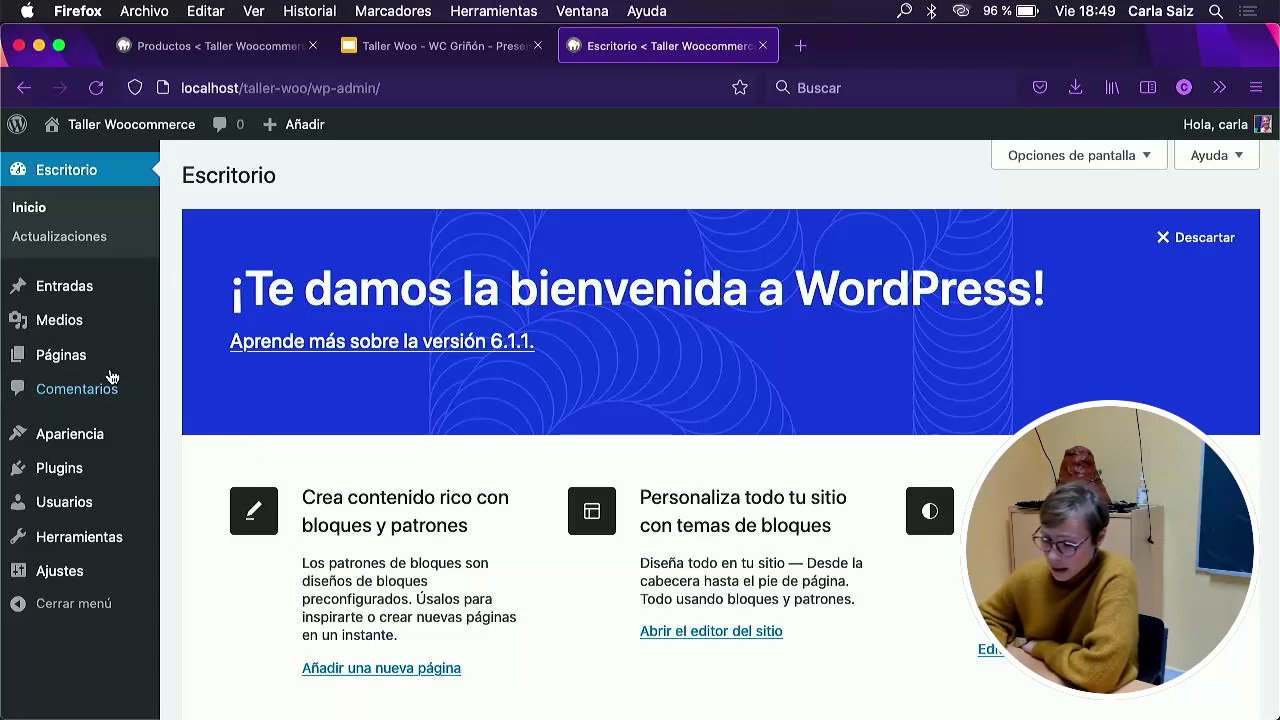
Open the page for adding new themes and search it for "storefront".
{"action": "mouse_move", "coordinate": [95, 440]}
{"action": "left_click", "coordinate": [202, 450]}
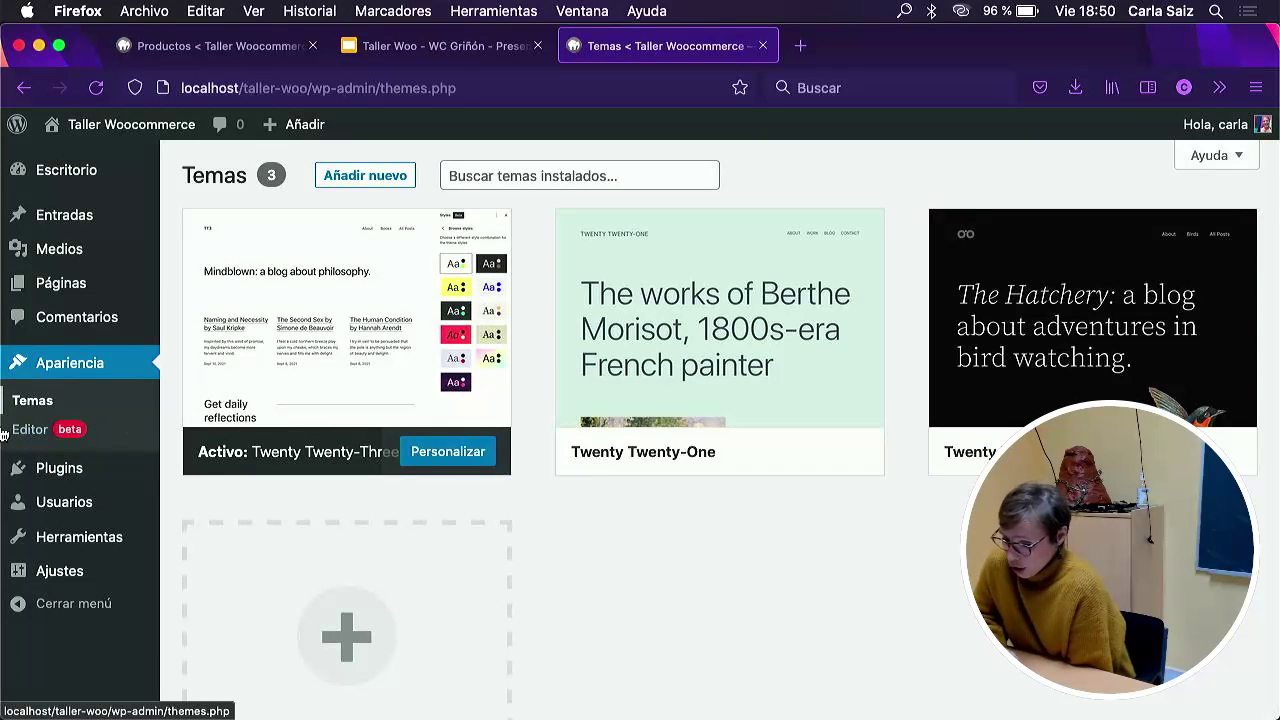
{"action": "mouse_move", "coordinate": [55, 482]}
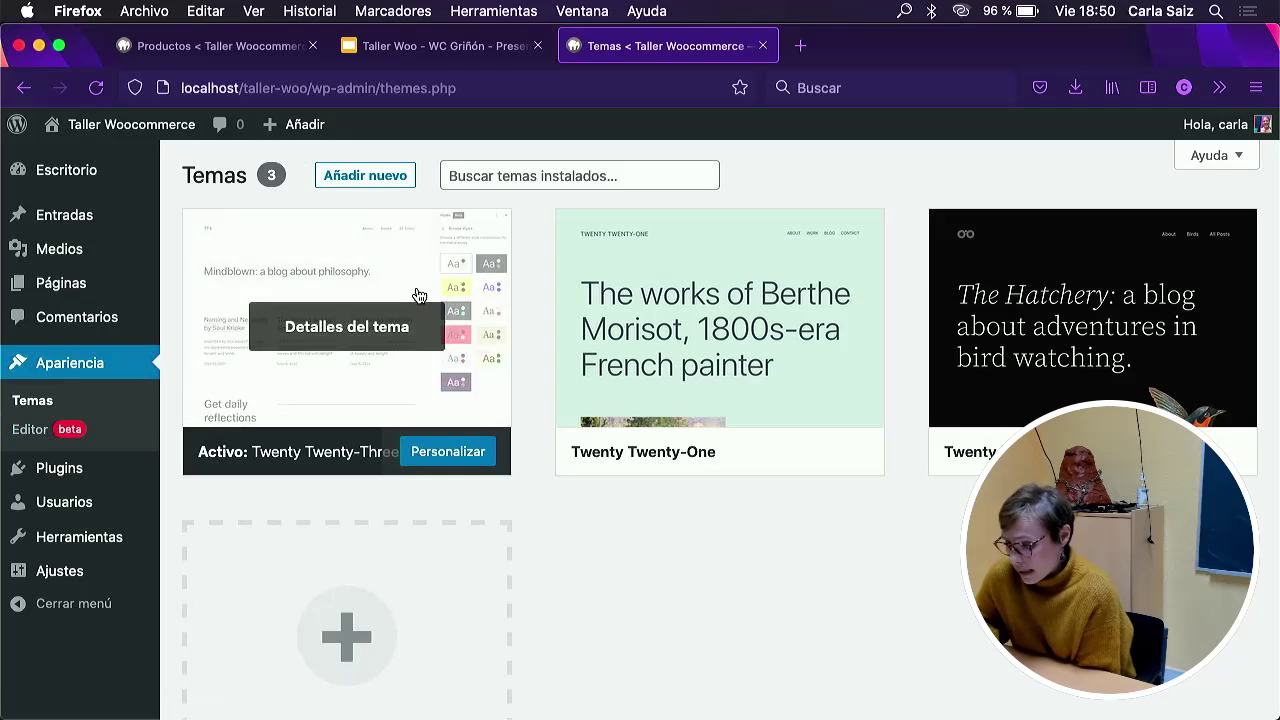
{"action": "left_click", "coordinate": [364, 179]}
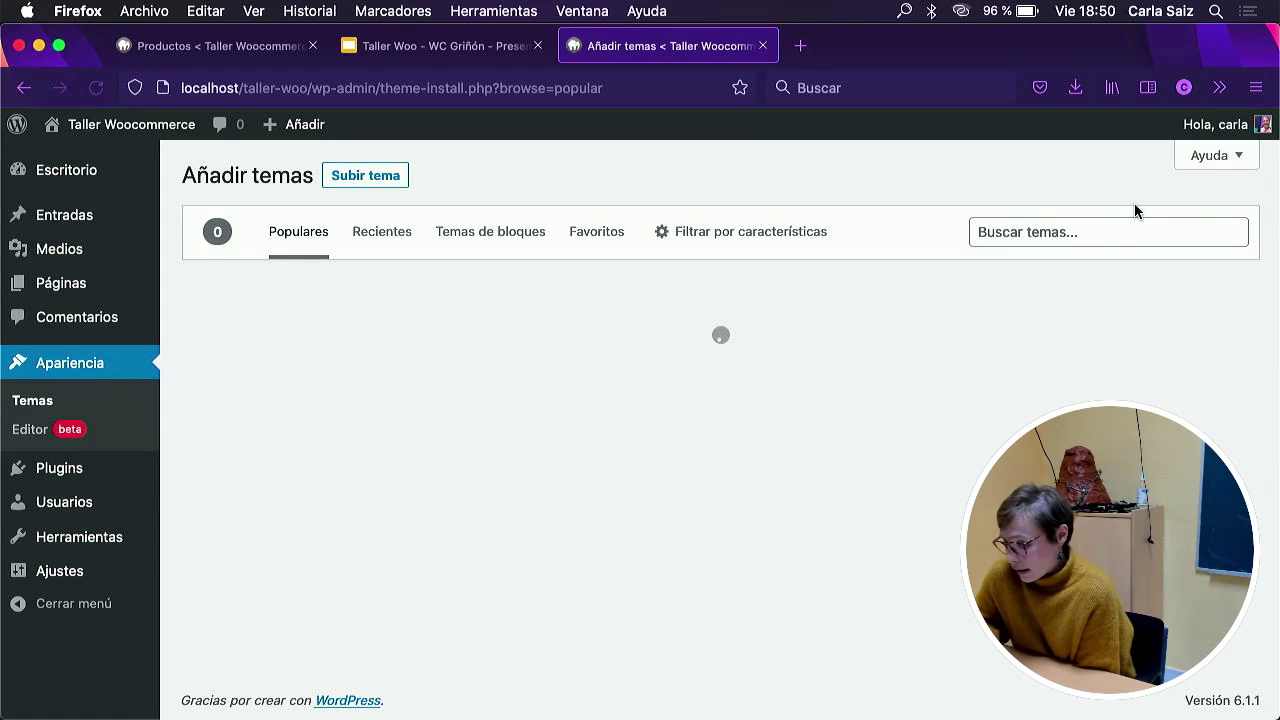
{"action": "left_click", "coordinate": [1083, 240]}
{"action": "type", "text": "stor"}
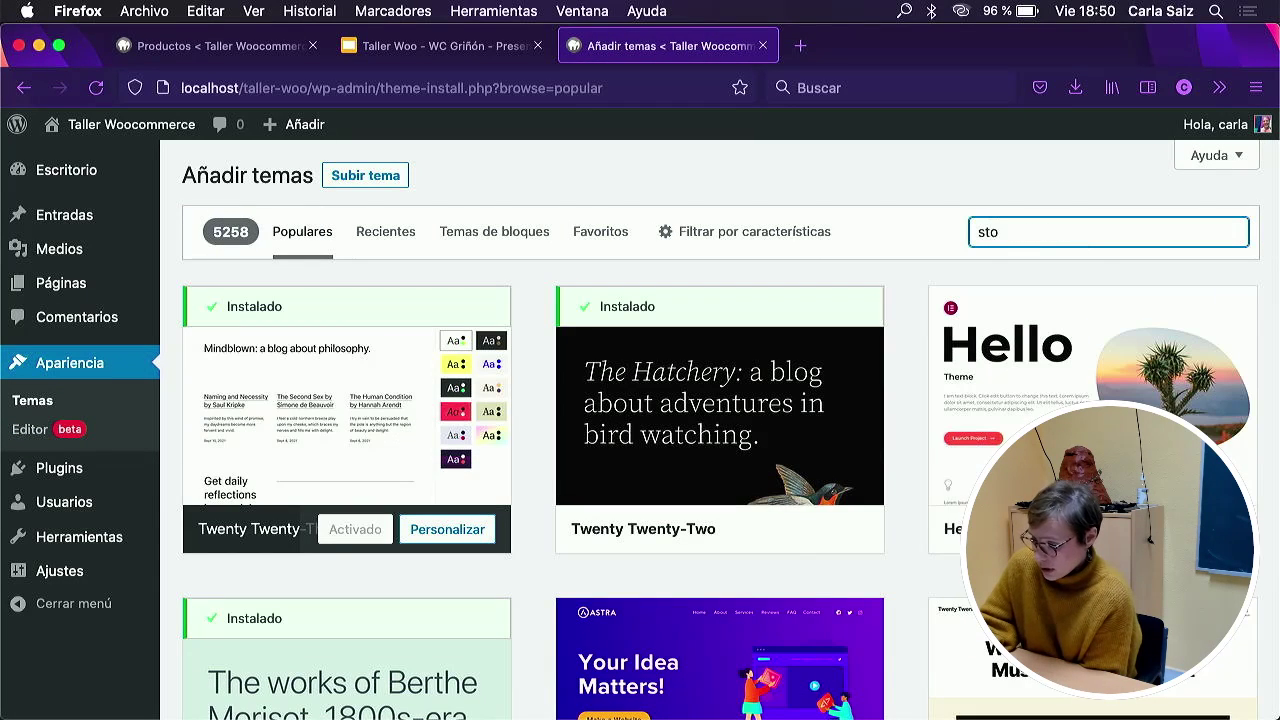
{"action": "type", "text": "efront"}
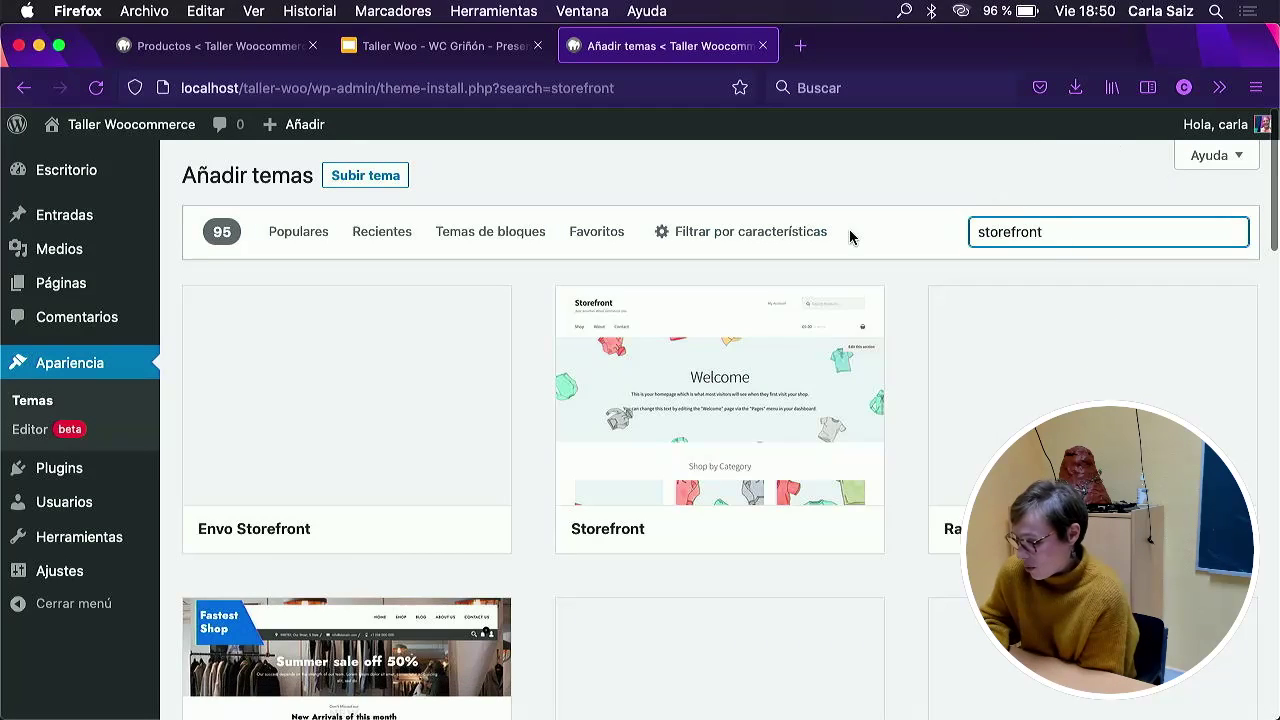
Install the Storefront theme from the search results and activate it.
{"action": "scroll", "coordinate": [845, 205], "scroll_direction": "down", "scroll_amount": 1}
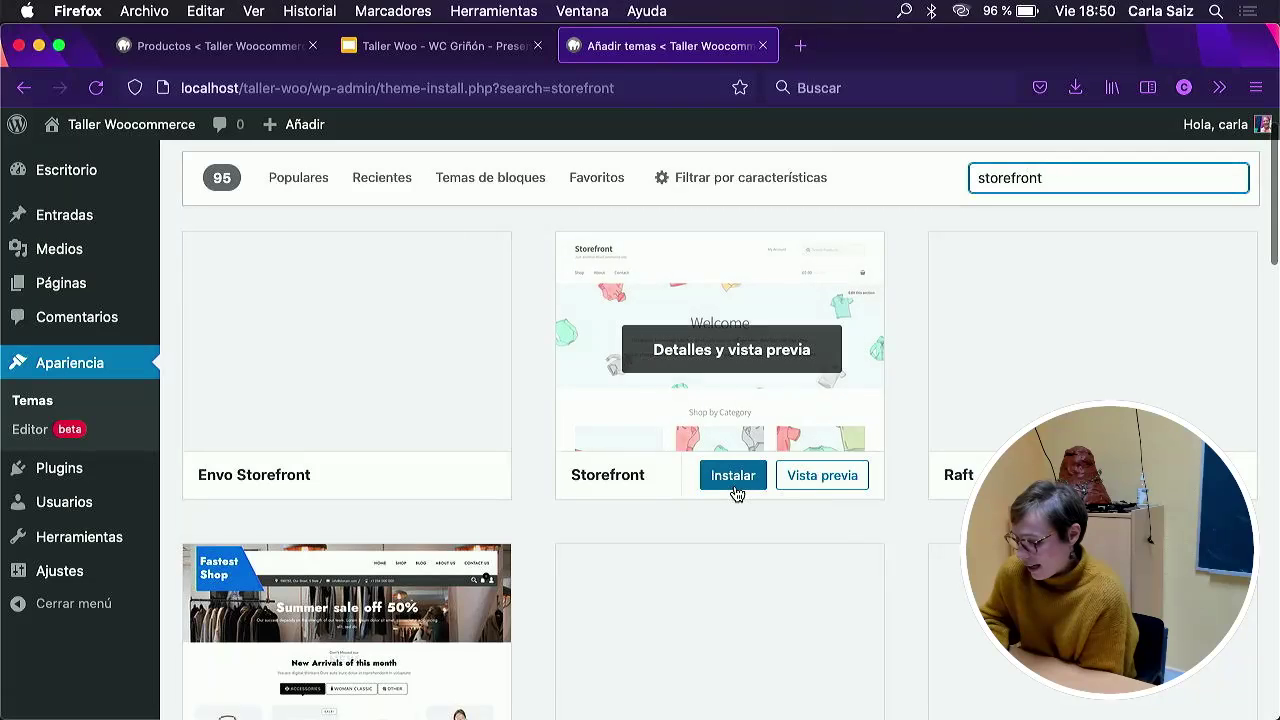
{"action": "left_click", "coordinate": [735, 490]}
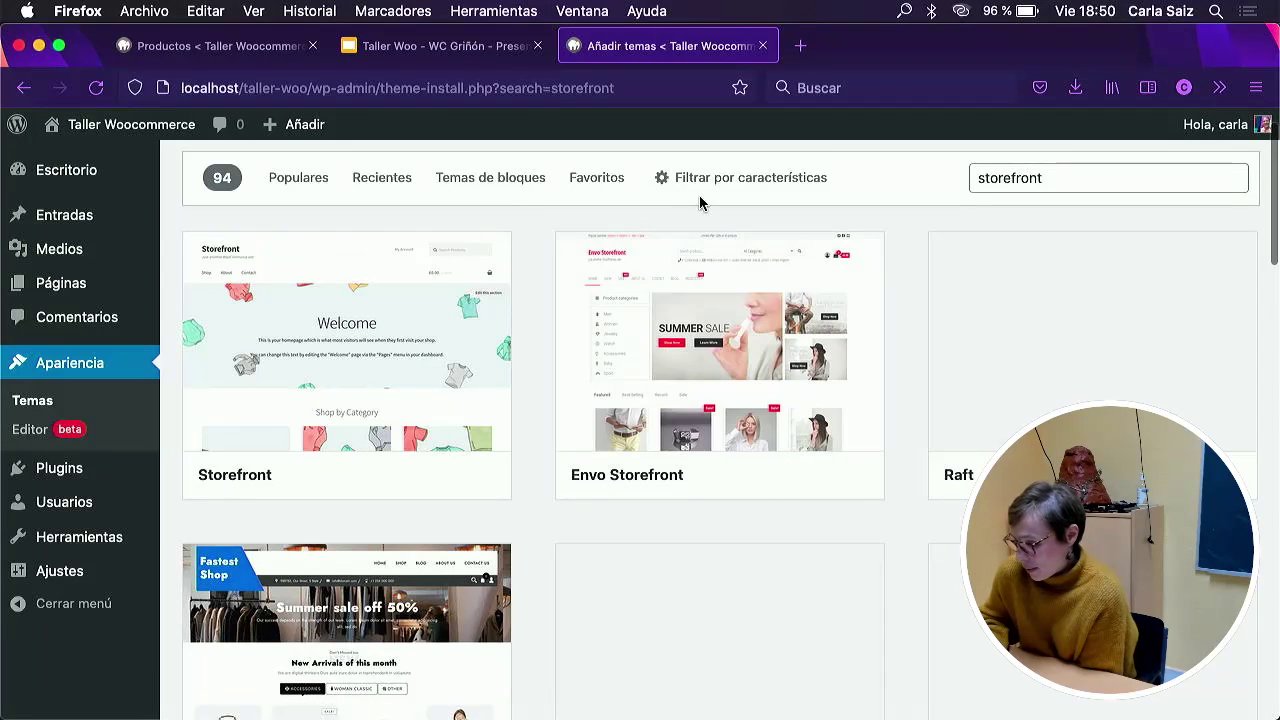
{"action": "left_click", "coordinate": [345, 486]}
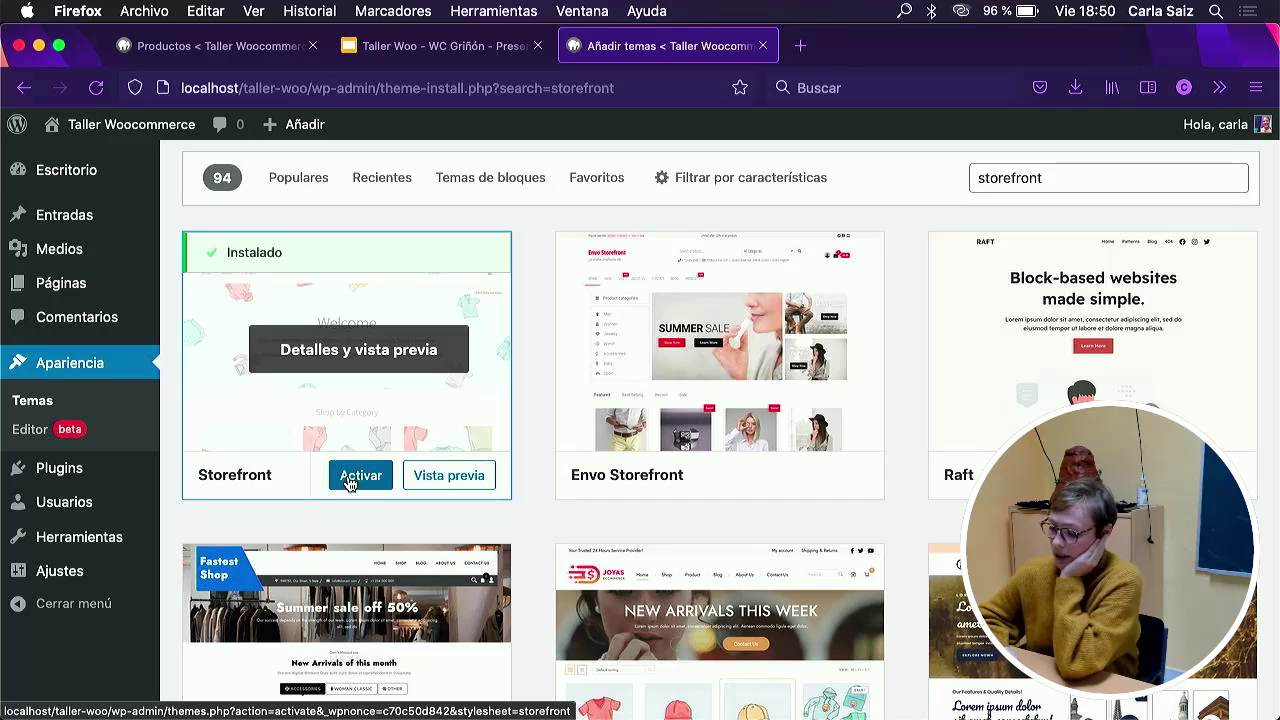
{"action": "left_click", "coordinate": [342, 483]}
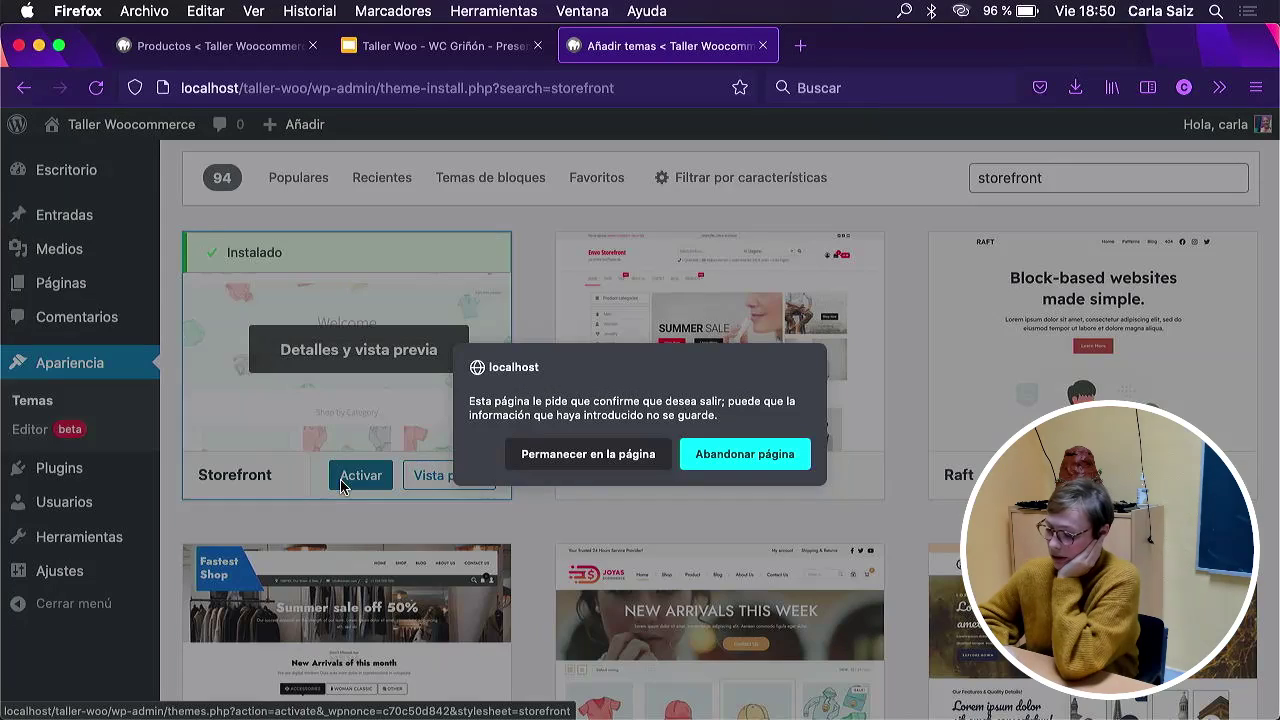
{"action": "left_click", "coordinate": [588, 454]}
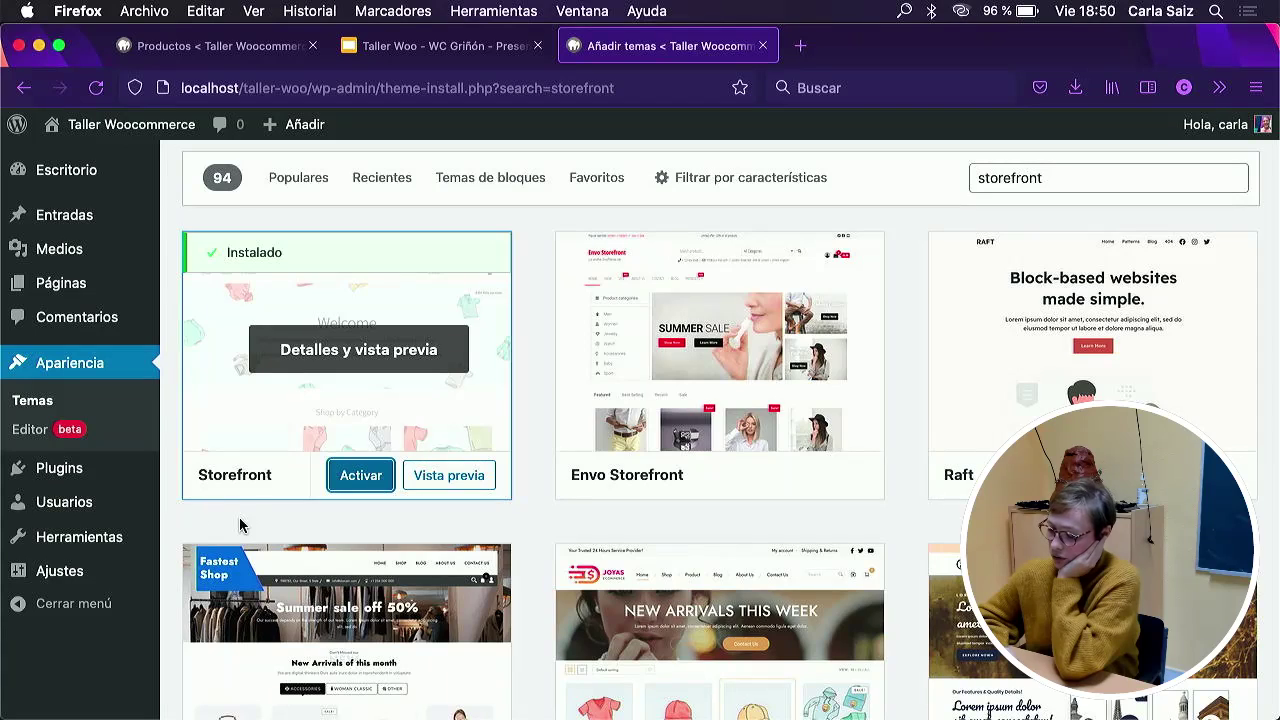
{"action": "left_click", "coordinate": [342, 480]}
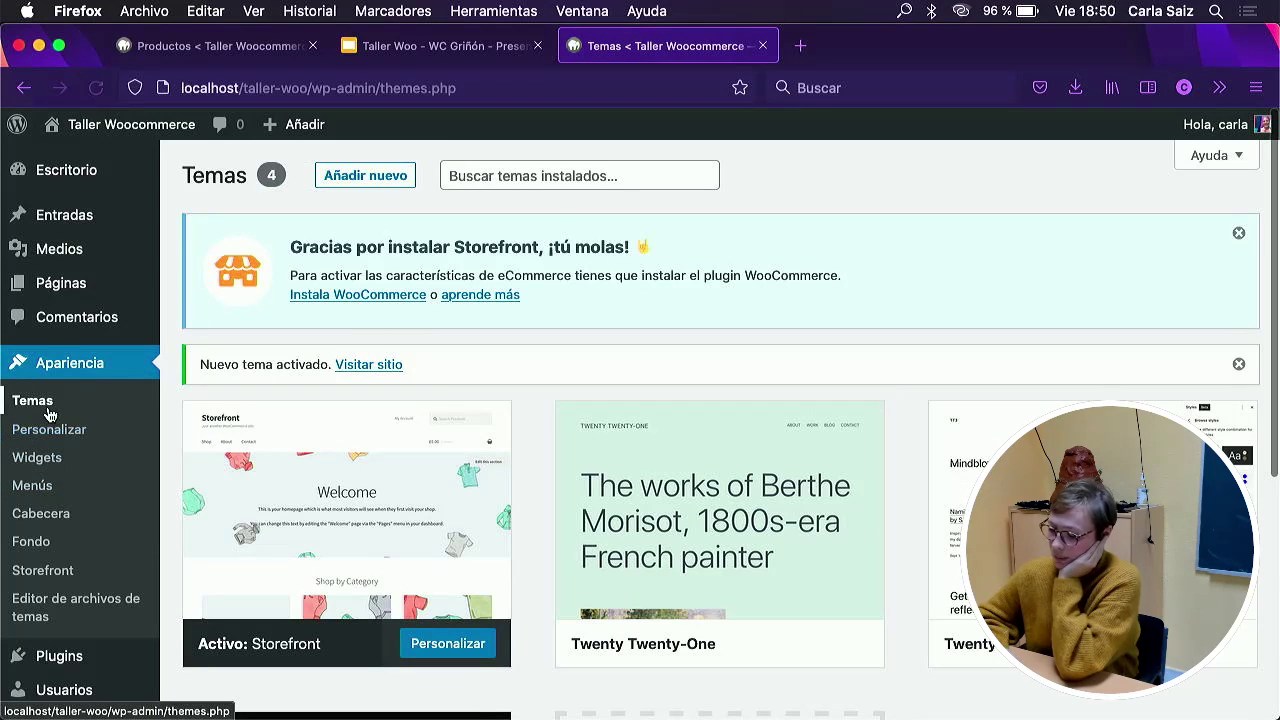
Look over the installed themes and the active Storefront theme on the Temas page.
{"action": "scroll", "coordinate": [377, 310], "scroll_direction": "down", "scroll_amount": 4}
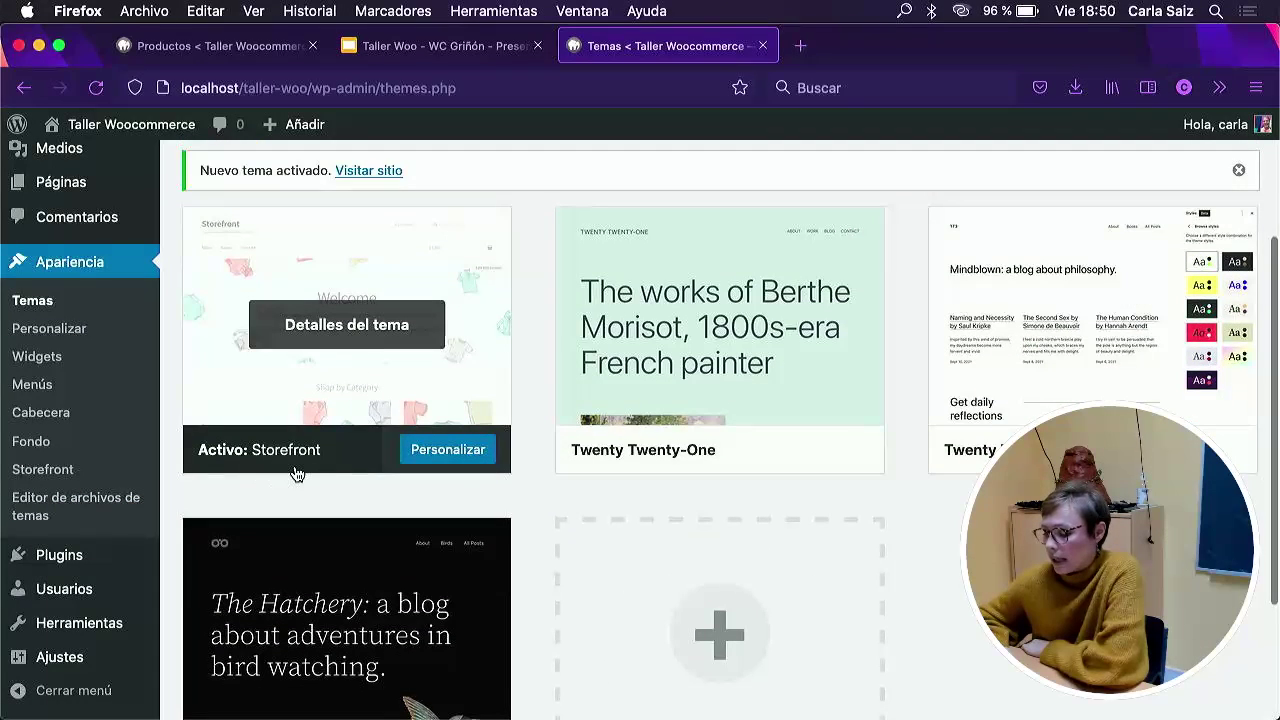
{"action": "scroll", "coordinate": [524, 278], "scroll_direction": "down", "scroll_amount": 3}
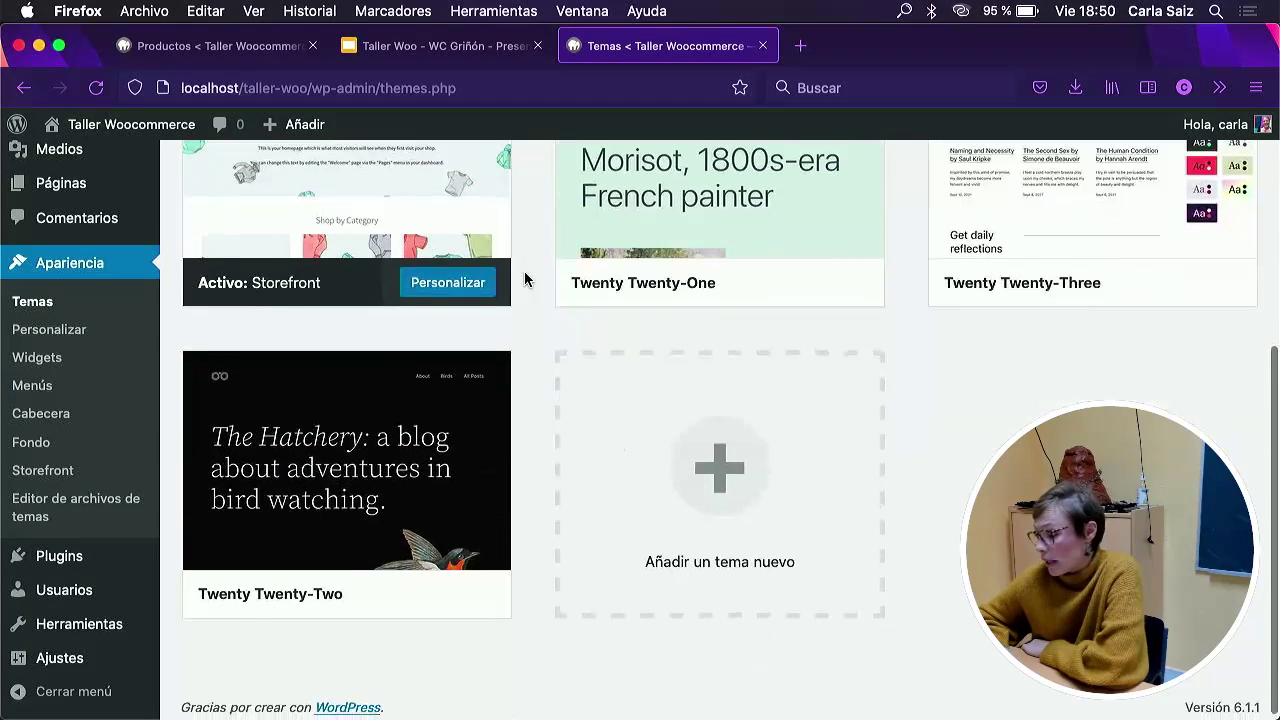
{"action": "scroll", "coordinate": [524, 278], "scroll_direction": "up", "scroll_amount": 5}
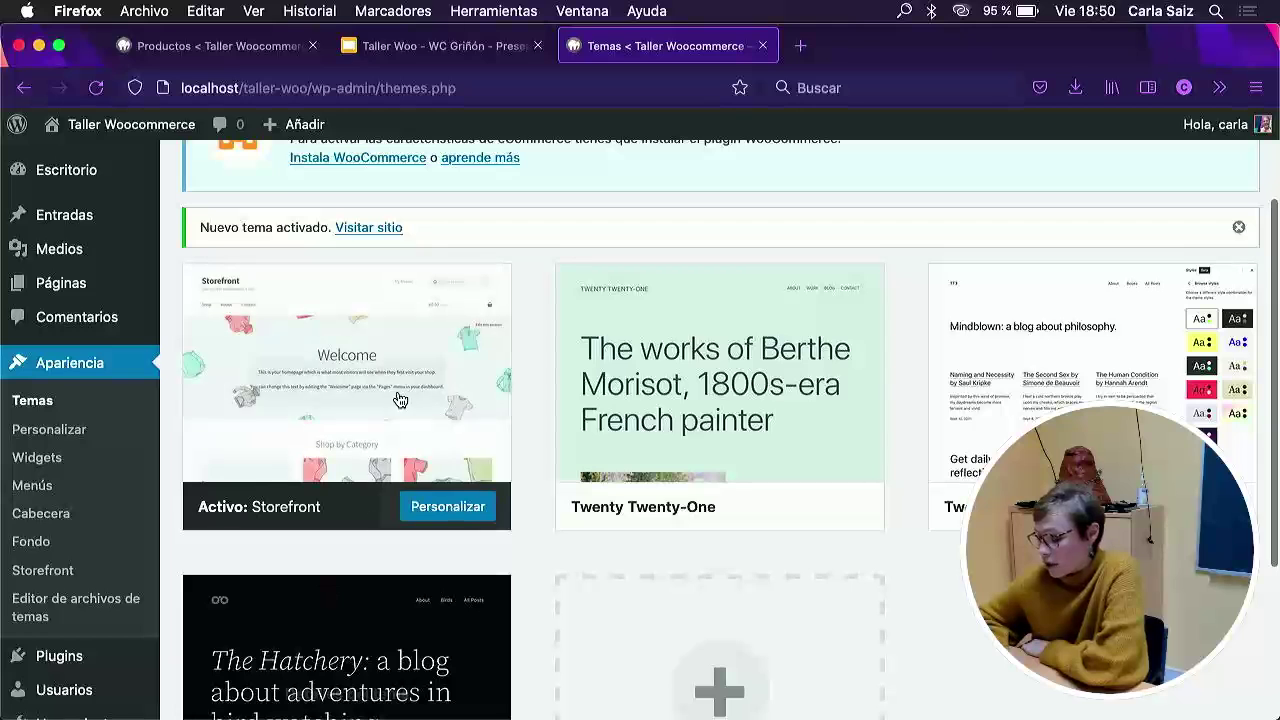
{"action": "mouse_move", "coordinate": [369, 401]}
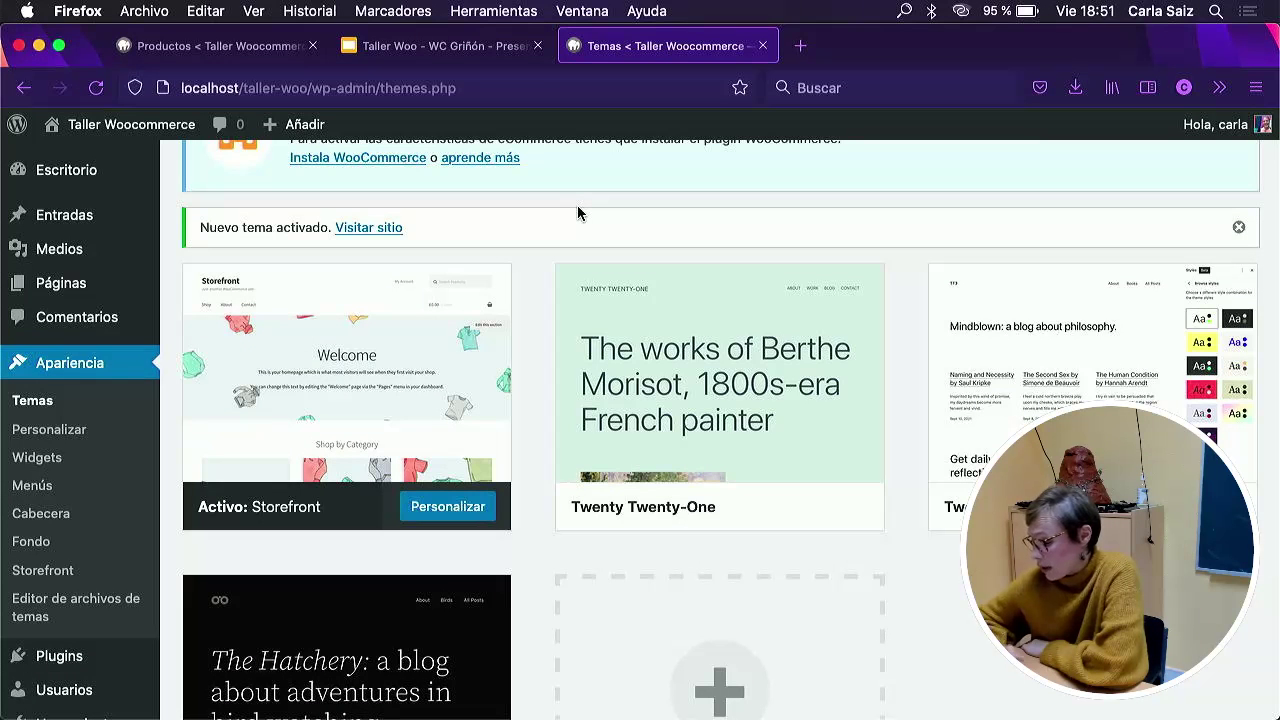
{"action": "scroll", "coordinate": [503, 391], "scroll_direction": "down", "scroll_amount": 1}
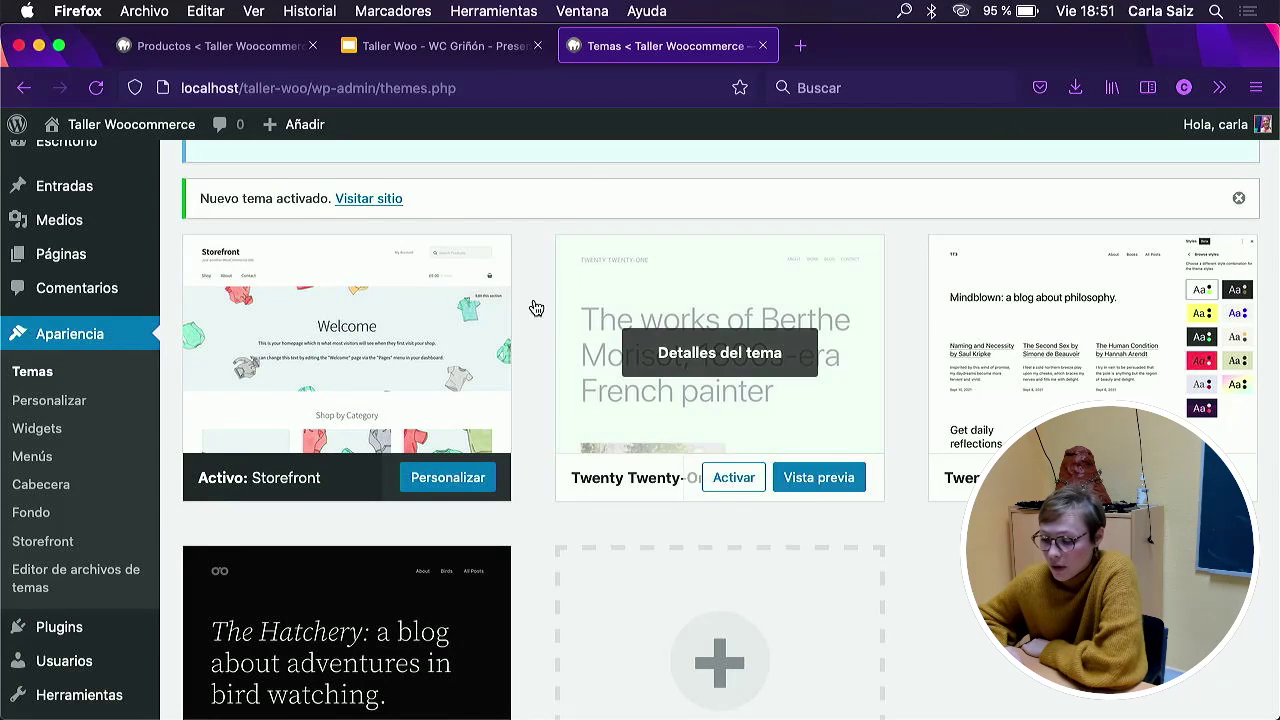
{"action": "scroll", "coordinate": [531, 306], "scroll_direction": "down", "scroll_amount": 2}
{"action": "scroll", "coordinate": [518, 280], "scroll_direction": "up", "scroll_amount": 3}
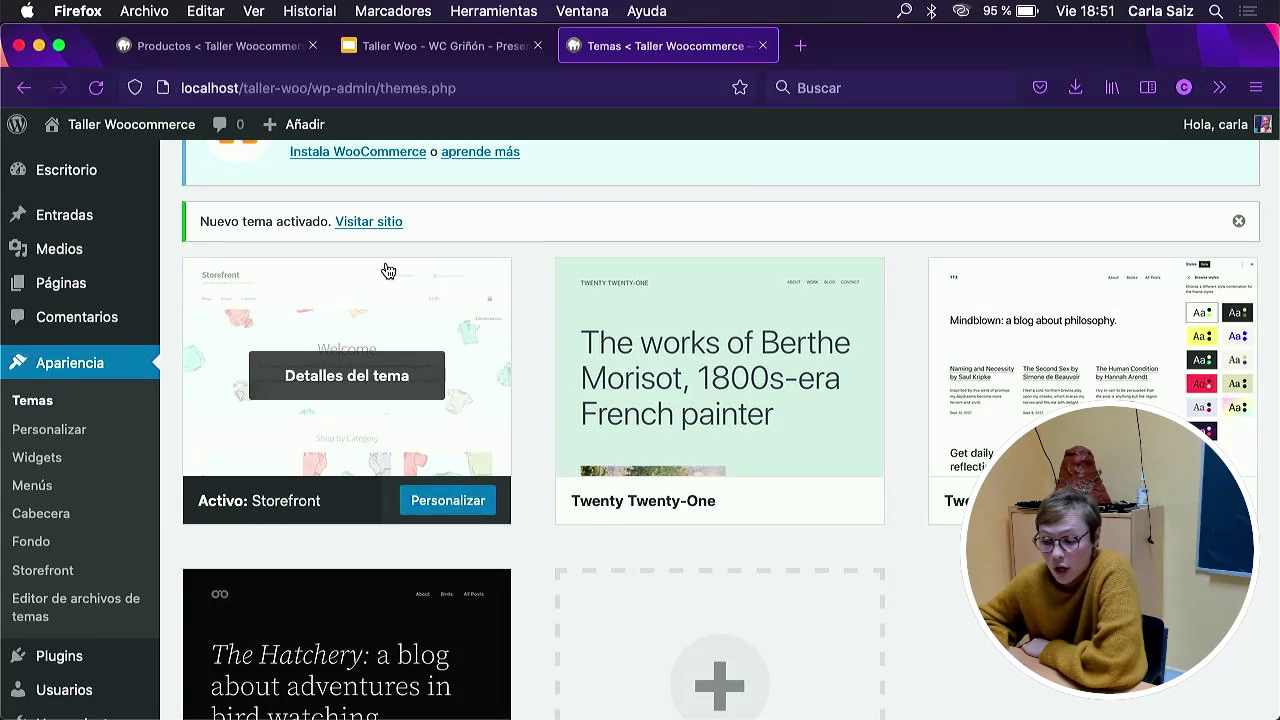
{"action": "scroll", "coordinate": [545, 330], "scroll_direction": "down", "scroll_amount": 1}
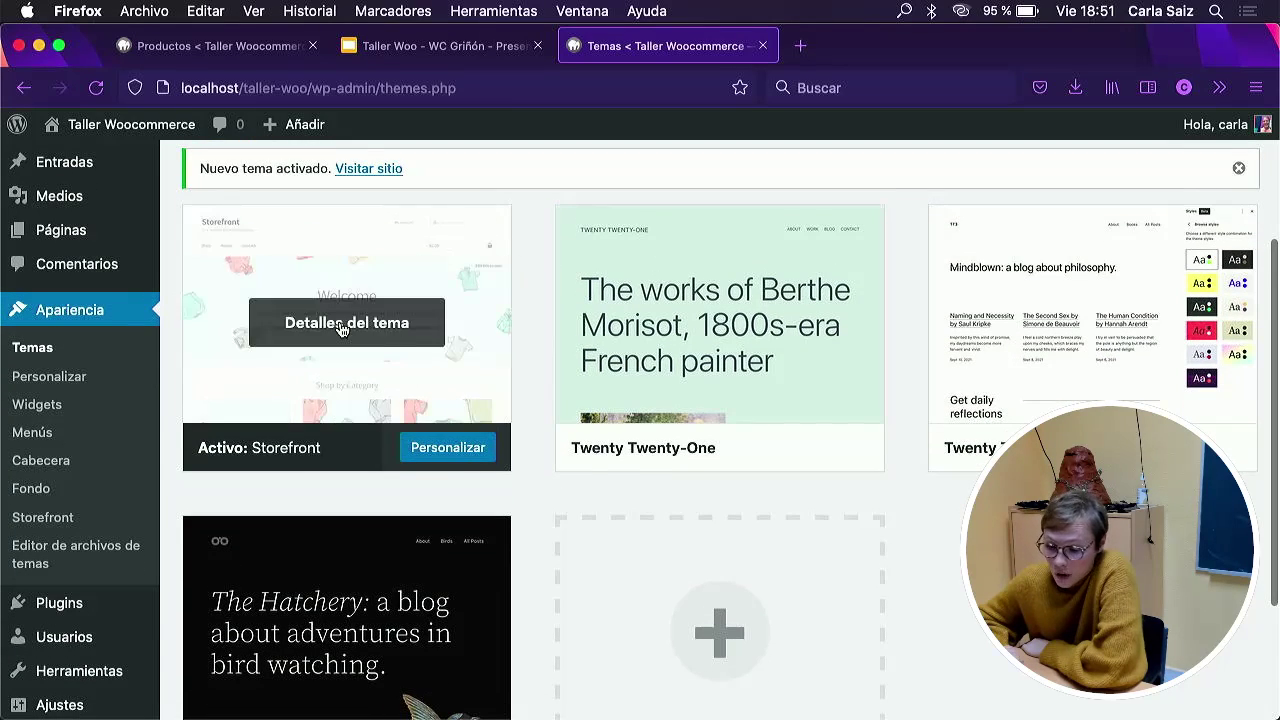
{"action": "scroll", "coordinate": [343, 323], "scroll_direction": "down", "scroll_amount": 1}
{"action": "scroll", "coordinate": [506, 221], "scroll_direction": "up", "scroll_amount": 1}
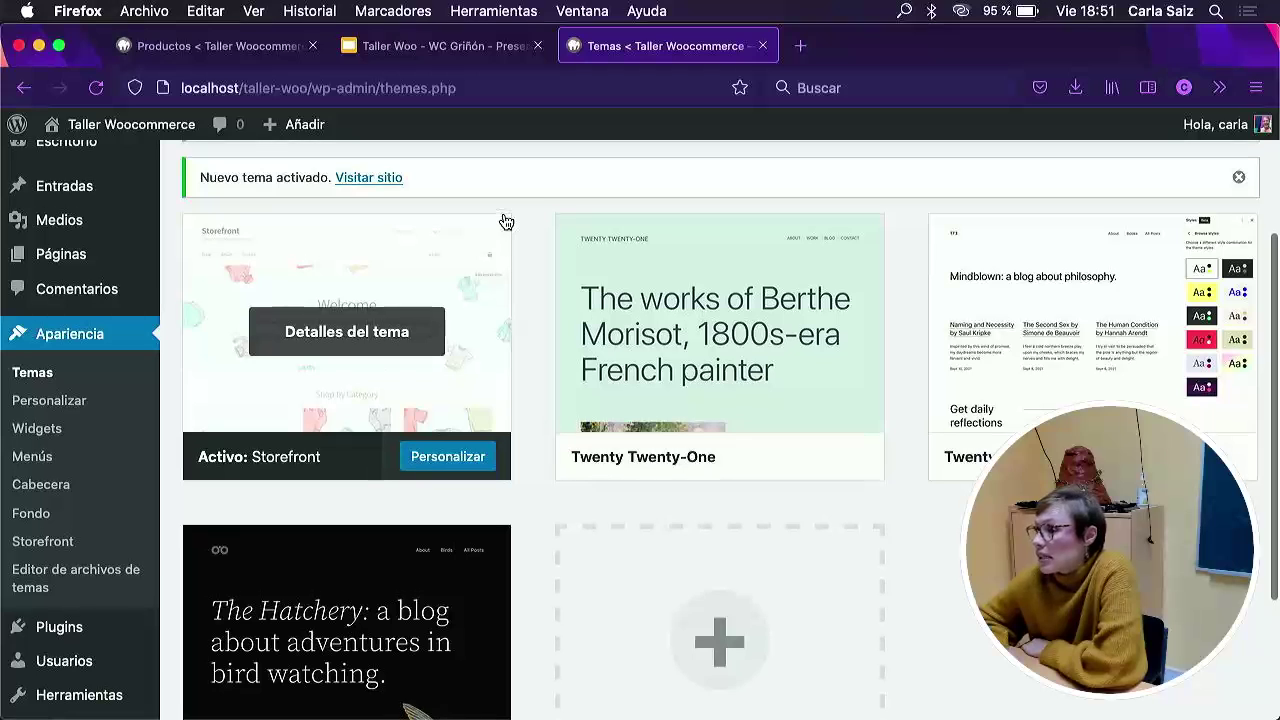
{"action": "scroll", "coordinate": [526, 240], "scroll_direction": "up", "scroll_amount": 1}
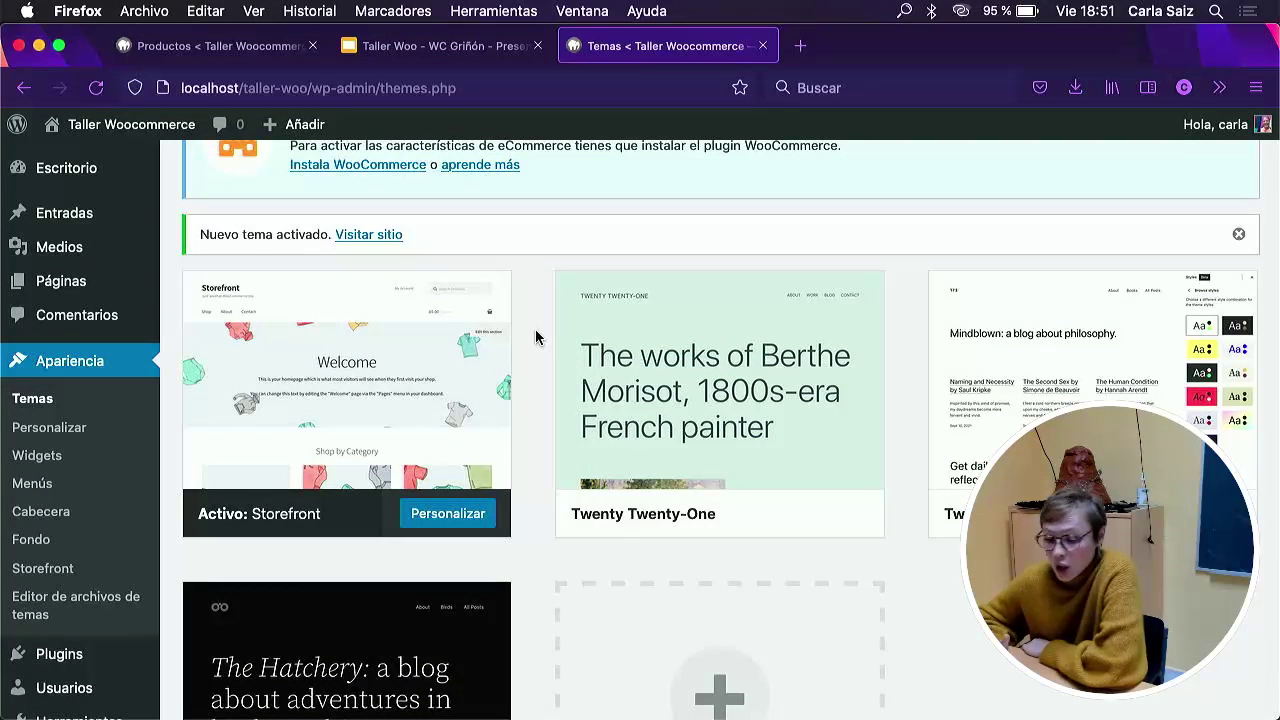
{"action": "mouse_move", "coordinate": [240, 488]}
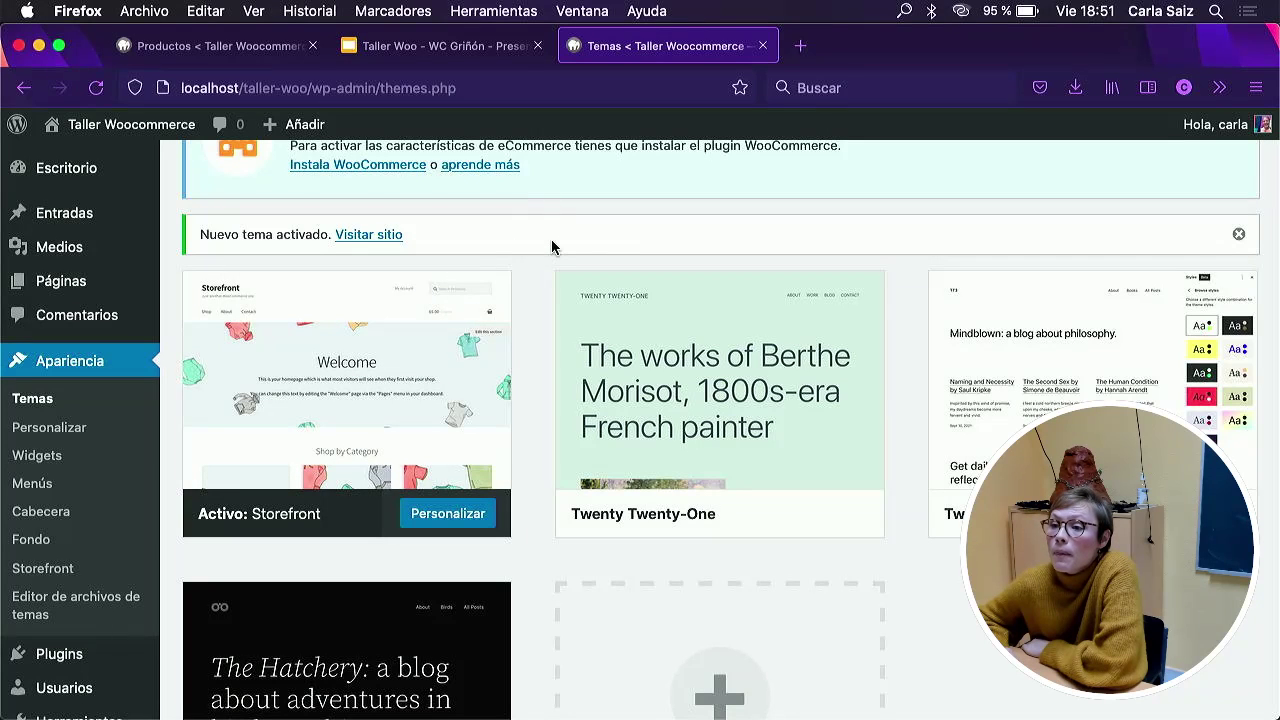
{"action": "scroll", "coordinate": [551, 247], "scroll_direction": "up", "scroll_amount": 2}
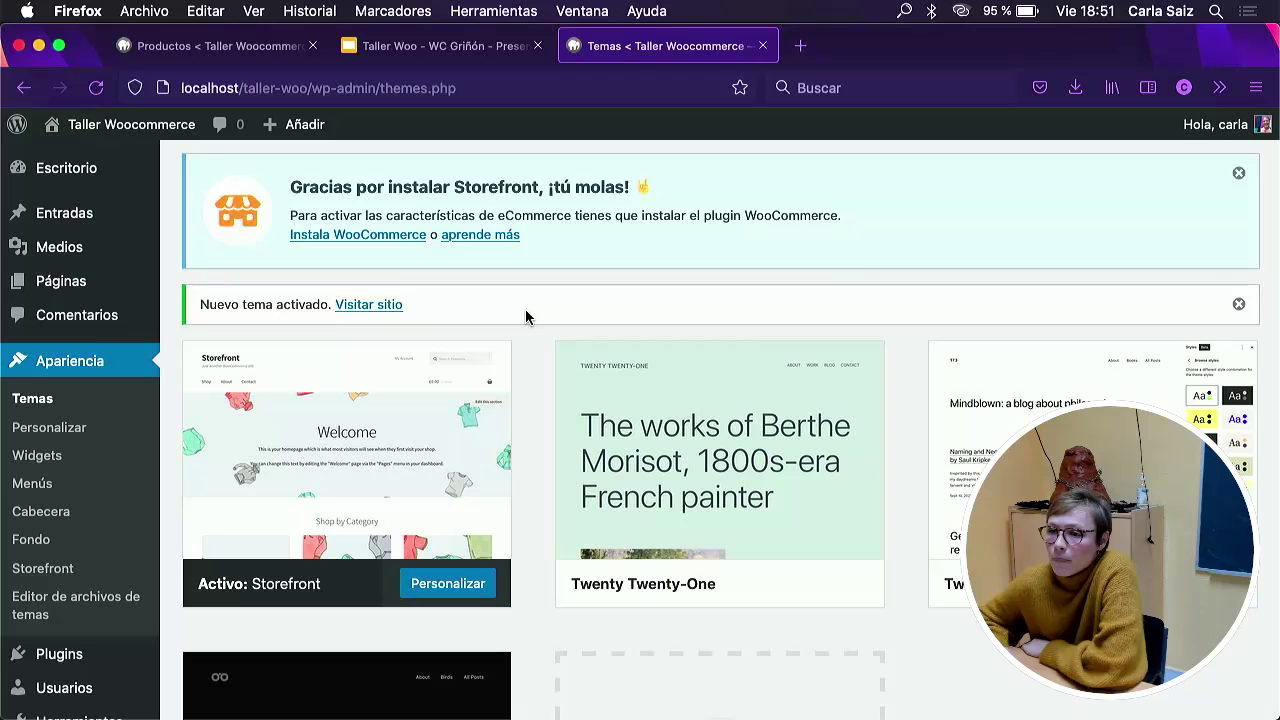
{"action": "scroll", "coordinate": [551, 296], "scroll_direction": "up", "scroll_amount": 1}
{"action": "scroll", "coordinate": [551, 296], "scroll_direction": "down", "scroll_amount": 1}
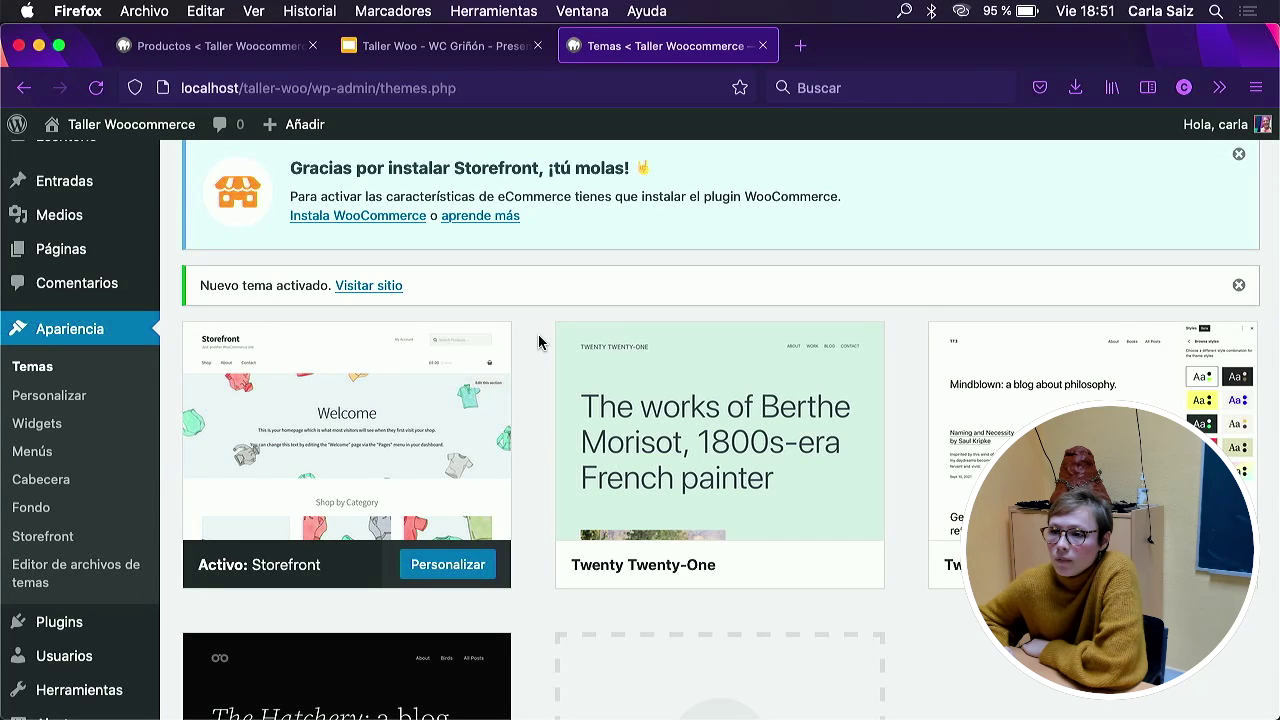
{"action": "scroll", "coordinate": [516, 359], "scroll_direction": "down", "scroll_amount": 5}
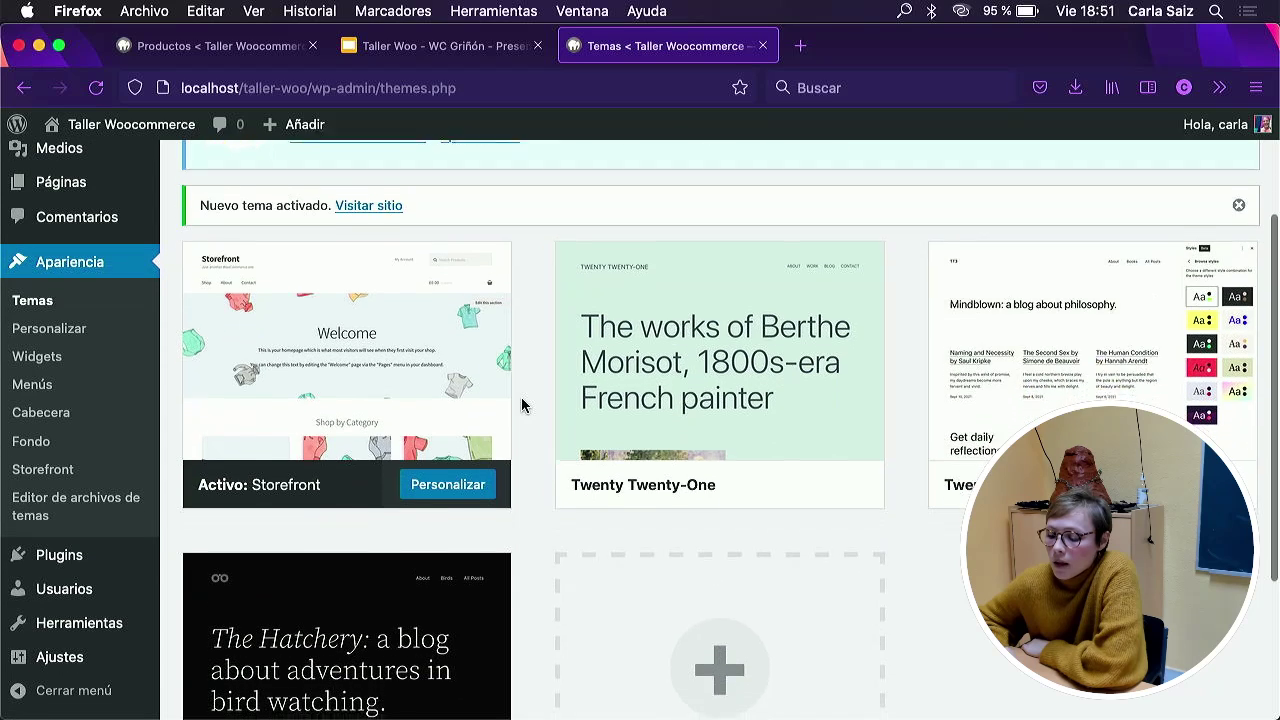
{"action": "scroll", "coordinate": [538, 312], "scroll_direction": "up", "scroll_amount": 3}
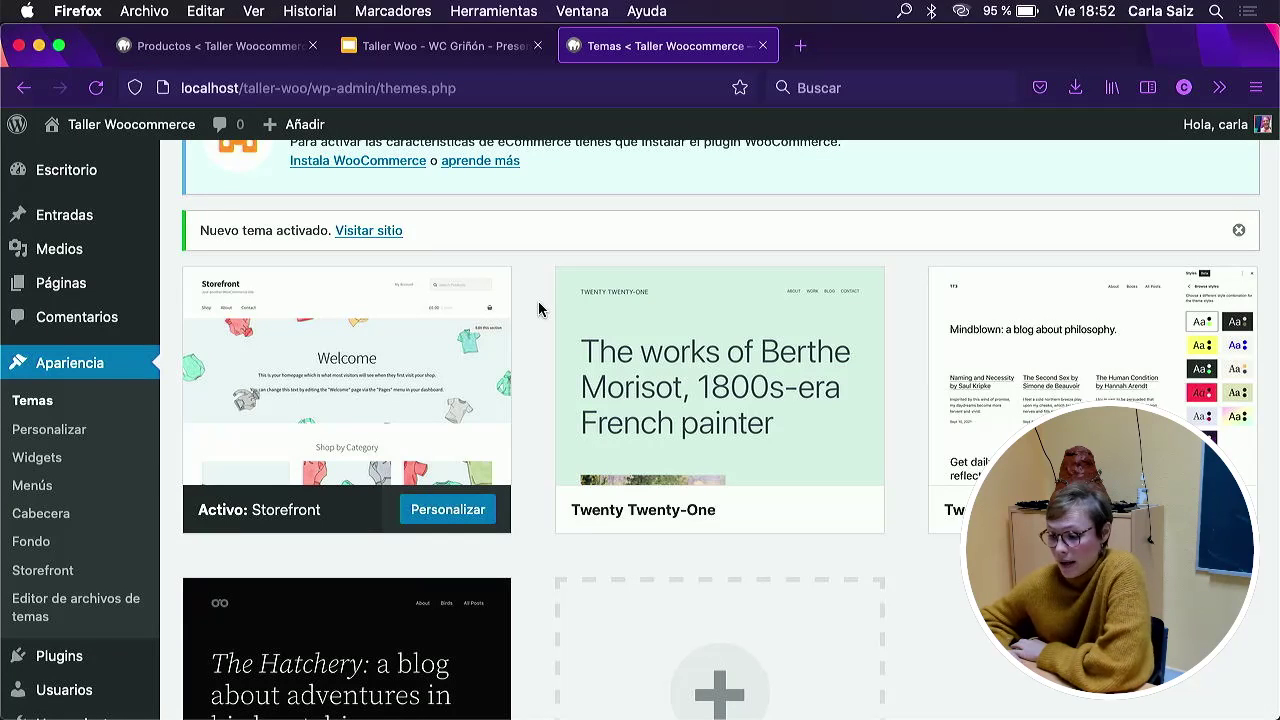
{"action": "scroll", "coordinate": [528, 366], "scroll_direction": "up", "scroll_amount": 1}
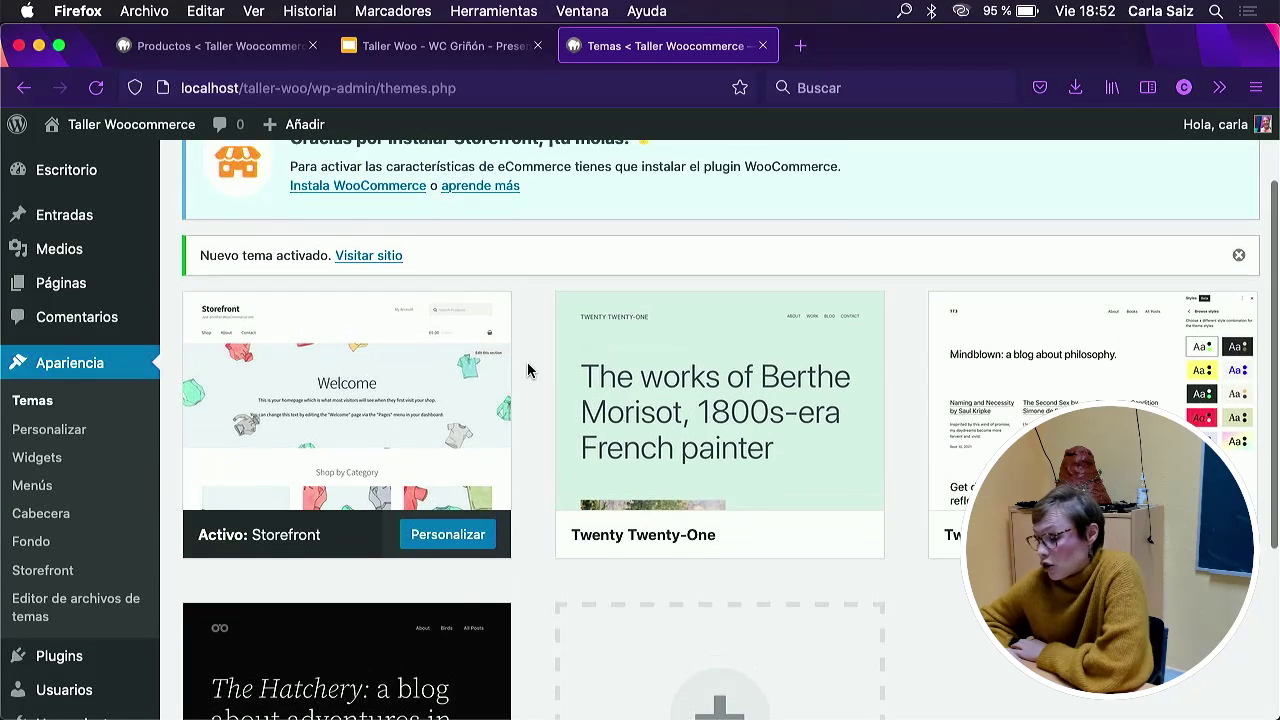
{"action": "scroll", "coordinate": [529, 360], "scroll_direction": "down", "scroll_amount": 2}
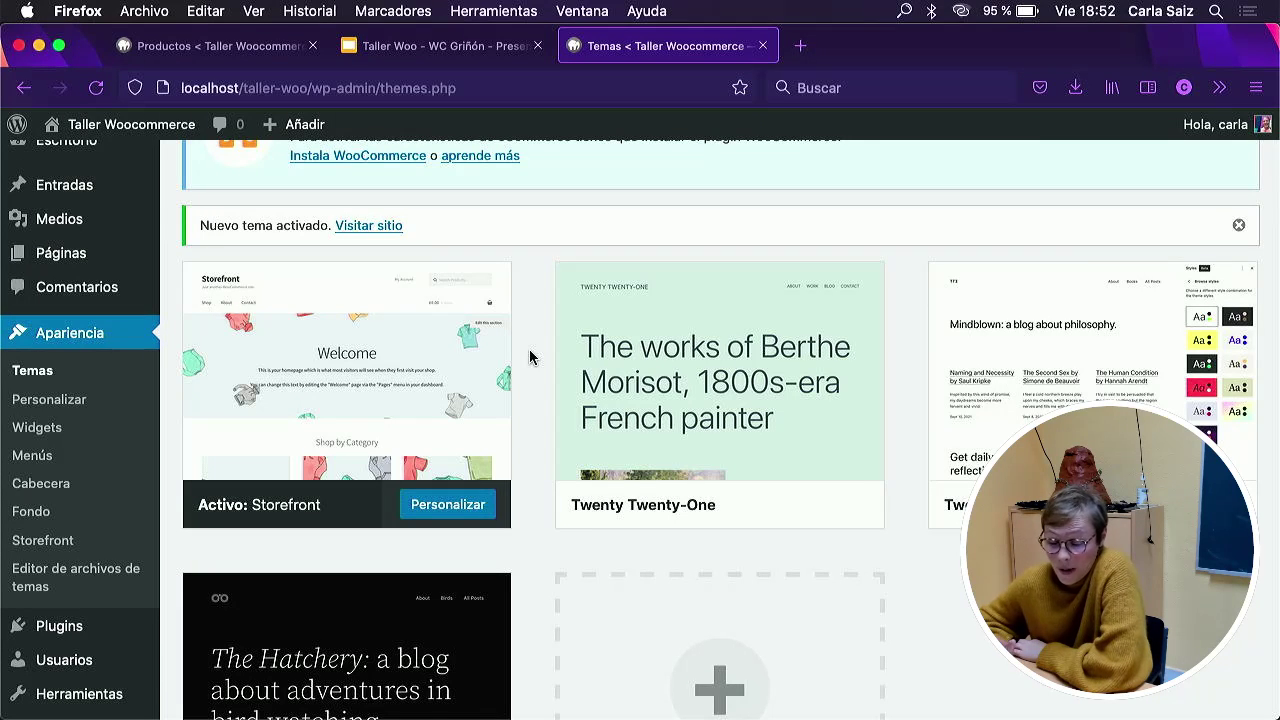
{"action": "scroll", "coordinate": [527, 345], "scroll_direction": "up", "scroll_amount": 1}
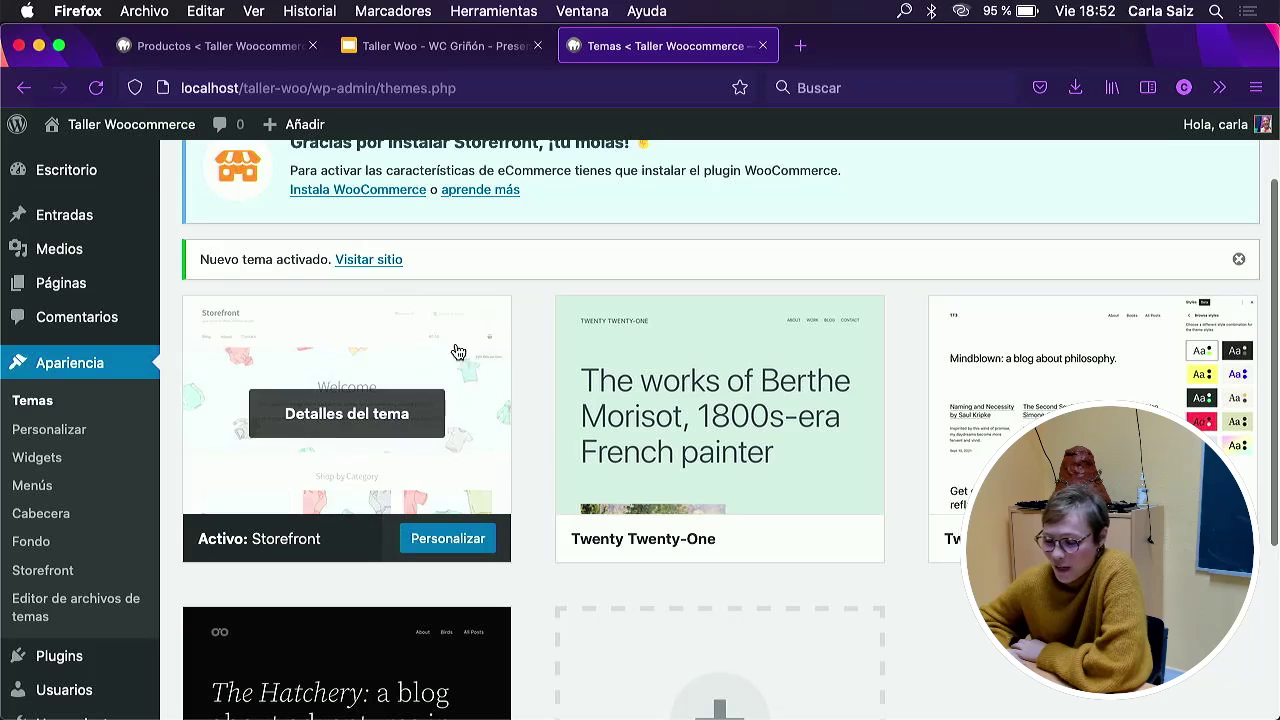
{"action": "scroll", "coordinate": [372, 428], "scroll_direction": "down", "scroll_amount": 2}
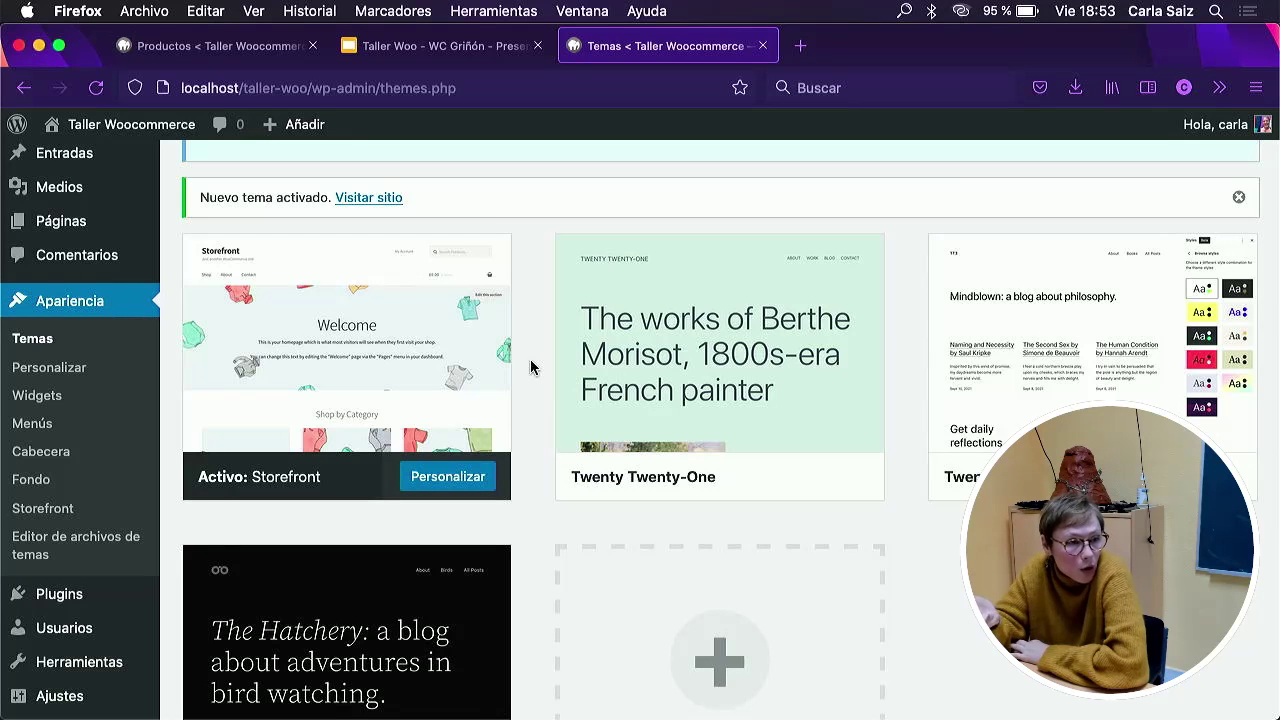
{"action": "scroll", "coordinate": [530, 367], "scroll_direction": "down", "scroll_amount": 1}
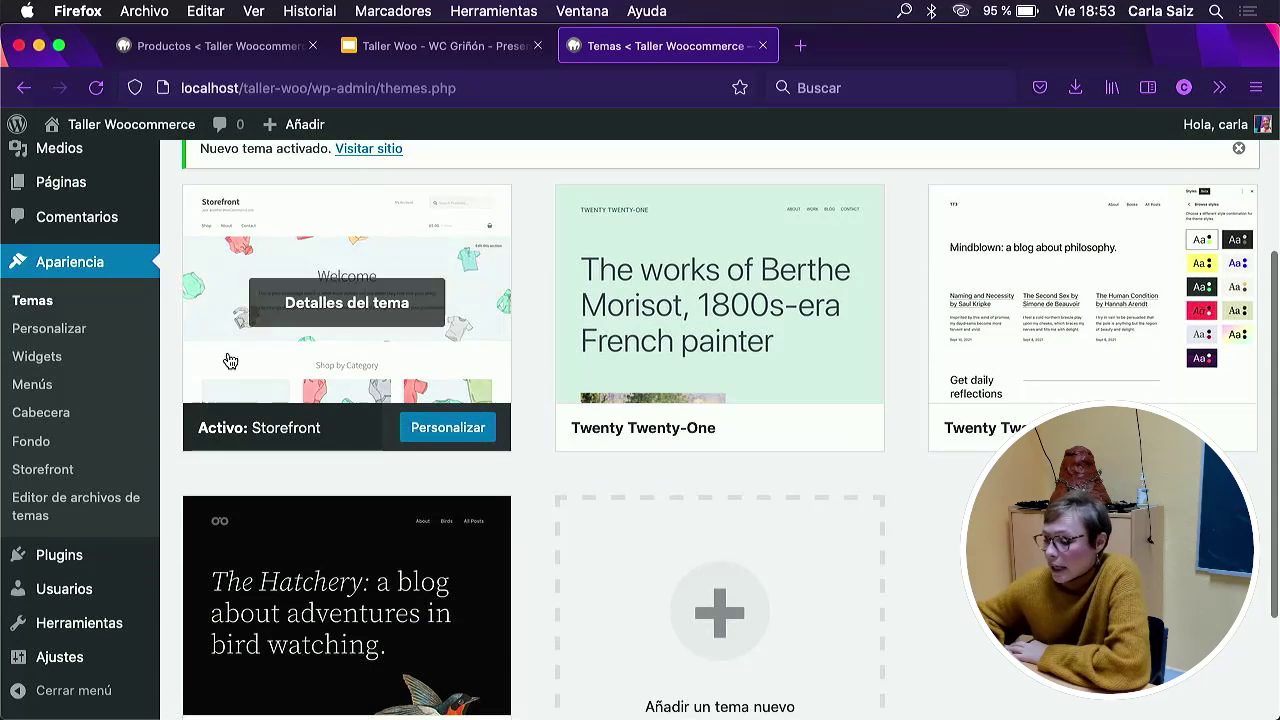
{"action": "scroll", "coordinate": [170, 524], "scroll_direction": "down", "scroll_amount": 1}
Delete the installed Akismet Anti-Spam and Hello Dolly plugins together with the bulk action Borrar.
{"action": "mouse_move", "coordinate": [86, 551]}
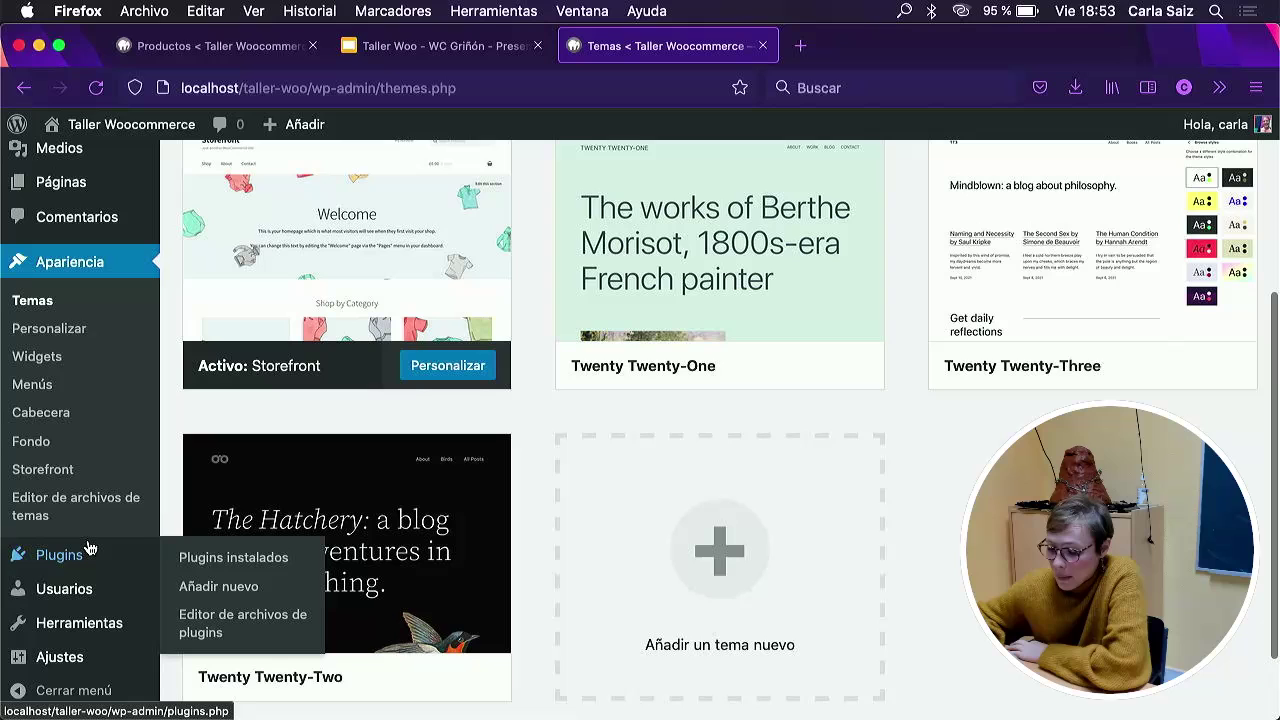
{"action": "left_click", "coordinate": [190, 556]}
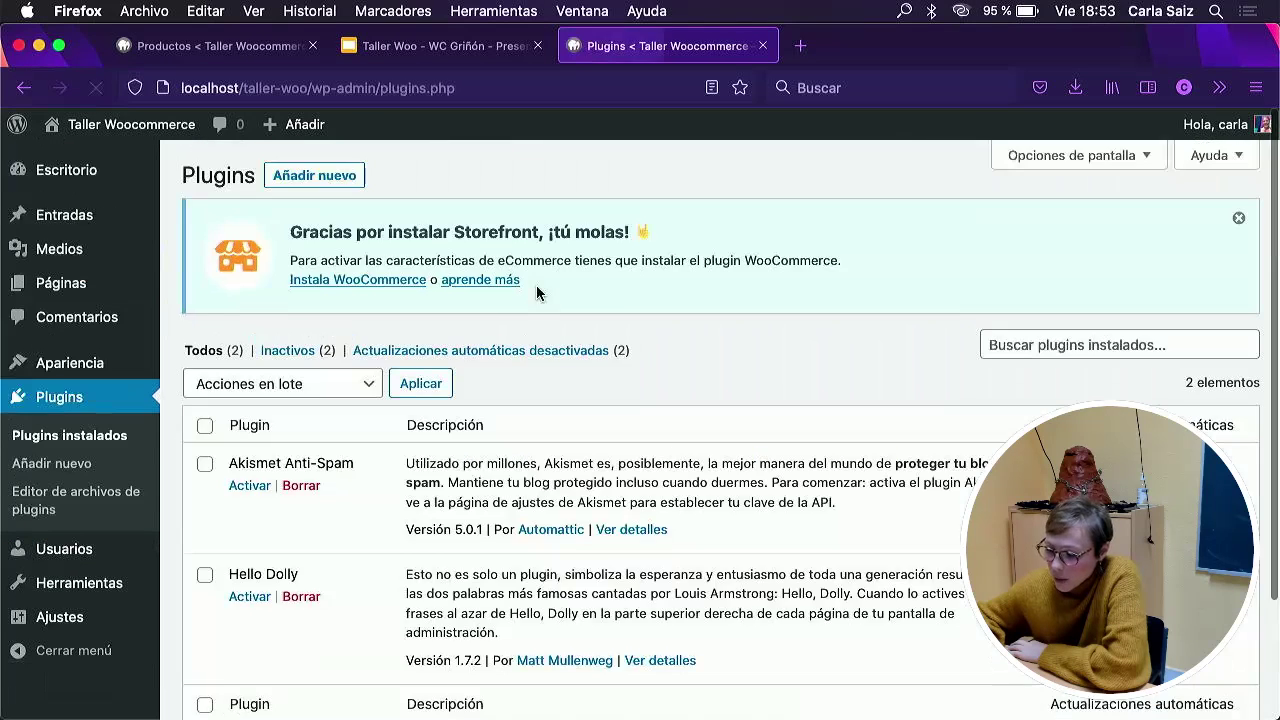
{"action": "scroll", "coordinate": [537, 289], "scroll_direction": "down", "scroll_amount": 3}
{"action": "left_click", "coordinate": [206, 298]}
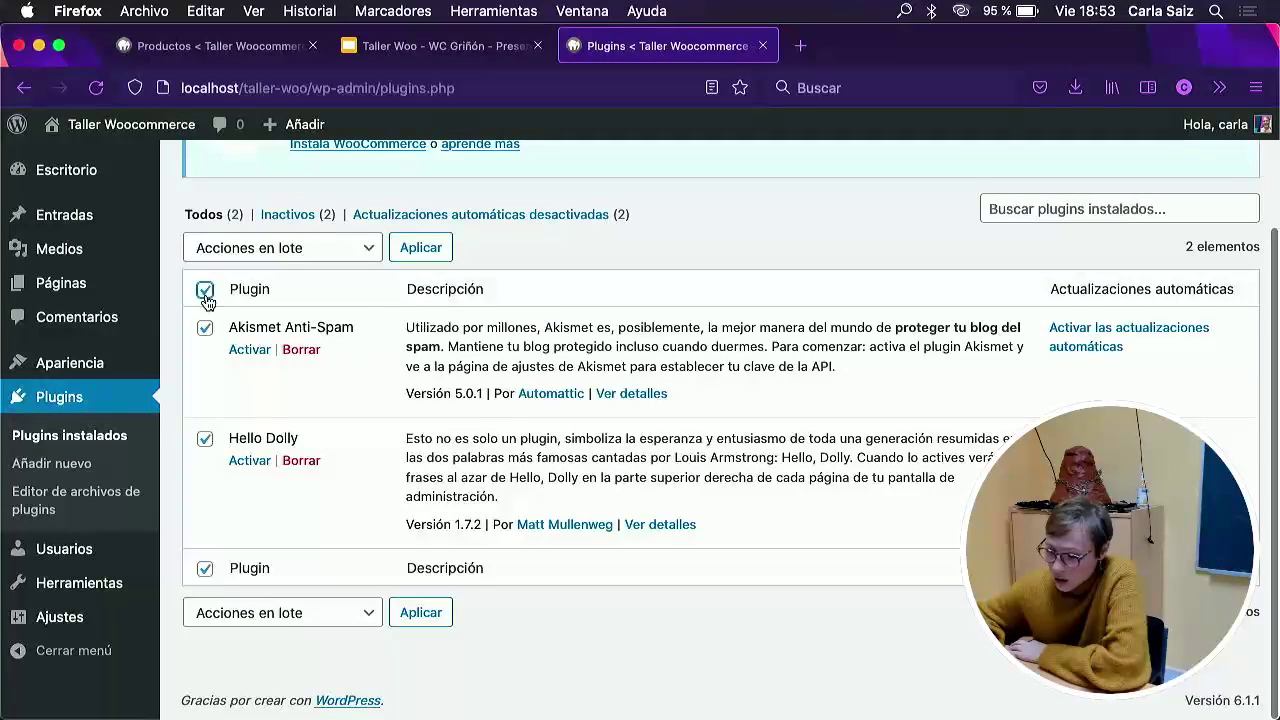
{"action": "left_click", "coordinate": [284, 248]}
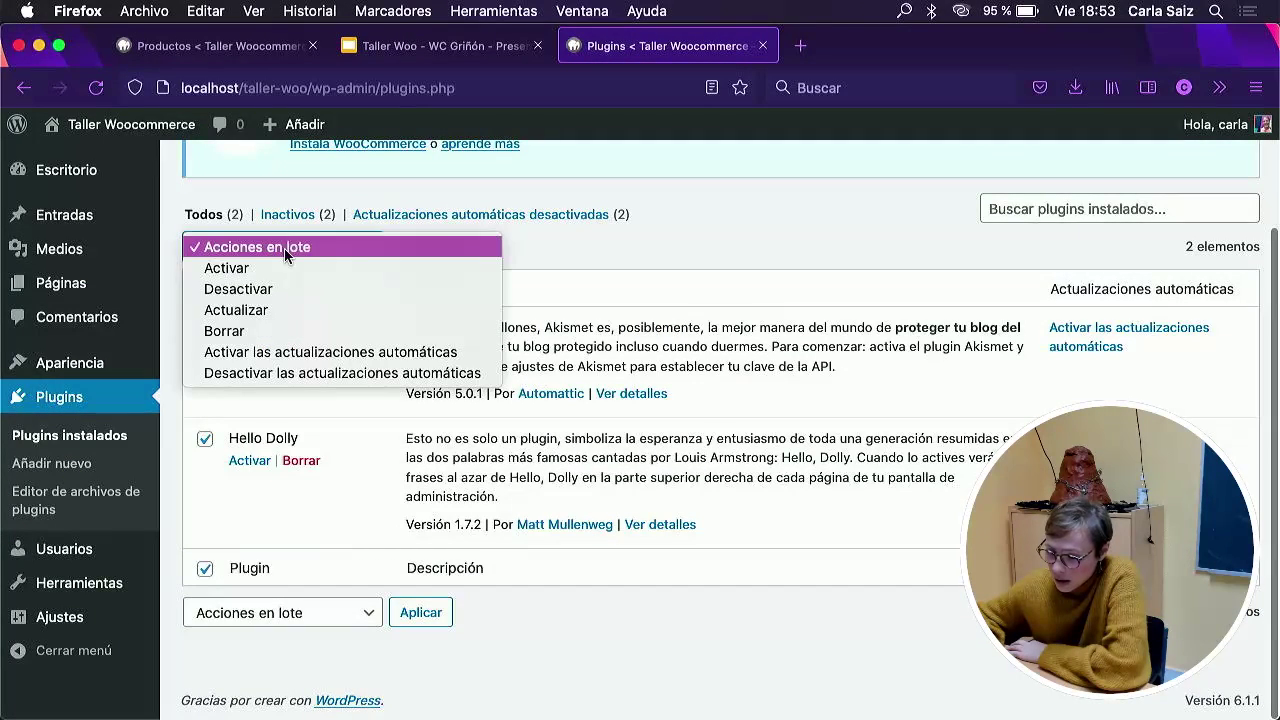
{"action": "left_click", "coordinate": [266, 331]}
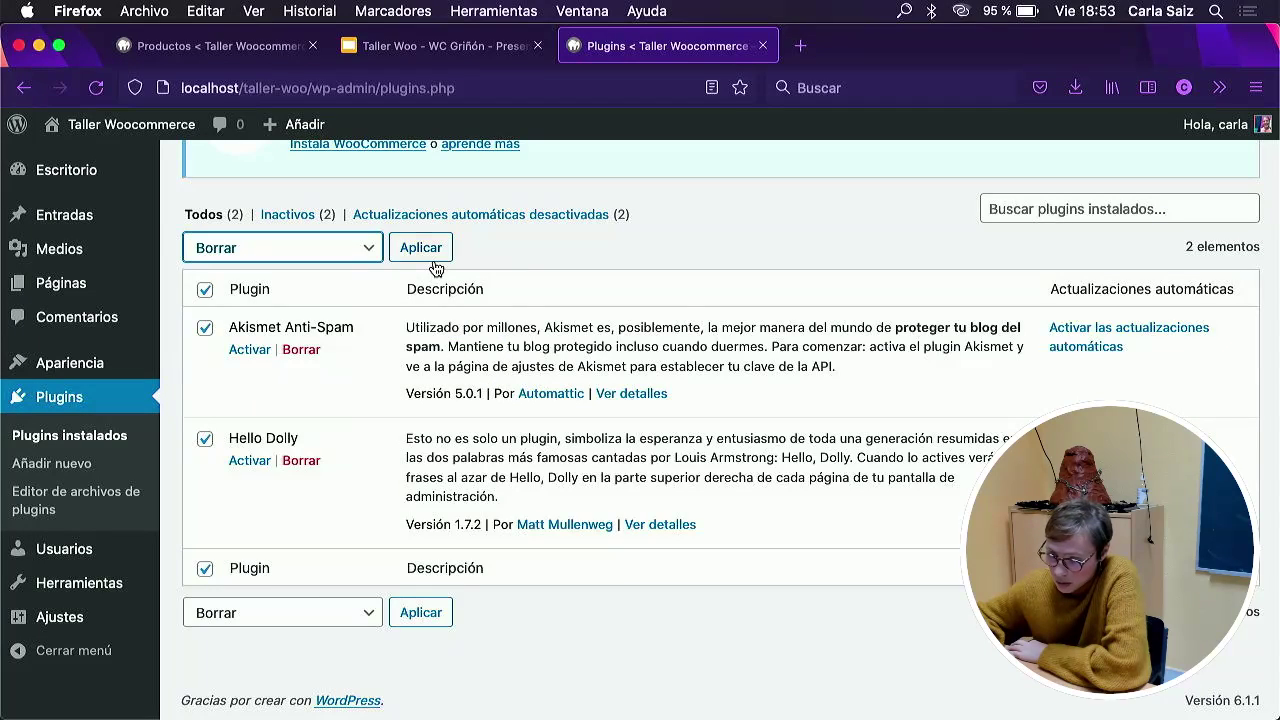
{"action": "left_click", "coordinate": [424, 250]}
{"action": "left_click", "coordinate": [785, 462]}
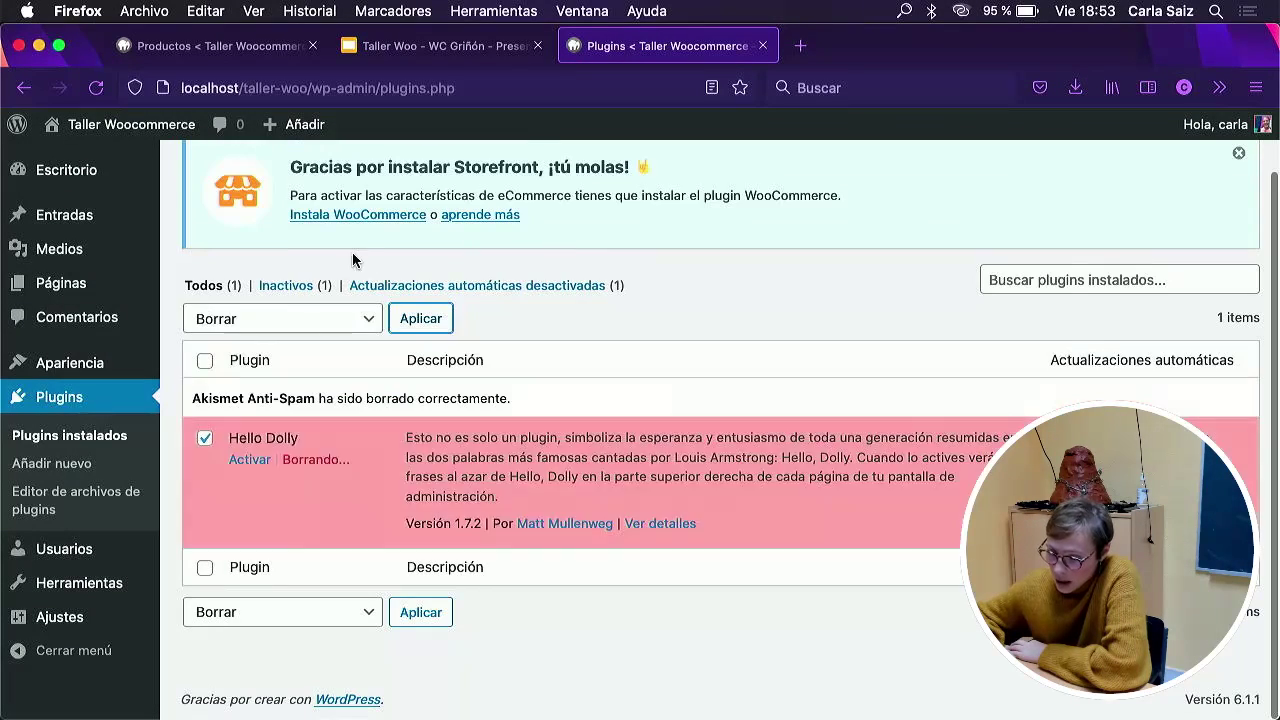
Open the page for adding new plugins and search it for "woocommerce".
{"action": "left_click", "coordinate": [128, 463]}
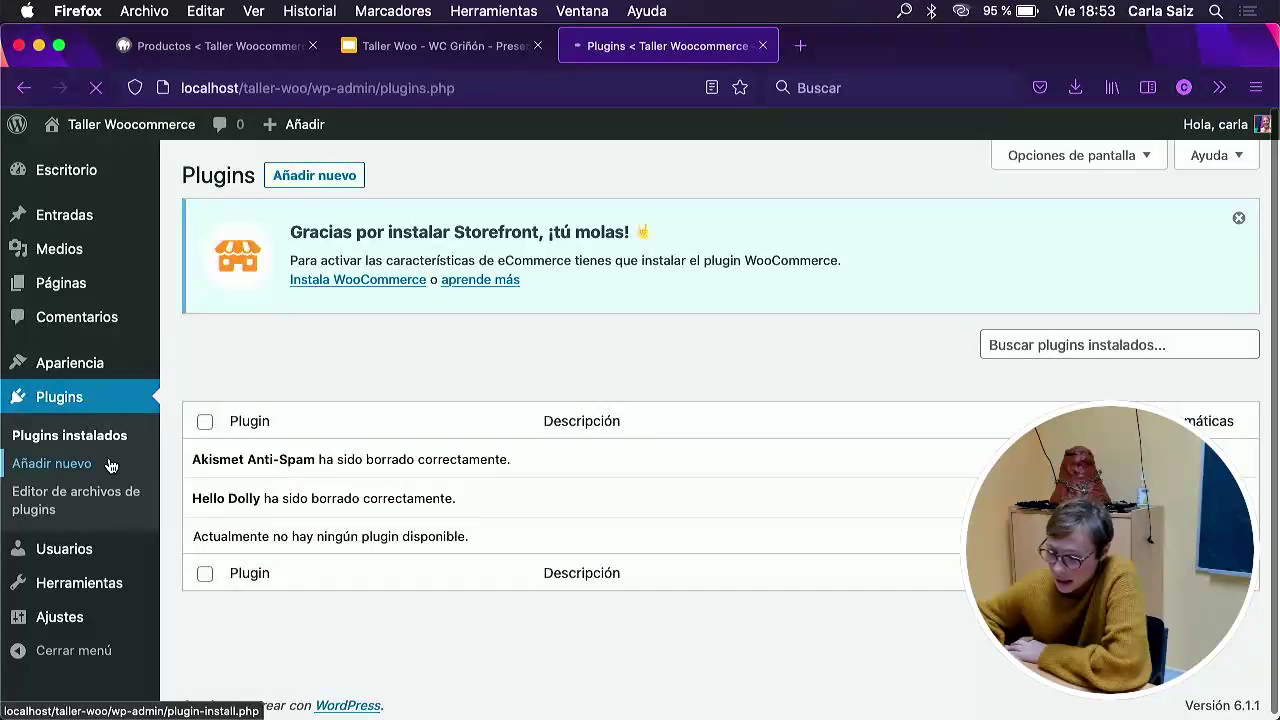
{"action": "left_click", "coordinate": [1109, 355]}
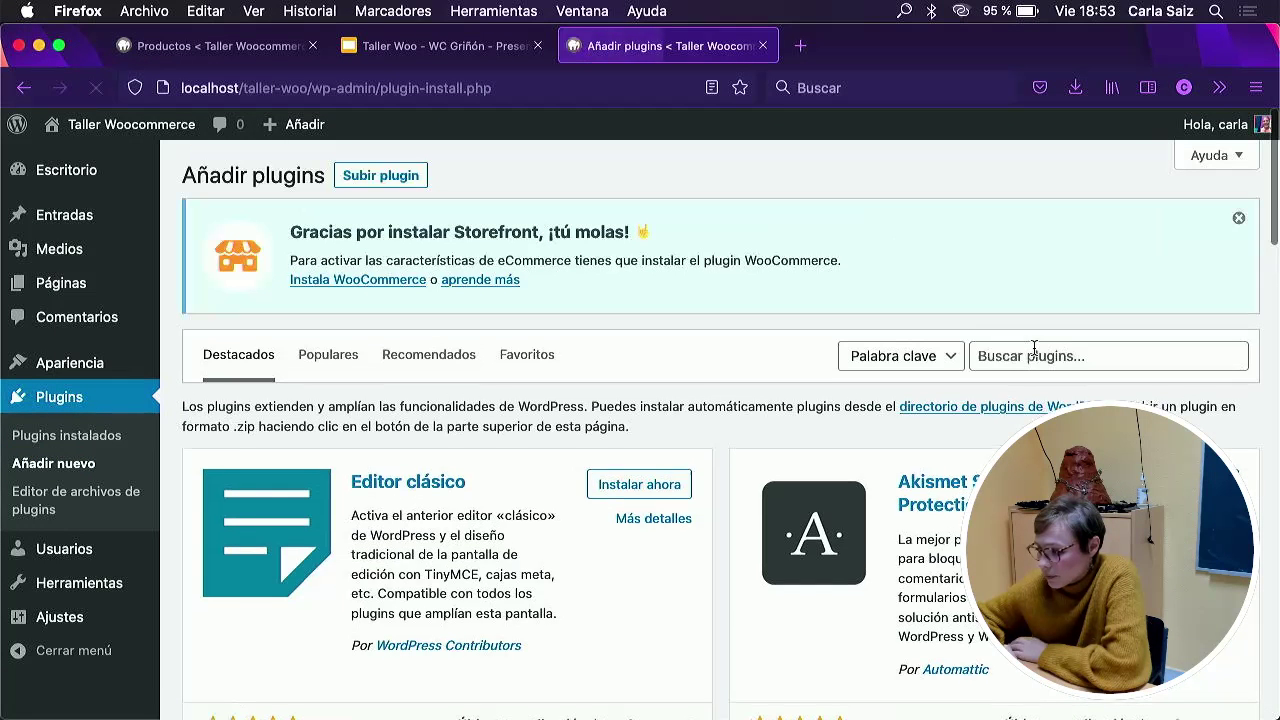
{"action": "type", "text": "woo"}
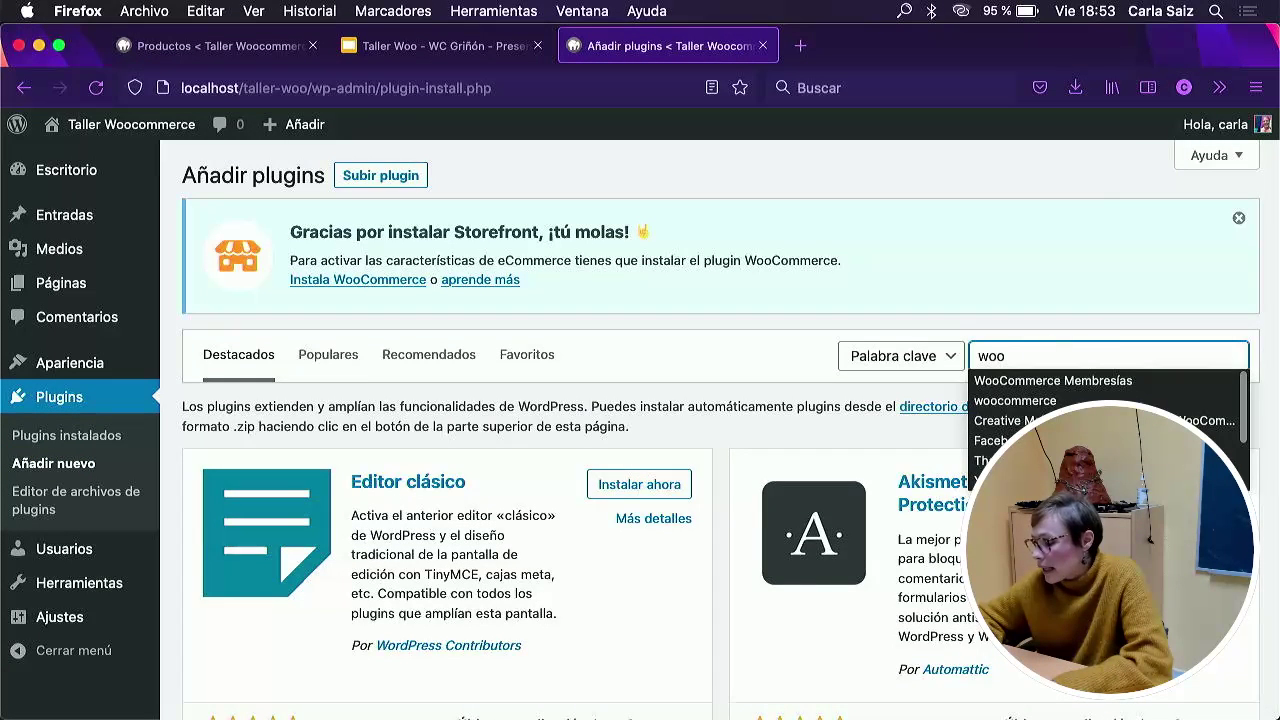
{"action": "left_click", "coordinate": [1032, 402]}
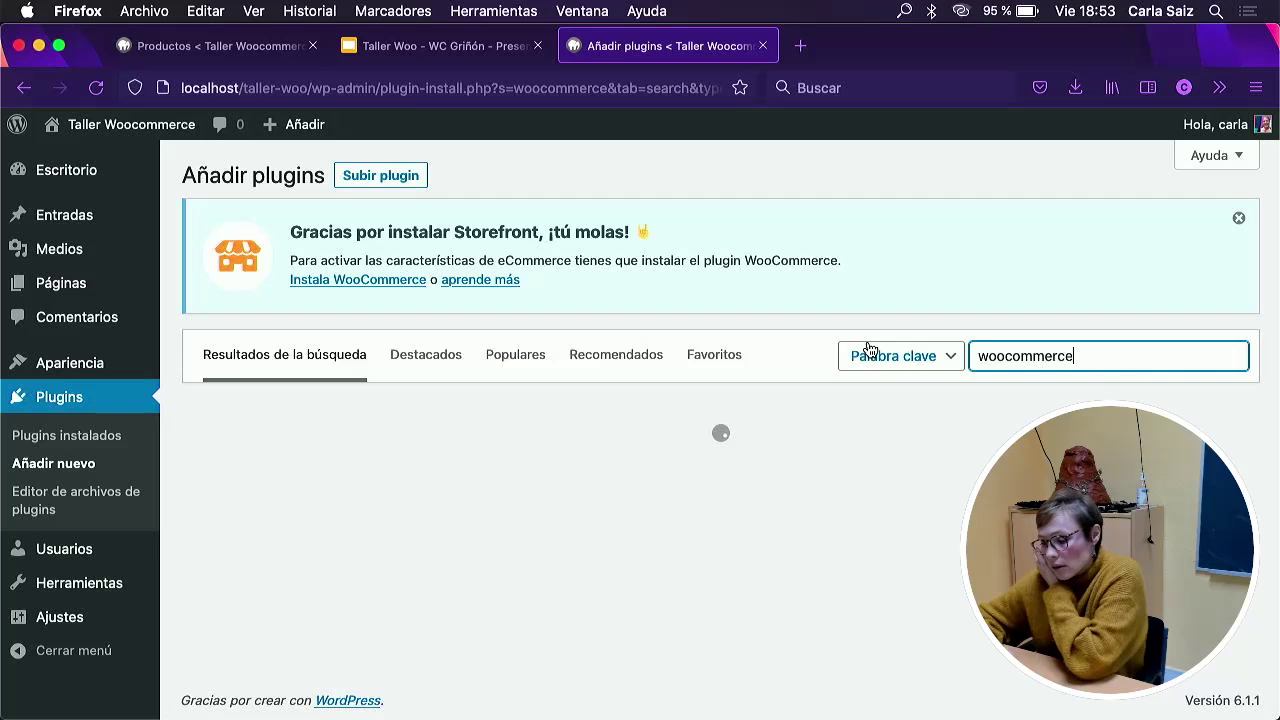
Install the WooCommerce plugin by Automattic from the search results and activate it.
{"action": "scroll", "coordinate": [720, 300], "scroll_direction": "down", "scroll_amount": 2}
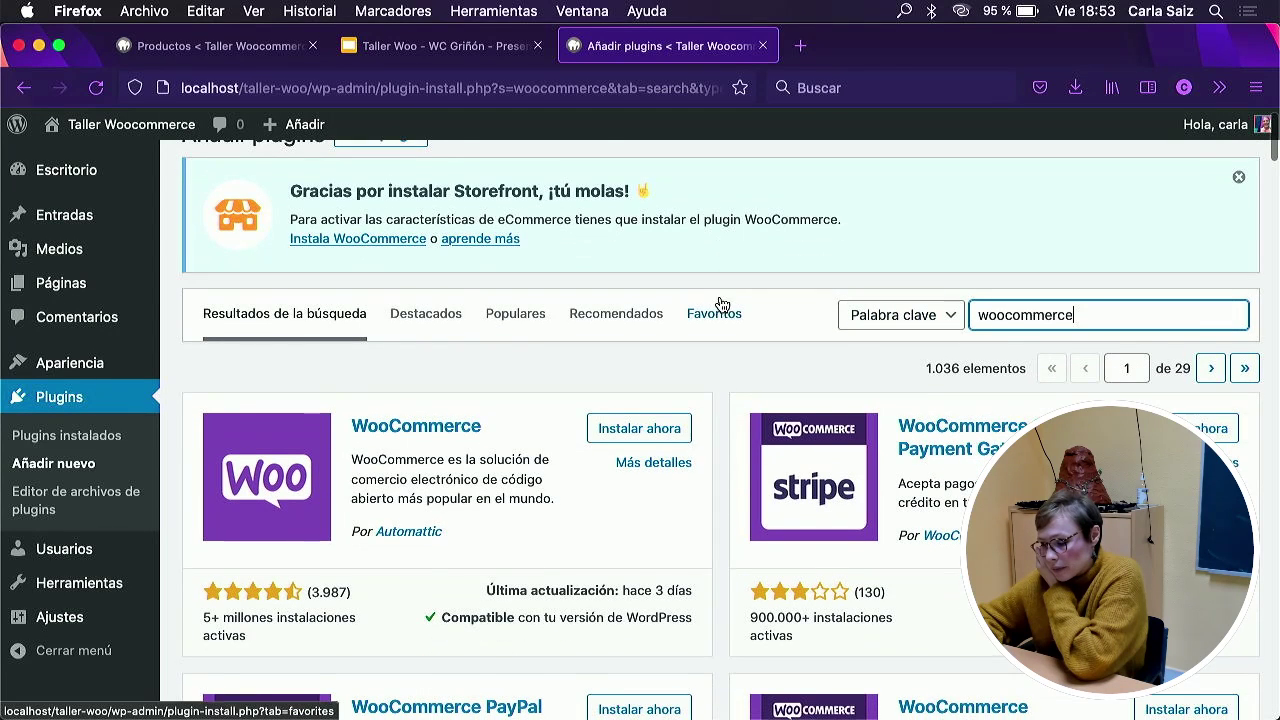
{"action": "left_click", "coordinate": [640, 377]}
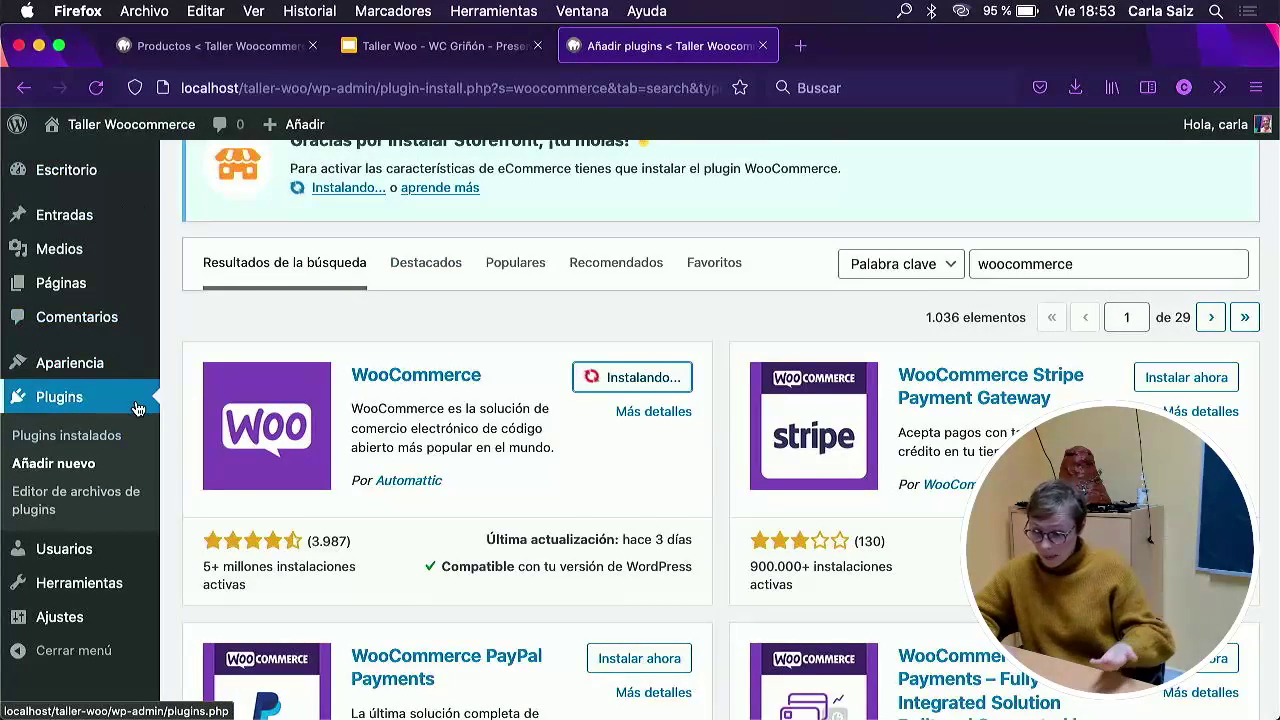
{"action": "scroll", "coordinate": [137, 408], "scroll_direction": "down", "scroll_amount": 2}
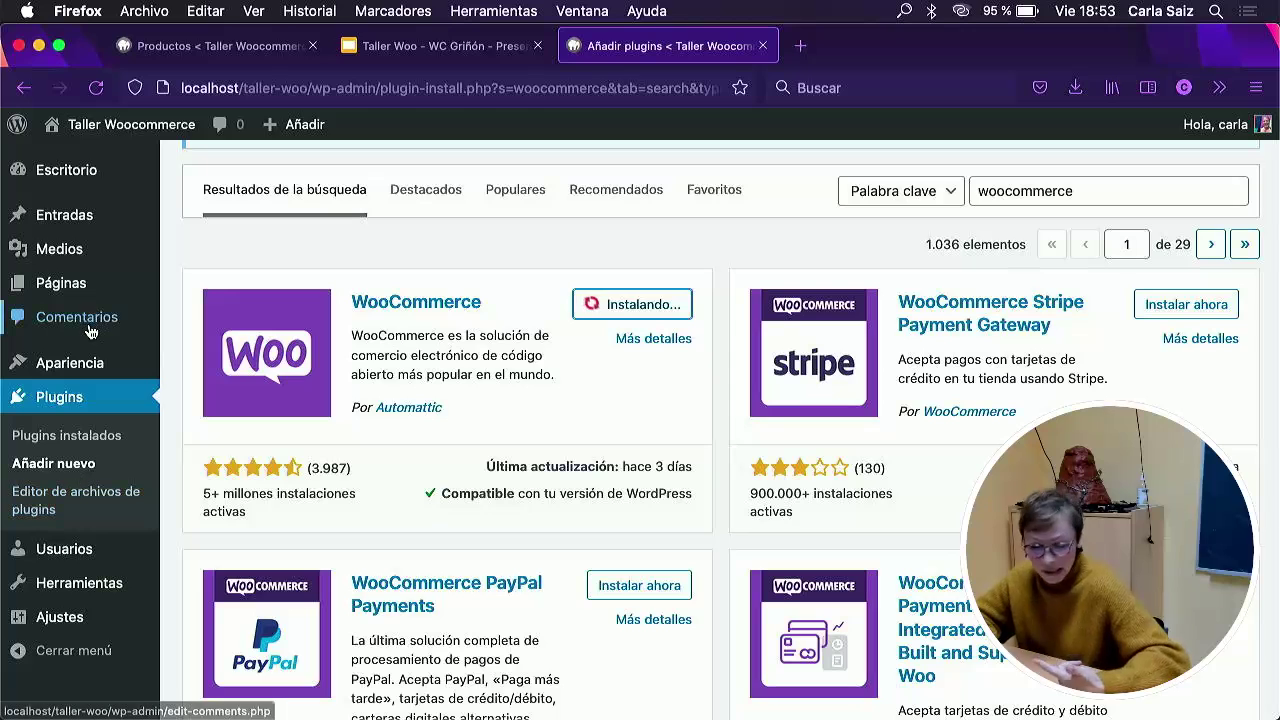
{"action": "mouse_move", "coordinate": [152, 622]}
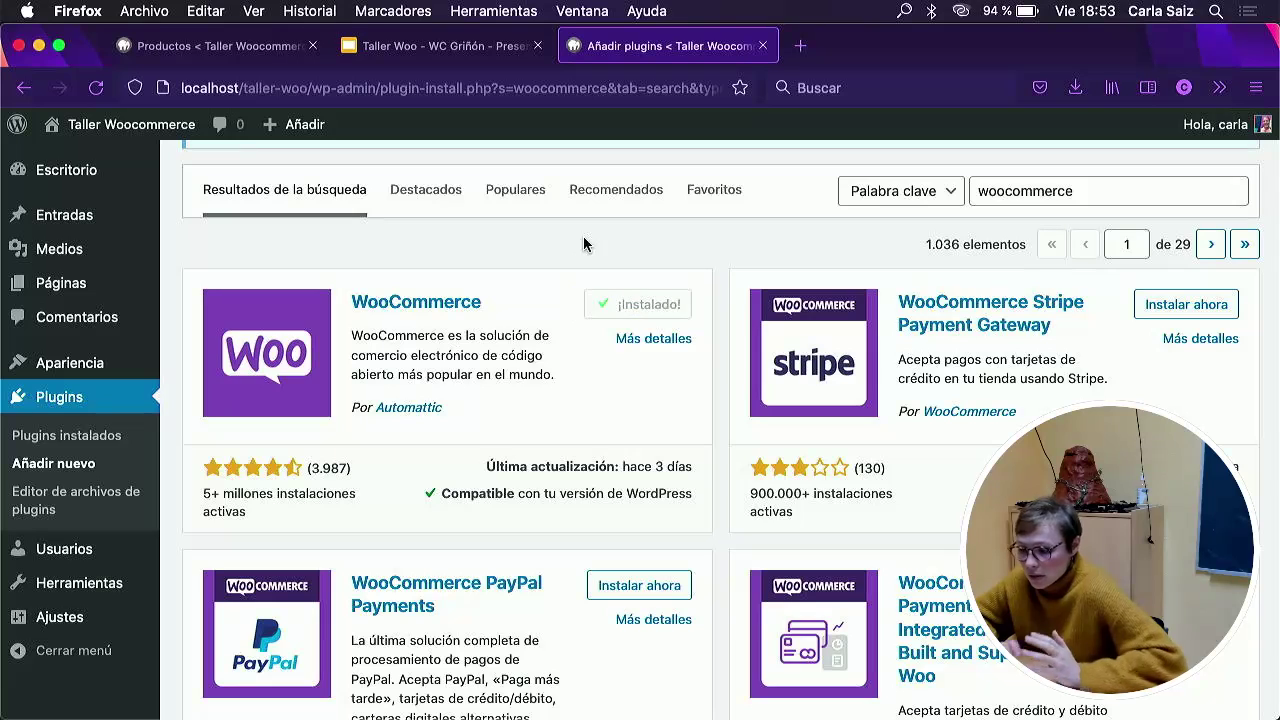
{"action": "left_click", "coordinate": [655, 306]}
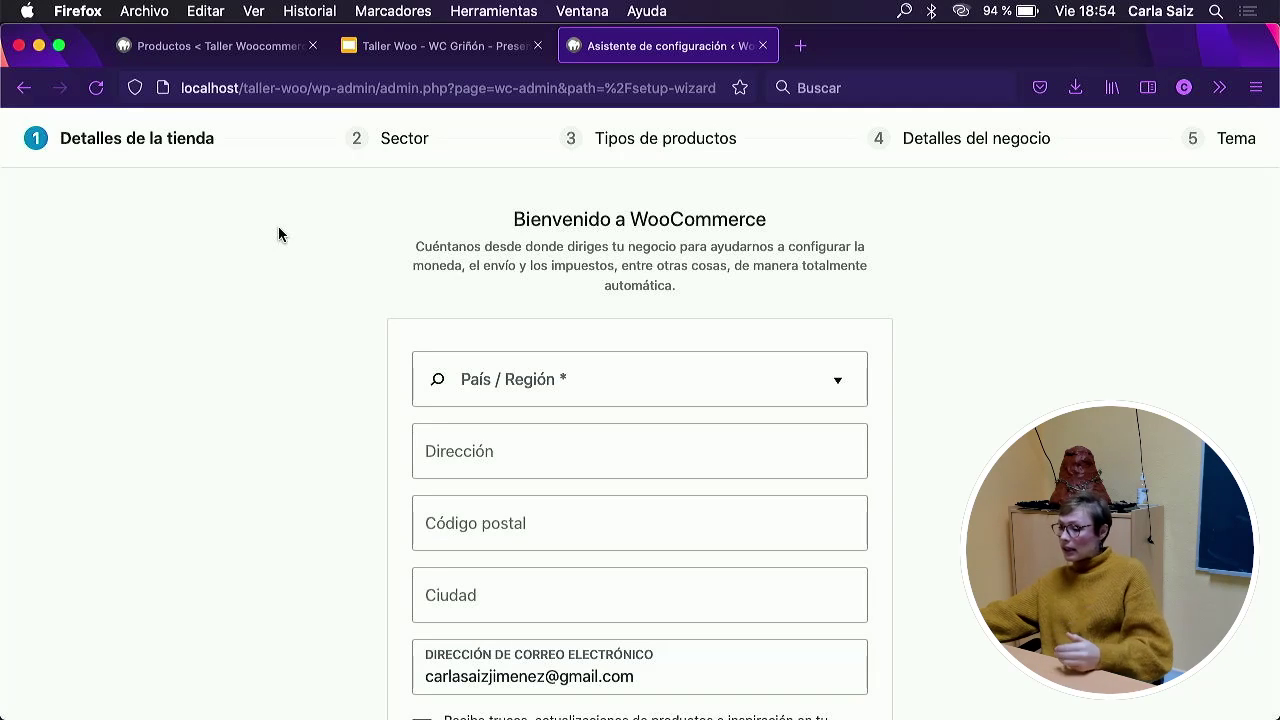
Look over the setup wizard's store details form and the WooCommerce installation slide in the Taller Woo presentation, returning to the wizard.
{"action": "scroll", "coordinate": [278, 236], "scroll_direction": "down", "scroll_amount": 5}
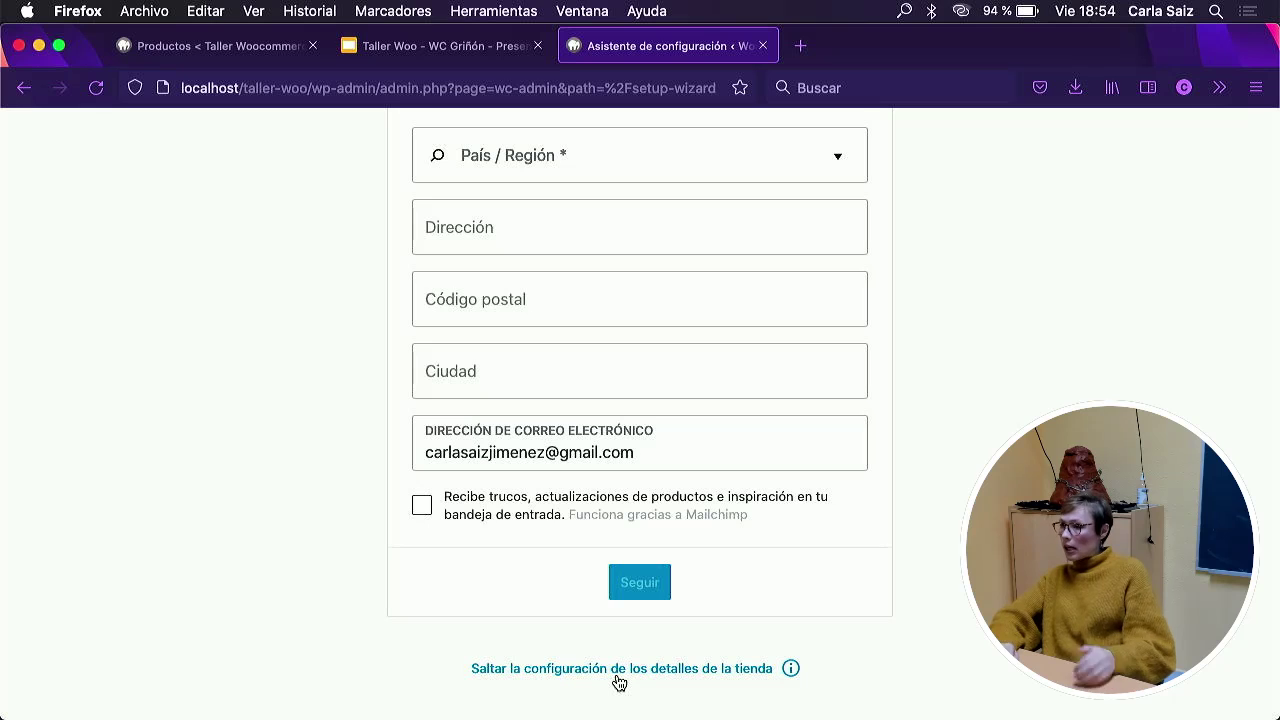
{"action": "scroll", "coordinate": [177, 455], "scroll_direction": "up", "scroll_amount": 5}
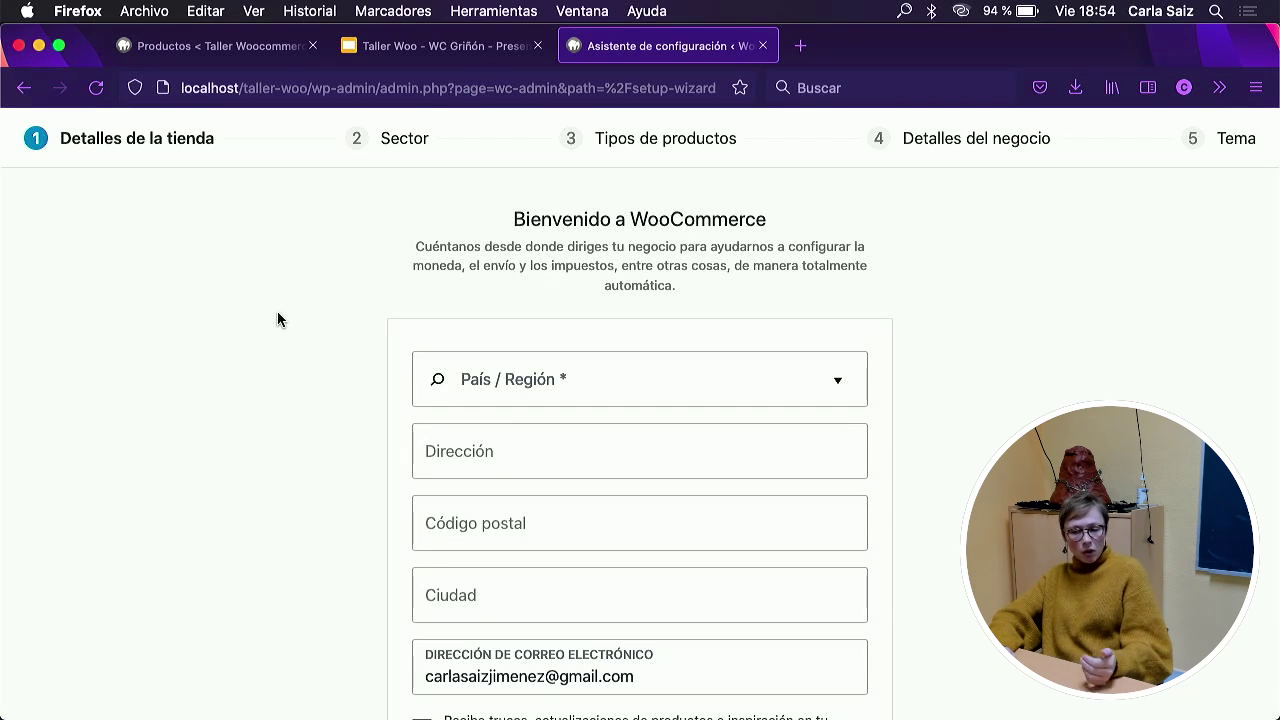
{"action": "scroll", "coordinate": [277, 319], "scroll_direction": "down", "scroll_amount": 1}
{"action": "scroll", "coordinate": [277, 319], "scroll_direction": "up", "scroll_amount": 1}
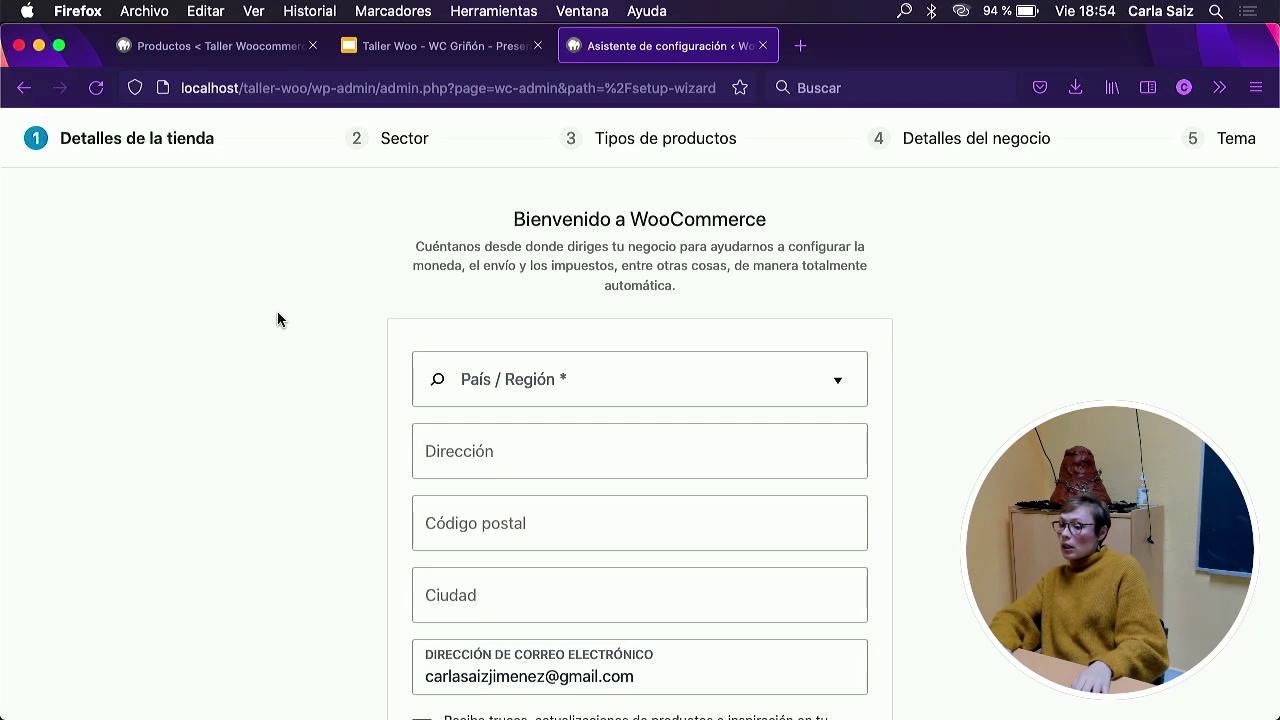
{"action": "scroll", "coordinate": [277, 318], "scroll_direction": "down", "scroll_amount": 3}
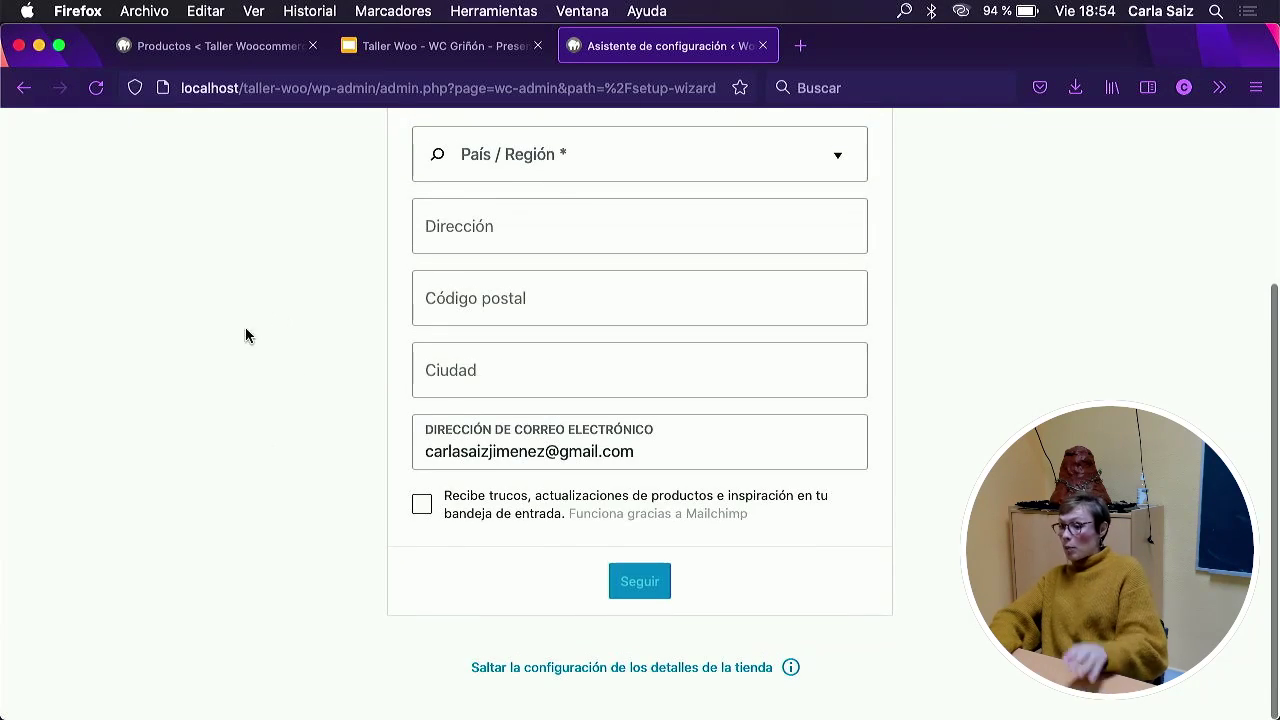
{"action": "scroll", "coordinate": [250, 330], "scroll_direction": "up", "scroll_amount": 3}
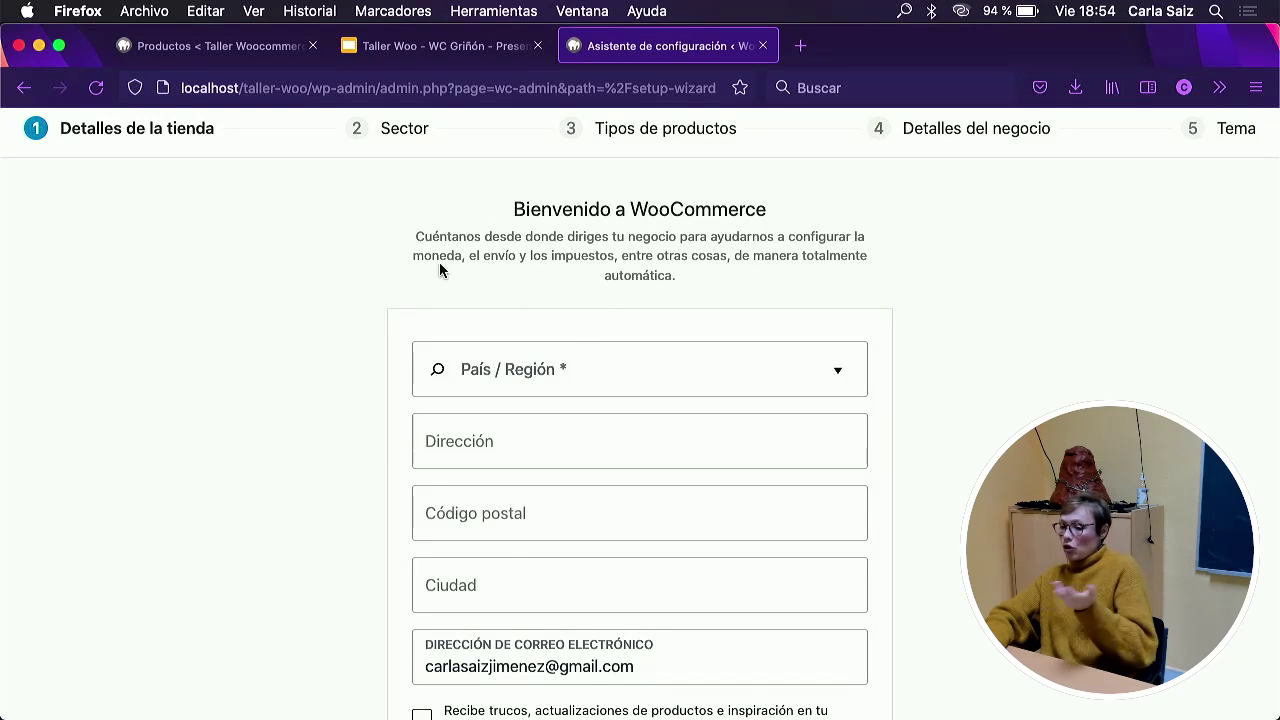
{"action": "left_click", "coordinate": [447, 46]}
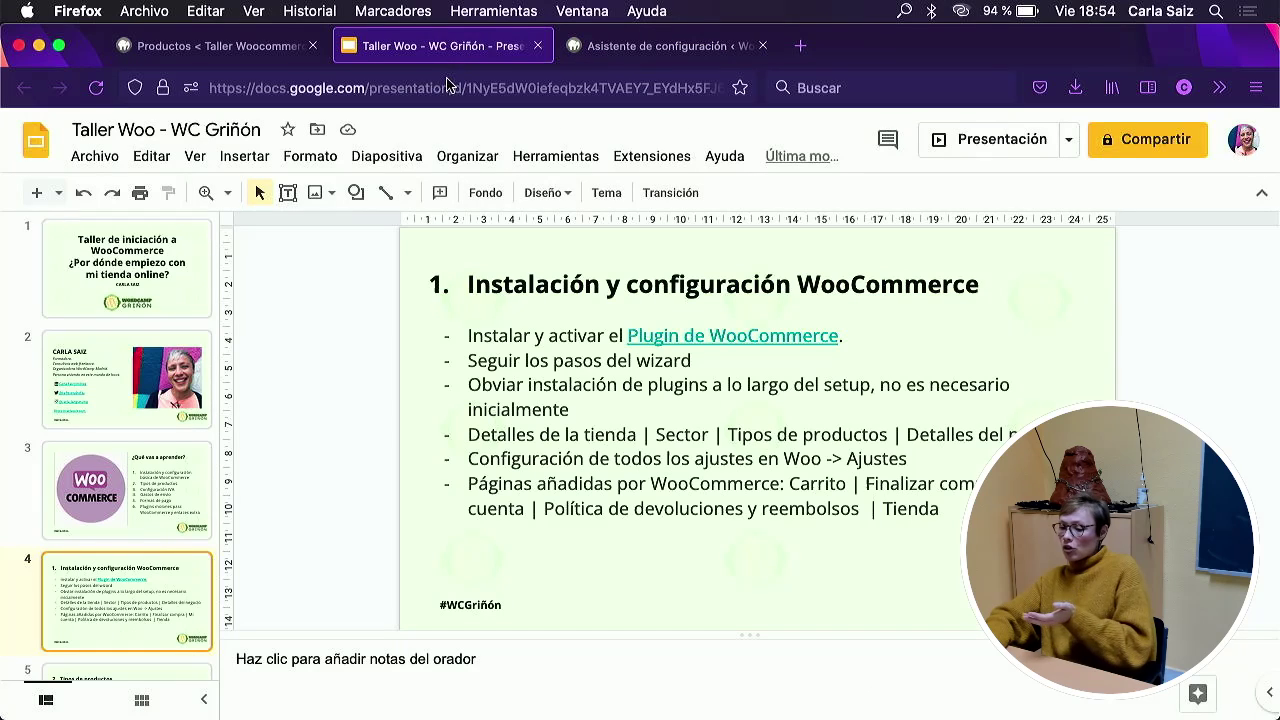
{"action": "left_click", "coordinate": [525, 438]}
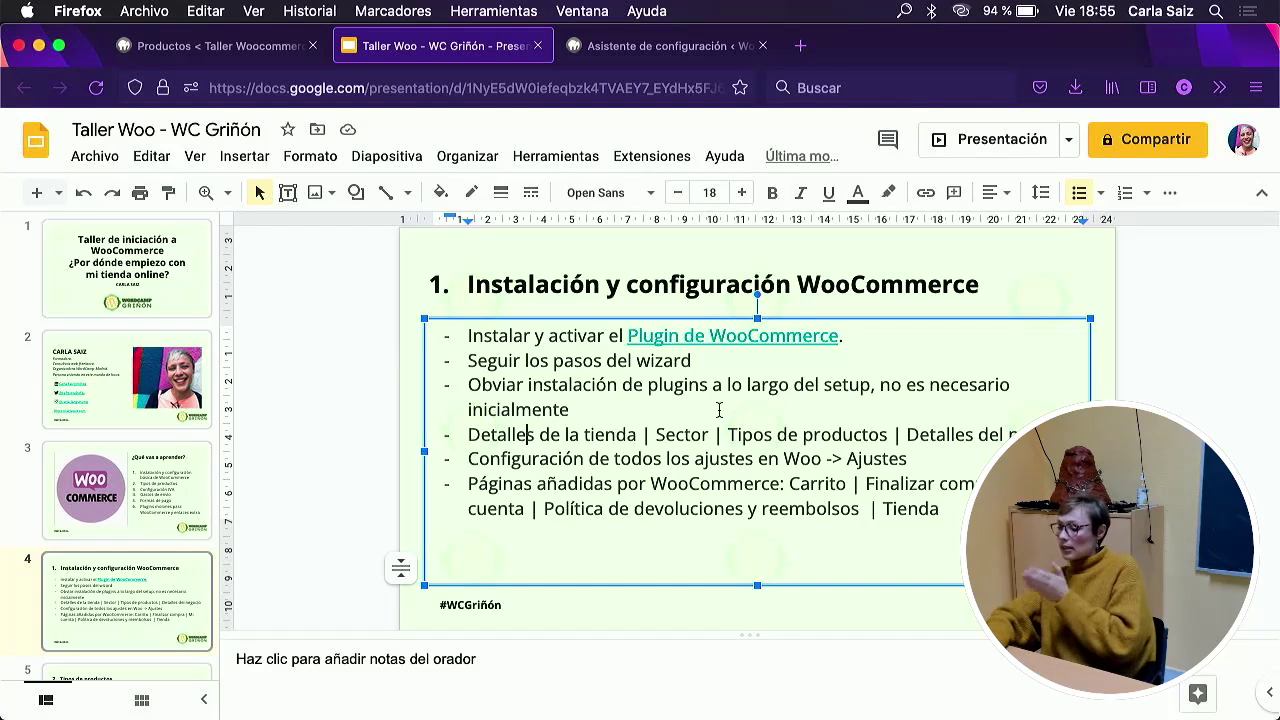
{"action": "left_click", "coordinate": [666, 46]}
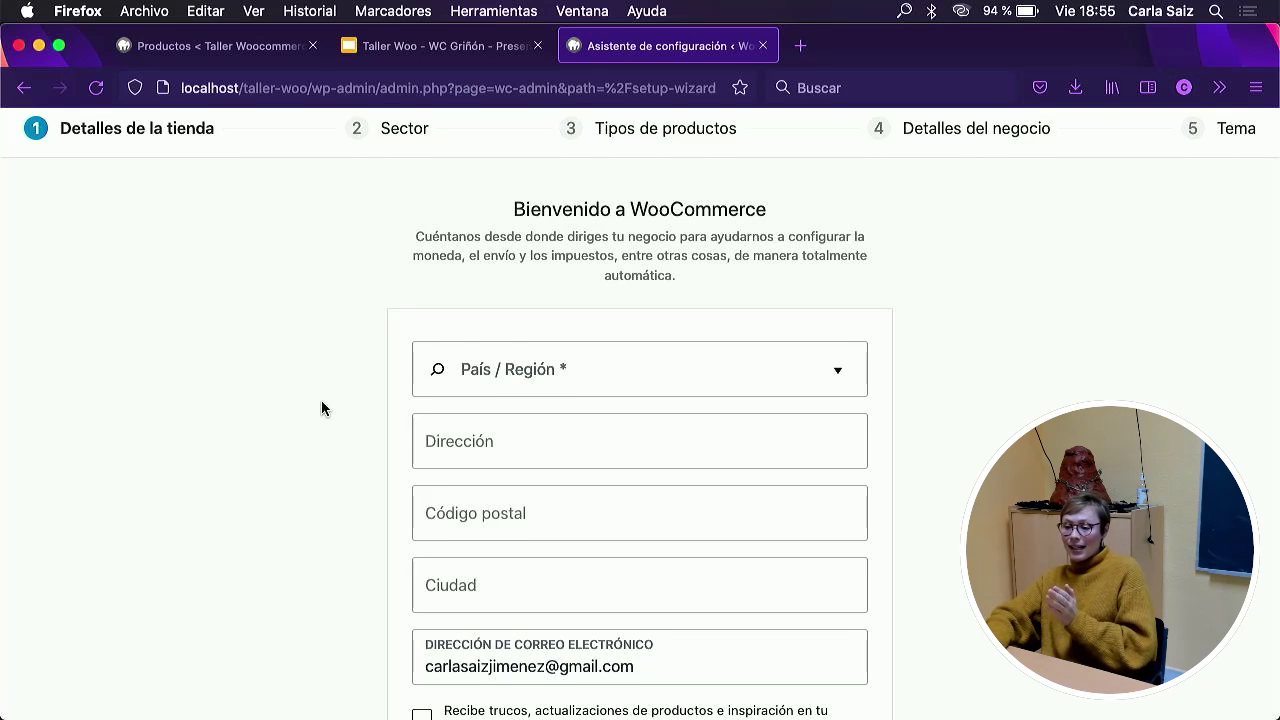
Set the store's country and region to España — Madrid in the store details.
{"action": "scroll", "coordinate": [321, 408], "scroll_direction": "down", "scroll_amount": 1}
{"action": "left_click", "coordinate": [514, 352]}
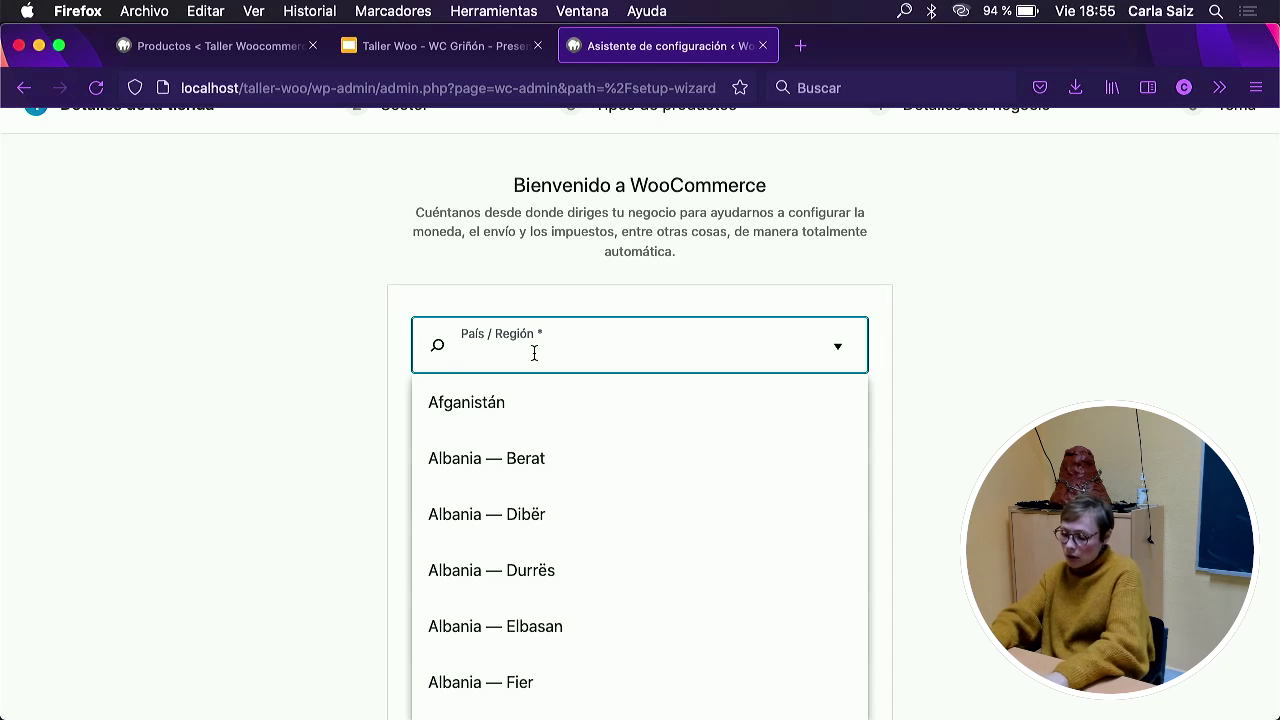
{"action": "type", "text": "espa"}
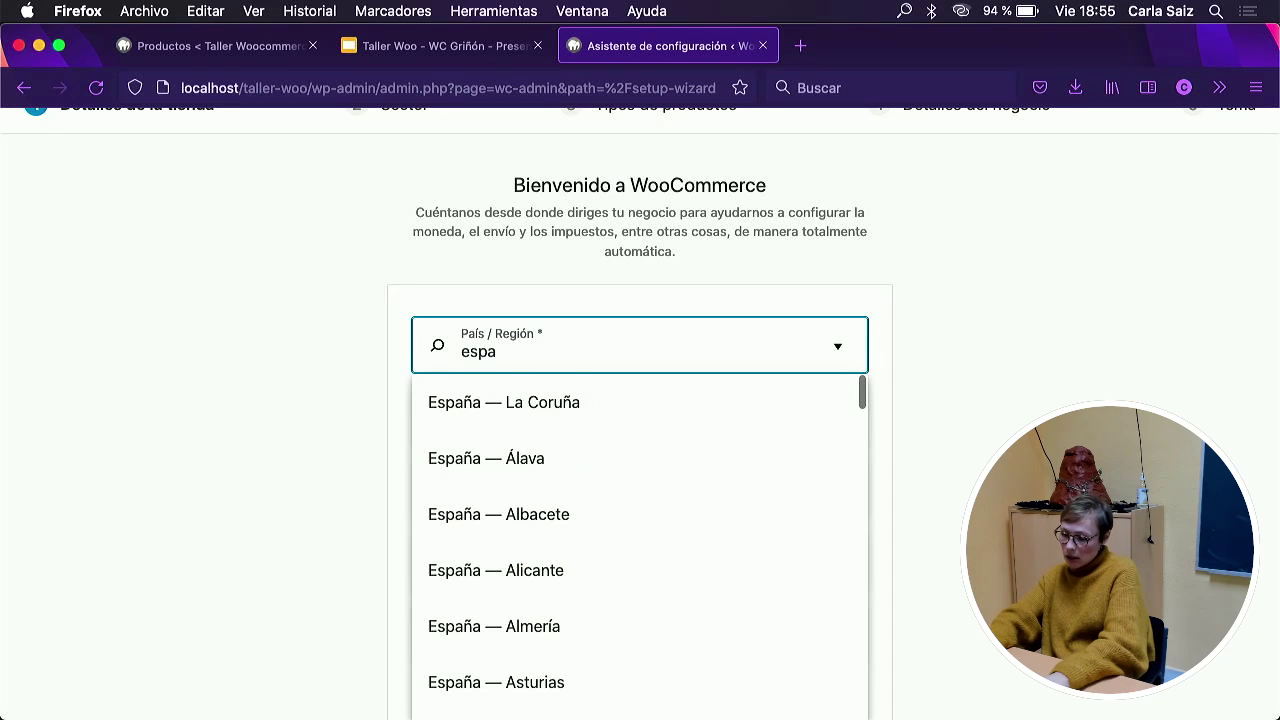
{"action": "type", "text": "ña"}
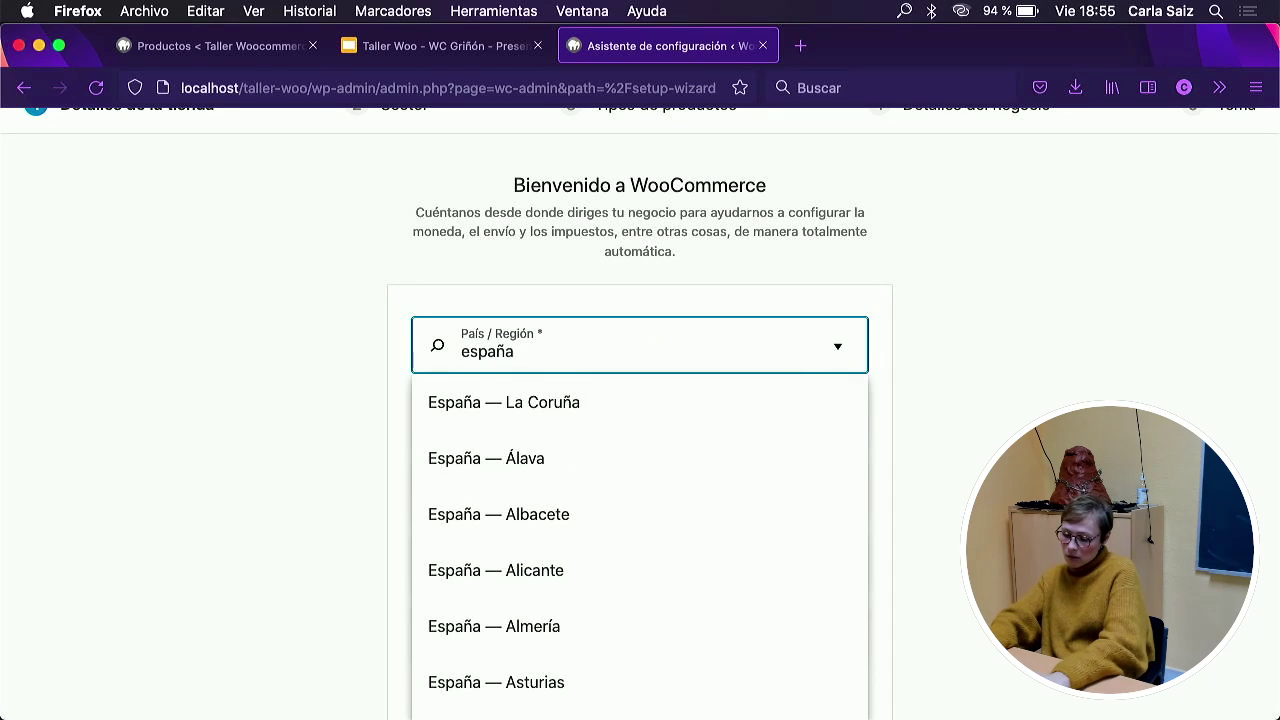
{"action": "type", "text": " -ma"}
{"action": "key", "text": "BackSpace"}
{"action": "key", "text": "BackSpace"}
{"action": "key", "text": "BackSpace"}
{"action": "key", "text": "BackSpace"}
{"action": "key", "text": "BackSpace"}
{"action": "key", "text": "BackSpace"}
{"action": "key", "text": "BackSpace"}
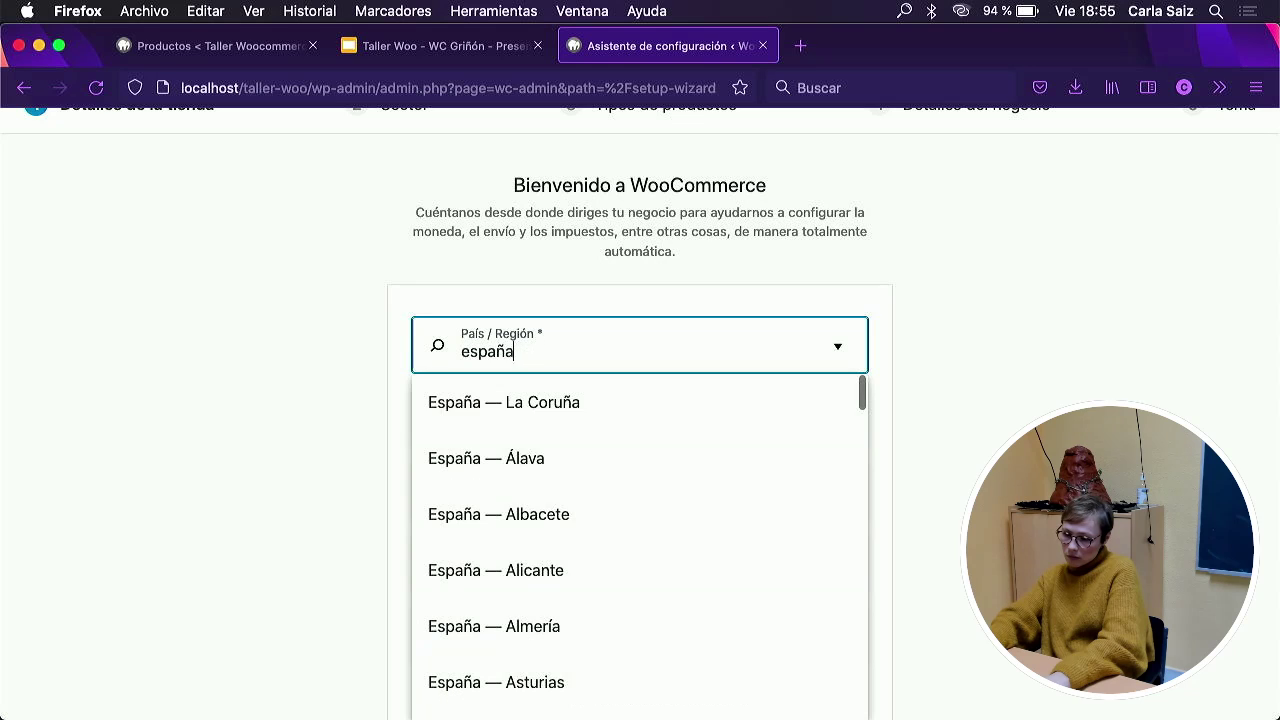
{"action": "key", "text": "BackSpace"}
{"action": "key", "text": "BackSpace"}
{"action": "key", "text": "BackSpace"}
{"action": "type", "text": "madr"}
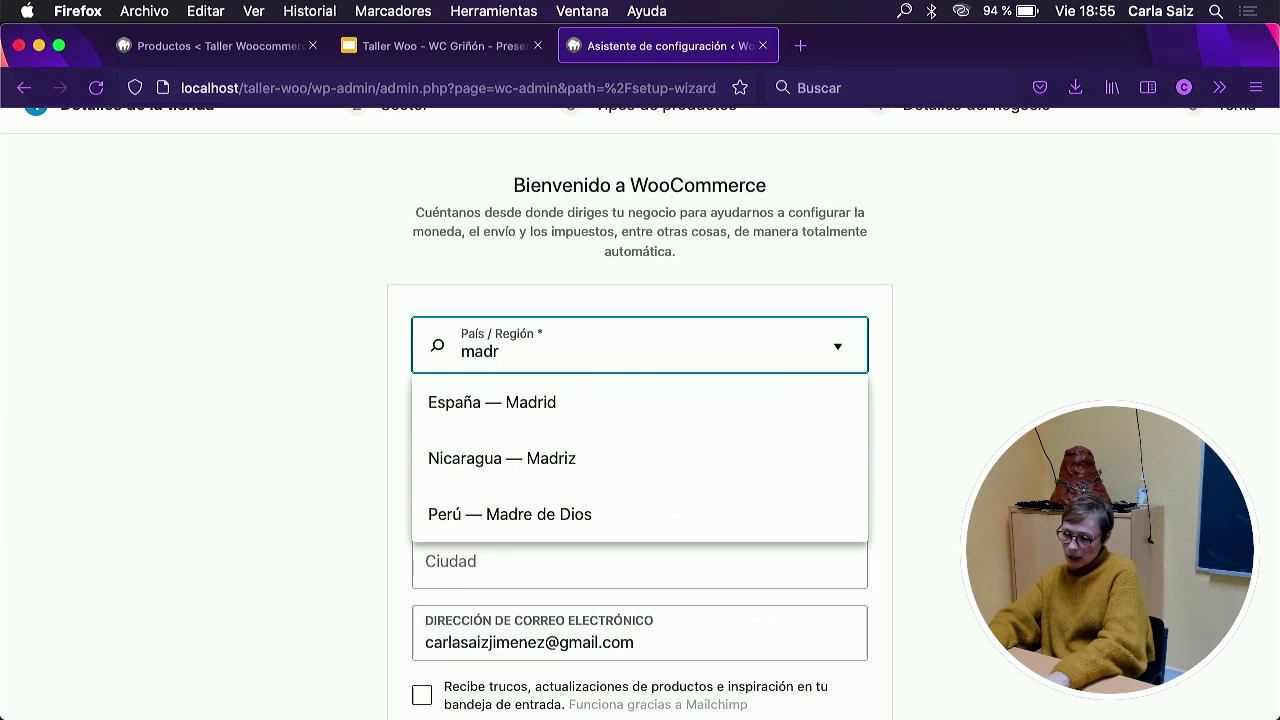
{"action": "left_click", "coordinate": [574, 402]}
Enter the store's street address and postal code in the store details form.
{"action": "scroll", "coordinate": [565, 403], "scroll_direction": "down", "scroll_amount": 1}
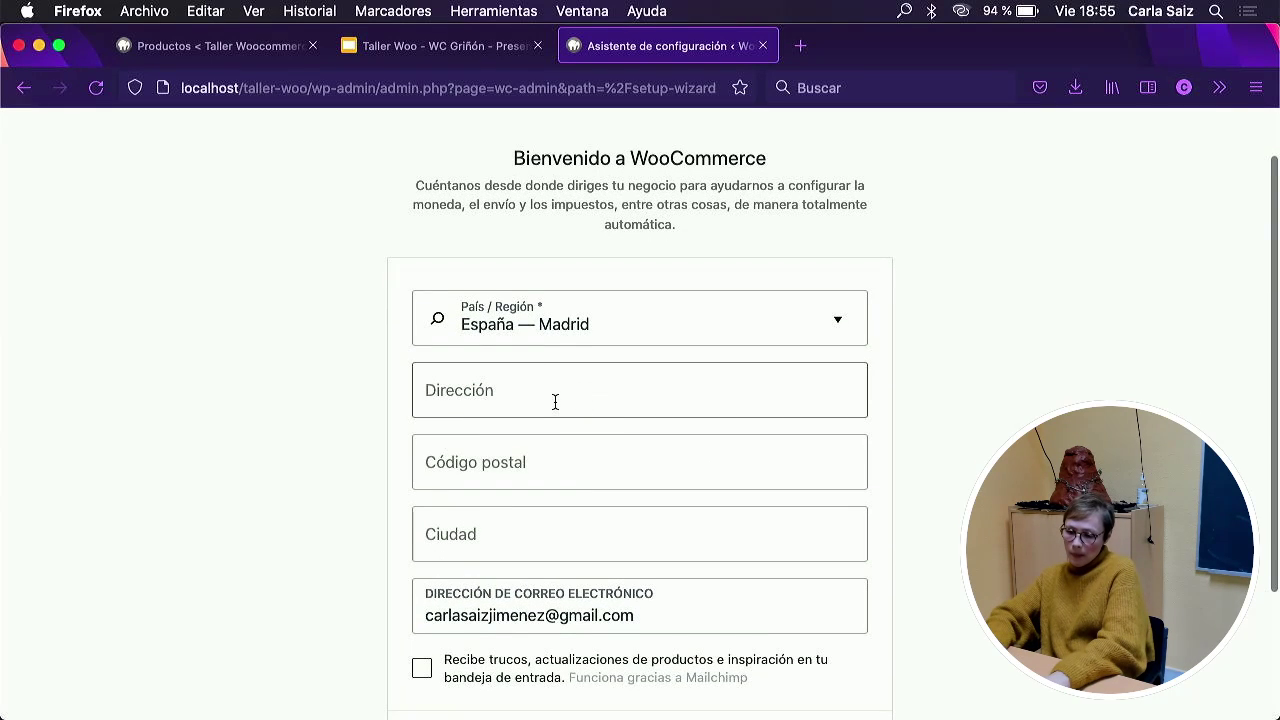
{"action": "left_click", "coordinate": [555, 400]}
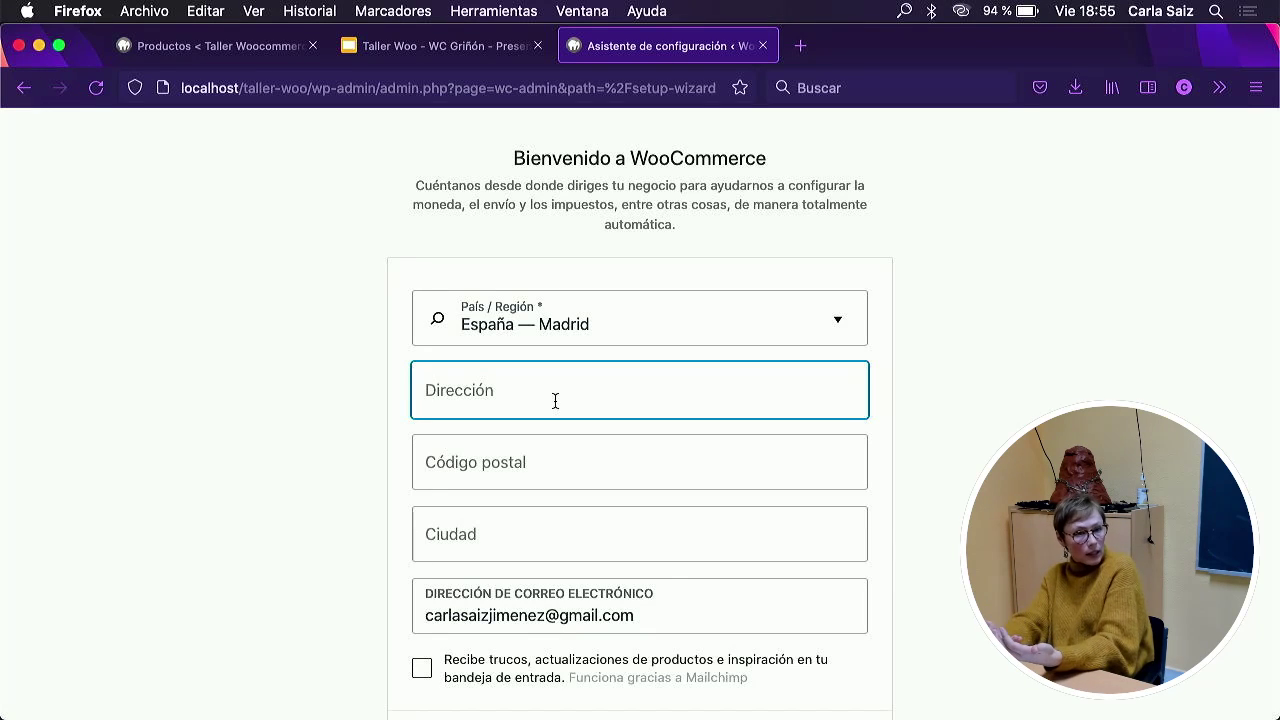
{"action": "type", "text": "cal"}
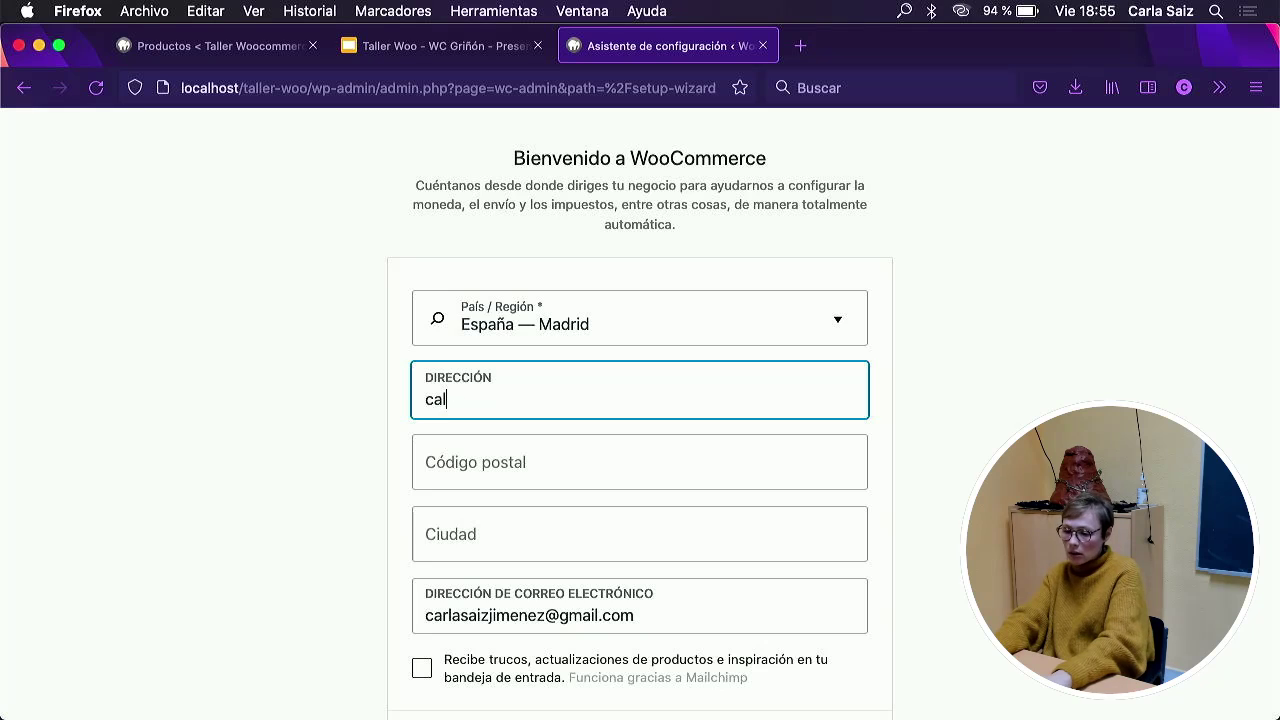
{"action": "type", "text": "le lalala"}
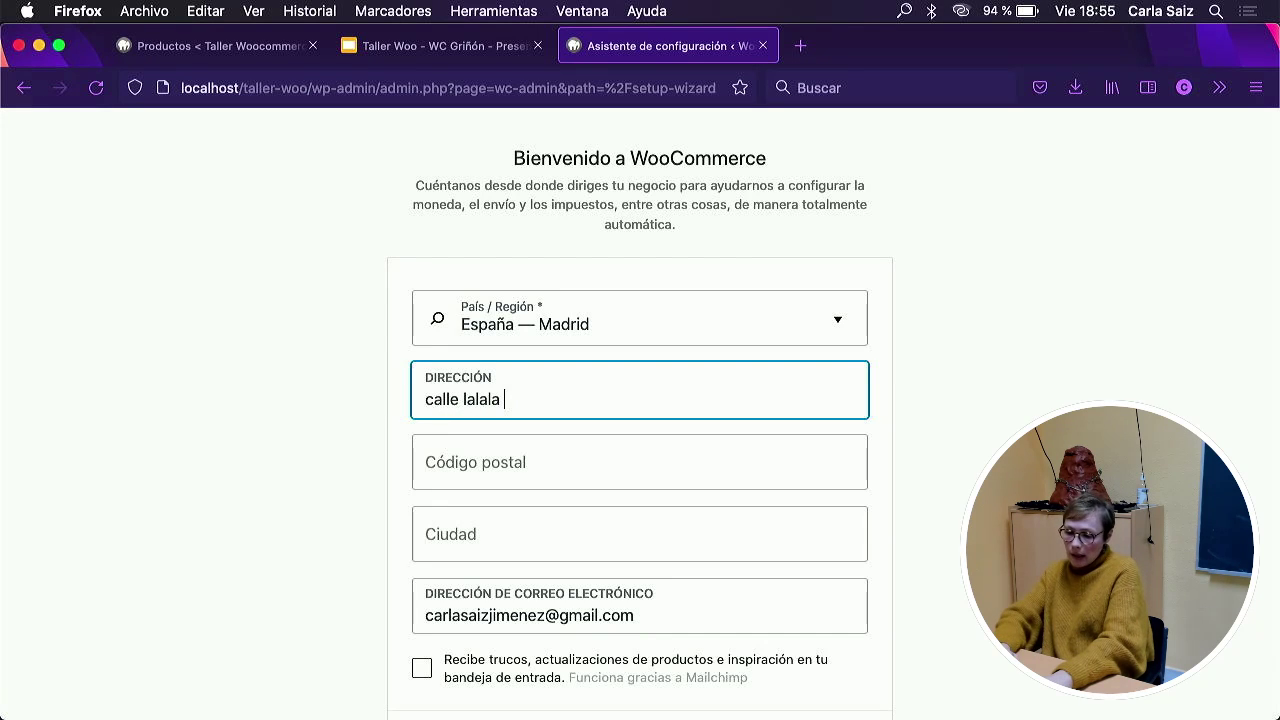
{"action": "left_click", "coordinate": [505, 463]}
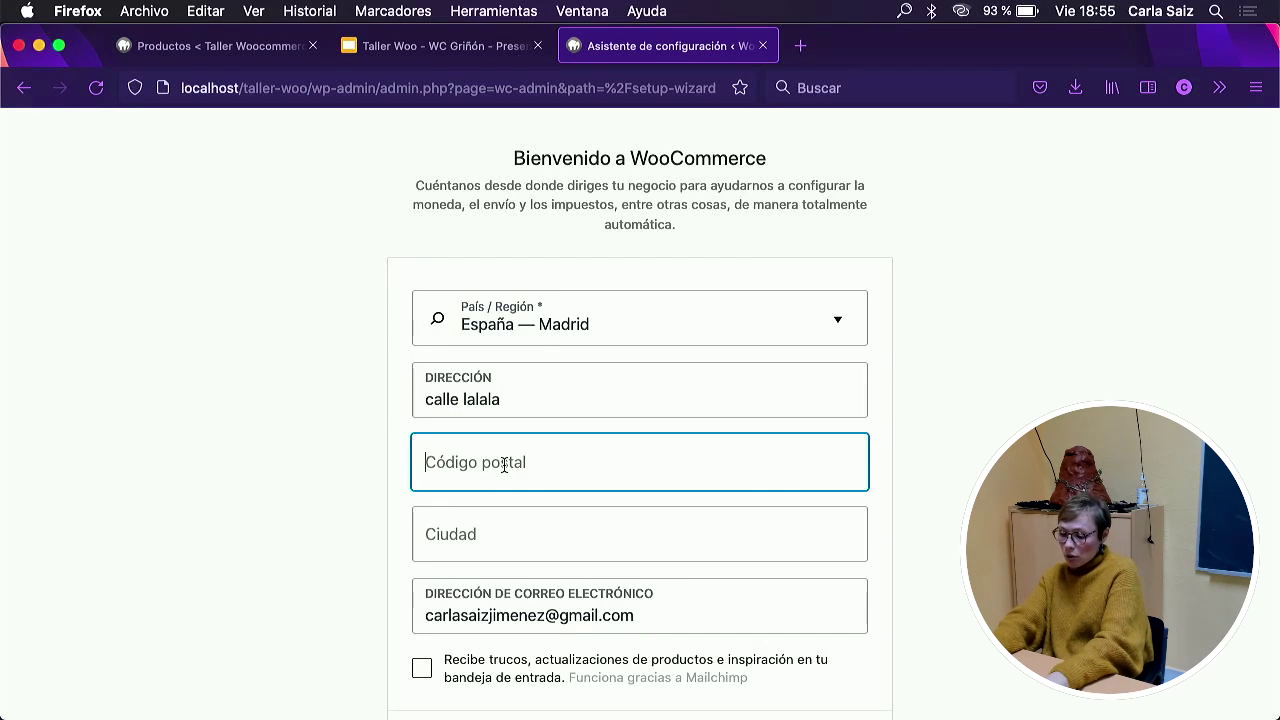
{"action": "type", "text": "20"}
{"action": "key", "text": "BackSpace"}
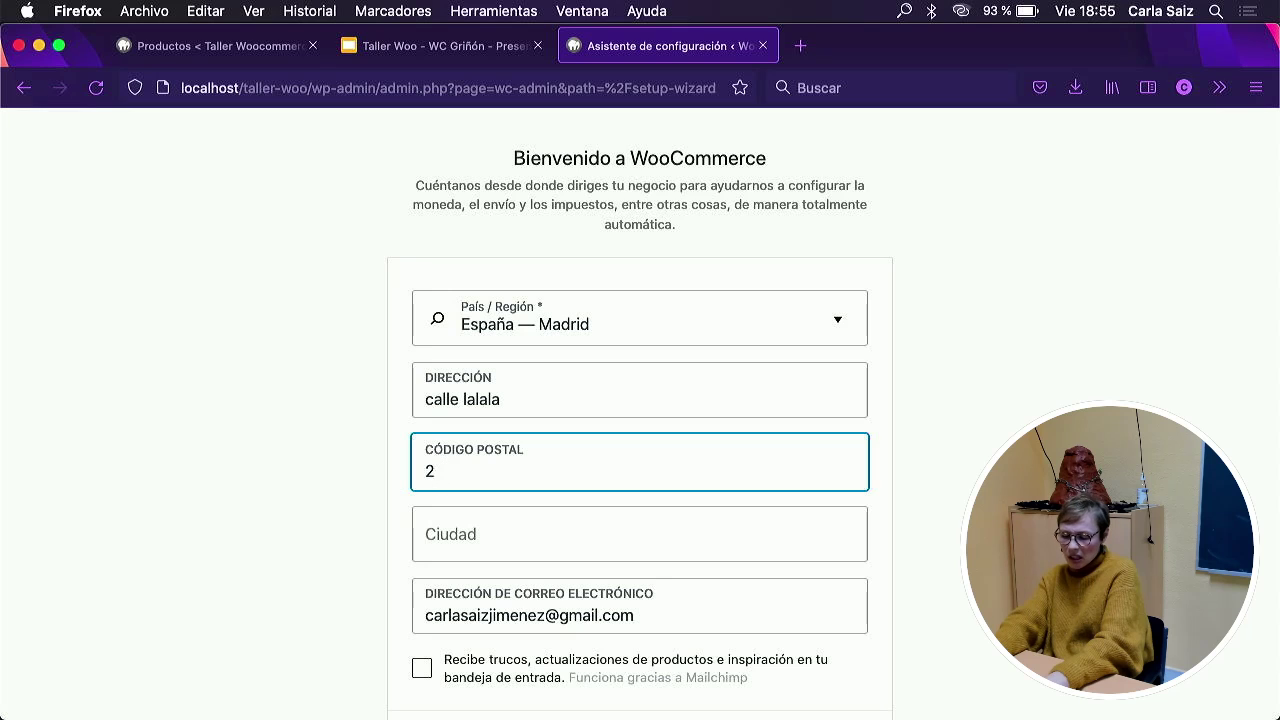
{"action": "type", "text": "800"}
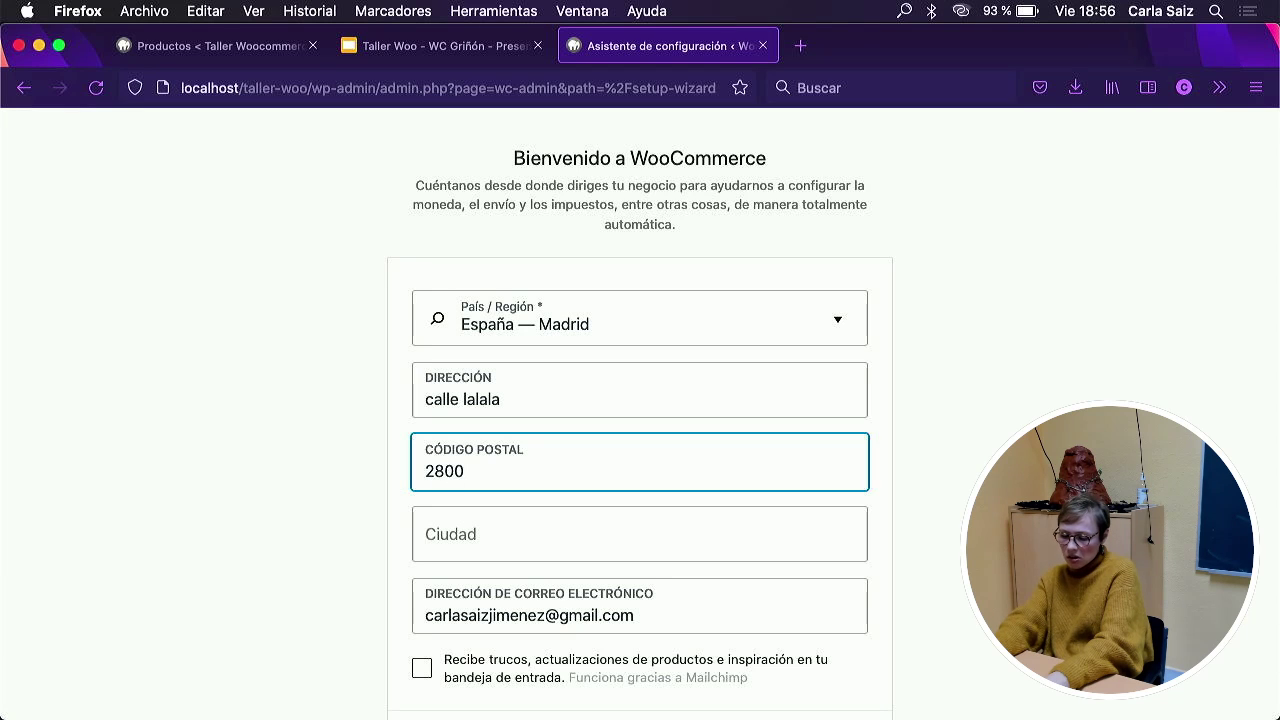
{"action": "key", "text": "BackSpace"}
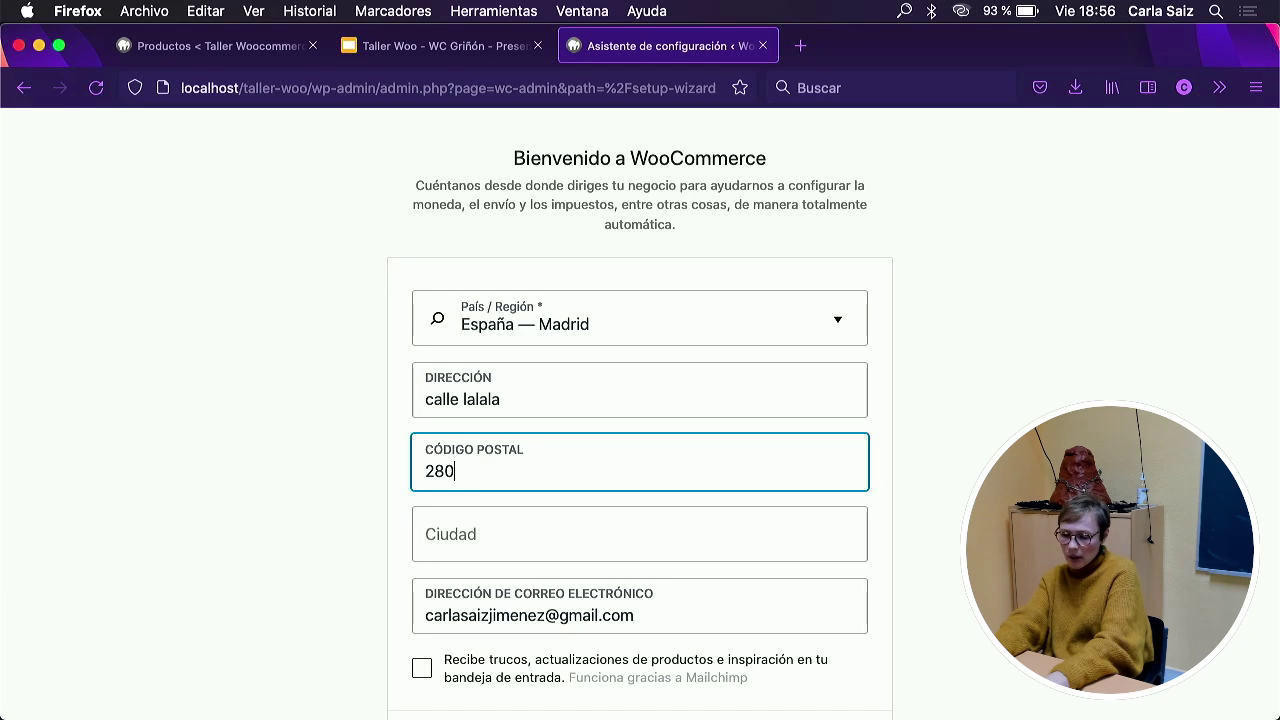
{"action": "key", "text": "BackSpace"}
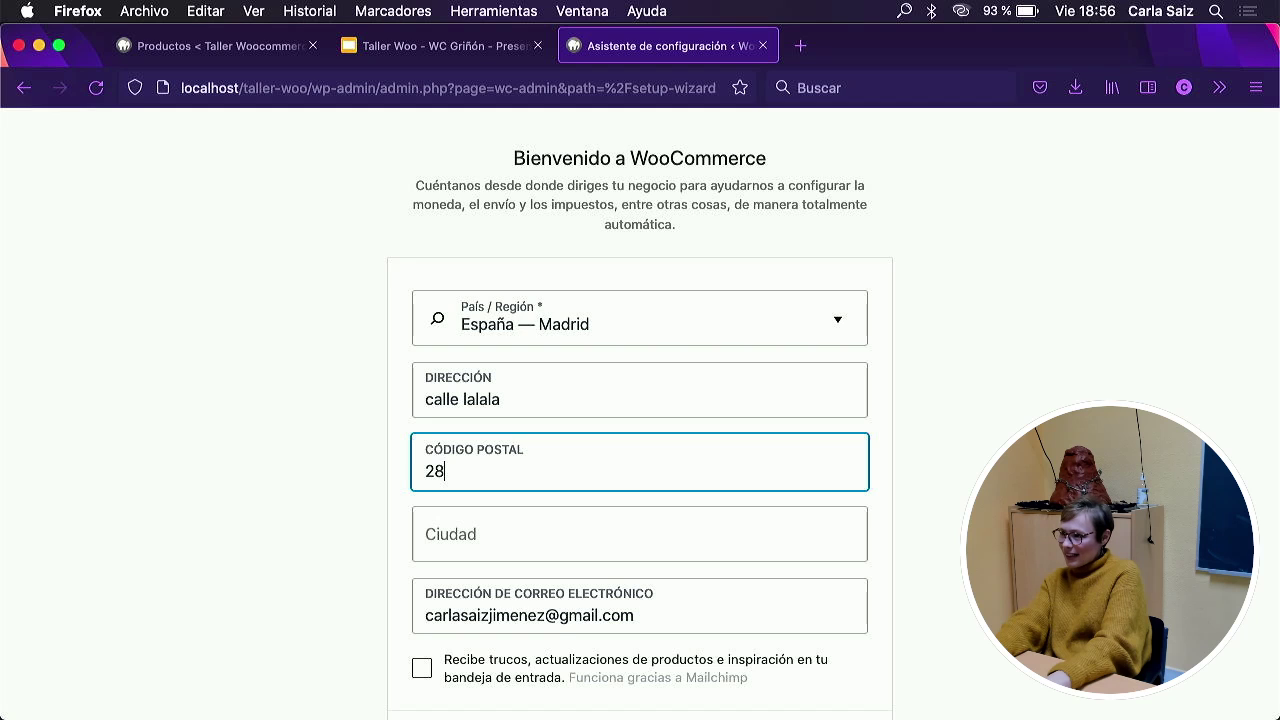
{"action": "type", "text": "932"}
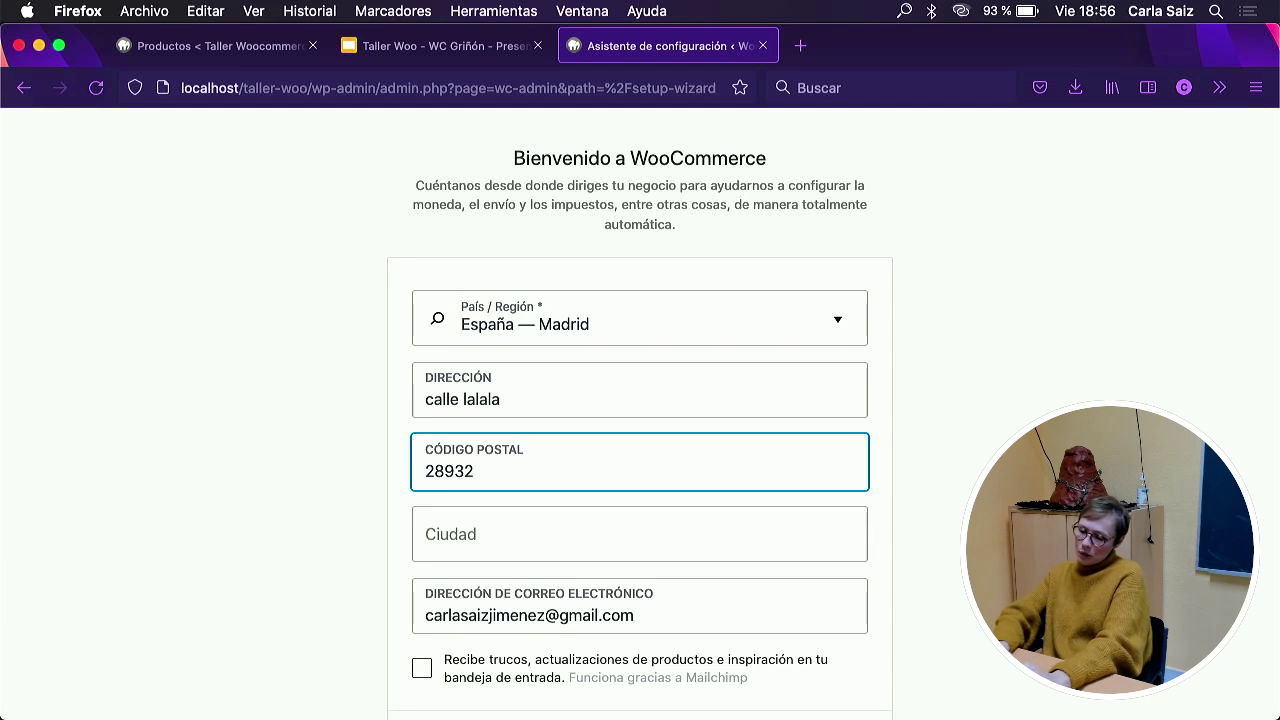
Set the store's city to Móstoles in the store details.
{"action": "left_click", "coordinate": [543, 529]}
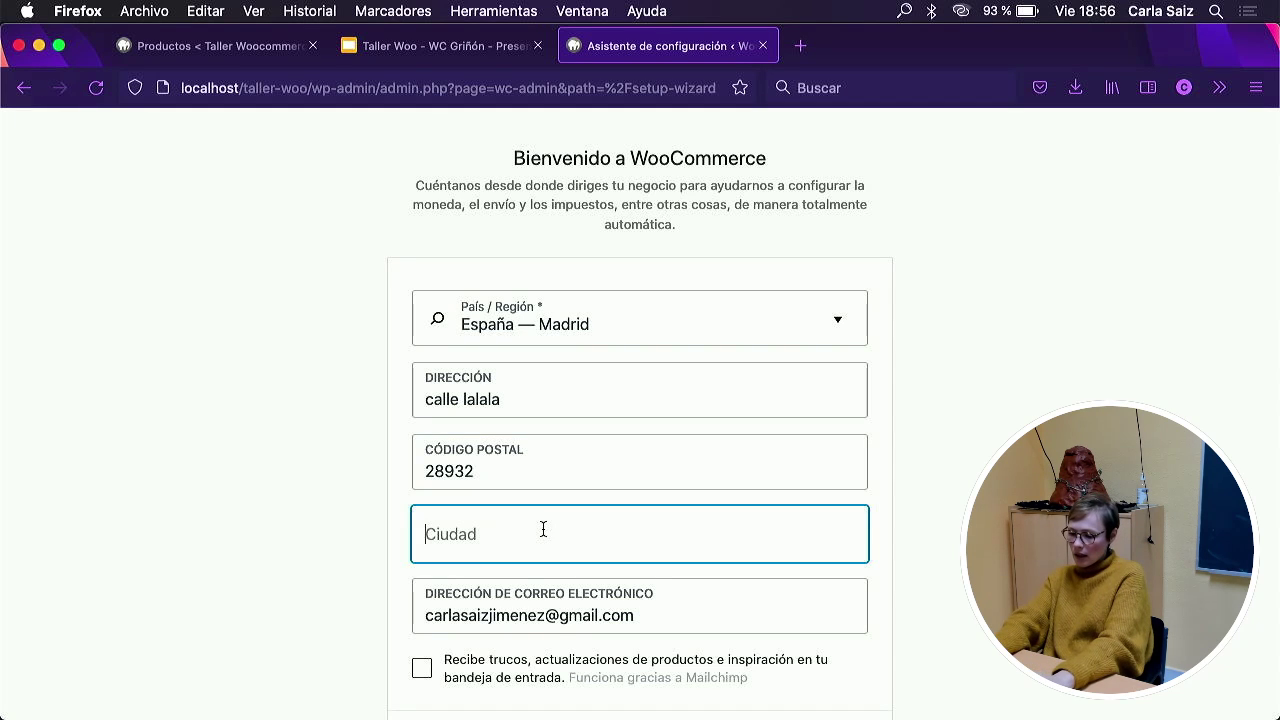
{"action": "type", "text": "M"}
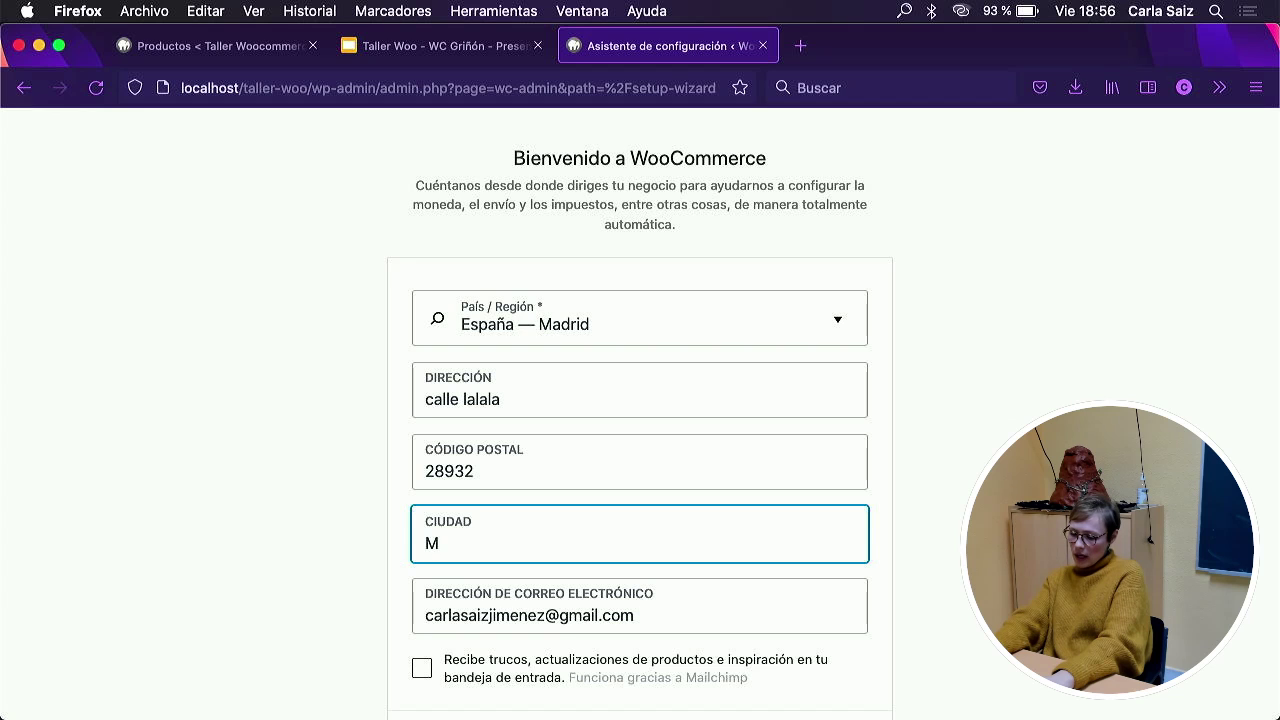
{"action": "type", "text": "ad"}
{"action": "key", "text": "BackSpace"}
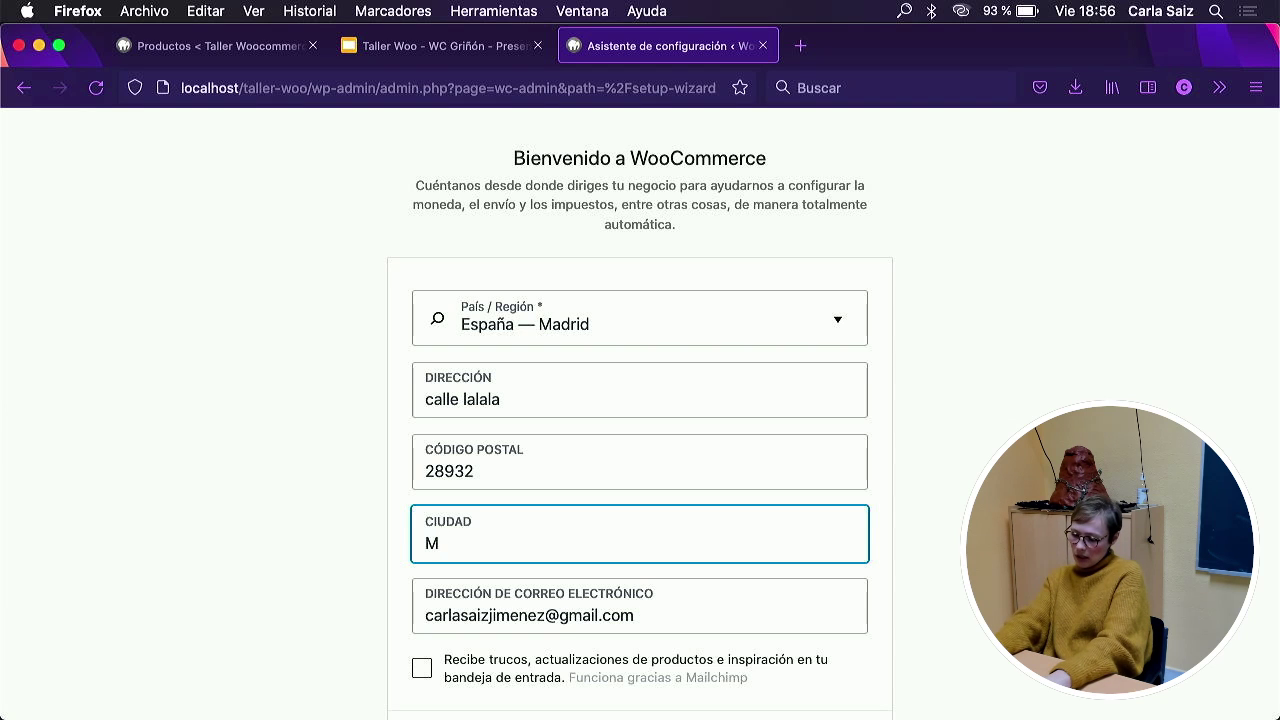
{"action": "type", "text": "sto"}
{"action": "key", "text": "BackSpace"}
{"action": "key", "text": "BackSpace"}
{"action": "key", "text": "BackSpace"}
{"action": "key", "text": "BackSpace"}
{"action": "type", "text": "´s"}
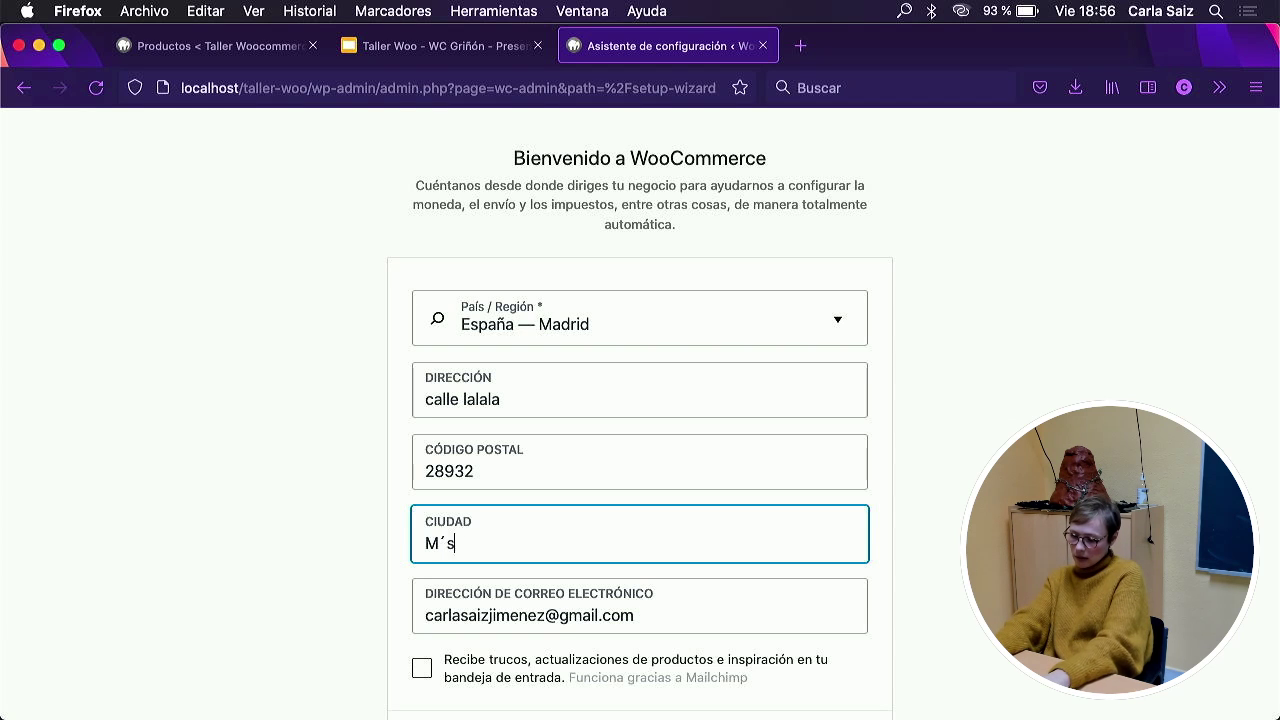
{"action": "type", "text": "otóstoles"}
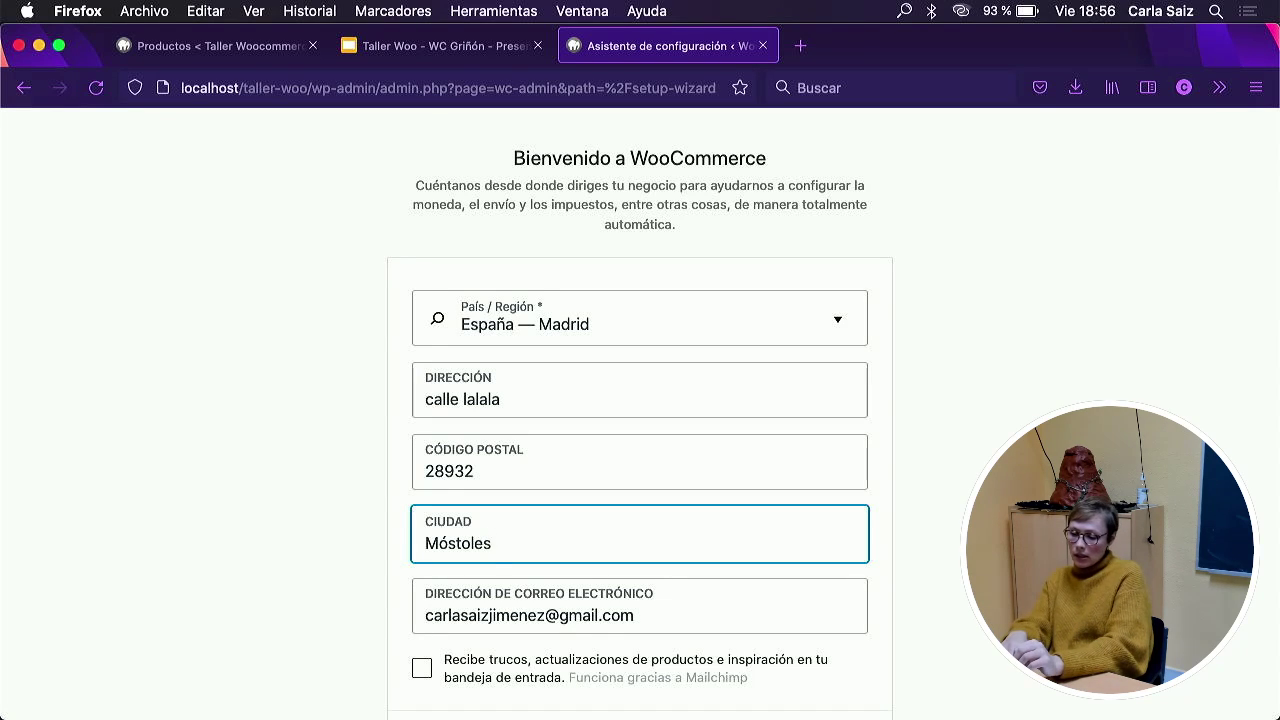
Submit the store details with the existing contact e-mail and no newsletter subscription, declining WooCommerce usage tracking.
{"action": "scroll", "coordinate": [624, 510], "scroll_direction": "down", "scroll_amount": 3}
{"action": "left_click", "coordinate": [569, 484]}
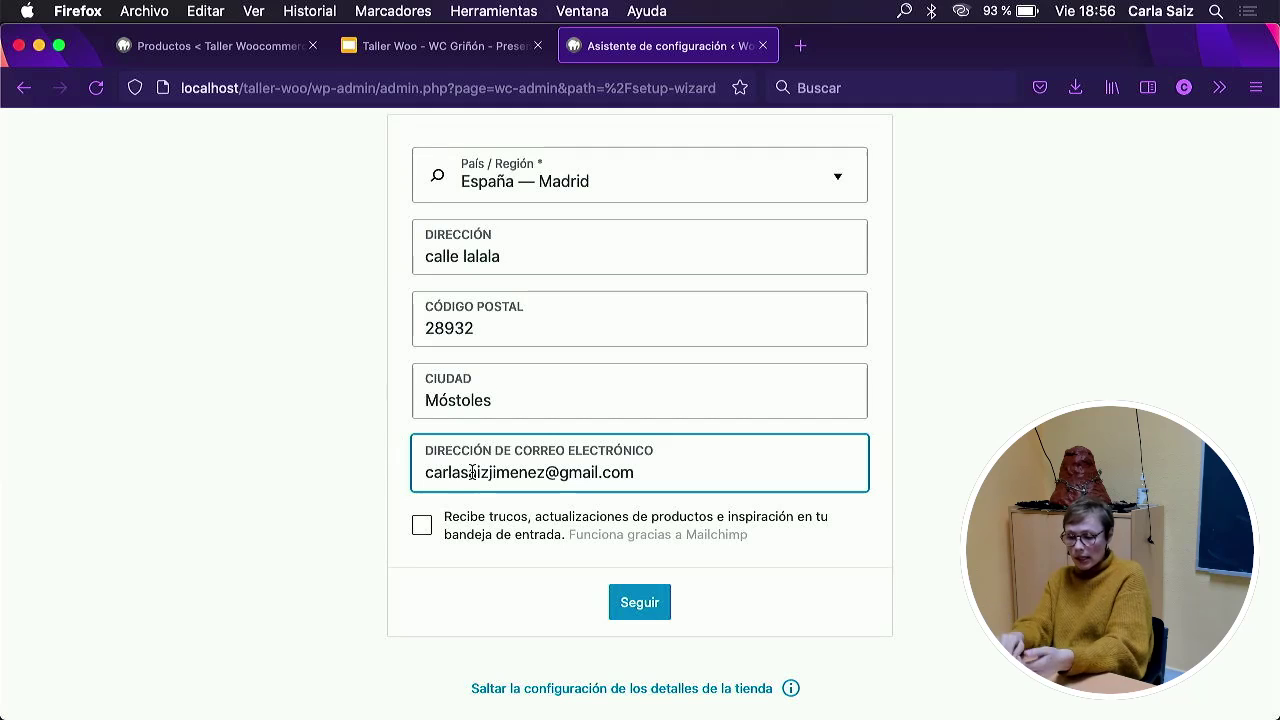
{"action": "scroll", "coordinate": [500, 622], "scroll_direction": "down", "scroll_amount": 1}
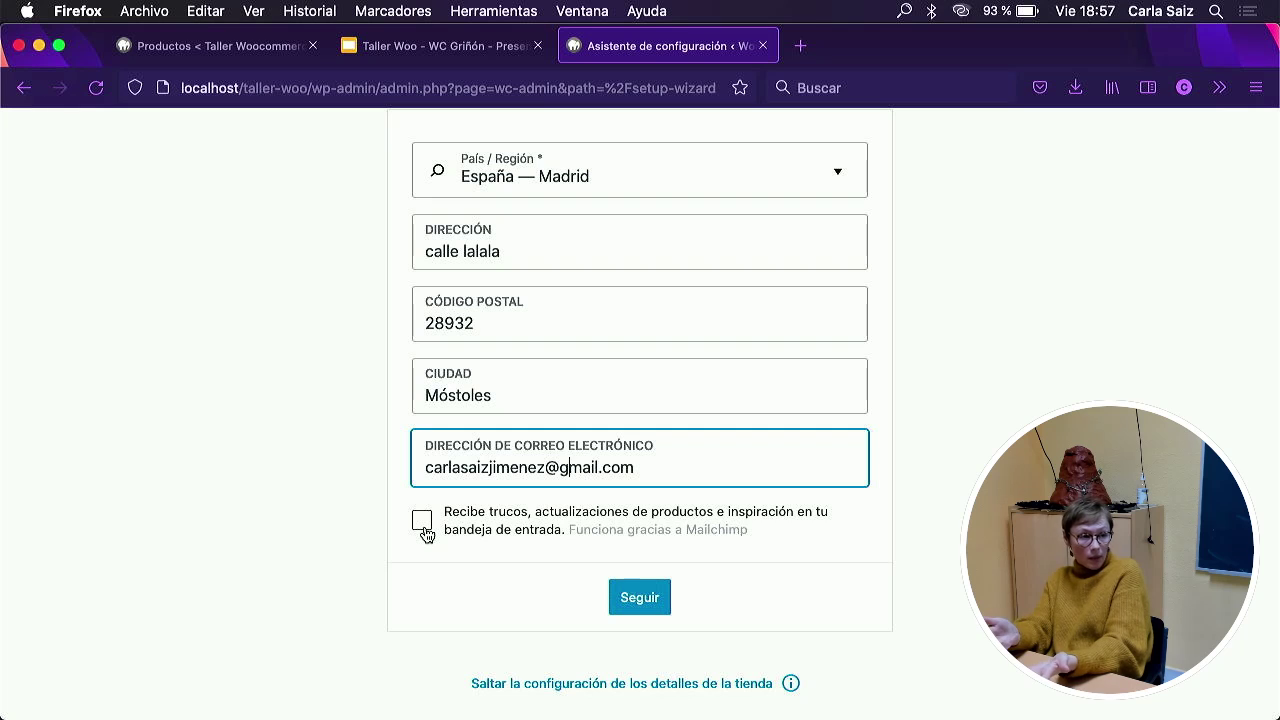
{"action": "left_click", "coordinate": [646, 604]}
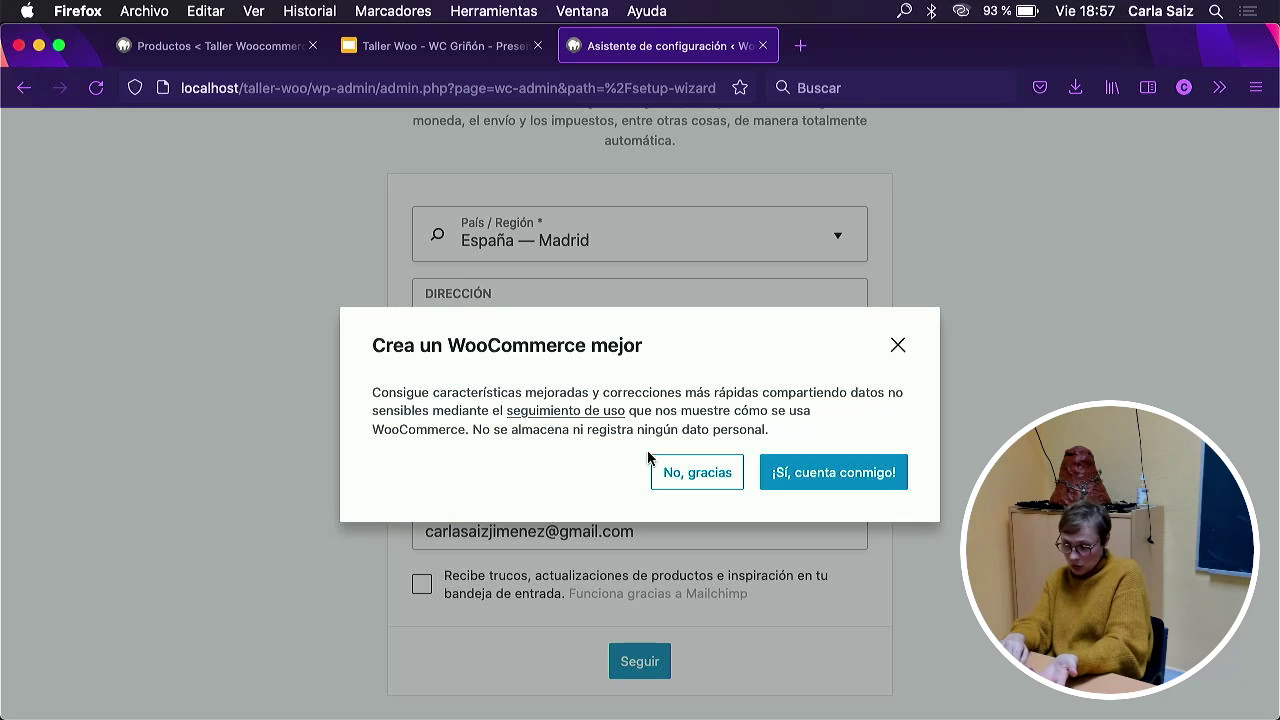
{"action": "left_click", "coordinate": [698, 480]}
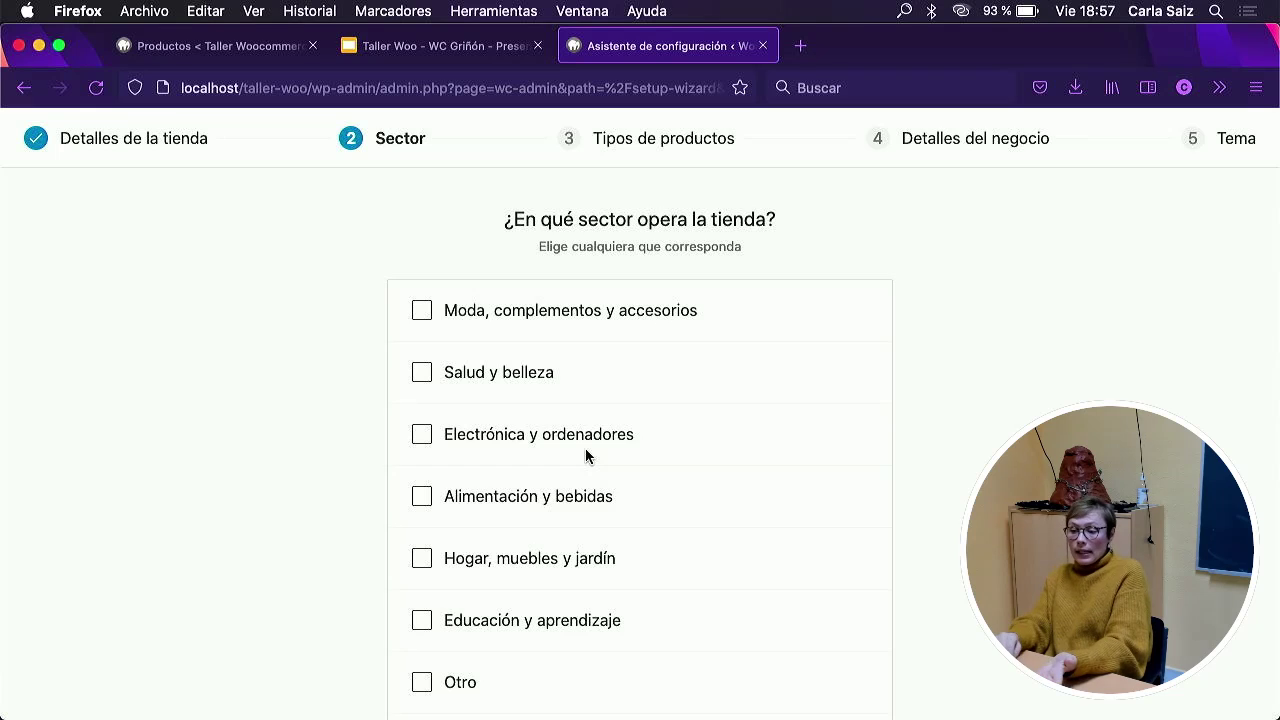
Select Educación y aprendizaje as the store's only sector and continue to the product types.
{"action": "scroll", "coordinate": [301, 265], "scroll_direction": "down", "scroll_amount": 1}
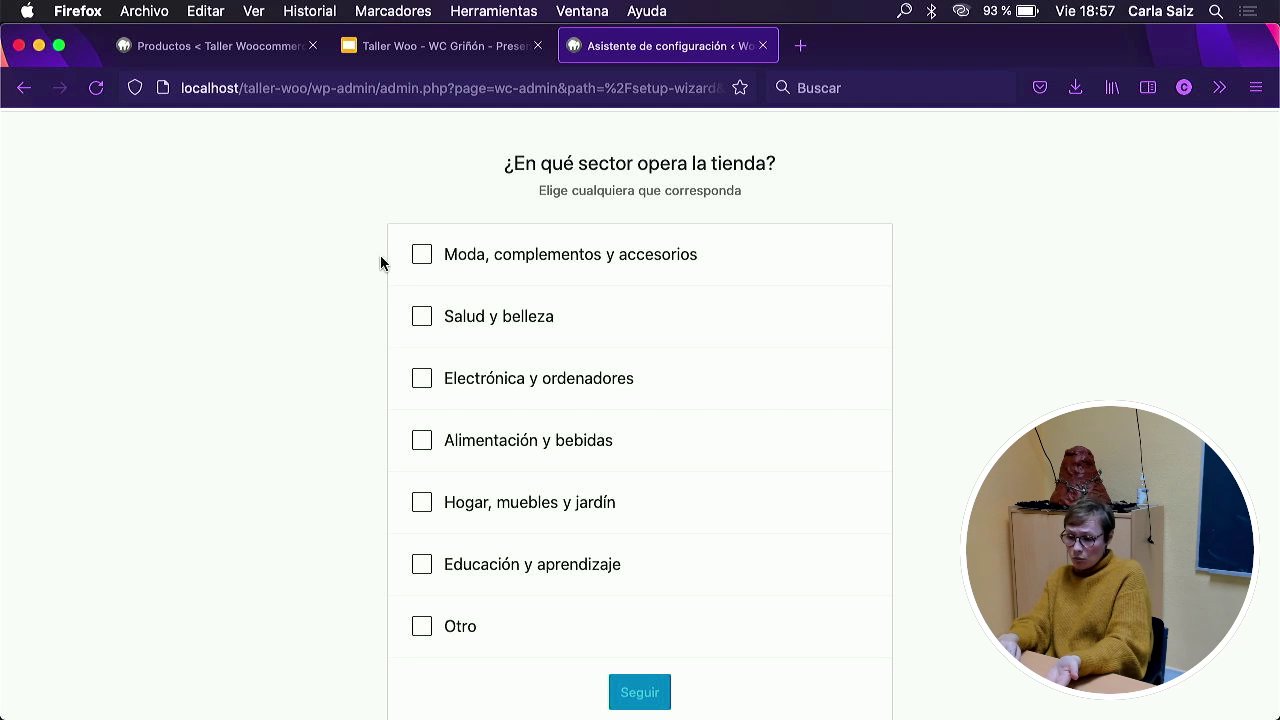
{"action": "left_click", "coordinate": [421, 256]}
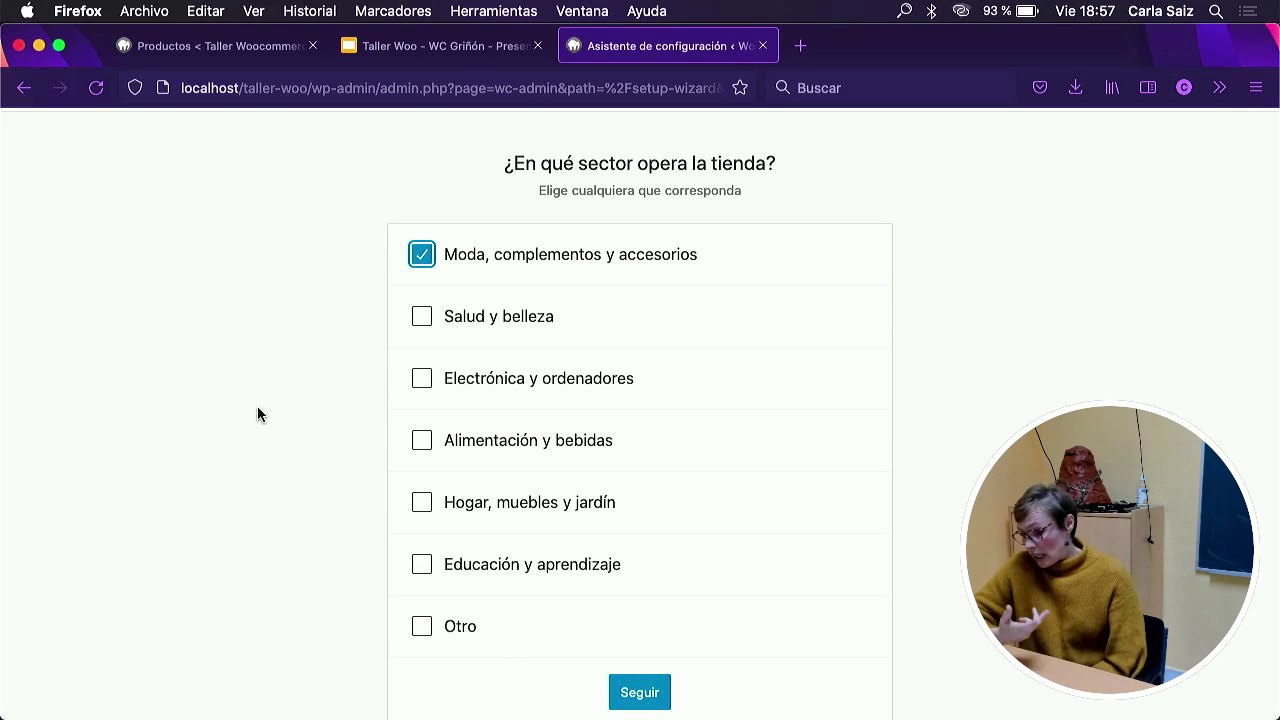
{"action": "left_click", "coordinate": [422, 566]}
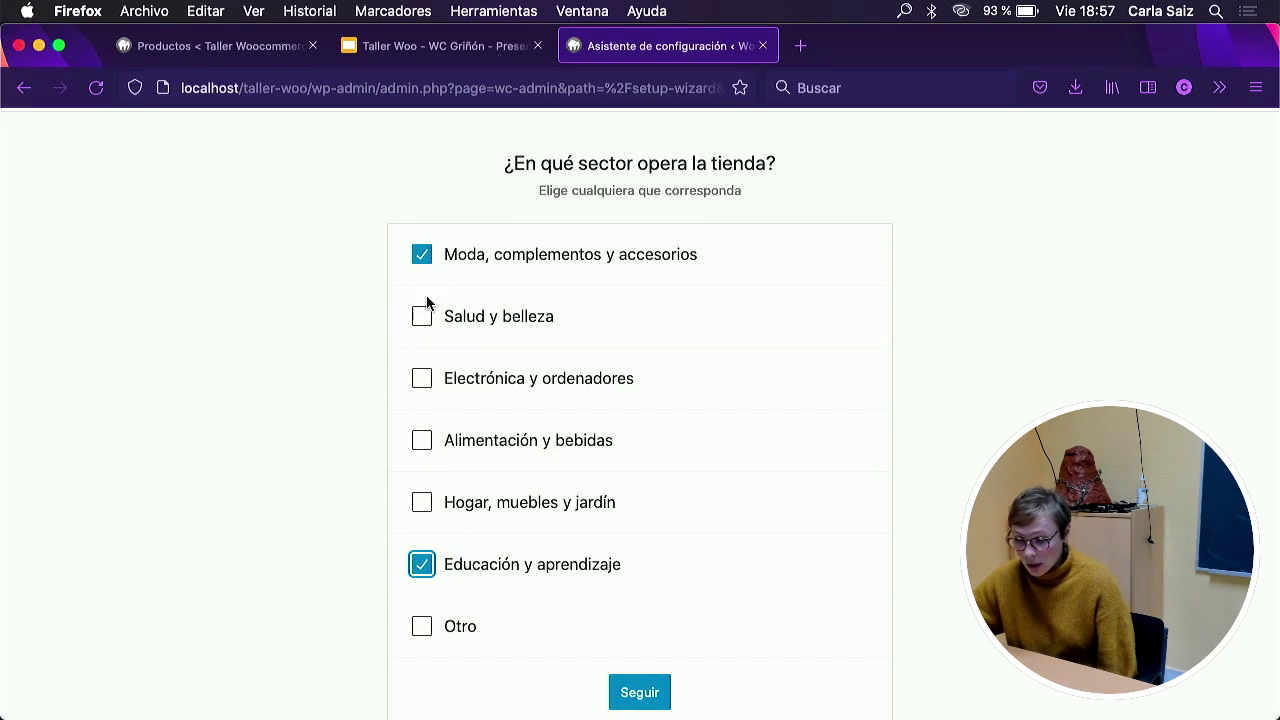
{"action": "left_click", "coordinate": [421, 257]}
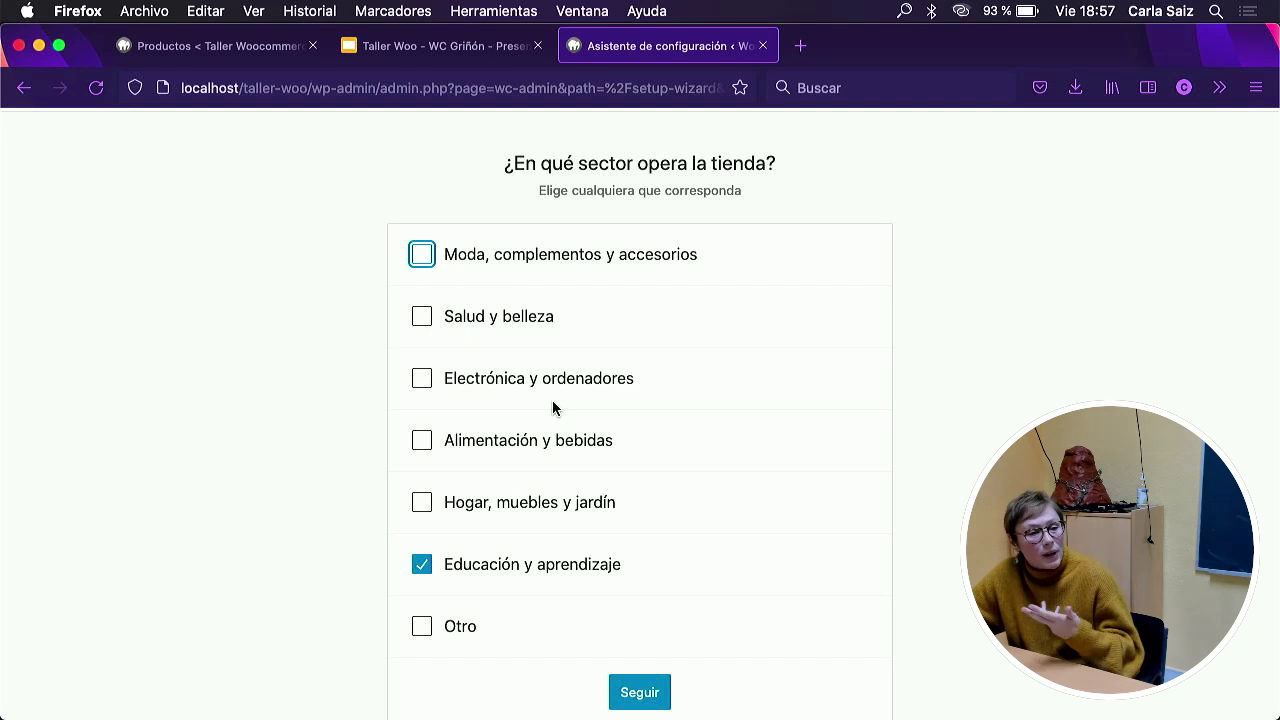
{"action": "scroll", "coordinate": [552, 407], "scroll_direction": "down", "scroll_amount": 1}
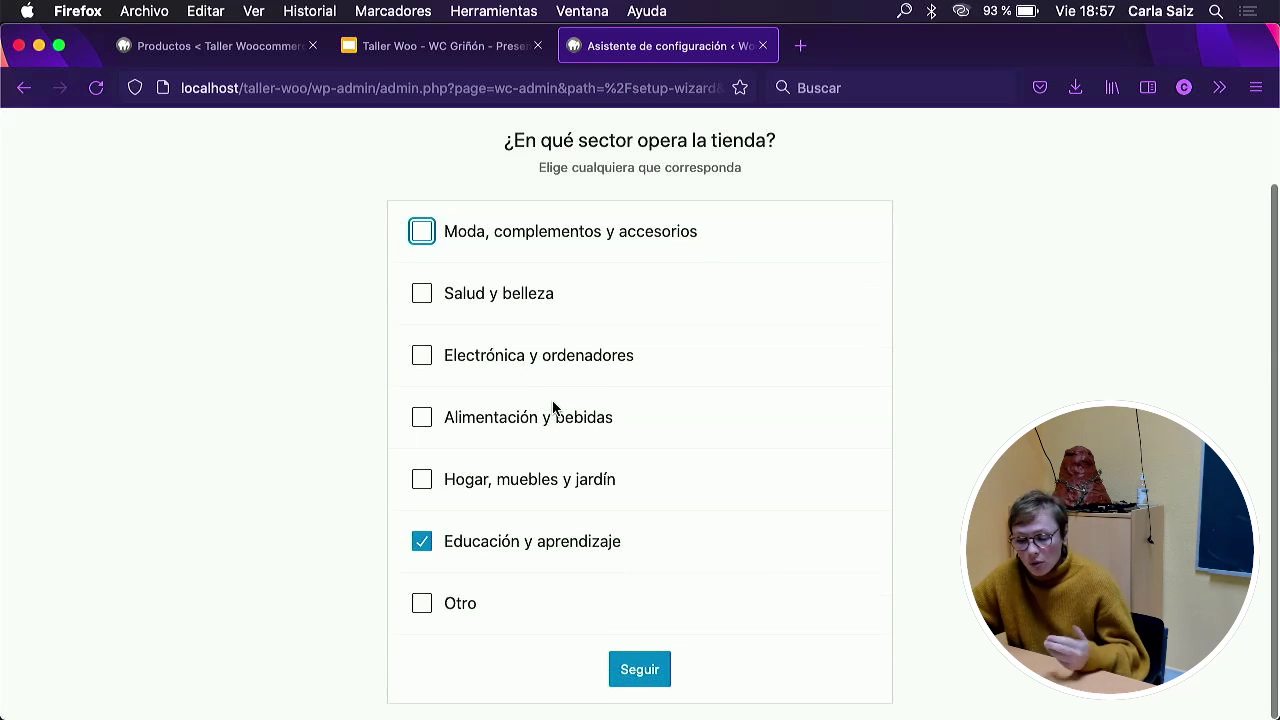
{"action": "left_click", "coordinate": [650, 668]}
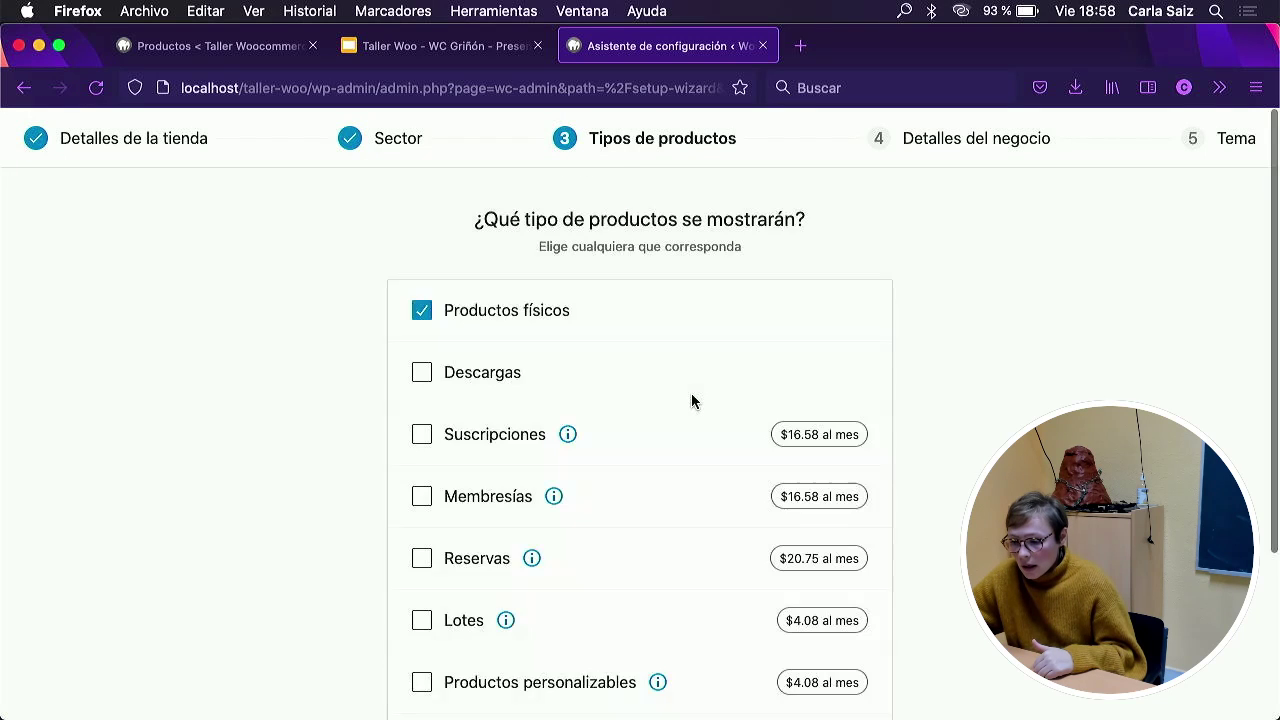
Look over the wizard's product type options and the Tipos de productos slide in the Taller Woo presentation.
{"action": "scroll", "coordinate": [693, 402], "scroll_direction": "down", "scroll_amount": 2}
{"action": "scroll", "coordinate": [693, 402], "scroll_direction": "up", "scroll_amount": 1}
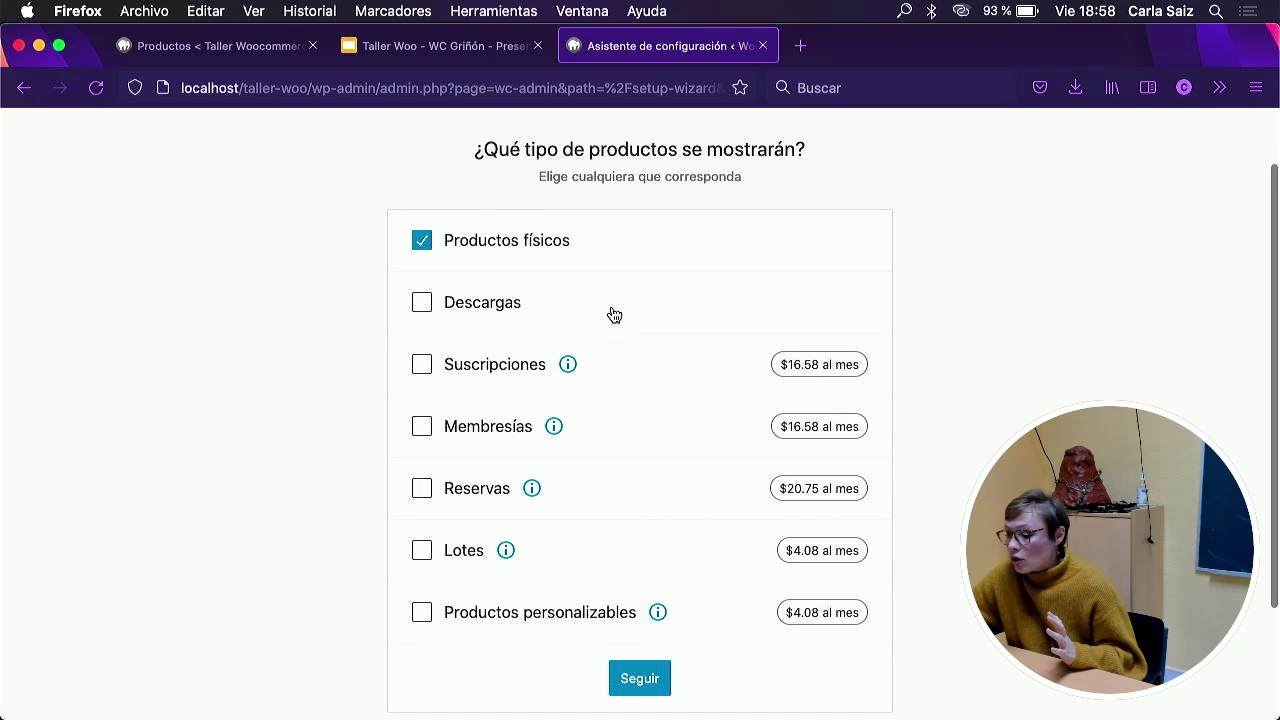
{"action": "scroll", "coordinate": [608, 314], "scroll_direction": "up", "scroll_amount": 1}
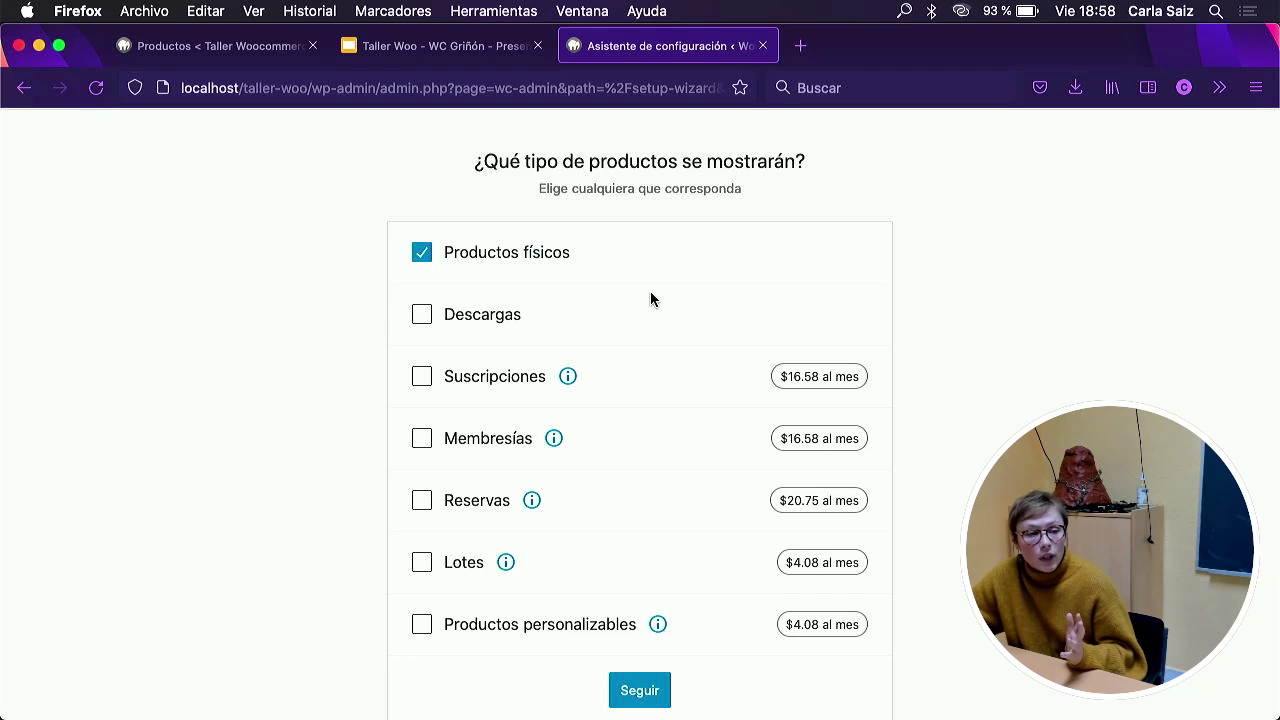
{"action": "left_click", "coordinate": [440, 46]}
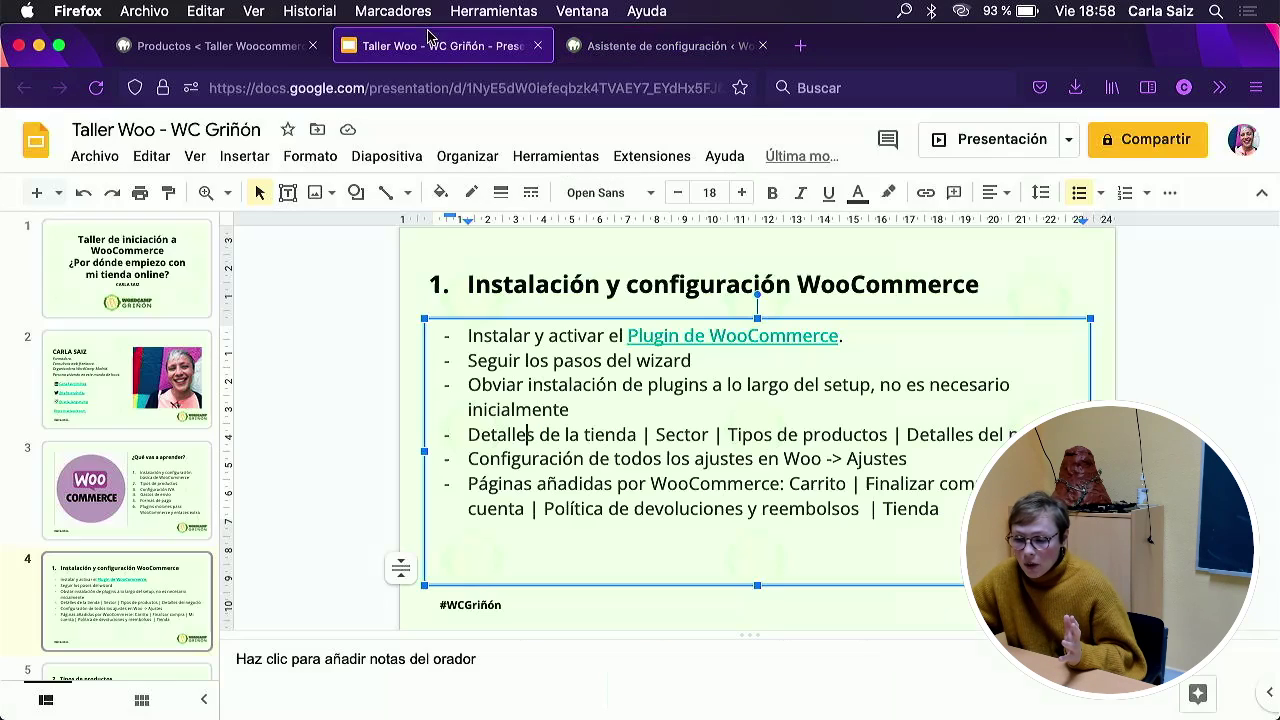
{"action": "scroll", "coordinate": [158, 595], "scroll_direction": "down", "scroll_amount": 2}
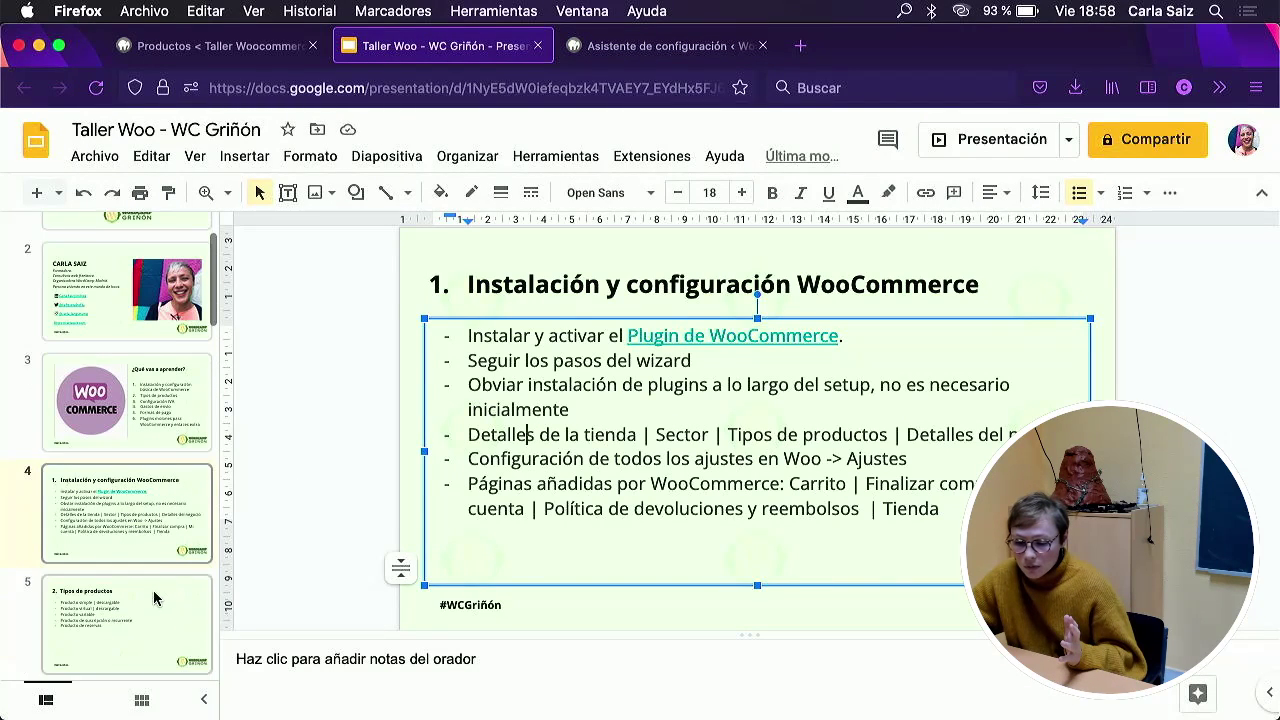
{"action": "left_click", "coordinate": [158, 600]}
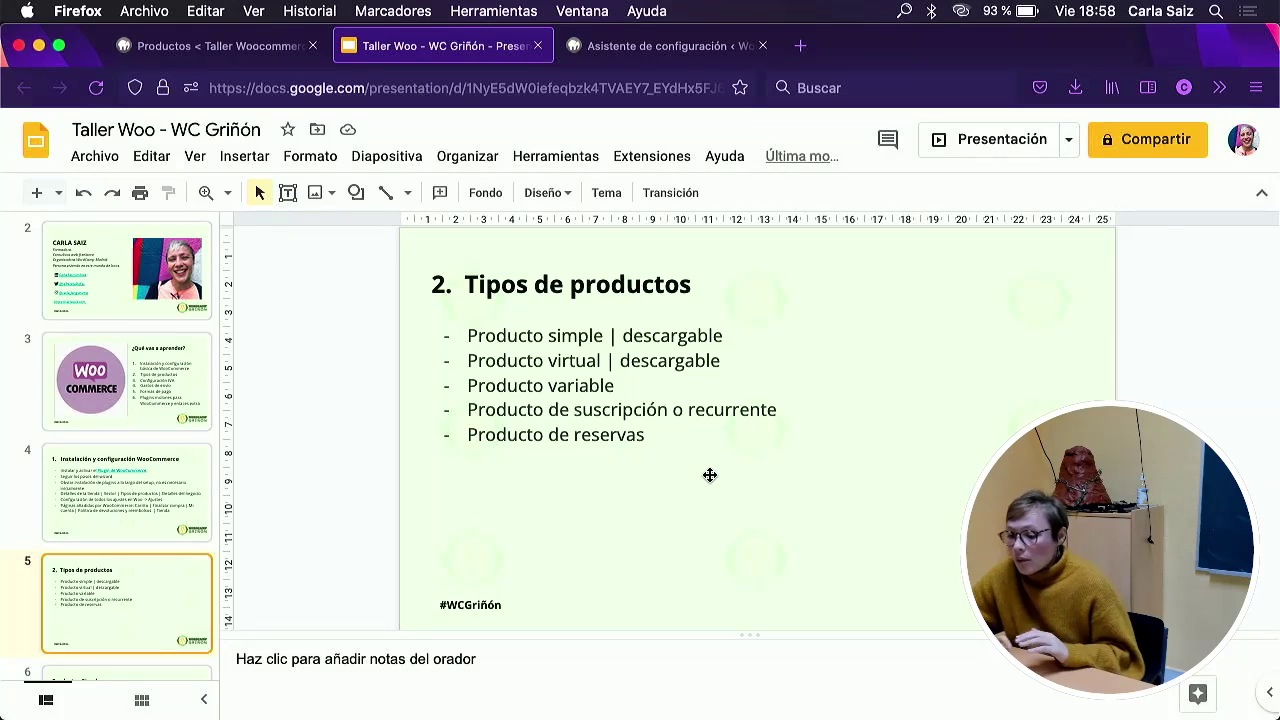
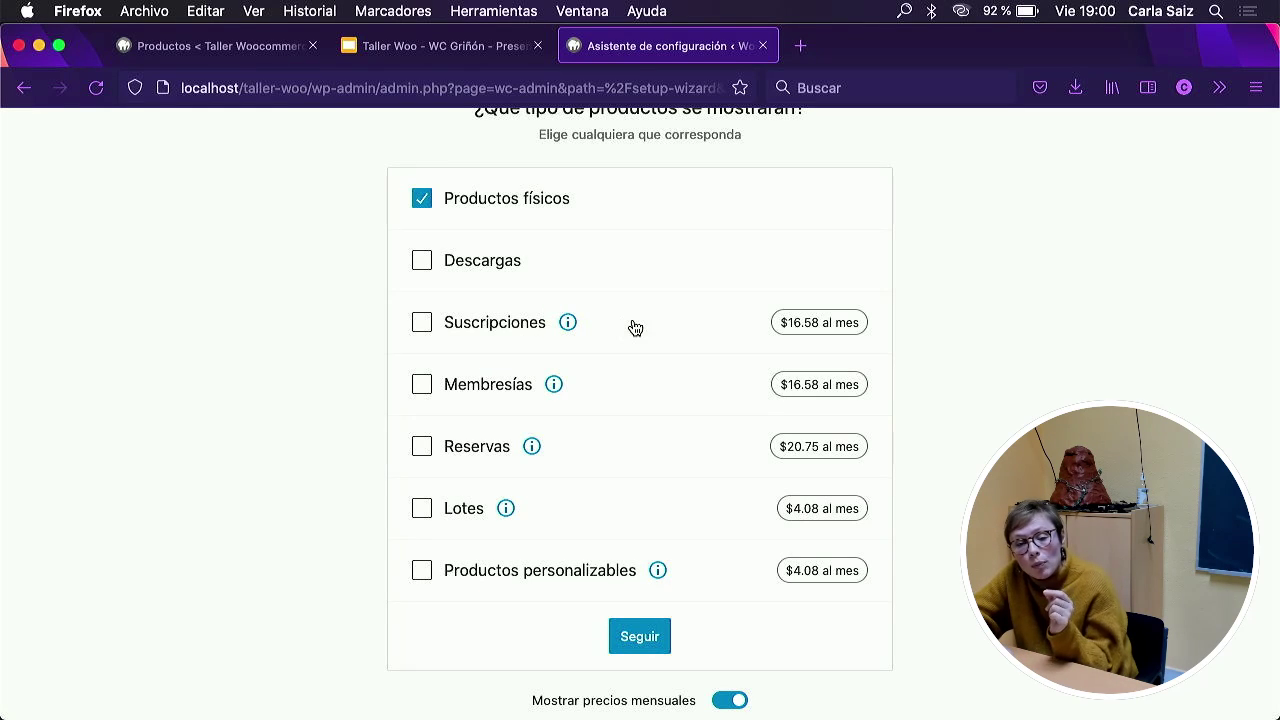
Review the Productos de Membresía slide in the Taller Woo presentation alongside the setup wizard's product type options.
{"action": "left_click", "coordinate": [388, 46]}
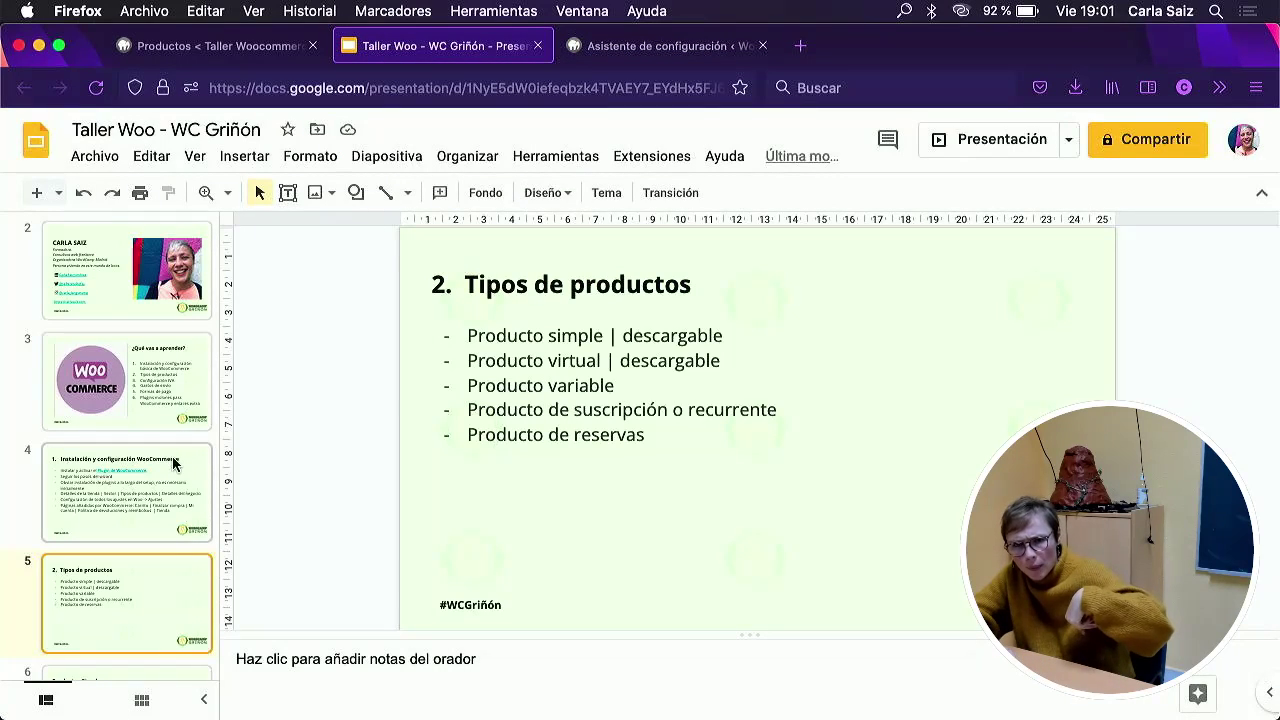
{"action": "left_click", "coordinate": [645, 48]}
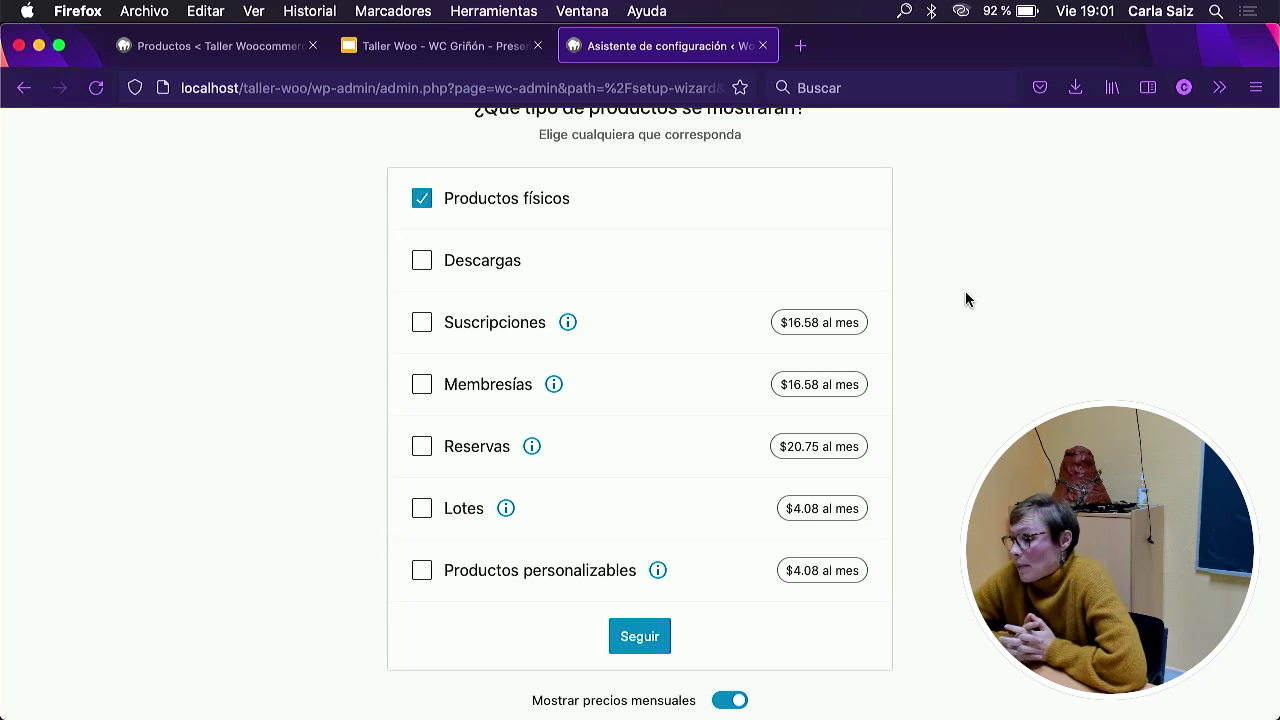
{"action": "left_click", "coordinate": [385, 50]}
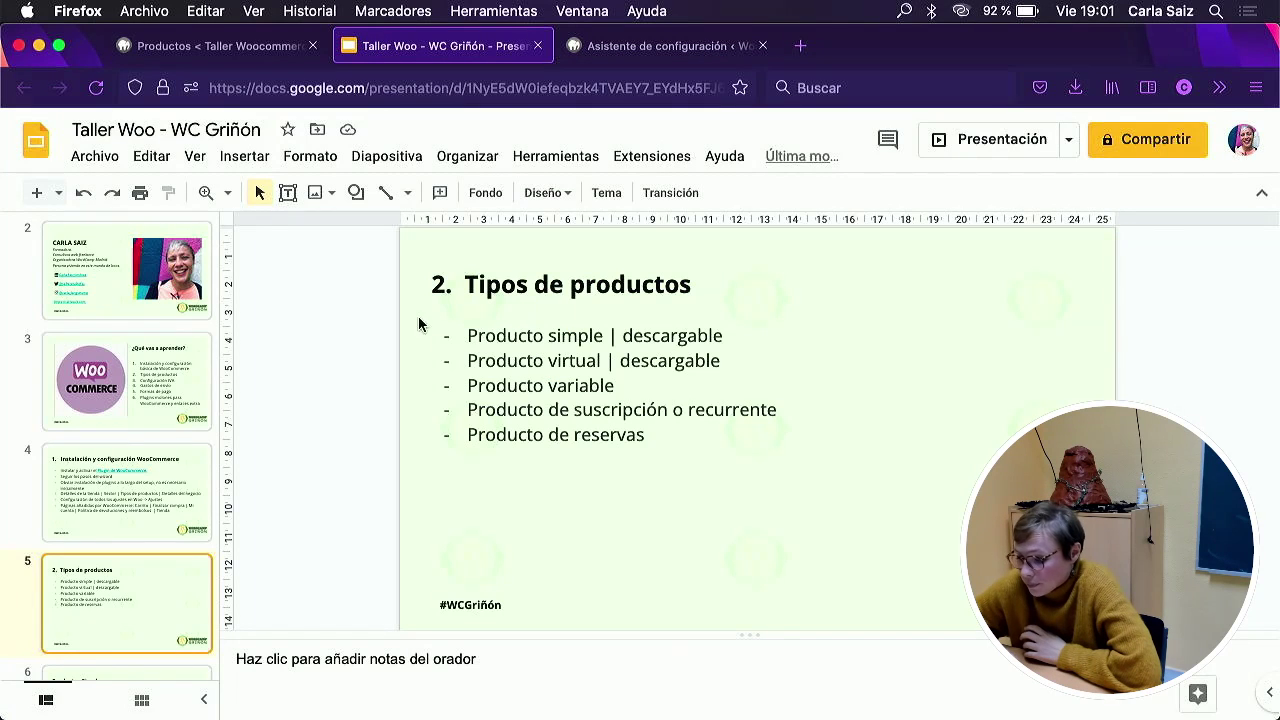
{"action": "scroll", "coordinate": [172, 577], "scroll_direction": "down", "scroll_amount": 5}
{"action": "scroll", "coordinate": [174, 577], "scroll_direction": "down", "scroll_amount": 4}
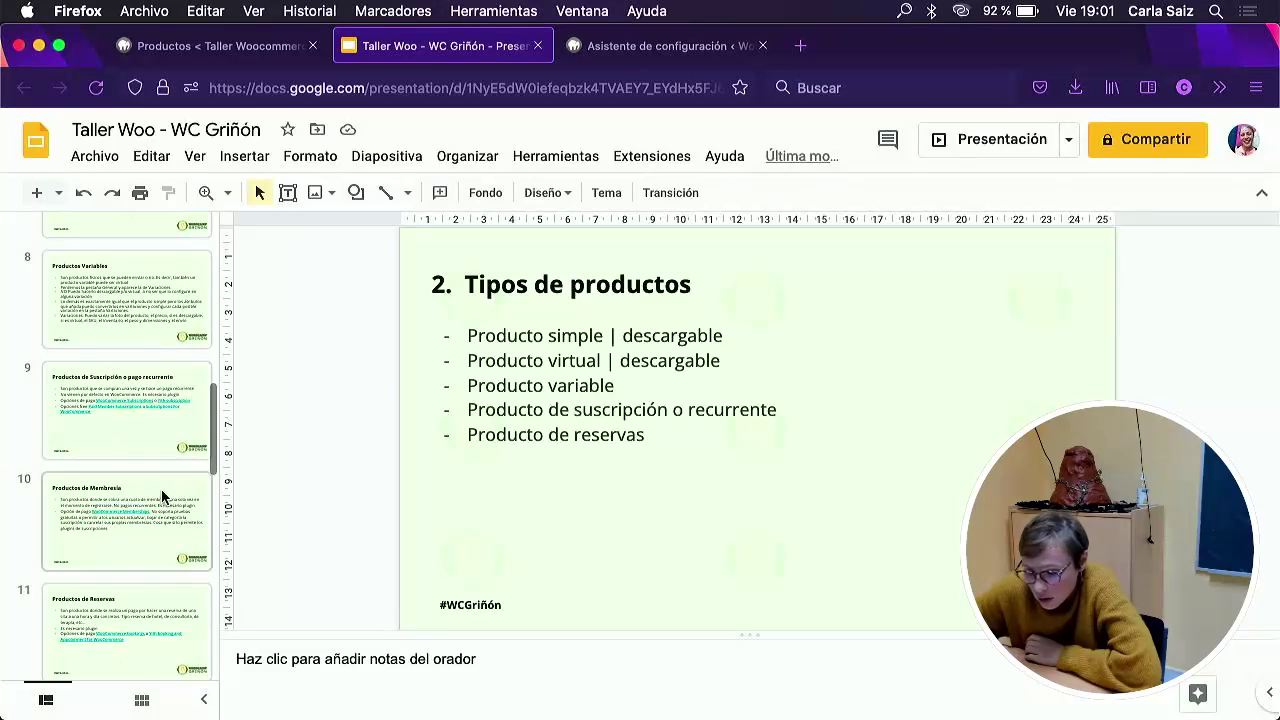
{"action": "left_click", "coordinate": [160, 486]}
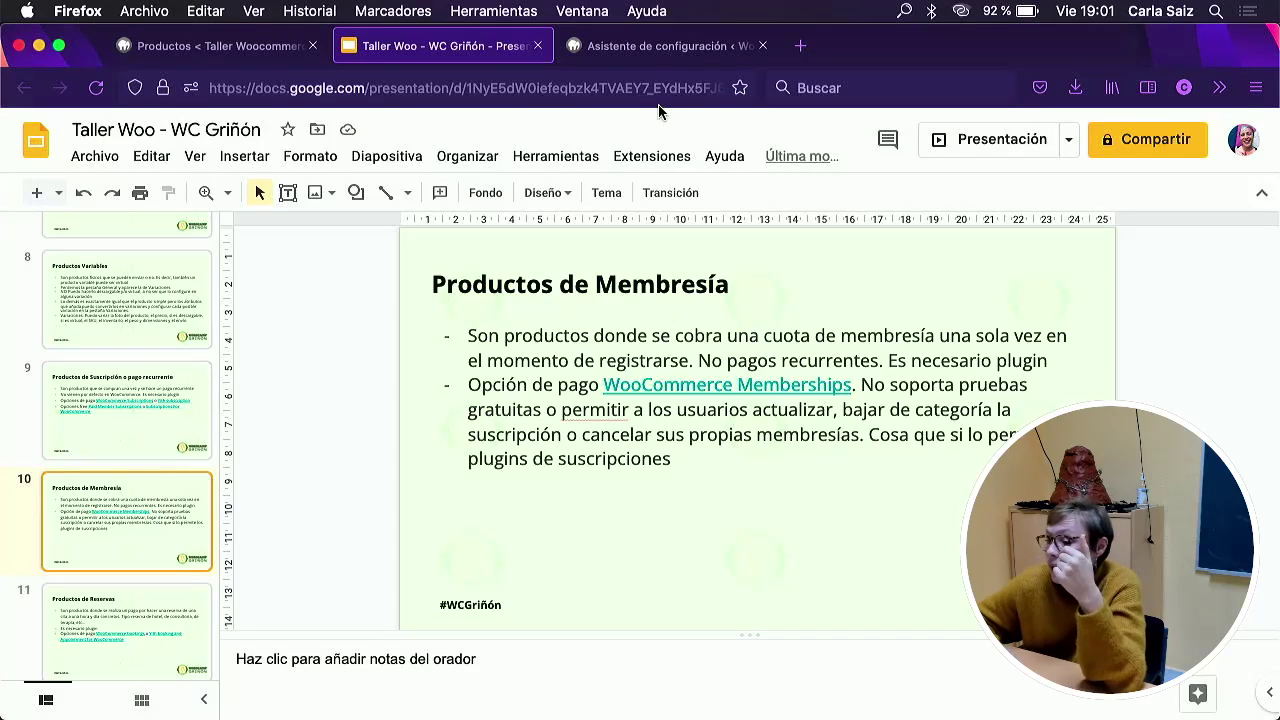
{"action": "left_click", "coordinate": [621, 60]}
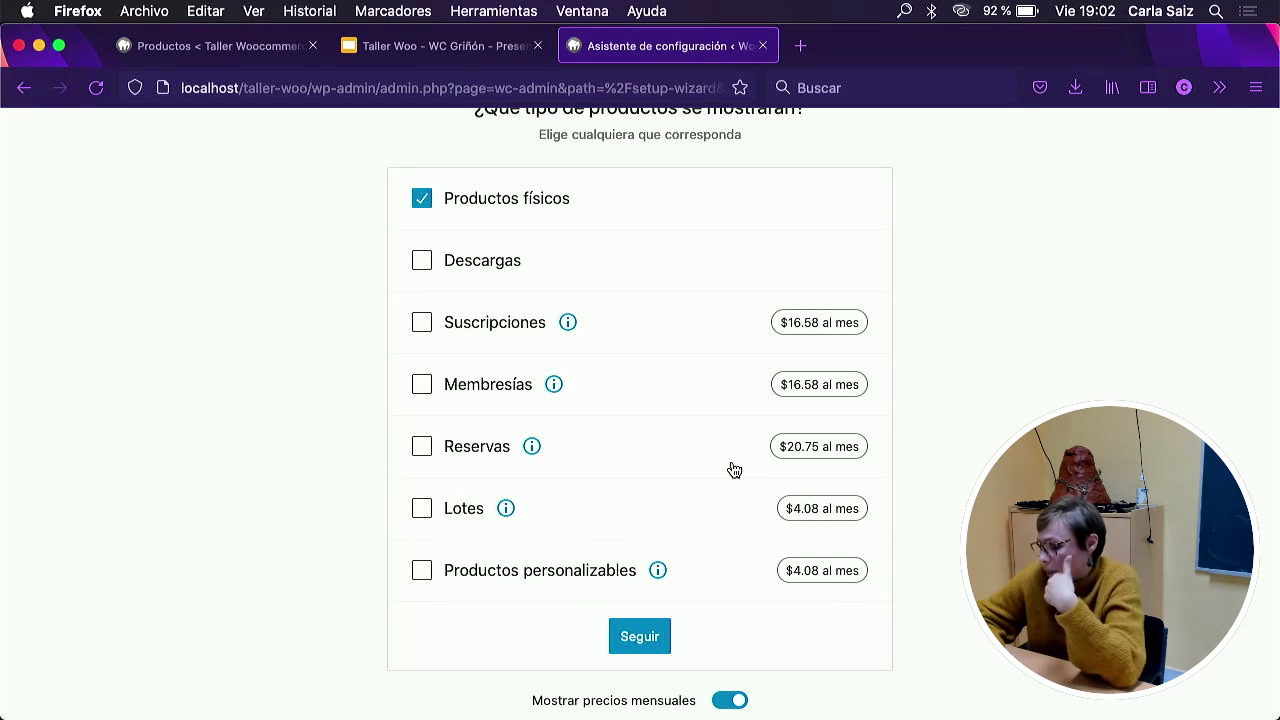
Keep Productos físicos as the only selected product type and continue to the business details.
{"action": "scroll", "coordinate": [513, 265], "scroll_direction": "up", "scroll_amount": 1}
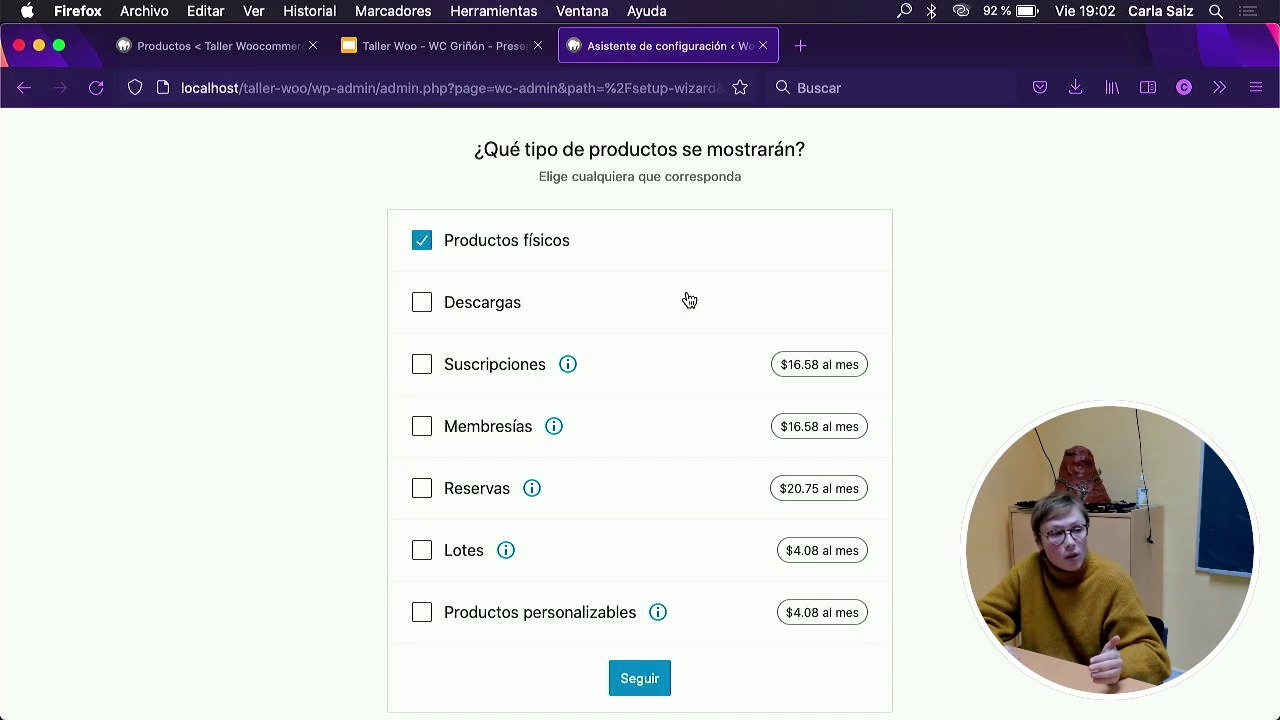
{"action": "left_click", "coordinate": [422, 302]}
{"action": "left_click", "coordinate": [422, 242]}
{"action": "left_click", "coordinate": [422, 302]}
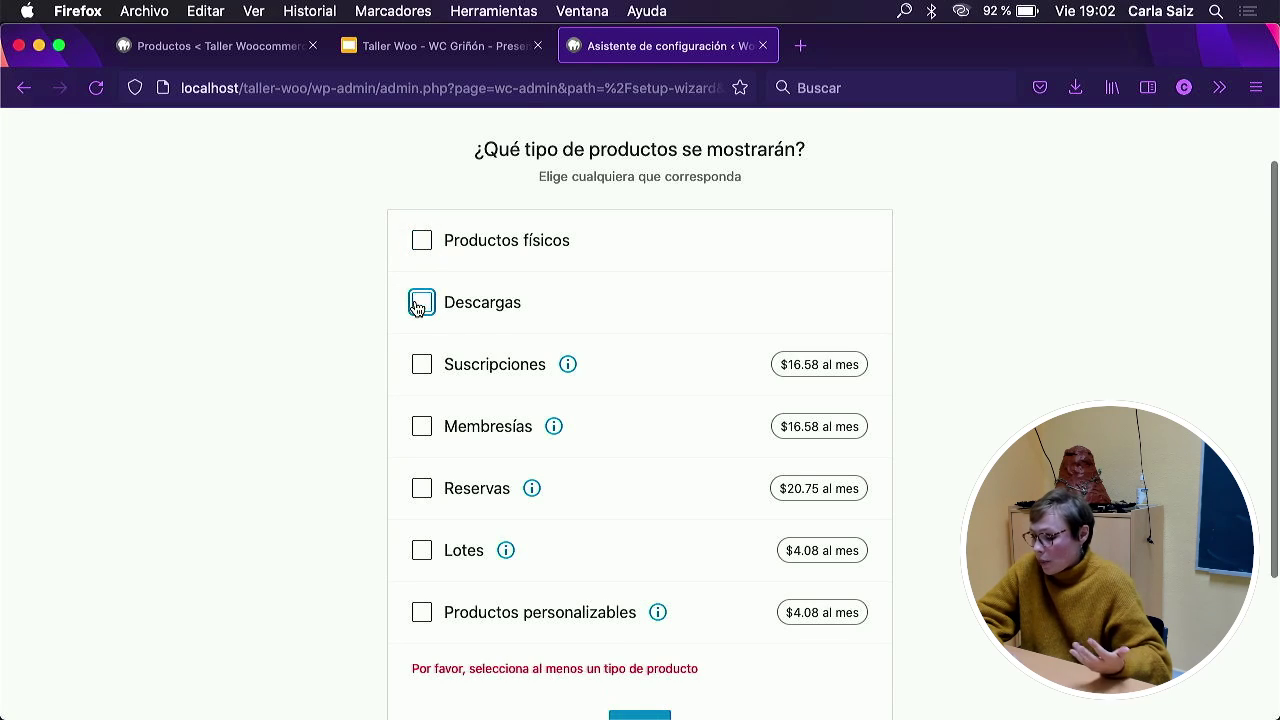
{"action": "left_click", "coordinate": [422, 243]}
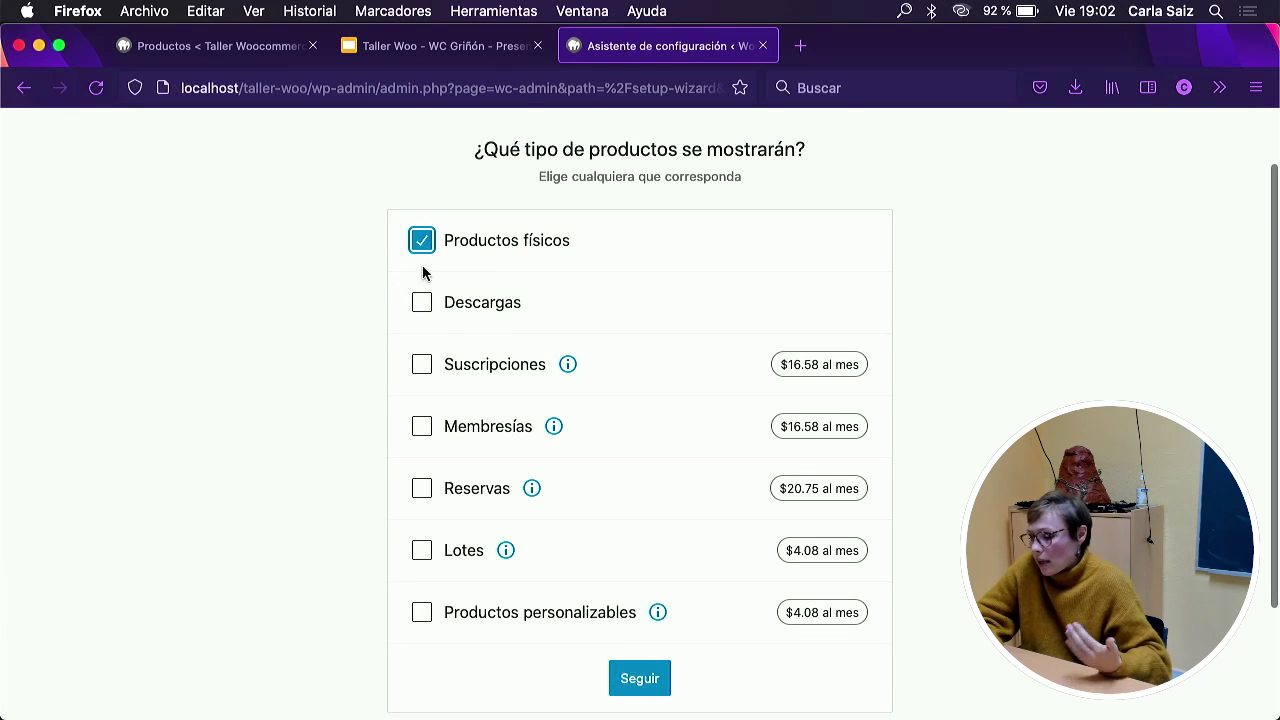
{"action": "left_click", "coordinate": [640, 679]}
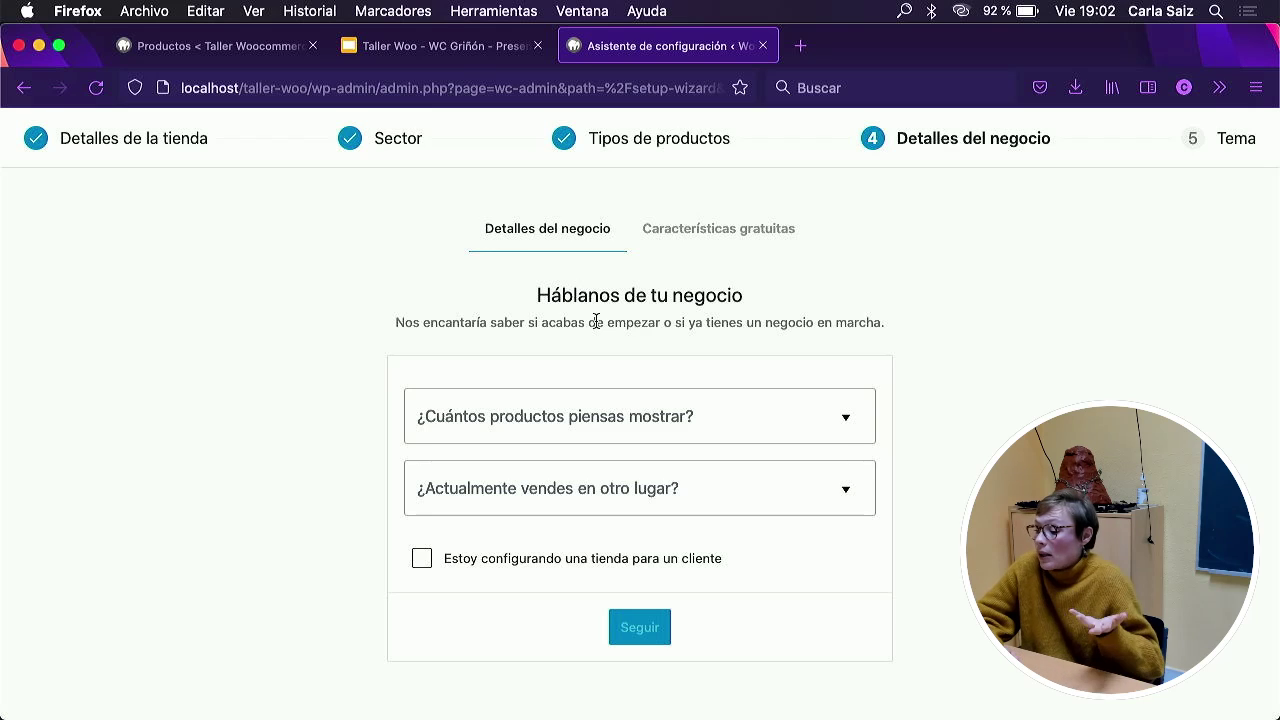
Set the planned number of products to 11 - 100 and answer No to currently selling elsewhere.
{"action": "left_click", "coordinate": [598, 422]}
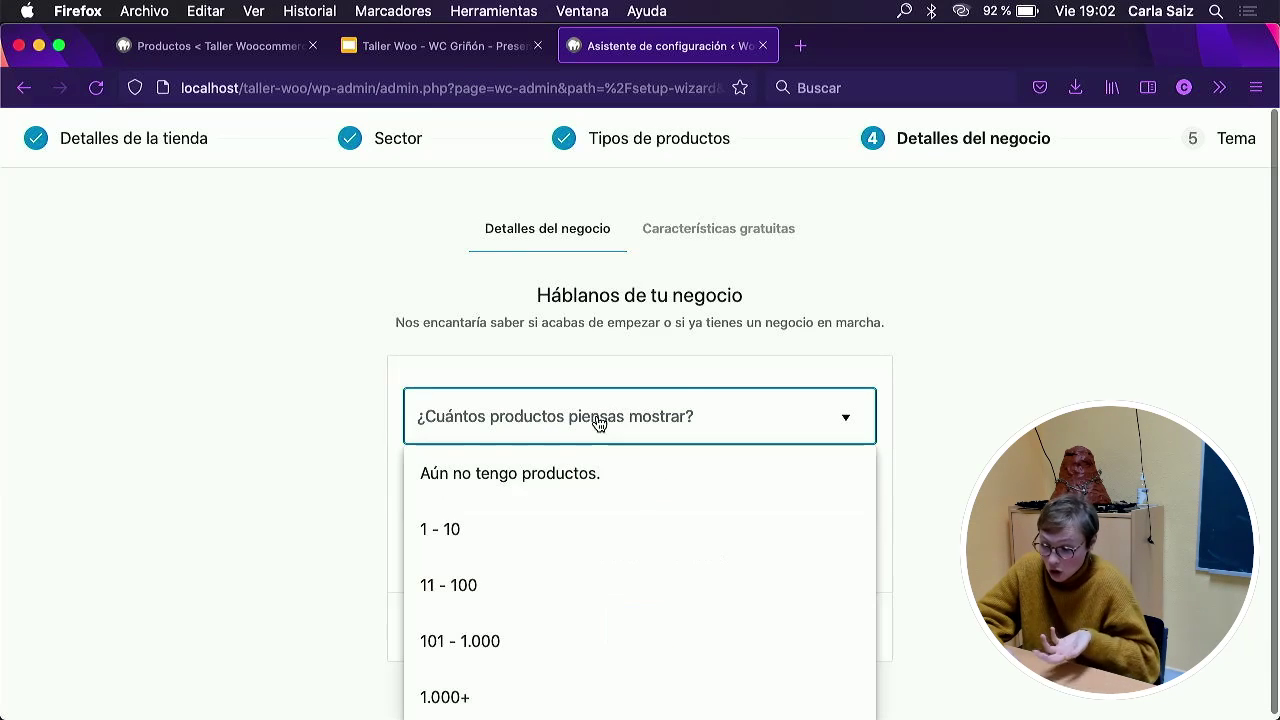
{"action": "scroll", "coordinate": [711, 360], "scroll_direction": "down", "scroll_amount": 1}
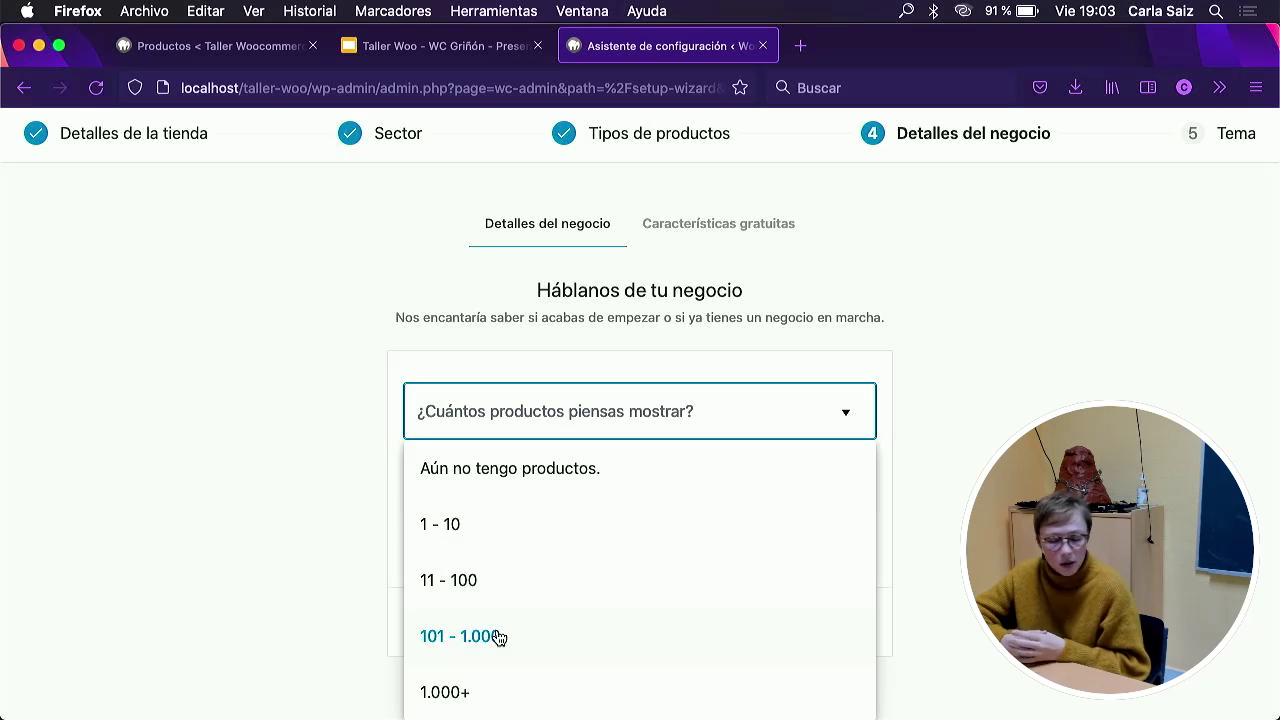
{"action": "left_click", "coordinate": [468, 582]}
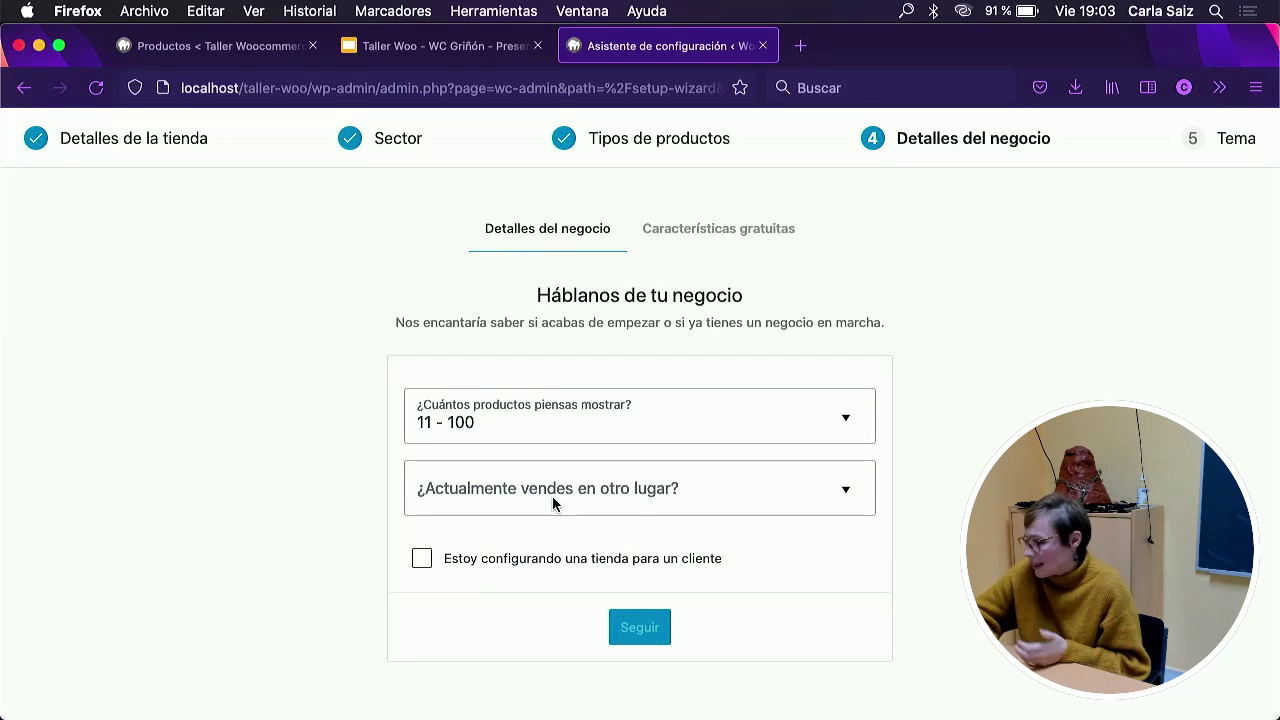
{"action": "left_click", "coordinate": [508, 490]}
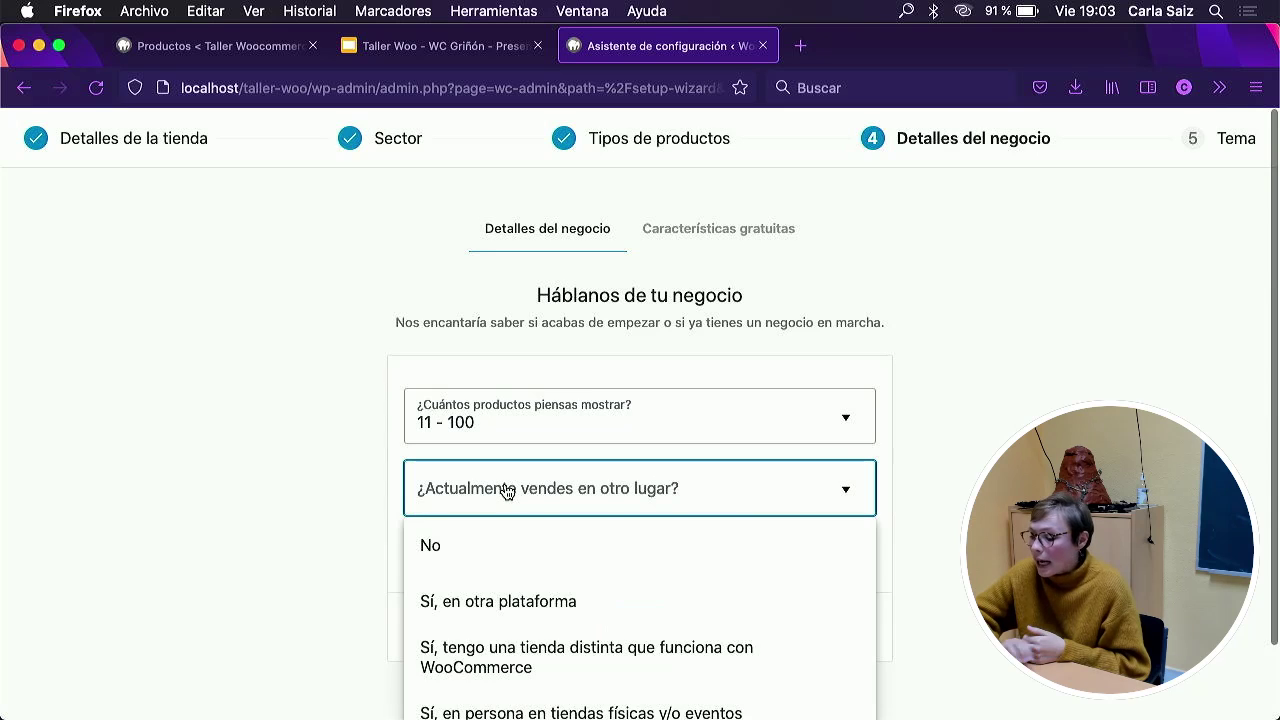
{"action": "scroll", "coordinate": [520, 480], "scroll_direction": "down", "scroll_amount": 2}
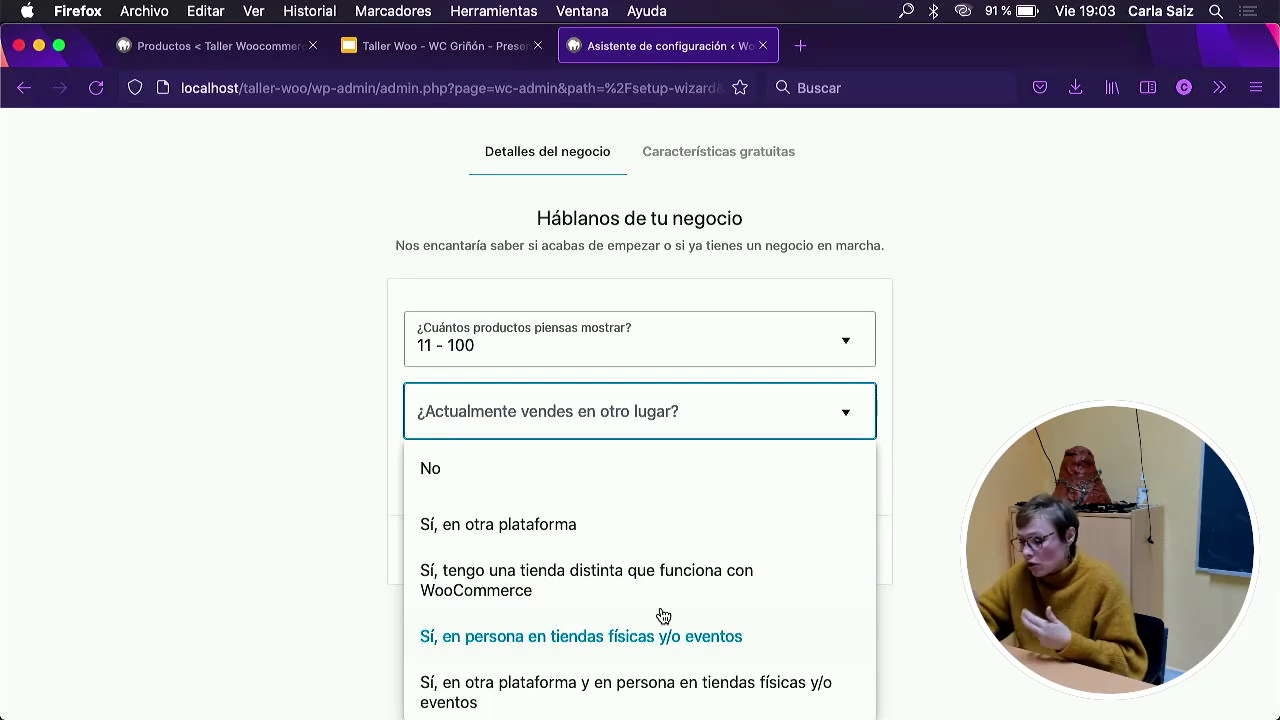
{"action": "left_click", "coordinate": [537, 469]}
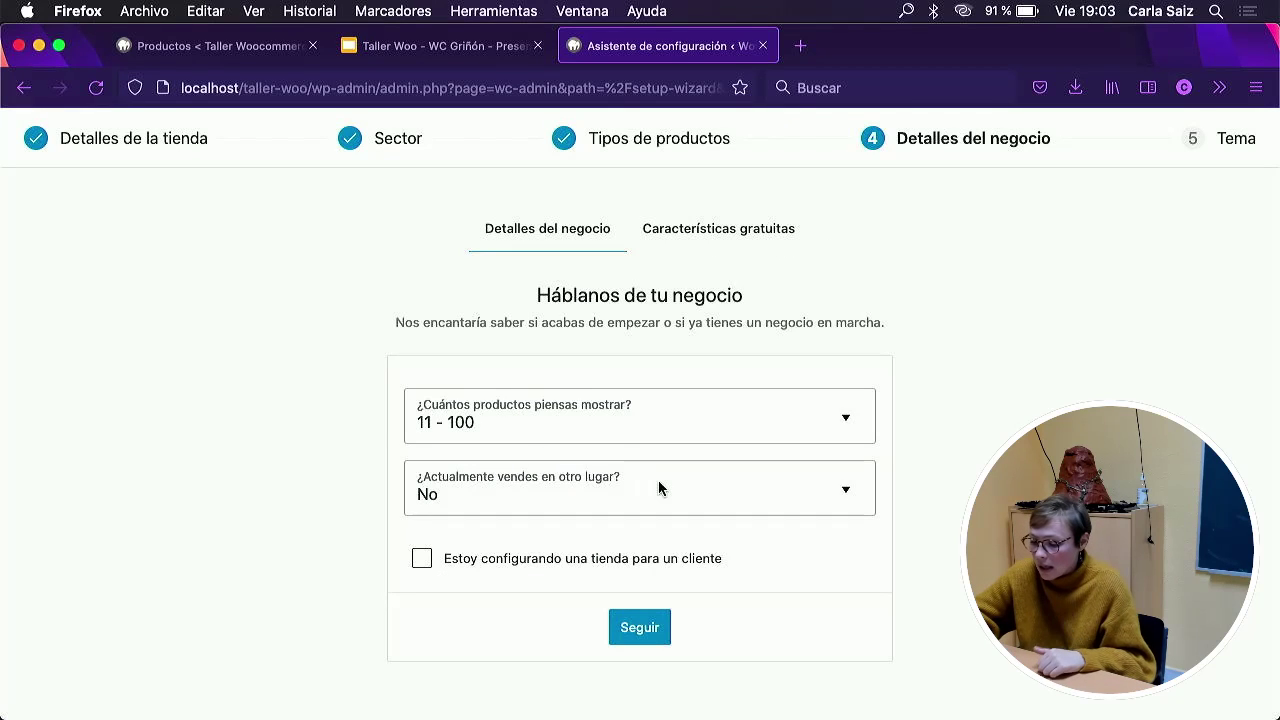
Leave the option for configuring a client's store unselected and continue to the free features.
{"action": "left_click", "coordinate": [421, 562]}
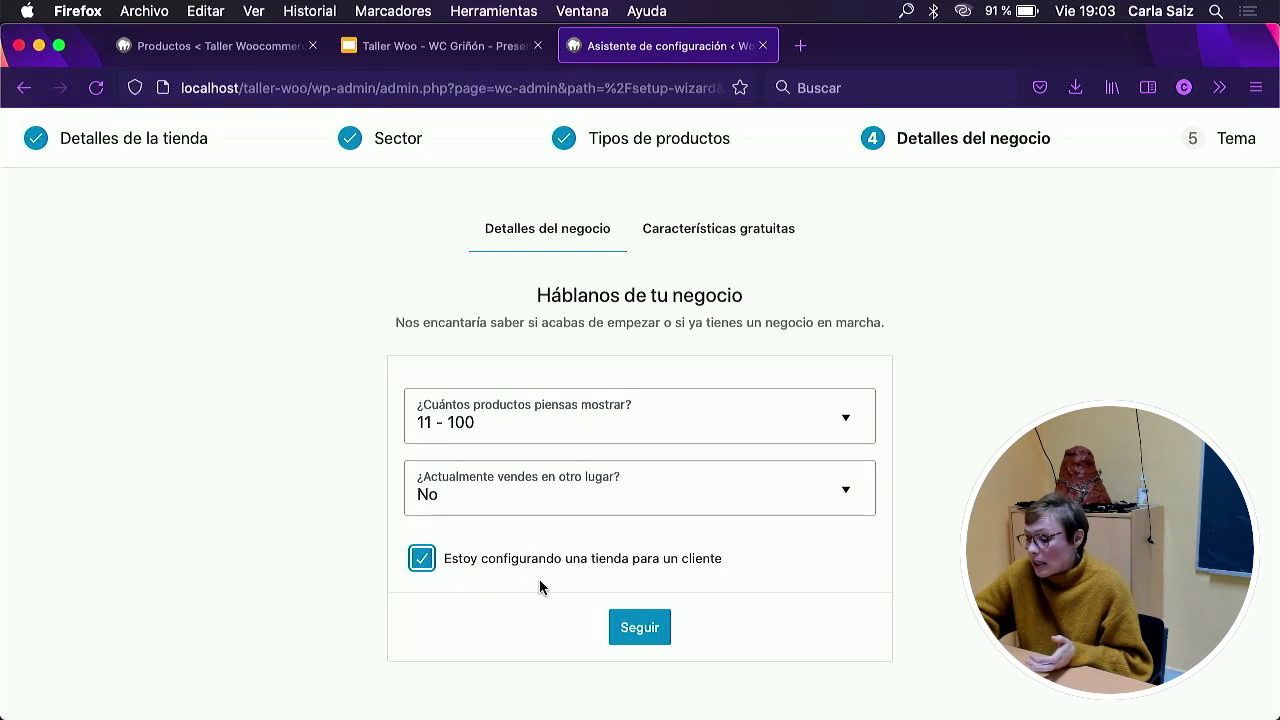
{"action": "left_click", "coordinate": [429, 566]}
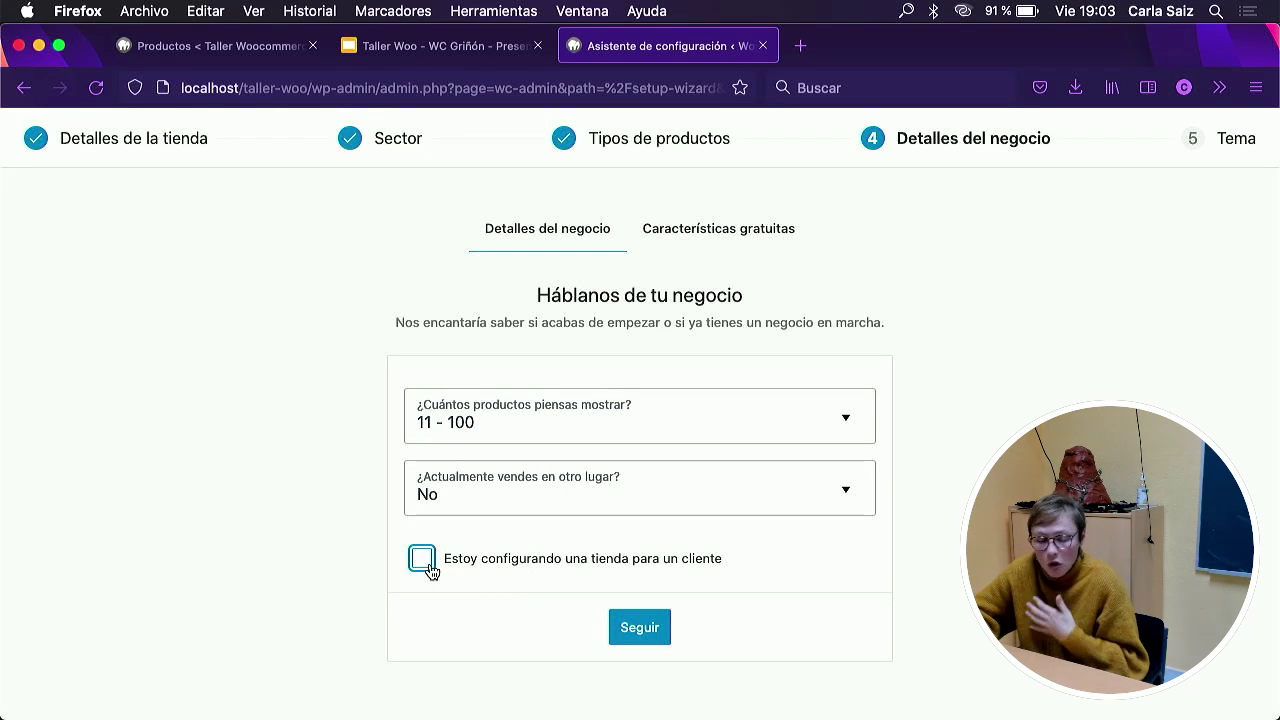
{"action": "left_click", "coordinate": [648, 637]}
Expand the recommended business features and examine each free extension offered, from WooCommerce Payments and Jetpack to TikTok for WooCommerce.
{"action": "scroll", "coordinate": [735, 260], "scroll_direction": "down", "scroll_amount": 3}
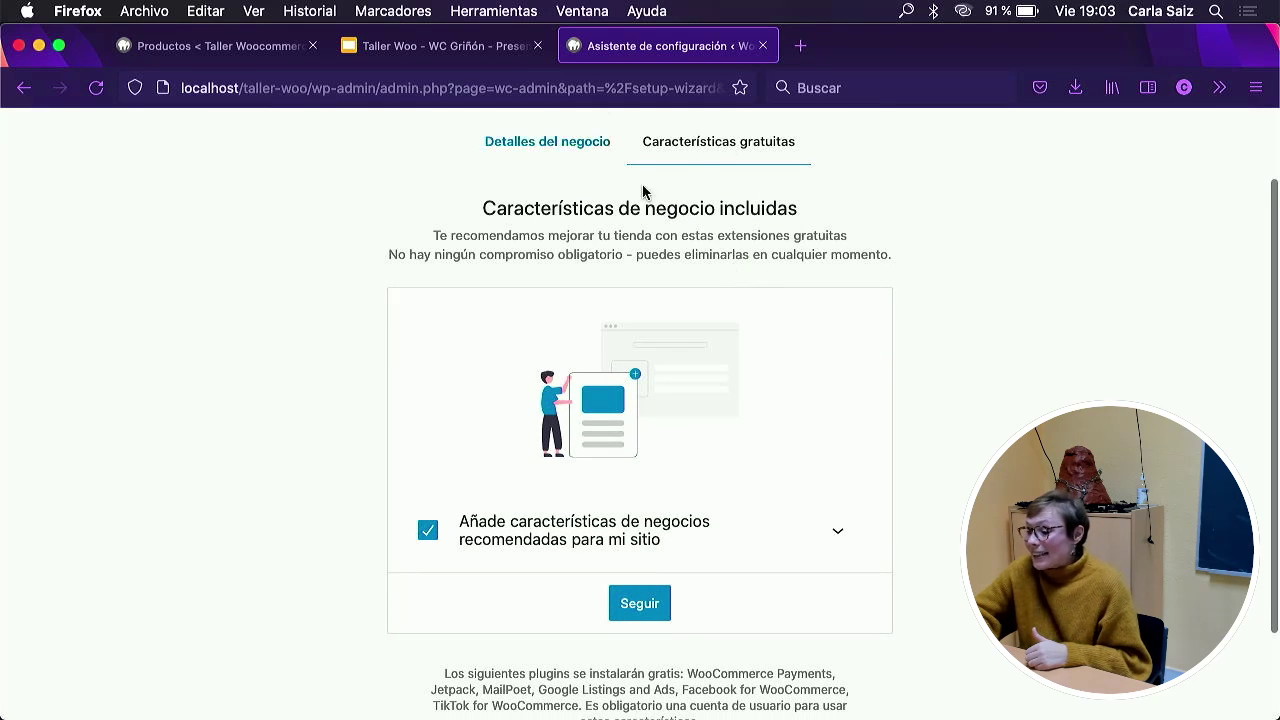
{"action": "scroll", "coordinate": [700, 188], "scroll_direction": "up", "scroll_amount": 2}
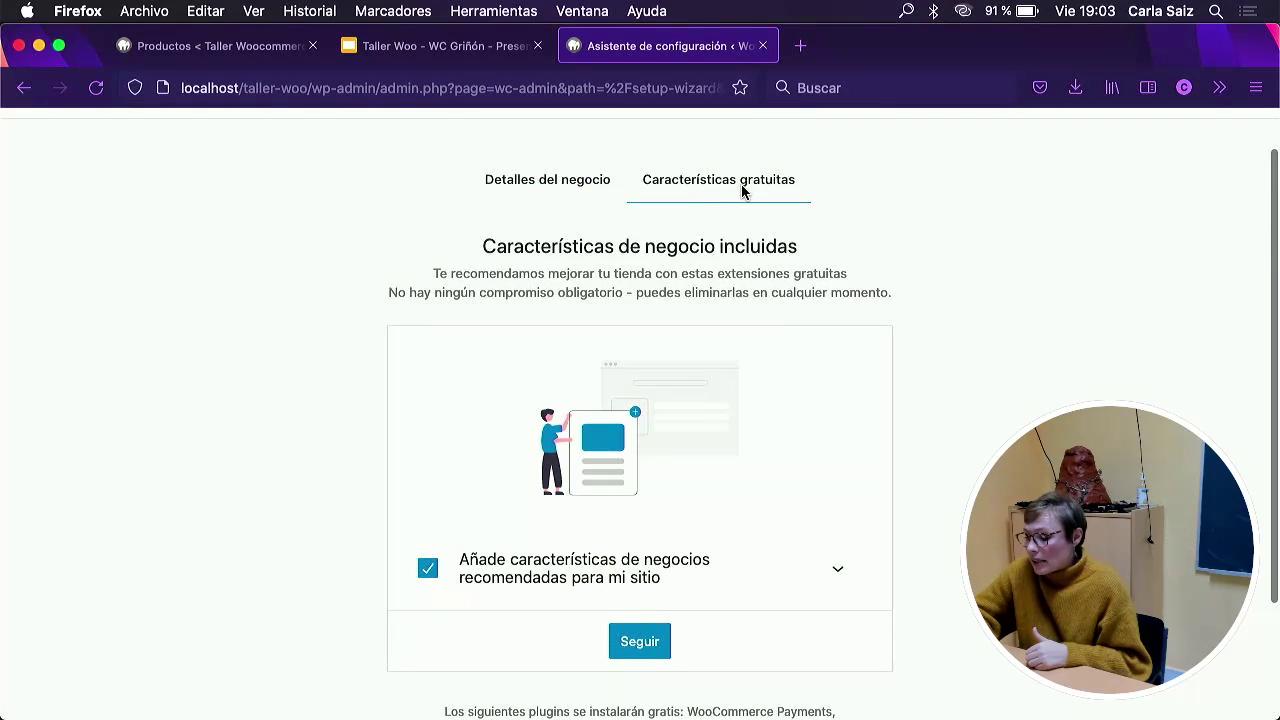
{"action": "scroll", "coordinate": [751, 443], "scroll_direction": "down", "scroll_amount": 3}
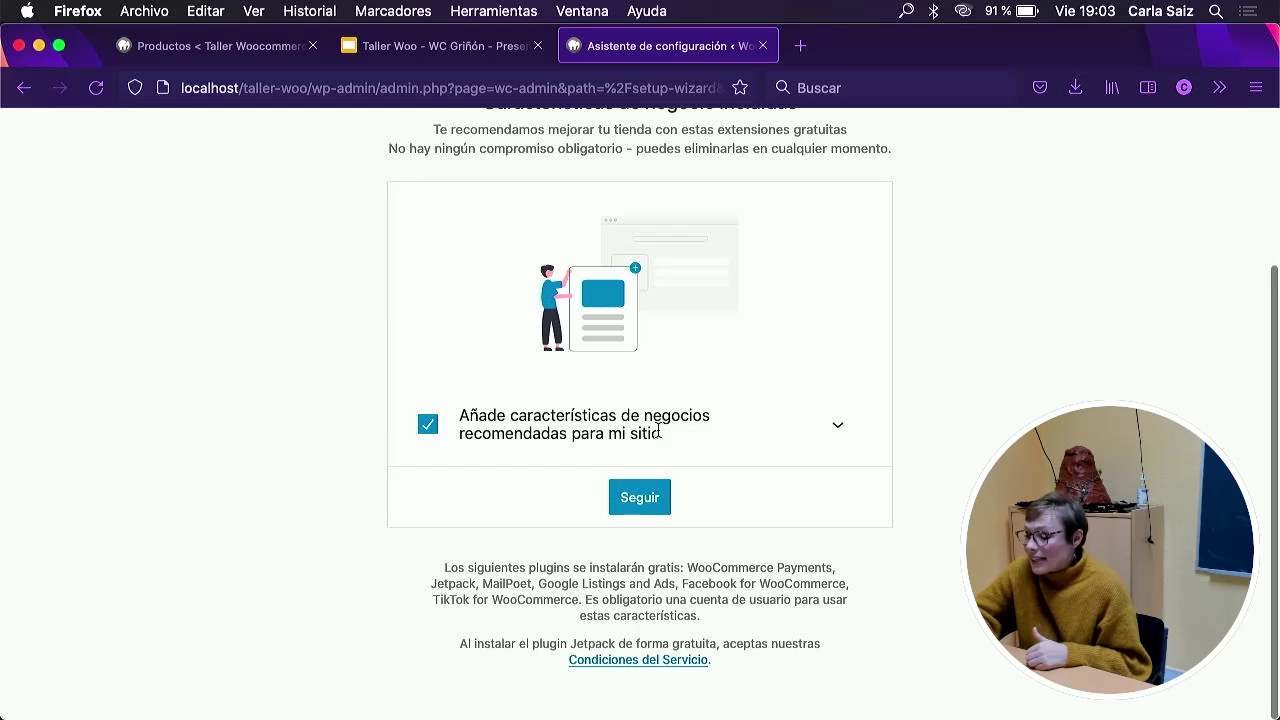
{"action": "left_click", "coordinate": [841, 435]}
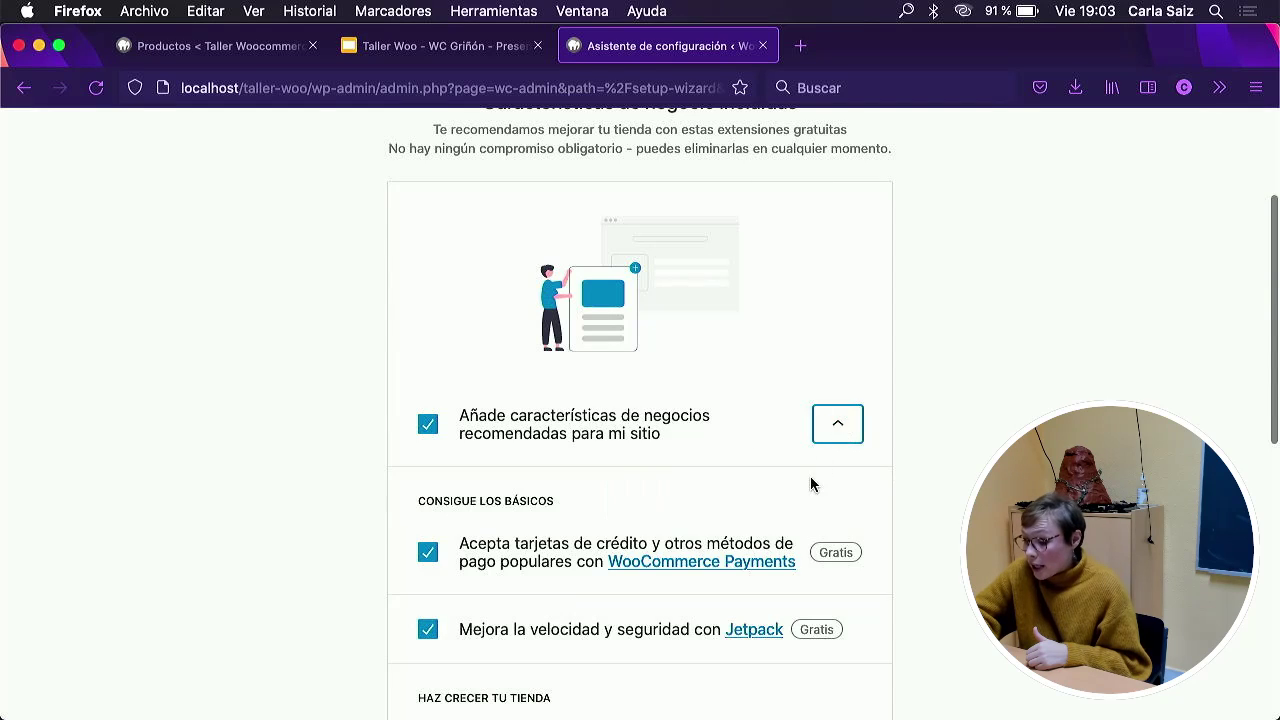
{"action": "scroll", "coordinate": [811, 486], "scroll_direction": "down", "scroll_amount": 10}
{"action": "scroll", "coordinate": [811, 484], "scroll_direction": "up", "scroll_amount": 5}
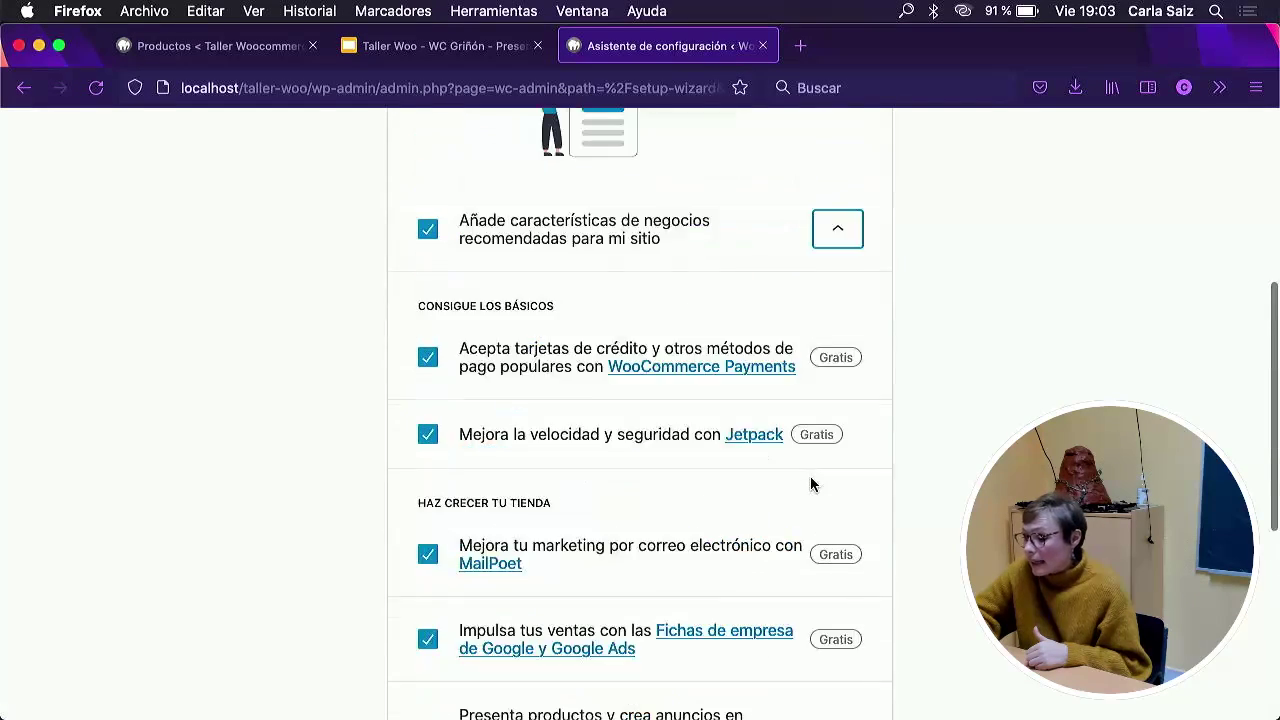
{"action": "scroll", "coordinate": [811, 484], "scroll_direction": "down", "scroll_amount": 3}
{"action": "scroll", "coordinate": [812, 485], "scroll_direction": "down", "scroll_amount": 1}
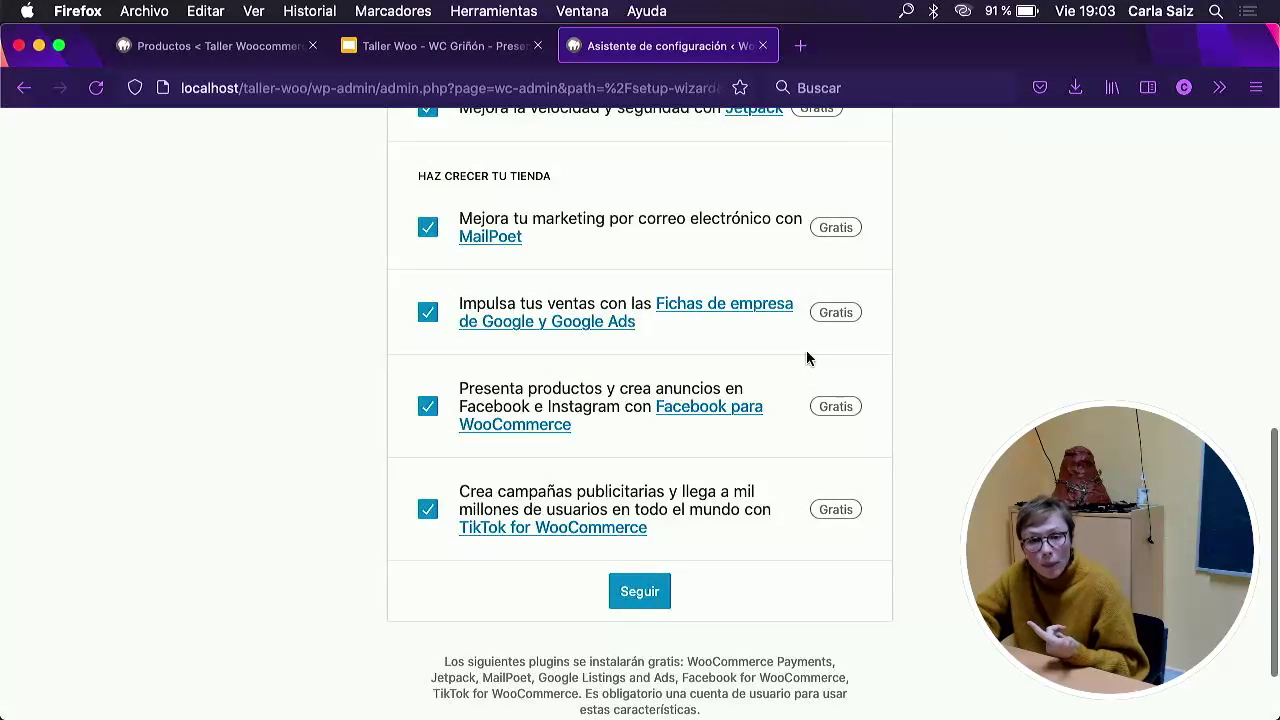
{"action": "scroll", "coordinate": [808, 358], "scroll_direction": "up", "scroll_amount": 2}
{"action": "scroll", "coordinate": [808, 358], "scroll_direction": "up", "scroll_amount": 1}
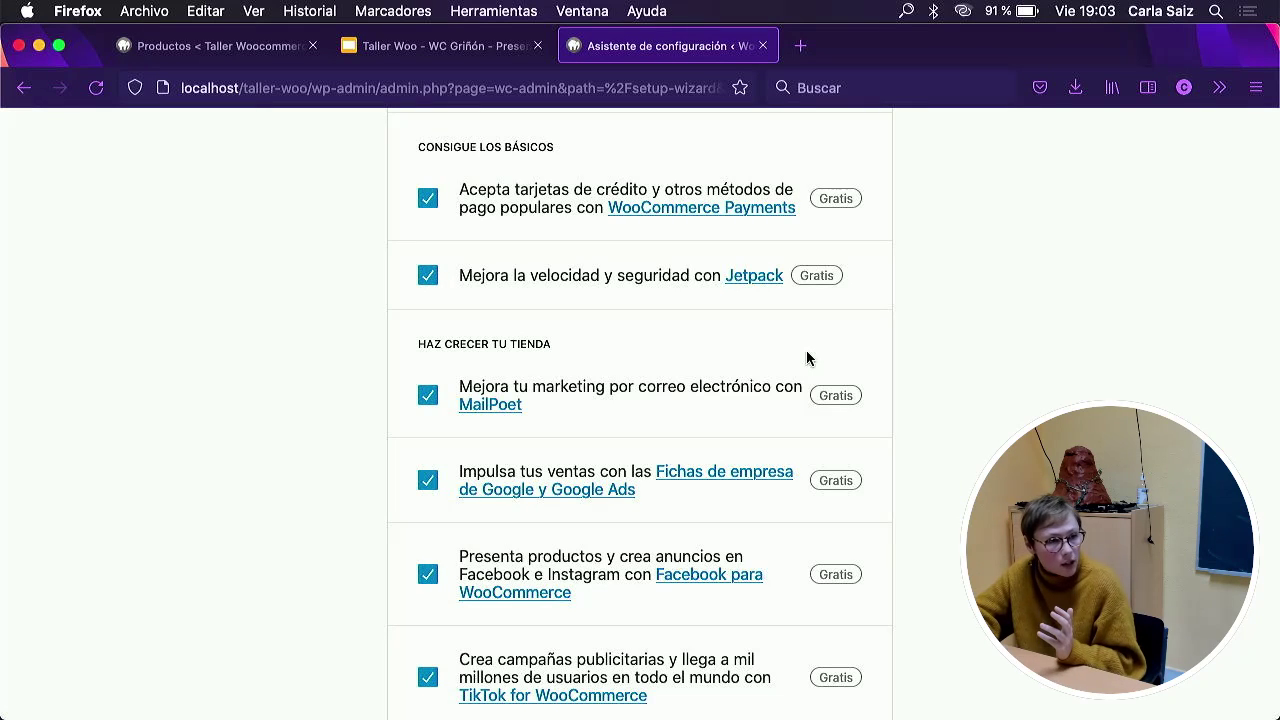
{"action": "scroll", "coordinate": [808, 358], "scroll_direction": "up", "scroll_amount": 2}
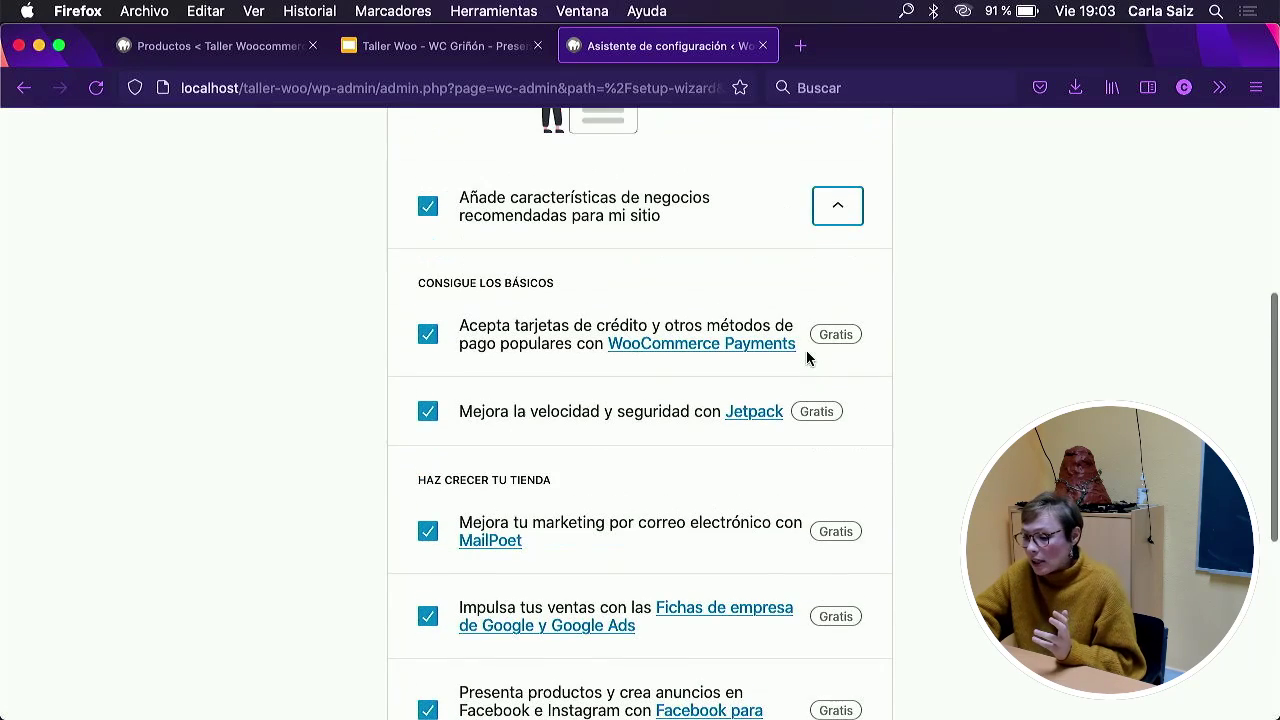
{"action": "scroll", "coordinate": [805, 358], "scroll_direction": "down", "scroll_amount": 6}
{"action": "scroll", "coordinate": [800, 360], "scroll_direction": "up", "scroll_amount": 7}
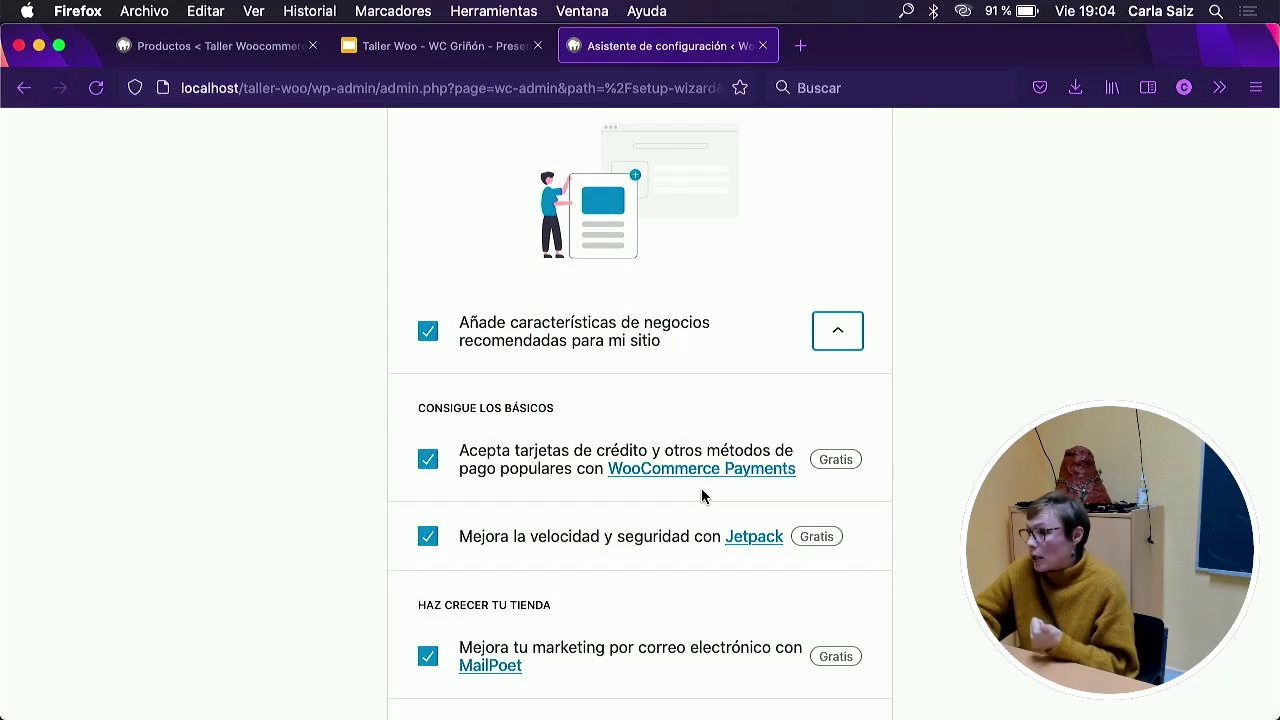
{"action": "scroll", "coordinate": [702, 496], "scroll_direction": "down", "scroll_amount": 2}
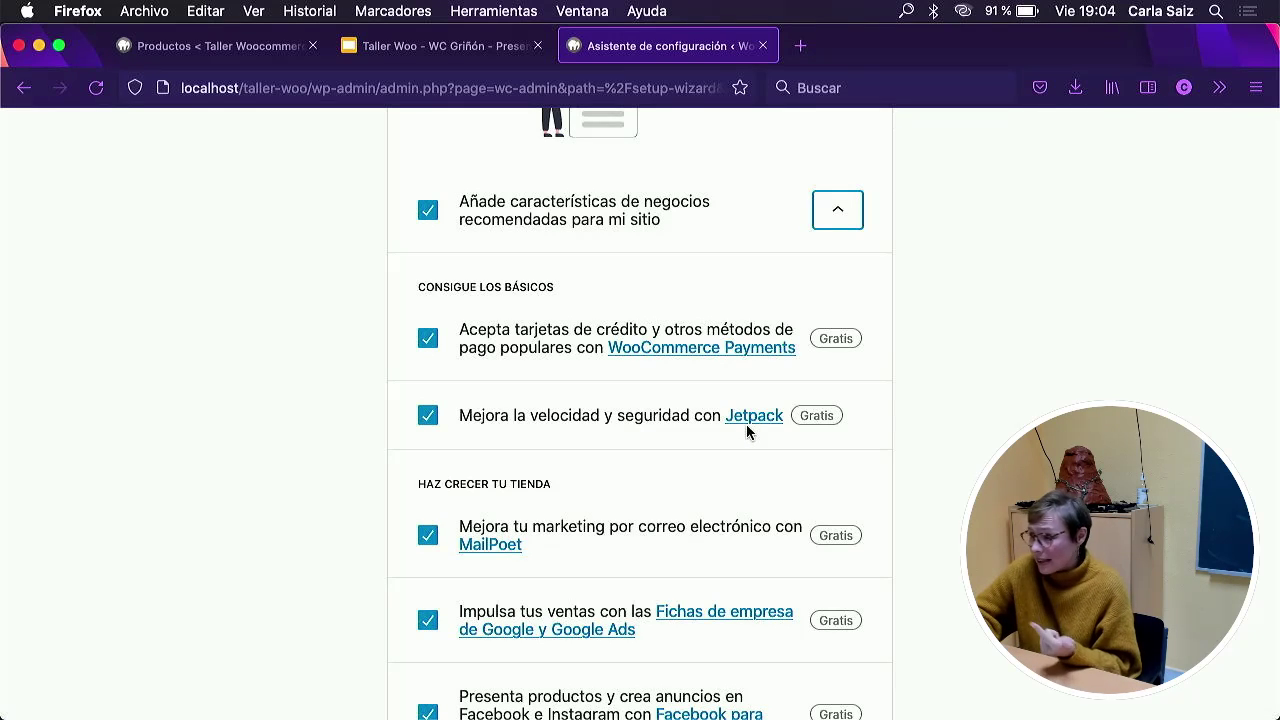
{"action": "scroll", "coordinate": [600, 420], "scroll_direction": "down", "scroll_amount": 3}
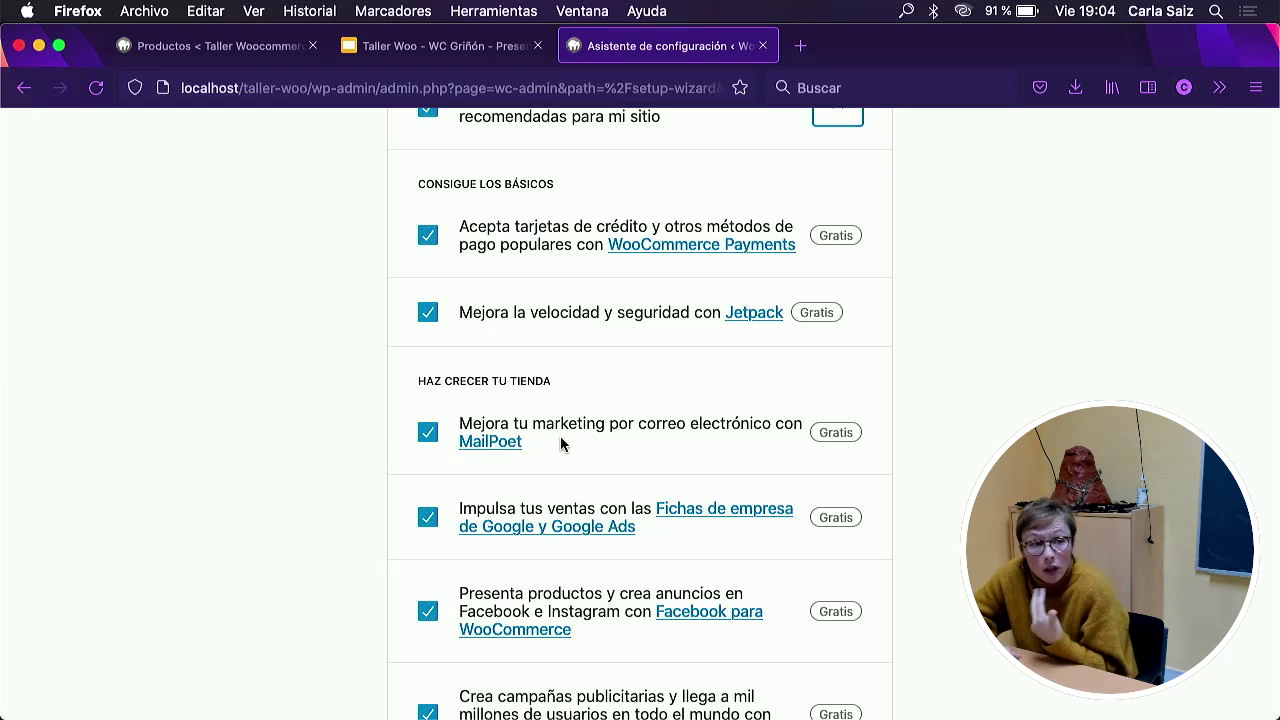
{"action": "scroll", "coordinate": [560, 444], "scroll_direction": "down", "scroll_amount": 2}
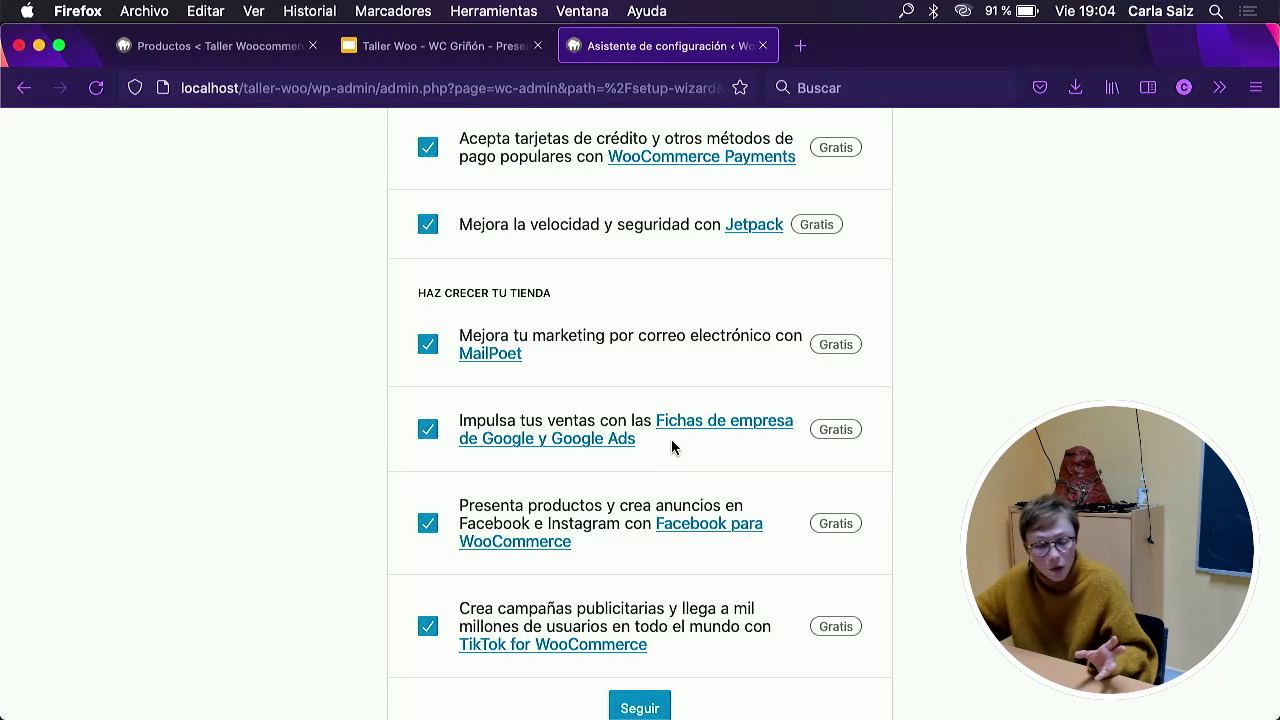
{"action": "scroll", "coordinate": [671, 441], "scroll_direction": "down", "scroll_amount": 2}
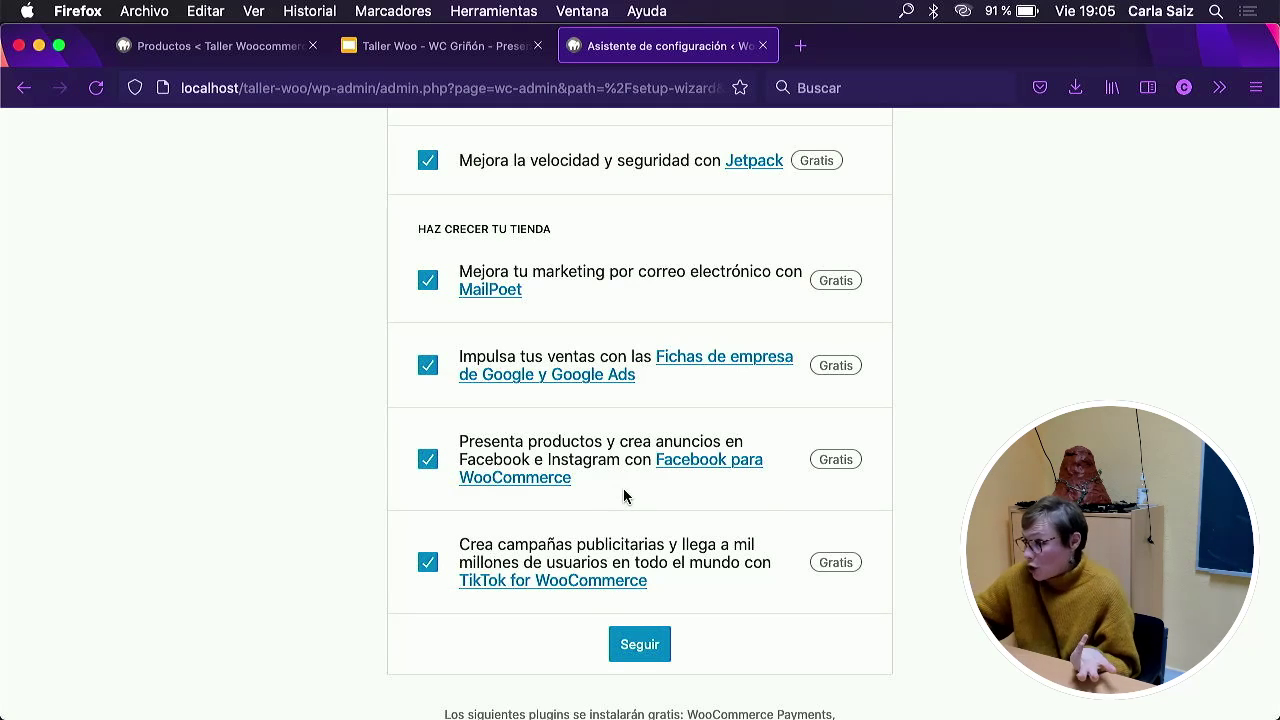
{"action": "scroll", "coordinate": [555, 550], "scroll_direction": "down", "scroll_amount": 2}
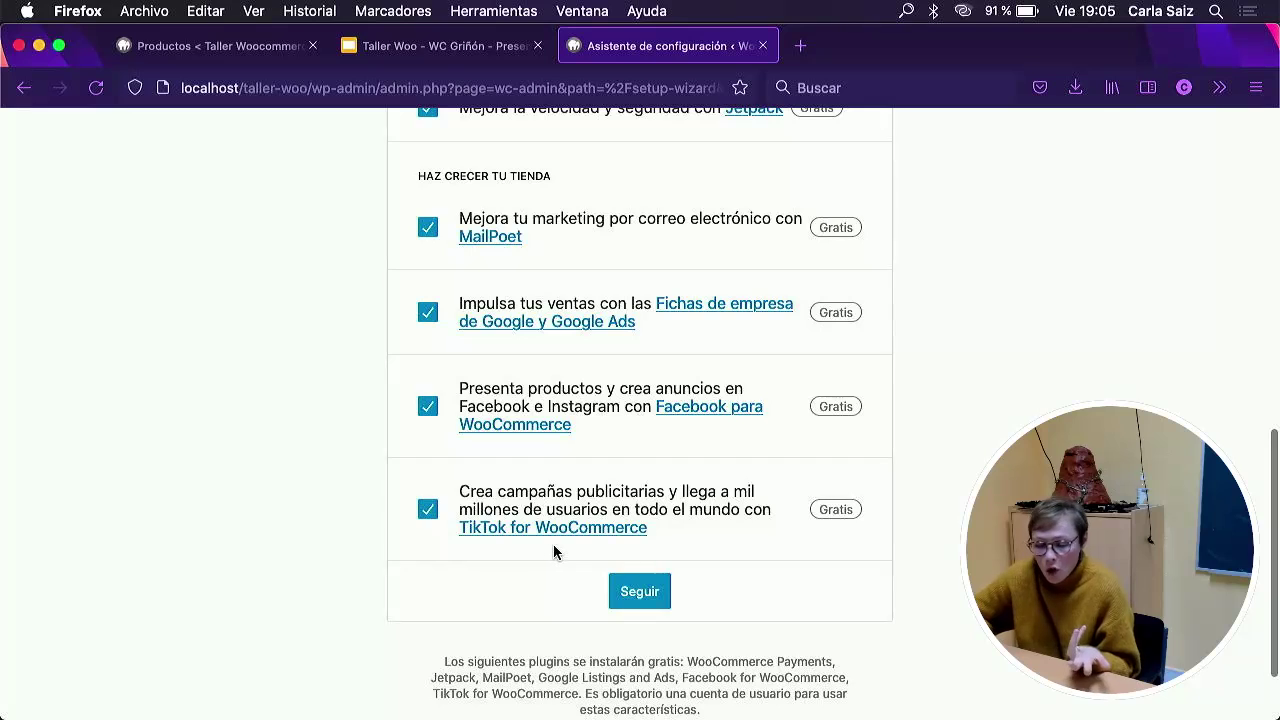
{"action": "scroll", "coordinate": [555, 552], "scroll_direction": "down", "scroll_amount": 1}
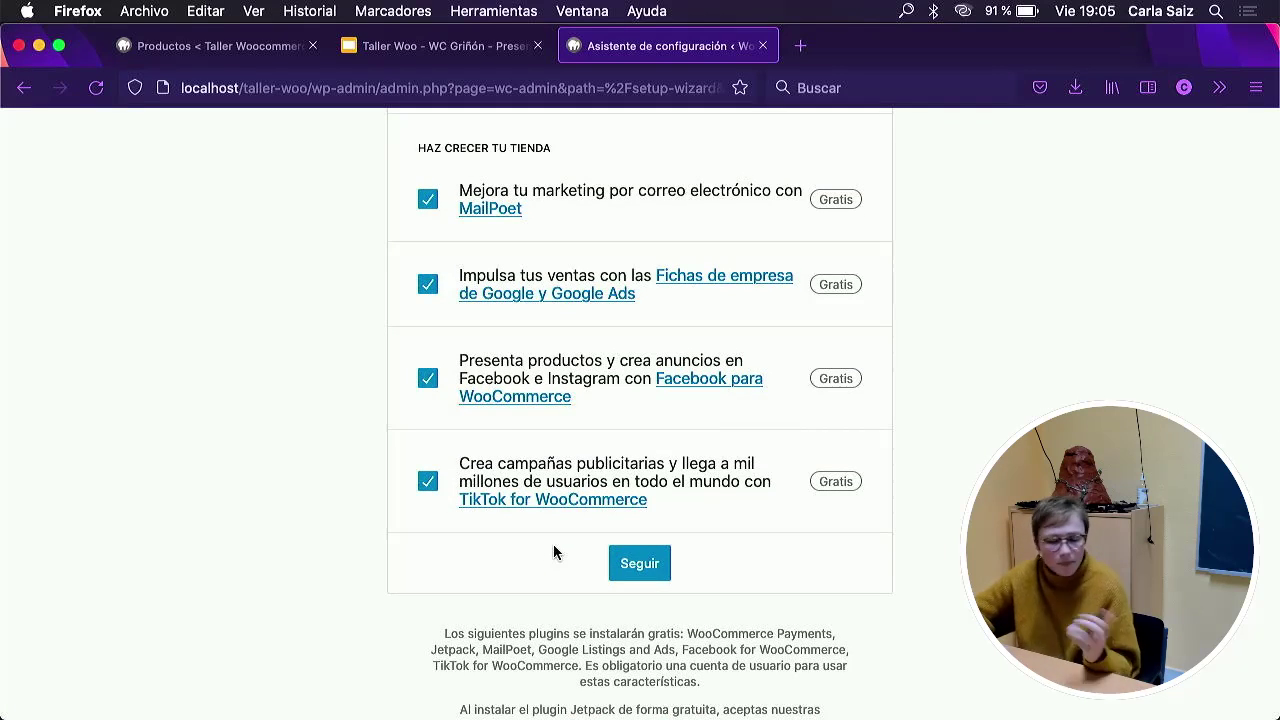
Deselect all the recommended business features and continue to the theme selection.
{"action": "scroll", "coordinate": [480, 438], "scroll_direction": "up", "scroll_amount": 5}
{"action": "scroll", "coordinate": [479, 437], "scroll_direction": "up", "scroll_amount": 5}
{"action": "left_click", "coordinate": [430, 508]}
{"action": "scroll", "coordinate": [600, 491], "scroll_direction": "down", "scroll_amount": 6}
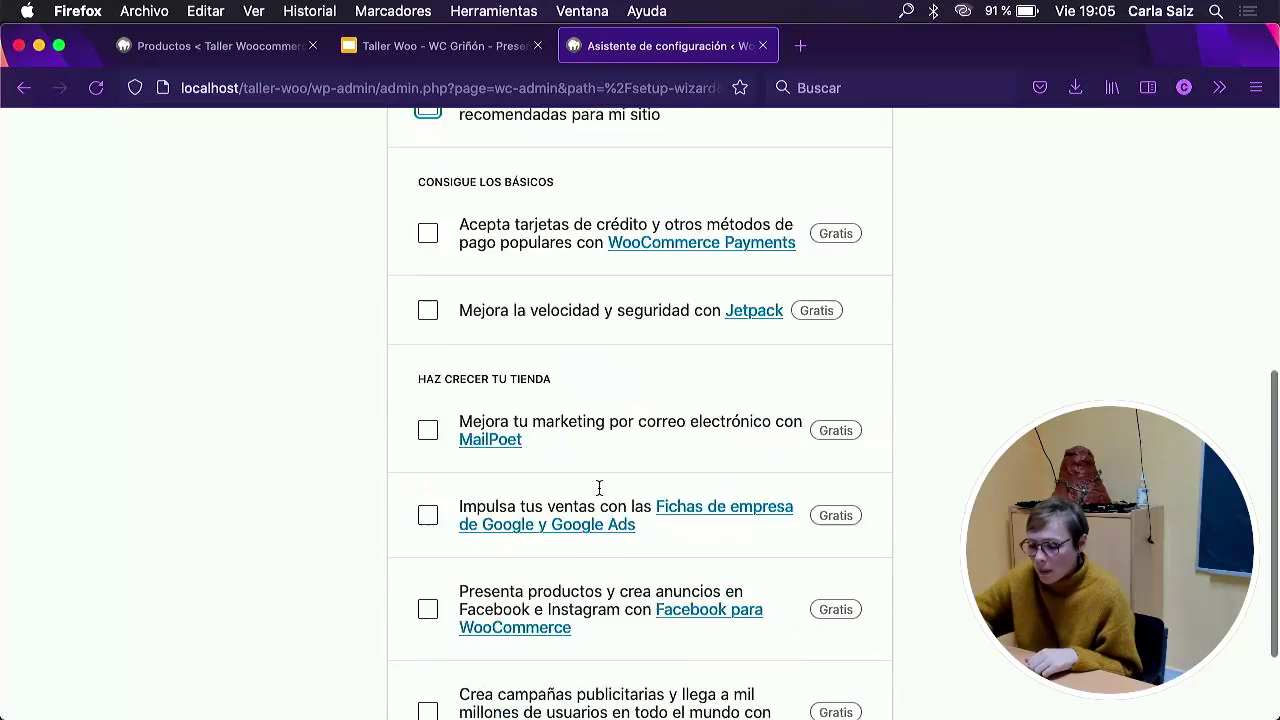
{"action": "left_click", "coordinate": [654, 680]}
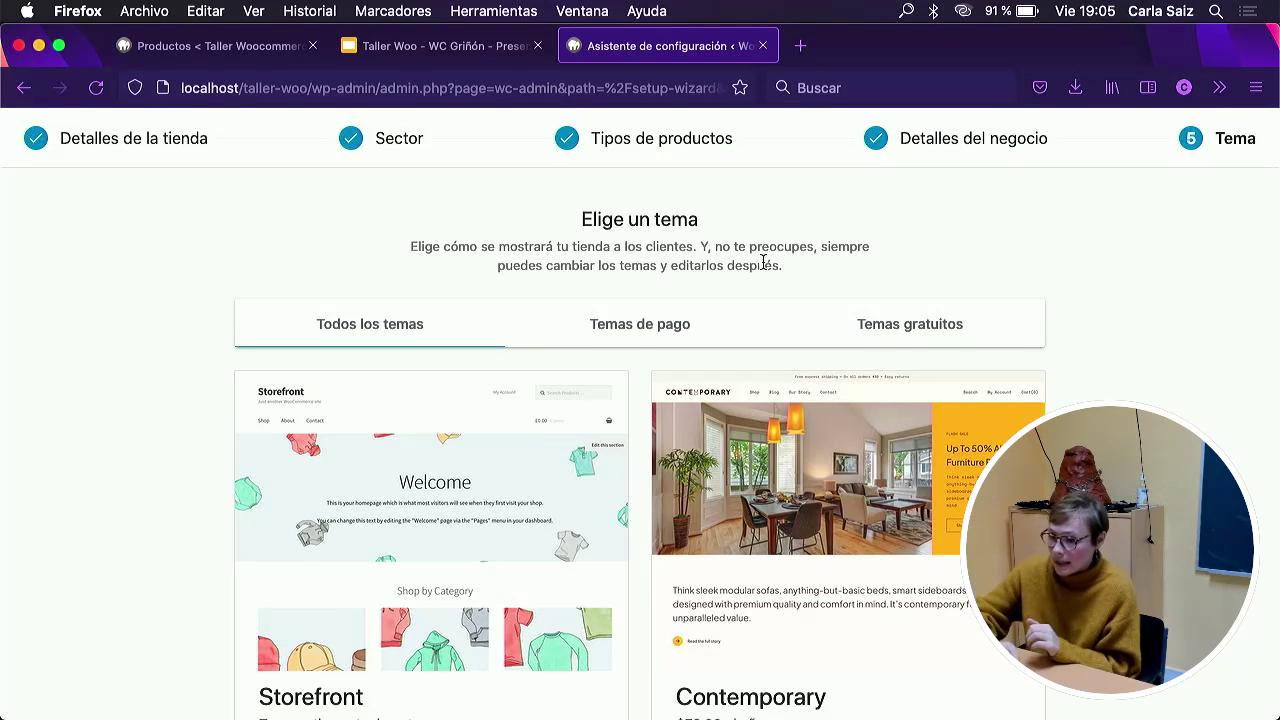
Switch to the Productos page of the other Taller Woocommerce site and examine its product list and administration menu.
{"action": "left_click", "coordinate": [249, 46]}
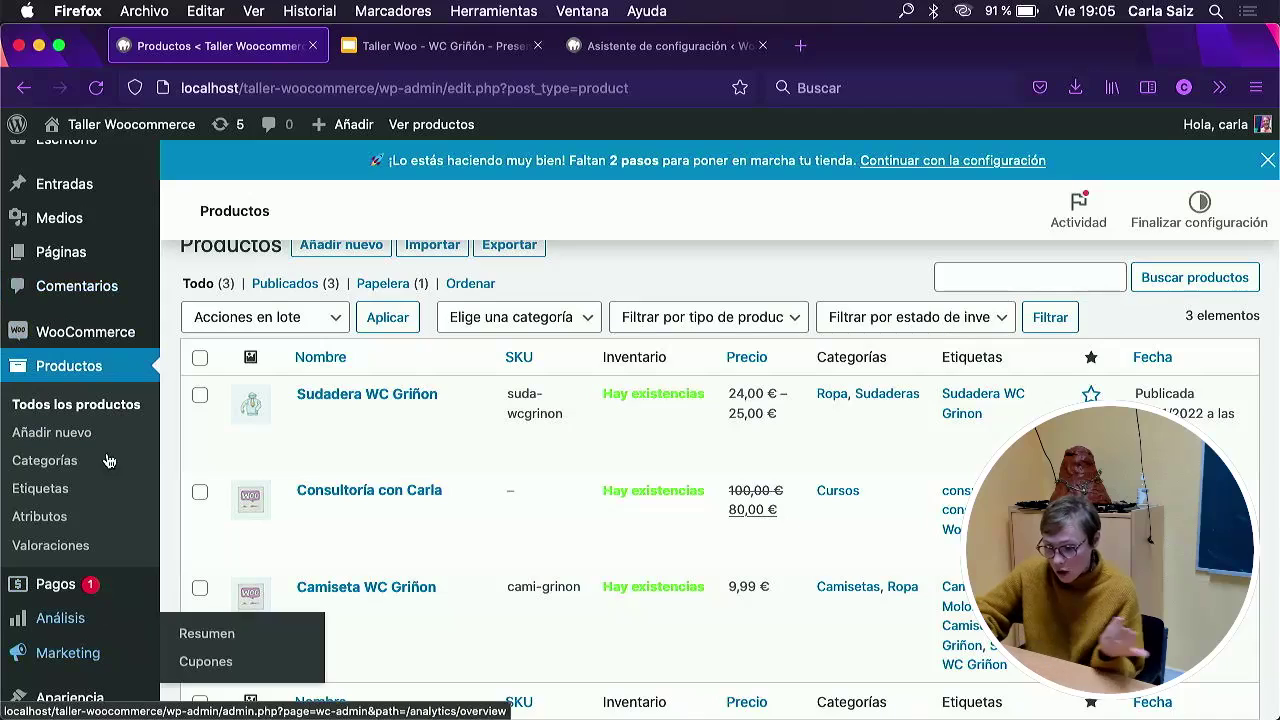
{"action": "scroll", "coordinate": [100, 440], "scroll_direction": "down", "scroll_amount": 3}
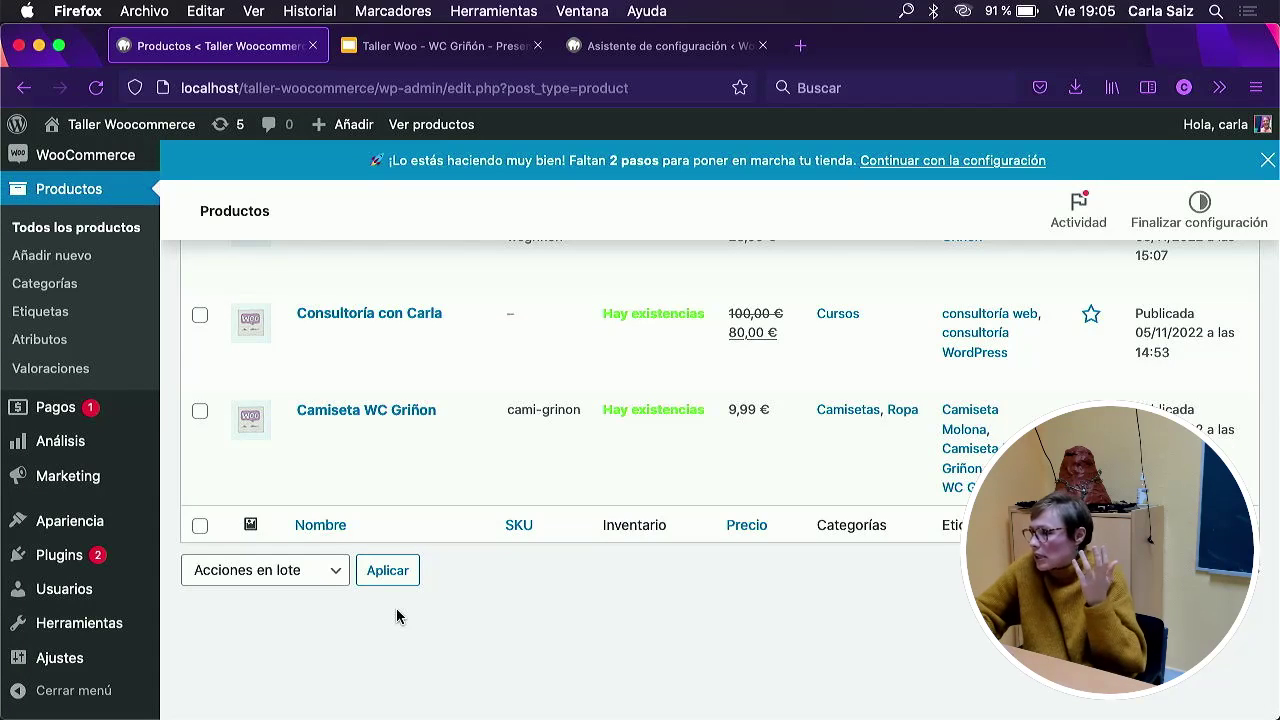
{"action": "scroll", "coordinate": [489, 602], "scroll_direction": "up", "scroll_amount": 2}
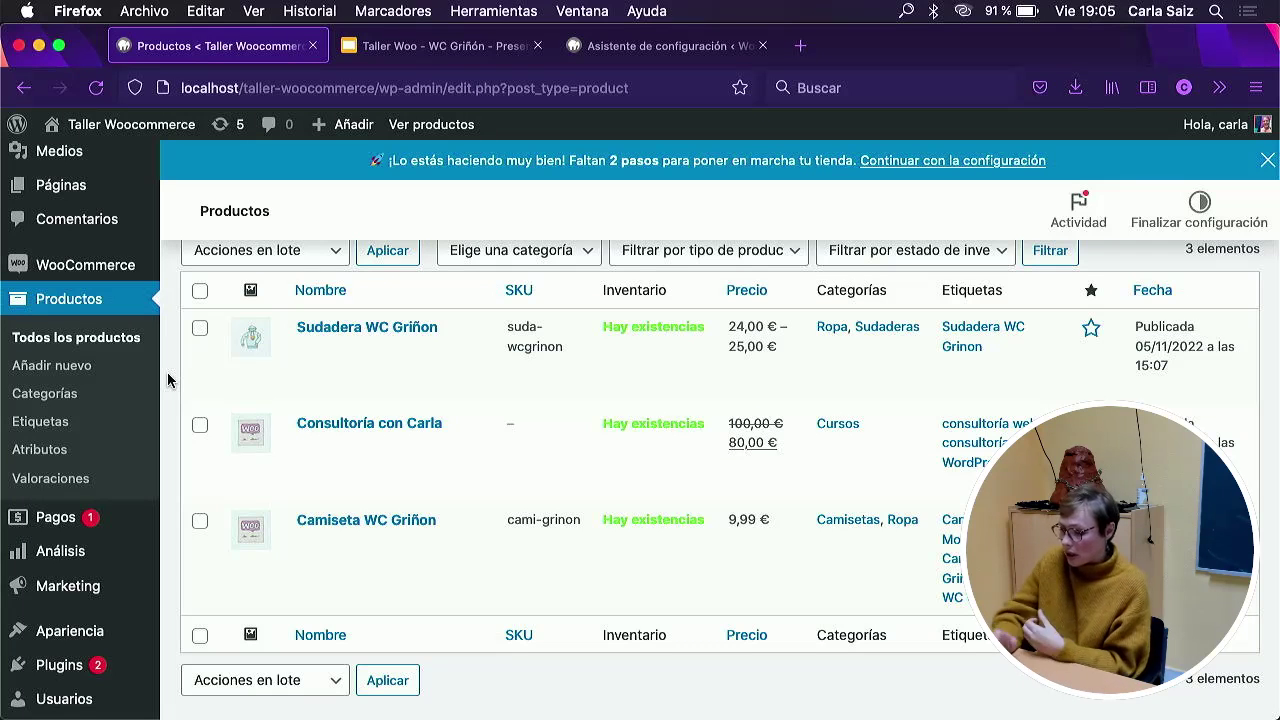
Return to the setup wizard, browse the offered themes and continue with the active Storefront theme.
{"action": "left_click", "coordinate": [614, 45]}
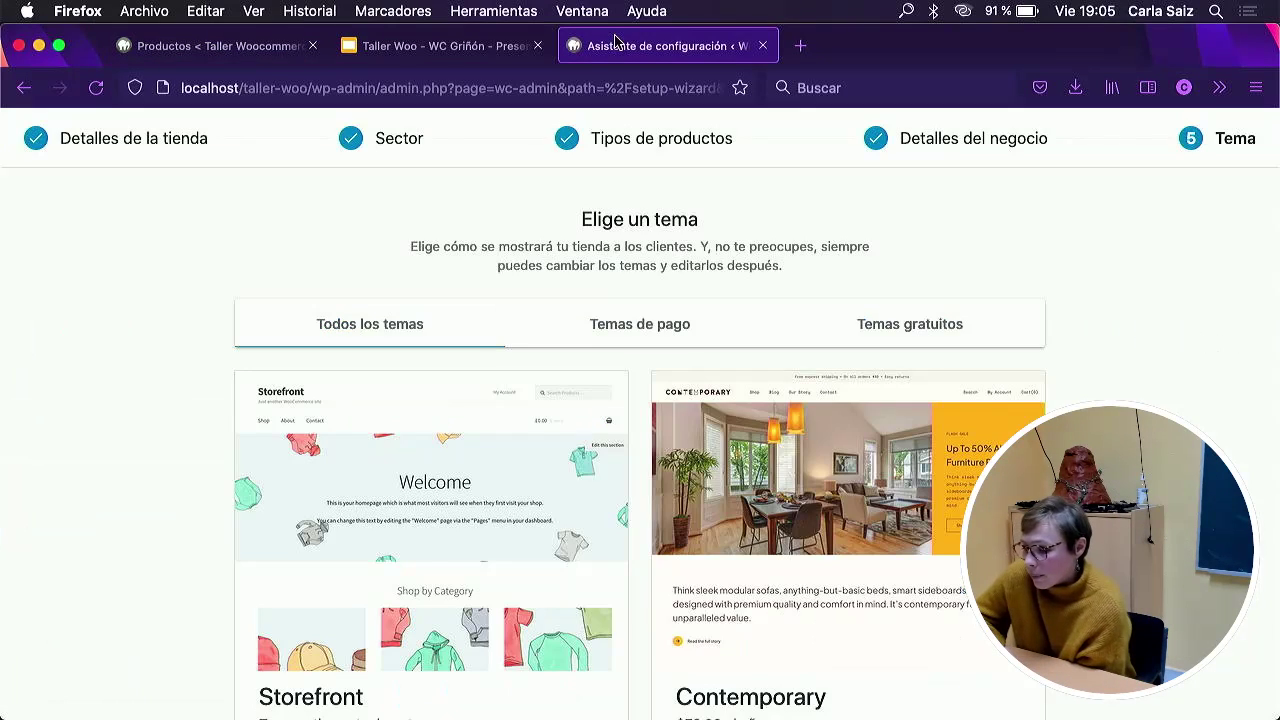
{"action": "scroll", "coordinate": [874, 245], "scroll_direction": "down", "scroll_amount": 4}
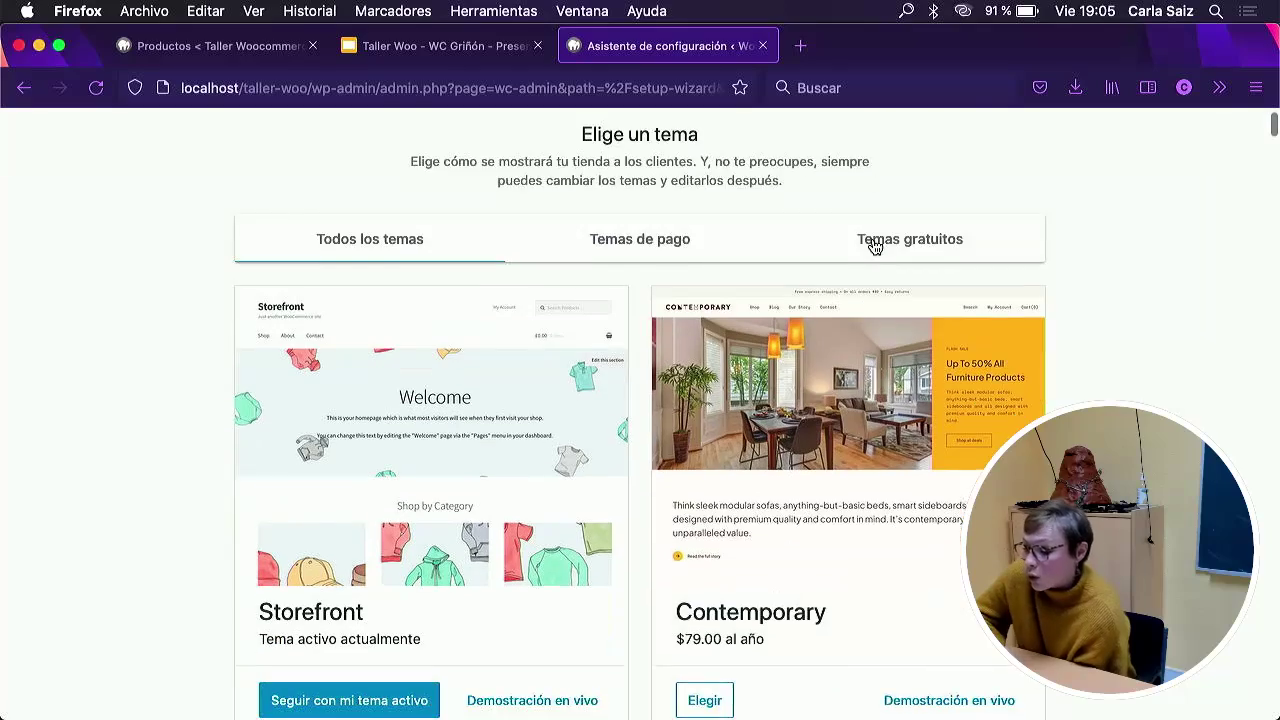
{"action": "scroll", "coordinate": [529, 503], "scroll_direction": "down", "scroll_amount": 3}
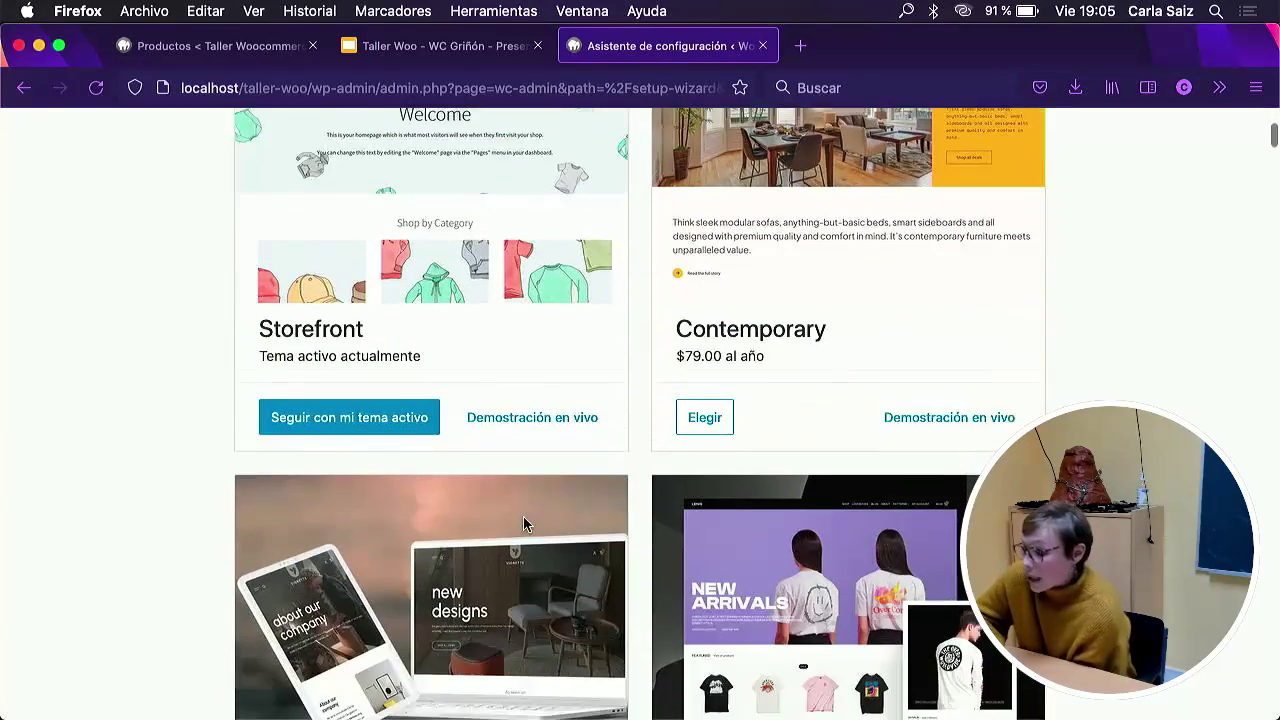
{"action": "scroll", "coordinate": [928, 405], "scroll_direction": "up", "scroll_amount": 4}
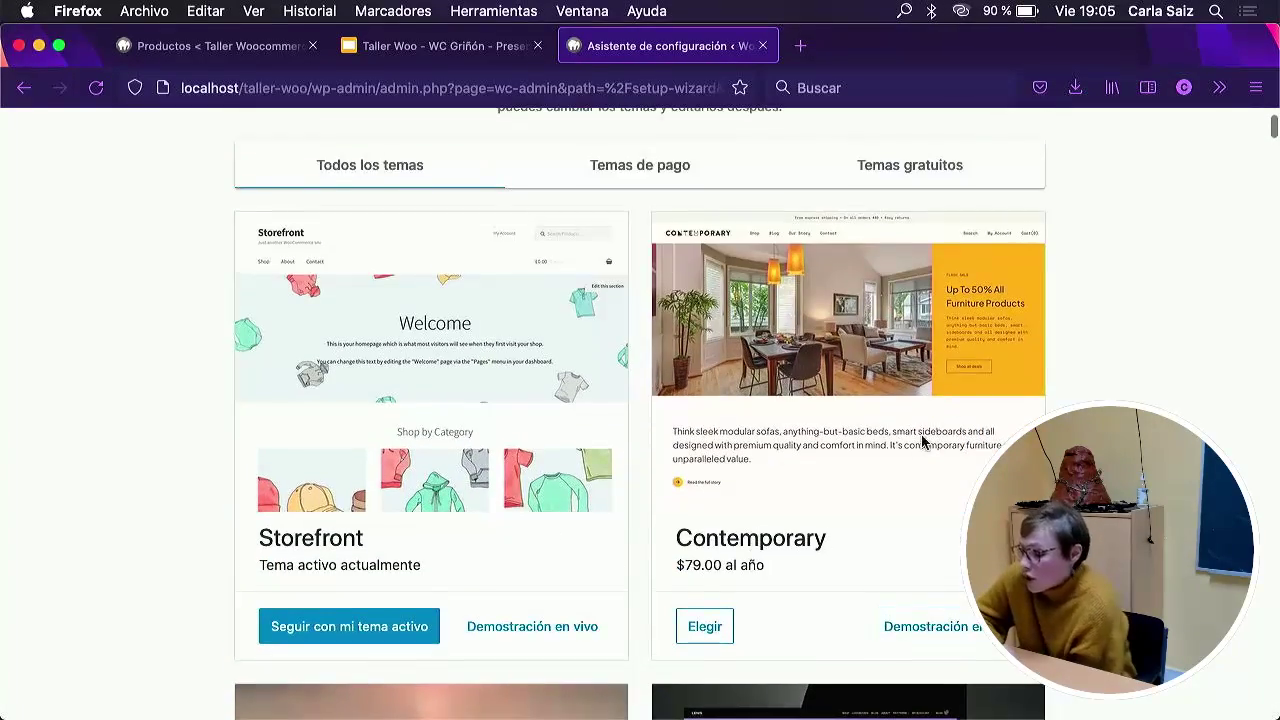
{"action": "scroll", "coordinate": [925, 420], "scroll_direction": "down", "scroll_amount": 15}
{"action": "scroll", "coordinate": [922, 440], "scroll_direction": "down", "scroll_amount": 2}
{"action": "scroll", "coordinate": [923, 437], "scroll_direction": "up", "scroll_amount": 10}
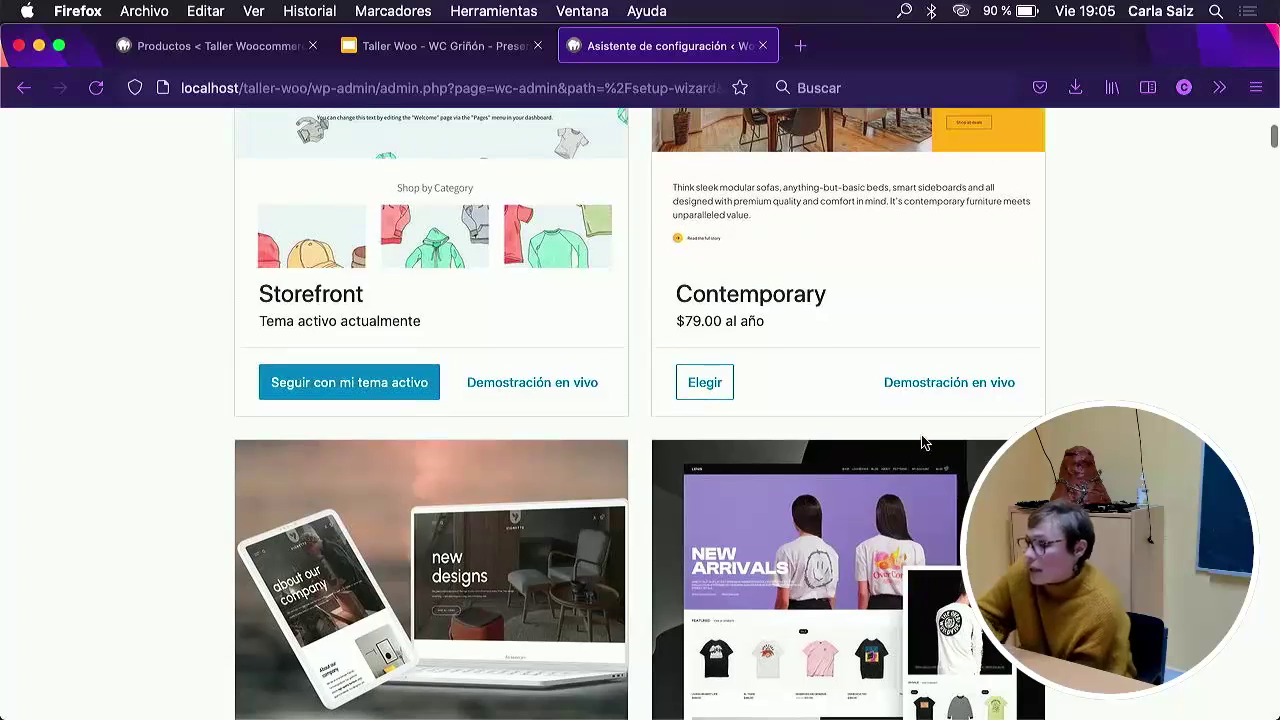
{"action": "left_click", "coordinate": [429, 368]}
{"action": "scroll", "coordinate": [560, 317], "scroll_direction": "up", "scroll_amount": 3}
{"action": "scroll", "coordinate": [560, 317], "scroll_direction": "up", "scroll_amount": 1}
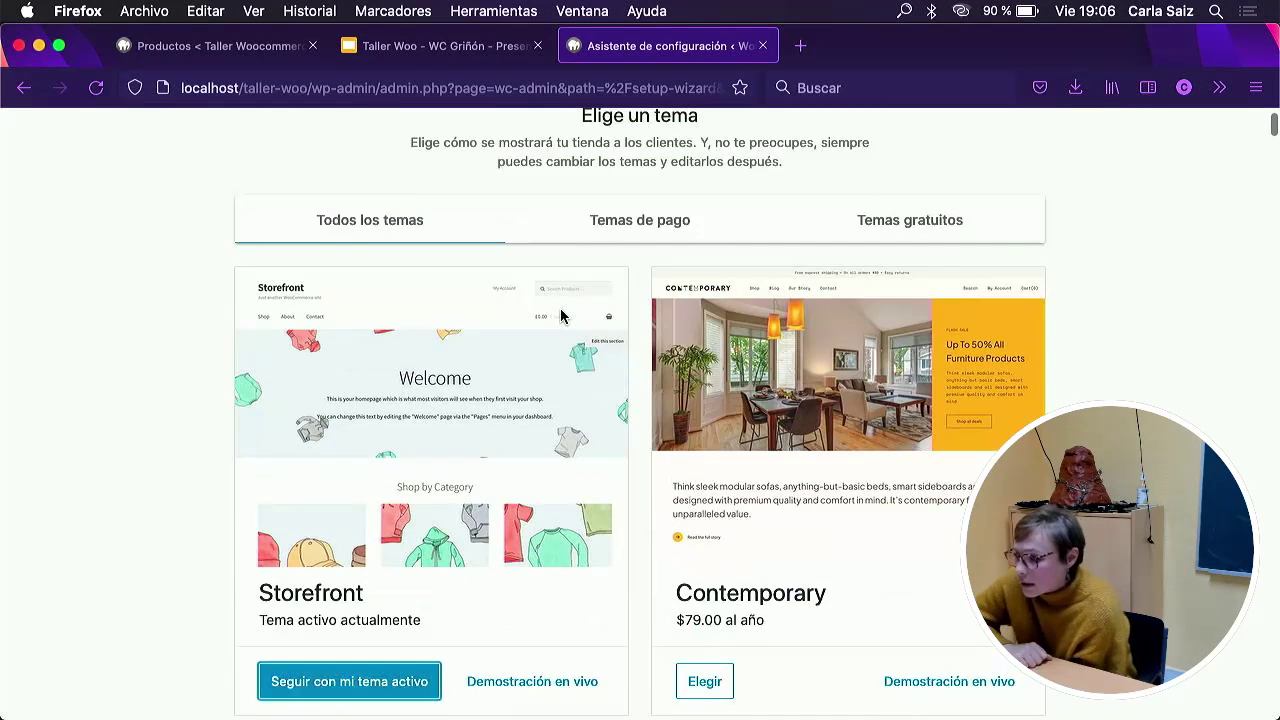
{"action": "scroll", "coordinate": [560, 317], "scroll_direction": "up", "scroll_amount": 2}
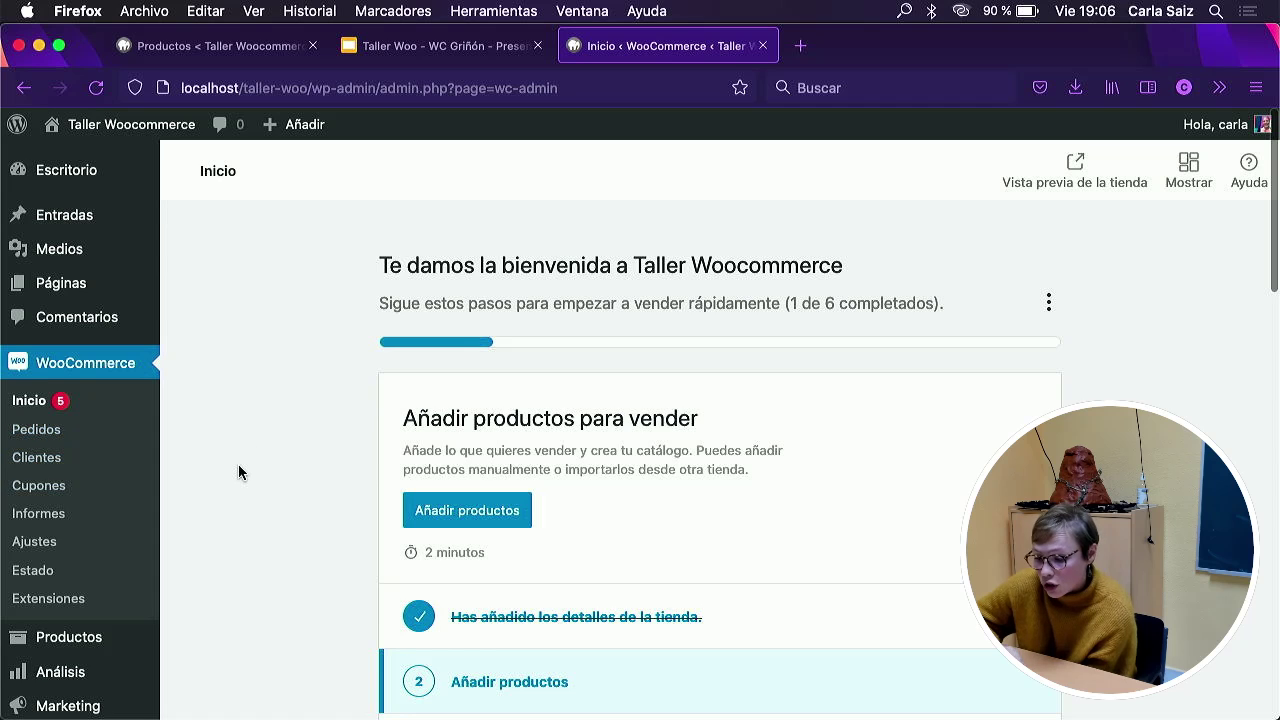
Examine the getting-started steps on the WooCommerce home page and the WooCommerce submenu entries.
{"action": "scroll", "coordinate": [238, 472], "scroll_direction": "down", "scroll_amount": 5}
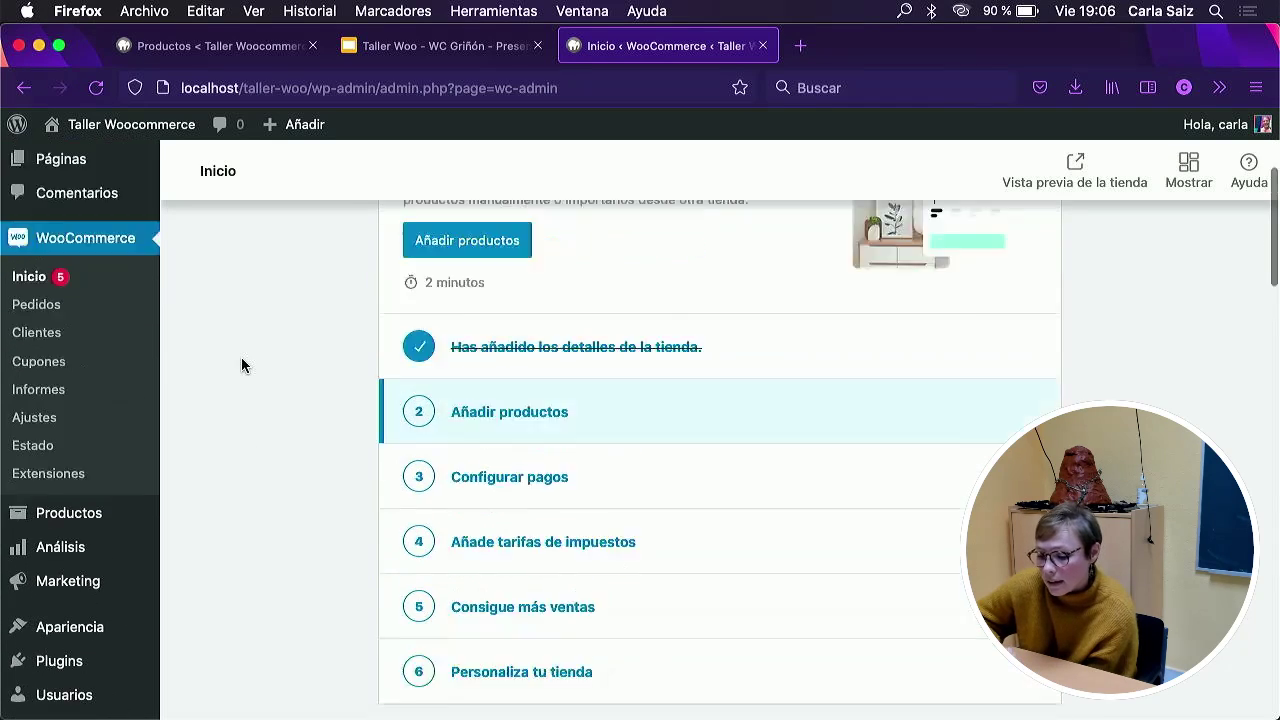
{"action": "scroll", "coordinate": [241, 365], "scroll_direction": "up", "scroll_amount": 4}
{"action": "scroll", "coordinate": [148, 259], "scroll_direction": "down", "scroll_amount": 1}
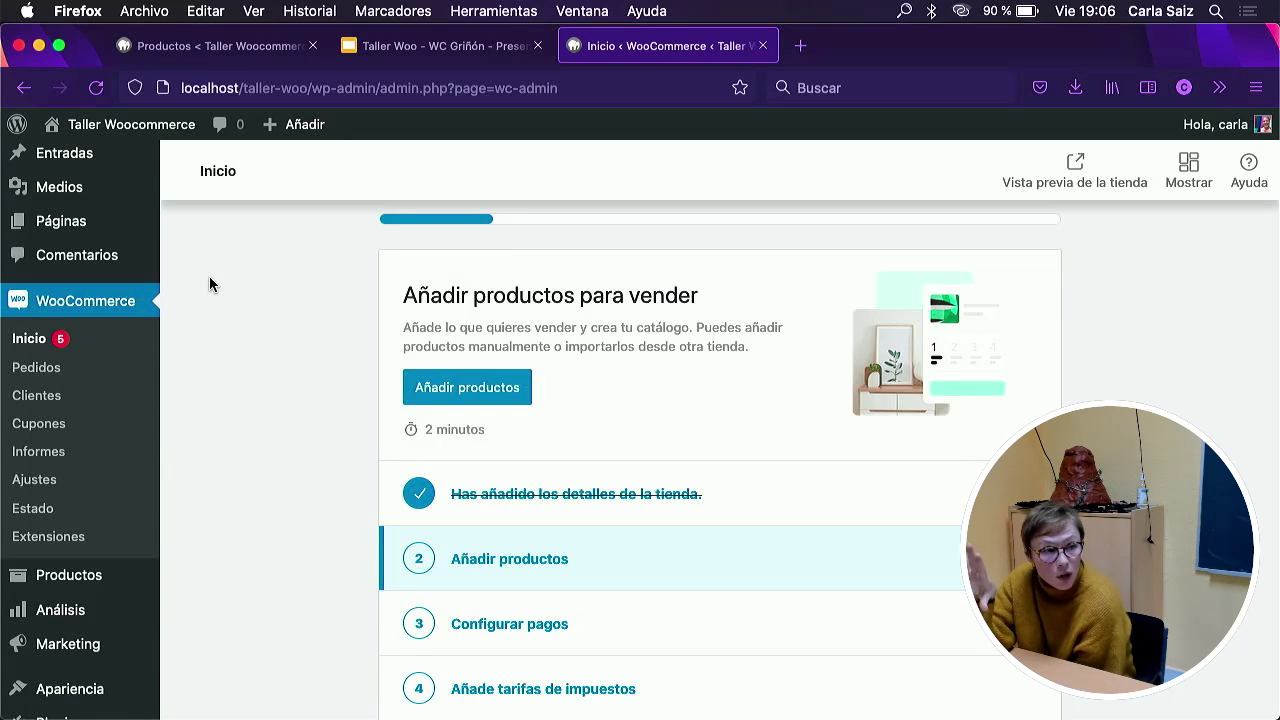
{"action": "scroll", "coordinate": [253, 400], "scroll_direction": "down", "scroll_amount": 2}
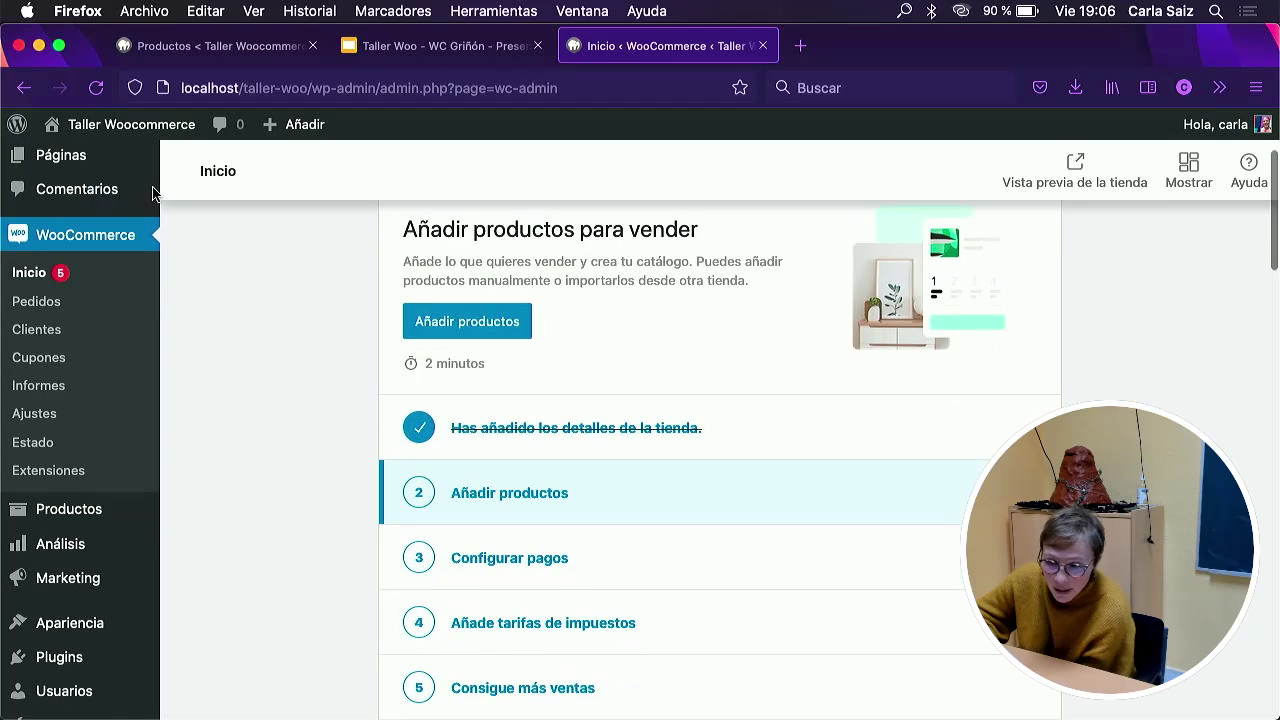
{"action": "scroll", "coordinate": [257, 468], "scroll_direction": "up", "scroll_amount": 1}
{"action": "scroll", "coordinate": [257, 468], "scroll_direction": "up", "scroll_amount": 2}
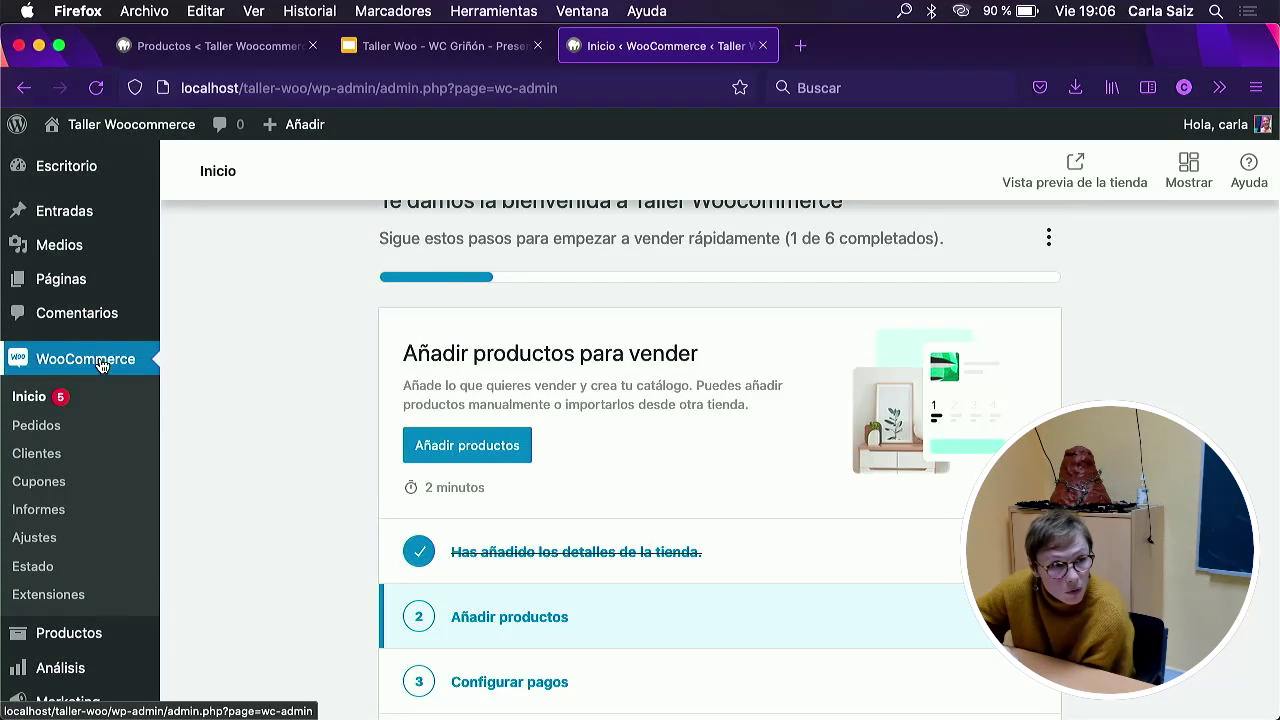
Look through the administration menu's Productos, Análisis, Marketing and Apariencia sections and their submenu options.
{"action": "scroll", "coordinate": [84, 574], "scroll_direction": "down", "scroll_amount": 4}
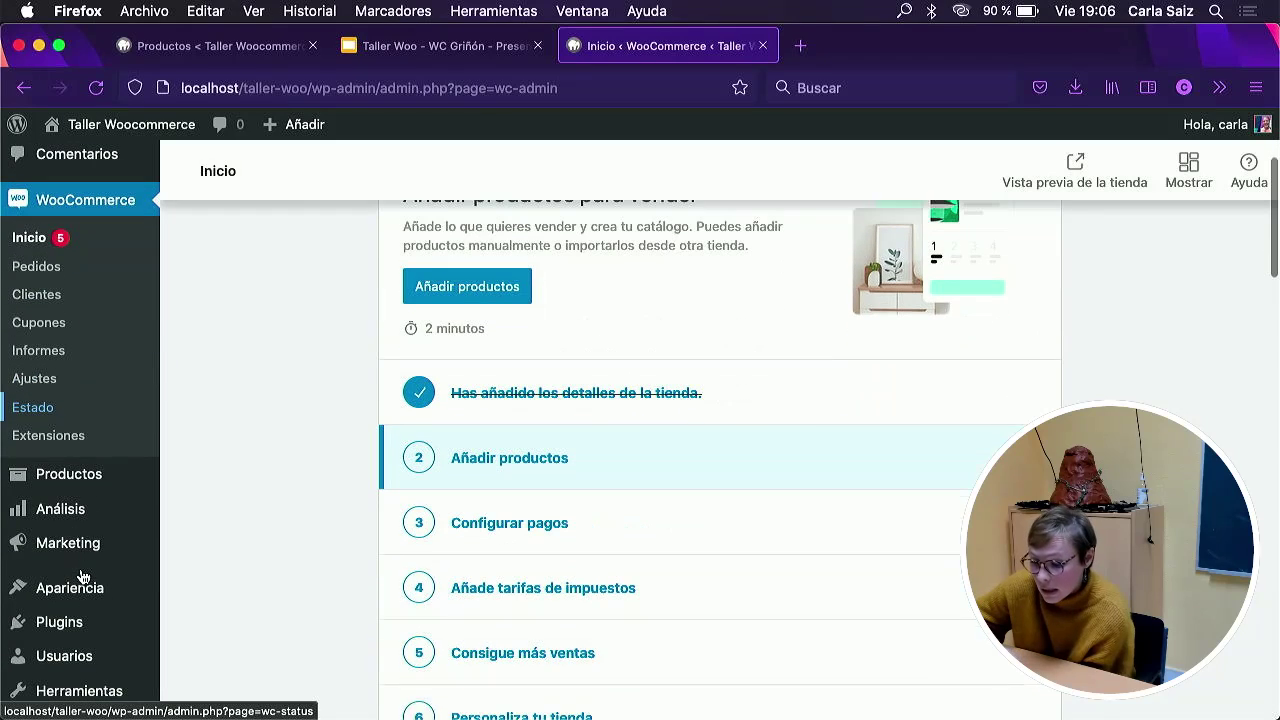
{"action": "mouse_move", "coordinate": [74, 488]}
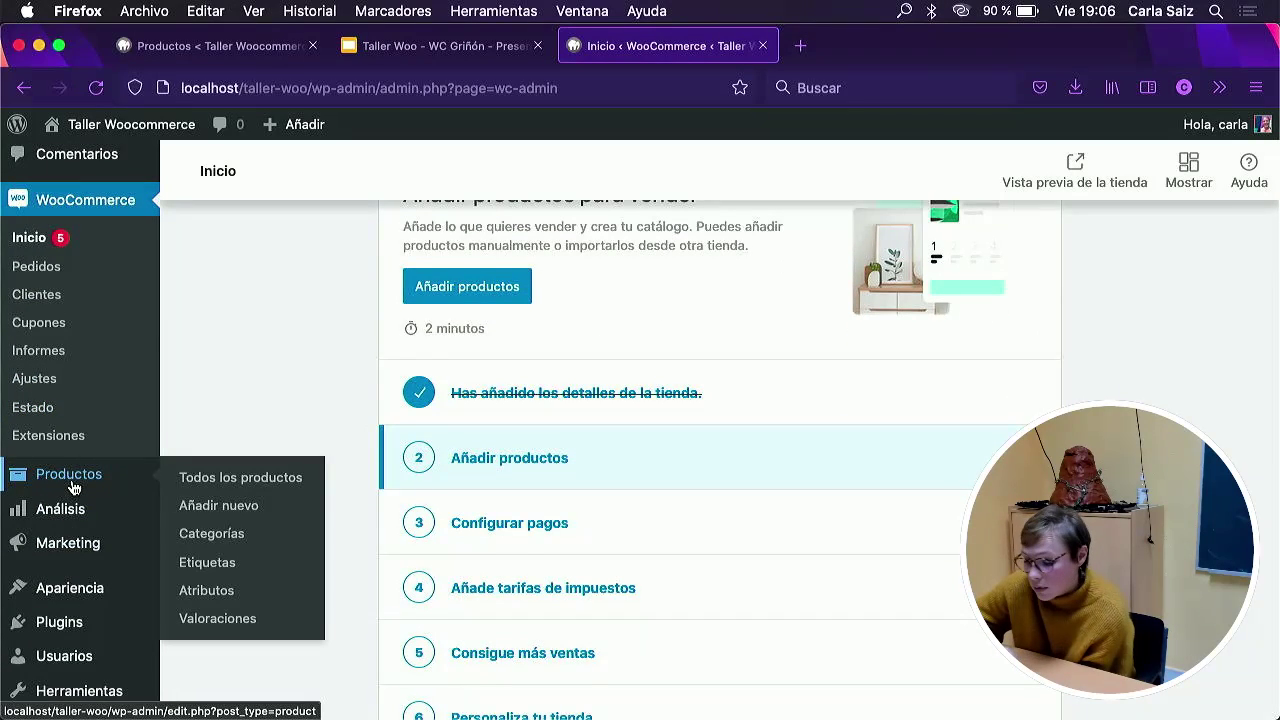
{"action": "scroll", "coordinate": [72, 487], "scroll_direction": "down", "scroll_amount": 1}
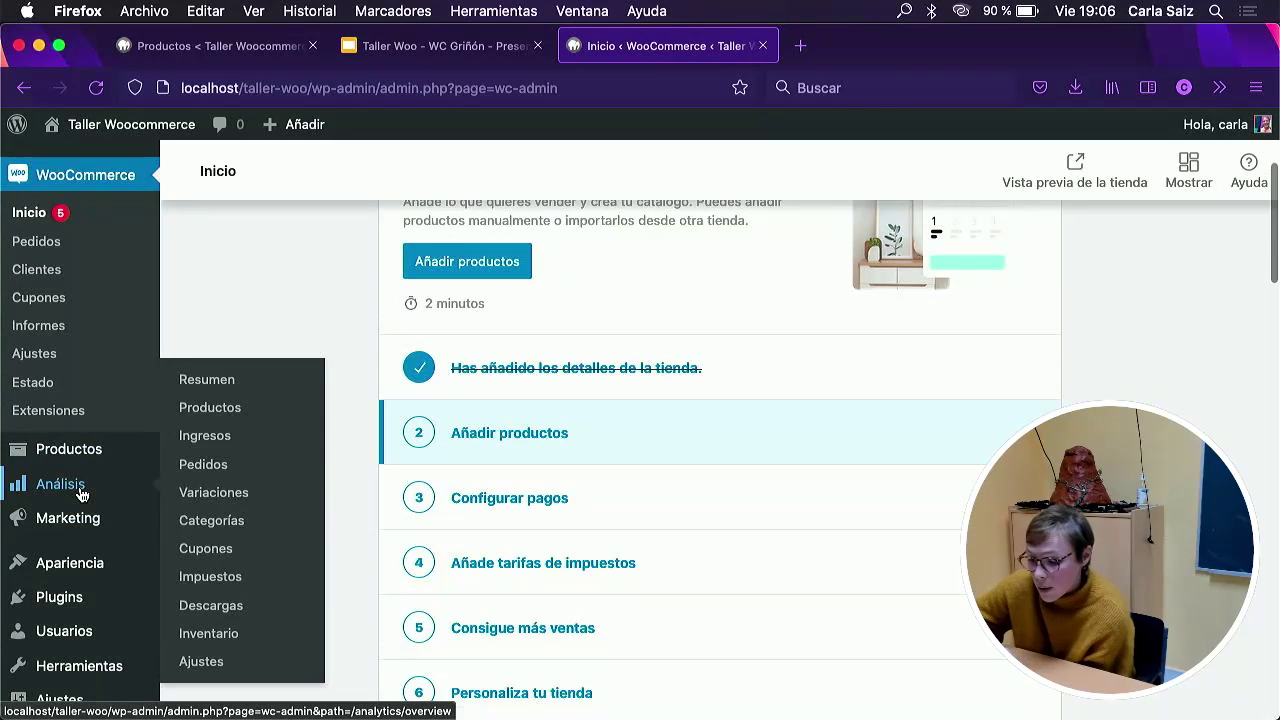
{"action": "scroll", "coordinate": [82, 493], "scroll_direction": "down", "scroll_amount": 1}
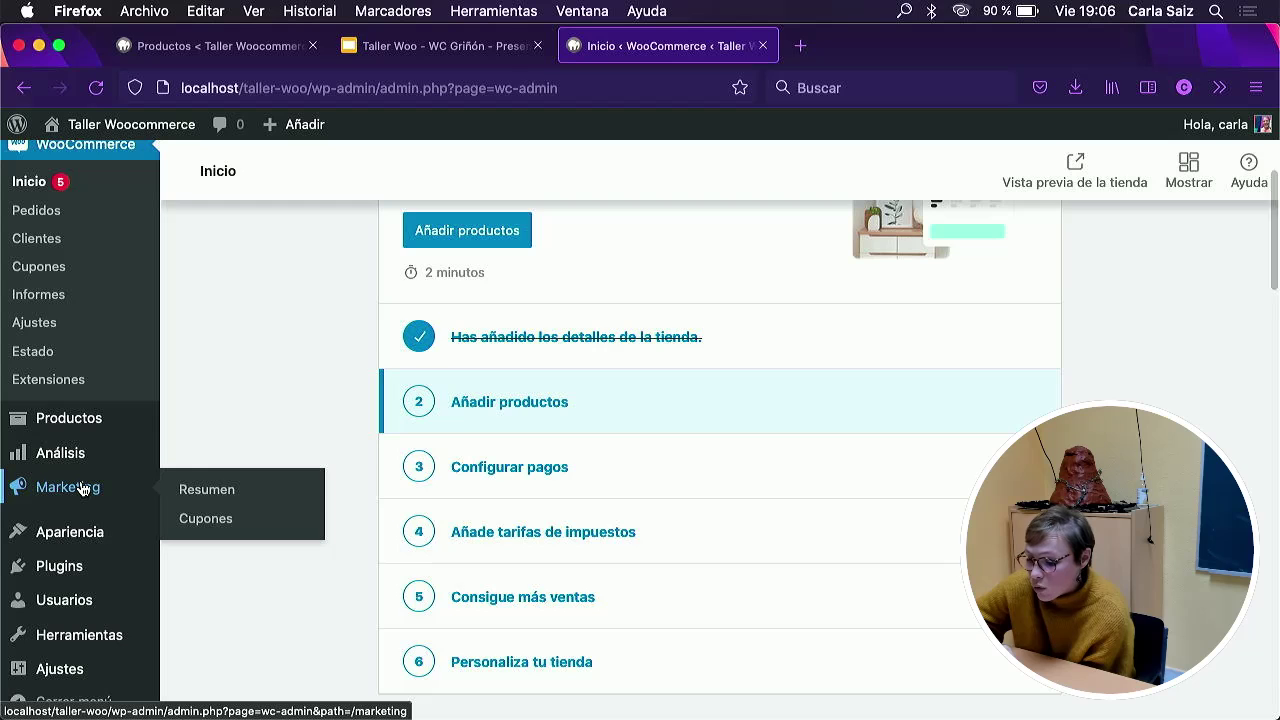
{"action": "scroll", "coordinate": [83, 489], "scroll_direction": "down", "scroll_amount": 3}
{"action": "mouse_move", "coordinate": [84, 542]}
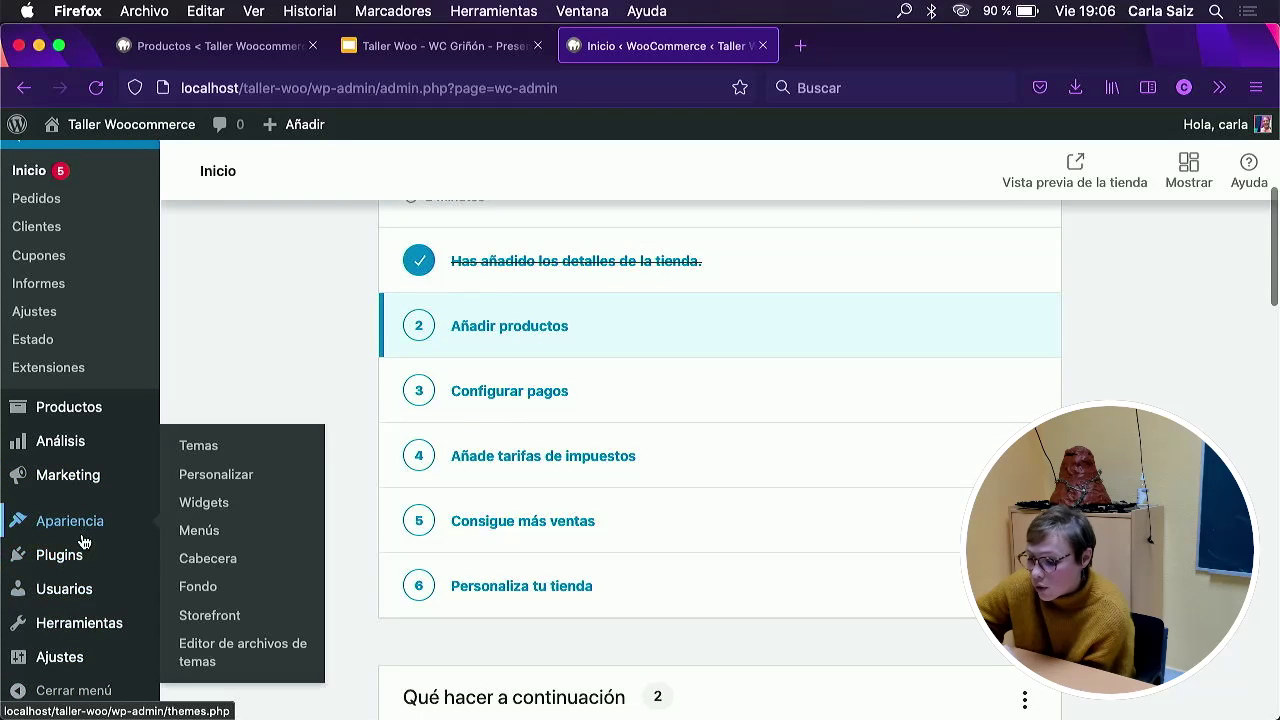
{"action": "scroll", "coordinate": [84, 542], "scroll_direction": "up", "scroll_amount": 5}
{"action": "mouse_move", "coordinate": [105, 570]}
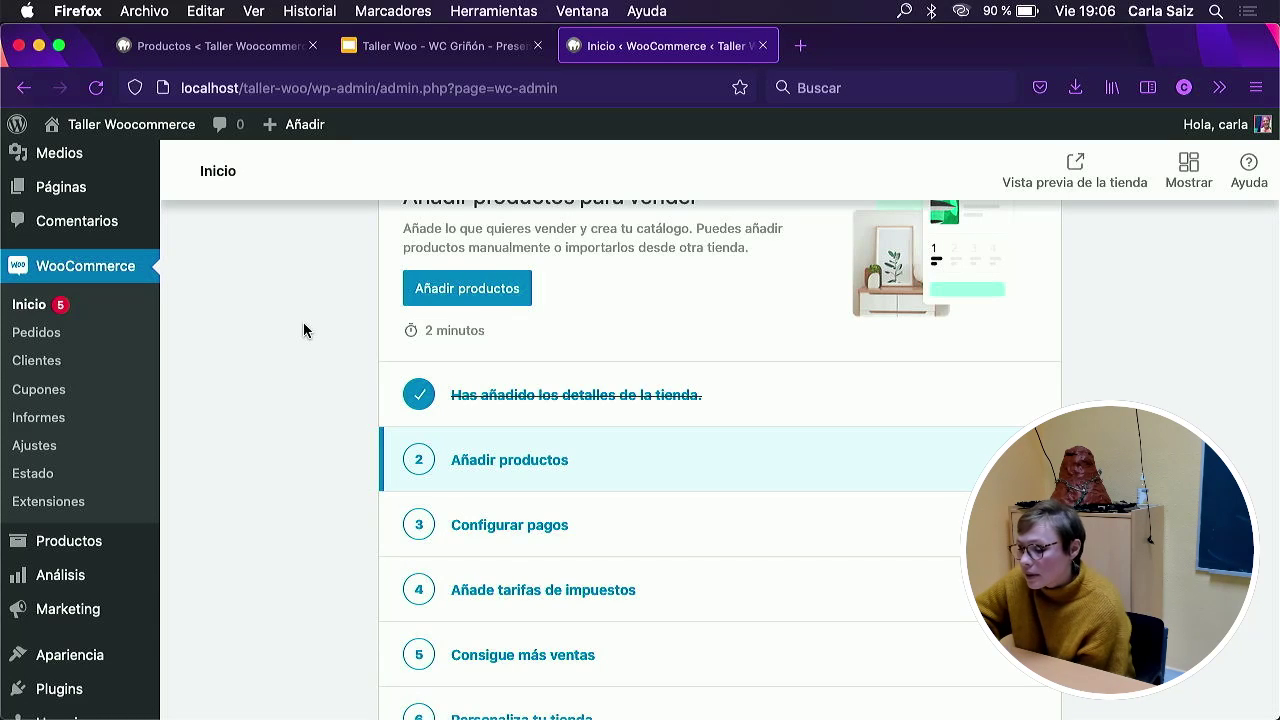
{"action": "scroll", "coordinate": [306, 329], "scroll_direction": "up", "scroll_amount": 2}
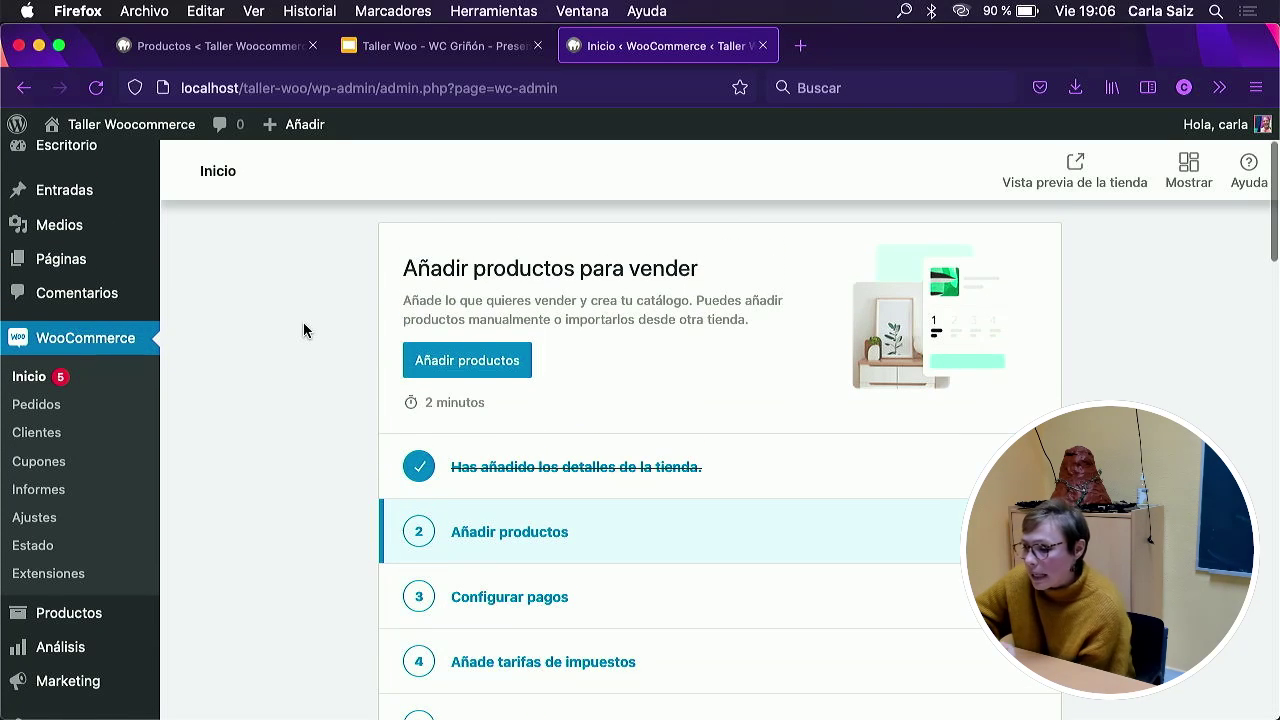
Show the "Instalación y configuración WooCommerce" slide in the Taller Woo presentation and highlight its line on configuring settings in Woo -> Ajustes.
{"action": "left_click", "coordinate": [425, 42]}
{"action": "scroll", "coordinate": [190, 386], "scroll_direction": "up", "scroll_amount": 8}
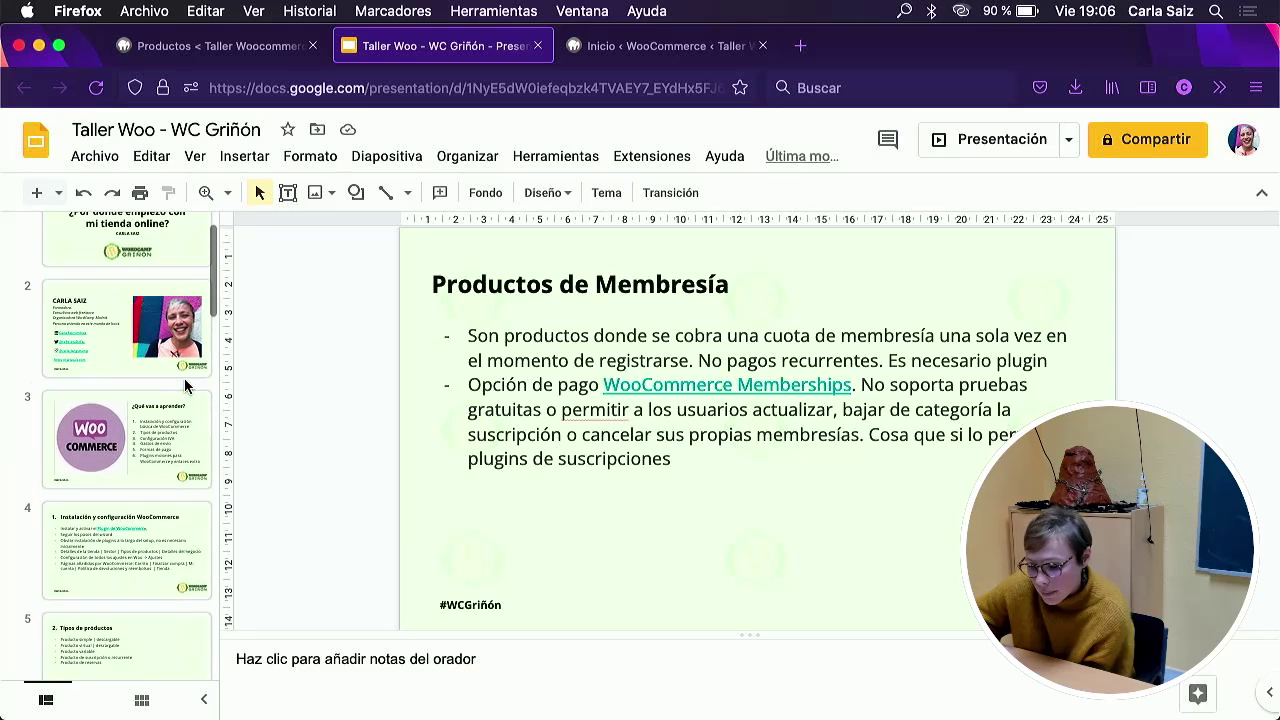
{"action": "left_click", "coordinate": [149, 486]}
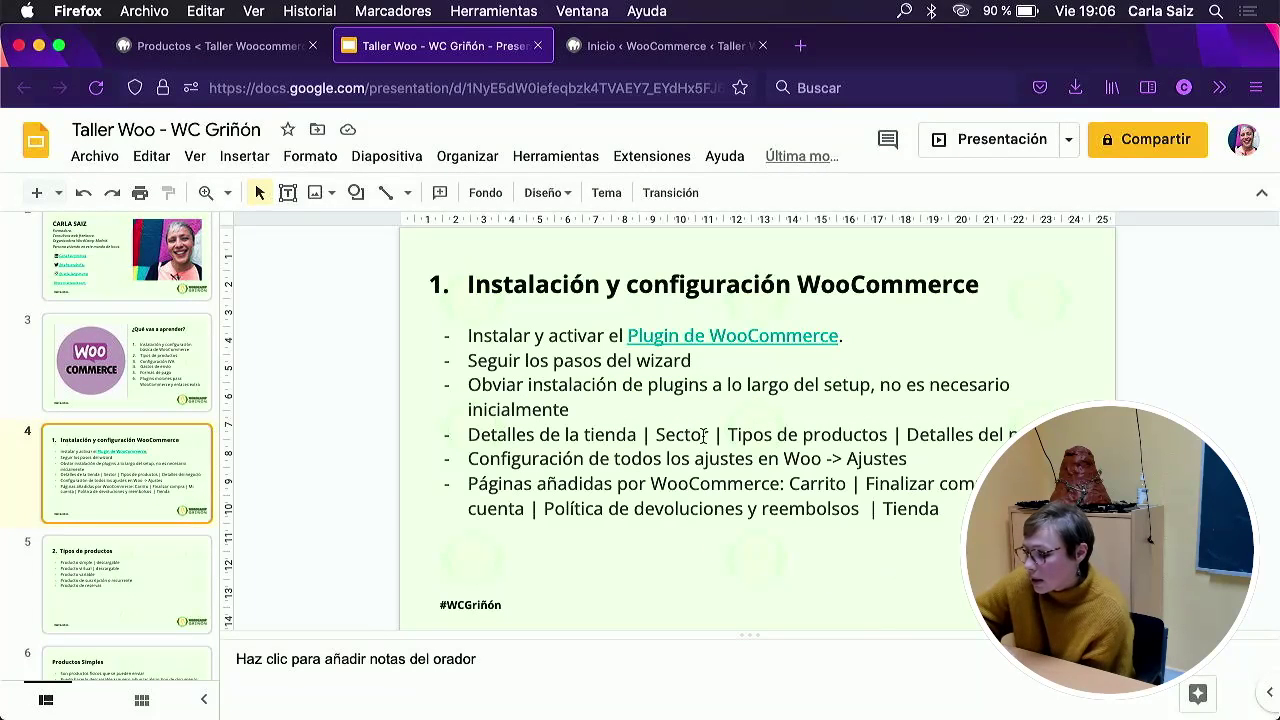
{"action": "triple_click", "coordinate": [580, 458]}
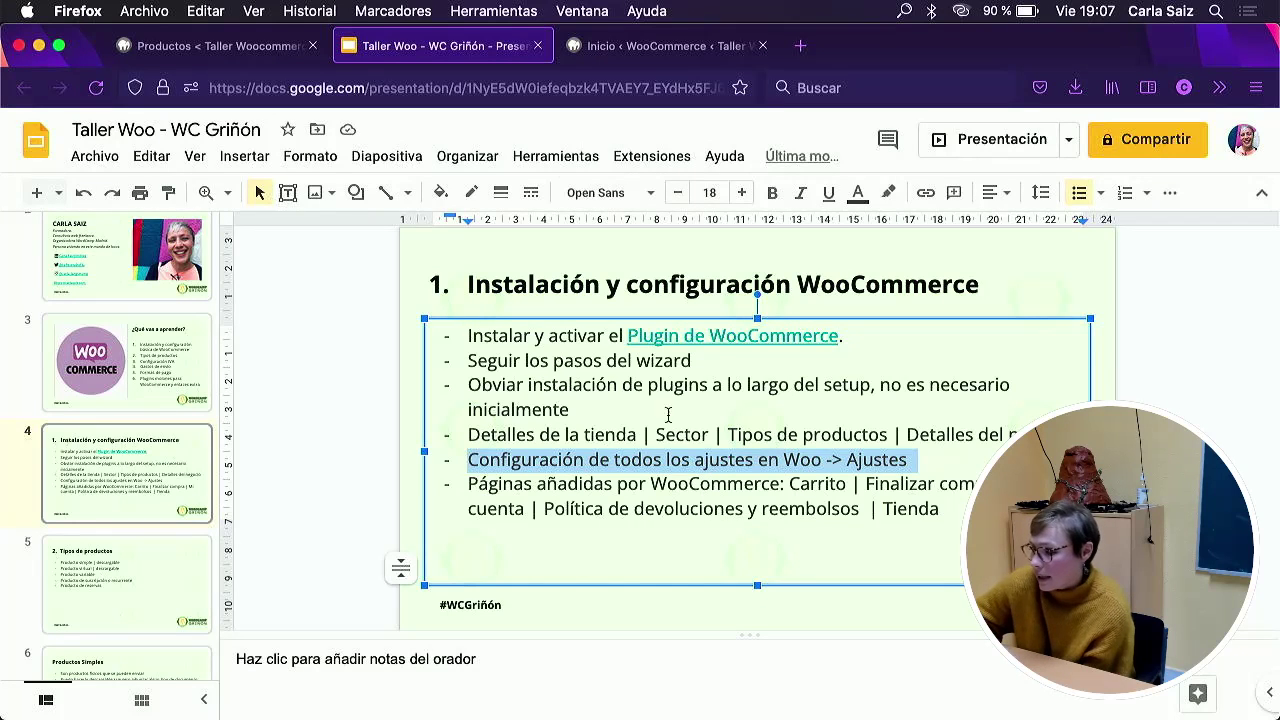
Return to the WooCommerce home page and review the setup tasks, from adding products and configuring payments to customizing the store.
{"action": "left_click", "coordinate": [668, 50]}
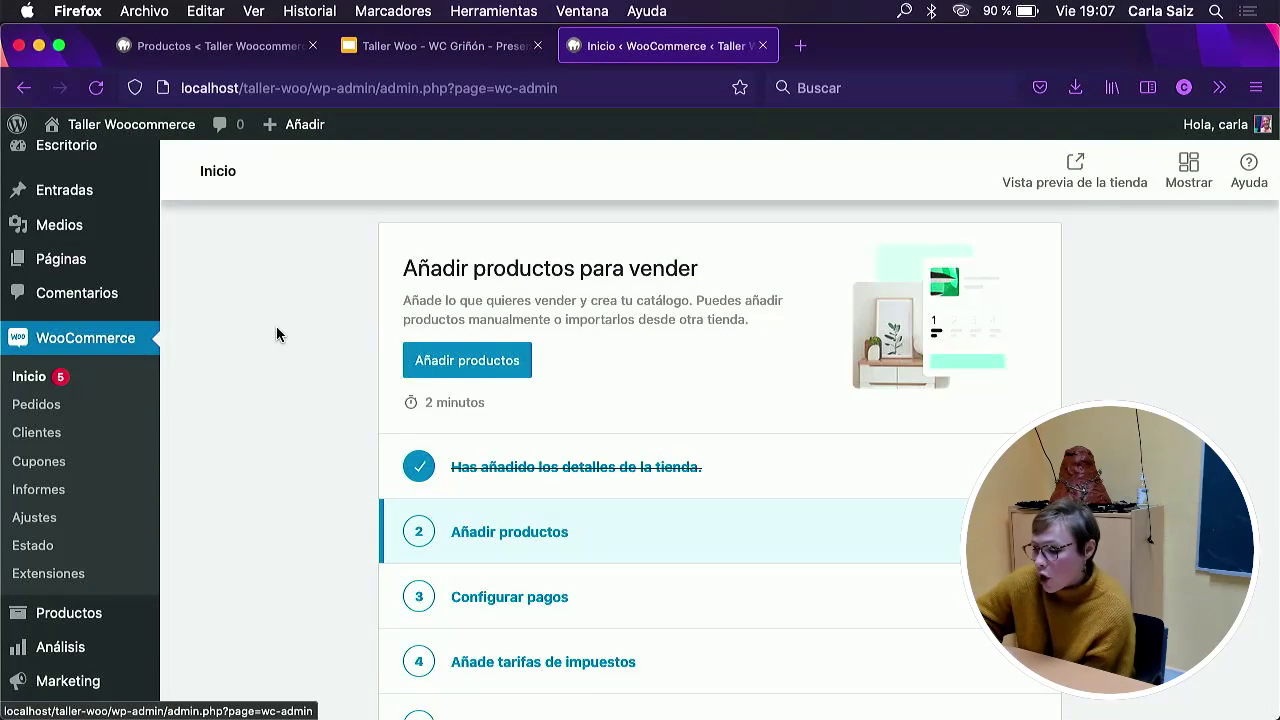
{"action": "scroll", "coordinate": [276, 334], "scroll_direction": "down", "scroll_amount": 3}
{"action": "scroll", "coordinate": [543, 423], "scroll_direction": "down", "scroll_amount": 1}
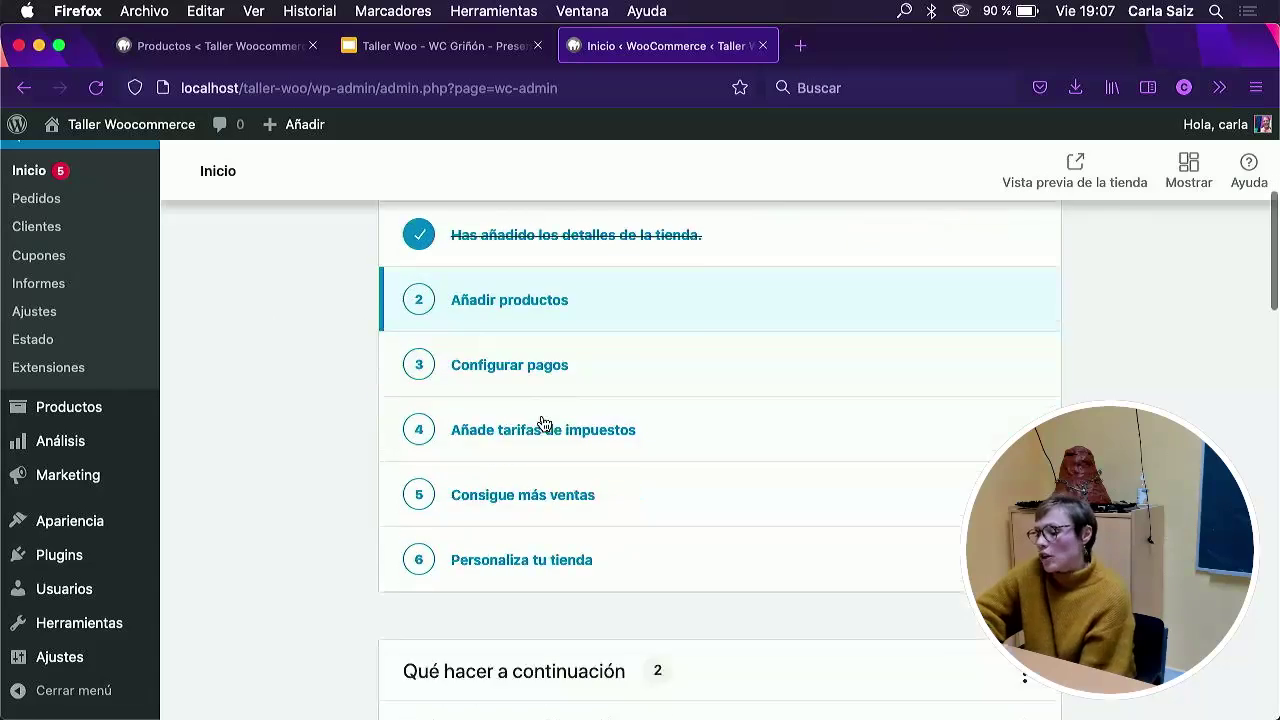
{"action": "scroll", "coordinate": [543, 420], "scroll_direction": "up", "scroll_amount": 5}
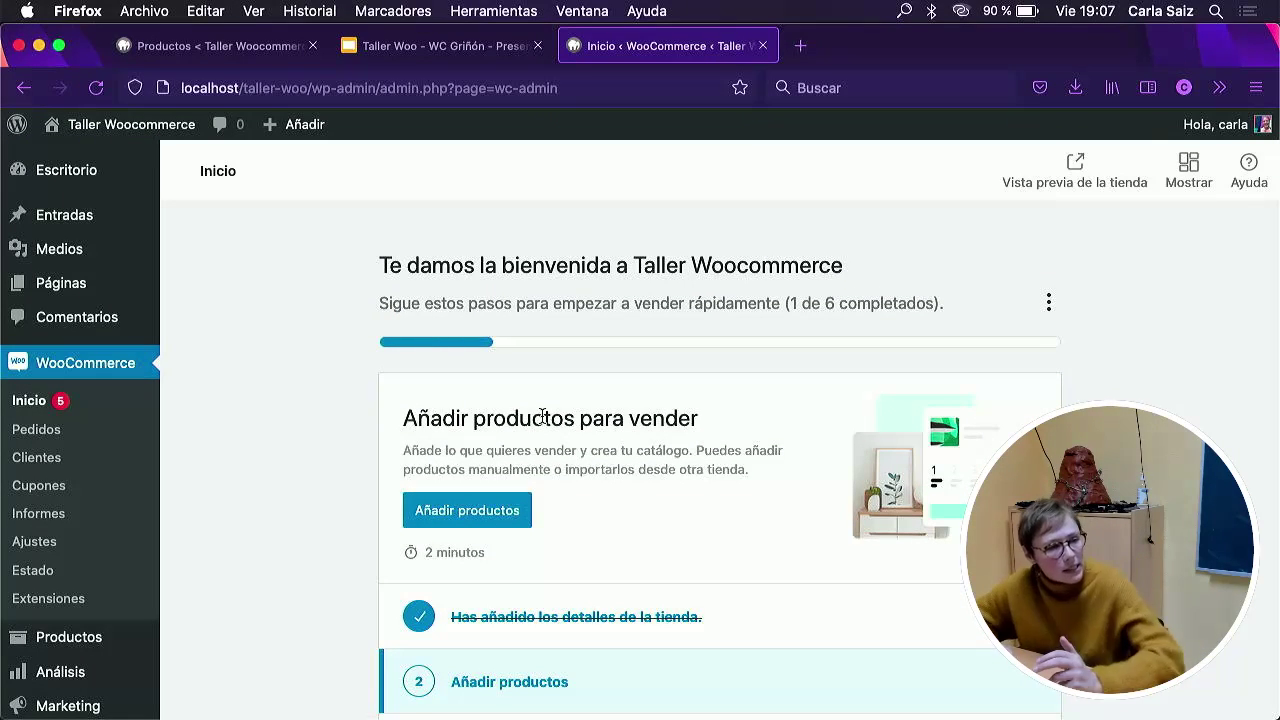
{"action": "scroll", "coordinate": [543, 420], "scroll_direction": "down", "scroll_amount": 10}
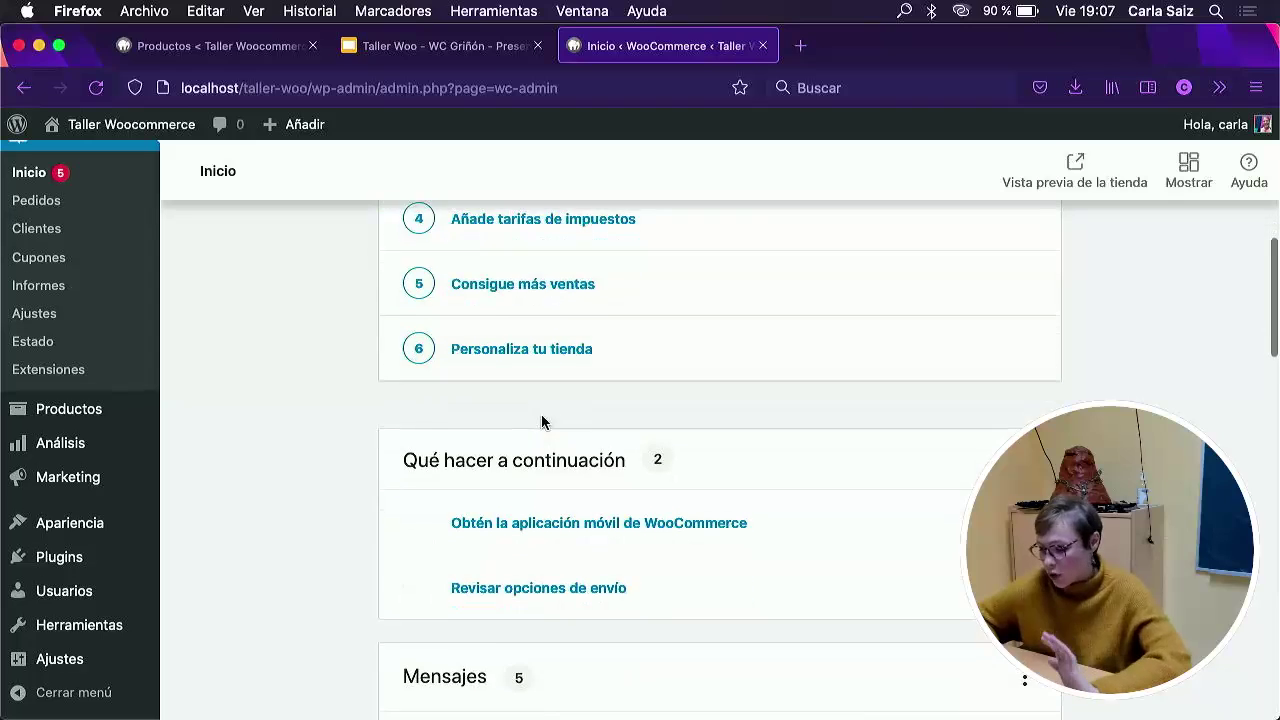
{"action": "scroll", "coordinate": [249, 337], "scroll_direction": "up", "scroll_amount": 7}
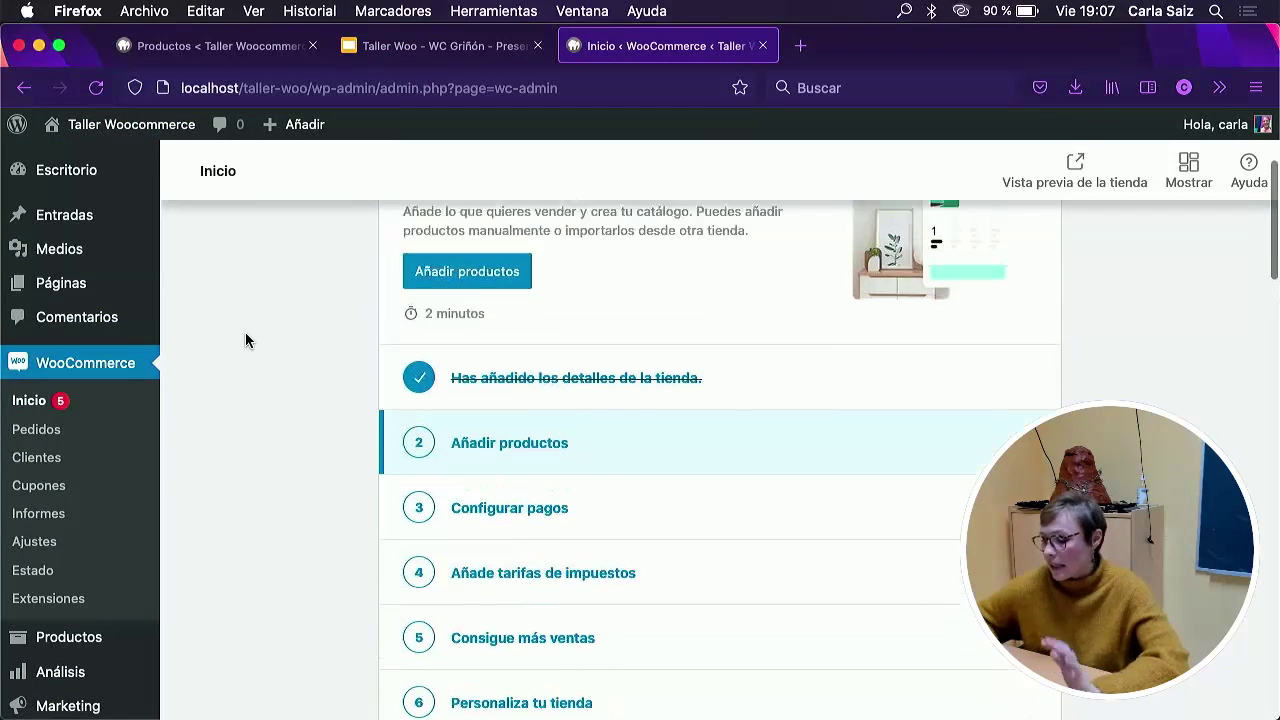
{"action": "scroll", "coordinate": [540, 420], "scroll_direction": "down", "scroll_amount": 1}
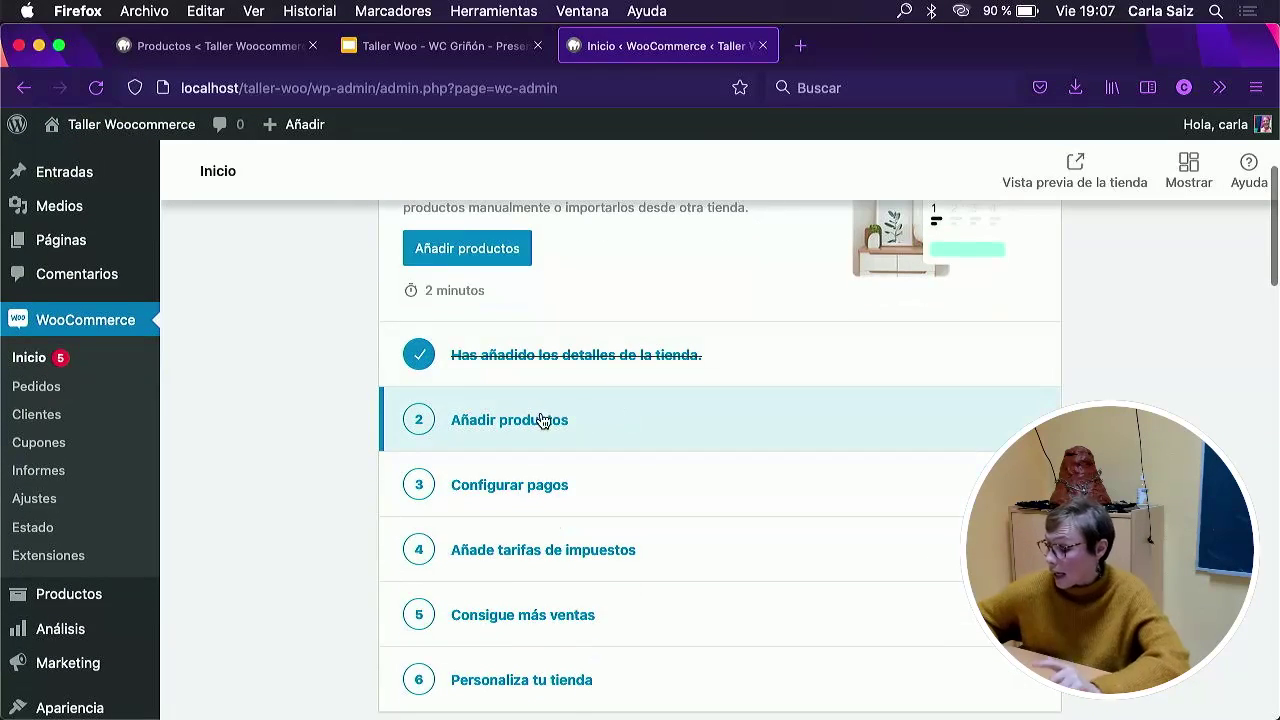
{"action": "scroll", "coordinate": [543, 420], "scroll_direction": "down", "scroll_amount": 2}
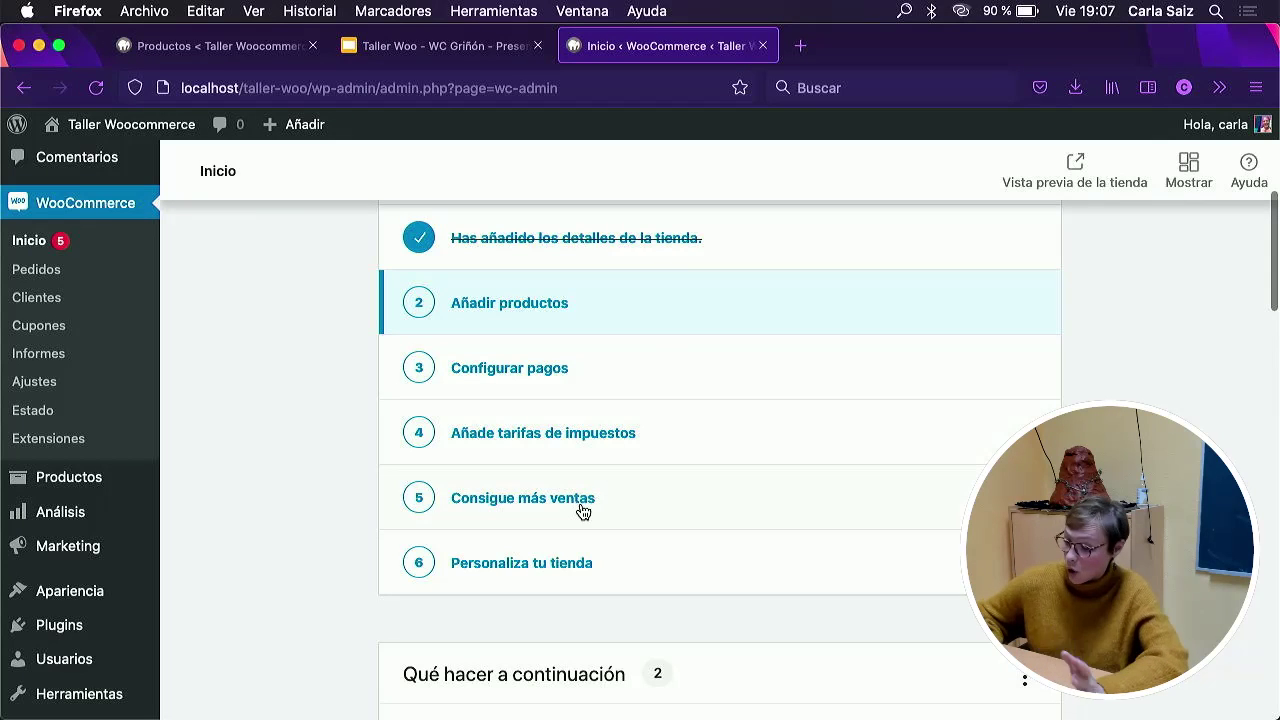
Examine the "Qué hacer a continuación" suggestions and the Mensajes section below the setup tasks.
{"action": "scroll", "coordinate": [578, 505], "scroll_direction": "down", "scroll_amount": 2}
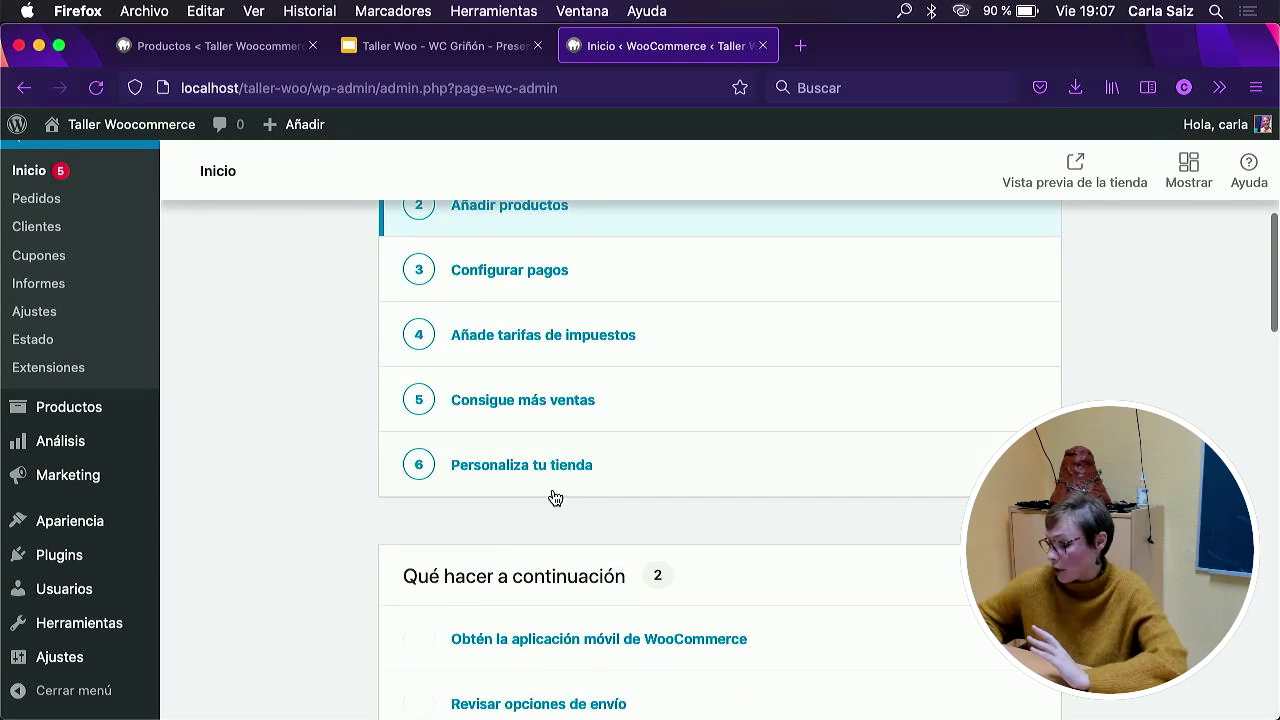
{"action": "scroll", "coordinate": [553, 497], "scroll_direction": "down", "scroll_amount": 4}
{"action": "scroll", "coordinate": [580, 487], "scroll_direction": "down", "scroll_amount": 3}
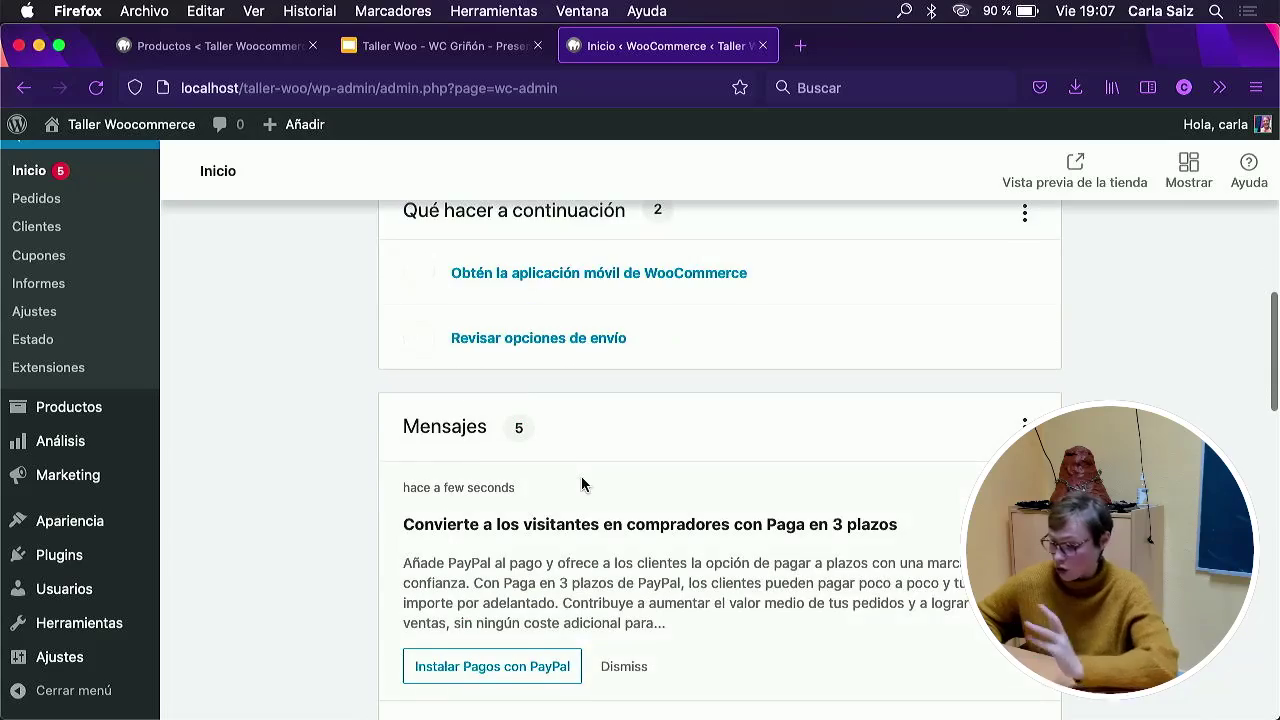
{"action": "scroll", "coordinate": [582, 485], "scroll_direction": "down", "scroll_amount": 15}
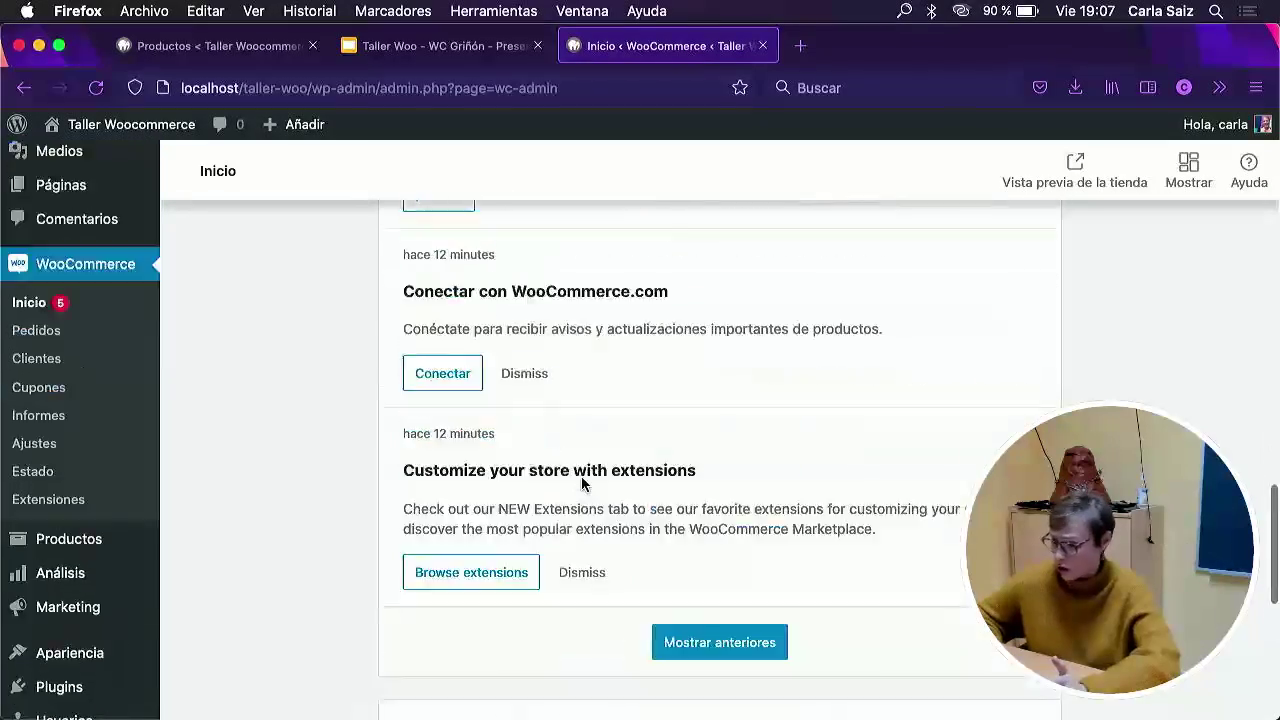
{"action": "scroll", "coordinate": [583, 483], "scroll_direction": "up", "scroll_amount": 20}
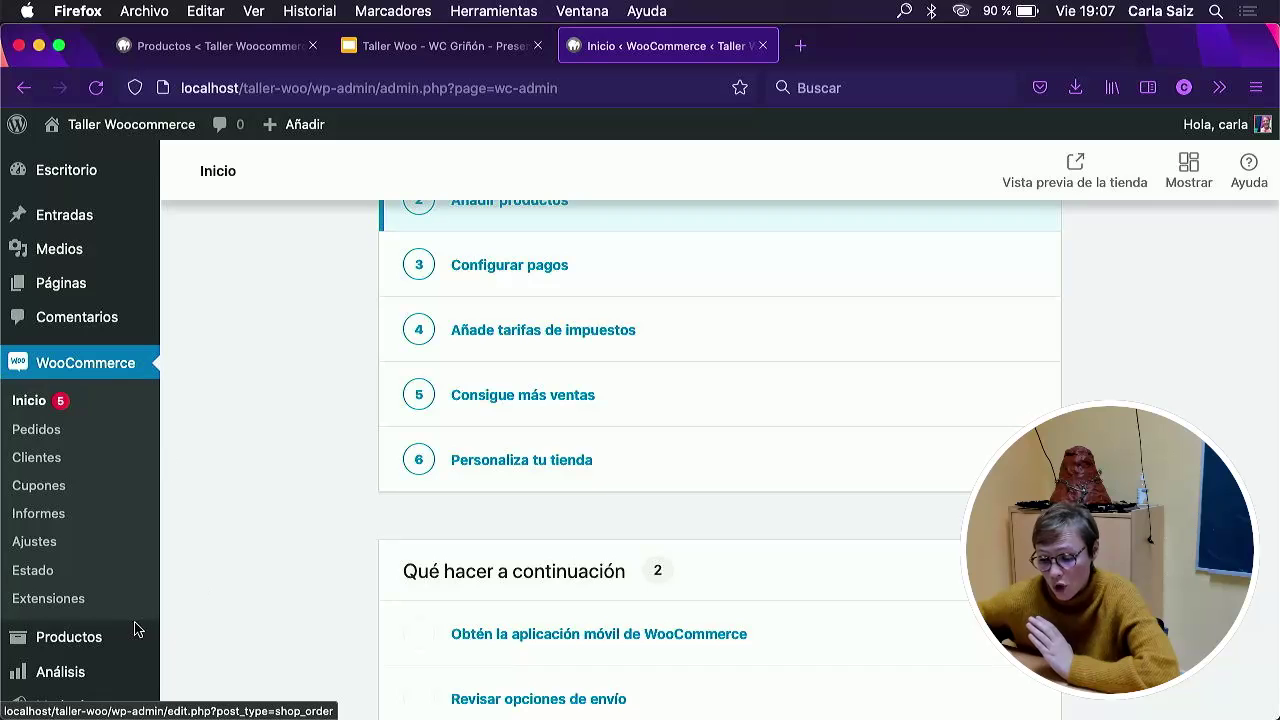
Open the WooCommerce settings at the General section and point out the page's web address.
{"action": "left_click", "coordinate": [41, 550]}
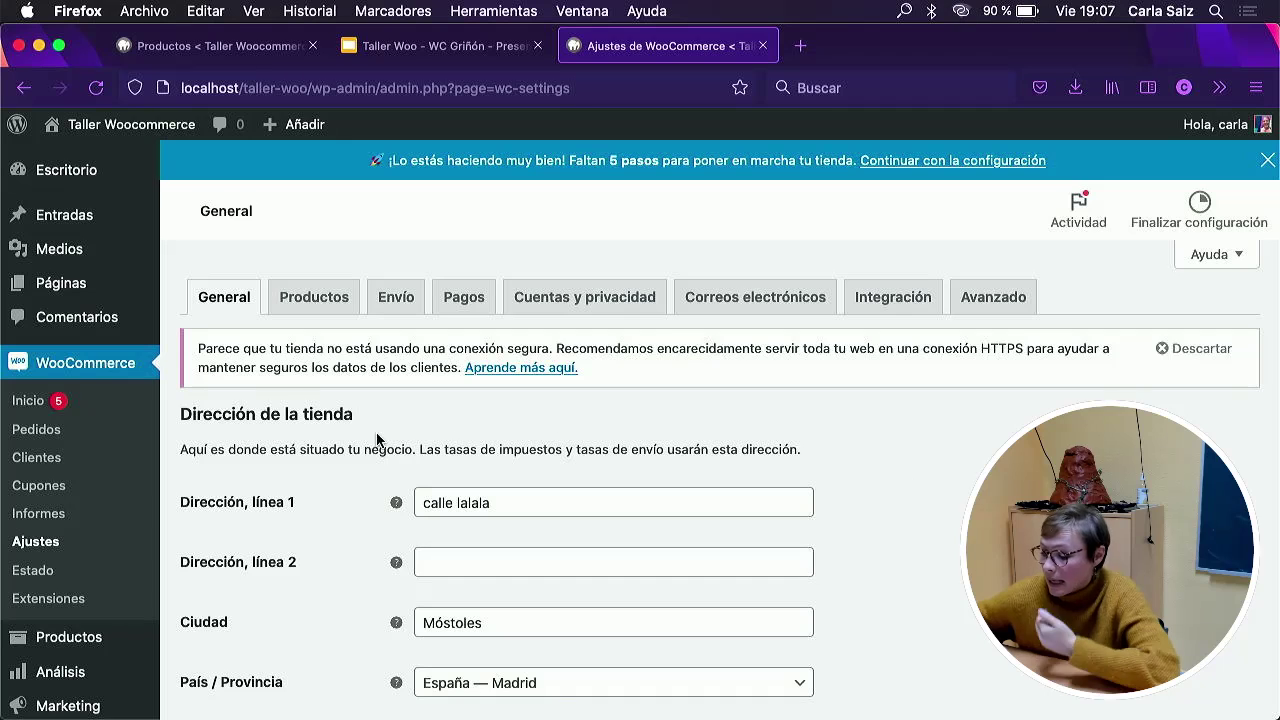
{"action": "left_click", "coordinate": [186, 90]}
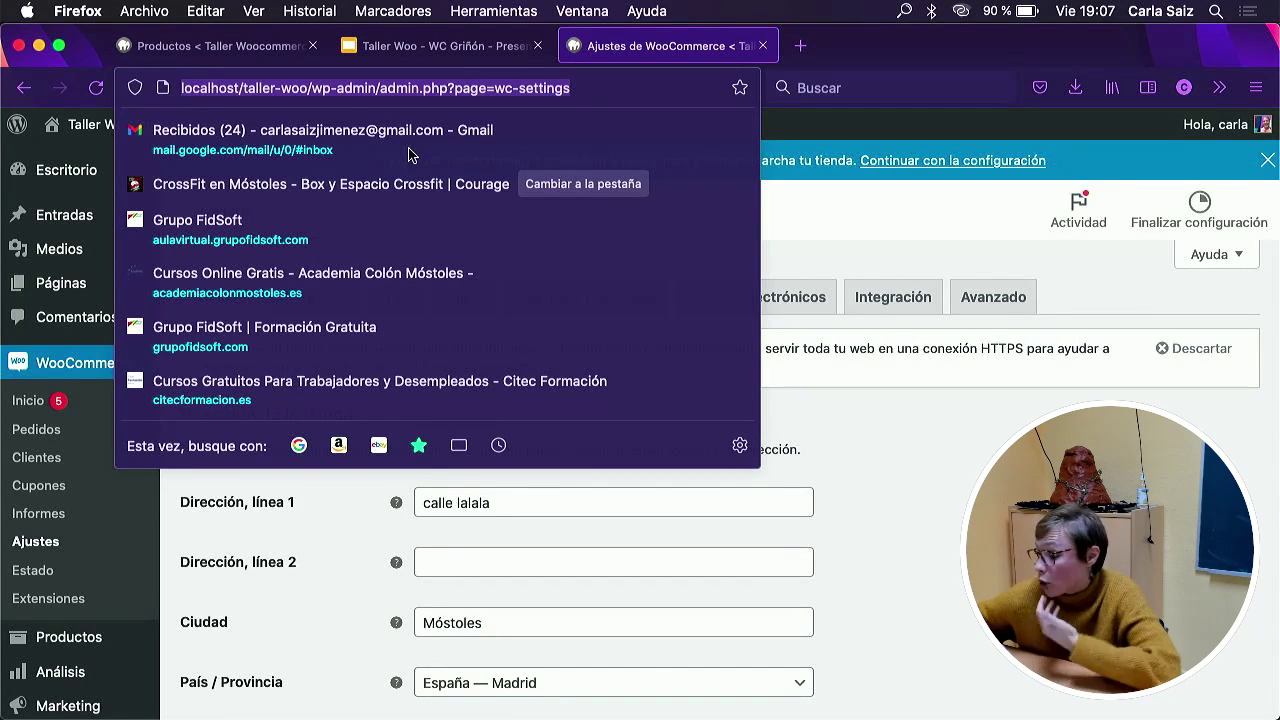
{"action": "left_click", "coordinate": [882, 485]}
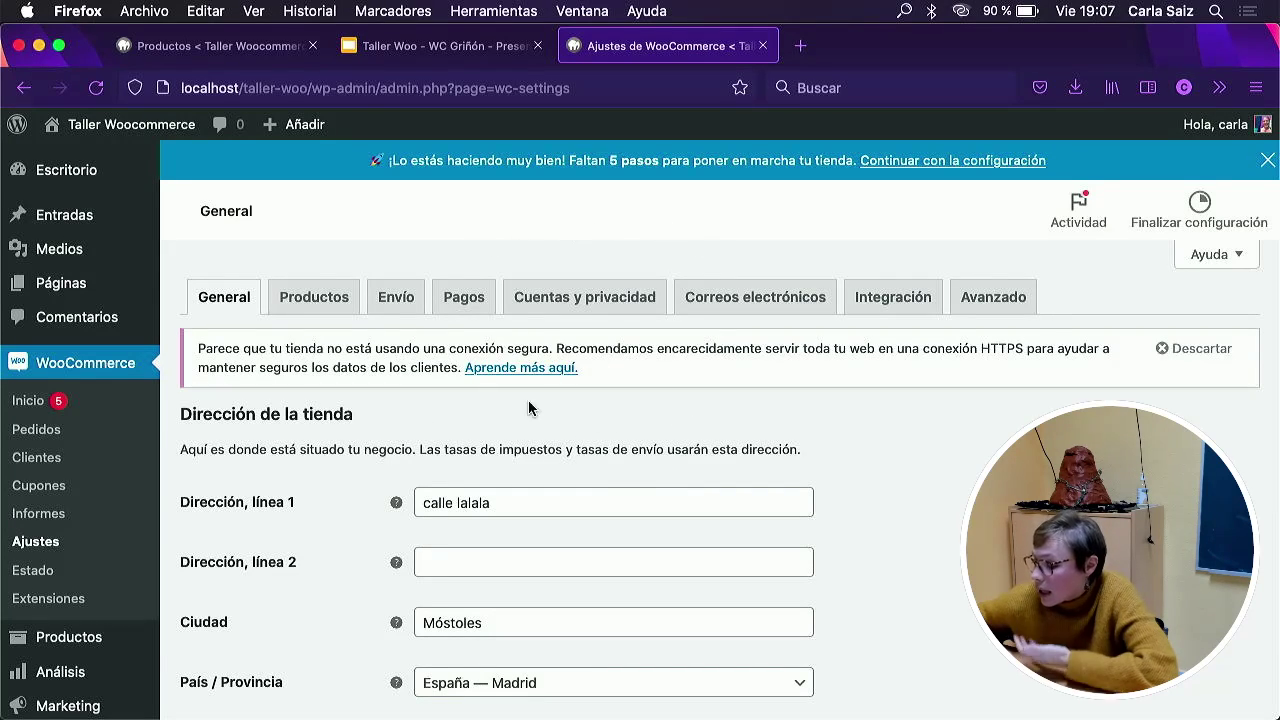
{"action": "left_click", "coordinate": [185, 91]}
{"action": "left_click", "coordinate": [934, 520]}
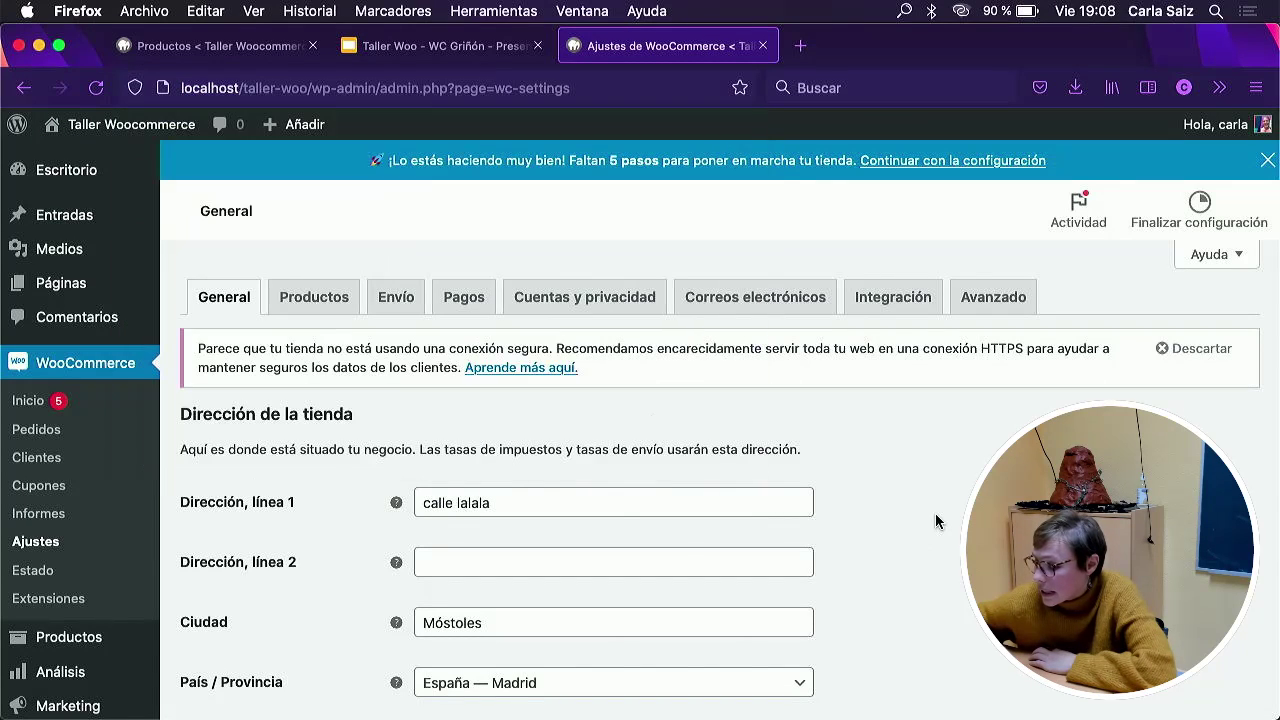
Examine the General settings page, from its secure-connection notice through the Dirección de la tienda fields.
{"action": "scroll", "coordinate": [296, 494], "scroll_direction": "down", "scroll_amount": 2}
{"action": "scroll", "coordinate": [374, 423], "scroll_direction": "up", "scroll_amount": 2}
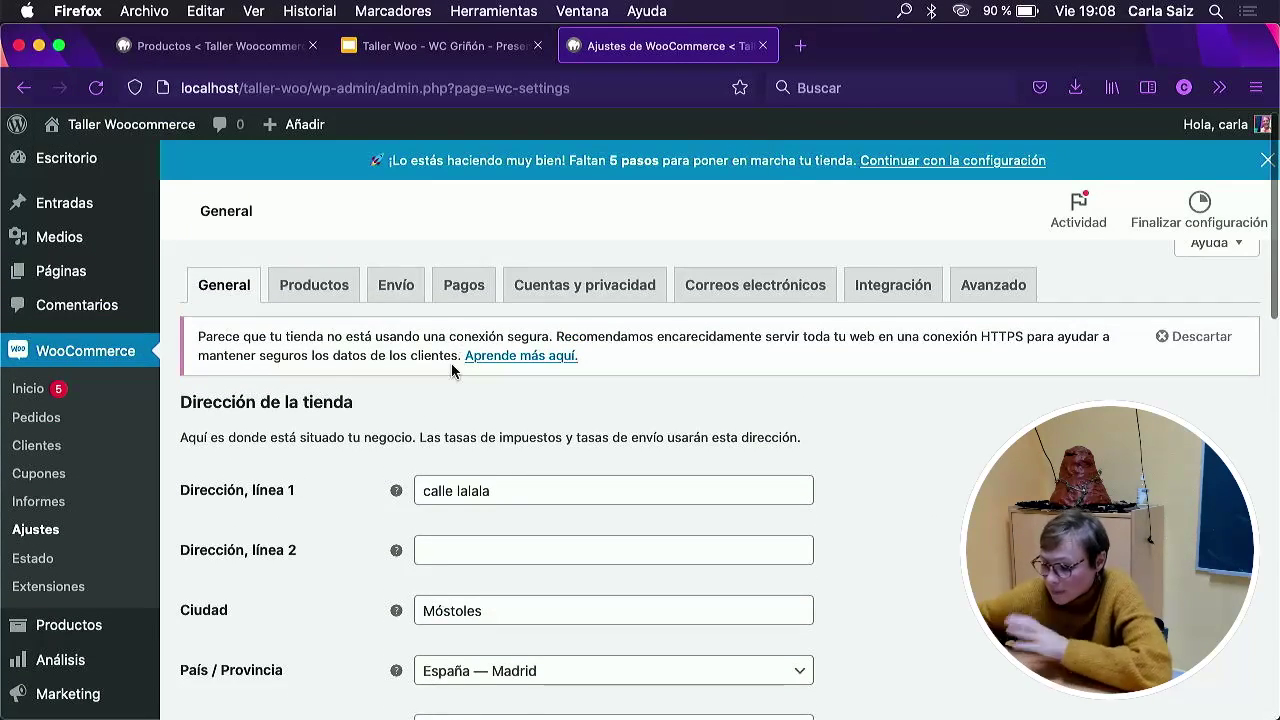
{"action": "scroll", "coordinate": [423, 426], "scroll_direction": "down", "scroll_amount": 1}
{"action": "scroll", "coordinate": [340, 505], "scroll_direction": "up", "scroll_amount": 1}
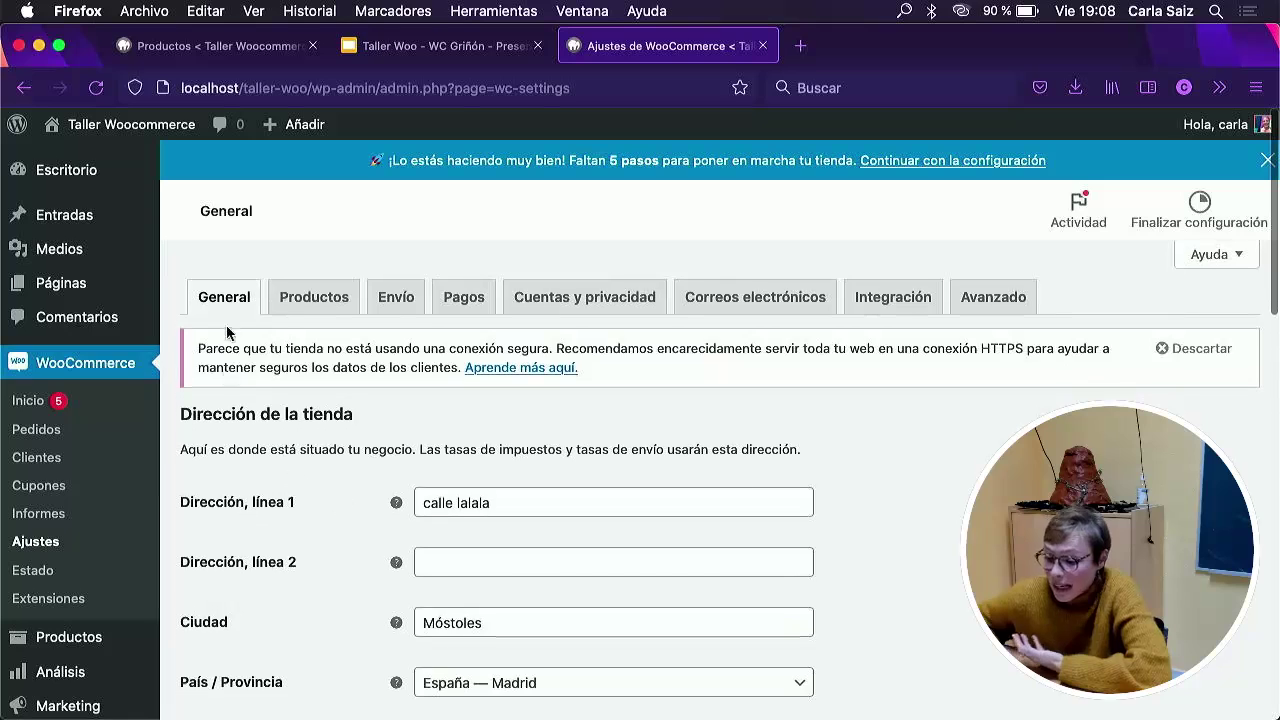
{"action": "scroll", "coordinate": [300, 567], "scroll_direction": "down", "scroll_amount": 4}
{"action": "scroll", "coordinate": [300, 540], "scroll_direction": "up", "scroll_amount": 1}
{"action": "left_click", "coordinate": [534, 329]}
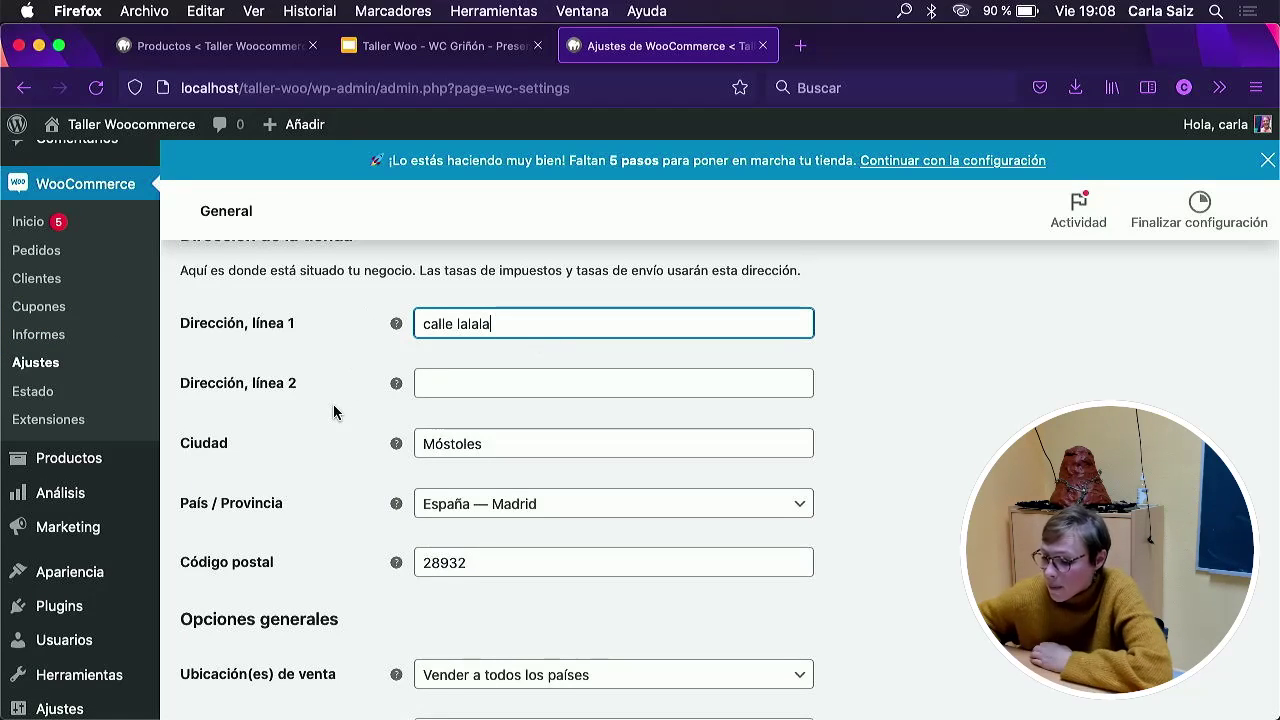
{"action": "scroll", "coordinate": [370, 405], "scroll_direction": "down", "scroll_amount": 1}
{"action": "scroll", "coordinate": [499, 401], "scroll_direction": "down", "scroll_amount": 3}
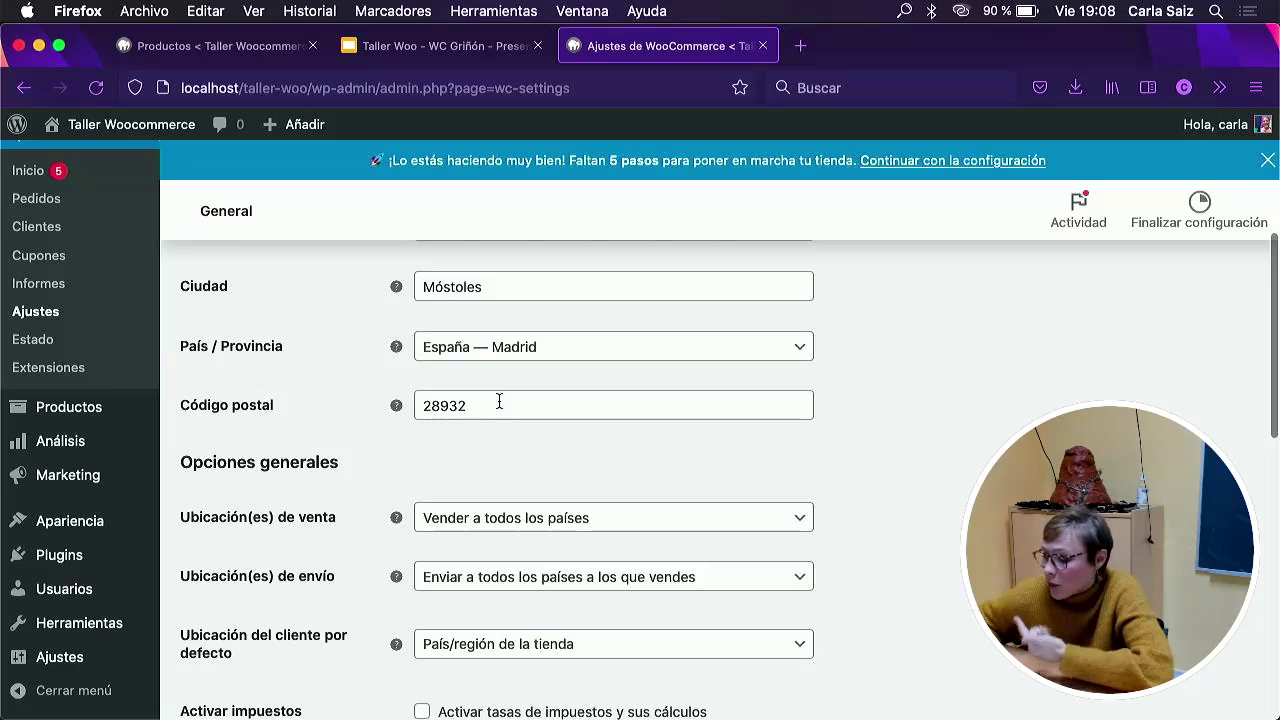
Look over Opciones generales and inspect the available choices for Ubicación(es) de venta, leaving it at Vender a todos los países.
{"action": "scroll", "coordinate": [461, 432], "scroll_direction": "down", "scroll_amount": 2}
{"action": "scroll", "coordinate": [461, 437], "scroll_direction": "down", "scroll_amount": 2}
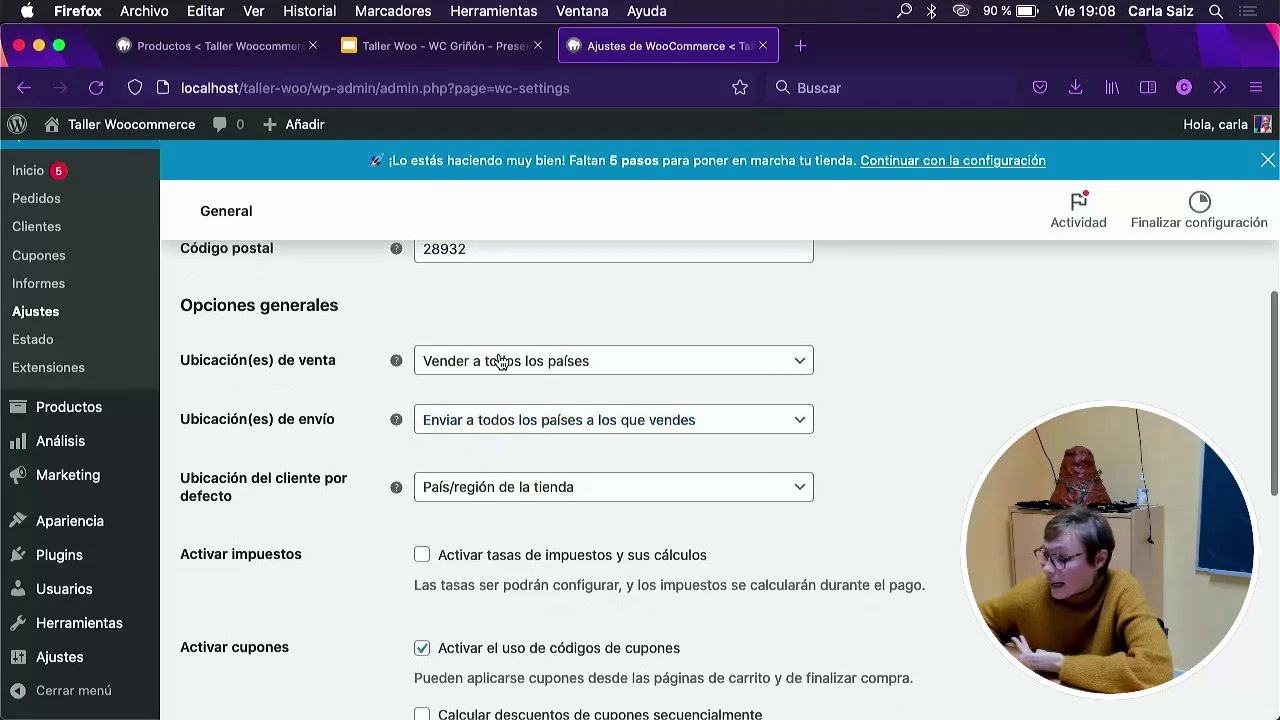
{"action": "scroll", "coordinate": [351, 464], "scroll_direction": "down", "scroll_amount": 1}
{"action": "scroll", "coordinate": [351, 462], "scroll_direction": "up", "scroll_amount": 1}
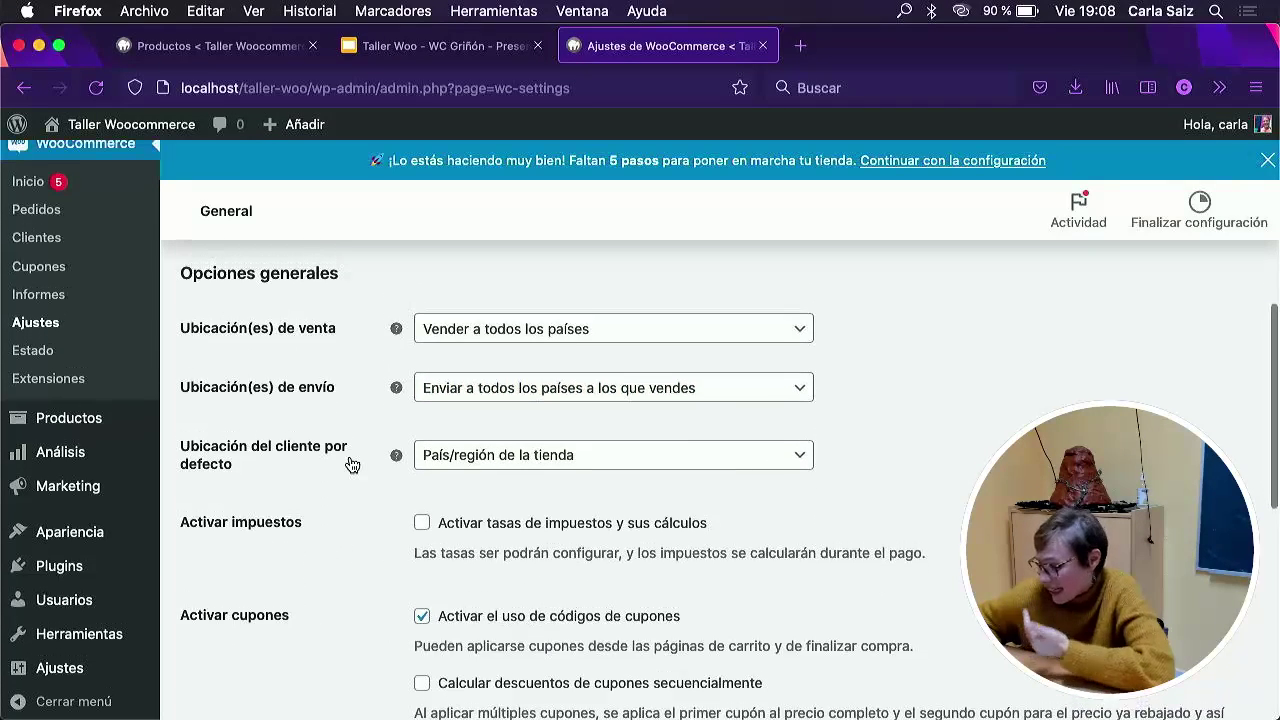
{"action": "left_click", "coordinate": [638, 339]}
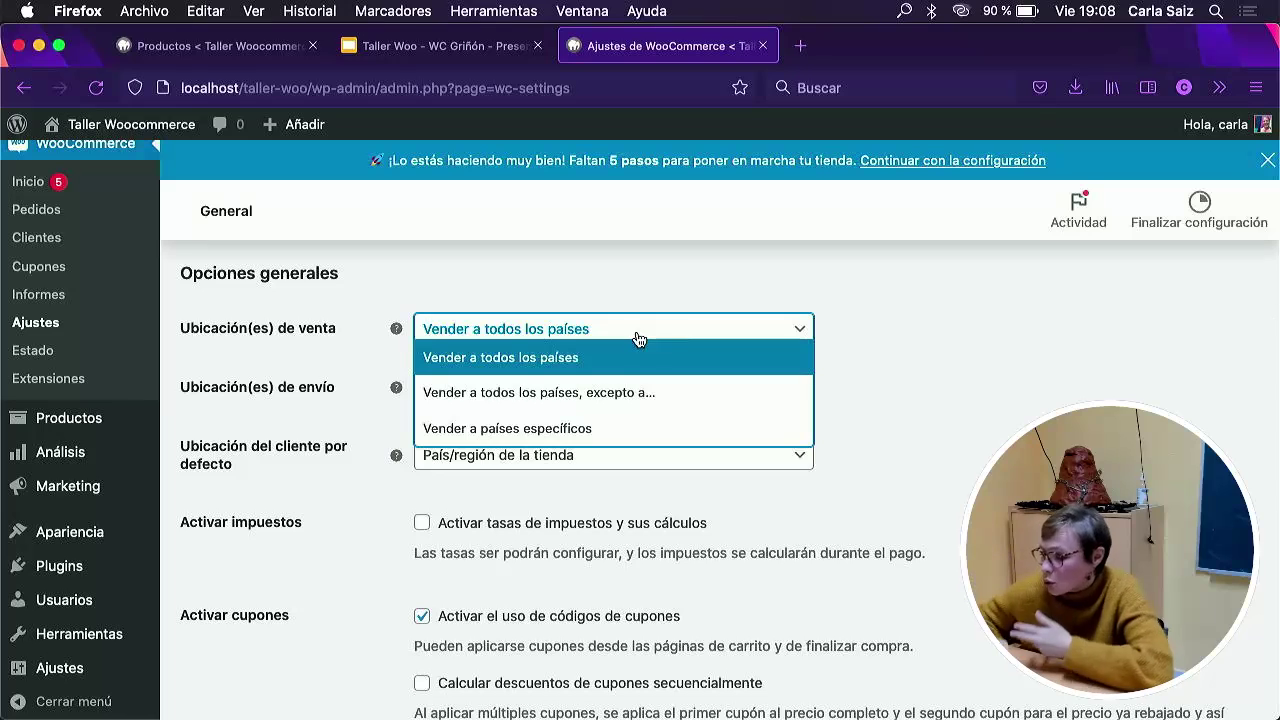
{"action": "left_click", "coordinate": [889, 336]}
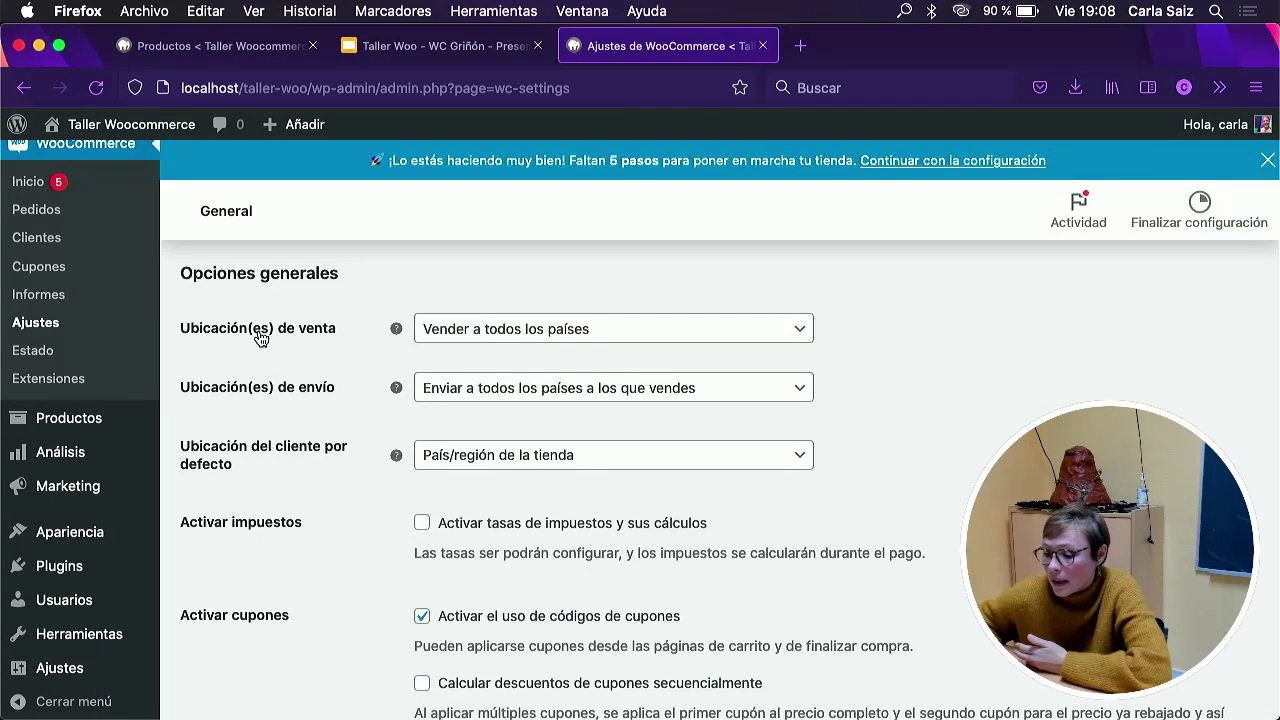
{"action": "left_click", "coordinate": [494, 334]}
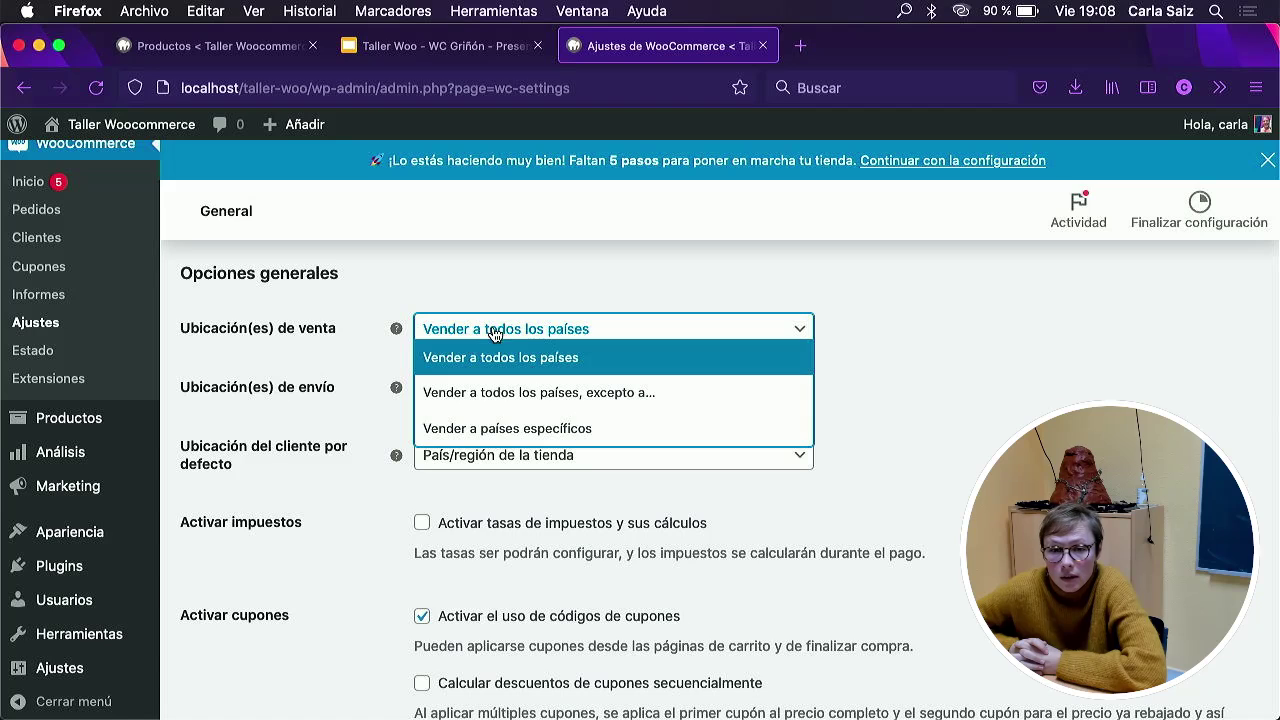
{"action": "left_click", "coordinate": [490, 370]}
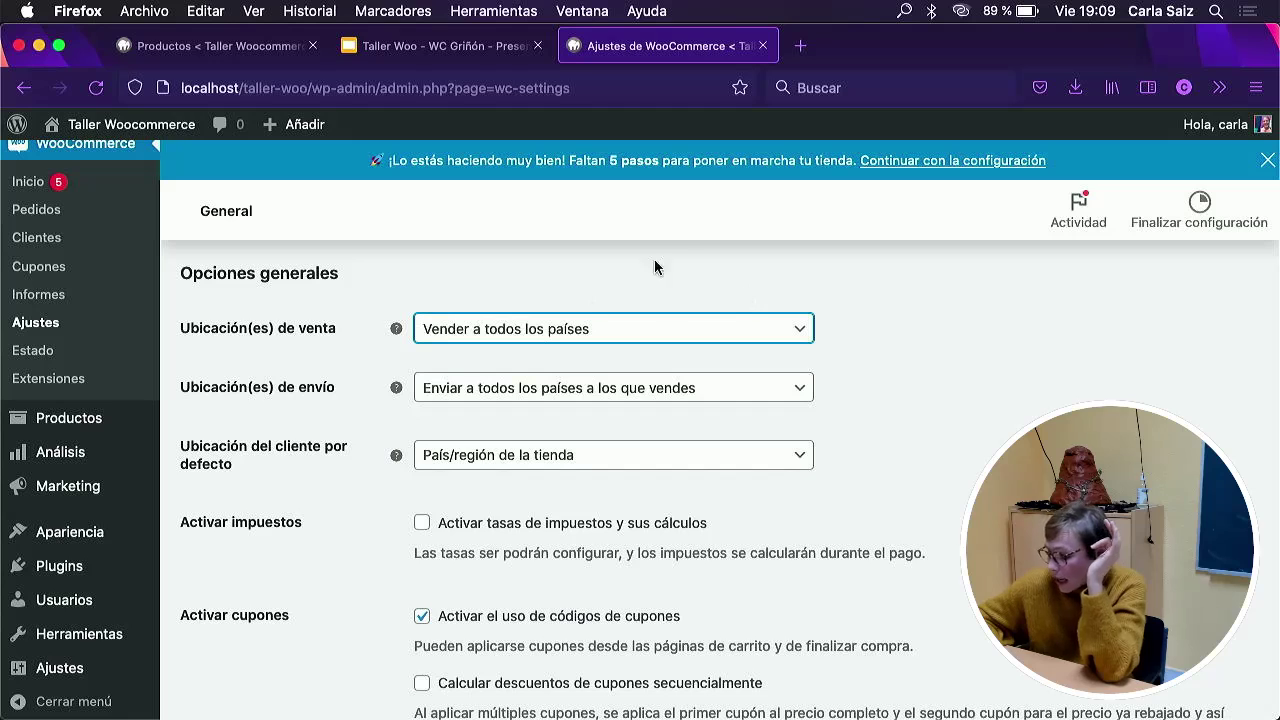
Set Ubicación(es) de venta to Vender a países específicos and add España as the only selling country.
{"action": "left_click", "coordinate": [467, 325]}
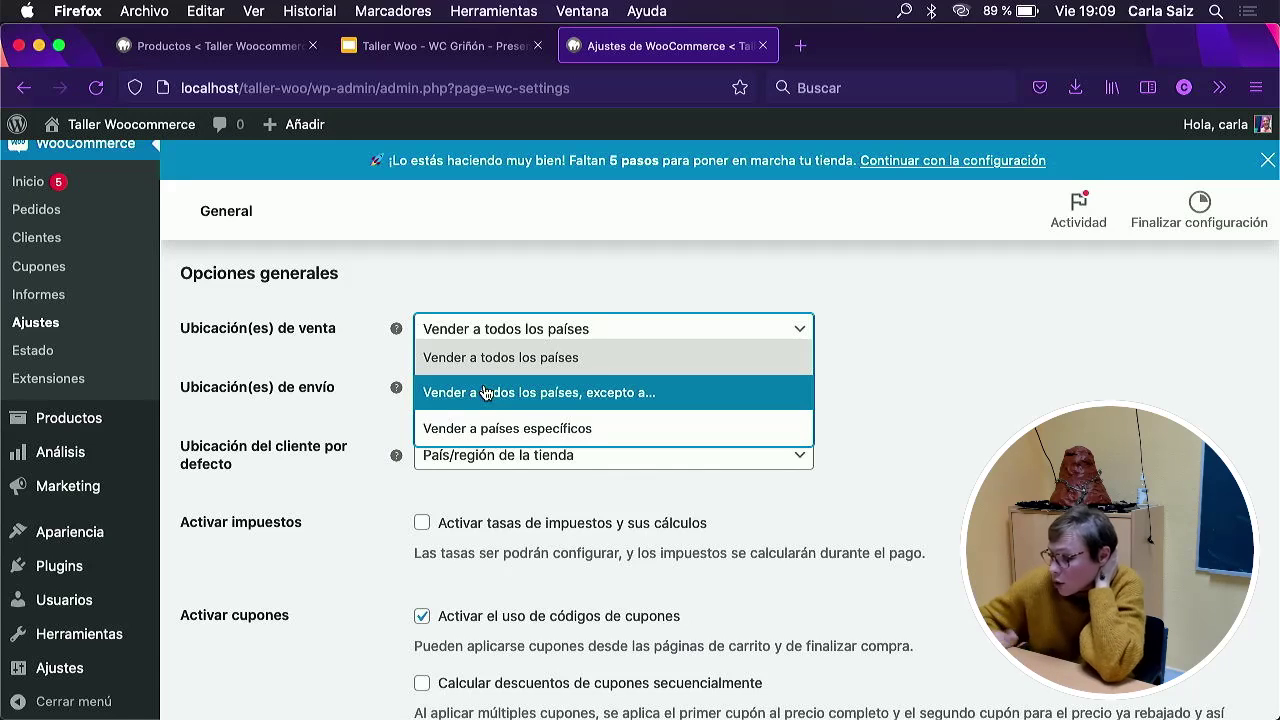
{"action": "left_click", "coordinate": [485, 428]}
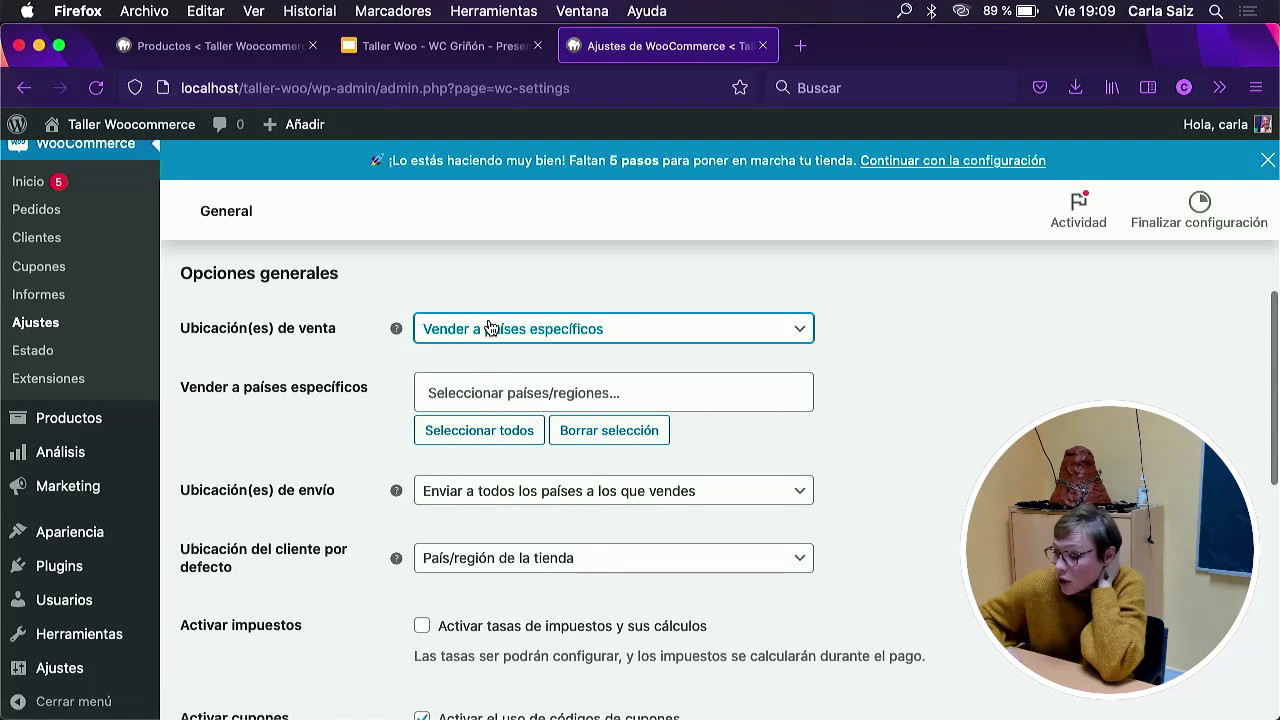
{"action": "left_click", "coordinate": [428, 392]}
{"action": "type", "text": "esp"}
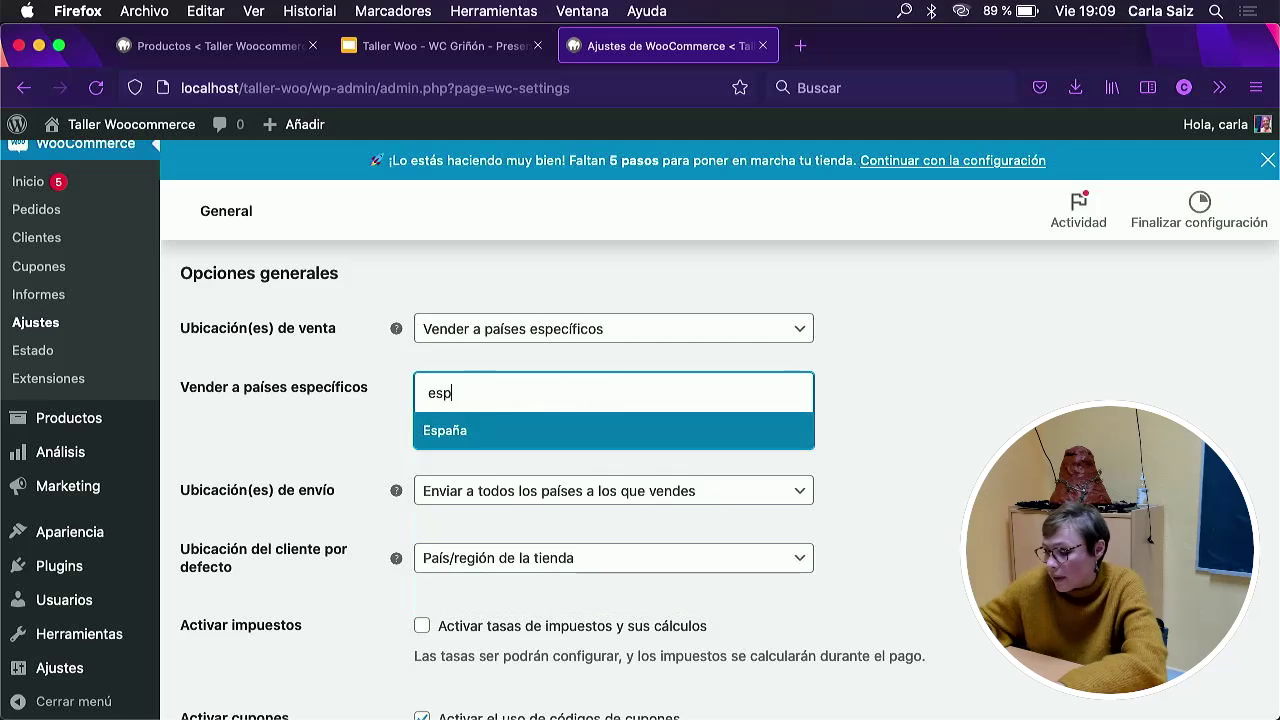
{"action": "left_click", "coordinate": [477, 434]}
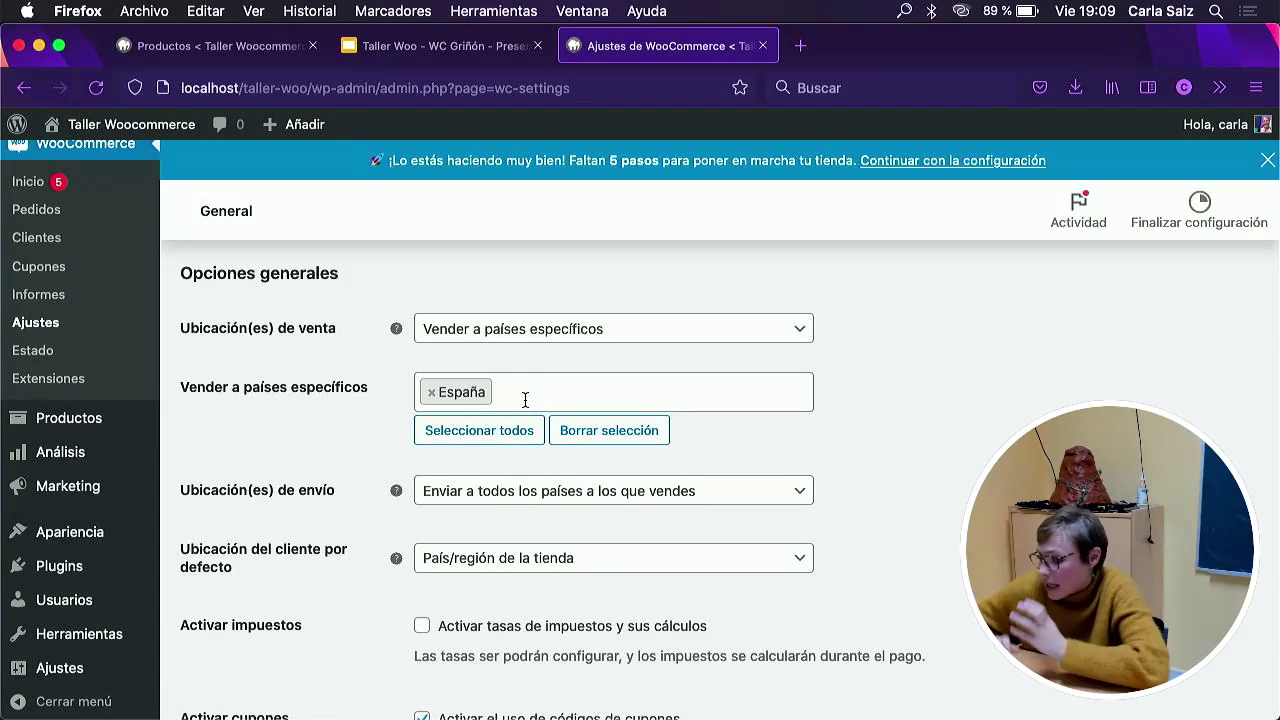
{"action": "left_click", "coordinate": [633, 376]}
{"action": "left_click", "coordinate": [336, 458]}
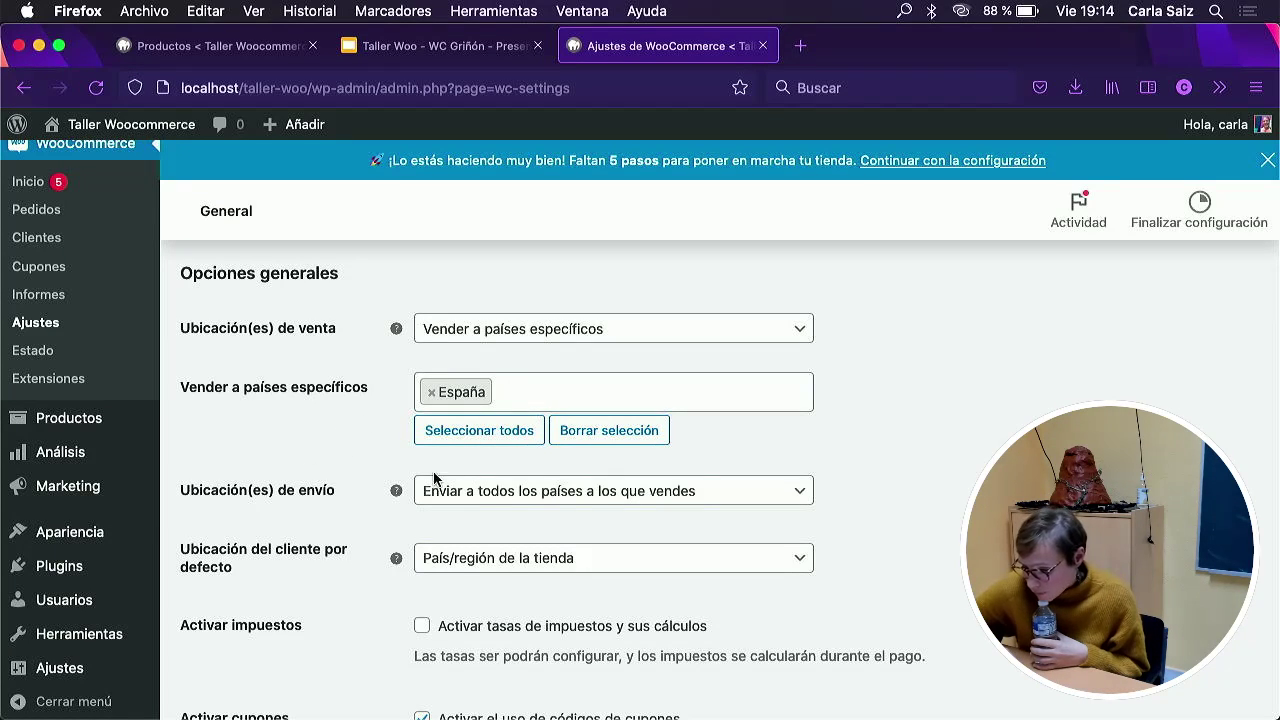
Review the Ubicación(es) de envío choices and select Enviar a todos los países a los que vendes.
{"action": "left_click", "coordinate": [470, 500]}
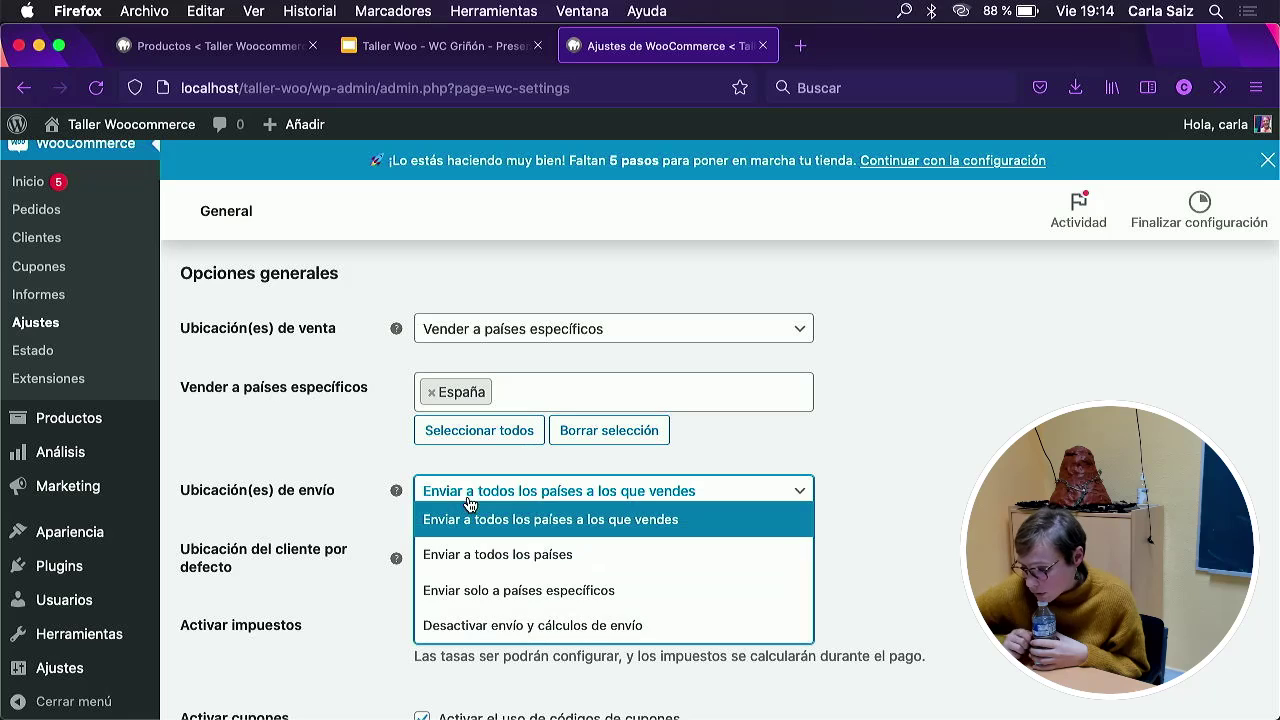
{"action": "mouse_move", "coordinate": [397, 490]}
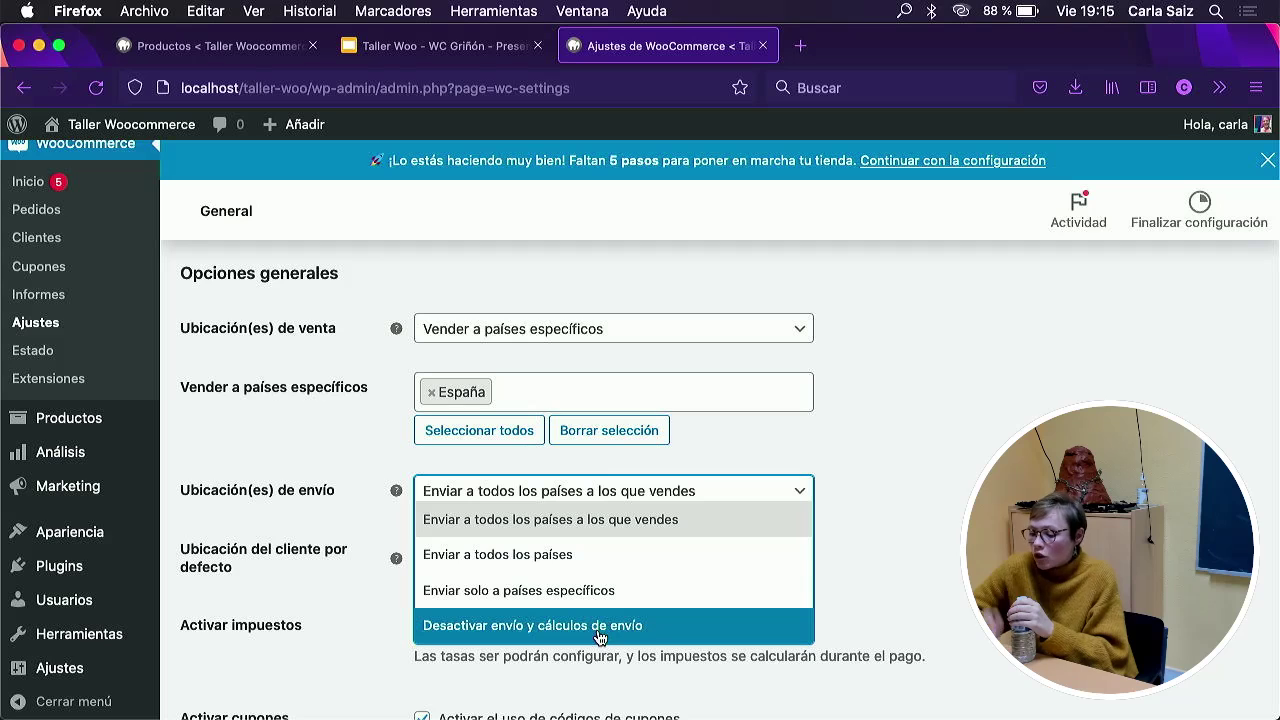
{"action": "left_click", "coordinate": [571, 521]}
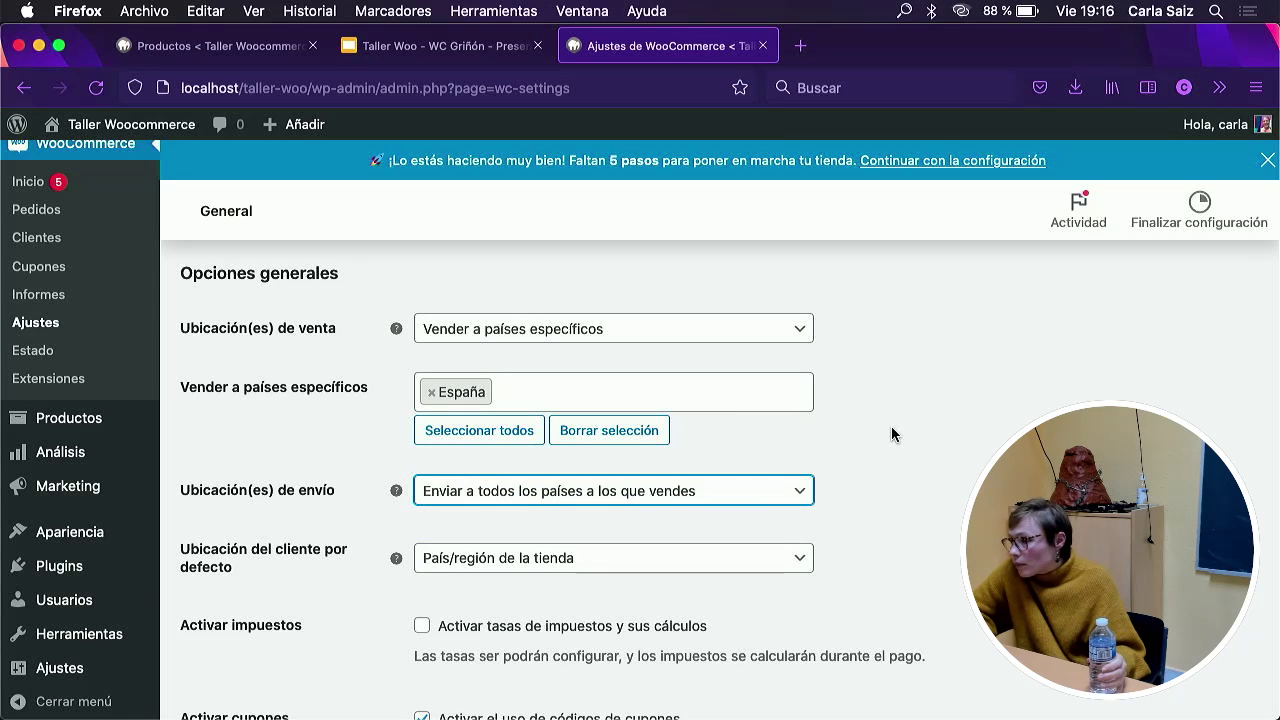
Review the Ubicación del cliente por defecto choices and select País/región de la tienda.
{"action": "scroll", "coordinate": [893, 434], "scroll_direction": "down", "scroll_amount": 1}
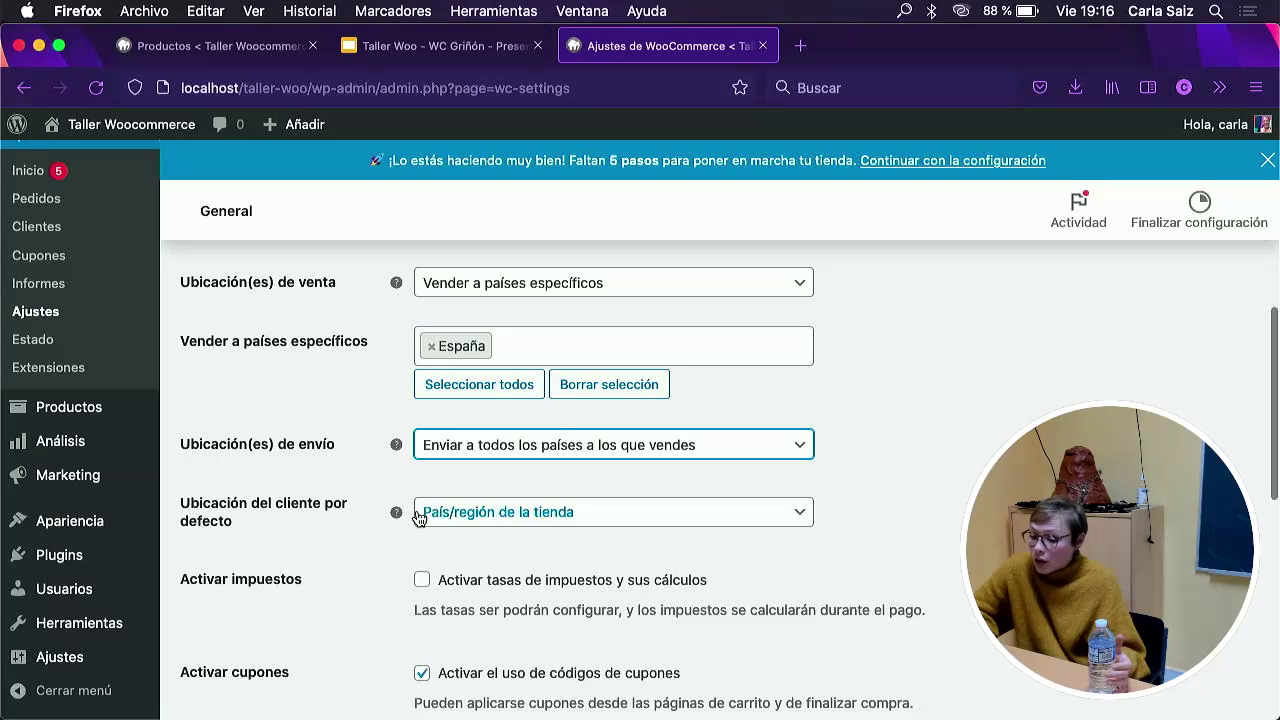
{"action": "left_click", "coordinate": [465, 512]}
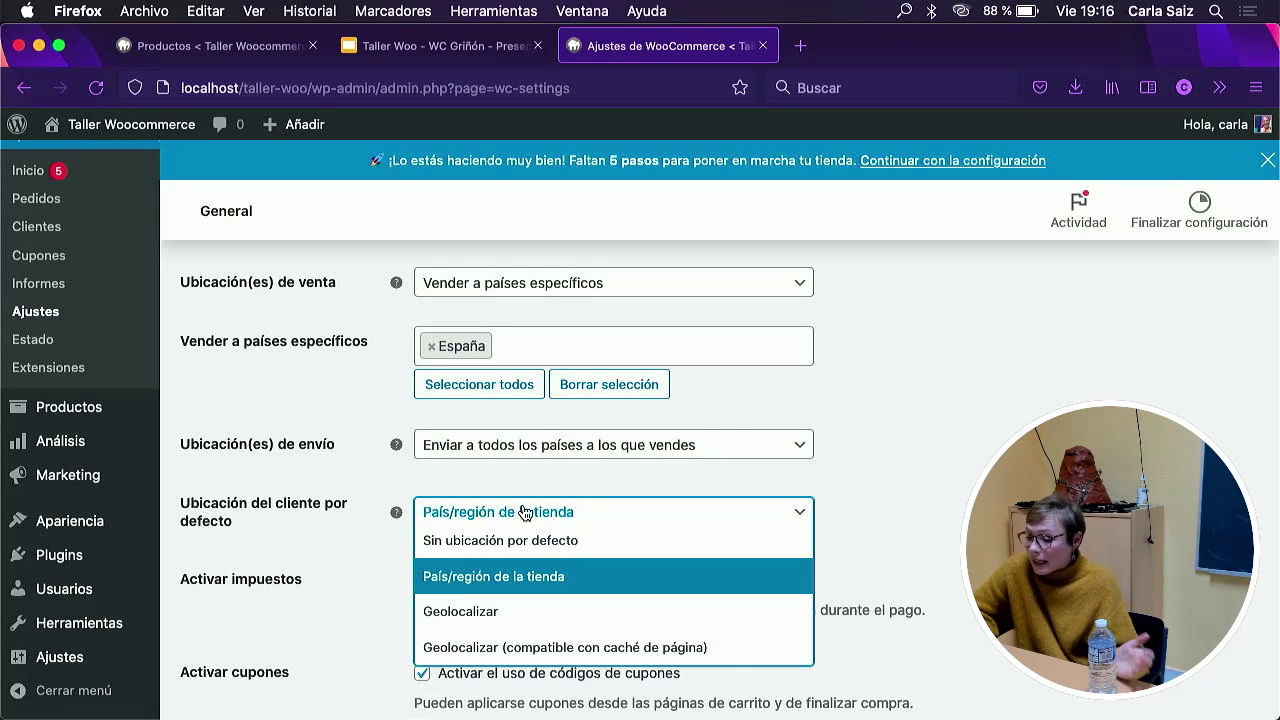
{"action": "scroll", "coordinate": [530, 515], "scroll_direction": "down", "scroll_amount": 1}
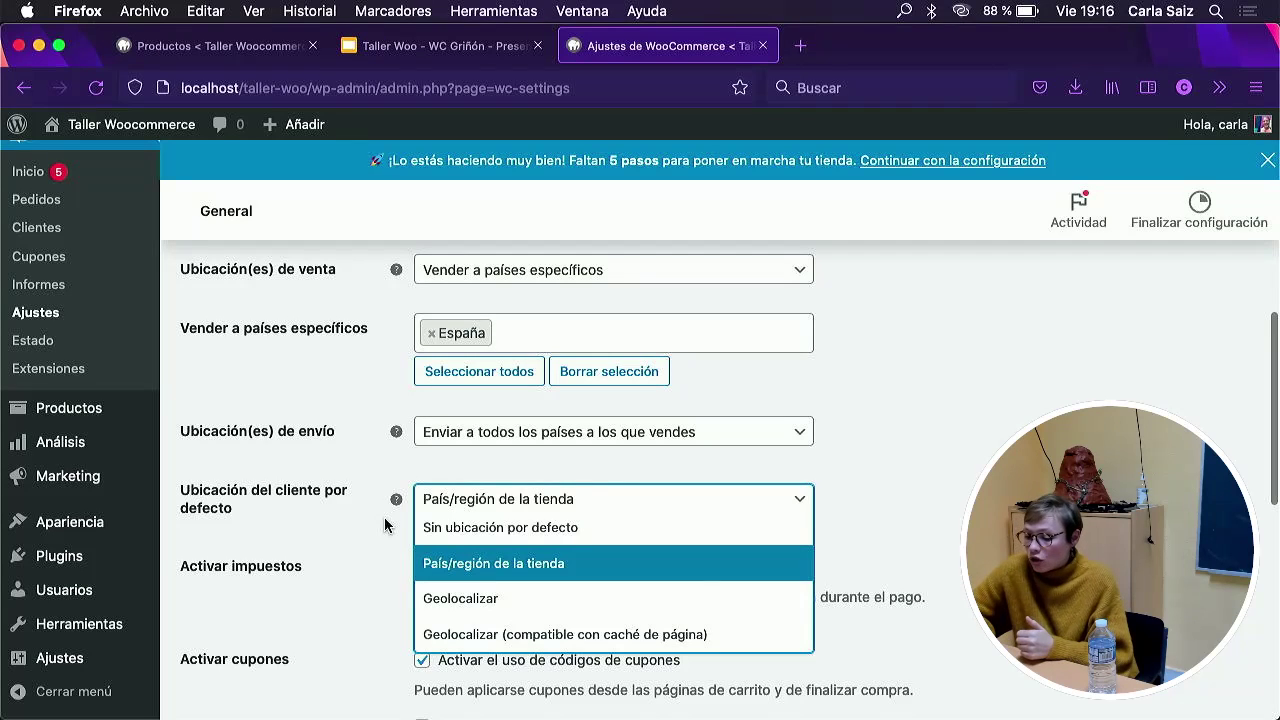
{"action": "left_click", "coordinate": [477, 569]}
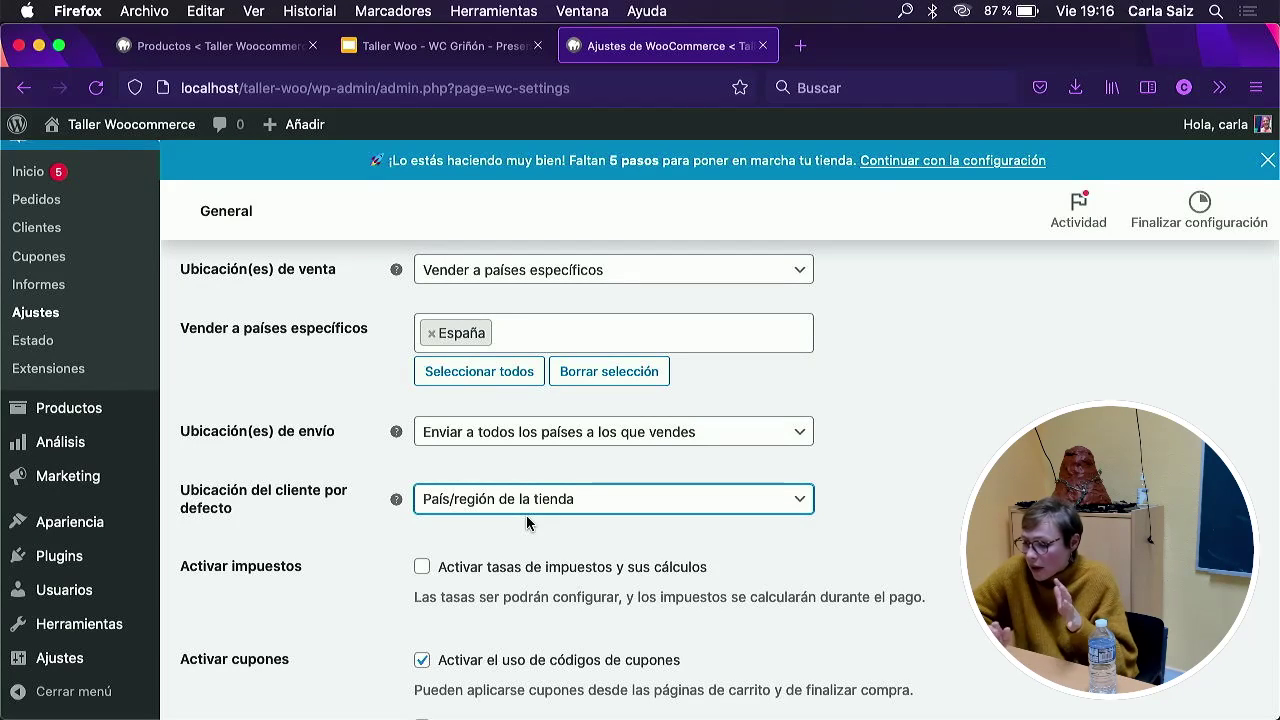
Enable Activar tasas de impuestos y sus cálculos and review the coupon options below it.
{"action": "scroll", "coordinate": [527, 523], "scroll_direction": "down", "scroll_amount": 1}
{"action": "scroll", "coordinate": [527, 523], "scroll_direction": "down", "scroll_amount": 2}
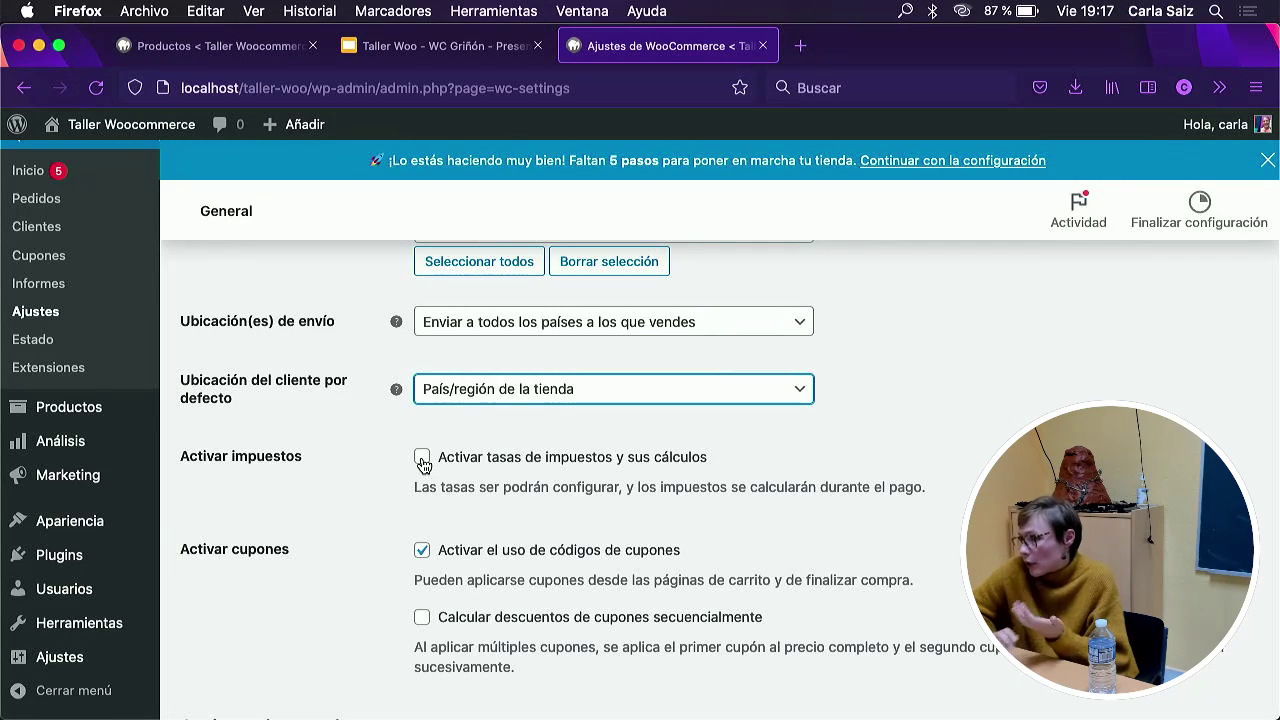
{"action": "left_click", "coordinate": [422, 459]}
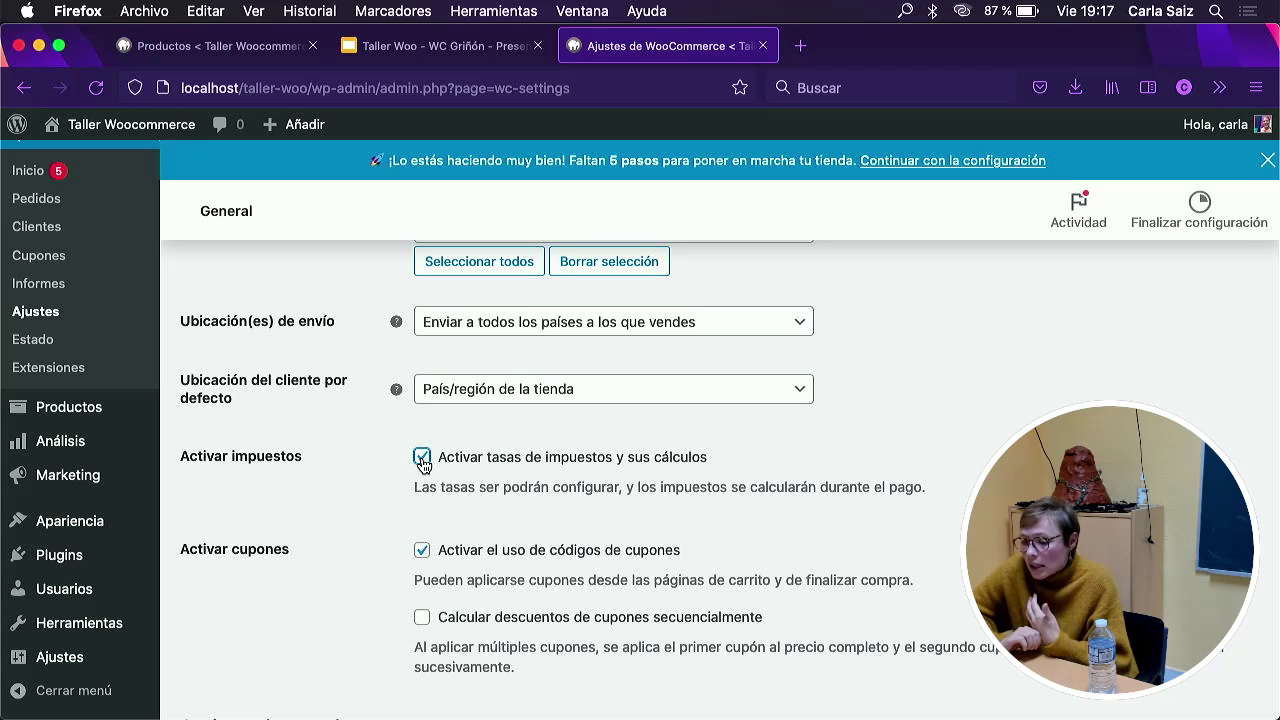
{"action": "scroll", "coordinate": [422, 462], "scroll_direction": "down", "scroll_amount": 2}
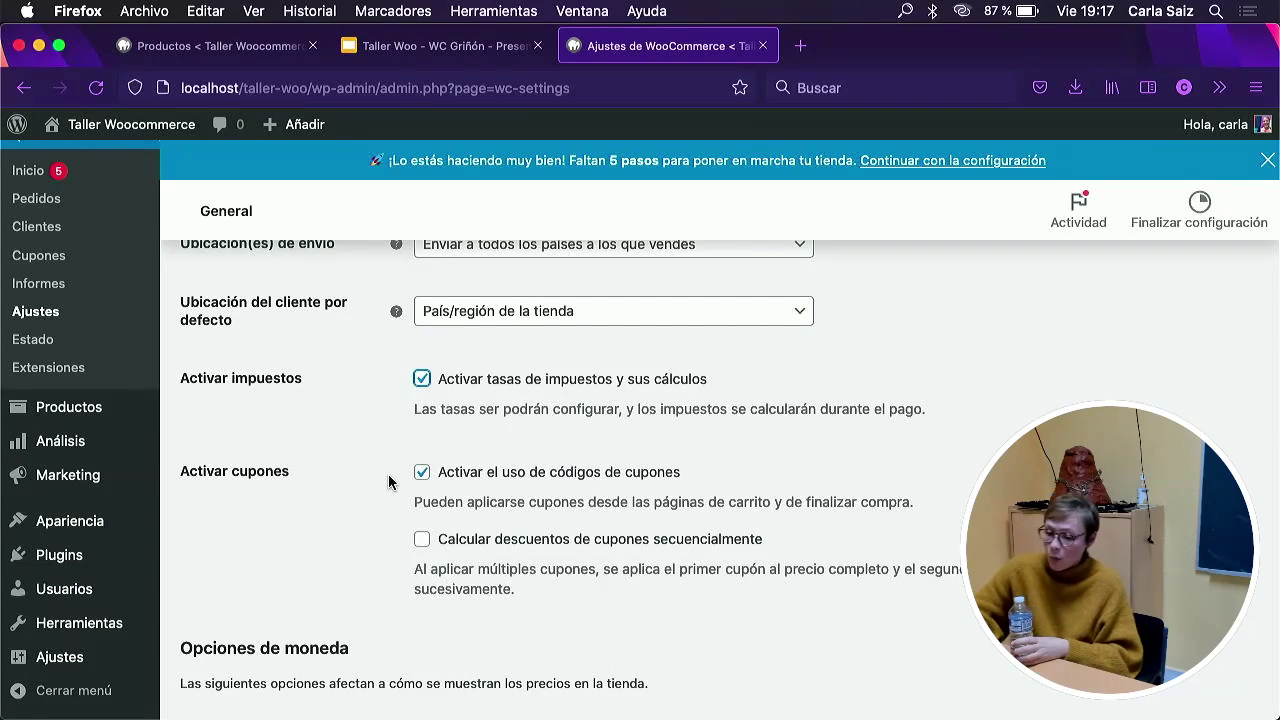
{"action": "mouse_move", "coordinate": [25, 478]}
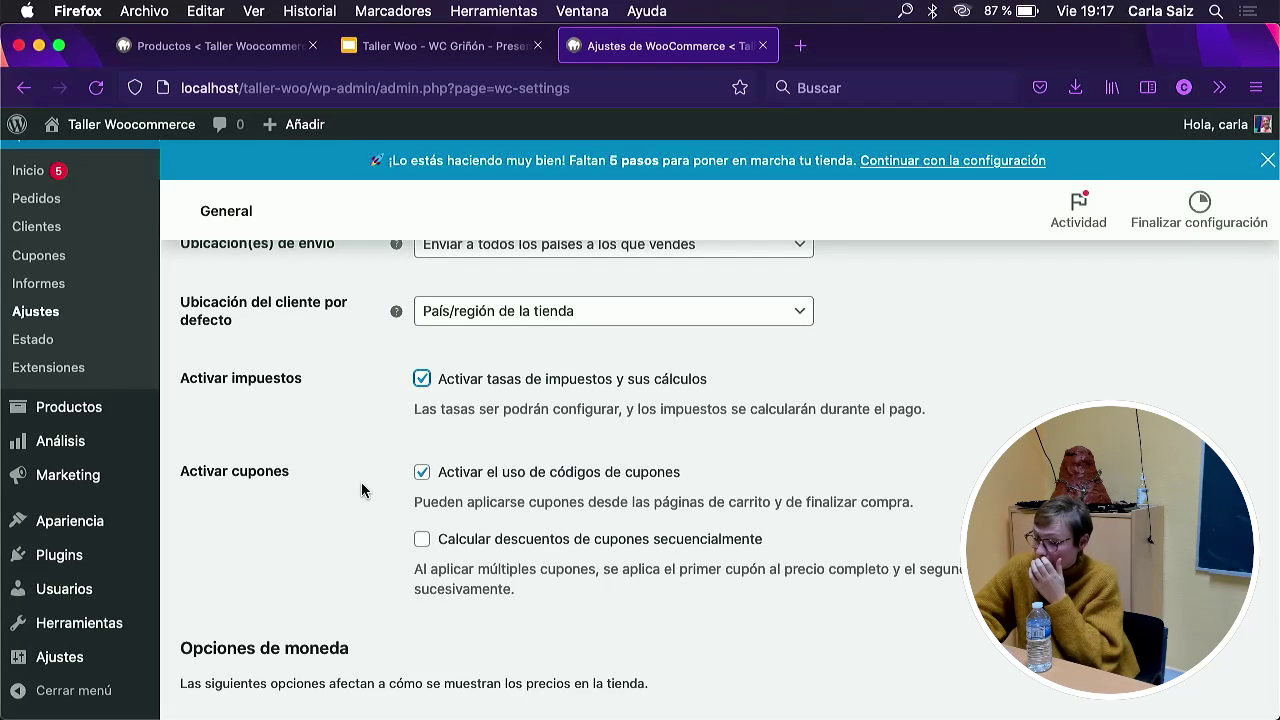
{"action": "scroll", "coordinate": [362, 490], "scroll_direction": "down", "scroll_amount": 2}
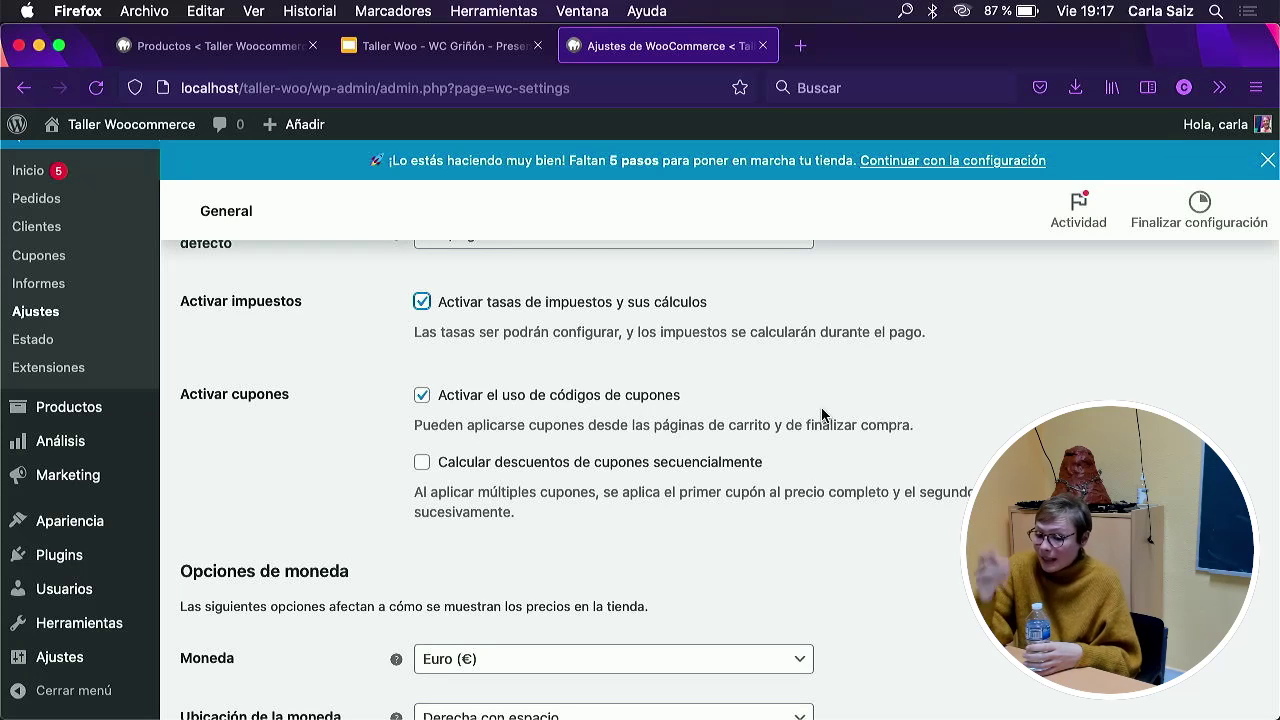
{"action": "mouse_move", "coordinate": [100, 475]}
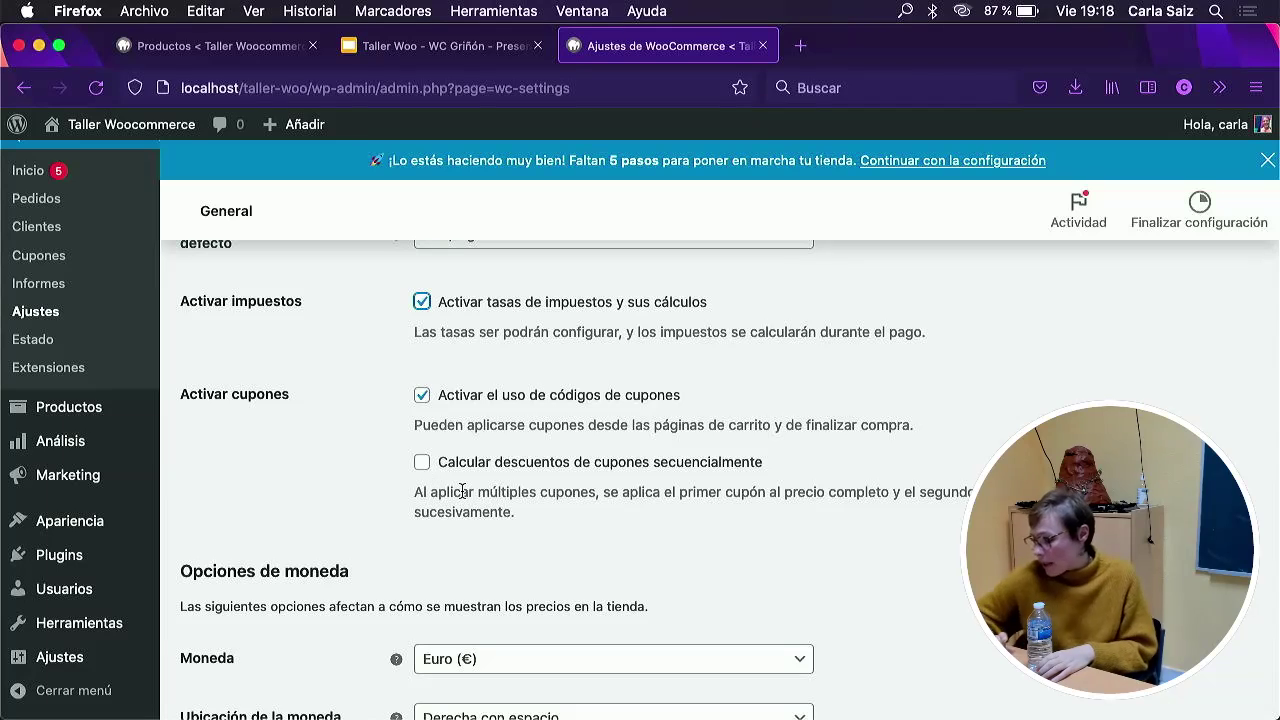
Review the currency, currency position, and thousands and decimal separator options under Opciones de moneda.
{"action": "scroll", "coordinate": [462, 490], "scroll_direction": "down", "scroll_amount": 5}
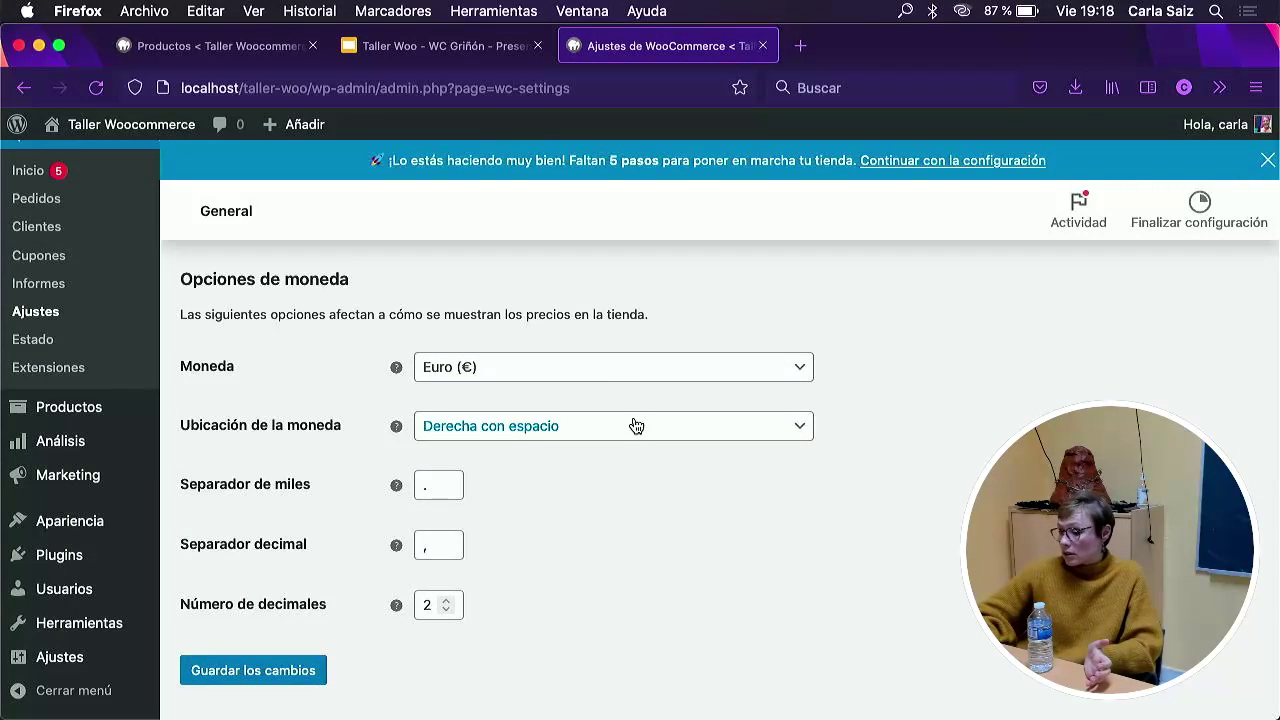
{"action": "left_click", "coordinate": [596, 370]}
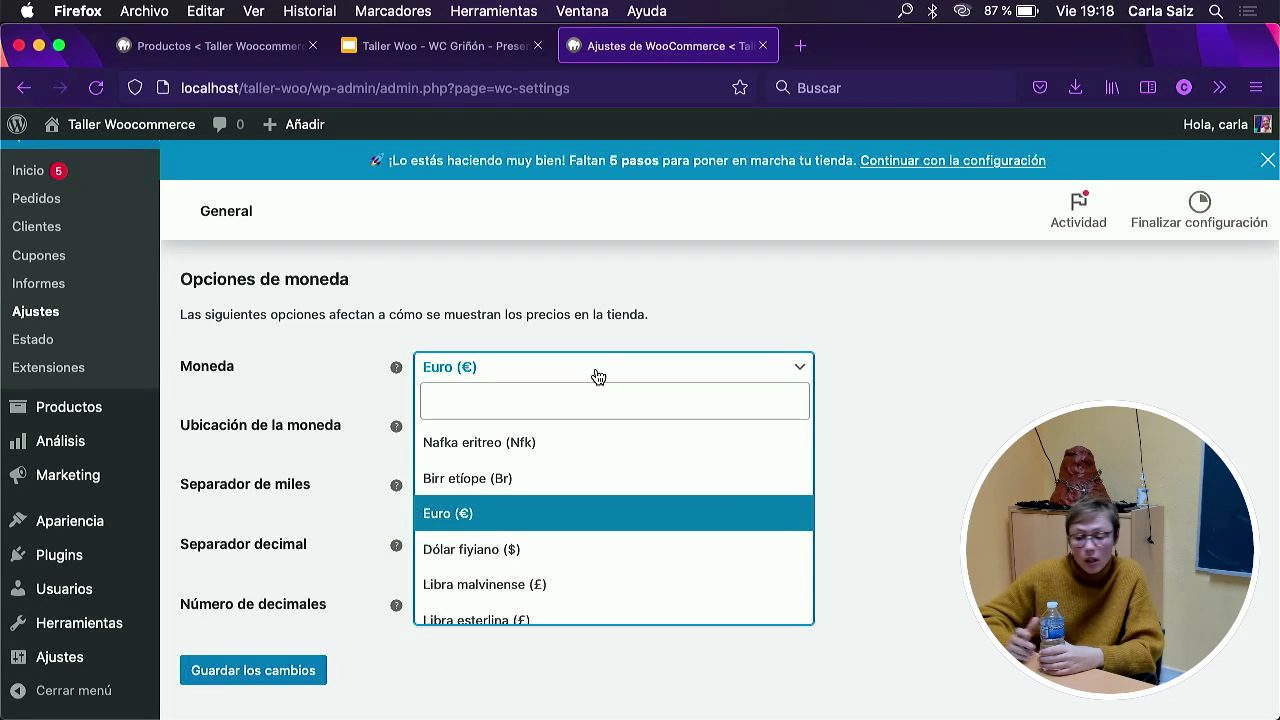
{"action": "left_click", "coordinate": [332, 398]}
{"action": "left_click", "coordinate": [512, 427]}
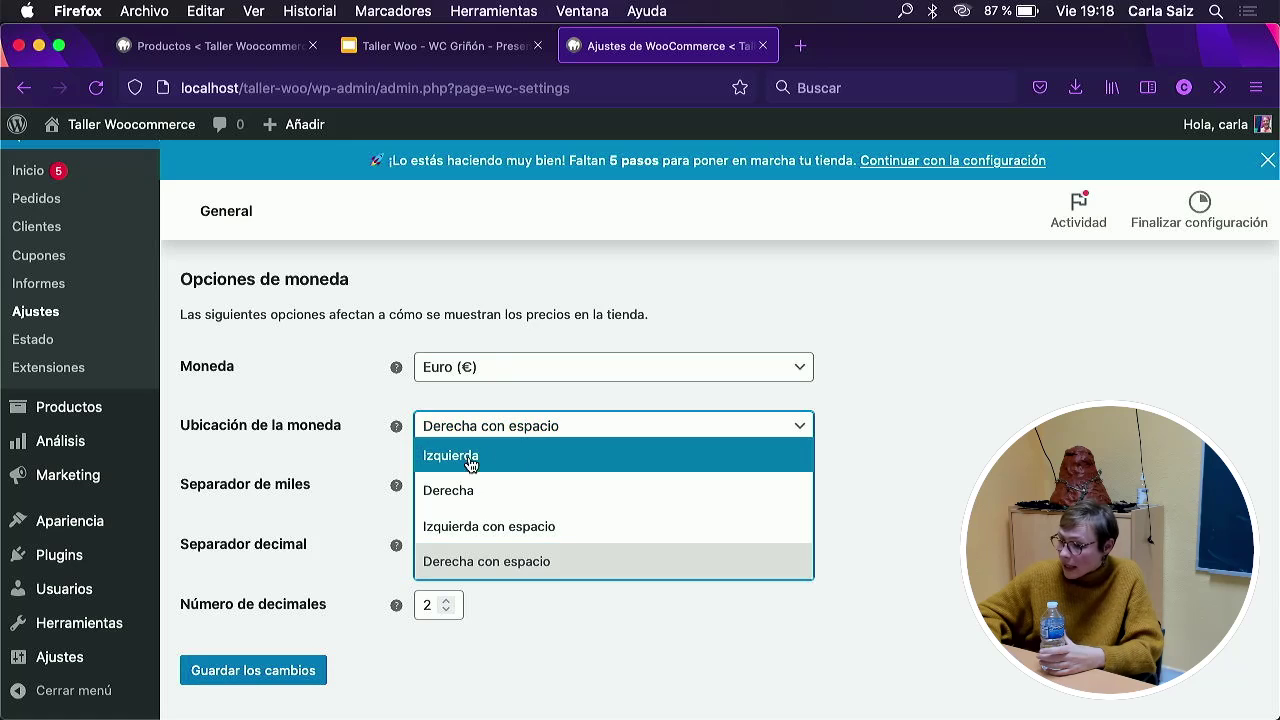
{"action": "left_click", "coordinate": [335, 460]}
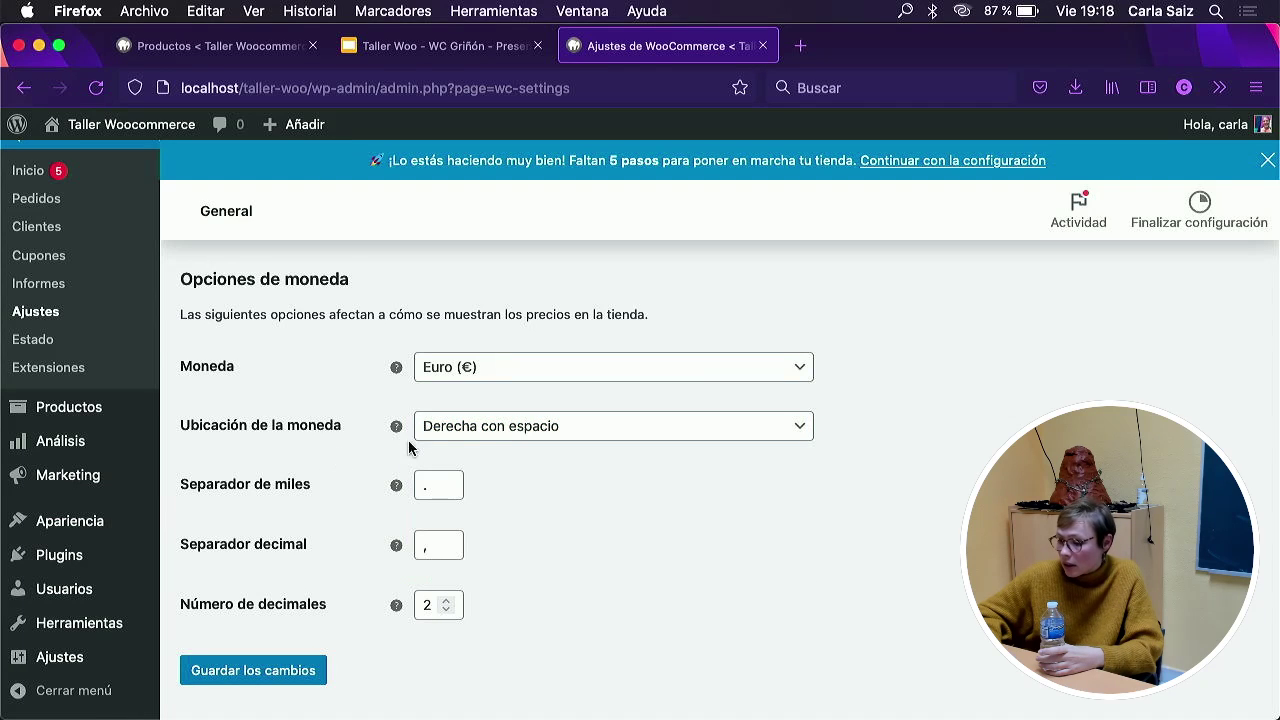
{"action": "left_click", "coordinate": [478, 432]}
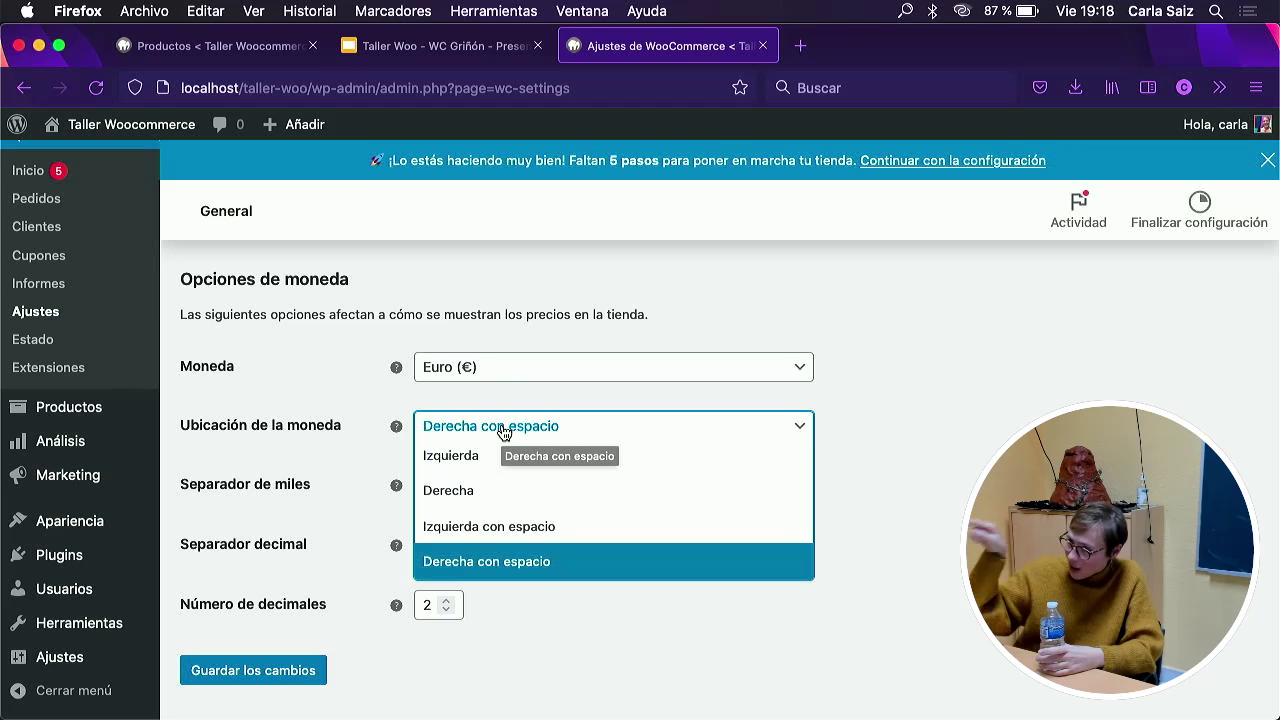
{"action": "left_click", "coordinate": [343, 451]}
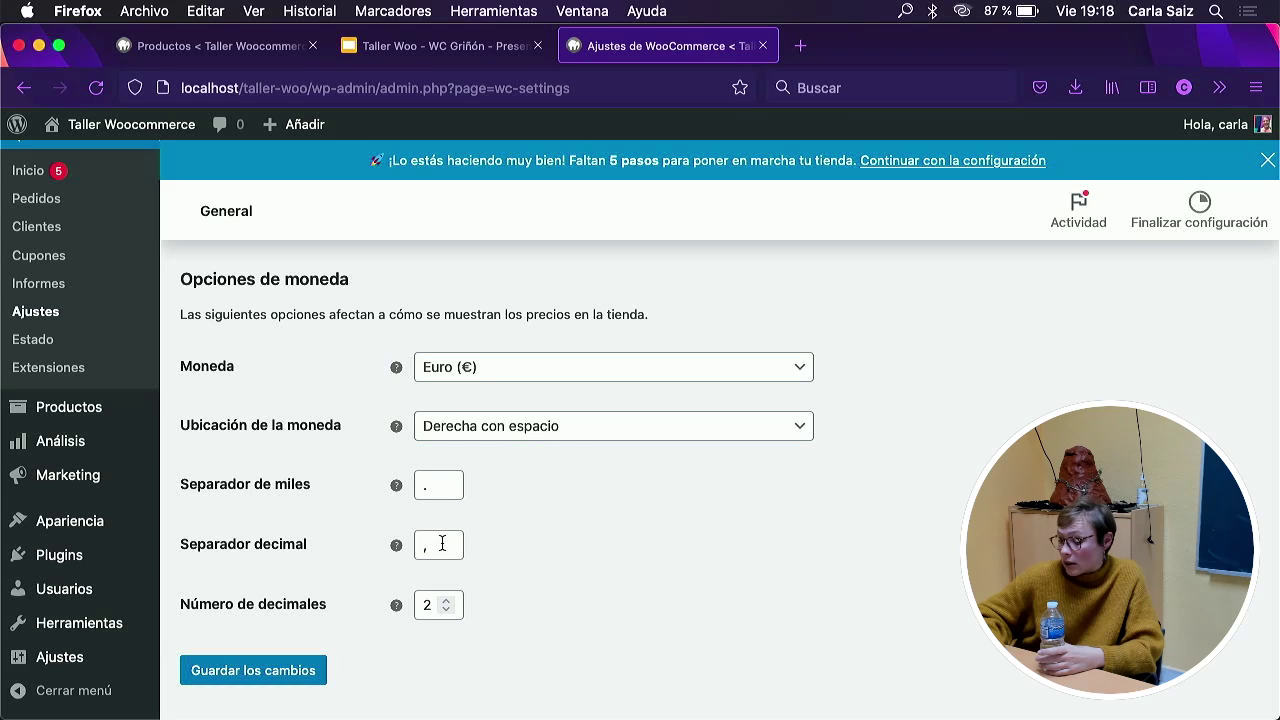
{"action": "left_click", "coordinate": [444, 486]}
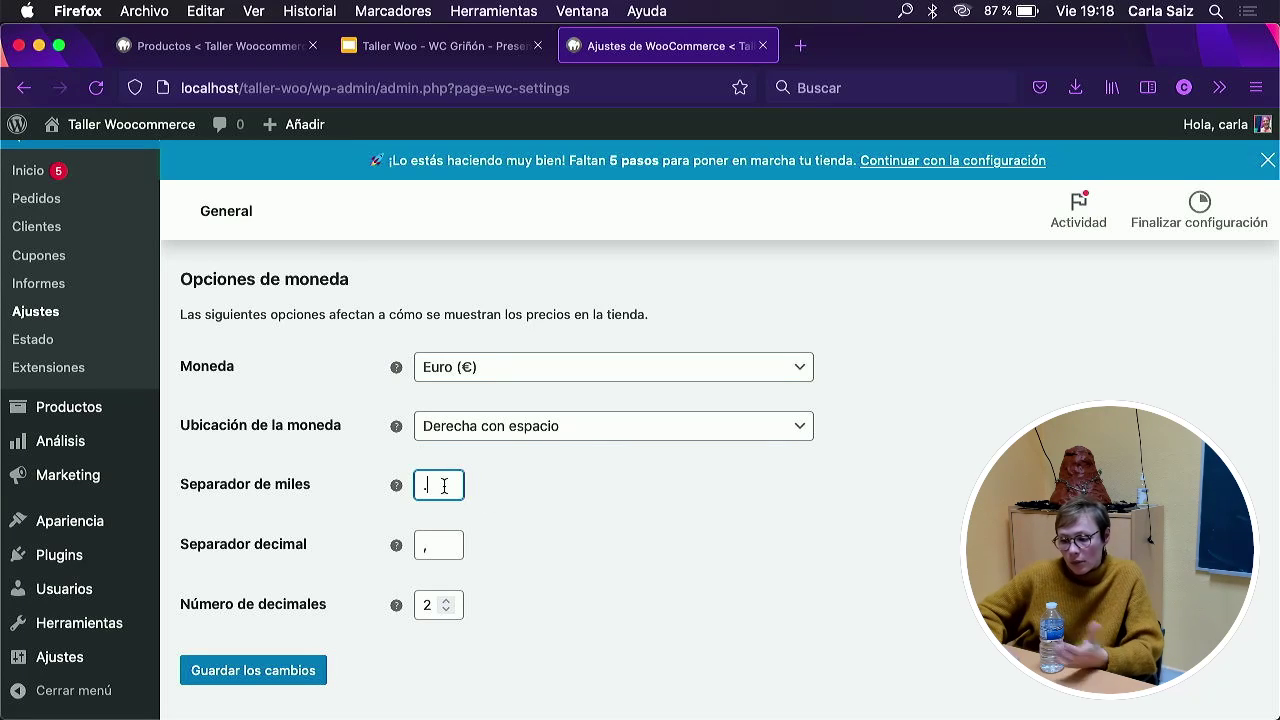
{"action": "left_click", "coordinate": [443, 545]}
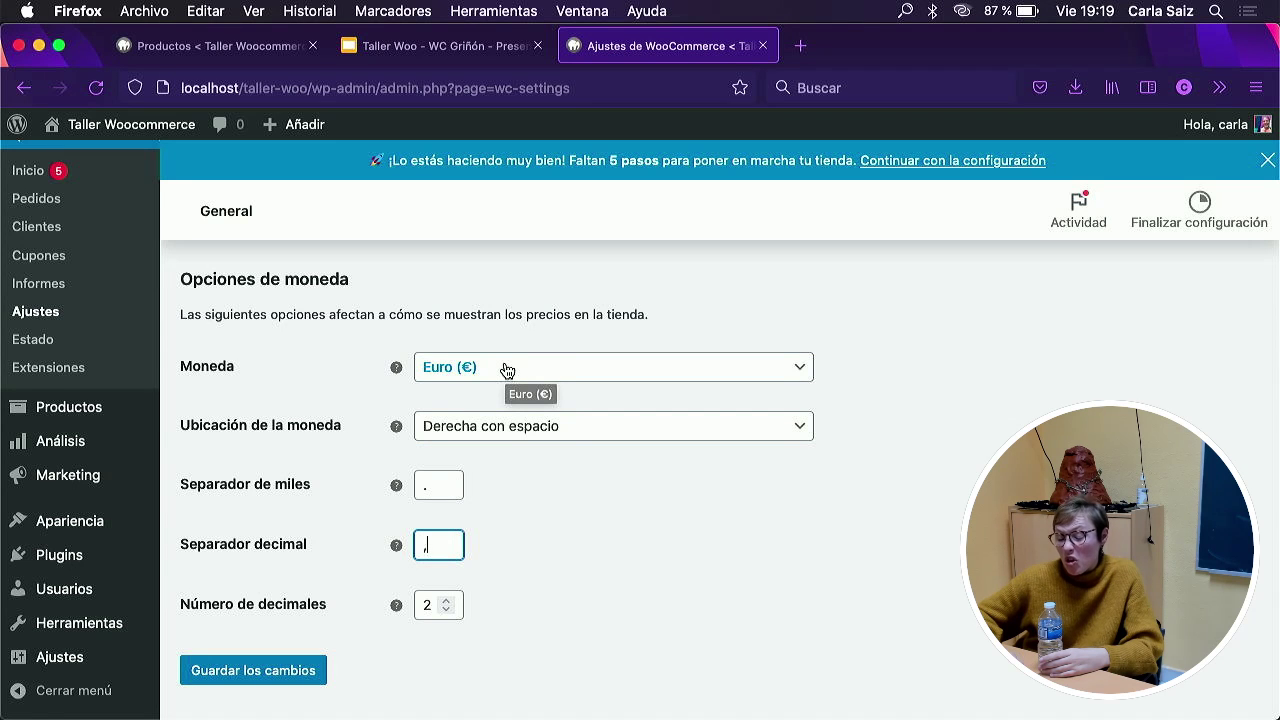
Look back over the General settings, from the store address and selling locations to the currency options.
{"action": "scroll", "coordinate": [507, 371], "scroll_direction": "up", "scroll_amount": 2}
{"action": "scroll", "coordinate": [507, 371], "scroll_direction": "up", "scroll_amount": 8}
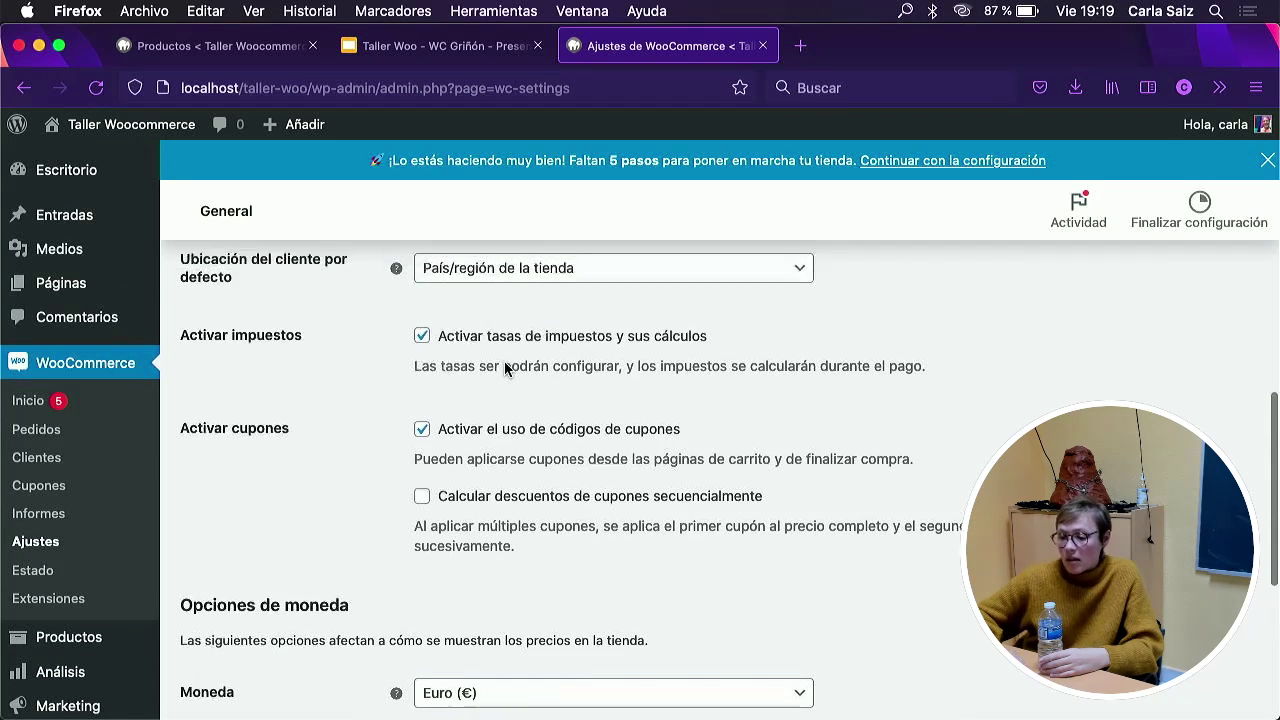
{"action": "scroll", "coordinate": [506, 369], "scroll_direction": "down", "scroll_amount": 12}
{"action": "scroll", "coordinate": [511, 401], "scroll_direction": "up", "scroll_amount": 20}
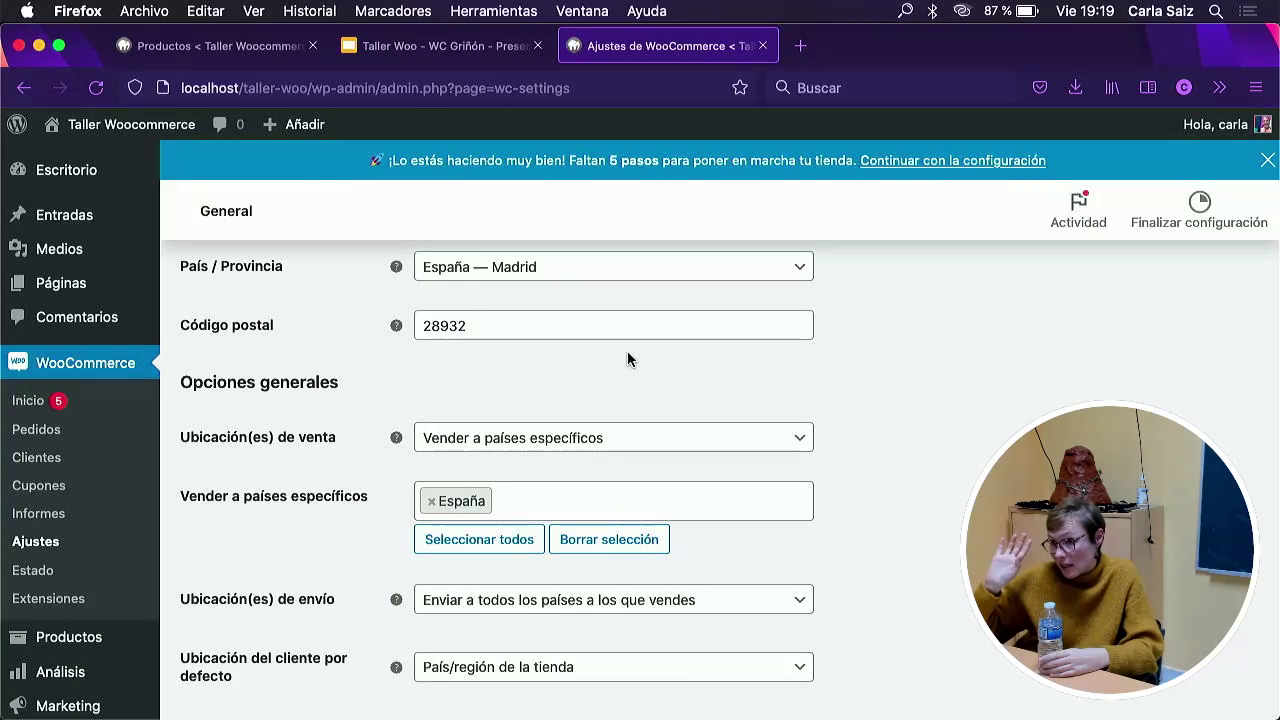
{"action": "scroll", "coordinate": [628, 358], "scroll_direction": "down", "scroll_amount": 2}
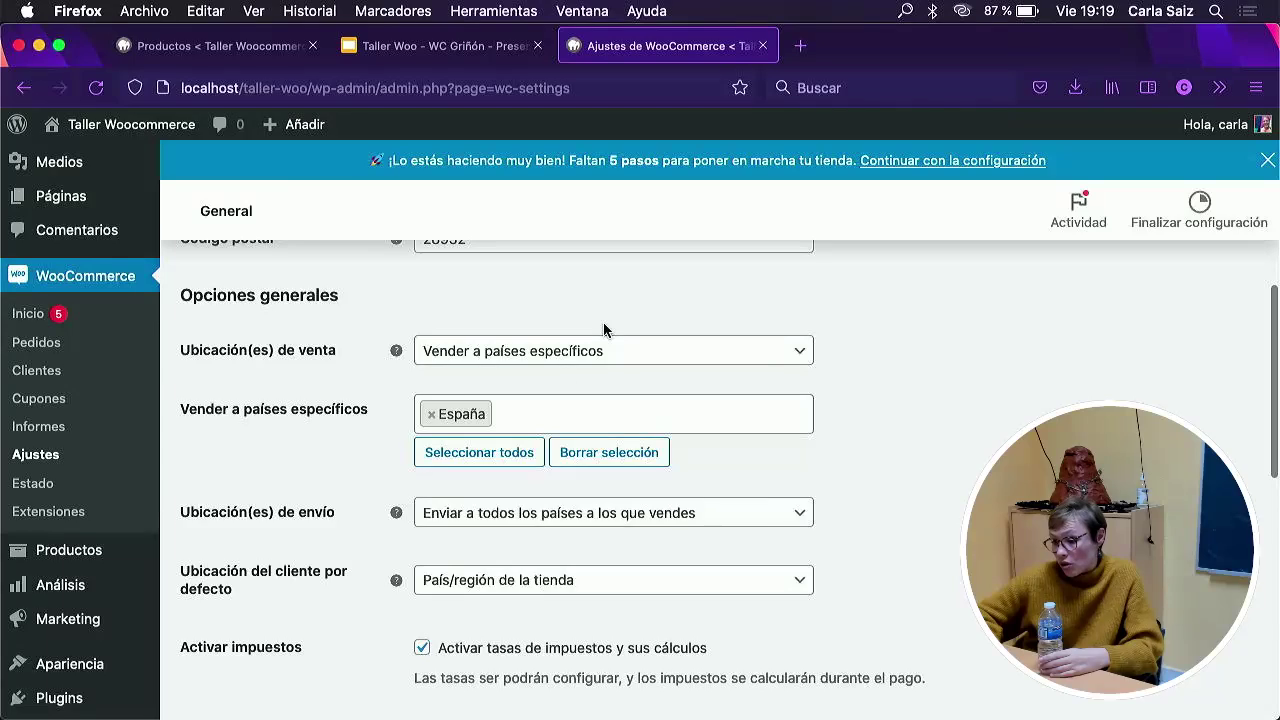
{"action": "scroll", "coordinate": [600, 335], "scroll_direction": "up", "scroll_amount": 2}
{"action": "scroll", "coordinate": [551, 320], "scroll_direction": "up", "scroll_amount": 2}
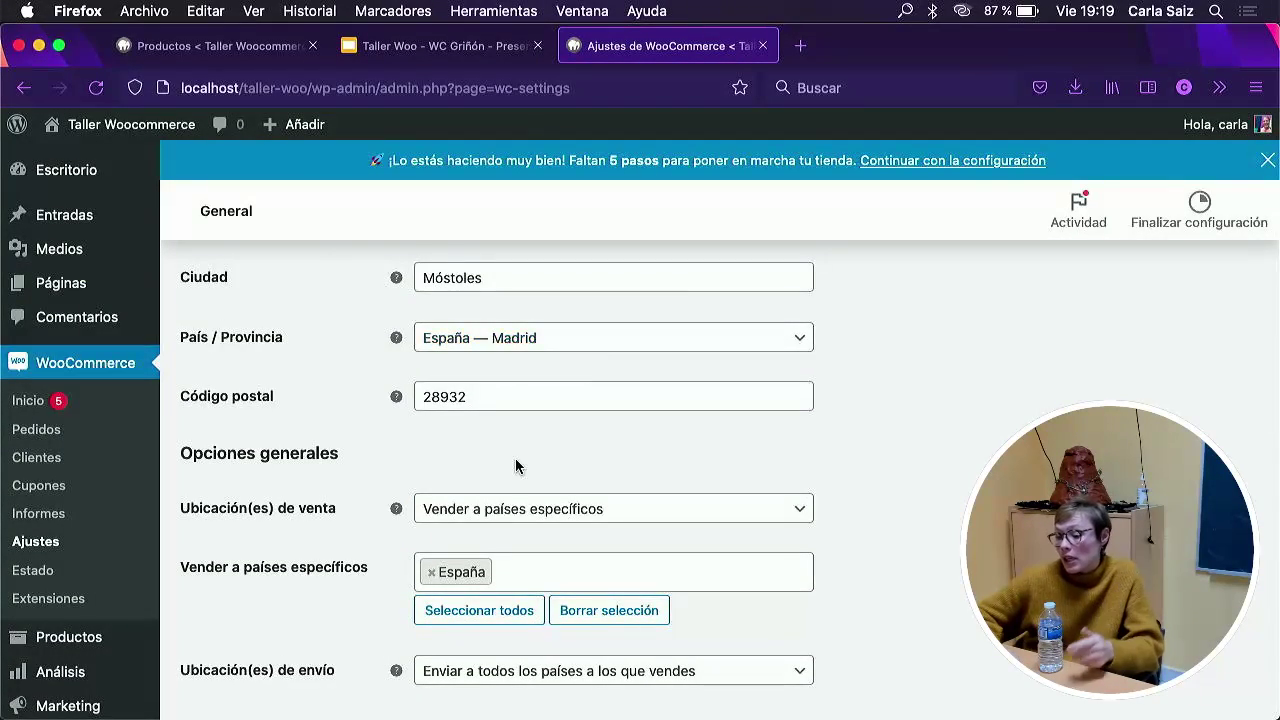
{"action": "scroll", "coordinate": [516, 466], "scroll_direction": "down", "scroll_amount": 10}
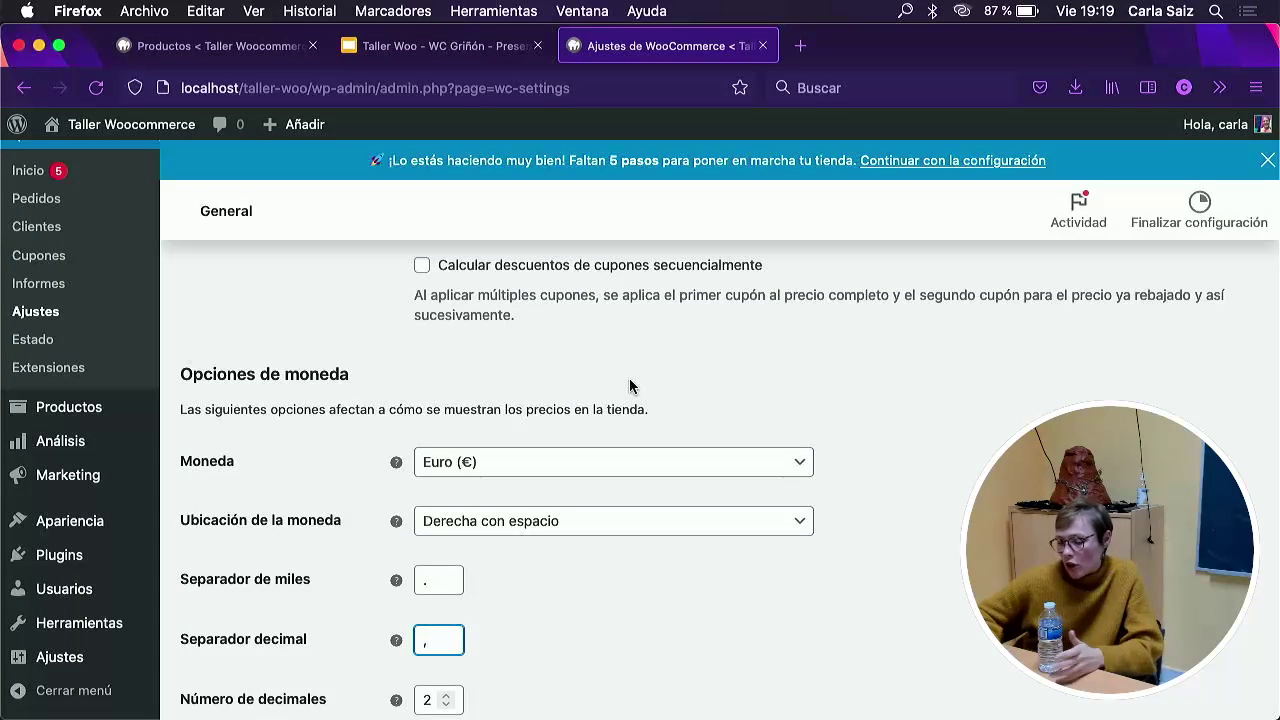
{"action": "scroll", "coordinate": [520, 420], "scroll_direction": "down", "scroll_amount": 2}
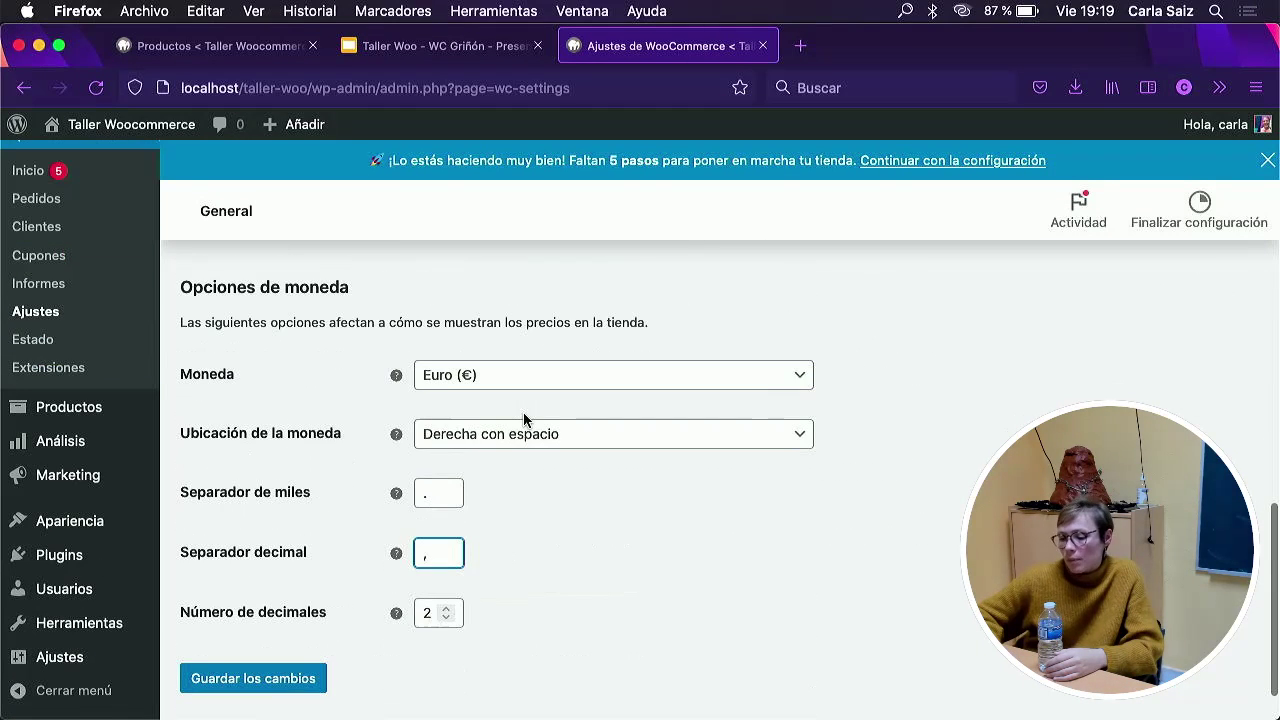
Browse the currencies available for Moneda and close the list without changing the selection.
{"action": "left_click", "coordinate": [466, 376]}
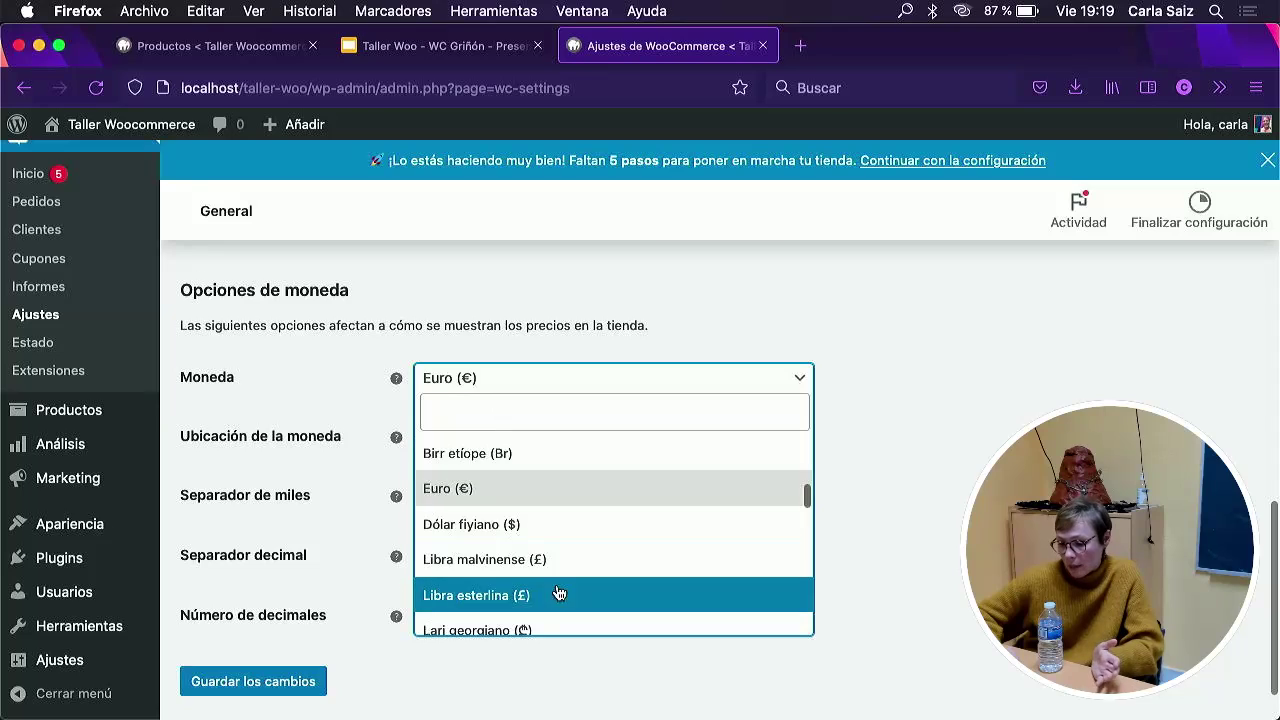
{"action": "scroll", "coordinate": [557, 591], "scroll_direction": "down", "scroll_amount": 7}
{"action": "scroll", "coordinate": [503, 517], "scroll_direction": "up", "scroll_amount": 15}
{"action": "left_click", "coordinate": [326, 396]}
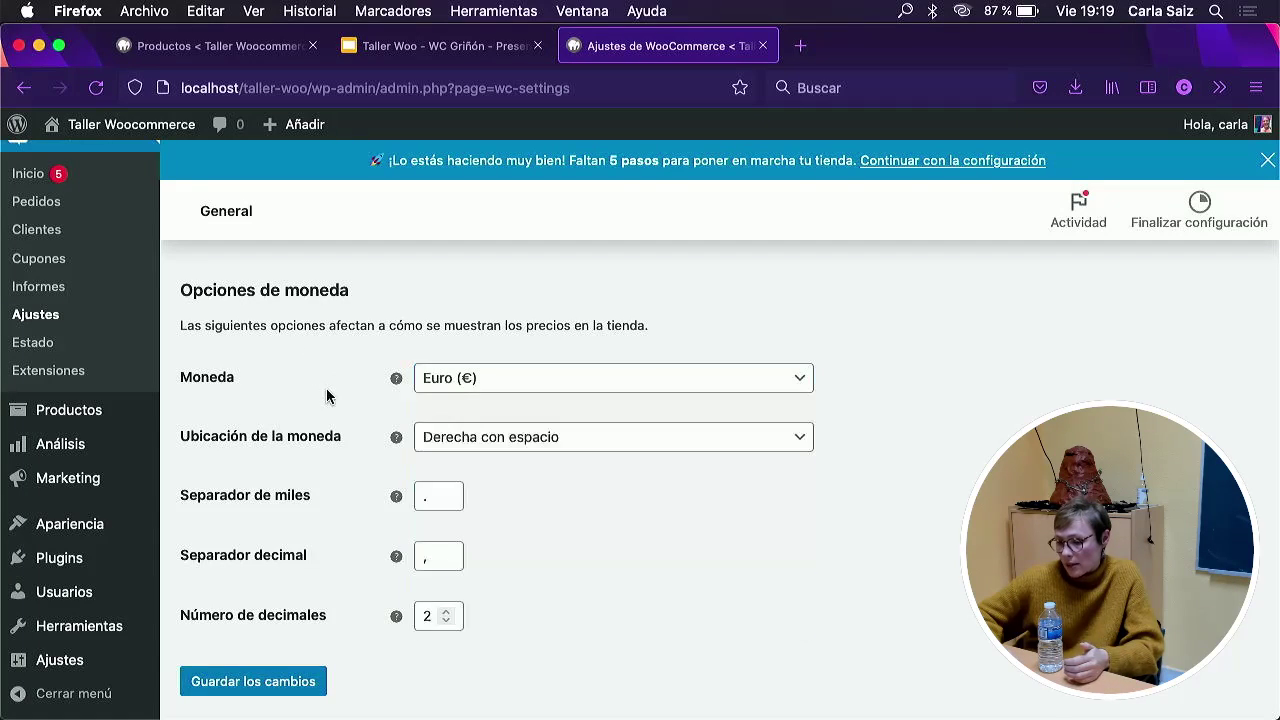
Save the changes made to the General settings.
{"action": "scroll", "coordinate": [326, 396], "scroll_direction": "up", "scroll_amount": 15}
{"action": "scroll", "coordinate": [266, 523], "scroll_direction": "down", "scroll_amount": 17}
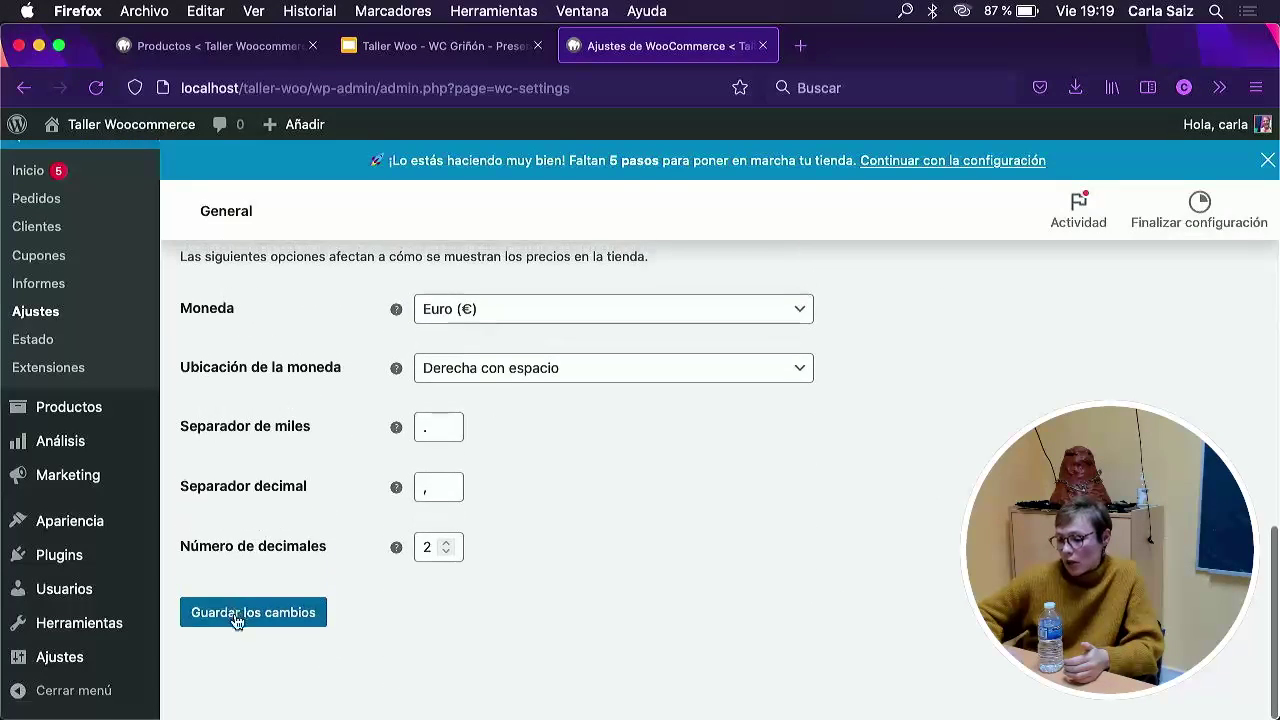
{"action": "left_click", "coordinate": [236, 614]}
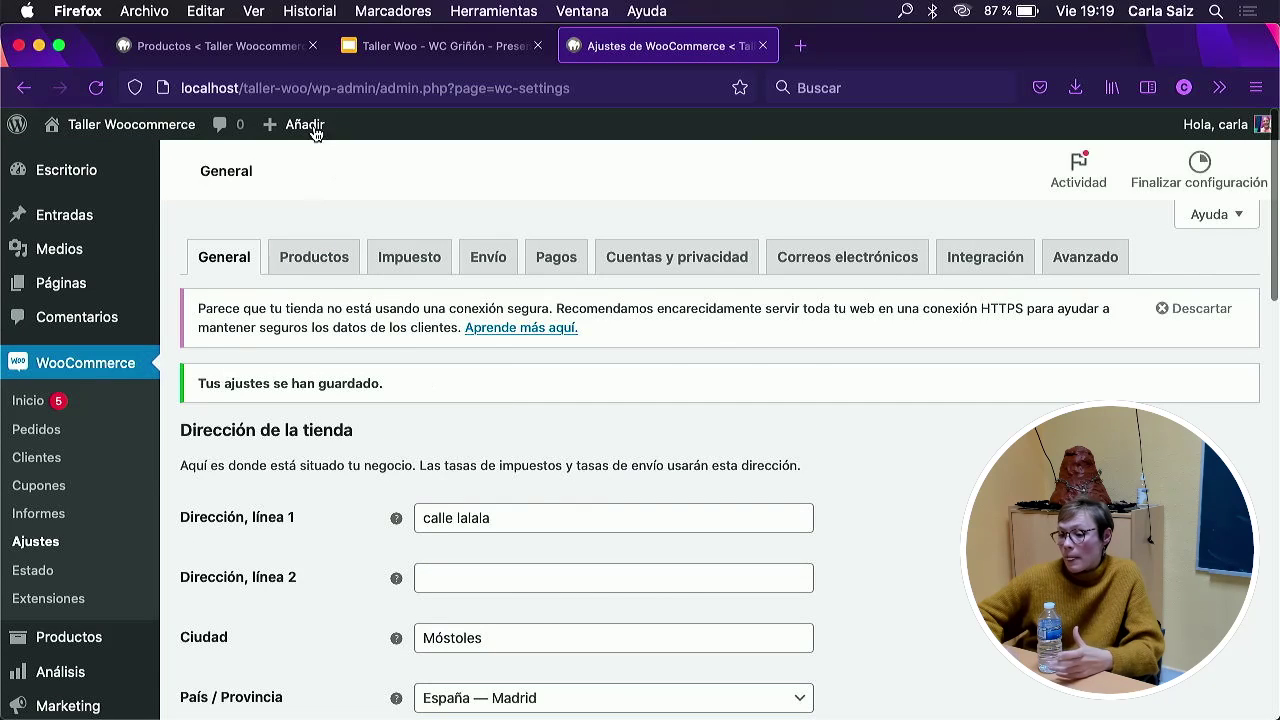
Check the configuration slide in Google Slides, return to the WooCommerce settings and dismiss the HTTPS connection notice.
{"action": "left_click", "coordinate": [440, 45]}
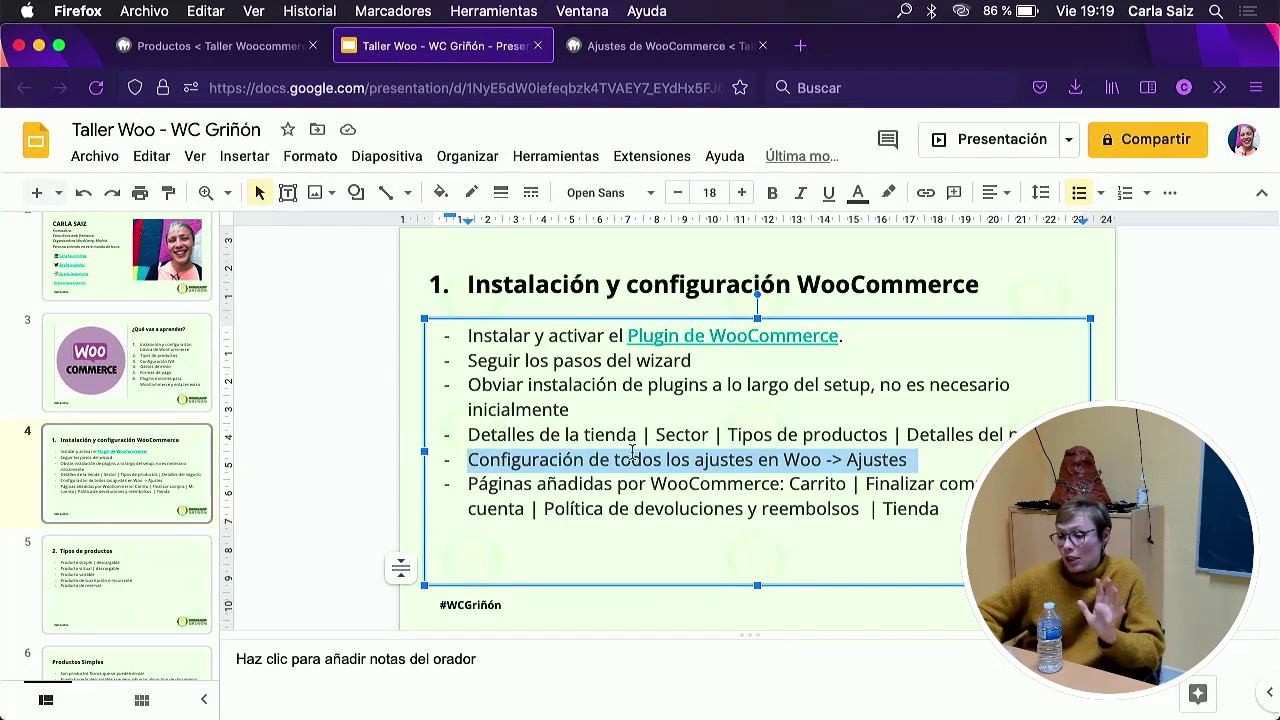
{"action": "left_click", "coordinate": [690, 46]}
{"action": "scroll", "coordinate": [555, 488], "scroll_direction": "down", "scroll_amount": 3}
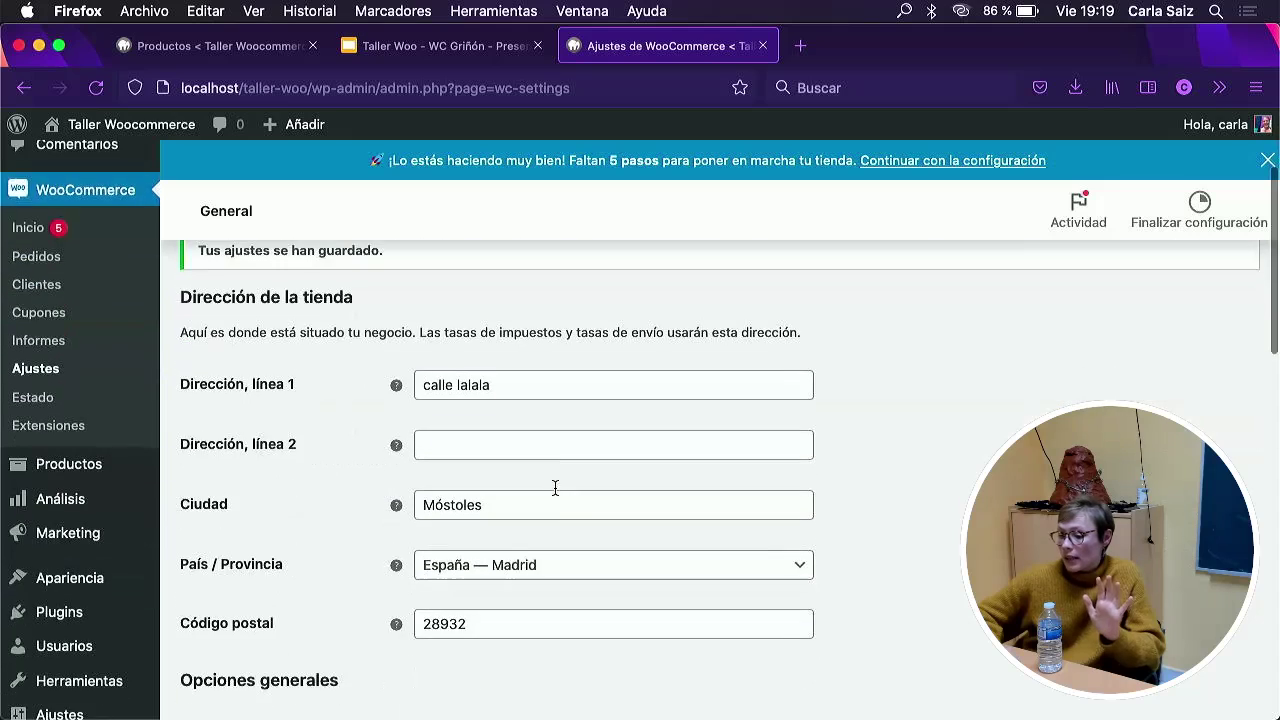
{"action": "scroll", "coordinate": [555, 488], "scroll_direction": "up", "scroll_amount": 3}
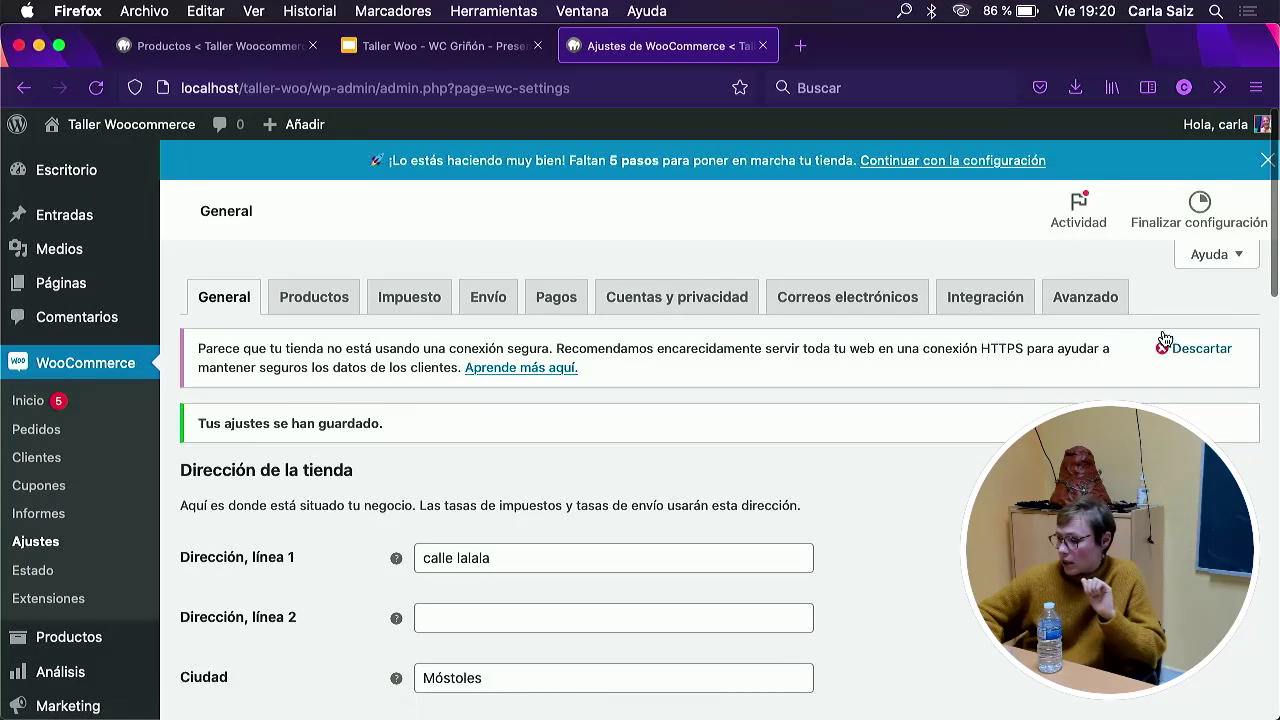
{"action": "left_click", "coordinate": [1192, 349]}
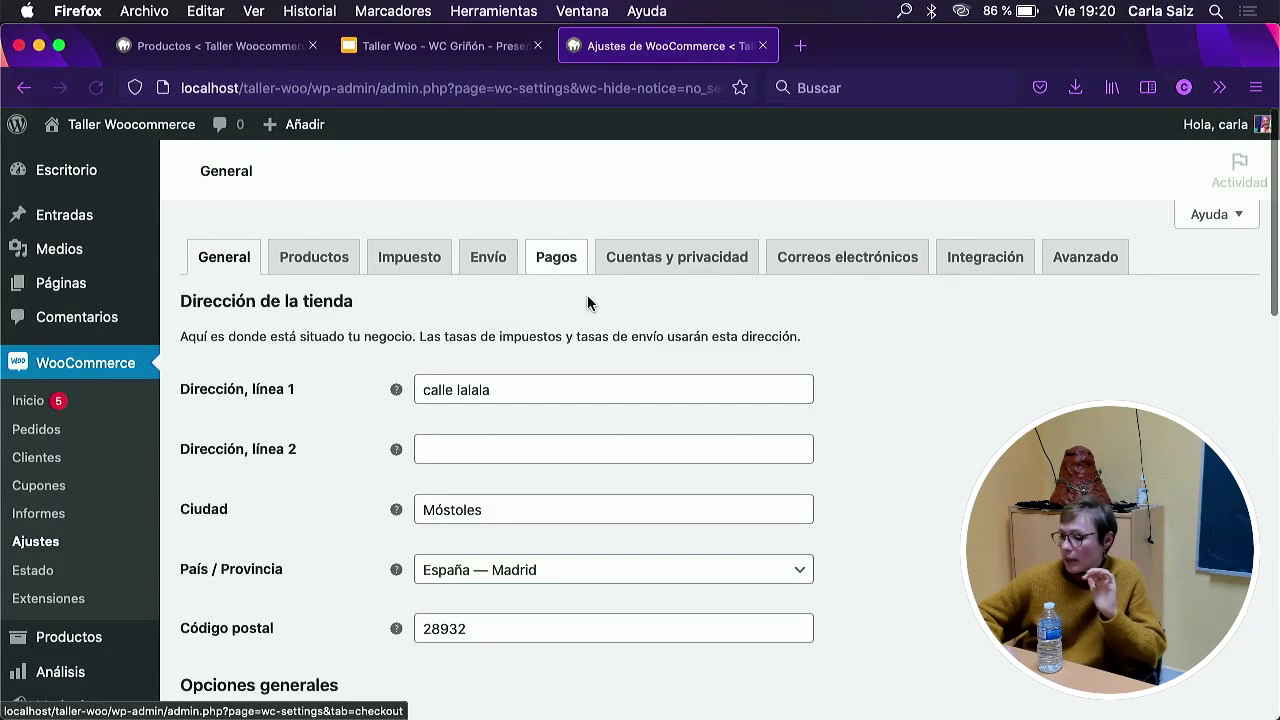
Review the saved tax, coupon, shipping and selling location options across the General settings page.
{"action": "scroll", "coordinate": [700, 366], "scroll_direction": "down", "scroll_amount": 10}
{"action": "scroll", "coordinate": [702, 371], "scroll_direction": "down", "scroll_amount": 3}
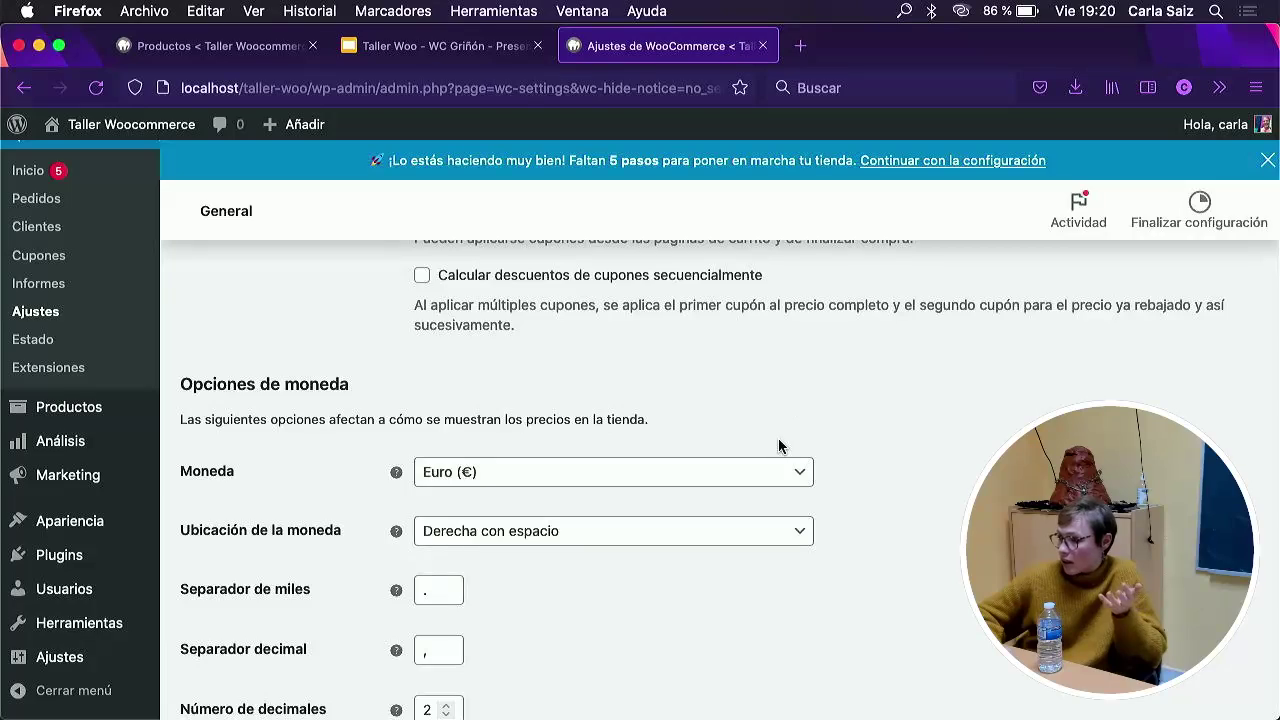
{"action": "scroll", "coordinate": [778, 445], "scroll_direction": "down", "scroll_amount": 3}
{"action": "scroll", "coordinate": [778, 445], "scroll_direction": "up", "scroll_amount": 12}
{"action": "scroll", "coordinate": [778, 445], "scroll_direction": "down", "scroll_amount": 4}
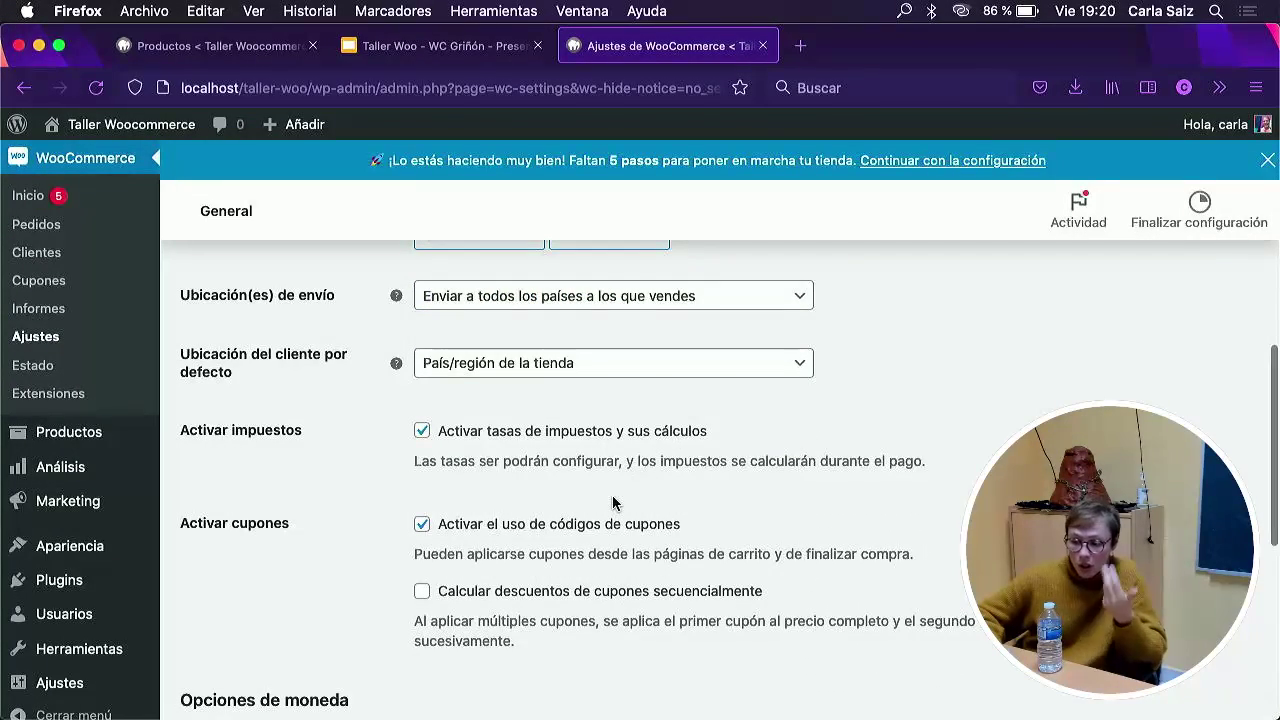
{"action": "scroll", "coordinate": [578, 490], "scroll_direction": "up", "scroll_amount": 5}
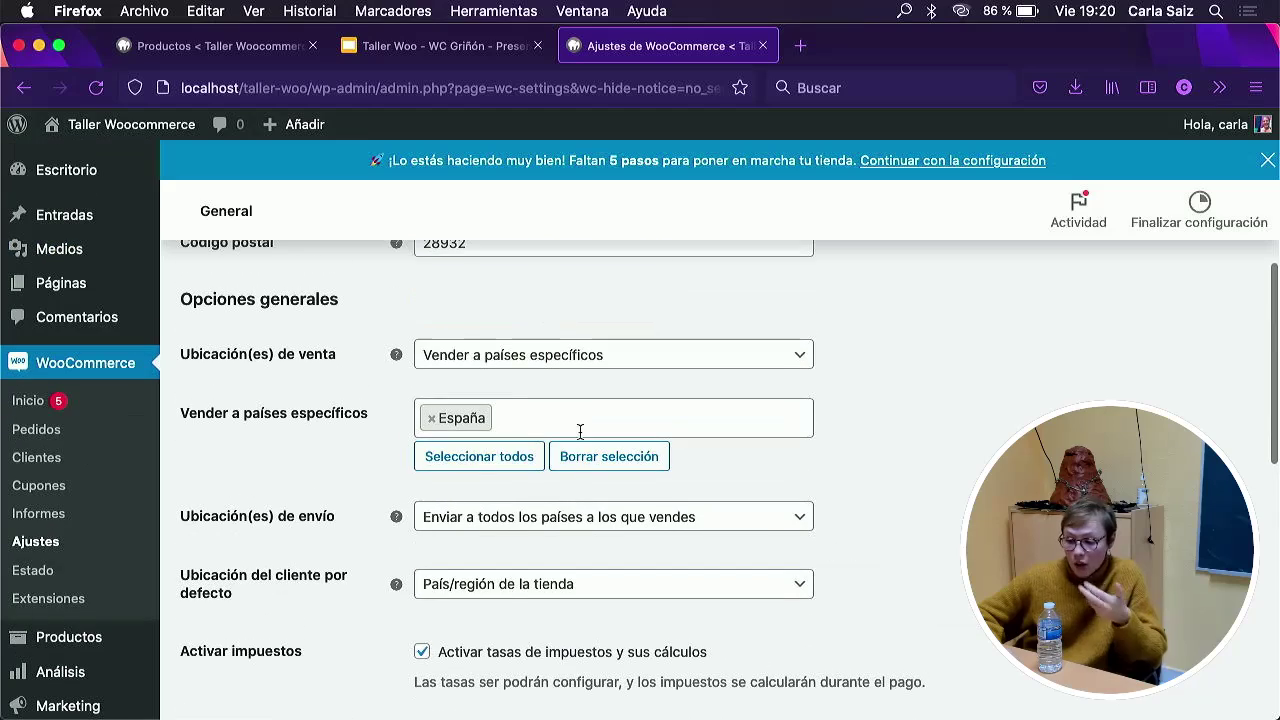
{"action": "scroll", "coordinate": [580, 370], "scroll_direction": "up", "scroll_amount": 2}
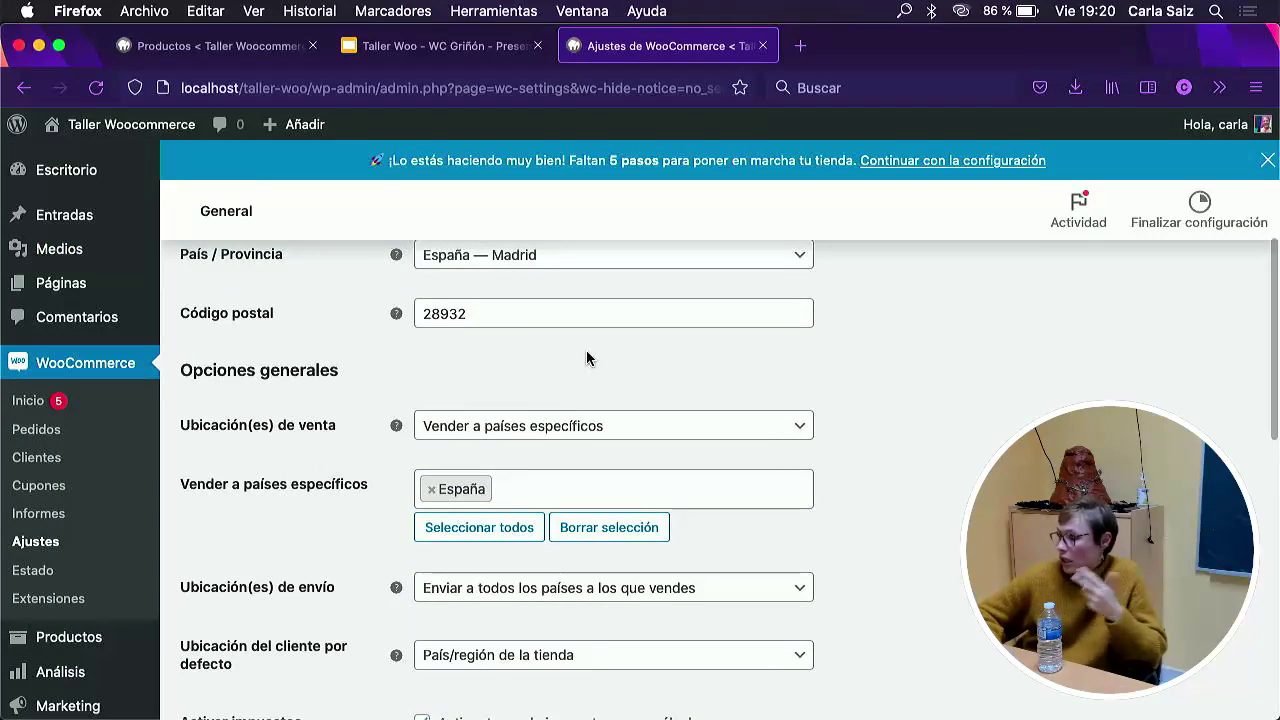
{"action": "scroll", "coordinate": [587, 358], "scroll_direction": "up", "scroll_amount": 3}
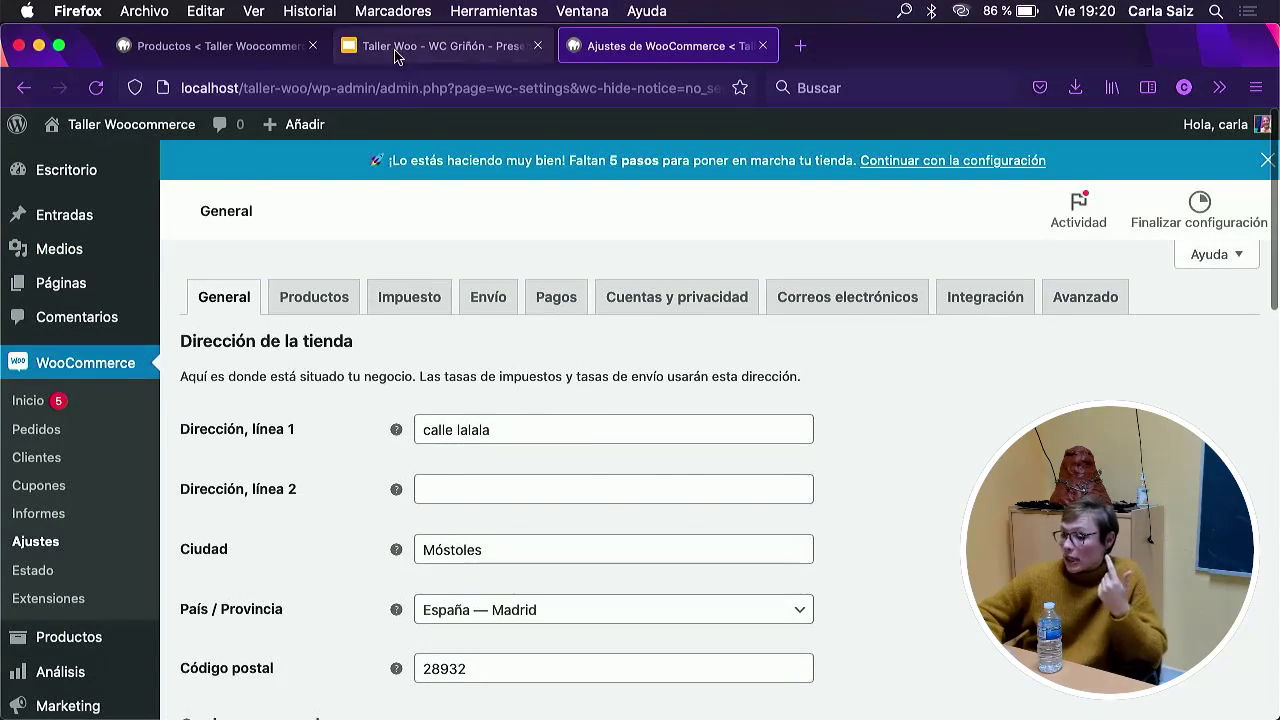
Switch to the Google Slides presentation and highlight the bullet about the pages added by WooCommerce.
{"action": "left_click", "coordinate": [440, 46]}
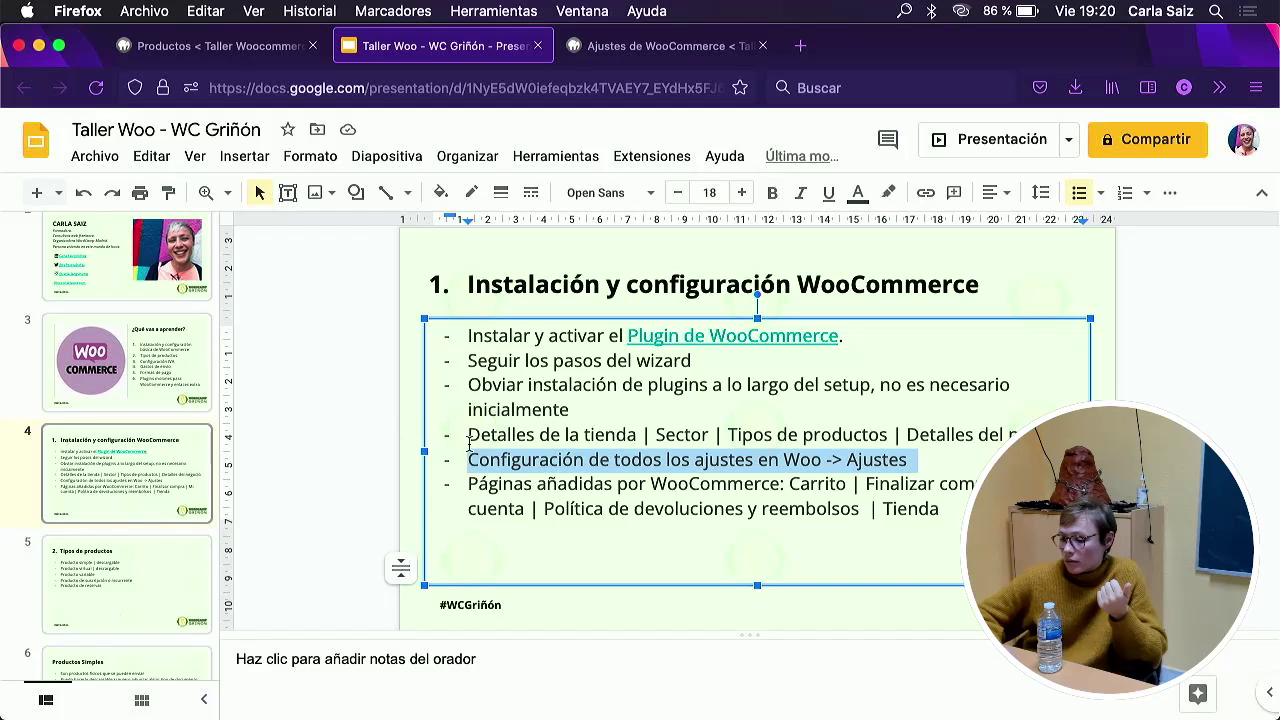
{"action": "left_click", "coordinate": [502, 478]}
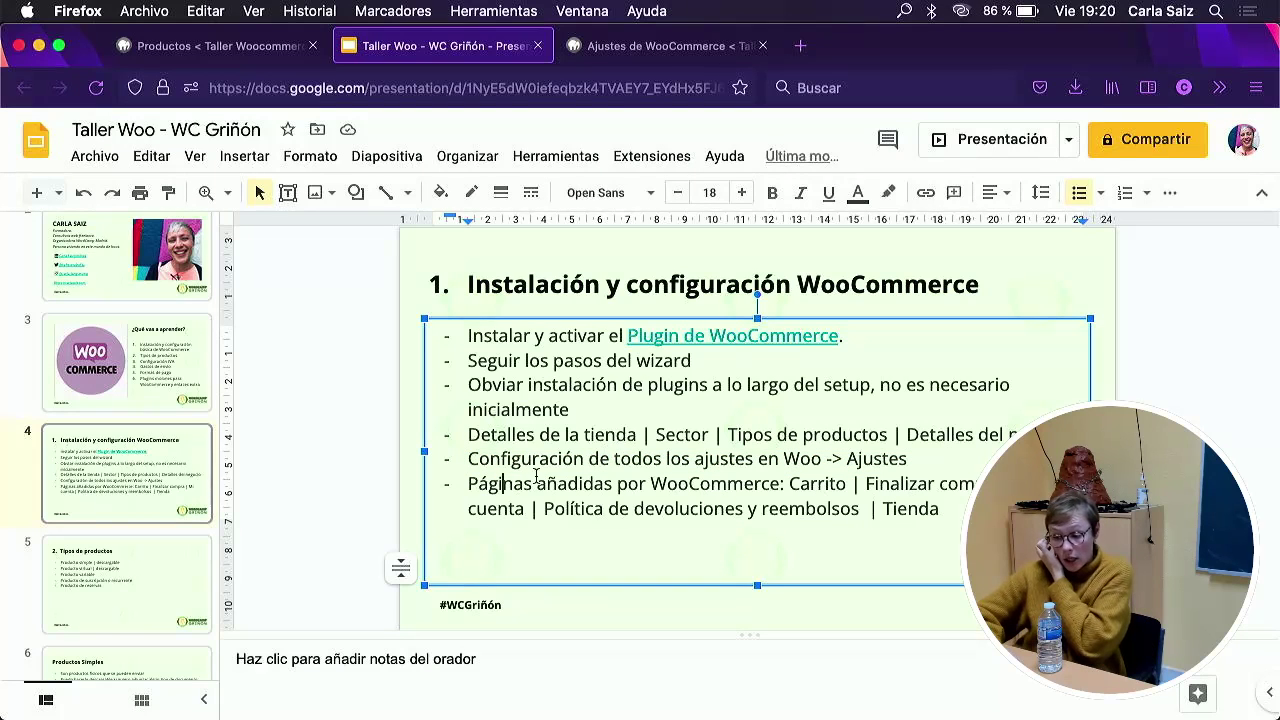
{"action": "left_click_drag", "start_coordinate": [505, 480], "coordinate": [946, 510]}
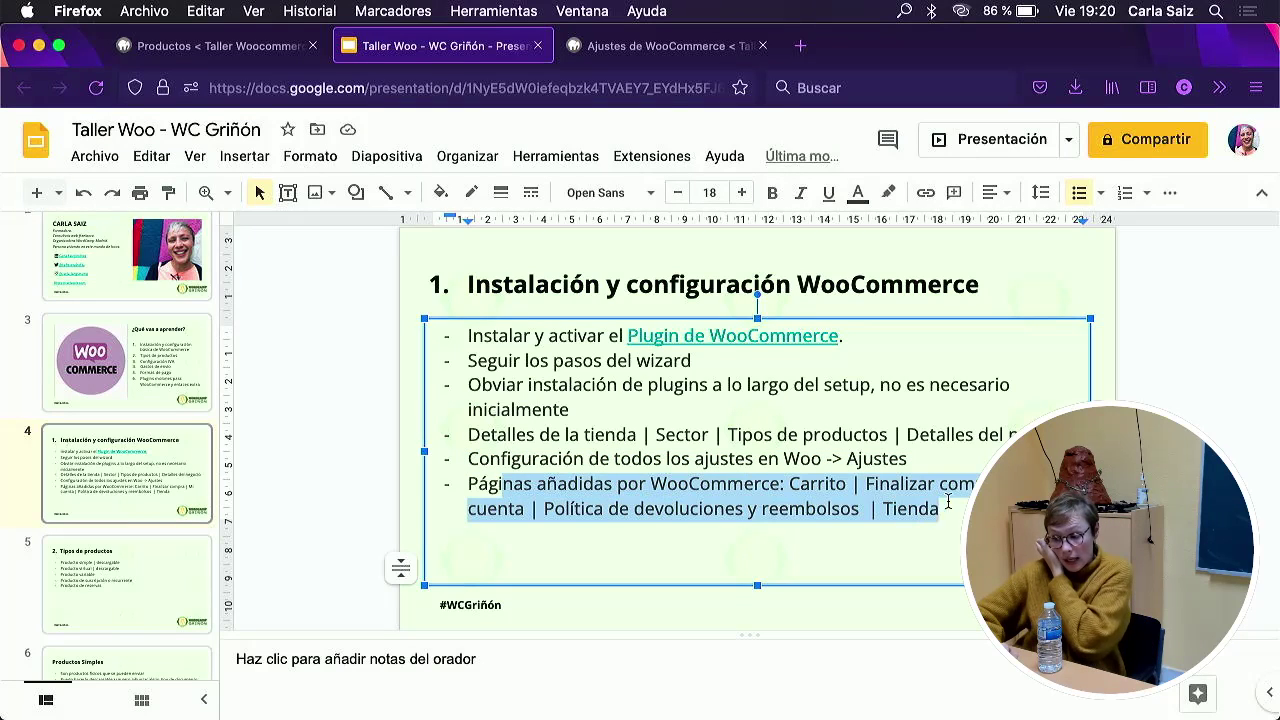
Switch back to WordPress, open the list of all pages and move Página de ejemplo to the trash.
{"action": "left_click", "coordinate": [587, 58]}
{"action": "scroll", "coordinate": [70, 492], "scroll_direction": "down", "scroll_amount": 3}
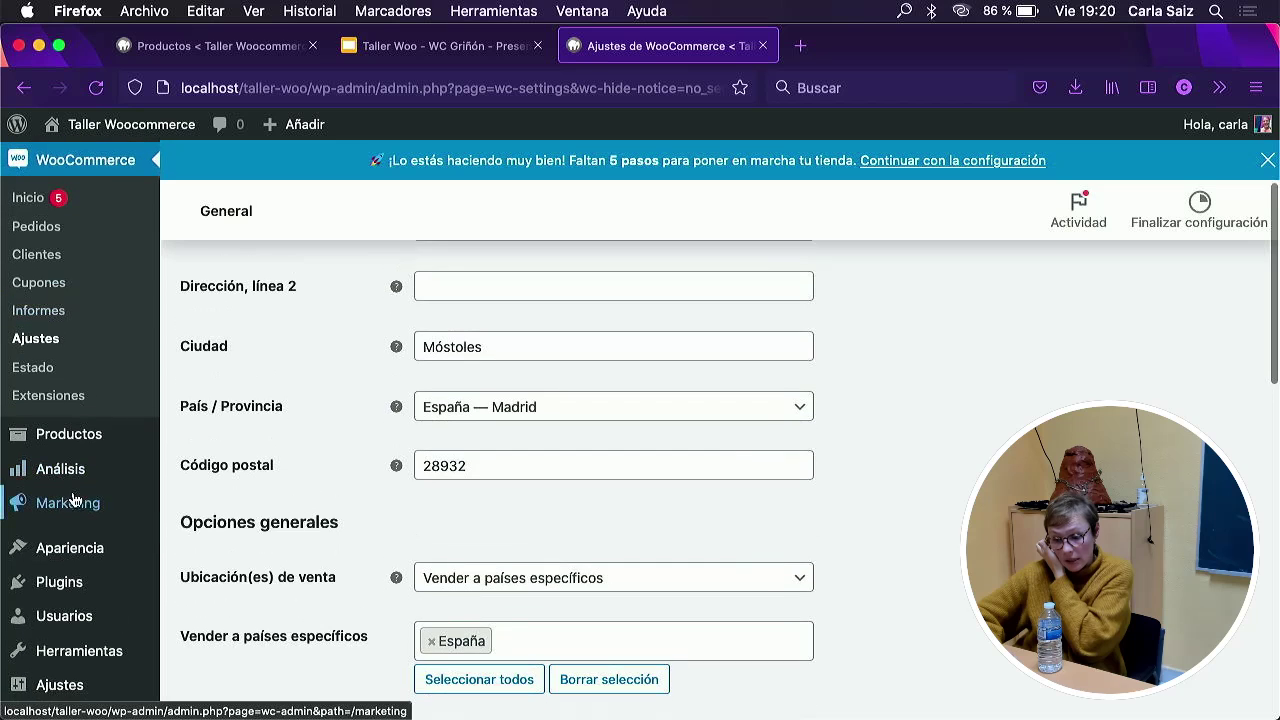
{"action": "scroll", "coordinate": [72, 500], "scroll_direction": "up", "scroll_amount": 3}
{"action": "mouse_move", "coordinate": [48, 288]}
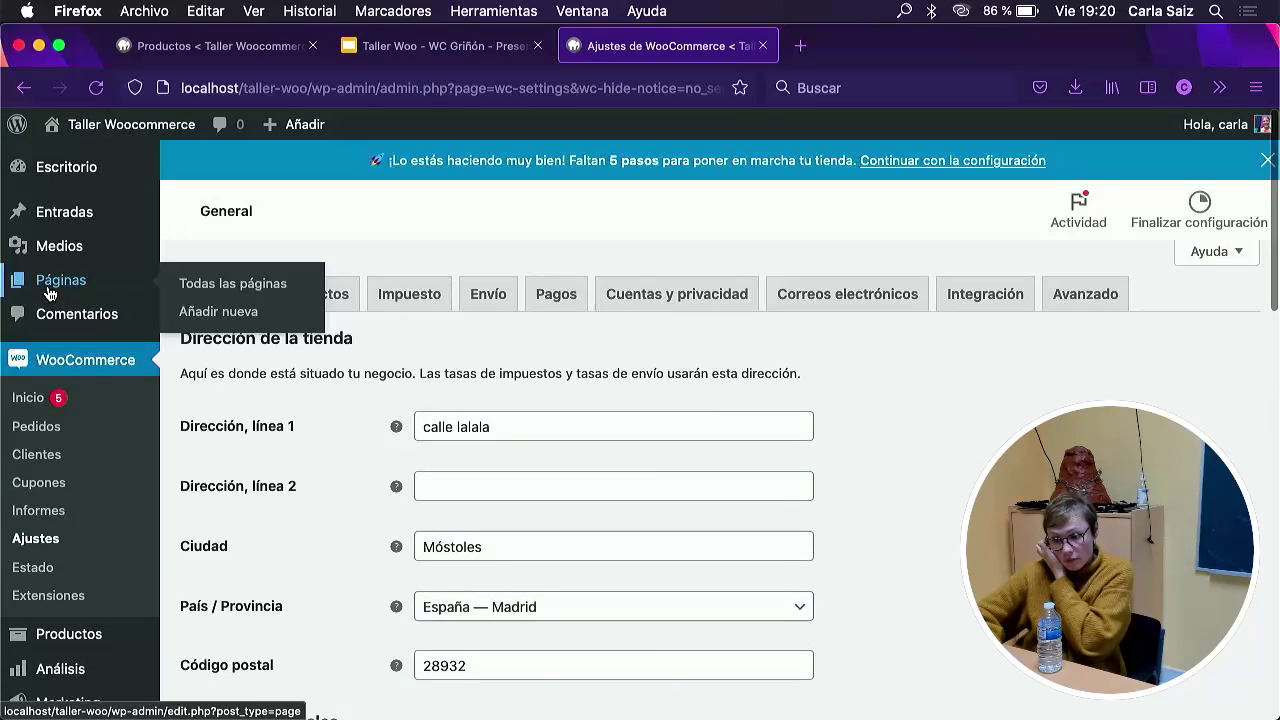
{"action": "left_click", "coordinate": [225, 290]}
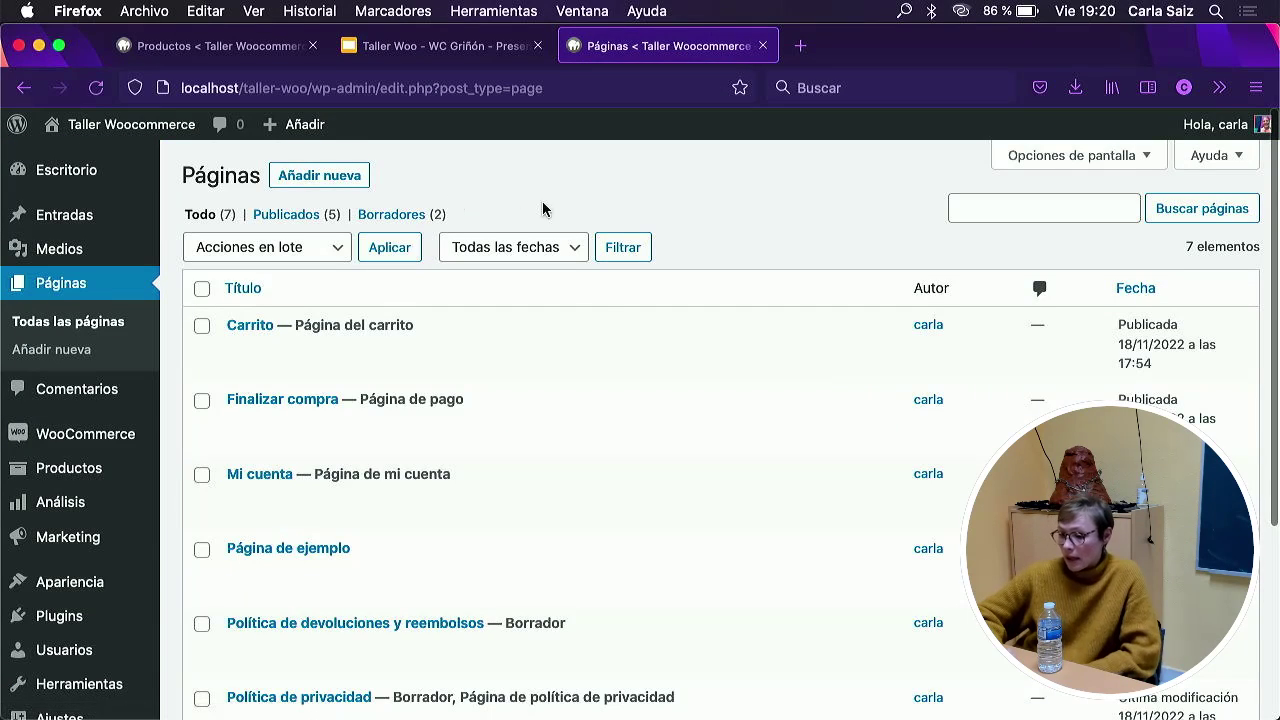
{"action": "scroll", "coordinate": [593, 310], "scroll_direction": "down", "scroll_amount": 3}
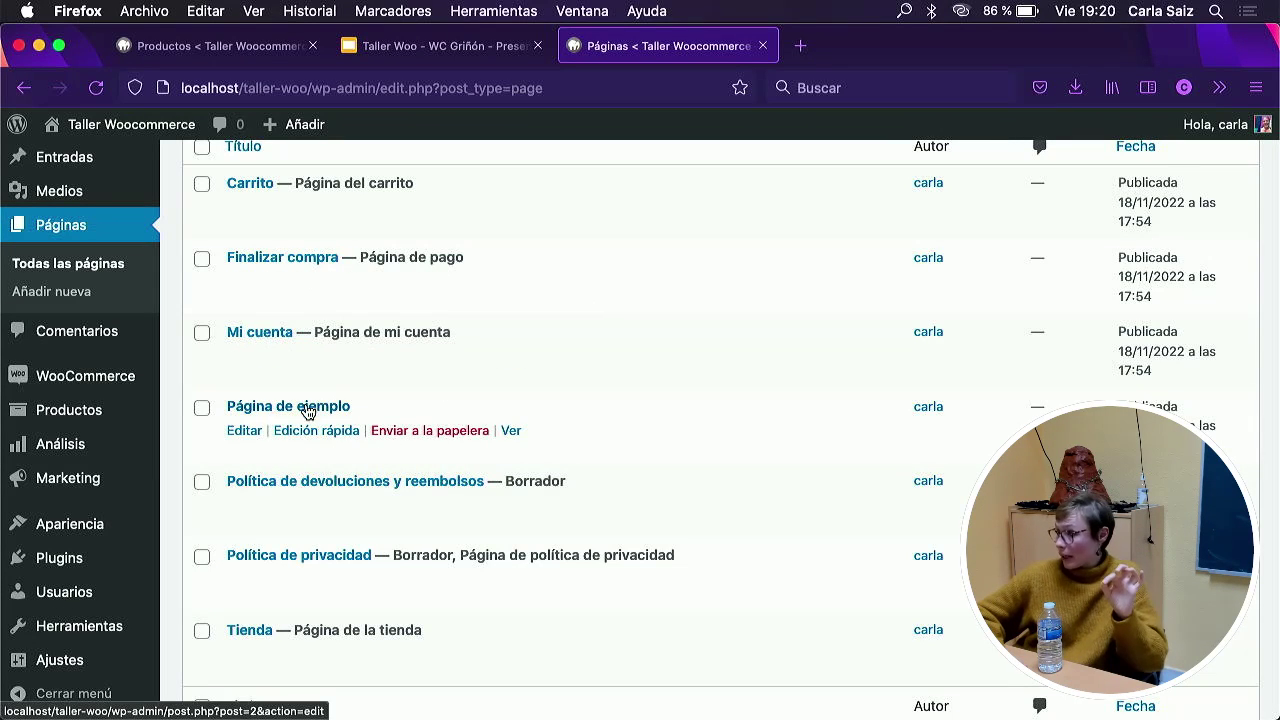
{"action": "left_click", "coordinate": [441, 432]}
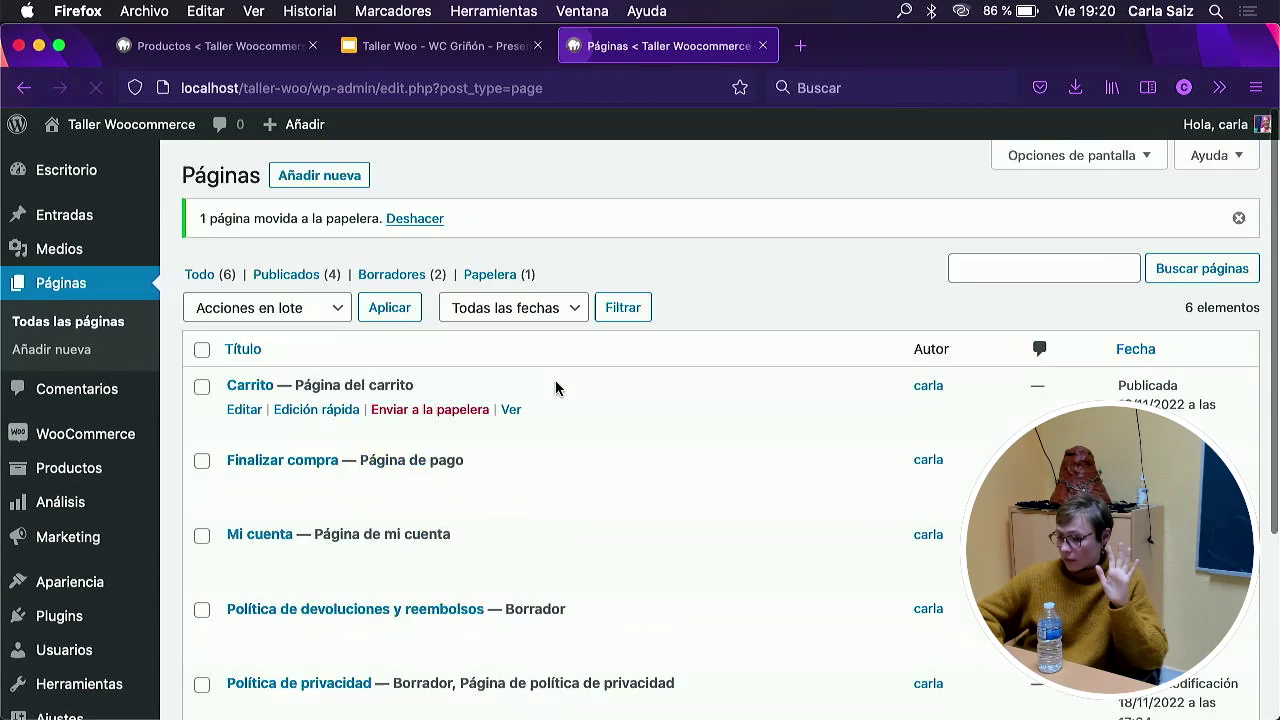
Review the page list, from Carrito to Tienda, and locate the Privacidad entry among the WordPress settings.
{"action": "scroll", "coordinate": [555, 383], "scroll_direction": "down", "scroll_amount": 5}
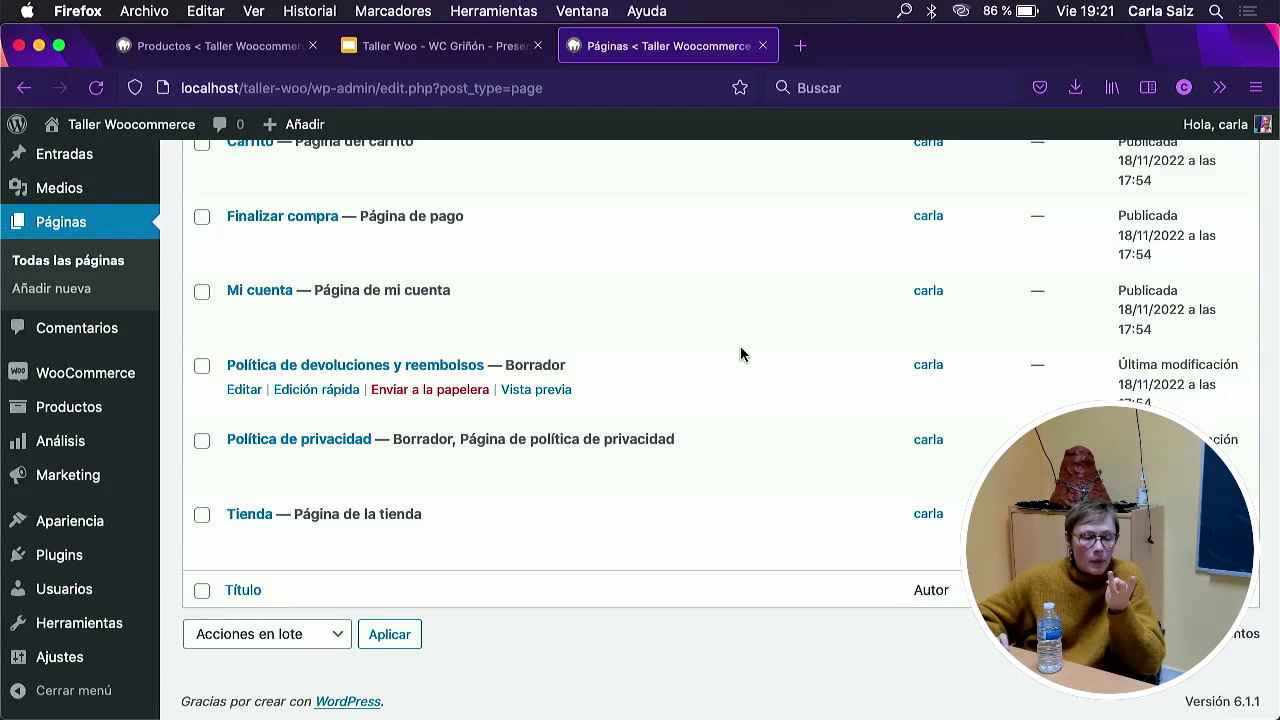
{"action": "scroll", "coordinate": [740, 353], "scroll_direction": "up", "scroll_amount": 2}
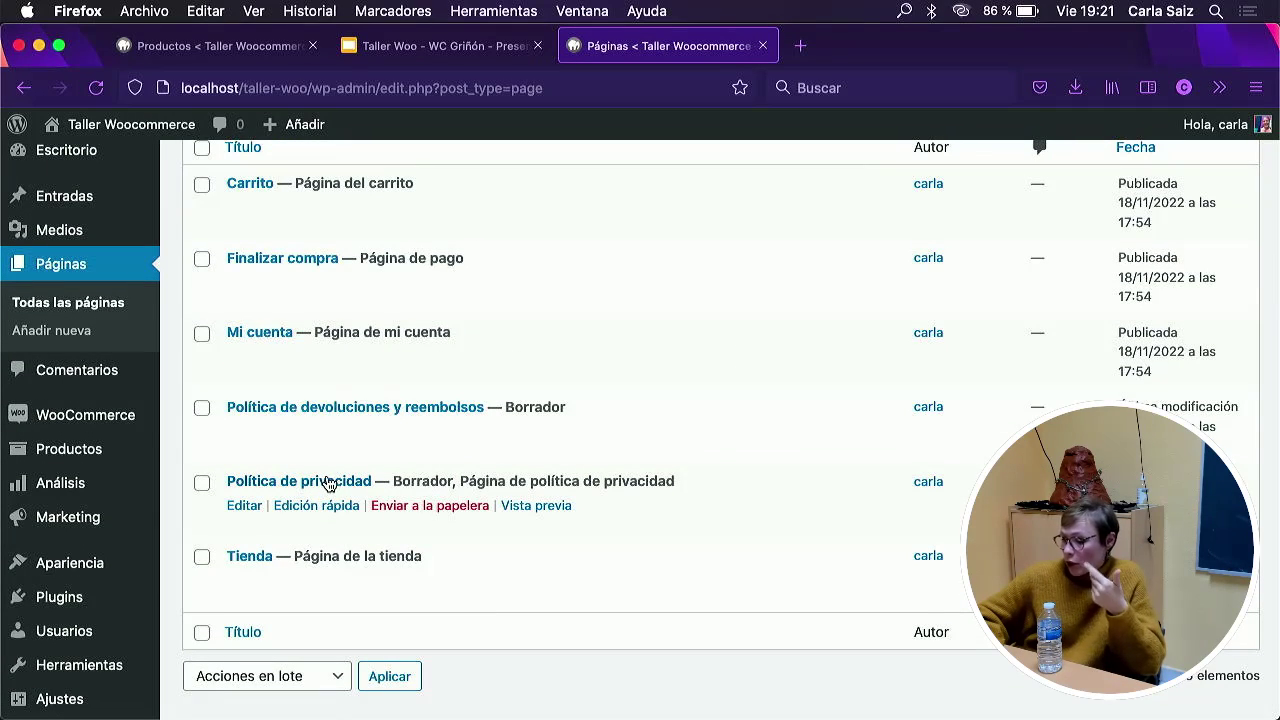
{"action": "scroll", "coordinate": [450, 470], "scroll_direction": "down", "scroll_amount": 2}
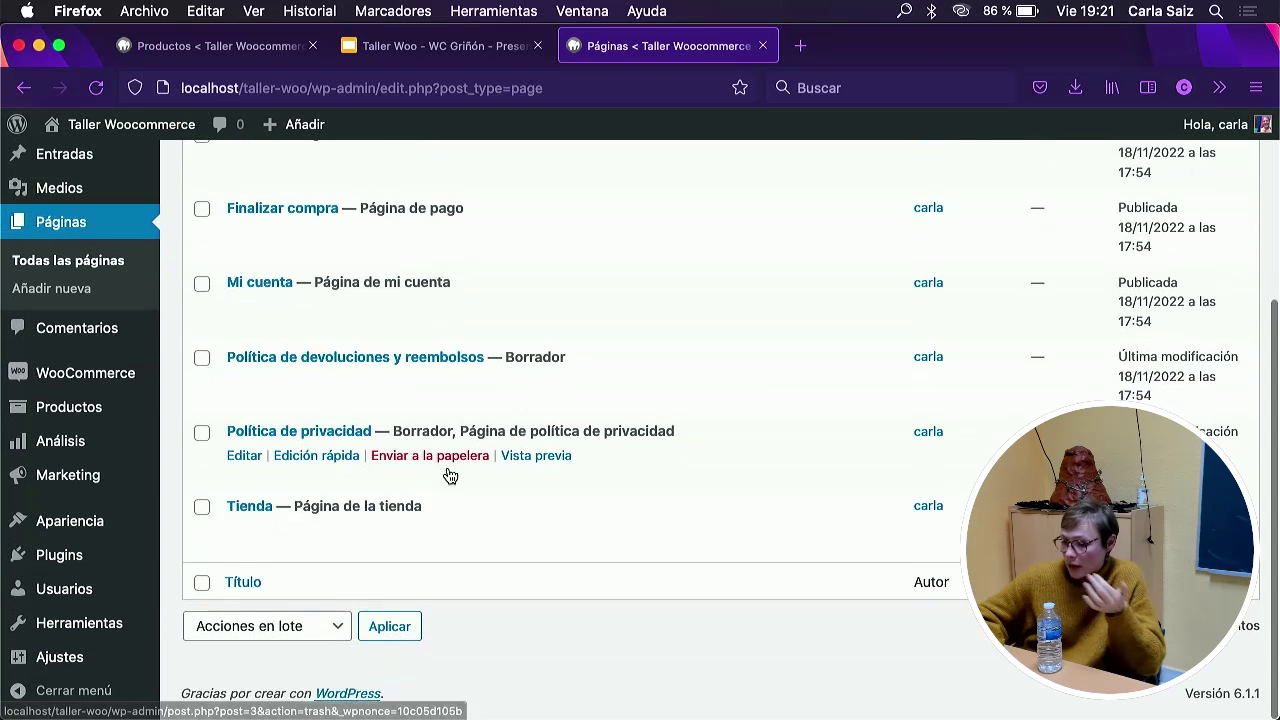
{"action": "mouse_move", "coordinate": [77, 660]}
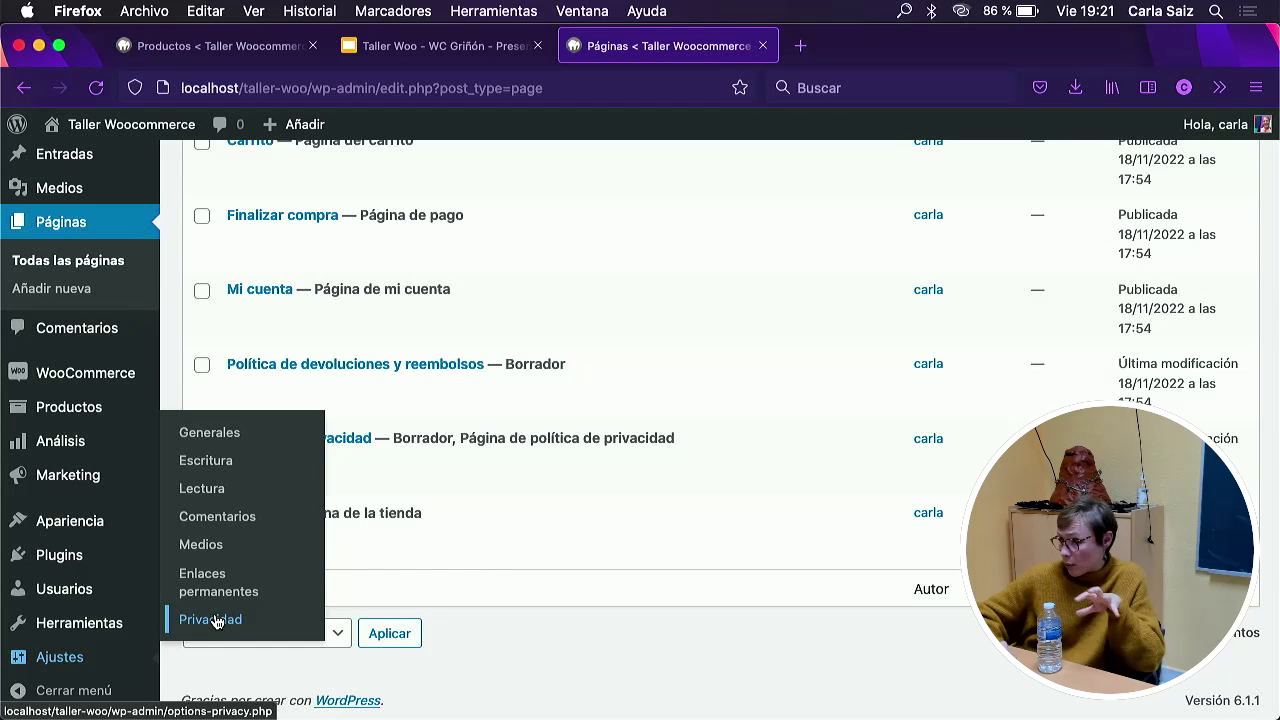
{"action": "mouse_move", "coordinate": [135, 628]}
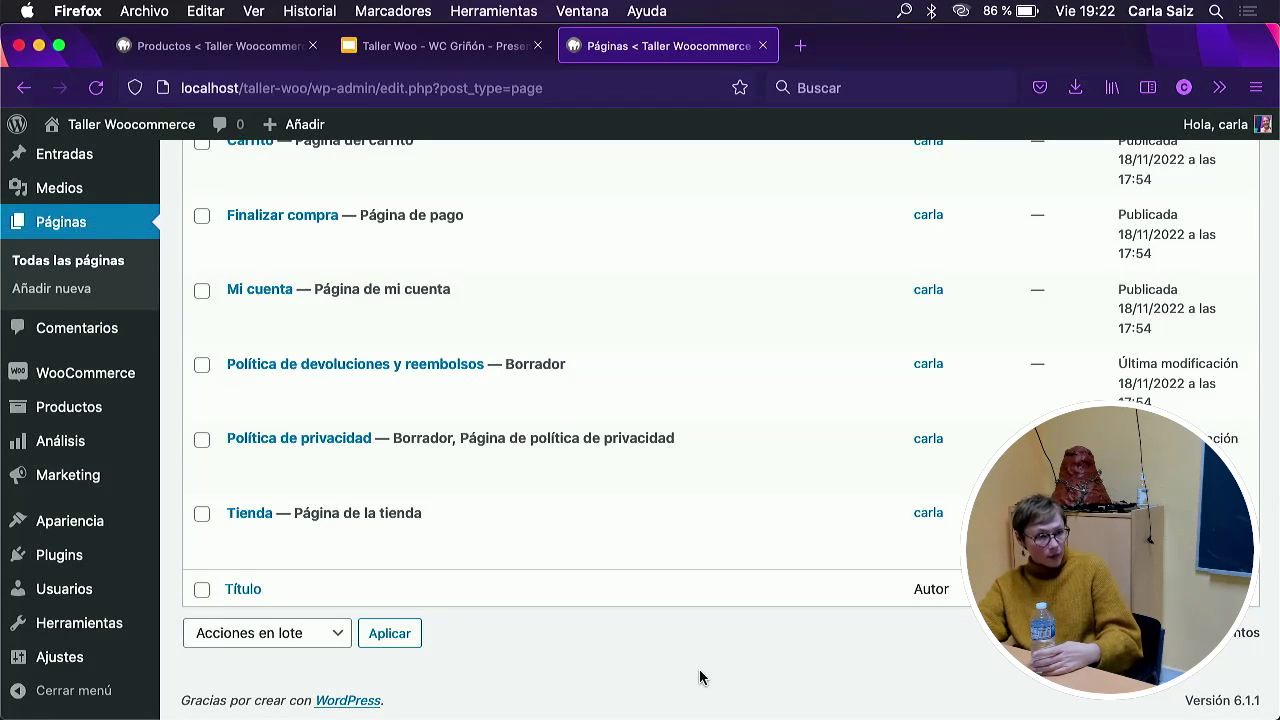
{"action": "scroll", "coordinate": [700, 678], "scroll_direction": "up", "scroll_amount": 3}
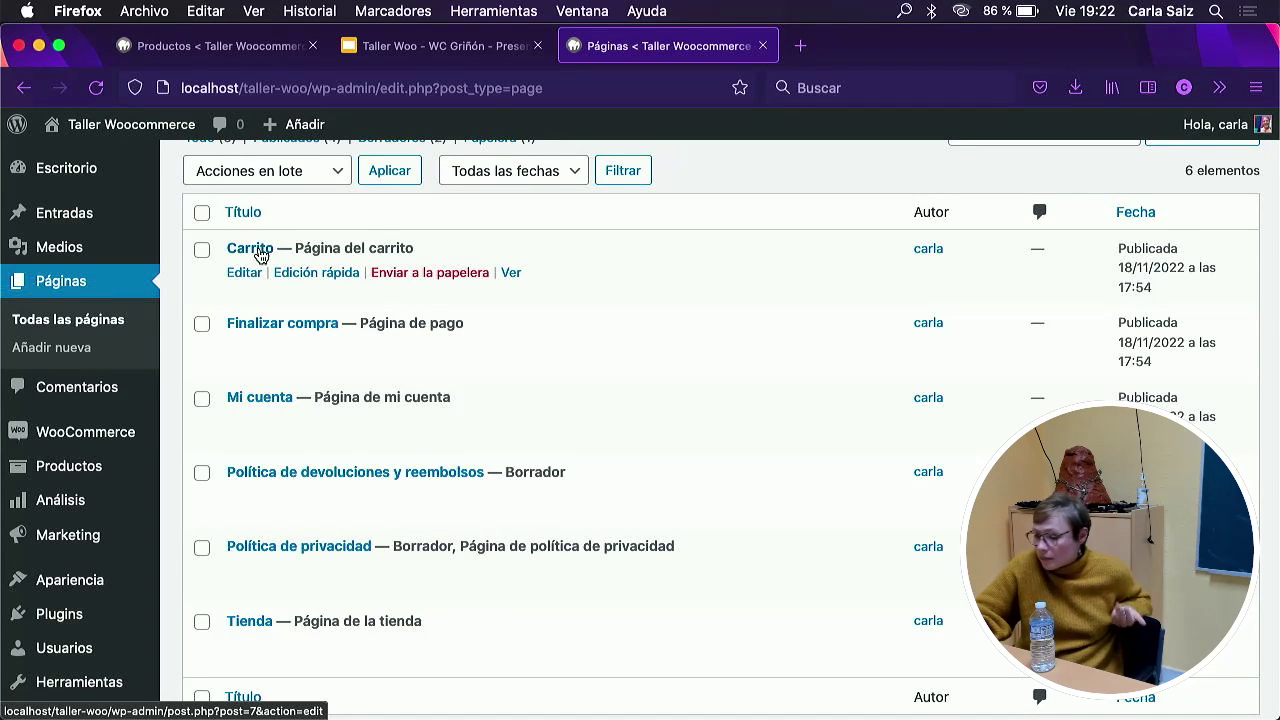
{"action": "scroll", "coordinate": [274, 290], "scroll_direction": "up", "scroll_amount": 3}
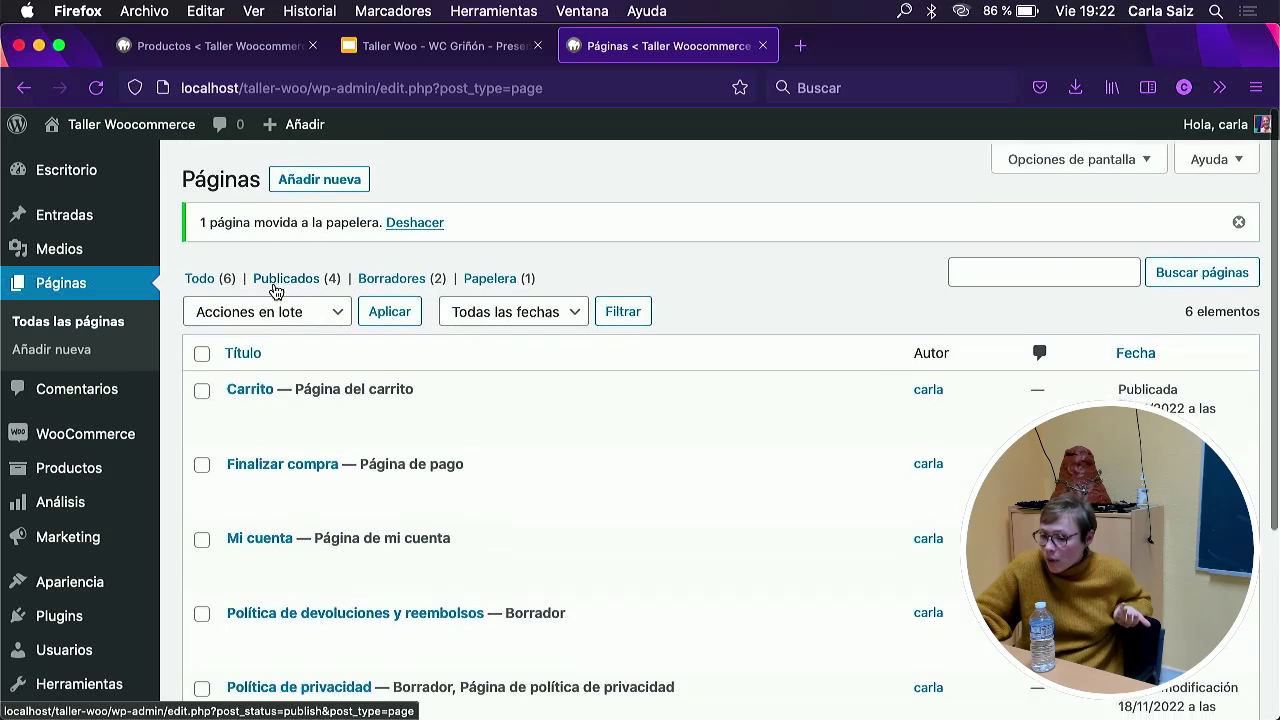
Open the WooCommerce settings and go through Cuentas y privacidad and Integración to the page setup under Avanzado.
{"action": "mouse_move", "coordinate": [118, 446]}
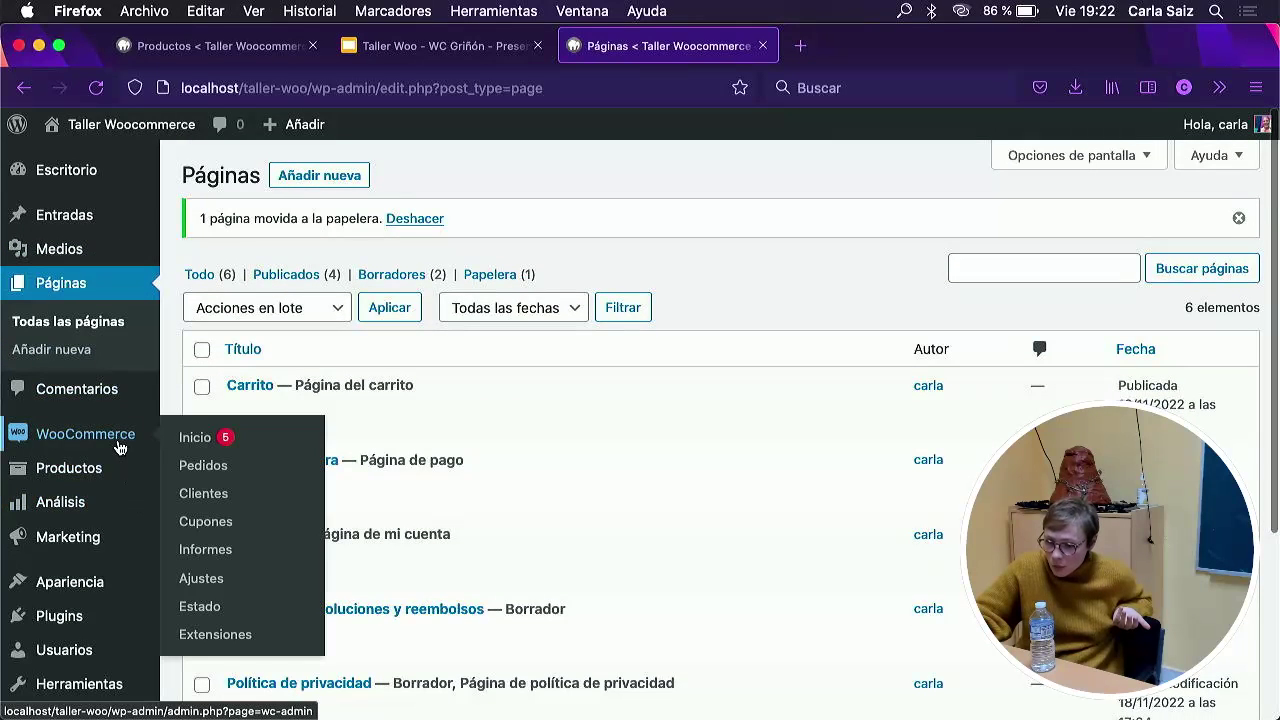
{"action": "left_click", "coordinate": [200, 579]}
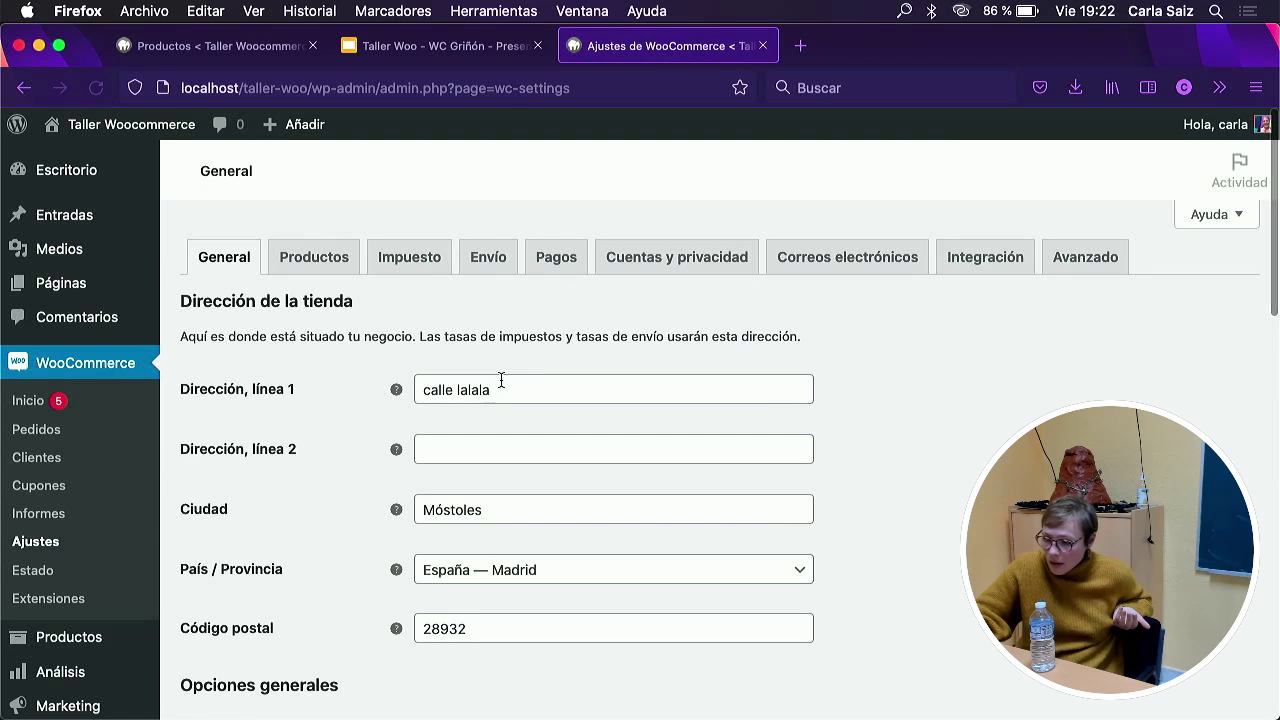
{"action": "left_click", "coordinate": [685, 260]}
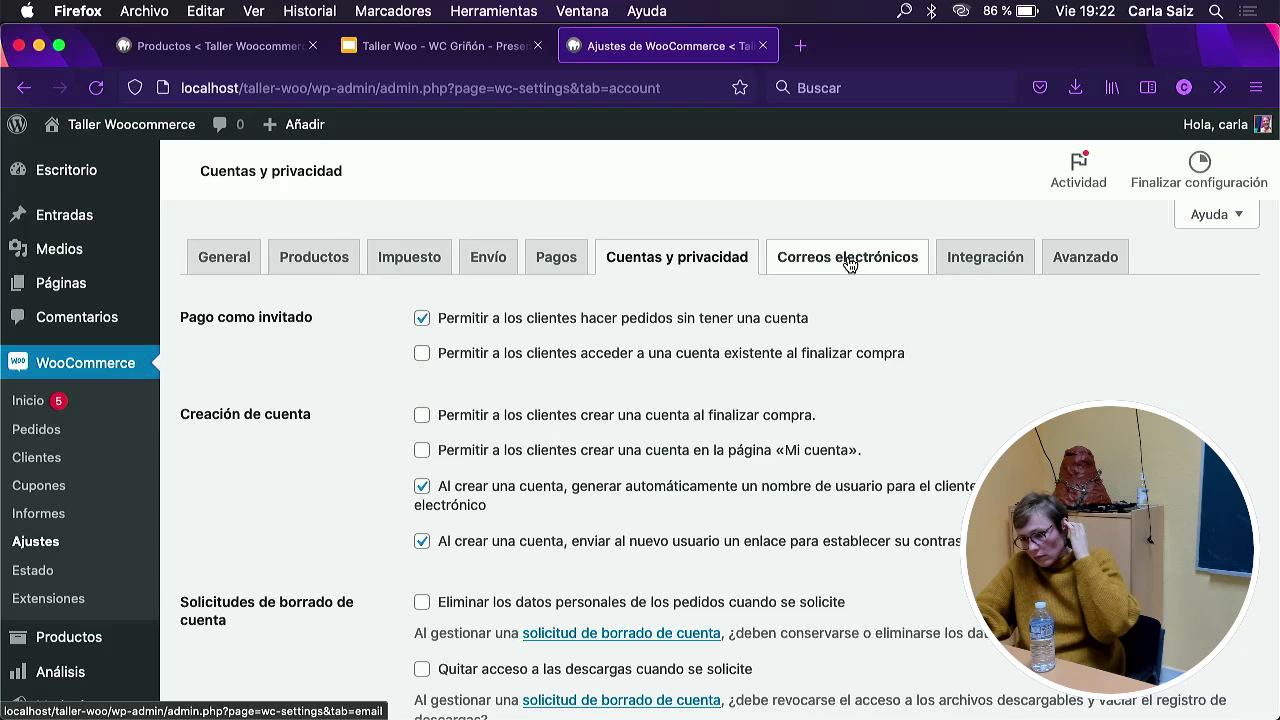
{"action": "left_click", "coordinate": [978, 305]}
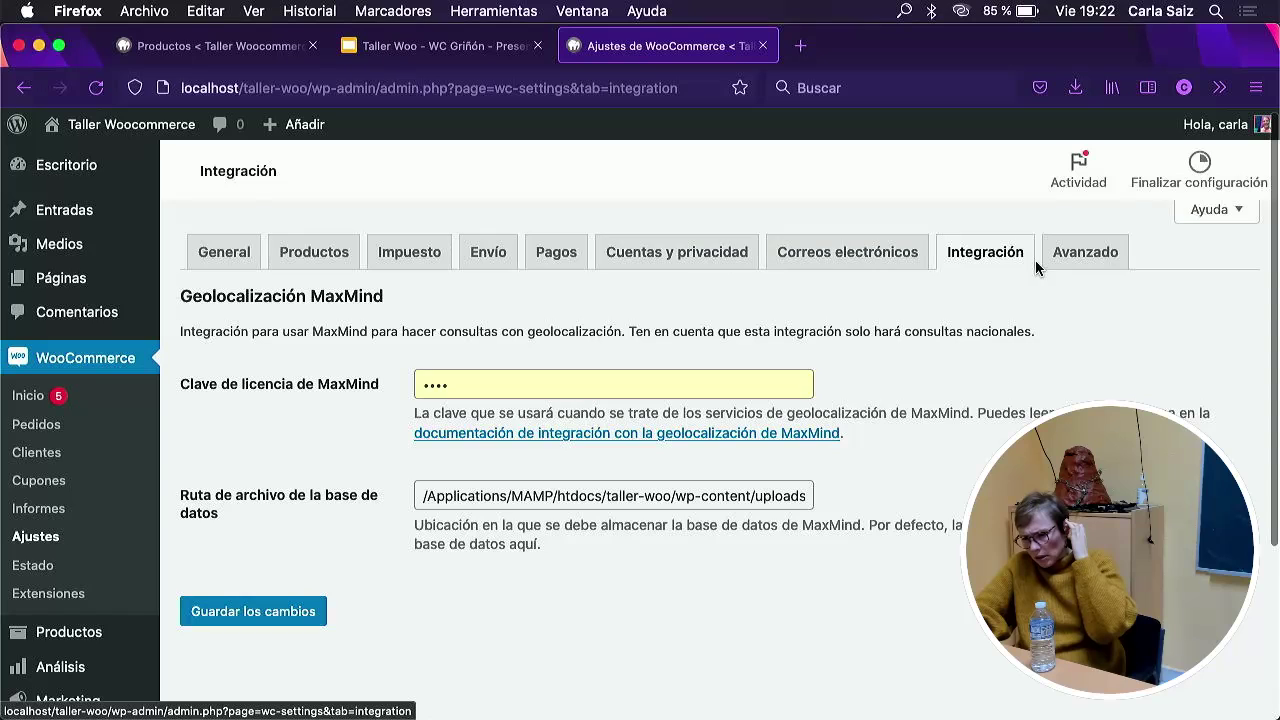
{"action": "left_click", "coordinate": [1082, 292]}
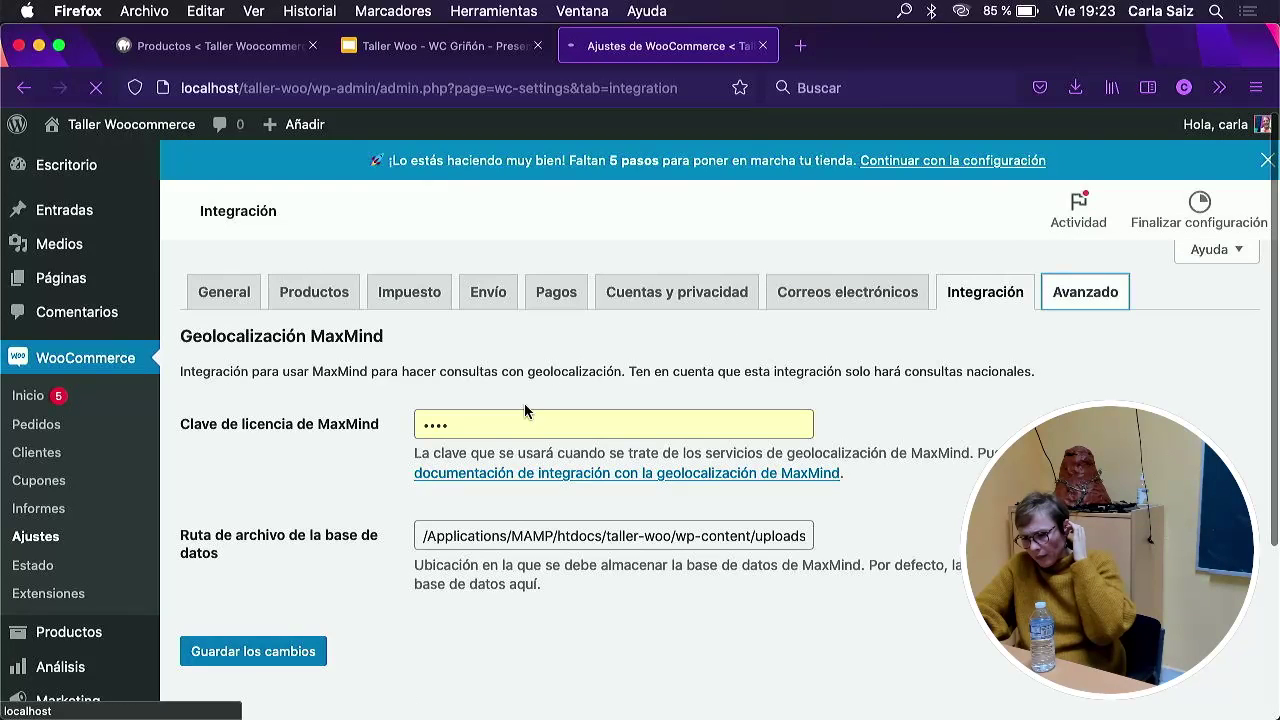
{"action": "scroll", "coordinate": [513, 420], "scroll_direction": "down", "scroll_amount": 4}
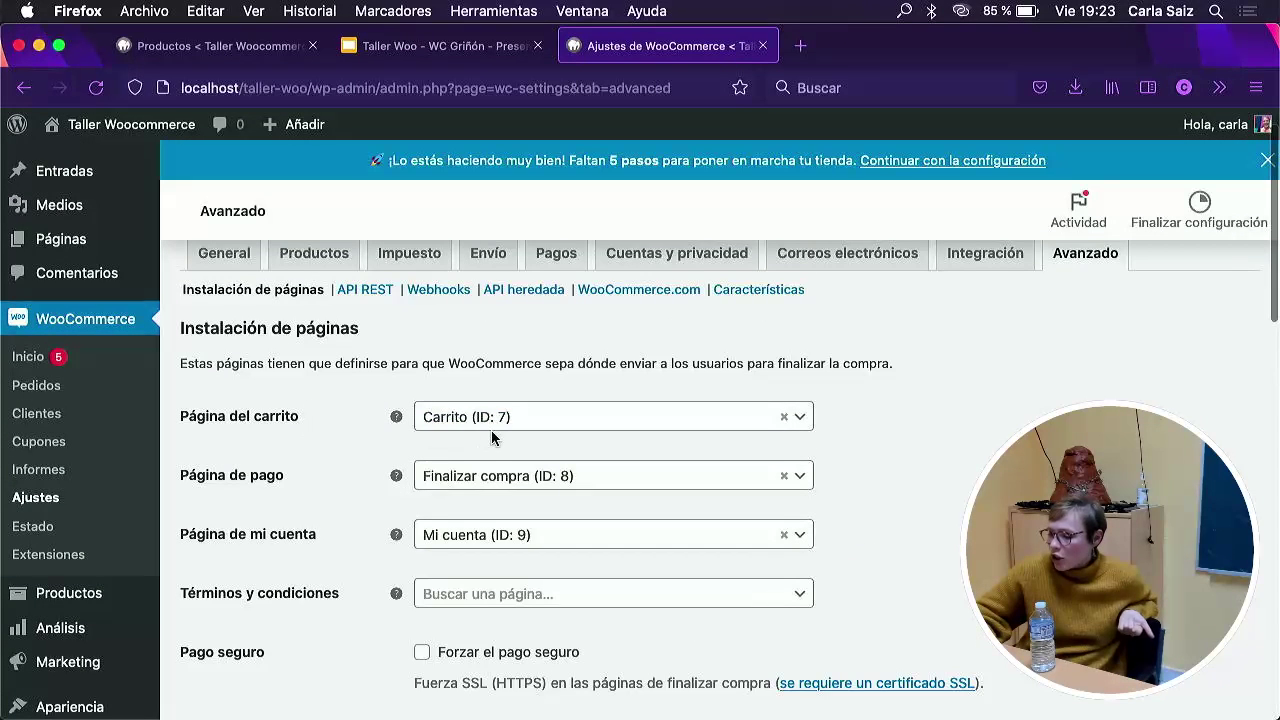
Inspect the page selectors for Página del carrito and Términos y condiciones in the Avanzado page setup.
{"action": "left_click", "coordinate": [501, 425]}
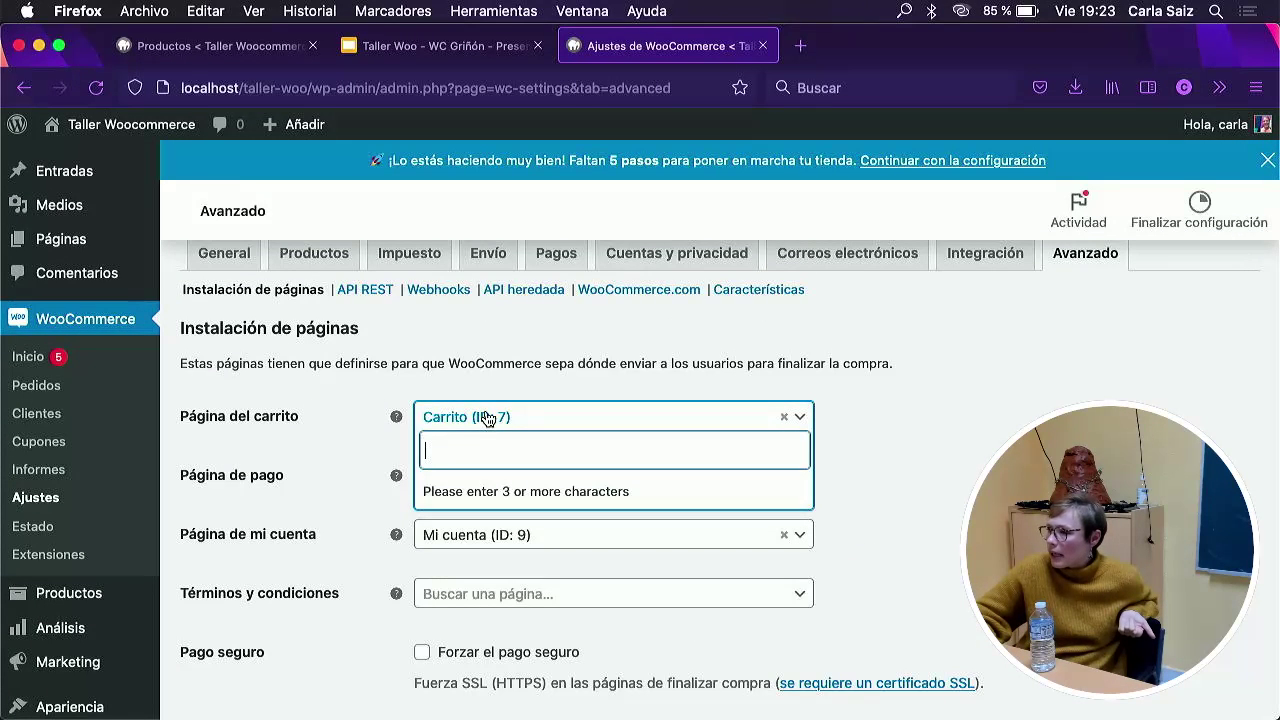
{"action": "left_click", "coordinate": [357, 449]}
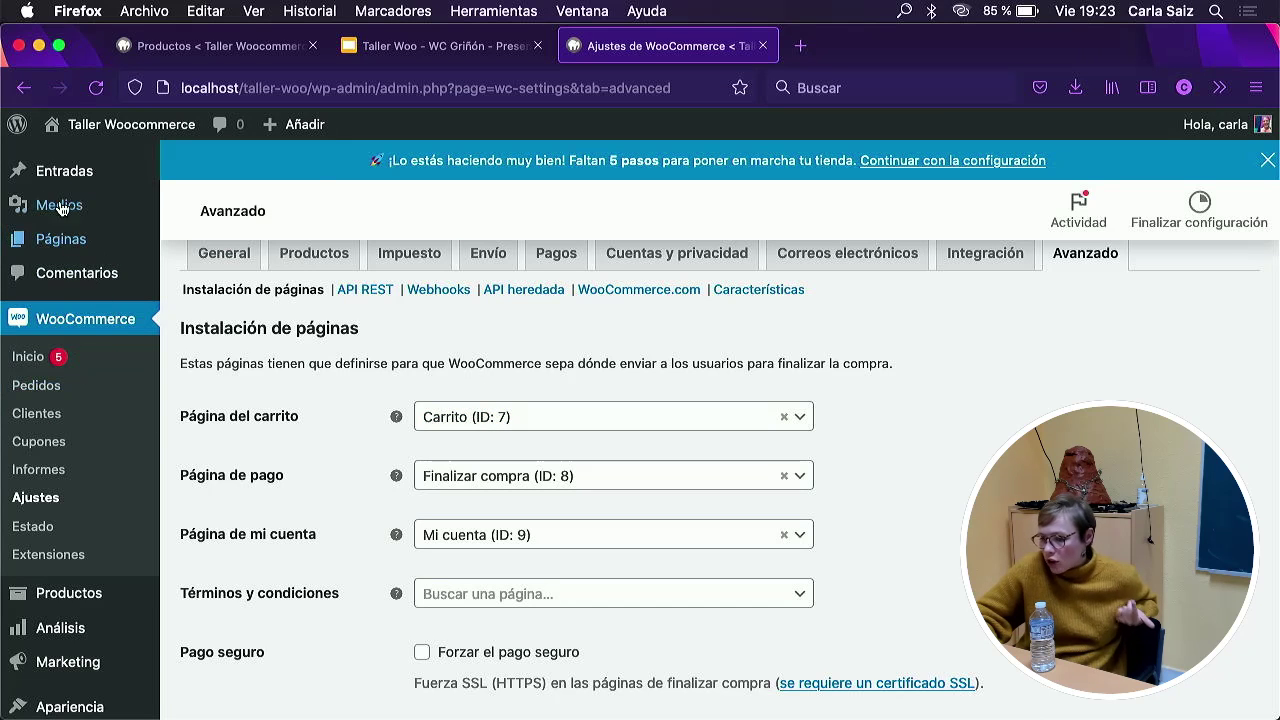
{"action": "mouse_move", "coordinate": [85, 208]}
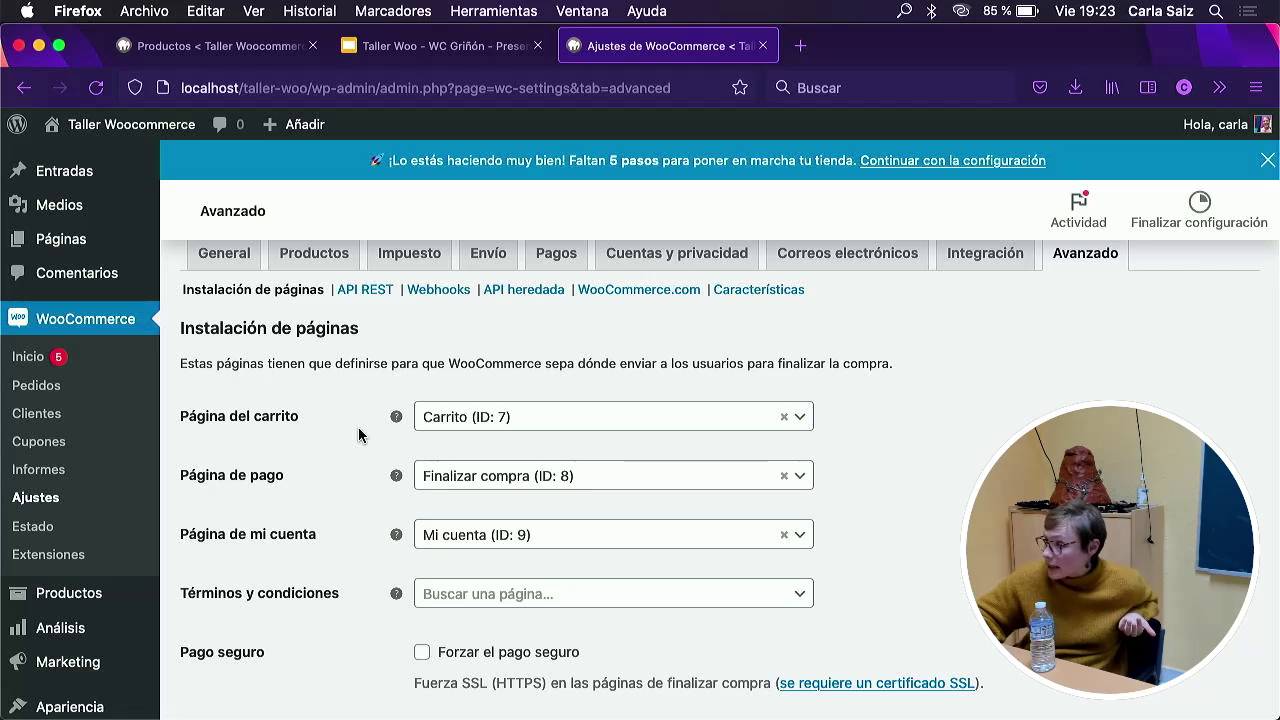
{"action": "left_click", "coordinate": [523, 418]}
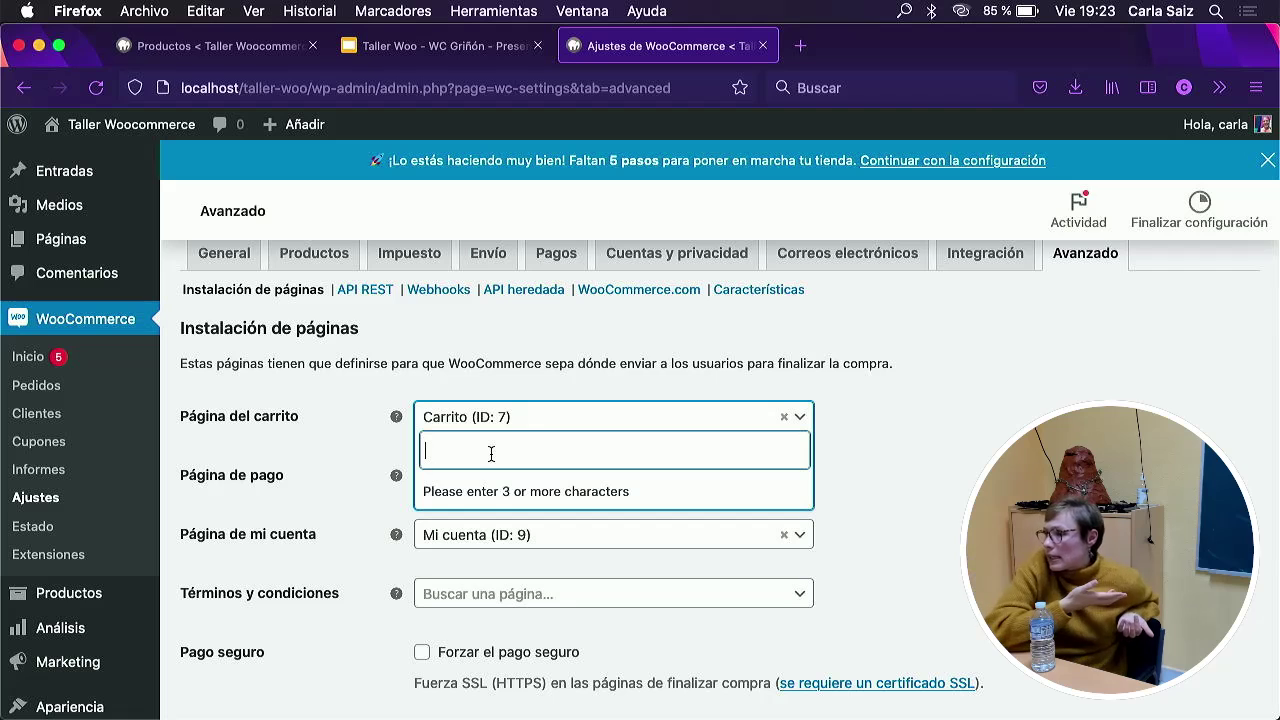
{"action": "left_click", "coordinate": [363, 453]}
{"action": "scroll", "coordinate": [432, 448], "scroll_direction": "down", "scroll_amount": 2}
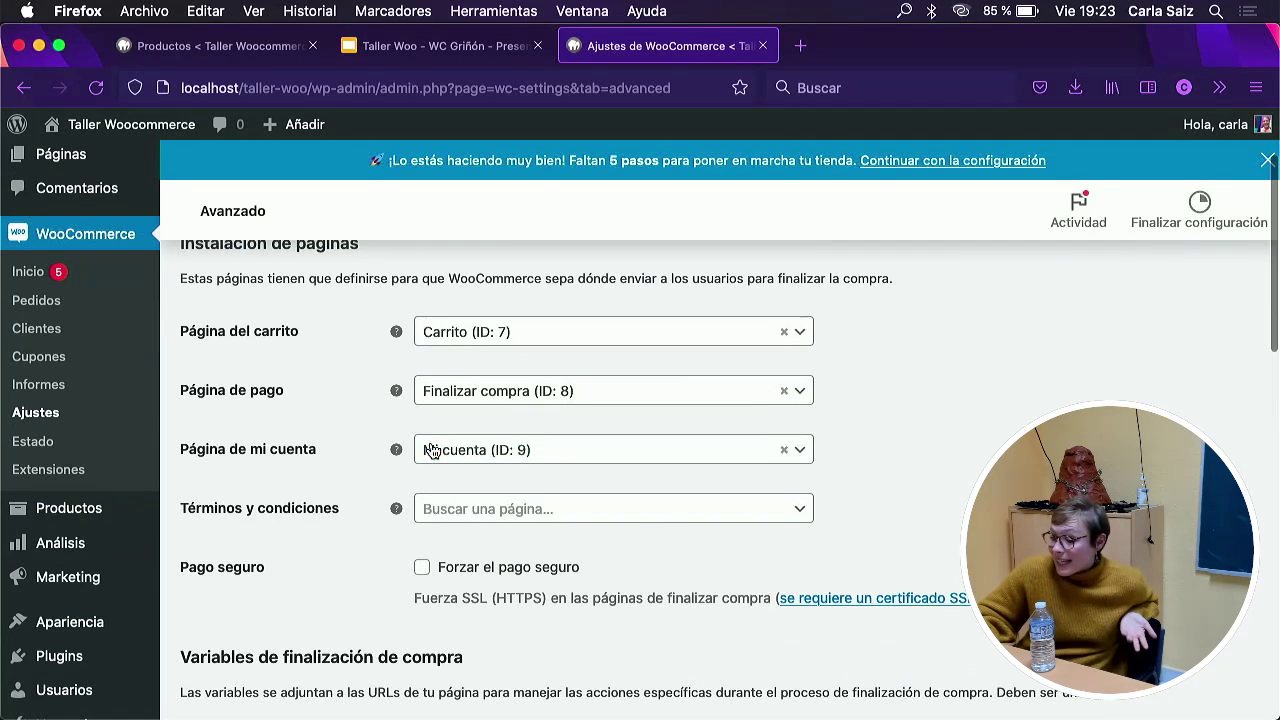
{"action": "left_click", "coordinate": [484, 512]}
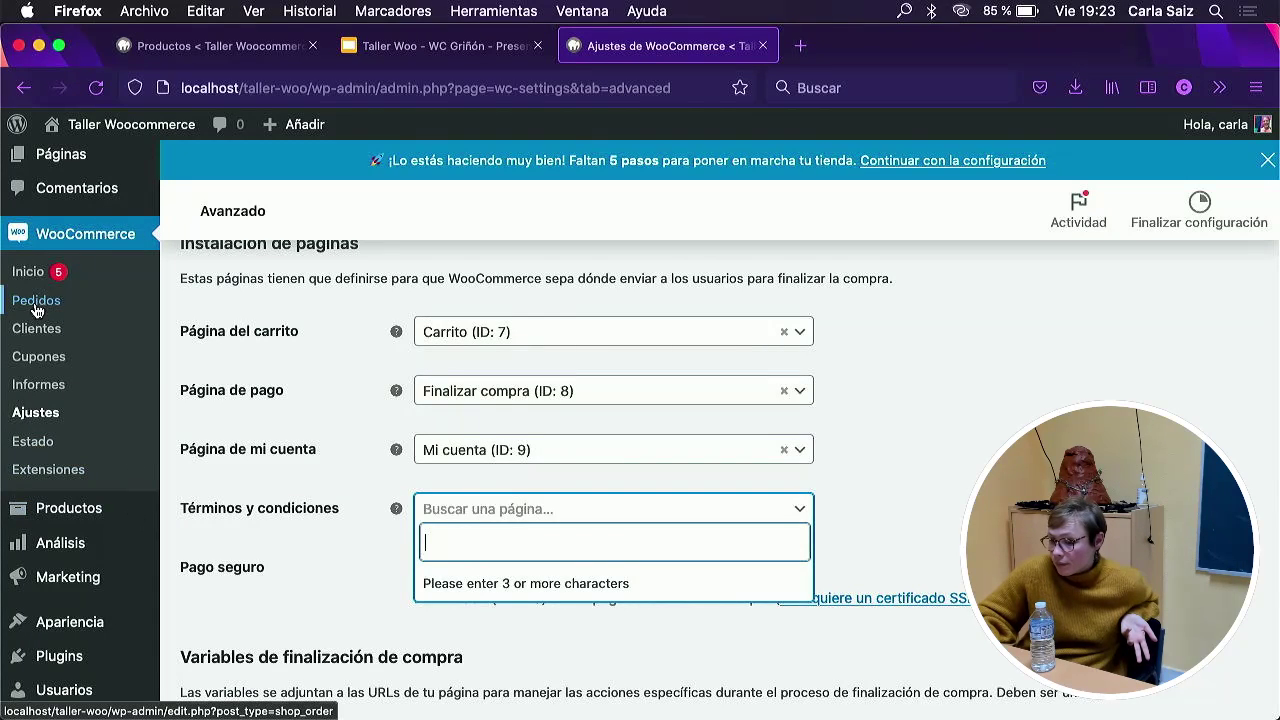
Open the WordPress page list in a new browser tab and switch to it.
{"action": "scroll", "coordinate": [77, 434], "scroll_direction": "up", "scroll_amount": 2}
{"action": "right_click", "coordinate": [70, 230]}
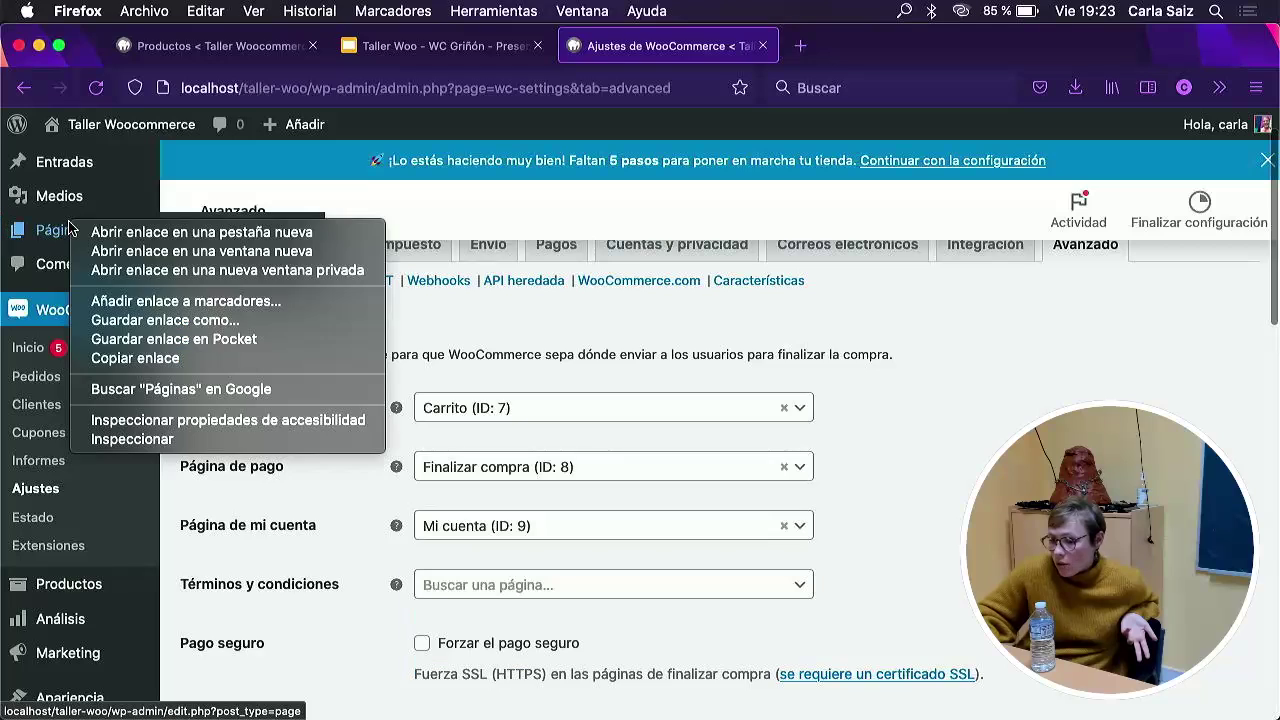
{"action": "left_click", "coordinate": [97, 237]}
{"action": "left_click", "coordinate": [845, 46]}
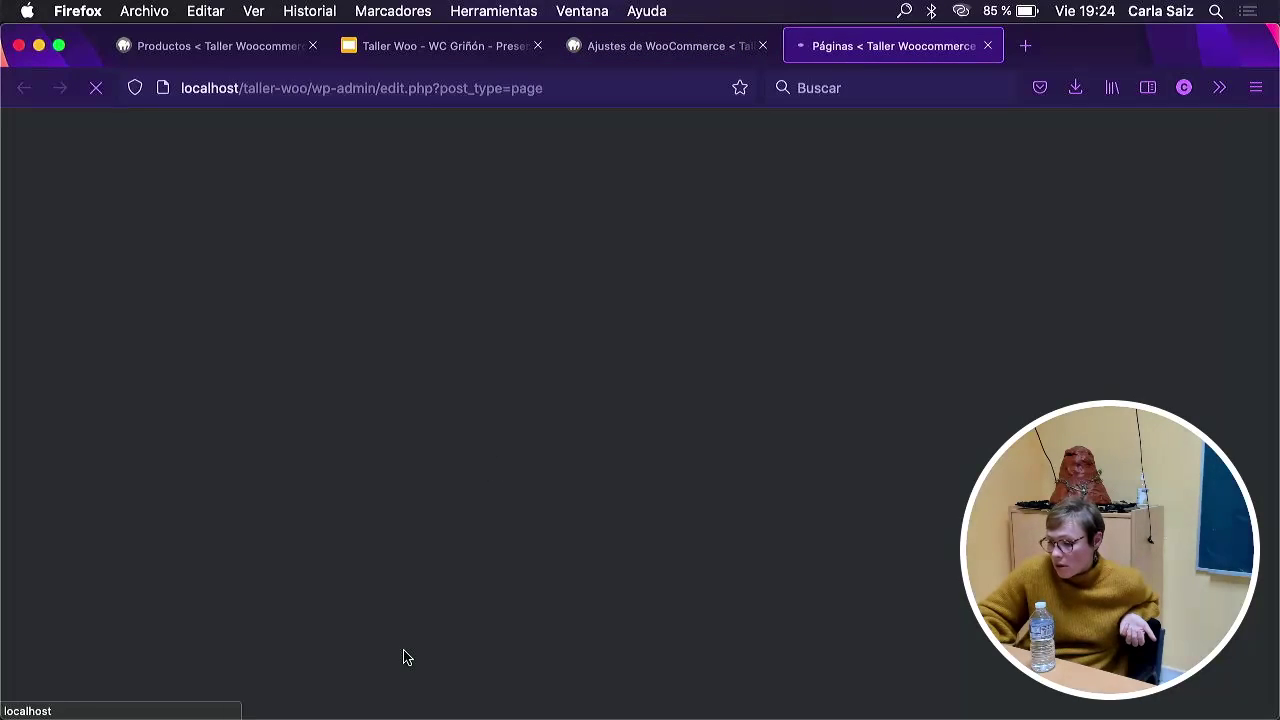
Quick-edit Política de devoluciones y reembolsos, set its status to Publicada and update the page.
{"action": "scroll", "coordinate": [405, 657], "scroll_direction": "down", "scroll_amount": 3}
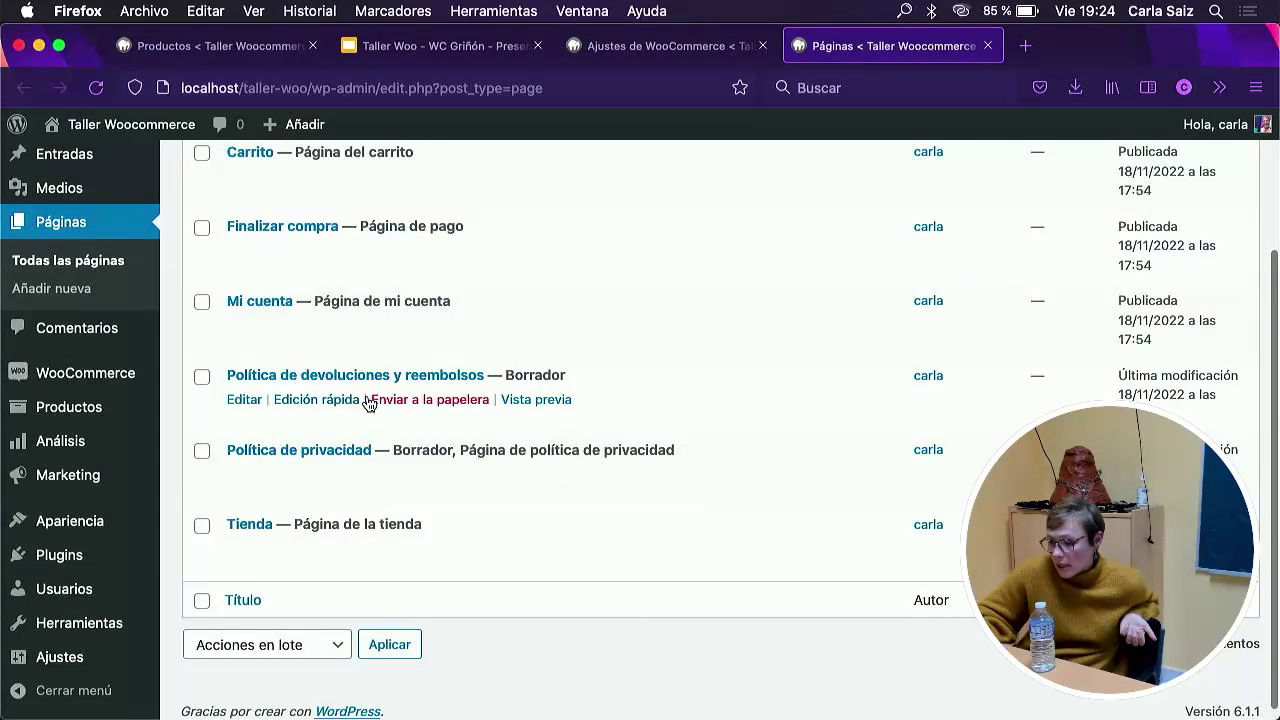
{"action": "left_click", "coordinate": [333, 400]}
{"action": "left_click", "coordinate": [906, 556]}
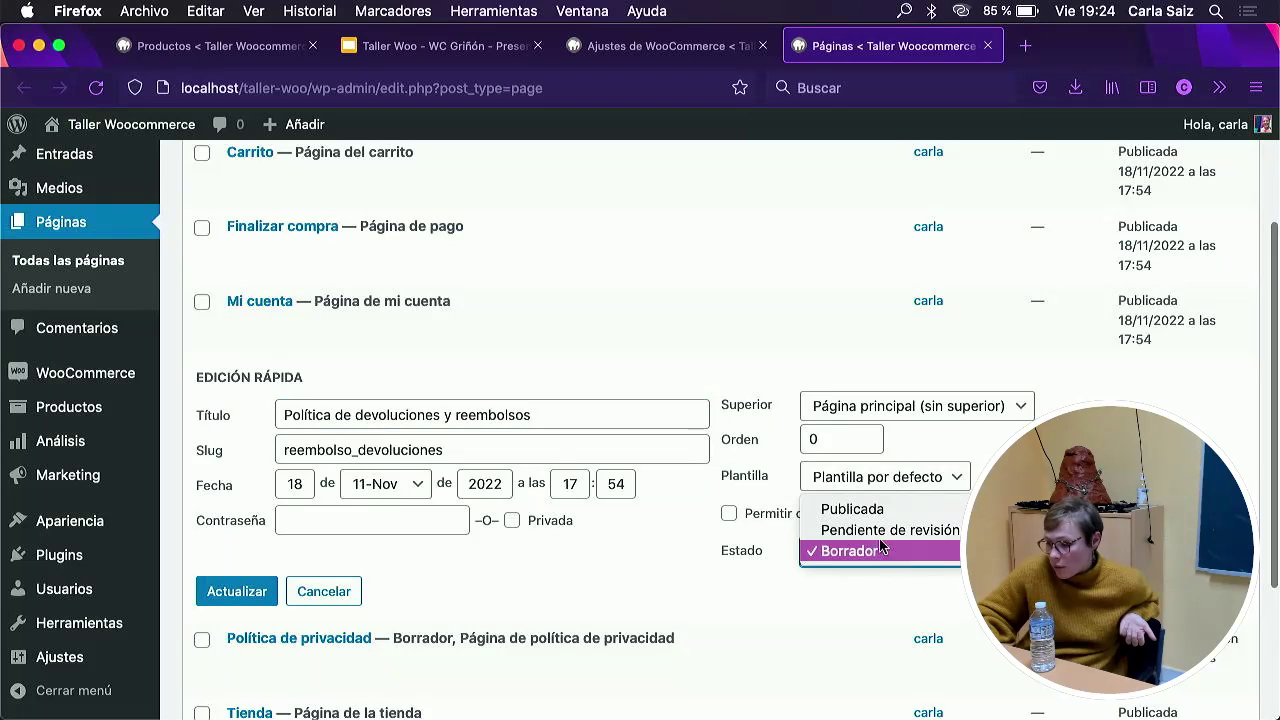
{"action": "left_click", "coordinate": [873, 511]}
{"action": "left_click", "coordinate": [236, 591]}
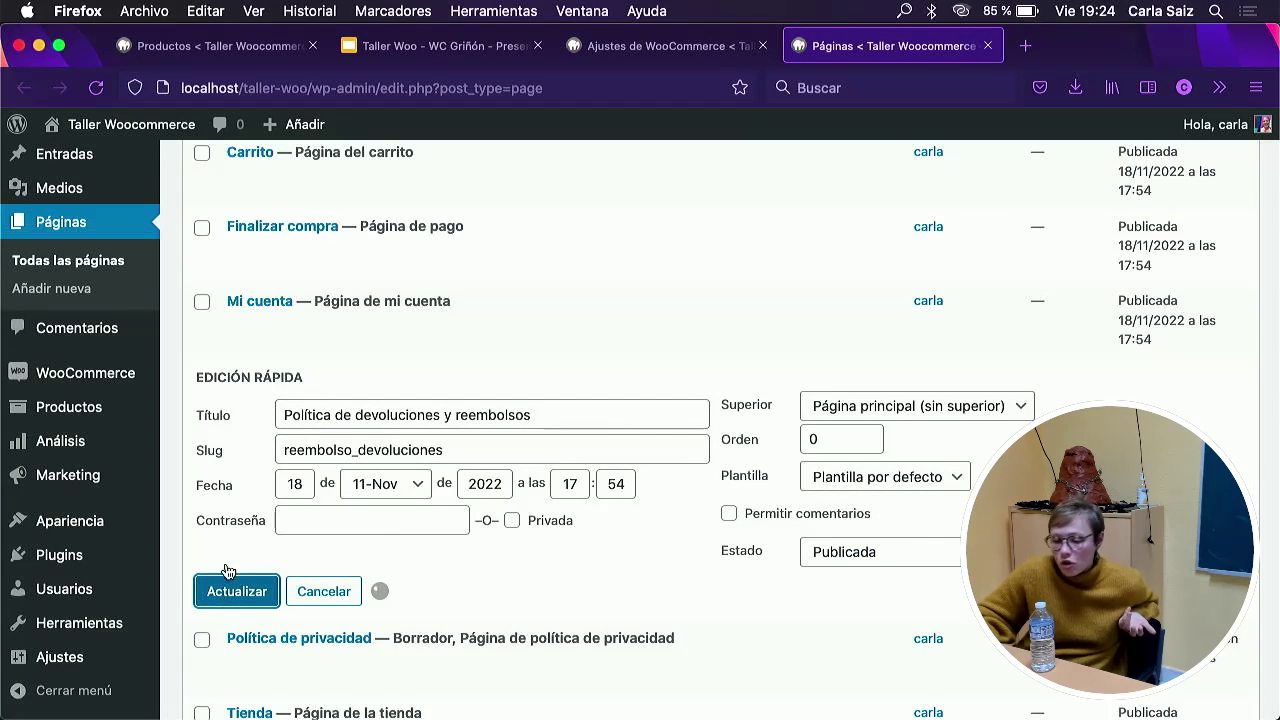
View the Política de devoluciones y reembolsos page in a new tab, skim its sample content and close the tab.
{"action": "right_click", "coordinate": [508, 400]}
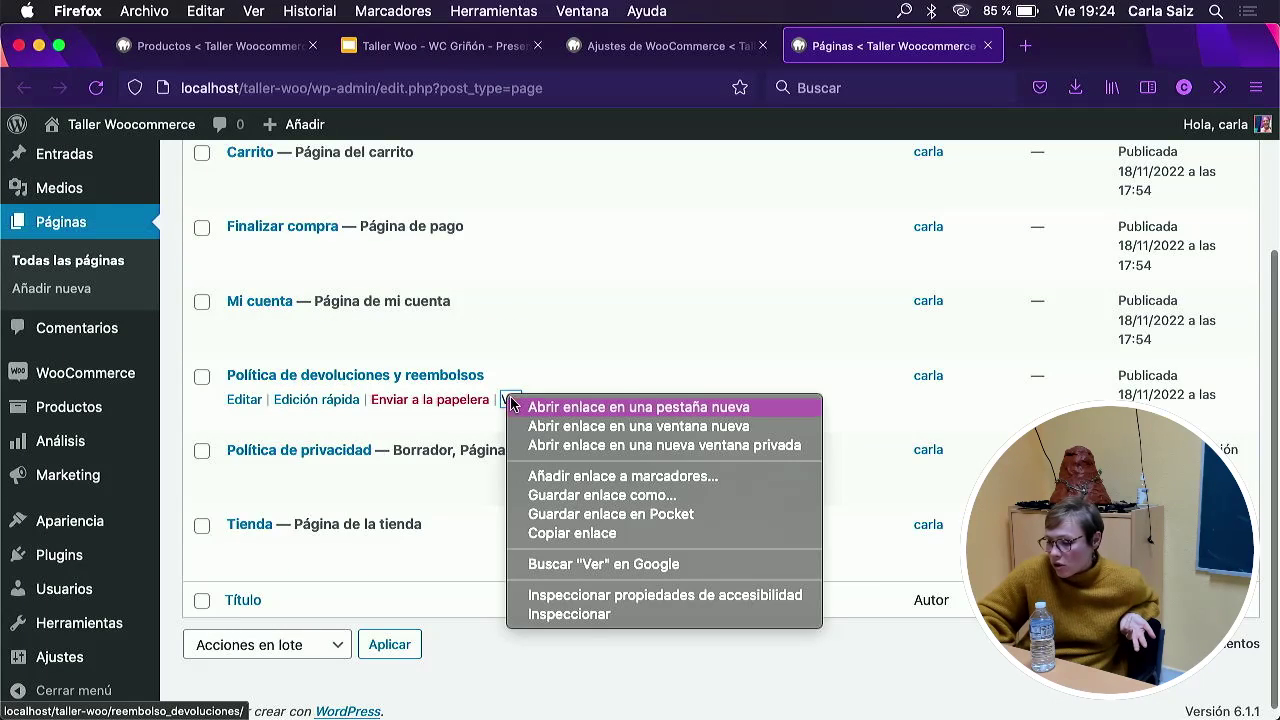
{"action": "left_click", "coordinate": [526, 407]}
{"action": "left_click", "coordinate": [1040, 45]}
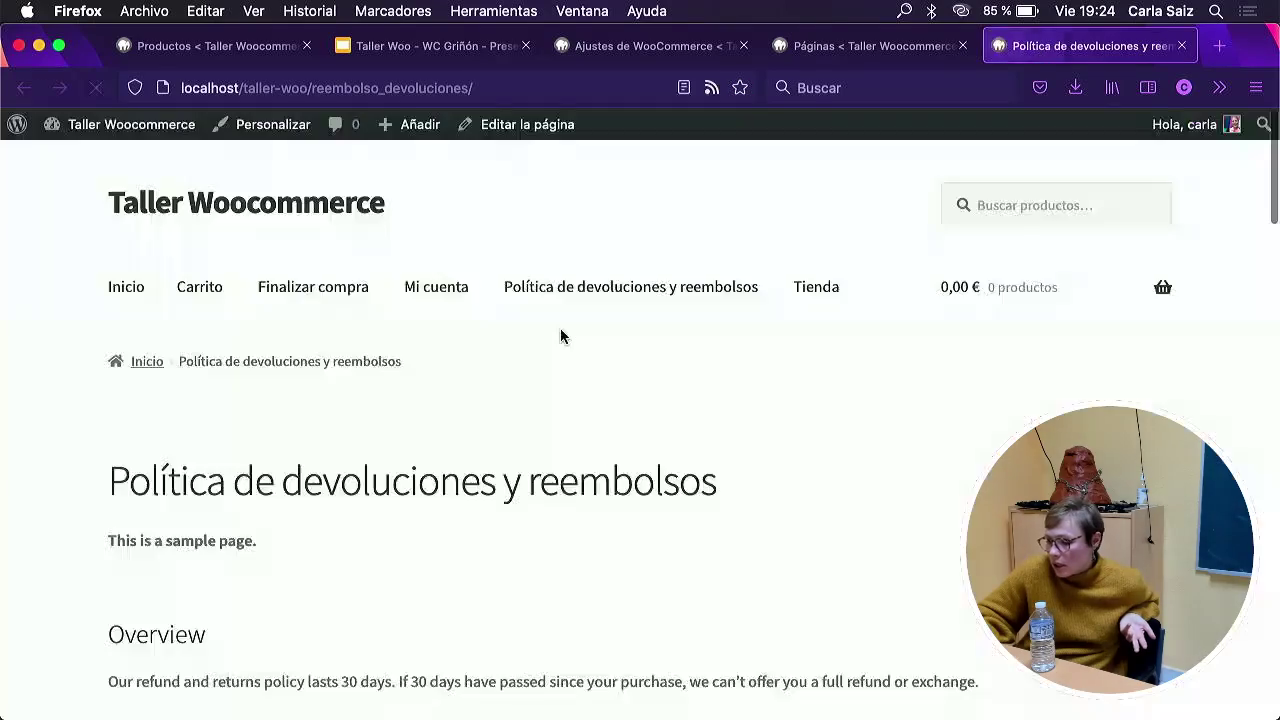
{"action": "scroll", "coordinate": [561, 331], "scroll_direction": "down", "scroll_amount": 20}
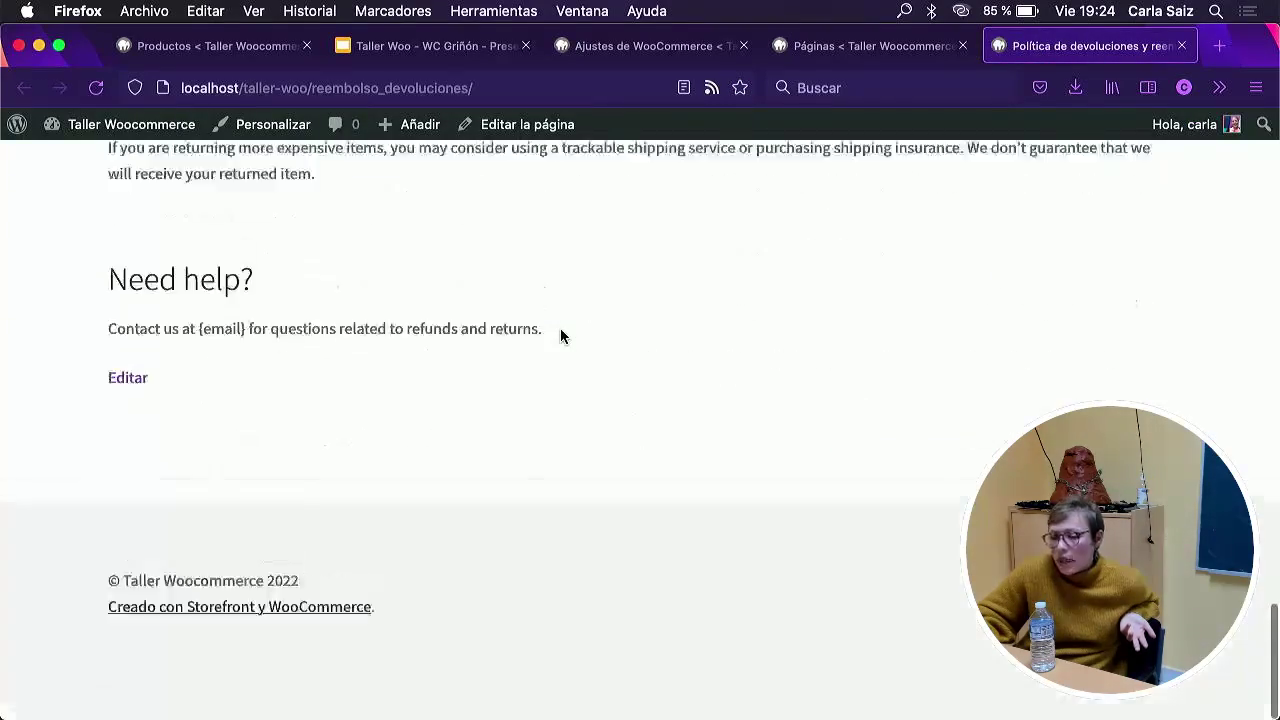
{"action": "scroll", "coordinate": [561, 331], "scroll_direction": "up", "scroll_amount": 10}
{"action": "scroll", "coordinate": [560, 336], "scroll_direction": "up", "scroll_amount": 12}
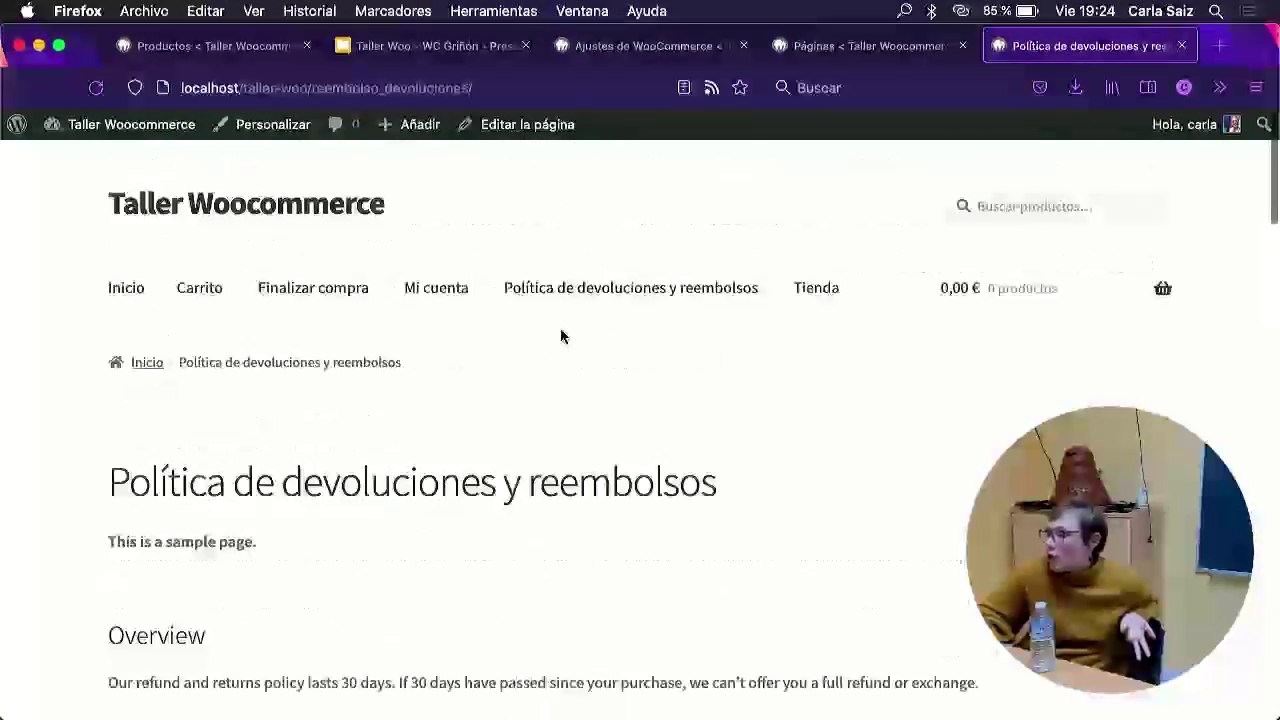
{"action": "left_click", "coordinate": [1181, 45]}
Return to the WooCommerce settings and open the page setup under Avanzado.
{"action": "mouse_move", "coordinate": [110, 372]}
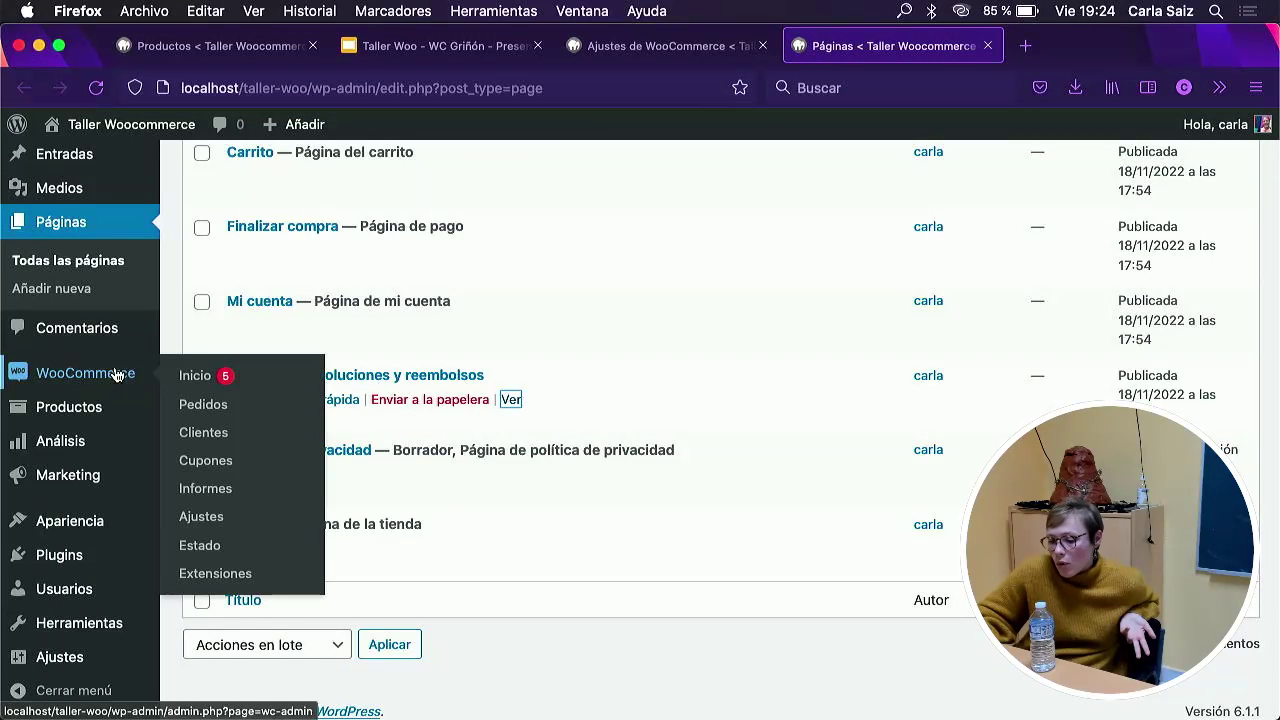
{"action": "left_click", "coordinate": [210, 518]}
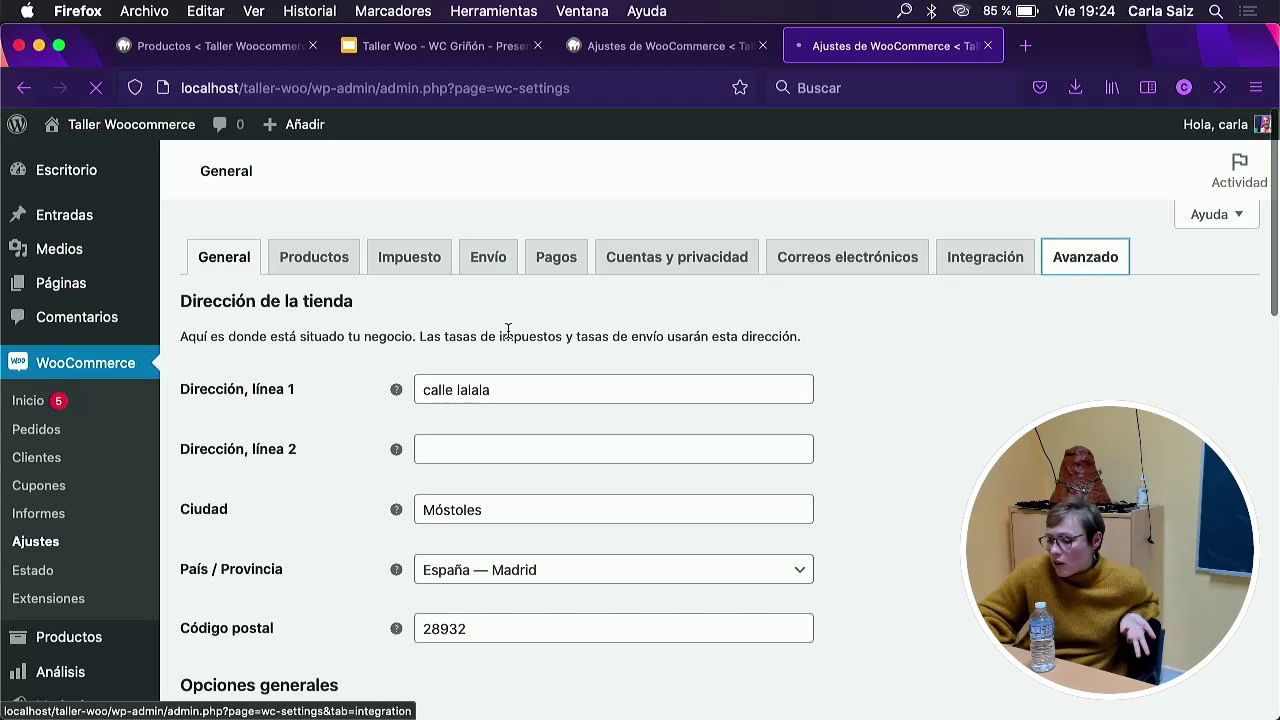
{"action": "scroll", "coordinate": [508, 333], "scroll_direction": "down", "scroll_amount": 2}
{"action": "scroll", "coordinate": [507, 337], "scroll_direction": "down", "scroll_amount": 3}
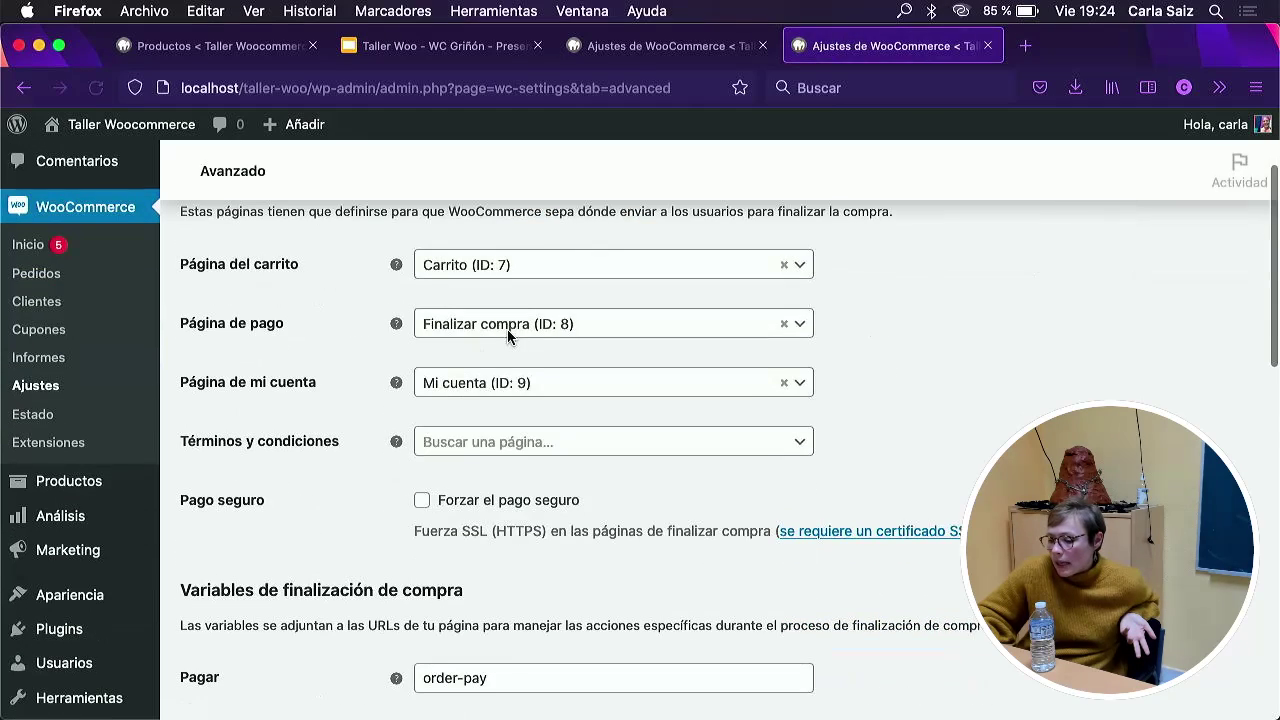
Search the Términos y condiciones page selector for "vent" and for "term".
{"action": "left_click", "coordinate": [478, 455]}
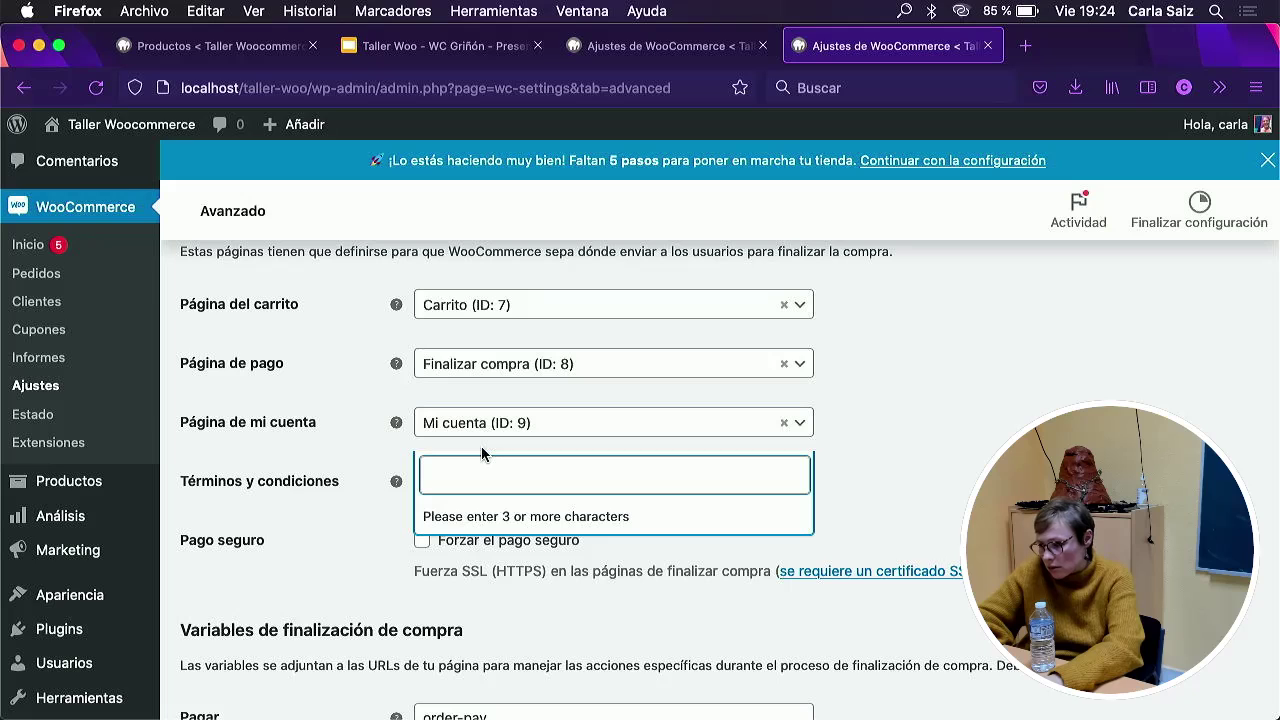
{"action": "type", "text": "ven"}
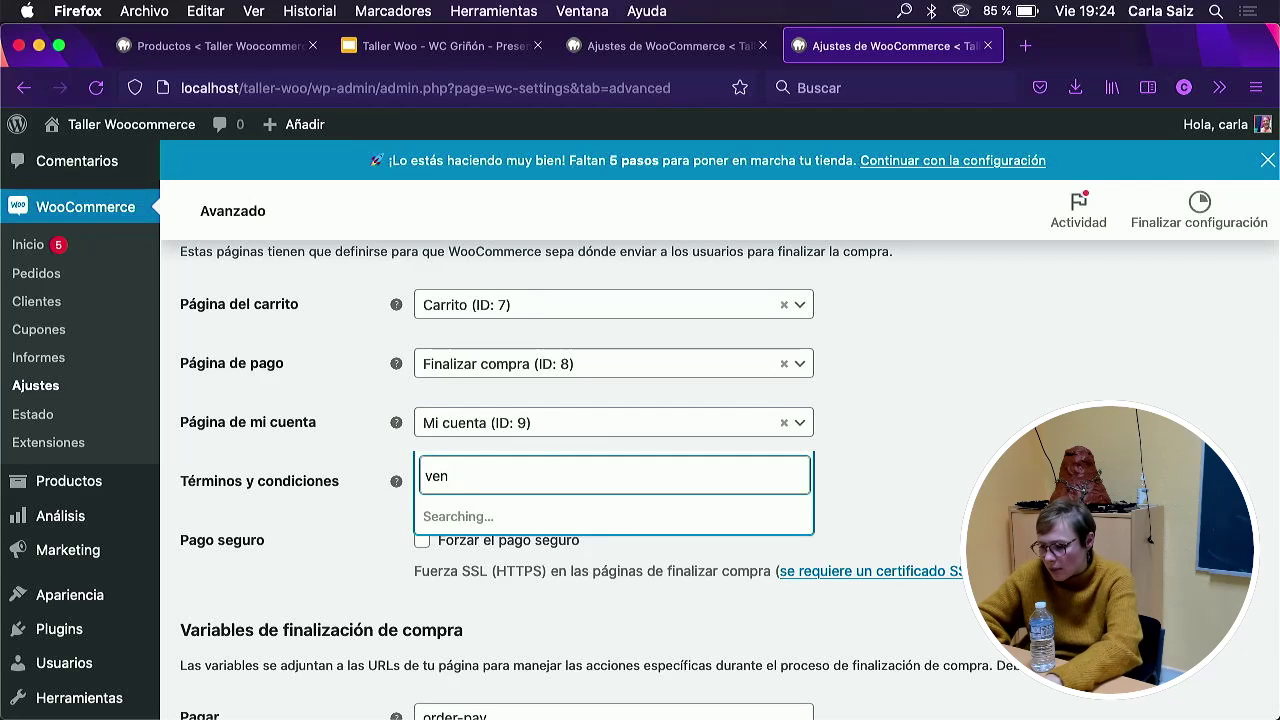
{"action": "type", "text": "t"}
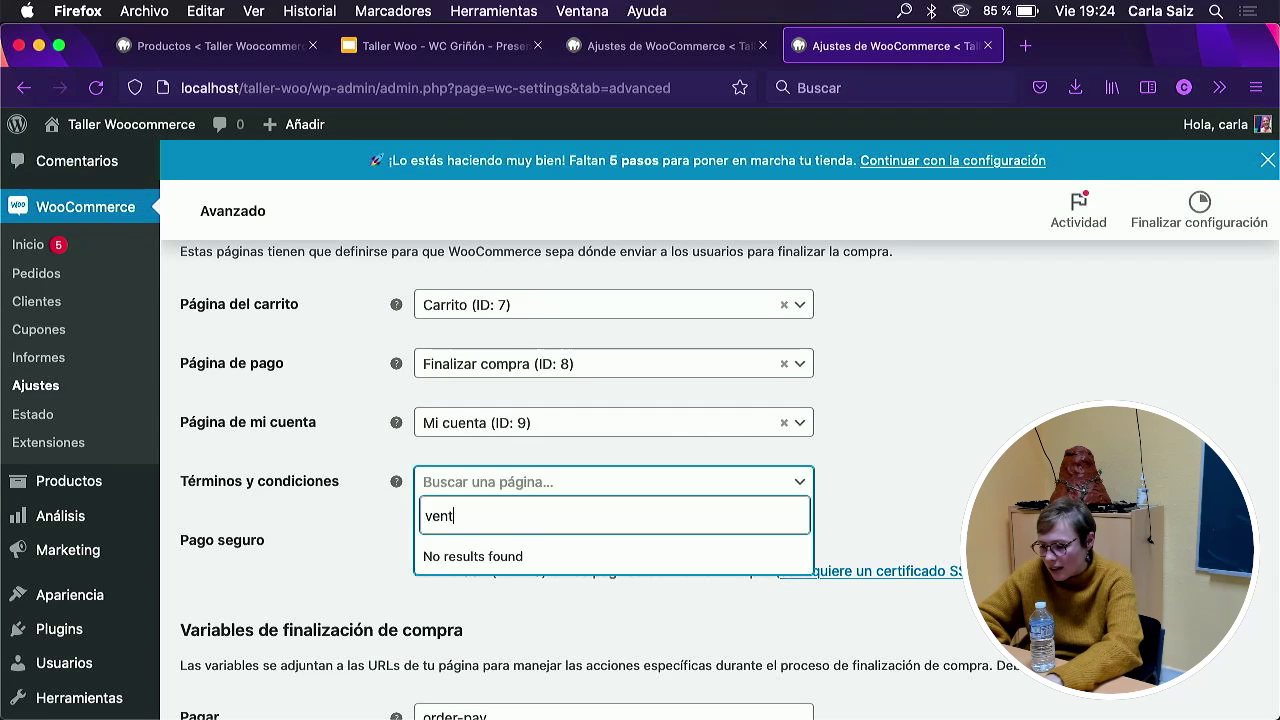
{"action": "type", "text": "a"}
{"action": "key", "text": "BackSpace"}
{"action": "key", "text": "BackSpace"}
{"action": "key", "text": "BackSpace"}
{"action": "type", "text": "term"}
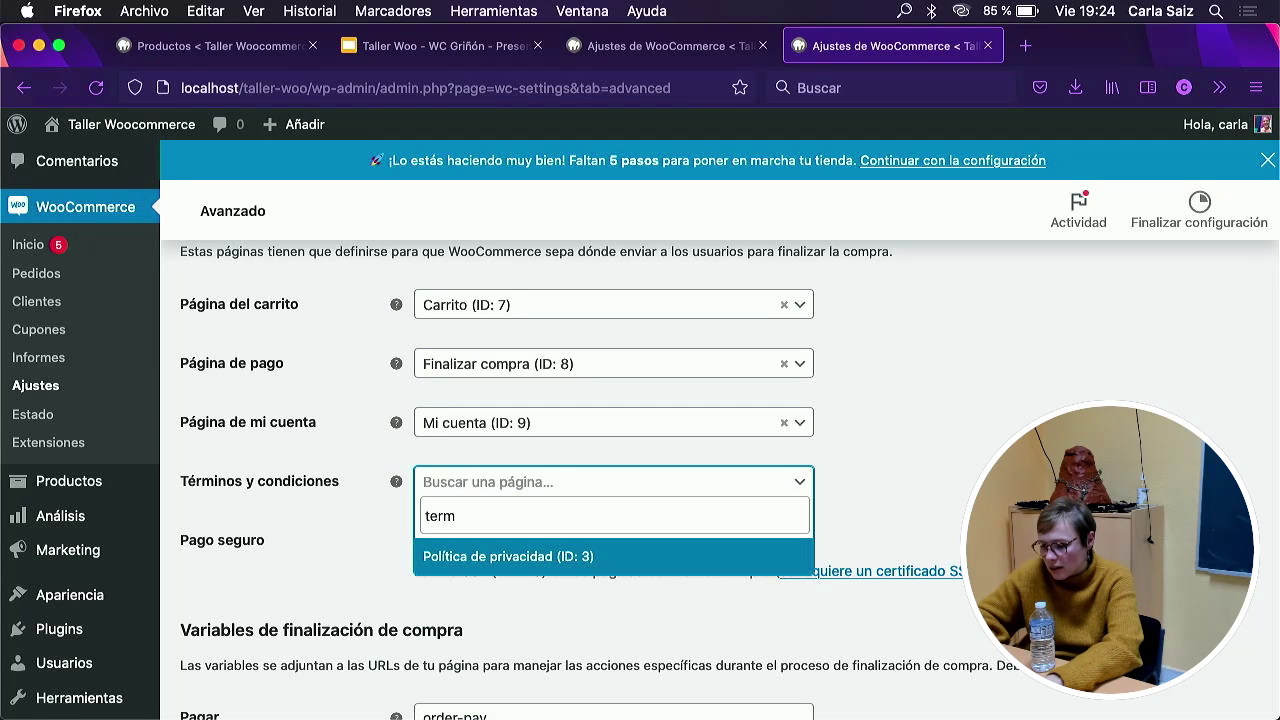
Open the WordPress page list in the other WooCommerce settings browser tab and check the page titles.
{"action": "left_click", "coordinate": [660, 45]}
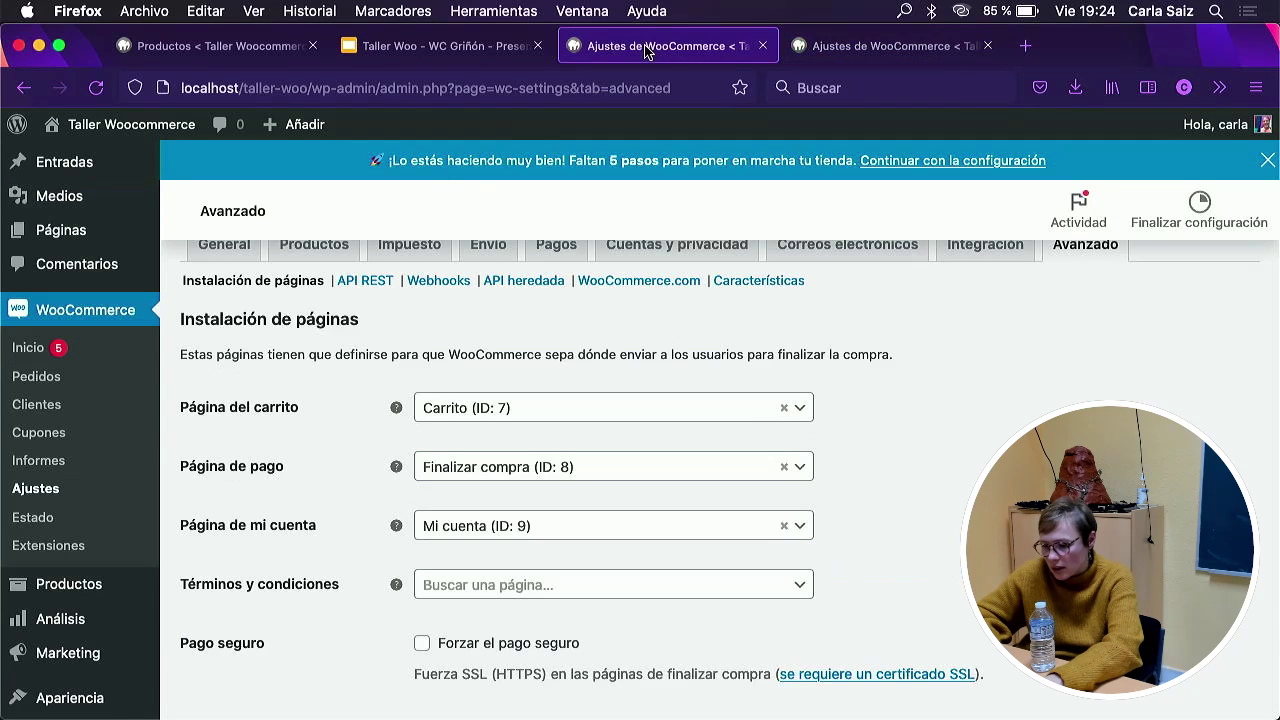
{"action": "left_click", "coordinate": [75, 231]}
{"action": "scroll", "coordinate": [375, 412], "scroll_direction": "down", "scroll_amount": 3}
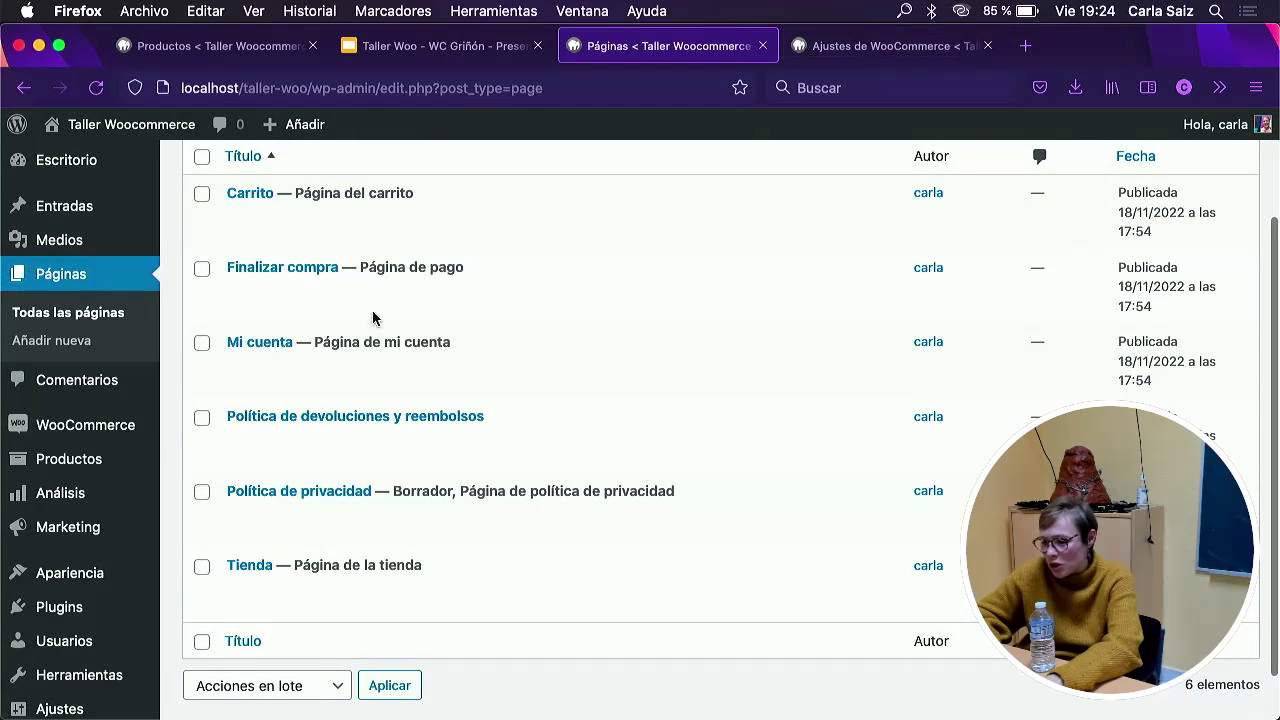
Back in the Avanzado settings, search for "poli" and assign Política de devoluciones y reembolsos (ID: 10) as the Términos y condiciones page.
{"action": "left_click", "coordinate": [884, 48]}
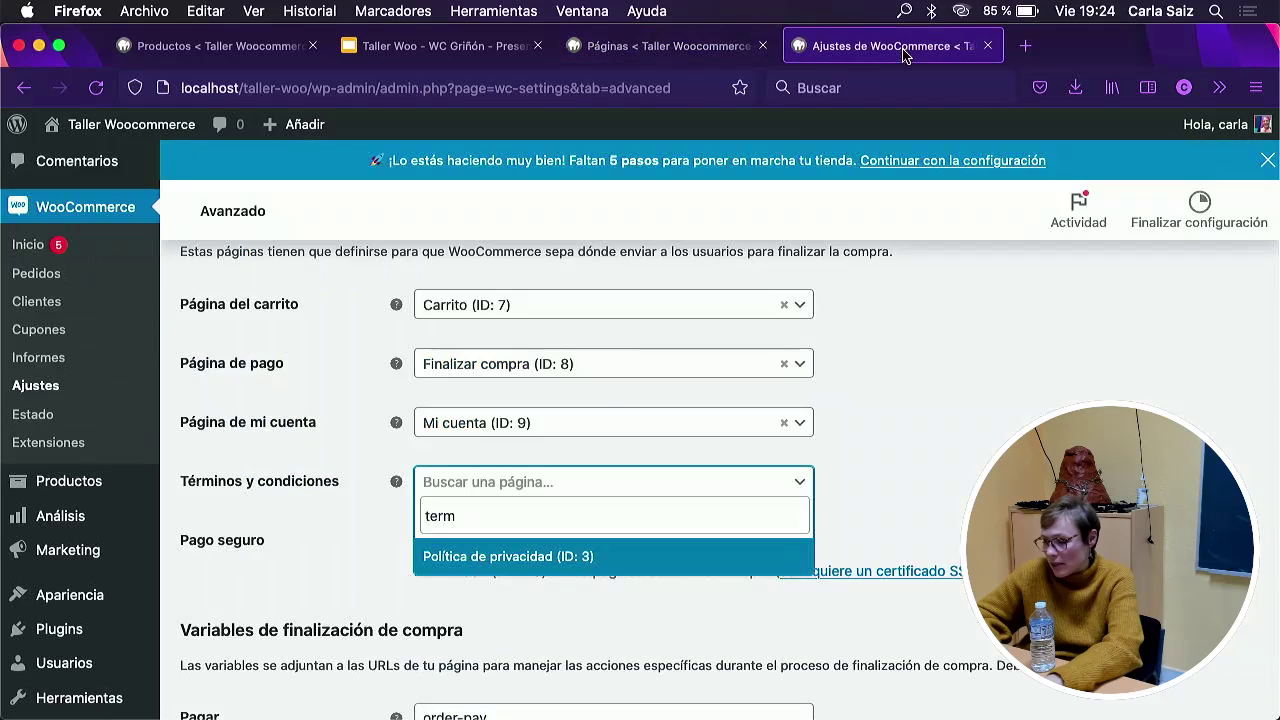
{"action": "type", "text": "poli"}
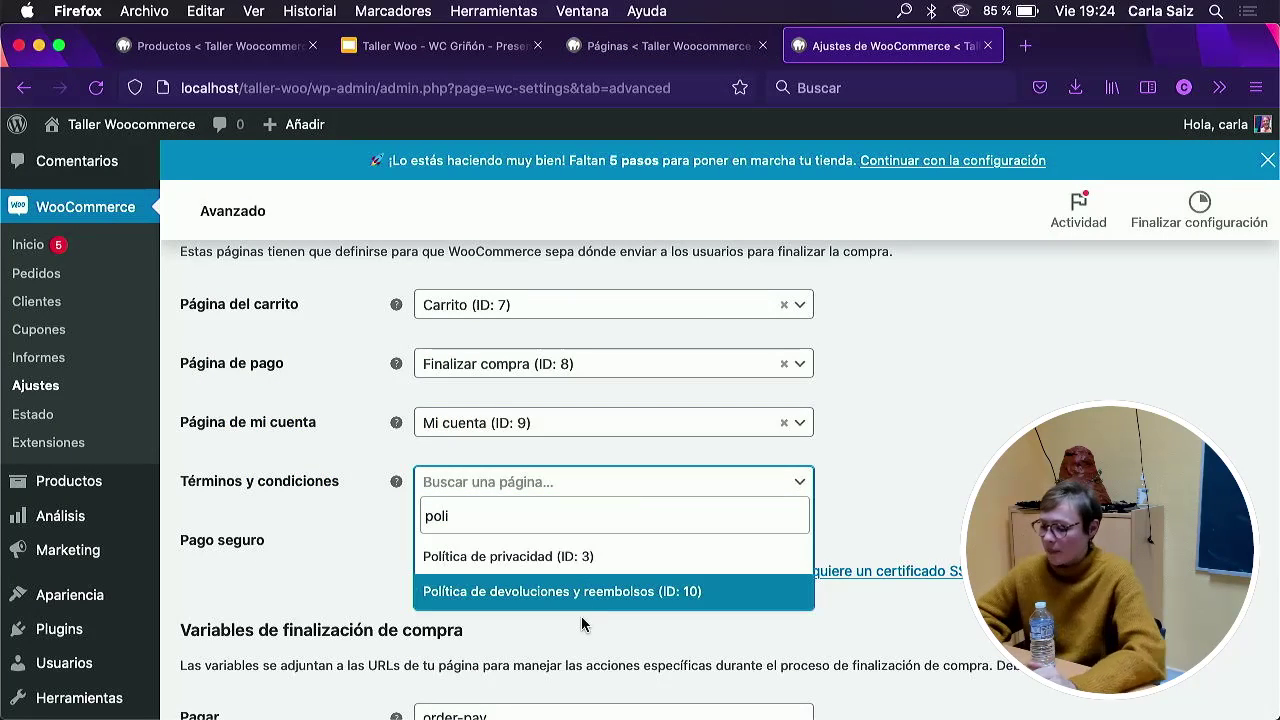
{"action": "left_click", "coordinate": [614, 592]}
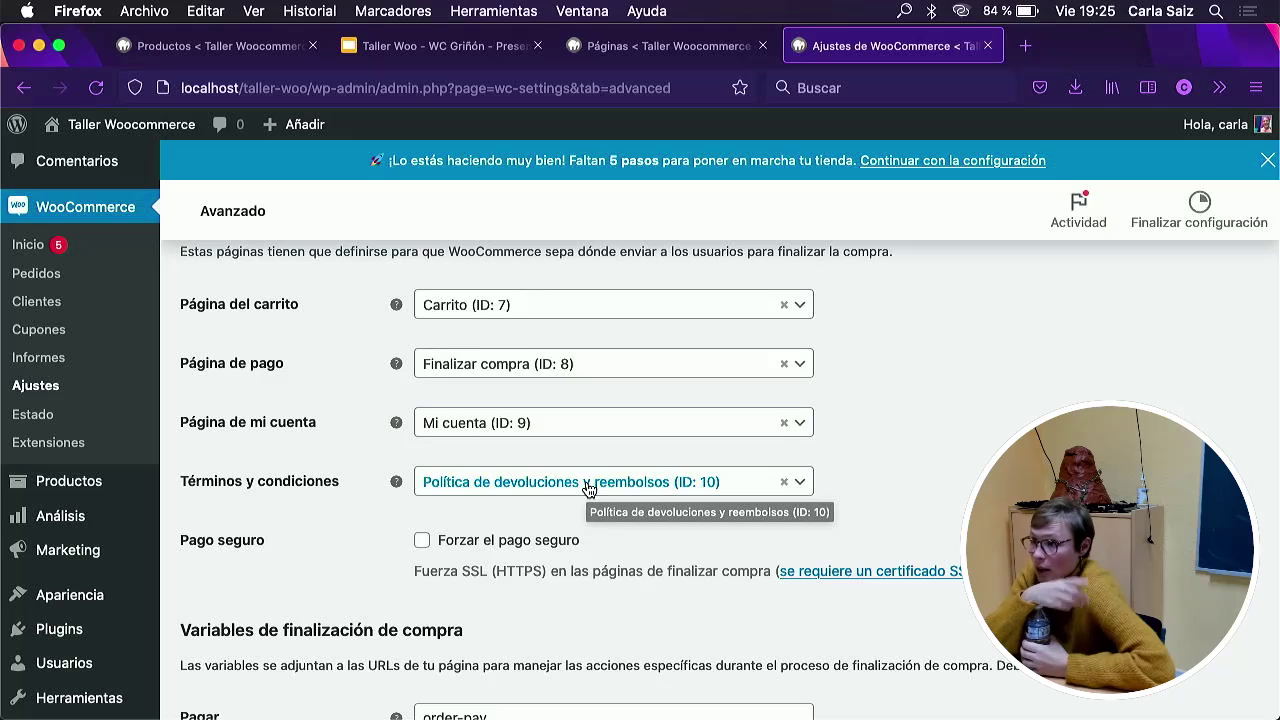
Open the Spanish Let's Encrypt website, letsencrypt.org/es/, in a new browser tab.
{"action": "scroll", "coordinate": [360, 549], "scroll_direction": "down", "scroll_amount": 2}
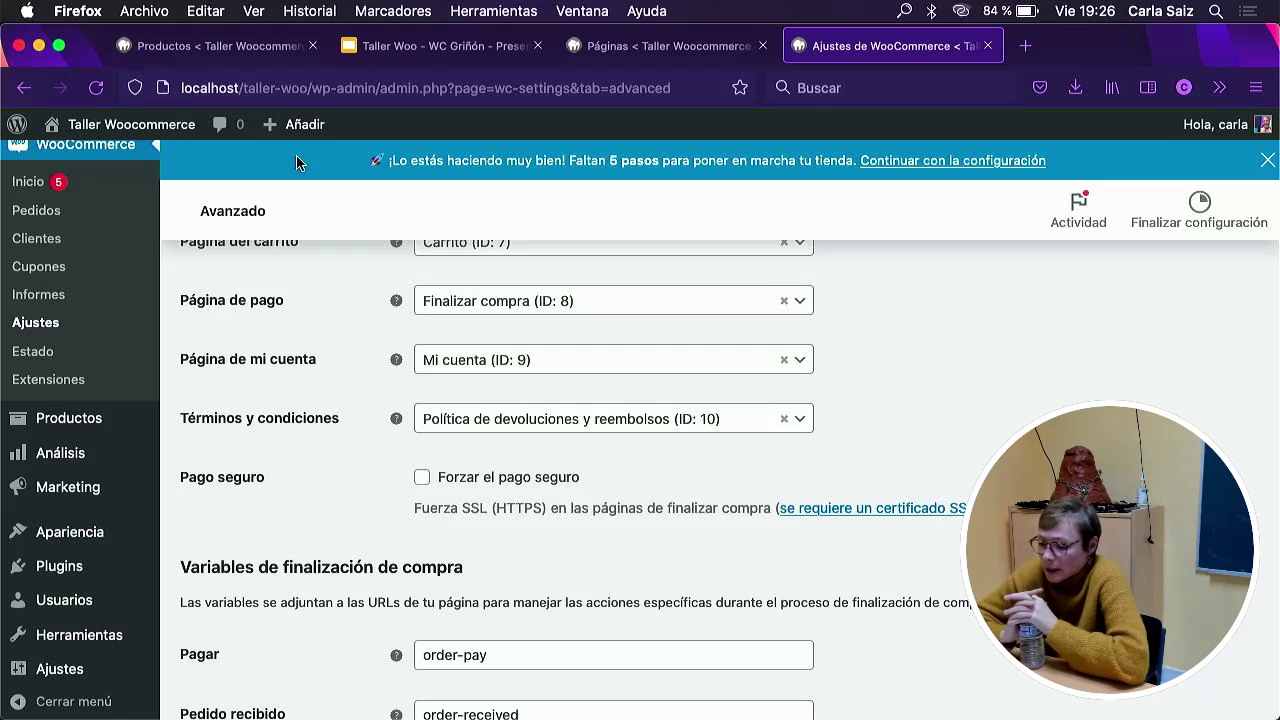
{"action": "scroll", "coordinate": [326, 513], "scroll_direction": "down", "scroll_amount": 1}
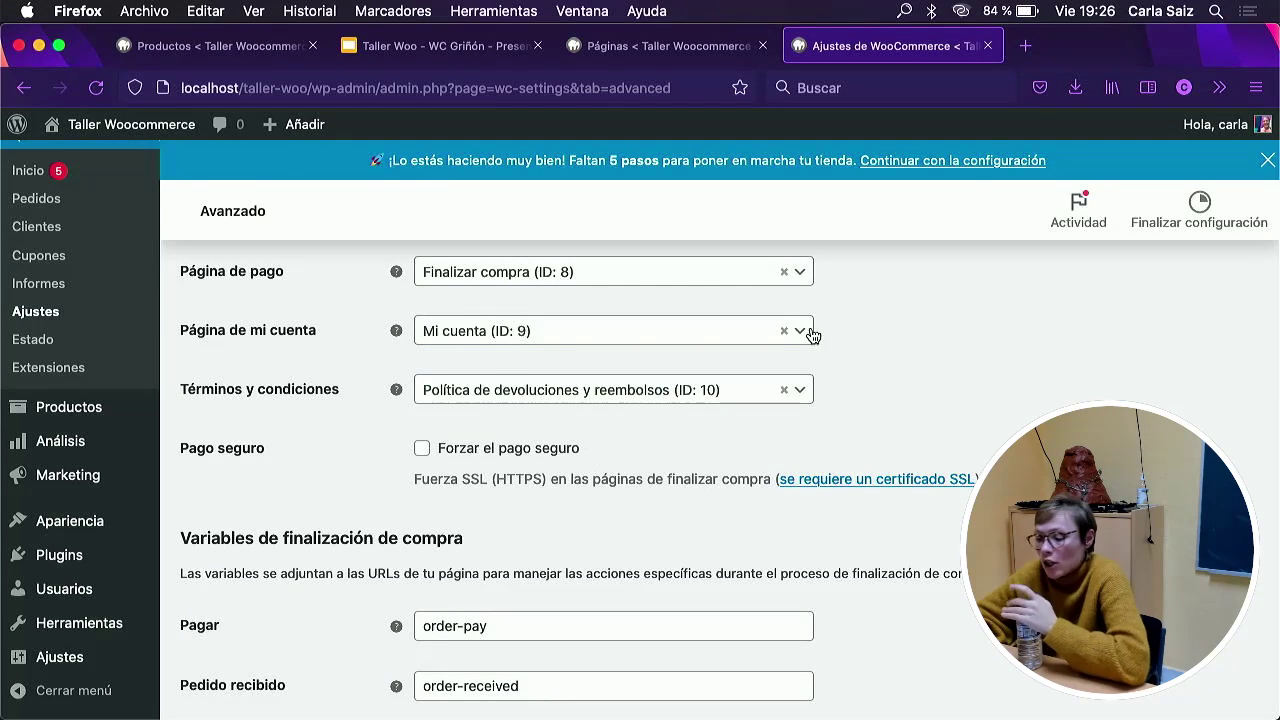
{"action": "left_click", "coordinate": [1025, 45]}
{"action": "left_click", "coordinate": [530, 94]}
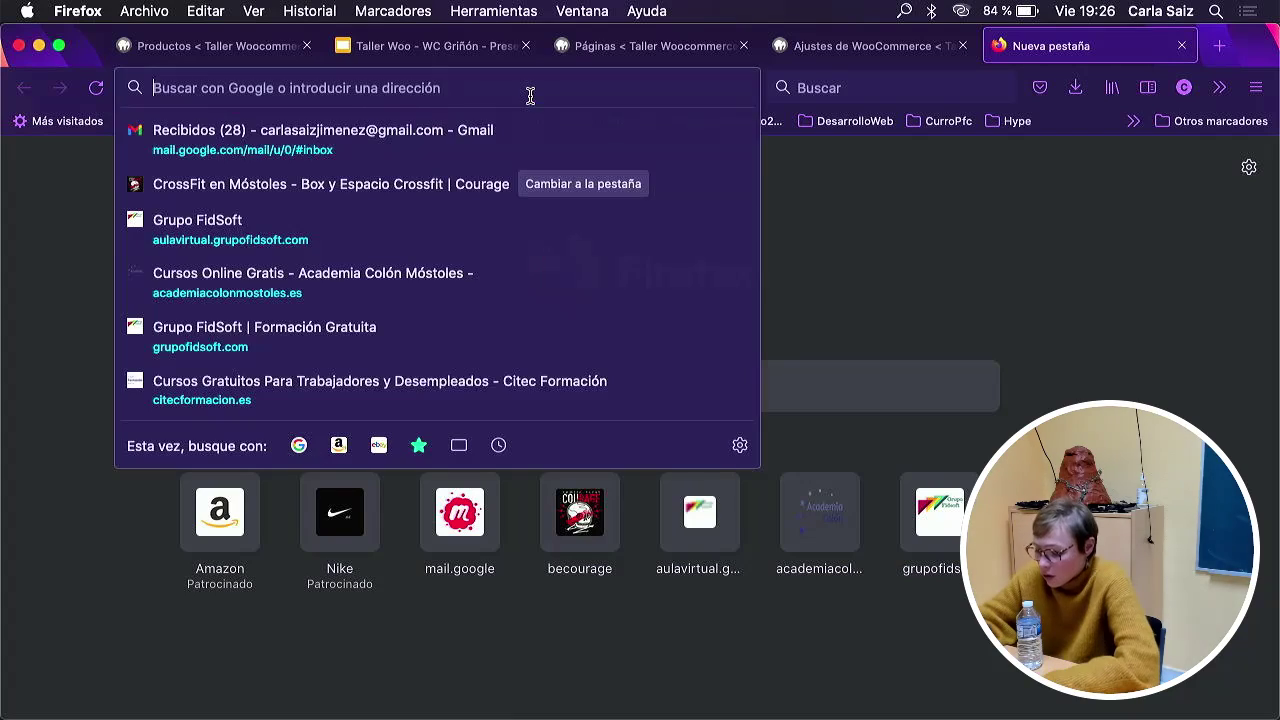
{"action": "type", "text": "letx"}
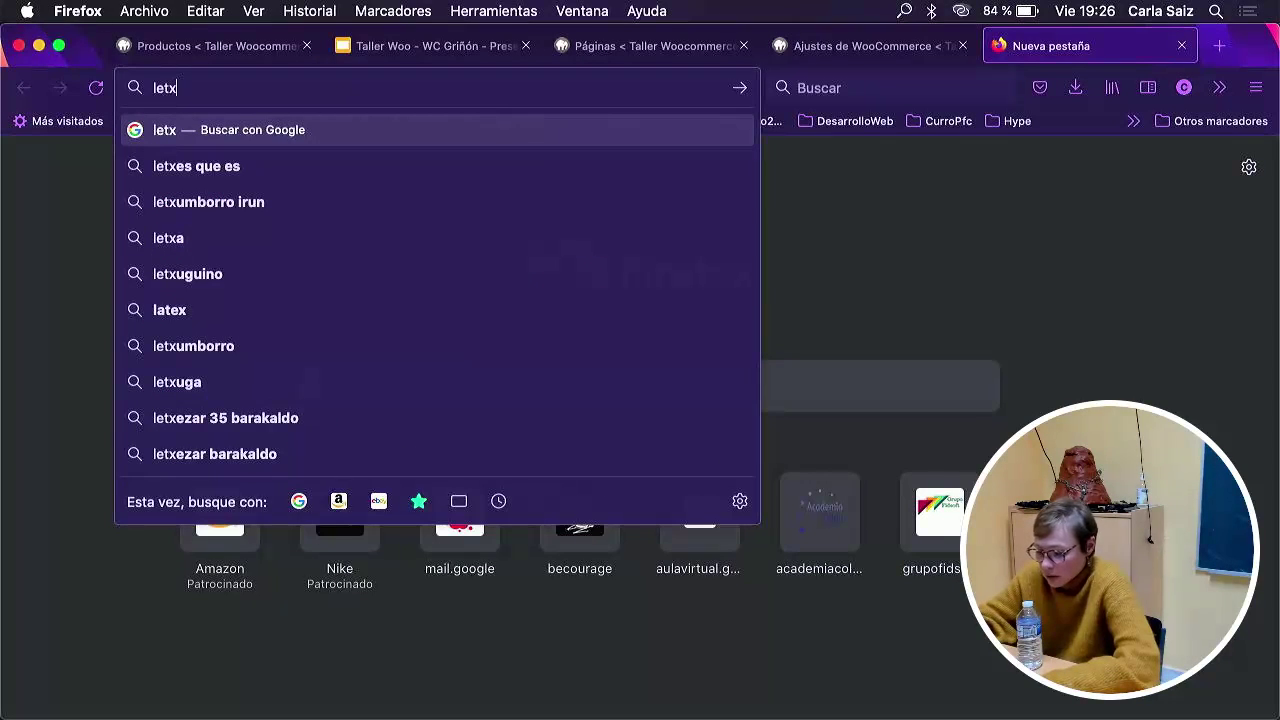
{"action": "key", "text": "BackSpace"}
{"action": "type", "text": "s"}
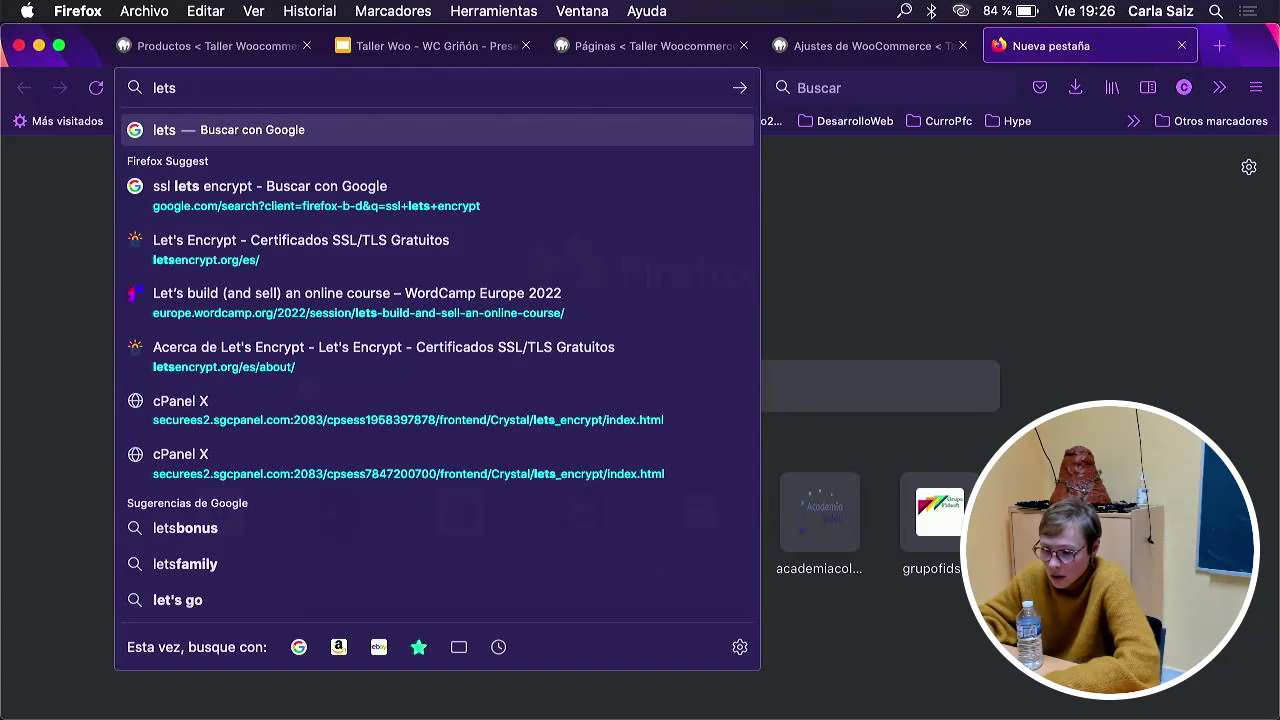
{"action": "key", "text": "Down"}
{"action": "key", "text": "Down"}
{"action": "key", "text": "Return"}
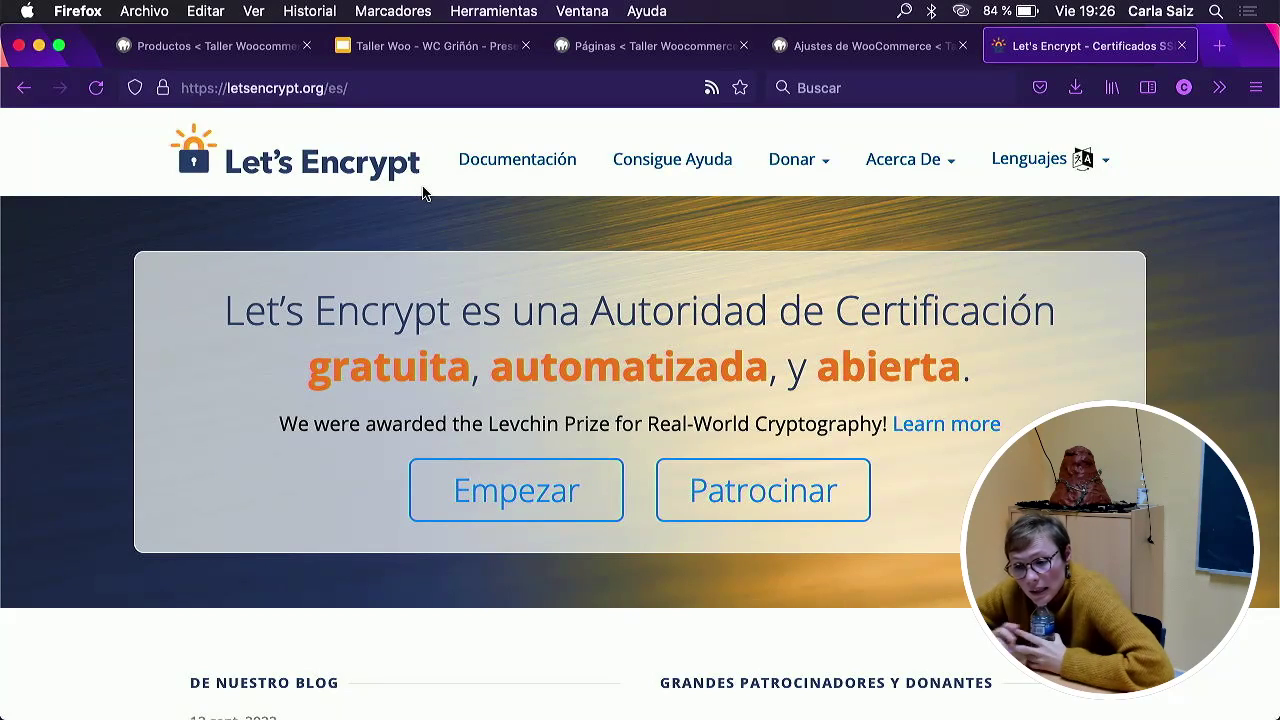
View the connection security information for letsencrypt.org, dismiss it and close the site's tab.
{"action": "left_click", "coordinate": [163, 90]}
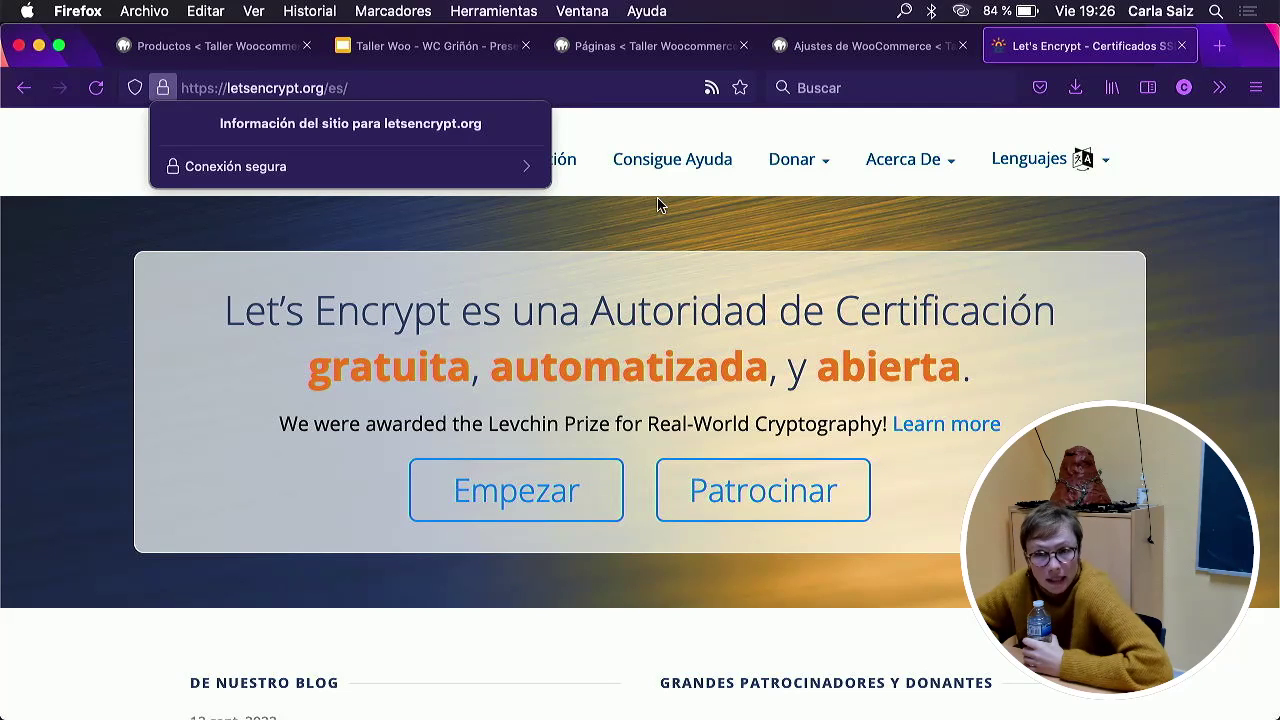
{"action": "left_click", "coordinate": [116, 173]}
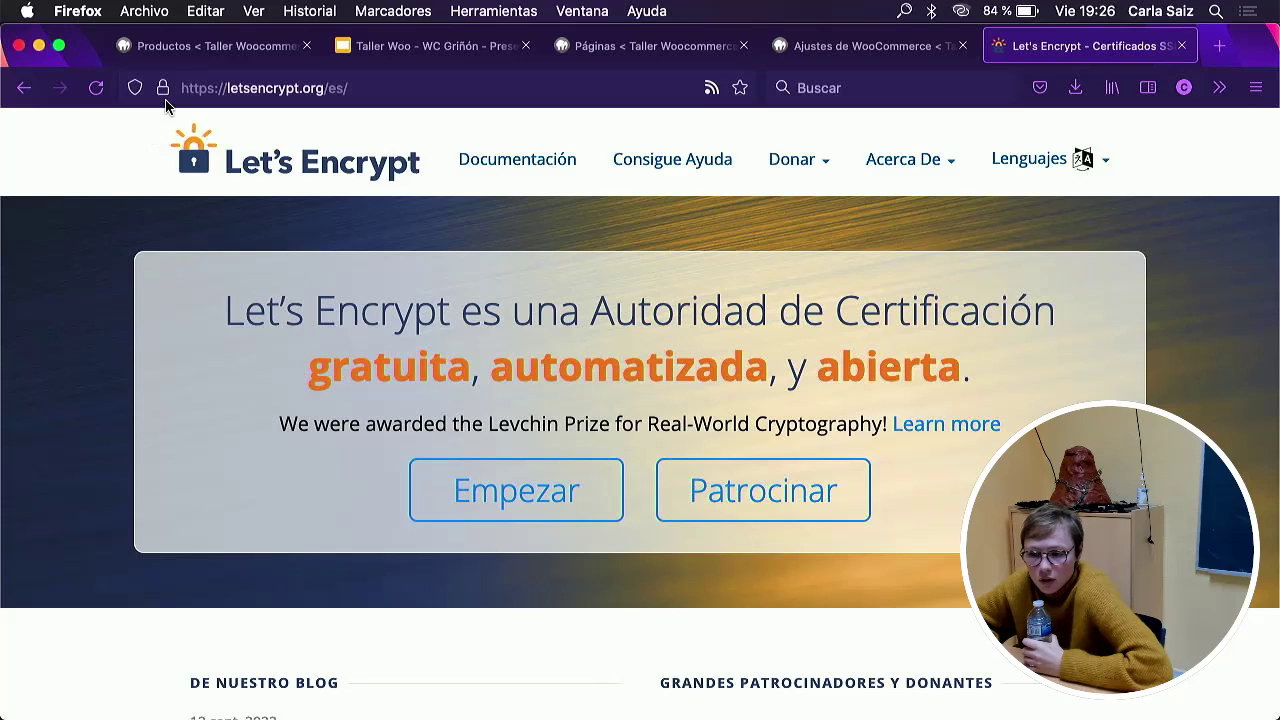
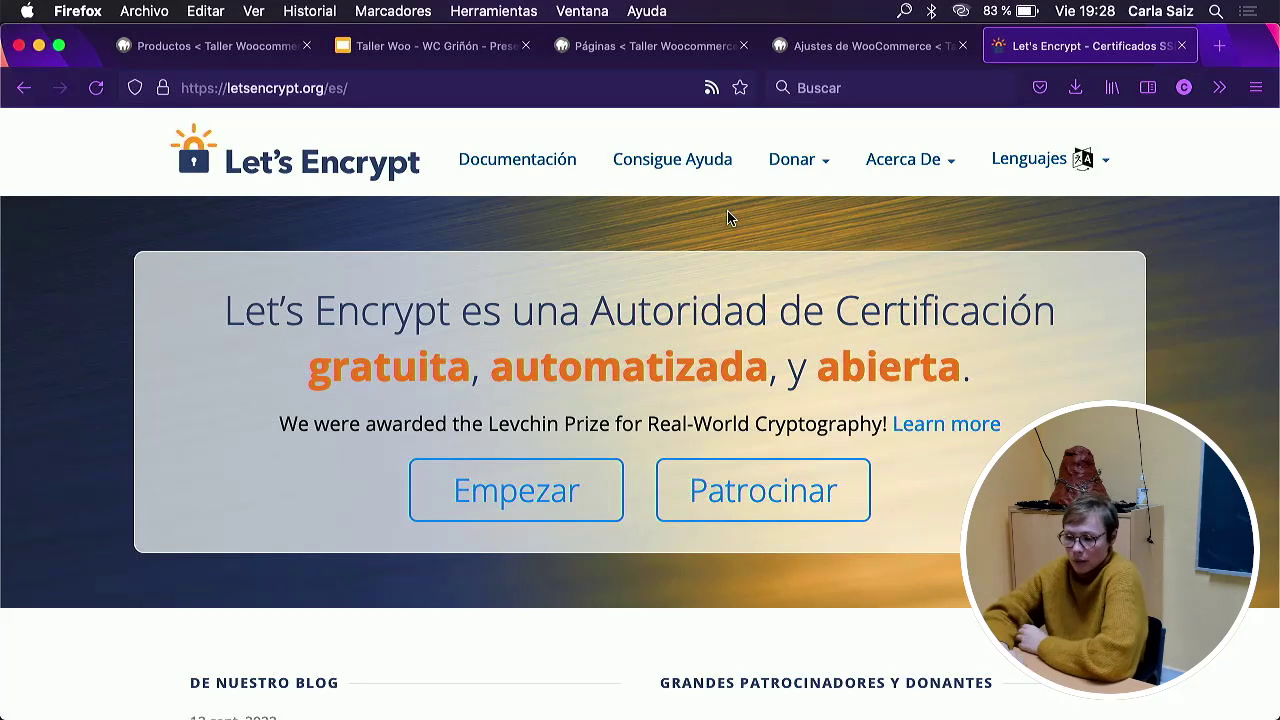
{"action": "left_click", "coordinate": [1182, 46]}
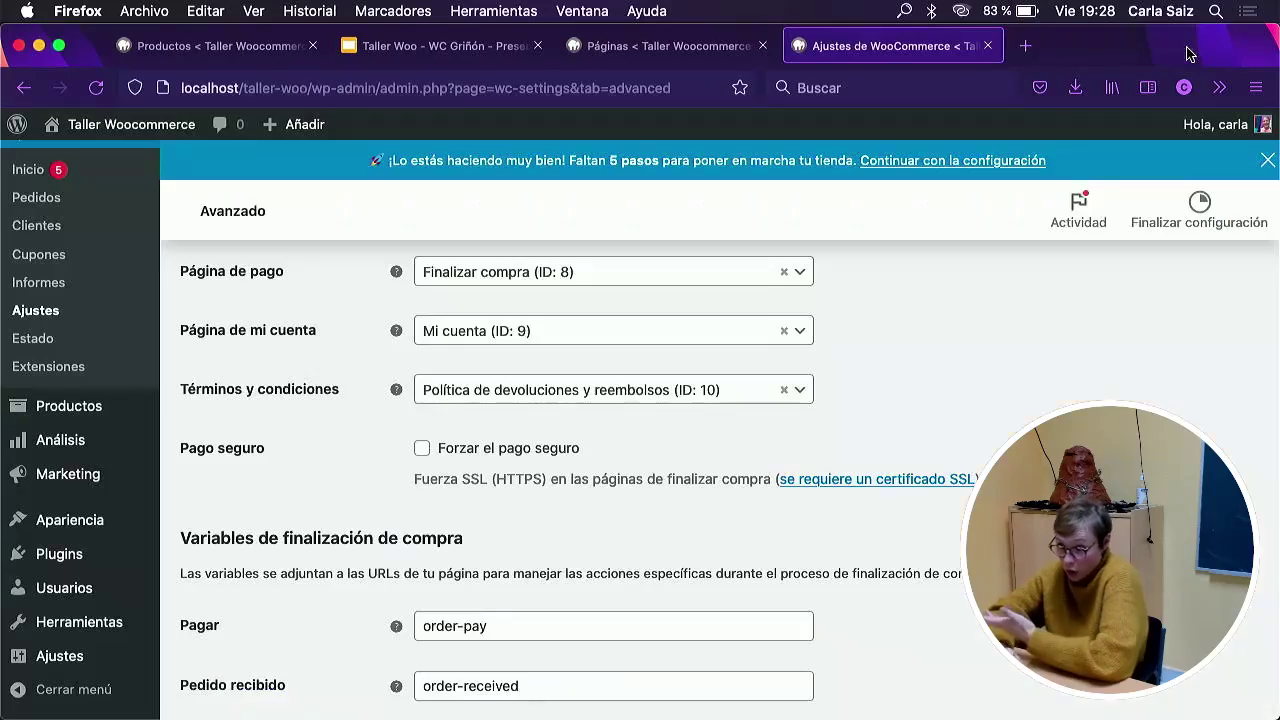
Review the checkout and account URL variables in the Avanzado settings, from order-pay through customer-logout.
{"action": "scroll", "coordinate": [883, 416], "scroll_direction": "down", "scroll_amount": 2}
{"action": "scroll", "coordinate": [883, 416], "scroll_direction": "down", "scroll_amount": 4}
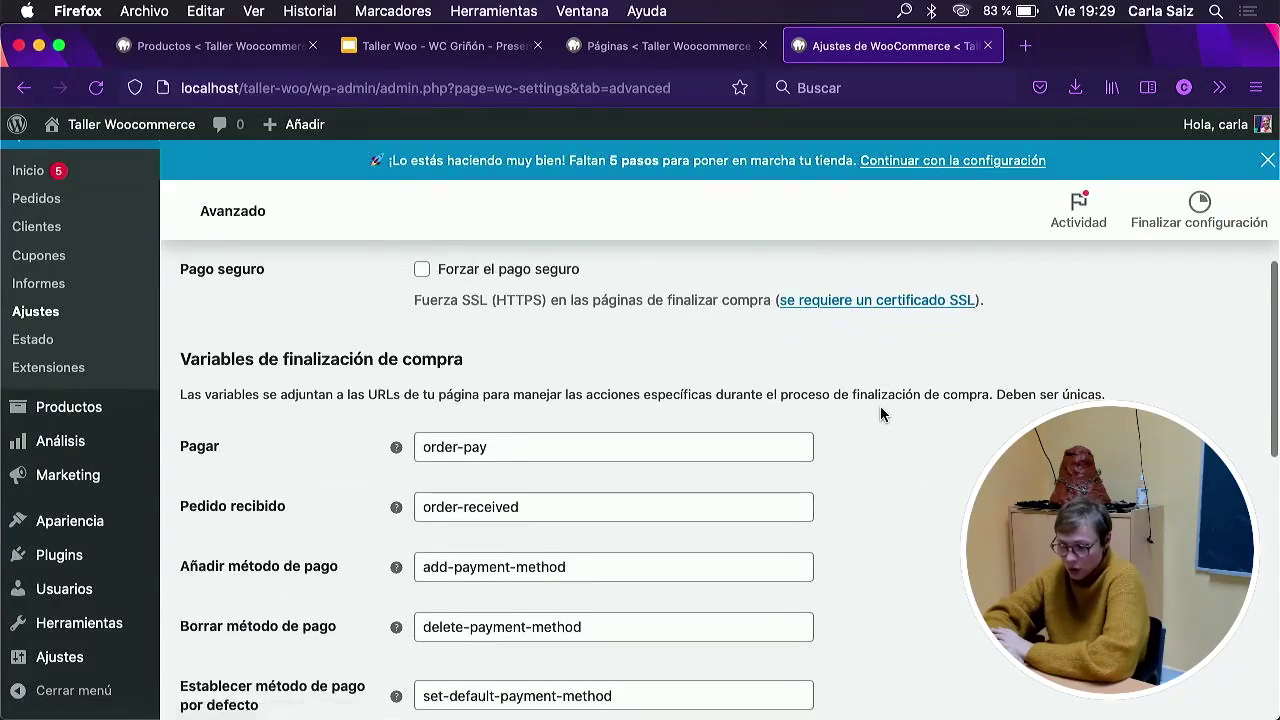
{"action": "scroll", "coordinate": [881, 414], "scroll_direction": "up", "scroll_amount": 6}
{"action": "scroll", "coordinate": [881, 414], "scroll_direction": "down", "scroll_amount": 4}
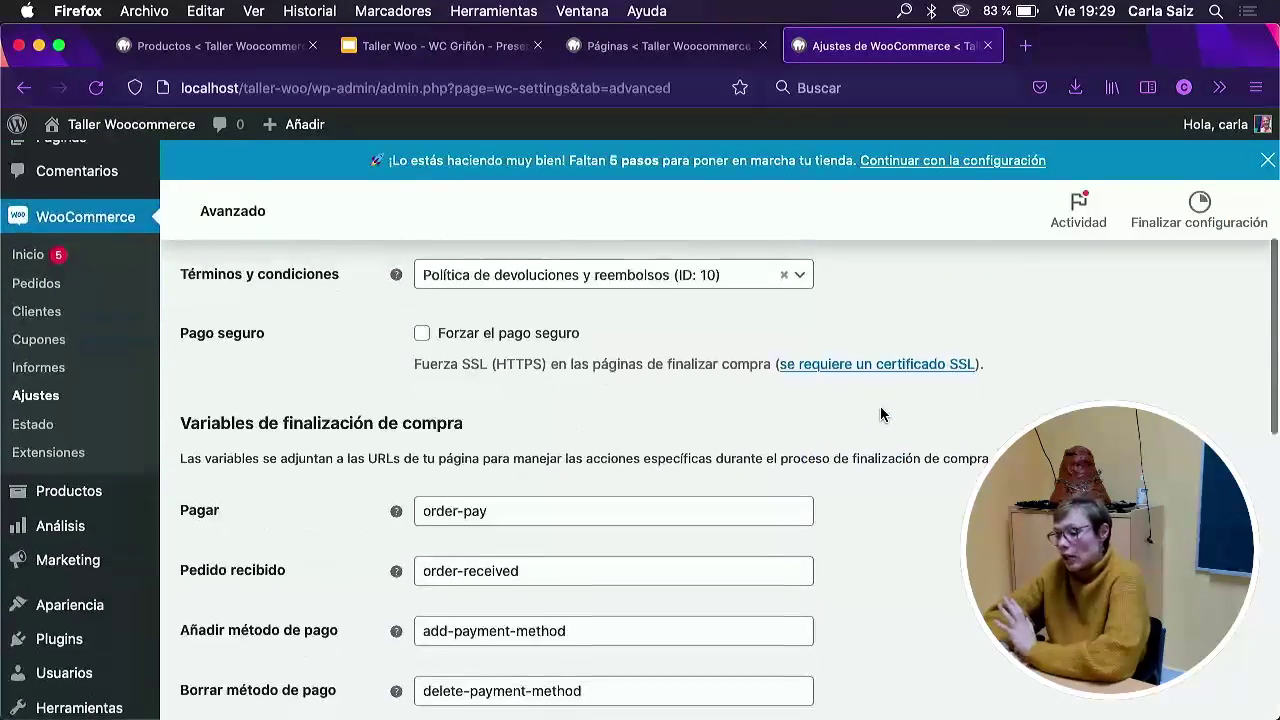
{"action": "scroll", "coordinate": [740, 386], "scroll_direction": "up", "scroll_amount": 2}
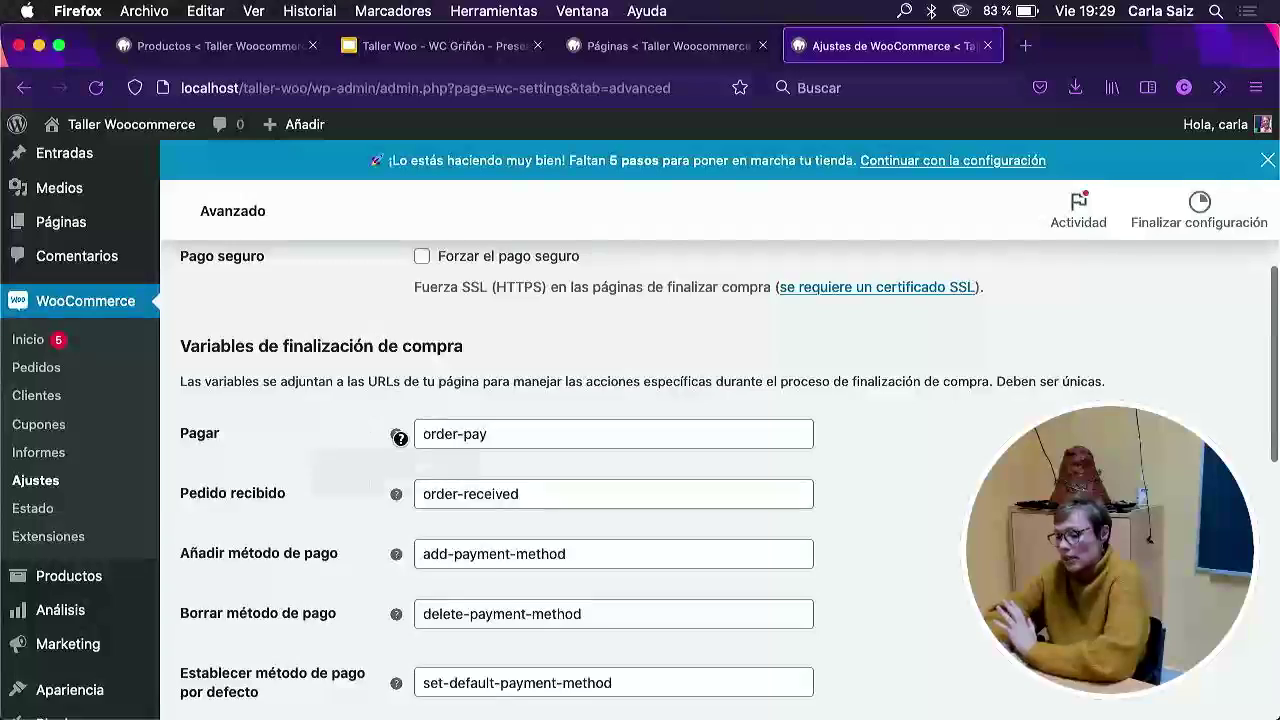
{"action": "scroll", "coordinate": [398, 437], "scroll_direction": "down", "scroll_amount": 4}
{"action": "scroll", "coordinate": [398, 440], "scroll_direction": "up", "scroll_amount": 4}
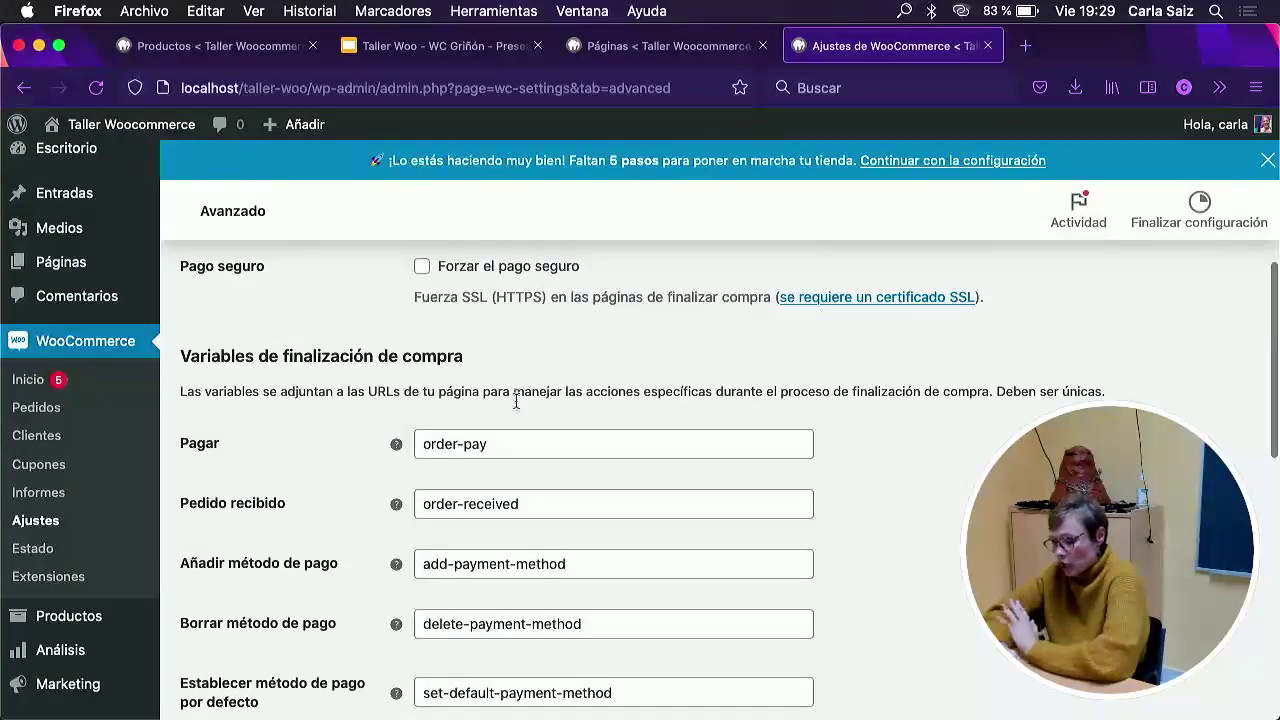
{"action": "scroll", "coordinate": [367, 600], "scroll_direction": "down", "scroll_amount": 5}
{"action": "scroll", "coordinate": [364, 605], "scroll_direction": "down", "scroll_amount": 4}
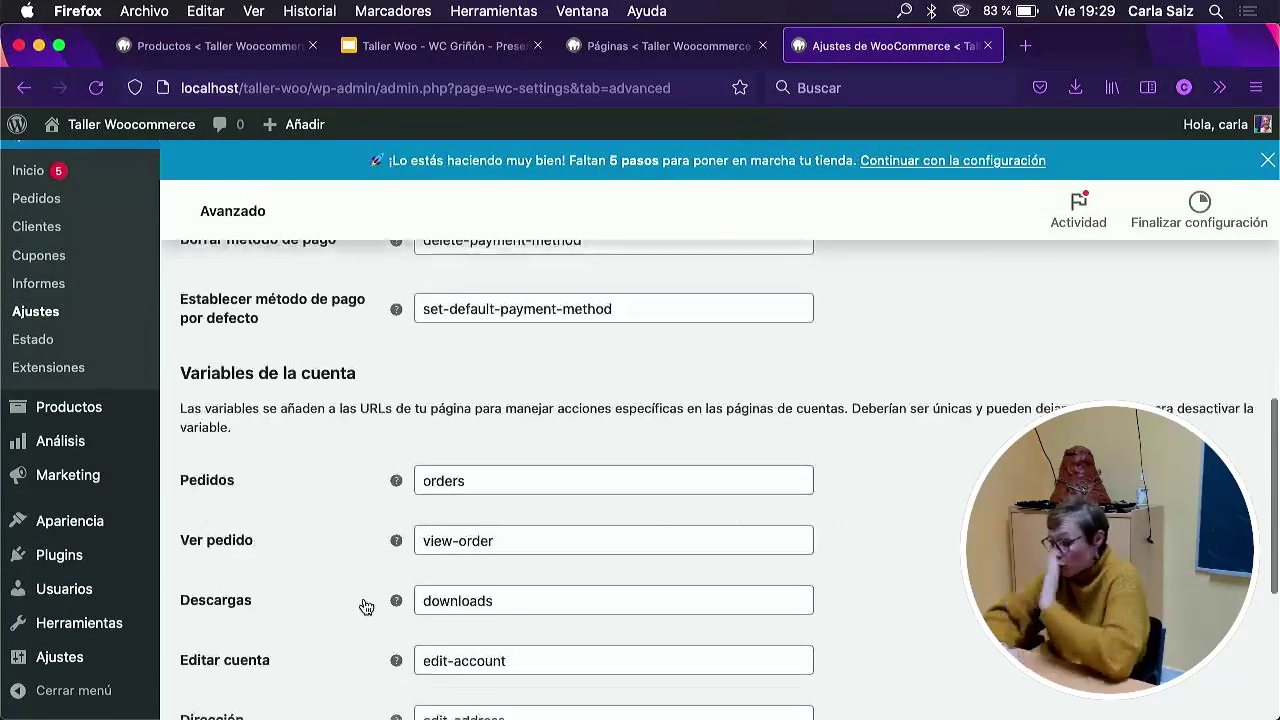
{"action": "scroll", "coordinate": [366, 607], "scroll_direction": "down", "scroll_amount": 1}
{"action": "scroll", "coordinate": [366, 607], "scroll_direction": "down", "scroll_amount": 5}
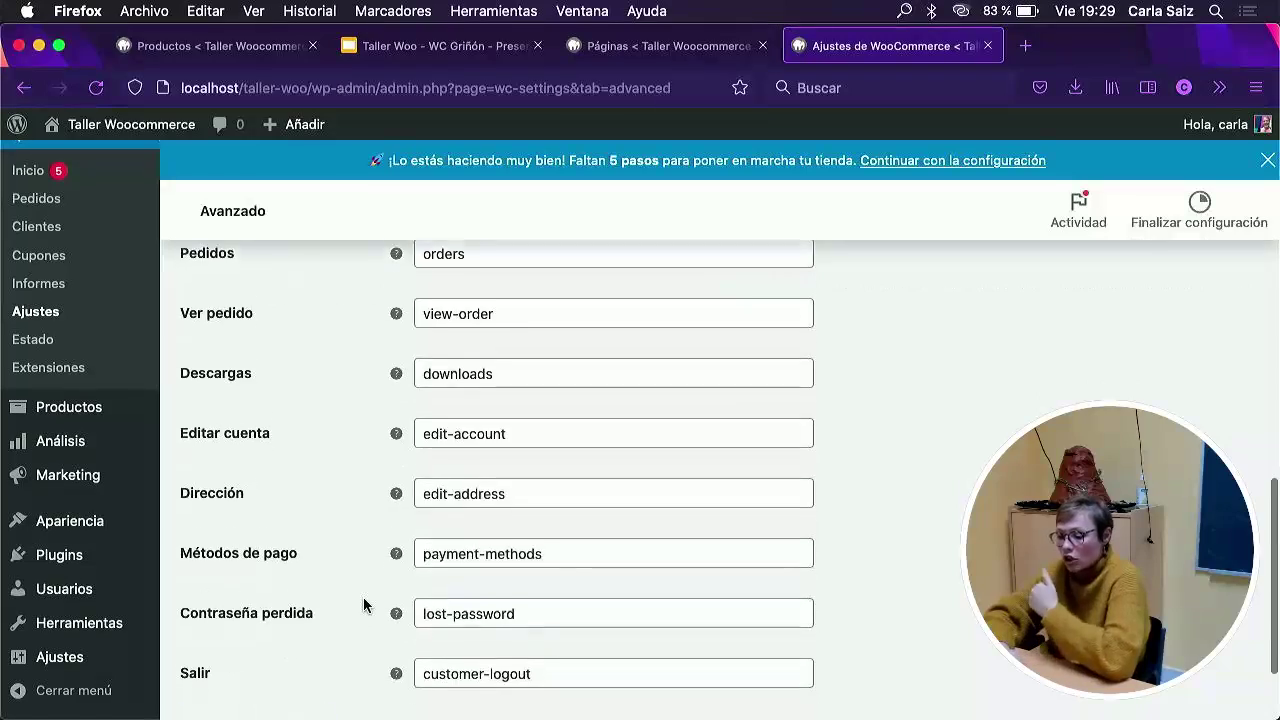
{"action": "scroll", "coordinate": [366, 607], "scroll_direction": "up", "scroll_amount": 10}
{"action": "scroll", "coordinate": [366, 607], "scroll_direction": "up", "scroll_amount": 10}
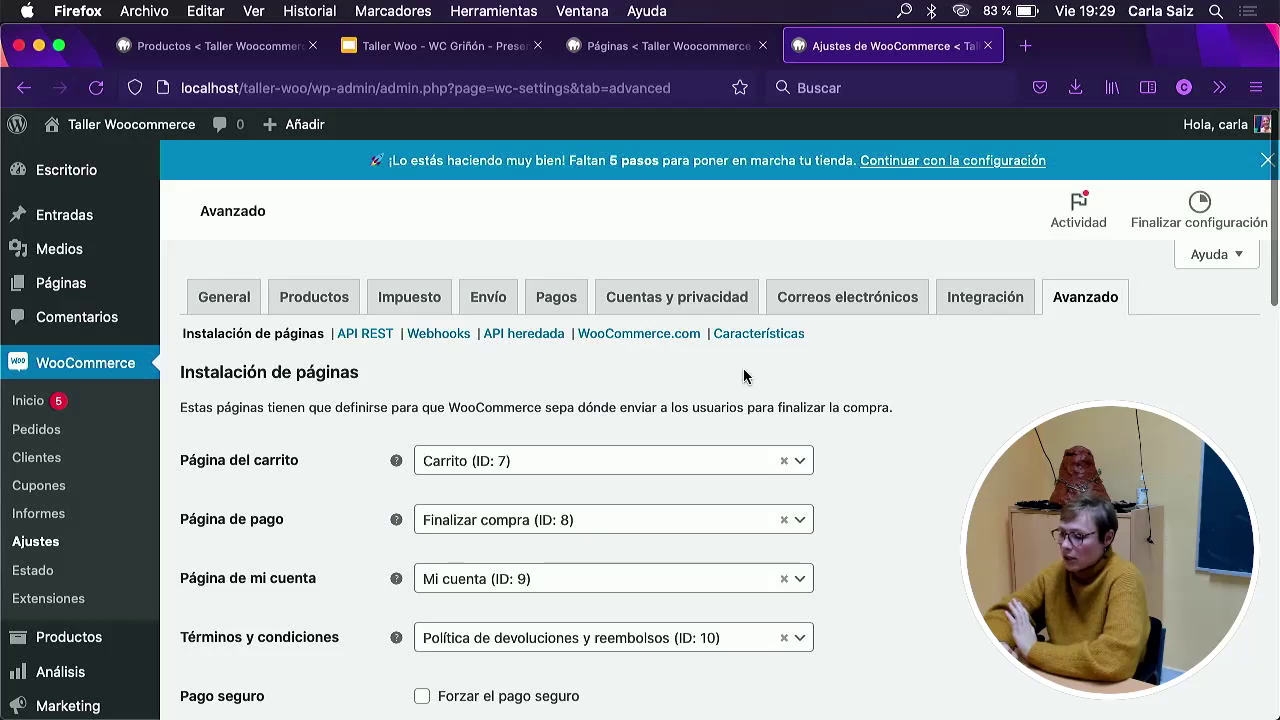
Look over the page assignments and the Pago seguro option once more and save the Avanzado settings.
{"action": "scroll", "coordinate": [349, 515], "scroll_direction": "down", "scroll_amount": 2}
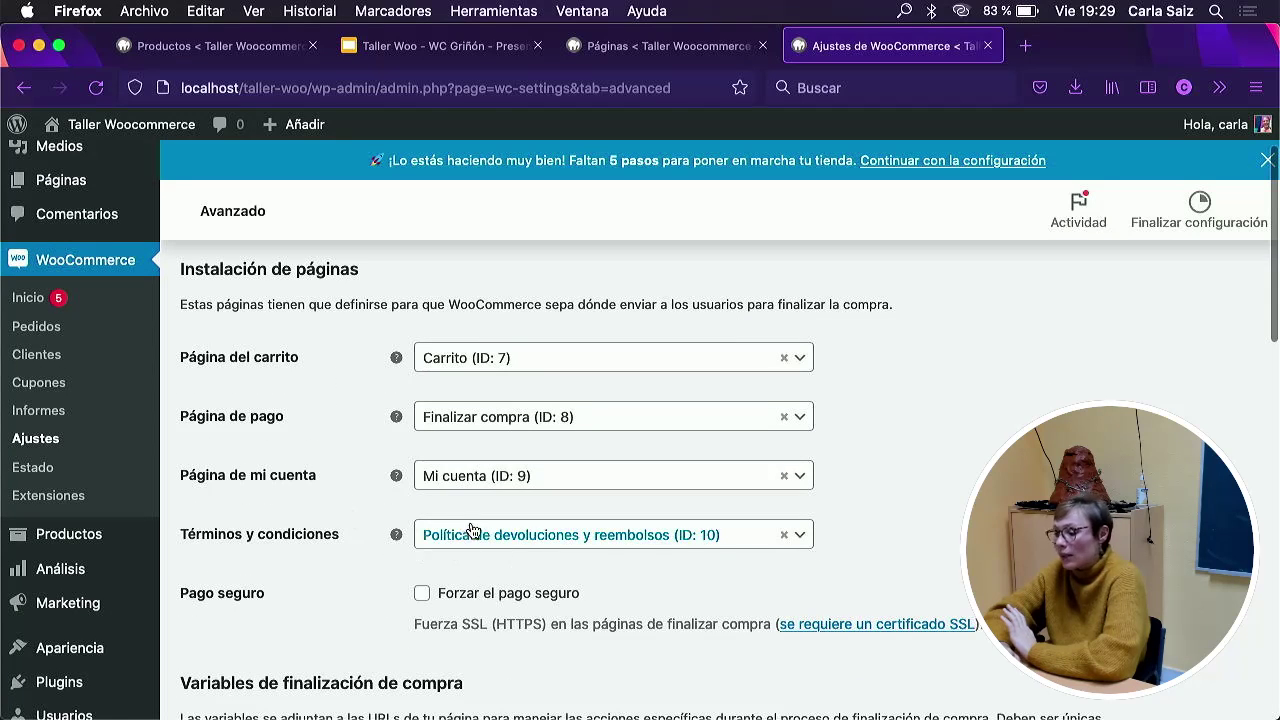
{"action": "scroll", "coordinate": [971, 360], "scroll_direction": "up", "scroll_amount": 2}
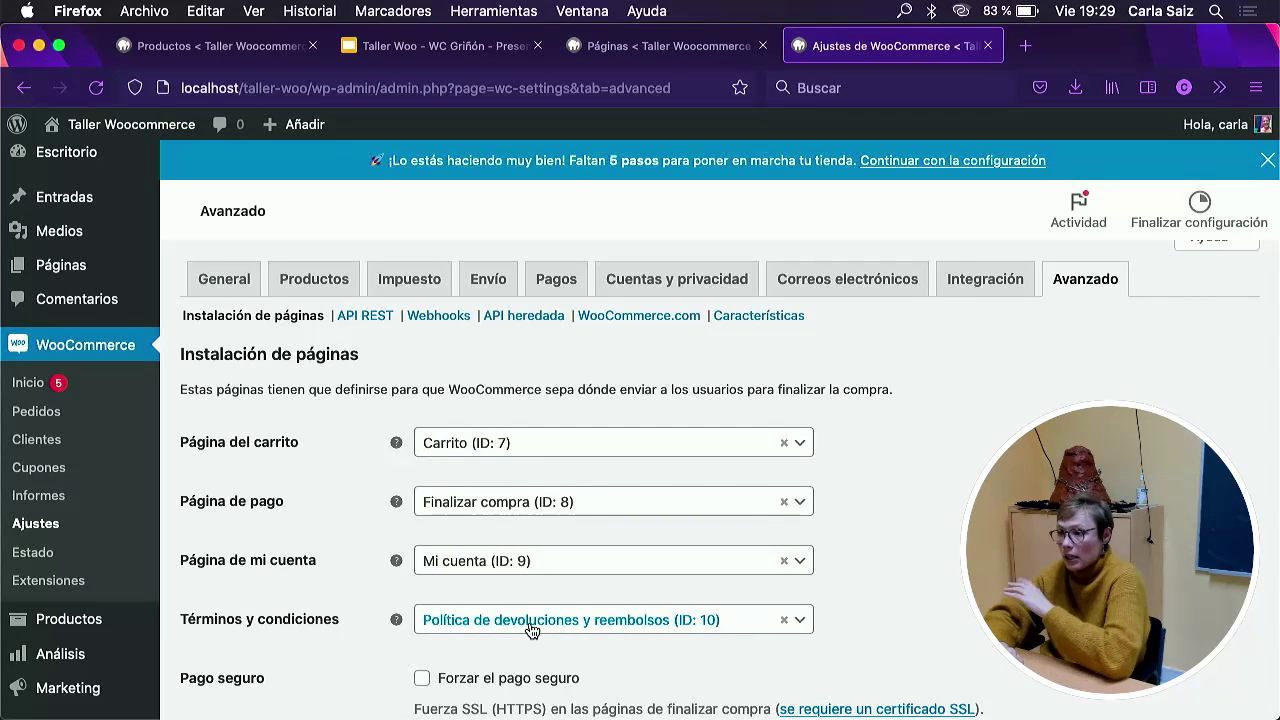
{"action": "scroll", "coordinate": [420, 600], "scroll_direction": "down", "scroll_amount": 2}
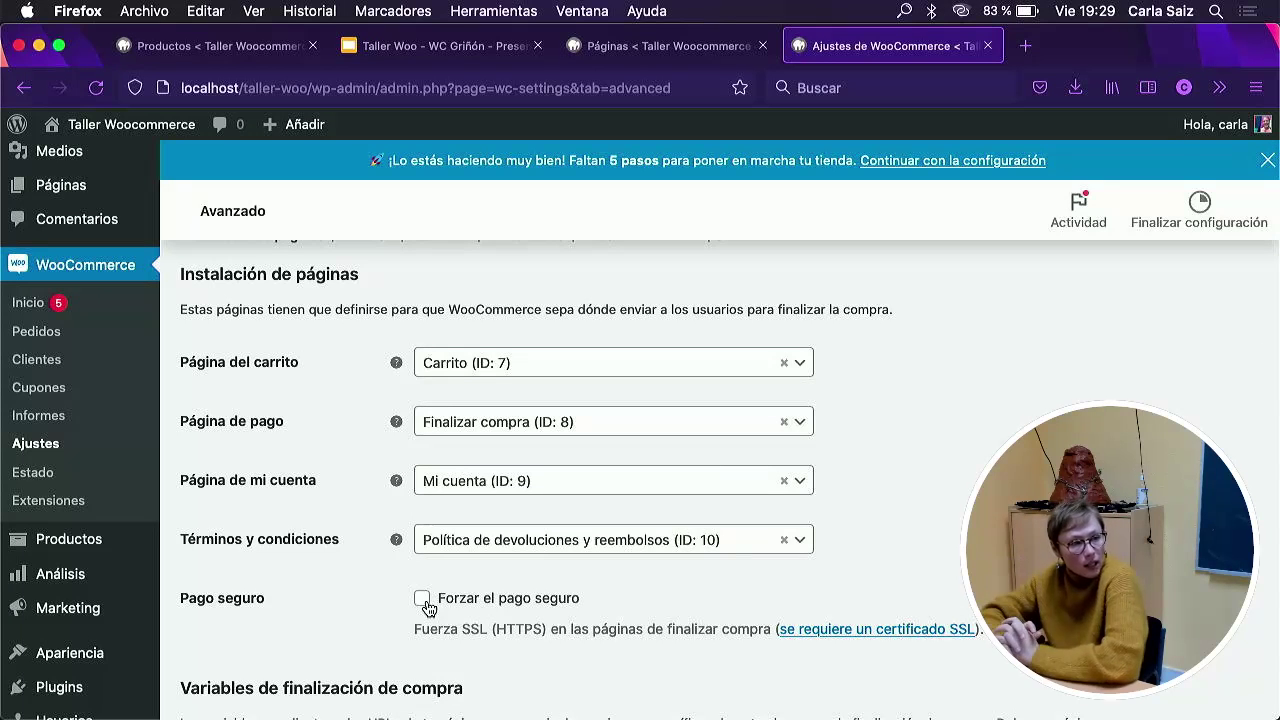
{"action": "scroll", "coordinate": [300, 610], "scroll_direction": "down", "scroll_amount": 10}
{"action": "left_click", "coordinate": [255, 612]}
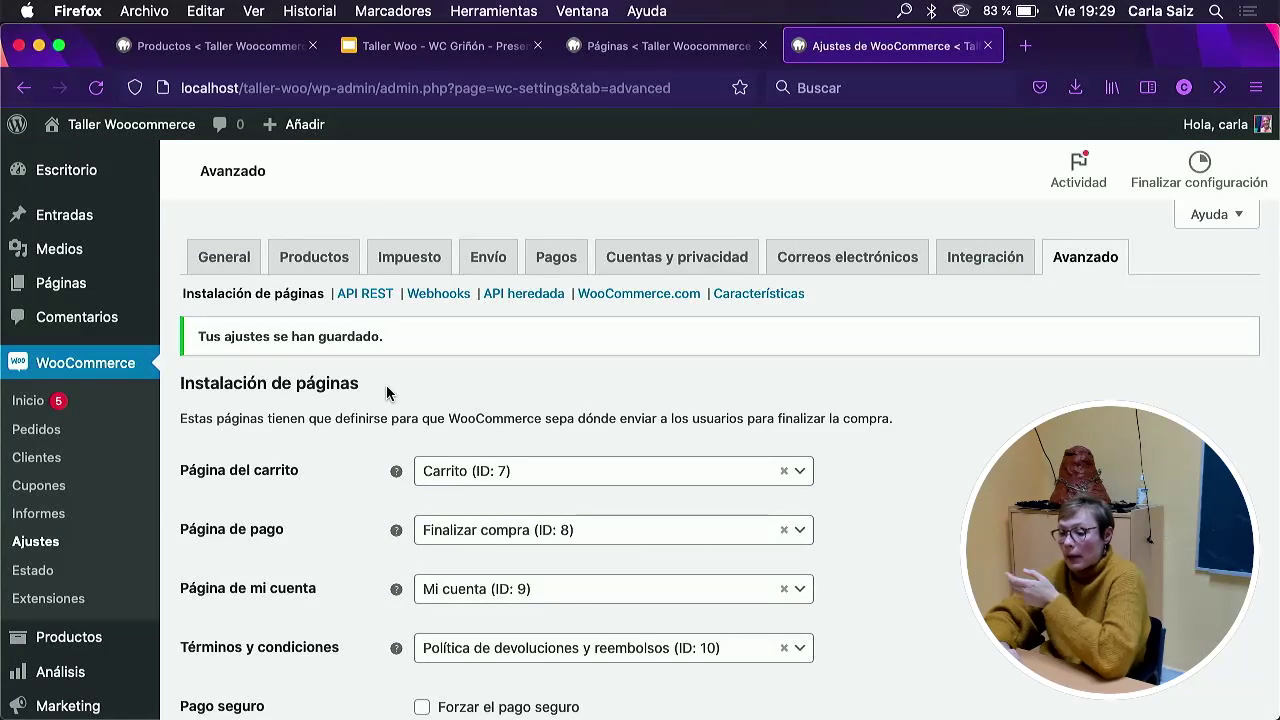
Switch to the Google Slides presentation, show the Tipos de productos slide and highlight the simple, virtual and variable product lines.
{"action": "left_click", "coordinate": [420, 48]}
{"action": "scroll", "coordinate": [103, 506], "scroll_direction": "down", "scroll_amount": 2}
{"action": "left_click", "coordinate": [131, 468]}
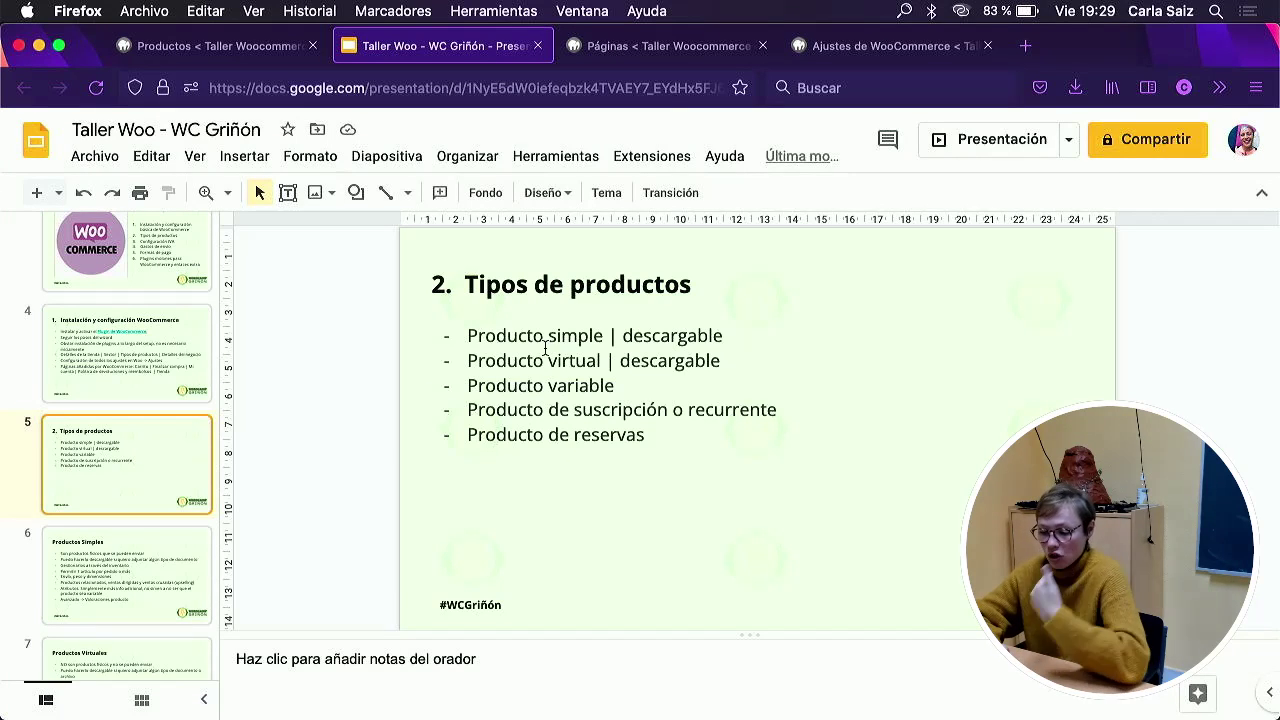
{"action": "left_click_drag", "start_coordinate": [614, 387], "coordinate": [468, 337]}
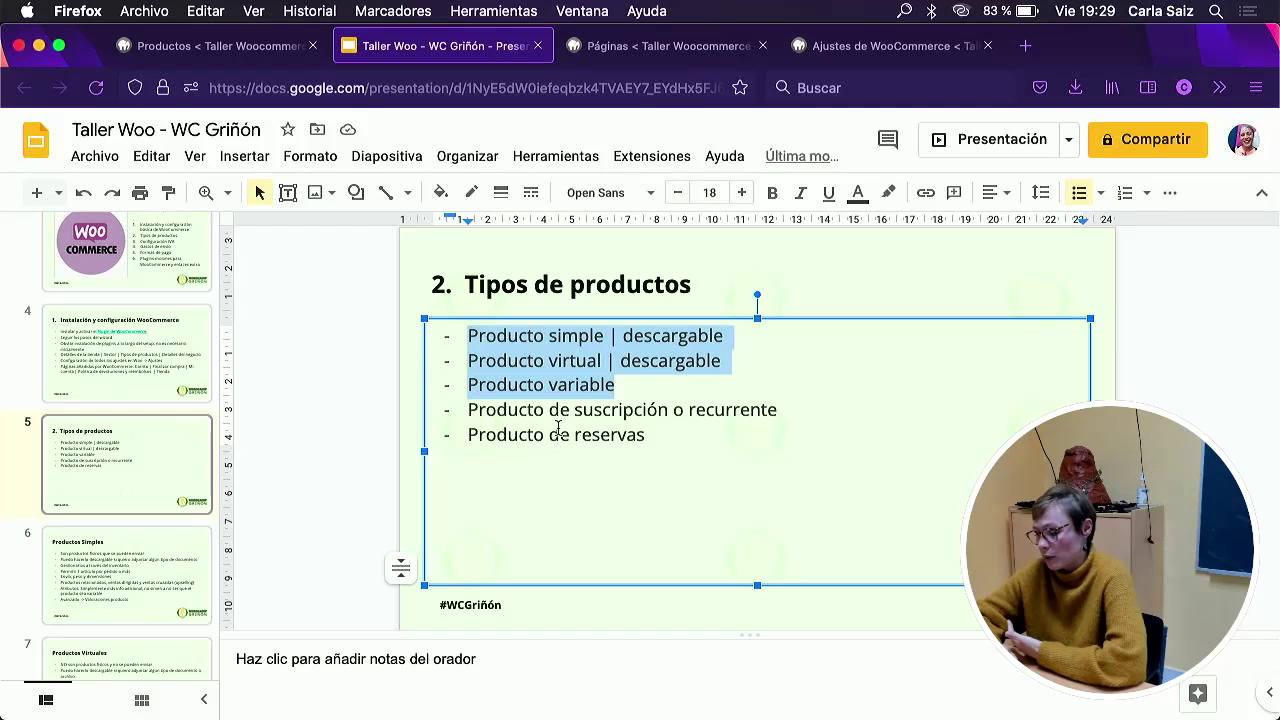
Show the Productos Simples slide and return to the WordPress page list tab.
{"action": "scroll", "coordinate": [157, 572], "scroll_direction": "down", "scroll_amount": 1}
{"action": "left_click", "coordinate": [165, 537]}
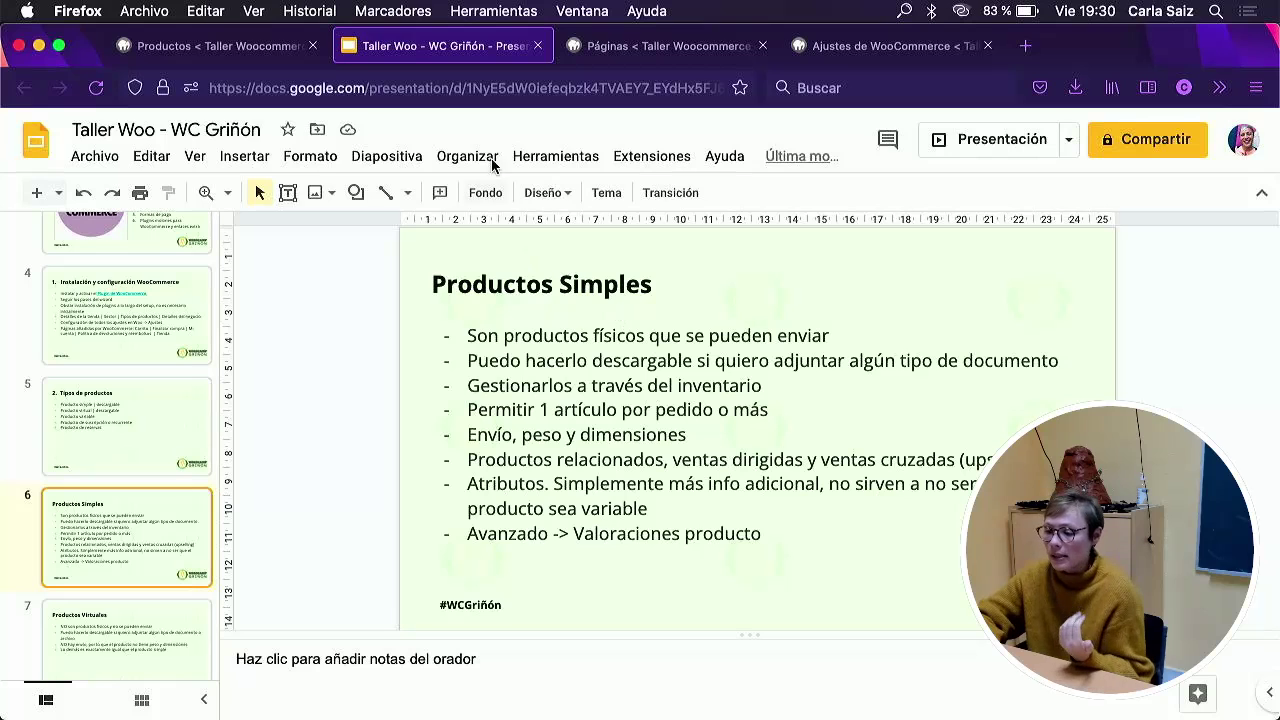
{"action": "left_click", "coordinate": [630, 47]}
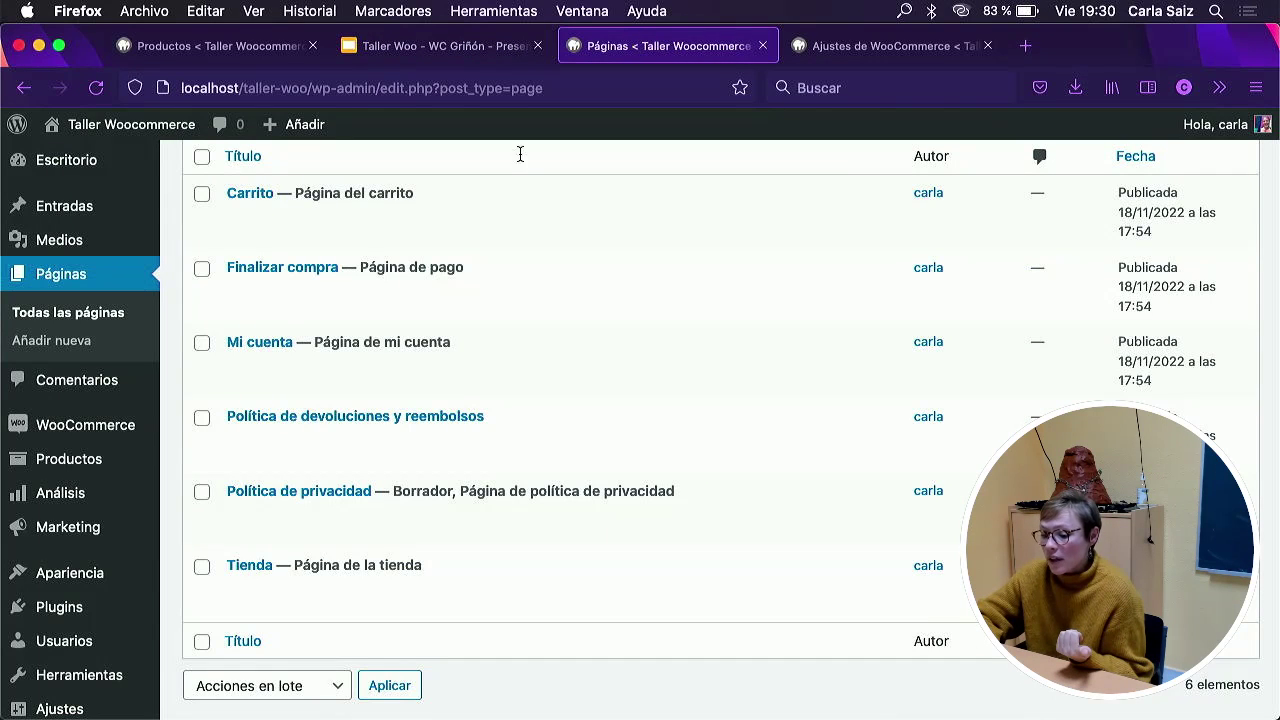
{"action": "scroll", "coordinate": [120, 340], "scroll_direction": "up", "scroll_amount": 1}
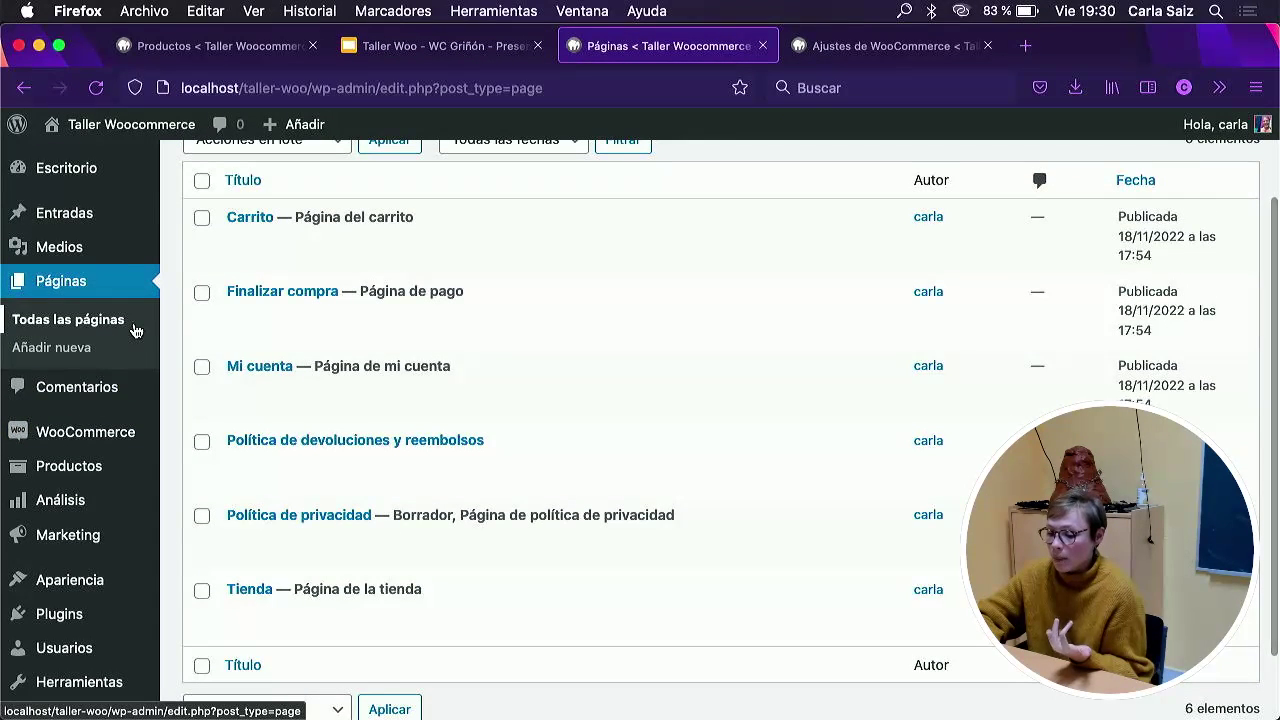
Open the list of all WooCommerce products from the WordPress page list.
{"action": "mouse_move", "coordinate": [88, 440]}
{"action": "mouse_move", "coordinate": [78, 470]}
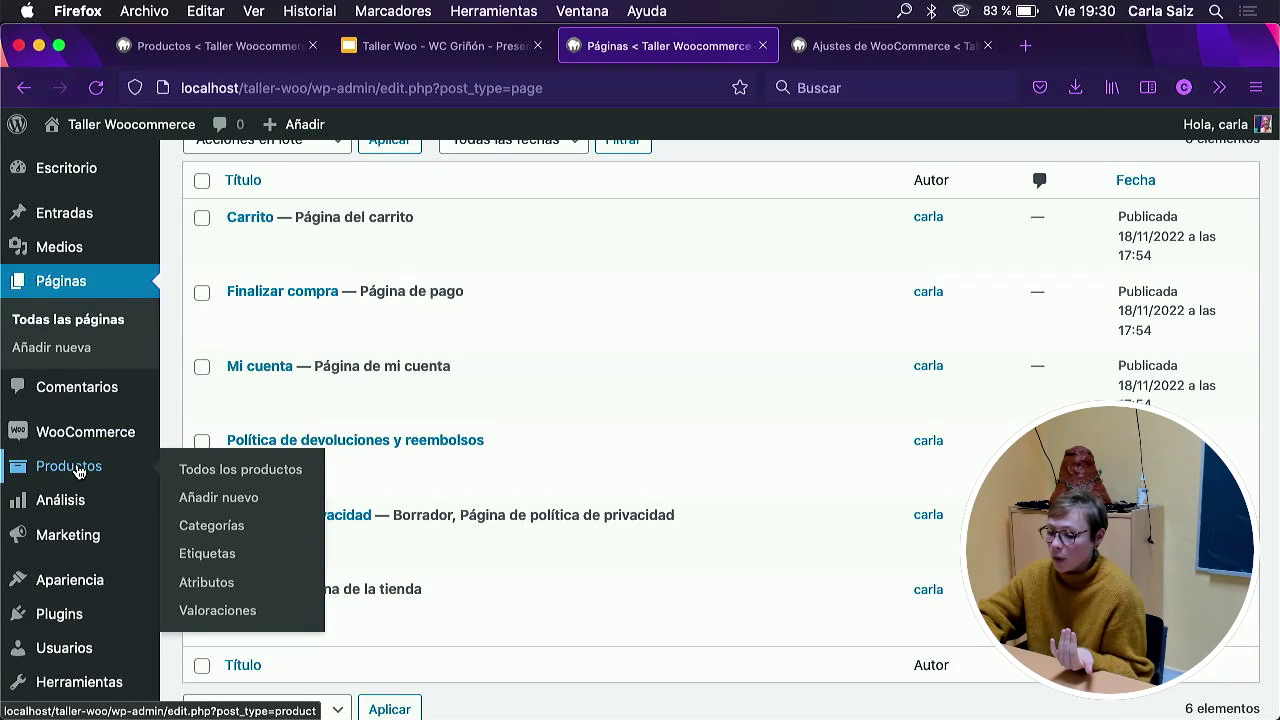
{"action": "left_click", "coordinate": [233, 483]}
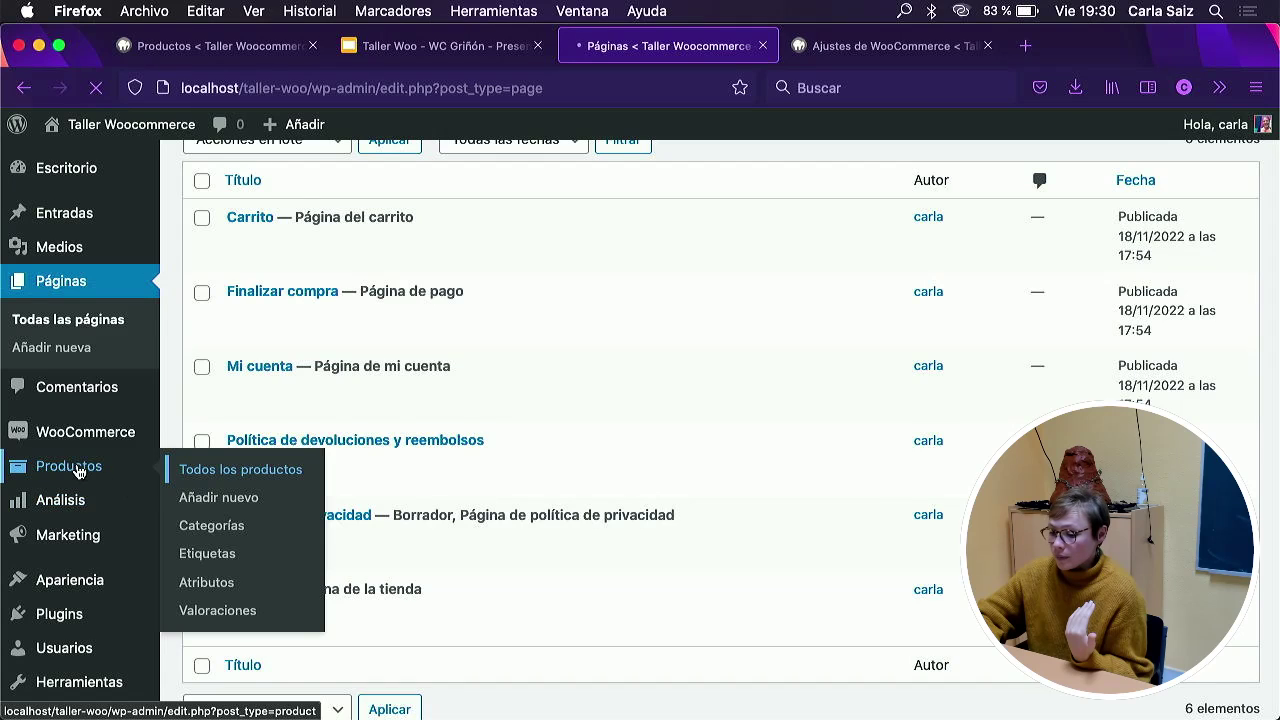
{"action": "scroll", "coordinate": [416, 520], "scroll_direction": "down", "scroll_amount": 4}
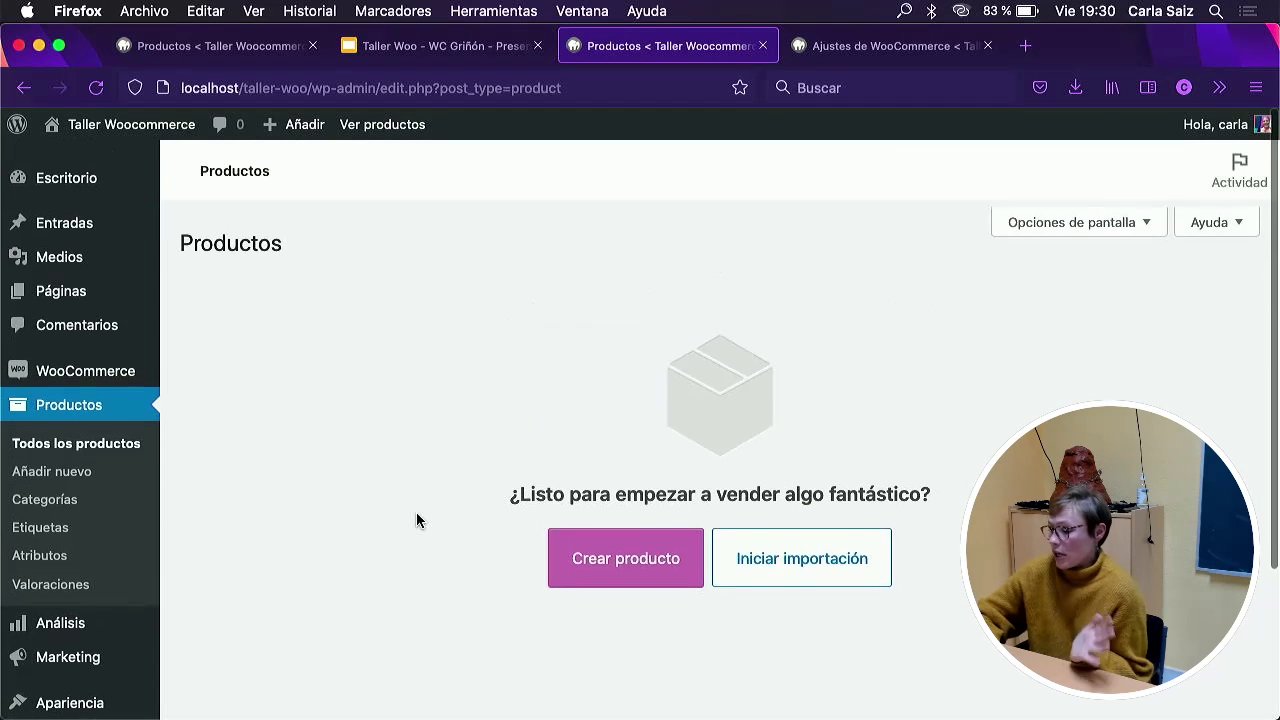
{"action": "scroll", "coordinate": [416, 517], "scroll_direction": "down", "scroll_amount": 3}
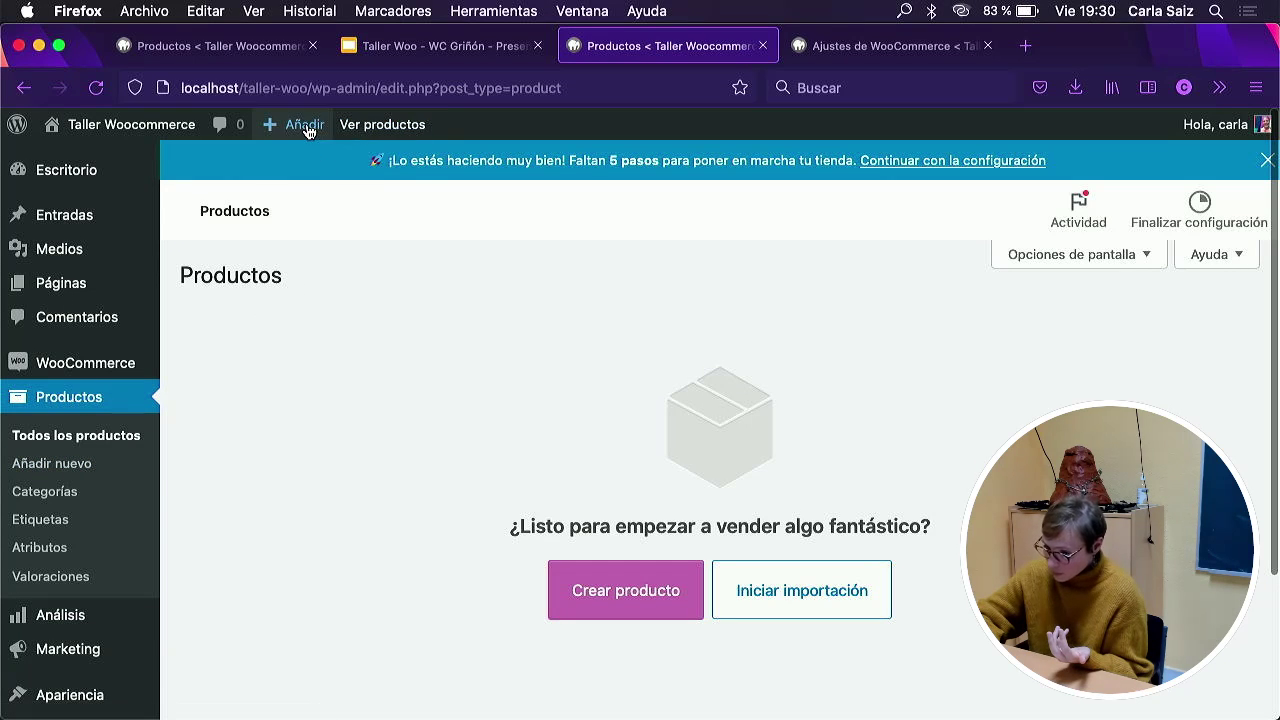
Compare the Entradas options for categories and tags with the corresponding product options, noting how posts, pages and products are organised.
{"action": "mouse_move", "coordinate": [308, 131]}
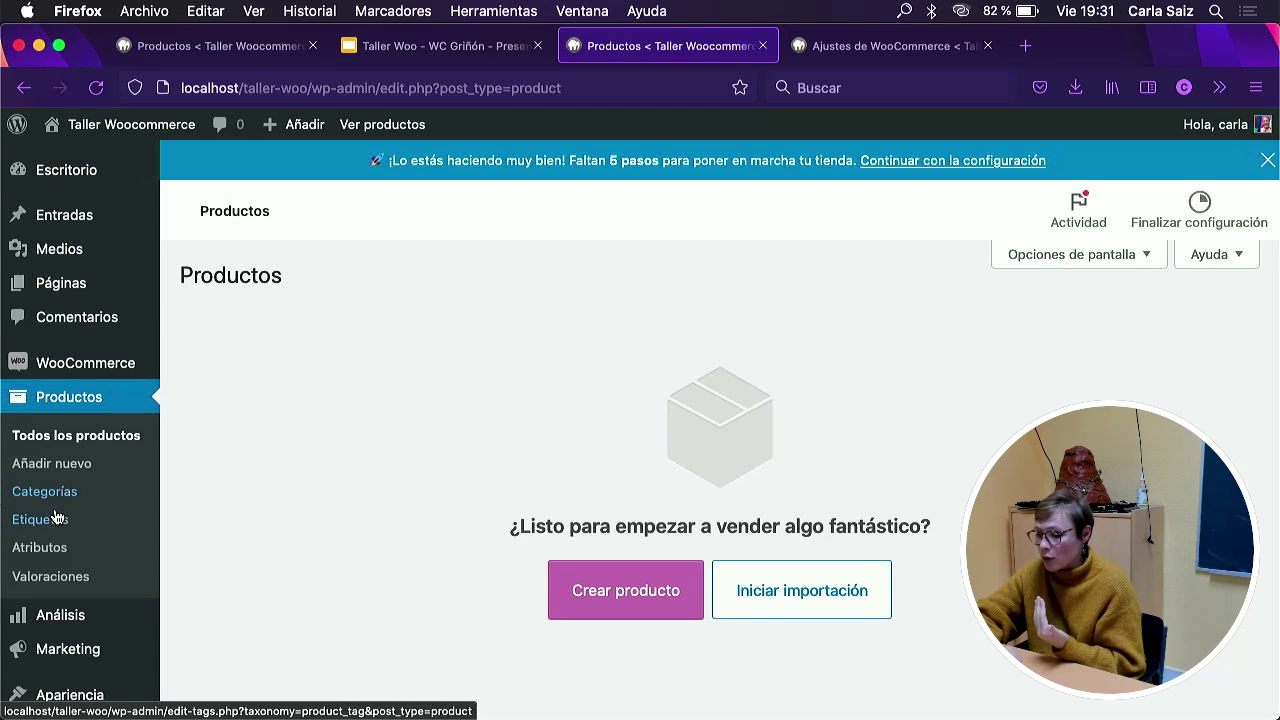
{"action": "mouse_move", "coordinate": [74, 218]}
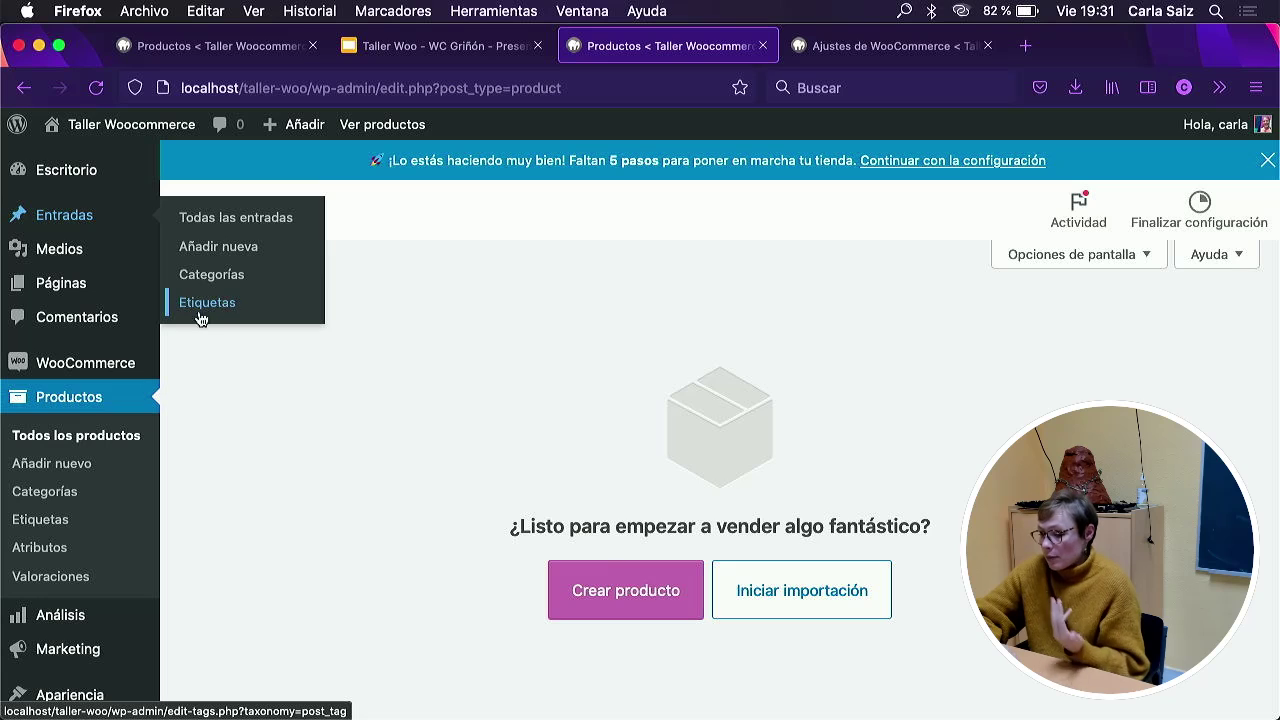
{"action": "mouse_move", "coordinate": [154, 217]}
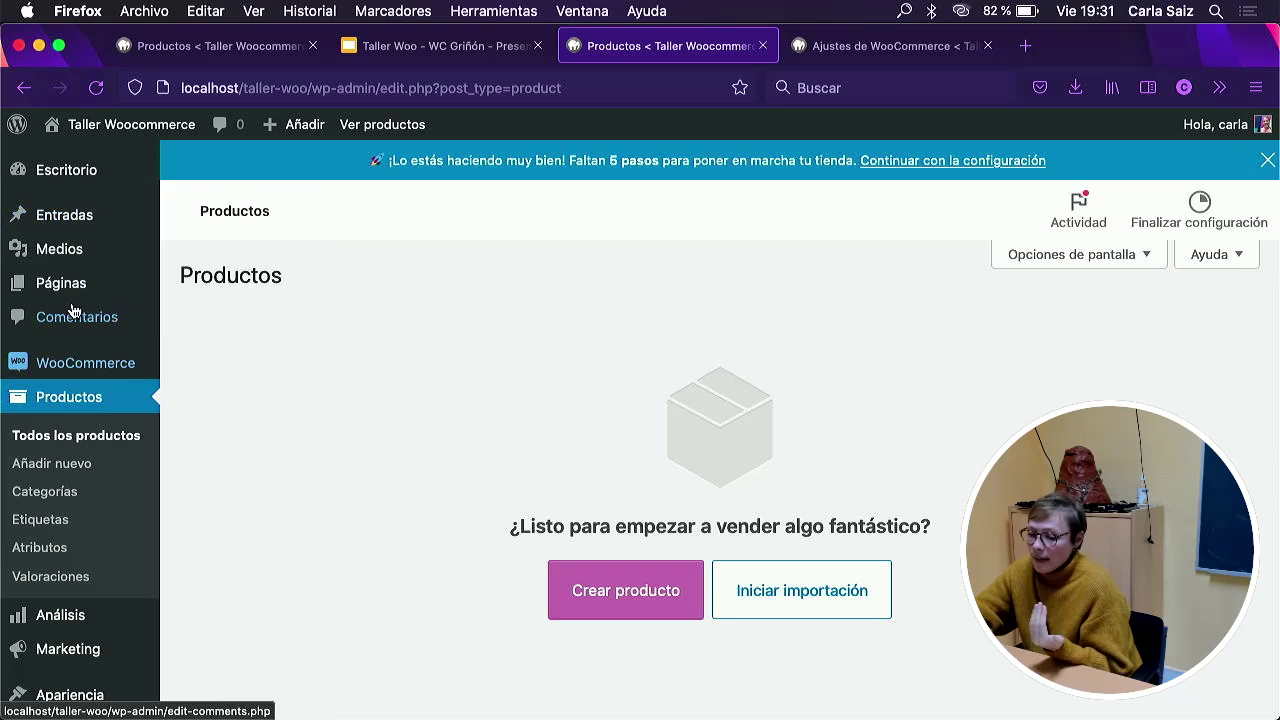
{"action": "mouse_move", "coordinate": [87, 240]}
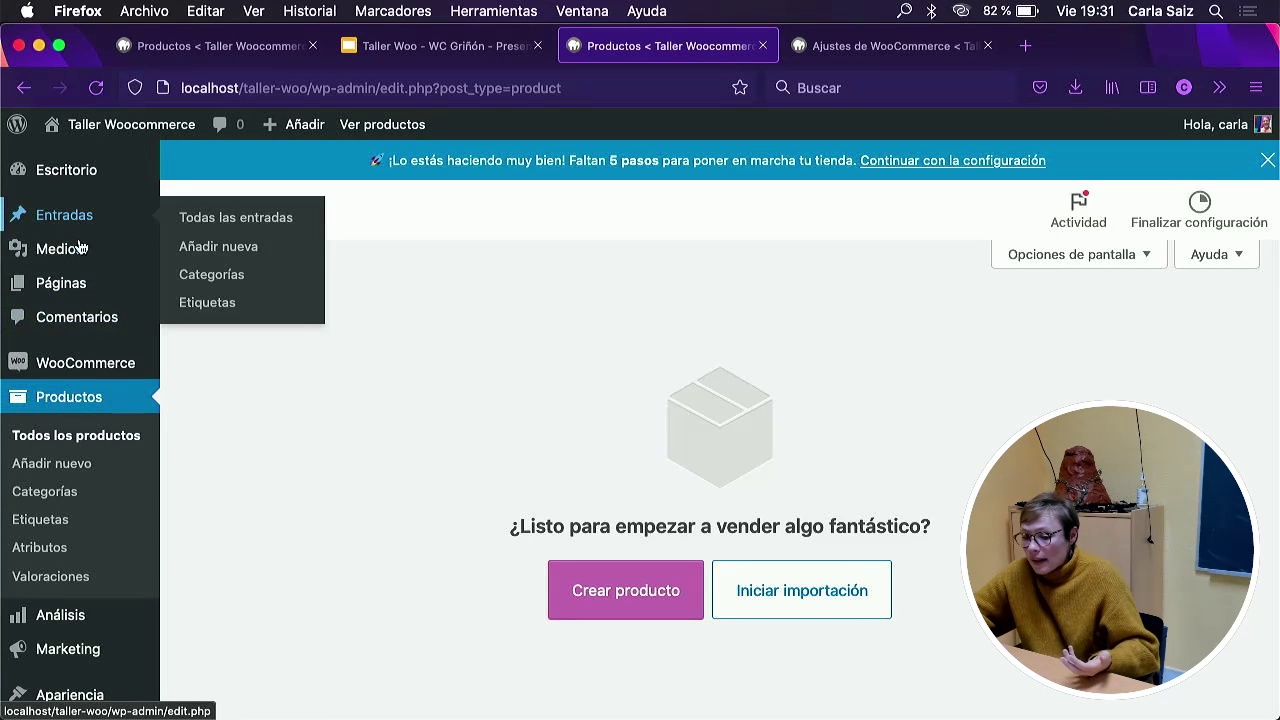
{"action": "mouse_move", "coordinate": [100, 384]}
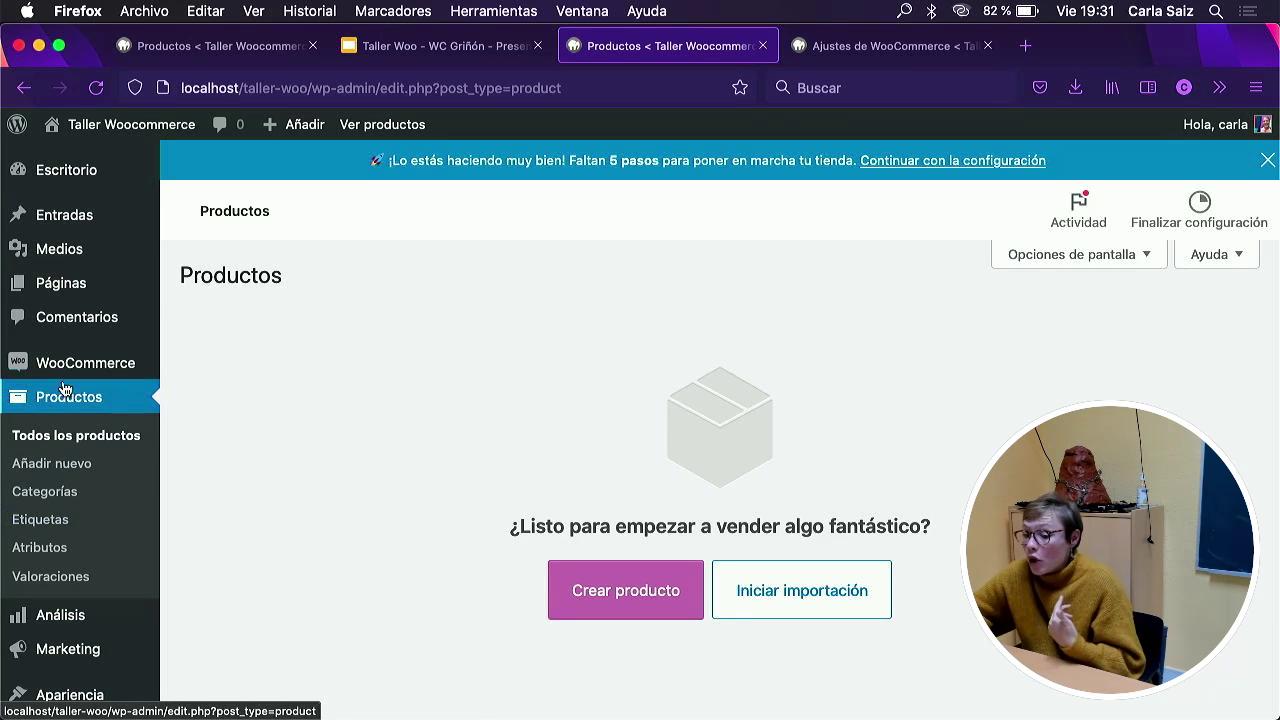
{"action": "mouse_move", "coordinate": [68, 292]}
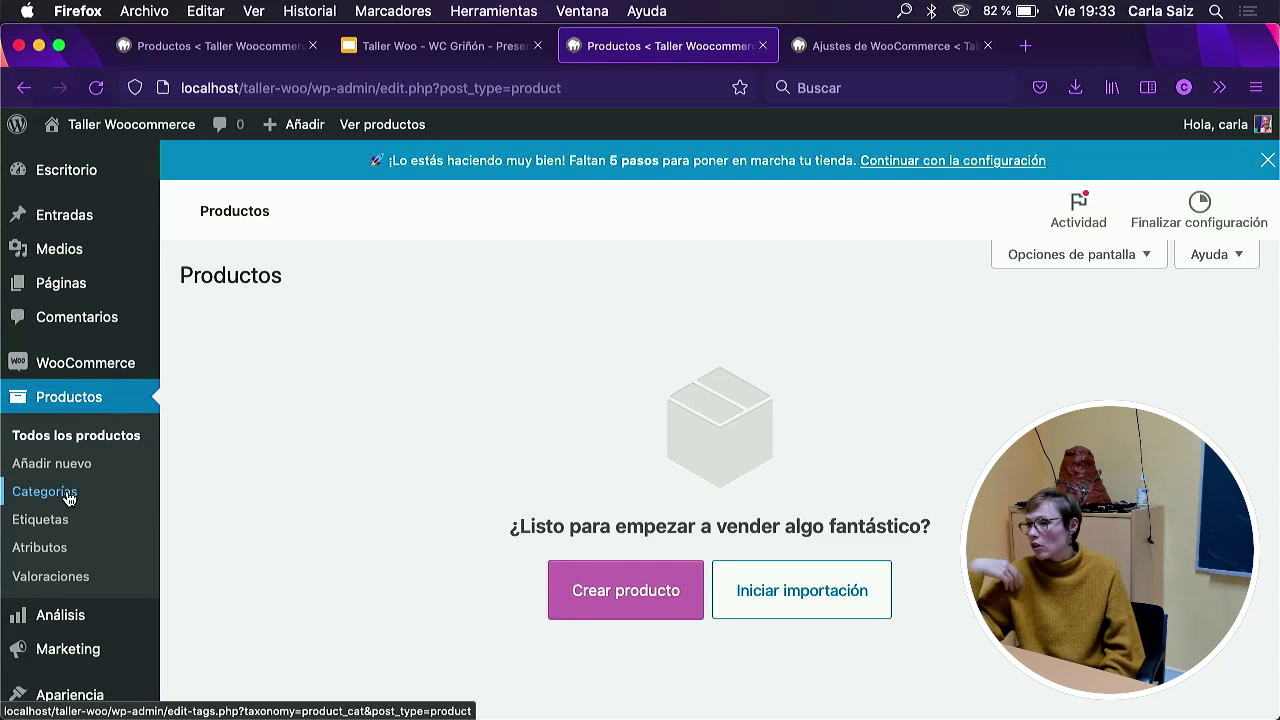
{"action": "mouse_move", "coordinate": [95, 222]}
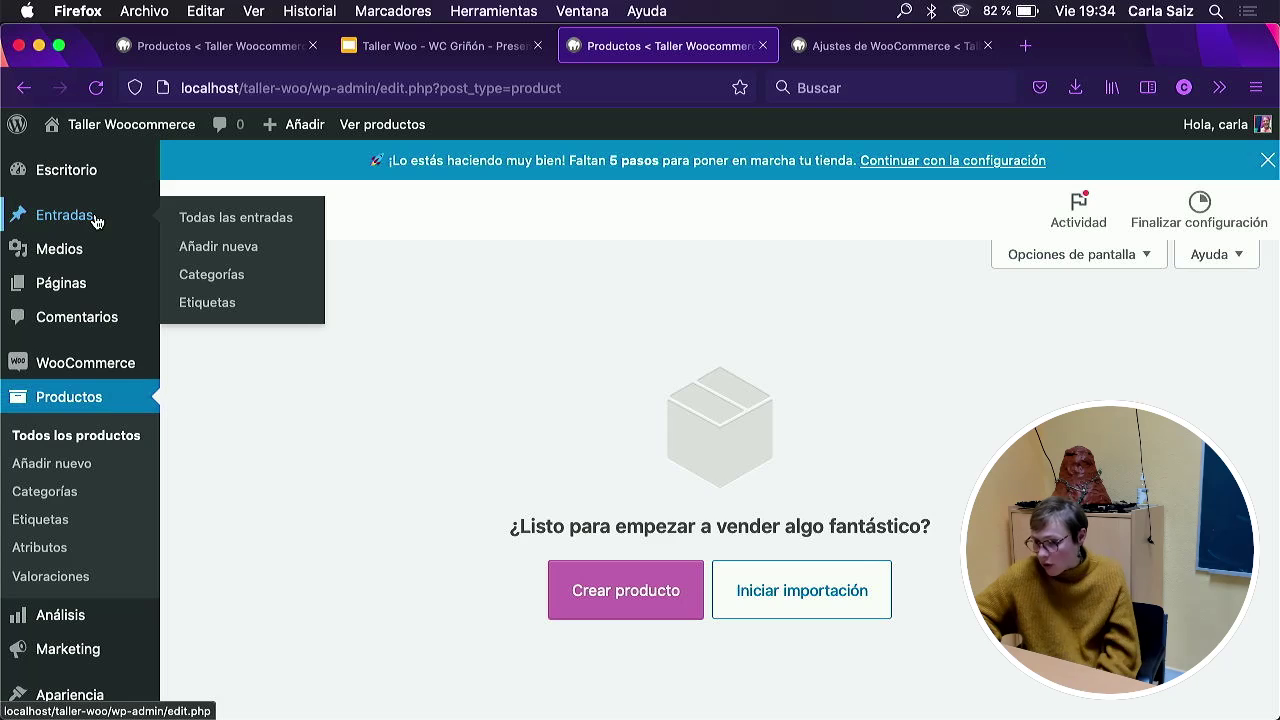
Start a new product from the Productos section.
{"action": "mouse_move", "coordinate": [90, 378]}
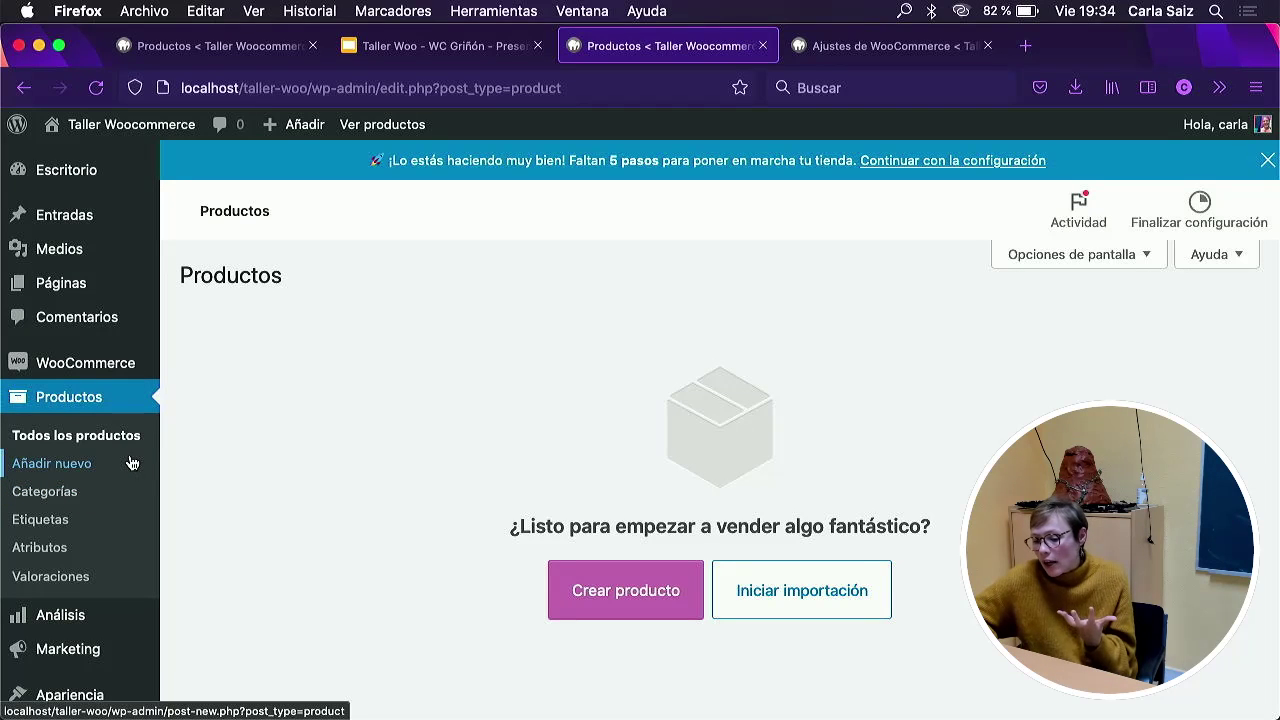
{"action": "left_click", "coordinate": [99, 467]}
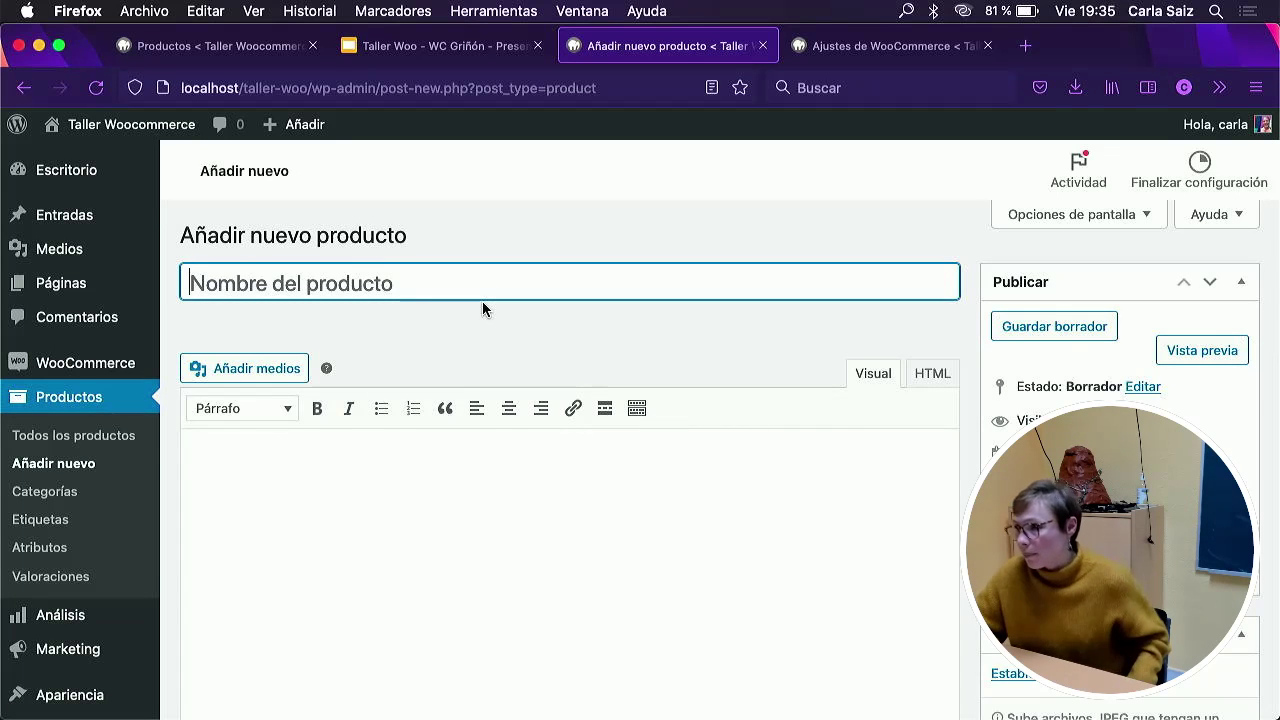
Start the new product's name with "Cami" and look over the available product types, keeping Producto simple.
{"action": "type", "text": "Cami"}
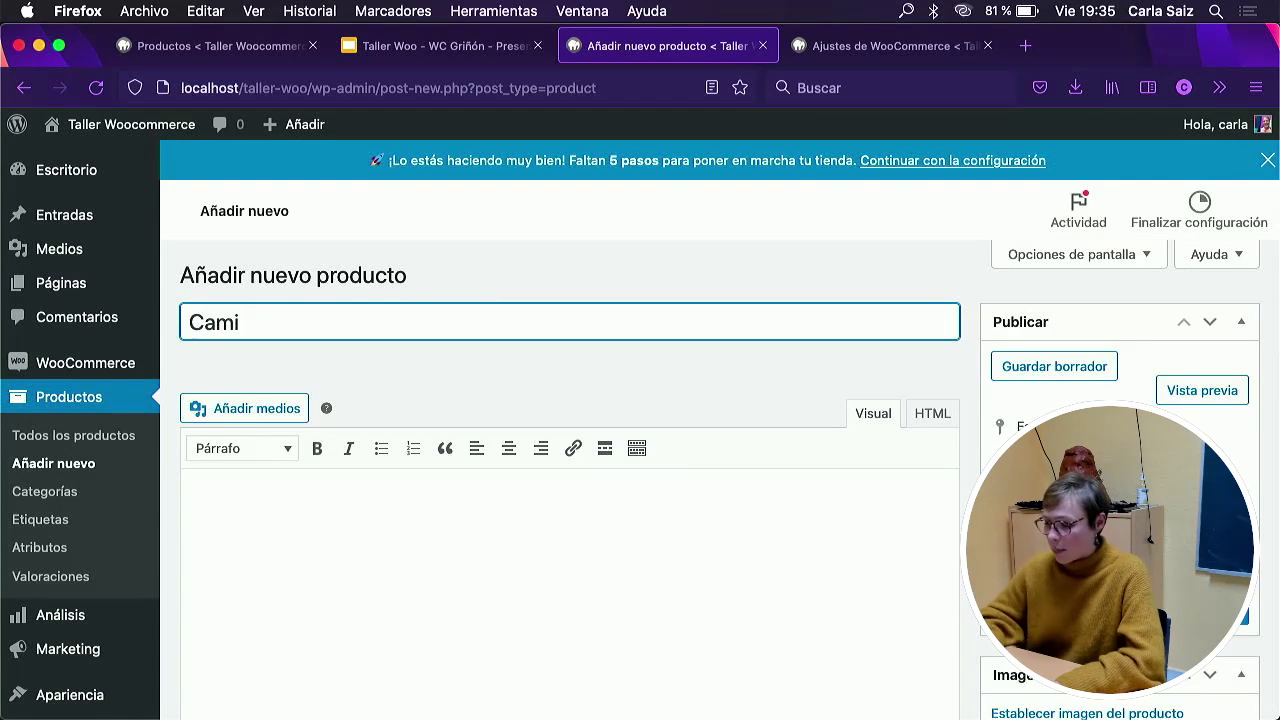
{"action": "scroll", "coordinate": [697, 481], "scroll_direction": "down", "scroll_amount": 10}
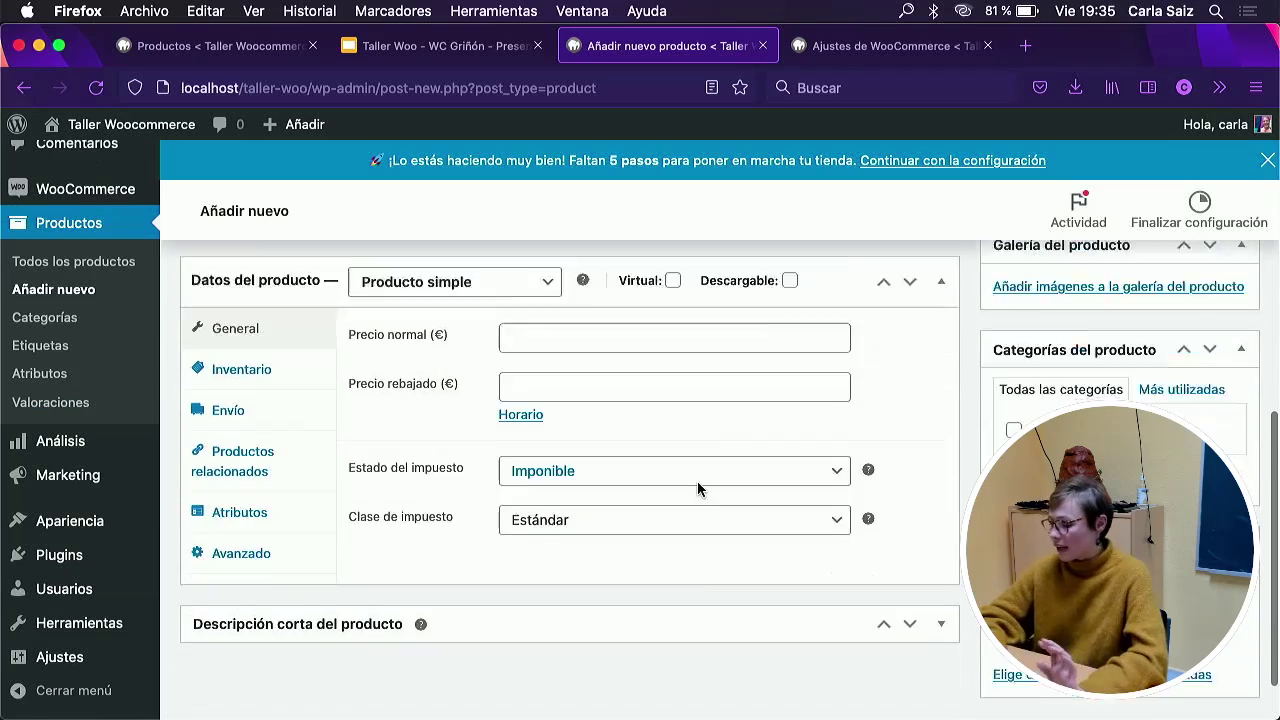
{"action": "scroll", "coordinate": [697, 481], "scroll_direction": "up", "scroll_amount": 10}
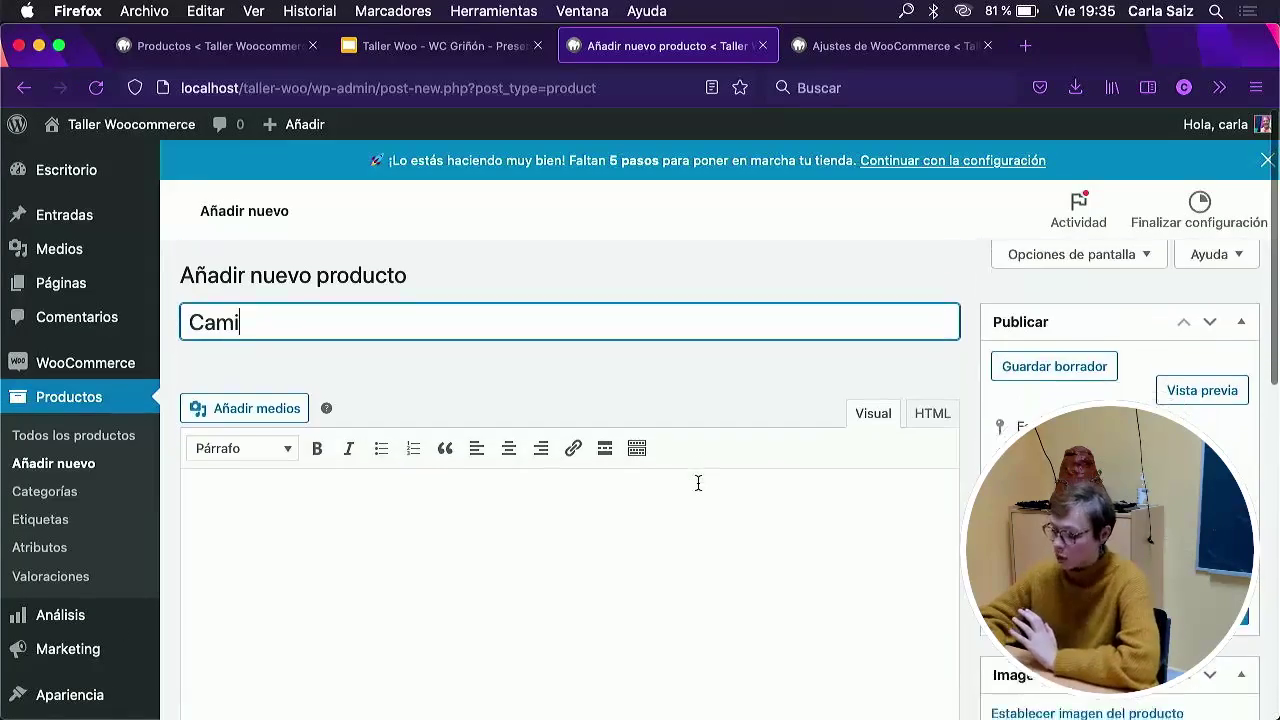
{"action": "scroll", "coordinate": [697, 481], "scroll_direction": "down", "scroll_amount": 10}
{"action": "scroll", "coordinate": [697, 484], "scroll_direction": "up", "scroll_amount": 2}
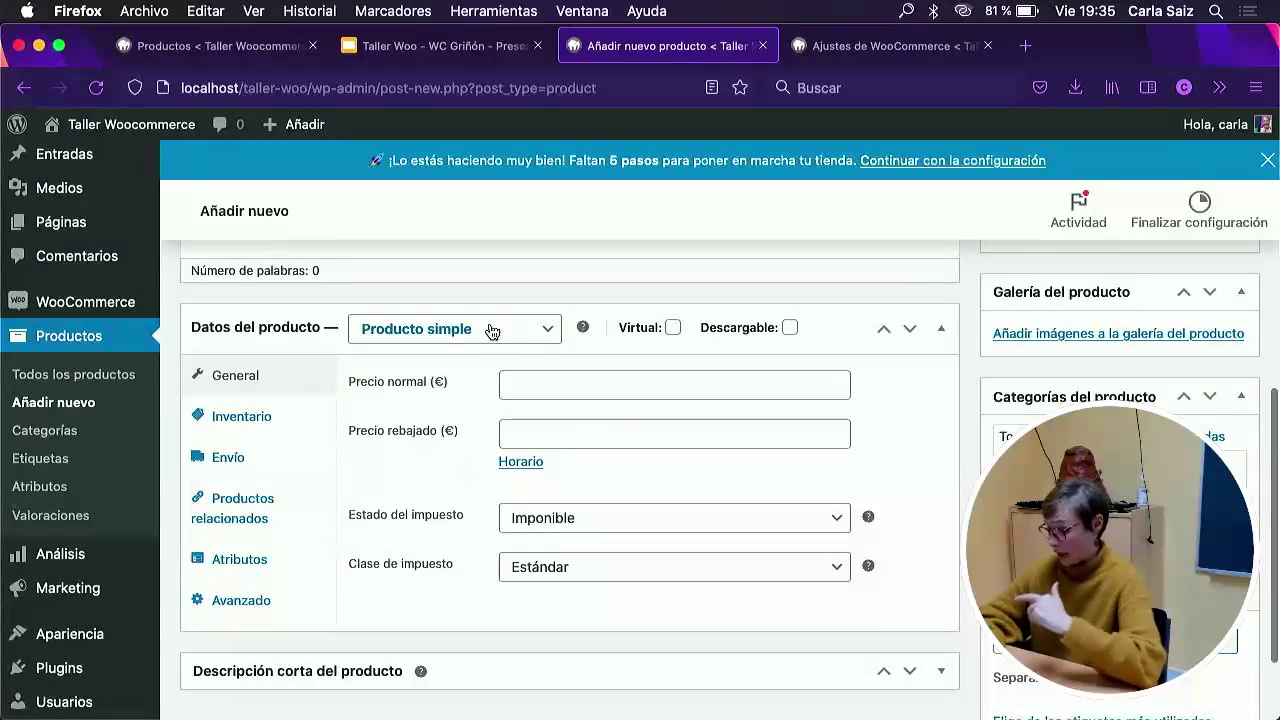
{"action": "left_click", "coordinate": [449, 340]}
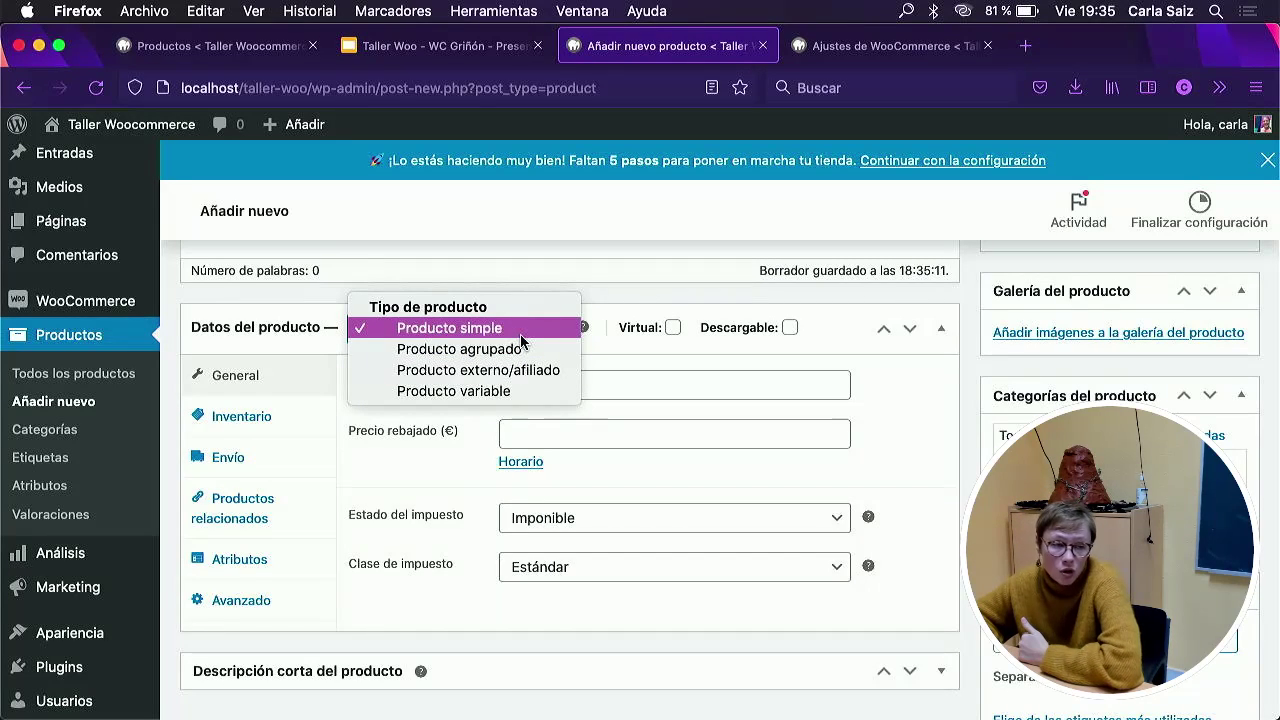
{"action": "scroll", "coordinate": [605, 279], "scroll_direction": "up", "scroll_amount": 10}
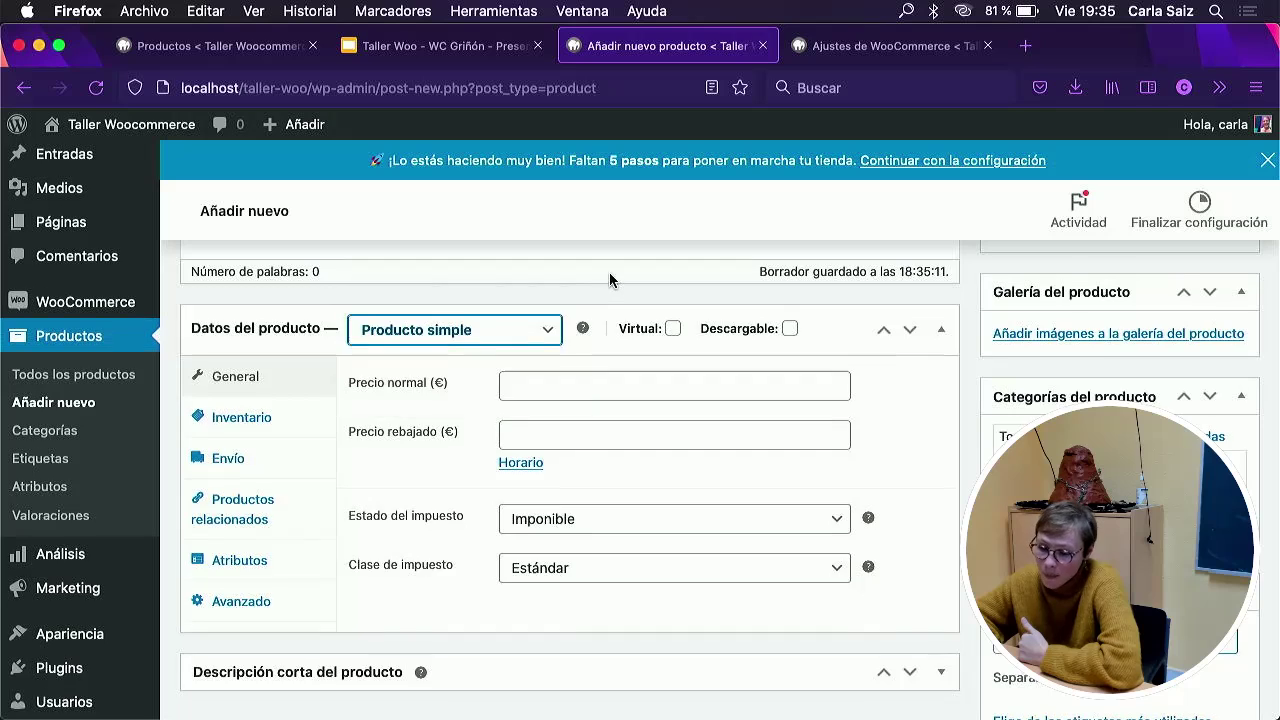
Complete the product name so it reads "Camiseta WC Griñon 2022".
{"action": "left_click", "coordinate": [358, 318]}
{"action": "type", "text": "seta"}
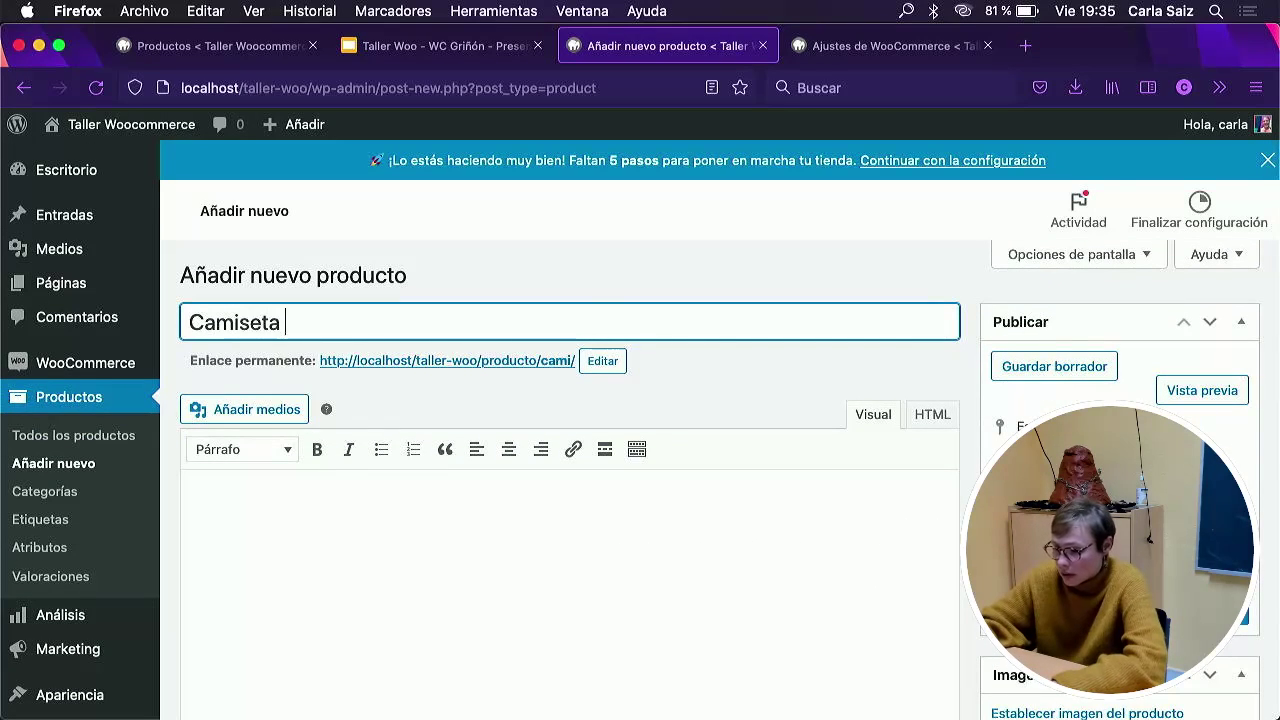
{"action": "type", "text": " WC Gr"}
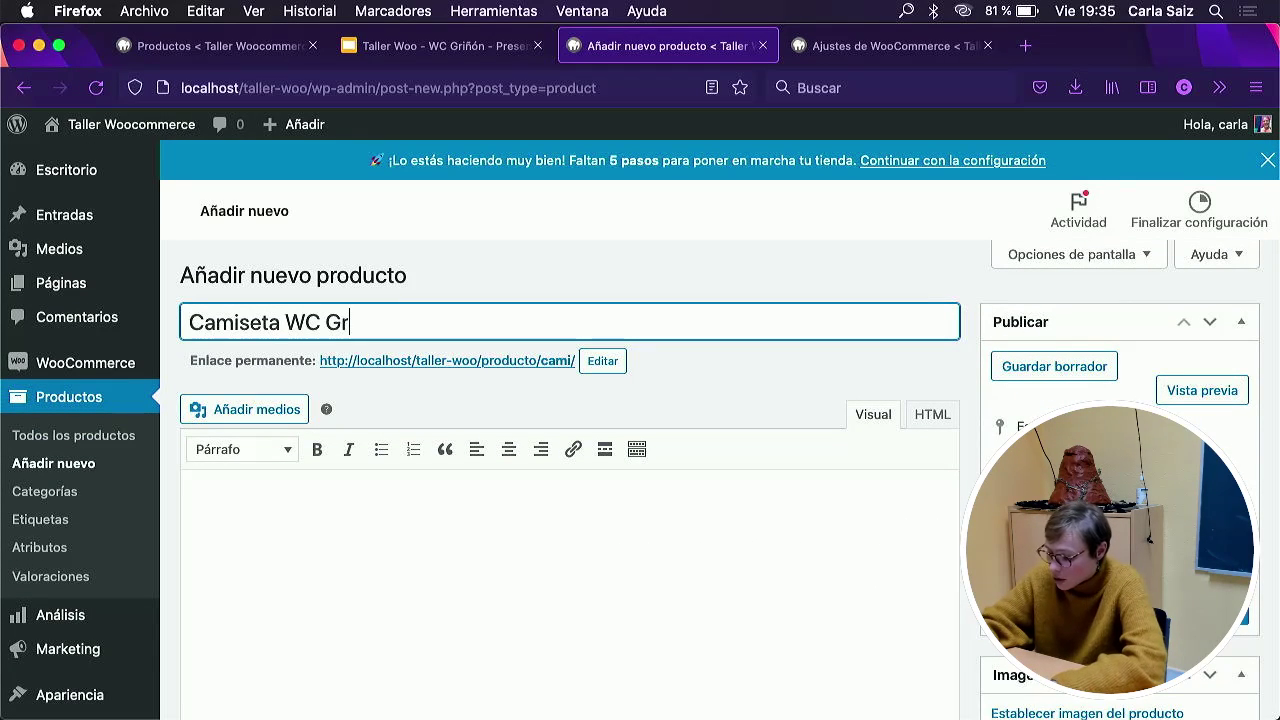
{"action": "type", "text": "iñon 2022"}
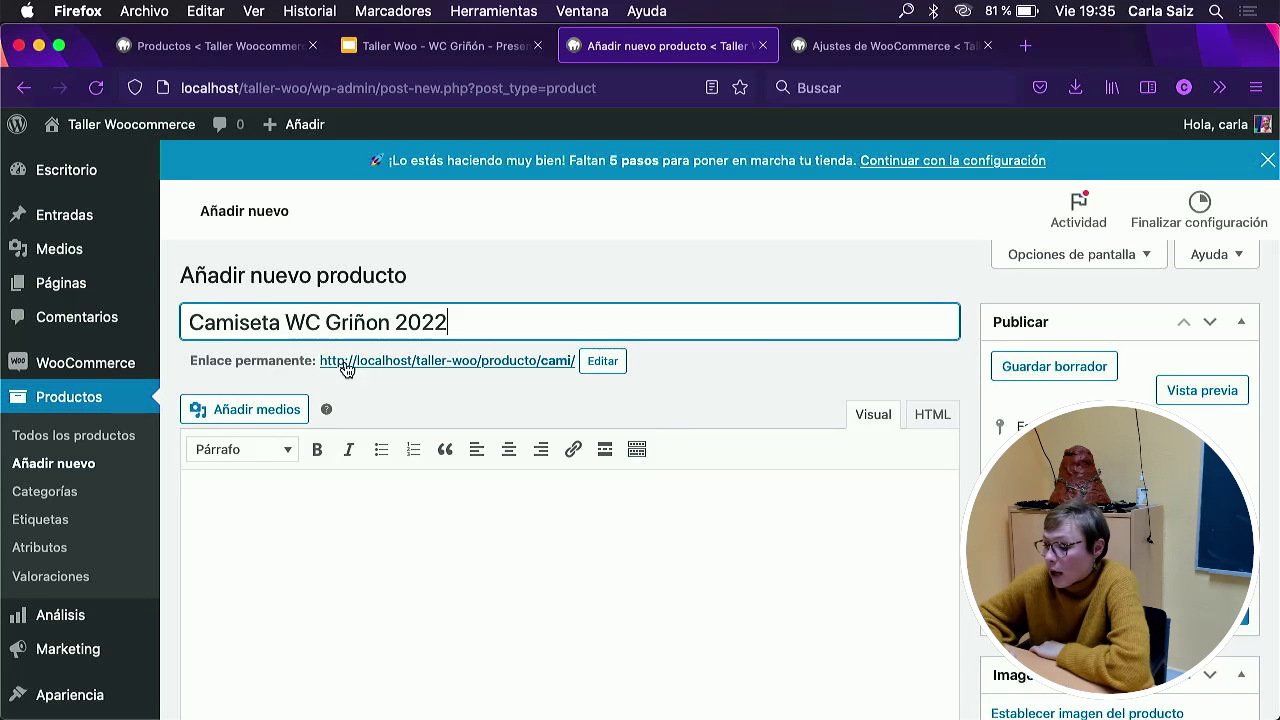
Open the site's Enlaces permanentes settings in a separate browser tab and go to the common structure options.
{"action": "scroll", "coordinate": [401, 366], "scroll_direction": "down", "scroll_amount": 5}
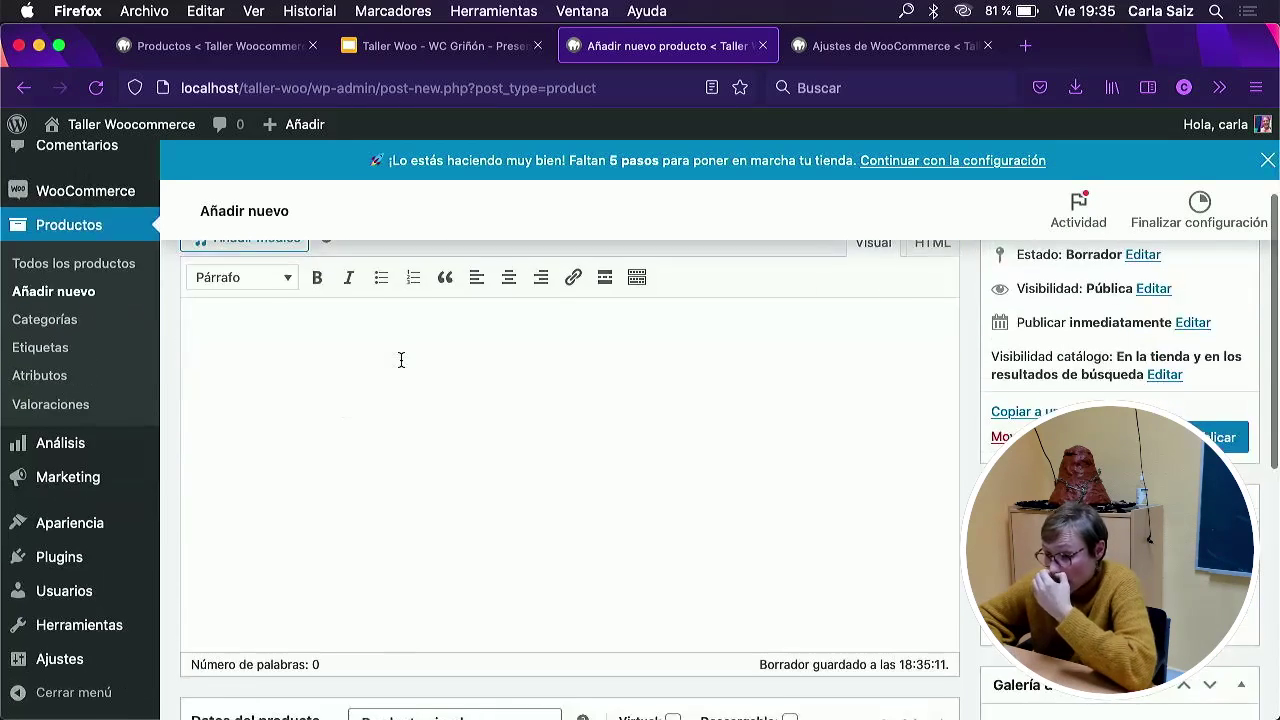
{"action": "mouse_move", "coordinate": [66, 660]}
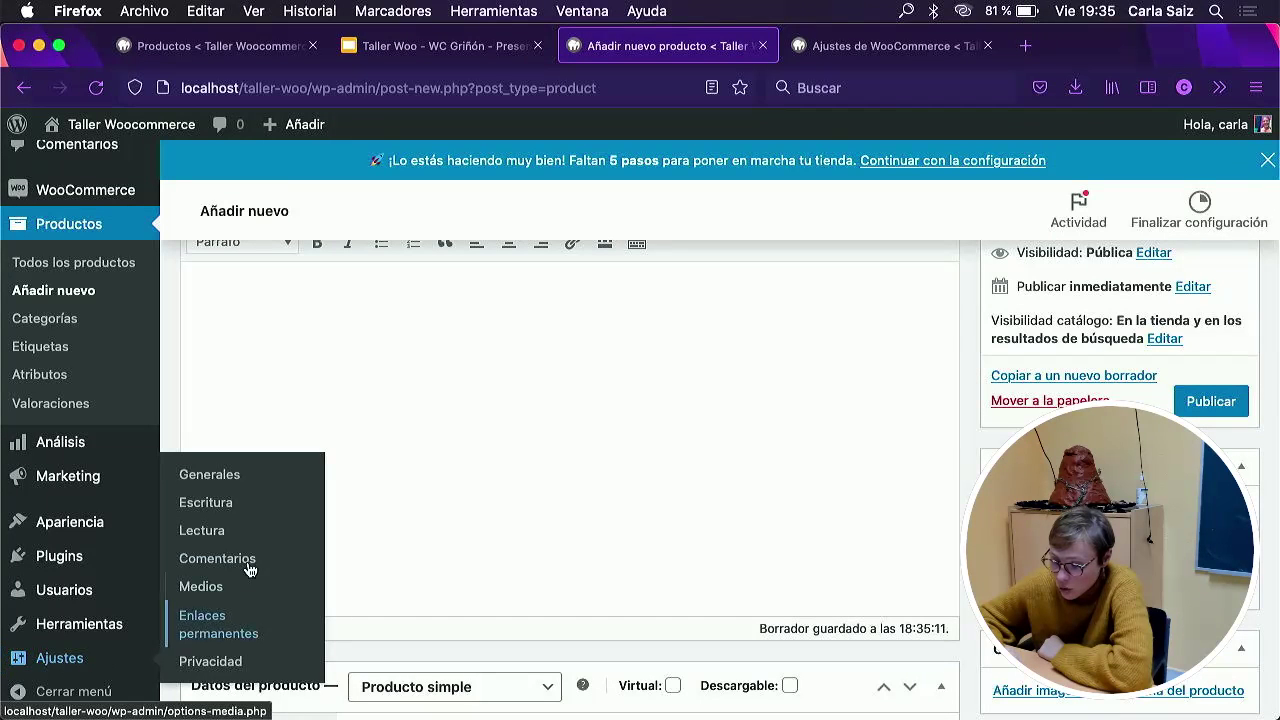
{"action": "right_click", "coordinate": [222, 624]}
{"action": "left_click", "coordinate": [333, 495]}
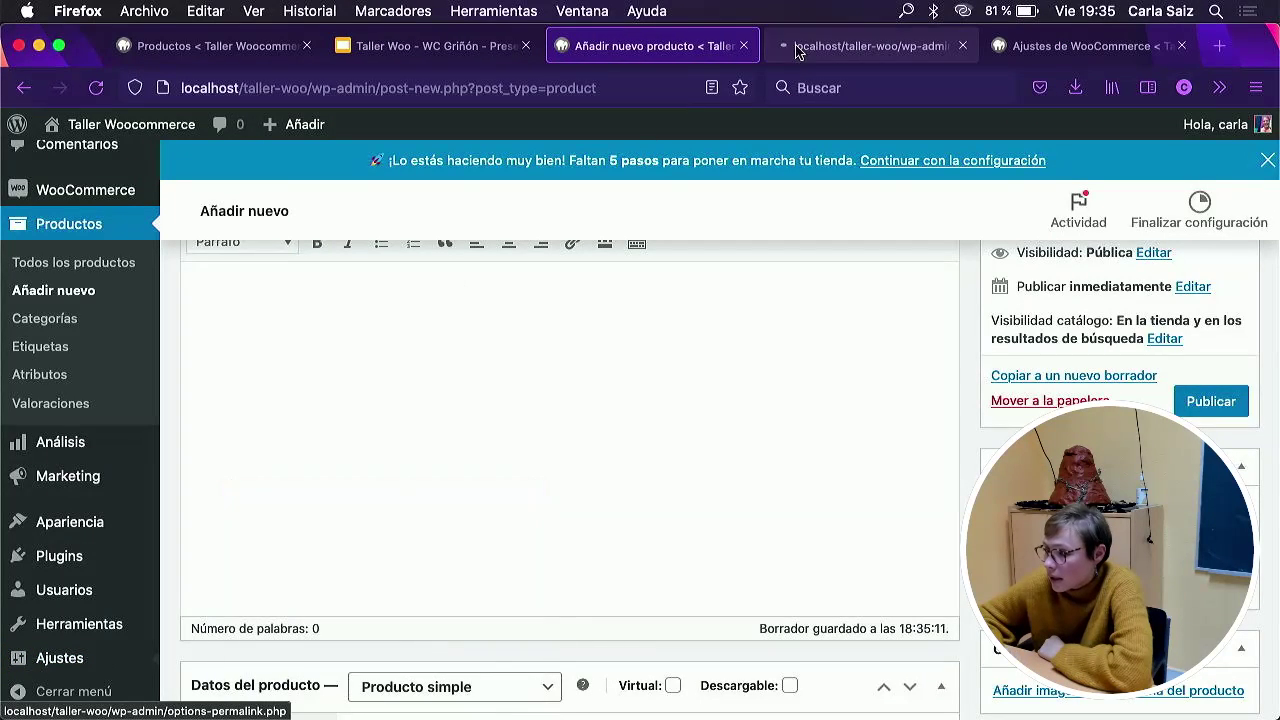
{"action": "left_click", "coordinate": [868, 46]}
{"action": "scroll", "coordinate": [374, 391], "scroll_direction": "down", "scroll_amount": 2}
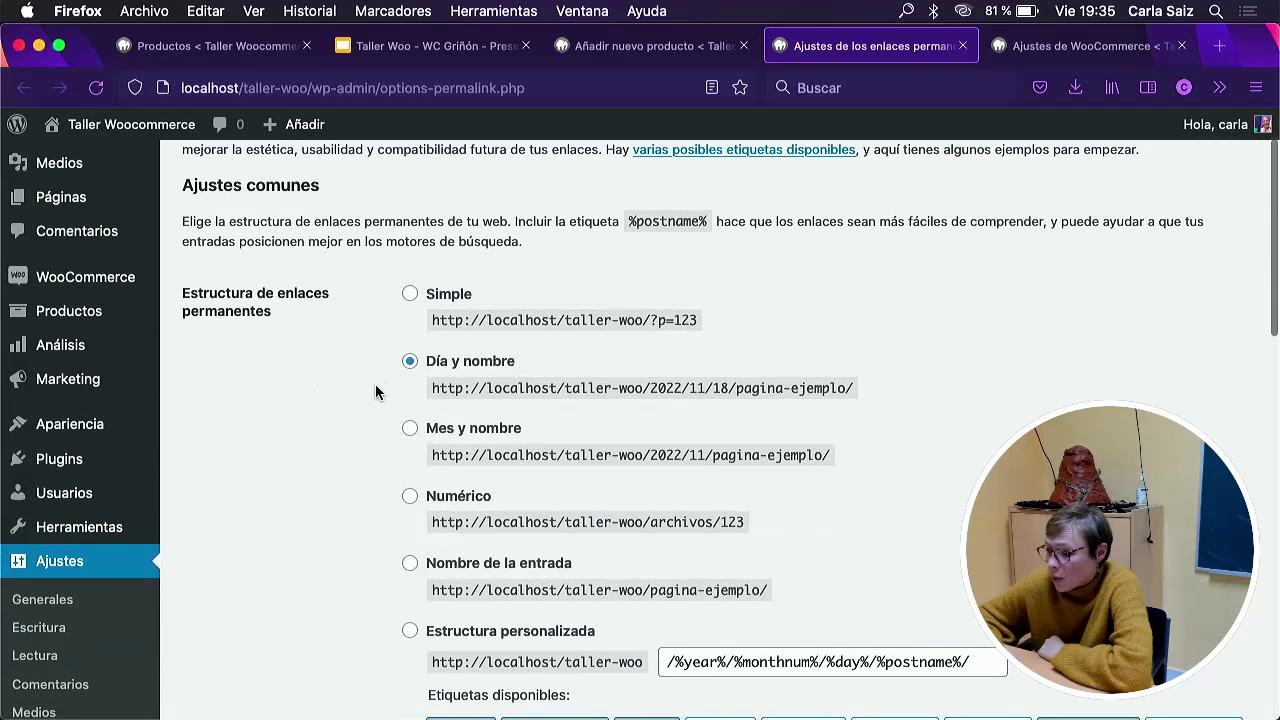
Set the site's permalink structure to "Nombre de la entrada".
{"action": "left_click_drag", "start_coordinate": [664, 390], "coordinate": [857, 388]}
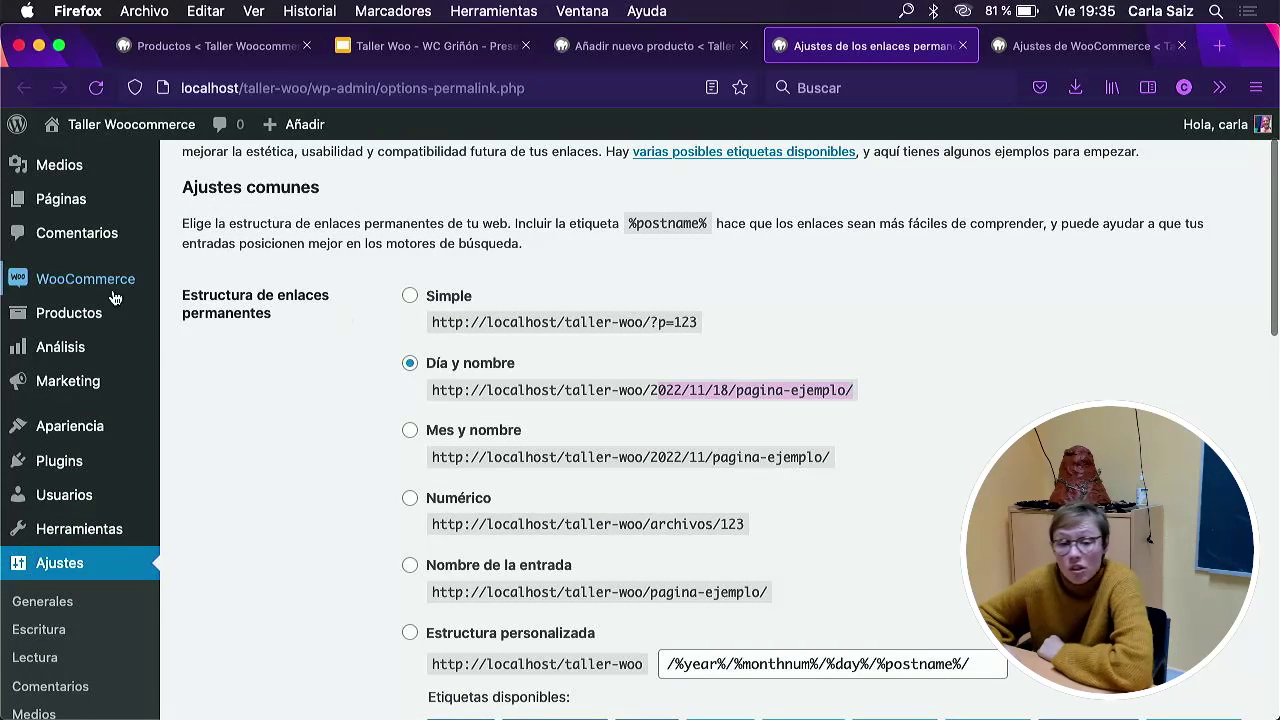
{"action": "scroll", "coordinate": [190, 373], "scroll_direction": "down", "scroll_amount": 4}
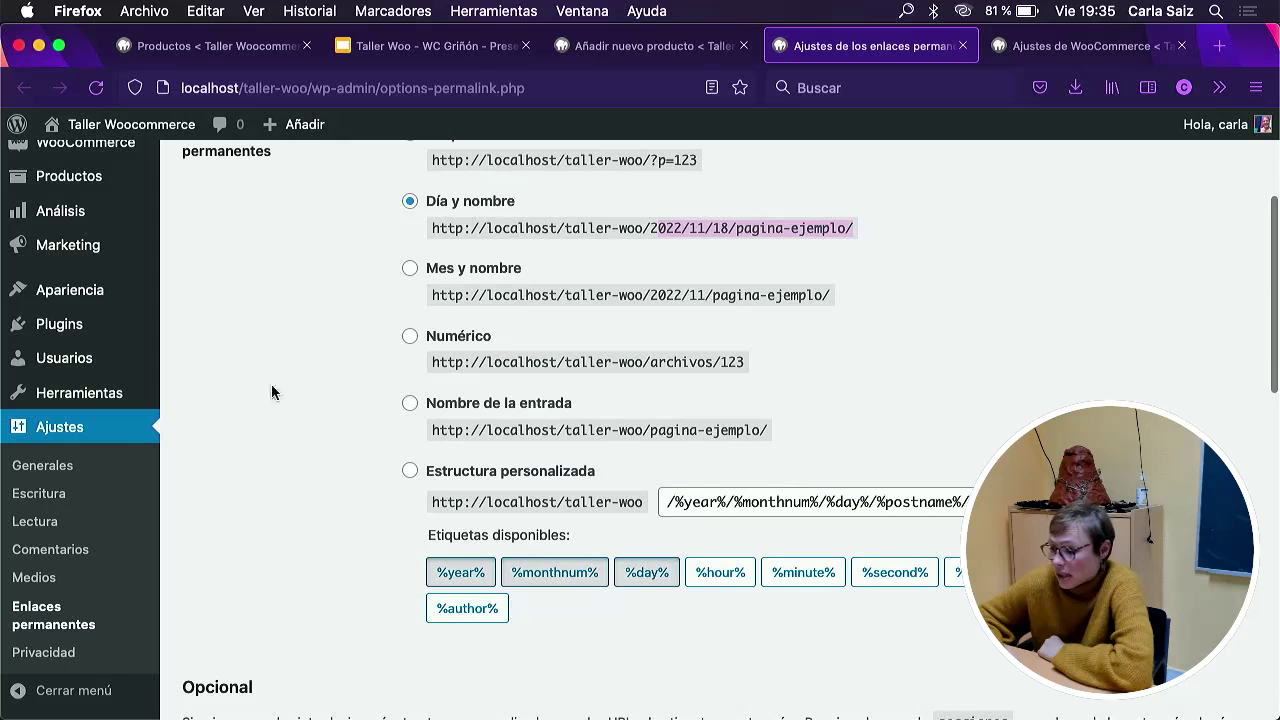
{"action": "left_click", "coordinate": [409, 405]}
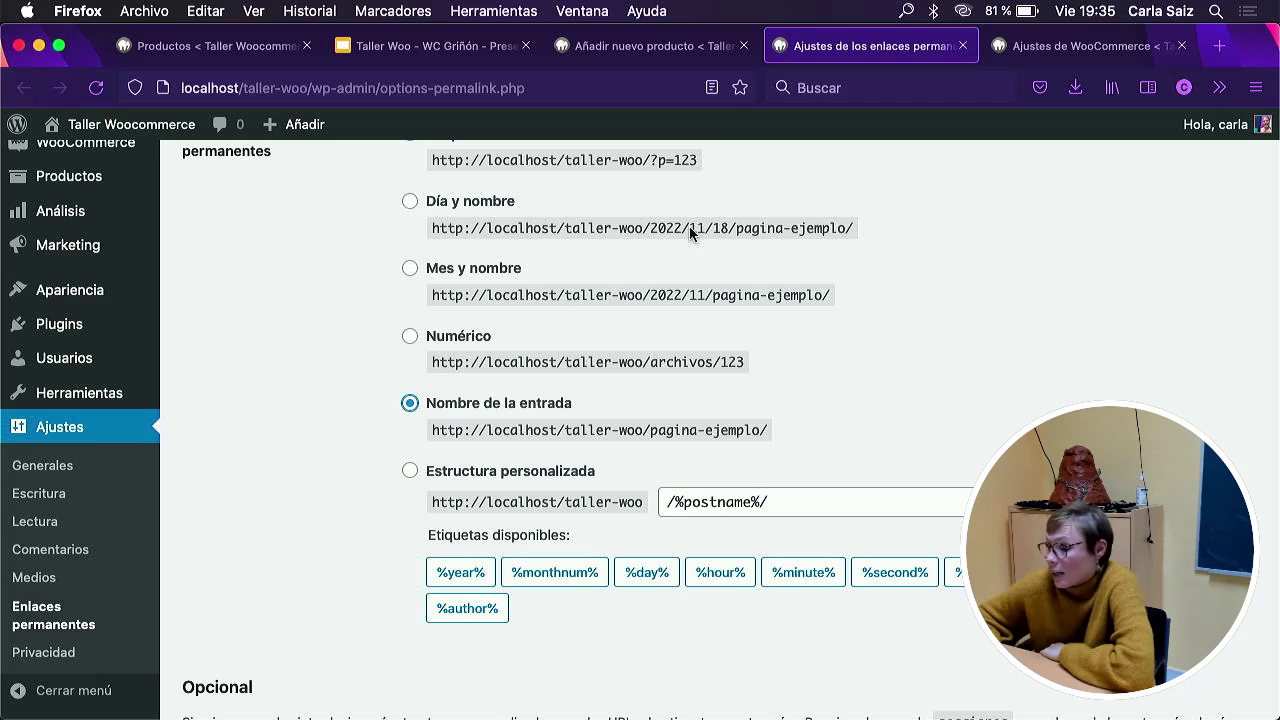
Check the new product's permalink in its own tab, and save the changed permalink settings.
{"action": "left_click", "coordinate": [676, 48]}
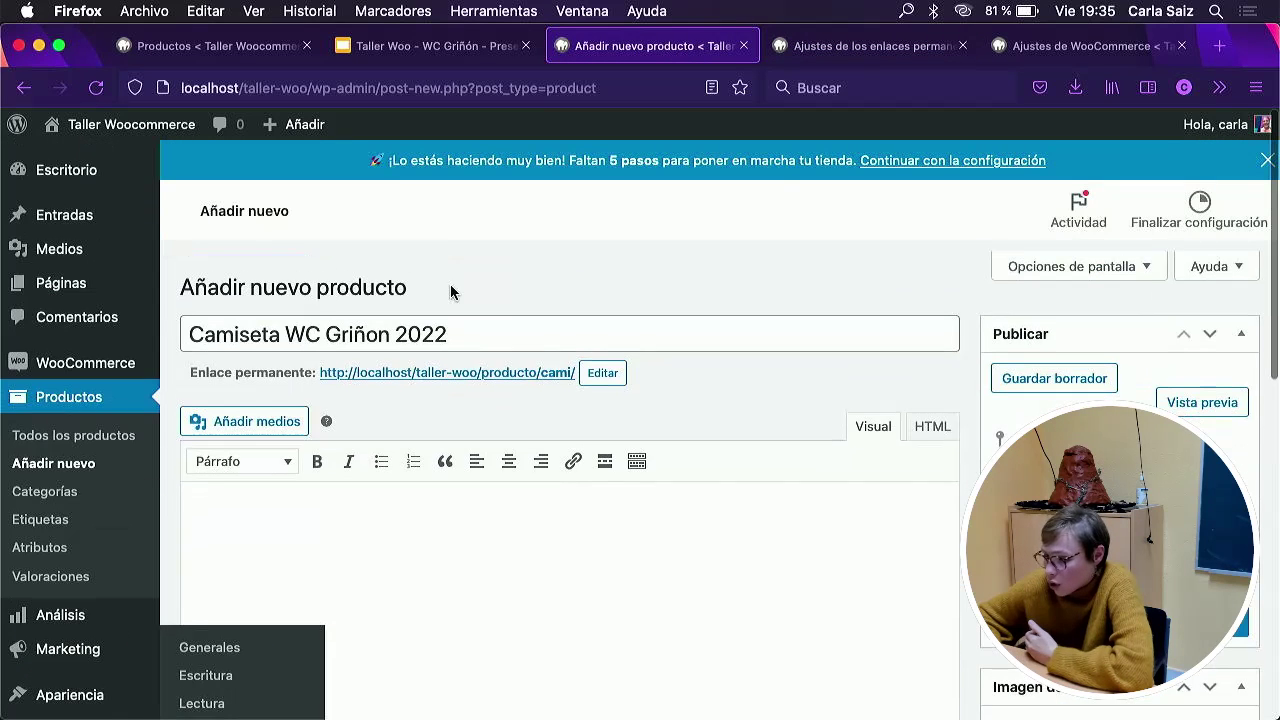
{"action": "scroll", "coordinate": [450, 291], "scroll_direction": "down", "scroll_amount": 1}
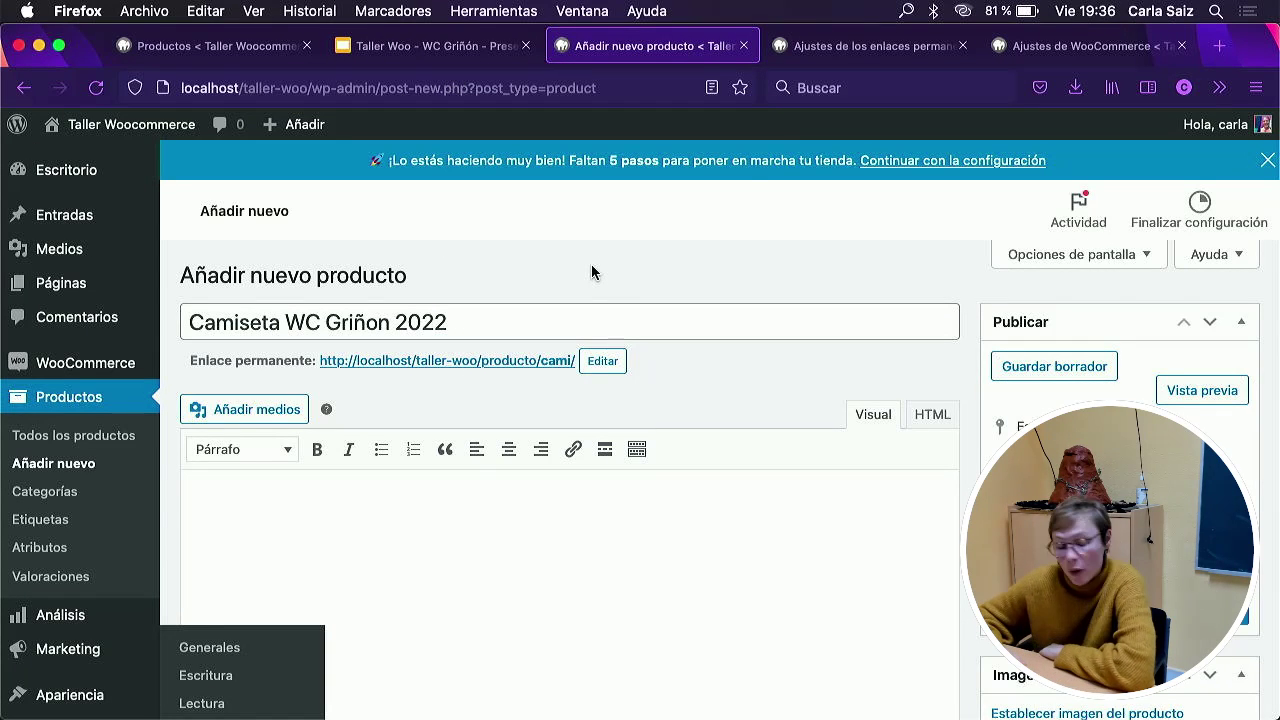
{"action": "left_click", "coordinate": [869, 55]}
{"action": "scroll", "coordinate": [503, 446], "scroll_direction": "down", "scroll_amount": 10}
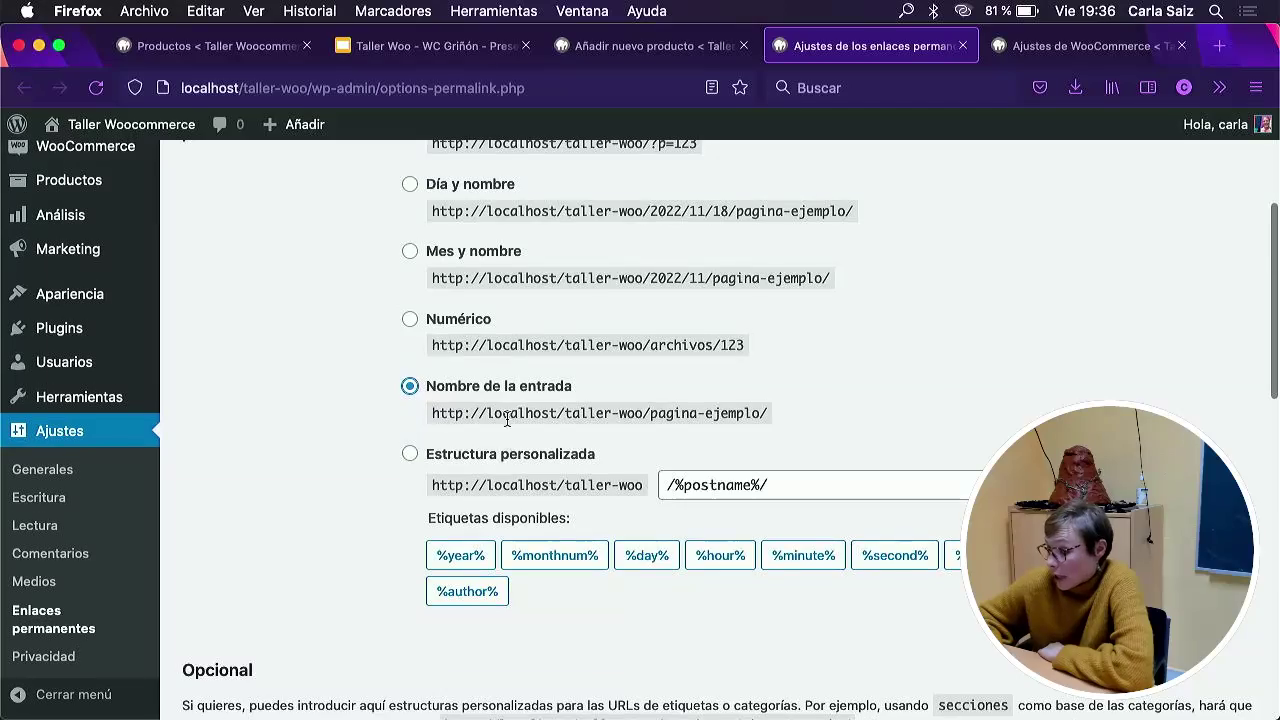
{"action": "scroll", "coordinate": [220, 678], "scroll_direction": "down", "scroll_amount": 5}
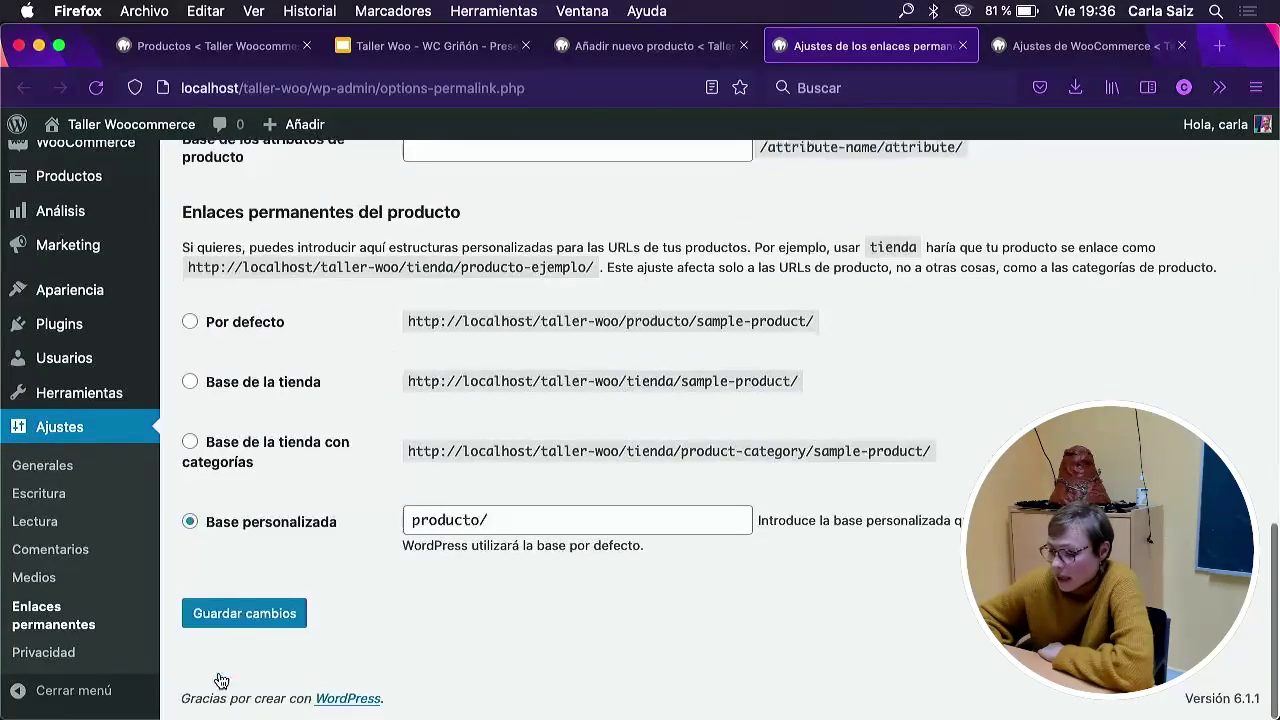
{"action": "left_click", "coordinate": [247, 618]}
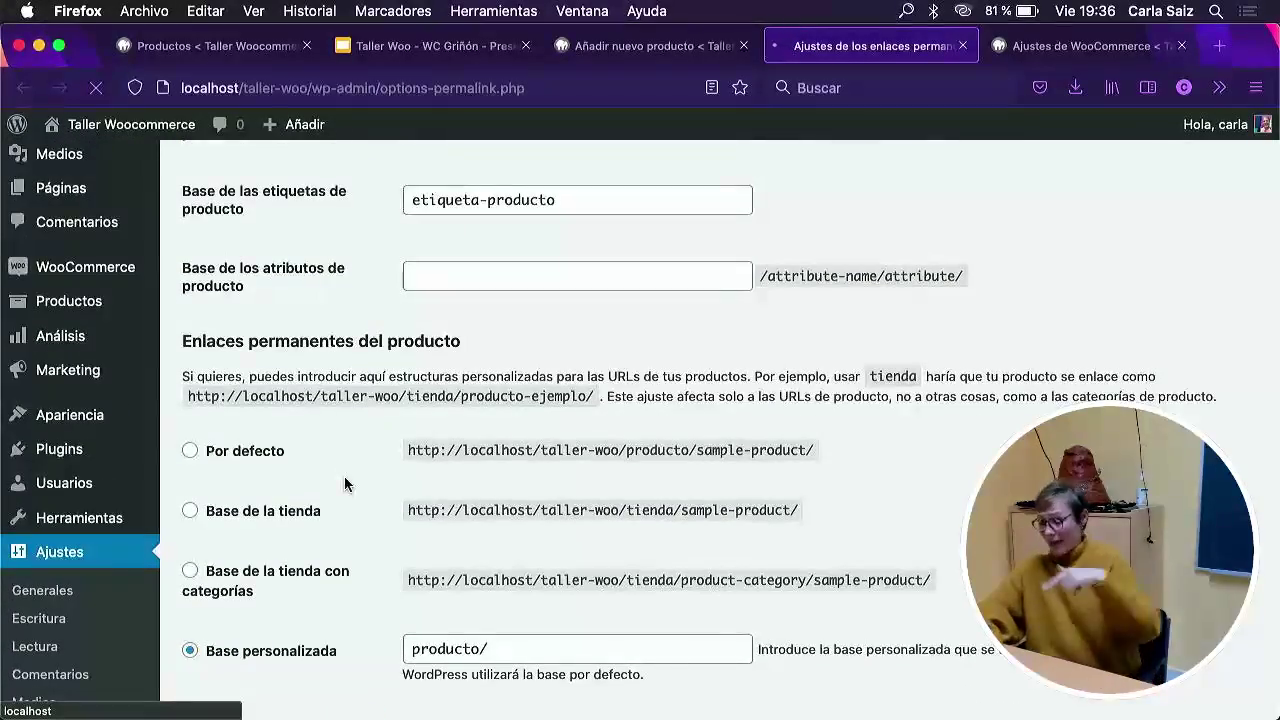
Review the optional base fields, set the product permalinks to "Por defecto", and save the changes.
{"action": "scroll", "coordinate": [344, 484], "scroll_direction": "down", "scroll_amount": 5}
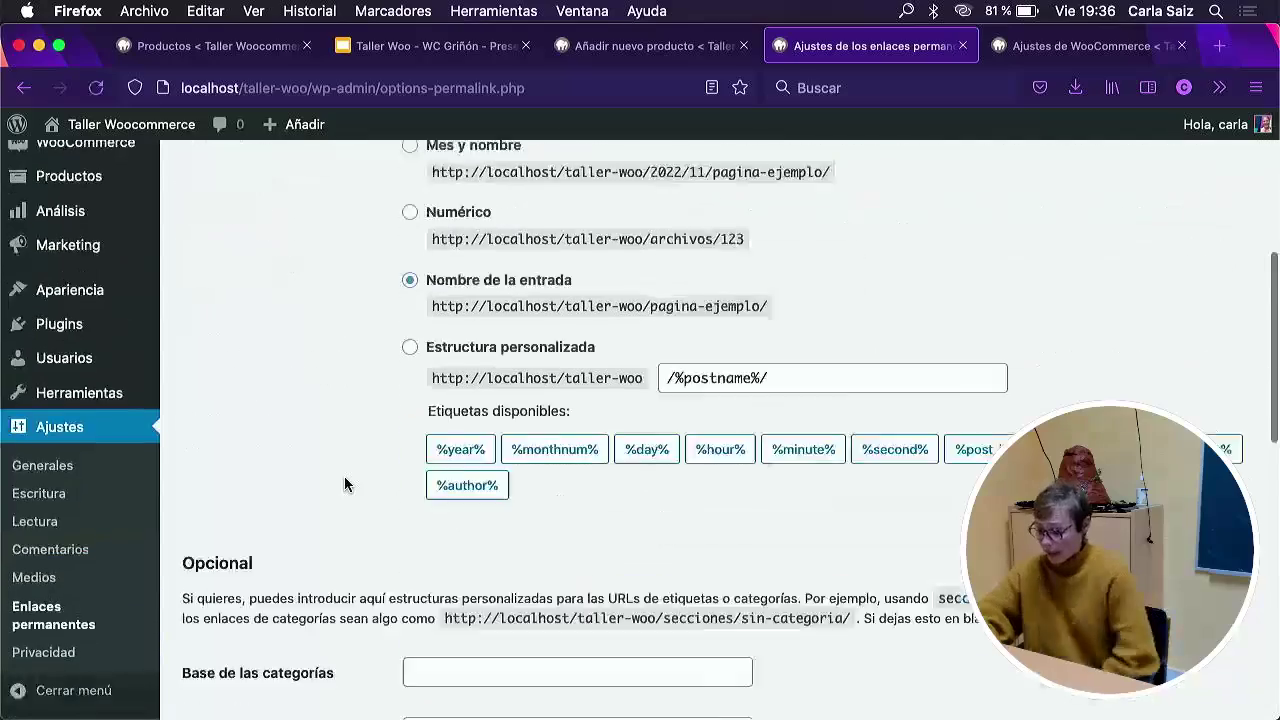
{"action": "scroll", "coordinate": [344, 484], "scroll_direction": "down", "scroll_amount": 8}
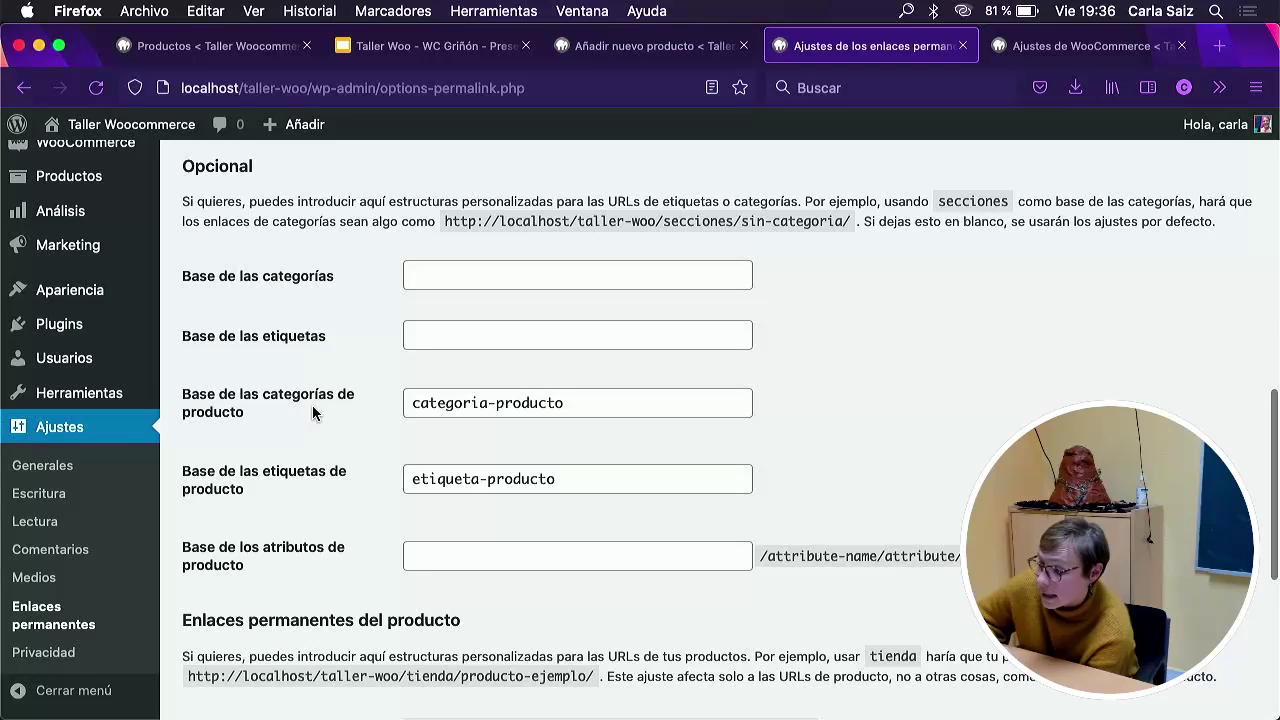
{"action": "scroll", "coordinate": [312, 412], "scroll_direction": "down", "scroll_amount": 8}
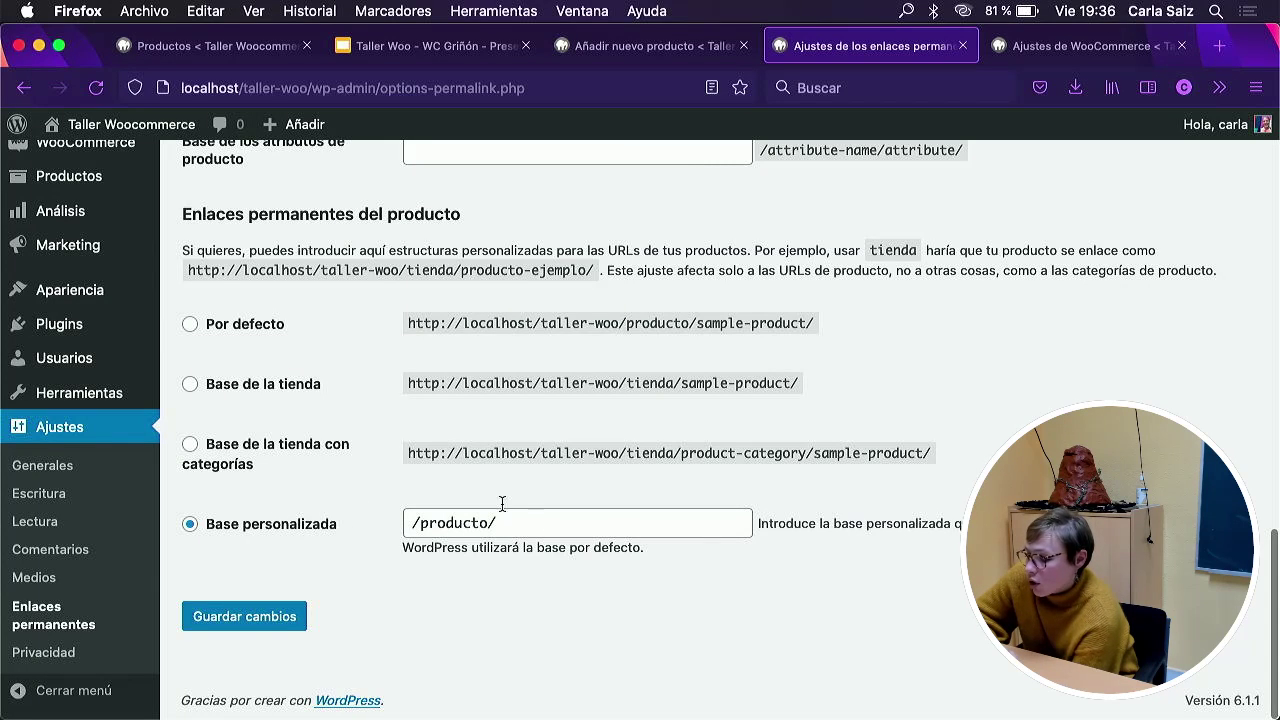
{"action": "left_click", "coordinate": [190, 324]}
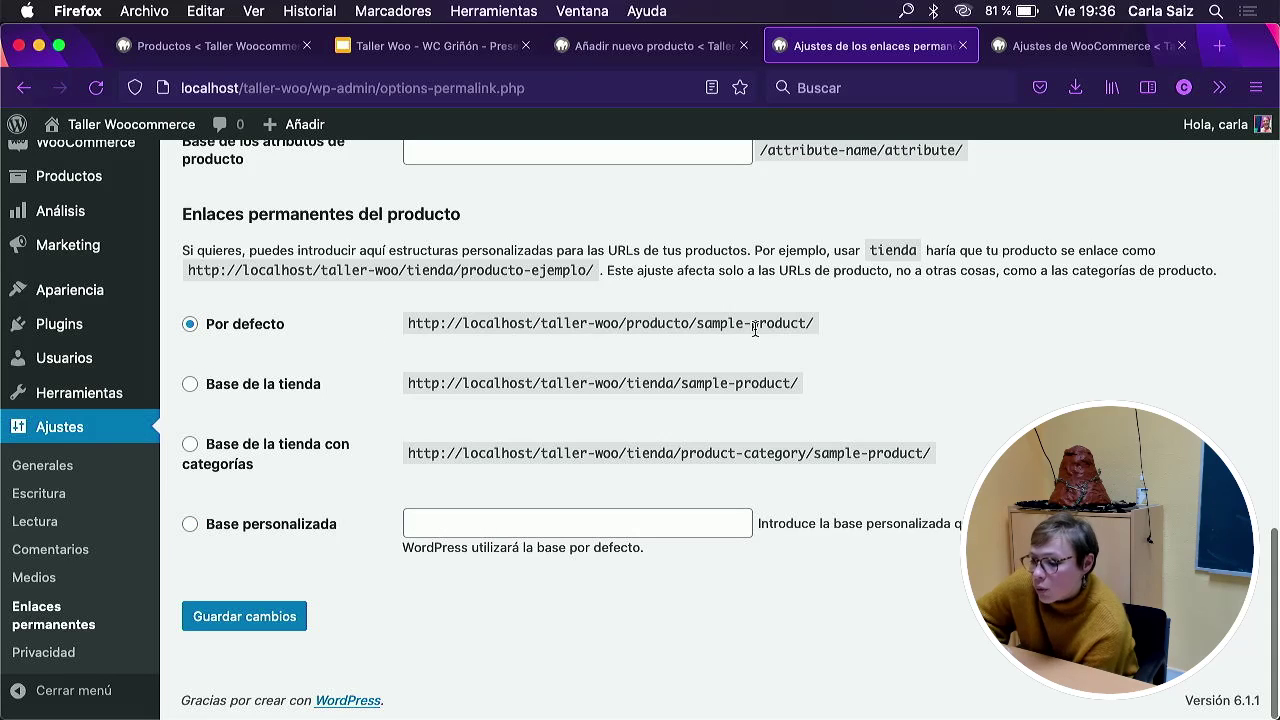
{"action": "scroll", "coordinate": [402, 390], "scroll_direction": "up", "scroll_amount": 1}
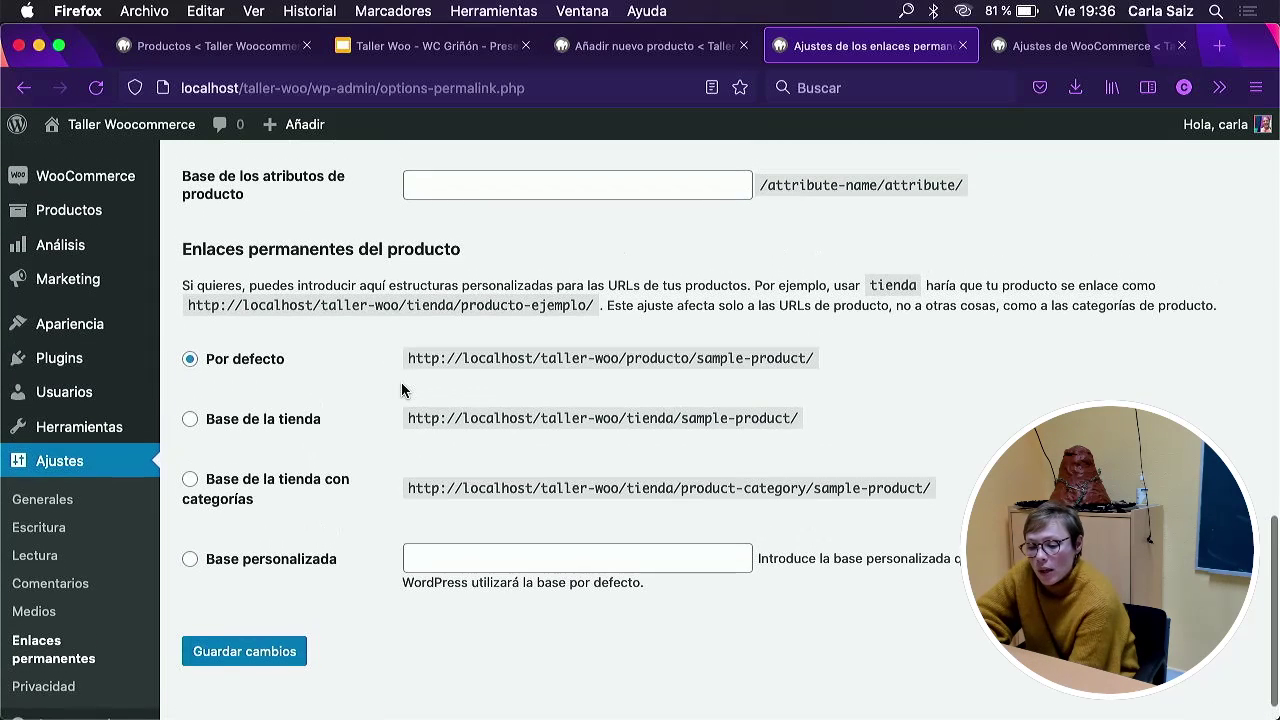
{"action": "left_click", "coordinate": [280, 651]}
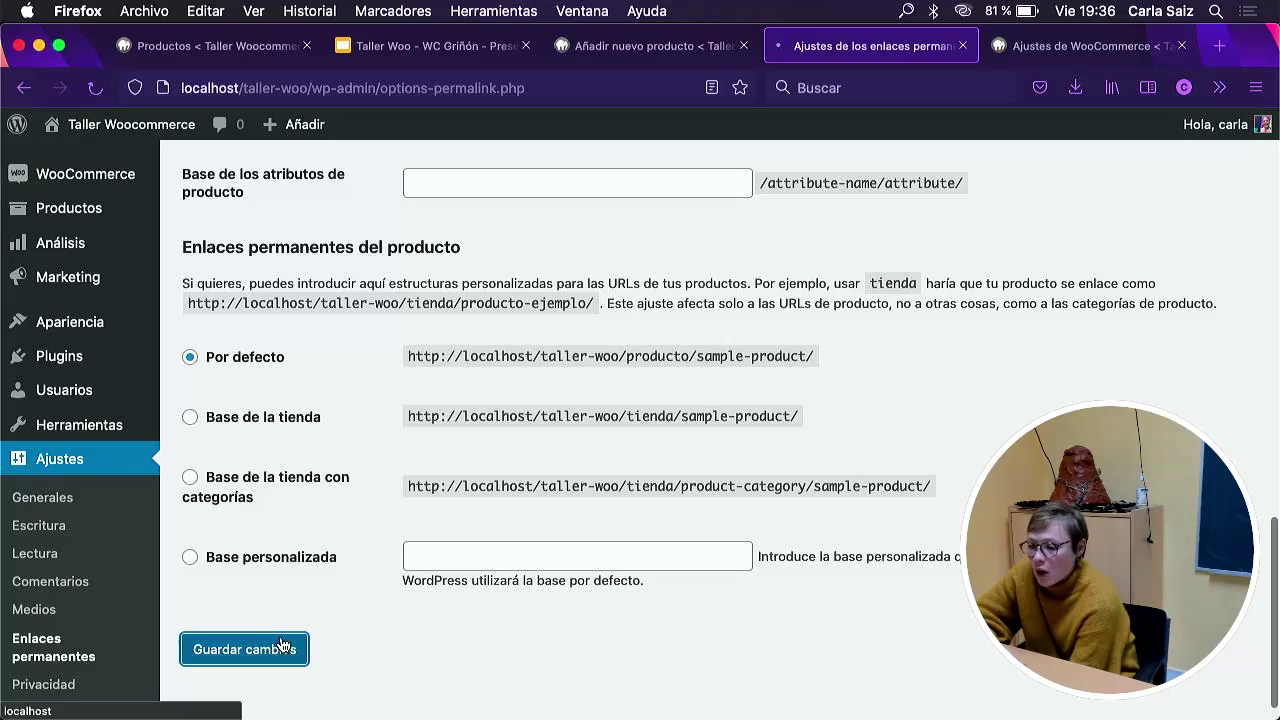
Return to the new product "Camiseta WC Griñon 2022" and save it as a draft.
{"action": "left_click", "coordinate": [660, 45]}
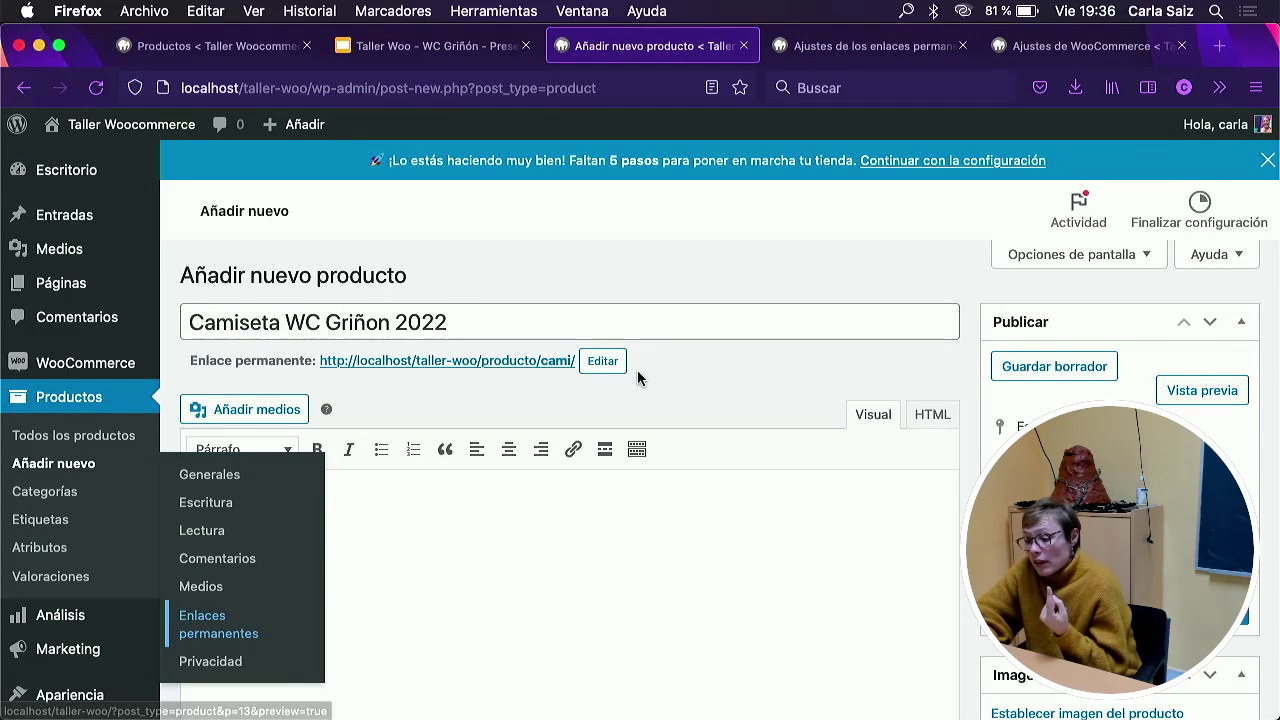
{"action": "double_click", "coordinate": [457, 332]}
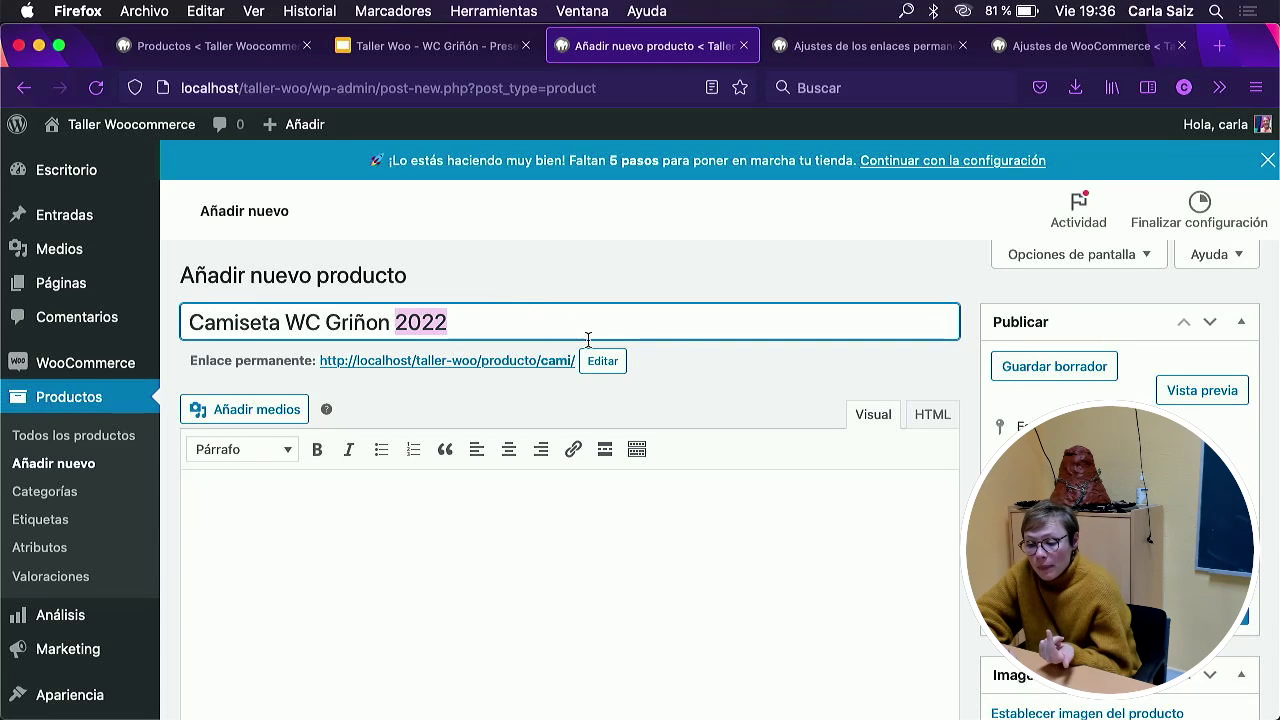
{"action": "left_click", "coordinate": [740, 375]}
{"action": "left_click", "coordinate": [1040, 366]}
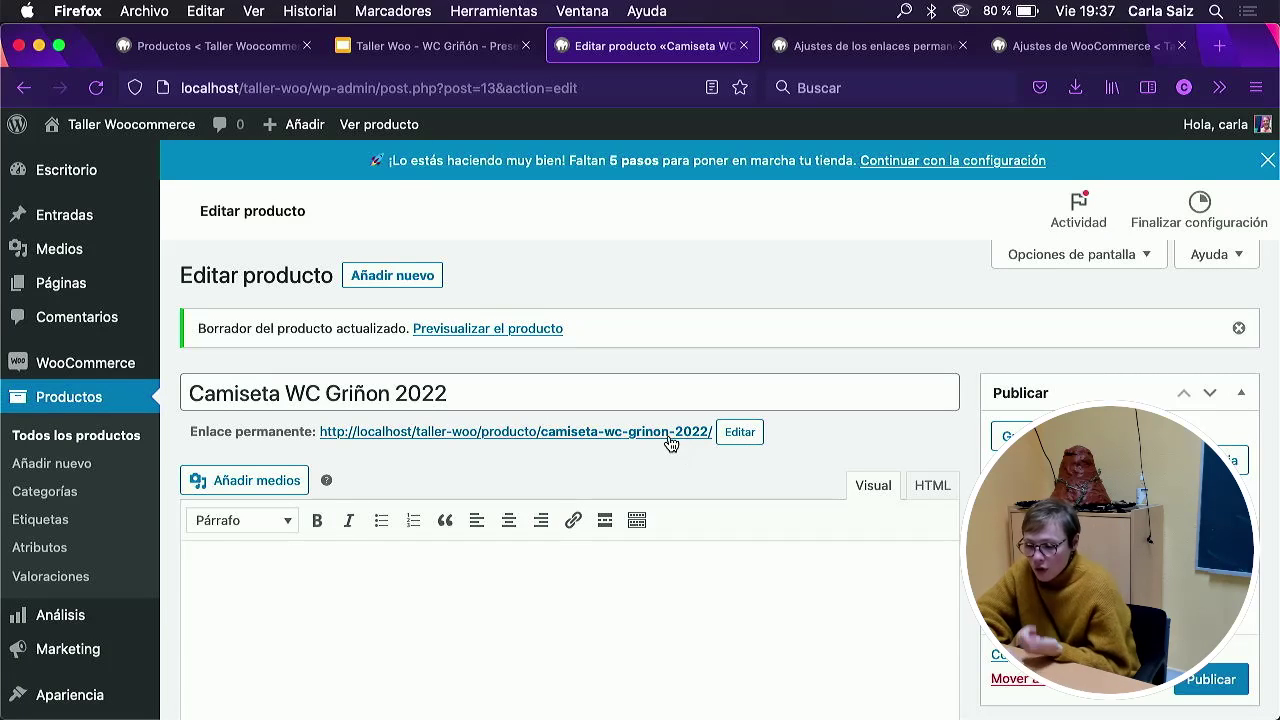
Open the product's permalink slug for editing, select its text, and accept it.
{"action": "left_click", "coordinate": [742, 433]}
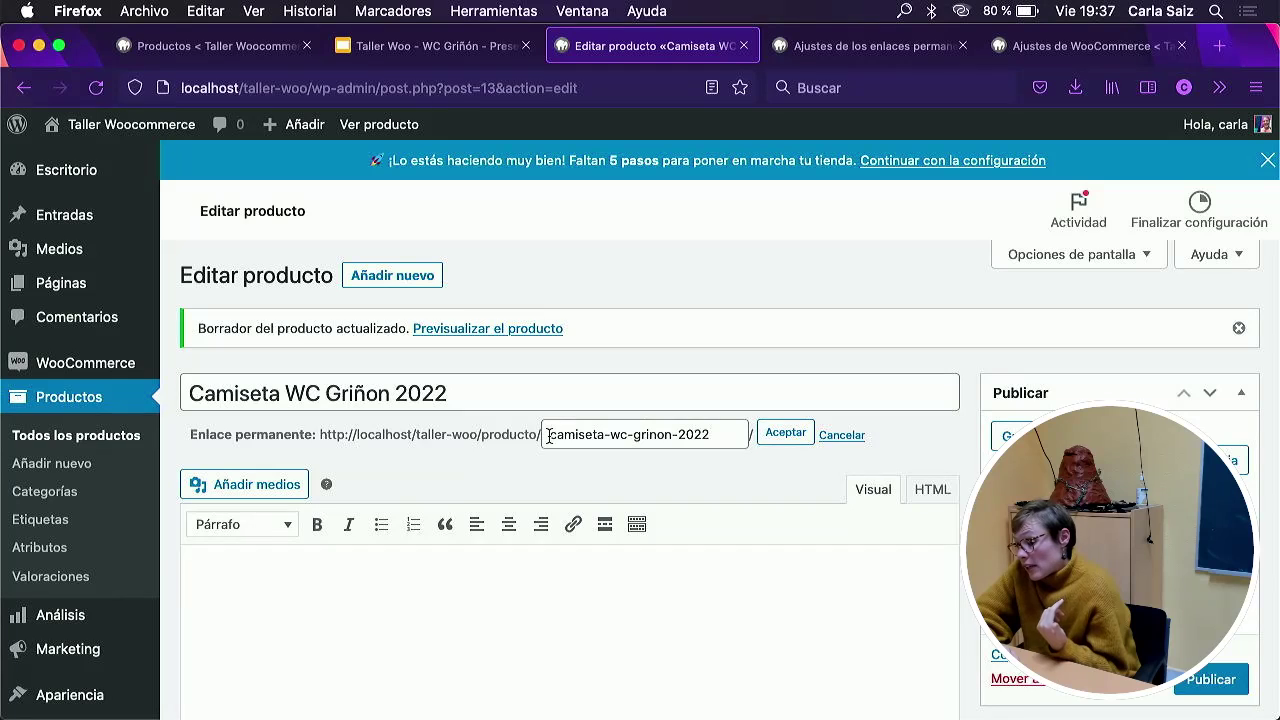
{"action": "left_click_drag", "start_coordinate": [546, 437], "coordinate": [712, 437]}
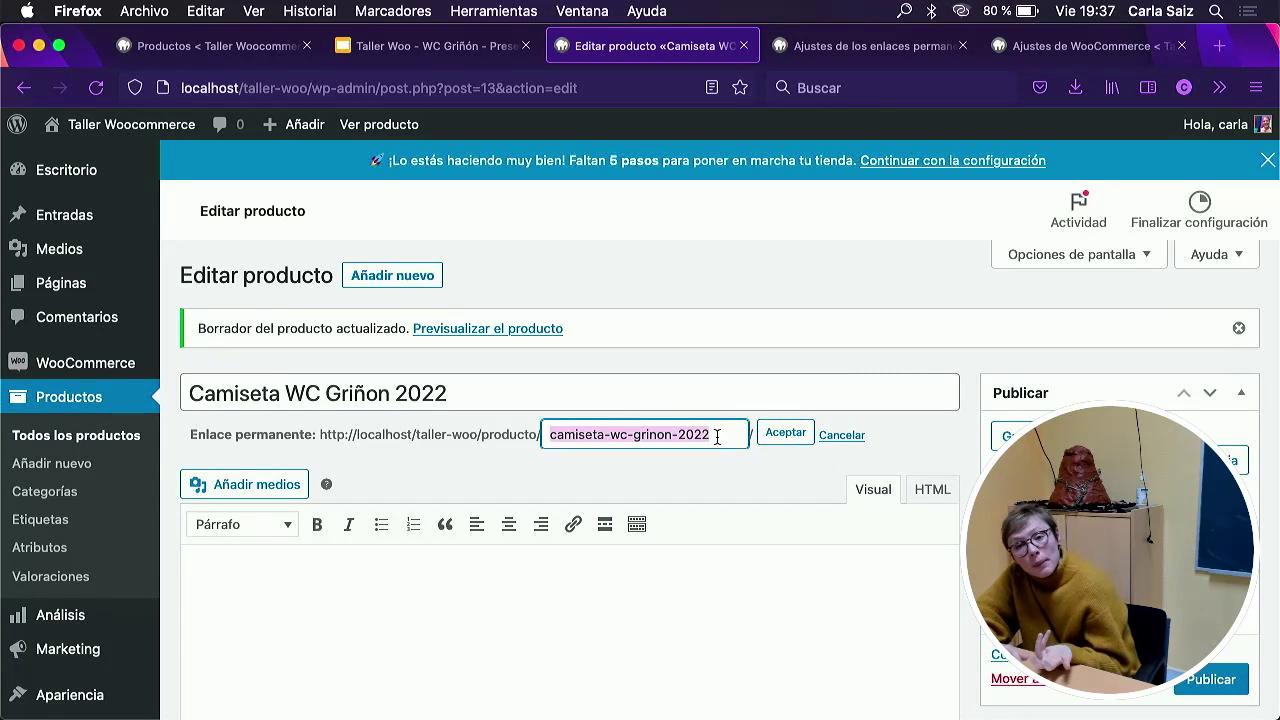
{"action": "left_click", "coordinate": [783, 433]}
Enter "lalalalallalla" as the product's long description and go to the product data section.
{"action": "scroll", "coordinate": [545, 455], "scroll_direction": "down", "scroll_amount": 4}
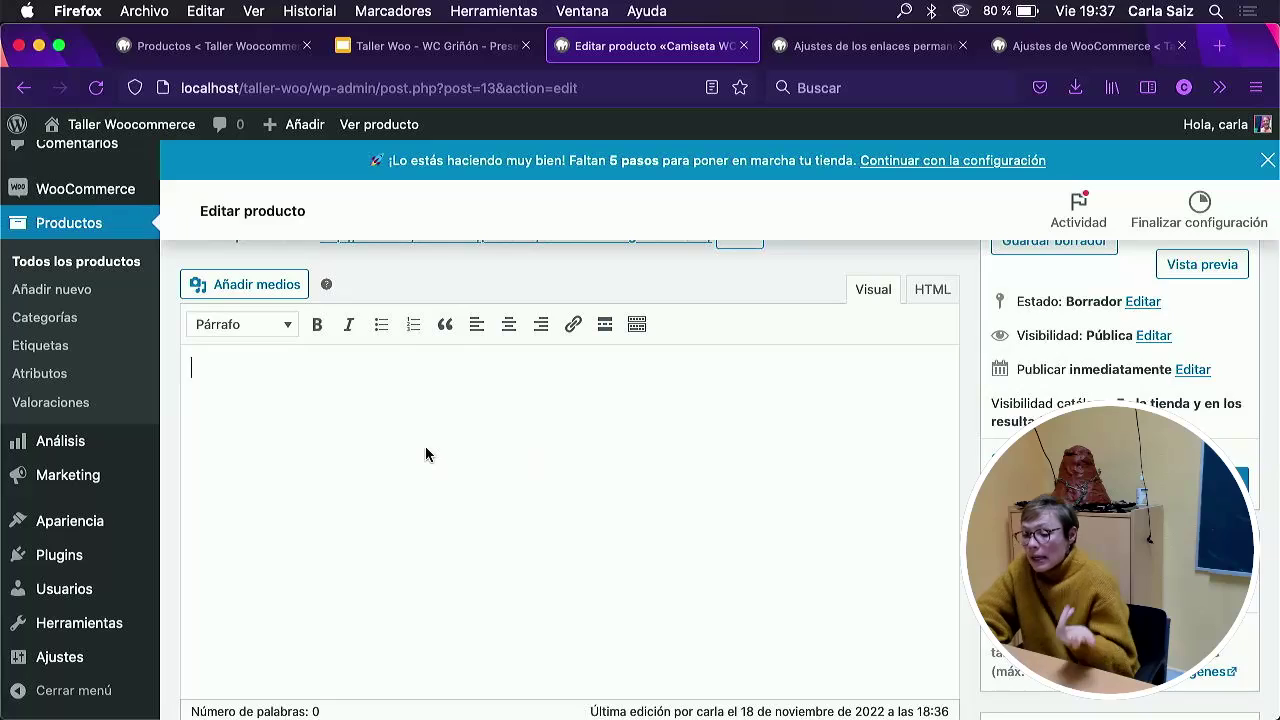
{"action": "scroll", "coordinate": [428, 451], "scroll_direction": "up", "scroll_amount": 4}
{"action": "scroll", "coordinate": [500, 420], "scroll_direction": "down", "scroll_amount": 4}
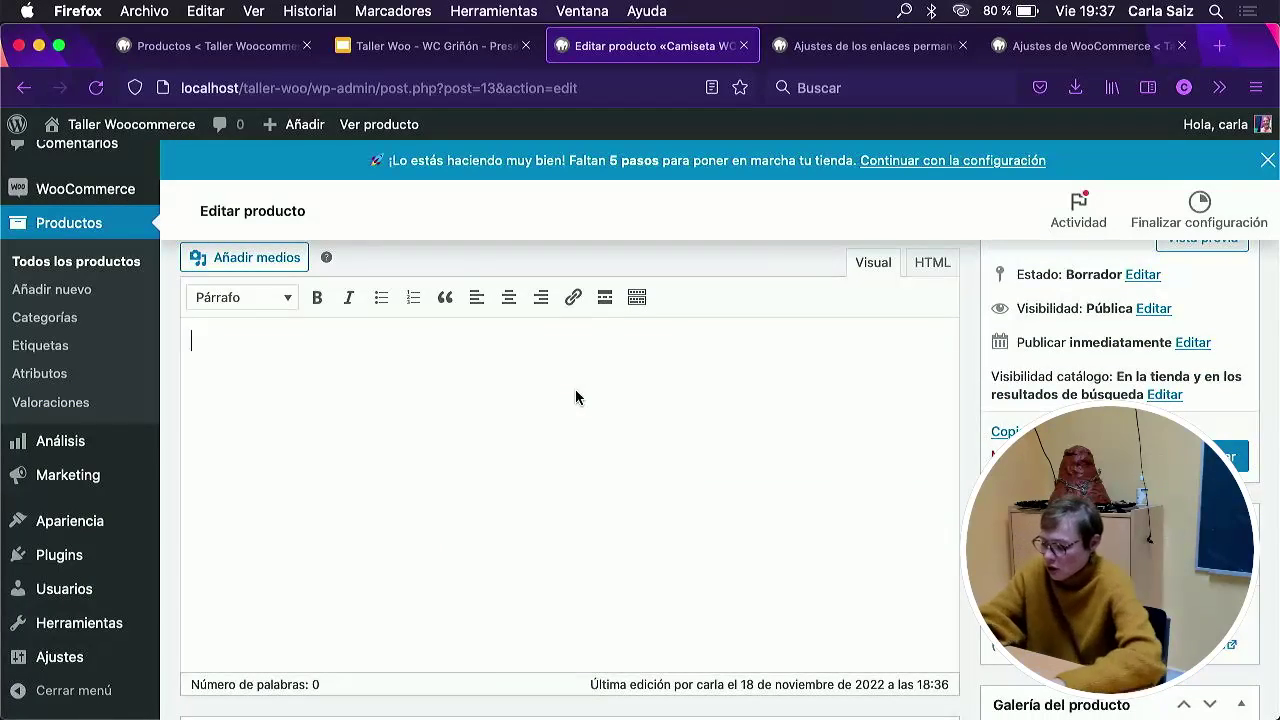
{"action": "type", "text": "lalalalallalla"}
{"action": "scroll", "coordinate": [661, 431], "scroll_direction": "down", "scroll_amount": 5}
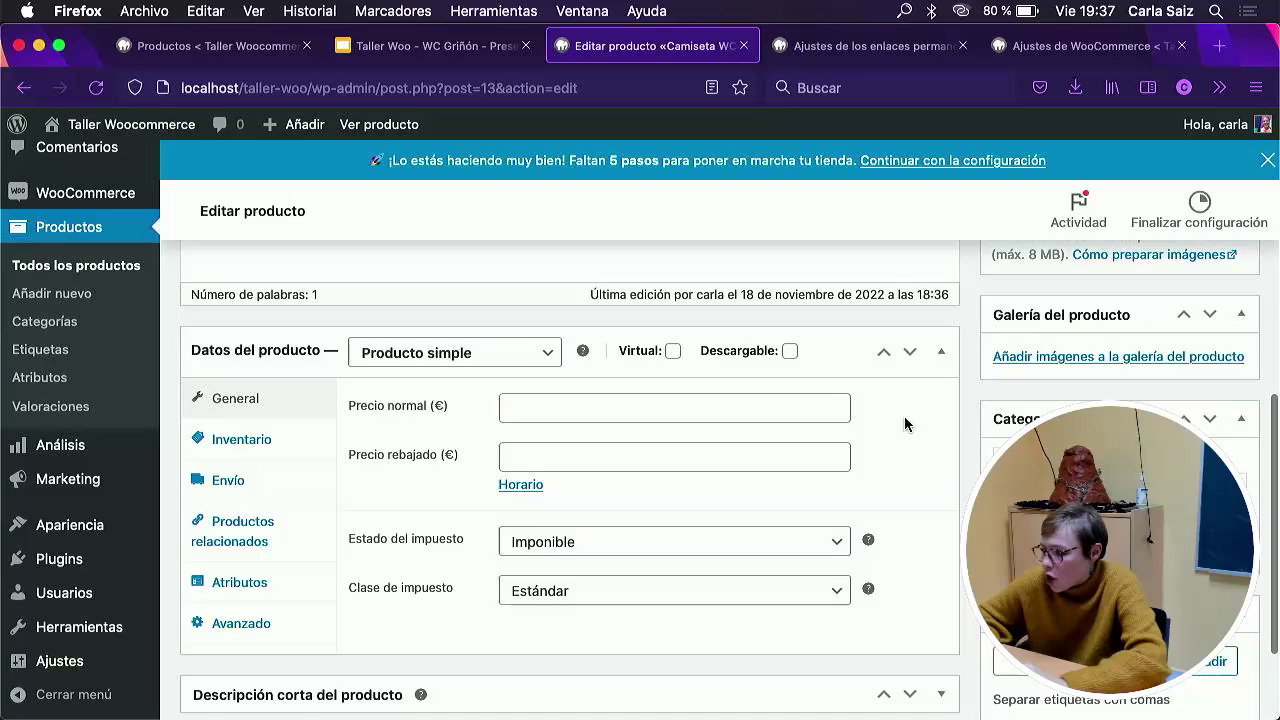
{"action": "left_click", "coordinate": [941, 353]}
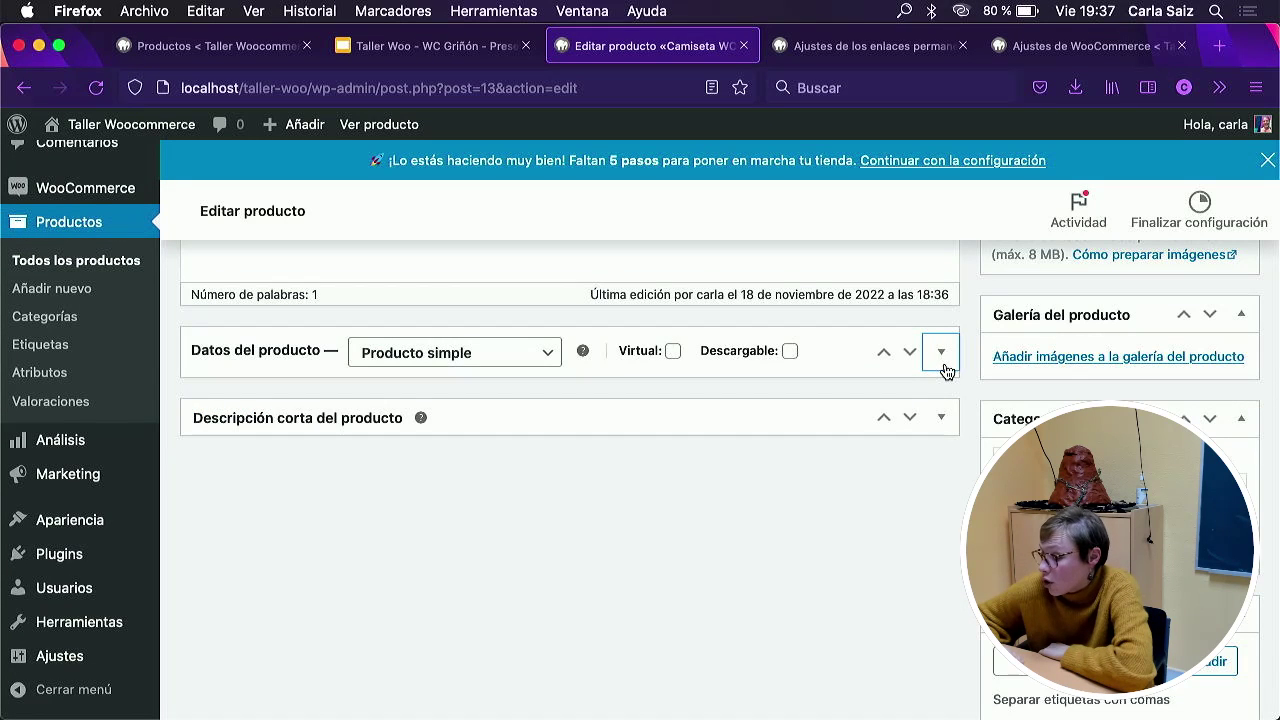
{"action": "left_click", "coordinate": [945, 366]}
{"action": "left_click", "coordinate": [945, 366]}
{"action": "left_click", "coordinate": [945, 366]}
Expand the product's short description section and enter "descripción lallalalalla" as its text.
{"action": "scroll", "coordinate": [866, 466], "scroll_direction": "down", "scroll_amount": 2}
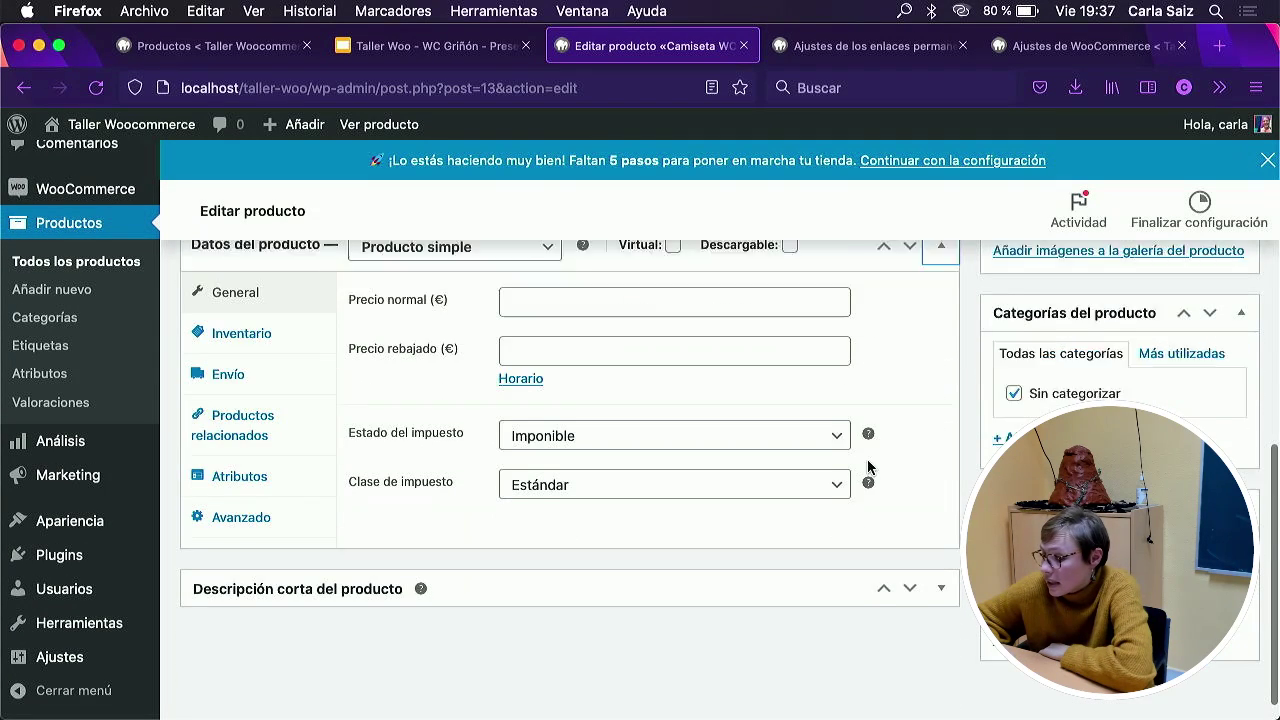
{"action": "left_click", "coordinate": [944, 566]}
{"action": "scroll", "coordinate": [754, 583], "scroll_direction": "down", "scroll_amount": 3}
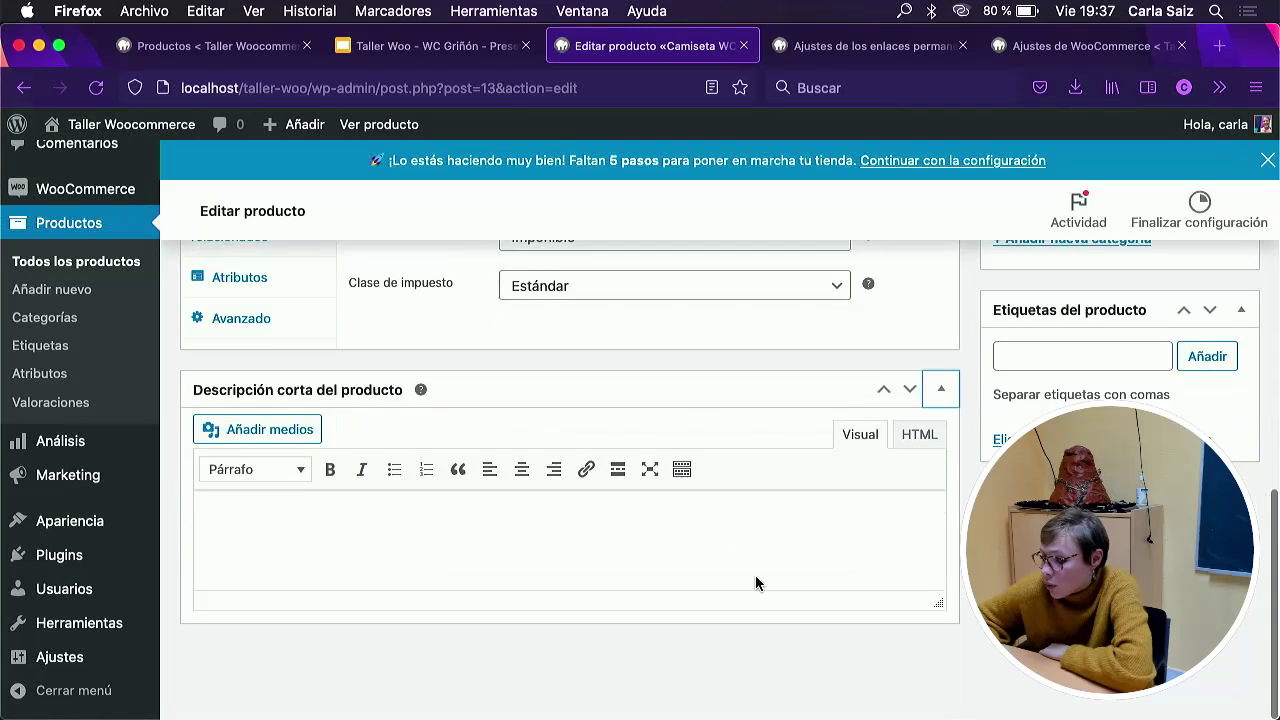
{"action": "left_click", "coordinate": [449, 514]}
{"action": "type", "text": "descri"}
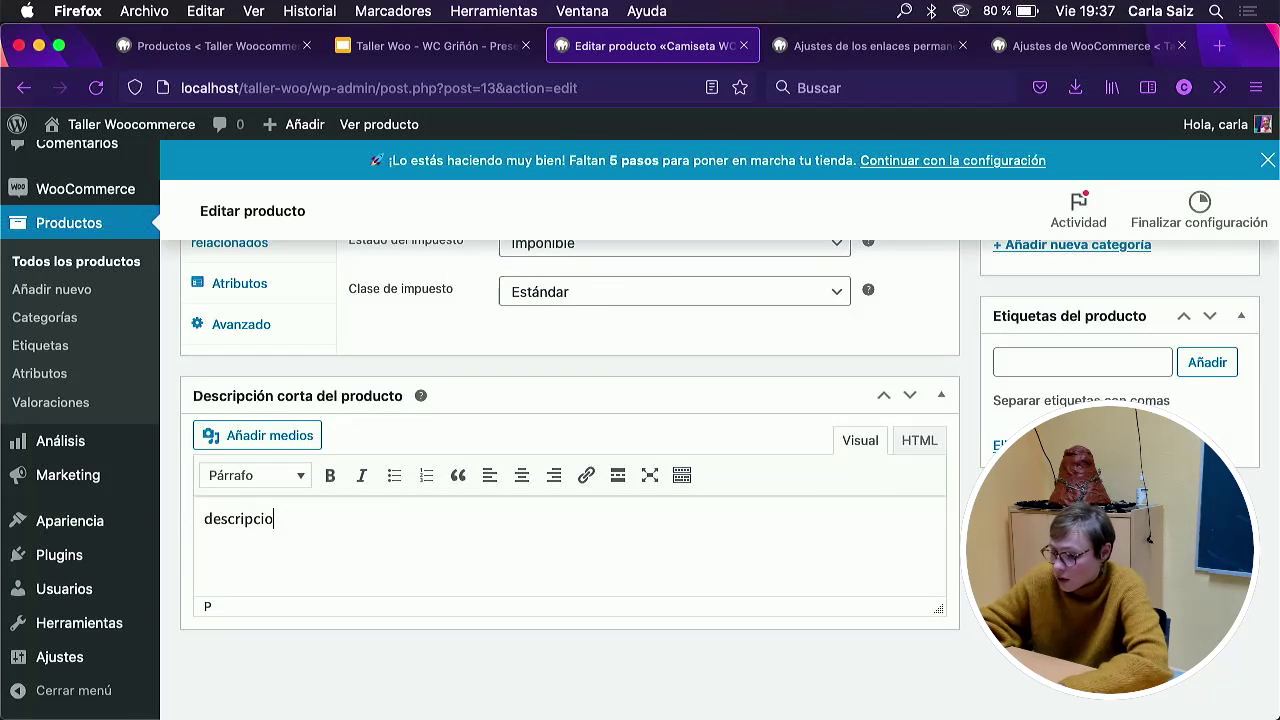
{"action": "type", "text": "pción"}
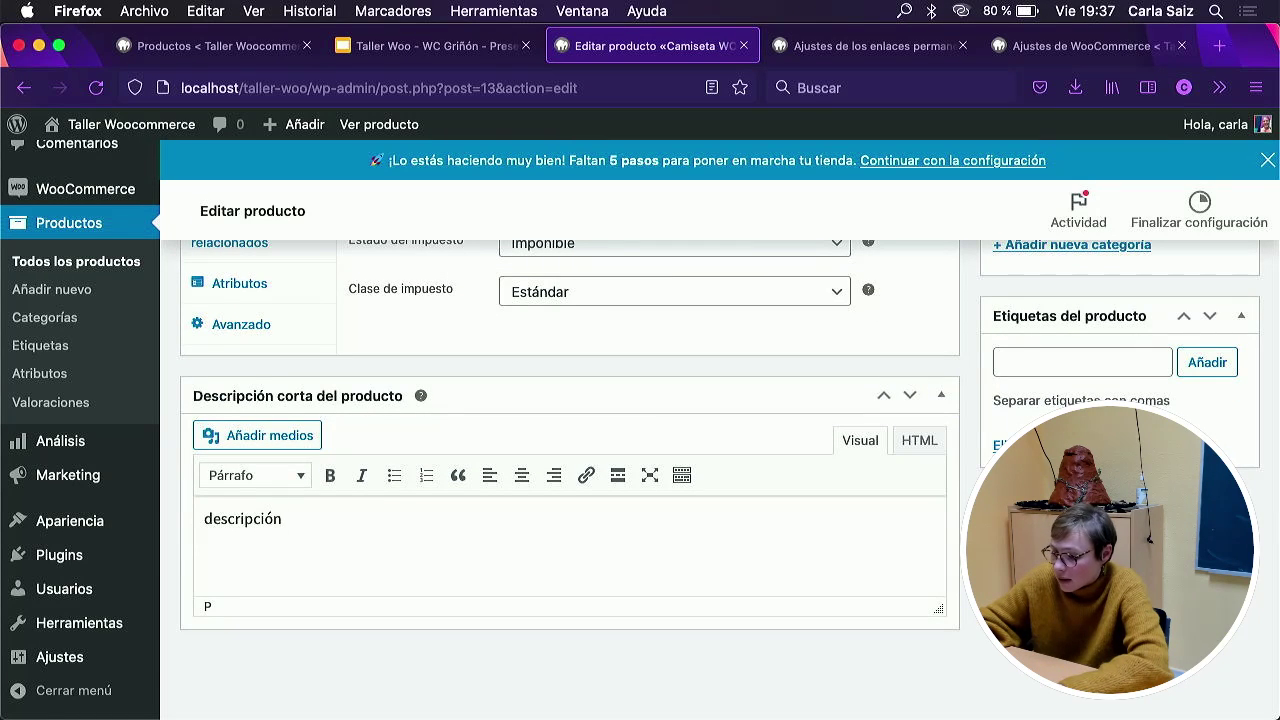
{"action": "type", "text": " lallalalalla"}
Return to the product data, review the available product types and choose "Producto simple".
{"action": "scroll", "coordinate": [505, 365], "scroll_direction": "up", "scroll_amount": 5}
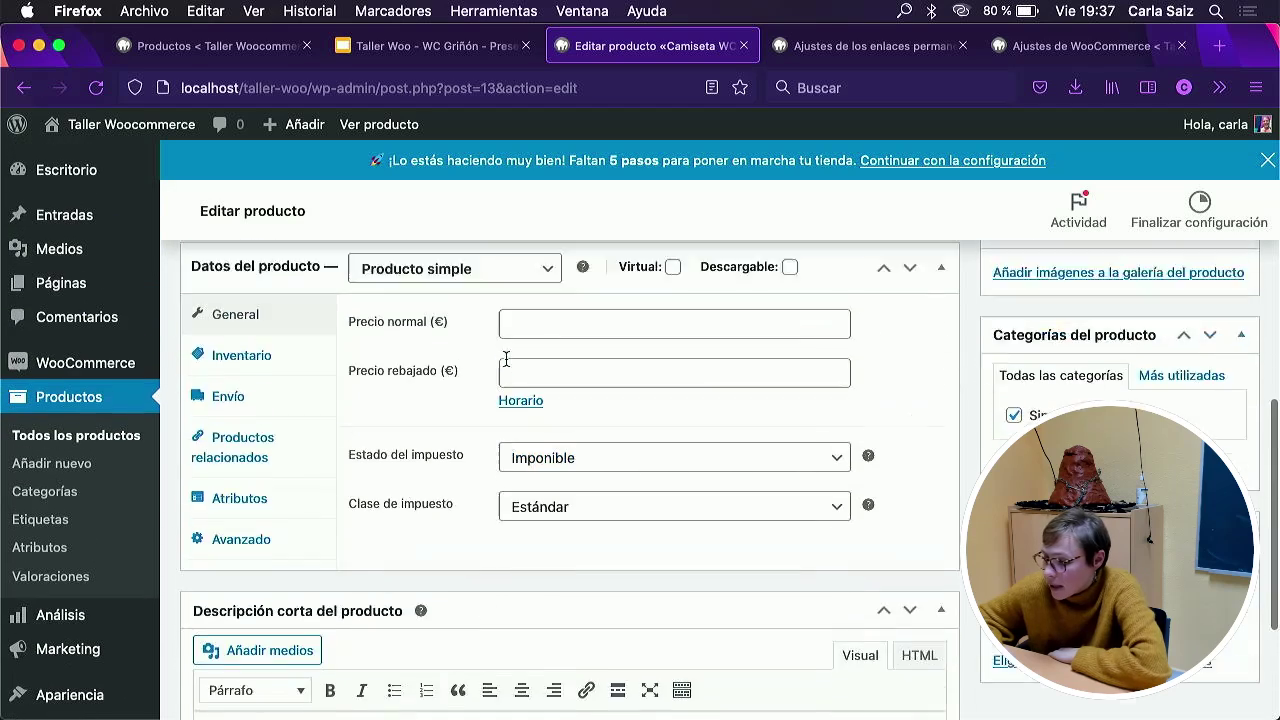
{"action": "scroll", "coordinate": [507, 367], "scroll_direction": "down", "scroll_amount": 1}
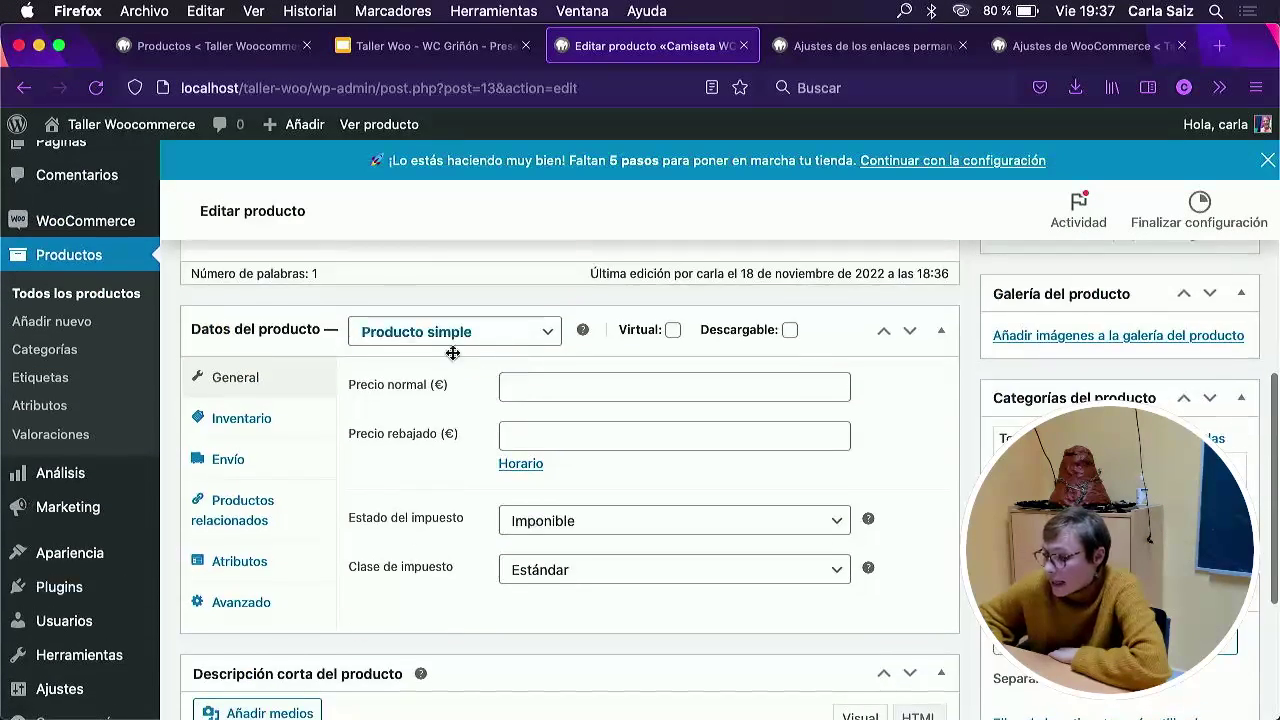
{"action": "scroll", "coordinate": [551, 460], "scroll_direction": "up", "scroll_amount": 2}
{"action": "scroll", "coordinate": [480, 430], "scroll_direction": "down", "scroll_amount": 1}
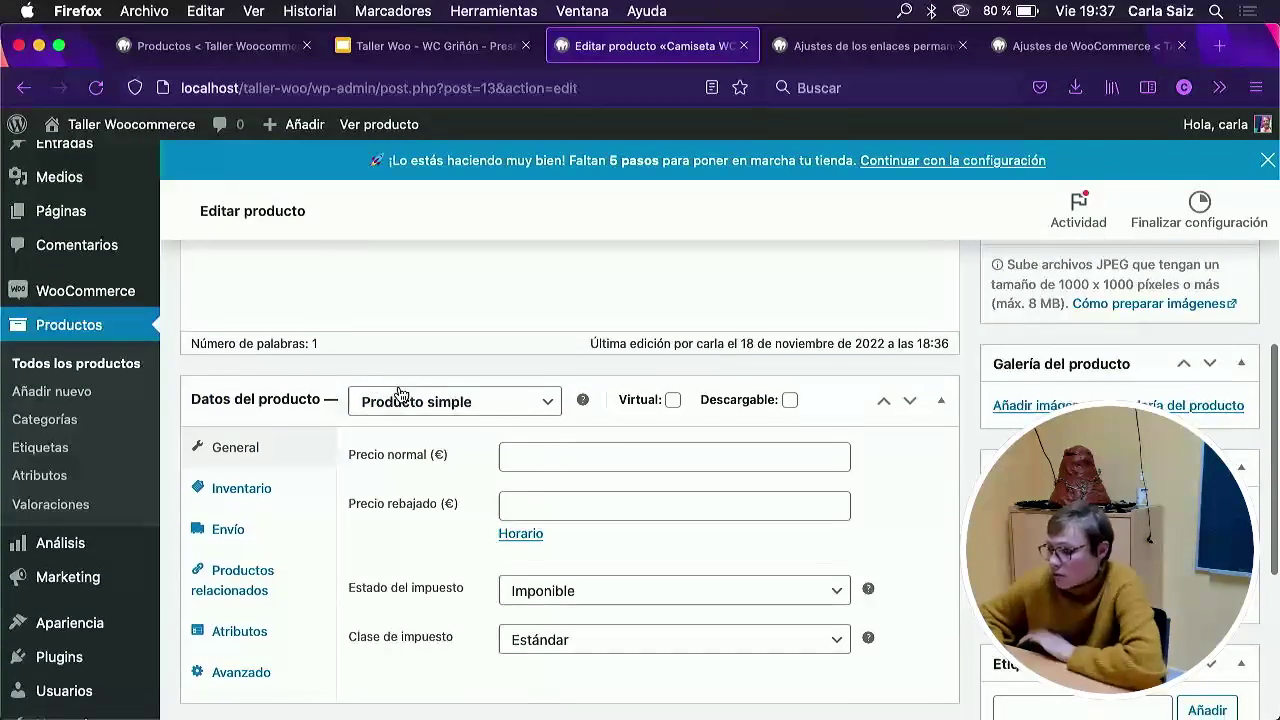
{"action": "scroll", "coordinate": [449, 374], "scroll_direction": "down", "scroll_amount": 1}
{"action": "left_click", "coordinate": [449, 376]}
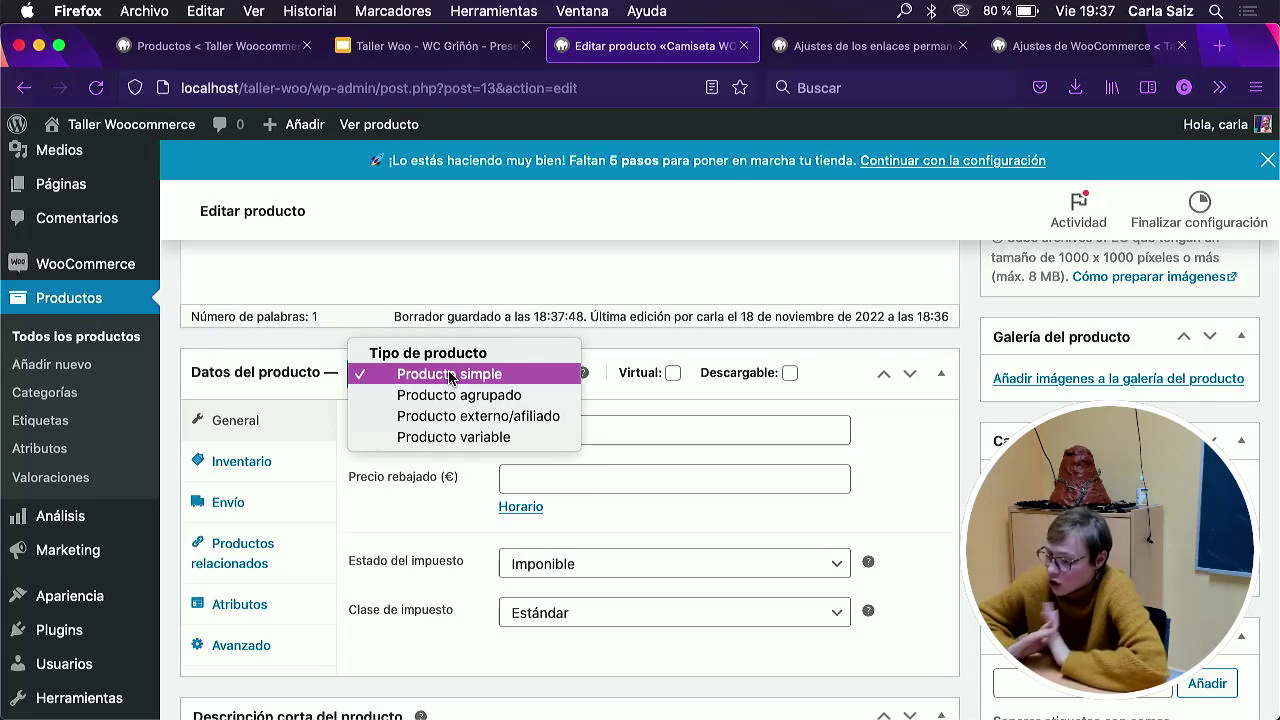
{"action": "left_click", "coordinate": [449, 376]}
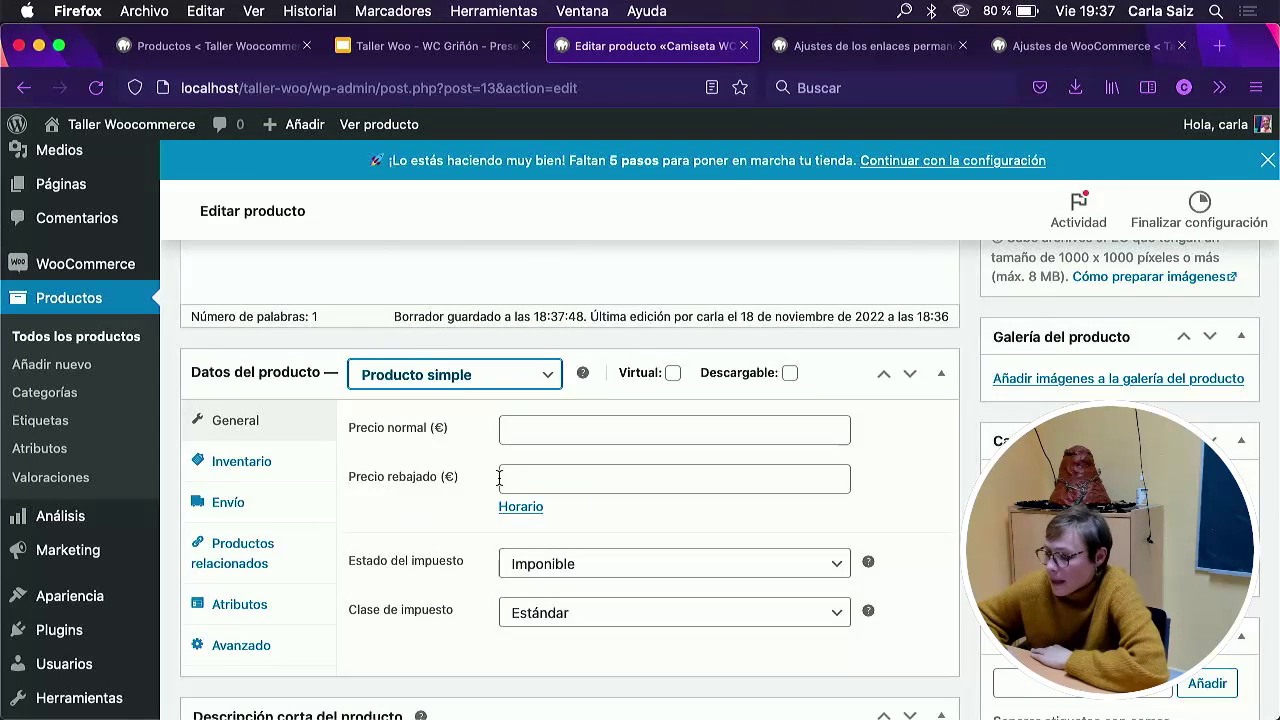
Try the Virtual option on the simple product and turn it off again.
{"action": "mouse_move", "coordinate": [660, 372]}
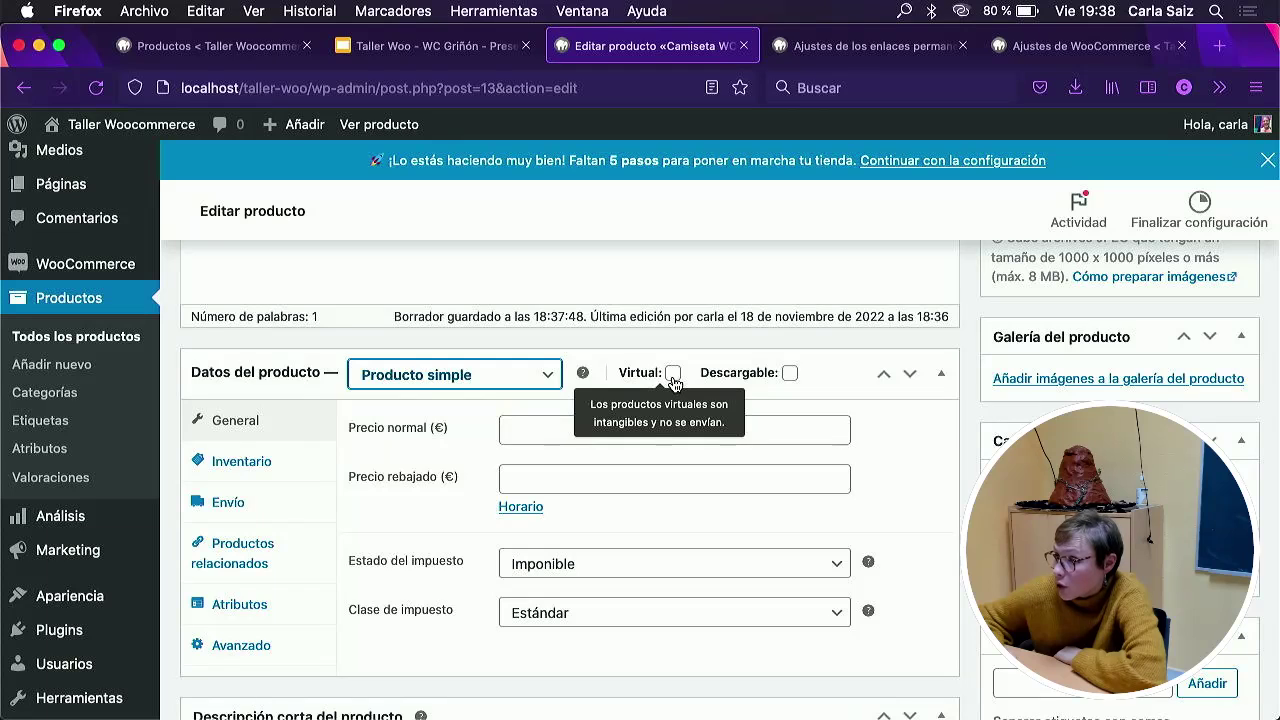
{"action": "left_click", "coordinate": [673, 375]}
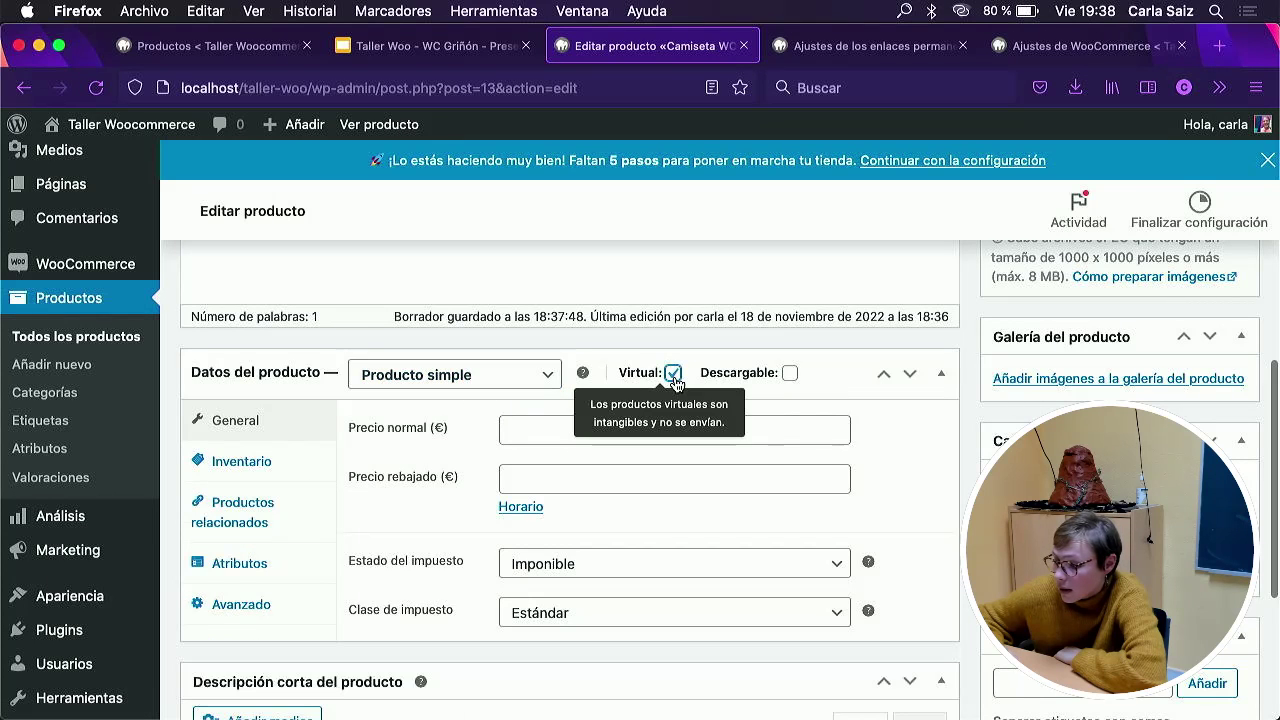
{"action": "left_click", "coordinate": [674, 375]}
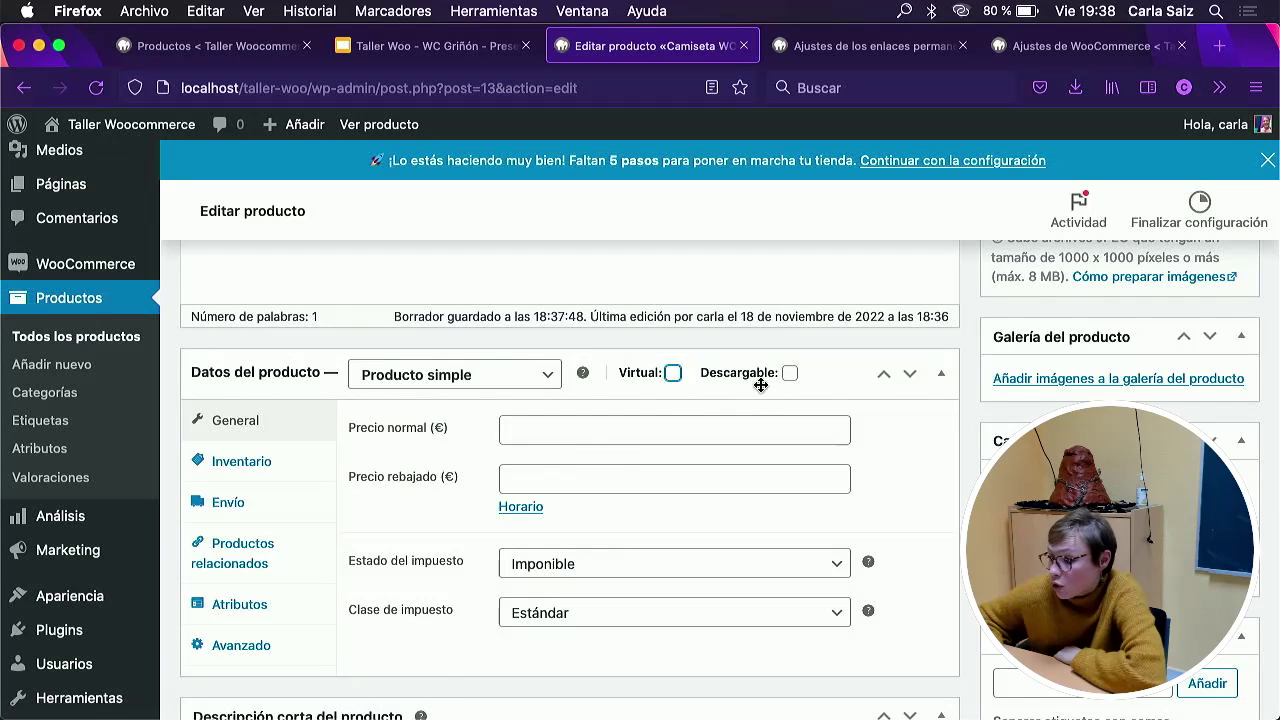
Try the Descargable option, examine the downloadable files, download limit and expiry fields, and turn the option off again.
{"action": "left_click", "coordinate": [789, 373]}
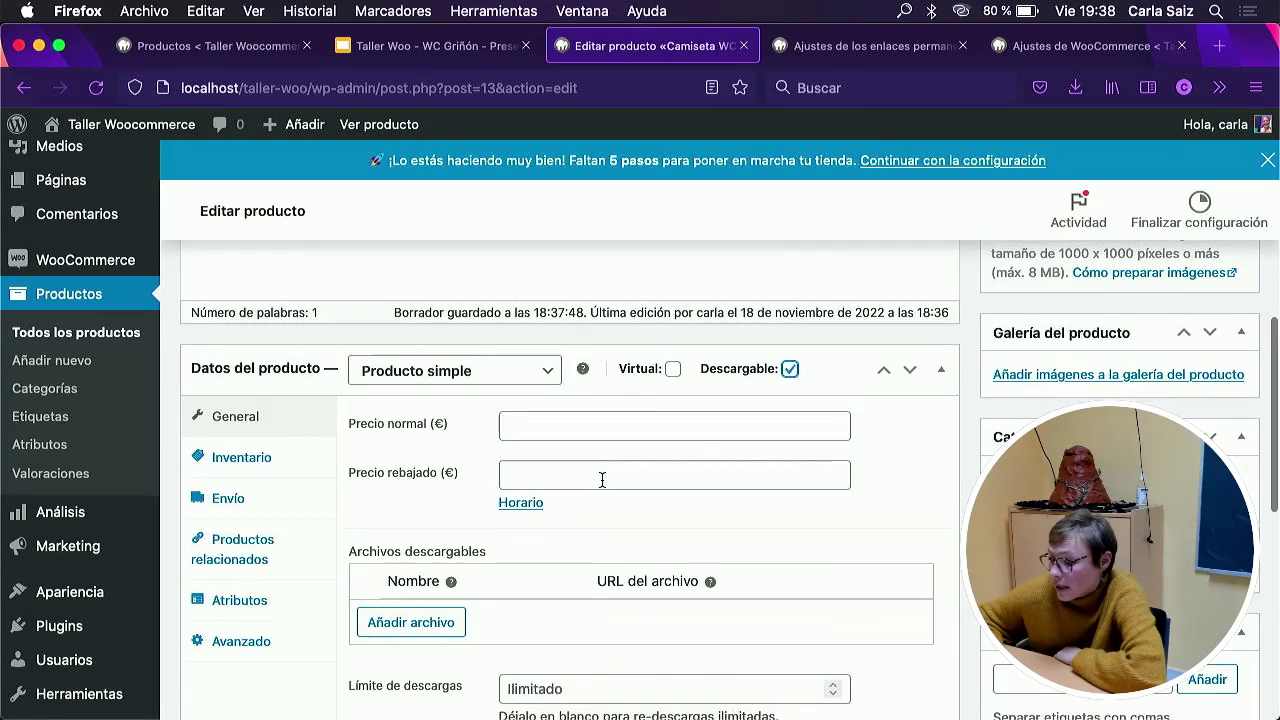
{"action": "scroll", "coordinate": [560, 490], "scroll_direction": "down", "scroll_amount": 3}
{"action": "scroll", "coordinate": [507, 475], "scroll_direction": "up", "scroll_amount": 1}
{"action": "scroll", "coordinate": [507, 475], "scroll_direction": "down", "scroll_amount": 2}
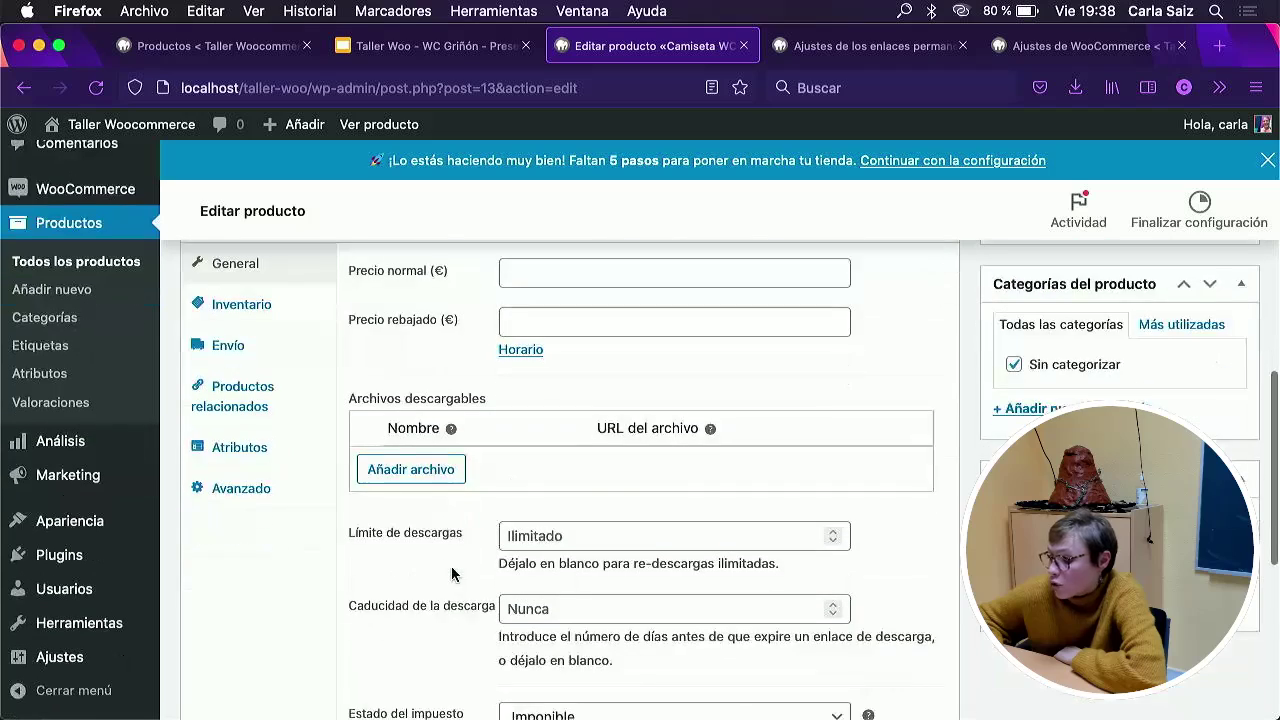
{"action": "scroll", "coordinate": [560, 446], "scroll_direction": "up", "scroll_amount": 2}
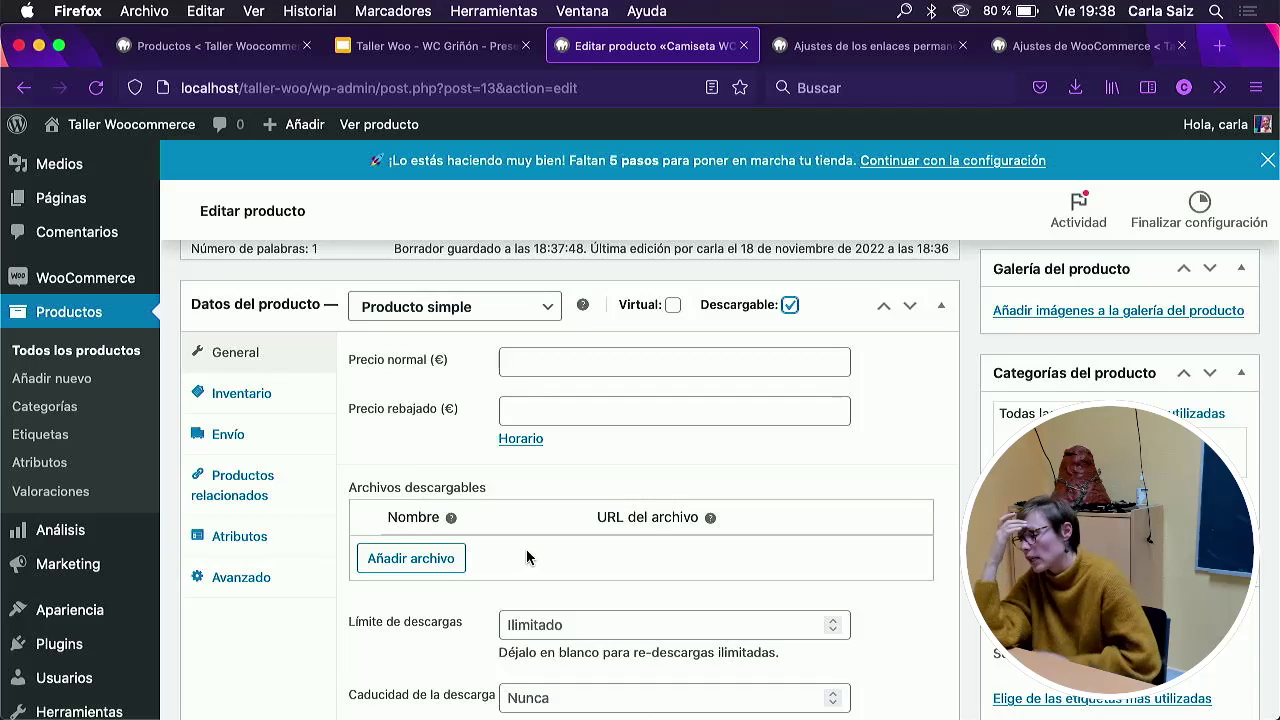
{"action": "left_click", "coordinate": [790, 305]}
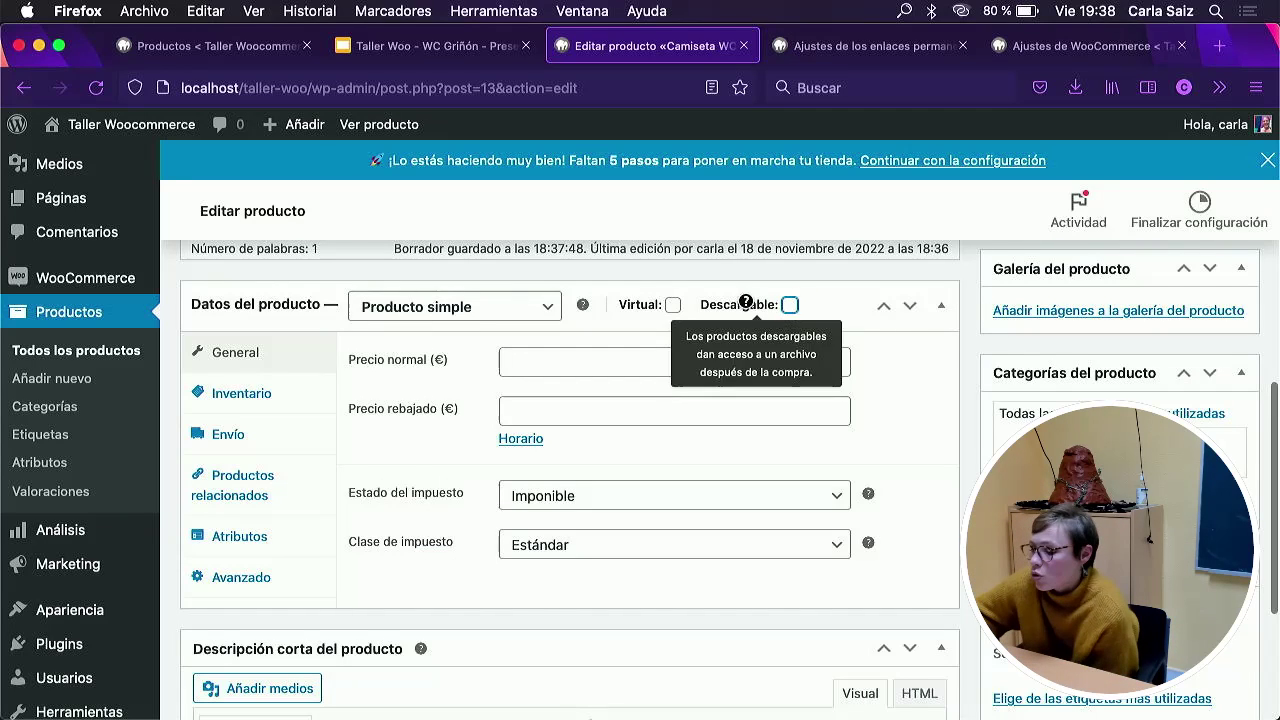
Set the product's normal price to 9,99 €.
{"action": "left_click", "coordinate": [526, 362]}
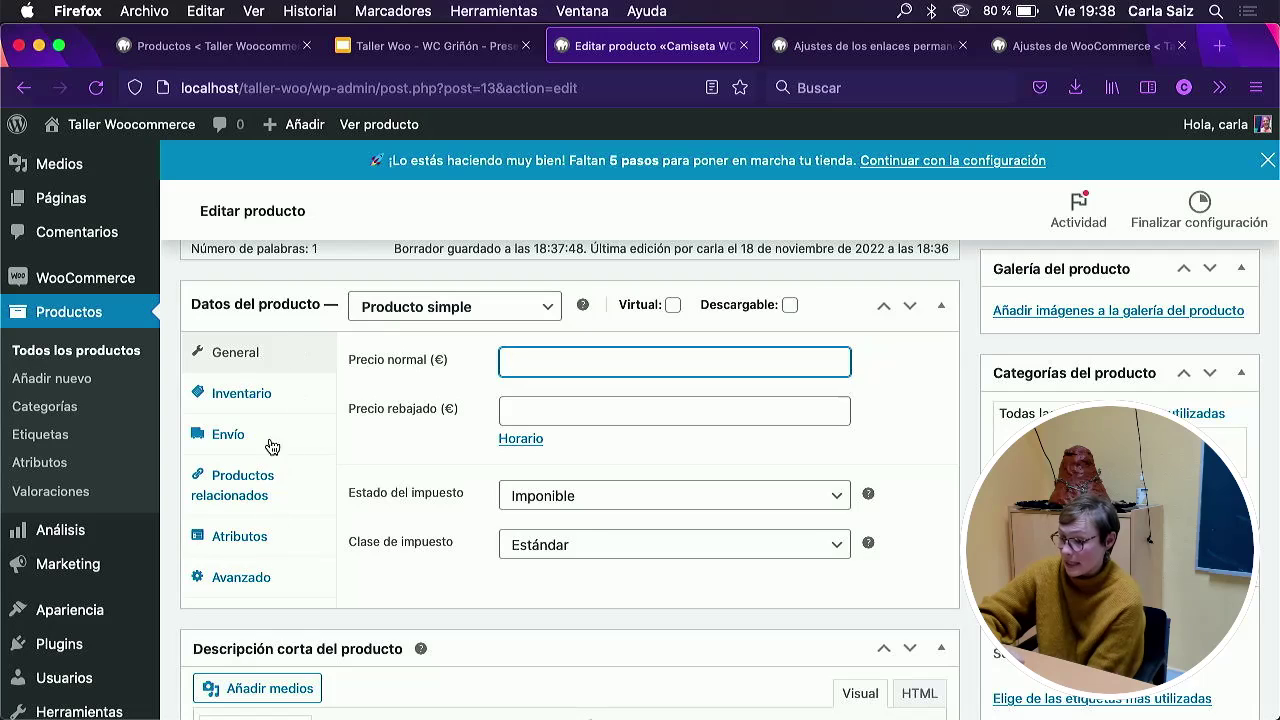
{"action": "left_click", "coordinate": [587, 363]}
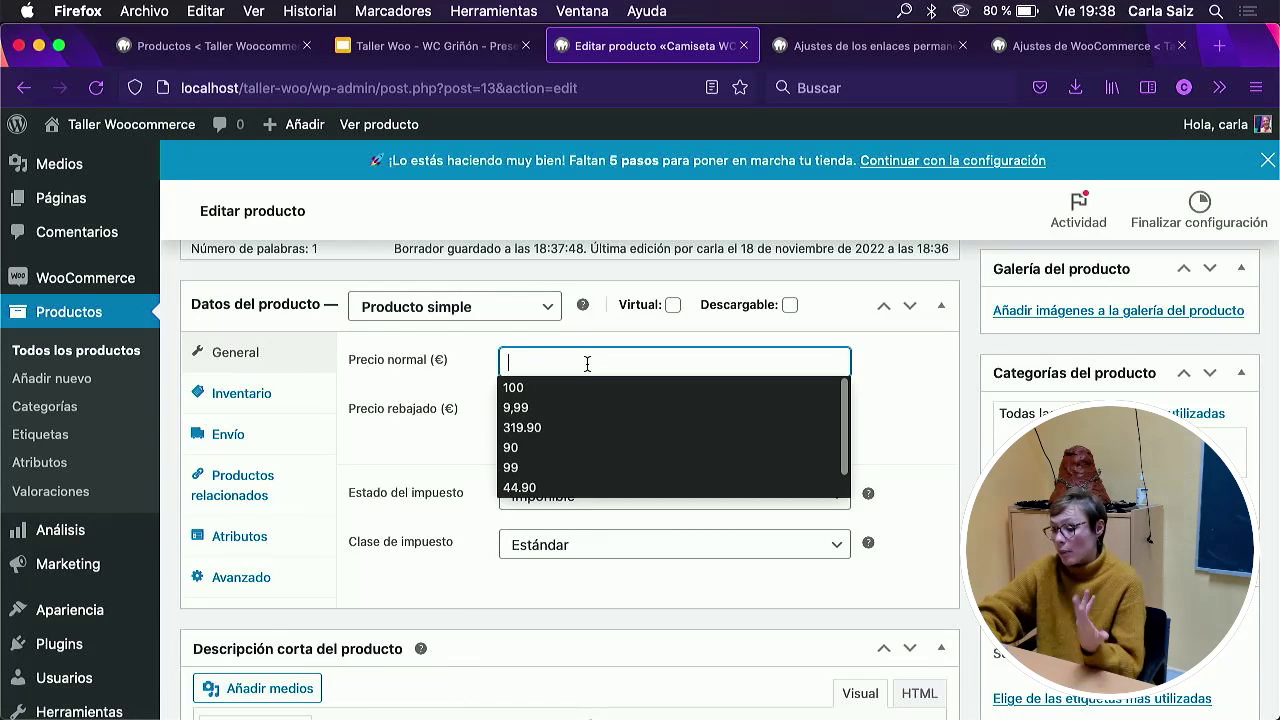
{"action": "left_click", "coordinate": [540, 407]}
Try a period as the decimal separator in the normal price, and restore the comma so it reads 9,99.
{"action": "left_click", "coordinate": [518, 362]}
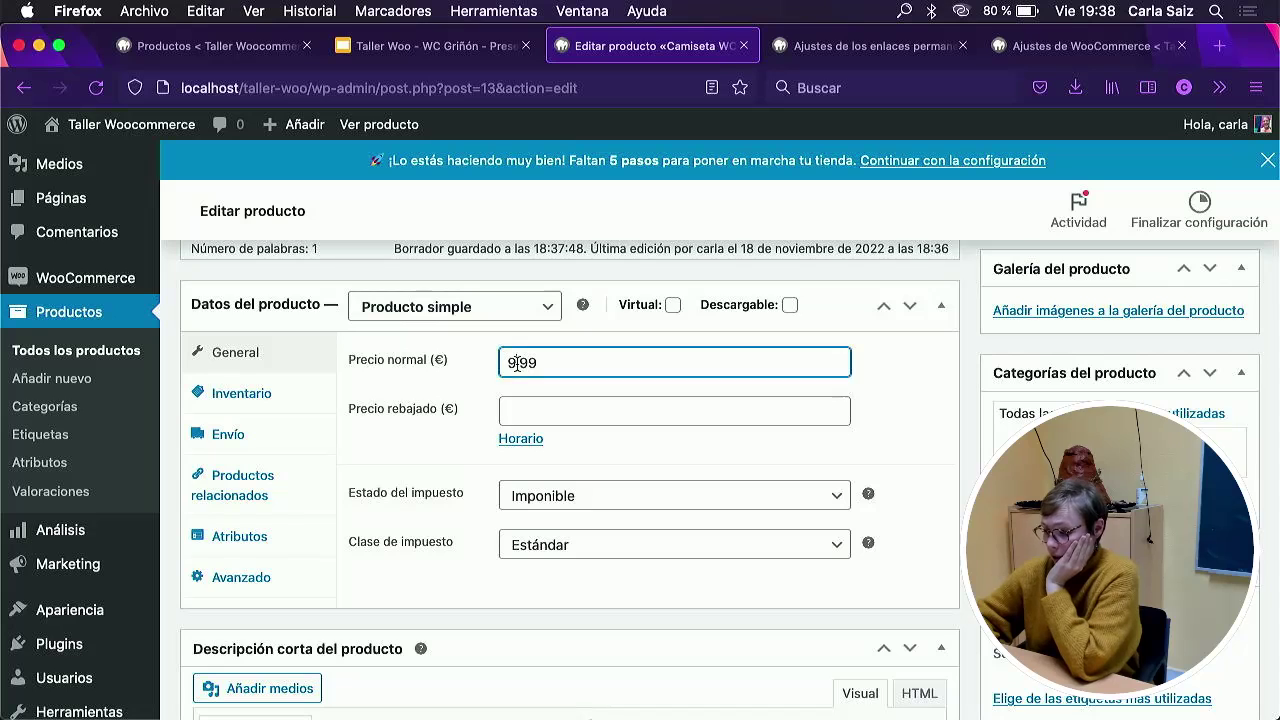
{"action": "key", "text": "Delete"}
{"action": "type", "text": "."}
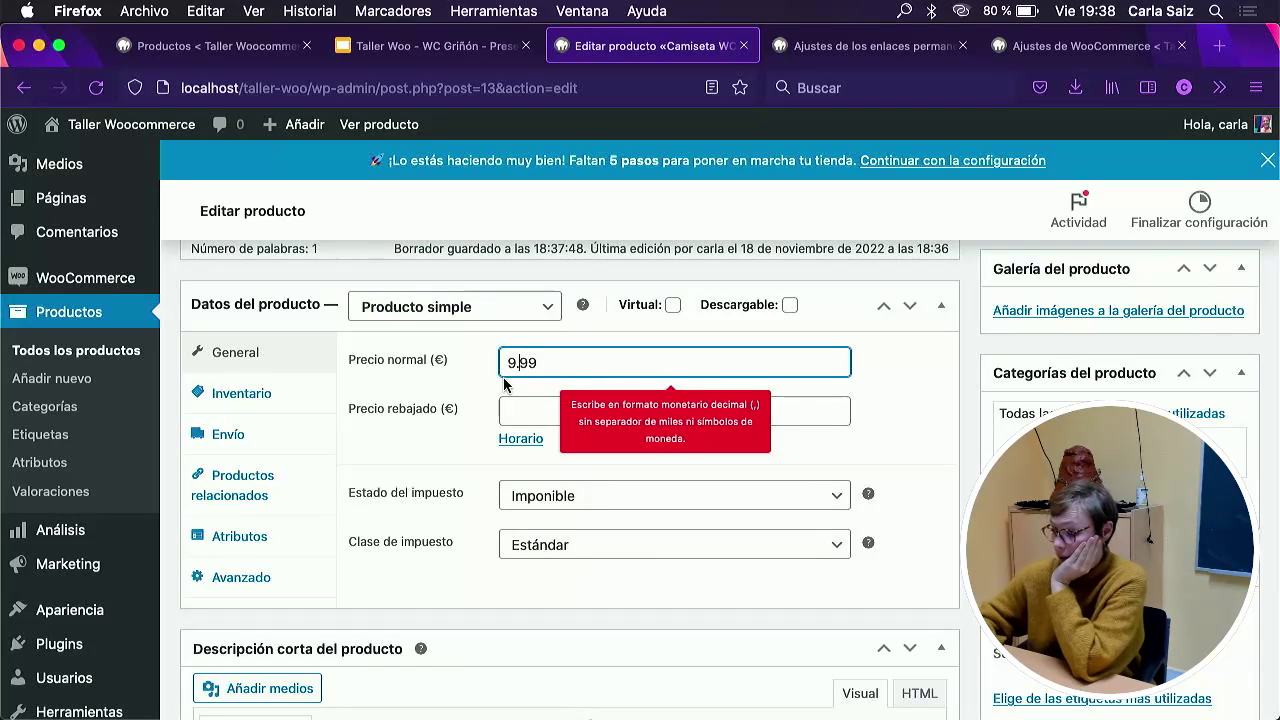
{"action": "key", "text": "BackSpace"}
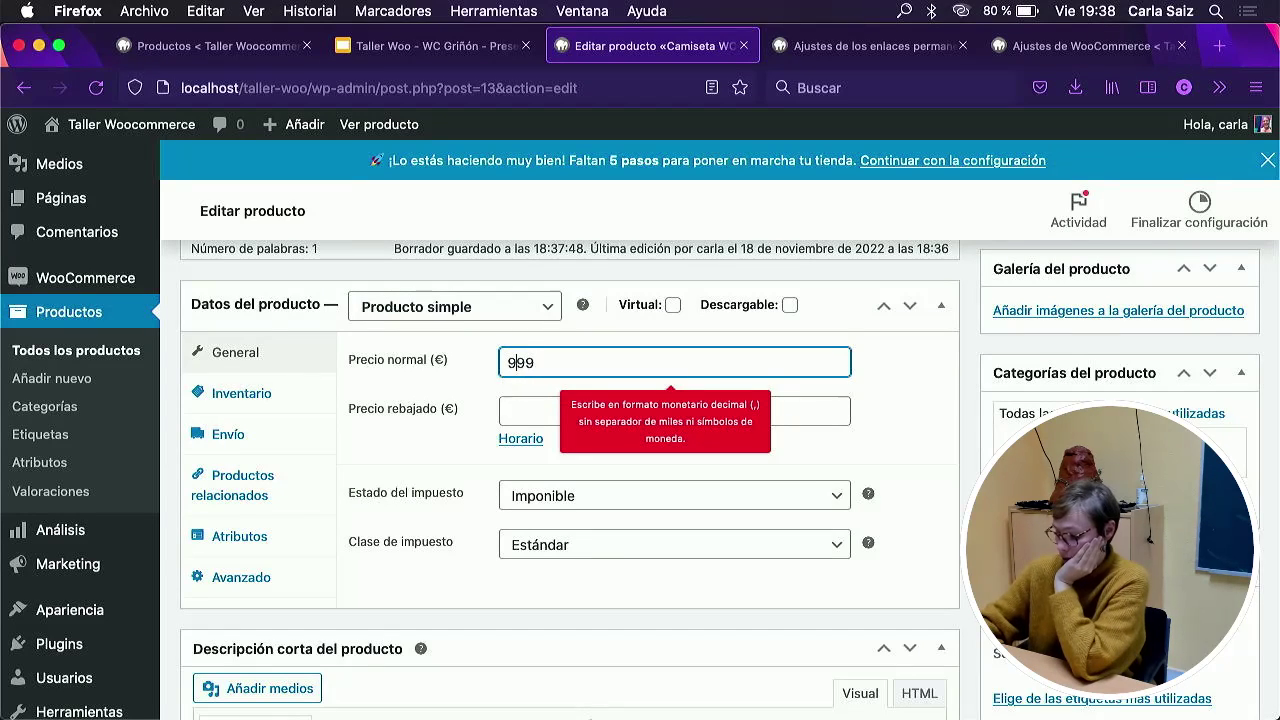
{"action": "type", "text": ","}
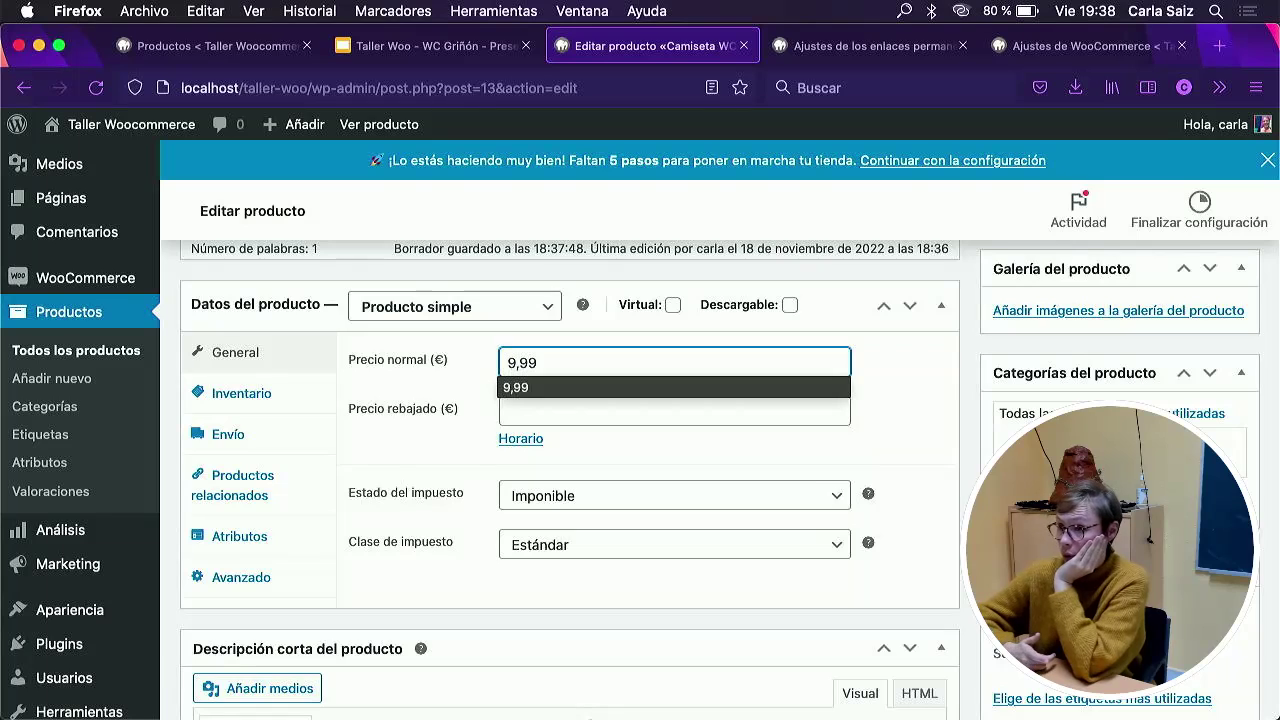
Open the schedule for the discounted price with its start and end date fields, leaving the discounted price empty.
{"action": "left_click", "coordinate": [534, 407]}
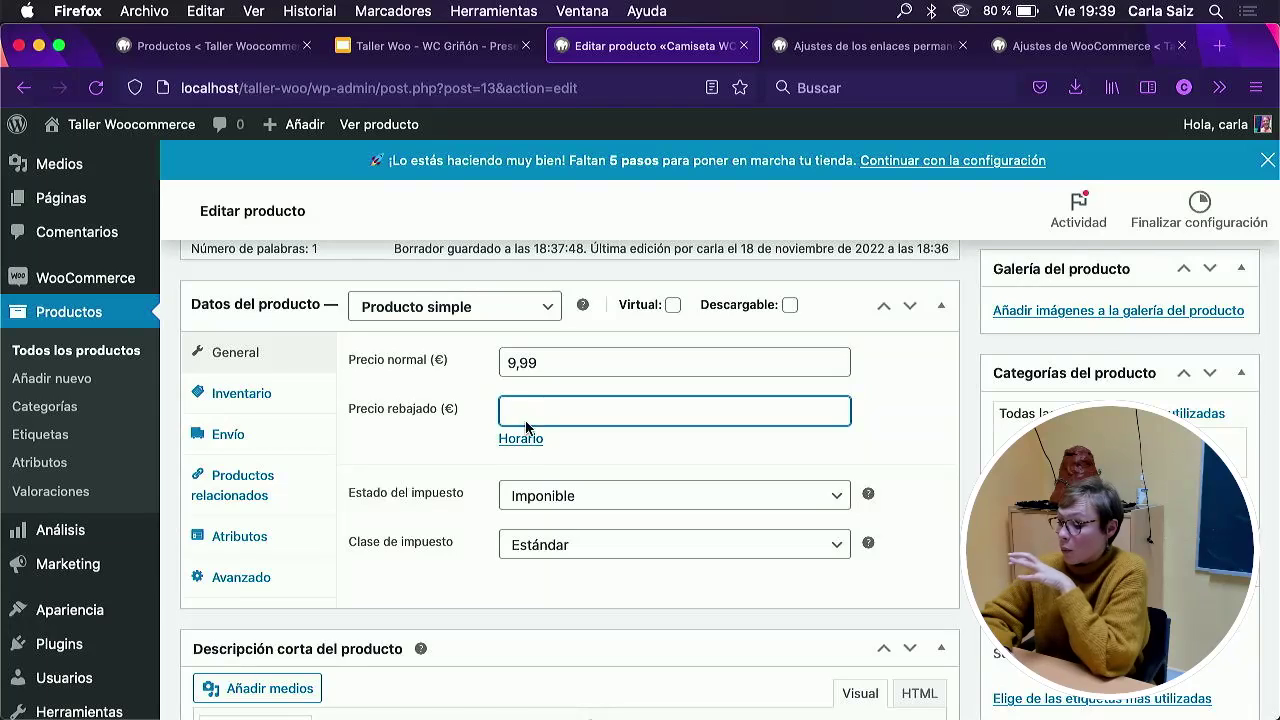
{"action": "left_click", "coordinate": [524, 439]}
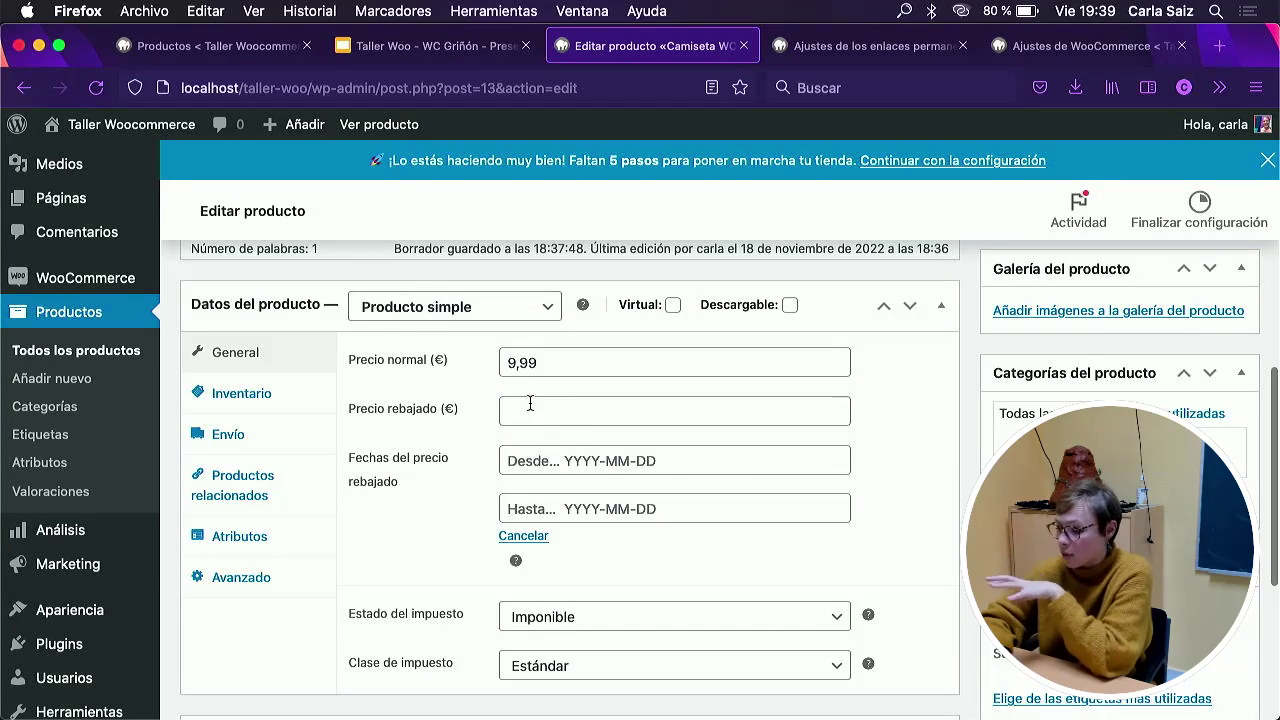
{"action": "left_click", "coordinate": [520, 409]}
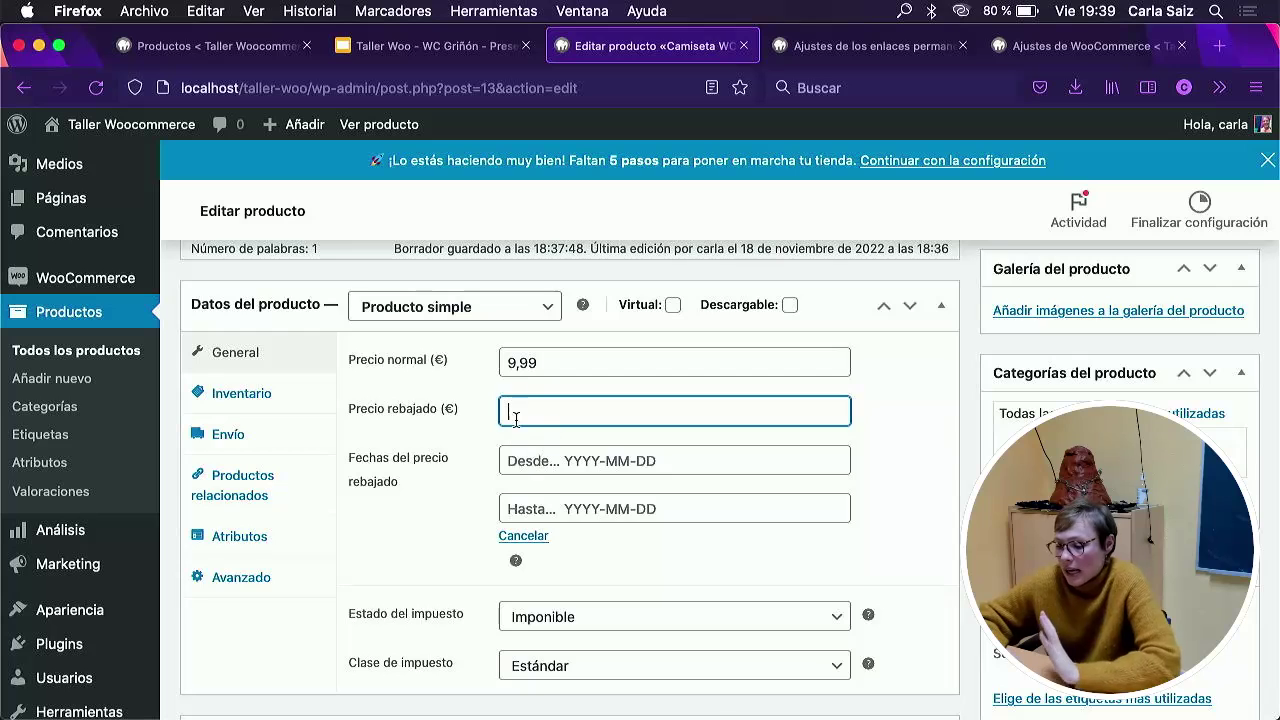
{"action": "left_click", "coordinate": [481, 433]}
Try "Ninguno" as the product's tax status and set it back to "Imponible".
{"action": "scroll", "coordinate": [467, 530], "scroll_direction": "down", "scroll_amount": 2}
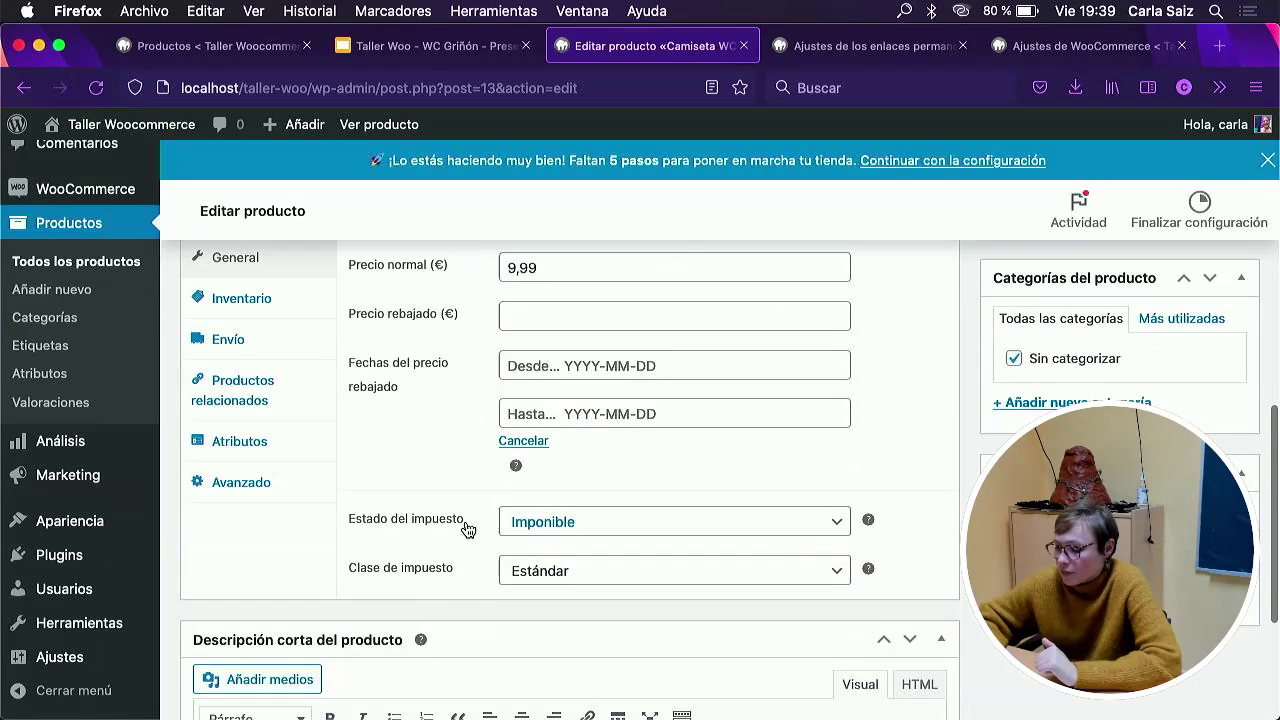
{"action": "left_click", "coordinate": [640, 537]}
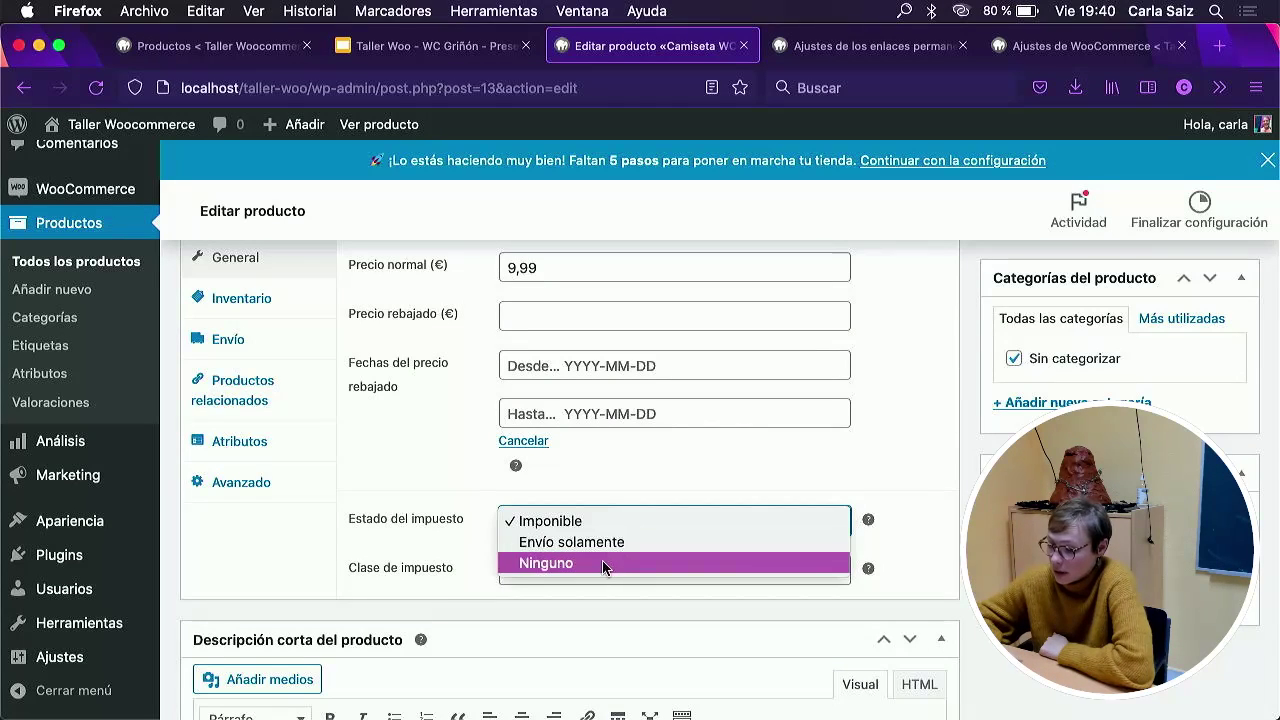
{"action": "left_click", "coordinate": [620, 563]}
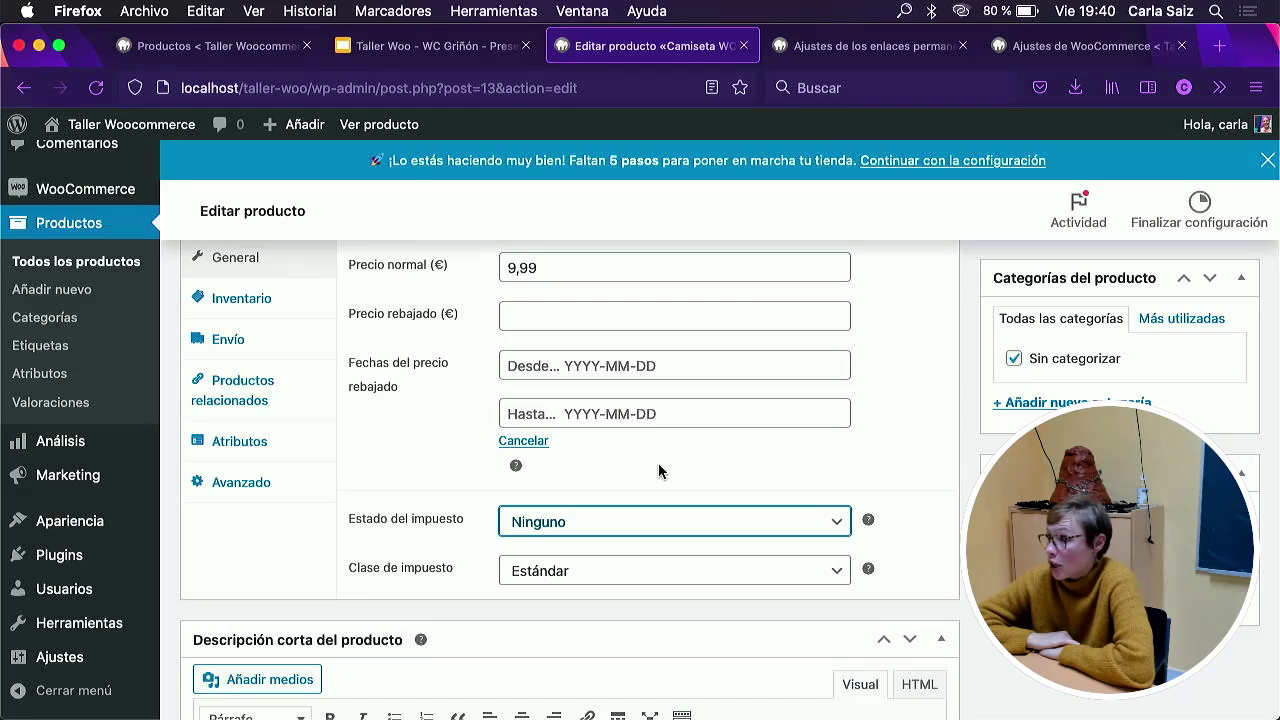
{"action": "left_click", "coordinate": [573, 521]}
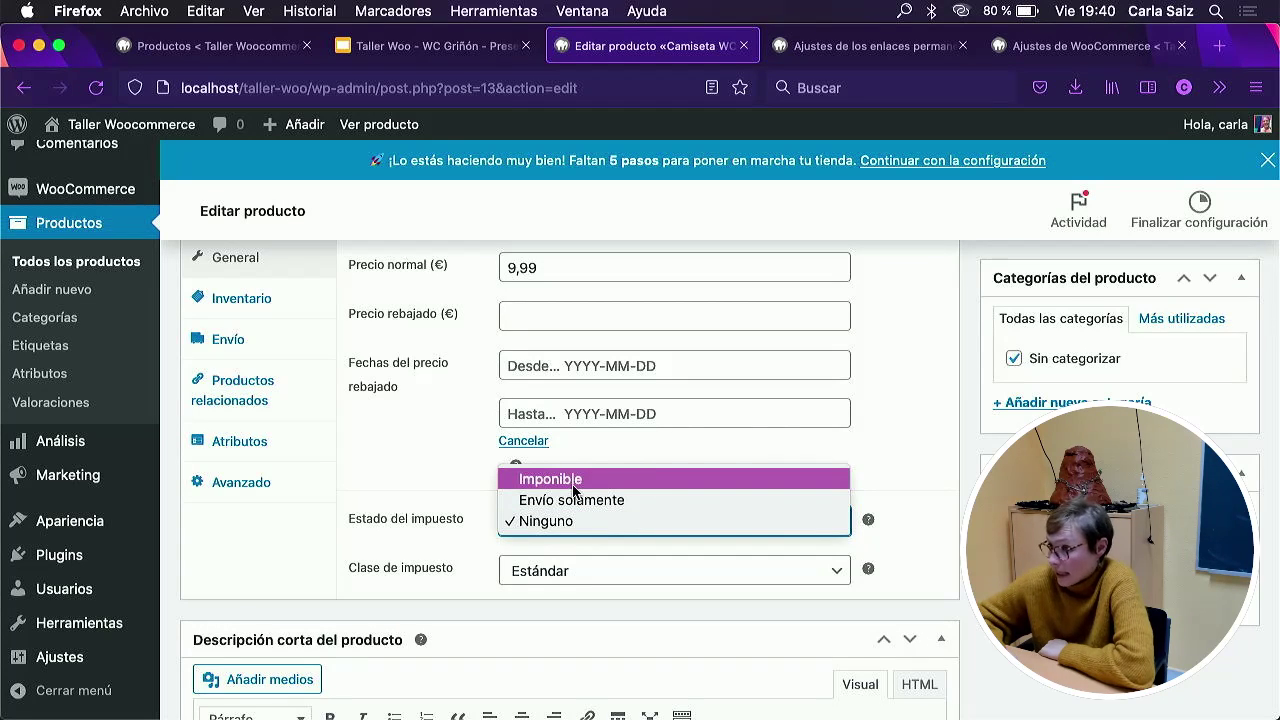
{"action": "key", "text": "Escape"}
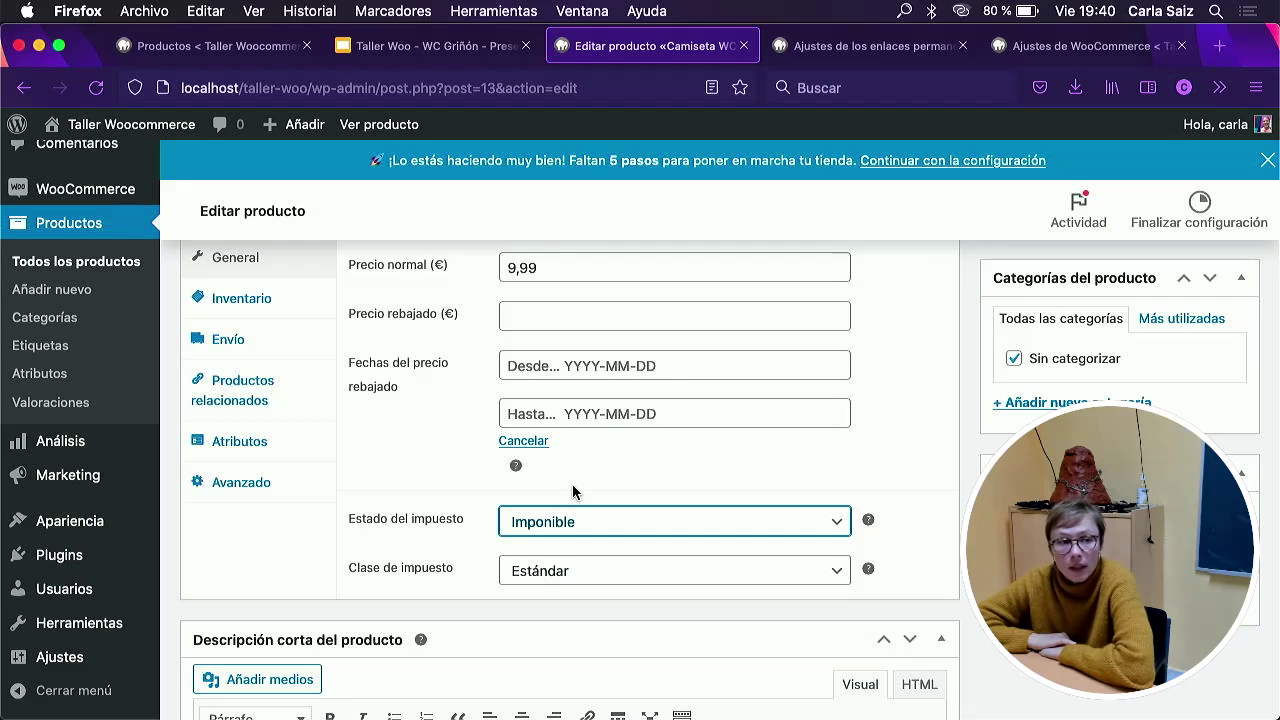
Try "Envío solamente" as the product's tax status and return it to "Imponible".
{"action": "left_click", "coordinate": [570, 521]}
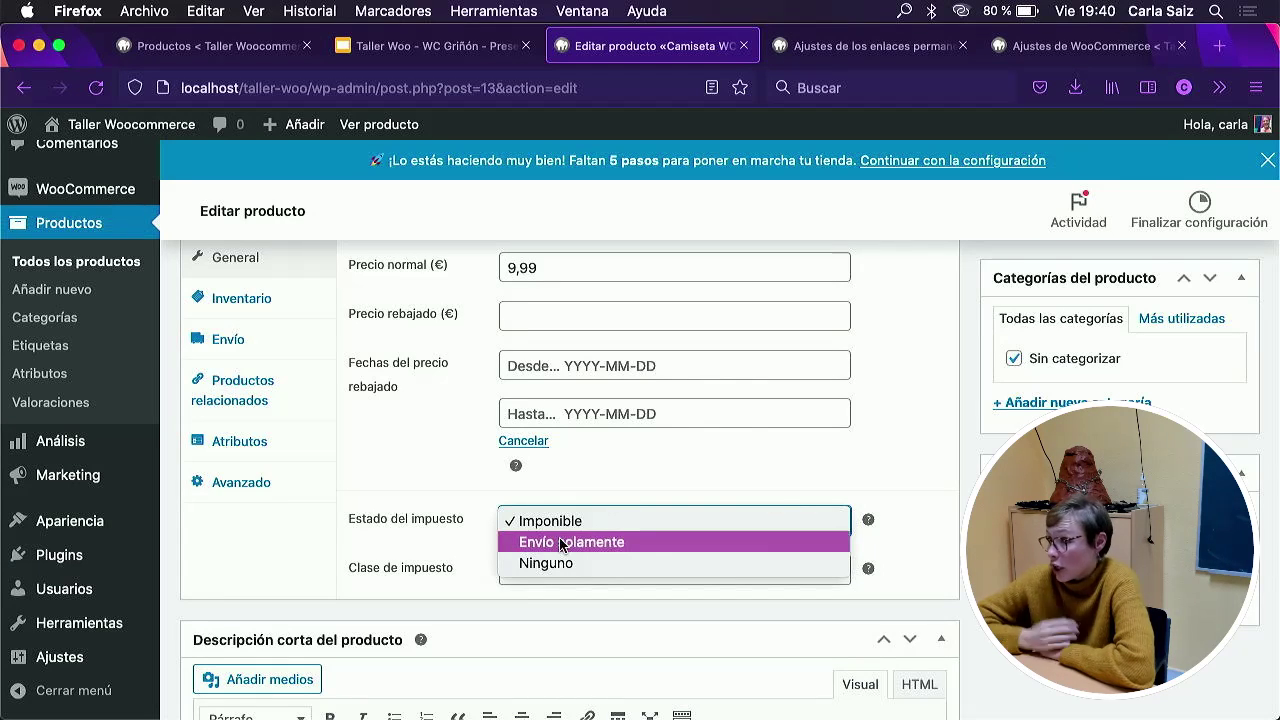
{"action": "left_click", "coordinate": [561, 542]}
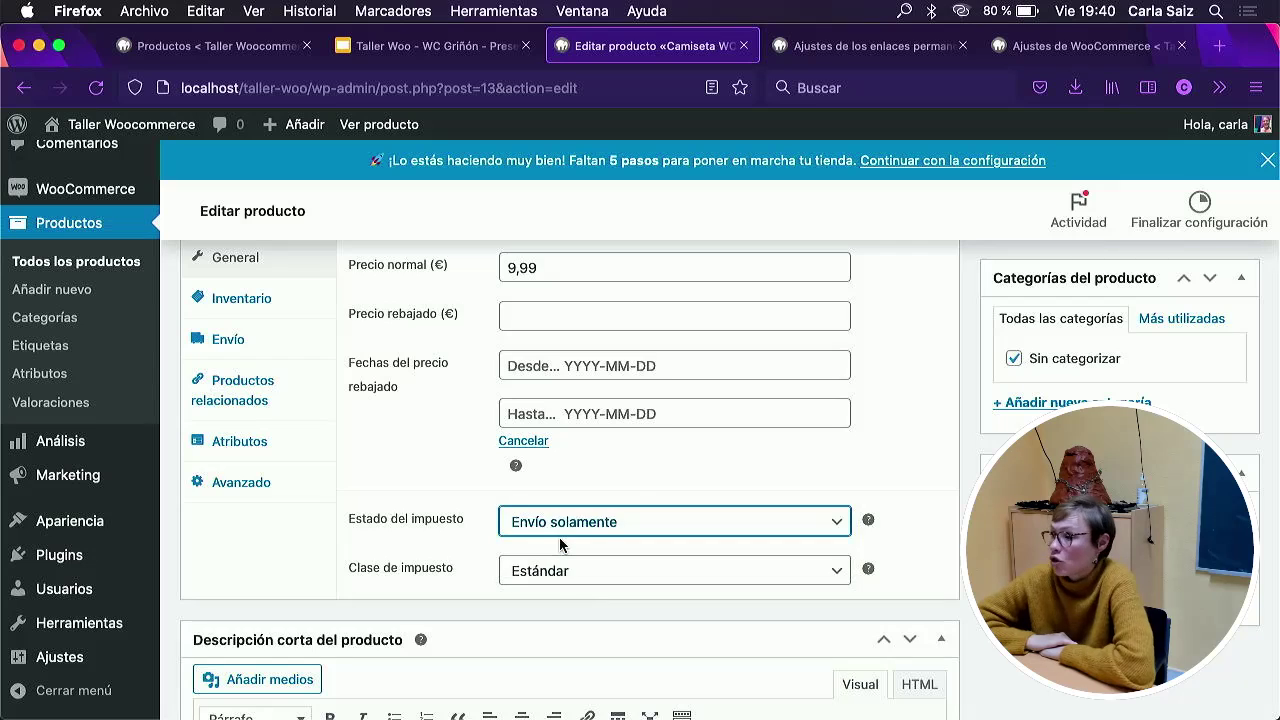
{"action": "left_click", "coordinate": [559, 528]}
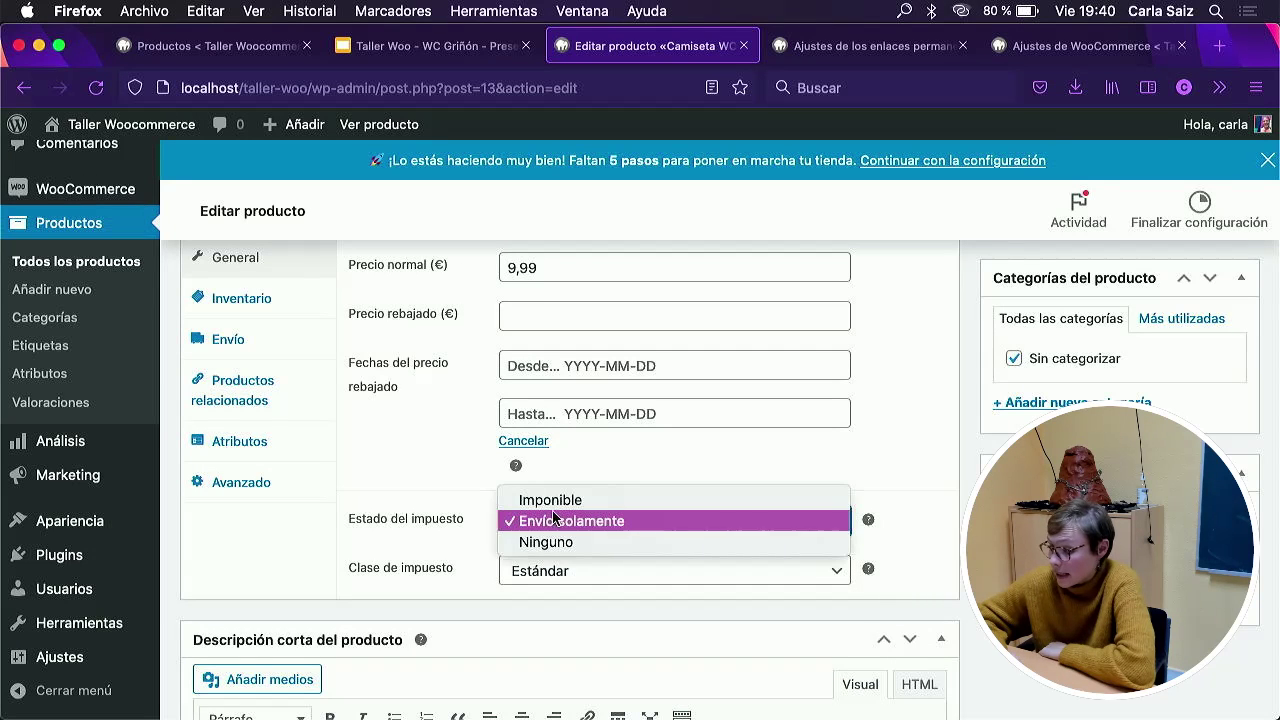
{"action": "left_click", "coordinate": [560, 500]}
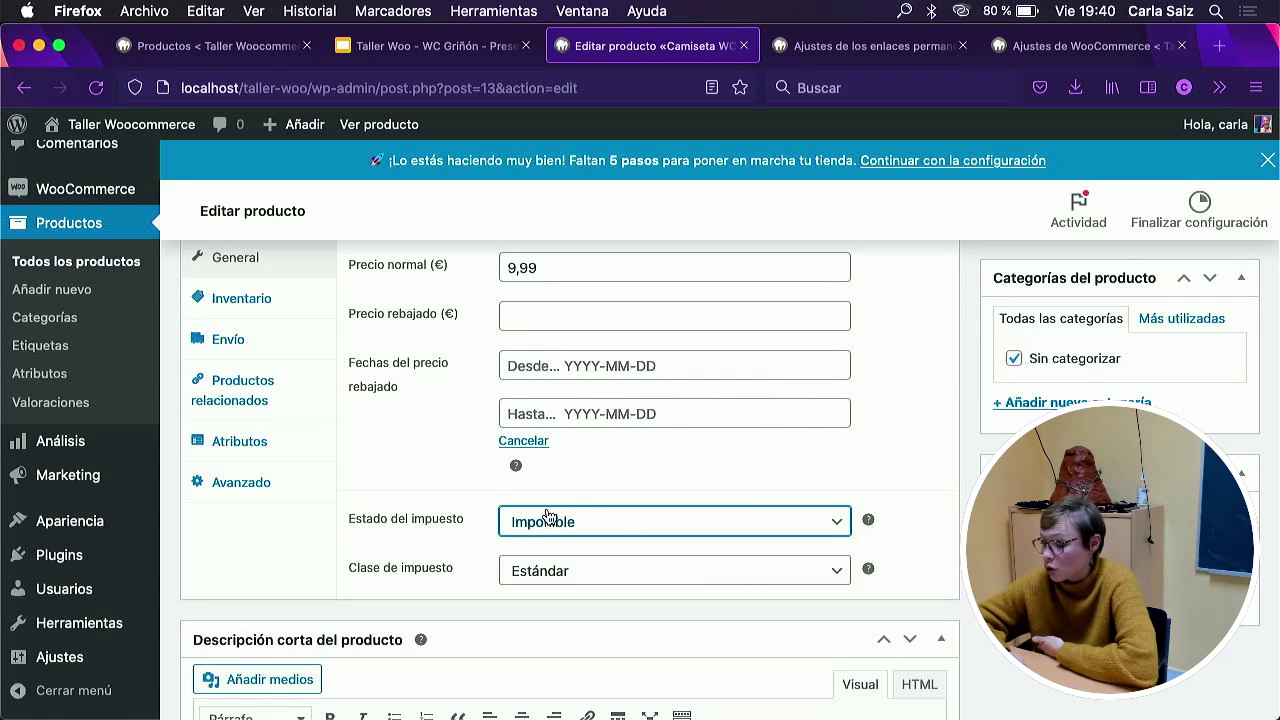
Set the product's tax status to "Ninguno", leaving the normal price at 9,99.
{"action": "left_click", "coordinate": [543, 520]}
{"action": "left_click", "coordinate": [540, 564]}
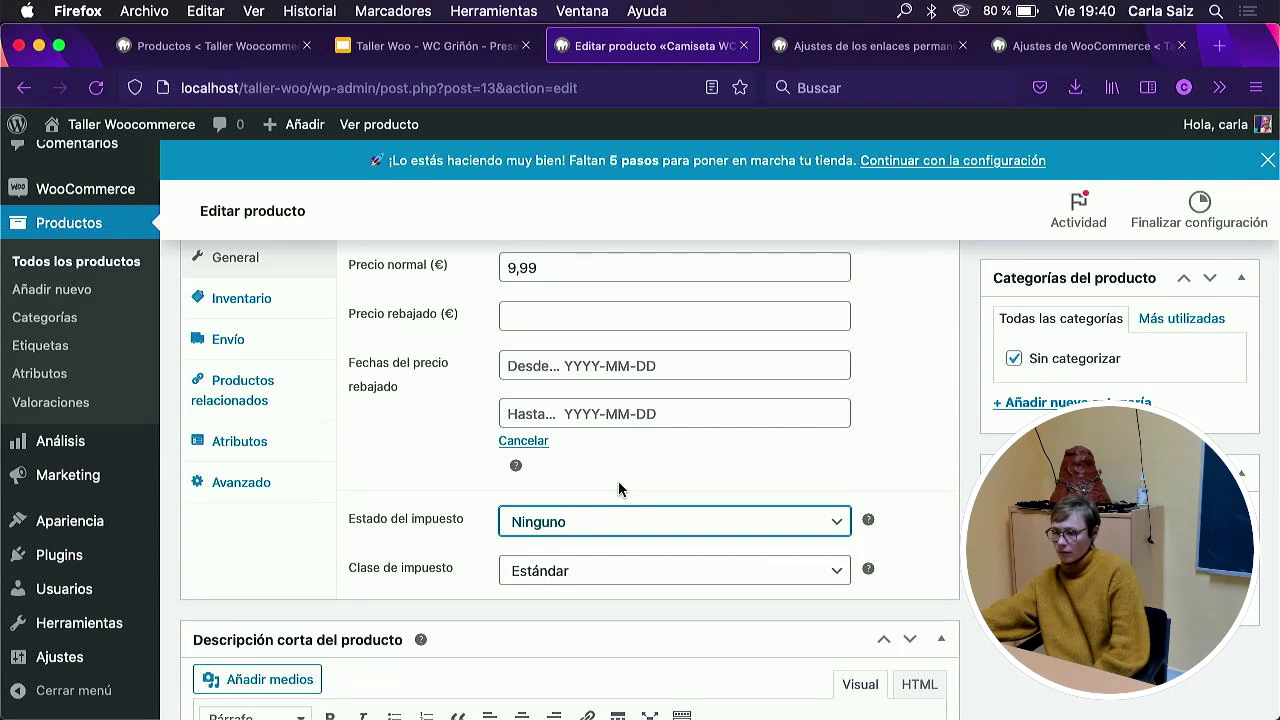
{"action": "scroll", "coordinate": [618, 482], "scroll_direction": "up", "scroll_amount": 1}
{"action": "scroll", "coordinate": [618, 488], "scroll_direction": "up", "scroll_amount": 2}
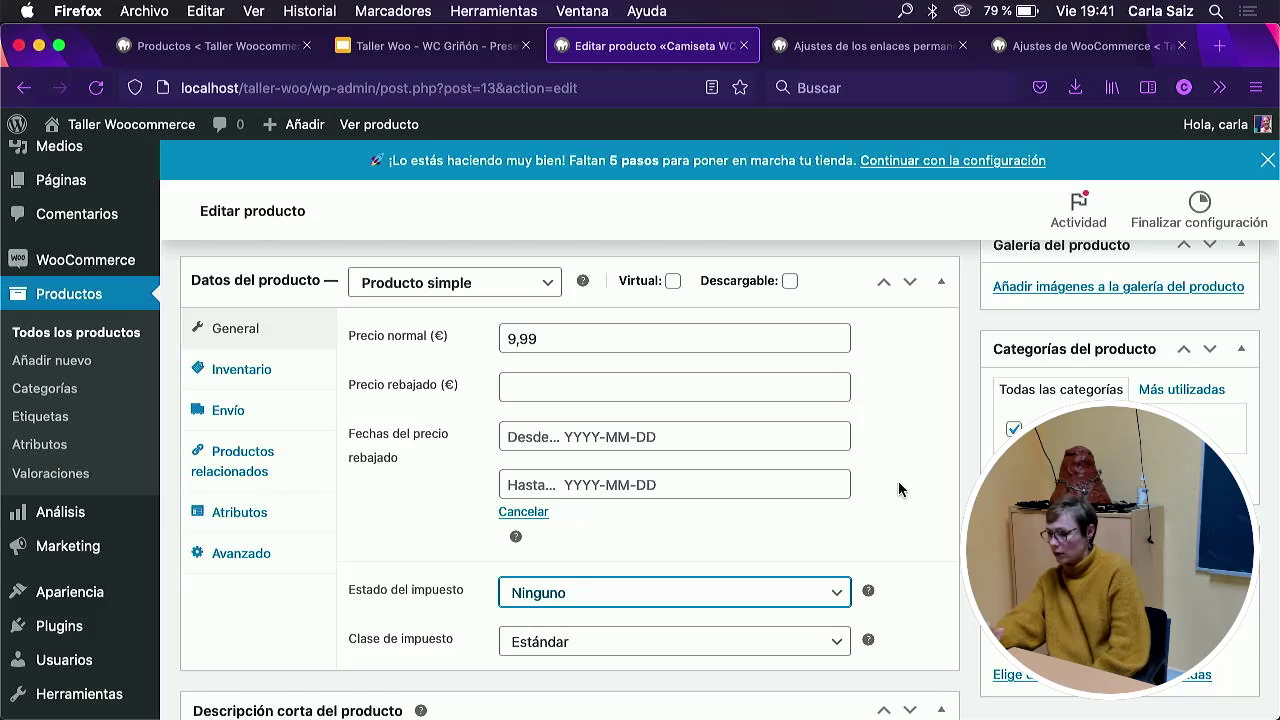
{"action": "left_click", "coordinate": [551, 338]}
{"action": "double_click", "coordinate": [557, 341]}
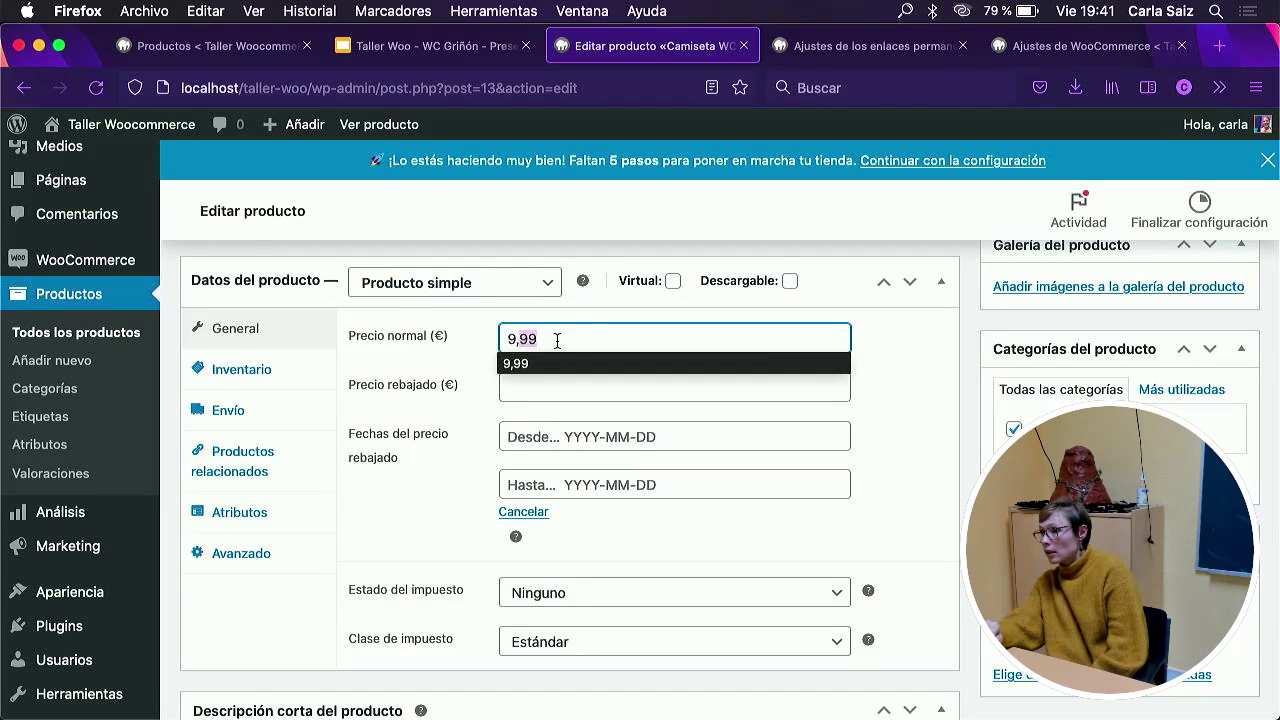
{"action": "left_click", "coordinate": [556, 339]}
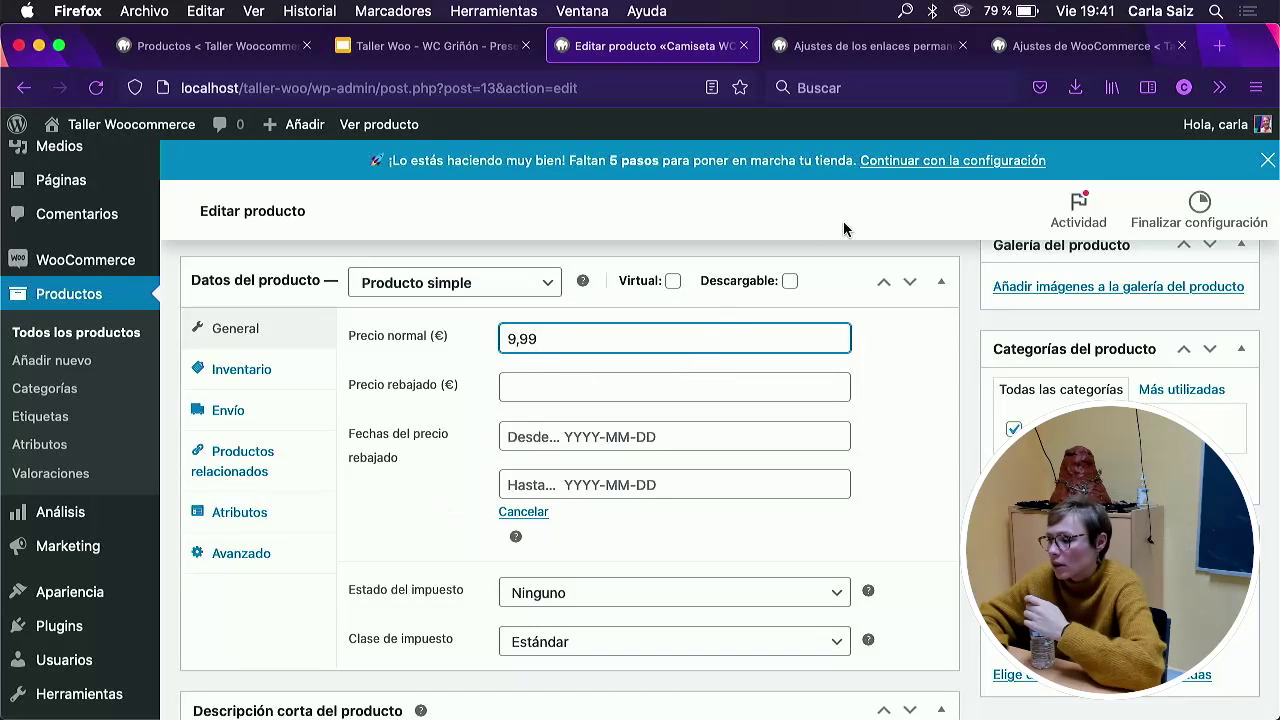
Go to the plugin directory on wordpress.org and search it for "cost of goods".
{"action": "left_click", "coordinate": [1080, 45]}
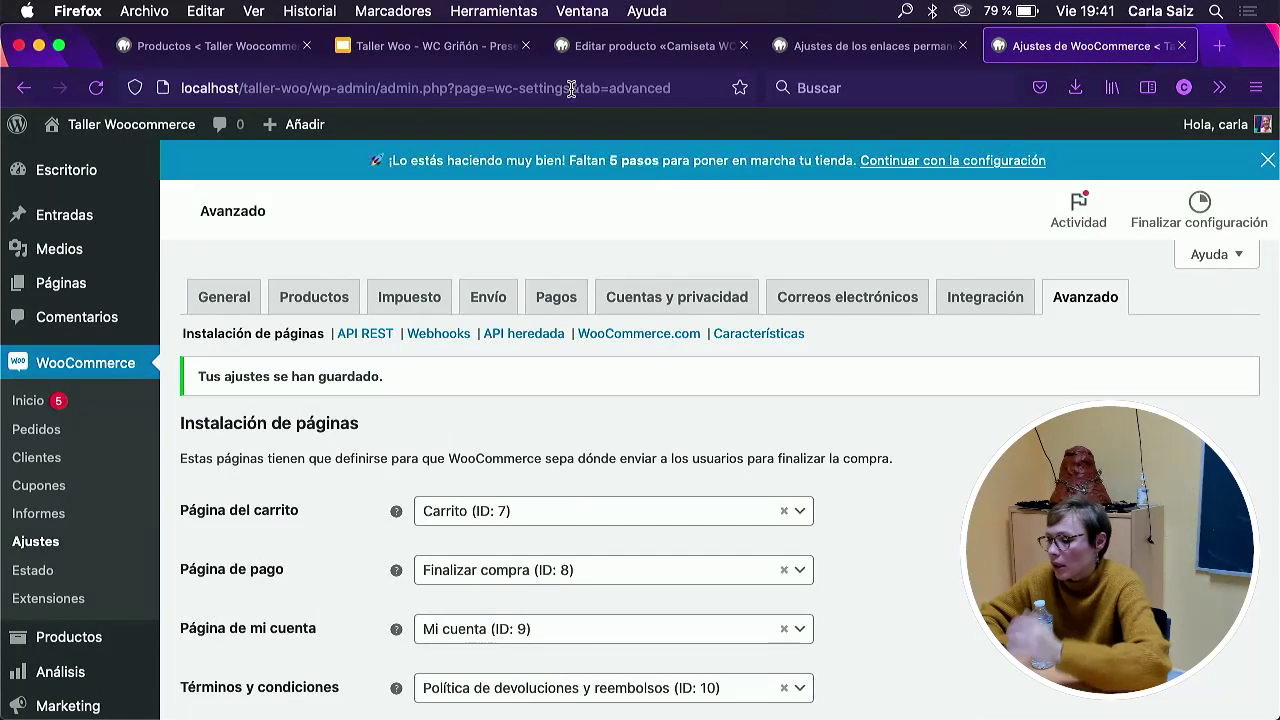
{"action": "left_click", "coordinate": [505, 88]}
{"action": "type", "text": "wordpress.org/"}
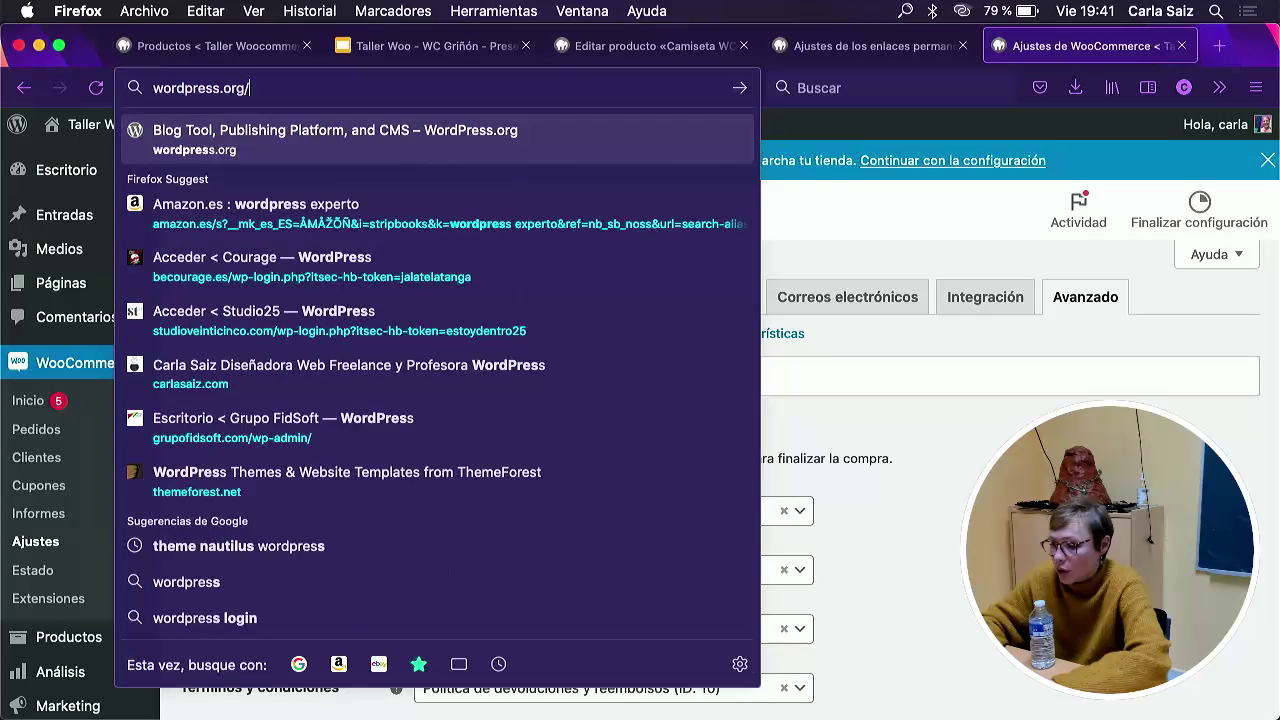
{"action": "key", "text": "Return"}
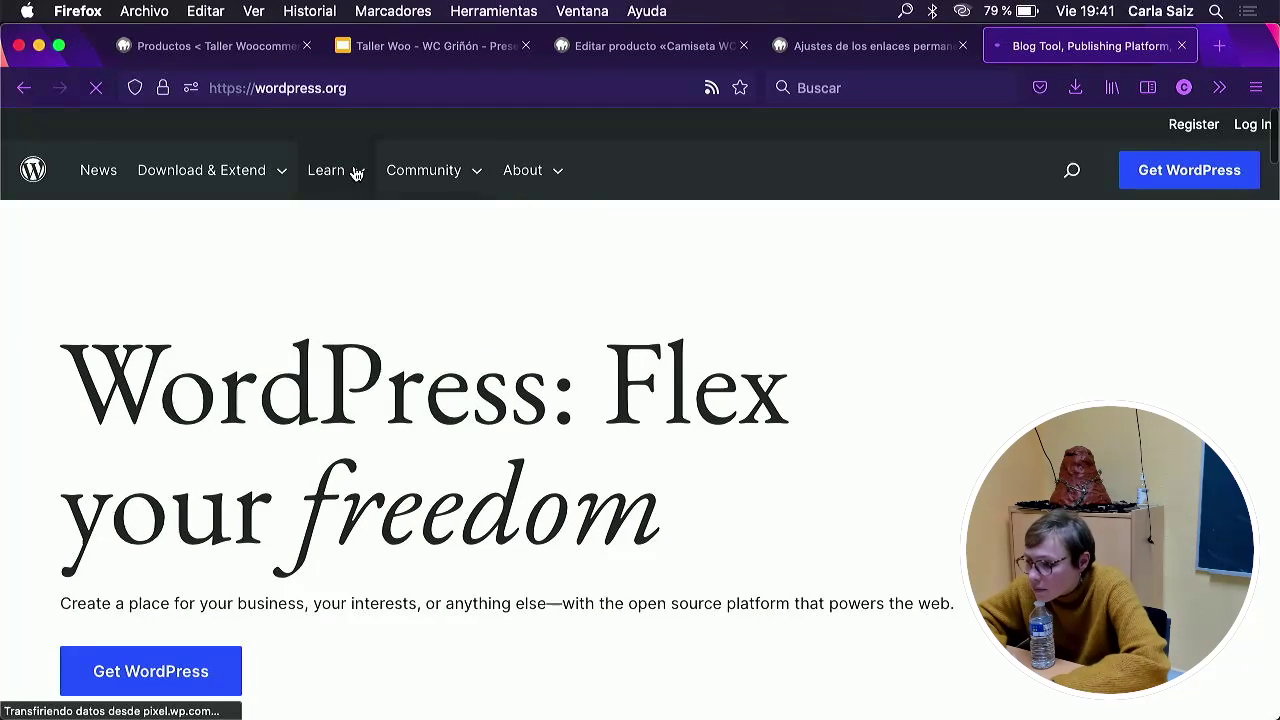
{"action": "mouse_move", "coordinate": [166, 173]}
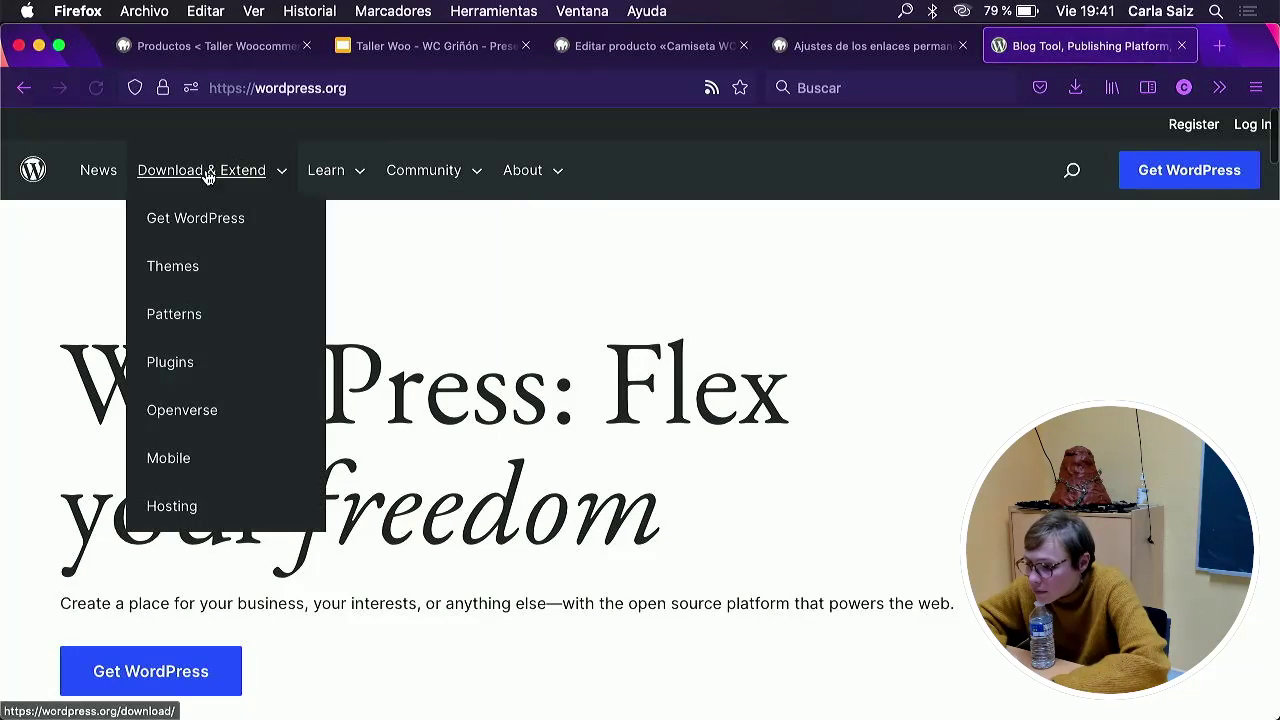
{"action": "left_click", "coordinate": [169, 383]}
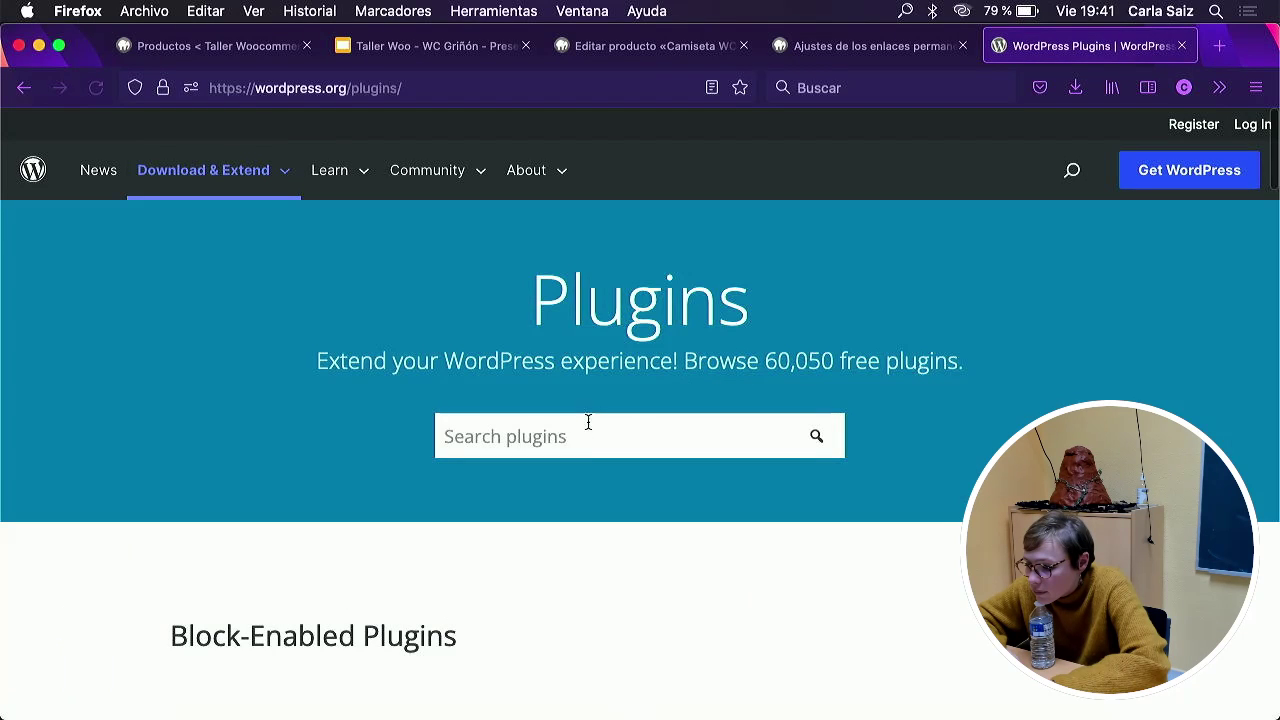
{"action": "left_click", "coordinate": [588, 422]}
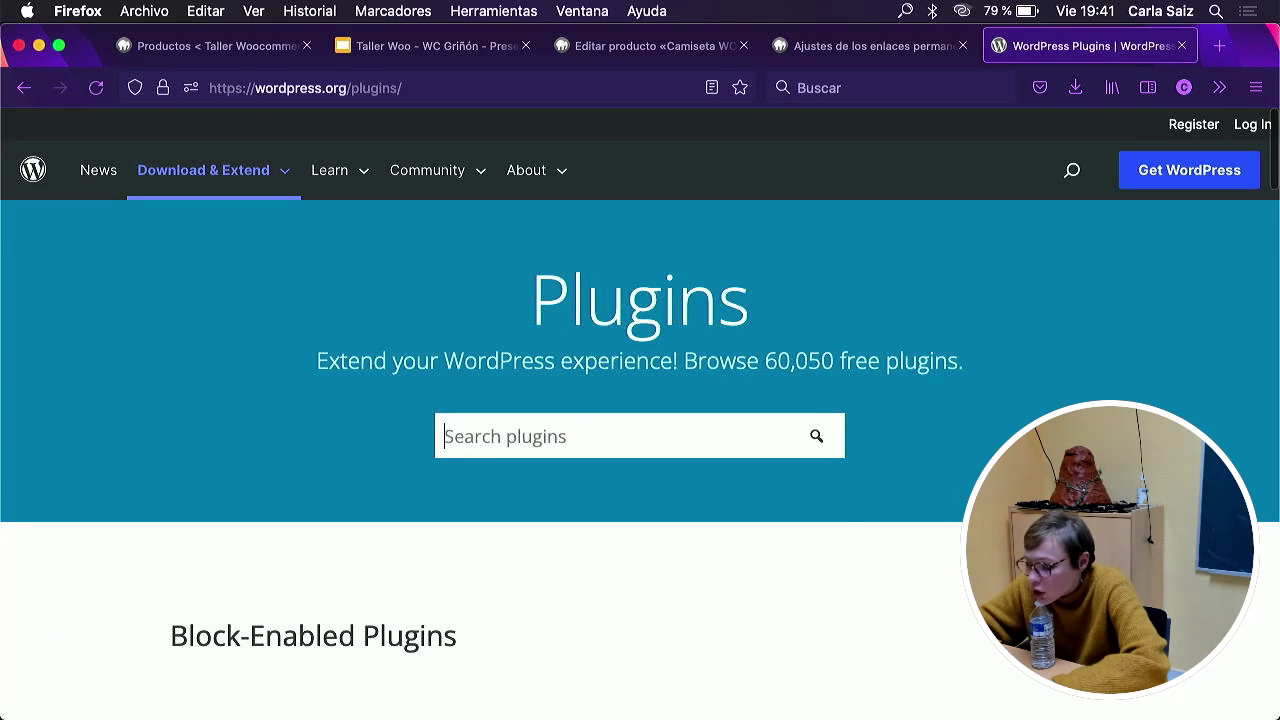
{"action": "type", "text": "cost of goods"}
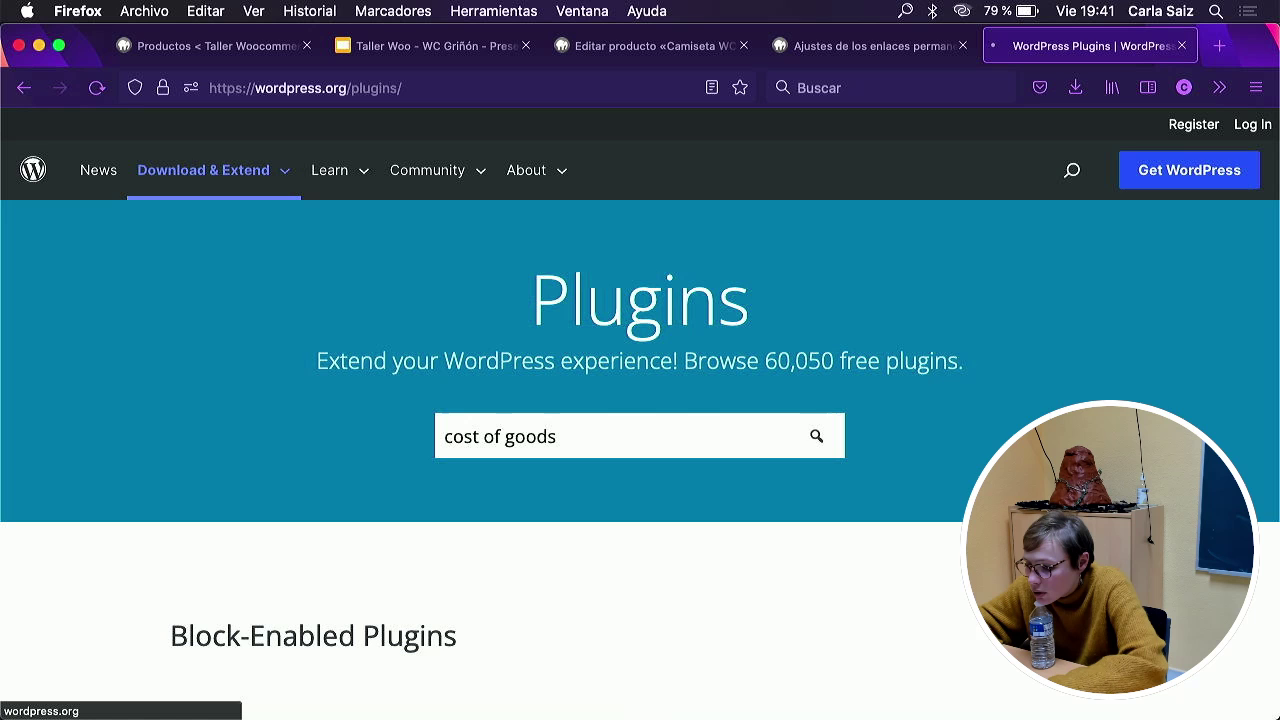
{"action": "key", "text": "Return"}
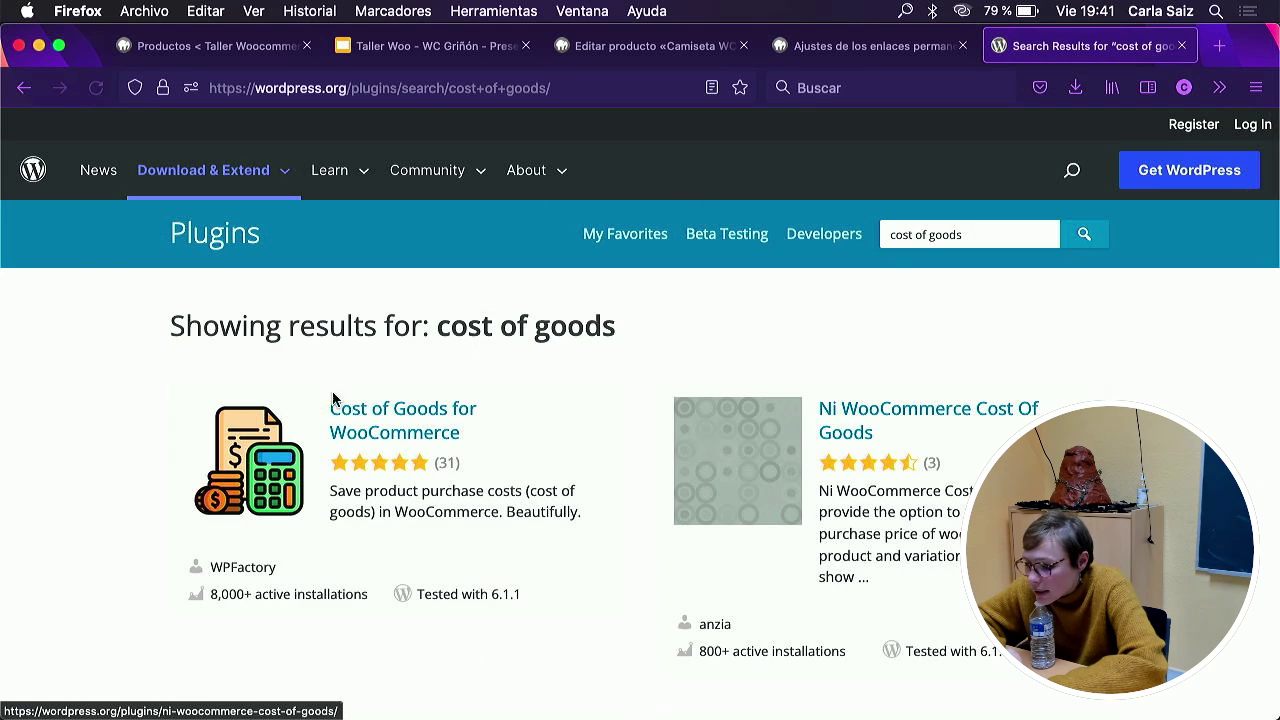
Open the "Cost of Goods for WooCommerce" plugin page from the results and look over its header and description.
{"action": "left_click", "coordinate": [405, 428]}
{"action": "scroll", "coordinate": [608, 374], "scroll_direction": "down", "scroll_amount": 3}
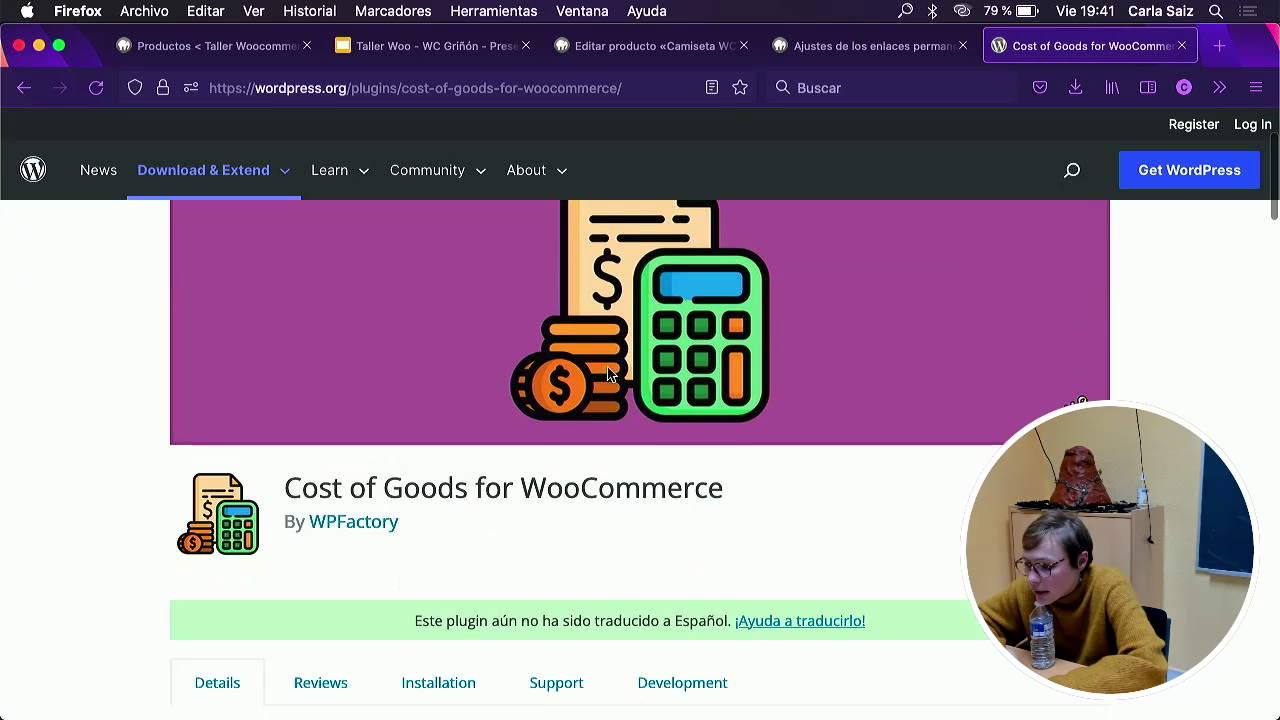
{"action": "scroll", "coordinate": [608, 374], "scroll_direction": "up", "scroll_amount": 2}
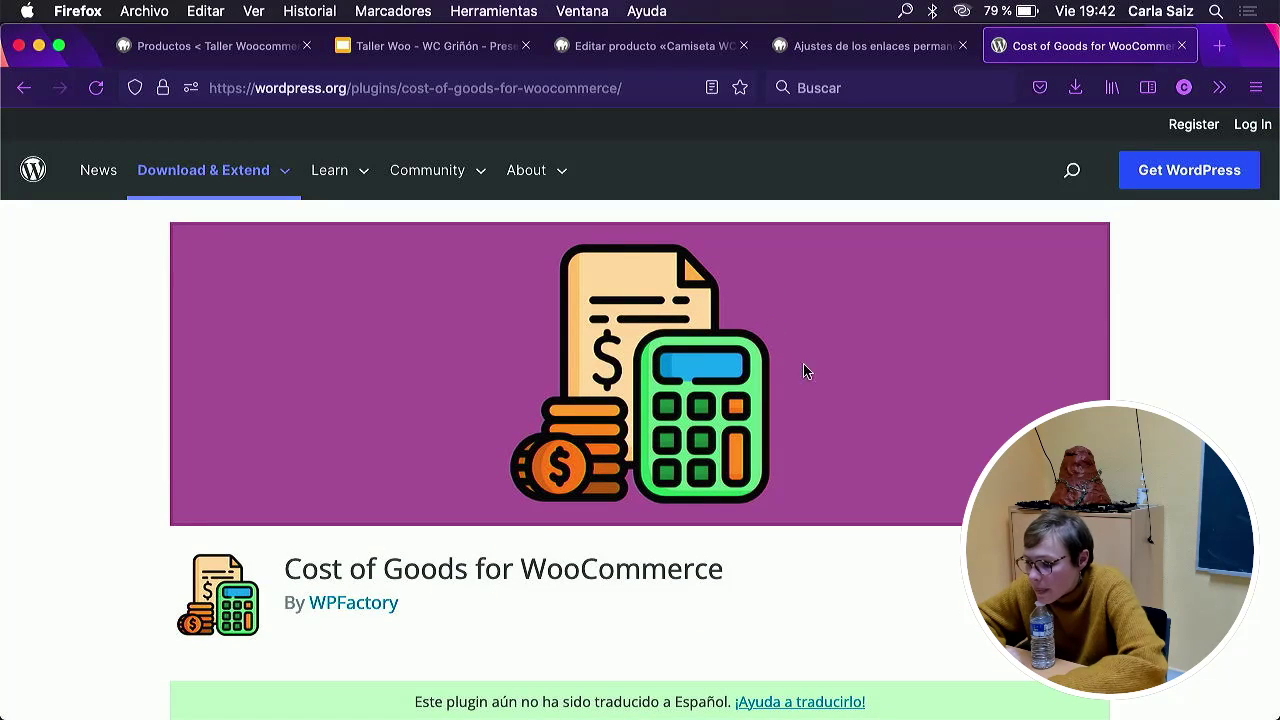
{"action": "scroll", "coordinate": [806, 449], "scroll_direction": "down", "scroll_amount": 5}
{"action": "scroll", "coordinate": [808, 448], "scroll_direction": "up", "scroll_amount": 6}
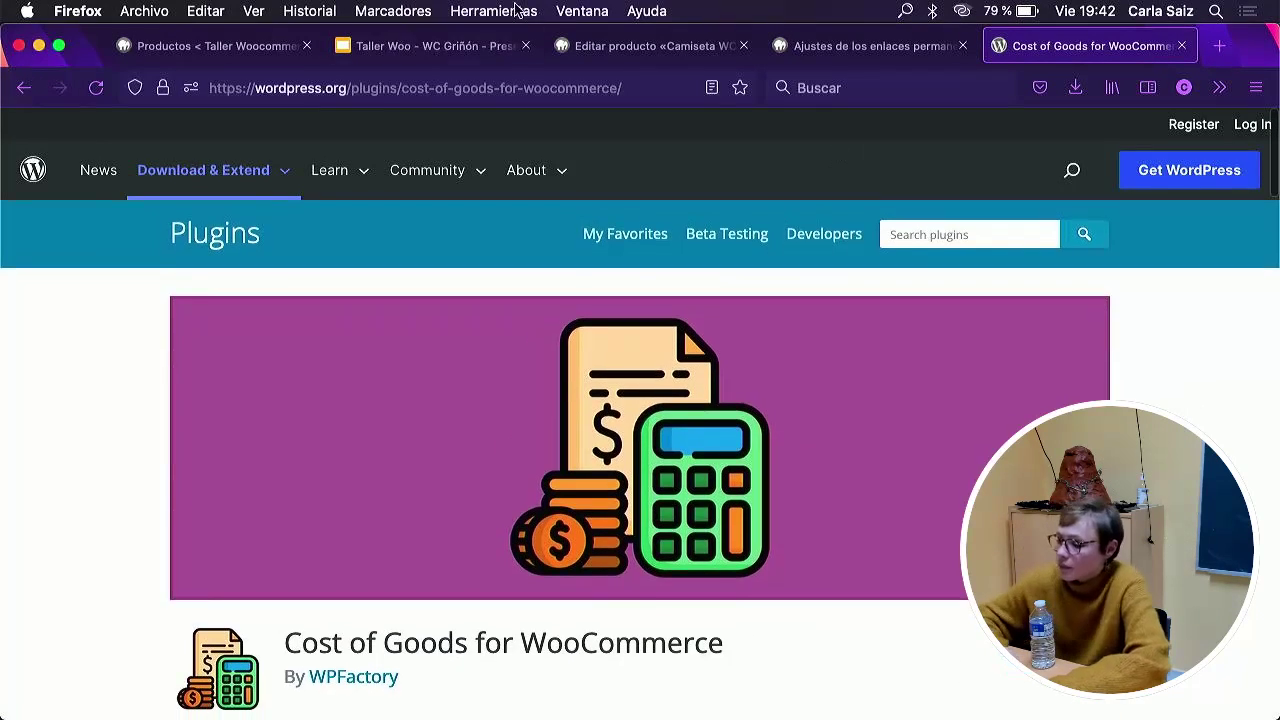
Check the product's price fields against the Cost of Goods plugin page, and return to the plugin directory's main page.
{"action": "left_click", "coordinate": [655, 50]}
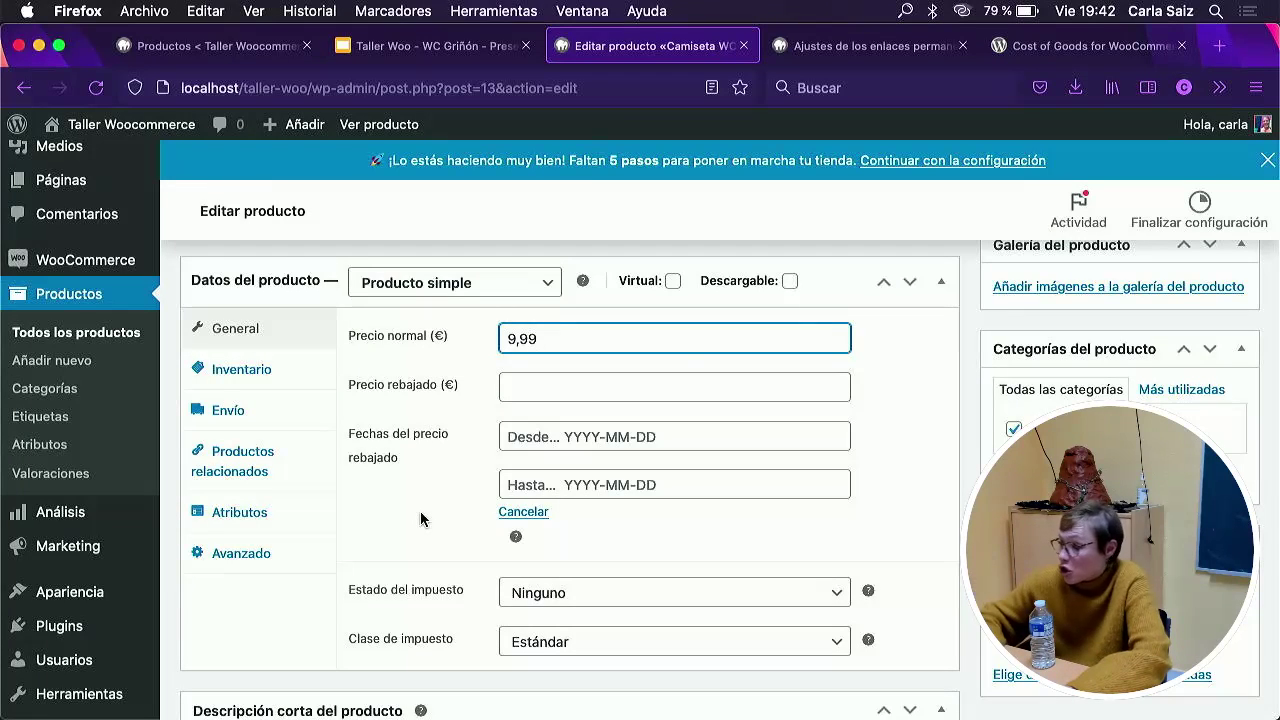
{"action": "left_click", "coordinate": [1062, 46]}
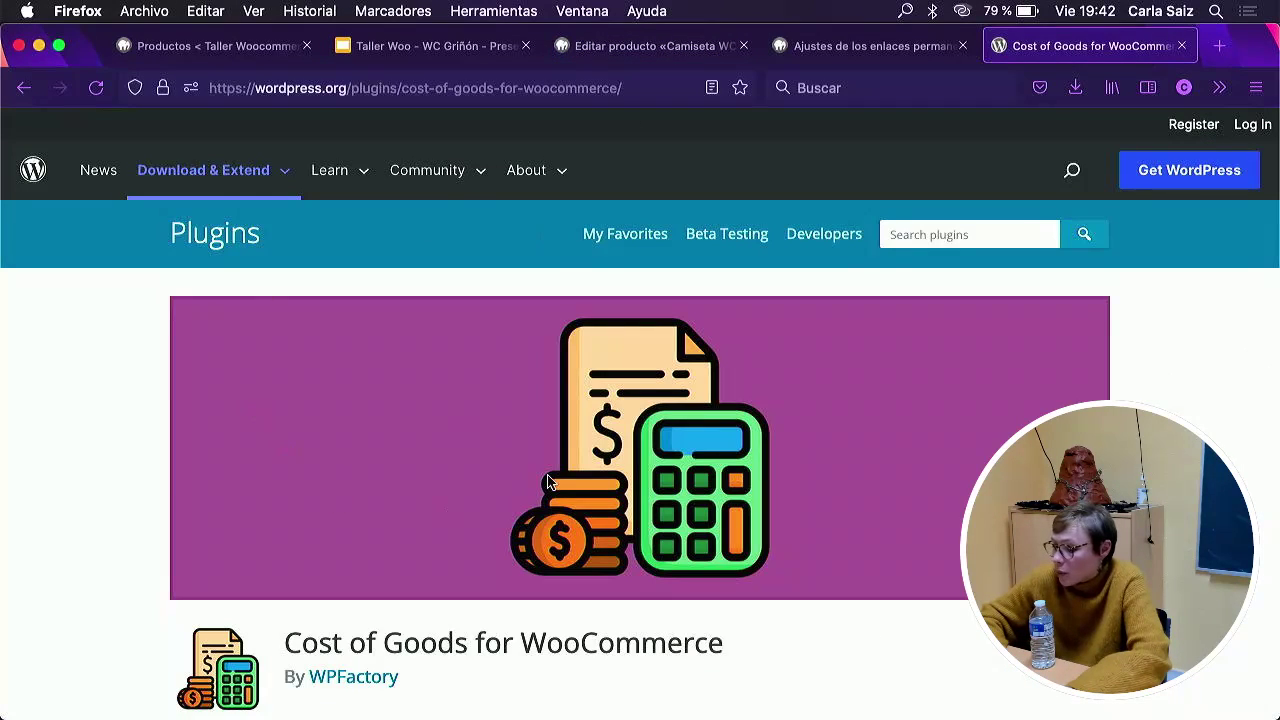
{"action": "scroll", "coordinate": [548, 482], "scroll_direction": "down", "scroll_amount": 2}
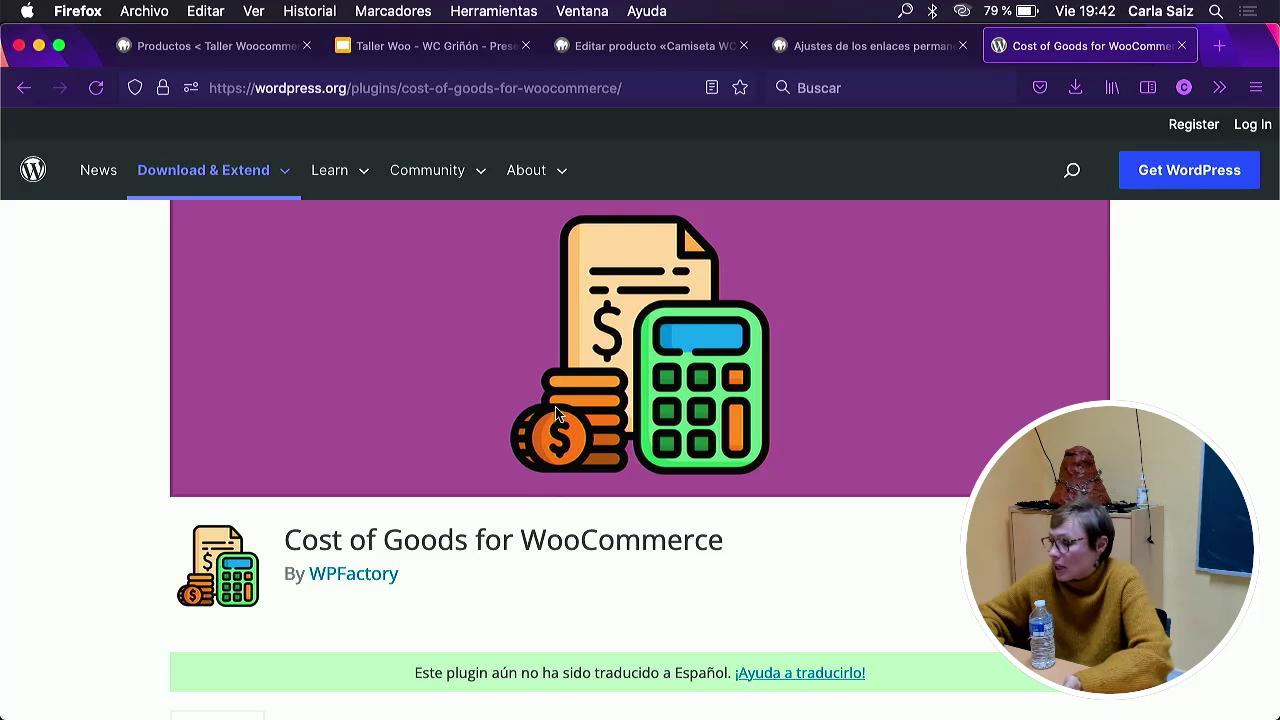
{"action": "scroll", "coordinate": [557, 409], "scroll_direction": "up", "scroll_amount": 3}
{"action": "left_click", "coordinate": [215, 240]}
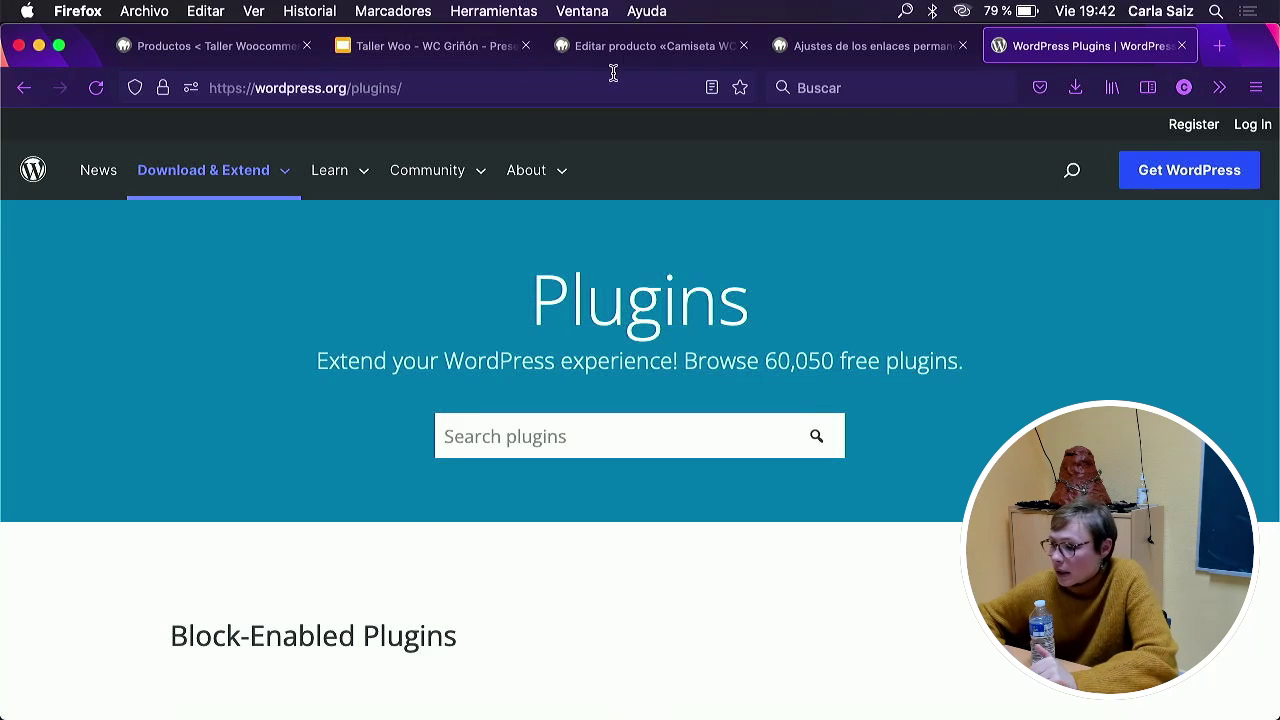
Return to the product being edited, set its tax status to "Imponible" and keep the tax class at "Estándar".
{"action": "left_click", "coordinate": [640, 46]}
{"action": "scroll", "coordinate": [584, 327], "scroll_direction": "down", "scroll_amount": 2}
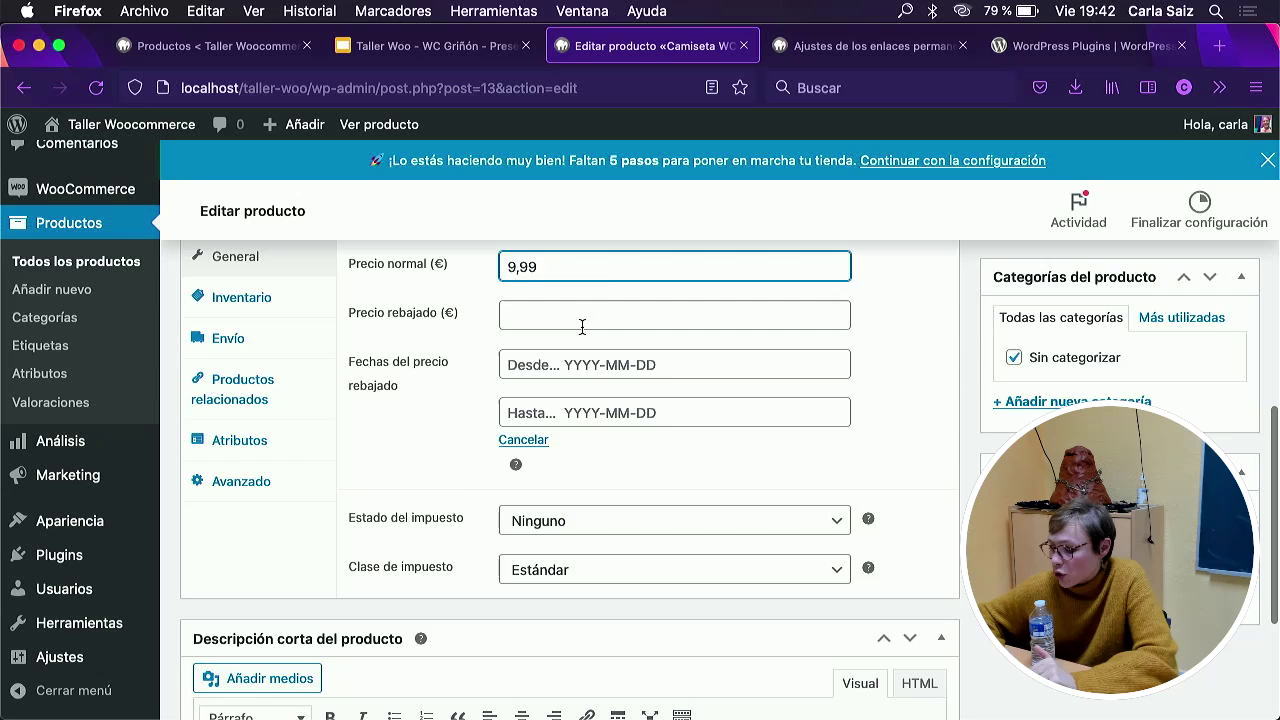
{"action": "left_click", "coordinate": [529, 517]}
{"action": "left_click", "coordinate": [535, 480]}
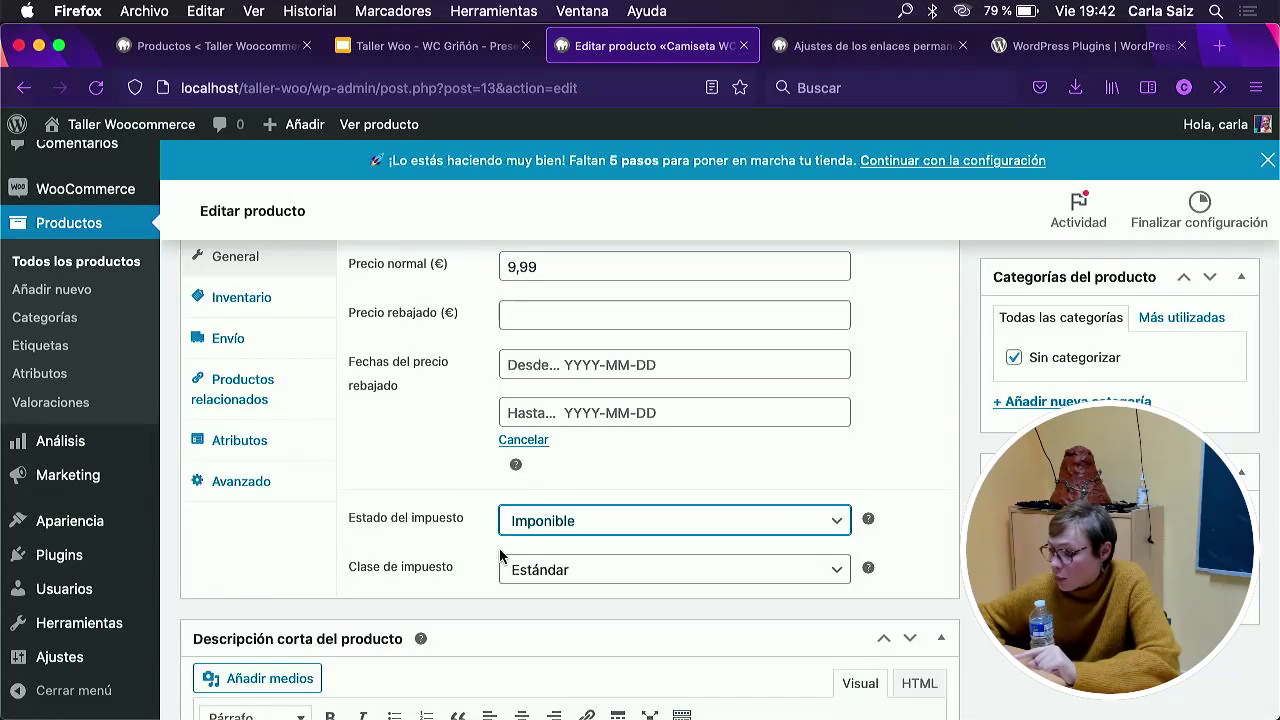
{"action": "left_click", "coordinate": [530, 578]}
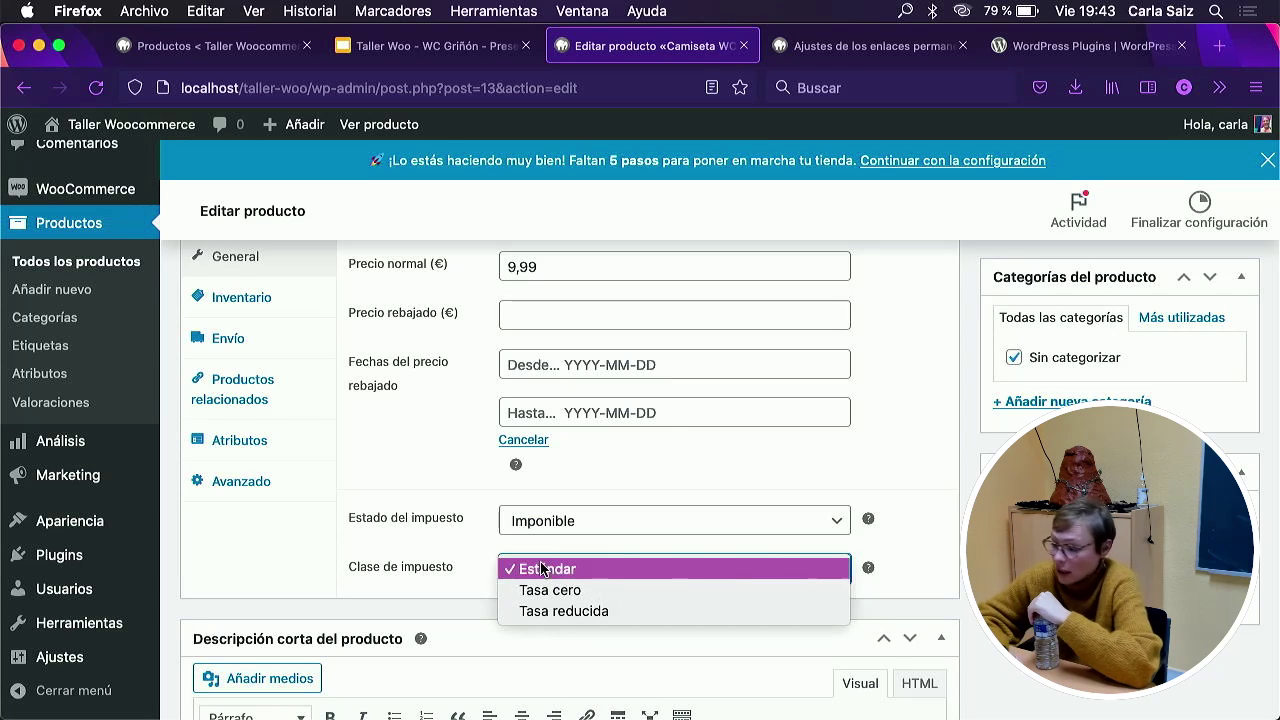
{"action": "left_click", "coordinate": [545, 569]}
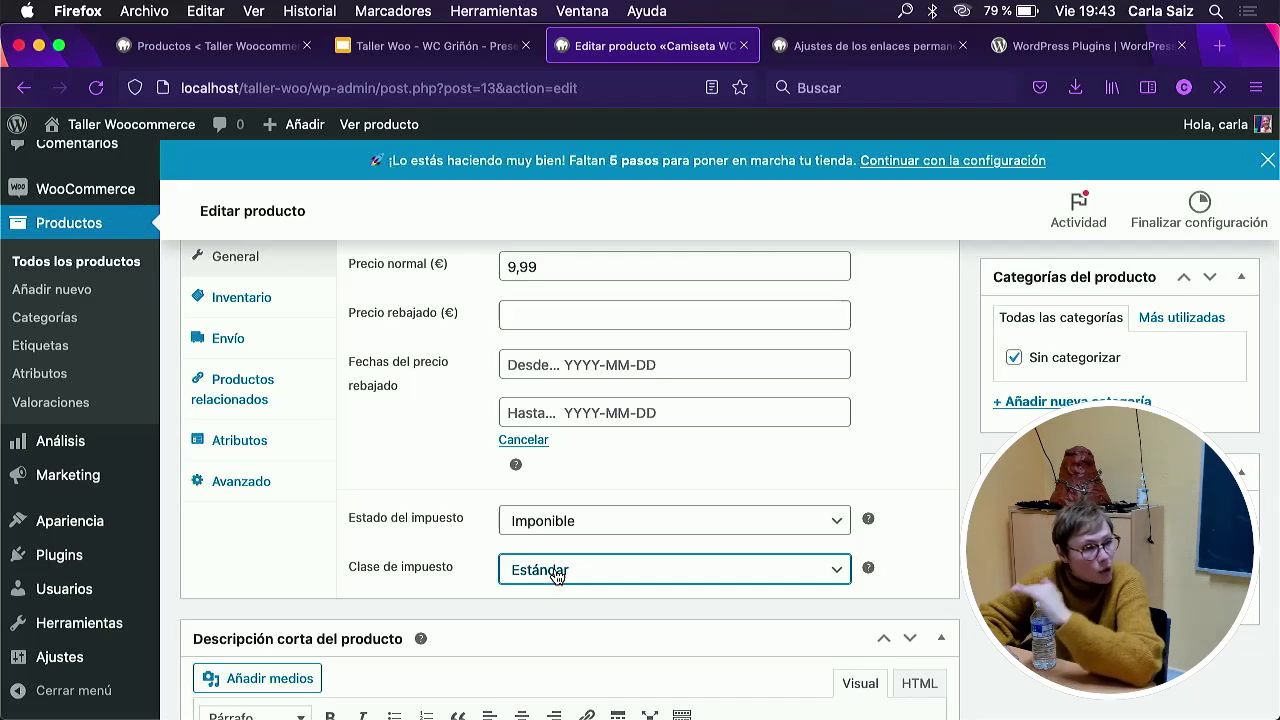
Open the product's inventory settings and set the SKU to "cami-grinon".
{"action": "scroll", "coordinate": [469, 465], "scroll_direction": "up", "scroll_amount": 3}
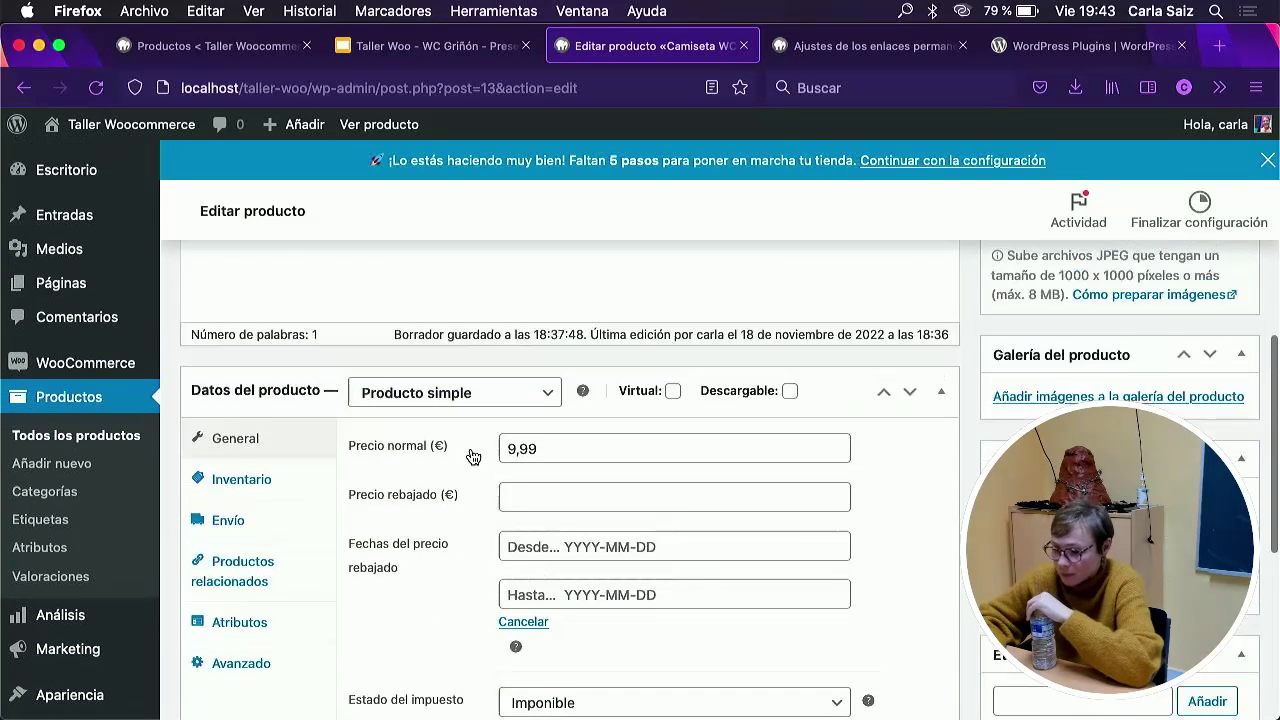
{"action": "left_click", "coordinate": [252, 454]}
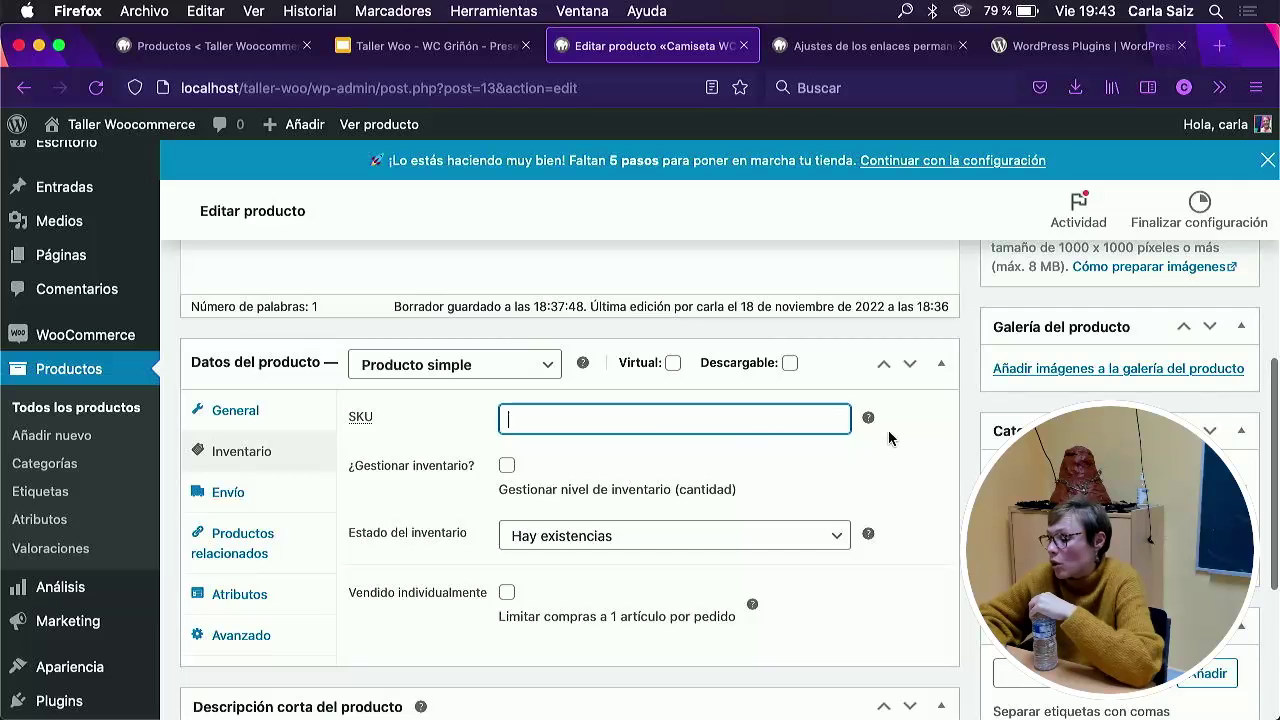
{"action": "left_click", "coordinate": [643, 414]}
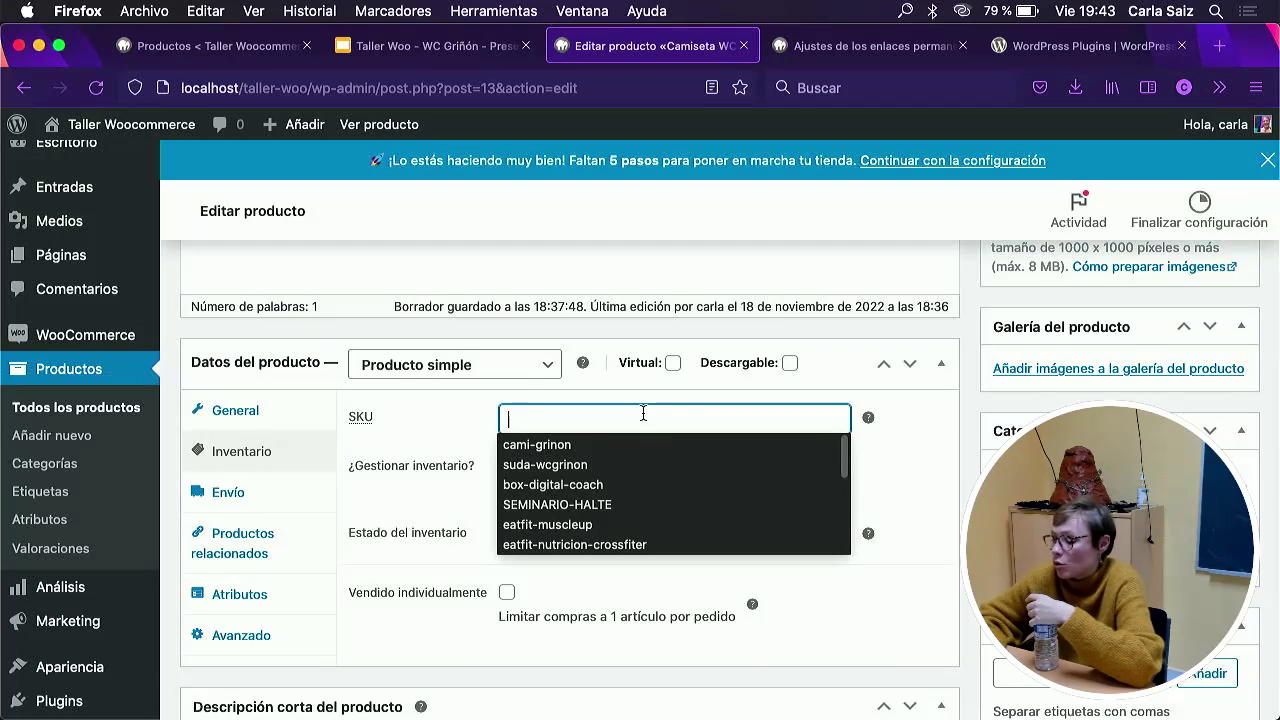
{"action": "left_click", "coordinate": [541, 444]}
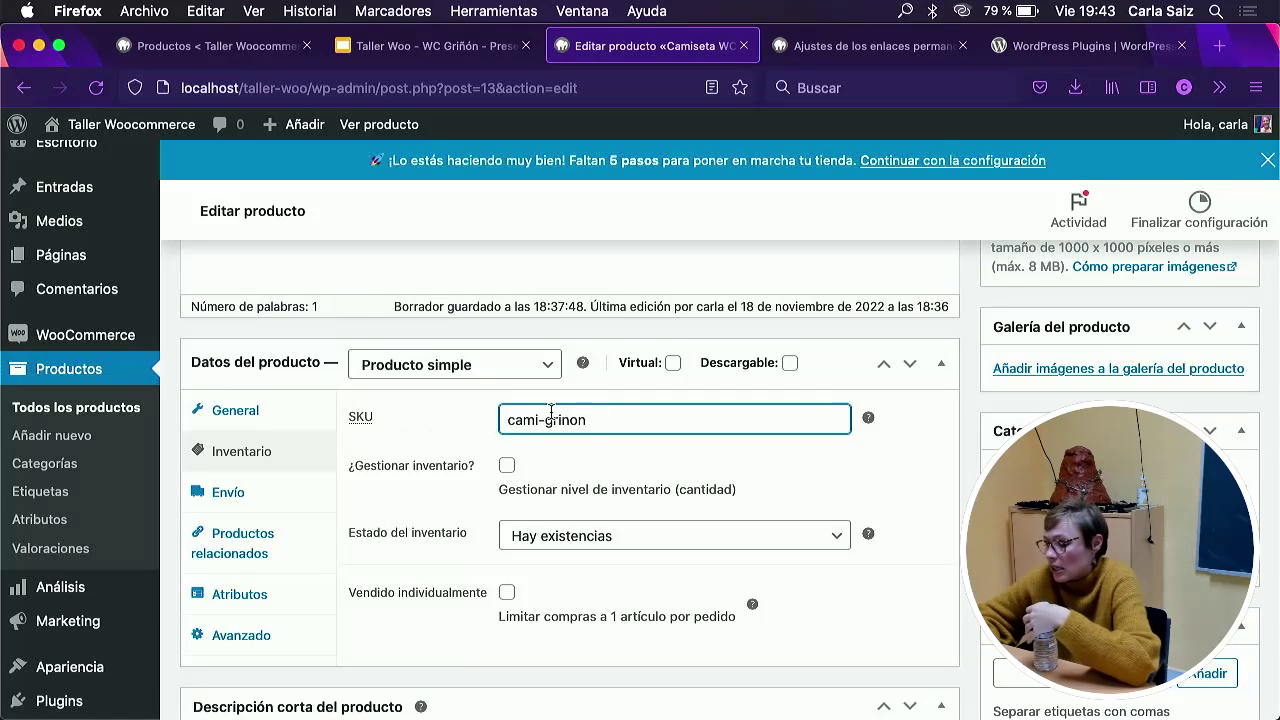
Enable inventory management for the product and set its stock quantity to 100.
{"action": "left_click", "coordinate": [507, 466]}
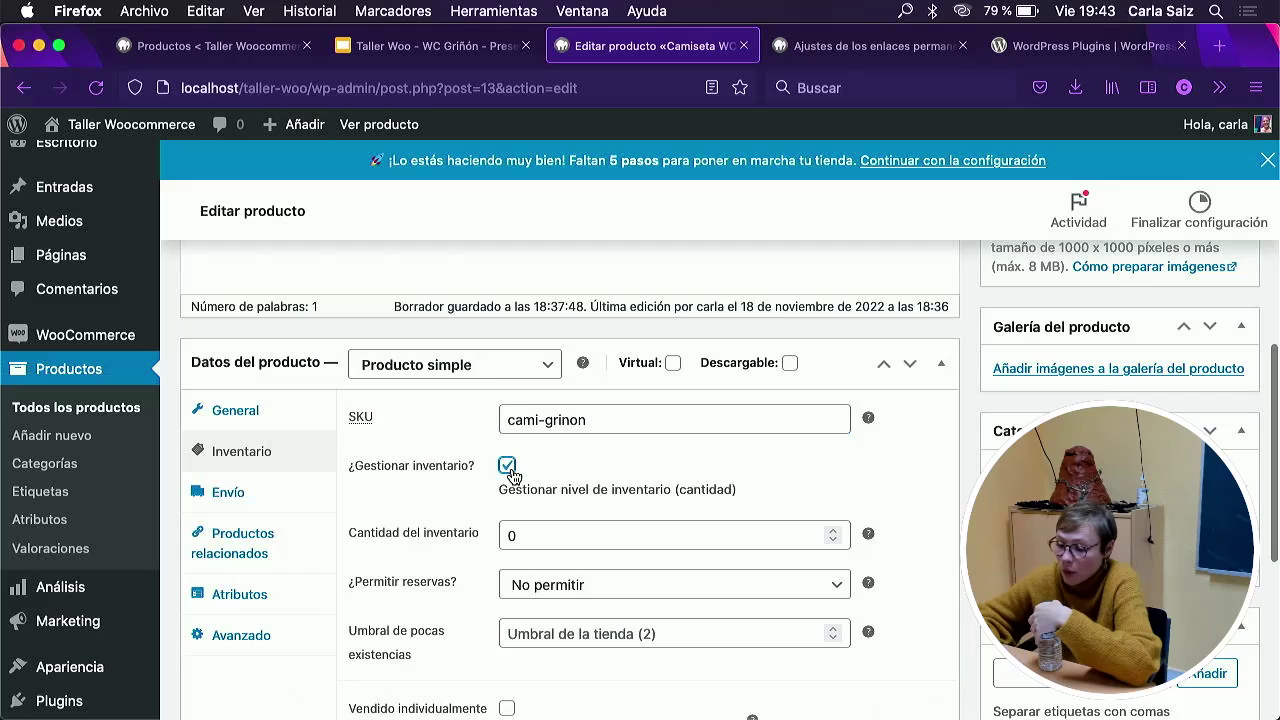
{"action": "left_click", "coordinate": [531, 547]}
{"action": "scroll", "coordinate": [531, 540], "scroll_direction": "down", "scroll_amount": 2}
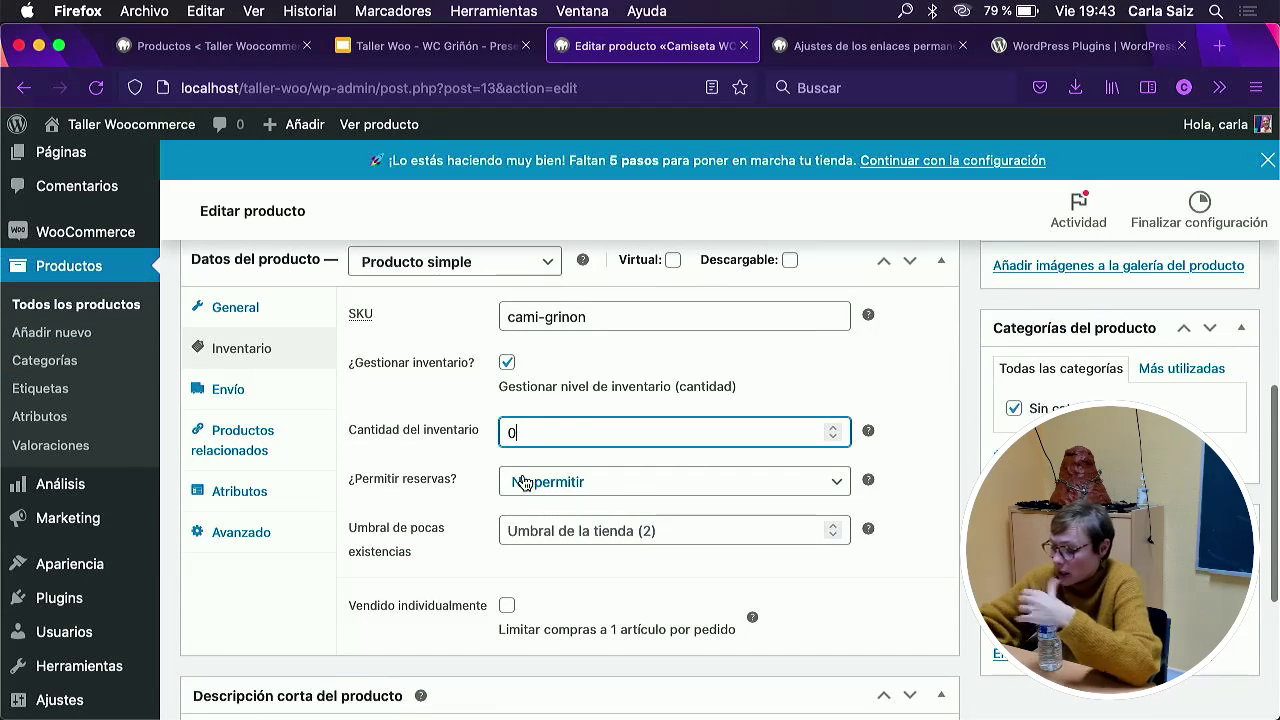
{"action": "key", "text": "BackSpace"}
{"action": "type", "text": "100"}
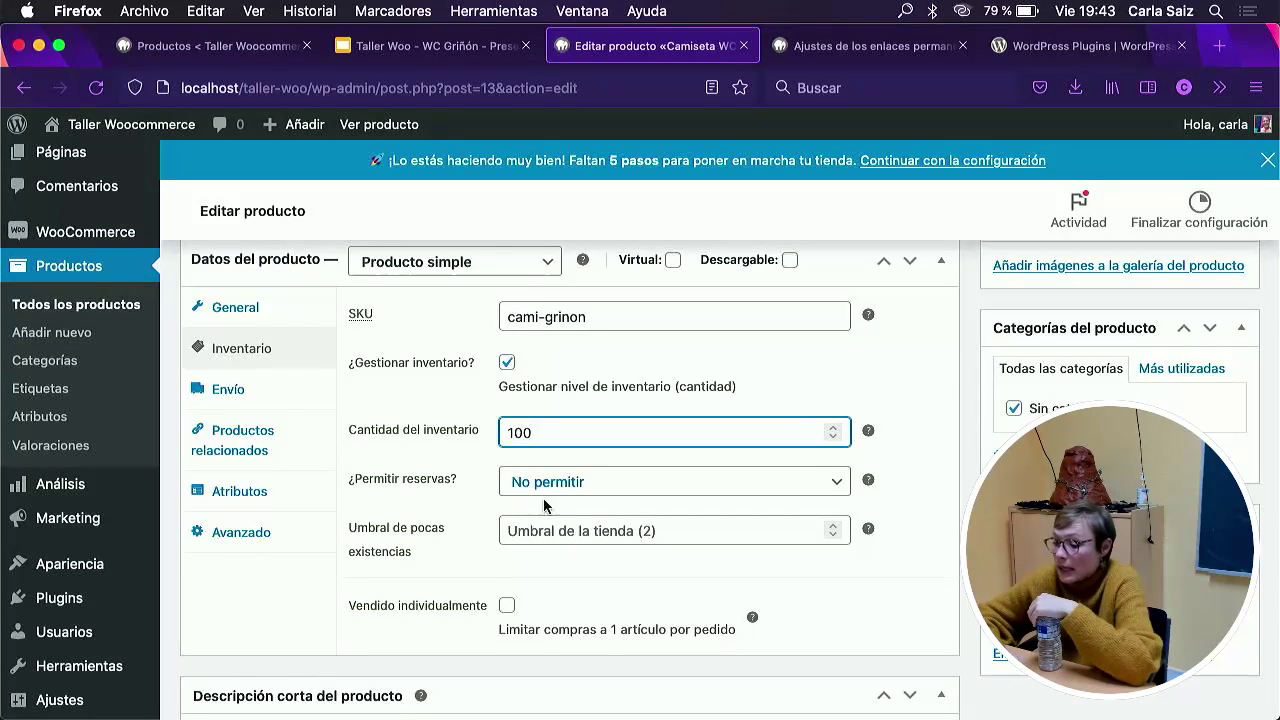
Review the options for allowing reservations, keeping "No permitir", and leave the low-stock threshold empty.
{"action": "left_click", "coordinate": [568, 485]}
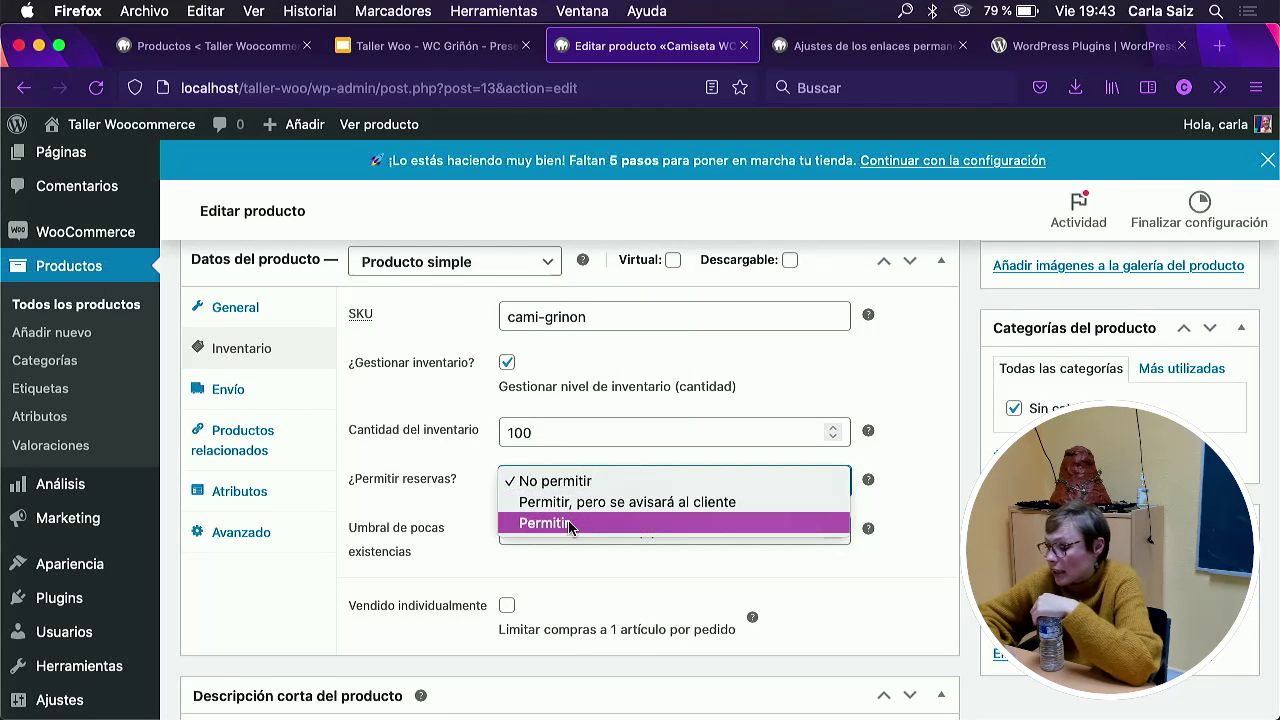
{"action": "left_click", "coordinate": [470, 453]}
{"action": "left_click", "coordinate": [551, 523]}
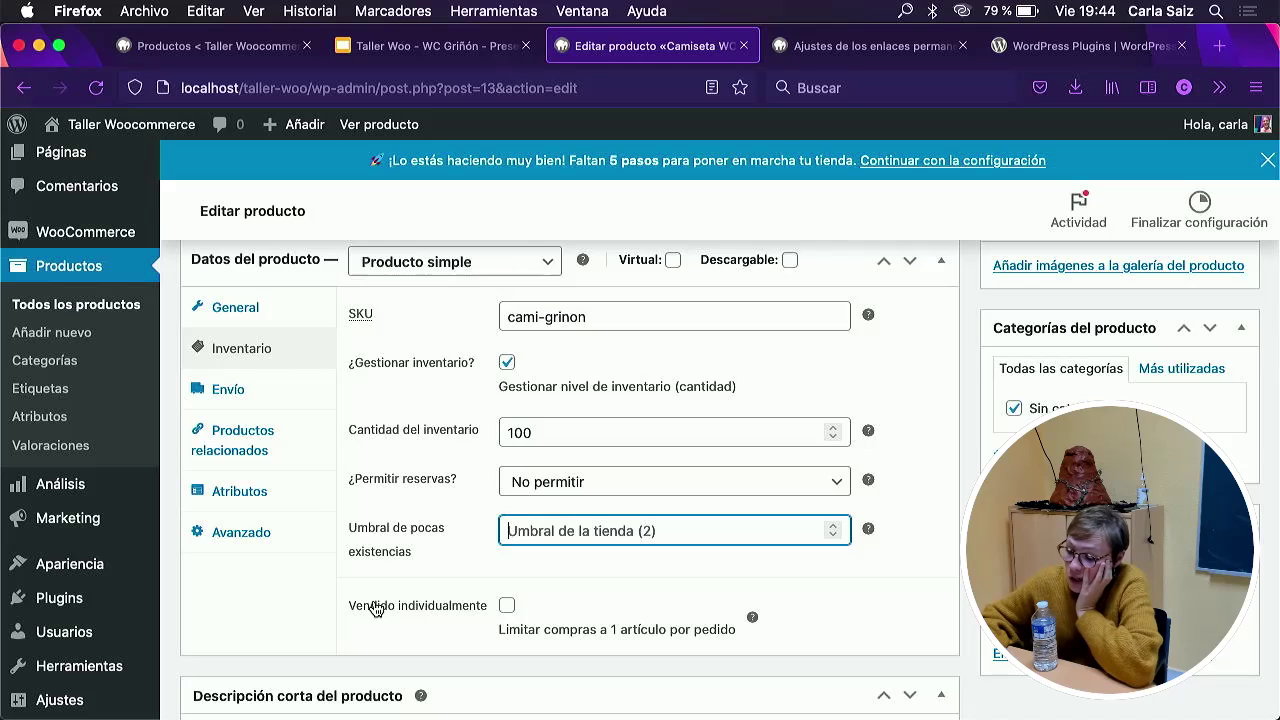
Try limiting purchases of the product to one item per order and turn the limit off again.
{"action": "left_click", "coordinate": [428, 607]}
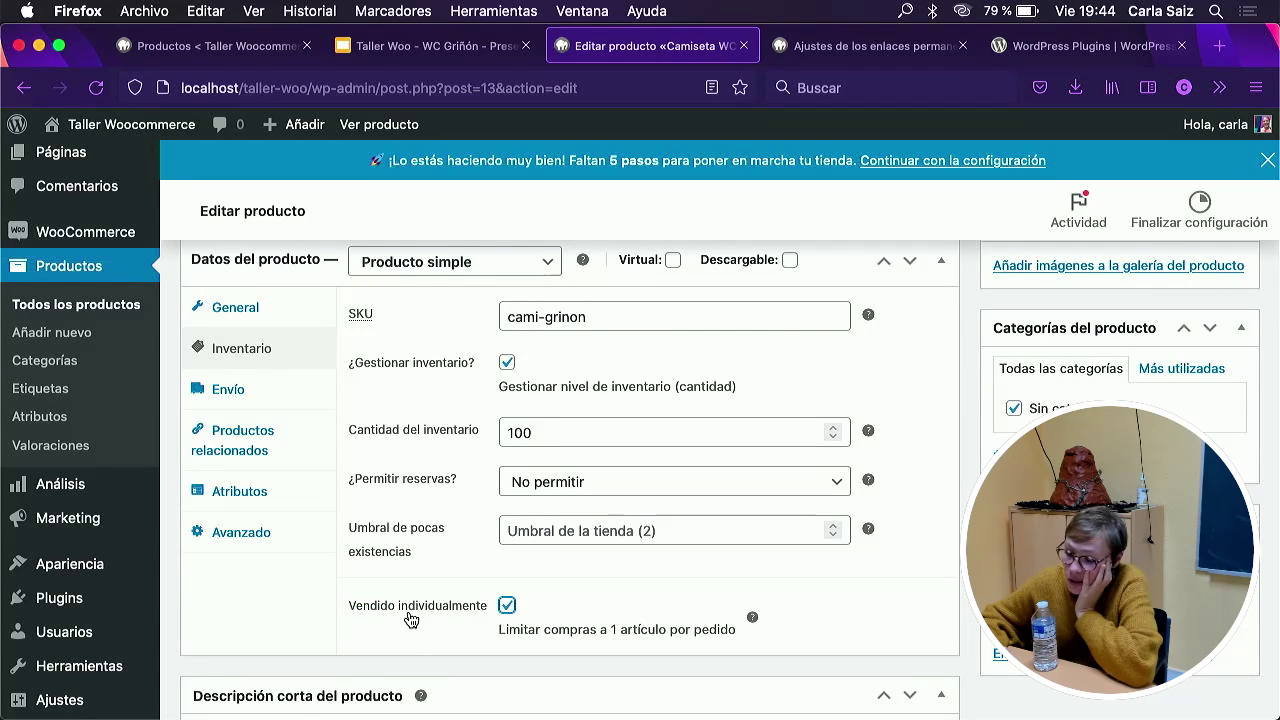
{"action": "left_click", "coordinate": [507, 606]}
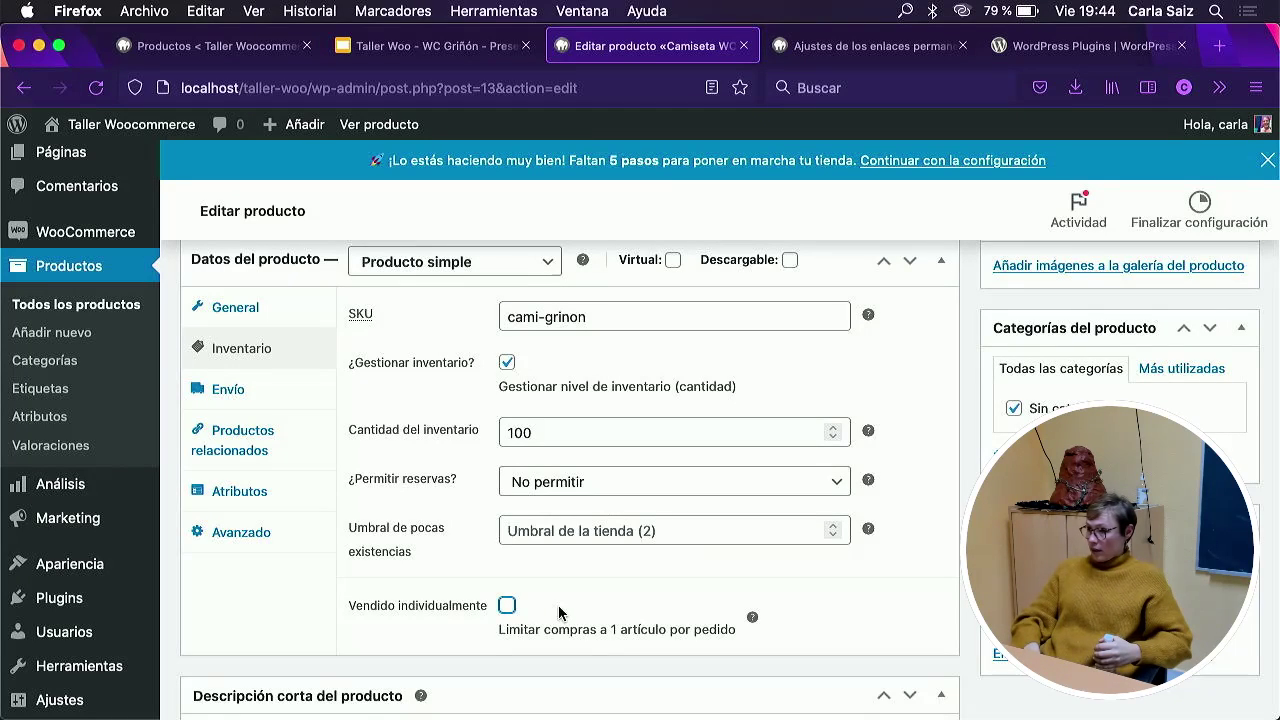
{"action": "scroll", "coordinate": [560, 606], "scroll_direction": "up", "scroll_amount": 1}
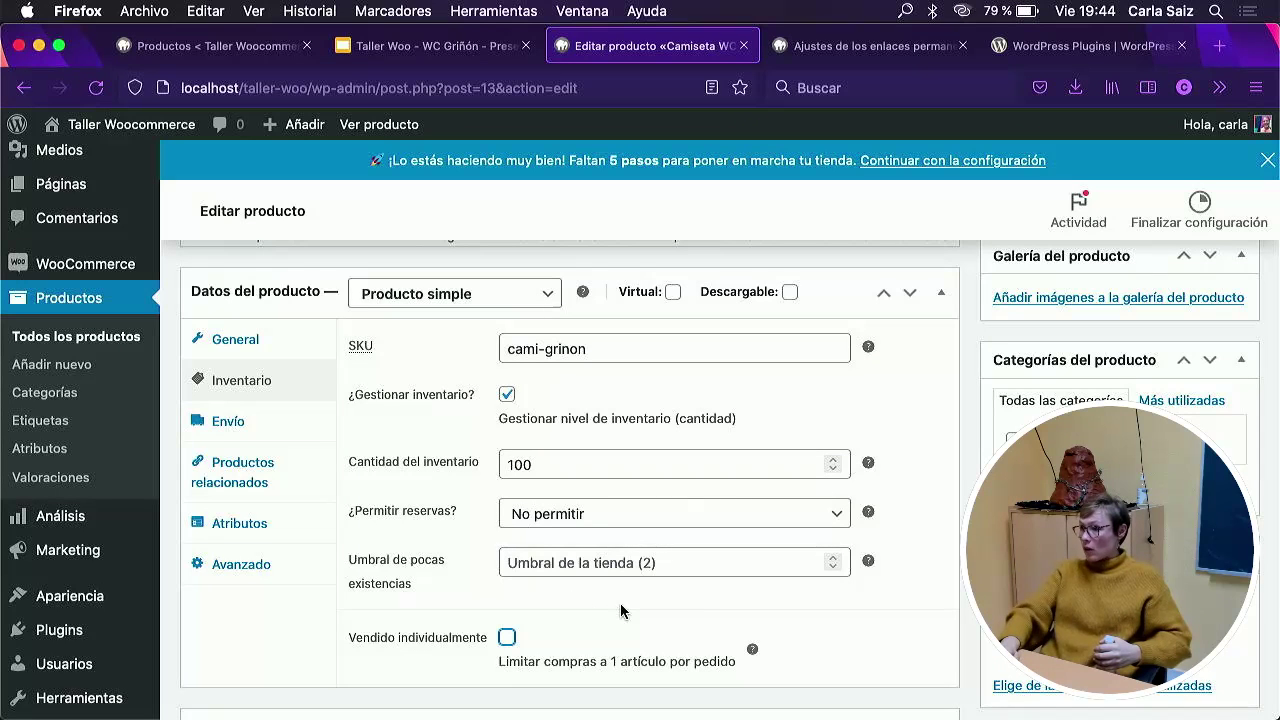
Preview the product page and raise the purchase quantity to 8 to test buying several units.
{"action": "scroll", "coordinate": [620, 611], "scroll_direction": "up", "scroll_amount": 10}
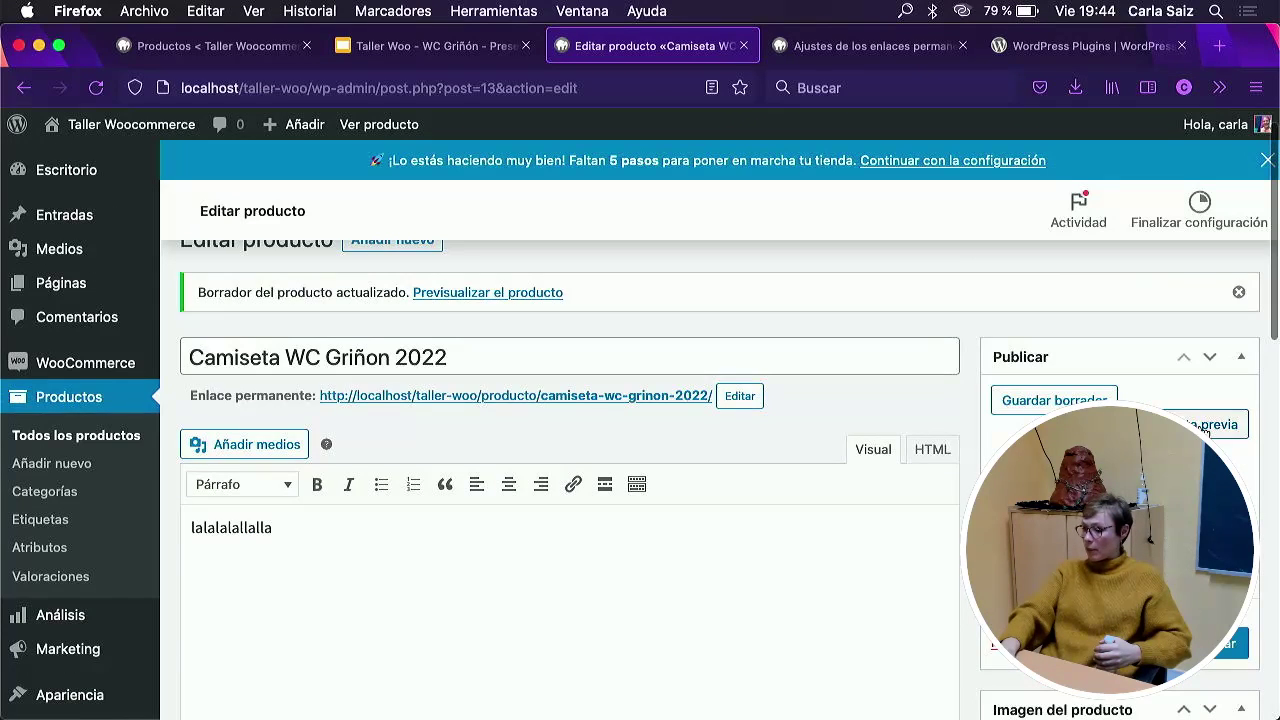
{"action": "left_click", "coordinate": [1225, 427]}
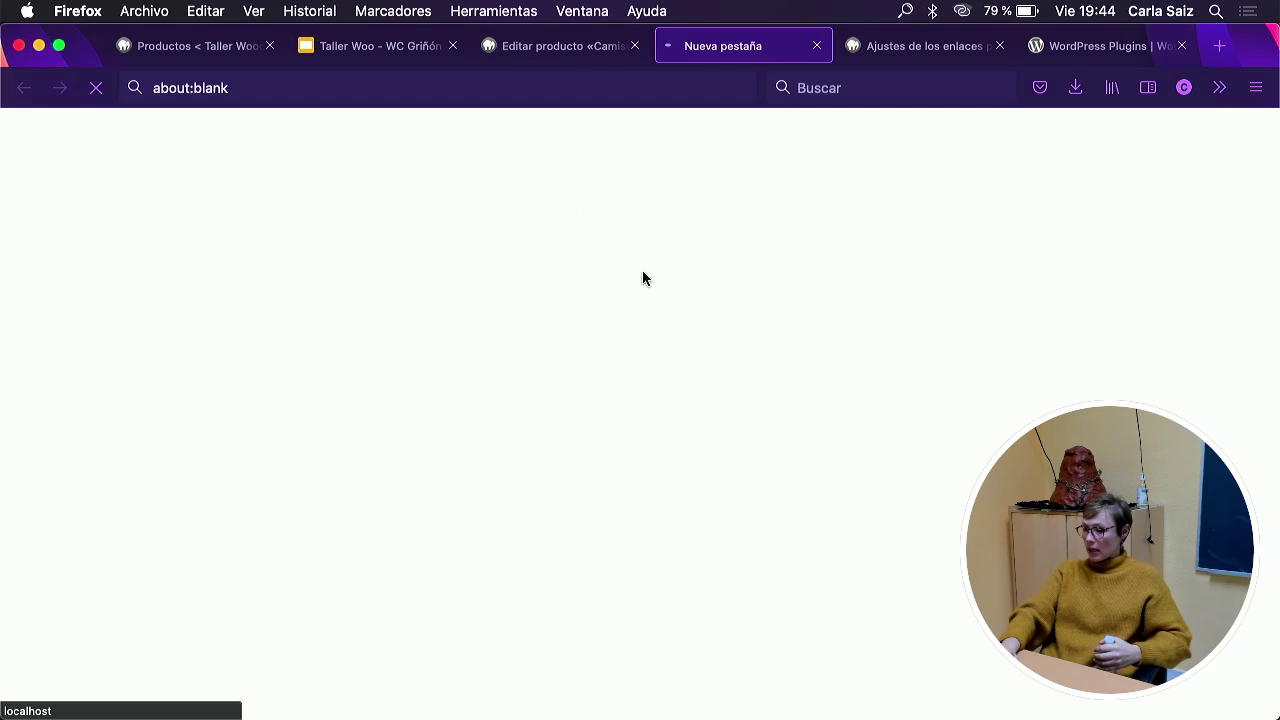
{"action": "scroll", "coordinate": [619, 405], "scroll_direction": "down", "scroll_amount": 3}
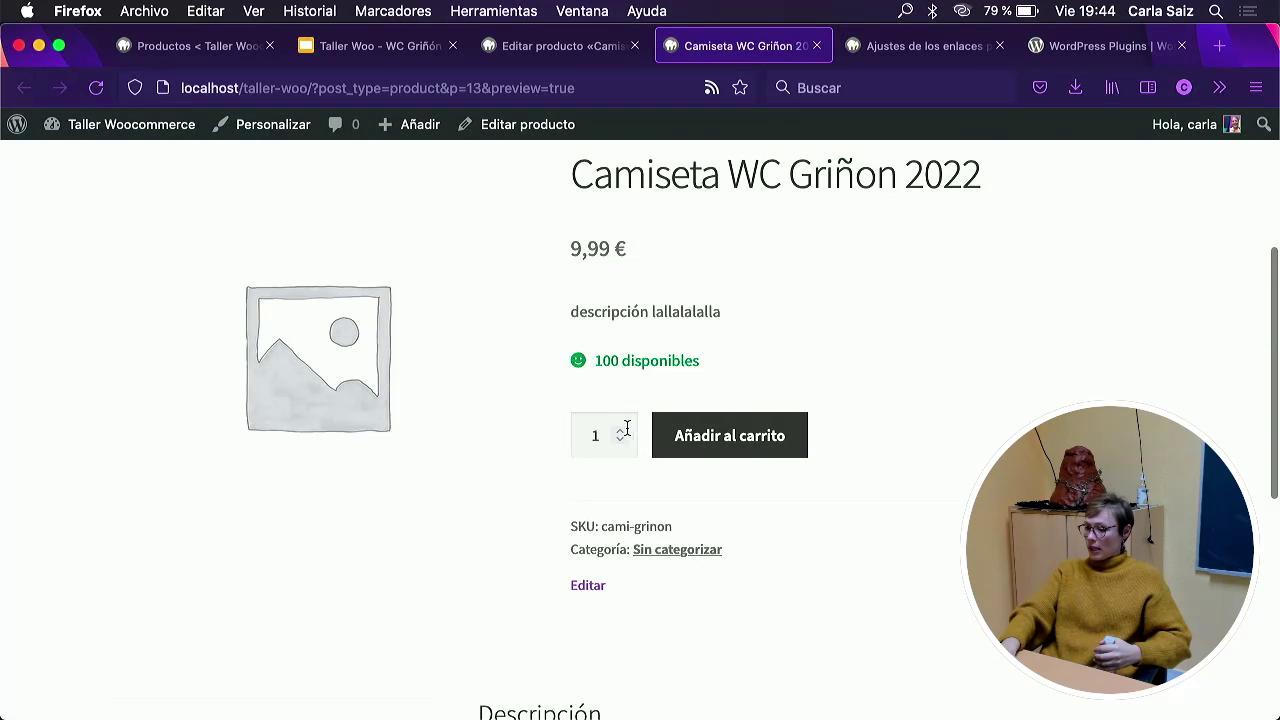
{"action": "left_click", "coordinate": [621, 431]}
{"action": "left_click", "coordinate": [621, 431]}
{"action": "left_click", "coordinate": [621, 431]}
{"action": "left_click", "coordinate": [621, 431]}
{"action": "left_click", "coordinate": [621, 431]}
{"action": "left_click", "coordinate": [621, 431]}
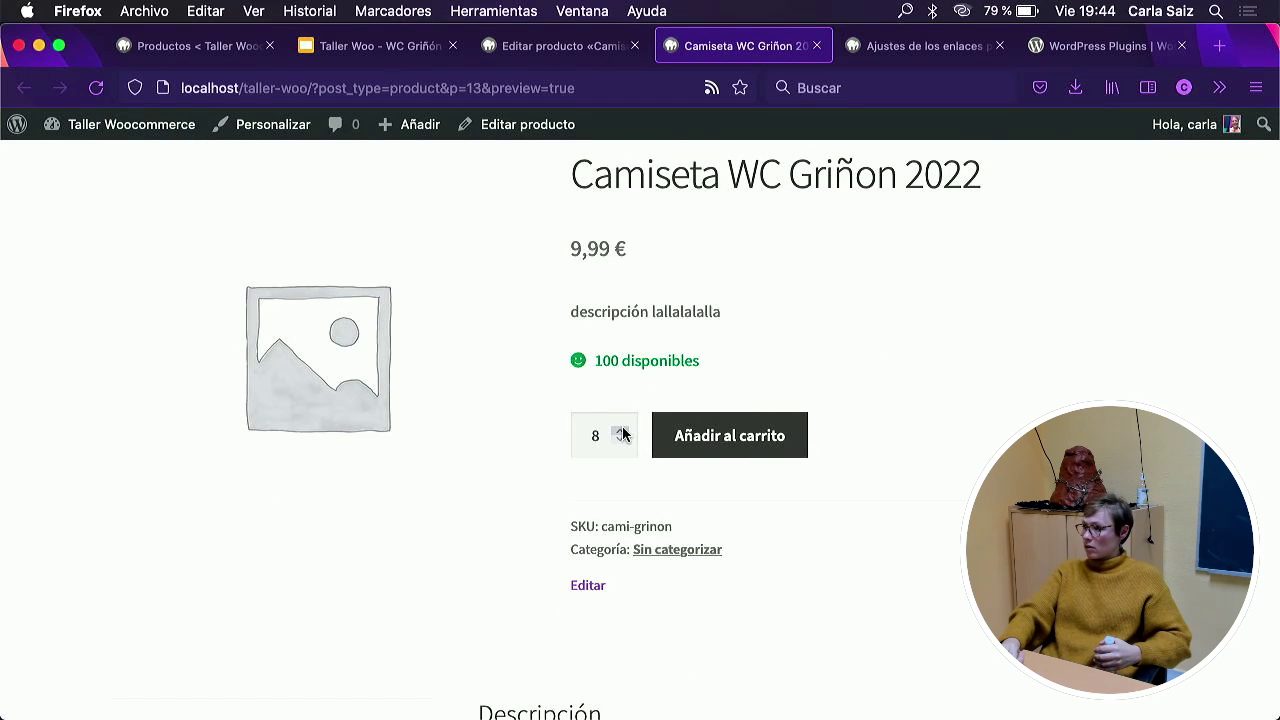
{"action": "scroll", "coordinate": [621, 433], "scroll_direction": "up", "scroll_amount": 5}
Limit purchases of the product to one item per order and preview the product page with that limit.
{"action": "left_click", "coordinate": [560, 45]}
{"action": "scroll", "coordinate": [546, 505], "scroll_direction": "down", "scroll_amount": 15}
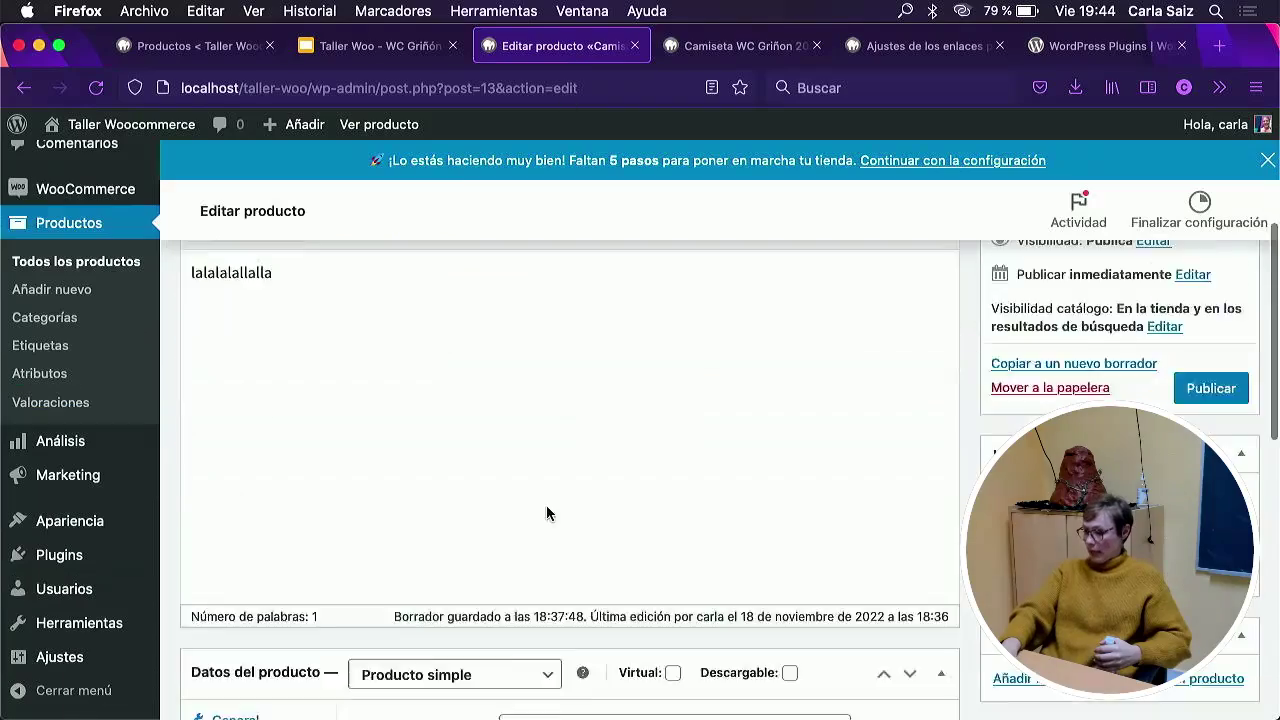
{"action": "scroll", "coordinate": [551, 513], "scroll_direction": "up", "scroll_amount": 2}
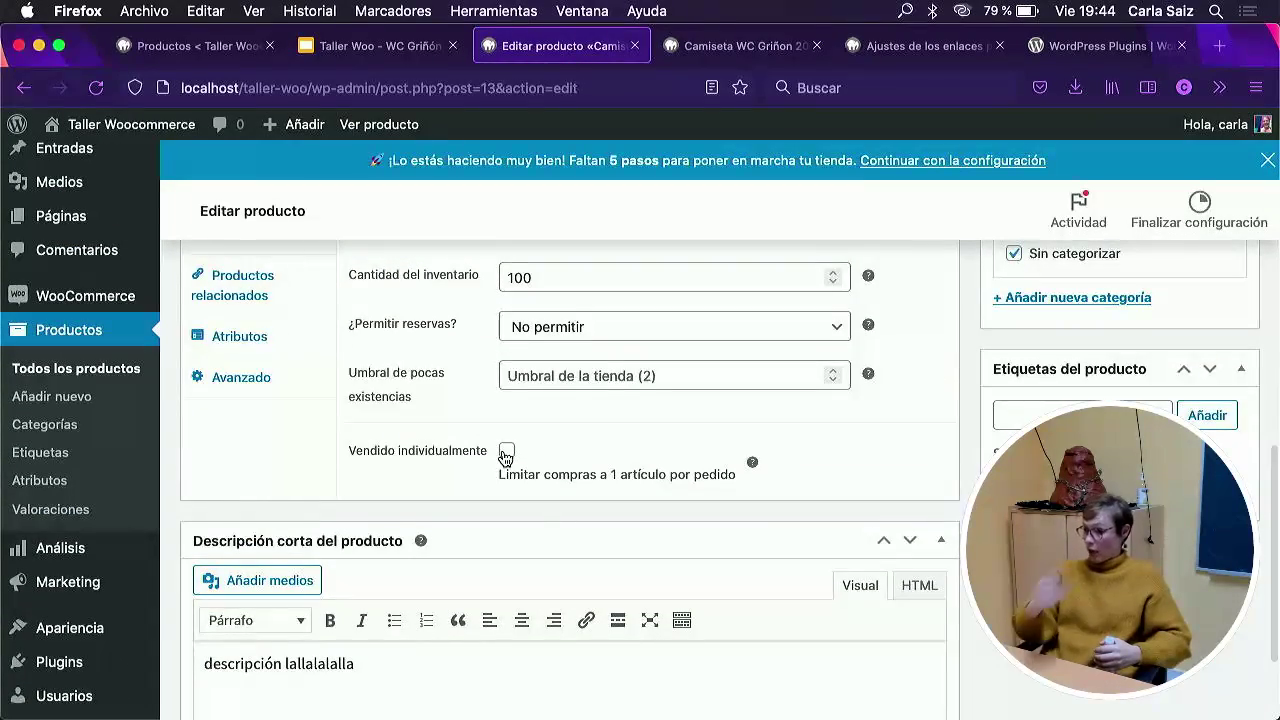
{"action": "left_click", "coordinate": [505, 452]}
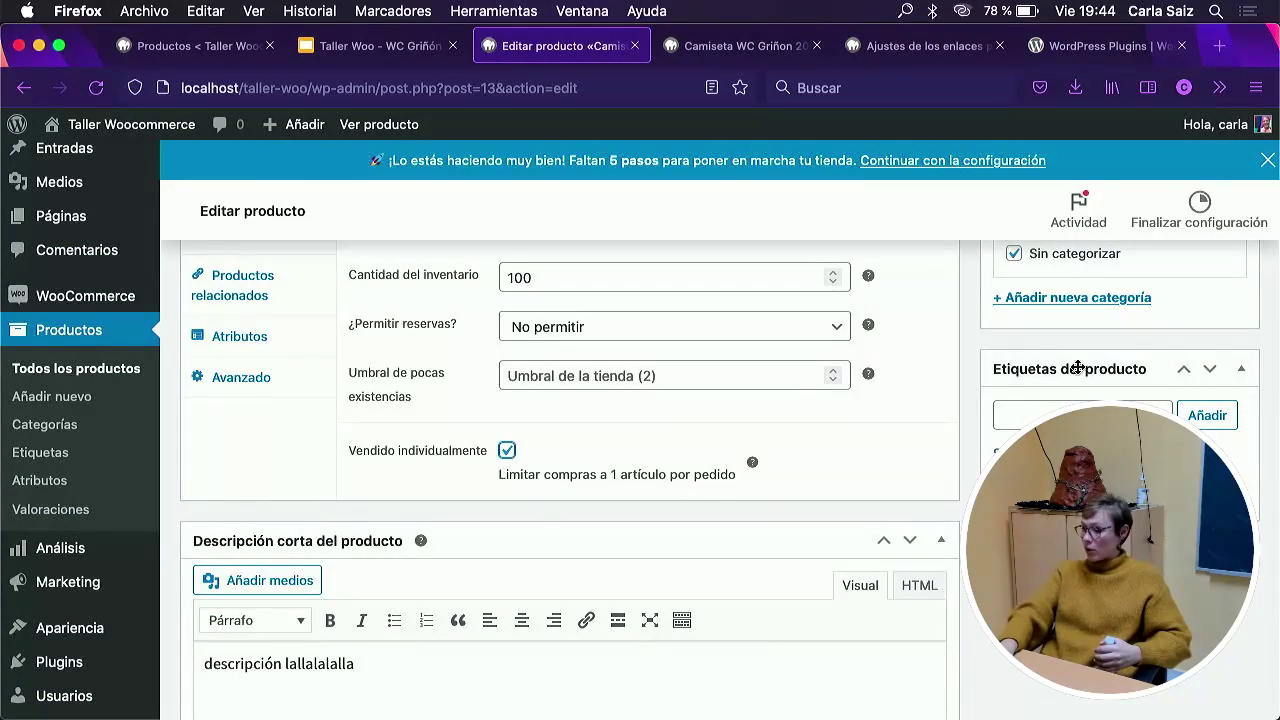
{"action": "key", "text": "Return"}
{"action": "left_click", "coordinate": [1213, 462]}
{"action": "scroll", "coordinate": [830, 350], "scroll_direction": "down", "scroll_amount": 3}
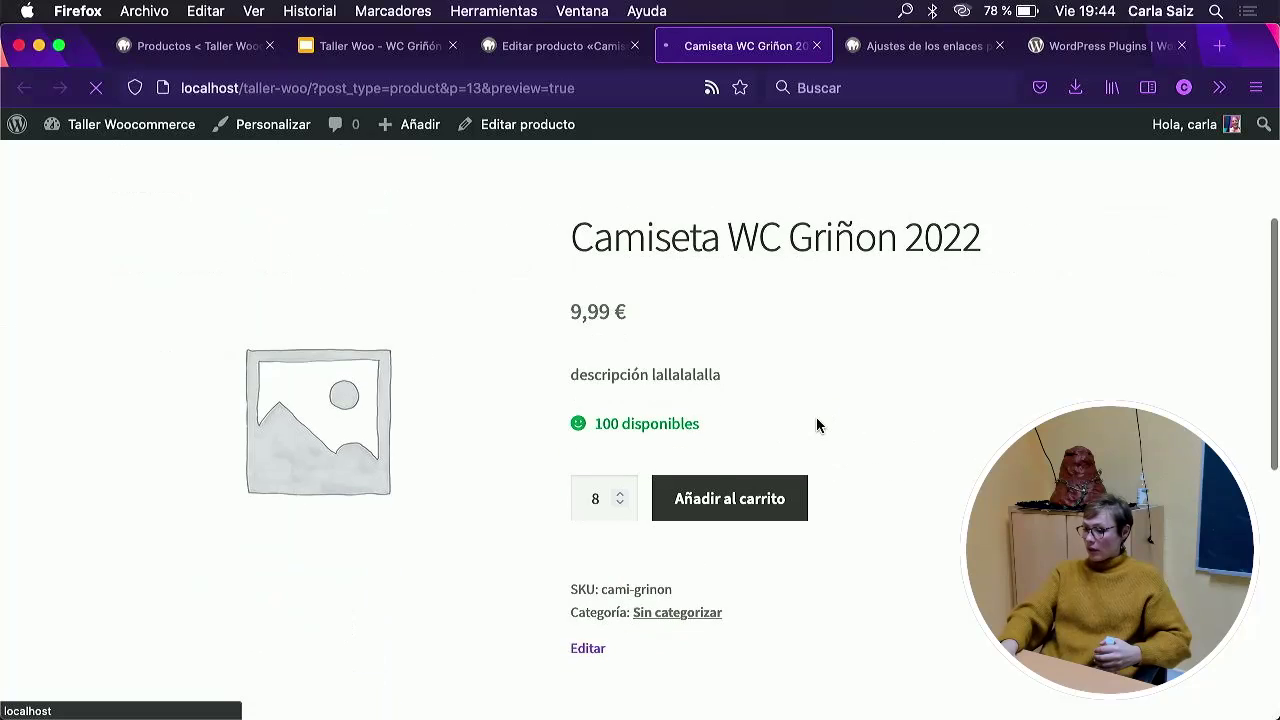
{"action": "scroll", "coordinate": [723, 420], "scroll_direction": "down", "scroll_amount": 2}
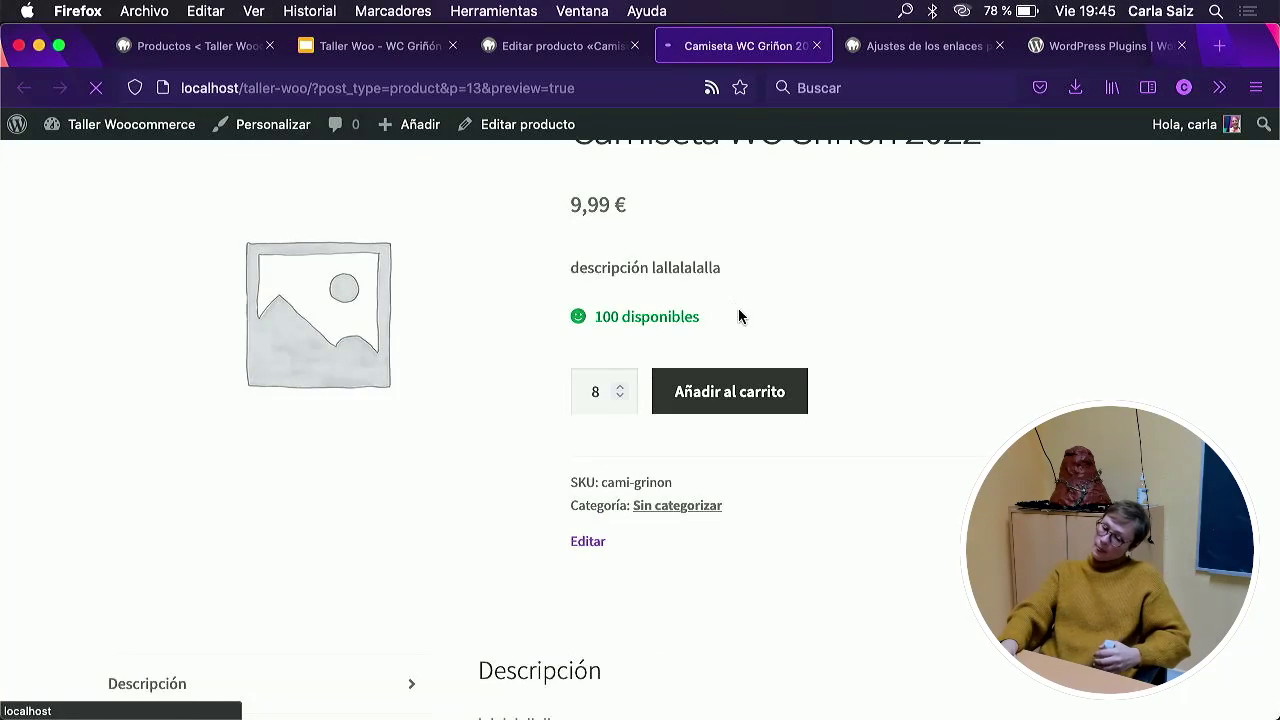
{"action": "scroll", "coordinate": [740, 316], "scroll_direction": "up", "scroll_amount": 5}
{"action": "scroll", "coordinate": [735, 317], "scroll_direction": "down", "scroll_amount": 4}
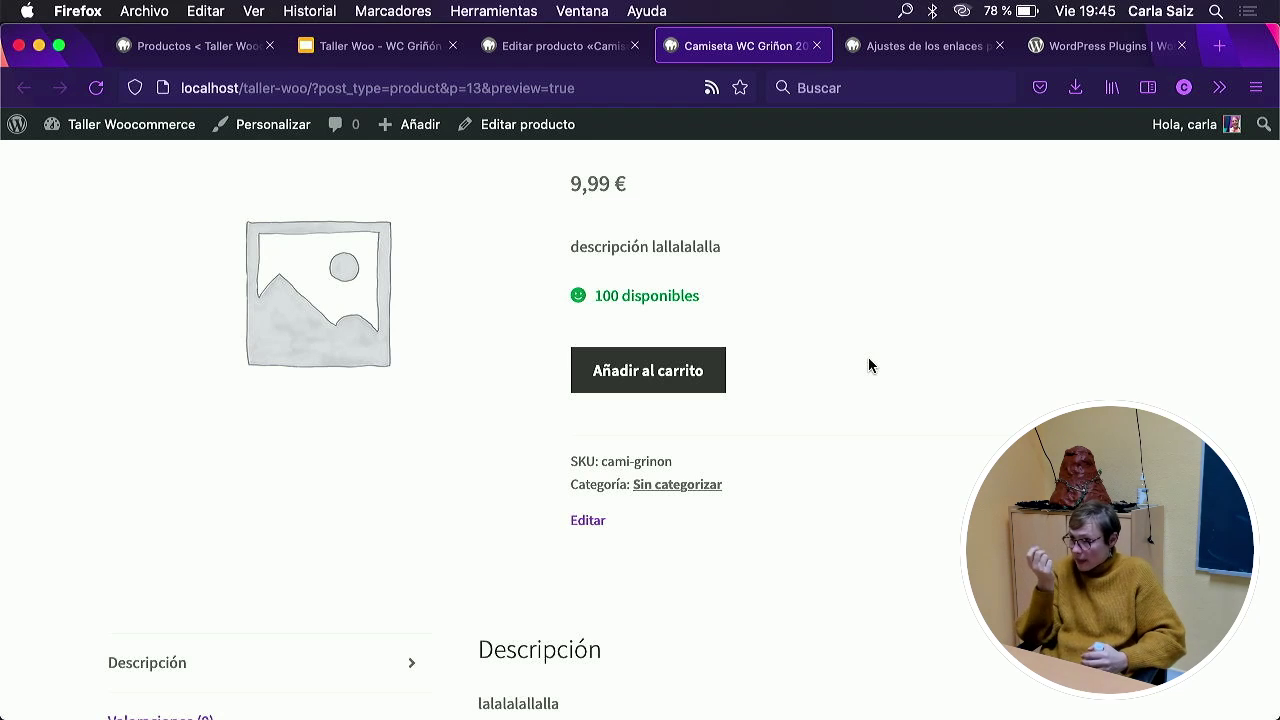
Return to the product editor and turn off the limit of one item per order.
{"action": "left_click", "coordinate": [530, 48]}
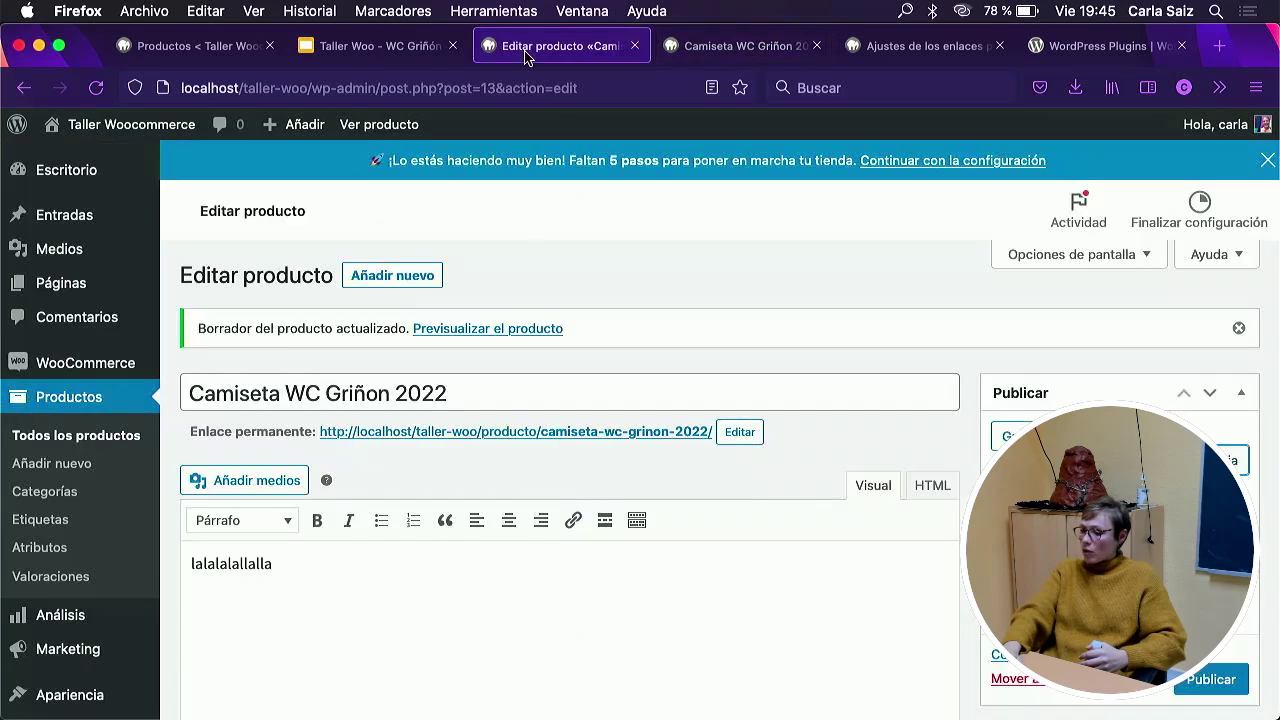
{"action": "scroll", "coordinate": [567, 490], "scroll_direction": "down", "scroll_amount": 10}
{"action": "scroll", "coordinate": [567, 488], "scroll_direction": "down", "scroll_amount": 2}
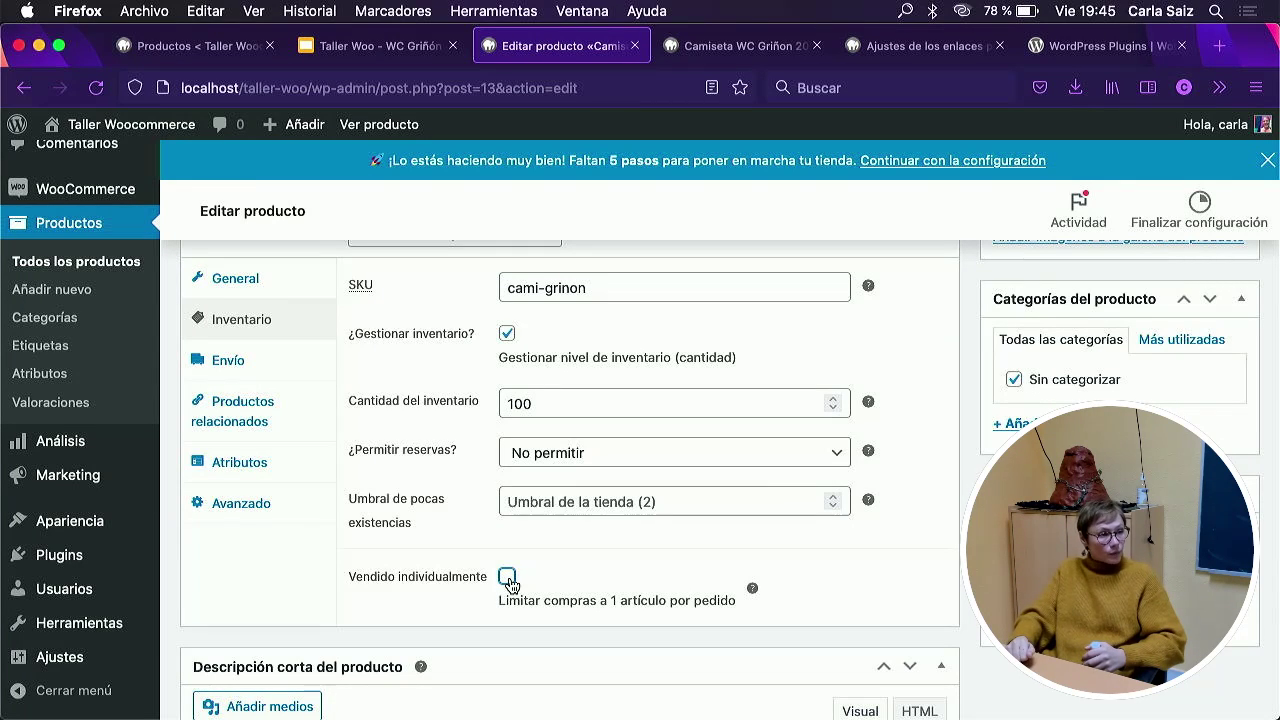
{"action": "scroll", "coordinate": [508, 582], "scroll_direction": "up", "scroll_amount": 5}
{"action": "scroll", "coordinate": [508, 575], "scroll_direction": "down", "scroll_amount": 5}
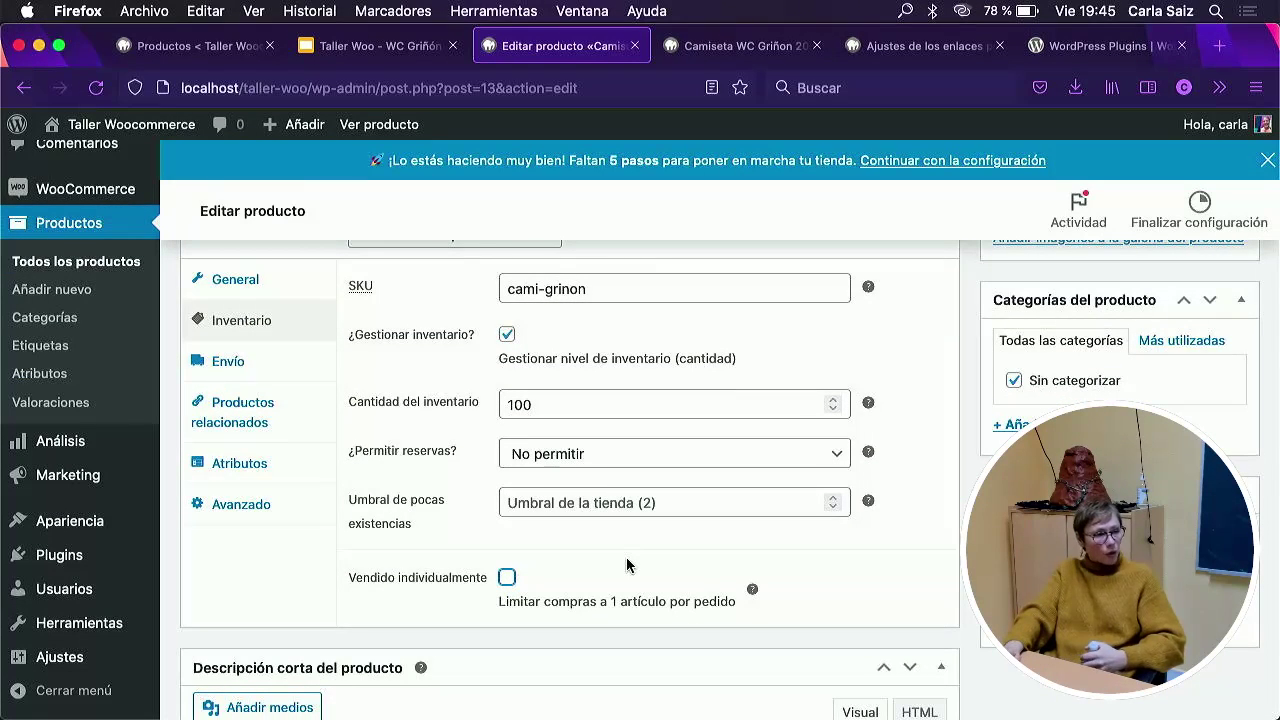
Open the product's shipping settings and its weight field for editing.
{"action": "scroll", "coordinate": [627, 566], "scroll_direction": "up", "scroll_amount": 3}
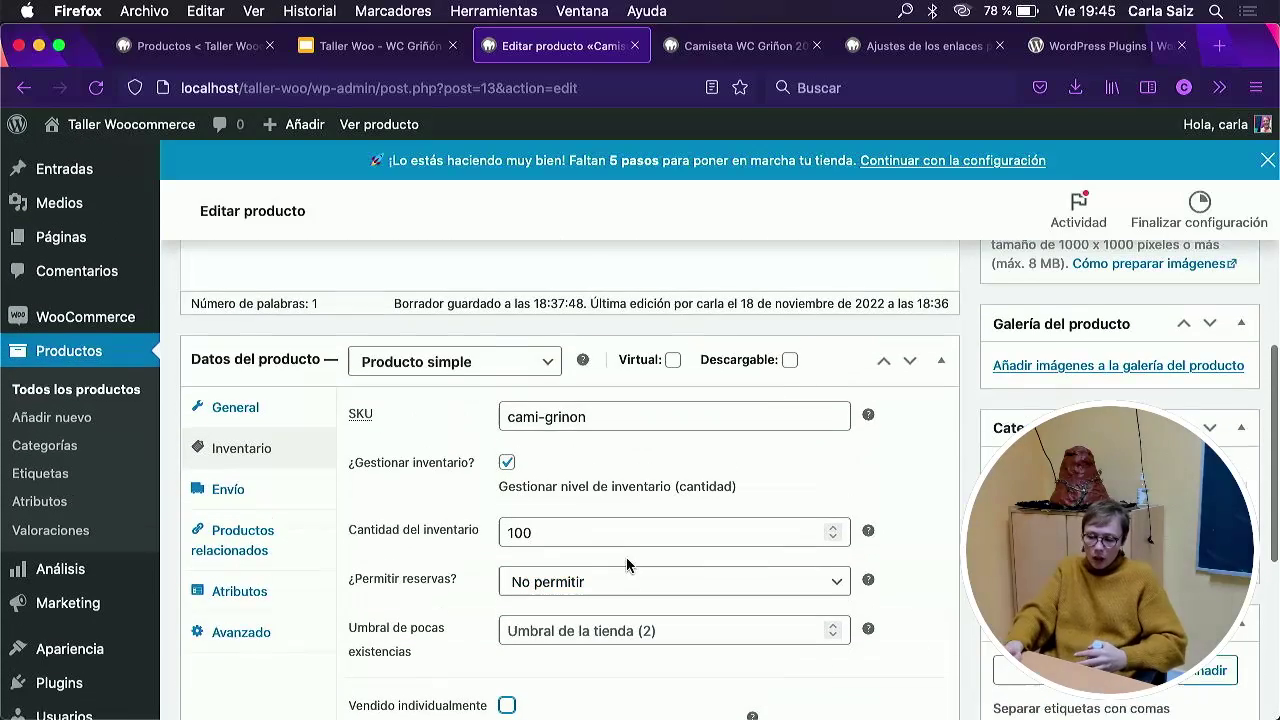
{"action": "left_click", "coordinate": [240, 503]}
{"action": "left_click", "coordinate": [547, 430]}
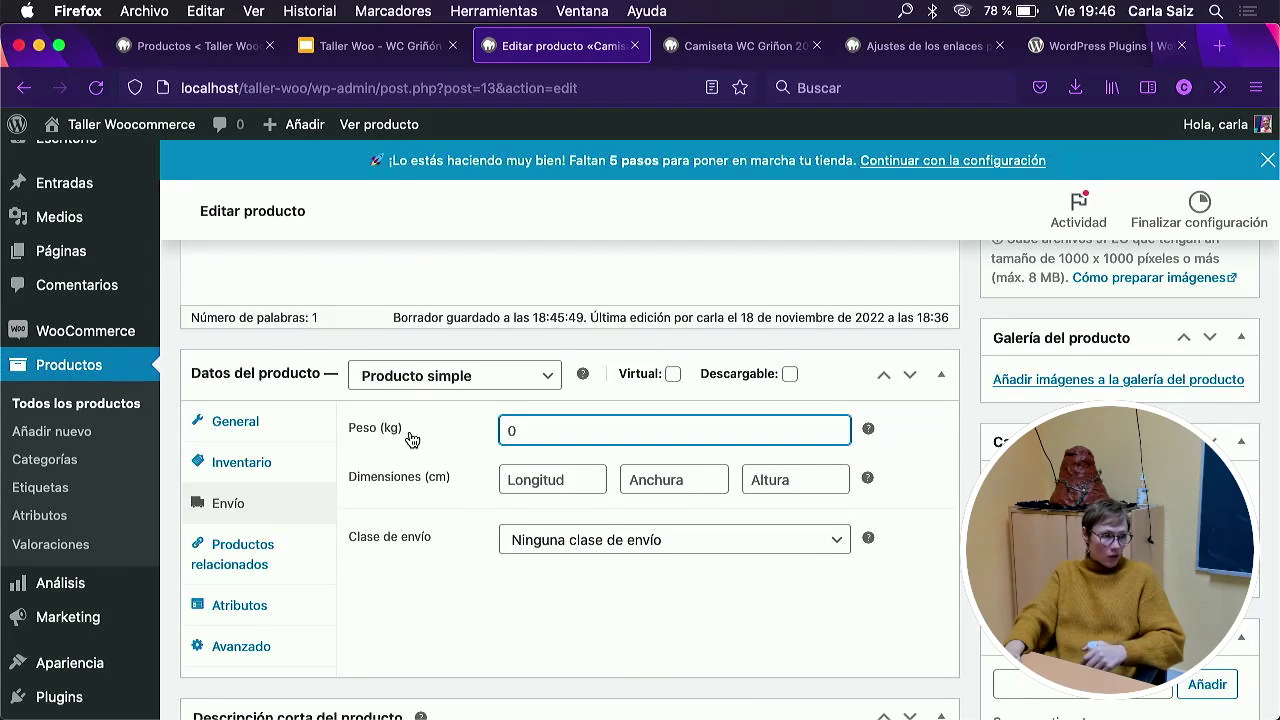
Open the product settings in the WooCommerce store configuration and go to the measurement units under "Medidas".
{"action": "scroll", "coordinate": [412, 440], "scroll_direction": "up", "scroll_amount": 2}
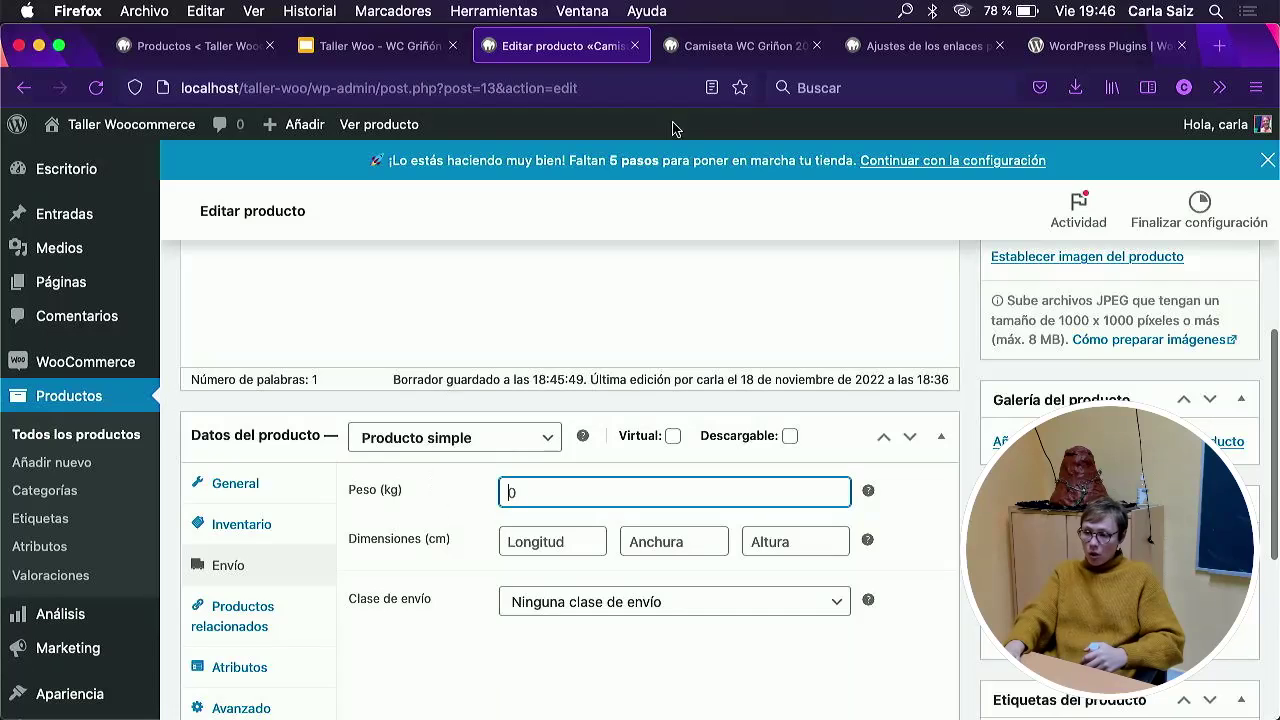
{"action": "left_click", "coordinate": [745, 45]}
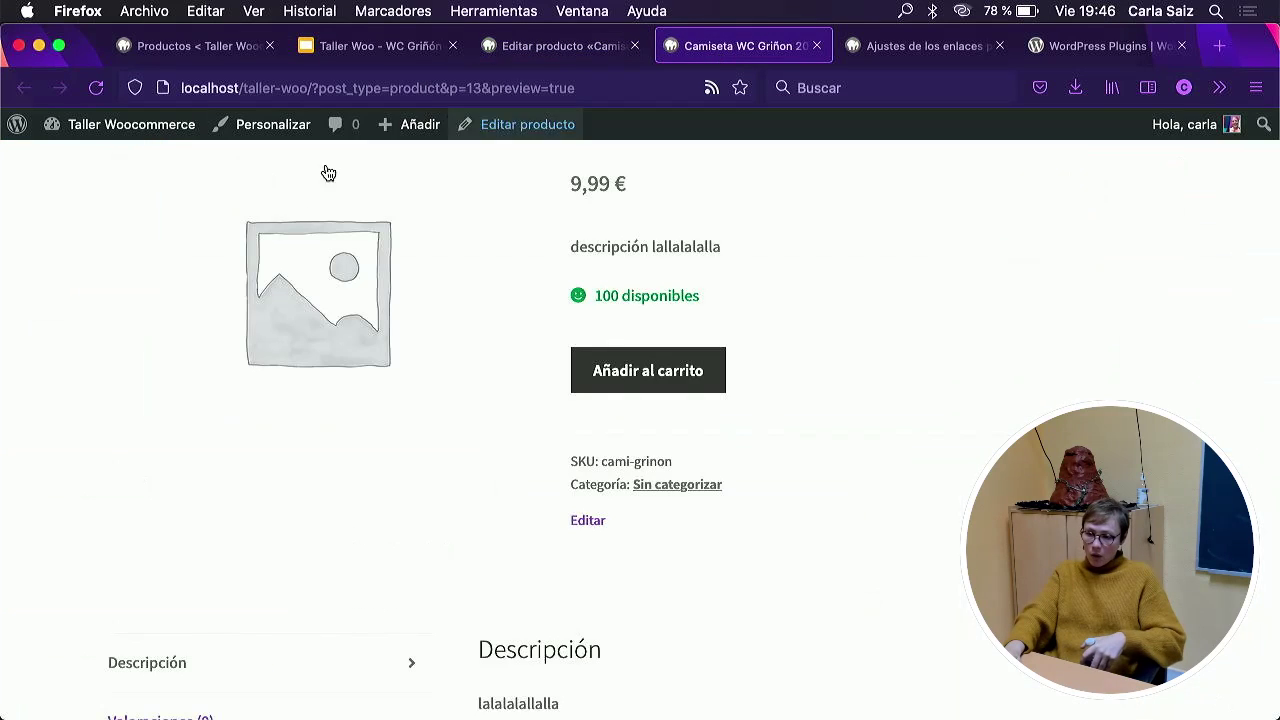
{"action": "left_click", "coordinate": [912, 48]}
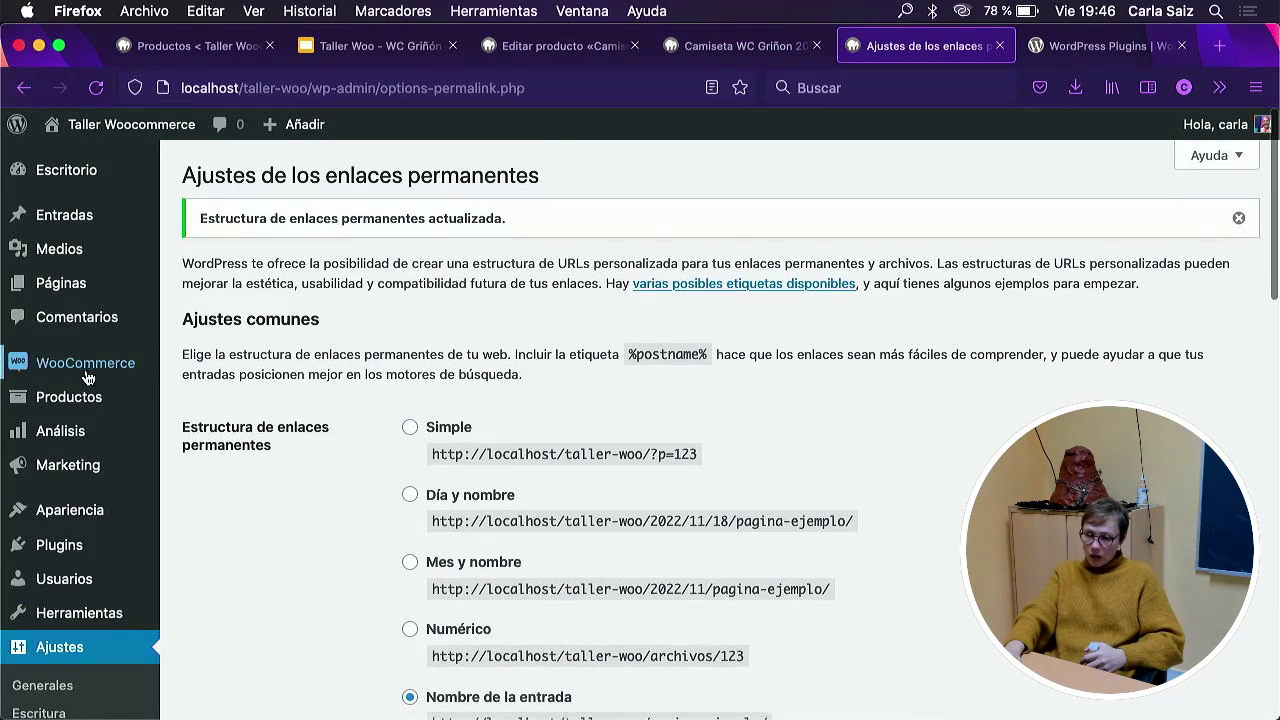
{"action": "mouse_move", "coordinate": [88, 377]}
{"action": "left_click", "coordinate": [195, 506]}
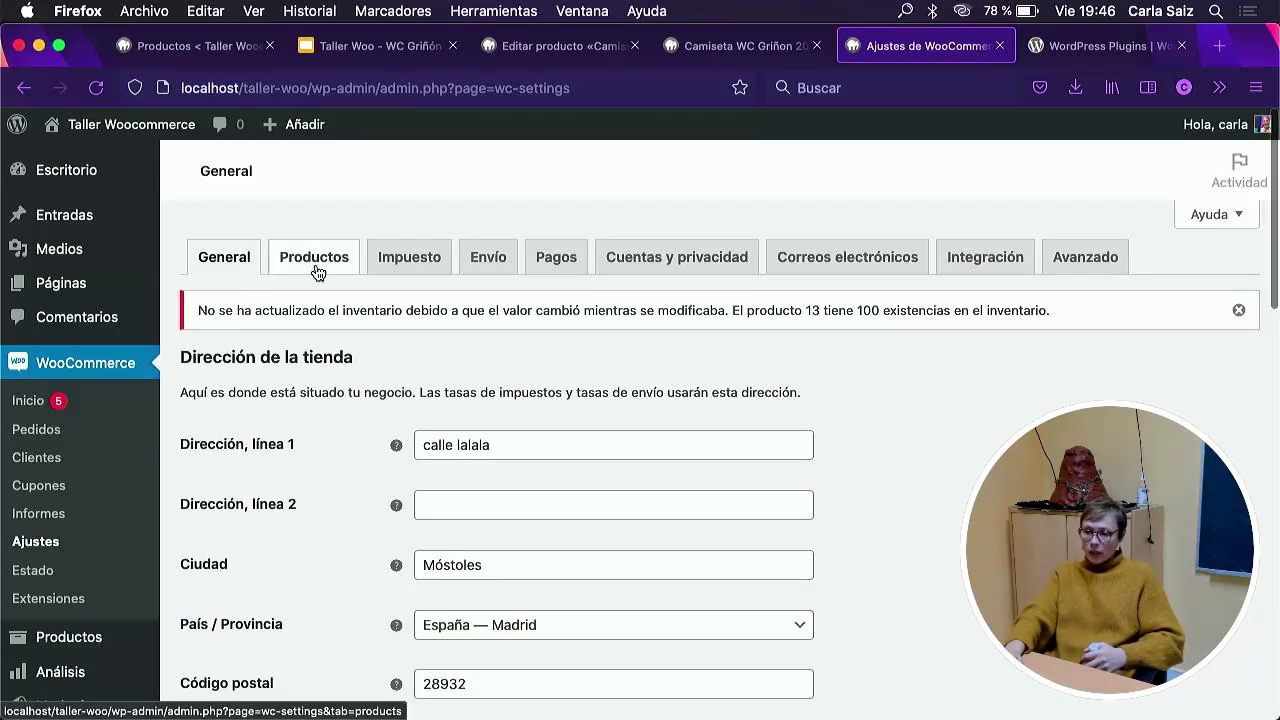
{"action": "left_click", "coordinate": [314, 260]}
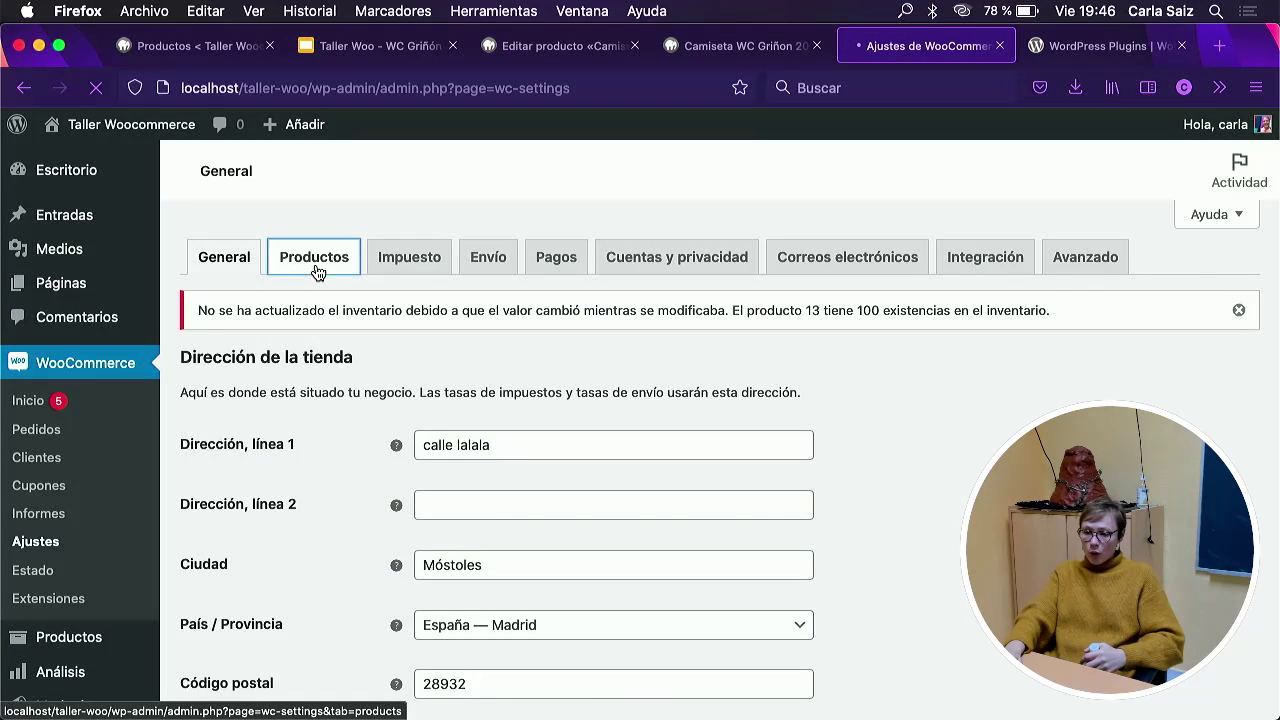
{"action": "scroll", "coordinate": [366, 328], "scroll_direction": "down", "scroll_amount": 2}
{"action": "scroll", "coordinate": [368, 332], "scroll_direction": "up", "scroll_amount": 1}
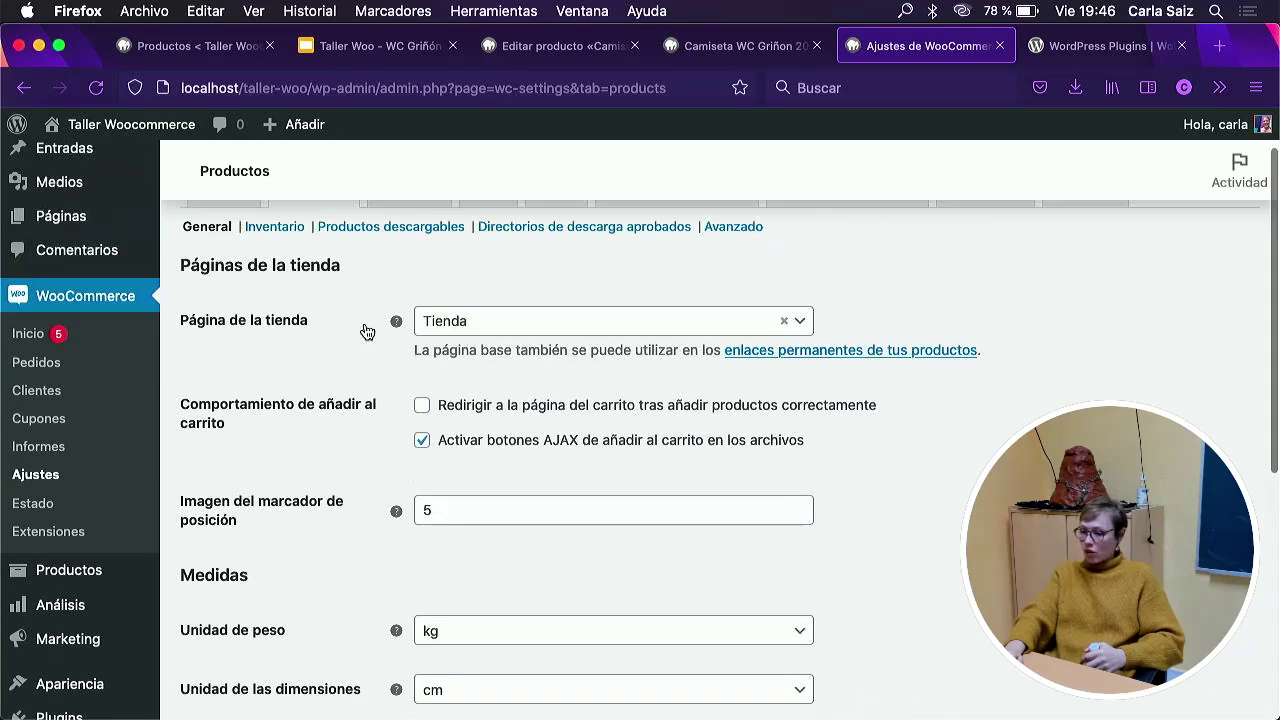
{"action": "scroll", "coordinate": [366, 529], "scroll_direction": "down", "scroll_amount": 3}
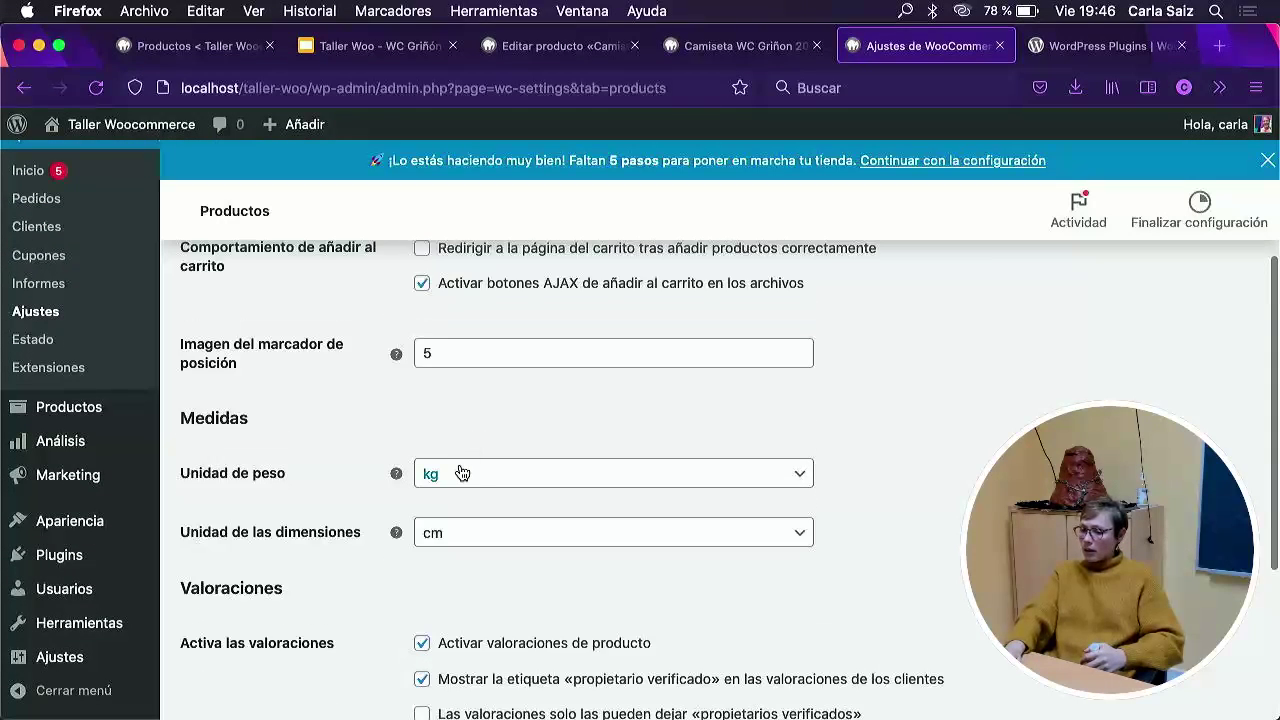
Set the store's weight unit to g and save the product settings.
{"action": "left_click", "coordinate": [461, 473]}
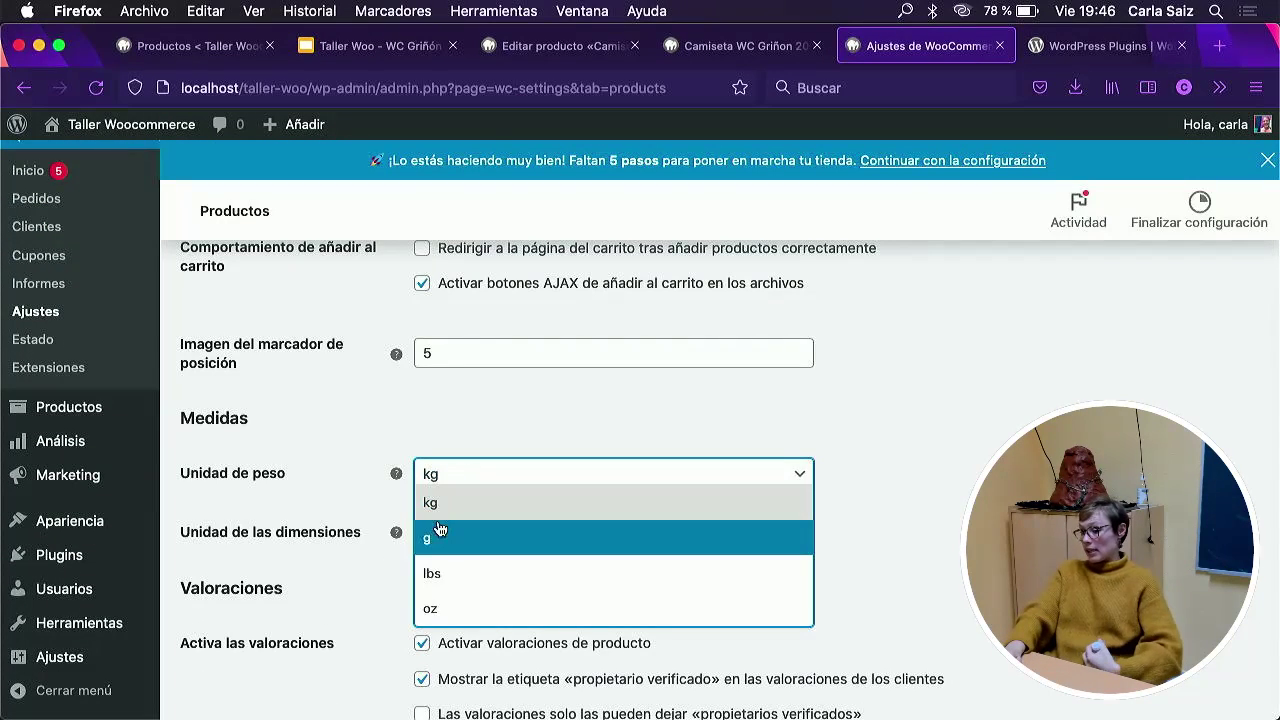
{"action": "left_click", "coordinate": [557, 52]}
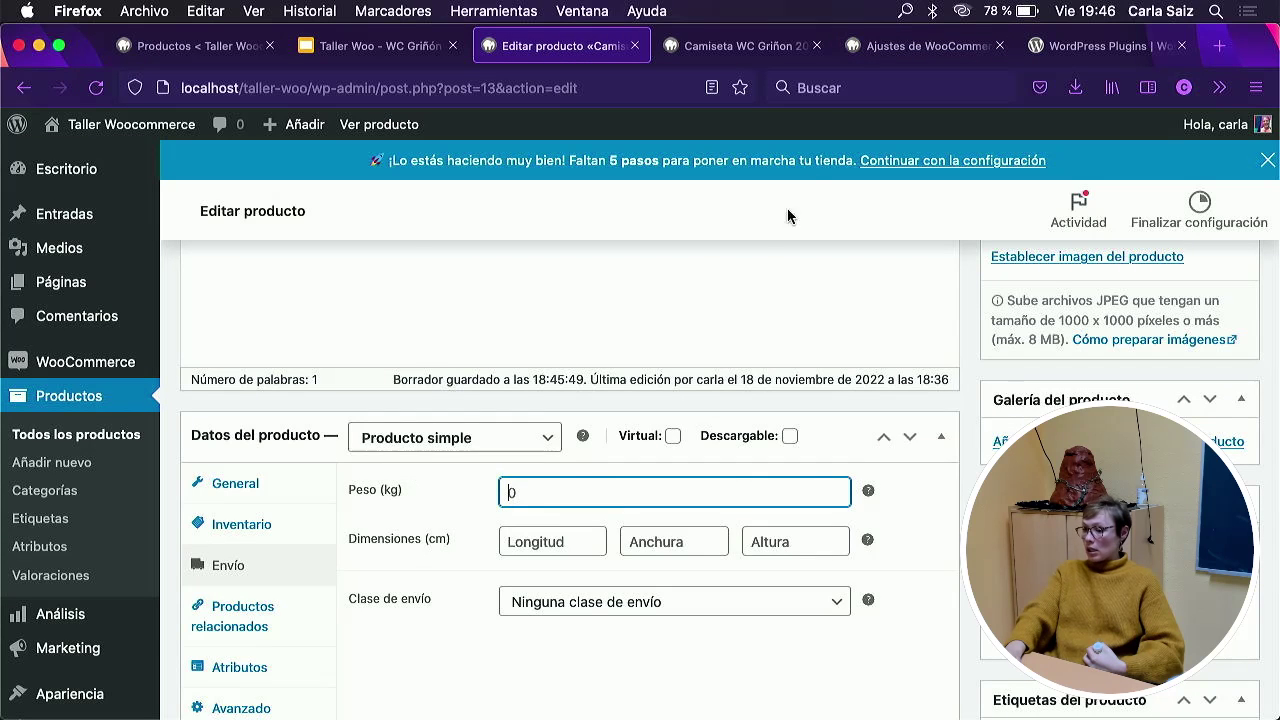
{"action": "left_click", "coordinate": [901, 58]}
{"action": "left_click", "coordinate": [433, 538]}
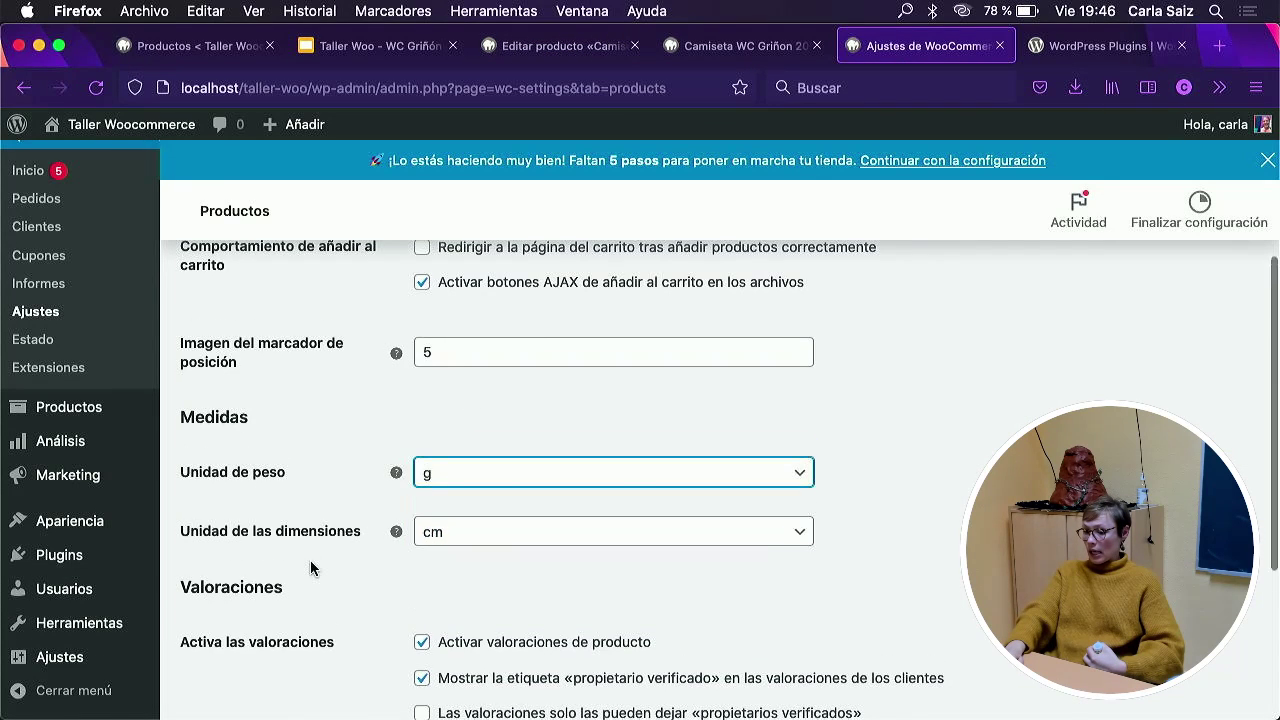
{"action": "scroll", "coordinate": [308, 562], "scroll_direction": "down", "scroll_amount": 5}
{"action": "left_click", "coordinate": [278, 604]}
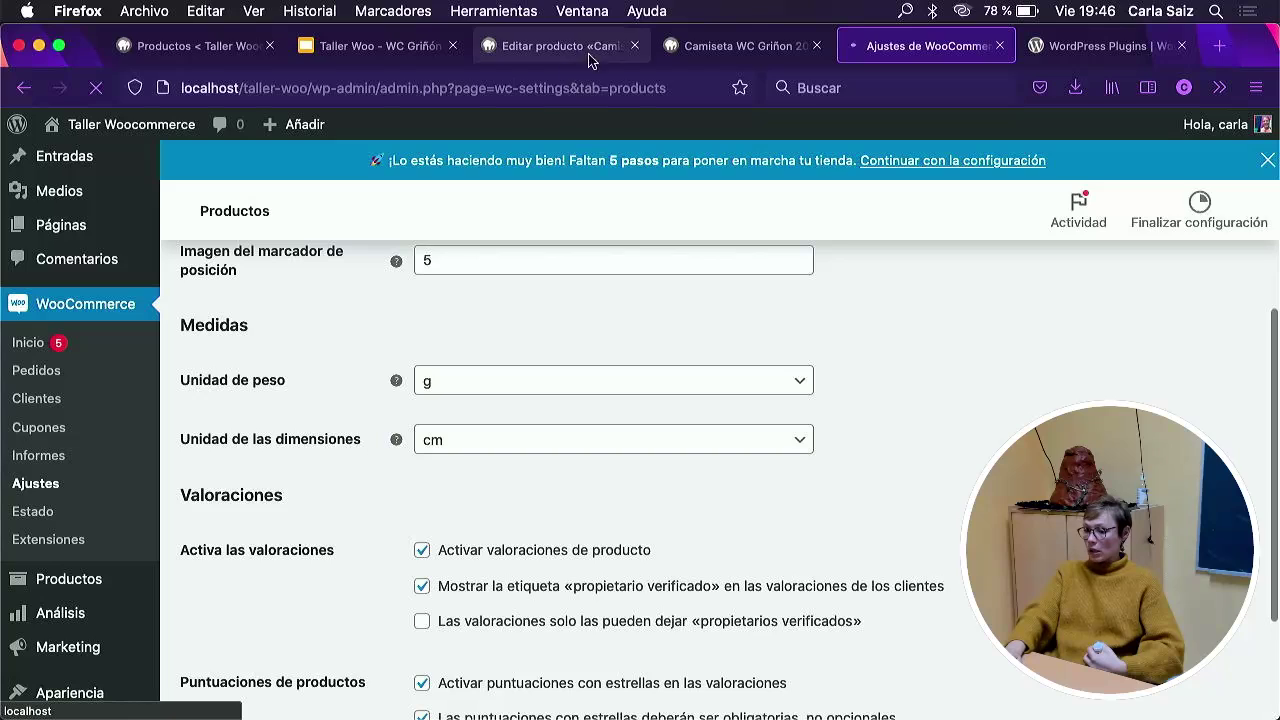
Reload the product editor, reopen the shipping settings and set the product's weight to 300 g.
{"action": "left_click", "coordinate": [568, 52]}
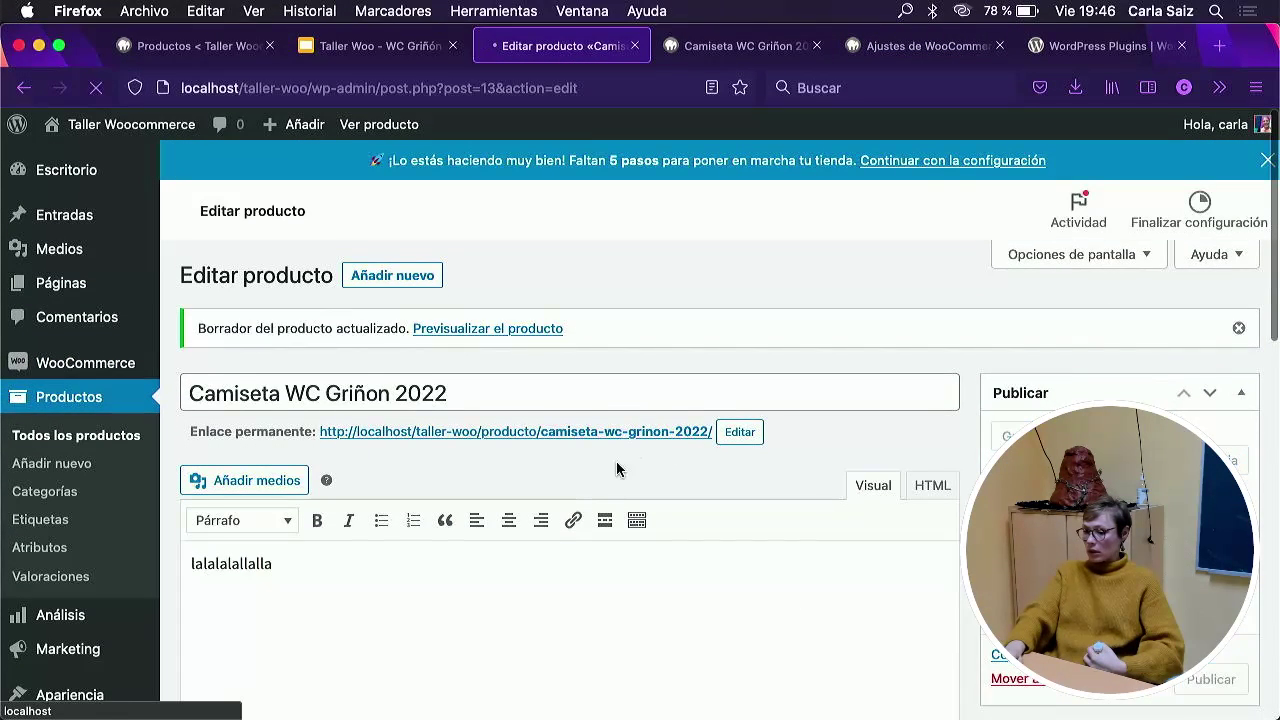
{"action": "scroll", "coordinate": [616, 462], "scroll_direction": "down", "scroll_amount": 5}
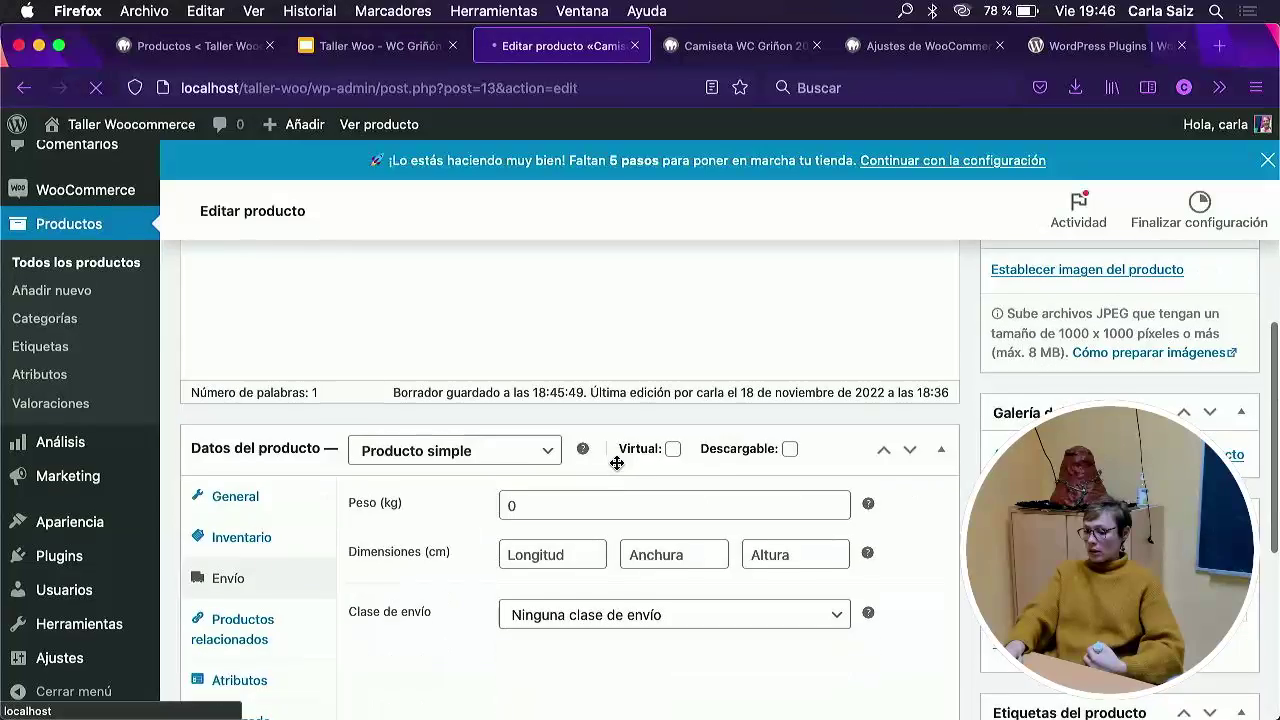
{"action": "scroll", "coordinate": [617, 466], "scroll_direction": "down", "scroll_amount": 5}
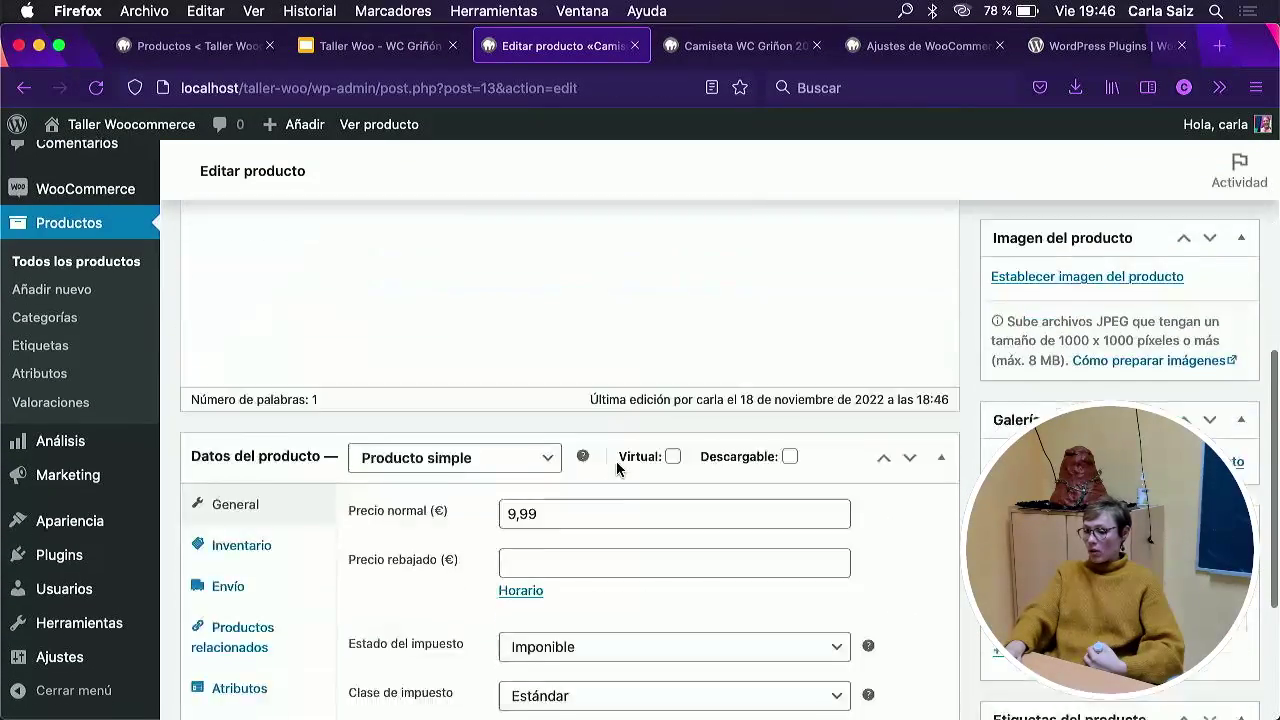
{"action": "left_click", "coordinate": [258, 367]}
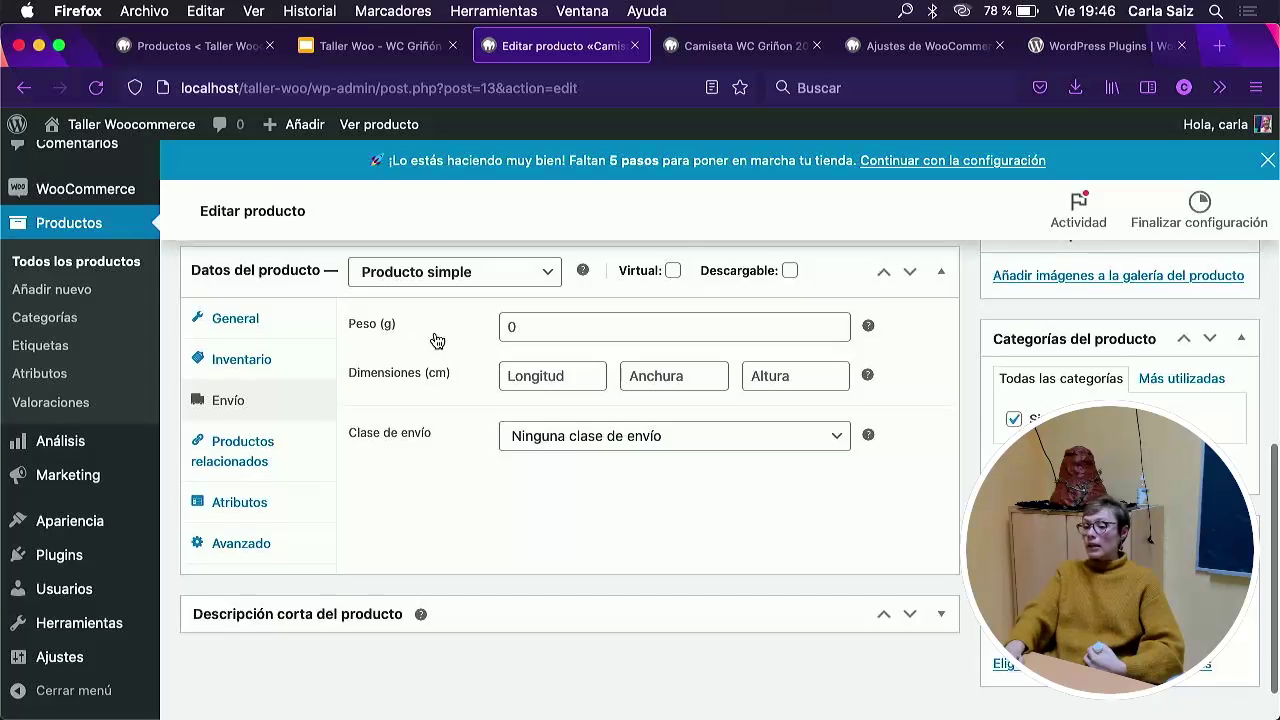
{"action": "left_click", "coordinate": [512, 385]}
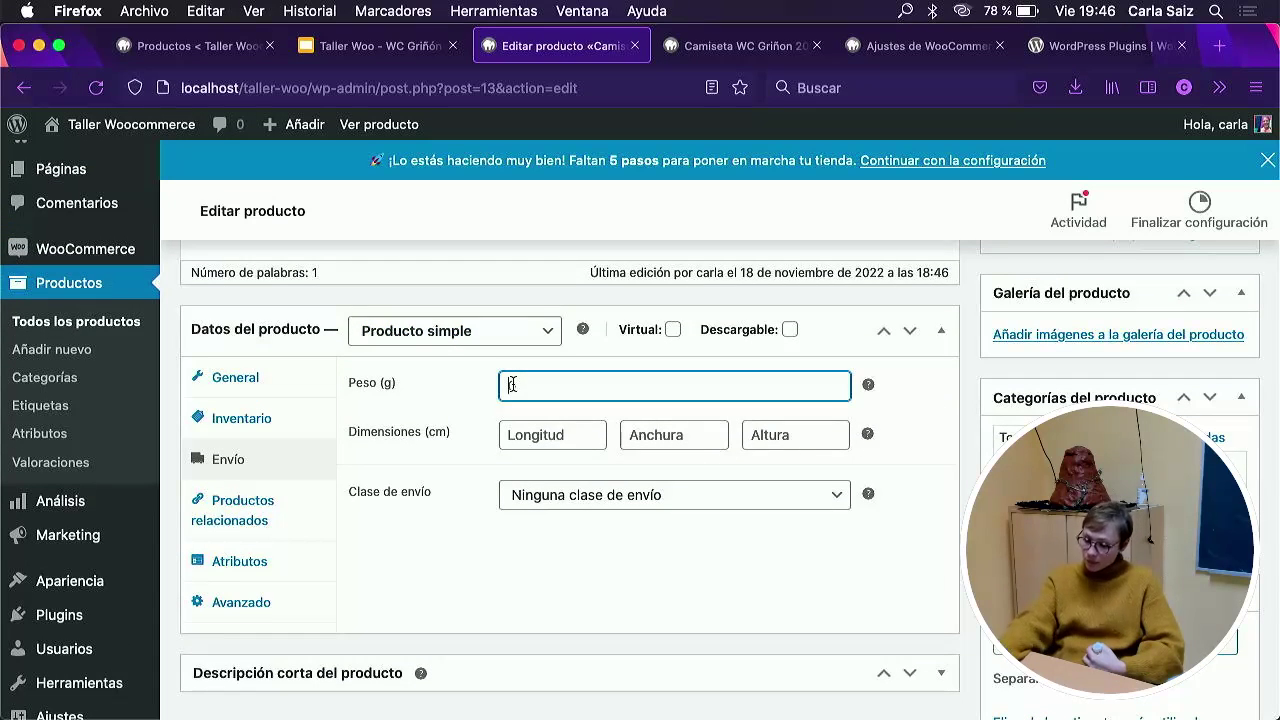
{"action": "type", "text": "5"}
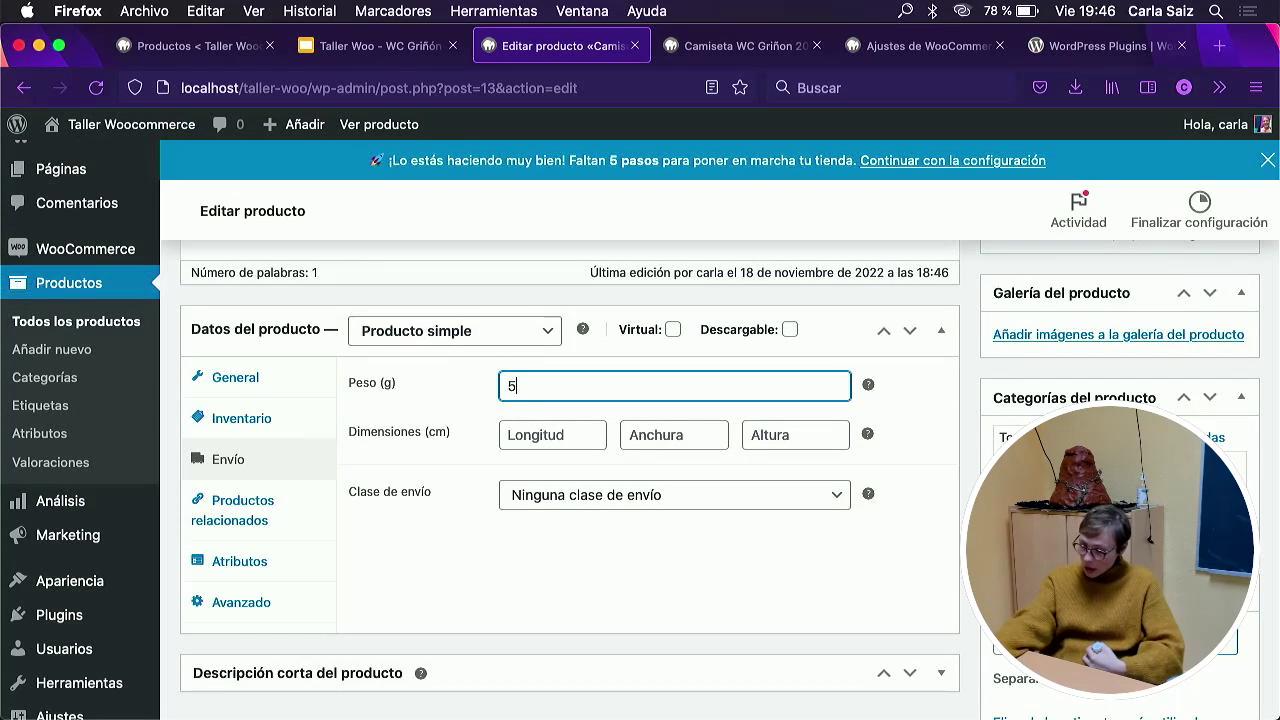
{"action": "key", "text": "BackSpace"}
{"action": "type", "text": "300"}
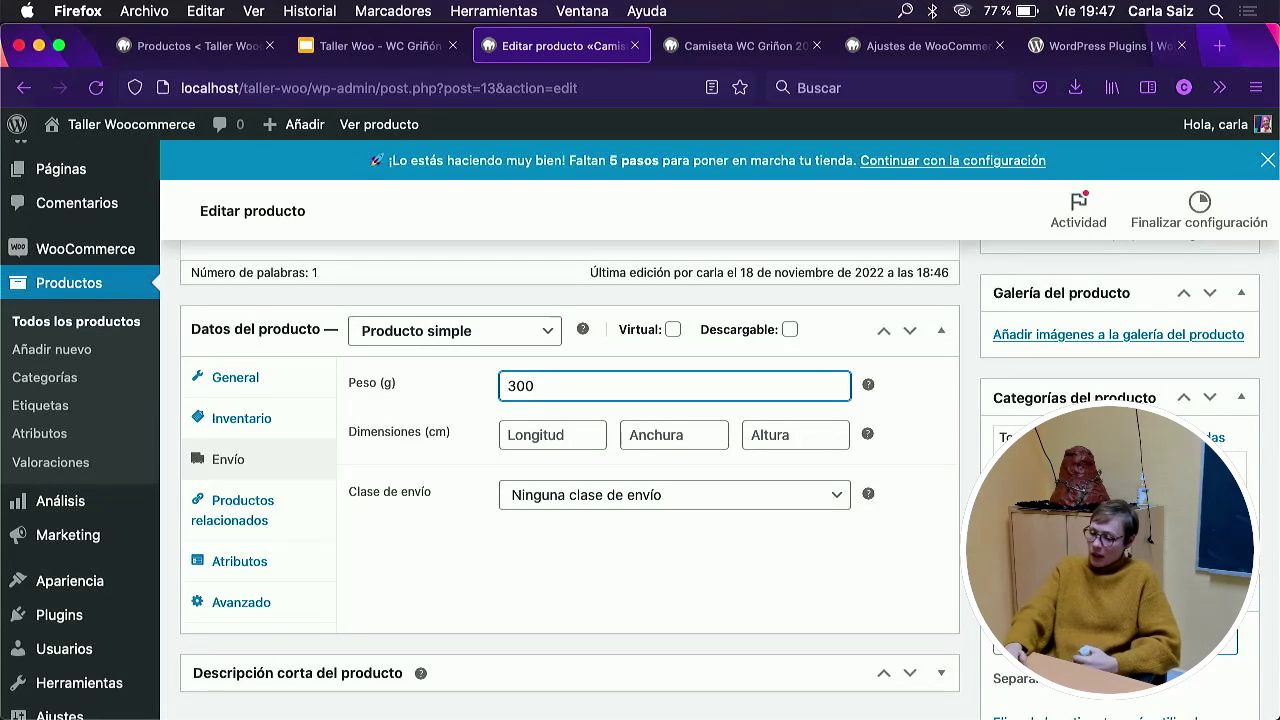
Examine the dimension unit options under "Medidas" in the store's product settings.
{"action": "left_click", "coordinate": [552, 443]}
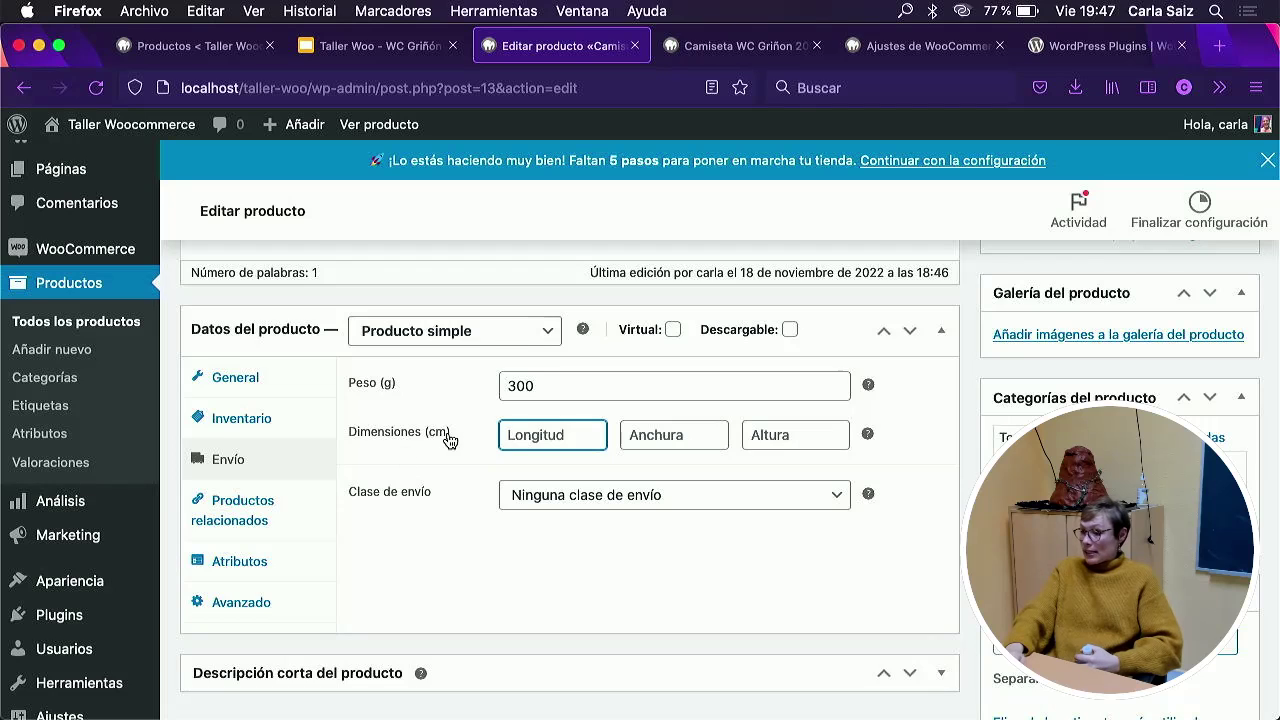
{"action": "left_click", "coordinate": [866, 52]}
{"action": "scroll", "coordinate": [385, 630], "scroll_direction": "down", "scroll_amount": 4}
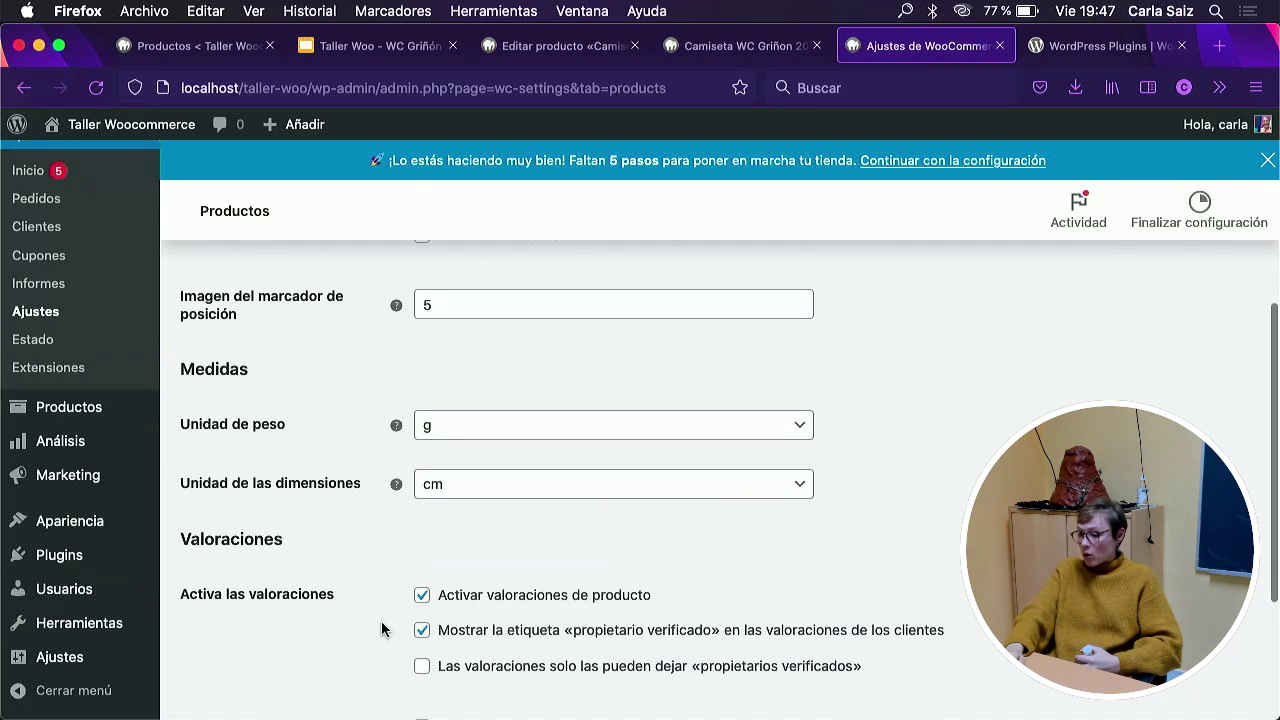
{"action": "left_click", "coordinate": [430, 482]}
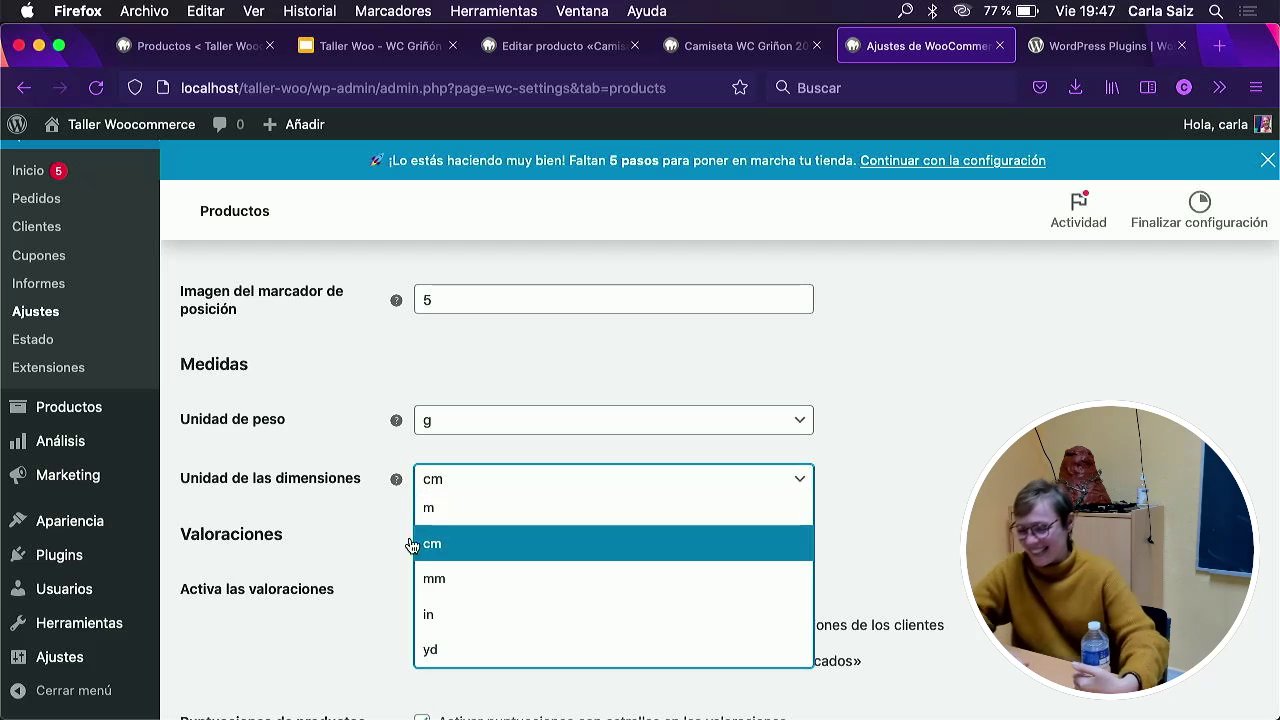
{"action": "left_click", "coordinate": [371, 528]}
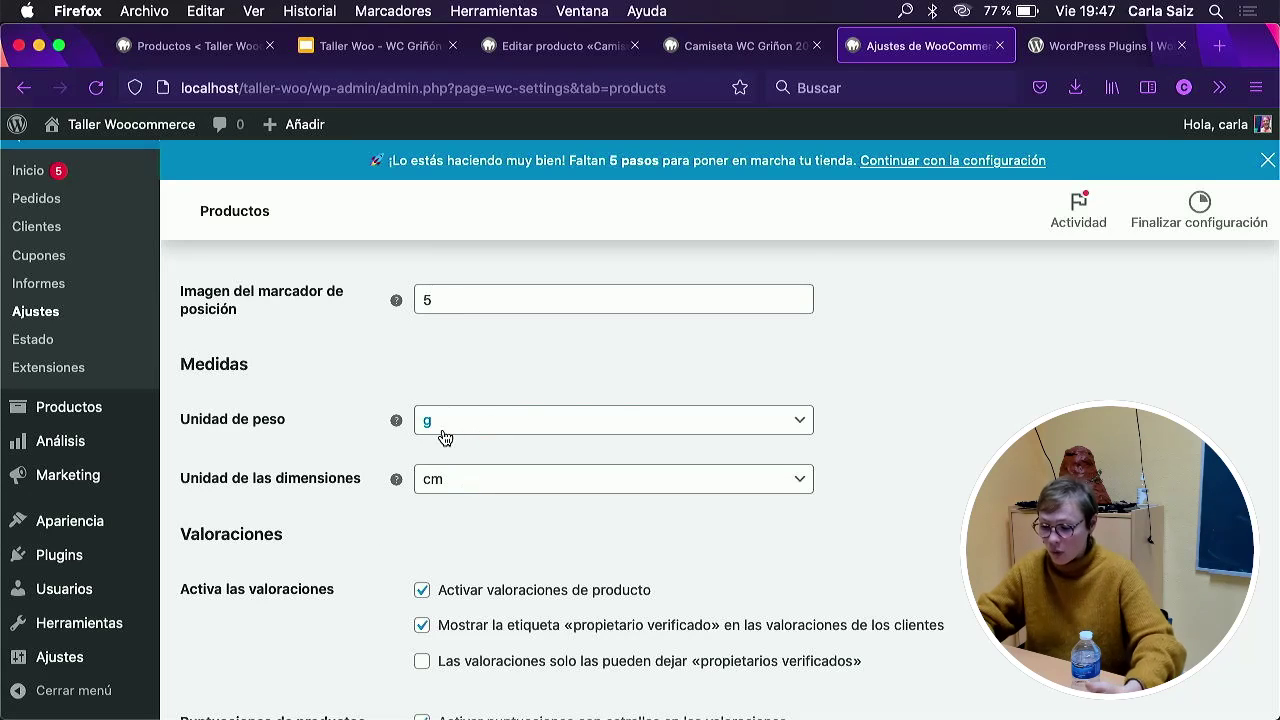
Save the store's product settings and return to the product editor.
{"action": "scroll", "coordinate": [617, 397], "scroll_direction": "down", "scroll_amount": 1}
{"action": "scroll", "coordinate": [617, 397], "scroll_direction": "down", "scroll_amount": 1}
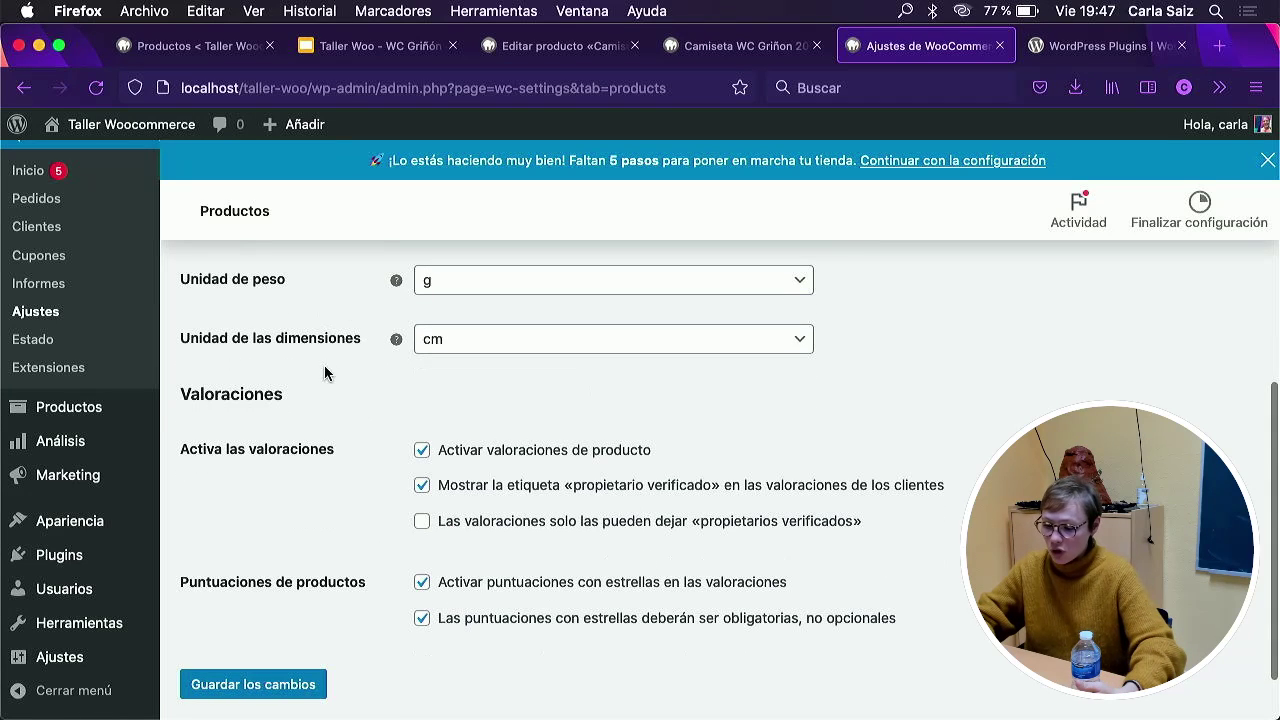
{"action": "left_click", "coordinate": [260, 685]}
{"action": "left_click", "coordinate": [540, 45]}
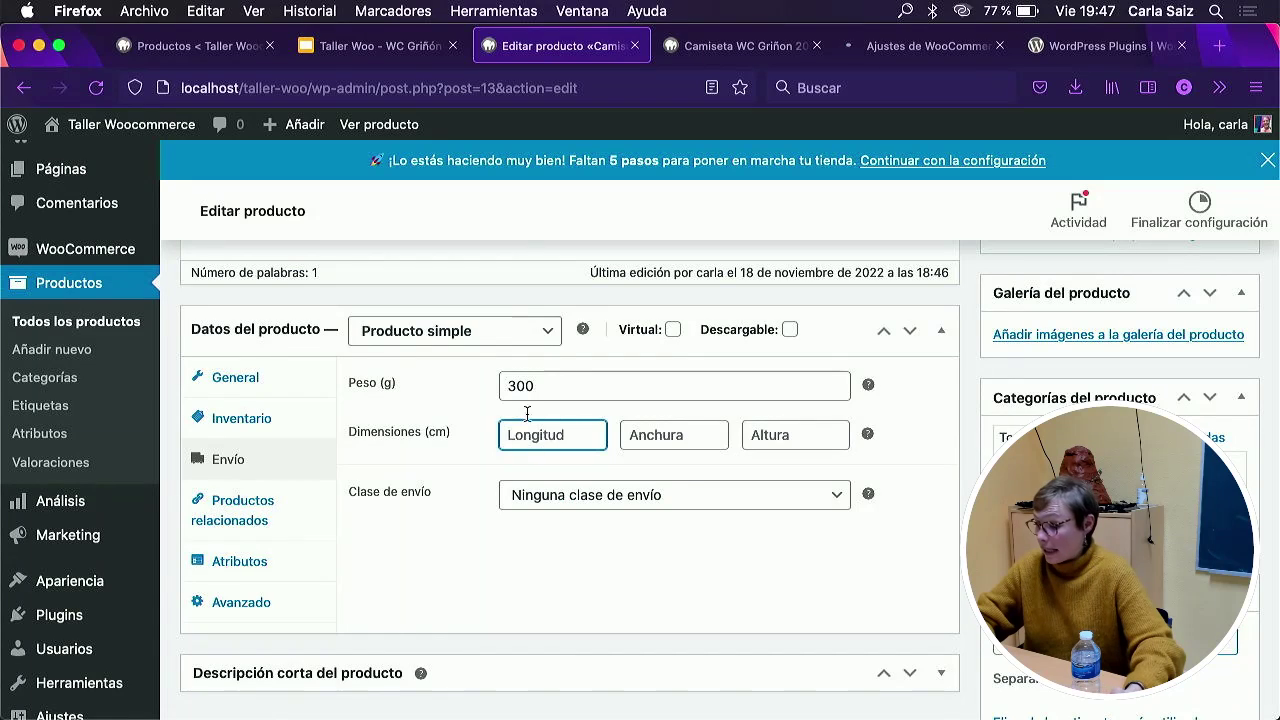
Examine the product's weight, dimension and shipping class fields, and check where shipping is configured in the store settings.
{"action": "left_click", "coordinate": [554, 384]}
{"action": "left_click", "coordinate": [558, 440]}
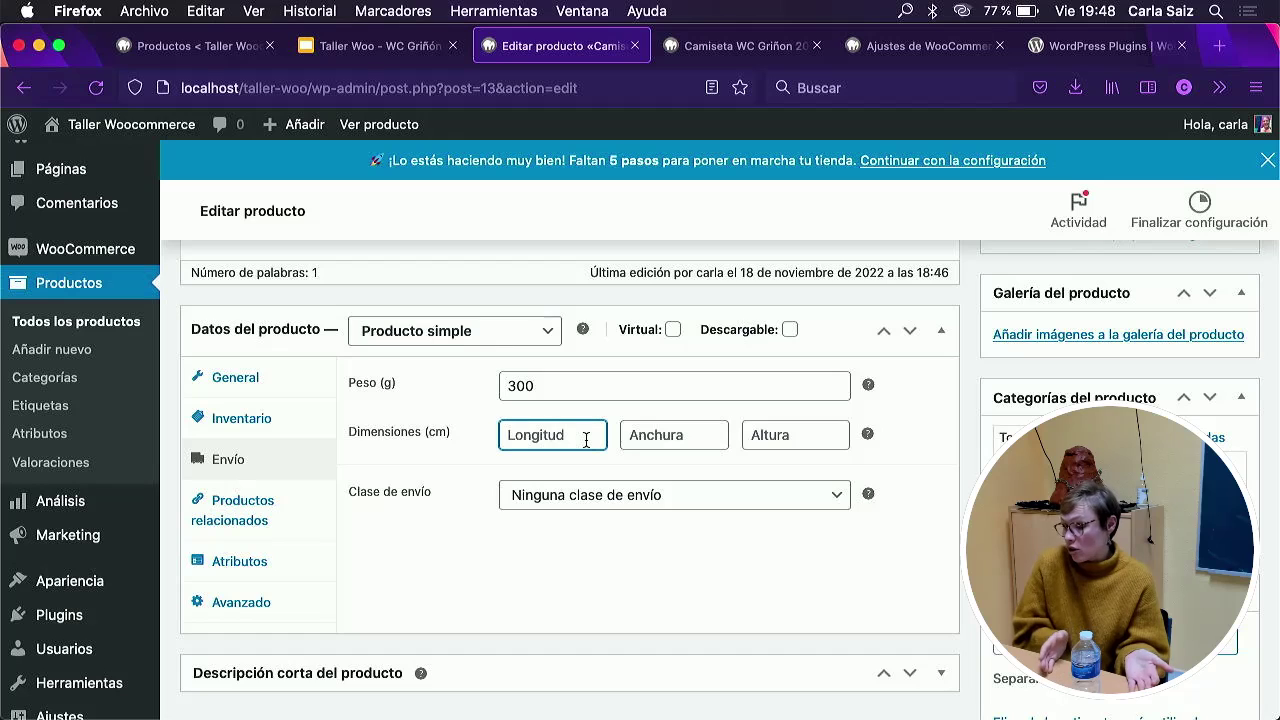
{"action": "left_click", "coordinate": [558, 500]}
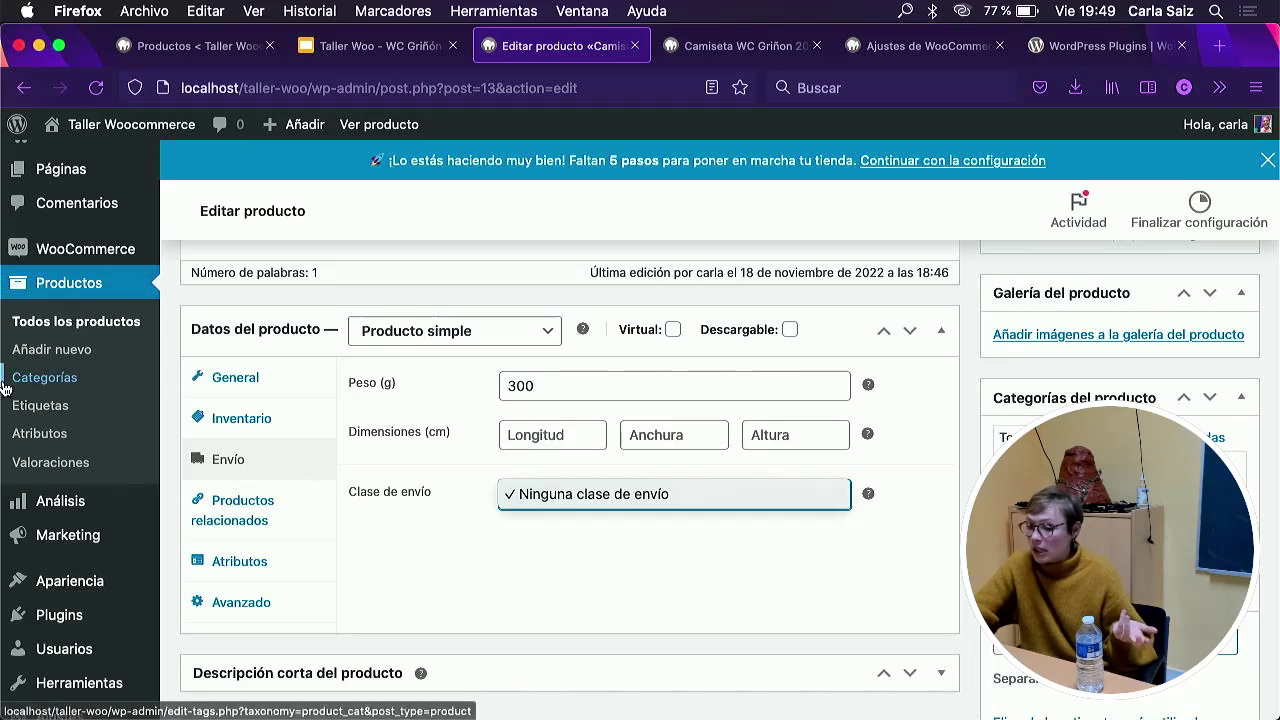
{"action": "left_click", "coordinate": [606, 560]}
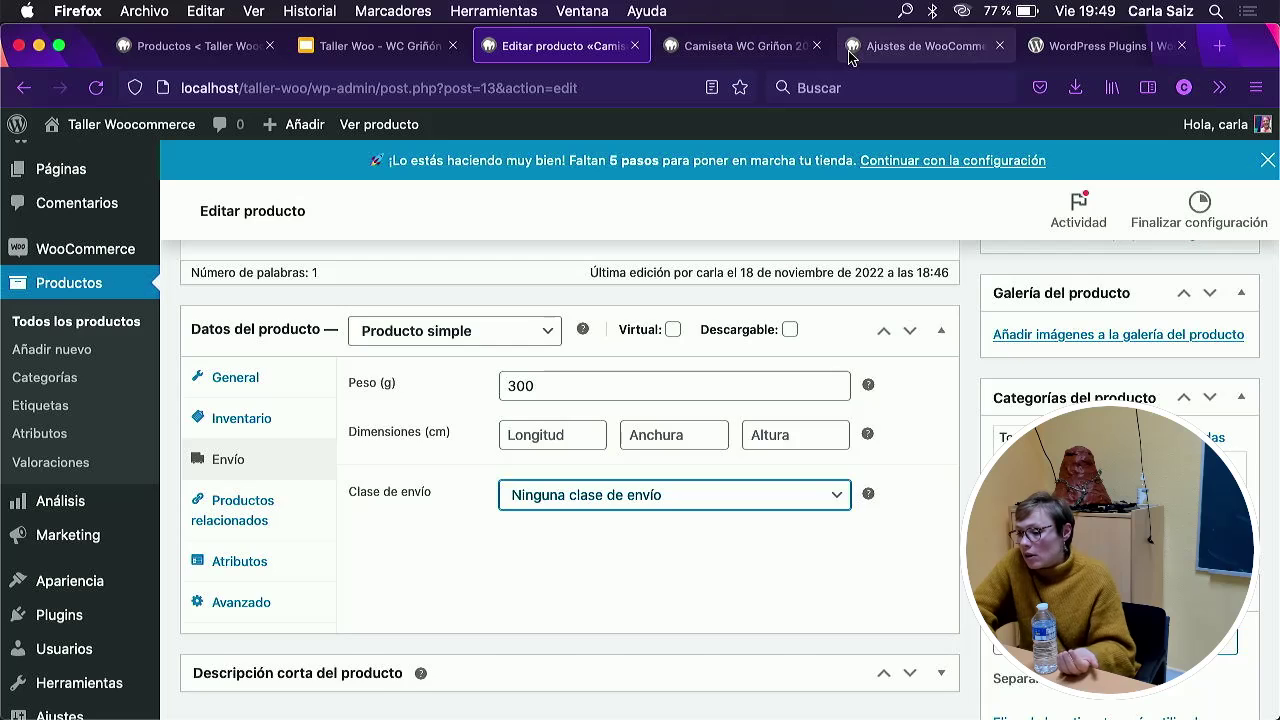
{"action": "left_click", "coordinate": [925, 46]}
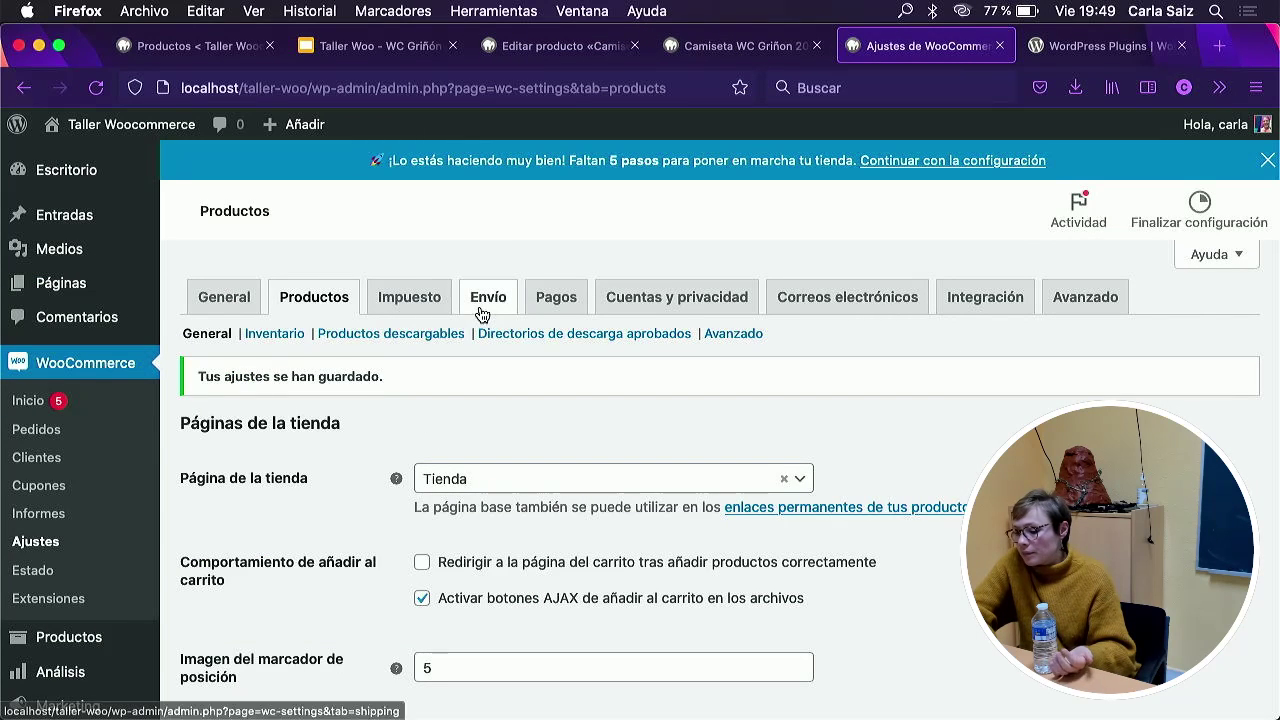
{"action": "left_click", "coordinate": [551, 48]}
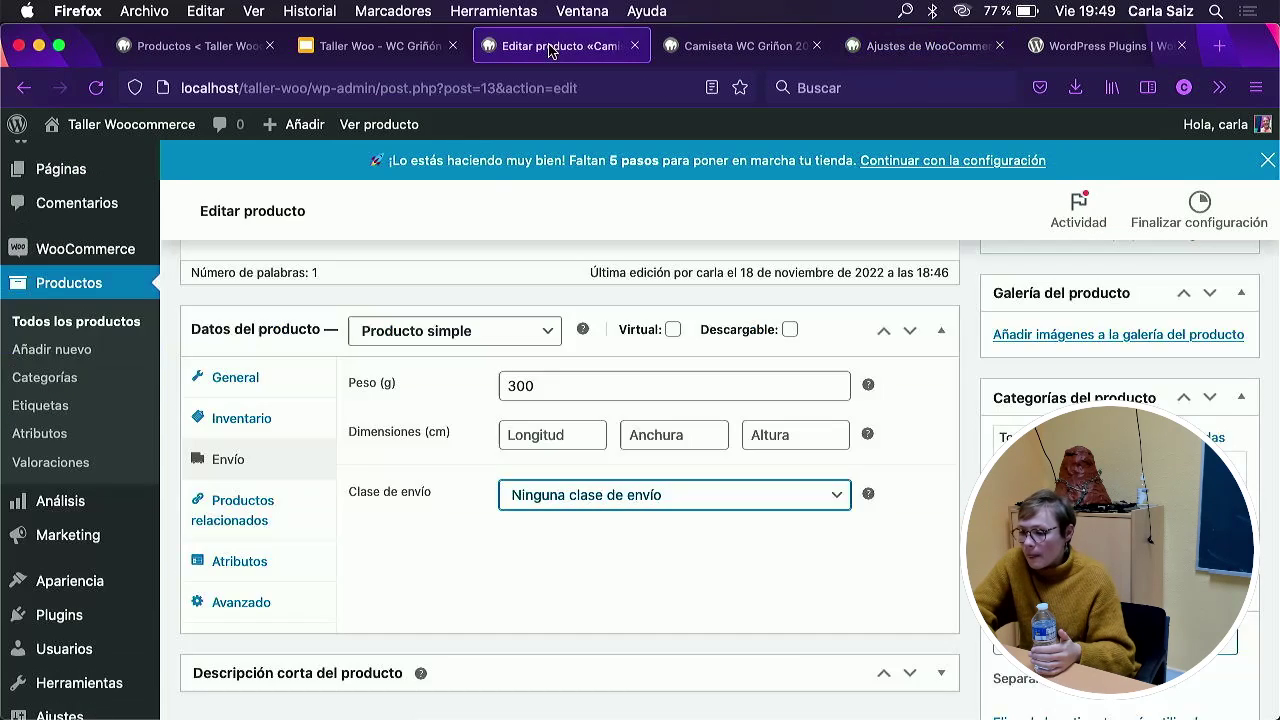
Examine the "Ventas dirigidas" and "Ventas cruzadas" fields and their explanations in the product's related products settings.
{"action": "left_click", "coordinate": [294, 515]}
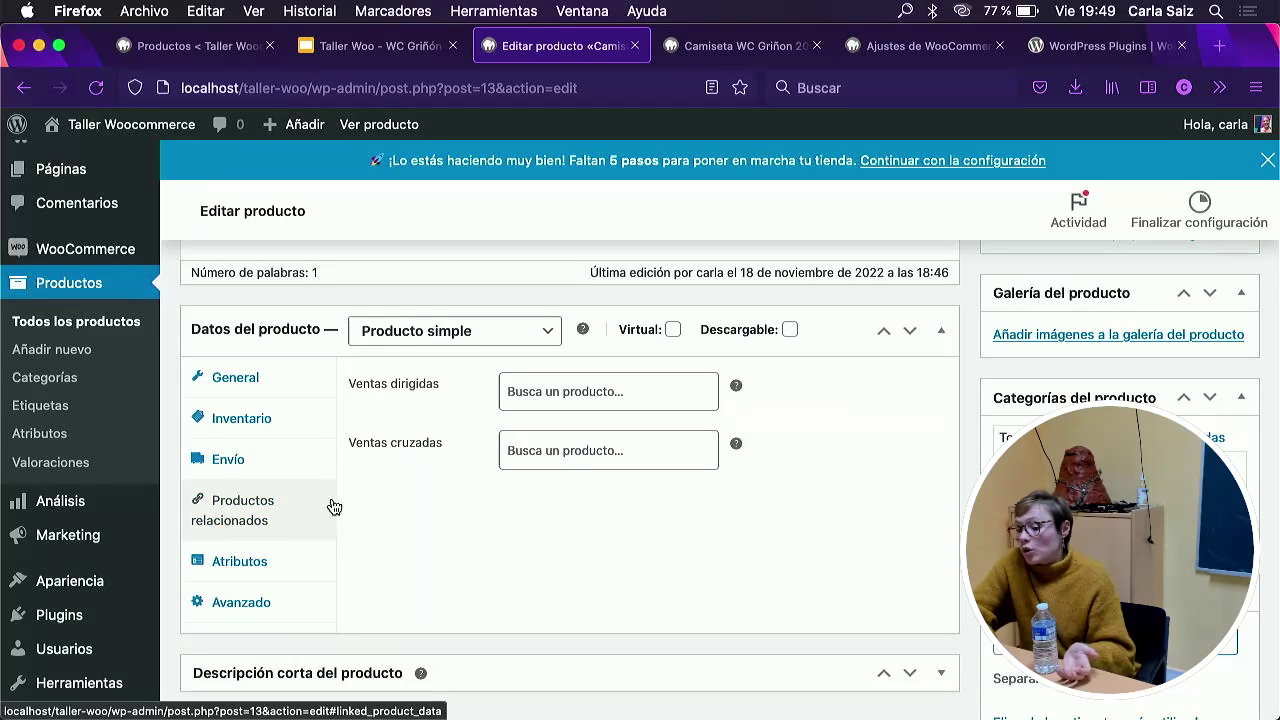
{"action": "left_click", "coordinate": [564, 397]}
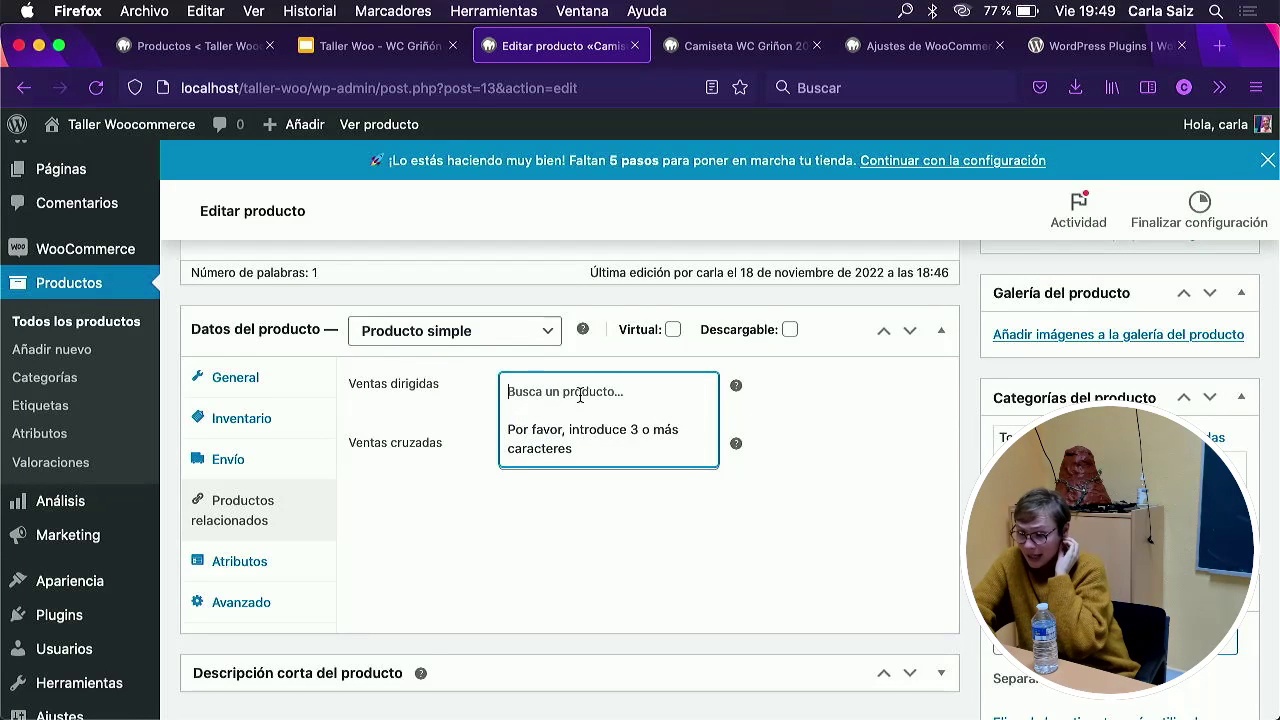
{"action": "mouse_move", "coordinate": [739, 386]}
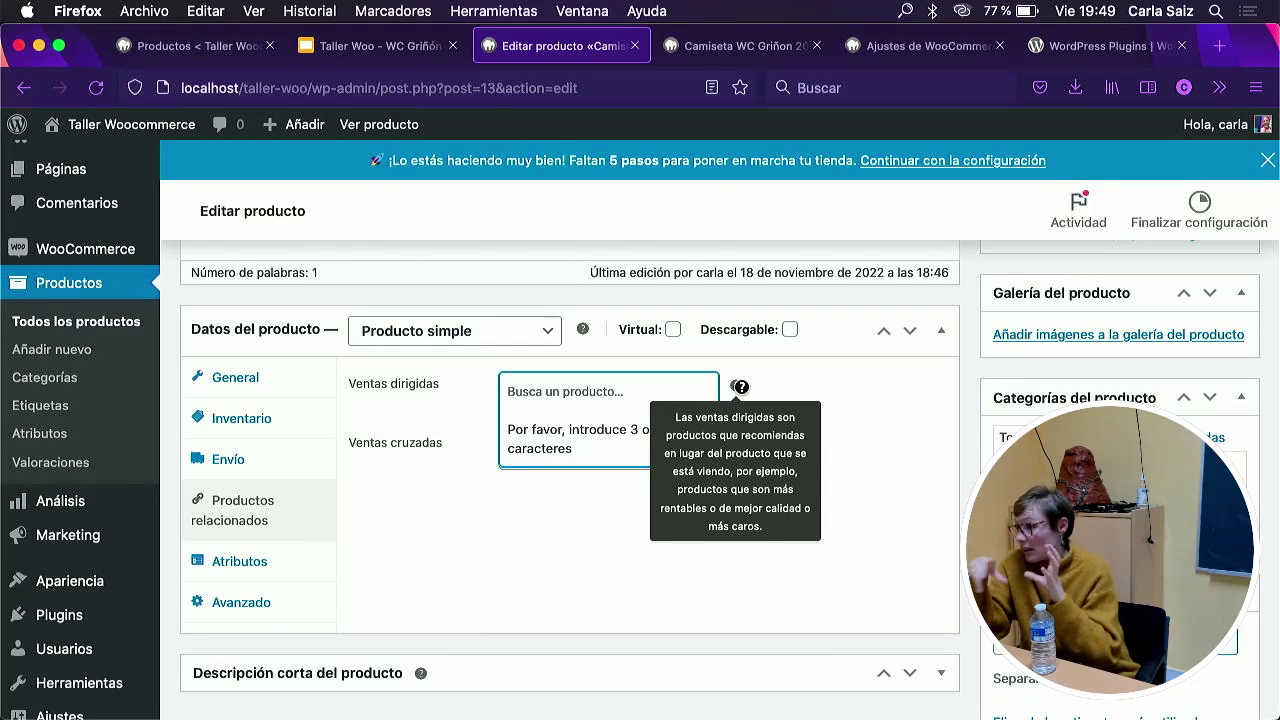
{"action": "left_click", "coordinate": [445, 448]}
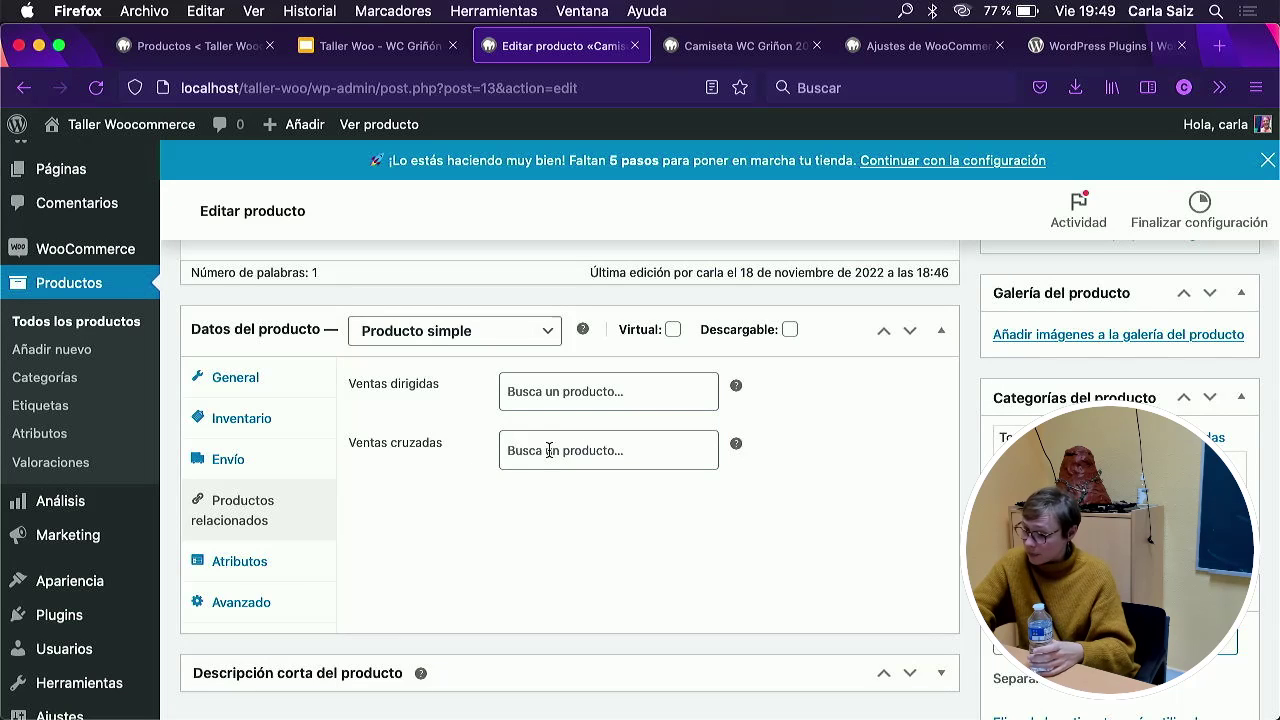
{"action": "mouse_move", "coordinate": [738, 443]}
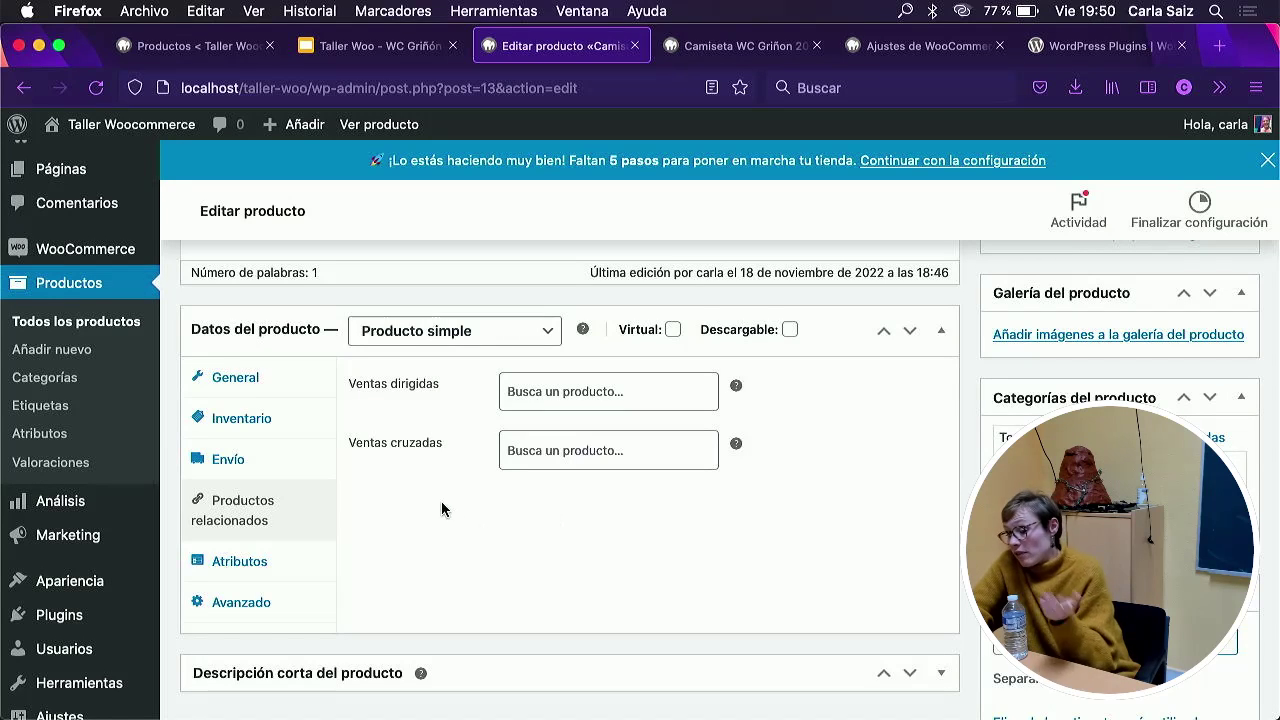
{"action": "left_click", "coordinate": [539, 457]}
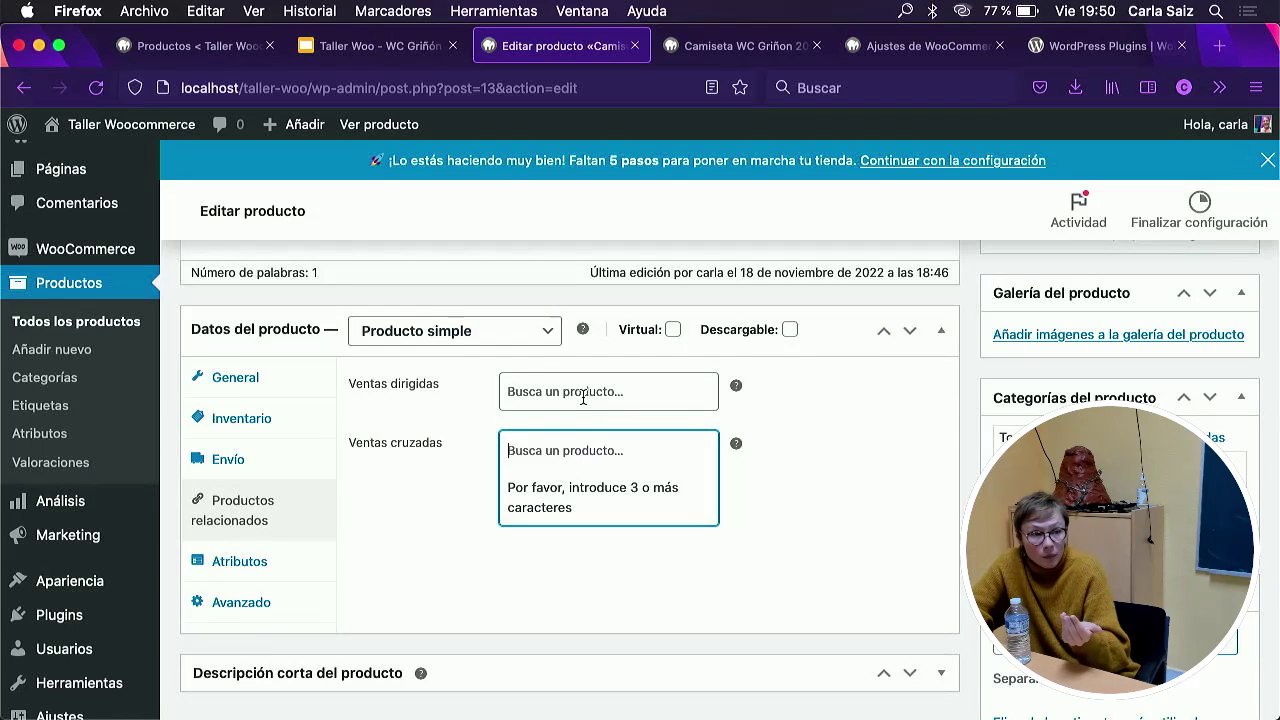
{"action": "left_click", "coordinate": [380, 491]}
Add a custom product attribute named "Tallas" with the value "Unisex".
{"action": "scroll", "coordinate": [380, 491], "scroll_direction": "down", "scroll_amount": 1}
{"action": "left_click", "coordinate": [262, 543]}
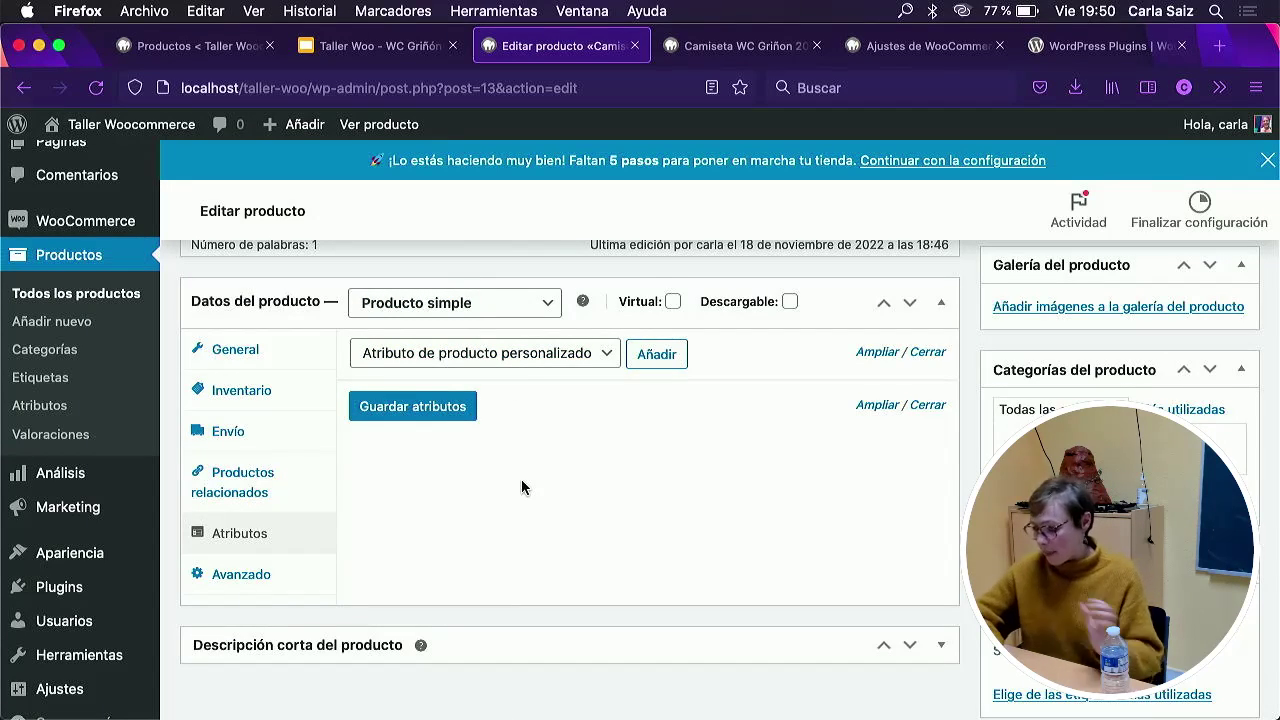
{"action": "scroll", "coordinate": [521, 487], "scroll_direction": "up", "scroll_amount": 5}
{"action": "scroll", "coordinate": [521, 487], "scroll_direction": "up", "scroll_amount": 2}
{"action": "scroll", "coordinate": [523, 486], "scroll_direction": "down", "scroll_amount": 8}
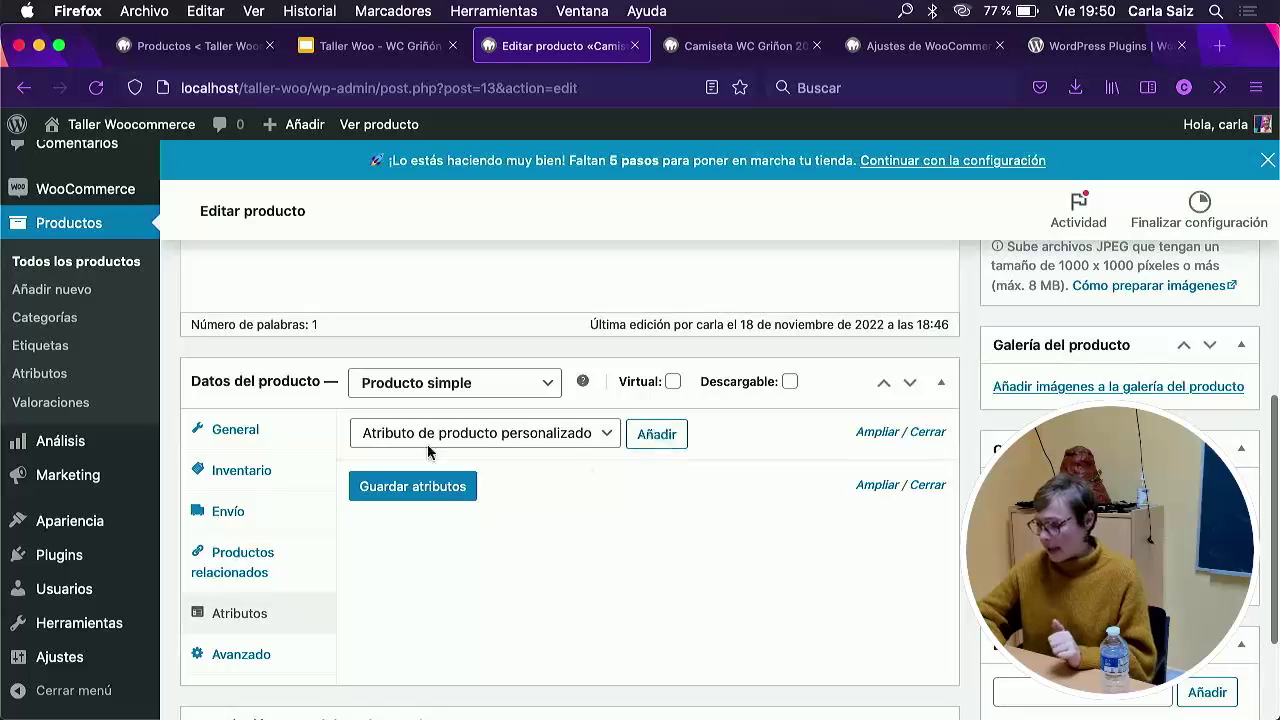
{"action": "left_click", "coordinate": [664, 436]}
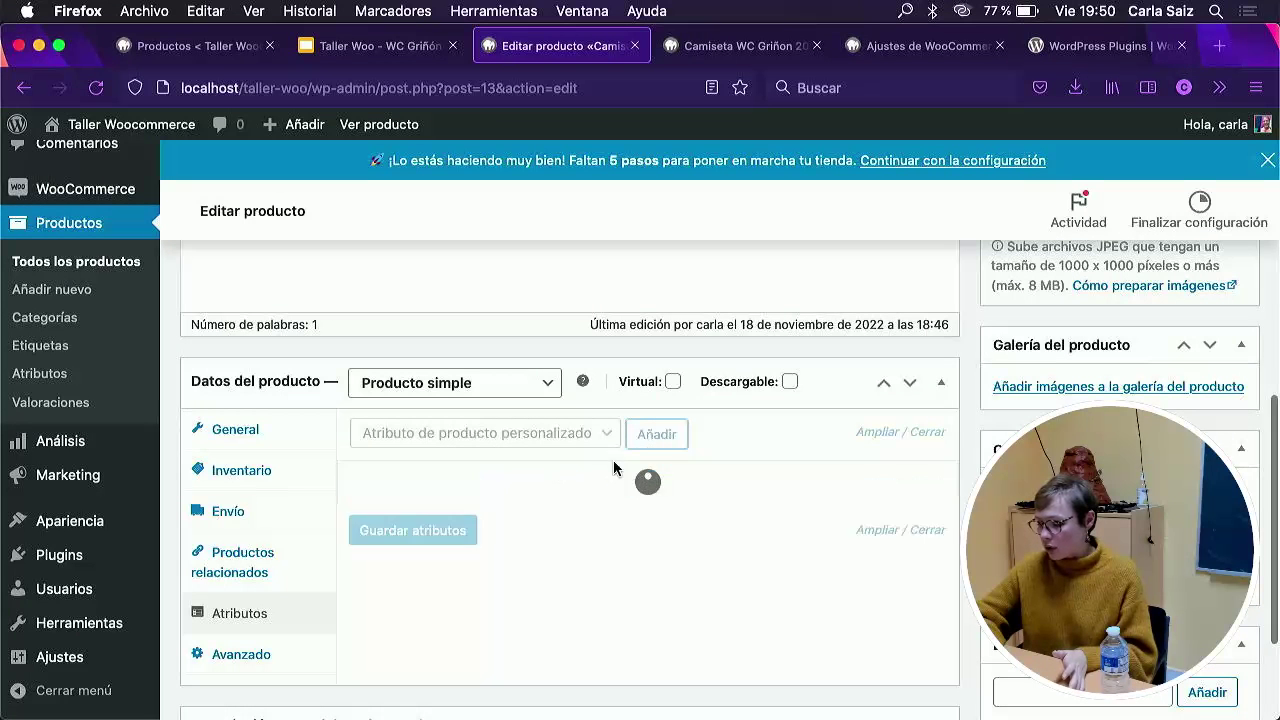
{"action": "left_click", "coordinate": [402, 552]}
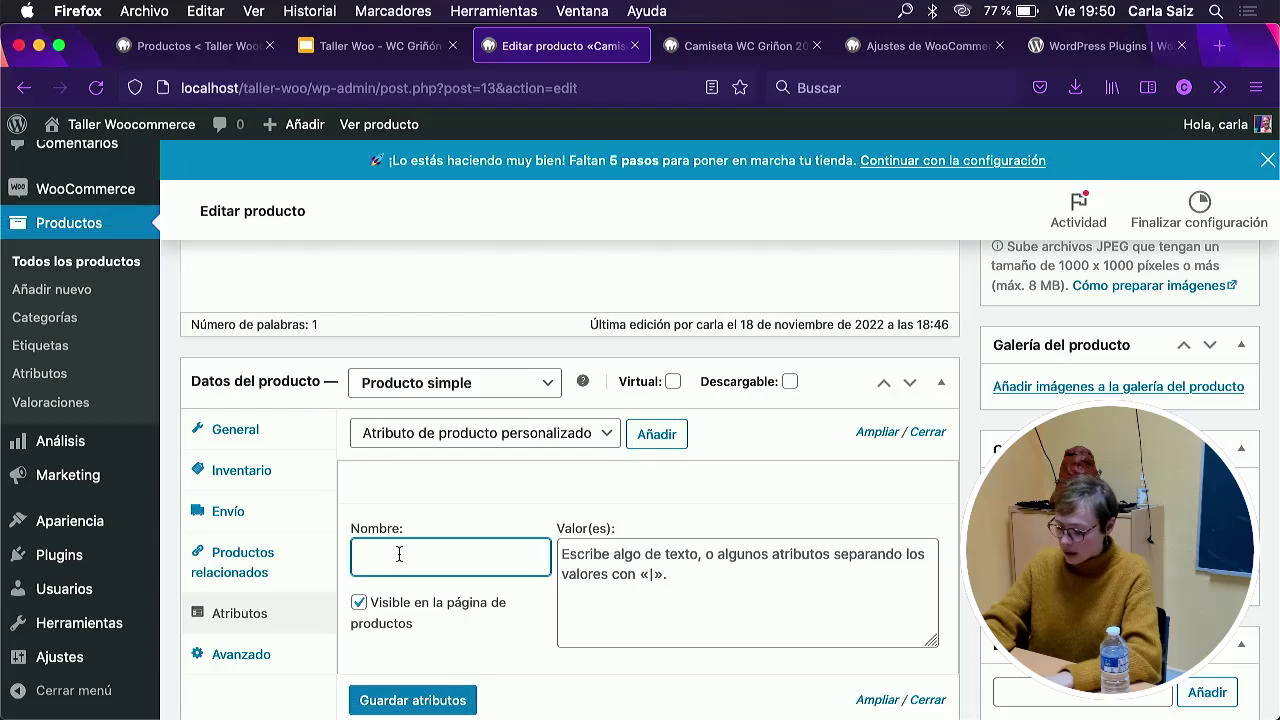
{"action": "type", "text": "Tallas"}
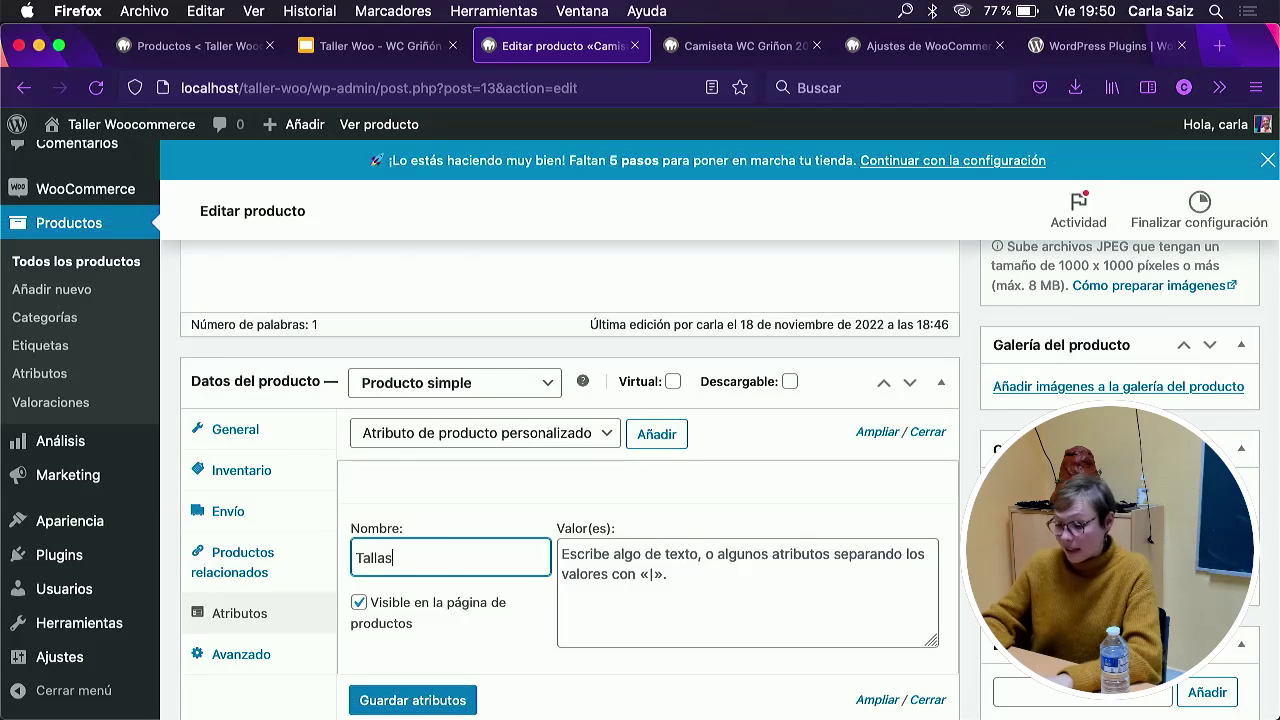
{"action": "left_click", "coordinate": [686, 549]}
{"action": "type", "text": "Unisex"}
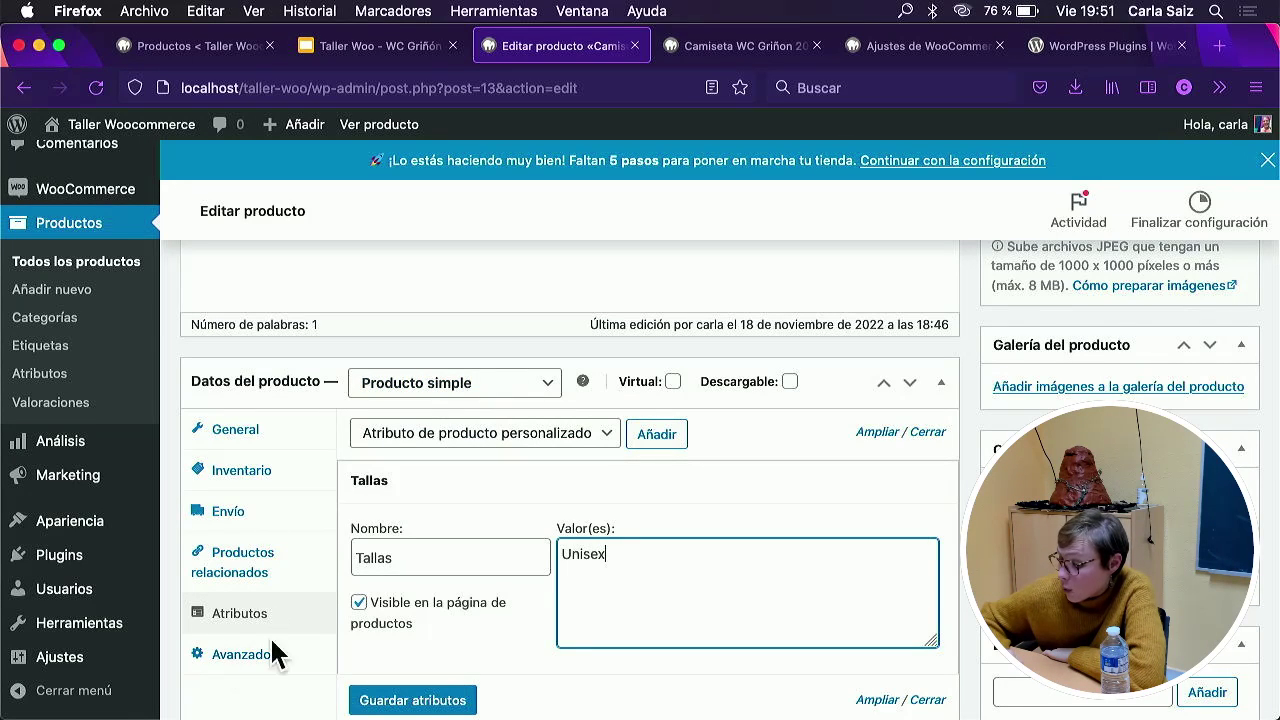
Try the product type "Producto variable", restore "Producto simple" and reopen the product's attributes.
{"action": "scroll", "coordinate": [457, 320], "scroll_direction": "down", "scroll_amount": 2}
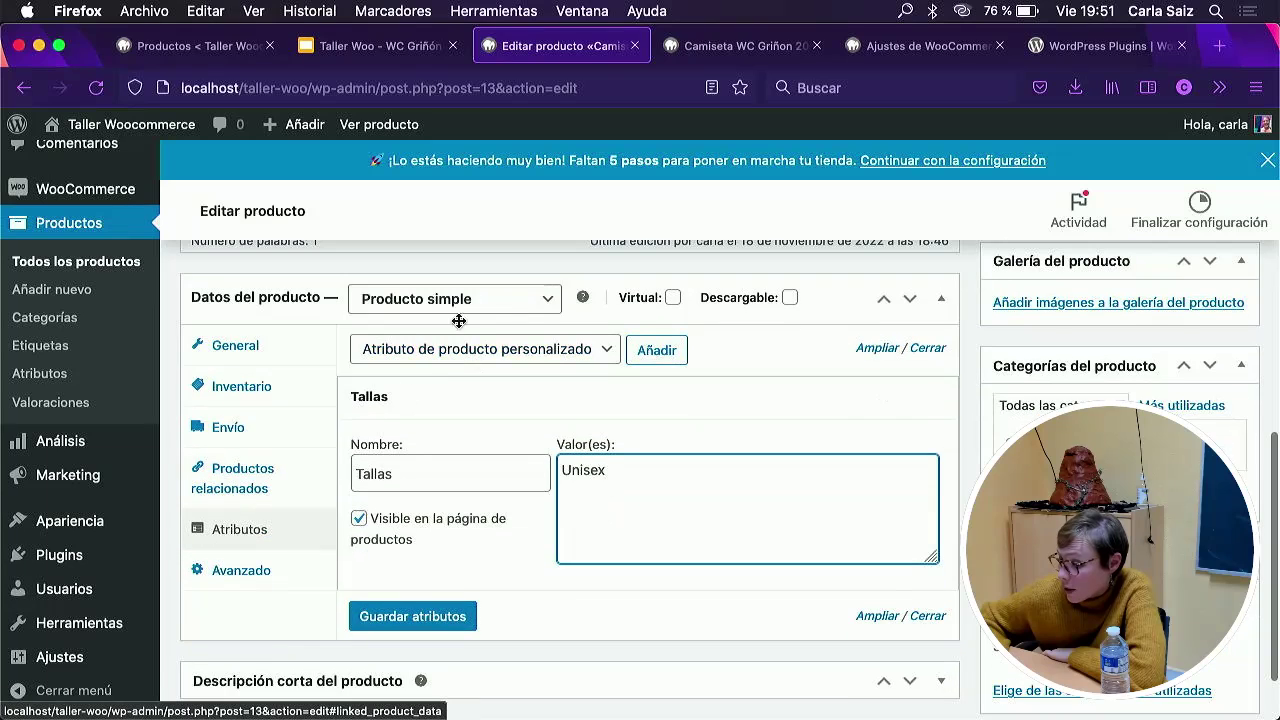
{"action": "left_click", "coordinate": [455, 296]}
{"action": "left_click", "coordinate": [440, 361]}
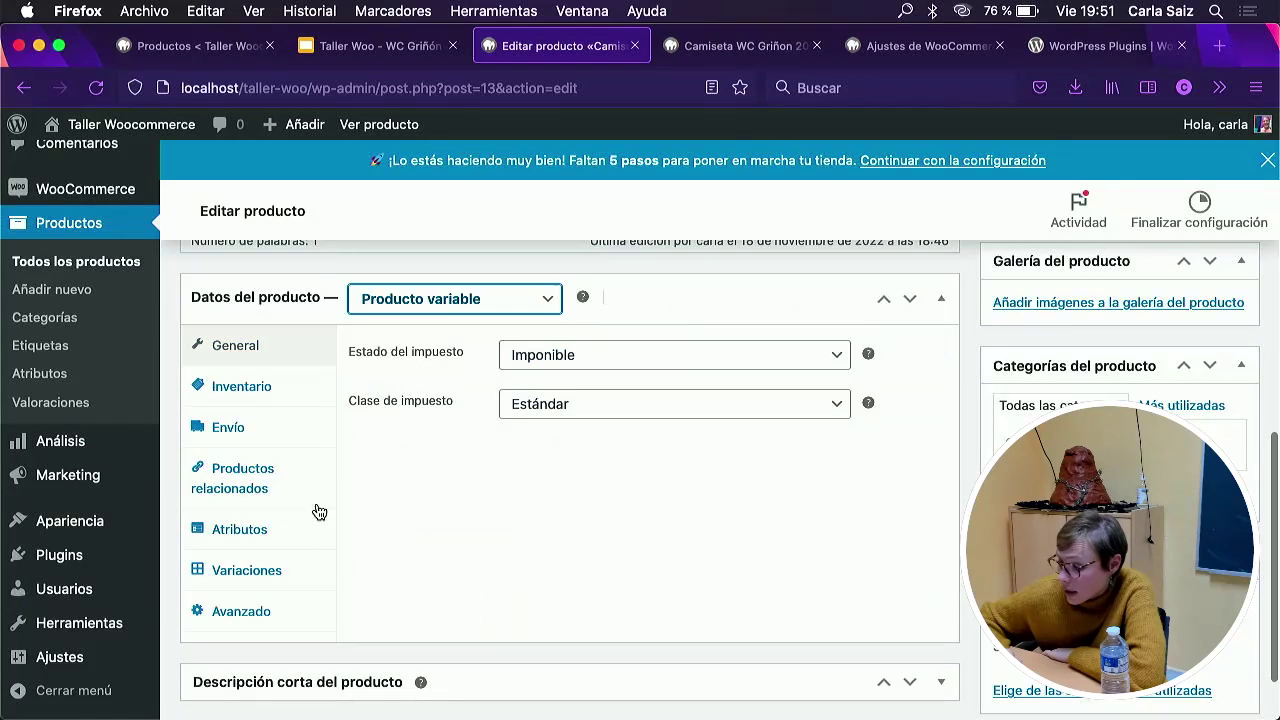
{"action": "left_click", "coordinate": [450, 302]}
{"action": "left_click", "coordinate": [453, 244]}
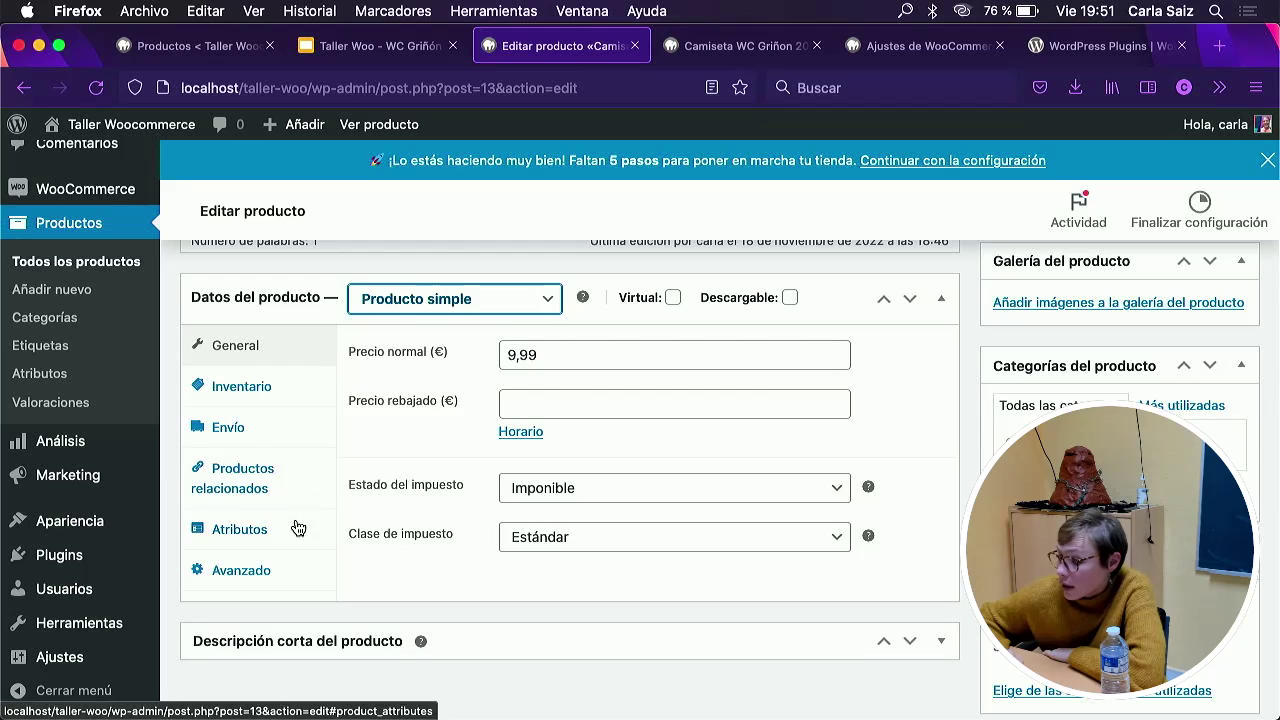
{"action": "left_click", "coordinate": [295, 536]}
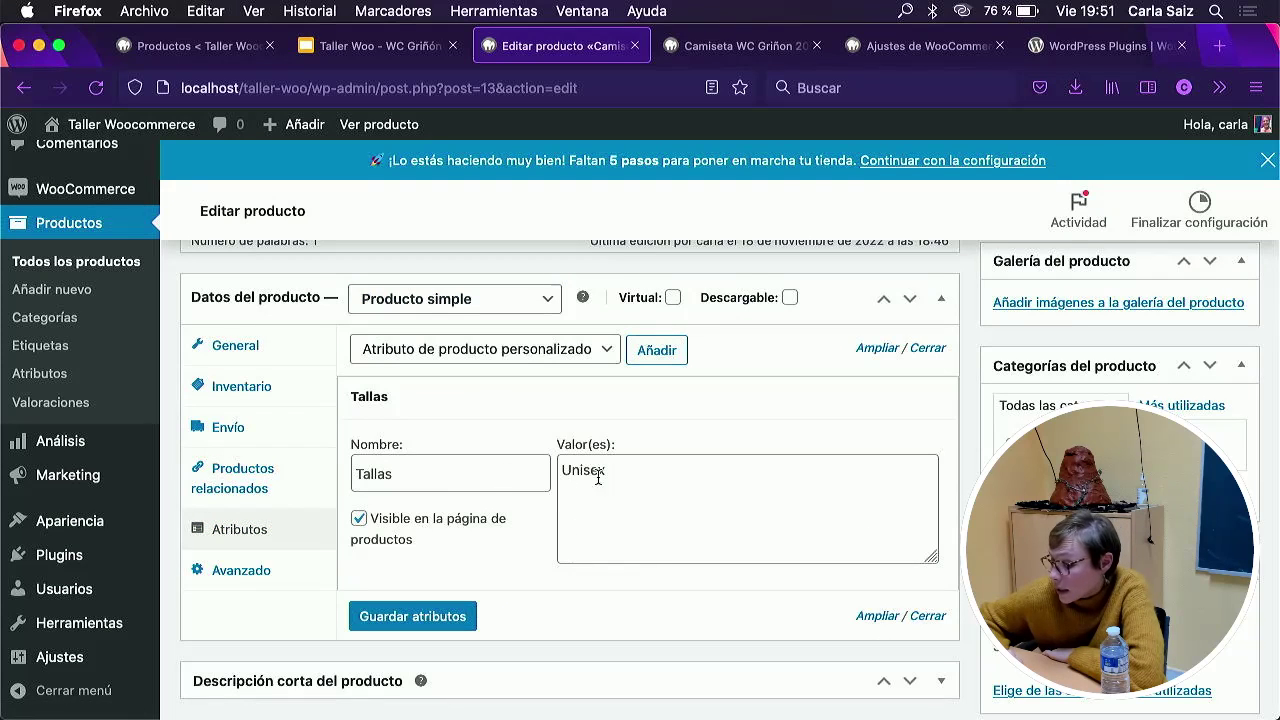
Save the product's "Tallas" attribute.
{"action": "scroll", "coordinate": [415, 560], "scroll_direction": "down", "scroll_amount": 1}
{"action": "scroll", "coordinate": [415, 560], "scroll_direction": "down", "scroll_amount": 1}
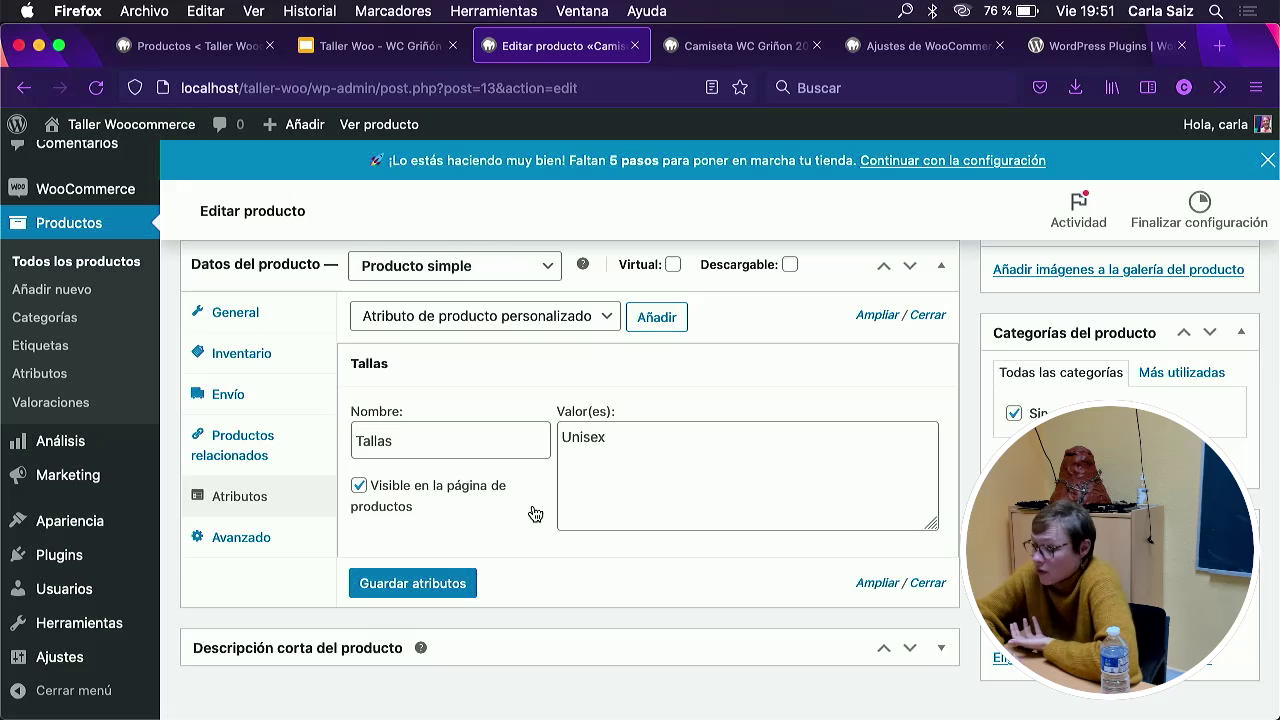
{"action": "left_click", "coordinate": [438, 583]}
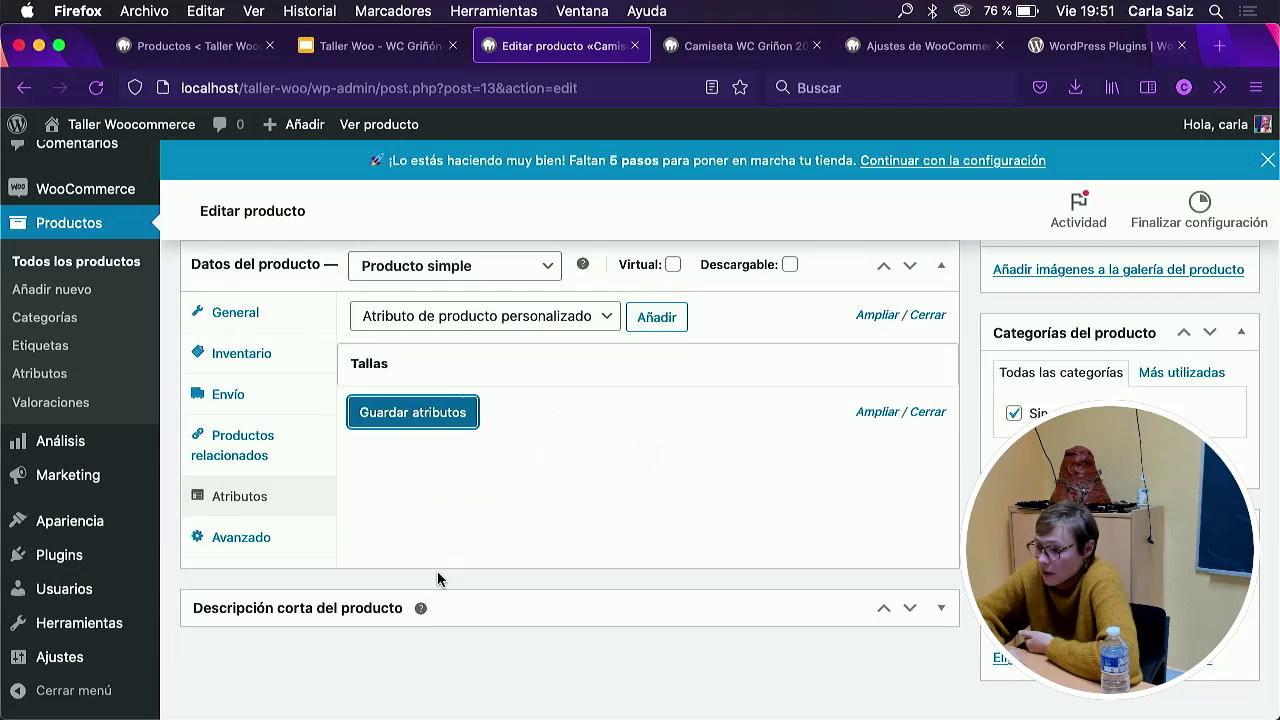
Preview the product in the store and examine its "Información adicional" section.
{"action": "scroll", "coordinate": [1114, 372], "scroll_direction": "up", "scroll_amount": 10}
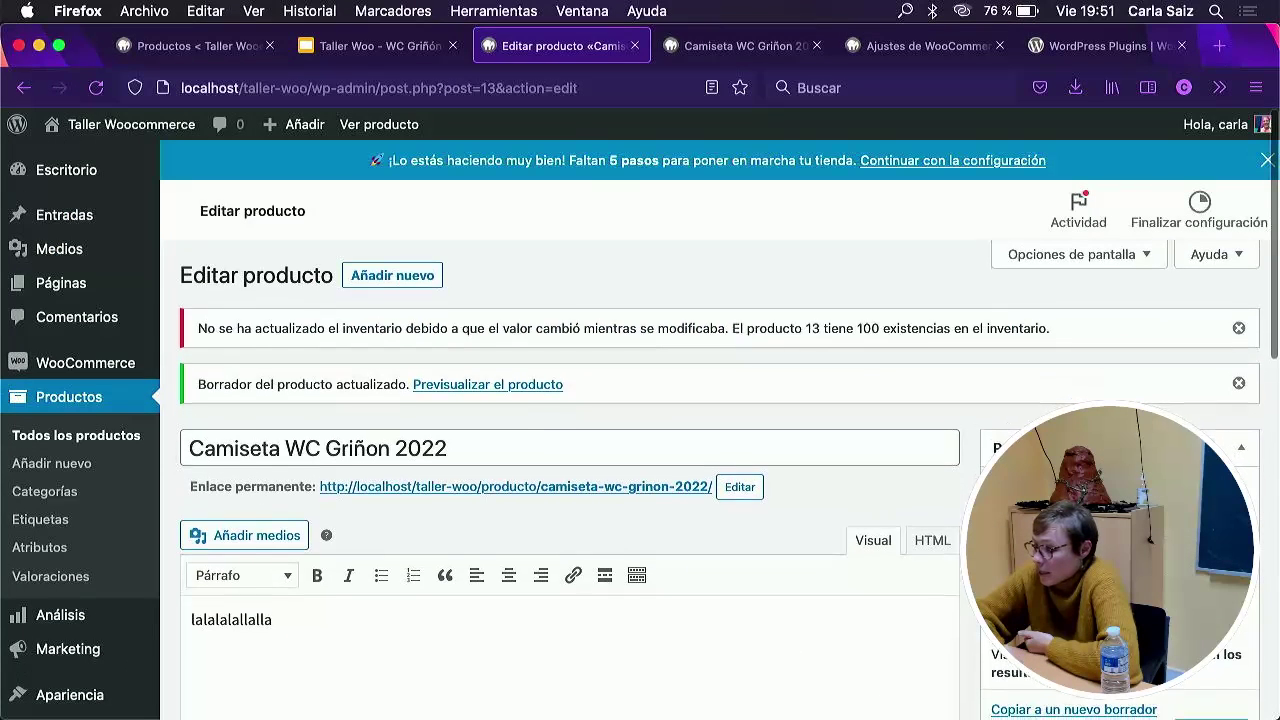
{"action": "left_click", "coordinate": [470, 386]}
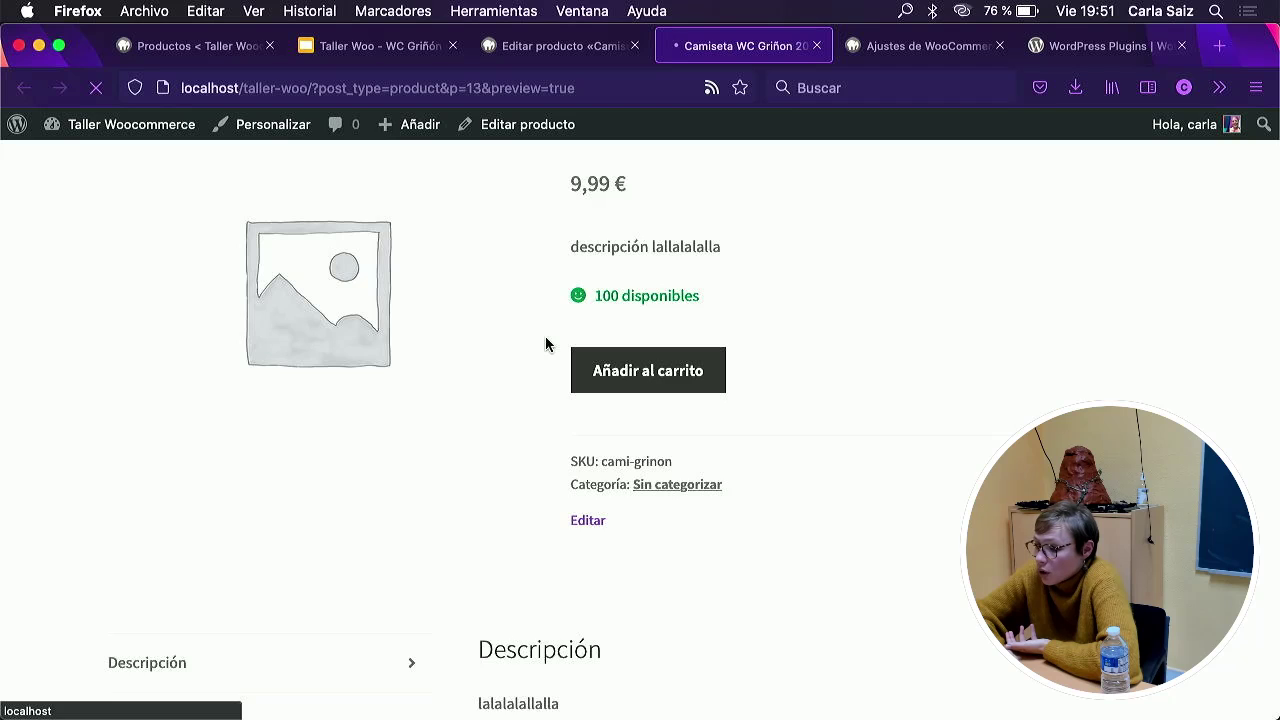
{"action": "scroll", "coordinate": [545, 344], "scroll_direction": "down", "scroll_amount": 6}
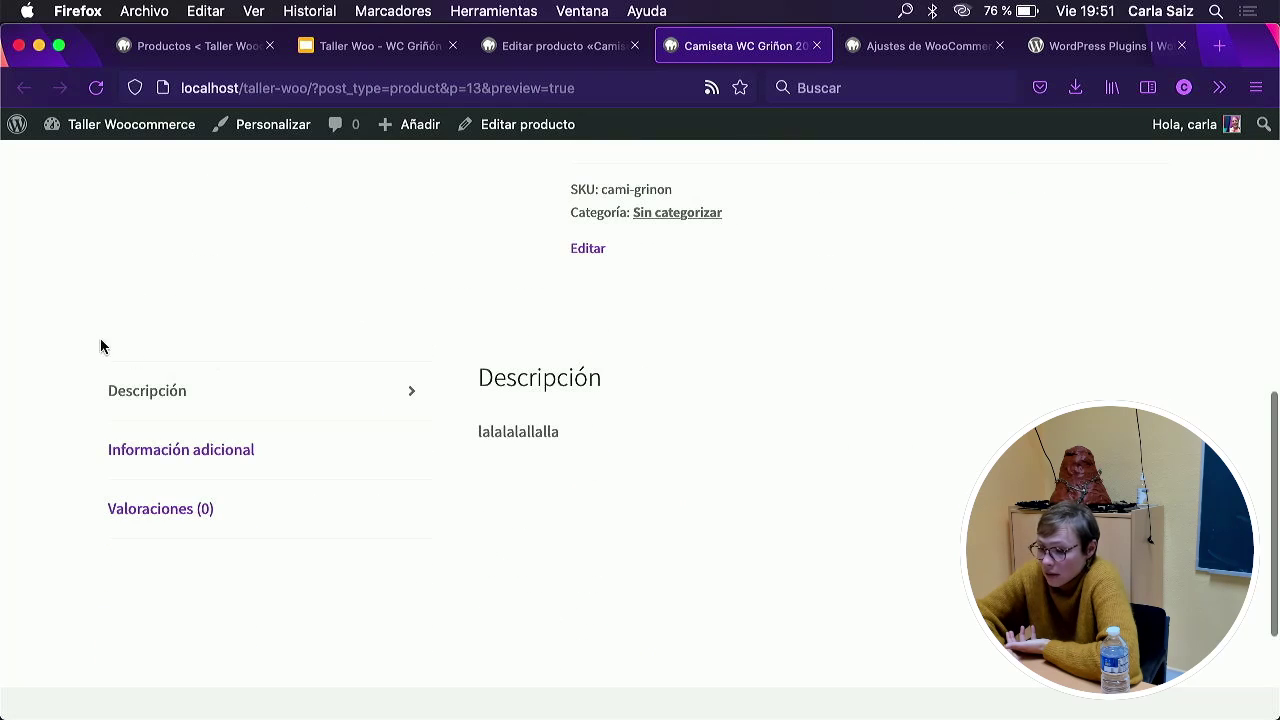
{"action": "left_click", "coordinate": [200, 458]}
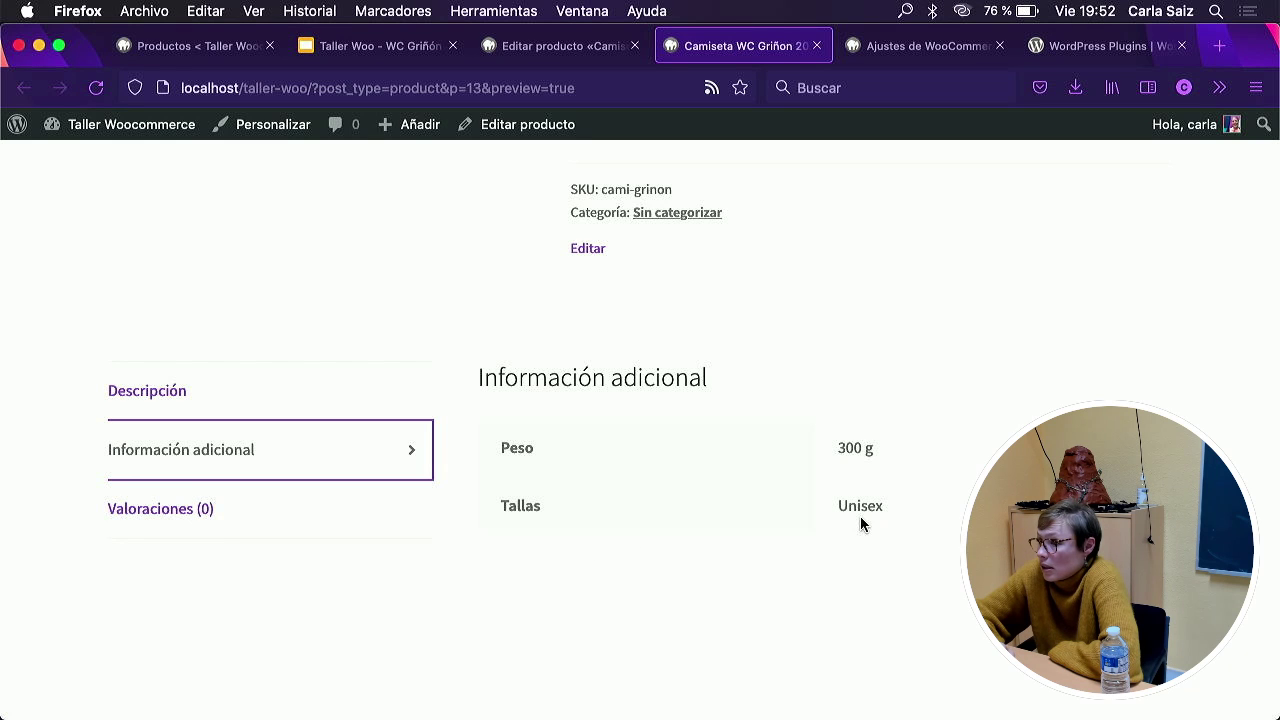
Turn off "Visible en la página de productos" for the product's "Tallas" attribute and save the attributes.
{"action": "left_click", "coordinate": [540, 46]}
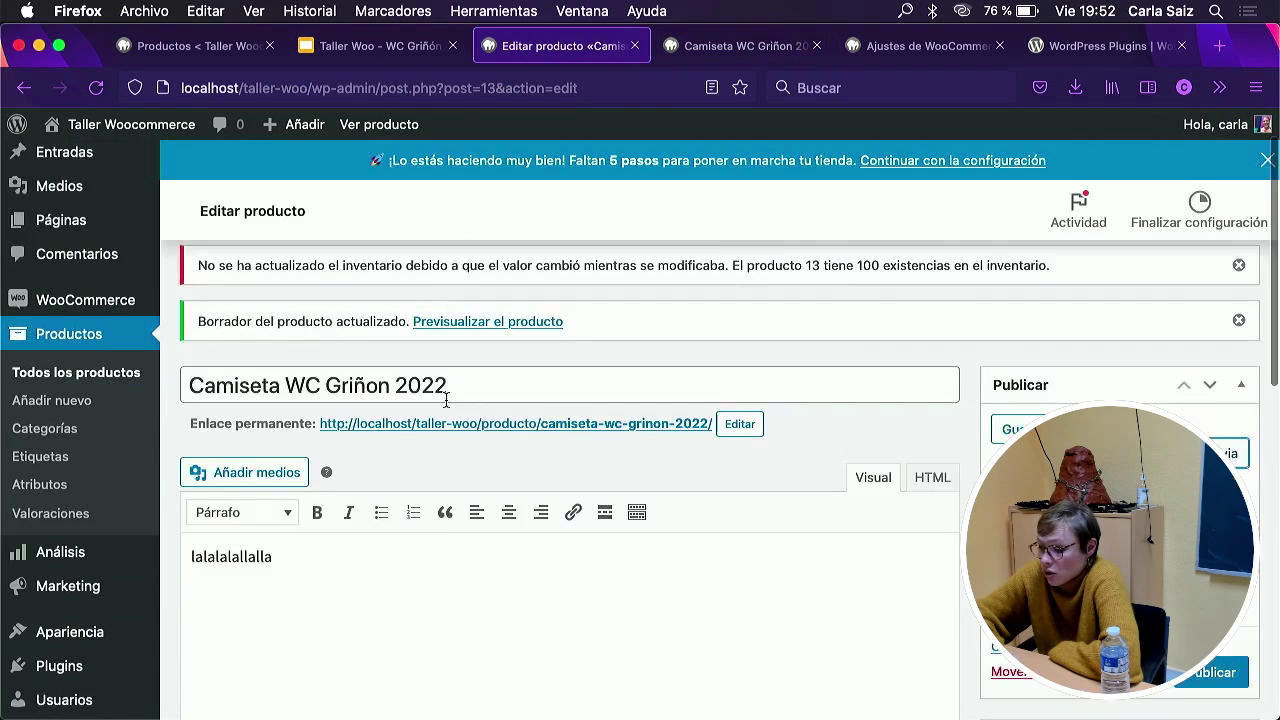
{"action": "scroll", "coordinate": [445, 398], "scroll_direction": "down", "scroll_amount": 10}
{"action": "scroll", "coordinate": [277, 457], "scroll_direction": "up", "scroll_amount": 2}
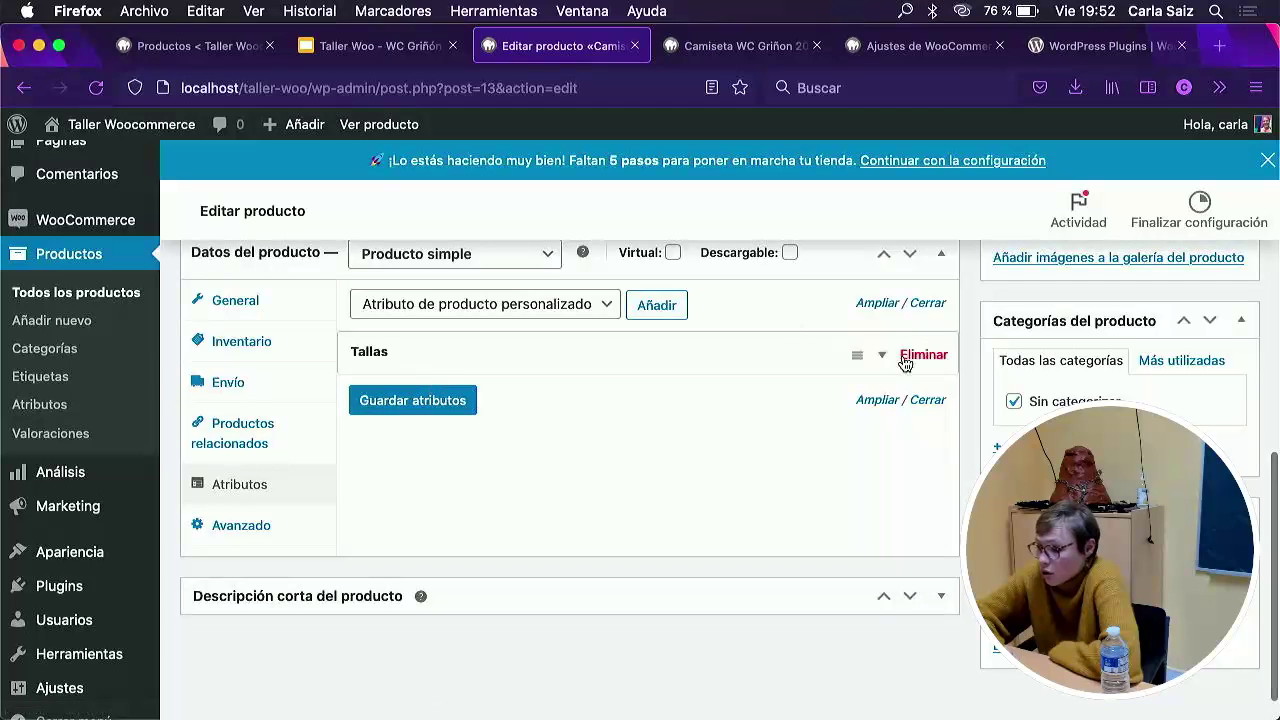
{"action": "left_click", "coordinate": [882, 361]}
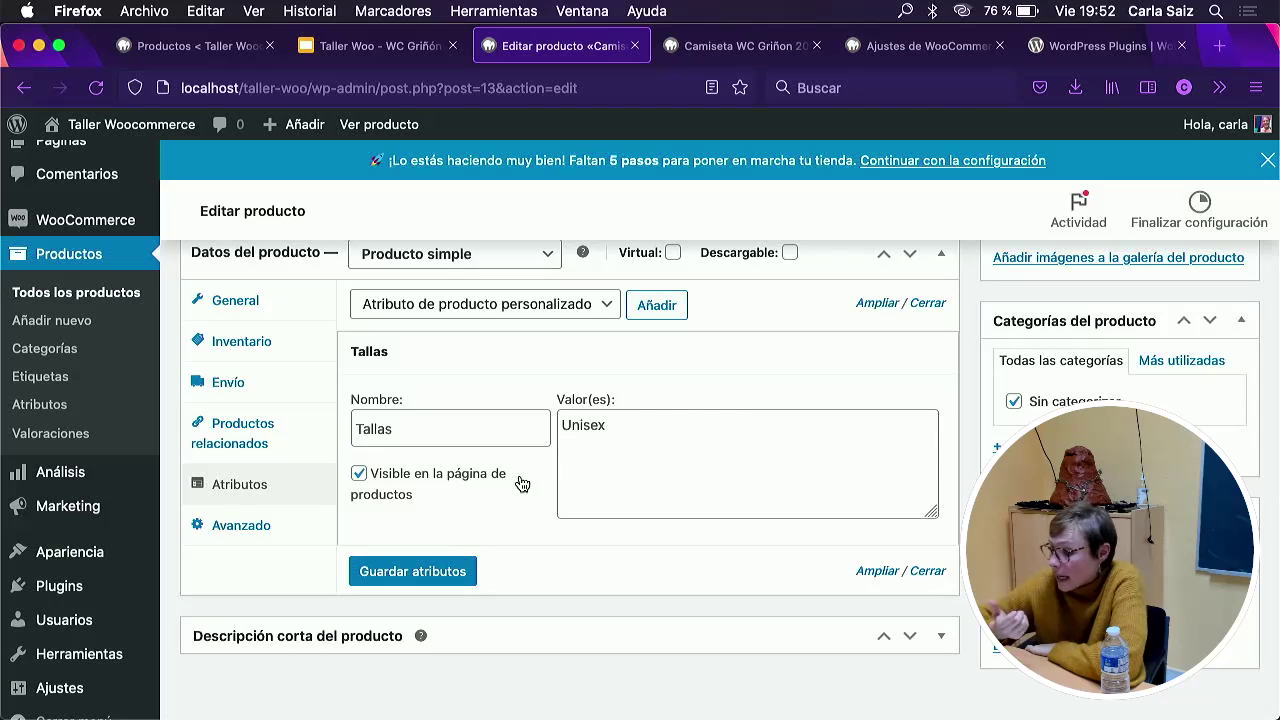
{"action": "scroll", "coordinate": [557, 408], "scroll_direction": "up", "scroll_amount": 1}
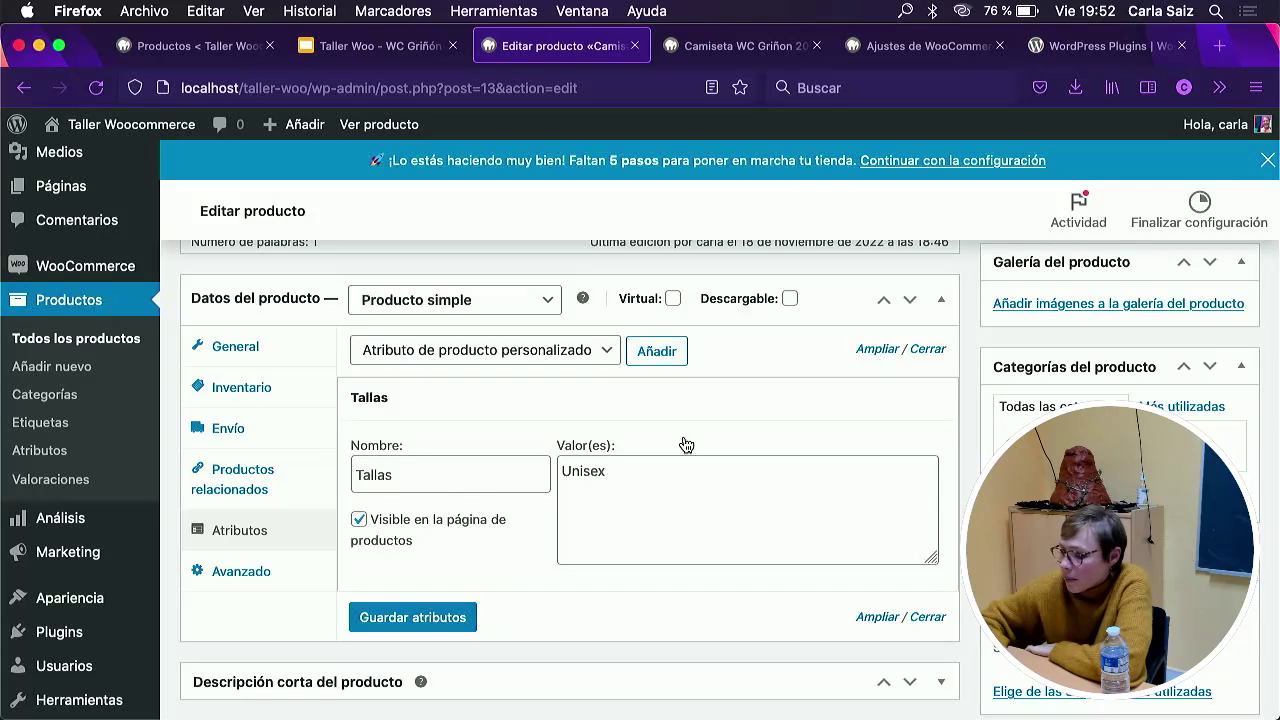
{"action": "left_click", "coordinate": [358, 520]}
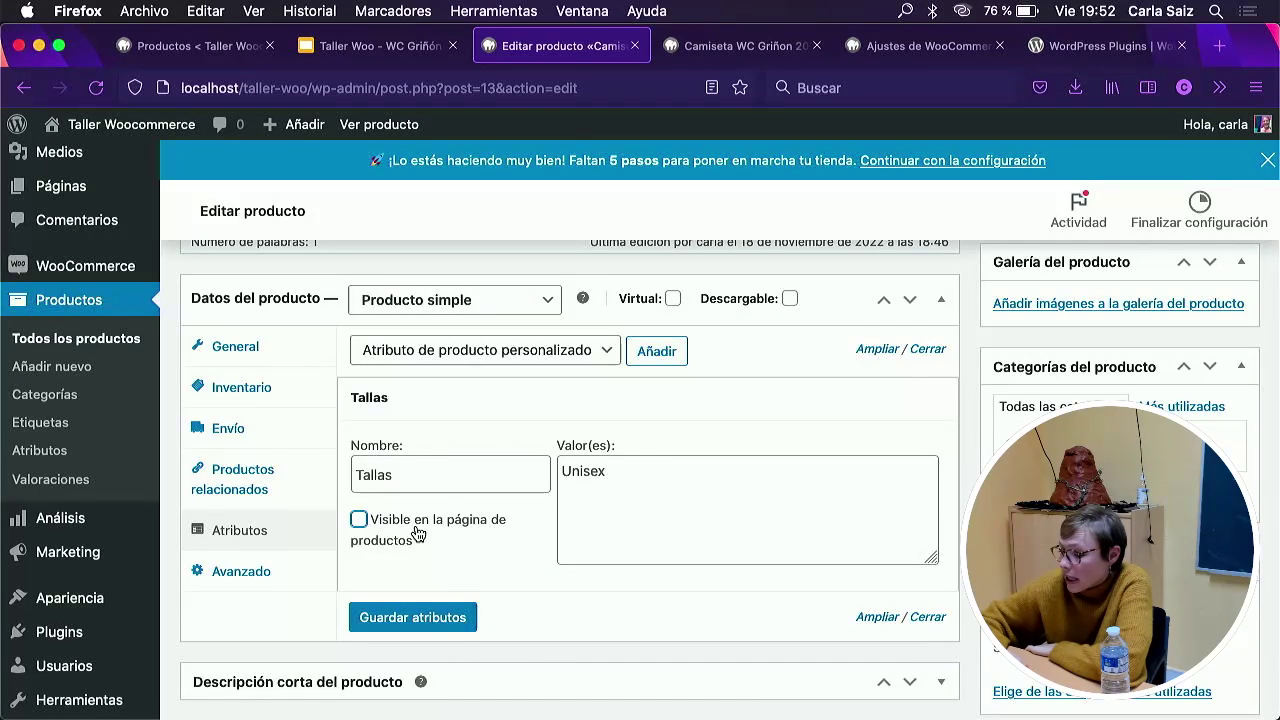
{"action": "left_click", "coordinate": [420, 620]}
Preview the product in the store and examine its "Información adicional" section and main product details.
{"action": "left_click", "coordinate": [1120, 391]}
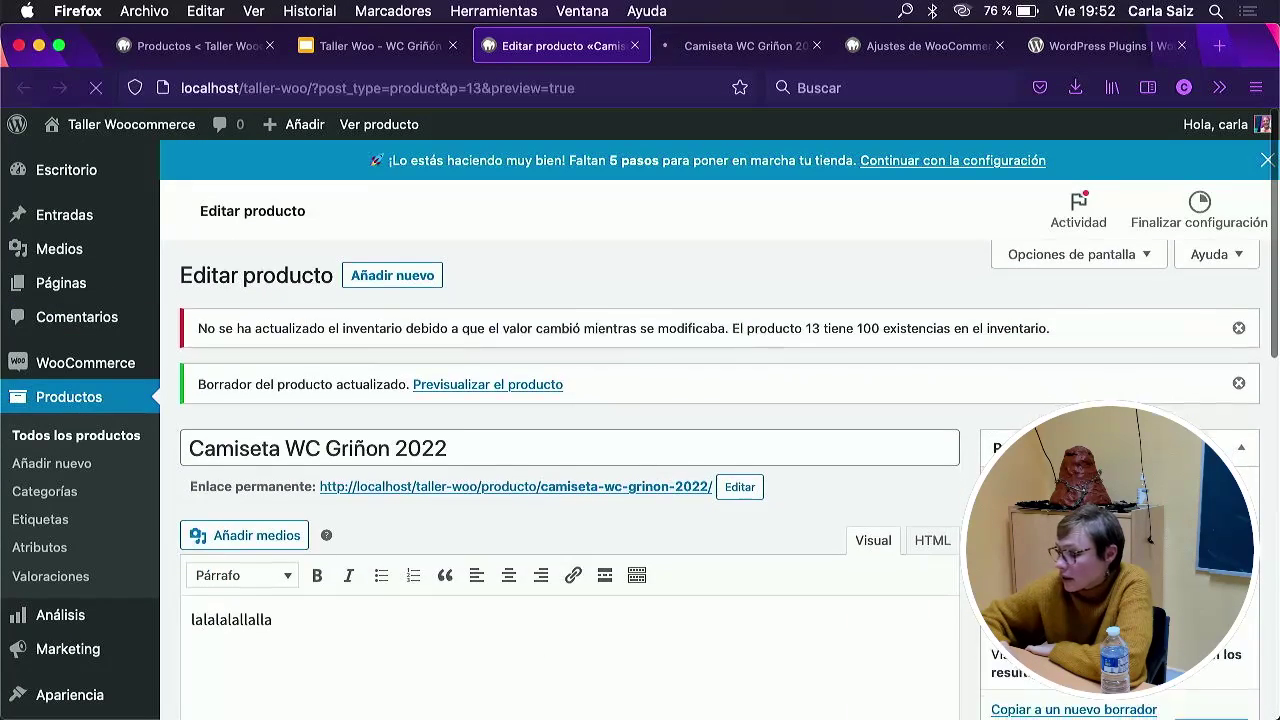
{"action": "left_click", "coordinate": [274, 466]}
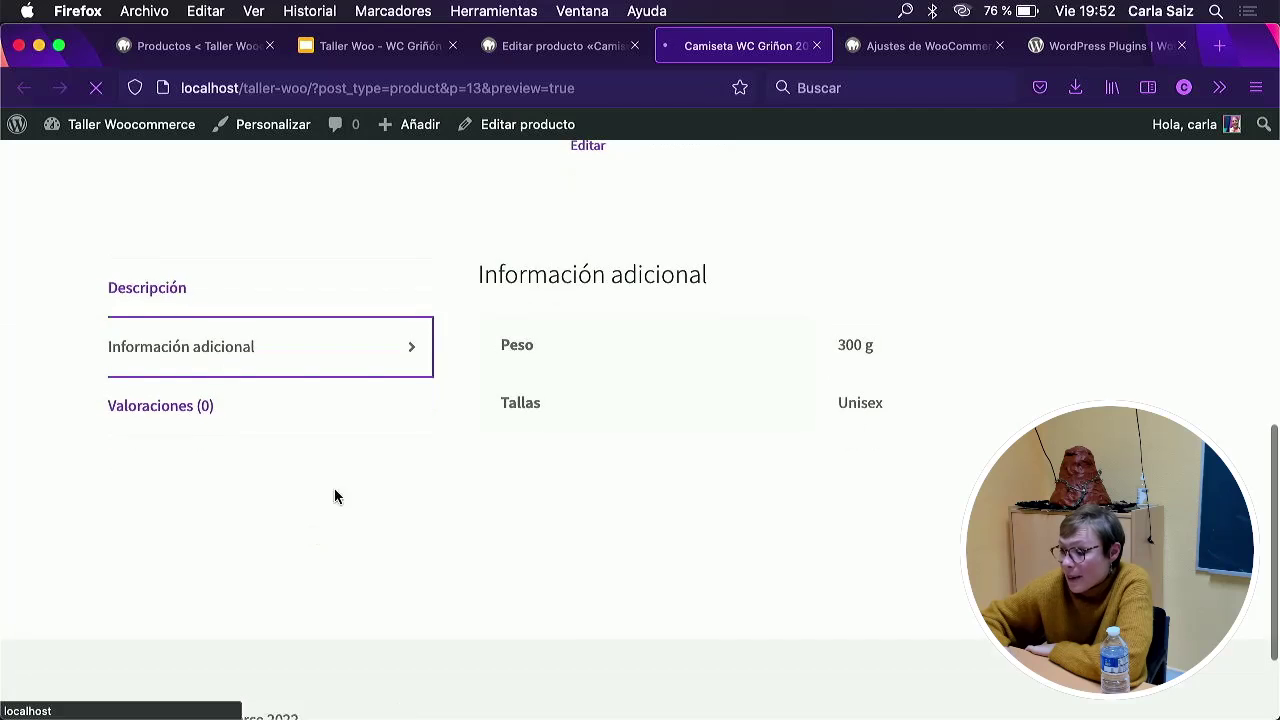
{"action": "left_click", "coordinate": [270, 523]}
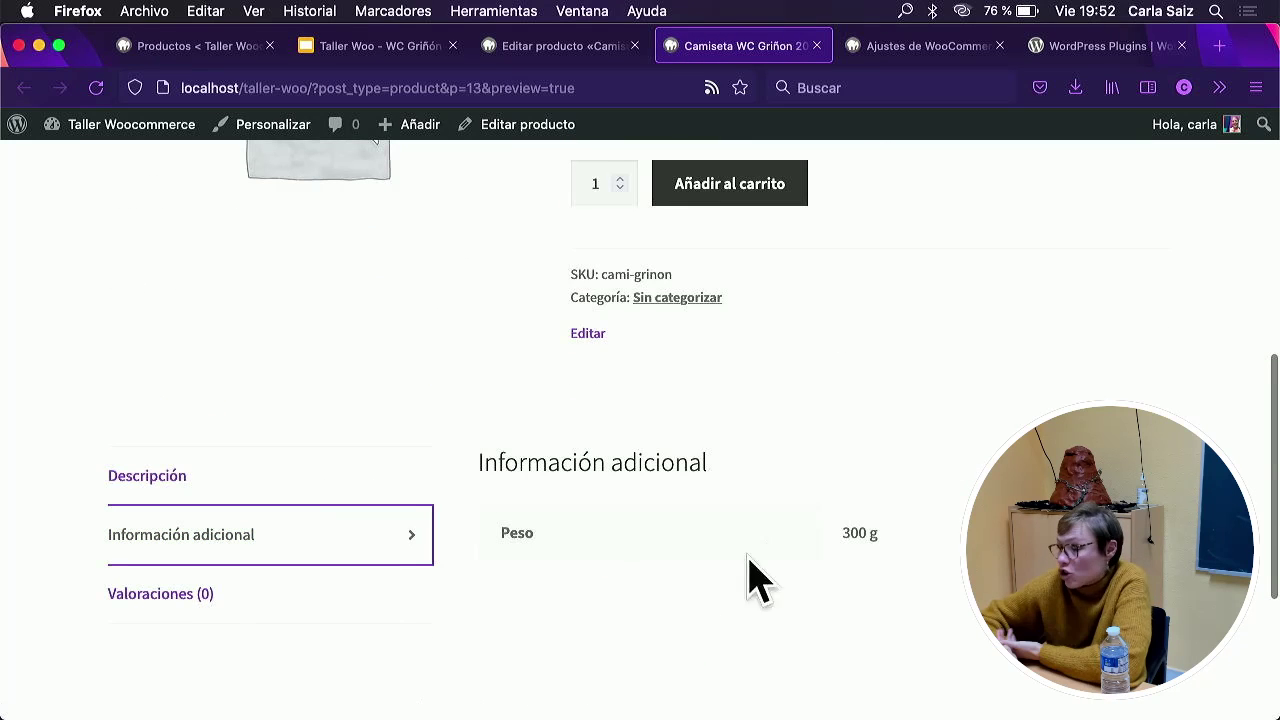
{"action": "scroll", "coordinate": [744, 394], "scroll_direction": "up", "scroll_amount": 2}
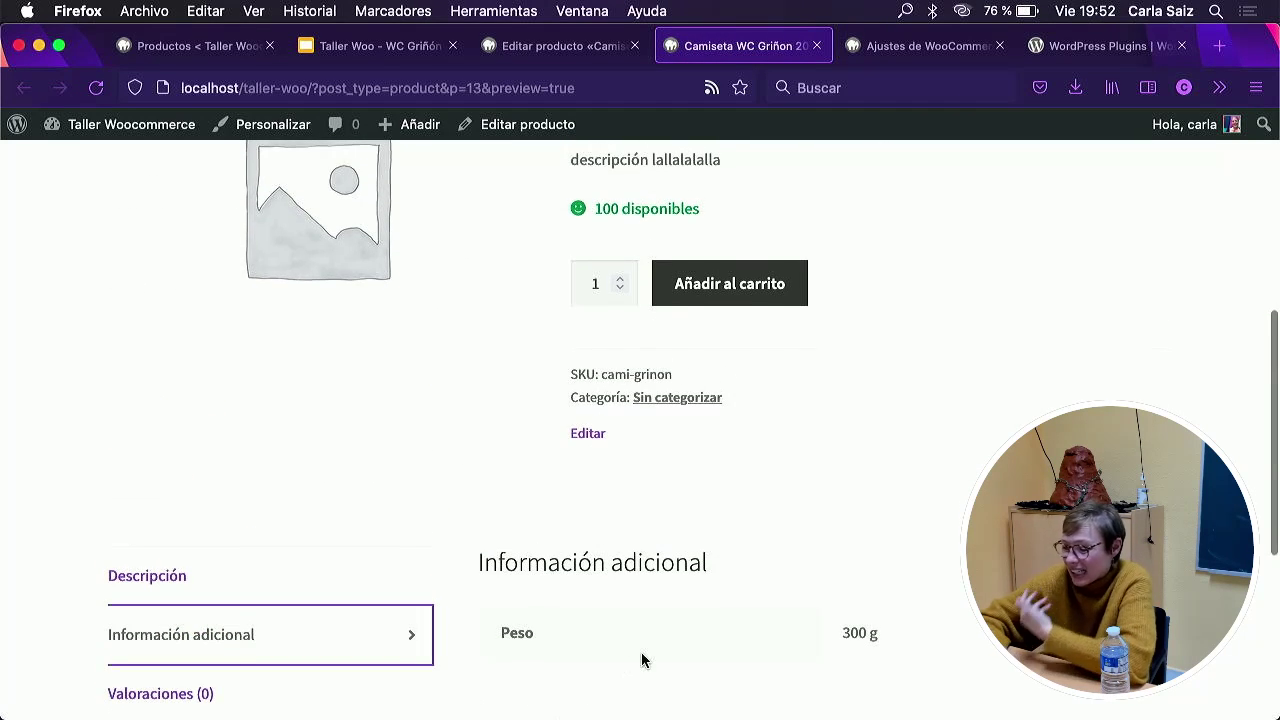
{"action": "scroll", "coordinate": [643, 660], "scroll_direction": "down", "scroll_amount": 2}
{"action": "scroll", "coordinate": [649, 206], "scroll_direction": "up", "scroll_amount": 5}
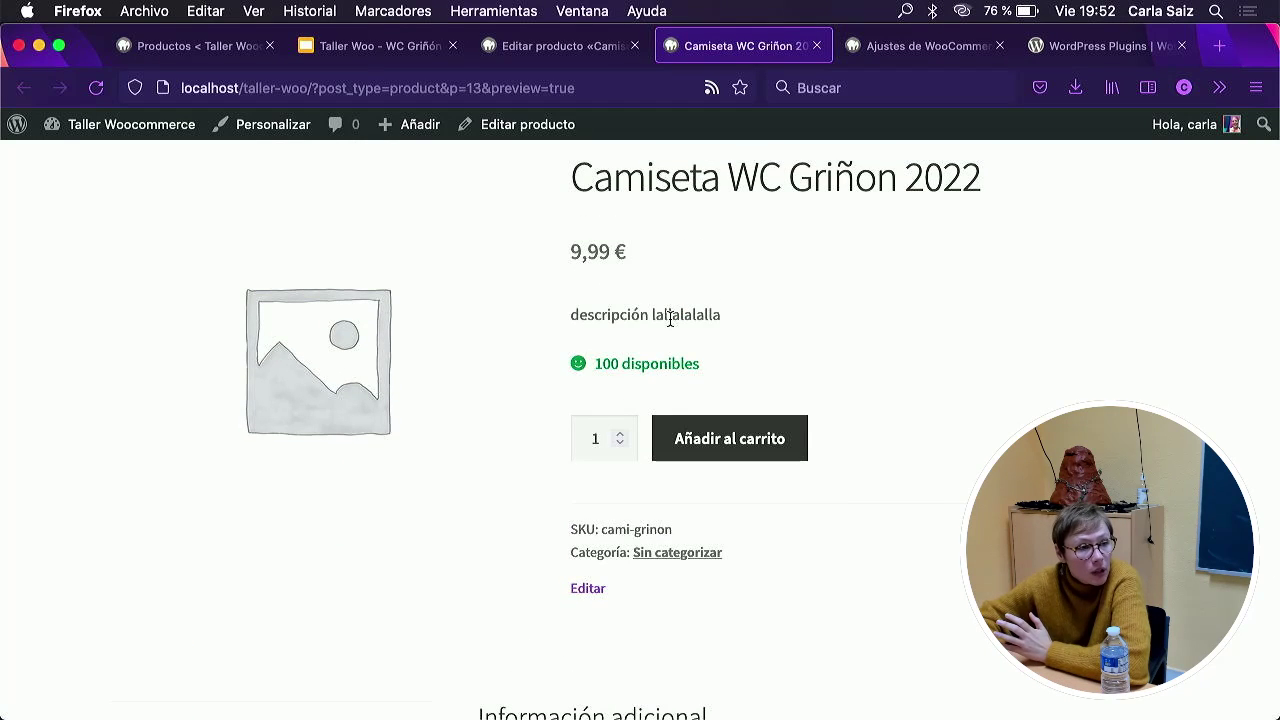
{"action": "scroll", "coordinate": [660, 360], "scroll_direction": "down", "scroll_amount": 1}
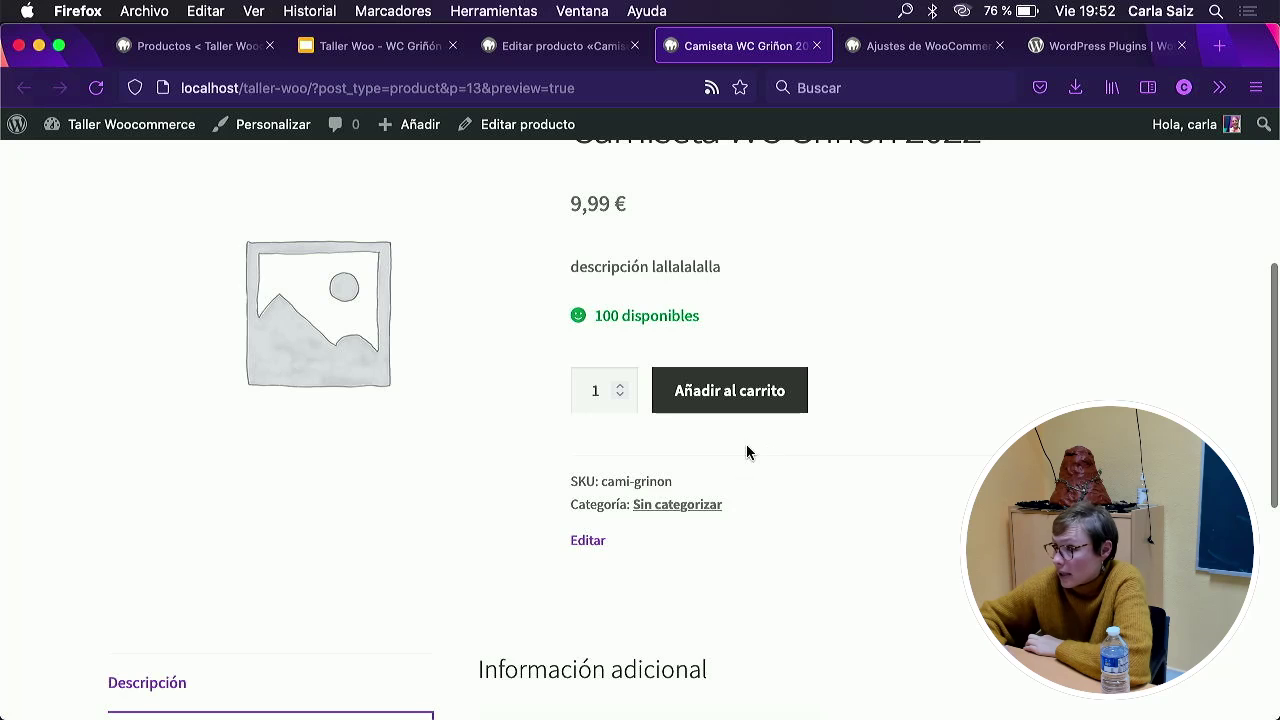
{"action": "scroll", "coordinate": [746, 447], "scroll_direction": "down", "scroll_amount": 5}
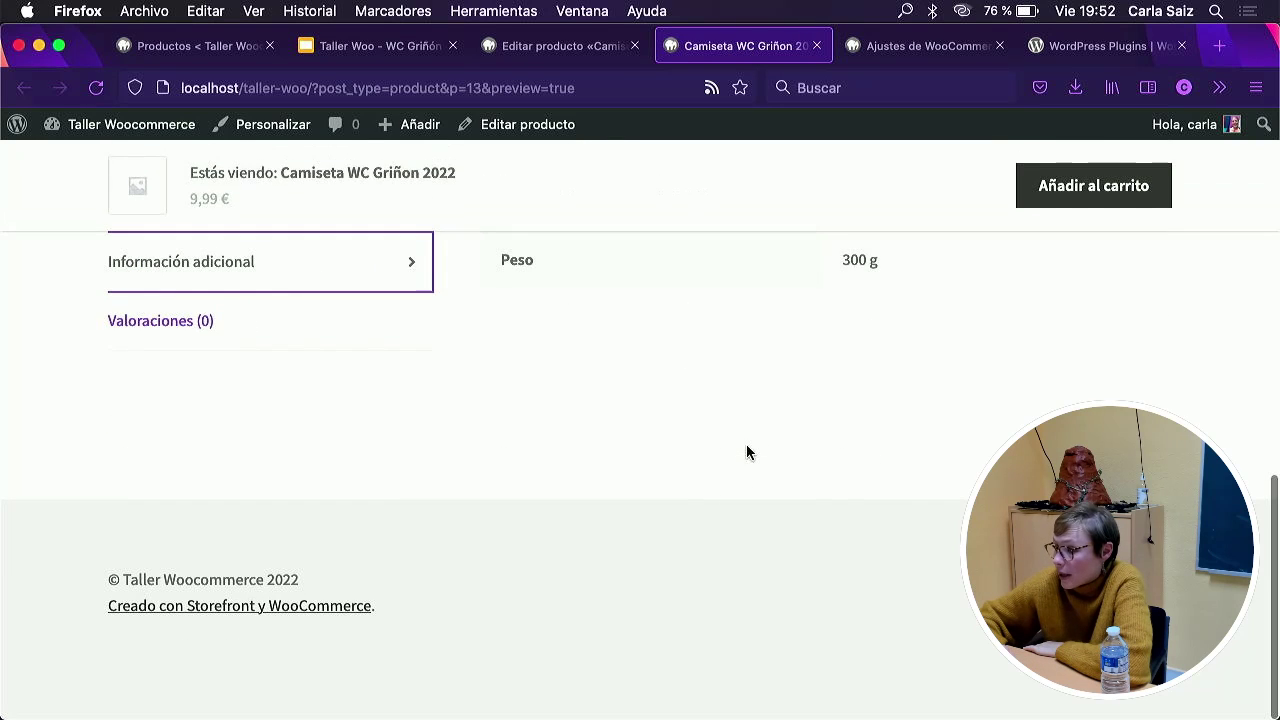
Review the product's attributes in the editor and compare them with the previewed store page.
{"action": "left_click", "coordinate": [560, 45]}
{"action": "scroll", "coordinate": [509, 520], "scroll_direction": "down", "scroll_amount": 5}
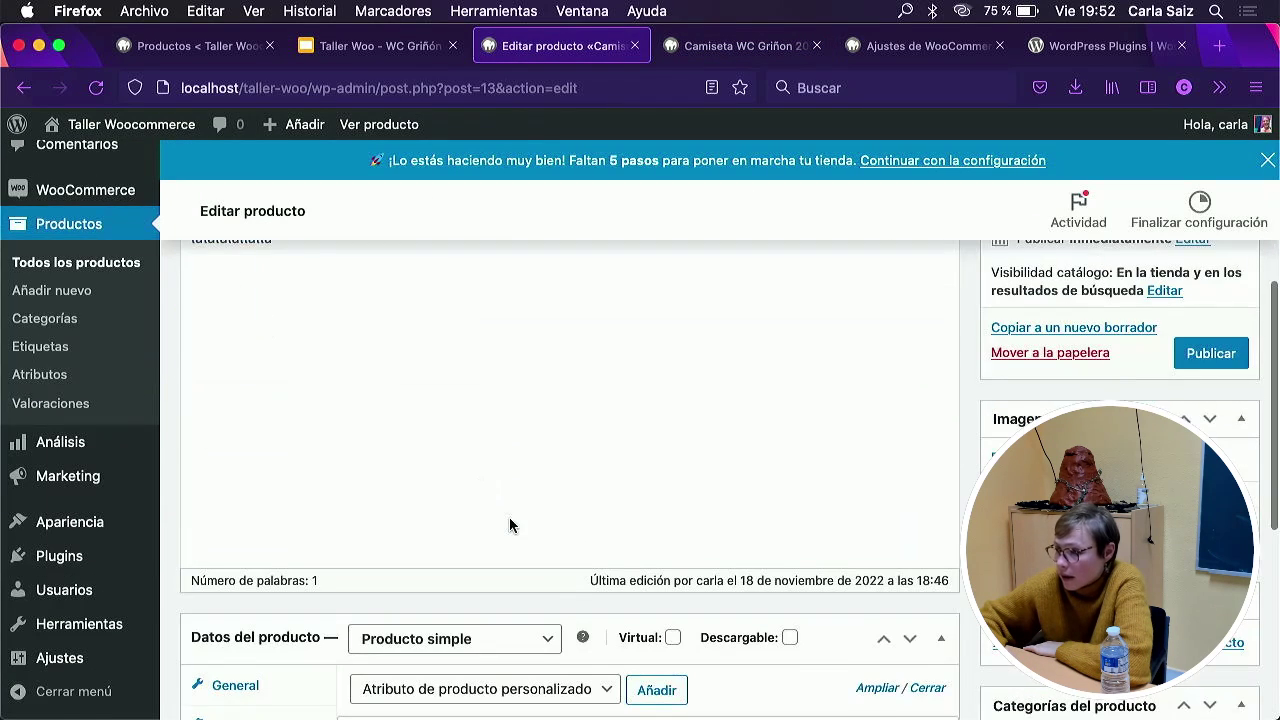
{"action": "scroll", "coordinate": [509, 518], "scroll_direction": "down", "scroll_amount": 1}
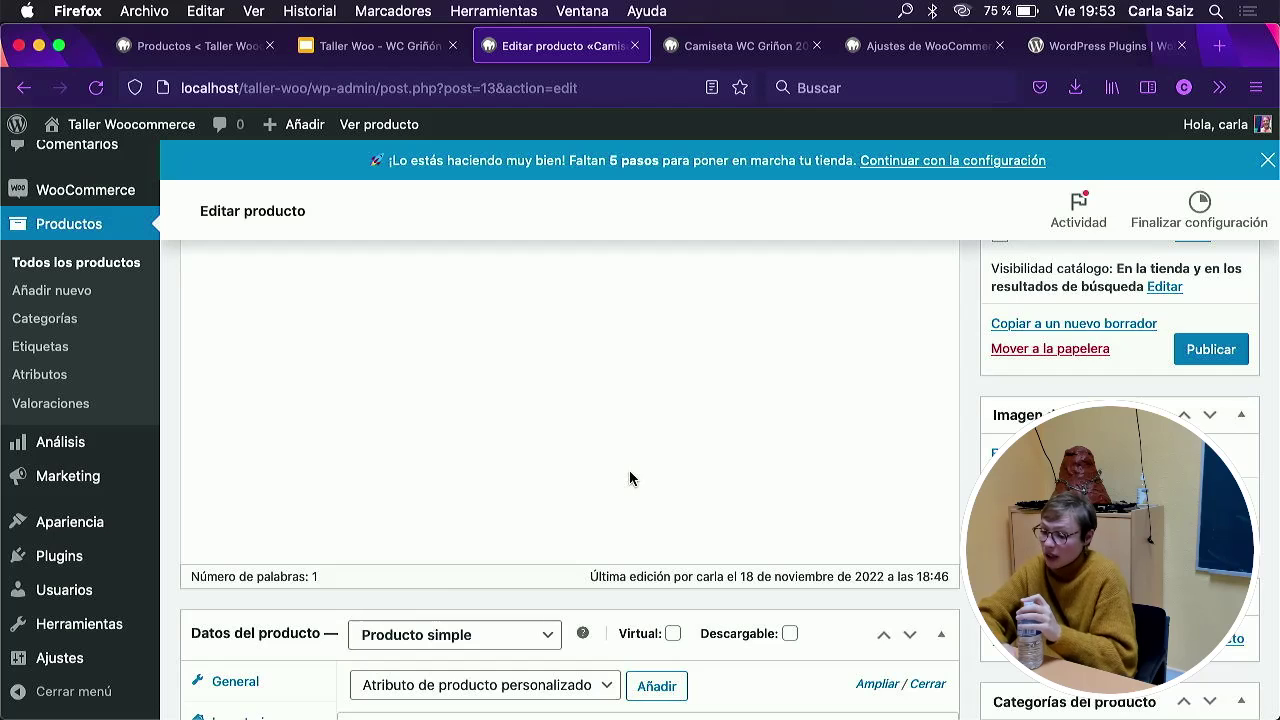
{"action": "scroll", "coordinate": [630, 478], "scroll_direction": "down", "scroll_amount": 5}
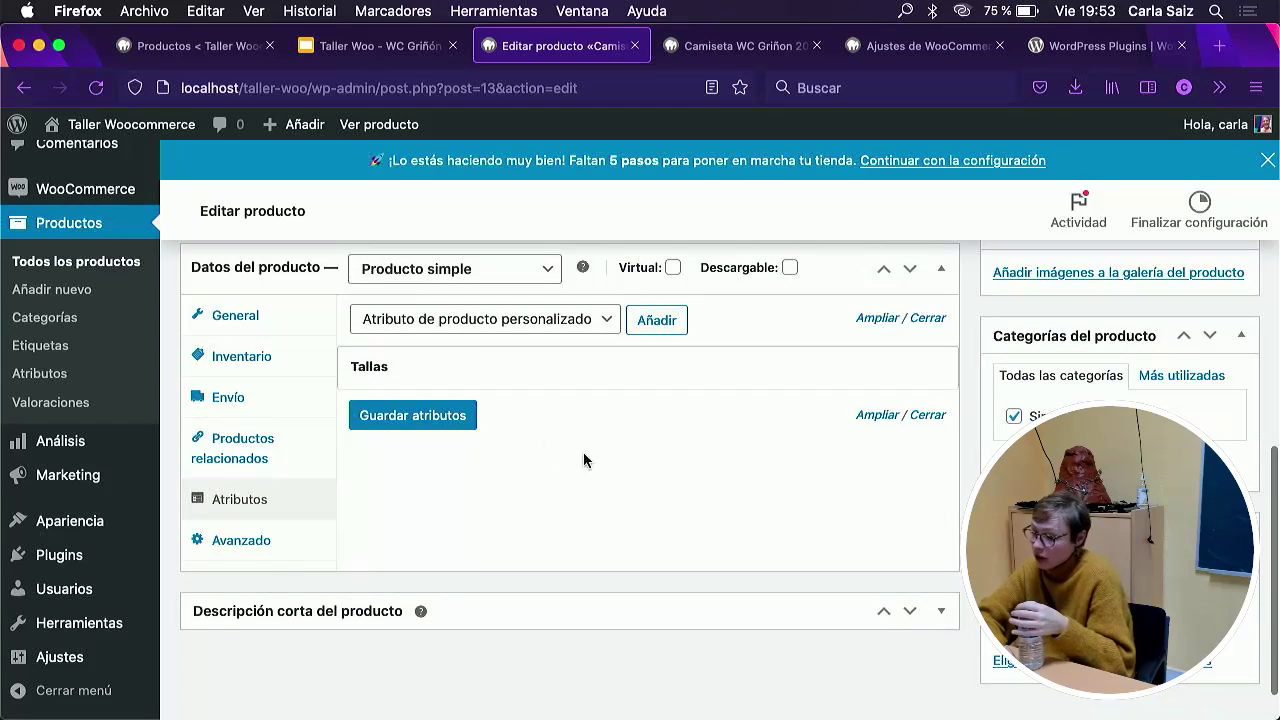
{"action": "left_click", "coordinate": [770, 50]}
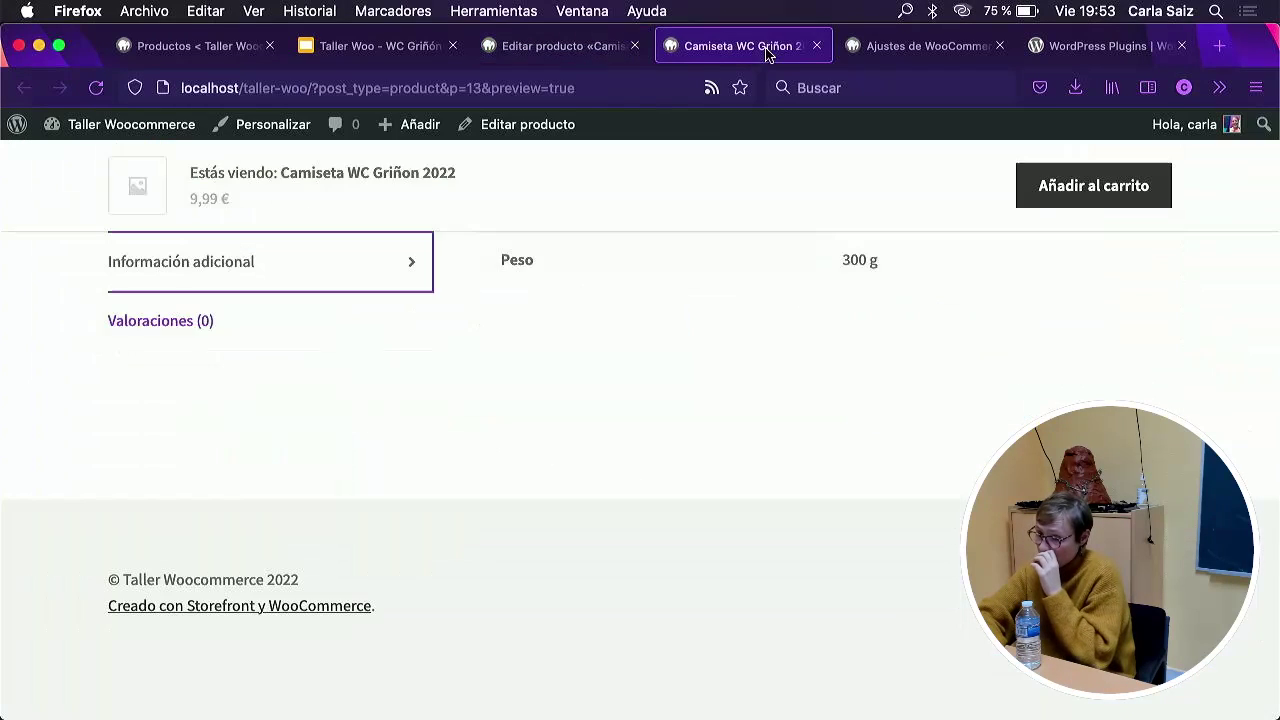
{"action": "scroll", "coordinate": [674, 257], "scroll_direction": "up", "scroll_amount": 5}
{"action": "scroll", "coordinate": [620, 360], "scroll_direction": "up", "scroll_amount": 3}
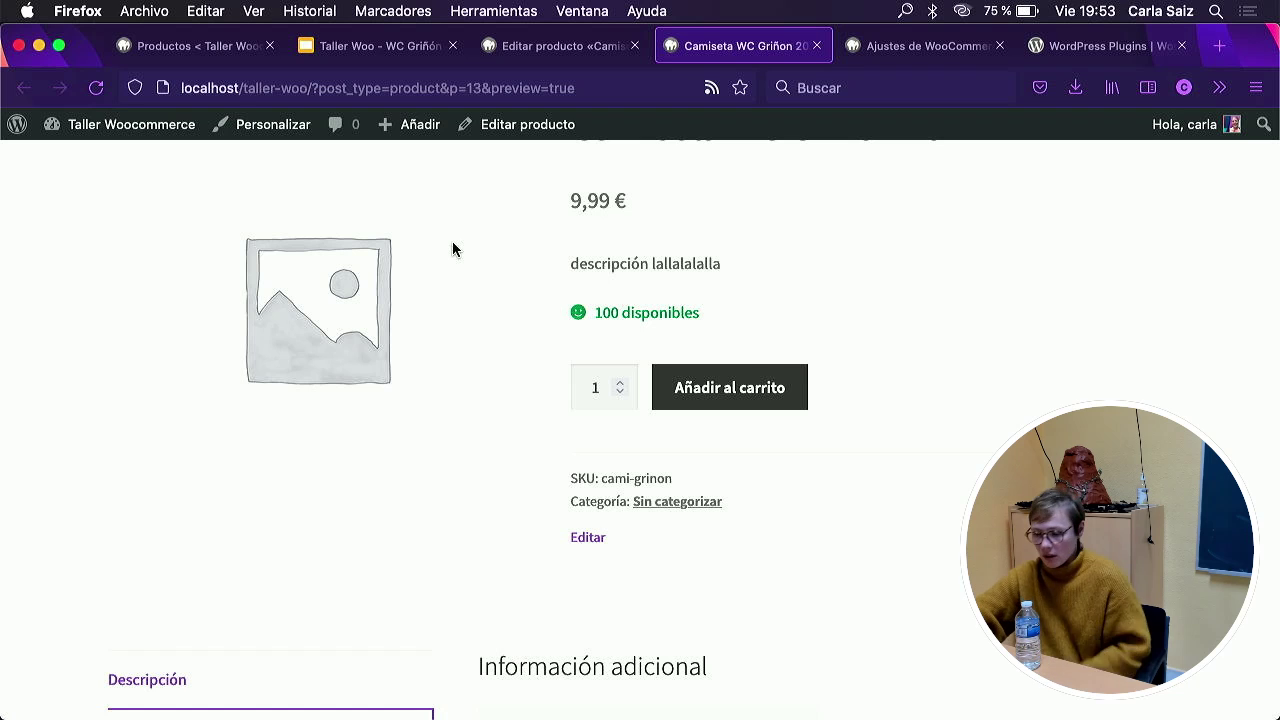
Turn on "Visible en la página de productos" for the "Tallas" attribute and collapse its details.
{"action": "left_click", "coordinate": [545, 50]}
{"action": "scroll", "coordinate": [571, 470], "scroll_direction": "up", "scroll_amount": 2}
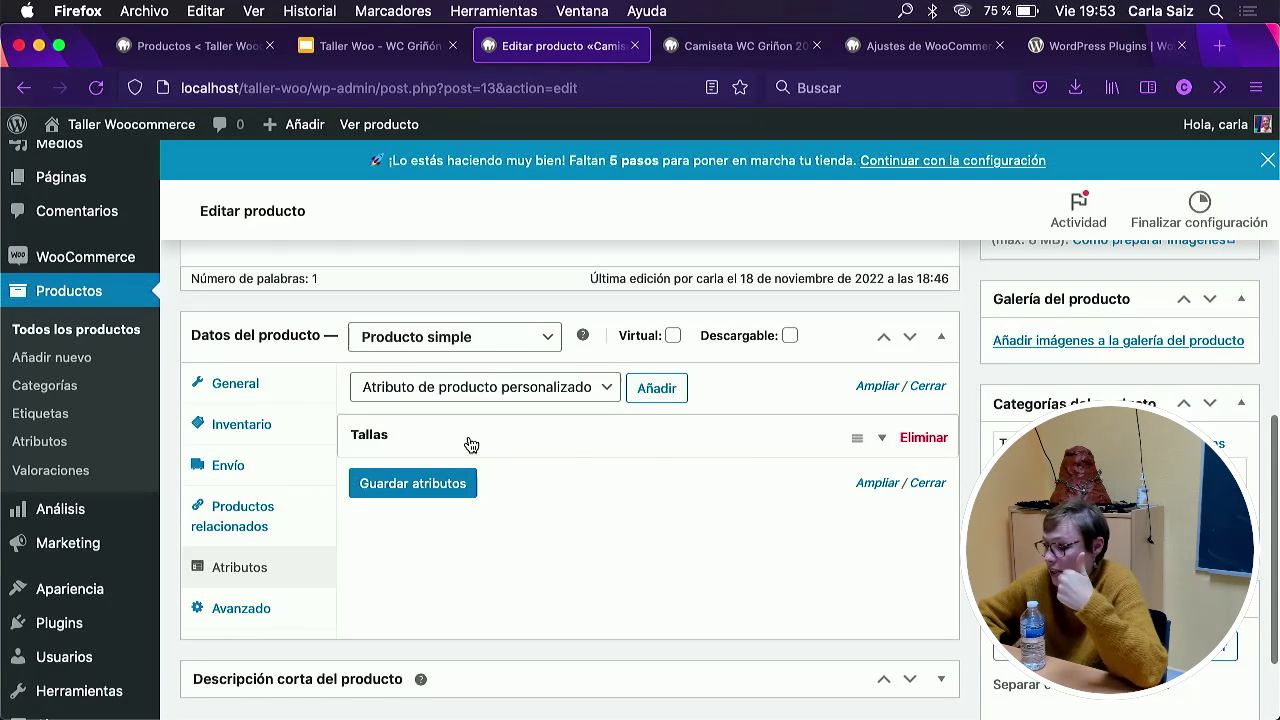
{"action": "left_click", "coordinate": [888, 447]}
{"action": "scroll", "coordinate": [666, 438], "scroll_direction": "down", "scroll_amount": 1}
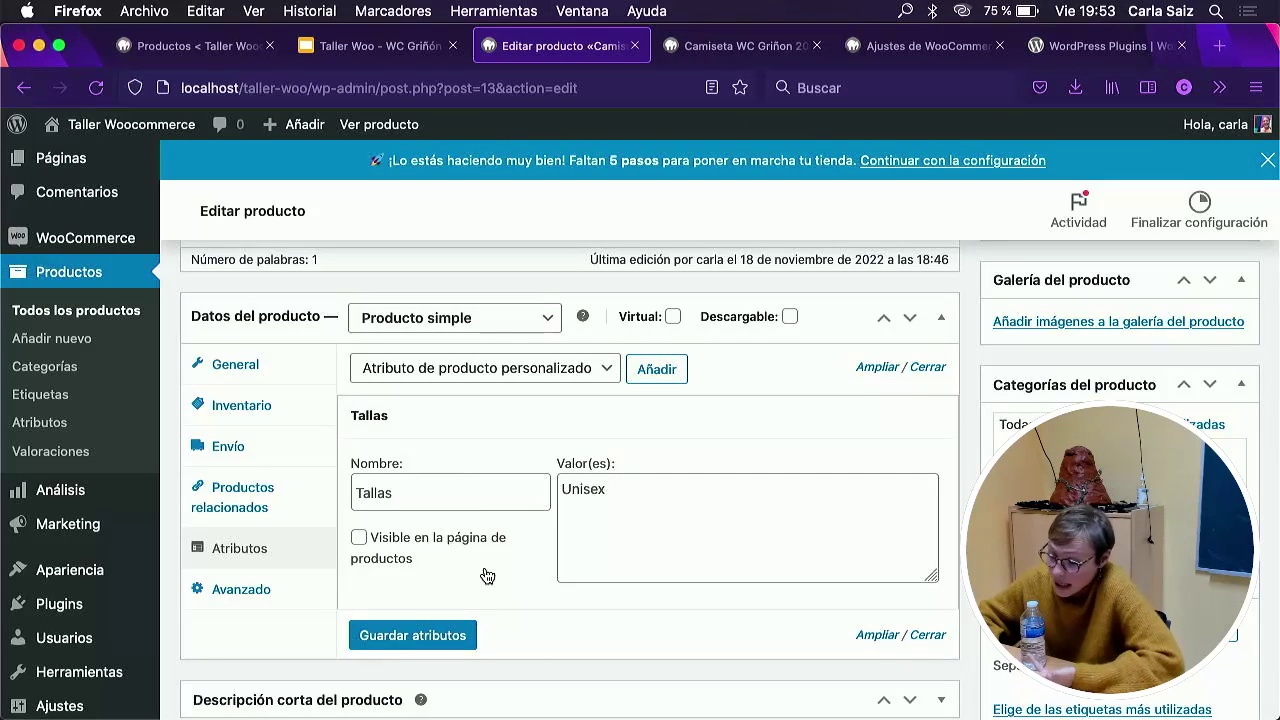
{"action": "scroll", "coordinate": [487, 576], "scroll_direction": "down", "scroll_amount": 1}
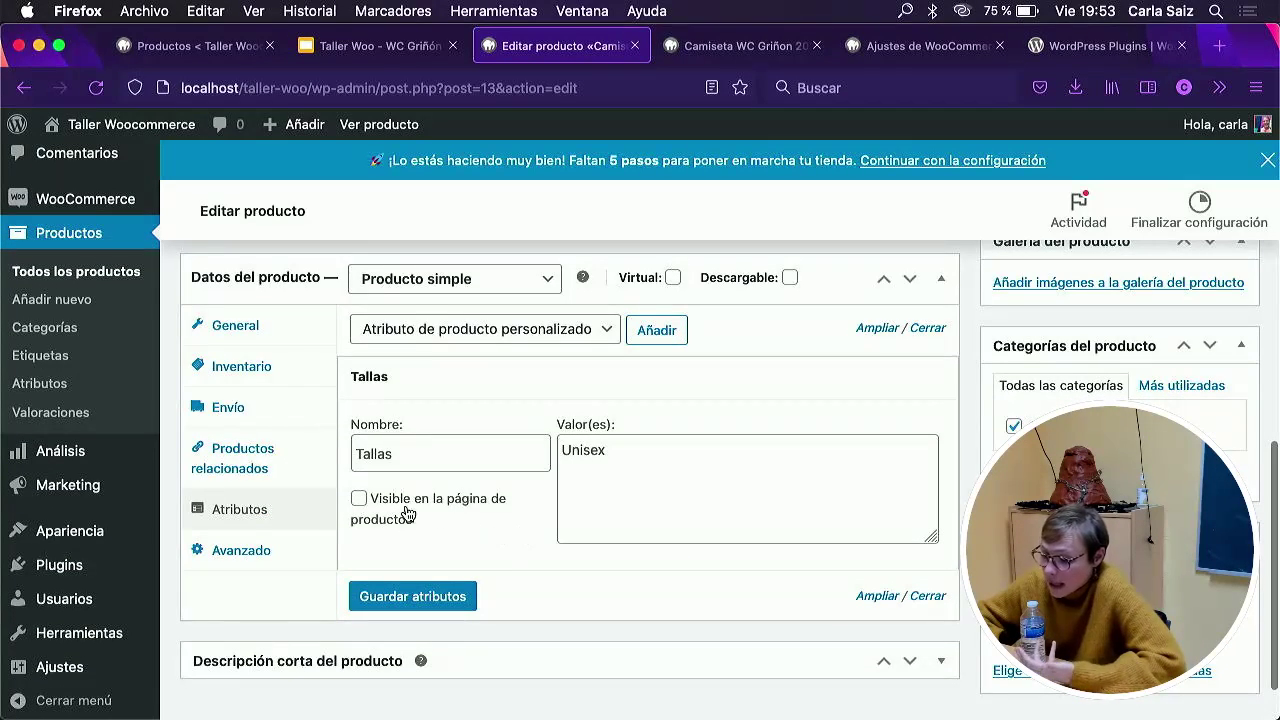
{"action": "left_click", "coordinate": [360, 499]}
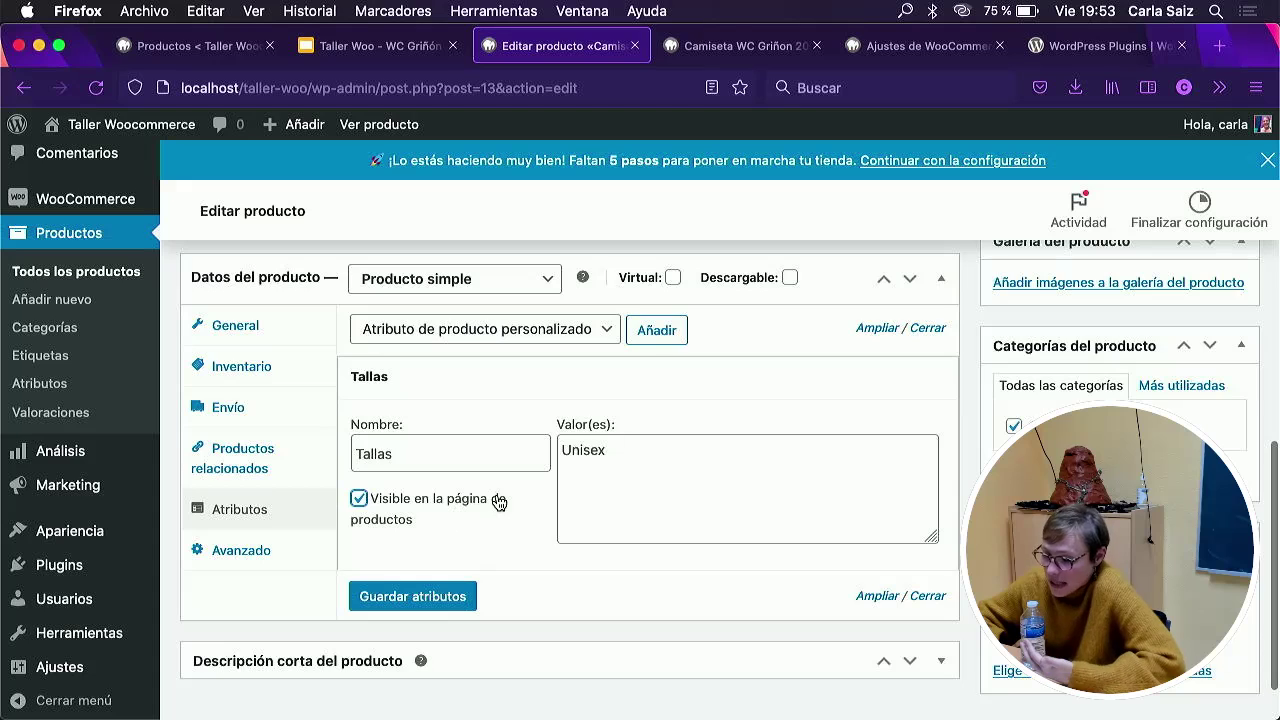
{"action": "left_click", "coordinate": [616, 390]}
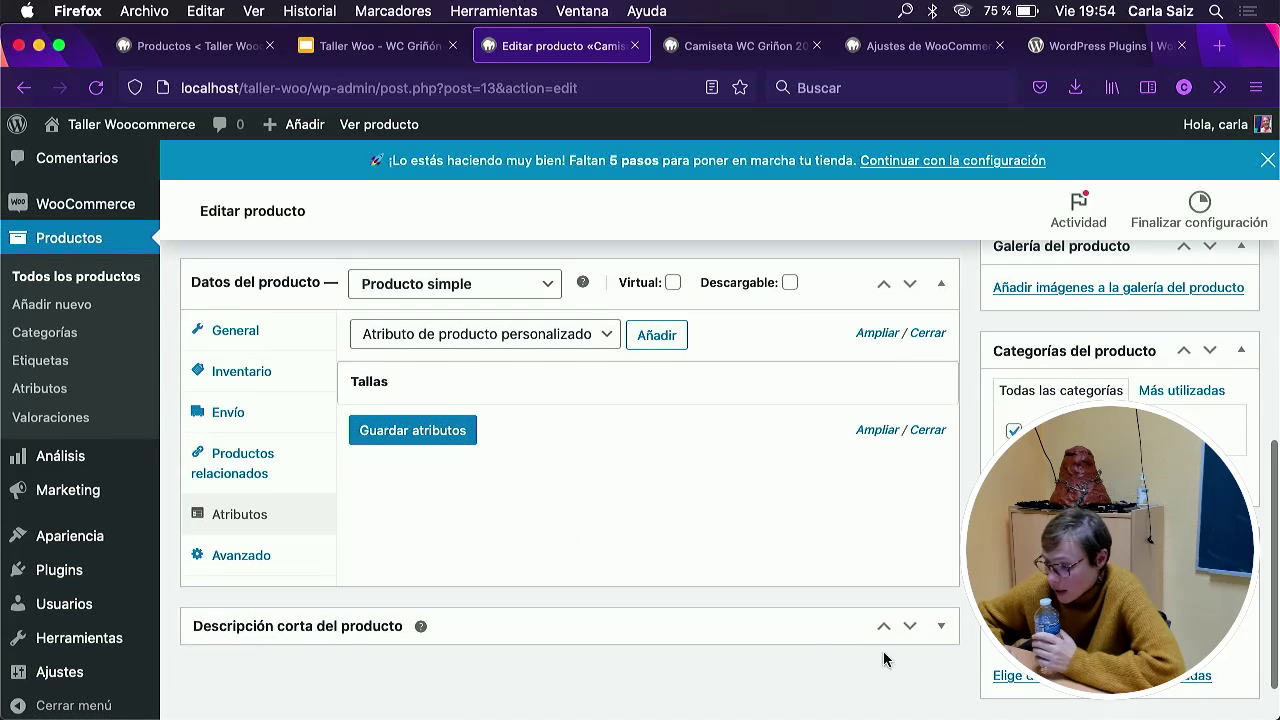
Expand the product's short description in the editor and locate the same text on the previewed page.
{"action": "left_click", "coordinate": [941, 628]}
{"action": "scroll", "coordinate": [603, 591], "scroll_direction": "down", "scroll_amount": 3}
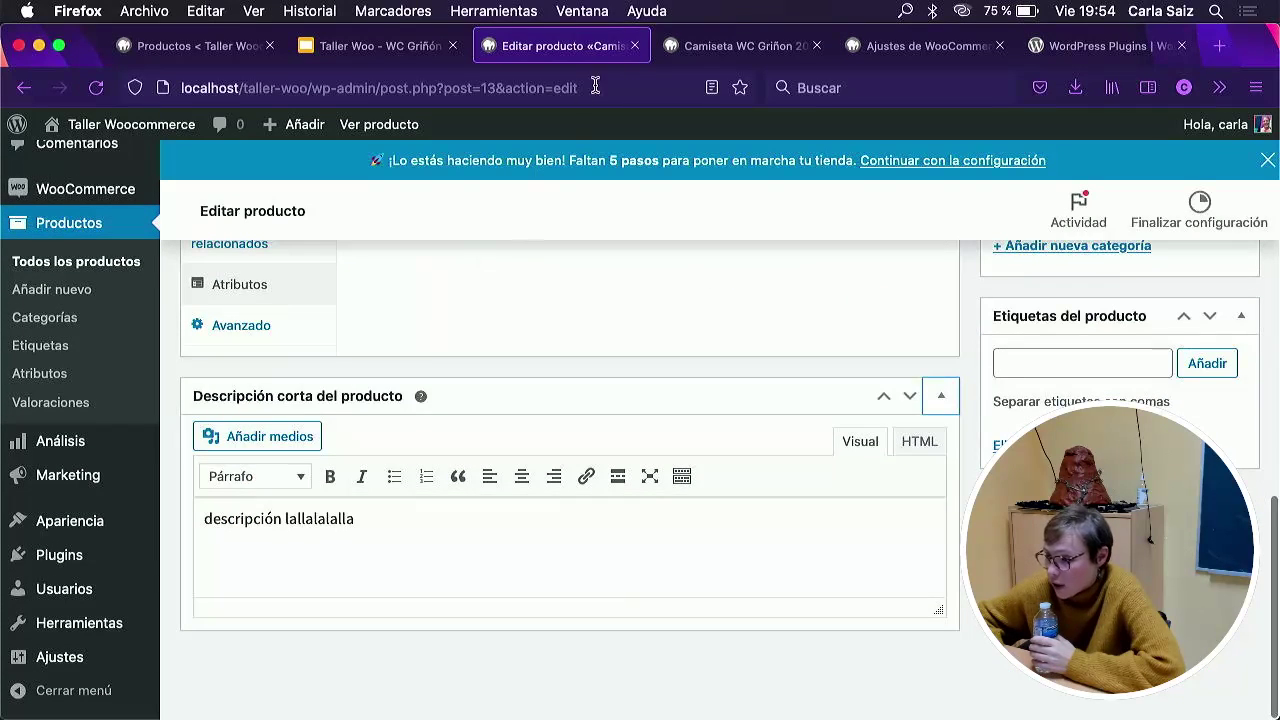
{"action": "left_click", "coordinate": [727, 55]}
{"action": "scroll", "coordinate": [771, 354], "scroll_direction": "up", "scroll_amount": 2}
{"action": "triple_click", "coordinate": [644, 378]}
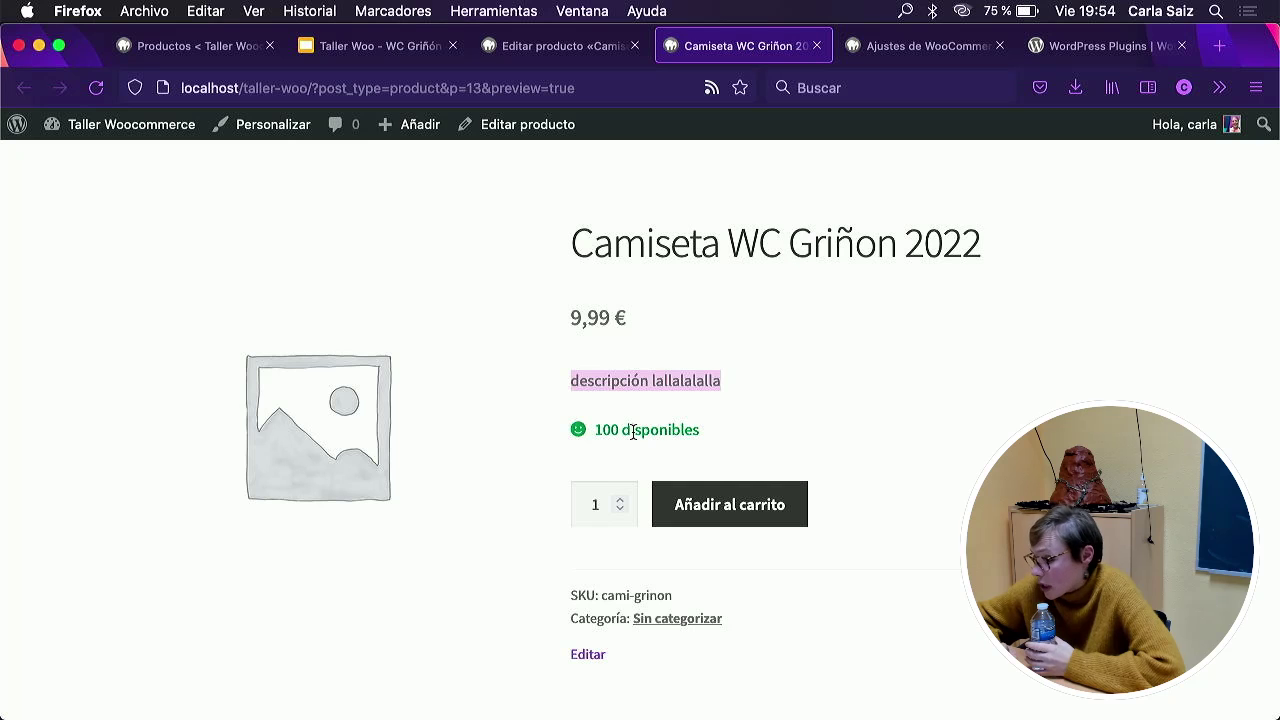
Compare the product's main description in the editor with the "Descripción" section of the previewed page.
{"action": "left_click", "coordinate": [575, 50]}
{"action": "scroll", "coordinate": [471, 367], "scroll_direction": "up", "scroll_amount": 10}
{"action": "scroll", "coordinate": [471, 367], "scroll_direction": "down", "scroll_amount": 5}
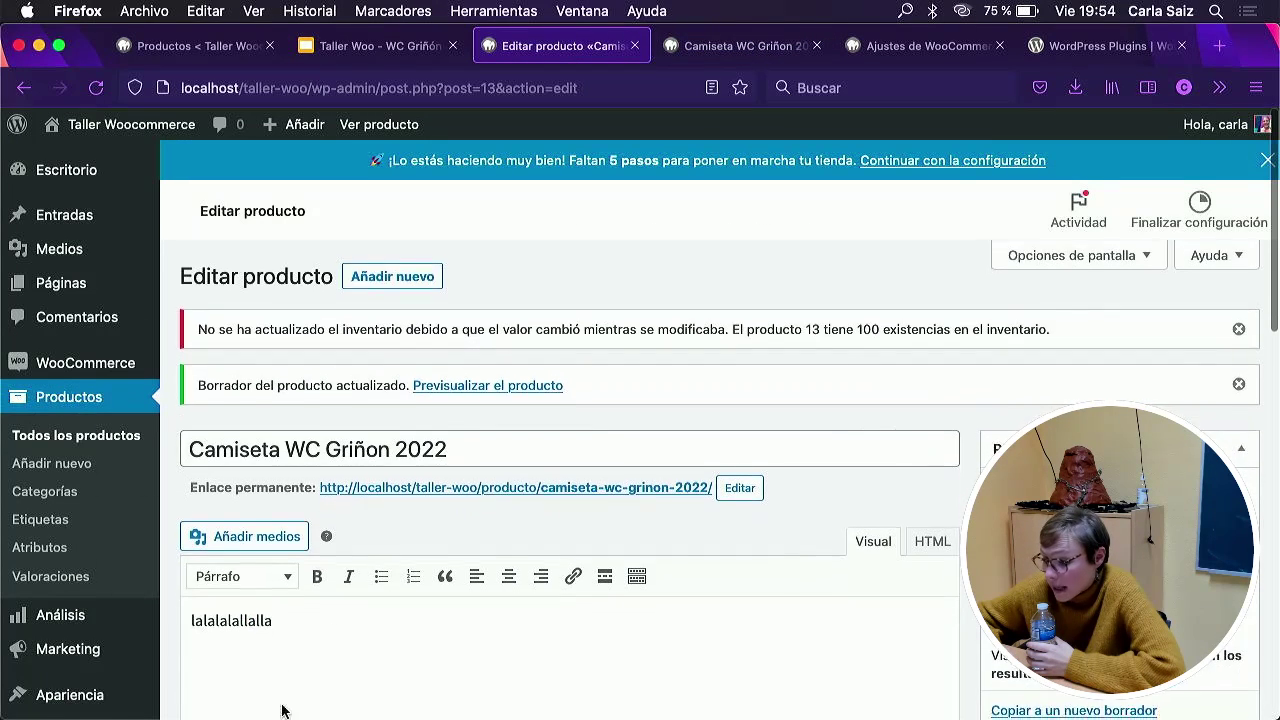
{"action": "left_click", "coordinate": [750, 48]}
{"action": "scroll", "coordinate": [524, 422], "scroll_direction": "down", "scroll_amount": 10}
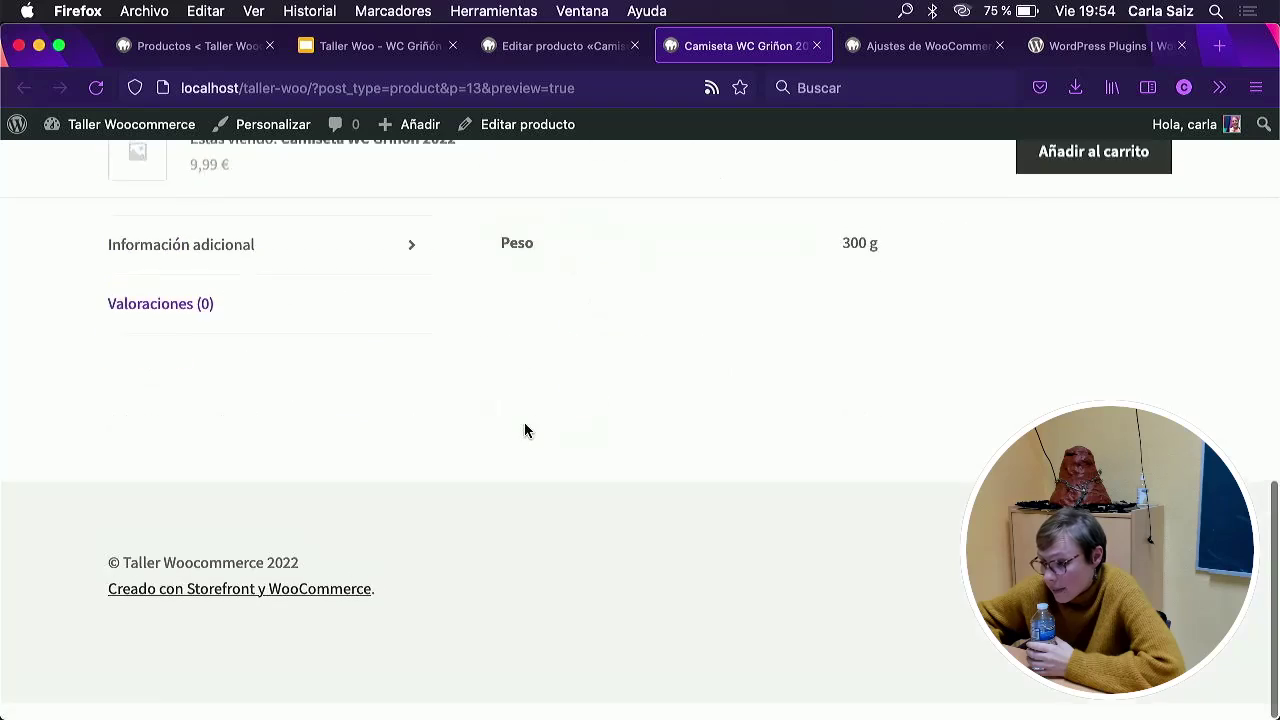
{"action": "scroll", "coordinate": [524, 422], "scroll_direction": "up", "scroll_amount": 2}
{"action": "left_click", "coordinate": [177, 300]}
{"action": "scroll", "coordinate": [303, 303], "scroll_direction": "up", "scroll_amount": 1}
{"action": "scroll", "coordinate": [303, 303], "scroll_direction": "up", "scroll_amount": 1}
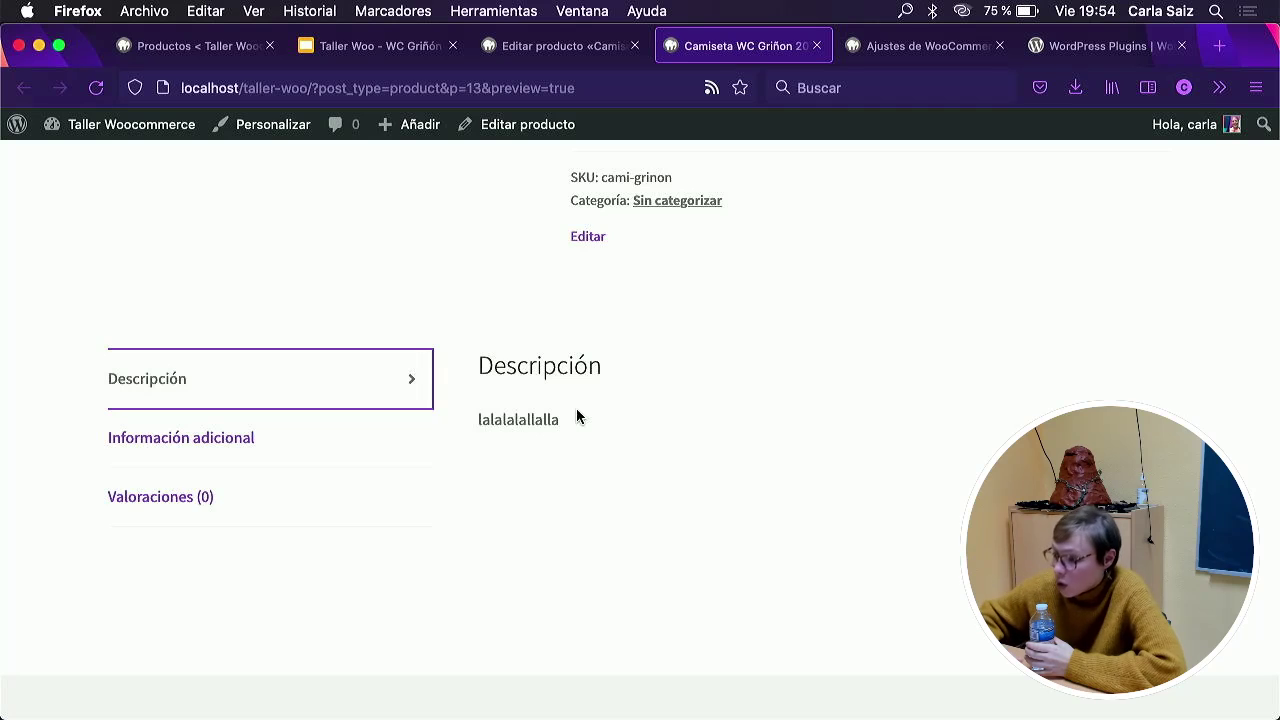
{"action": "scroll", "coordinate": [610, 400], "scroll_direction": "up", "scroll_amount": 5}
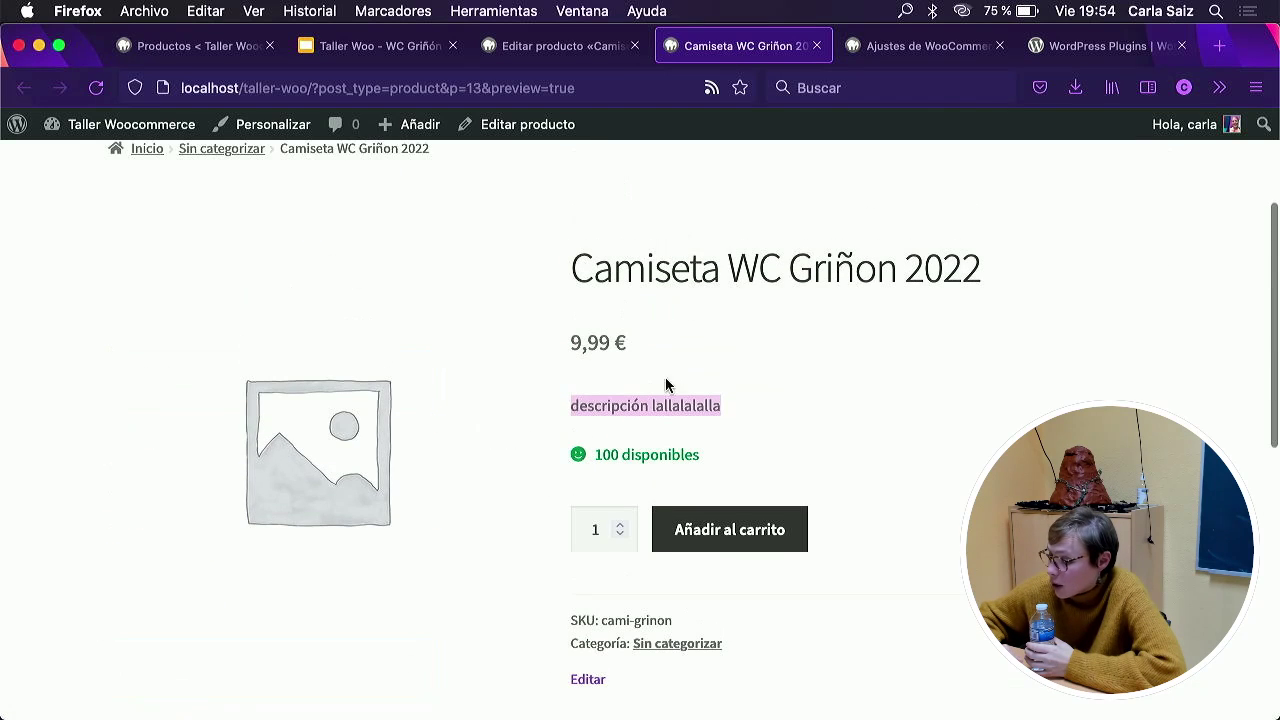
{"action": "scroll", "coordinate": [700, 405], "scroll_direction": "down", "scroll_amount": 4}
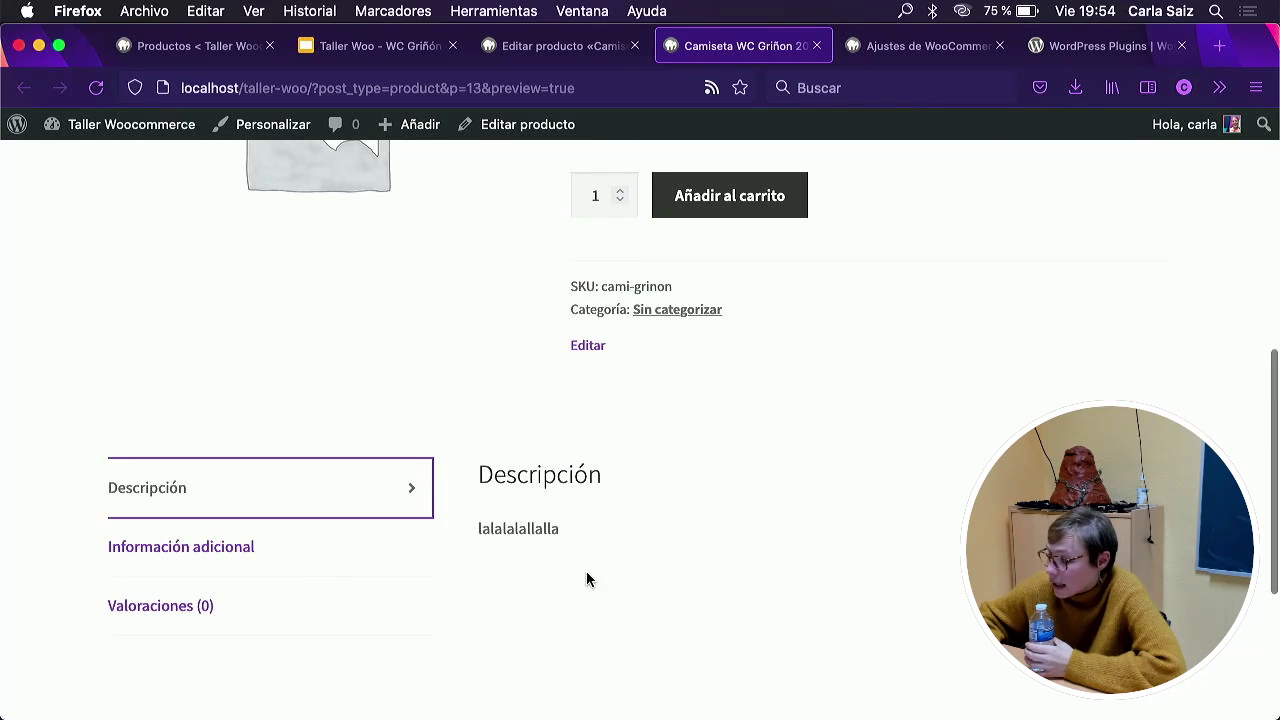
Delete all the text of the product's main description and preview the product in the store.
{"action": "left_click", "coordinate": [558, 46]}
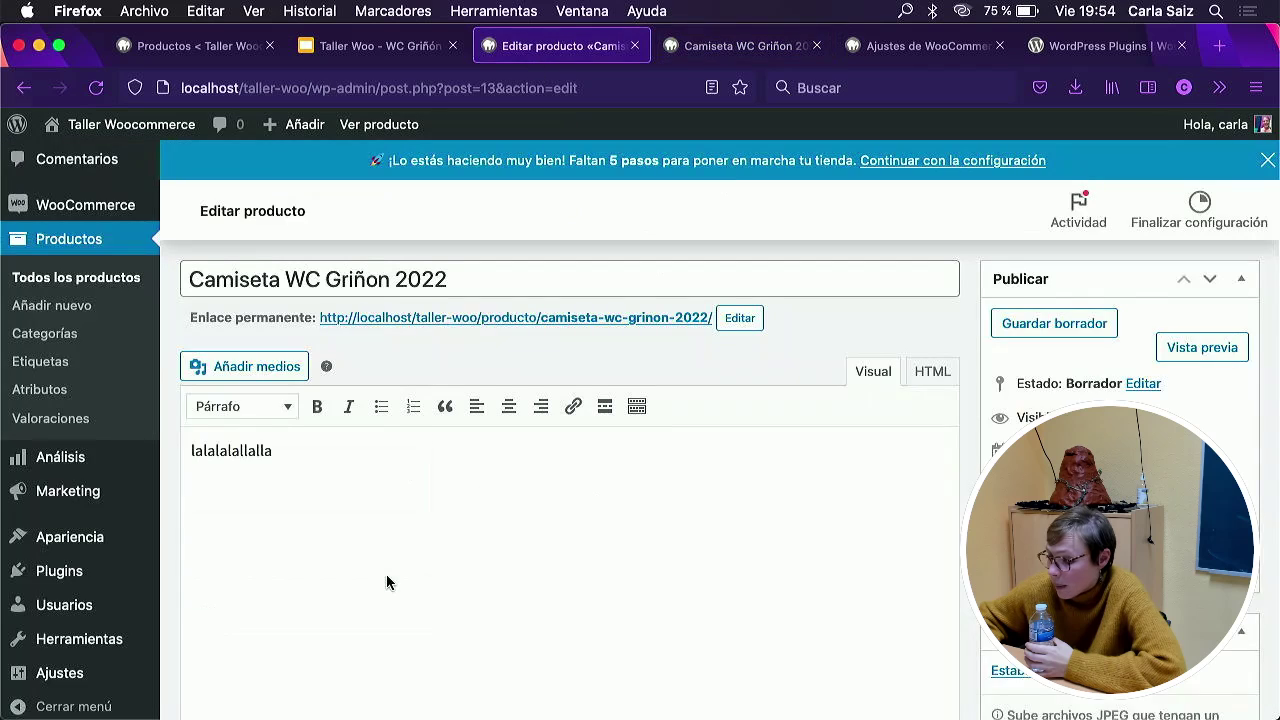
{"action": "key", "text": "super+a"}
{"action": "key", "text": "BackSpace"}
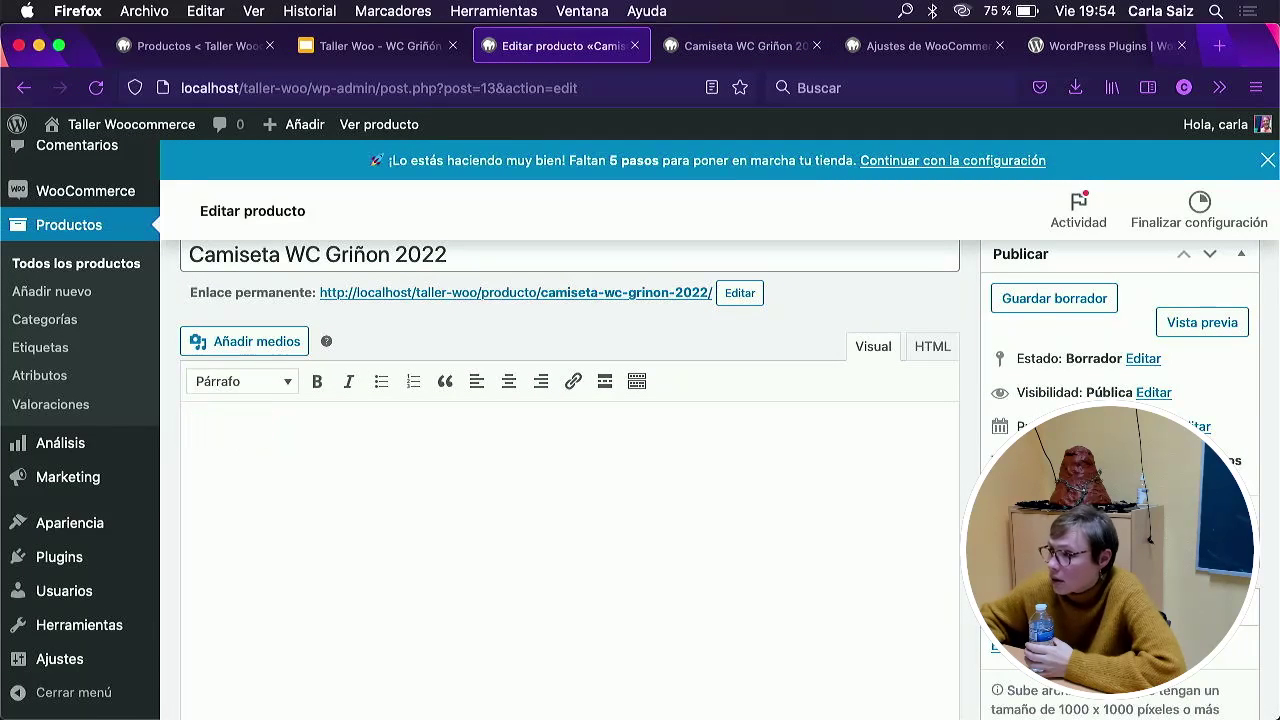
{"action": "left_click", "coordinate": [1205, 325]}
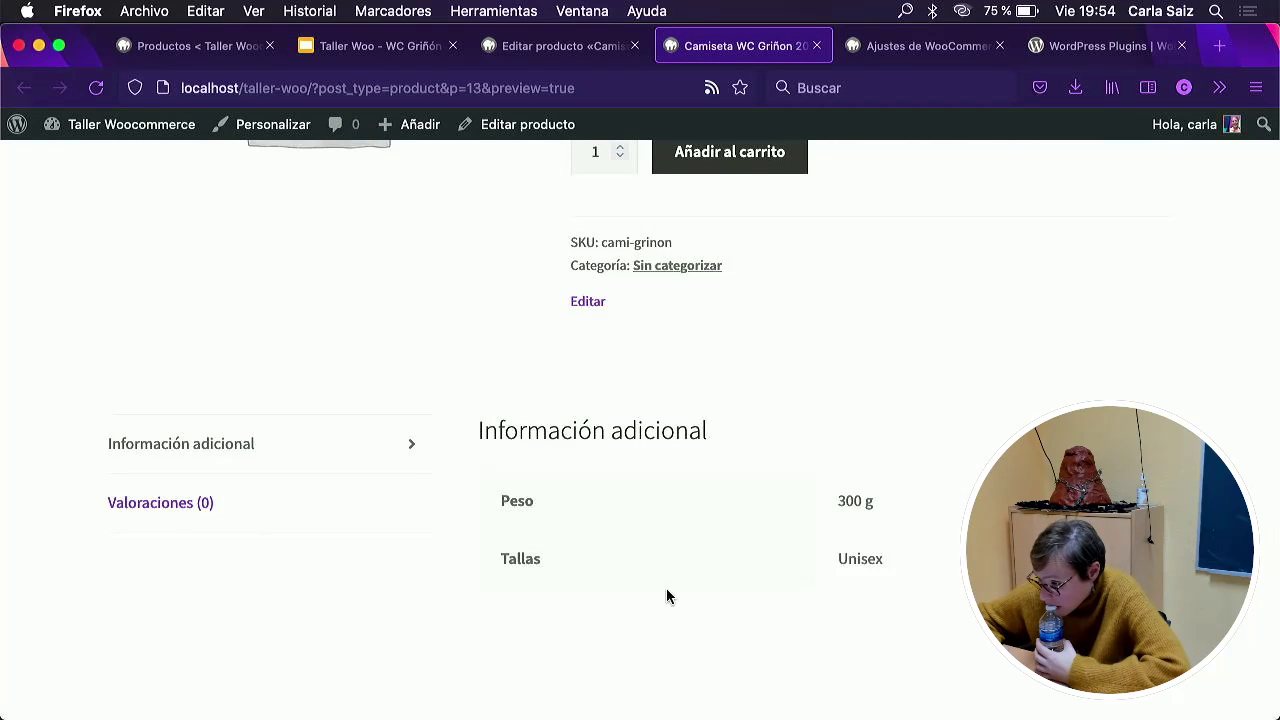
Return to the product editor and review the product's inventory and shipping data.
{"action": "left_click", "coordinate": [545, 47]}
{"action": "scroll", "coordinate": [400, 480], "scroll_direction": "down", "scroll_amount": 10}
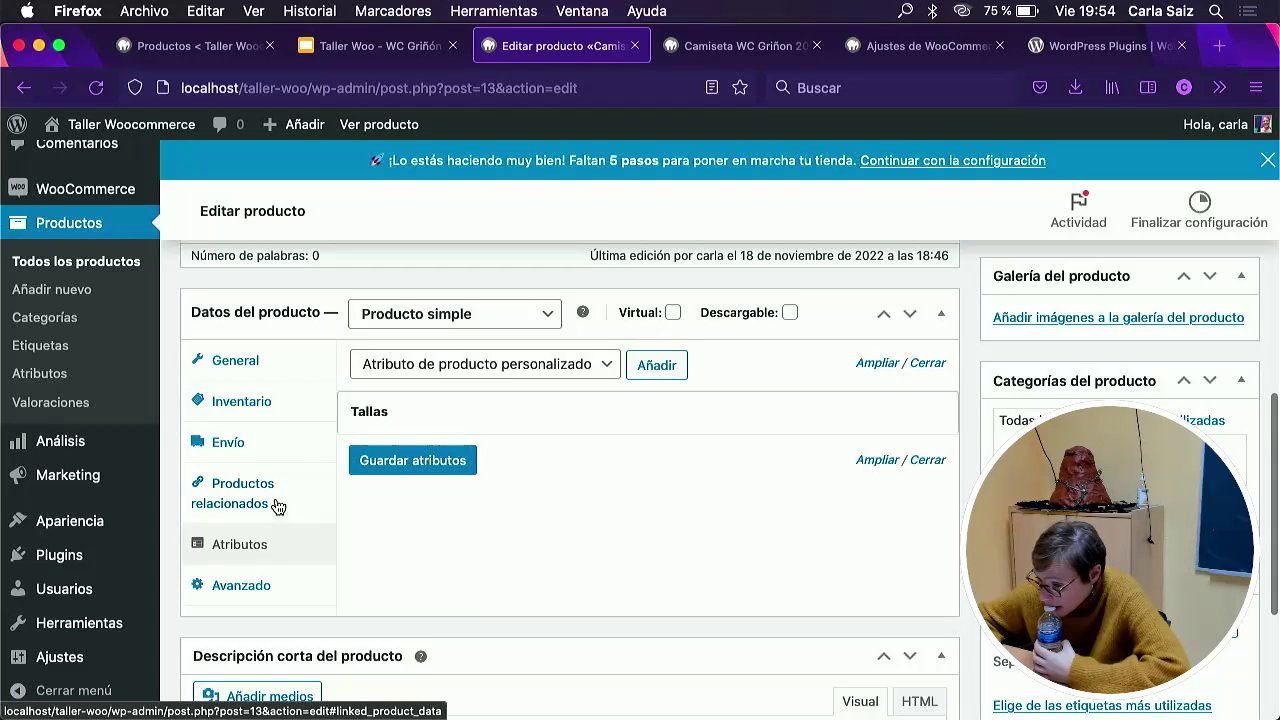
{"action": "left_click", "coordinate": [295, 408]}
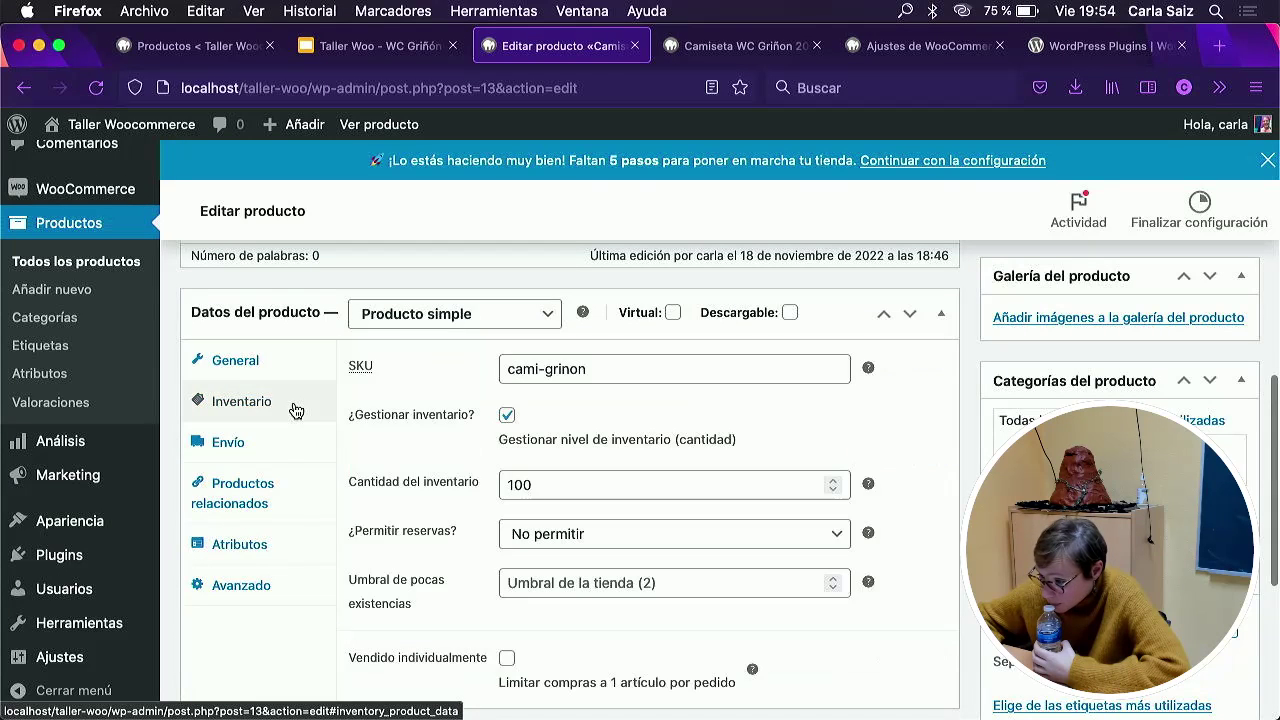
{"action": "left_click", "coordinate": [287, 458]}
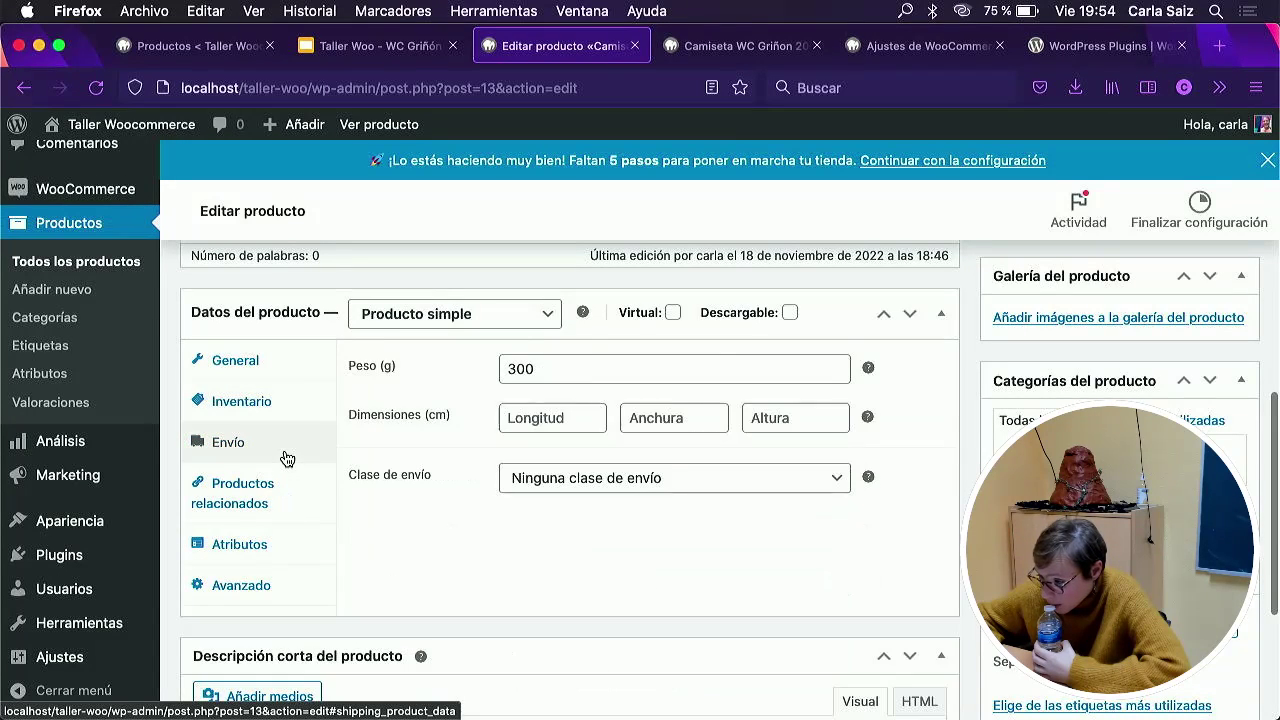
Compare the product's weight in the shipping data with the "Información adicional" section of the previewed page.
{"action": "double_click", "coordinate": [548, 371]}
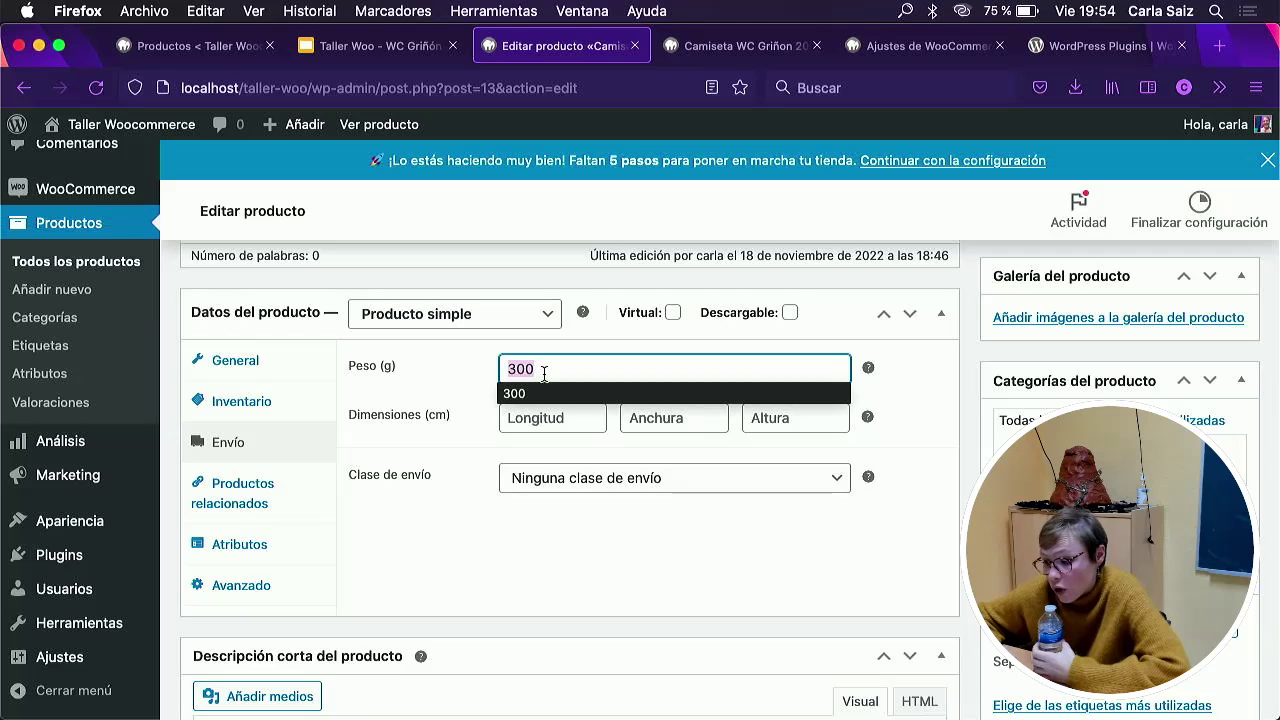
{"action": "left_click", "coordinate": [737, 46]}
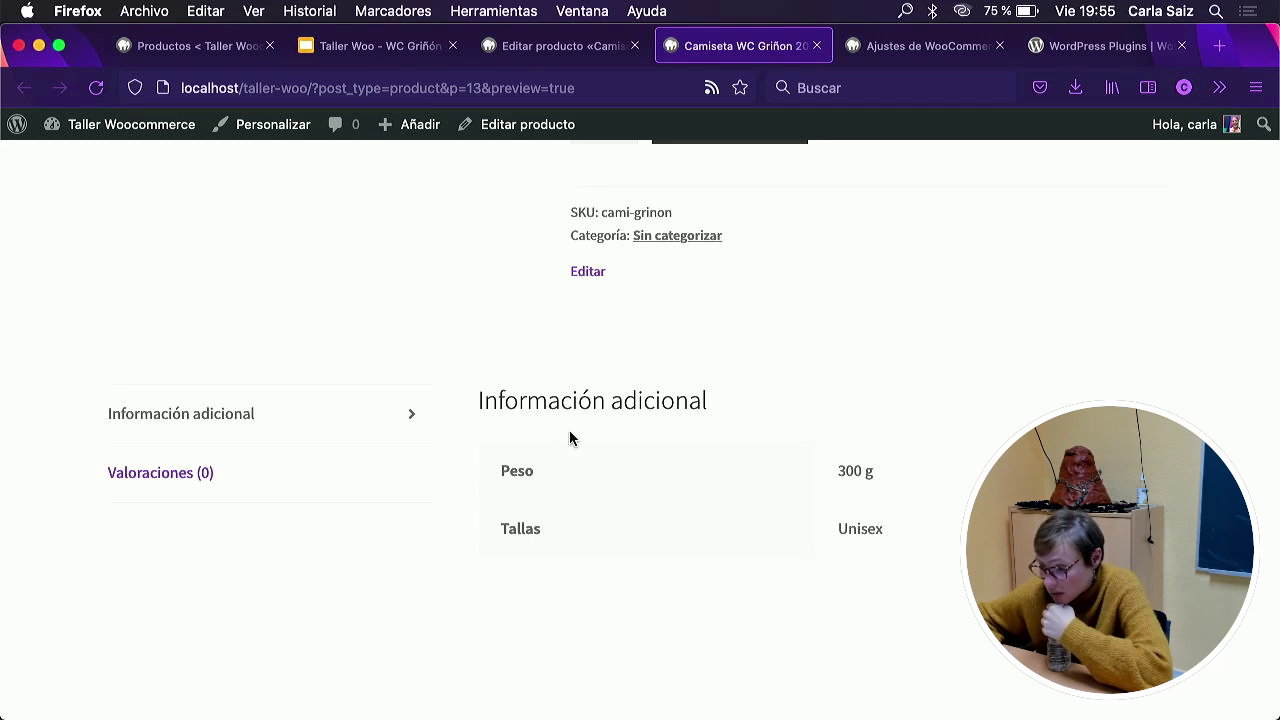
{"action": "scroll", "coordinate": [519, 481], "scroll_direction": "up", "scroll_amount": 1}
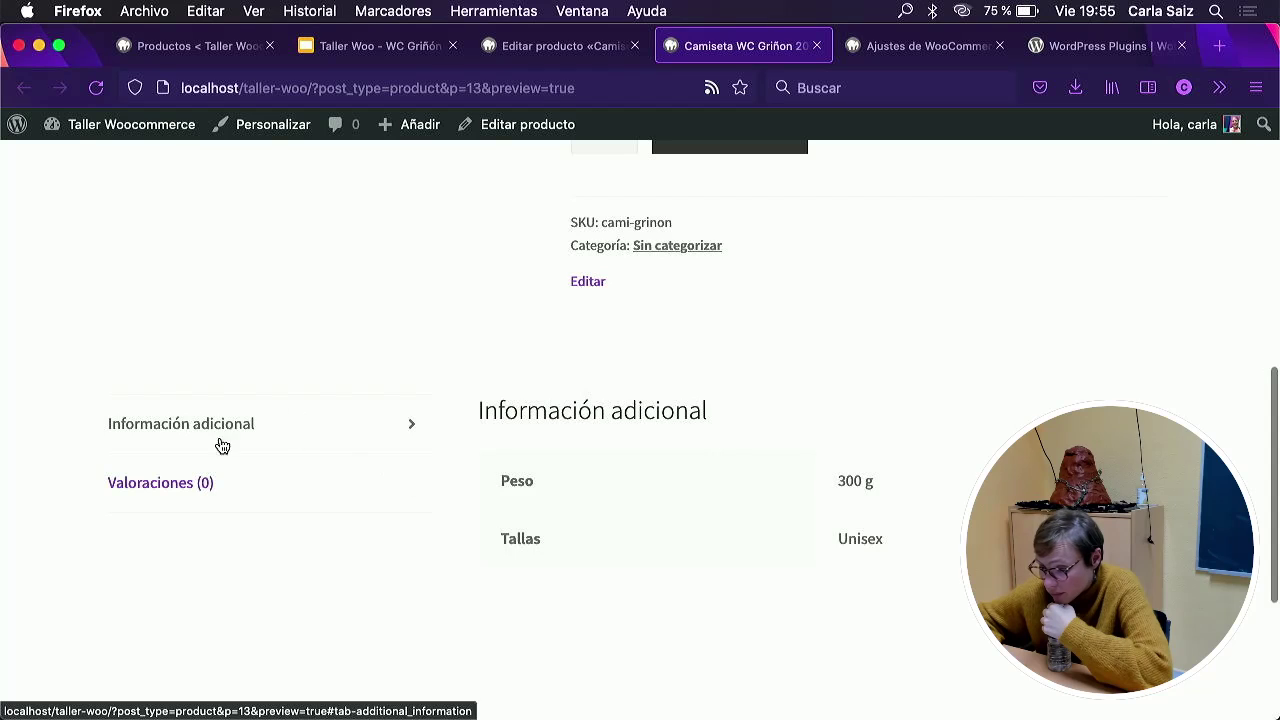
{"action": "scroll", "coordinate": [557, 482], "scroll_direction": "up", "scroll_amount": 1}
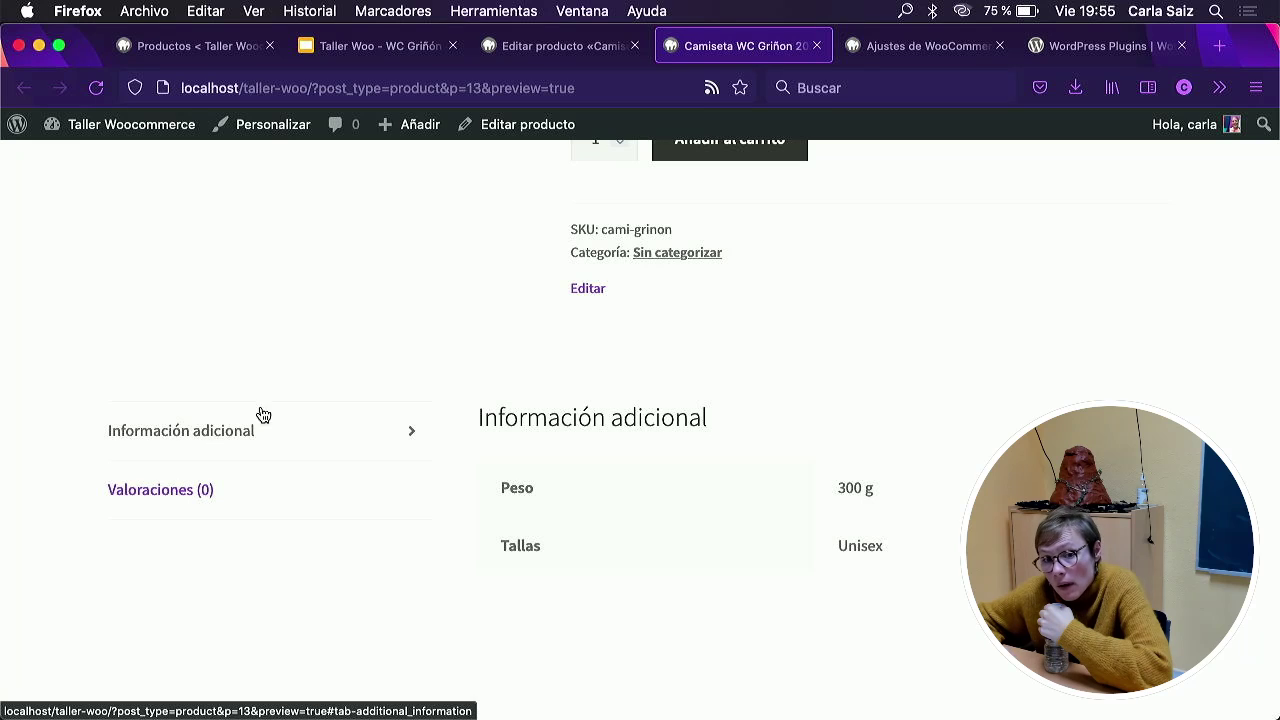
{"action": "left_click", "coordinate": [578, 50]}
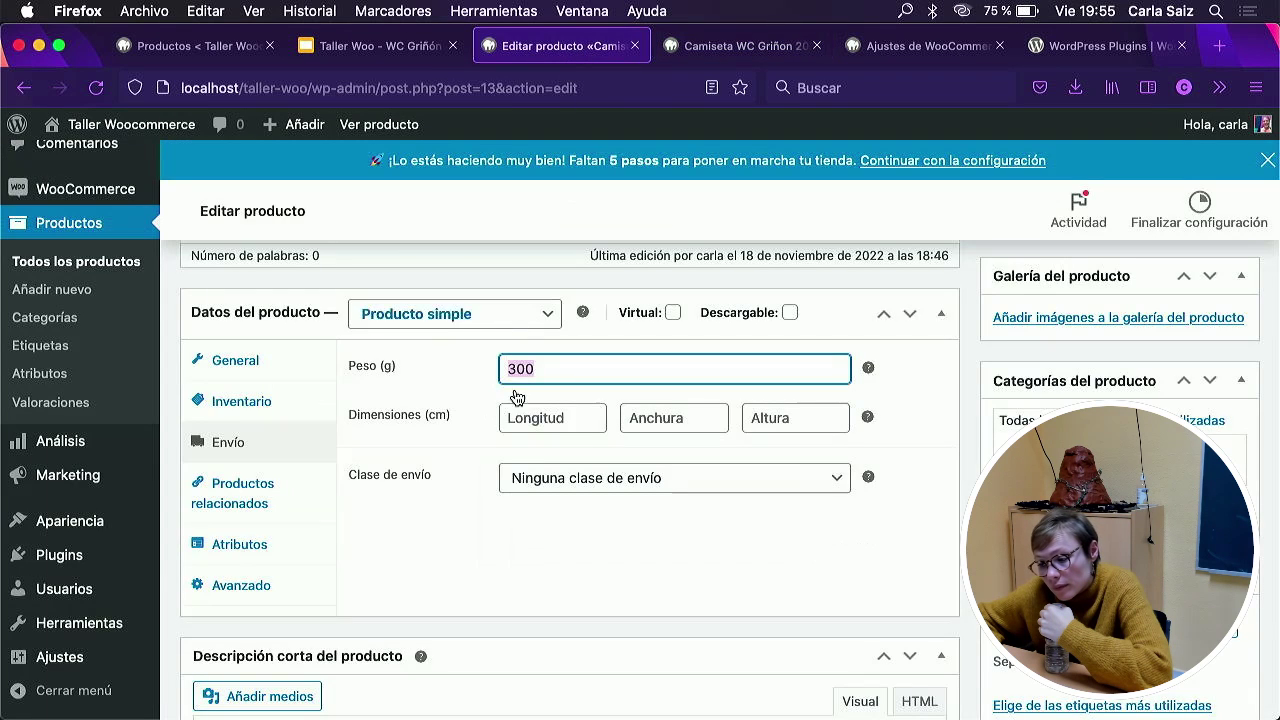
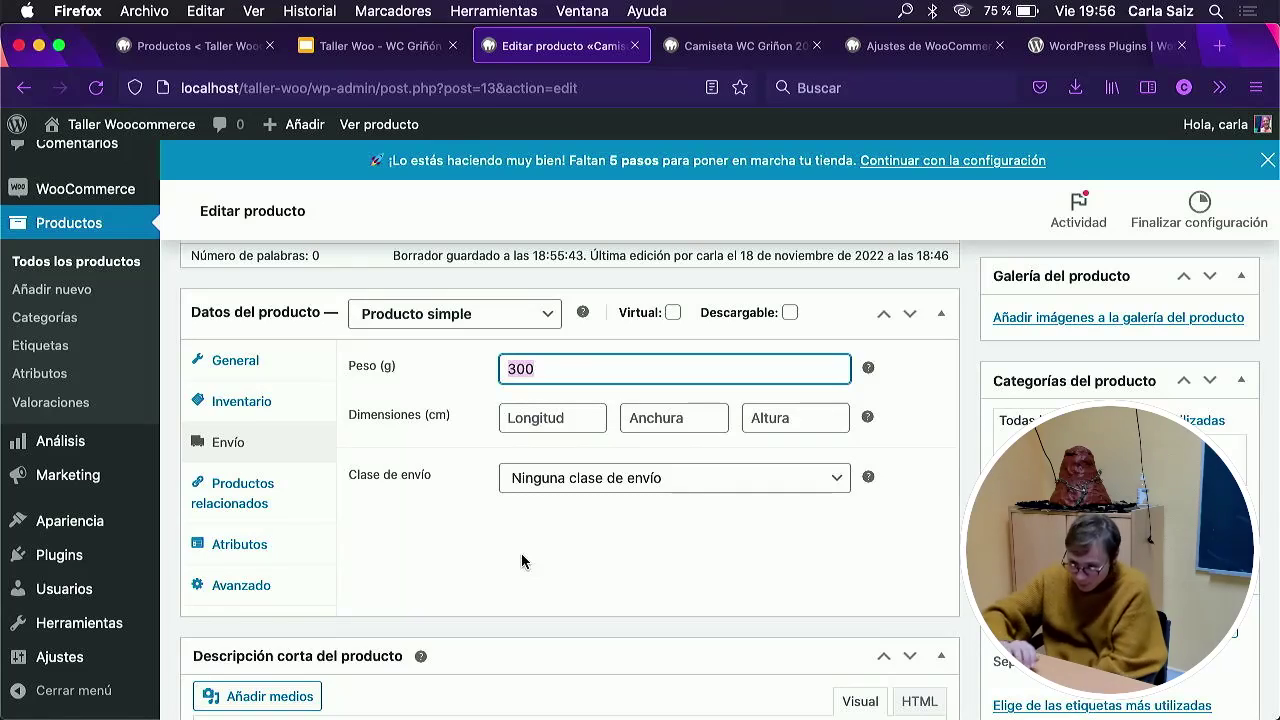
Review the product's advanced data, reading the help for the purchase note and checking the menu order.
{"action": "left_click", "coordinate": [262, 601]}
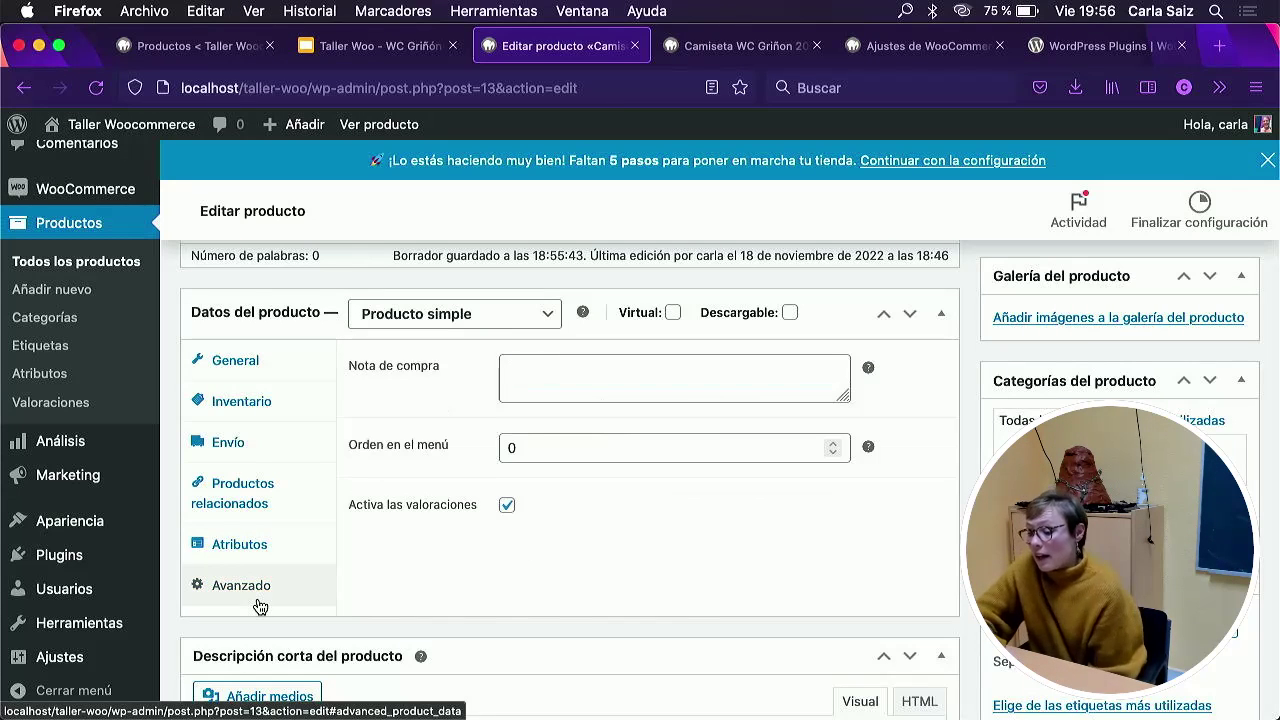
{"action": "left_click", "coordinate": [522, 368]}
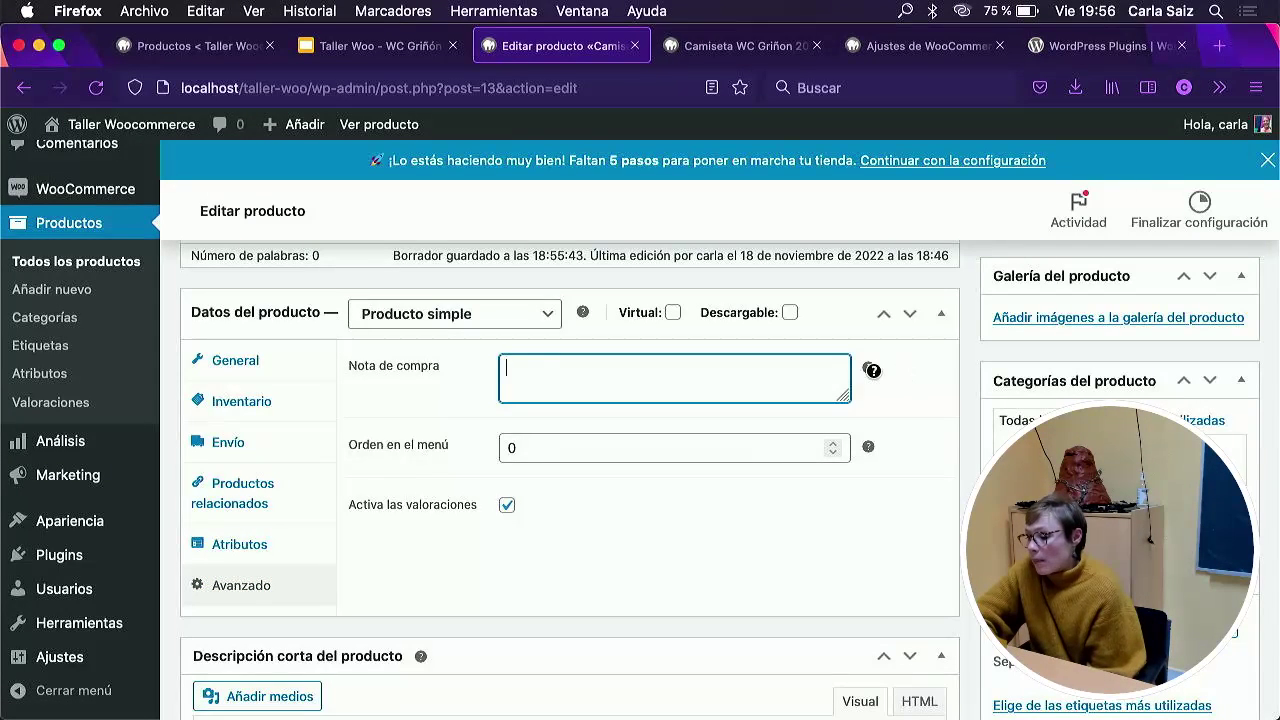
{"action": "mouse_move", "coordinate": [871, 371]}
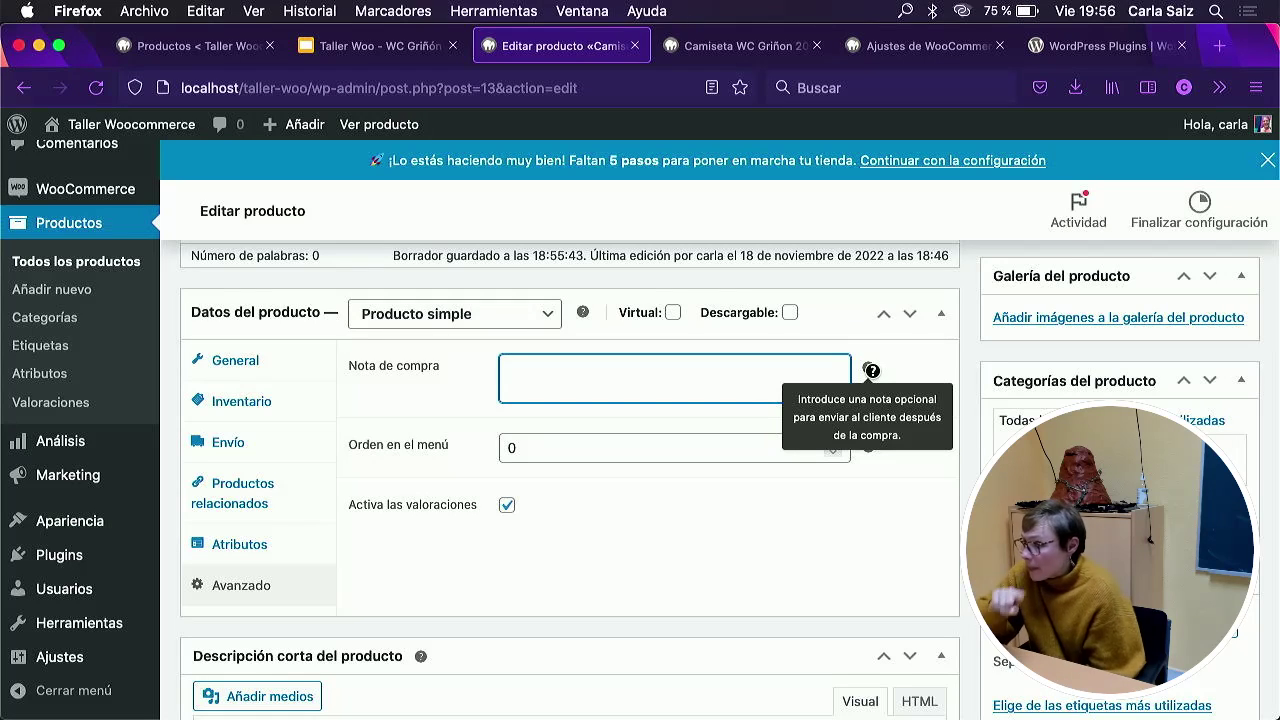
{"action": "left_click", "coordinate": [539, 449]}
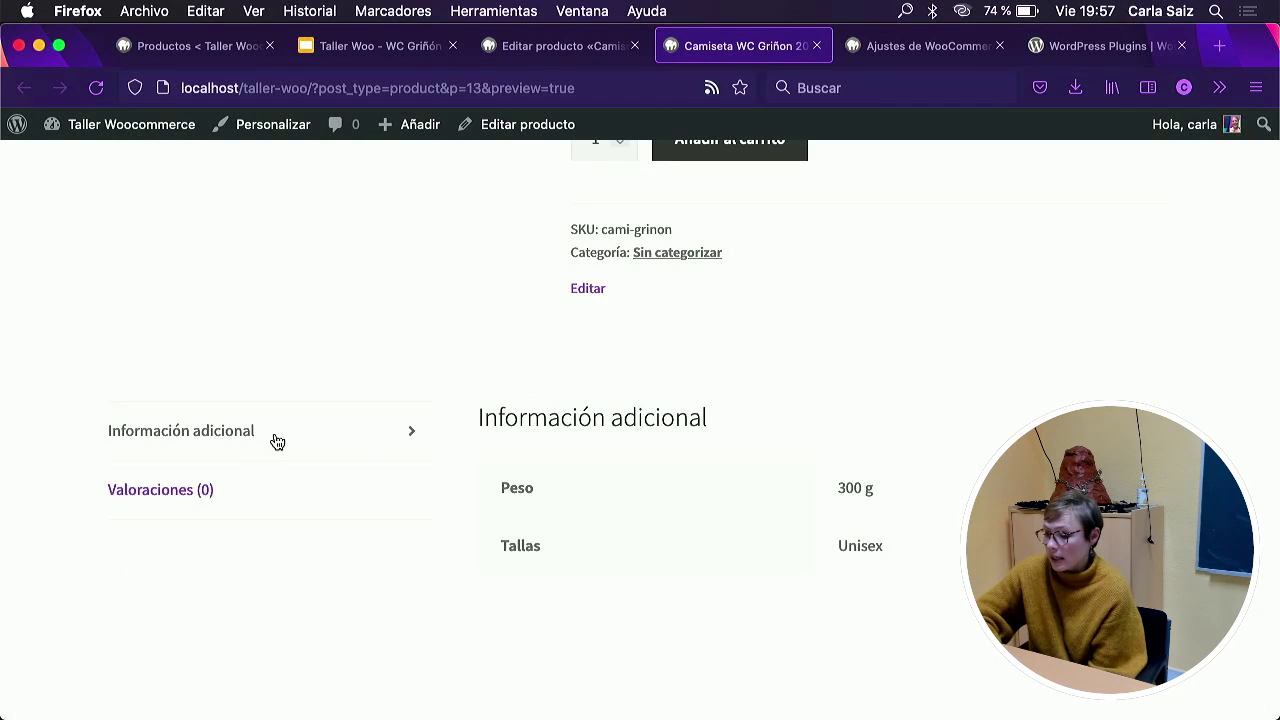
Examine the "Valoraciones" section and its review form on the previewed page, and return to the product editor.
{"action": "left_click", "coordinate": [204, 494]}
{"action": "scroll", "coordinate": [490, 500], "scroll_direction": "down", "scroll_amount": 3}
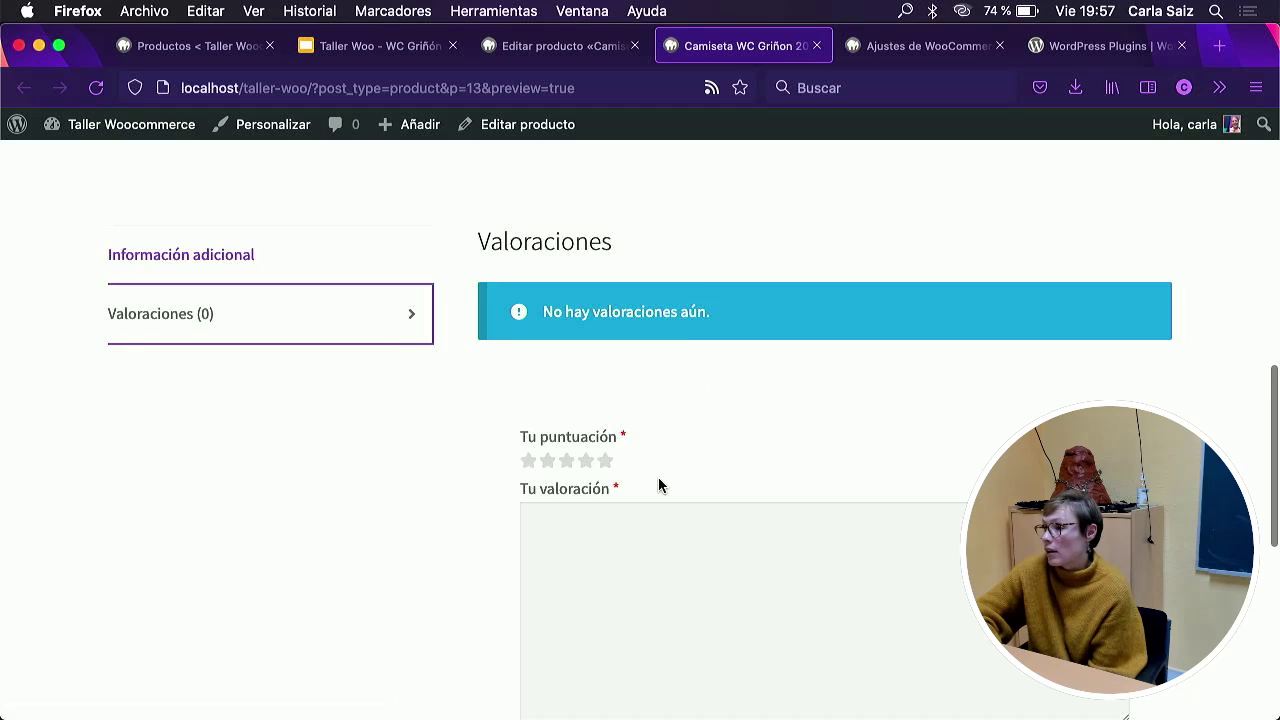
{"action": "scroll", "coordinate": [657, 484], "scroll_direction": "down", "scroll_amount": 1}
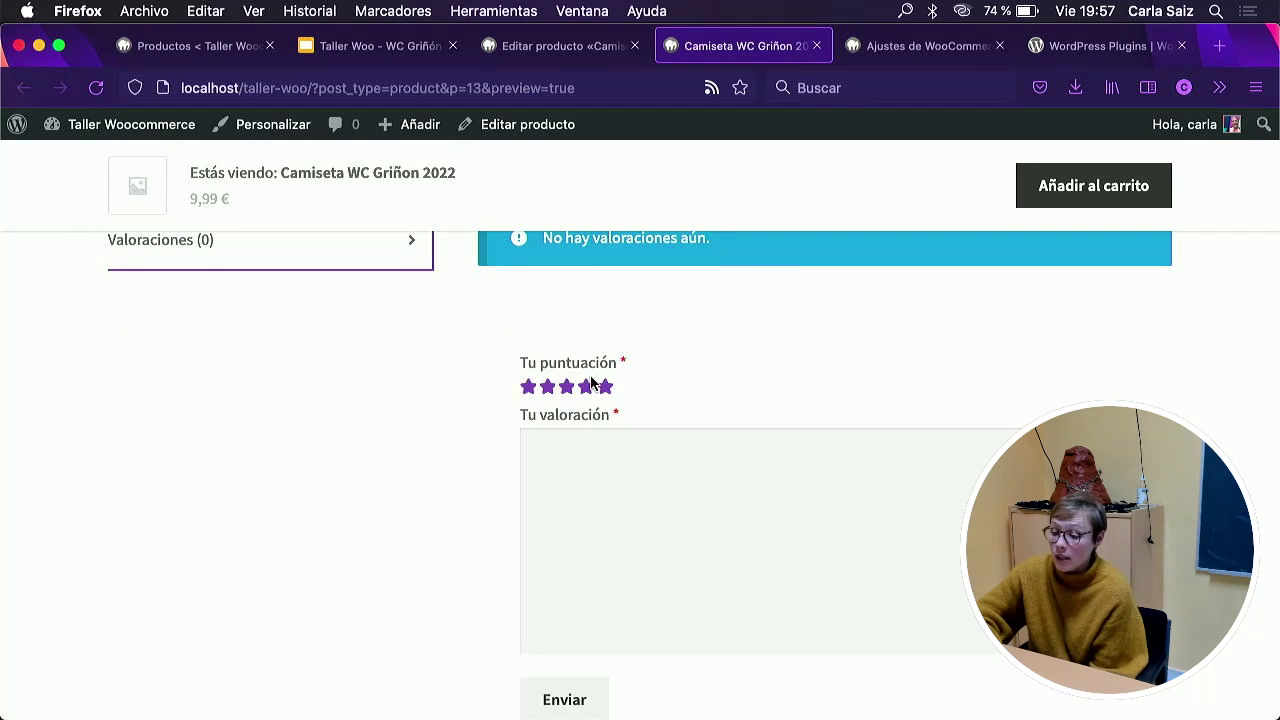
{"action": "scroll", "coordinate": [590, 480], "scroll_direction": "down", "scroll_amount": 1}
{"action": "left_click", "coordinate": [561, 429]}
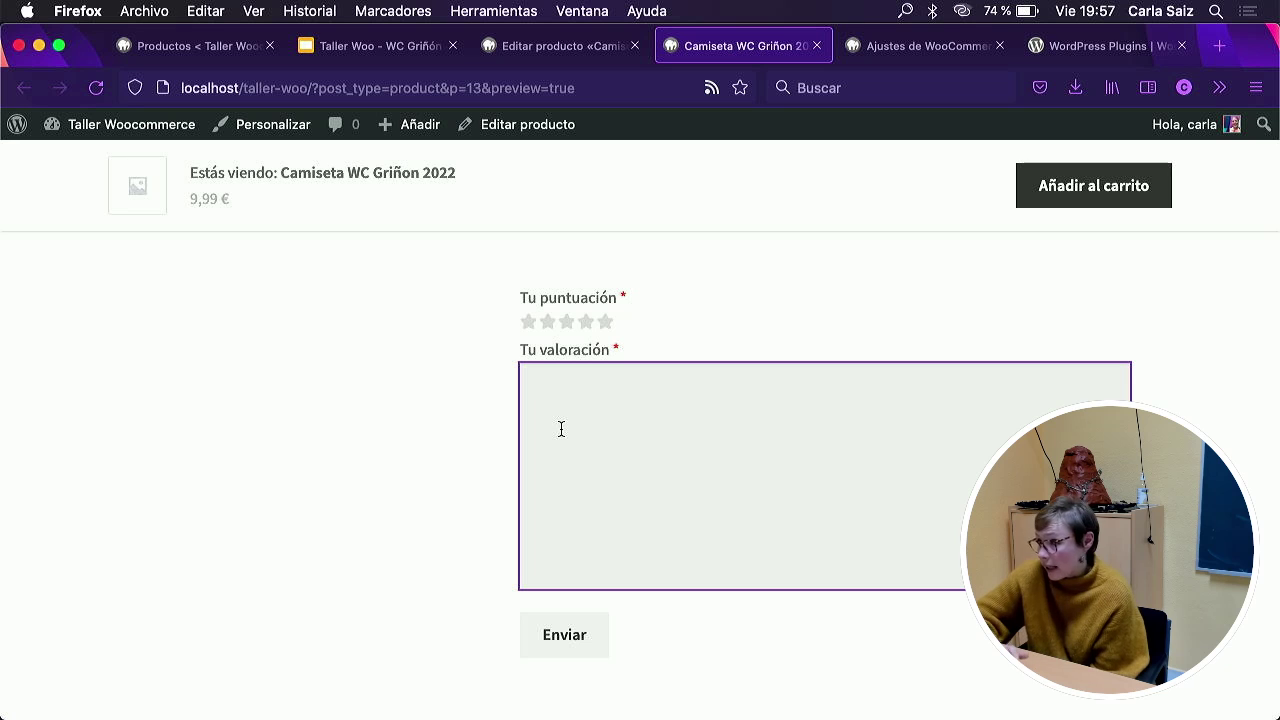
{"action": "scroll", "coordinate": [563, 434], "scroll_direction": "up", "scroll_amount": 5}
{"action": "scroll", "coordinate": [563, 434], "scroll_direction": "down", "scroll_amount": 3}
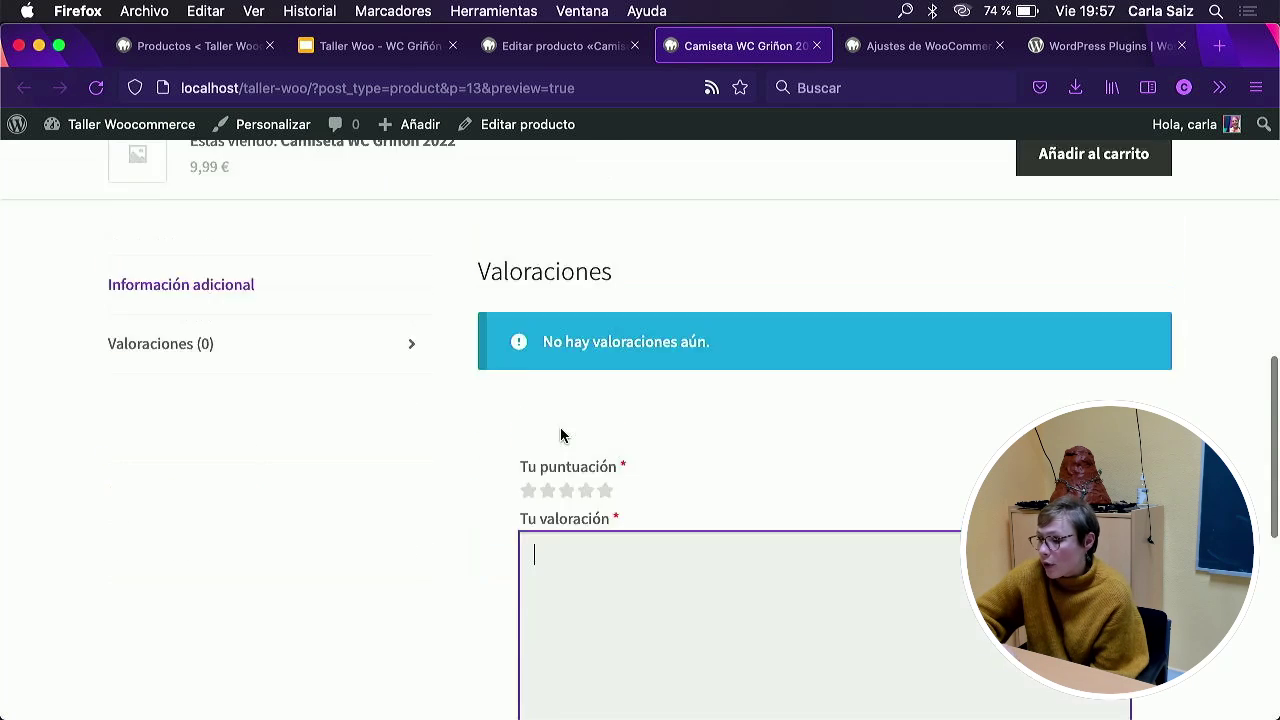
{"action": "scroll", "coordinate": [563, 434], "scroll_direction": "up", "scroll_amount": 8}
{"action": "left_click", "coordinate": [546, 44]}
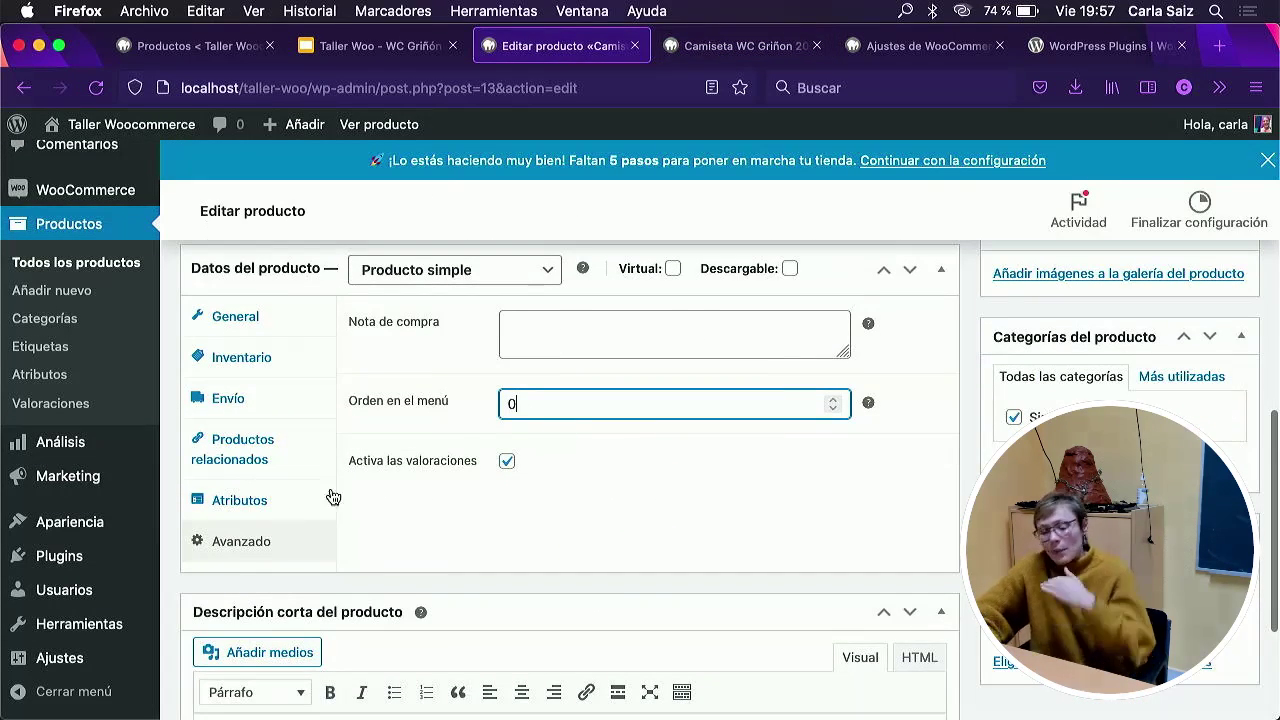
Switch the product type to Producto variable to inspect its data sections, and restore it to Producto simple.
{"action": "scroll", "coordinate": [608, 397], "scroll_direction": "up", "scroll_amount": 1}
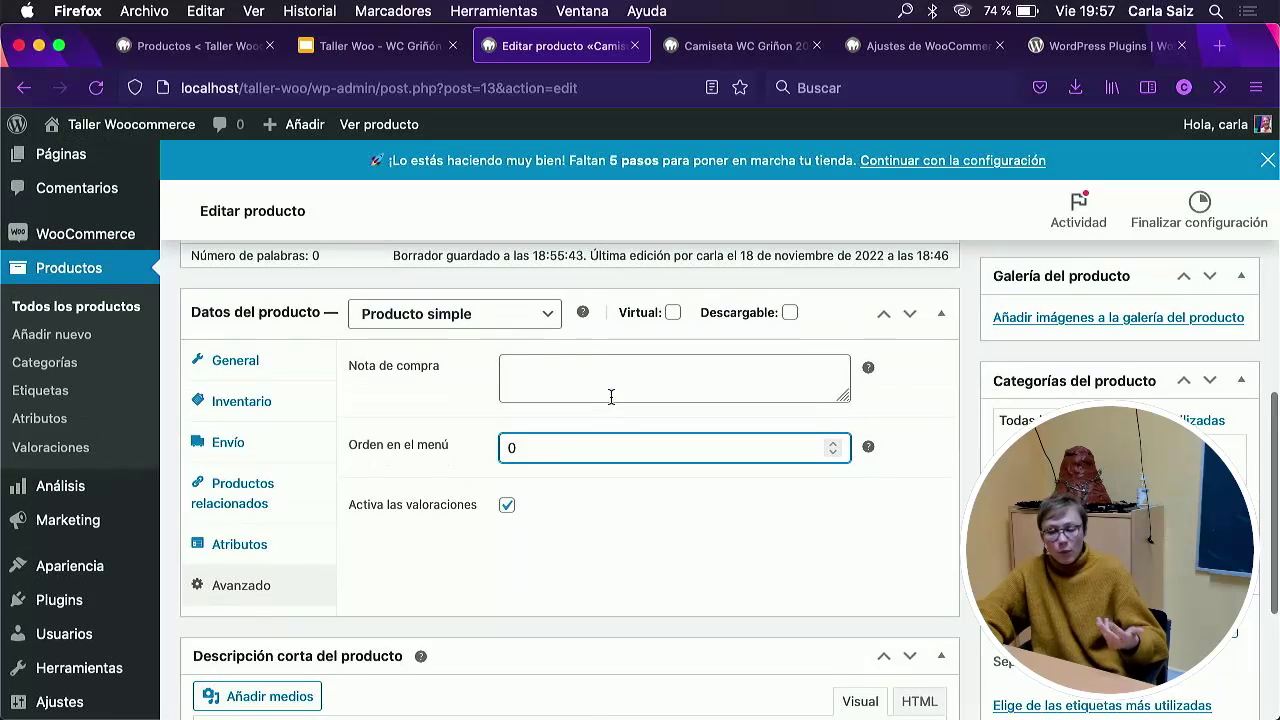
{"action": "left_click", "coordinate": [468, 326]}
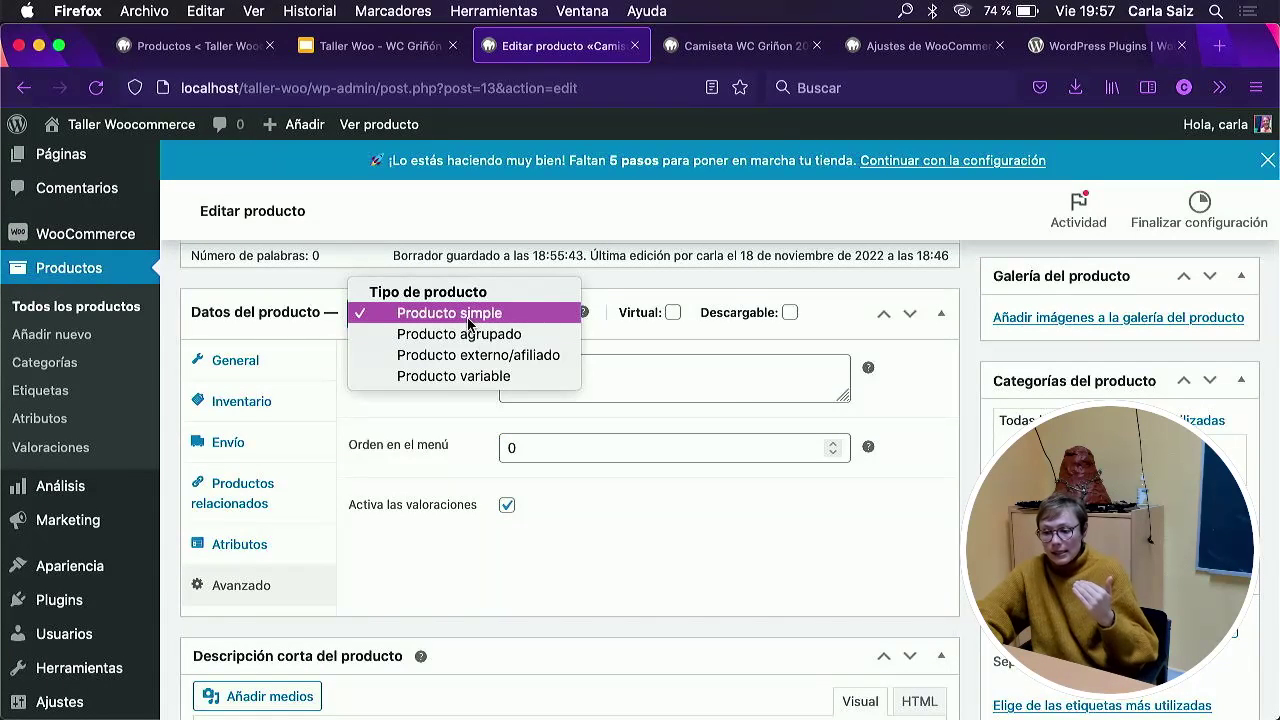
{"action": "left_click", "coordinate": [465, 378]}
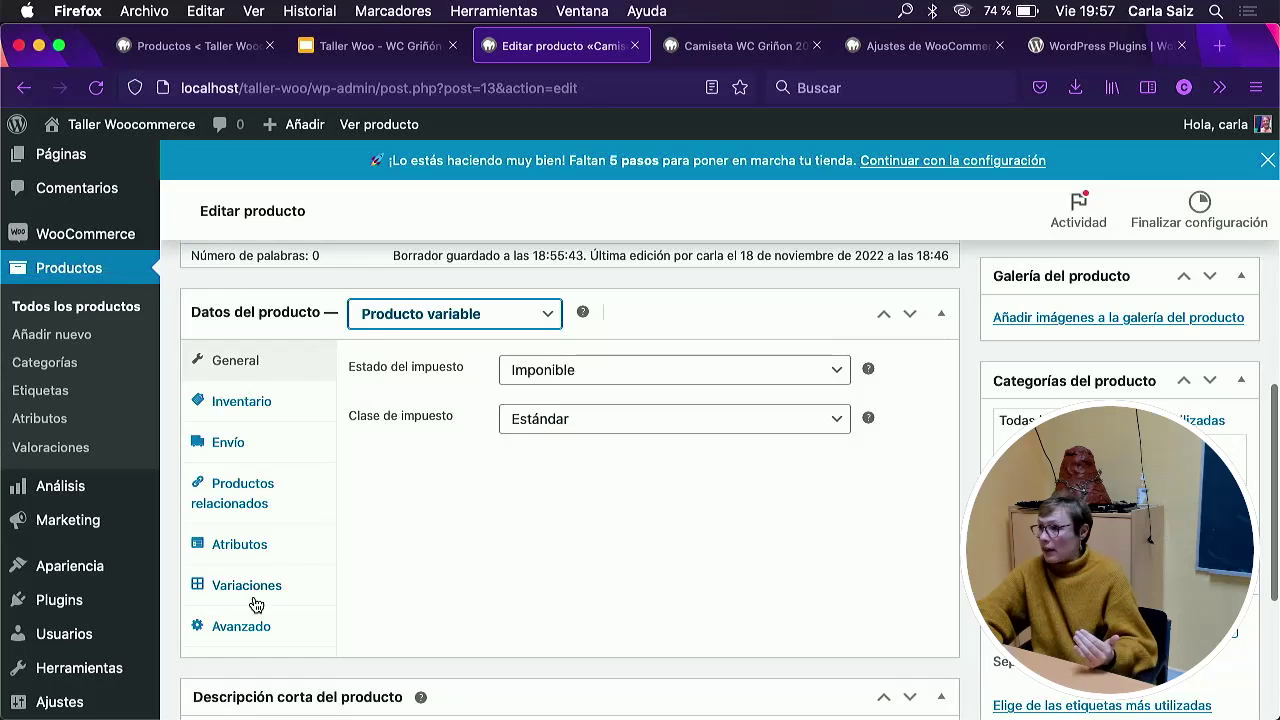
{"action": "left_click", "coordinate": [443, 320]}
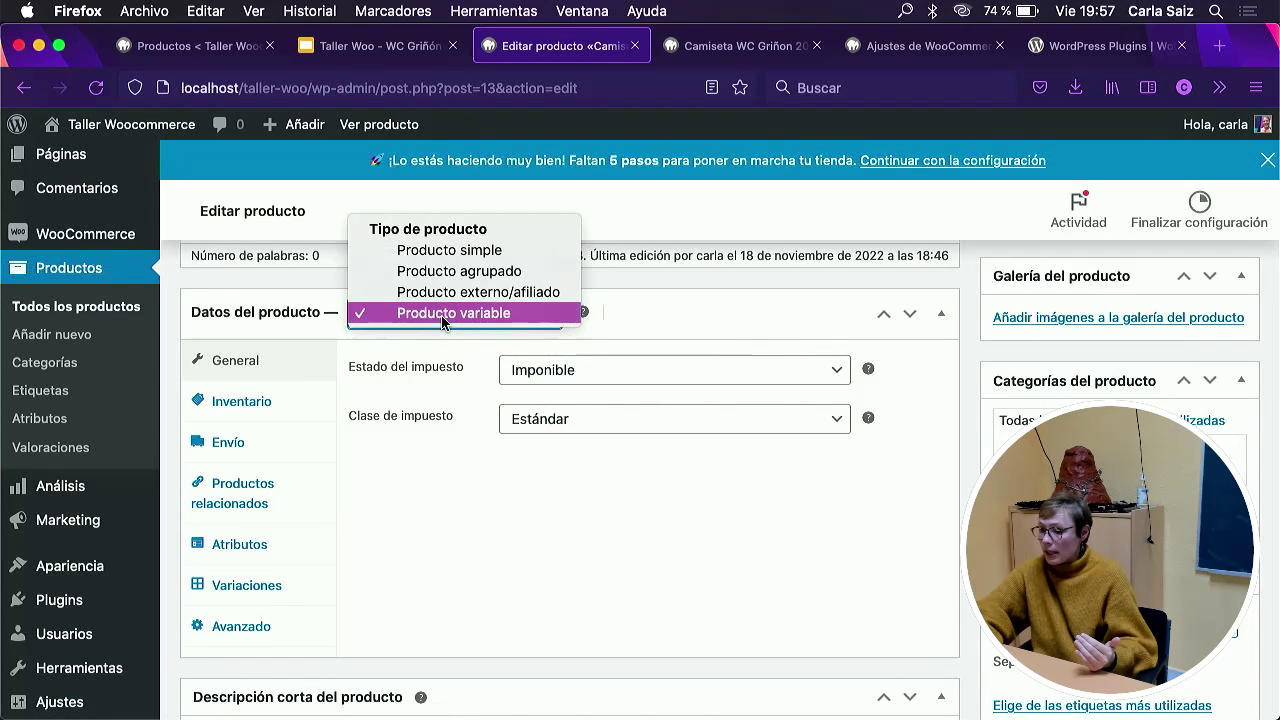
{"action": "left_click", "coordinate": [631, 320]}
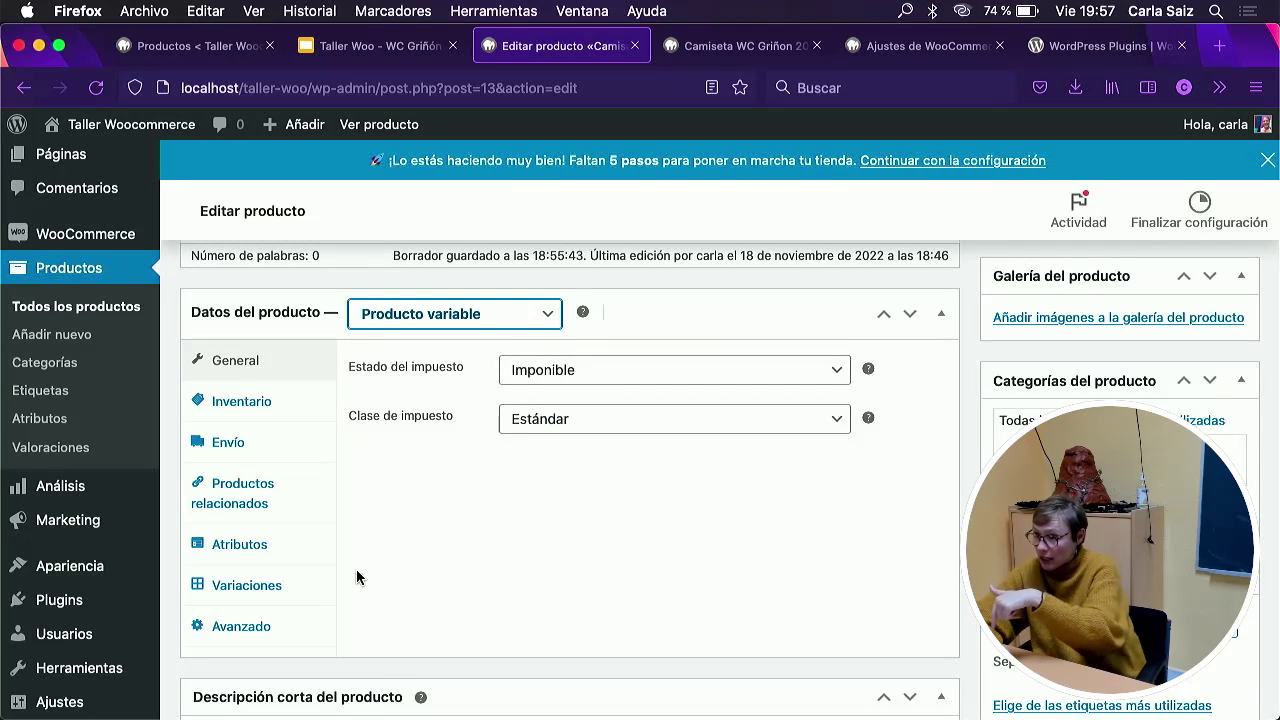
{"action": "left_click", "coordinate": [484, 315]}
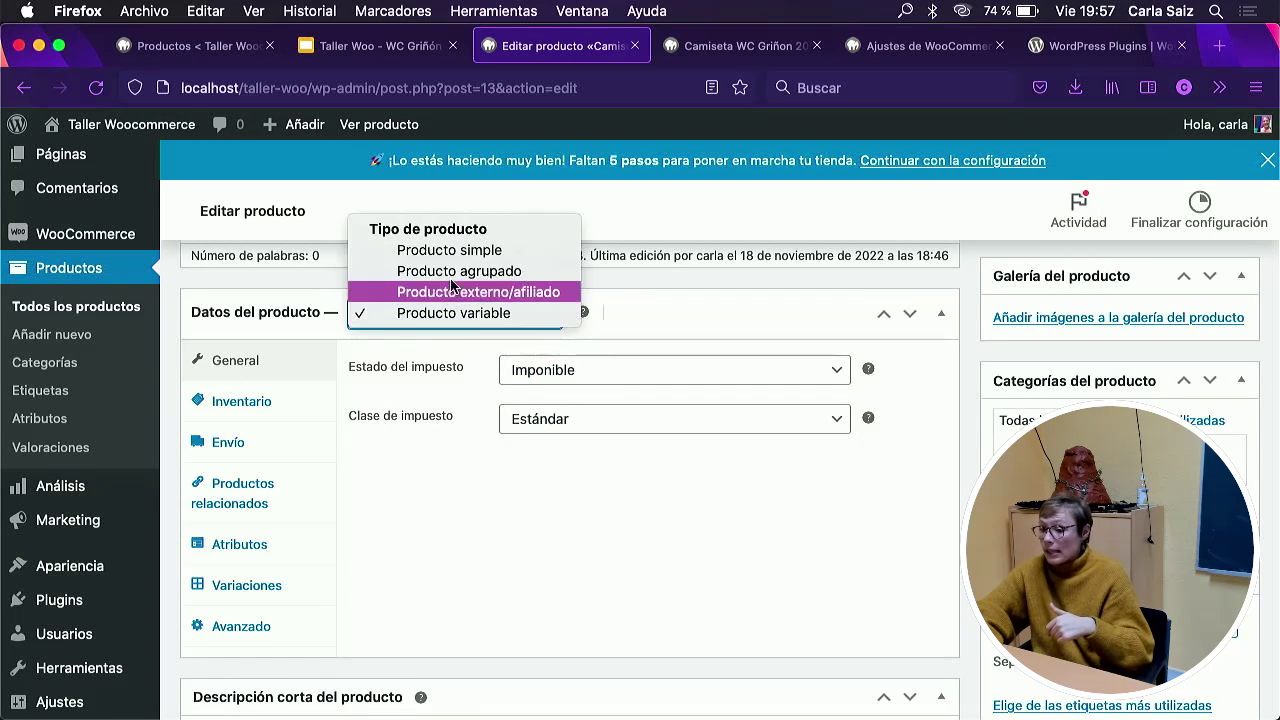
{"action": "left_click", "coordinate": [470, 252]}
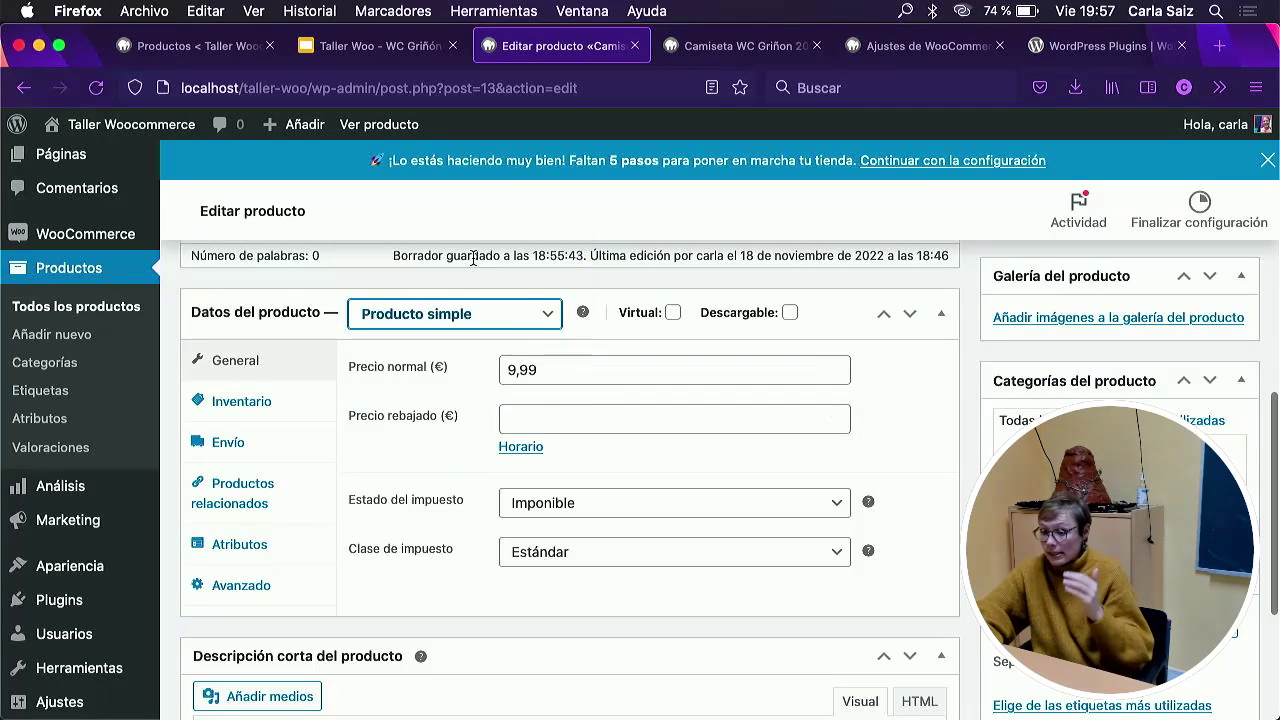
Try the Virtual and Descargable options on the simple product to inspect their effect, and disable both.
{"action": "left_click", "coordinate": [673, 313]}
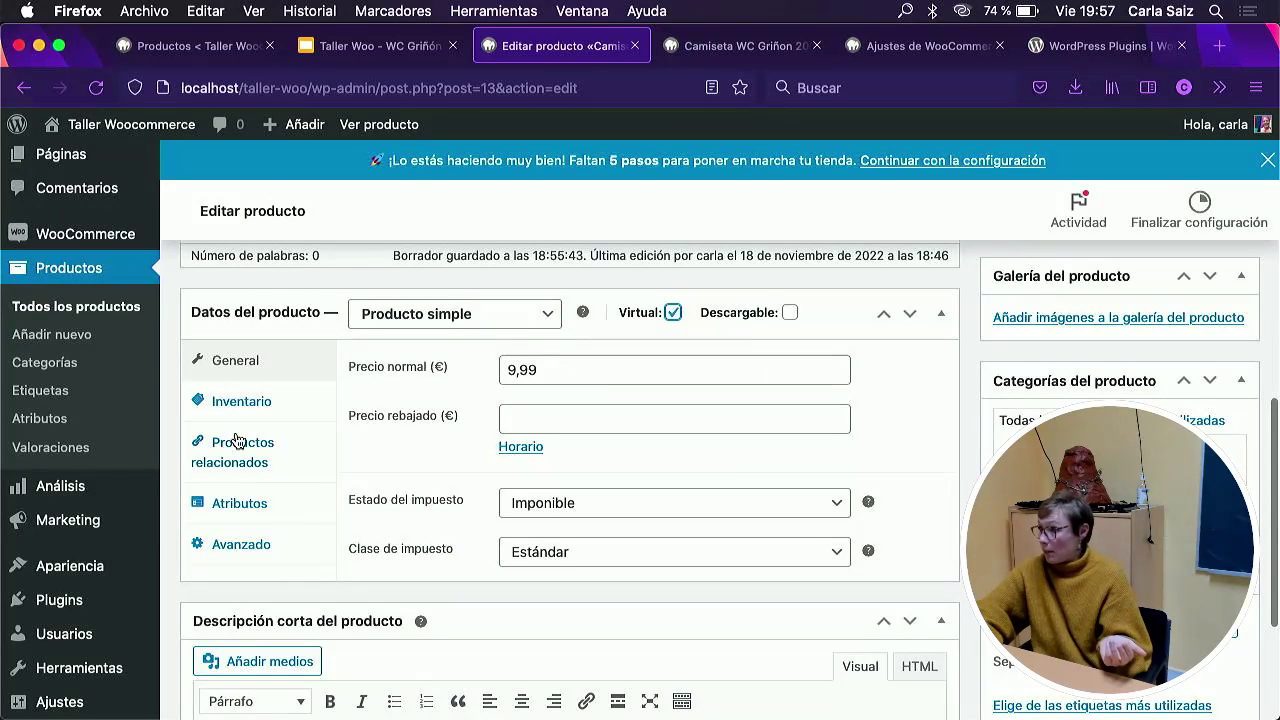
{"action": "left_click", "coordinate": [673, 313]}
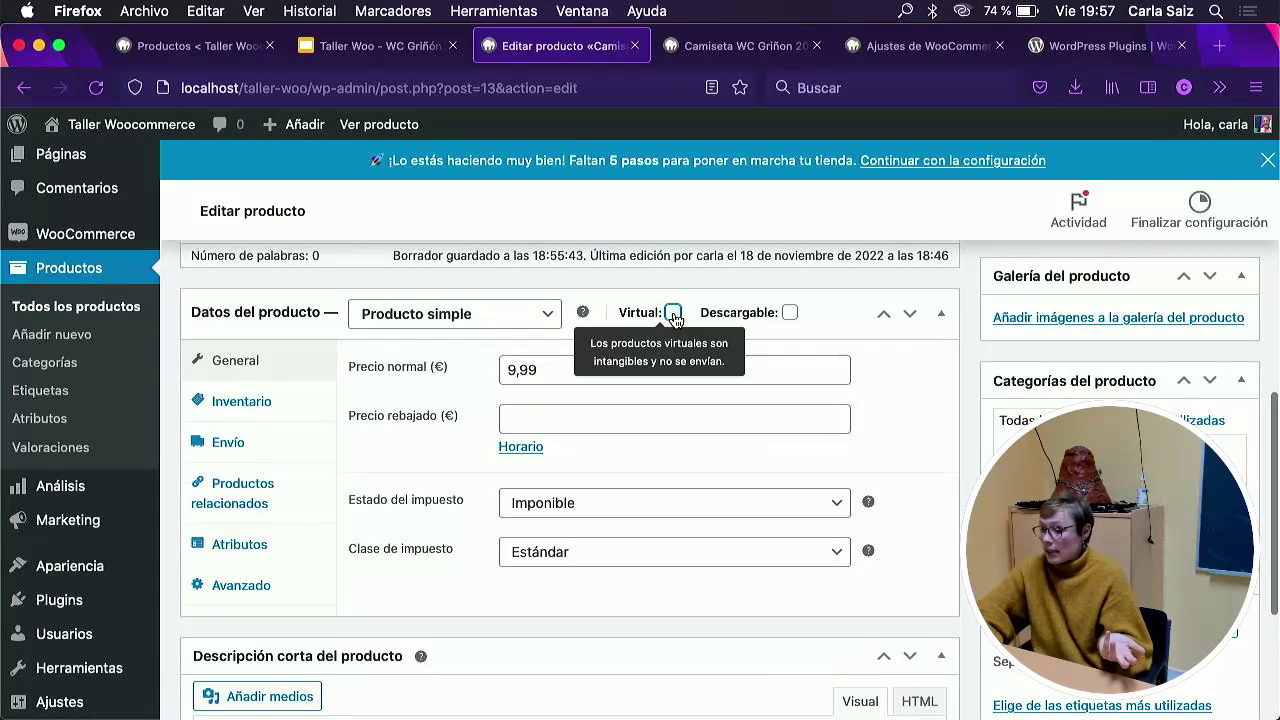
{"action": "left_click", "coordinate": [790, 313]}
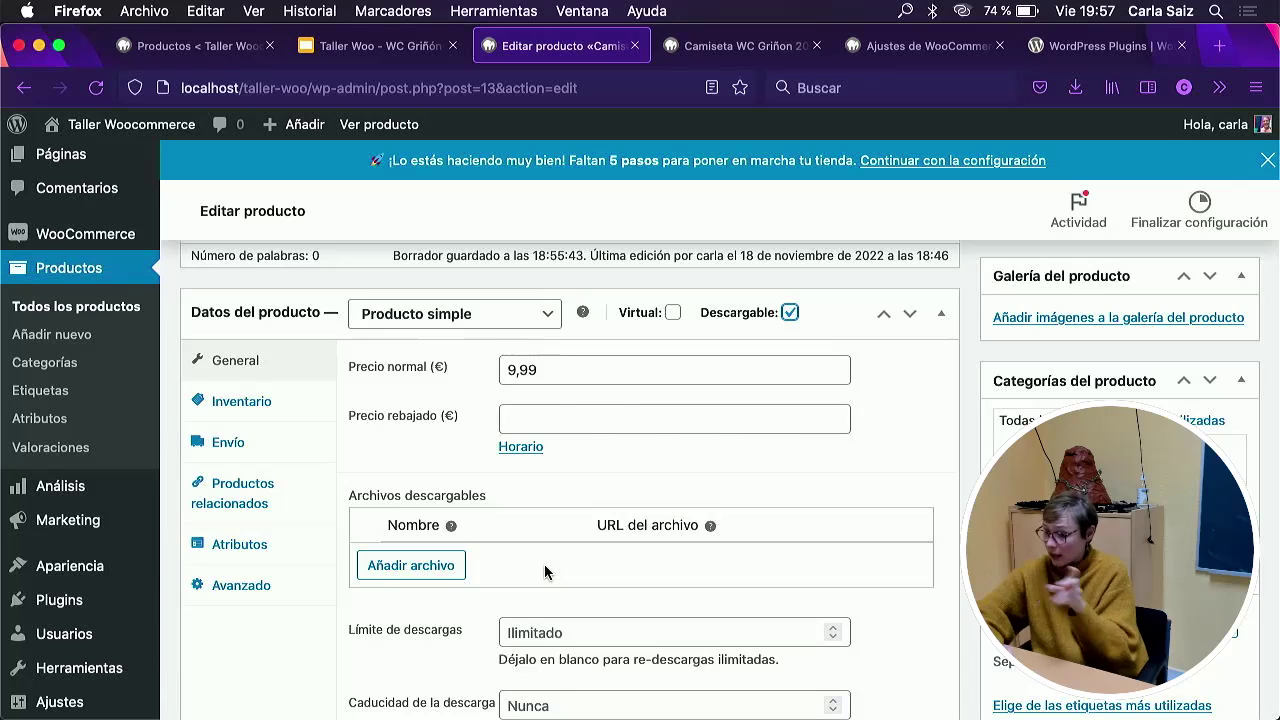
{"action": "left_click", "coordinate": [673, 312]}
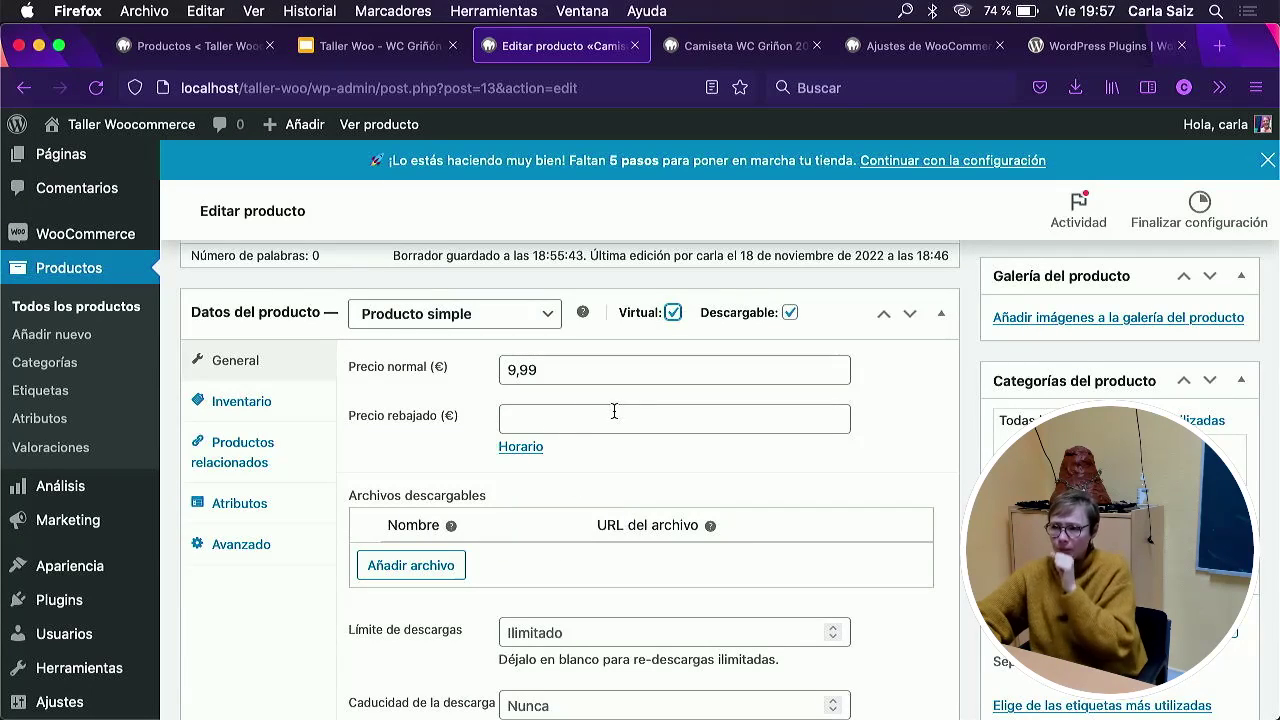
{"action": "left_click", "coordinate": [490, 316]}
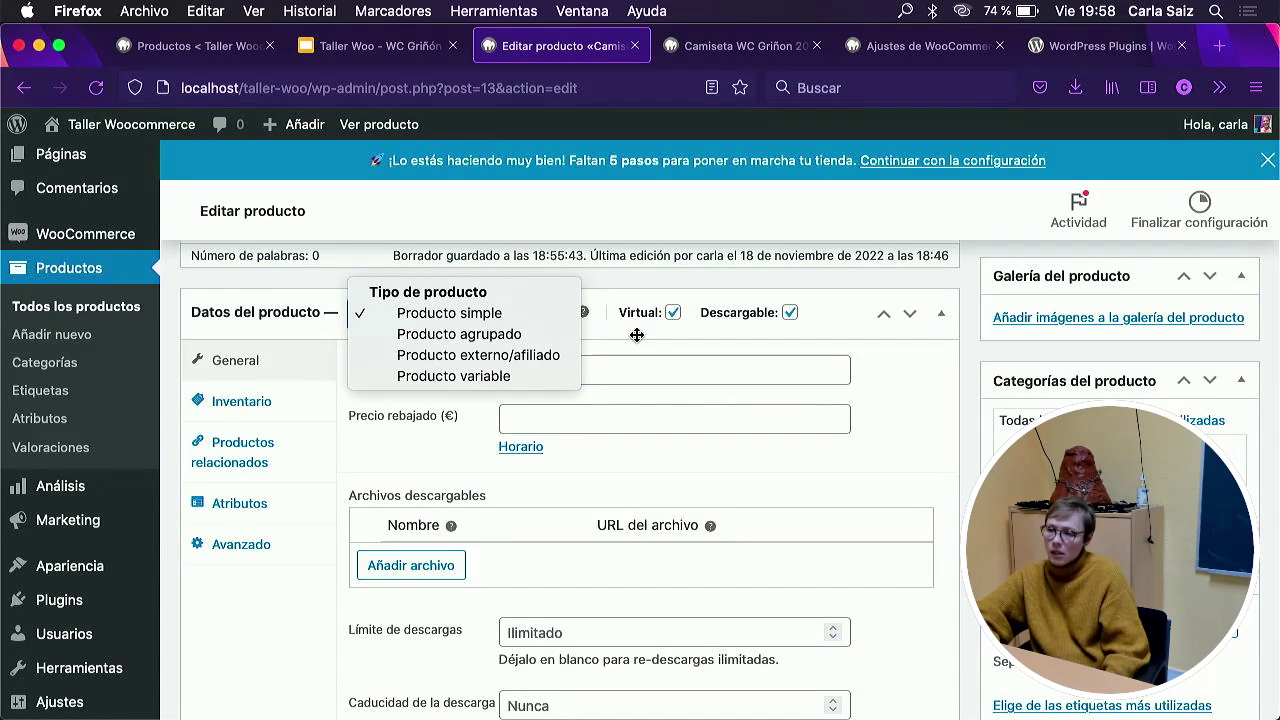
{"action": "left_click", "coordinate": [673, 312]}
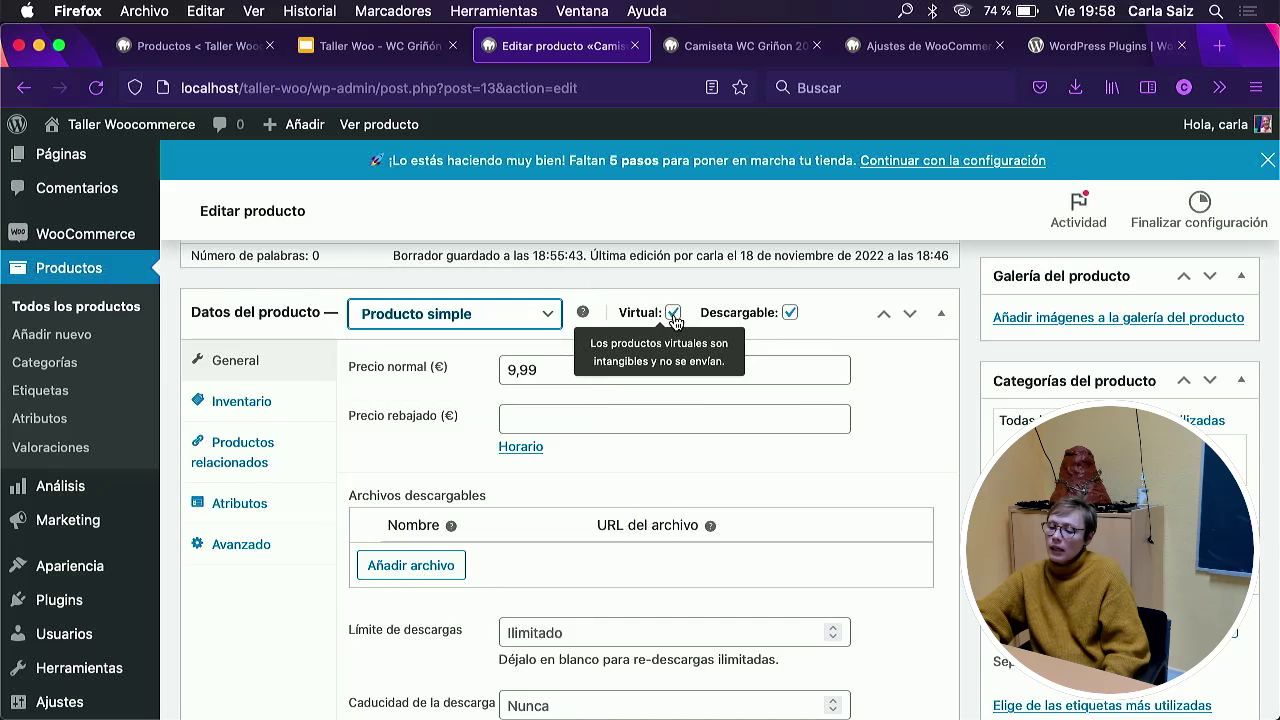
{"action": "left_click", "coordinate": [673, 312]}
{"action": "left_click", "coordinate": [790, 312]}
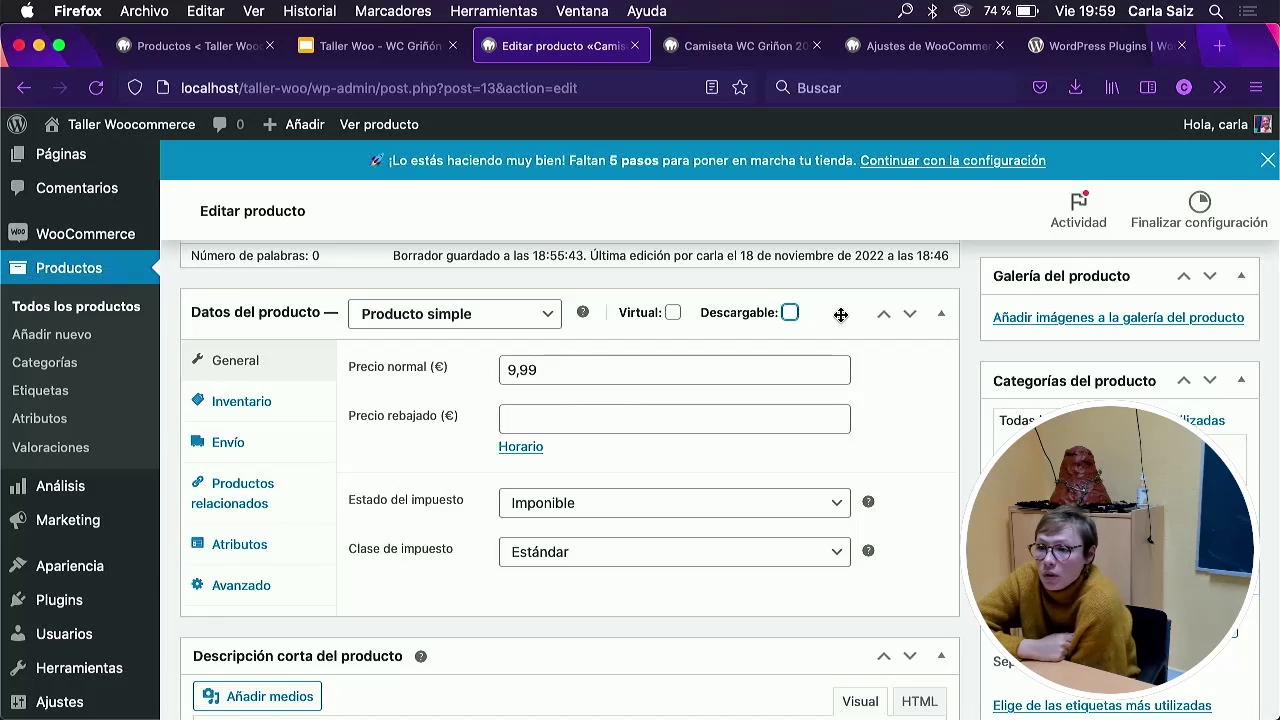
Change the product type to Producto externo/afiliado.
{"action": "left_click", "coordinate": [549, 321]}
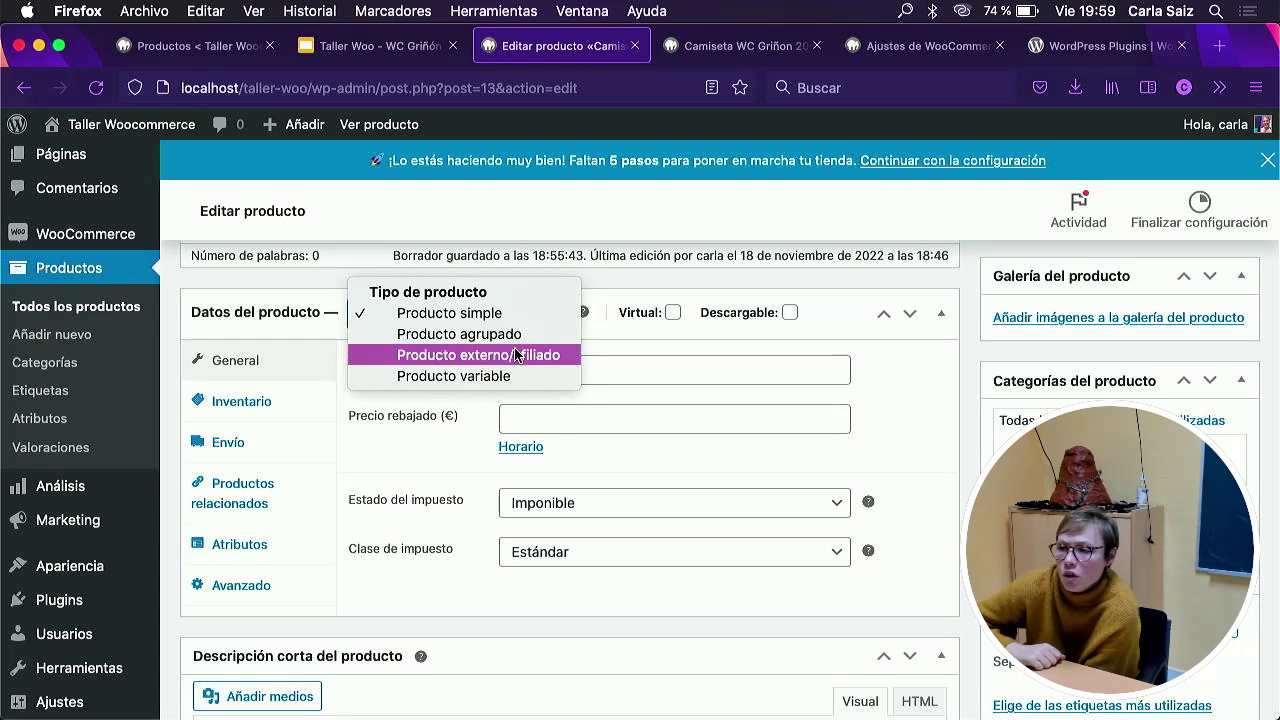
{"action": "left_click", "coordinate": [930, 393]}
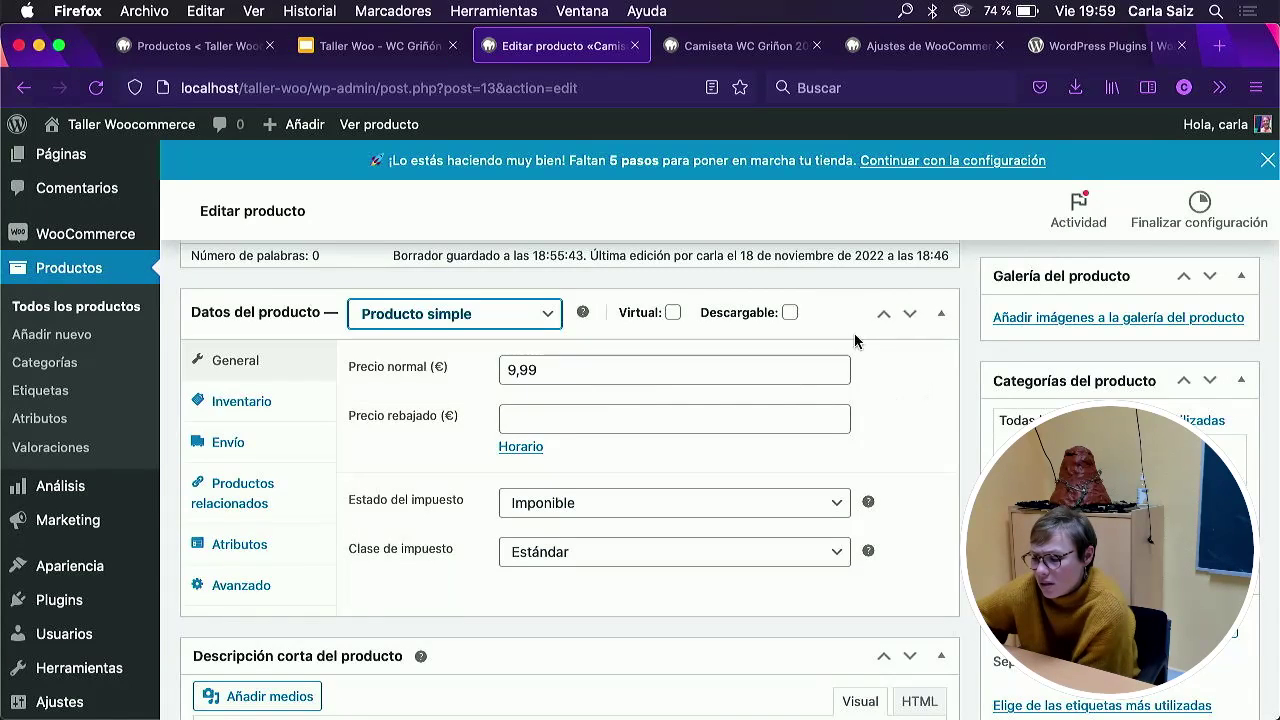
{"action": "scroll", "coordinate": [854, 337], "scroll_direction": "down", "scroll_amount": 1}
{"action": "scroll", "coordinate": [856, 340], "scroll_direction": "up", "scroll_amount": 2}
{"action": "scroll", "coordinate": [855, 340], "scroll_direction": "up", "scroll_amount": 2}
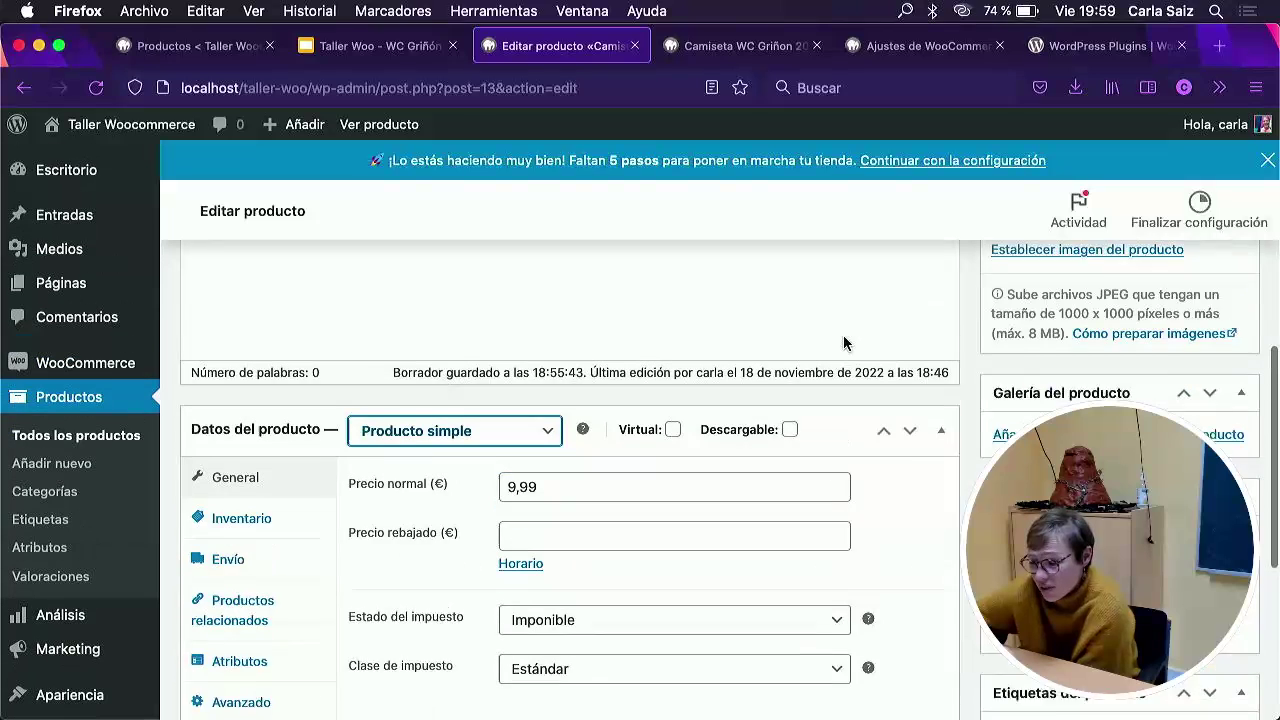
{"action": "scroll", "coordinate": [843, 343], "scroll_direction": "down", "scroll_amount": 3}
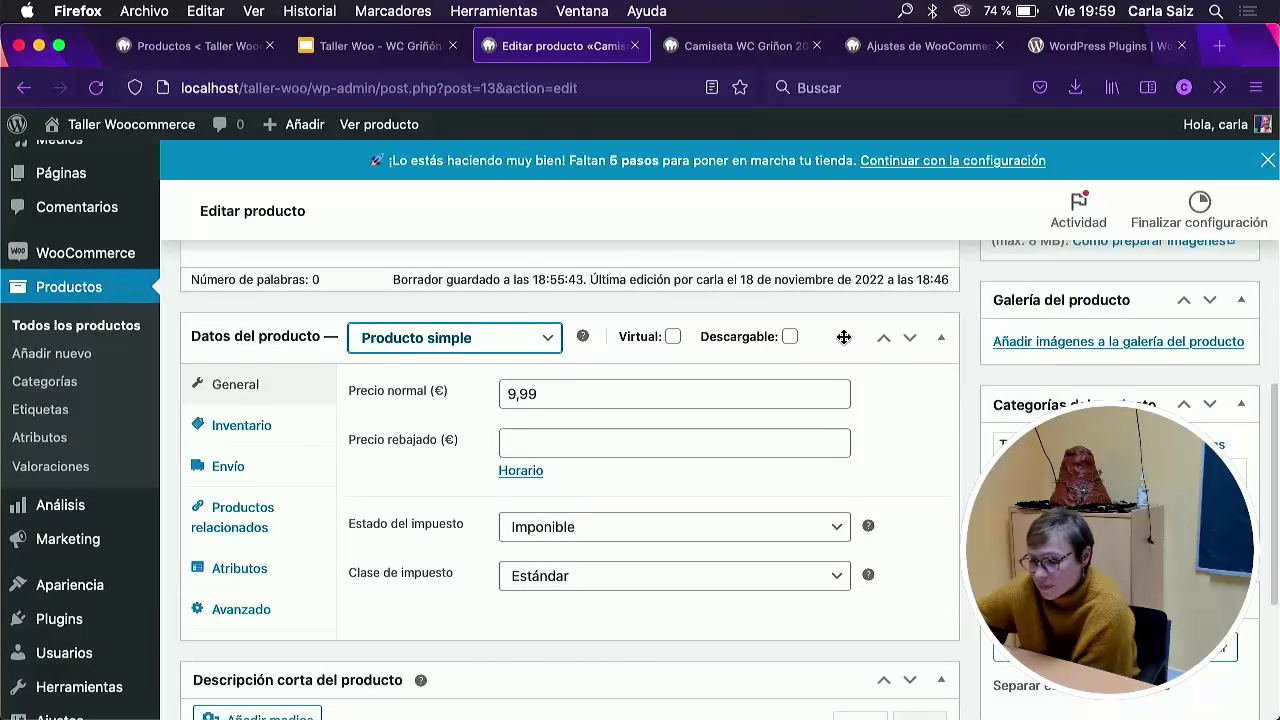
{"action": "scroll", "coordinate": [843, 338], "scroll_direction": "down", "scroll_amount": 1}
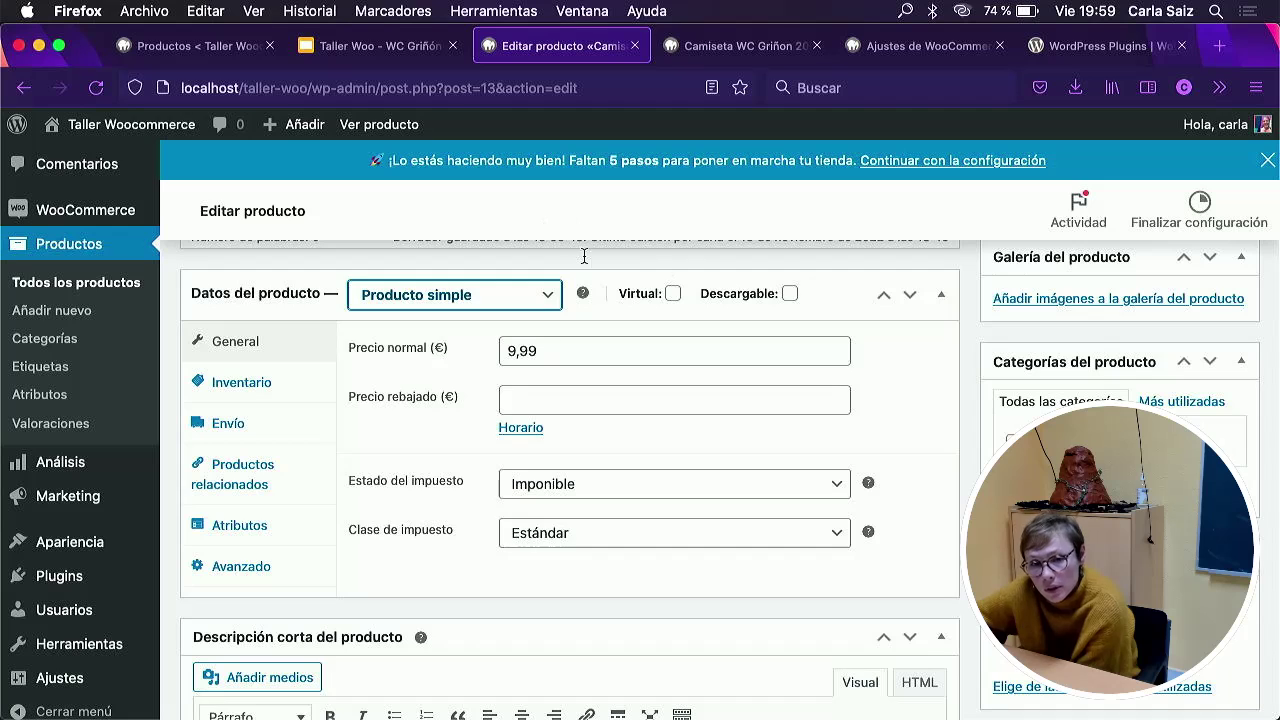
{"action": "left_click", "coordinate": [440, 311]}
{"action": "left_click", "coordinate": [440, 330]}
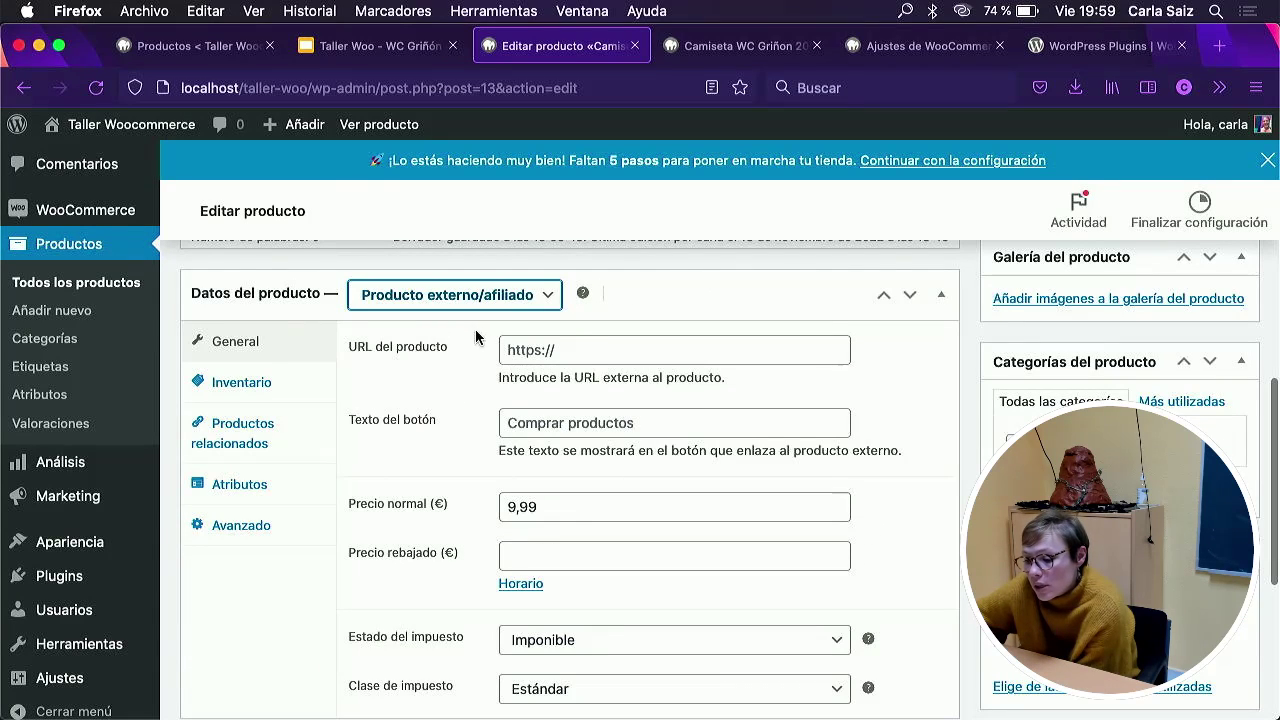
Inspect the external product's URL and regular price fields, and set the product type back to Producto simple with its data section expanded.
{"action": "left_click", "coordinate": [594, 345]}
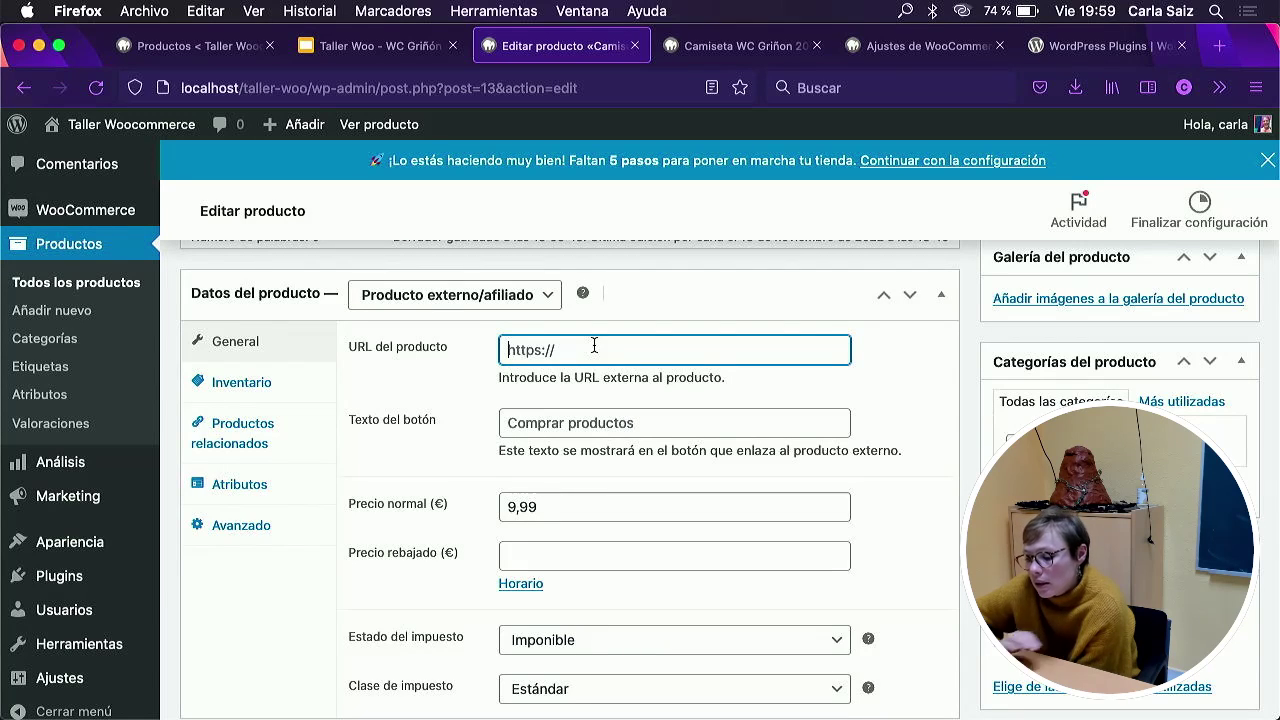
{"action": "left_click", "coordinate": [540, 512]}
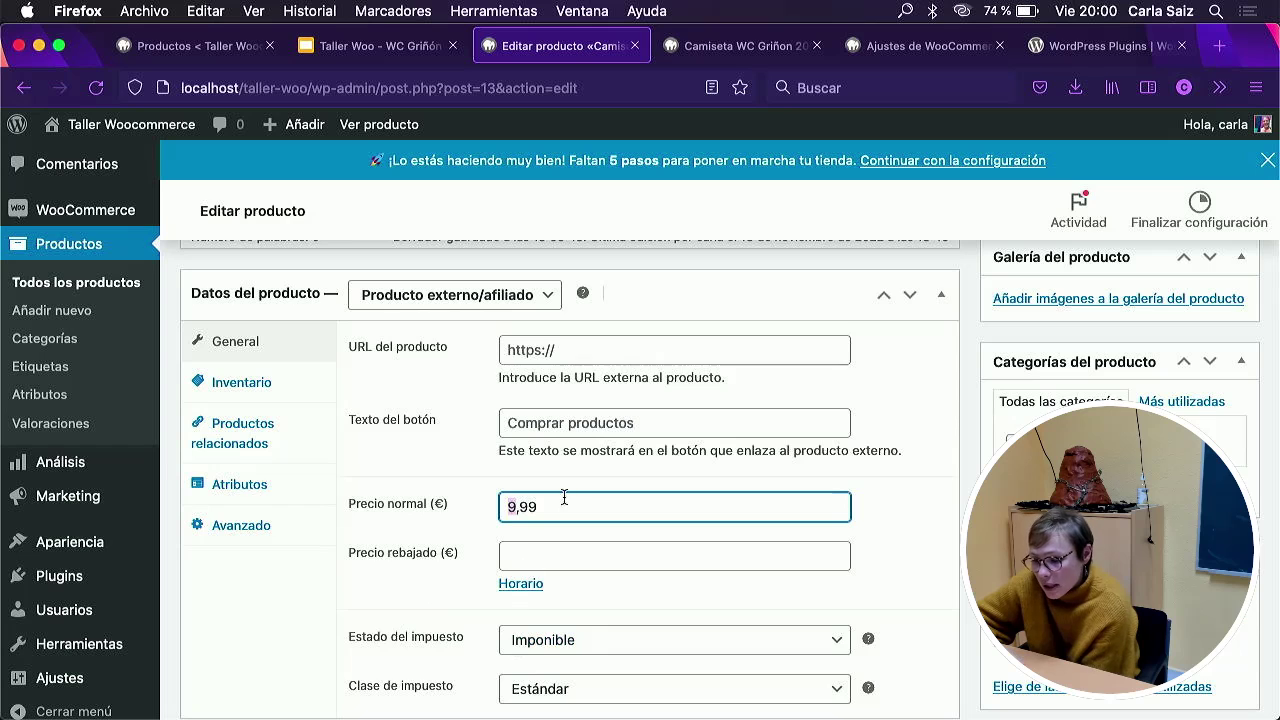
{"action": "left_click", "coordinate": [455, 311]}
{"action": "left_click", "coordinate": [455, 303]}
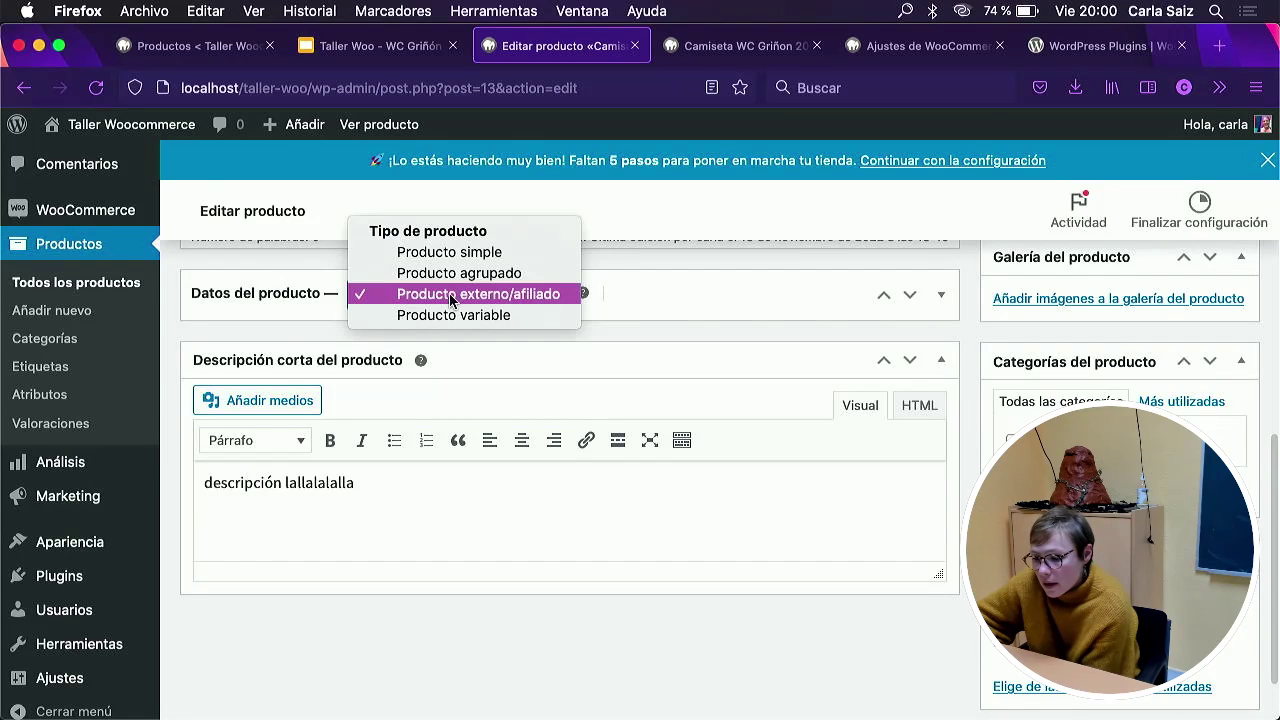
{"action": "left_click", "coordinate": [482, 252]}
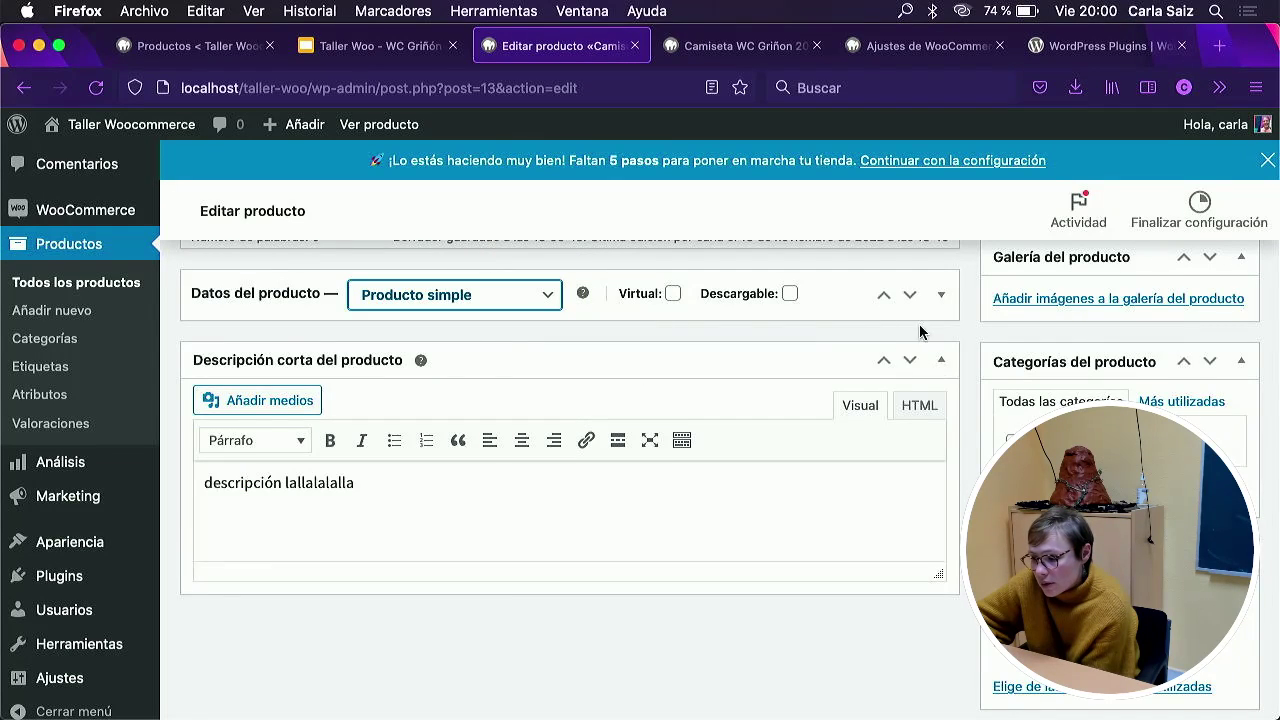
{"action": "left_click", "coordinate": [938, 295]}
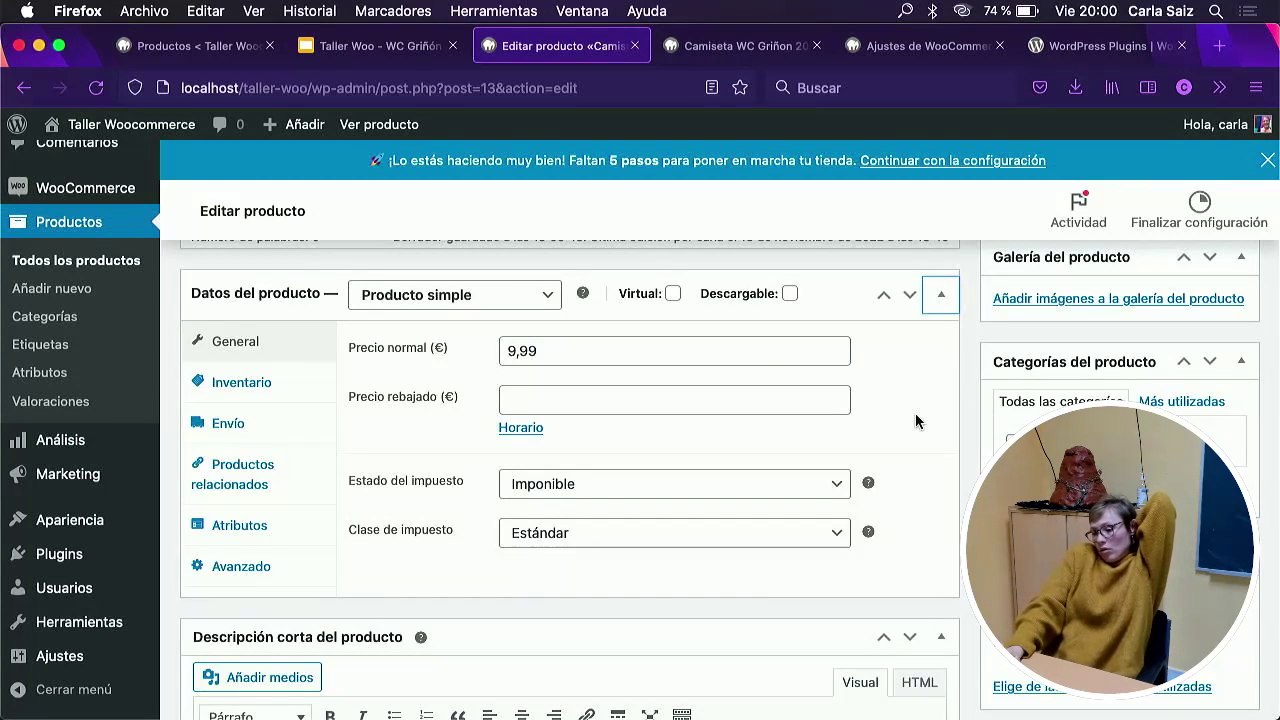
Change the product type to Producto externo/afiliado and compare its Texto del botón field with the purchase button on the previewed product page.
{"action": "scroll", "coordinate": [843, 381], "scroll_direction": "up", "scroll_amount": 1}
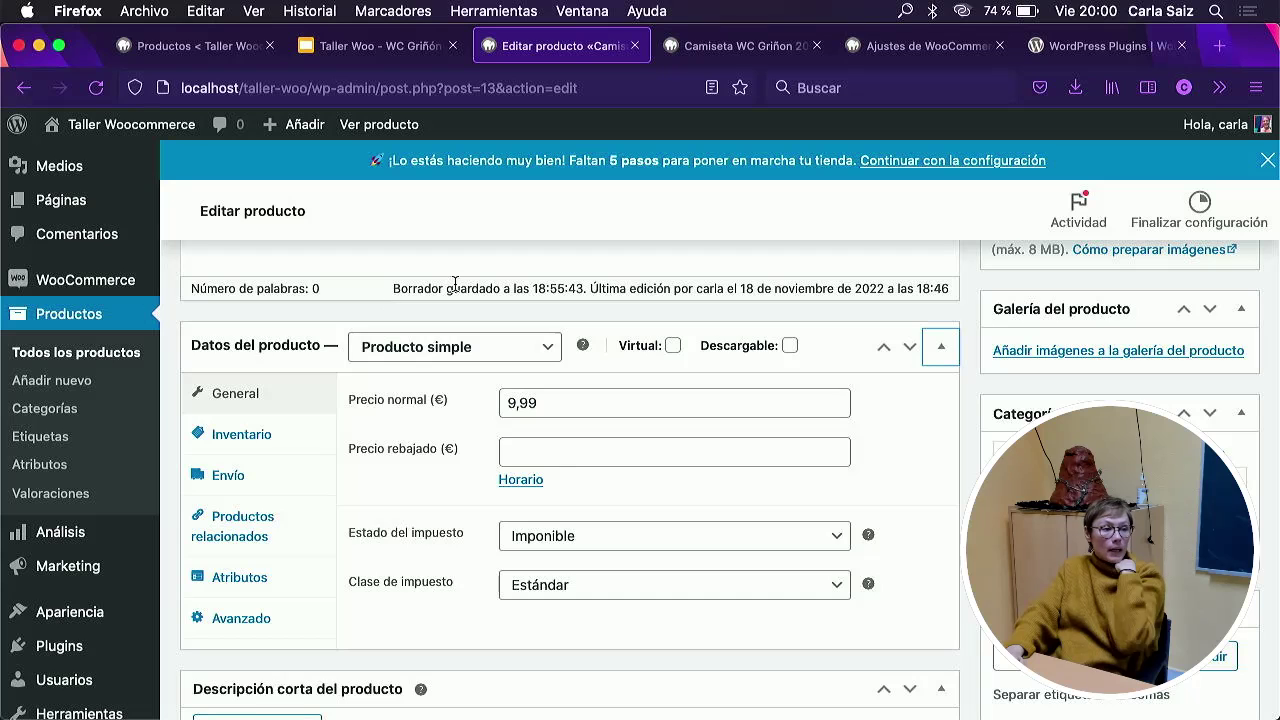
{"action": "left_click", "coordinate": [500, 348]}
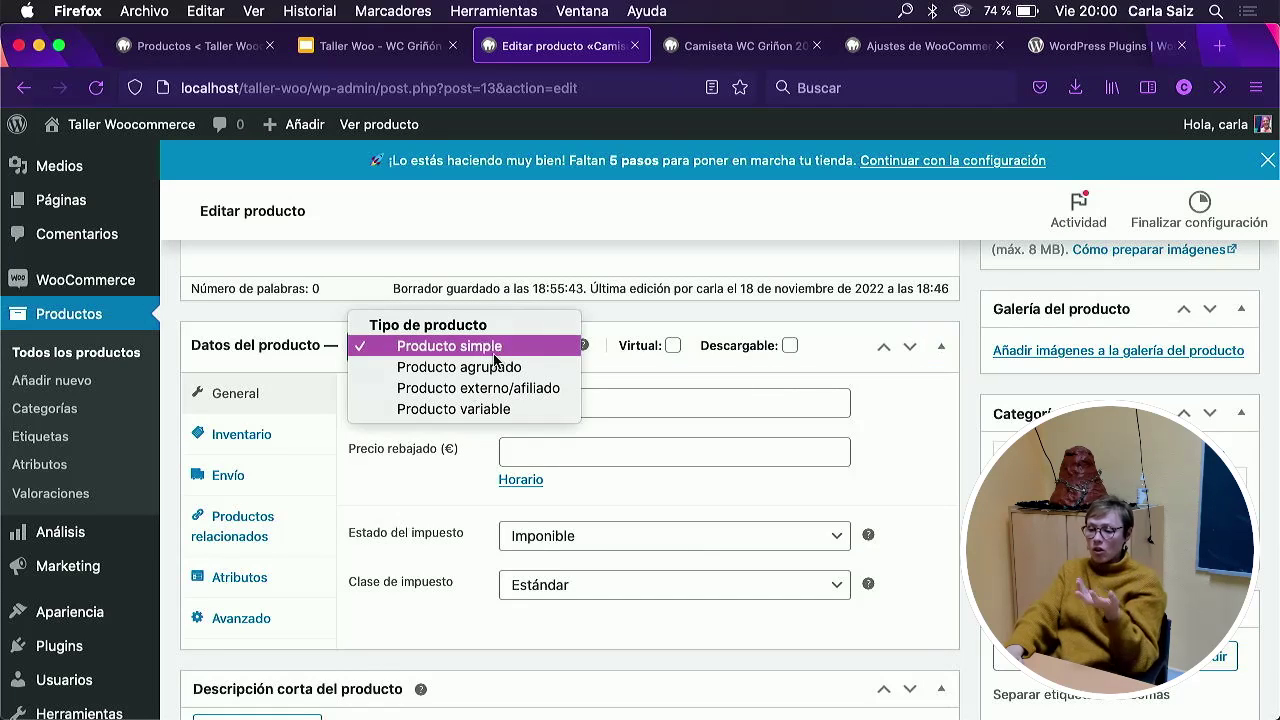
{"action": "left_click", "coordinate": [551, 388]}
{"action": "scroll", "coordinate": [579, 399], "scroll_direction": "down", "scroll_amount": 2}
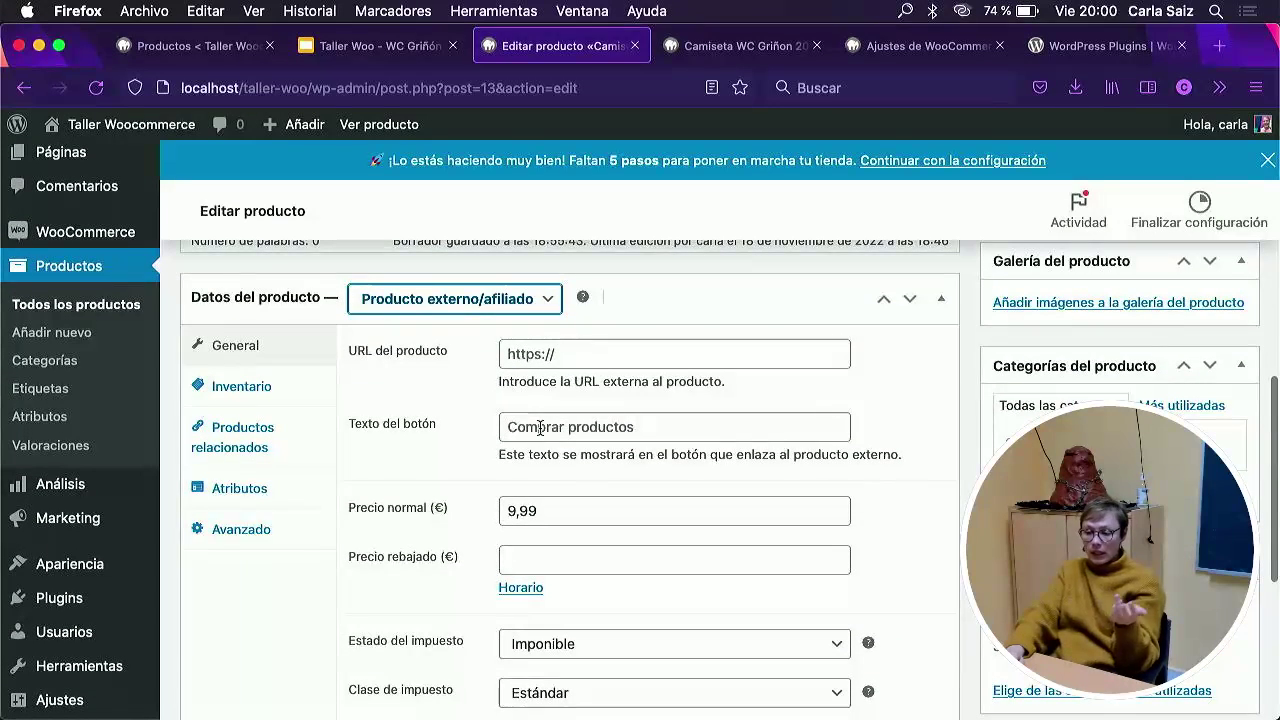
{"action": "left_click", "coordinate": [541, 427]}
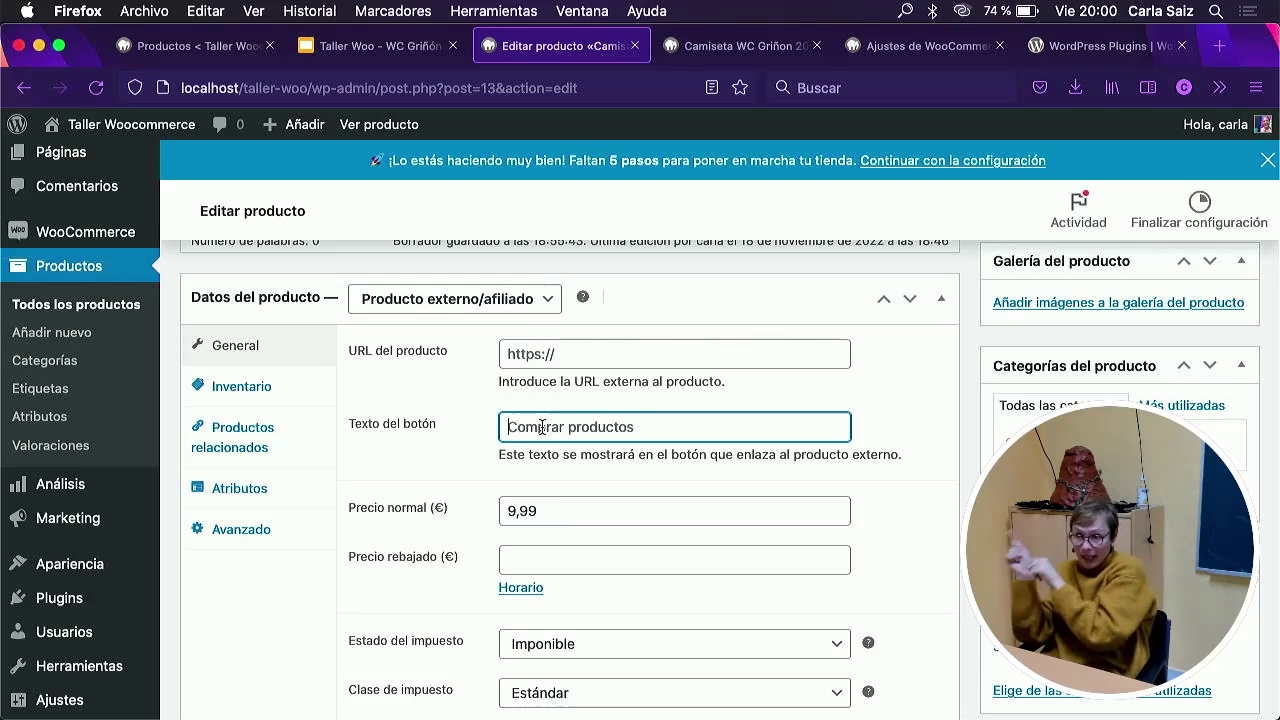
{"action": "left_click", "coordinate": [745, 52]}
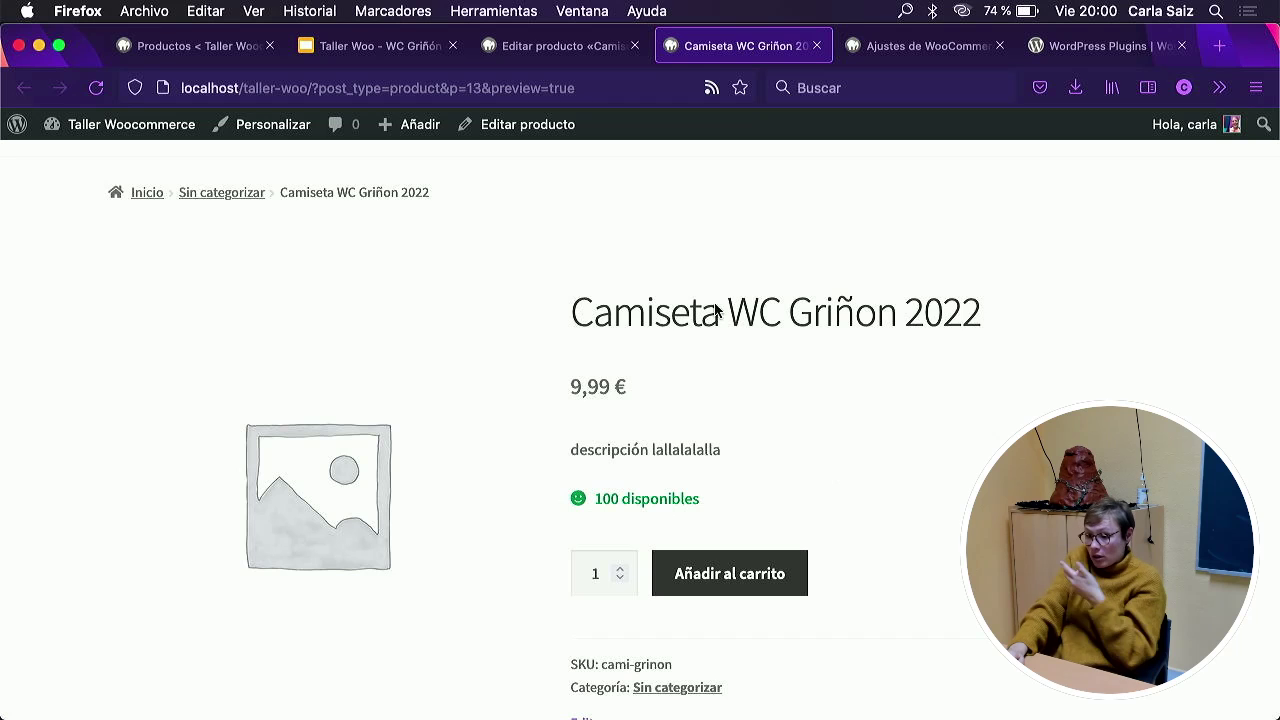
{"action": "left_click", "coordinate": [562, 47]}
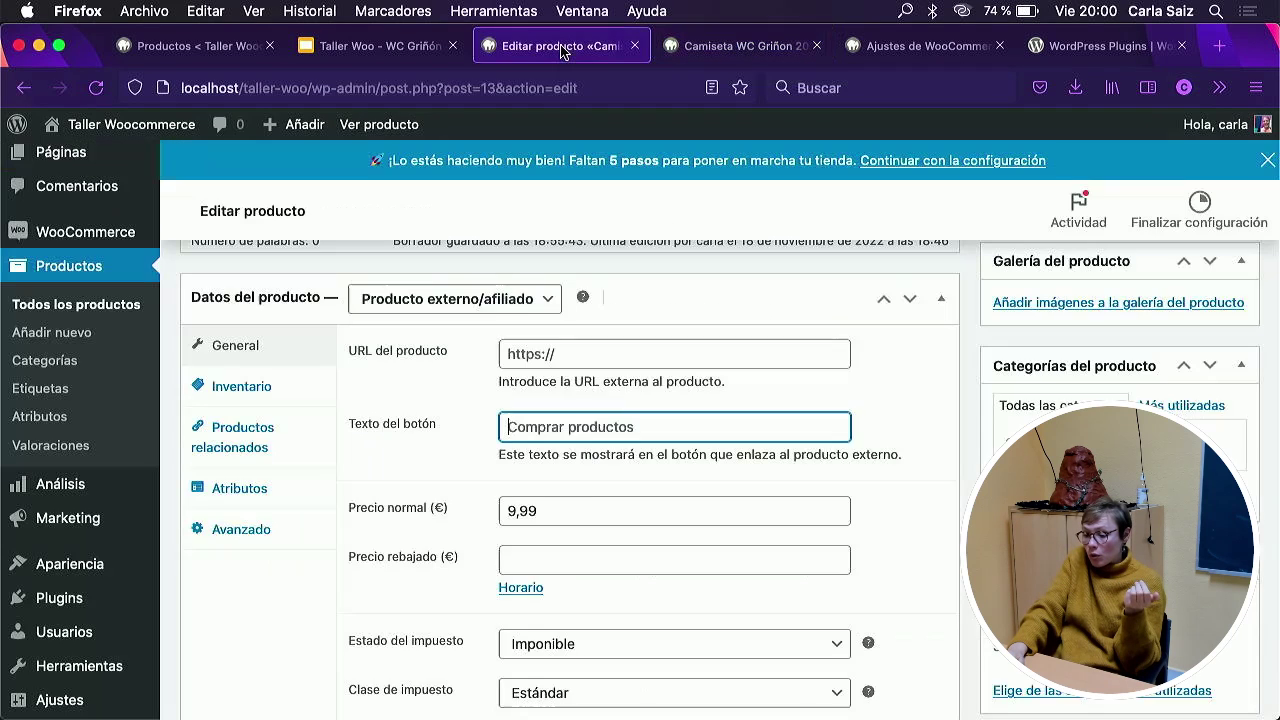
Change the product type to Producto agrupado and inspect its Productos relacionados and Inventario sections.
{"action": "left_click", "coordinate": [503, 310]}
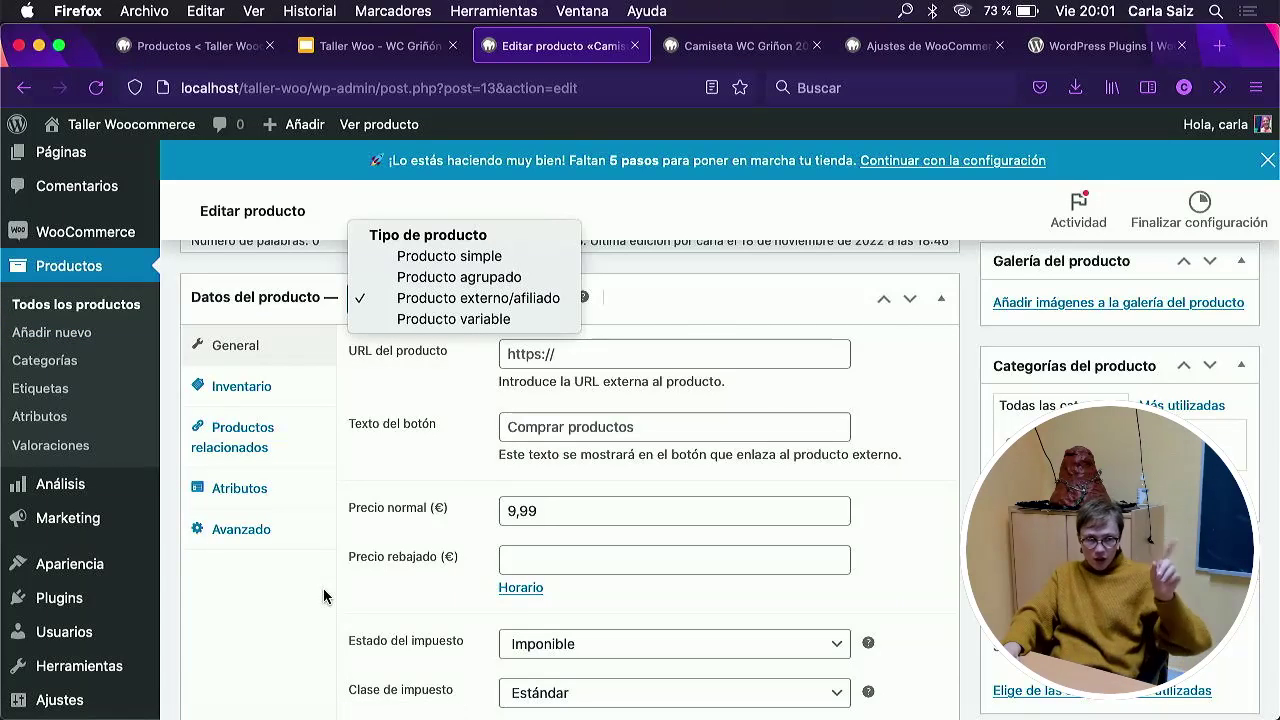
{"action": "left_click", "coordinate": [485, 297]}
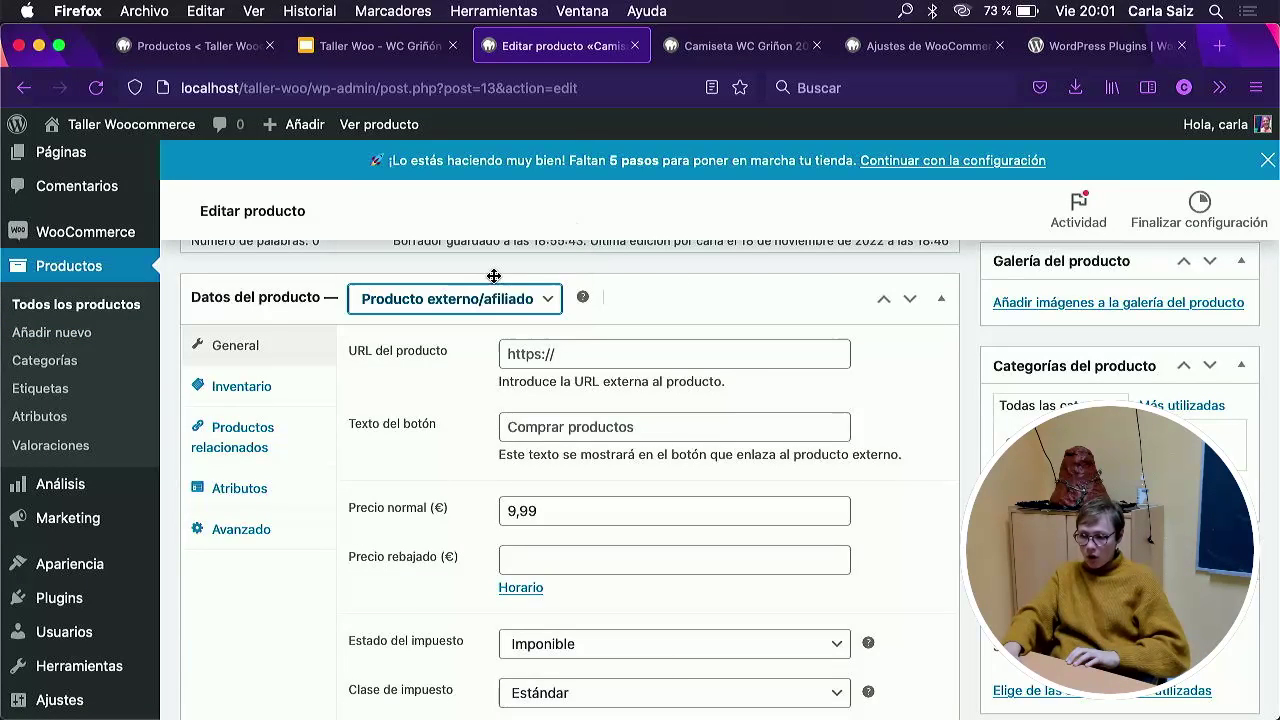
{"action": "key", "text": "Up"}
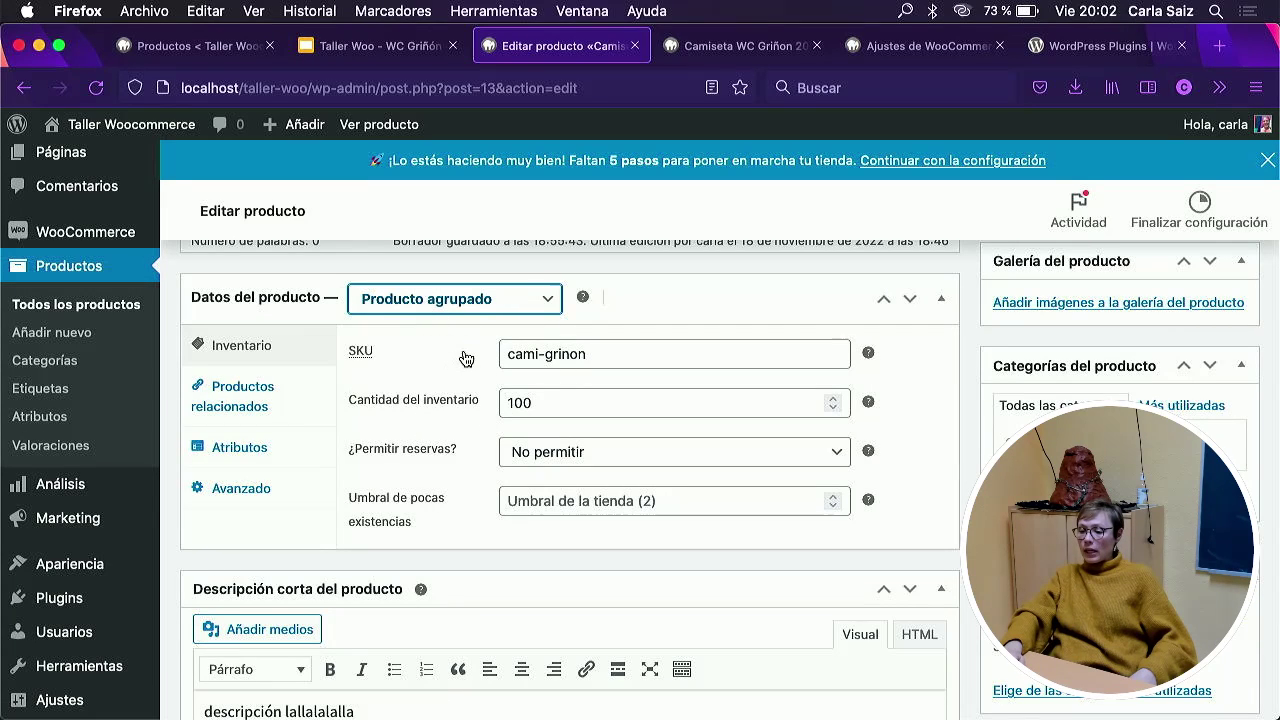
{"action": "left_click", "coordinate": [270, 386]}
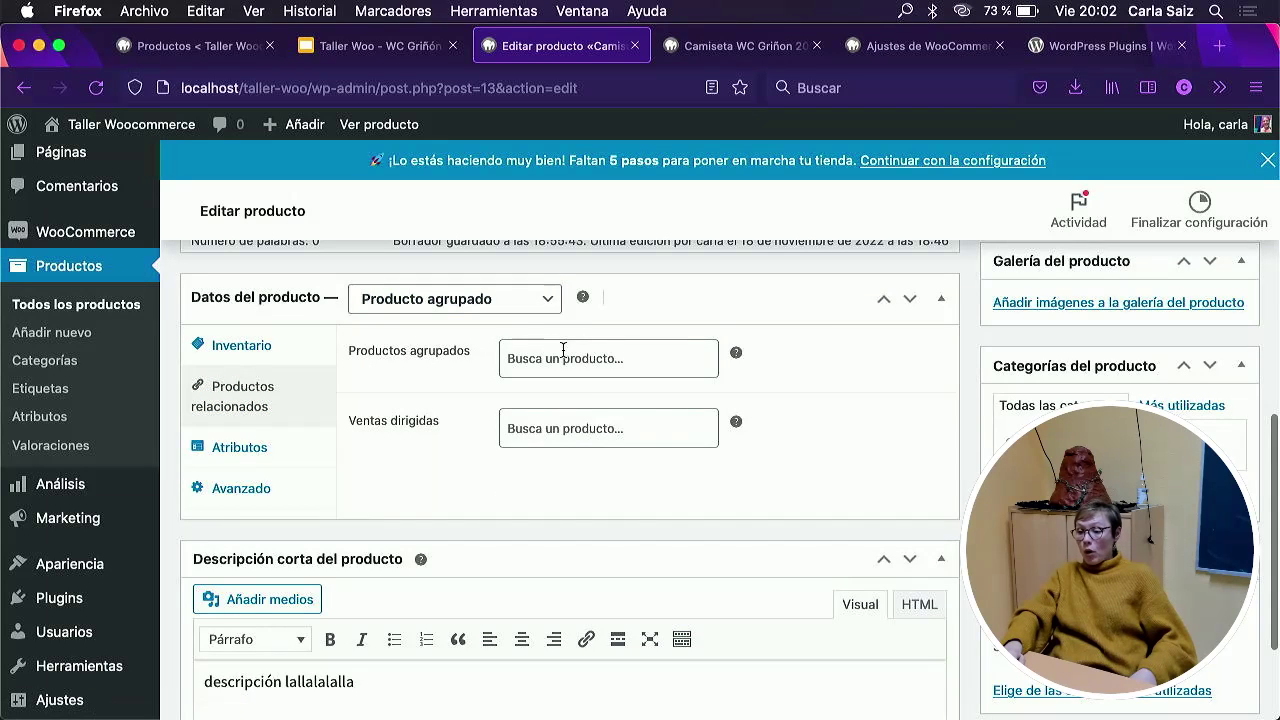
{"action": "left_click", "coordinate": [563, 352]}
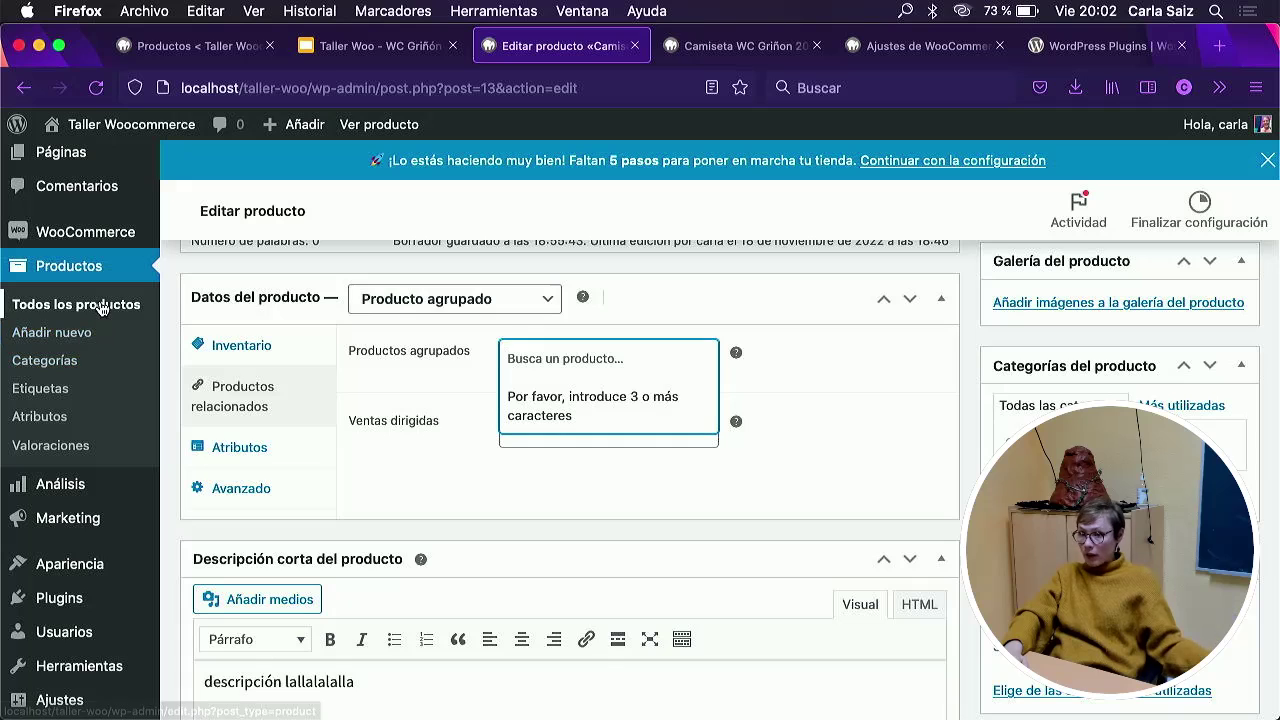
{"action": "left_click", "coordinate": [278, 349]}
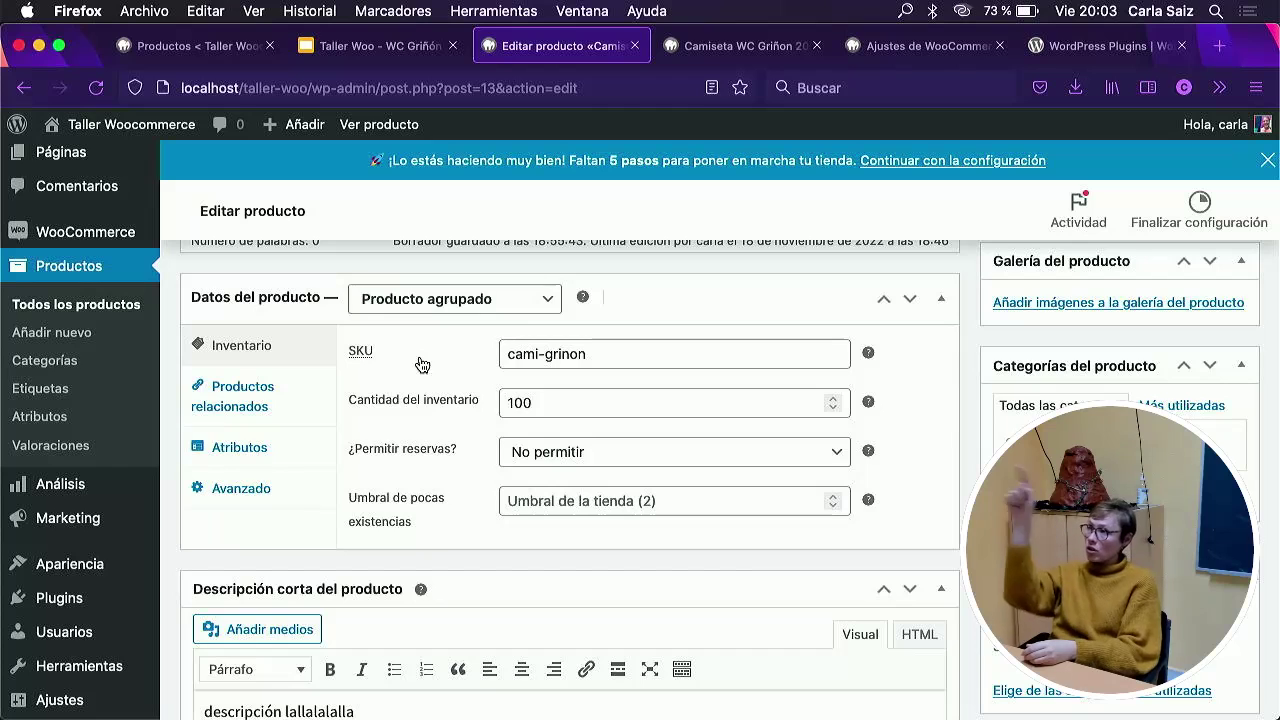
Change the product type to Producto externo/afiliado and look over its general data fields.
{"action": "left_click", "coordinate": [430, 299]}
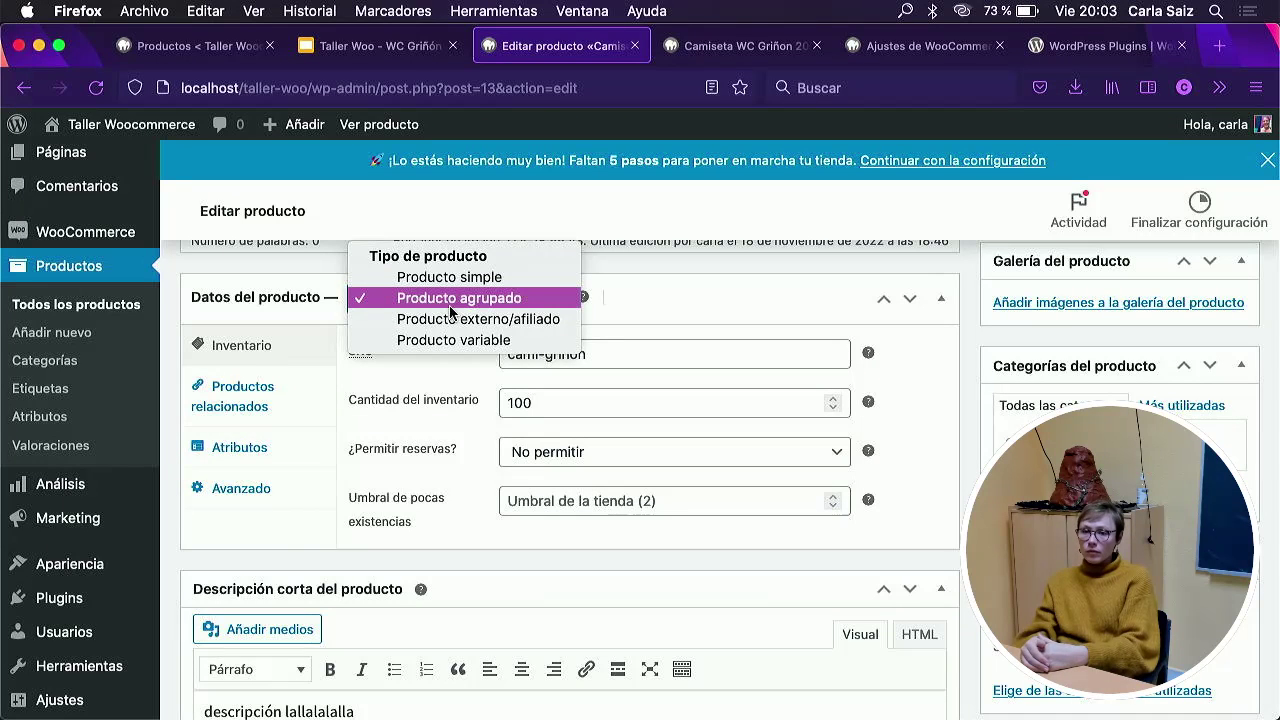
{"action": "left_click", "coordinate": [450, 318]}
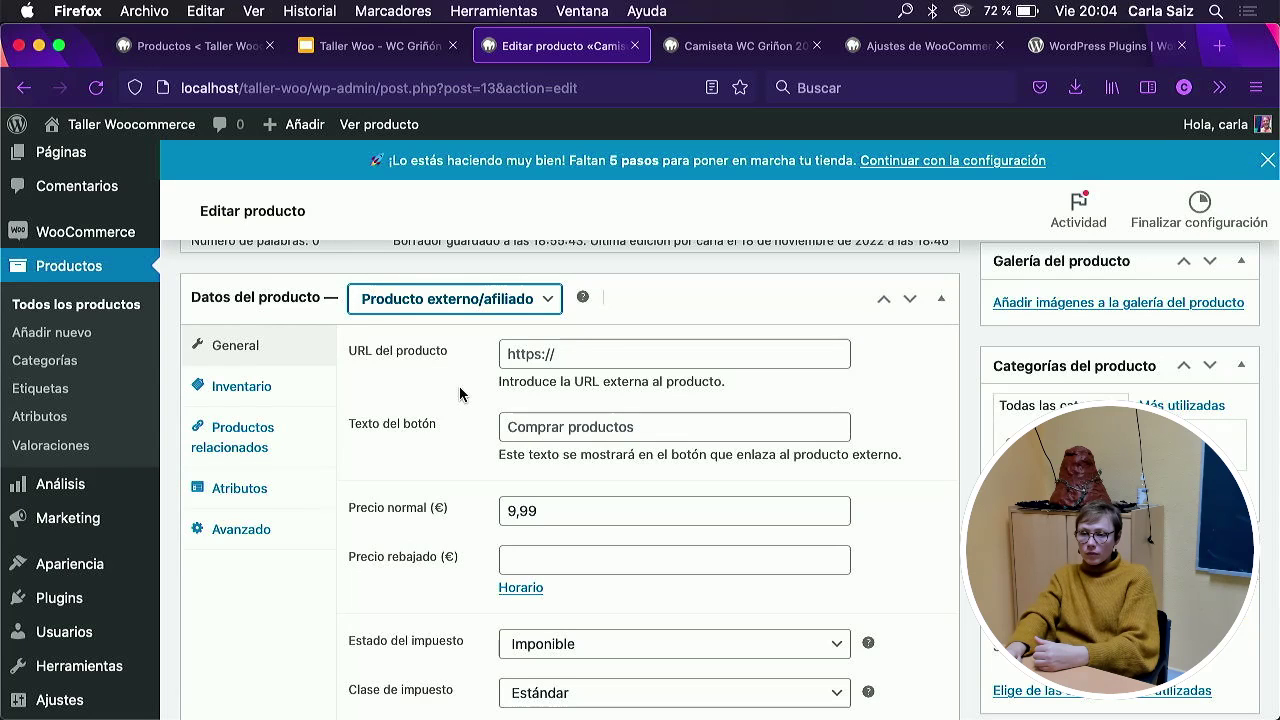
{"action": "scroll", "coordinate": [461, 395], "scroll_direction": "up", "scroll_amount": 1}
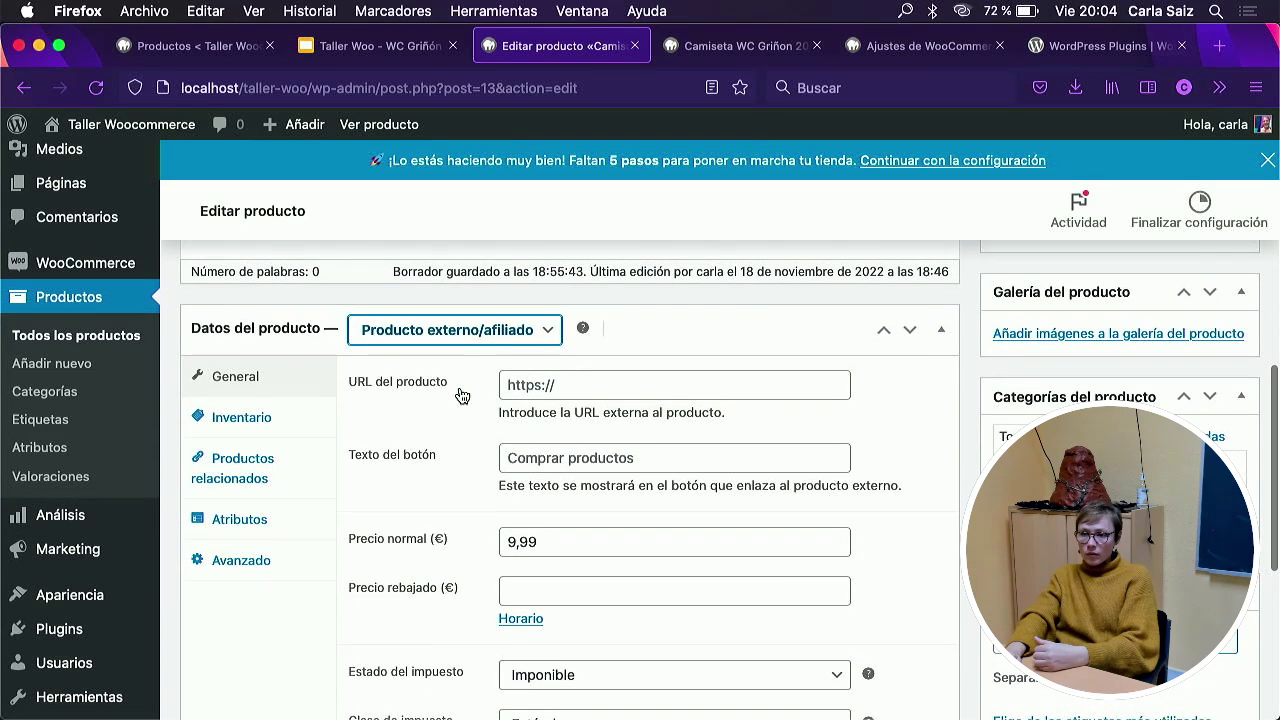
{"action": "scroll", "coordinate": [458, 399], "scroll_direction": "up", "scroll_amount": 3}
{"action": "scroll", "coordinate": [845, 377], "scroll_direction": "up", "scroll_amount": 6}
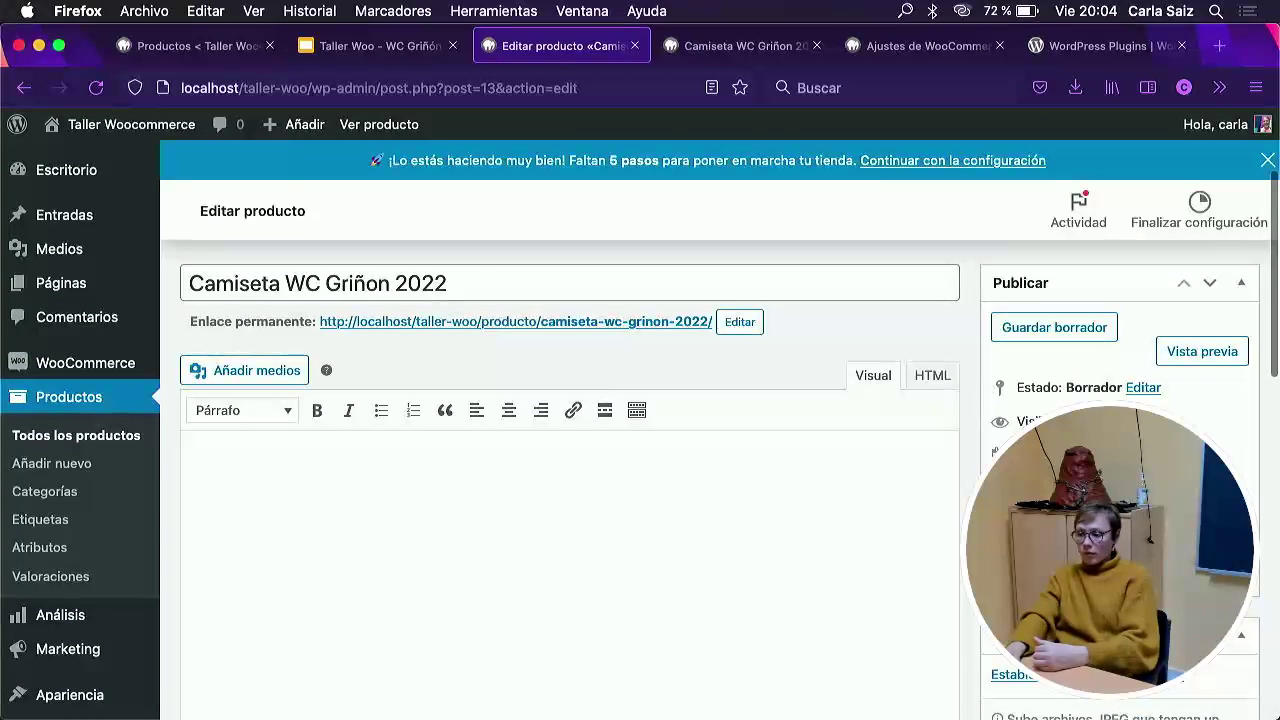
{"action": "scroll", "coordinate": [570, 450], "scroll_direction": "down", "scroll_amount": 1}
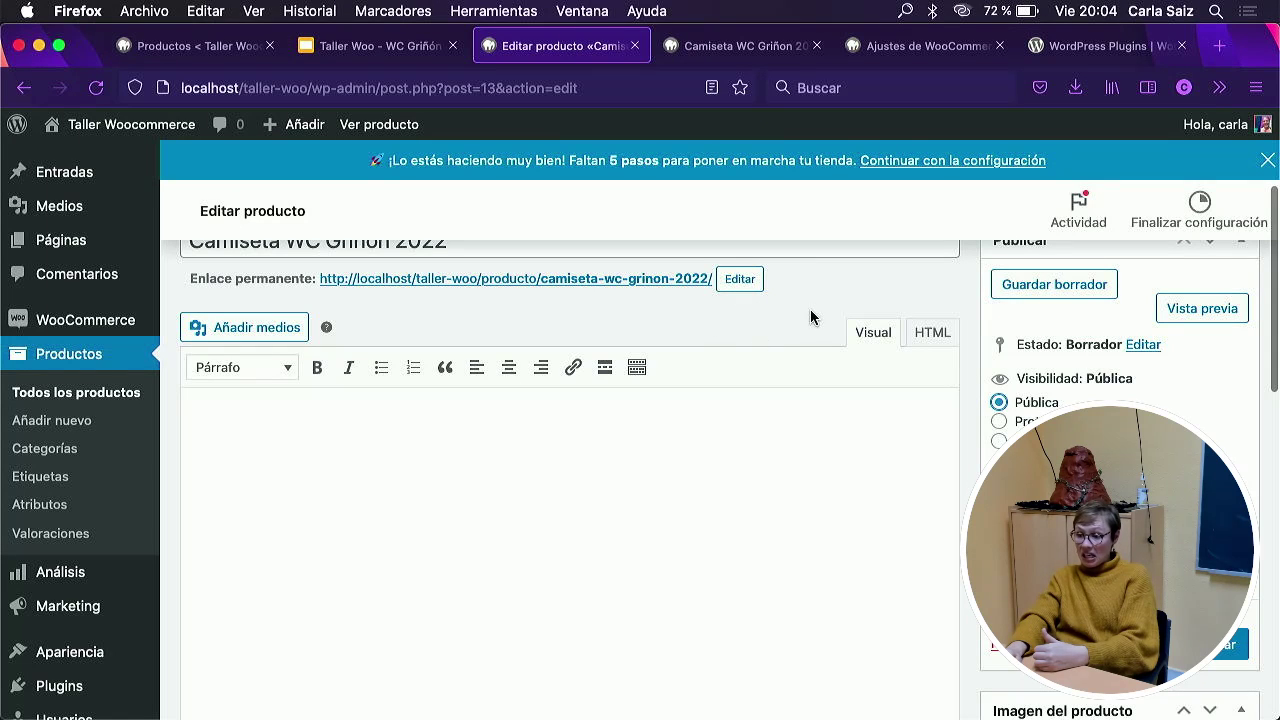
{"action": "scroll", "coordinate": [811, 312], "scroll_direction": "down", "scroll_amount": 10}
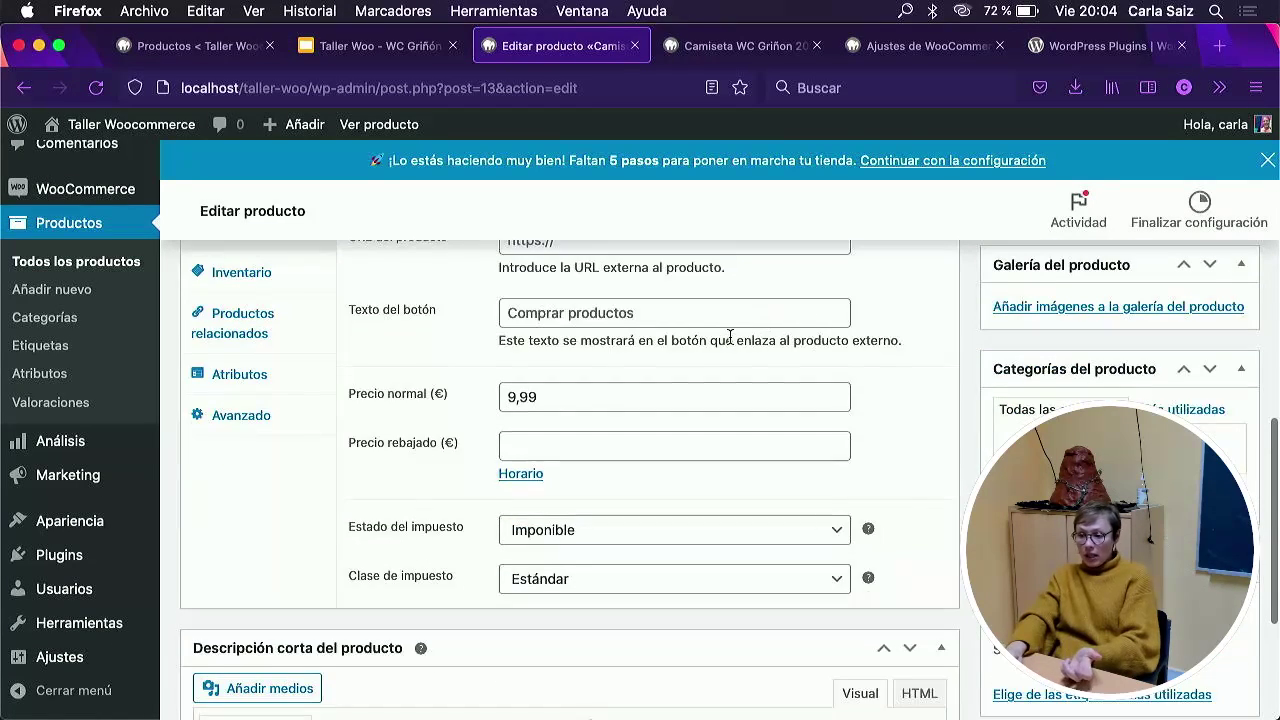
{"action": "scroll", "coordinate": [730, 337], "scroll_direction": "up", "scroll_amount": 3}
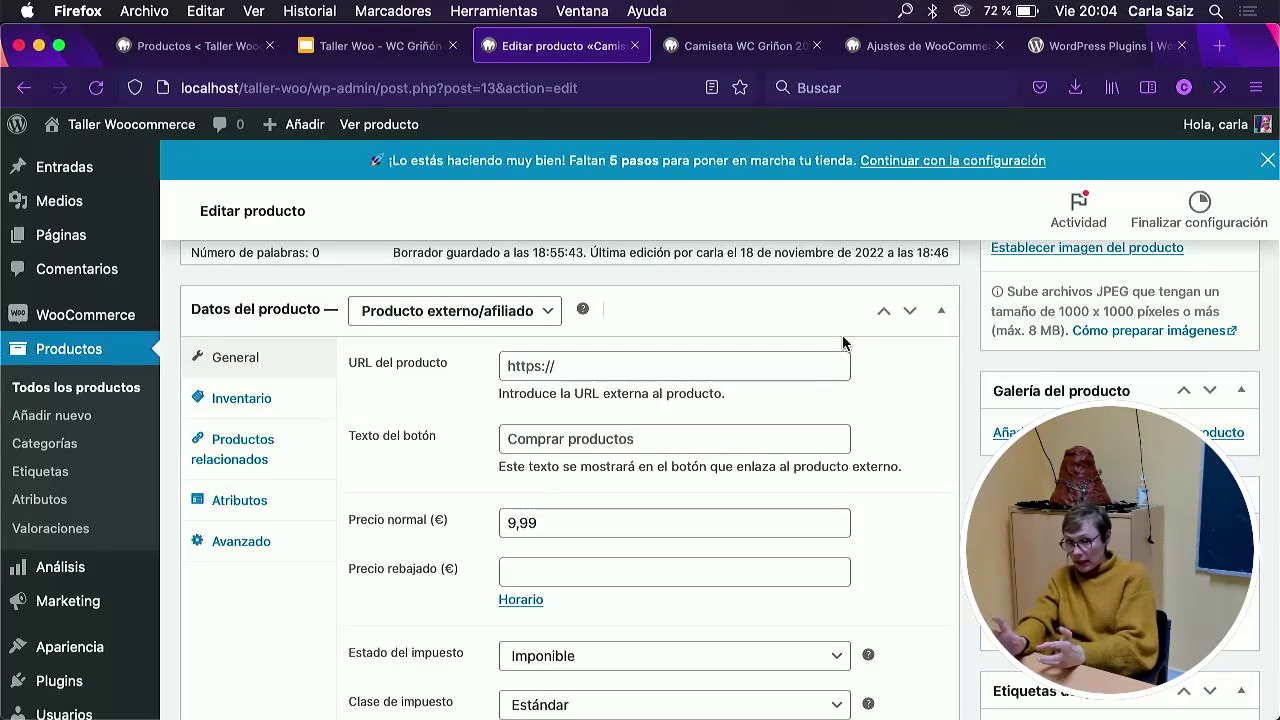
Examine the product's publishing options and the entries available under Marketing.
{"action": "scroll", "coordinate": [1038, 331], "scroll_direction": "up", "scroll_amount": 7}
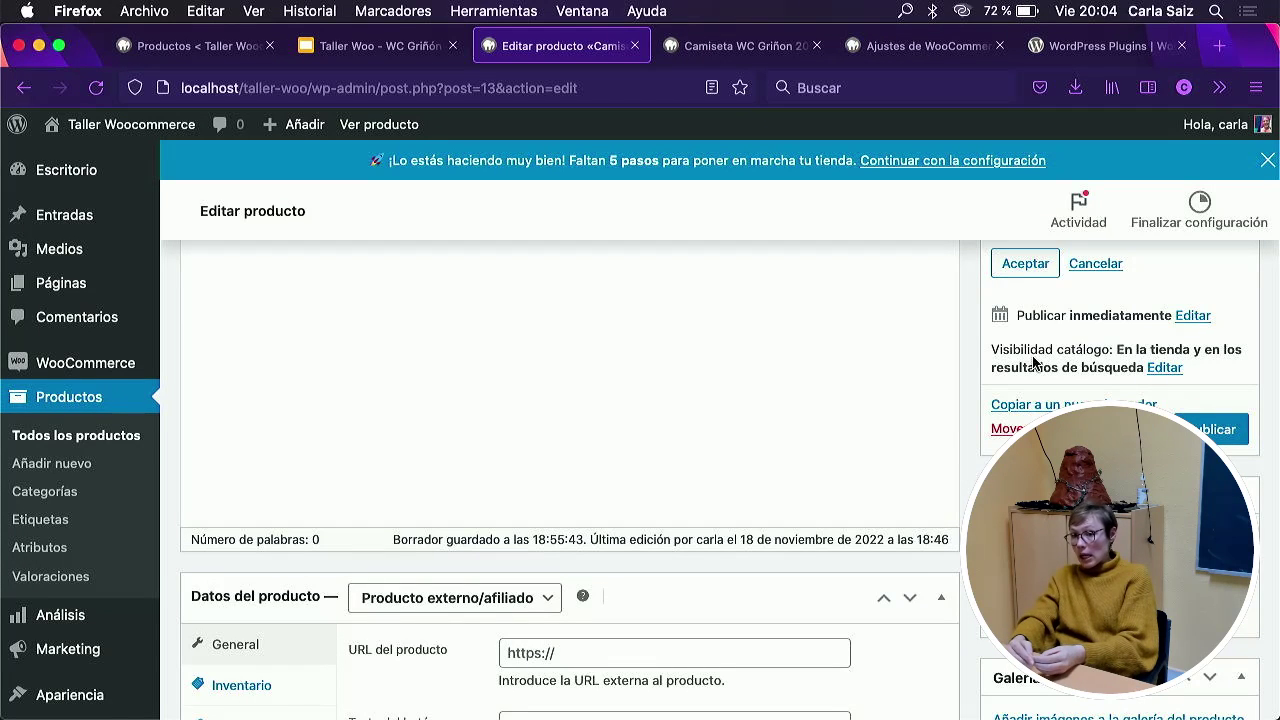
{"action": "scroll", "coordinate": [520, 580], "scroll_direction": "down", "scroll_amount": 3}
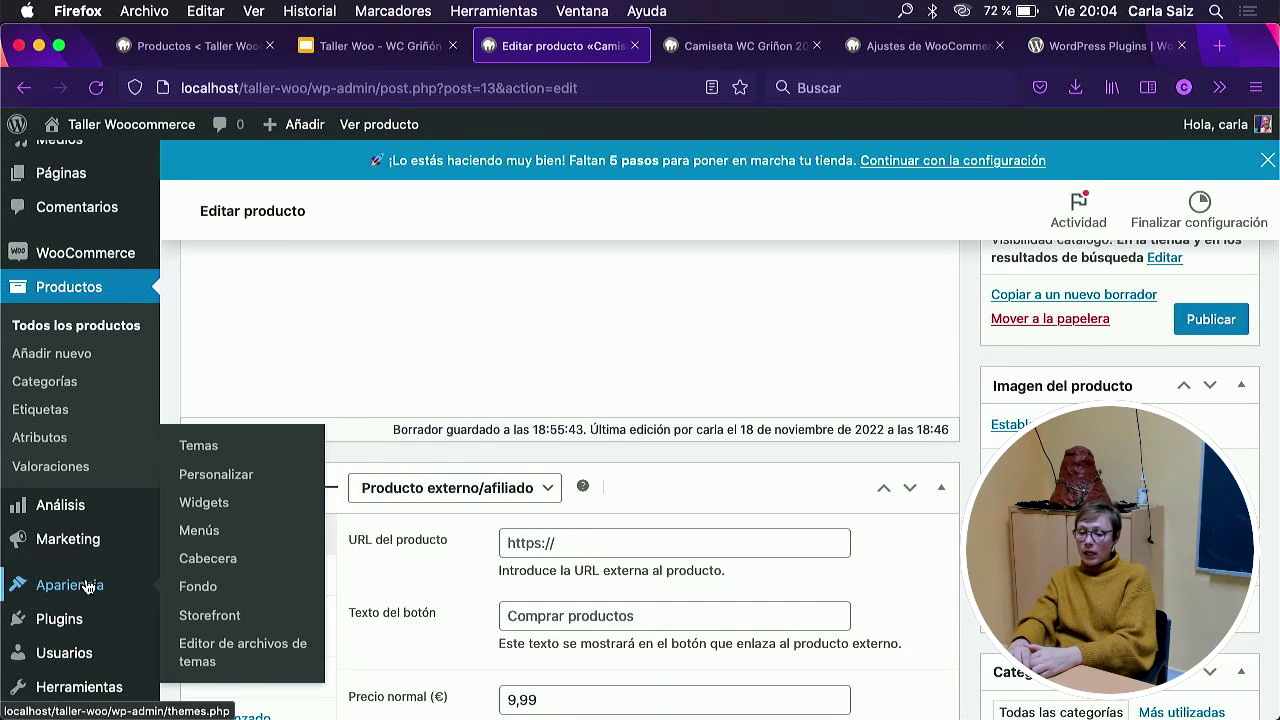
{"action": "mouse_move", "coordinate": [88, 542]}
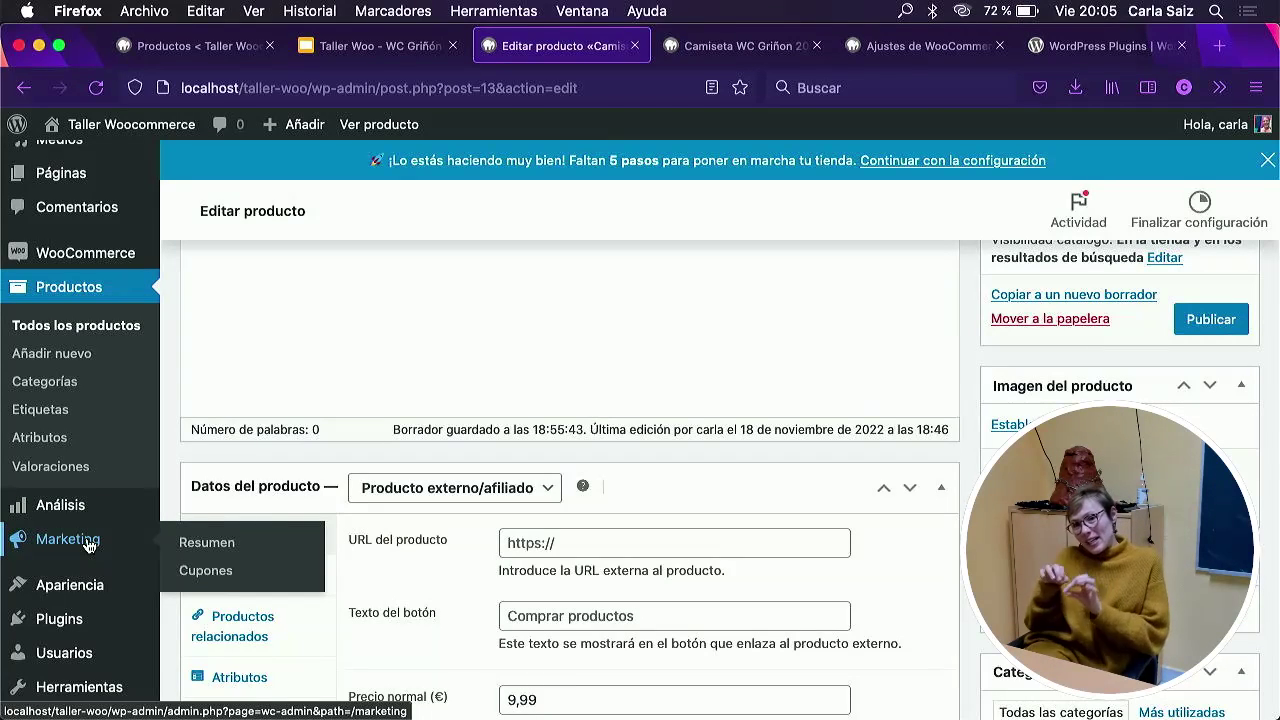
{"action": "scroll", "coordinate": [88, 545], "scroll_direction": "up", "scroll_amount": 5}
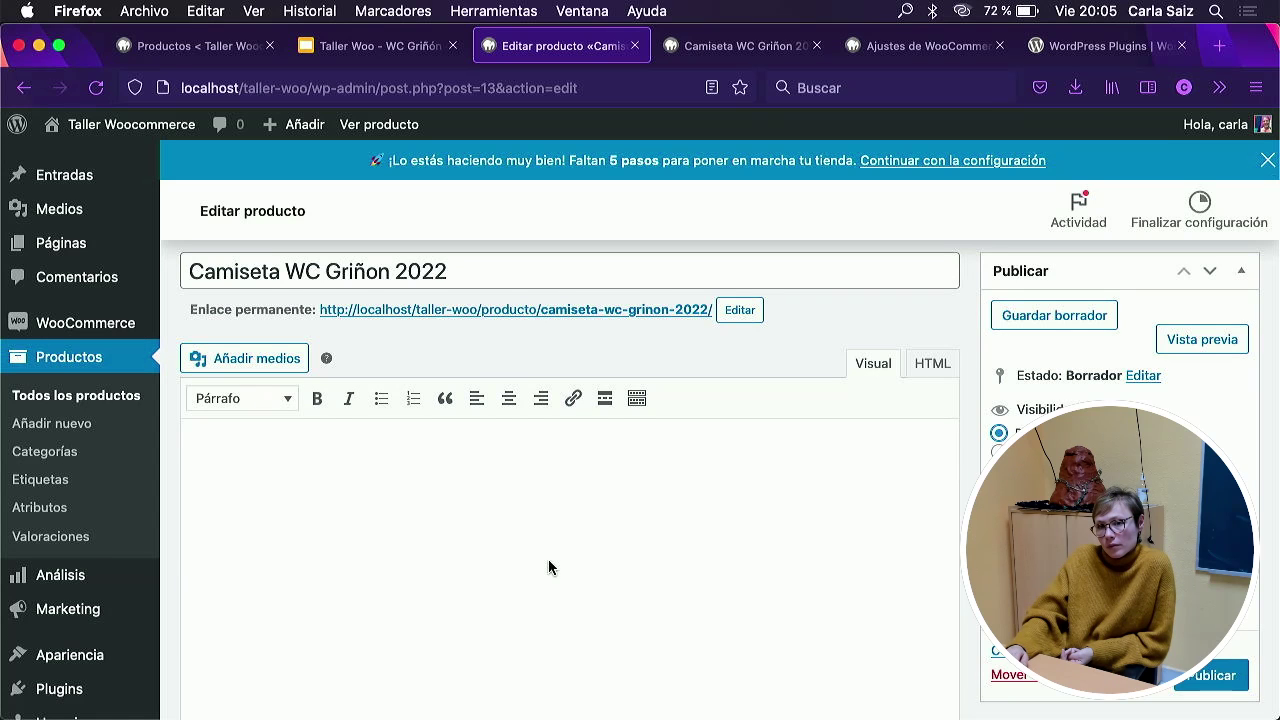
Review the general data of "Camiseta WC Griñon 2022" as a simple product in the editor.
{"action": "scroll", "coordinate": [548, 567], "scroll_direction": "down", "scroll_amount": 1}
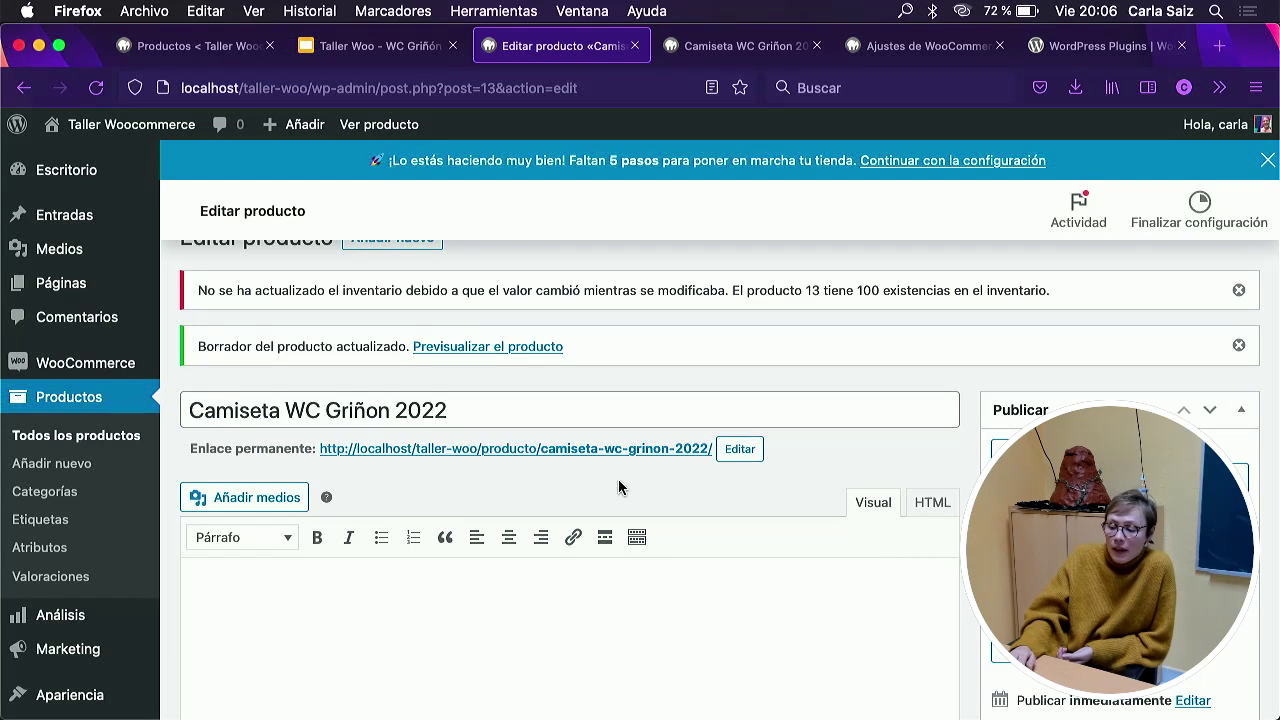
{"action": "scroll", "coordinate": [851, 500], "scroll_direction": "down", "scroll_amount": 10}
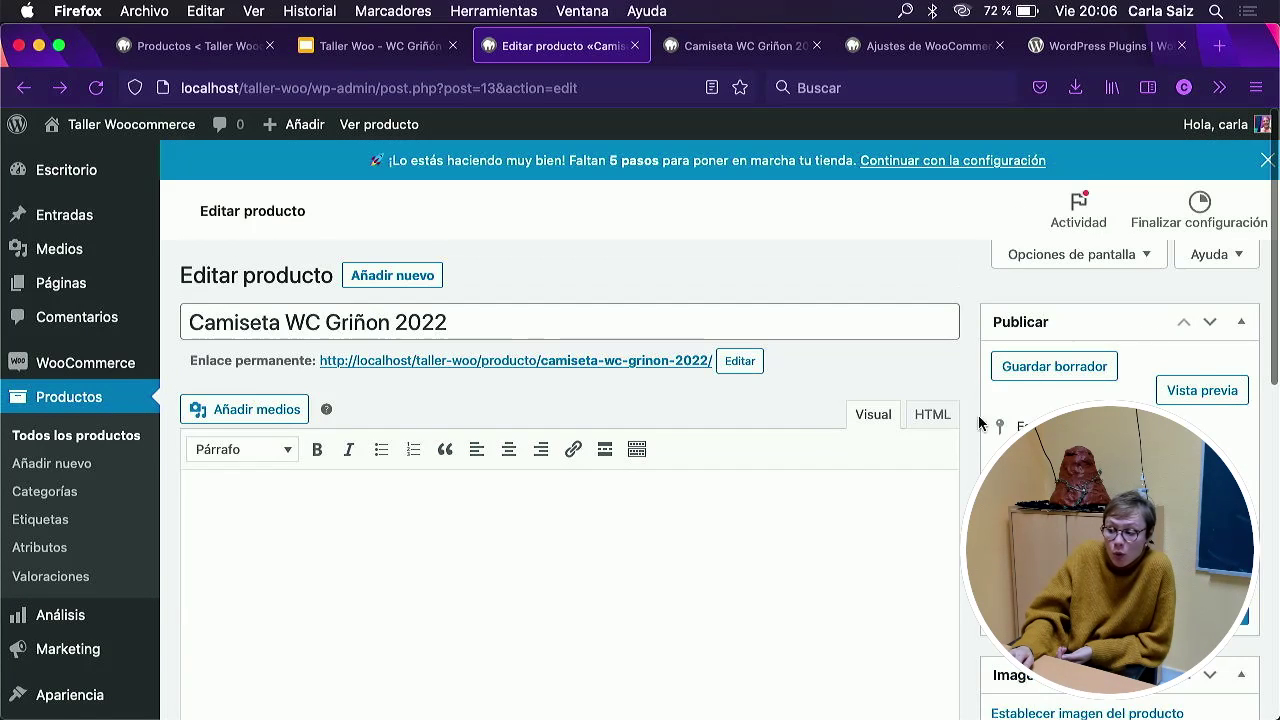
{"action": "scroll", "coordinate": [980, 423], "scroll_direction": "down", "scroll_amount": 9}
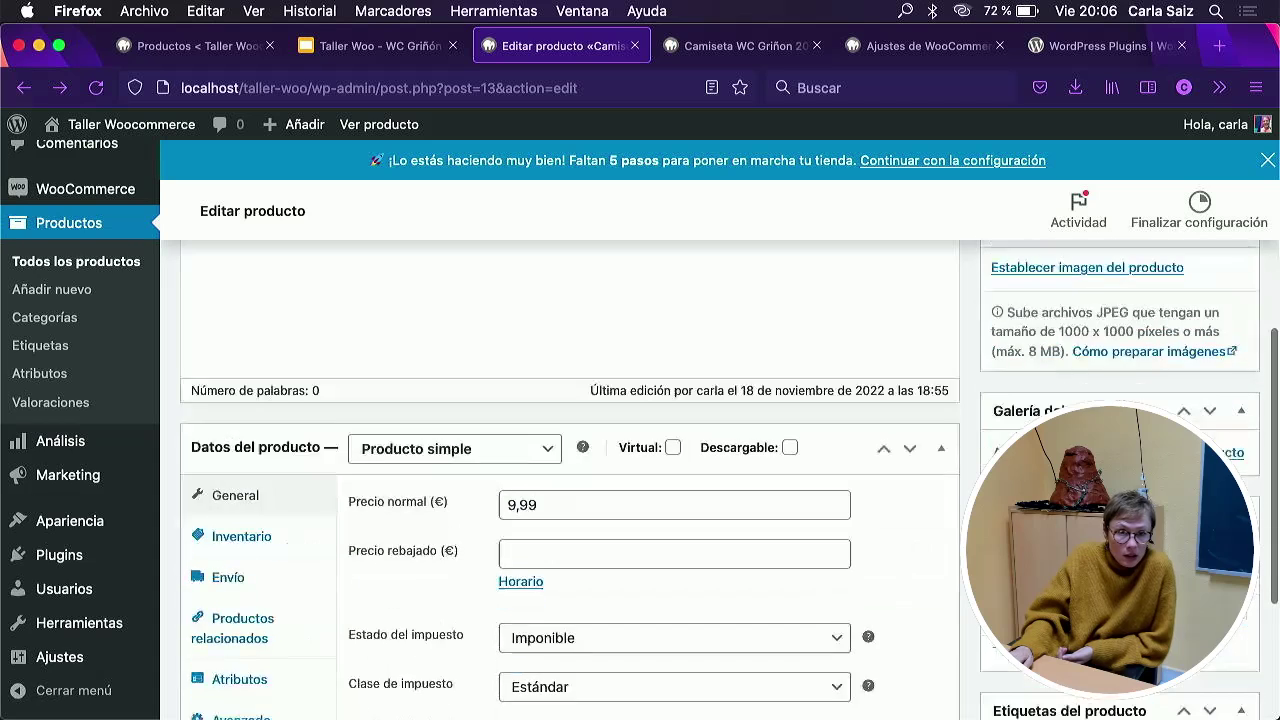
{"action": "scroll", "coordinate": [570, 480], "scroll_direction": "down", "scroll_amount": 4}
{"action": "scroll", "coordinate": [570, 480], "scroll_direction": "up", "scroll_amount": 2}
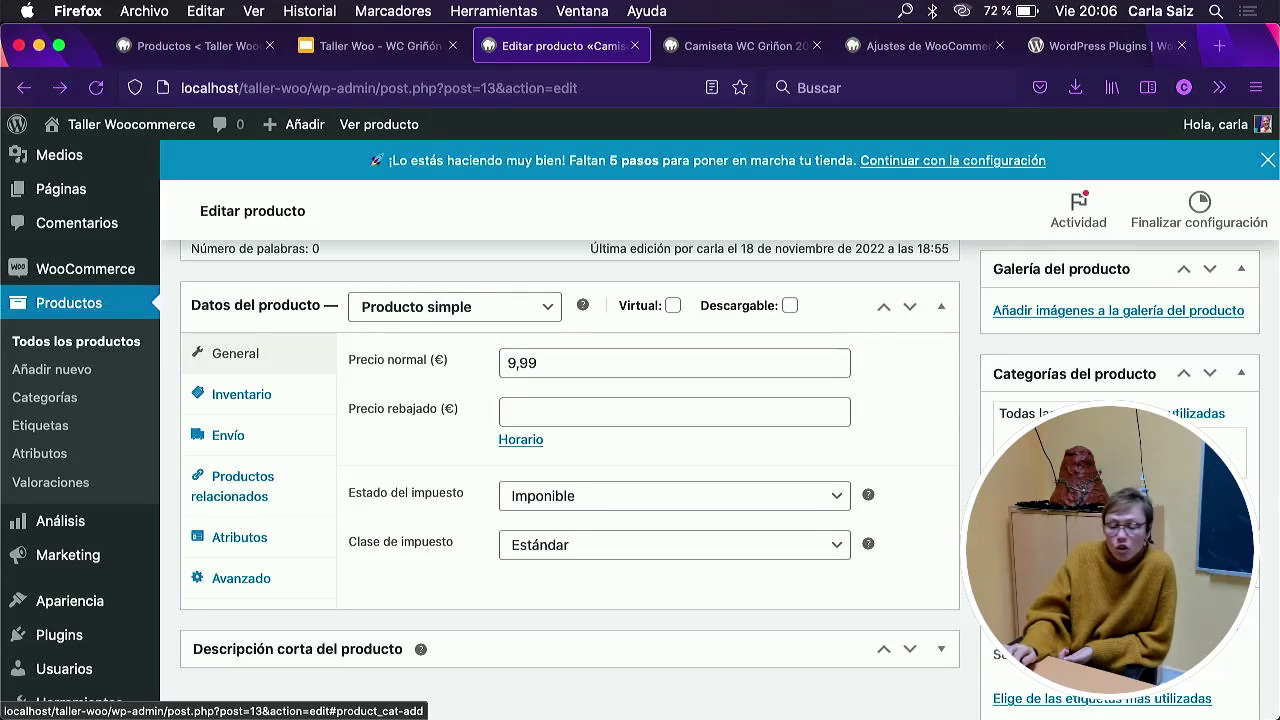
Examine the product's image, gallery and category sections alongside its general data.
{"action": "scroll", "coordinate": [864, 325], "scroll_direction": "up", "scroll_amount": 10}
{"action": "scroll", "coordinate": [864, 325], "scroll_direction": "down", "scroll_amount": 6}
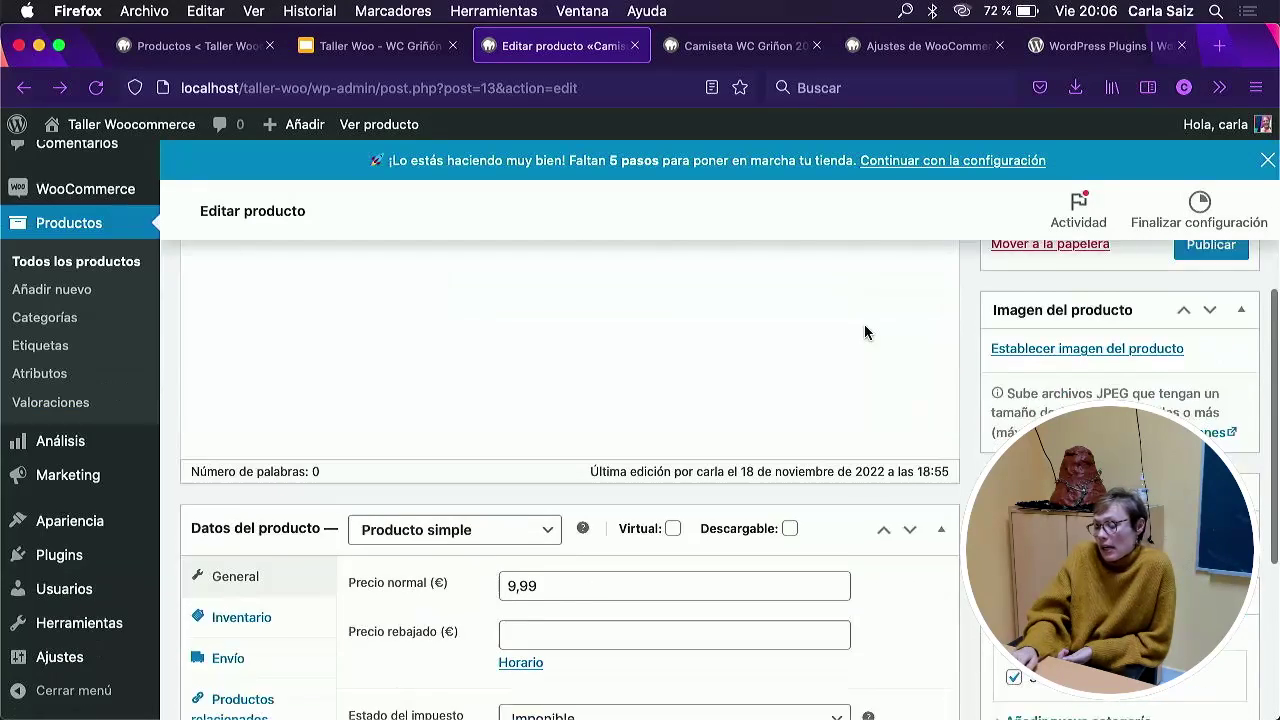
{"action": "scroll", "coordinate": [864, 332], "scroll_direction": "up", "scroll_amount": 8}
{"action": "scroll", "coordinate": [864, 332], "scroll_direction": "down", "scroll_amount": 10}
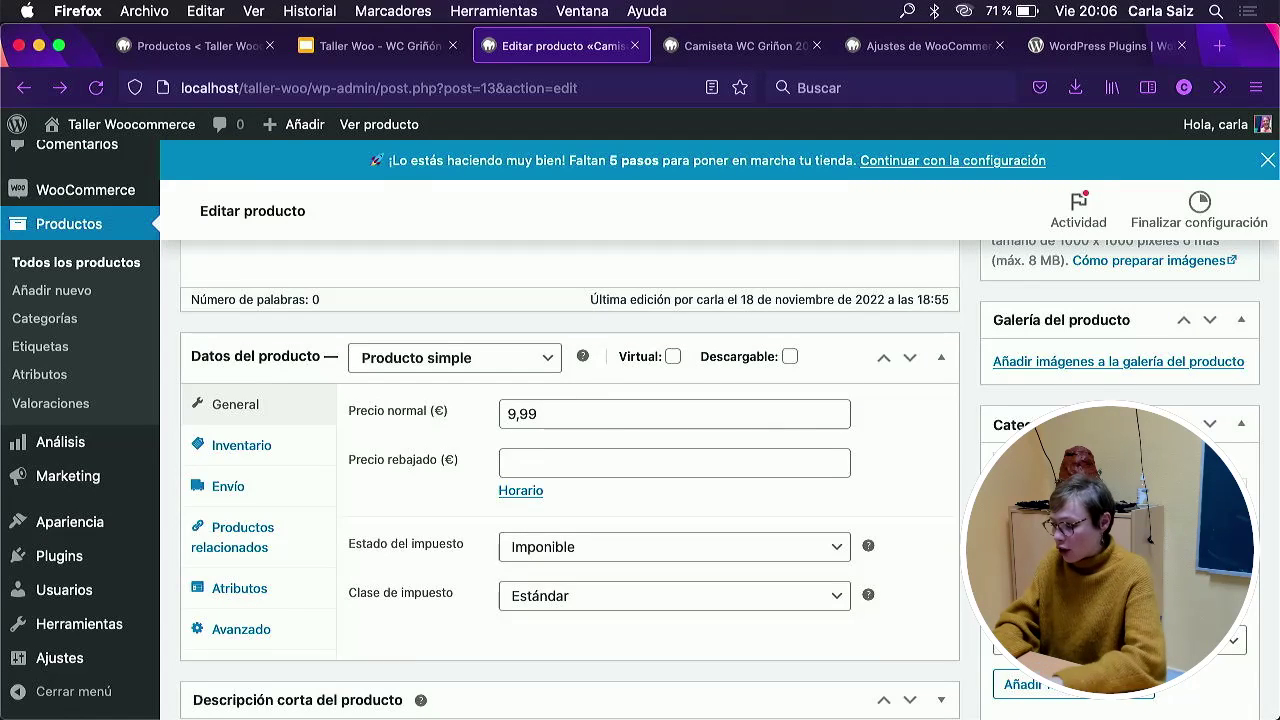
{"action": "scroll", "coordinate": [570, 480], "scroll_direction": "down", "scroll_amount": 2}
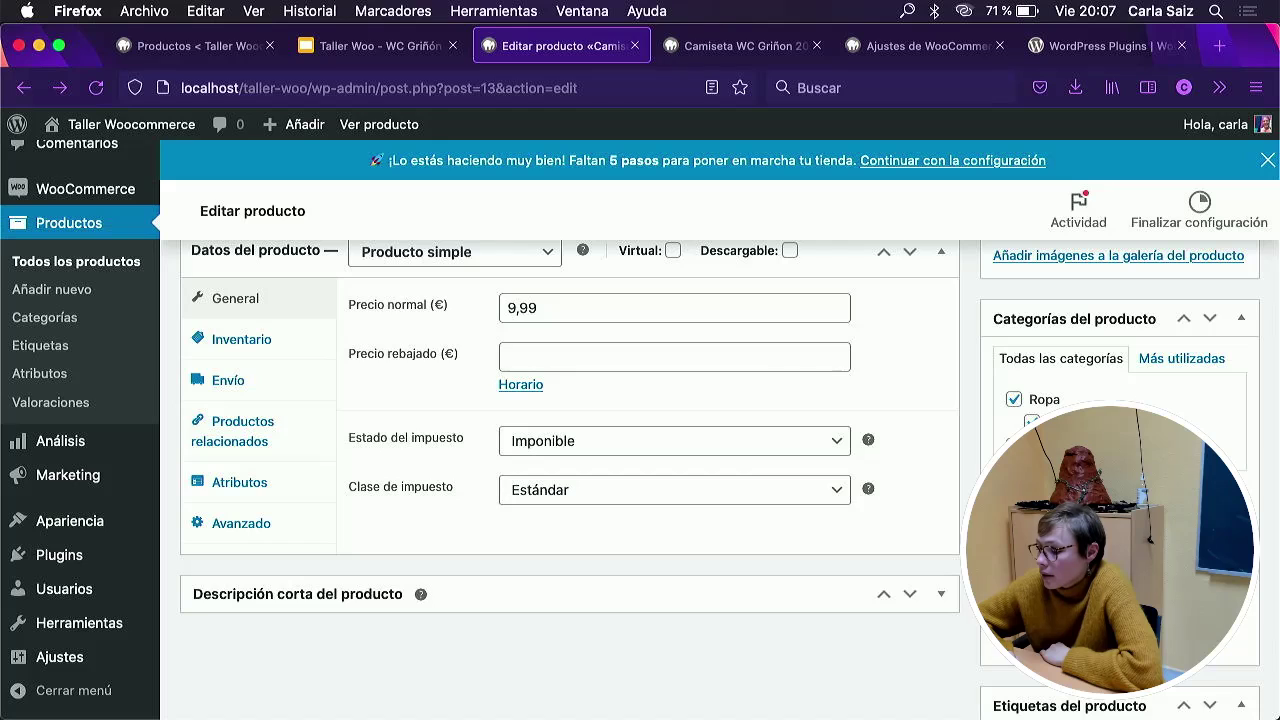
Review the product's status, visibility and publication date options, and save "Camiseta WC Griñon 2022" as a draft.
{"action": "scroll", "coordinate": [570, 450], "scroll_direction": "up", "scroll_amount": 10}
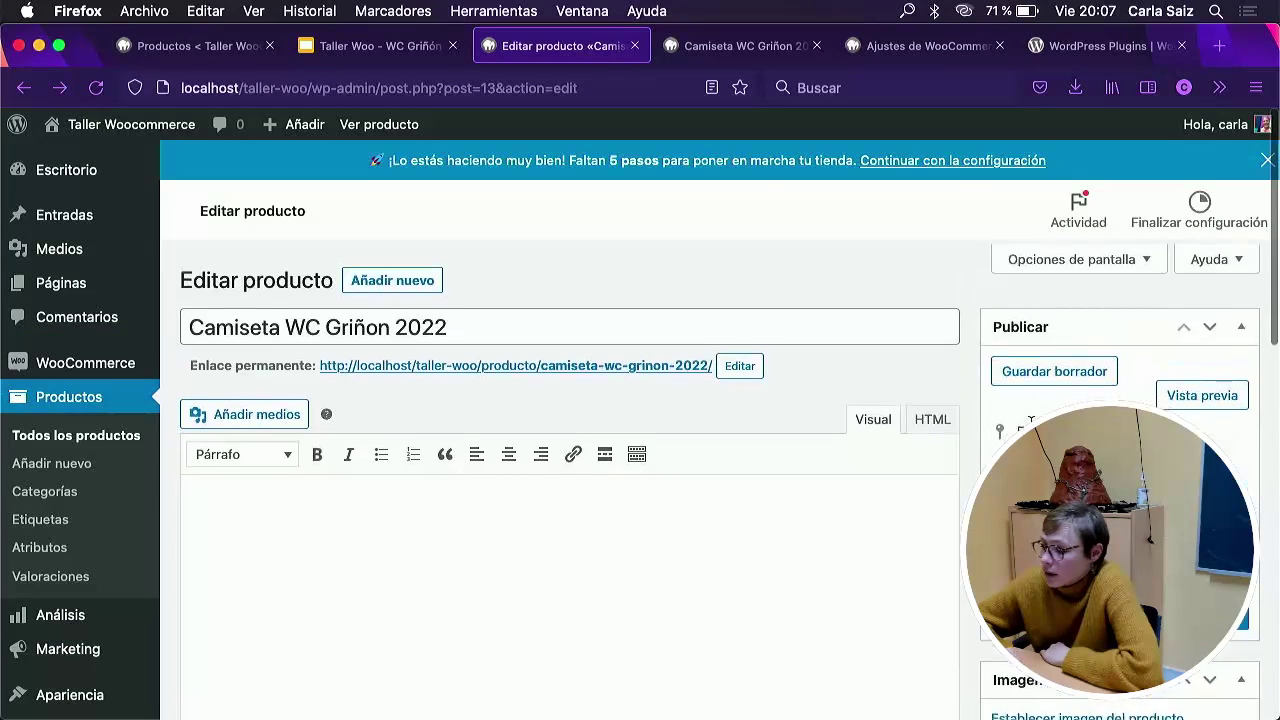
{"action": "scroll", "coordinate": [570, 450], "scroll_direction": "down", "scroll_amount": 3}
{"action": "scroll", "coordinate": [1063, 386], "scroll_direction": "up", "scroll_amount": 3}
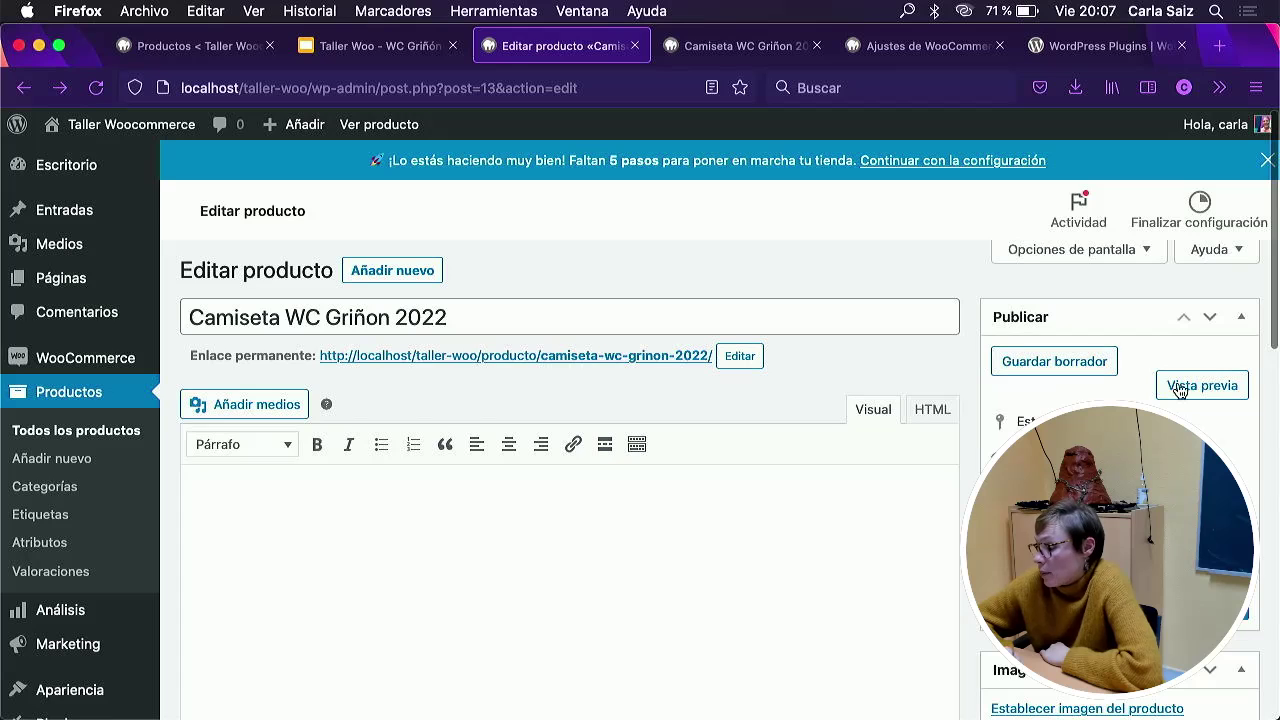
{"action": "scroll", "coordinate": [720, 430], "scroll_direction": "down", "scroll_amount": 2}
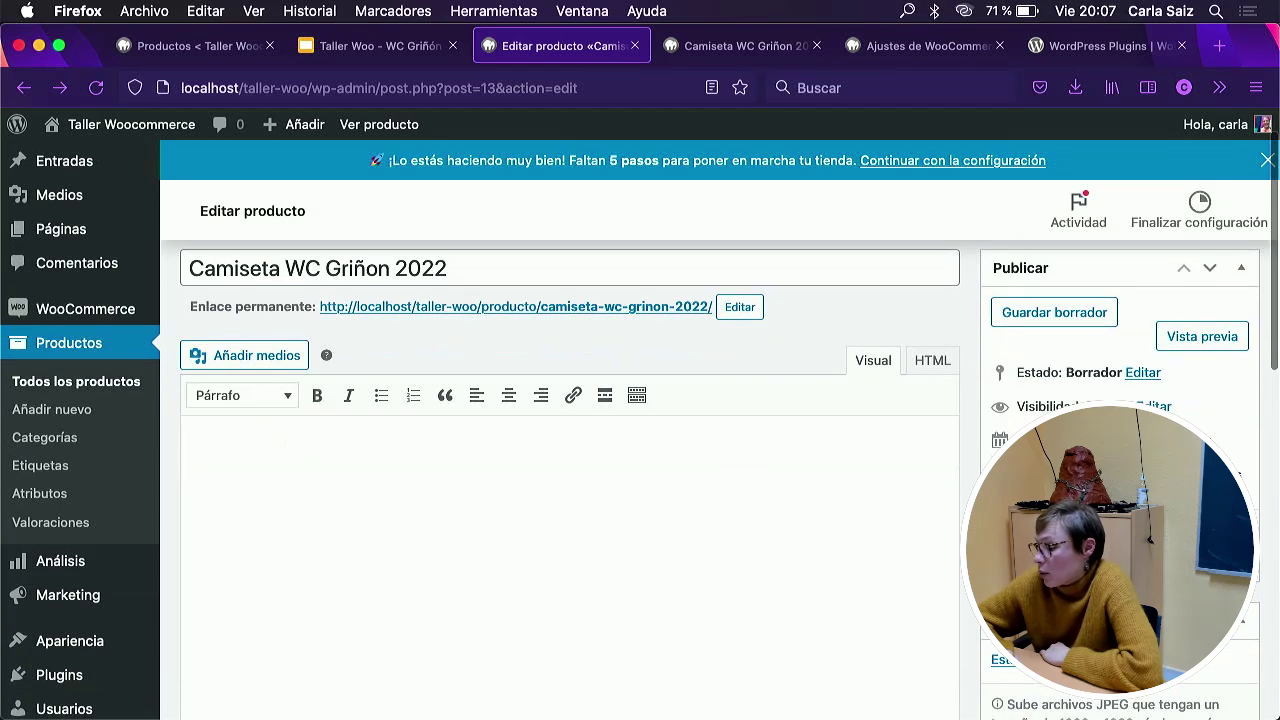
{"action": "scroll", "coordinate": [720, 430], "scroll_direction": "down", "scroll_amount": 1}
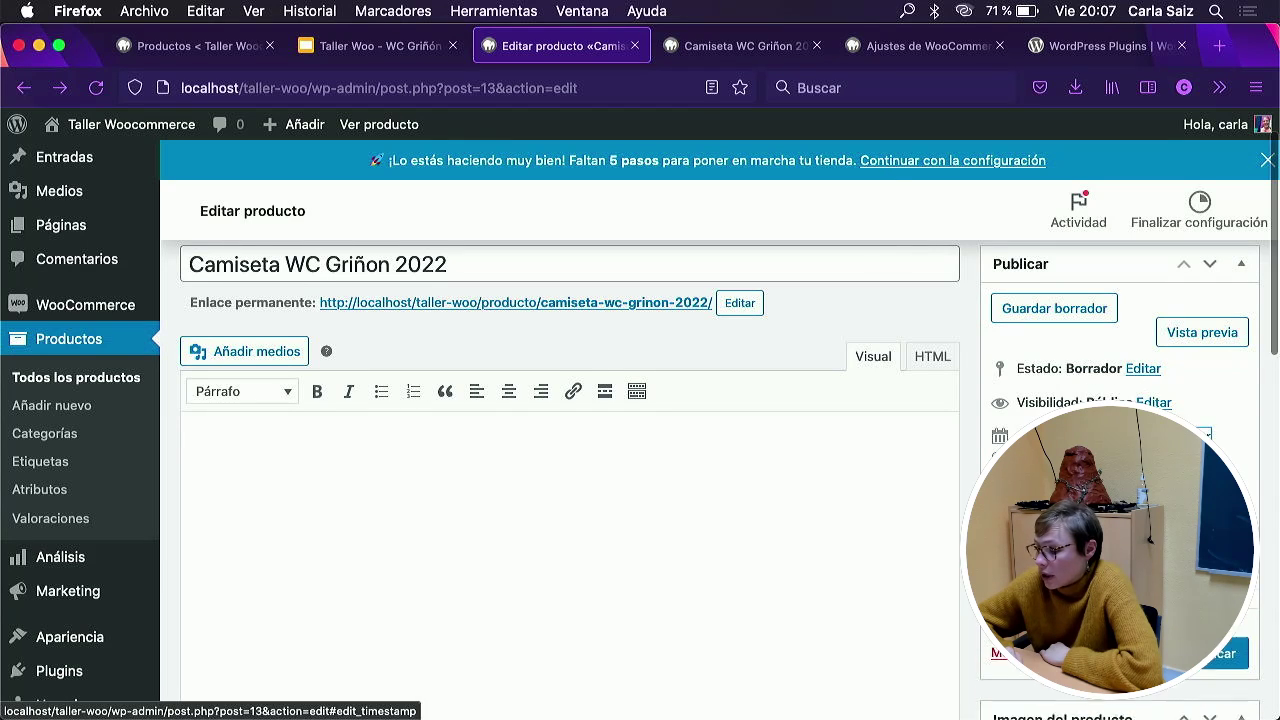
{"action": "scroll", "coordinate": [1150, 400], "scroll_direction": "down", "scroll_amount": 3}
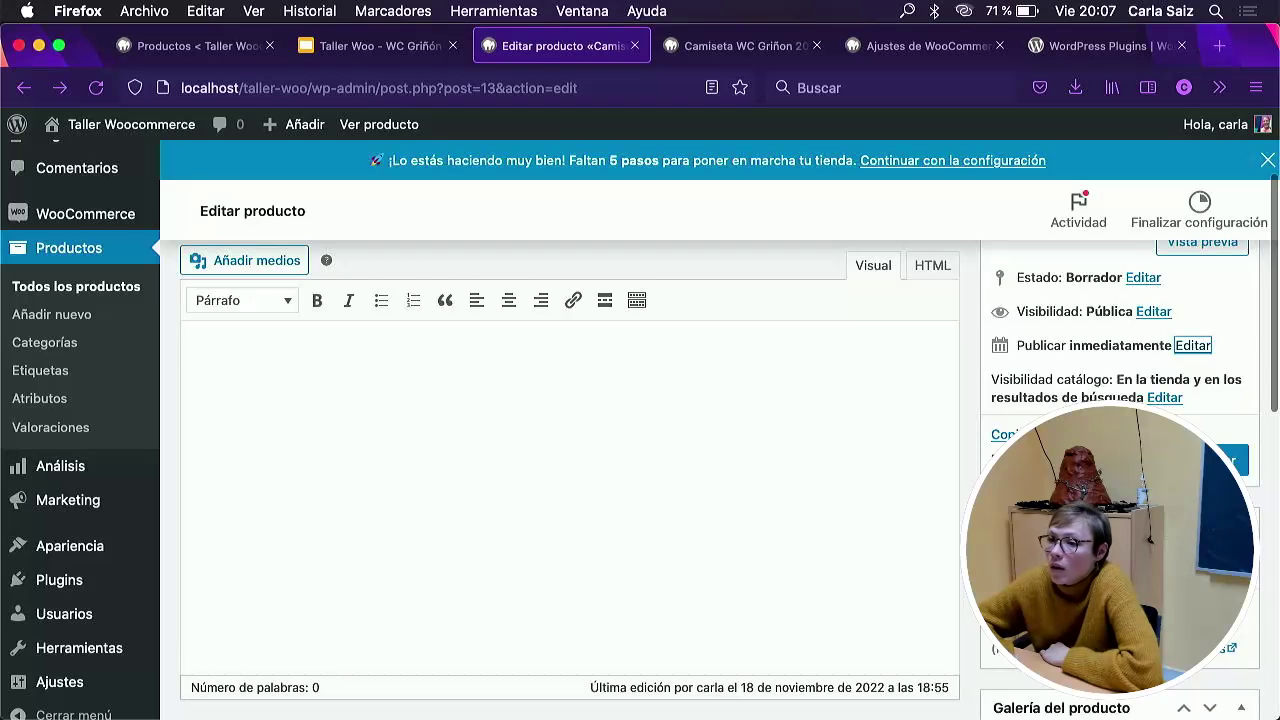
{"action": "scroll", "coordinate": [640, 430], "scroll_direction": "up", "scroll_amount": 3}
{"action": "scroll", "coordinate": [640, 430], "scroll_direction": "up", "scroll_amount": 1}
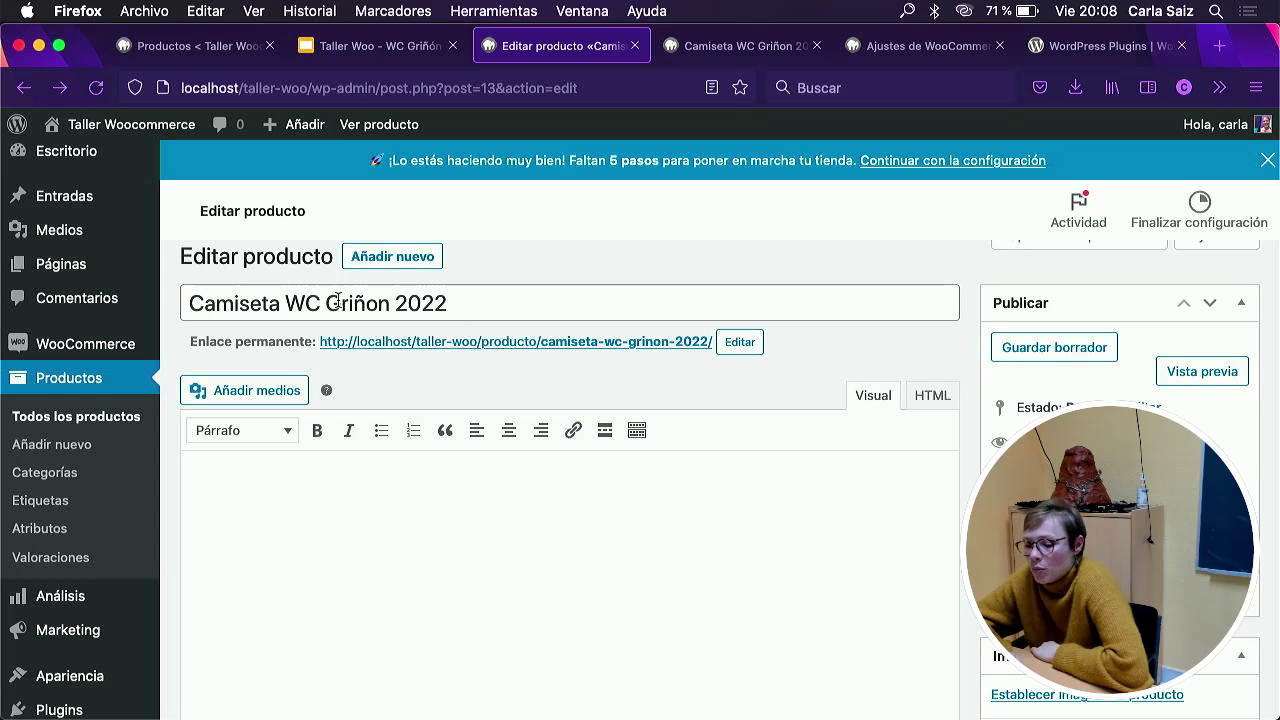
{"action": "left_click", "coordinate": [1079, 347]}
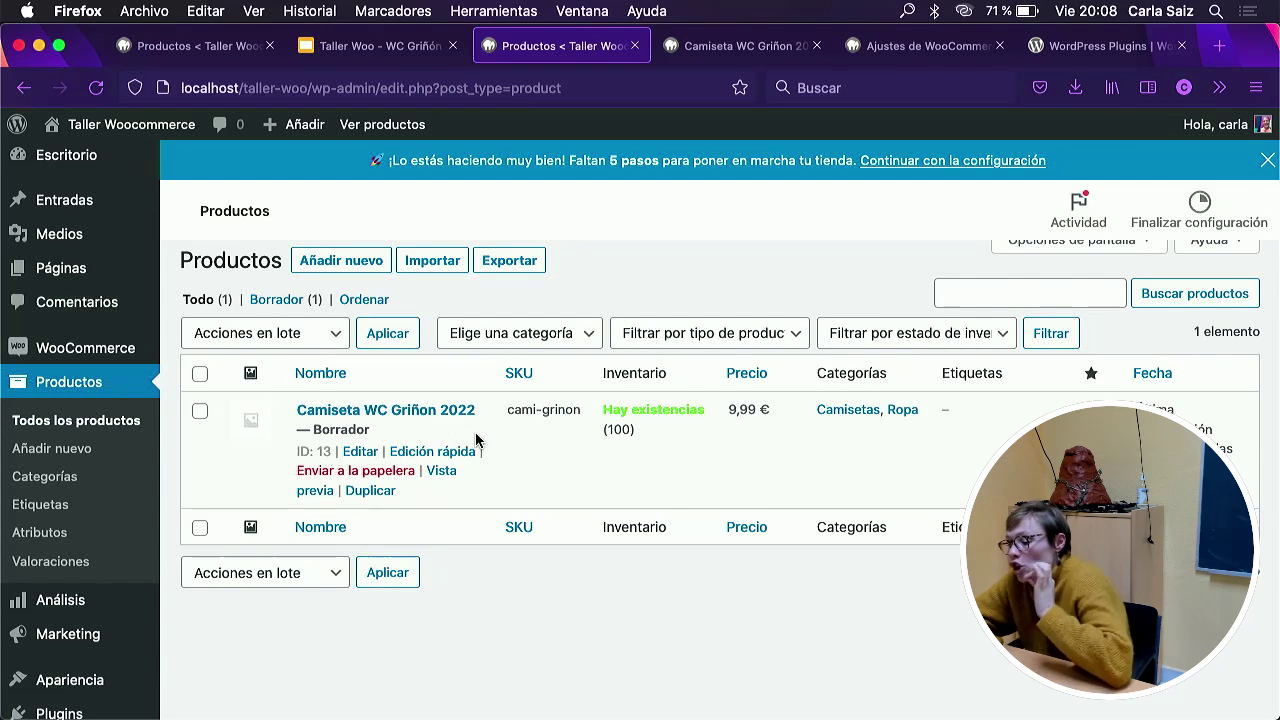
Open the shop's Tienda page from the product preview and check its product listing.
{"action": "left_click", "coordinate": [737, 50]}
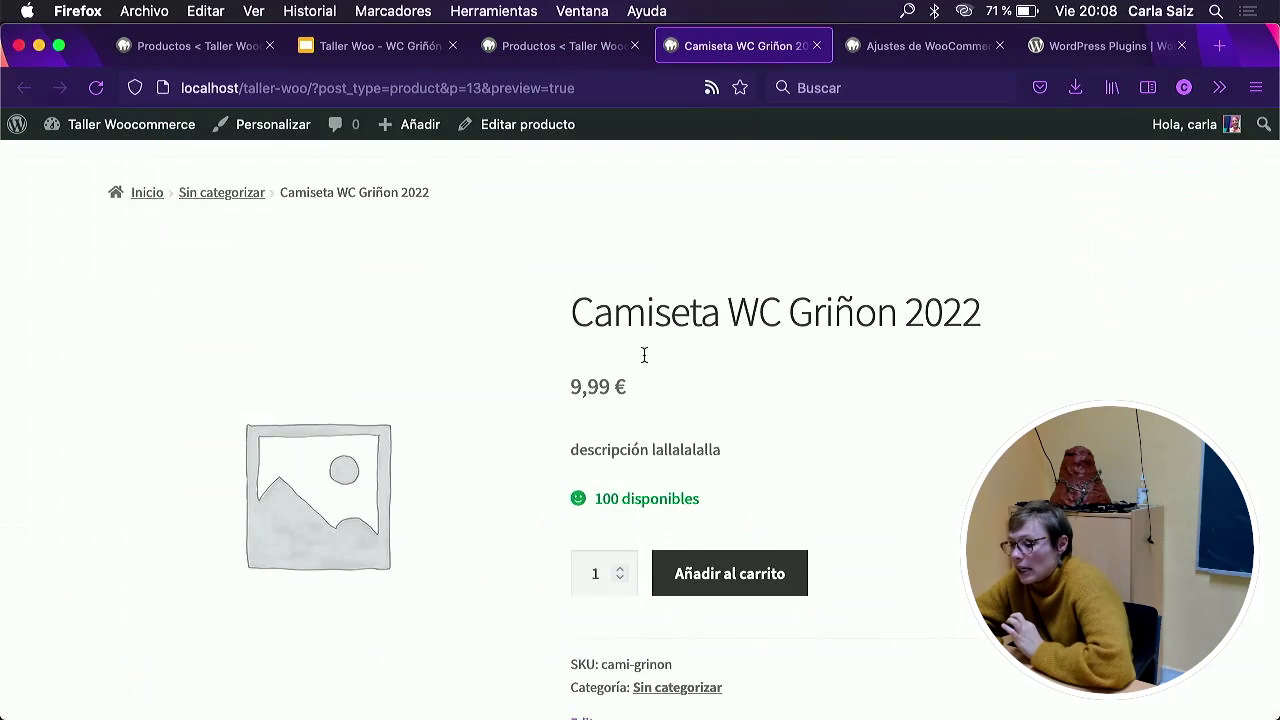
{"action": "scroll", "coordinate": [644, 355], "scroll_direction": "up", "scroll_amount": 3}
{"action": "left_click", "coordinate": [812, 288]}
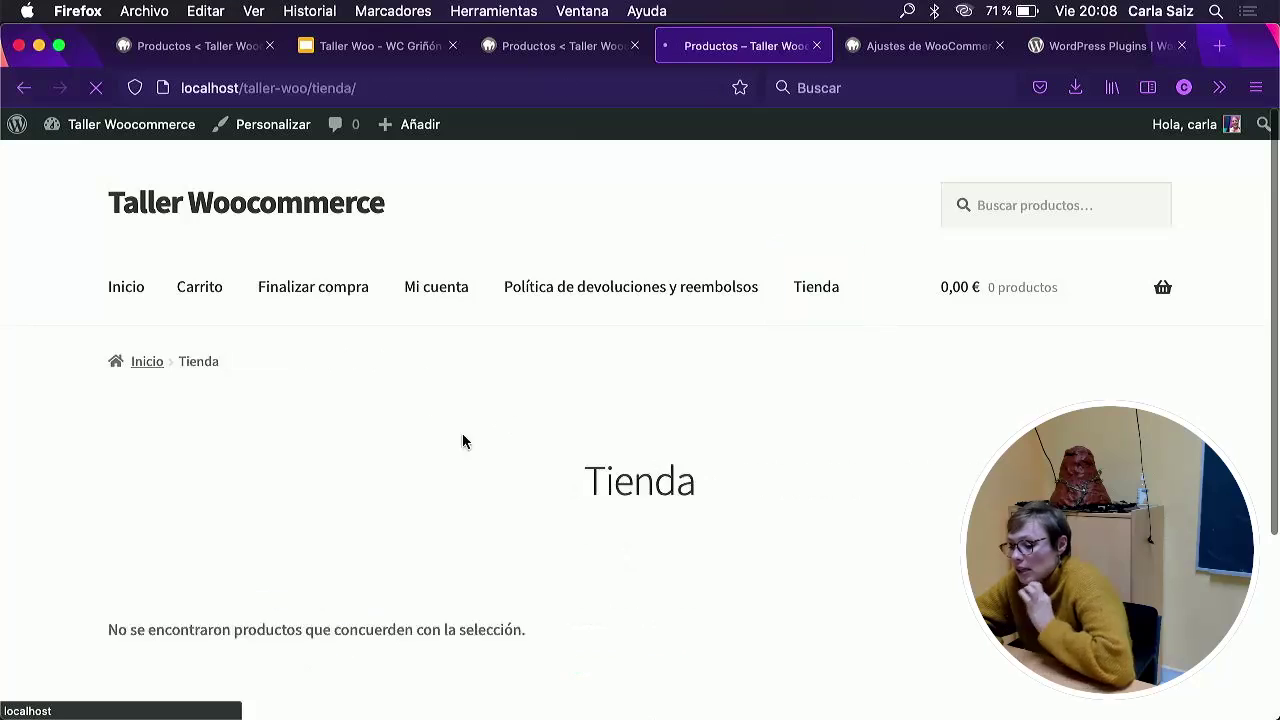
{"action": "scroll", "coordinate": [514, 426], "scroll_direction": "down", "scroll_amount": 3}
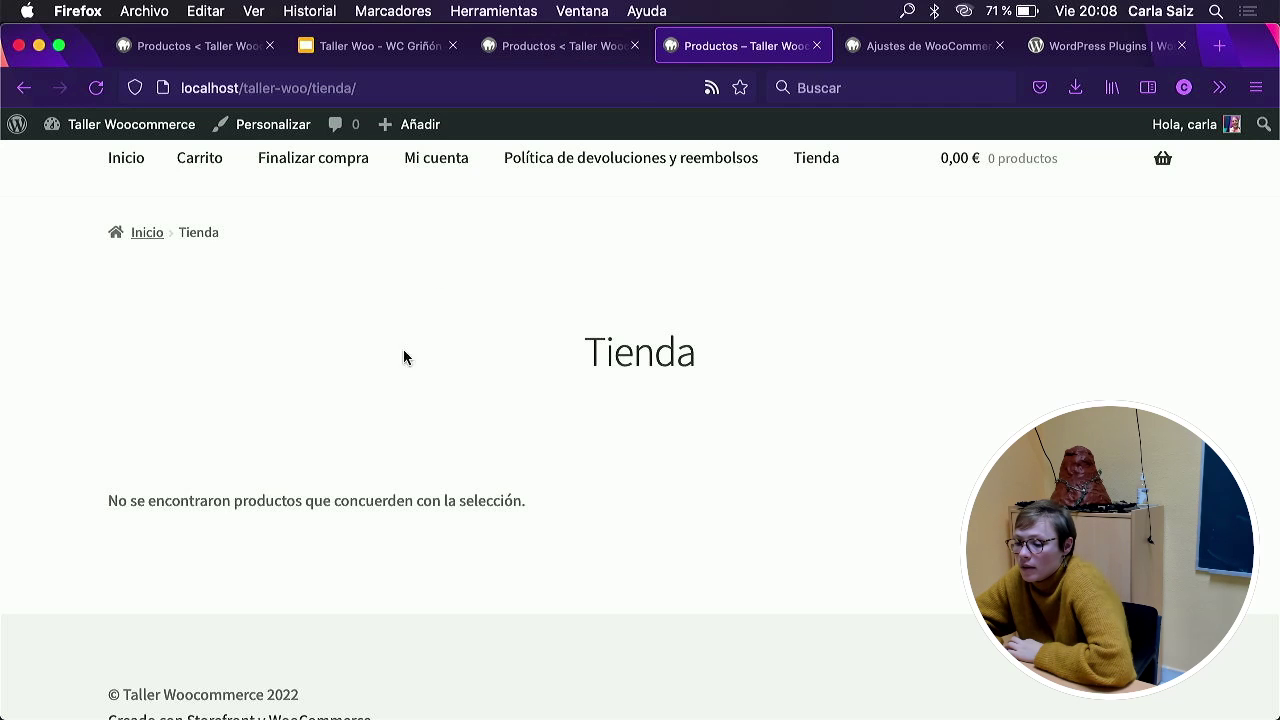
{"action": "scroll", "coordinate": [561, 354], "scroll_direction": "up", "scroll_amount": 2}
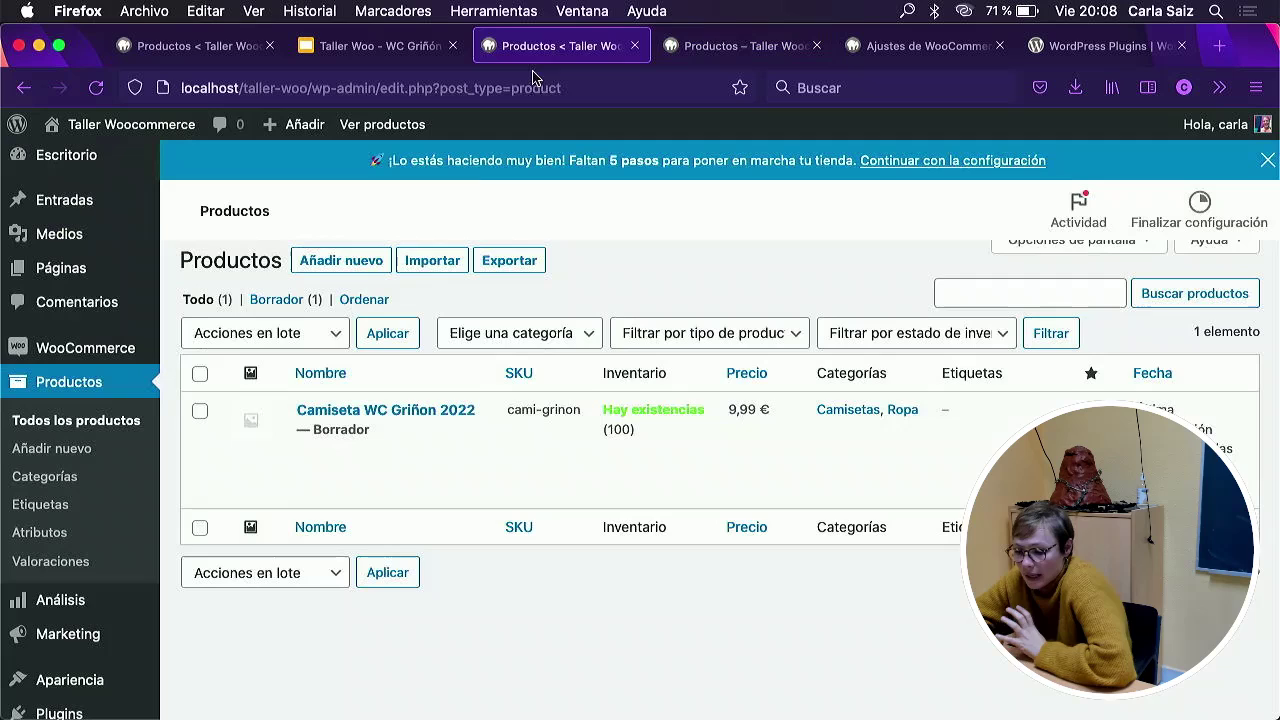
Compare the admin product list with the public Tienda page.
{"action": "left_click", "coordinate": [549, 50]}
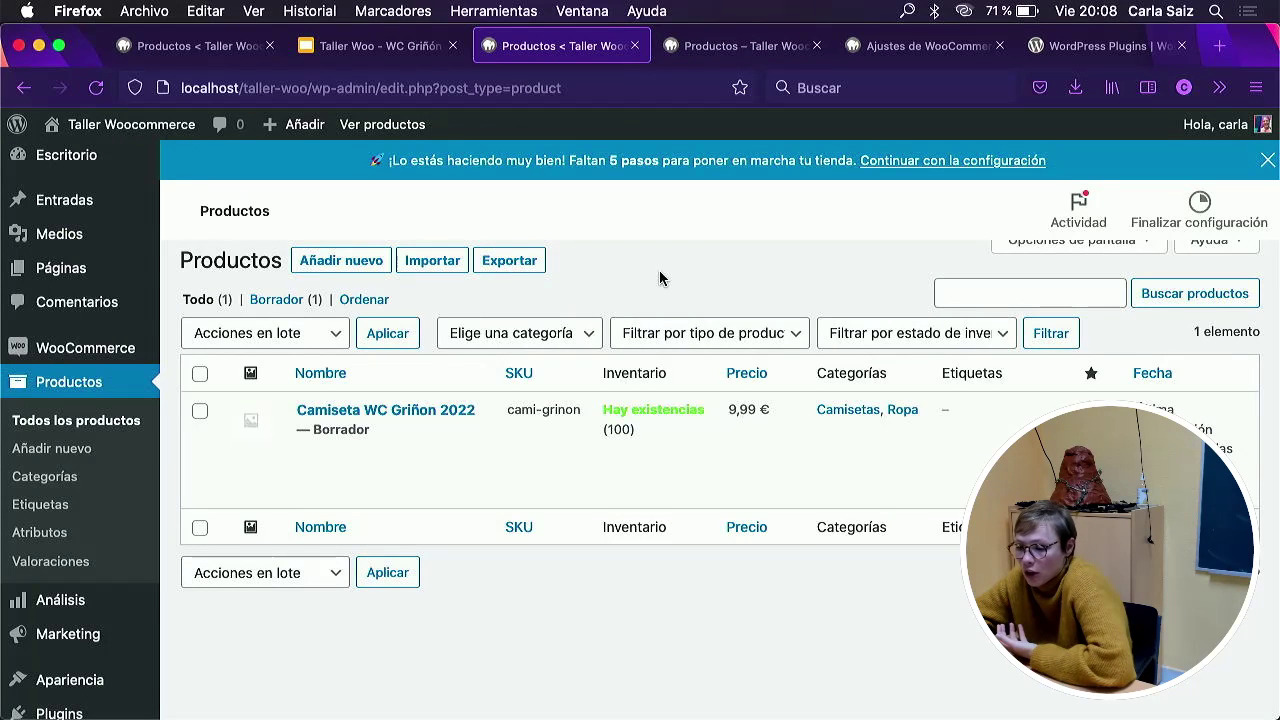
{"action": "left_click", "coordinate": [705, 52]}
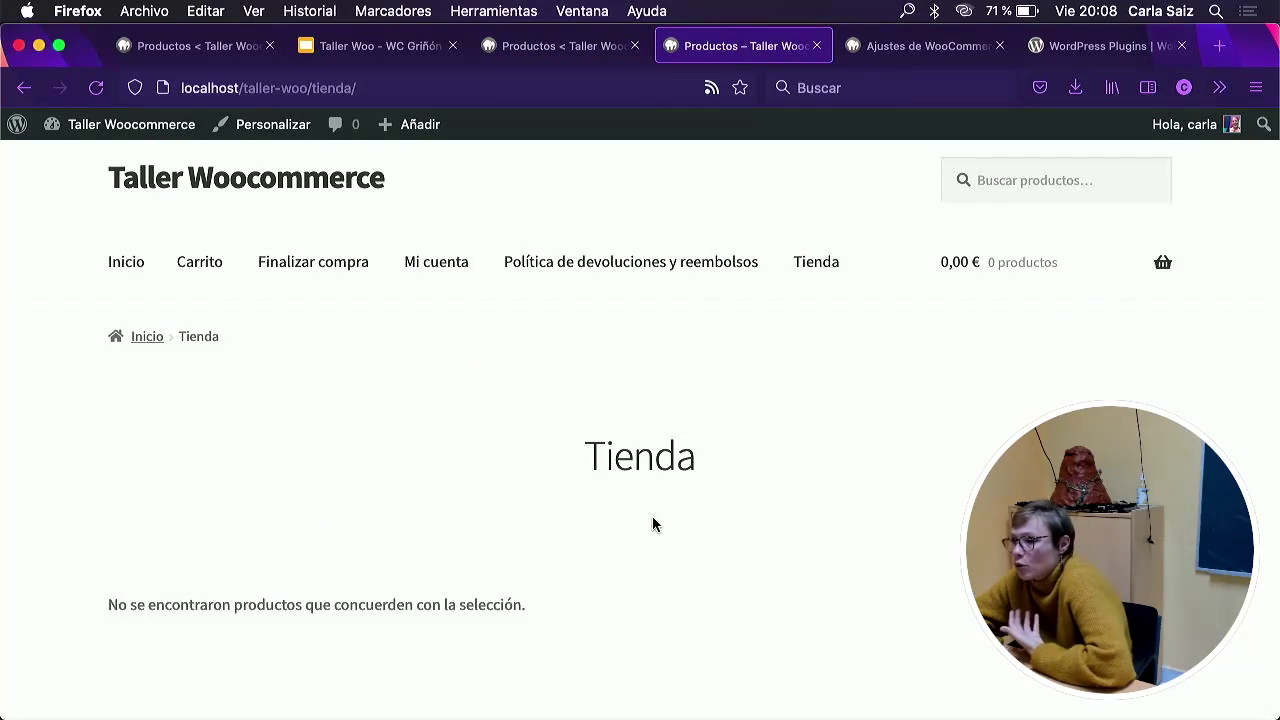
{"action": "left_click", "coordinate": [580, 50]}
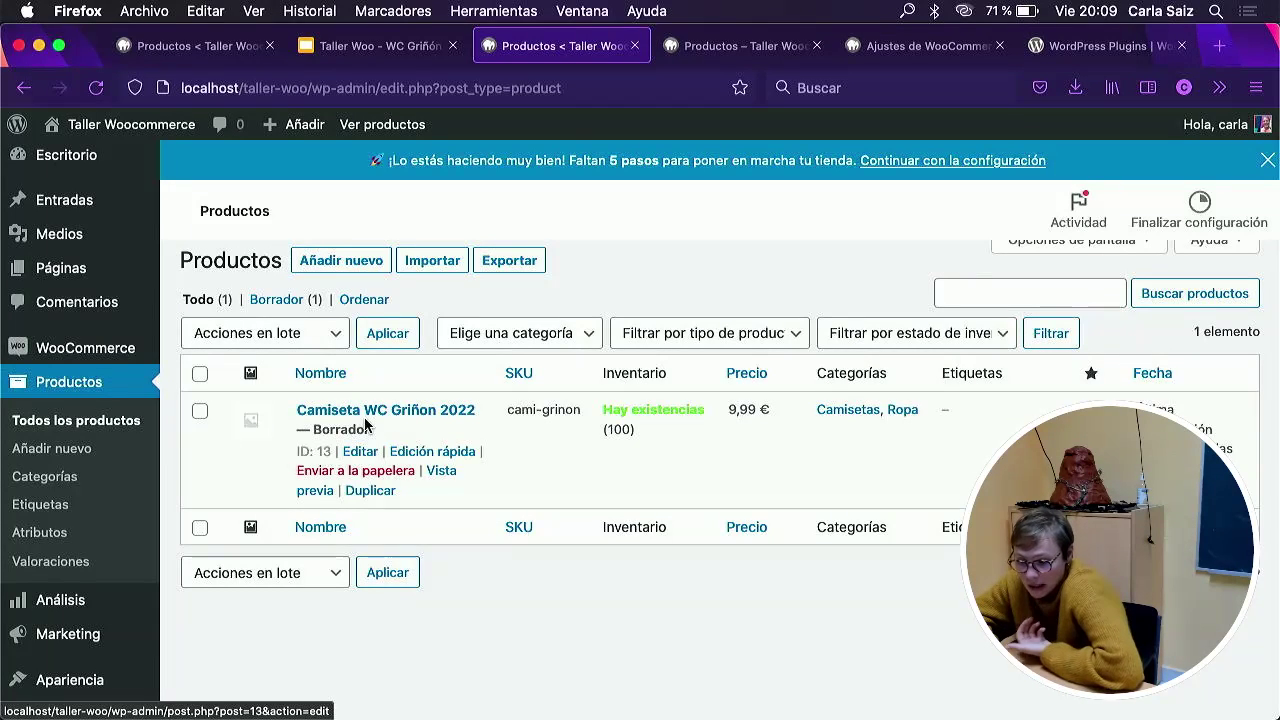
Open "Camiseta WC Griñon 2022" for editing and look at the statuses available for it.
{"action": "left_click", "coordinate": [372, 452]}
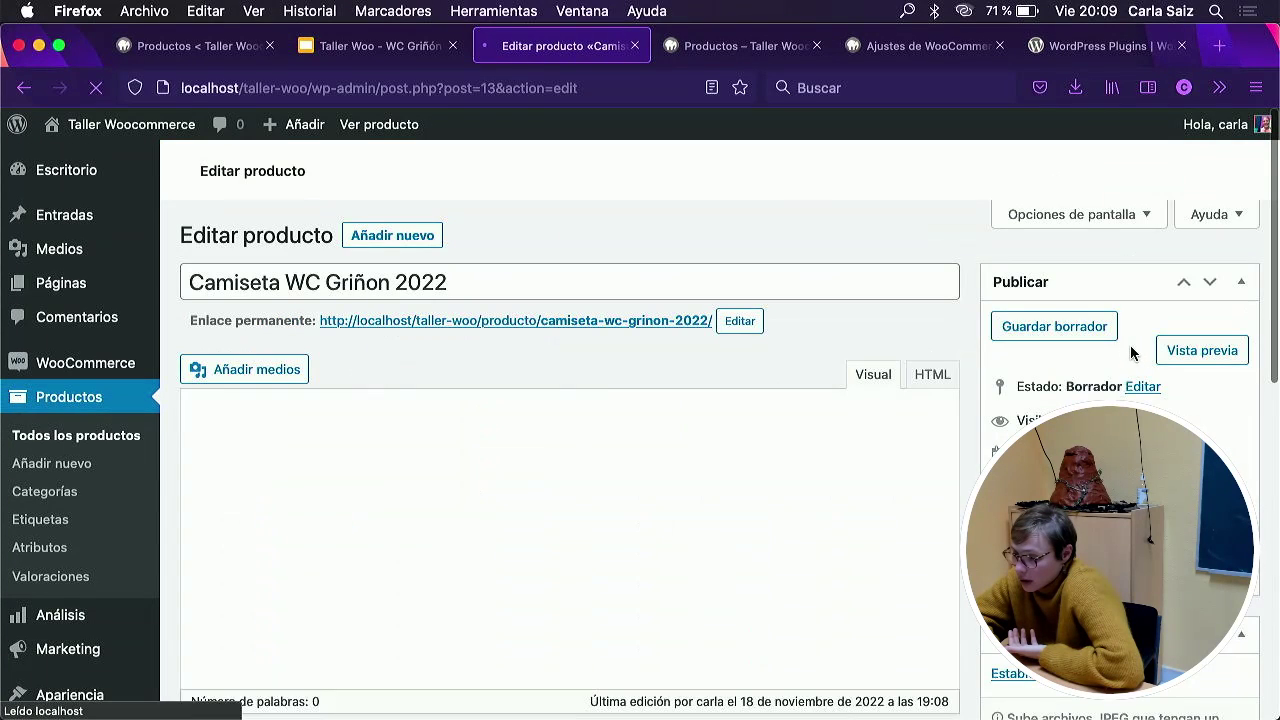
{"action": "left_click", "coordinate": [1138, 385]}
{"action": "left_click", "coordinate": [1100, 414]}
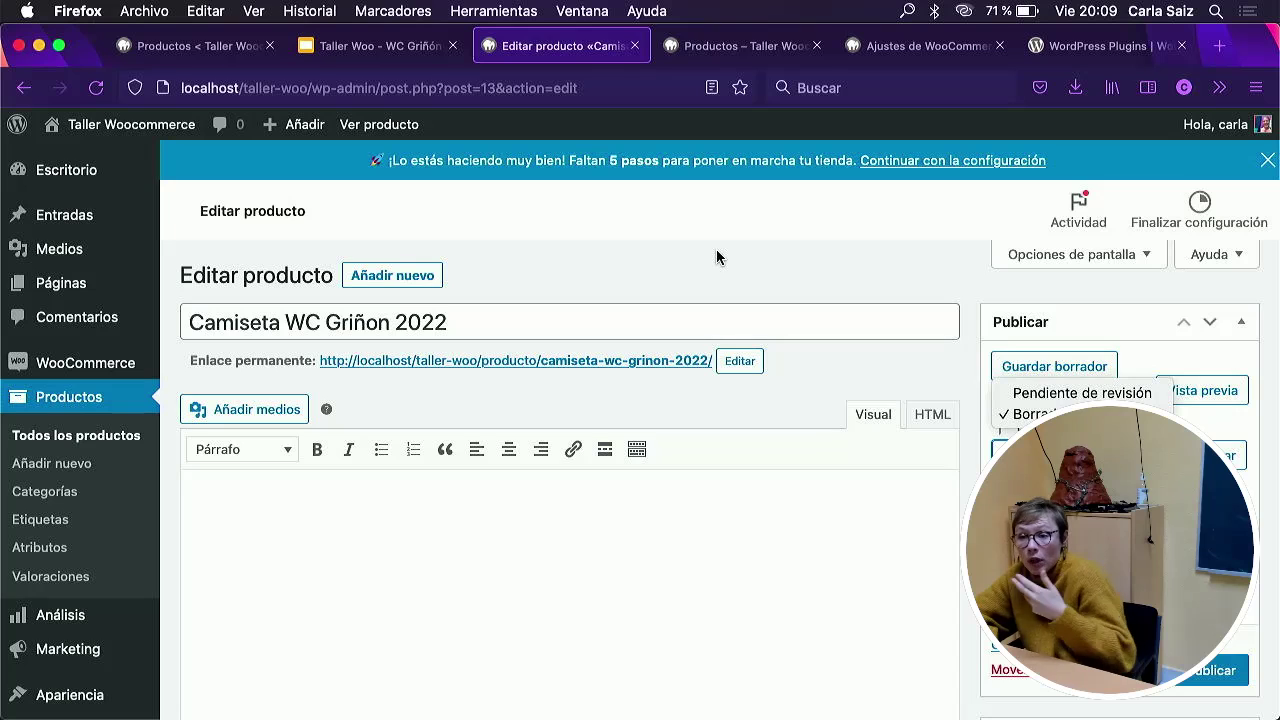
{"action": "left_click", "coordinate": [862, 241]}
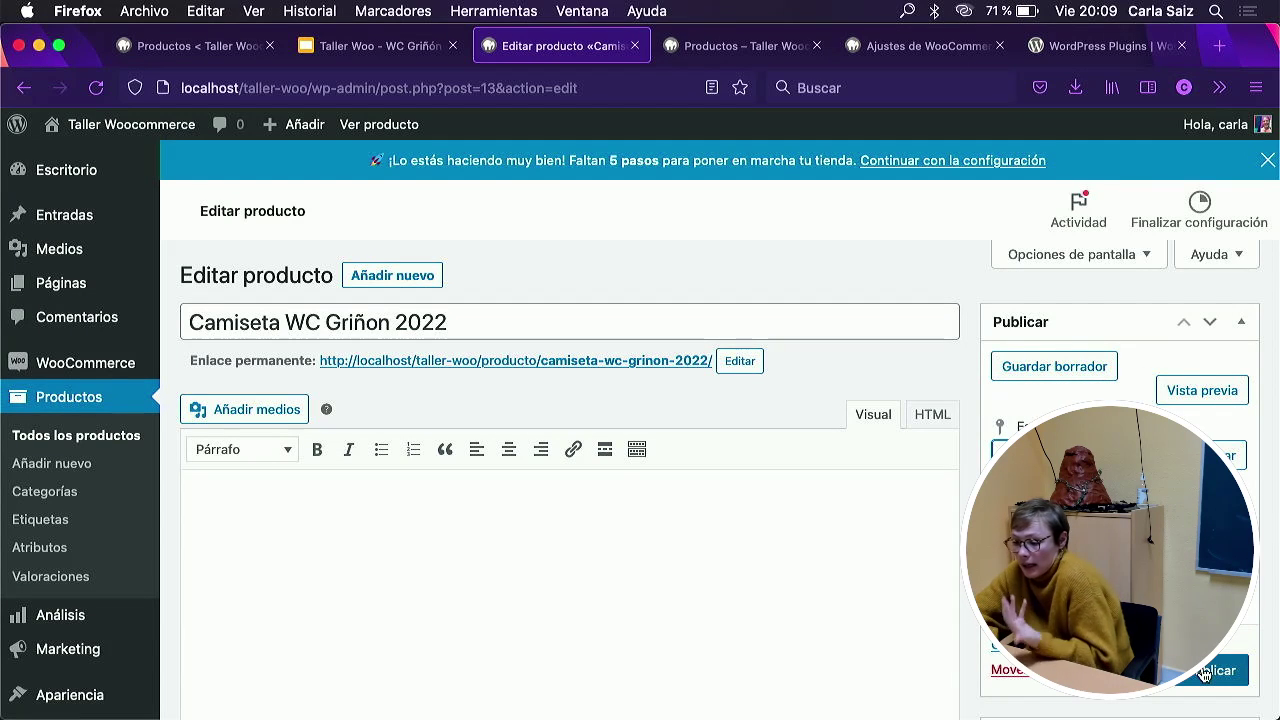
Expand the product's visibility and catalogue visibility settings and examine their options.
{"action": "scroll", "coordinate": [1204, 674], "scroll_direction": "down", "scroll_amount": 5}
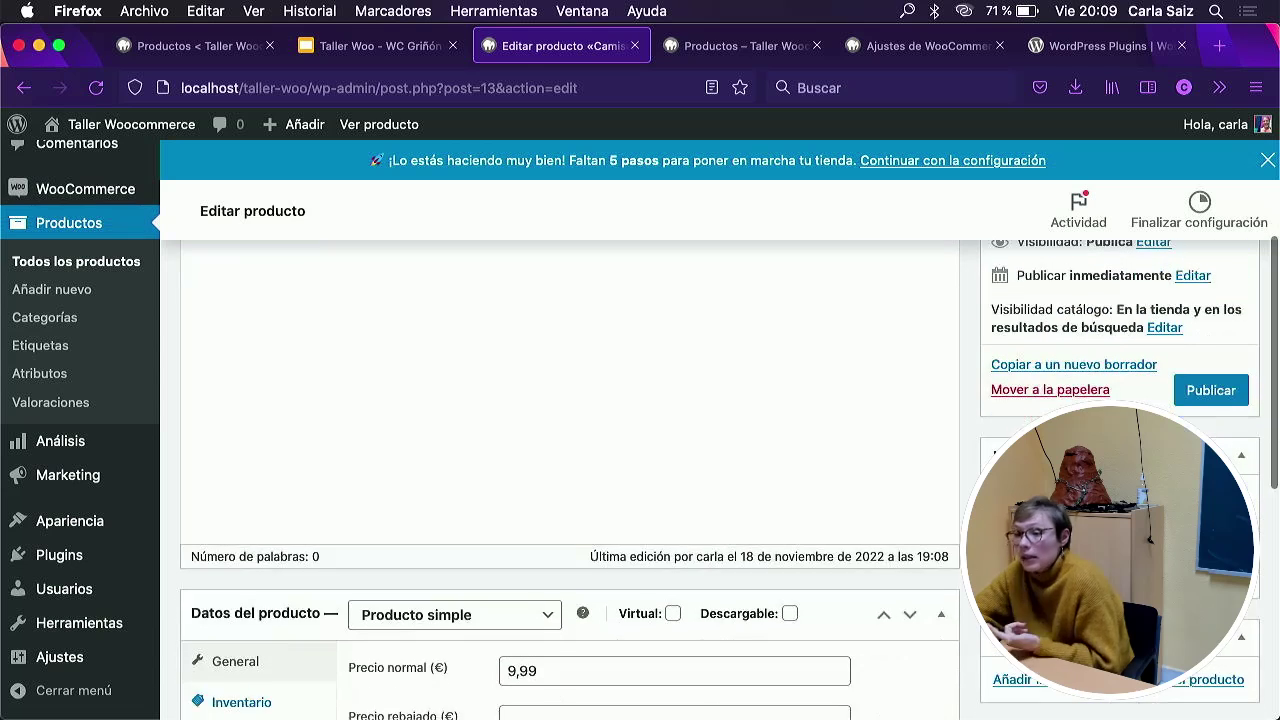
{"action": "scroll", "coordinate": [1204, 674], "scroll_direction": "up", "scroll_amount": 4}
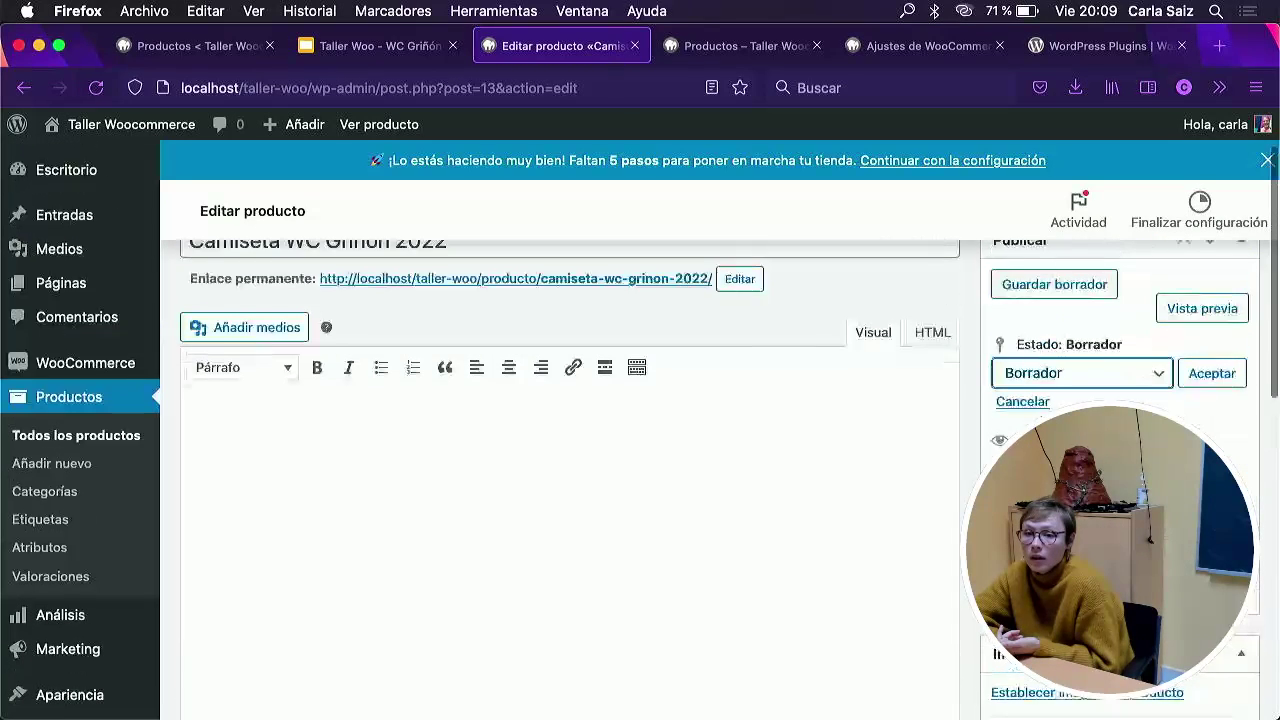
{"action": "scroll", "coordinate": [886, 462], "scroll_direction": "up", "scroll_amount": 1}
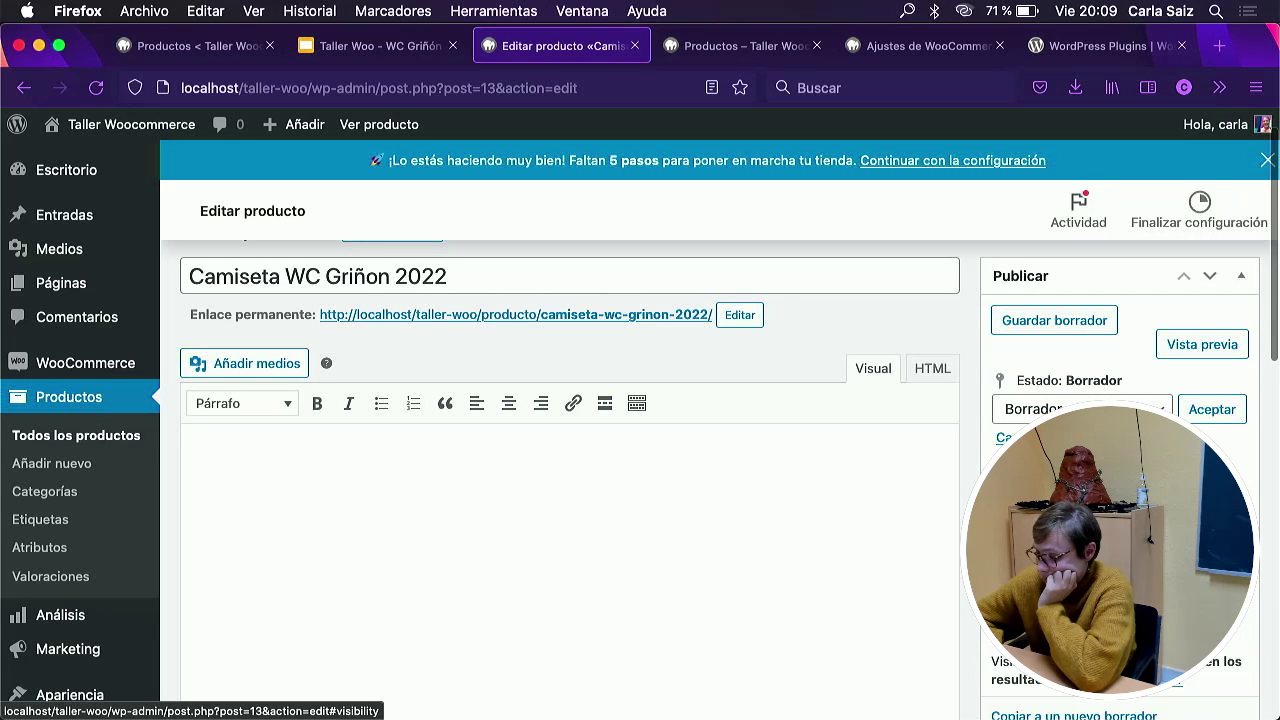
{"action": "scroll", "coordinate": [1100, 470], "scroll_direction": "down", "scroll_amount": 1}
{"action": "scroll", "coordinate": [1100, 550], "scroll_direction": "down", "scroll_amount": 1}
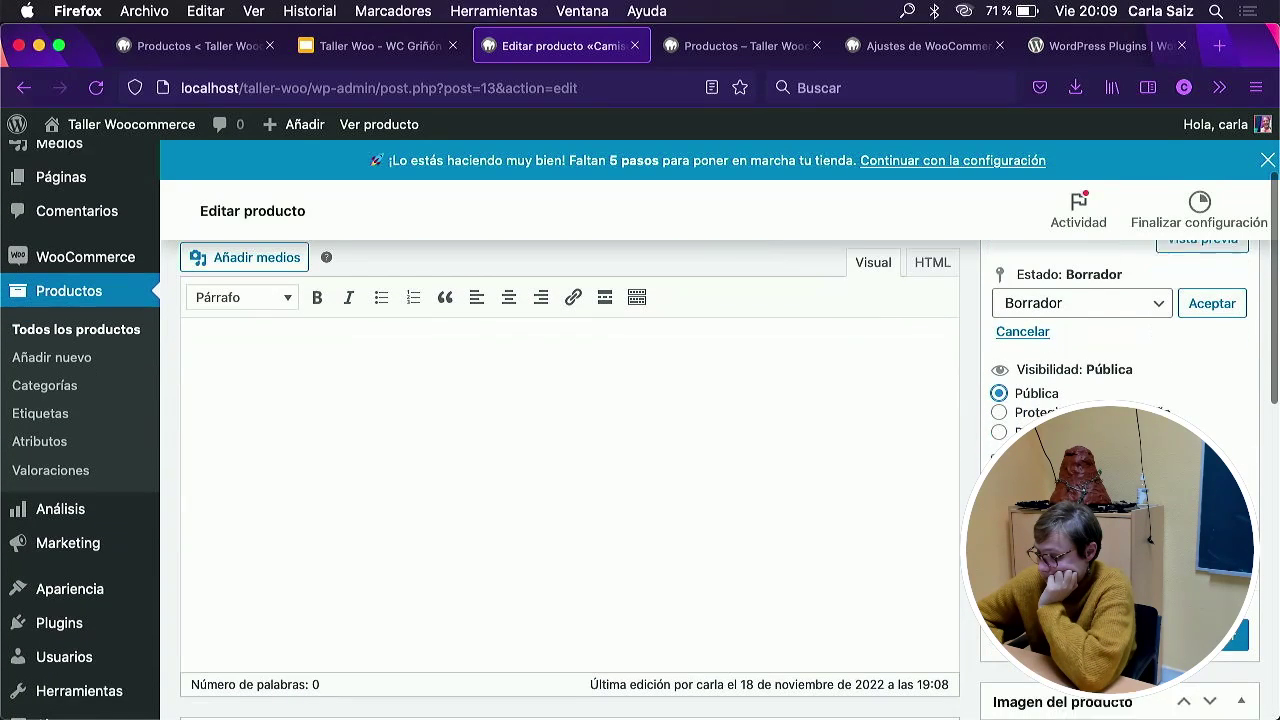
{"action": "scroll", "coordinate": [1100, 550], "scroll_direction": "down", "scroll_amount": 2}
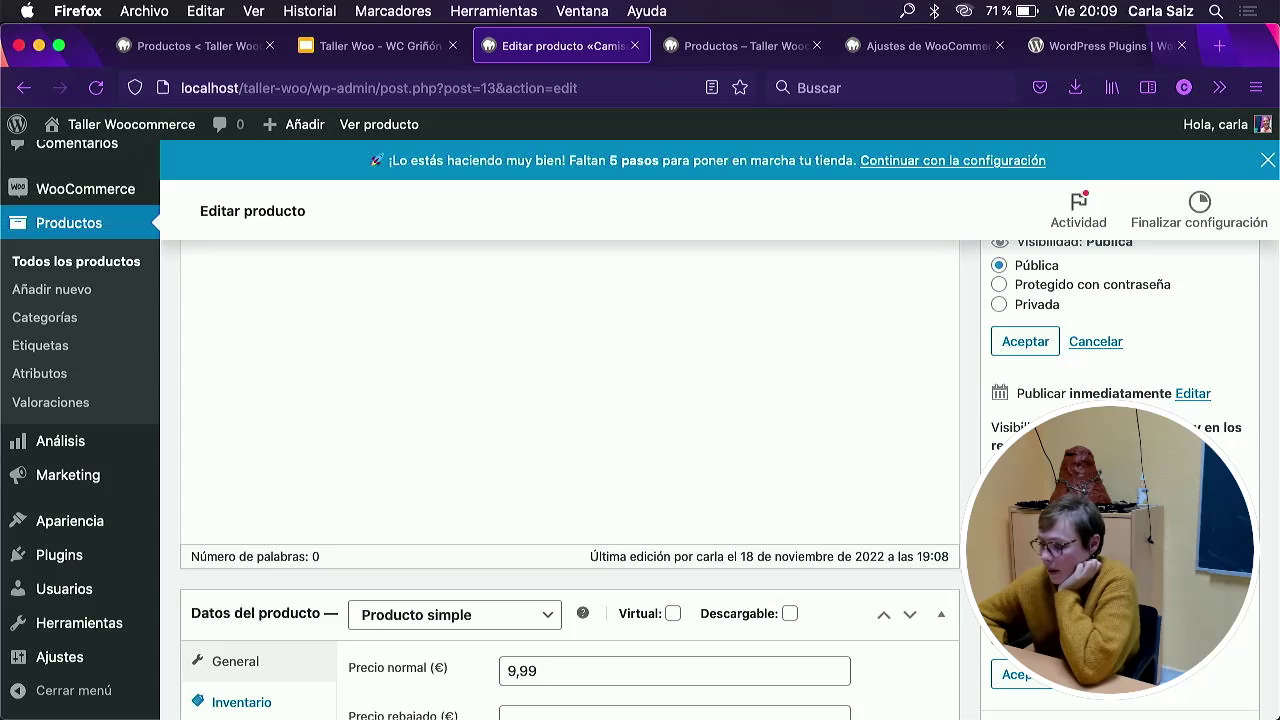
{"action": "scroll", "coordinate": [570, 450], "scroll_direction": "down", "scroll_amount": 2}
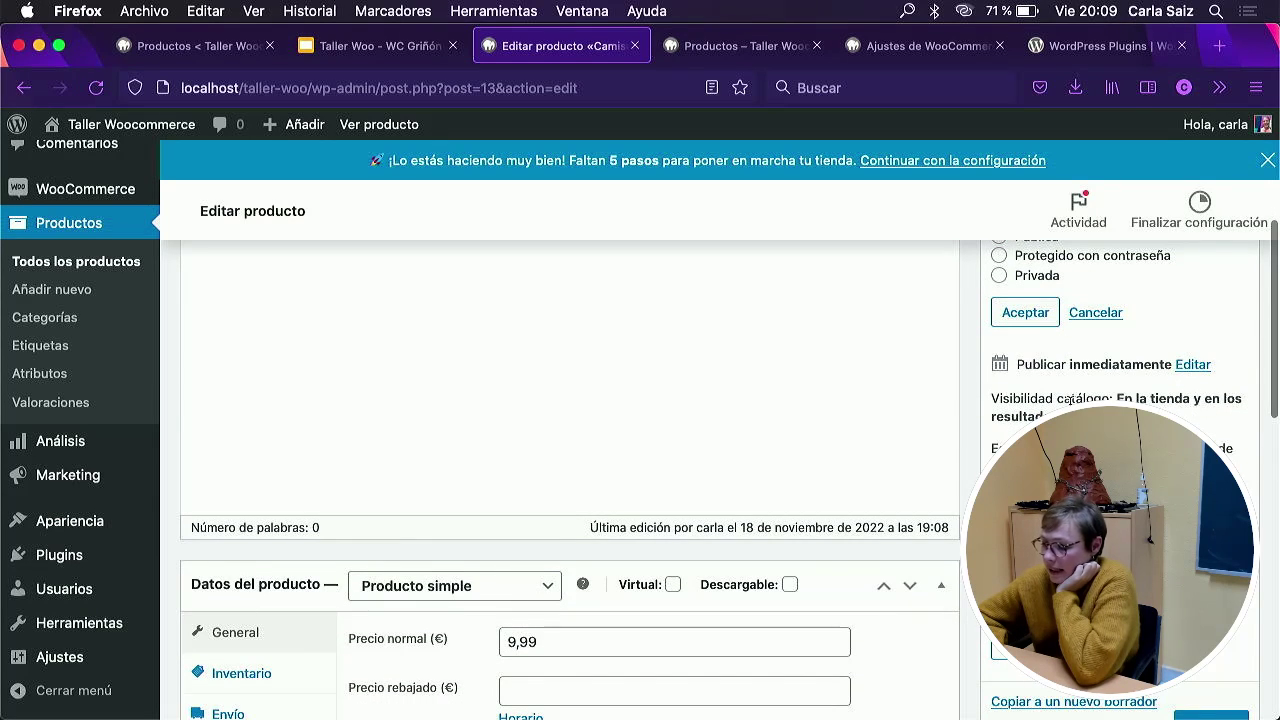
Compare the product's catalogue visibility setting with the Tienda page and its product search field.
{"action": "double_click", "coordinate": [1070, 398]}
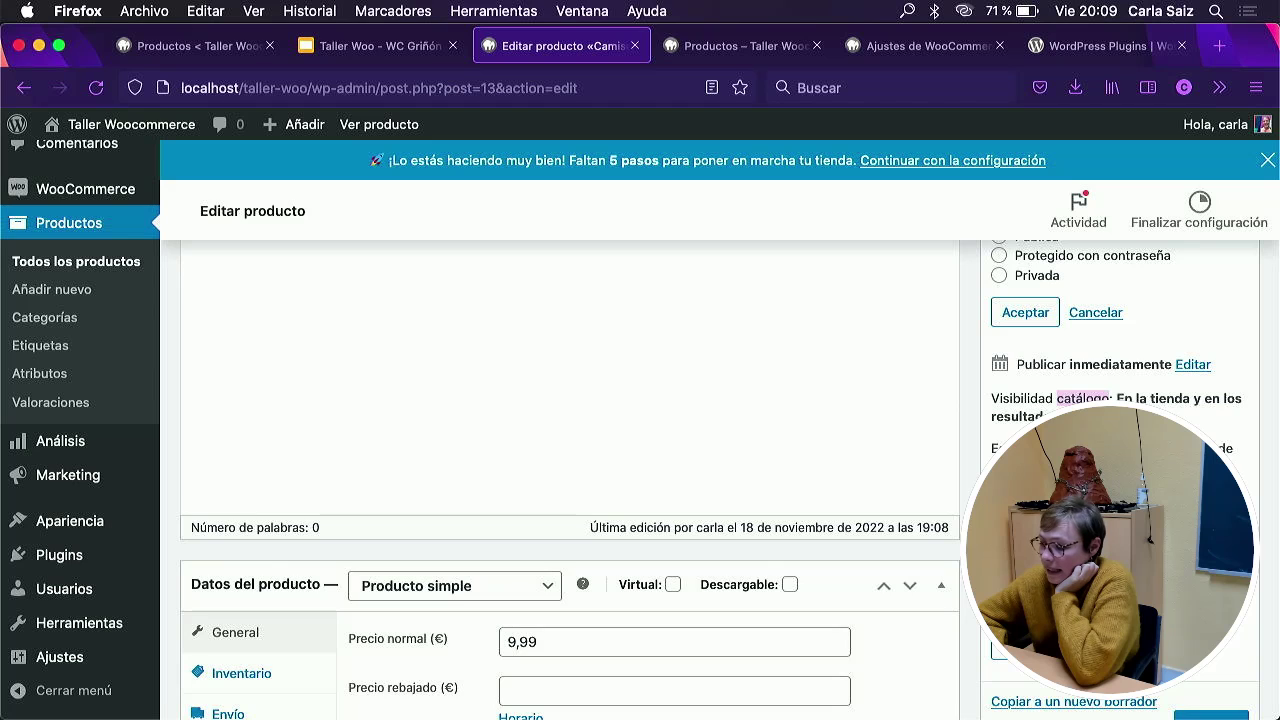
{"action": "left_click", "coordinate": [750, 46]}
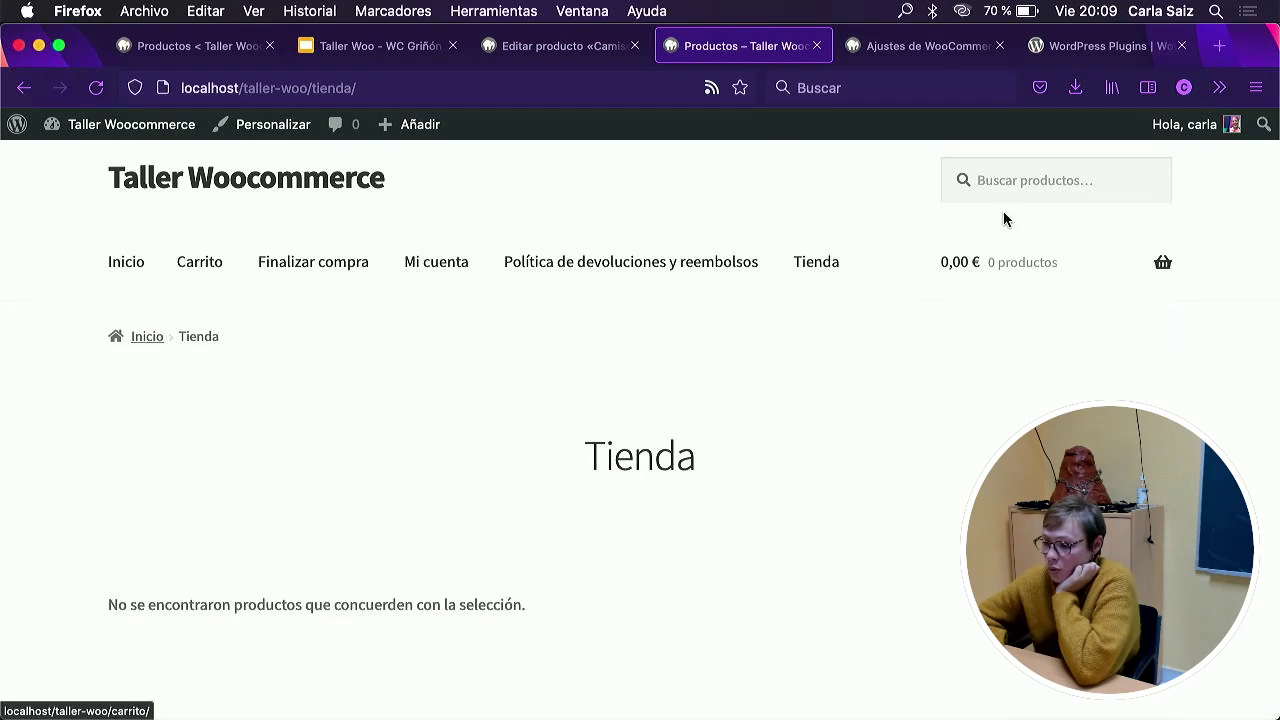
{"action": "left_click", "coordinate": [590, 46]}
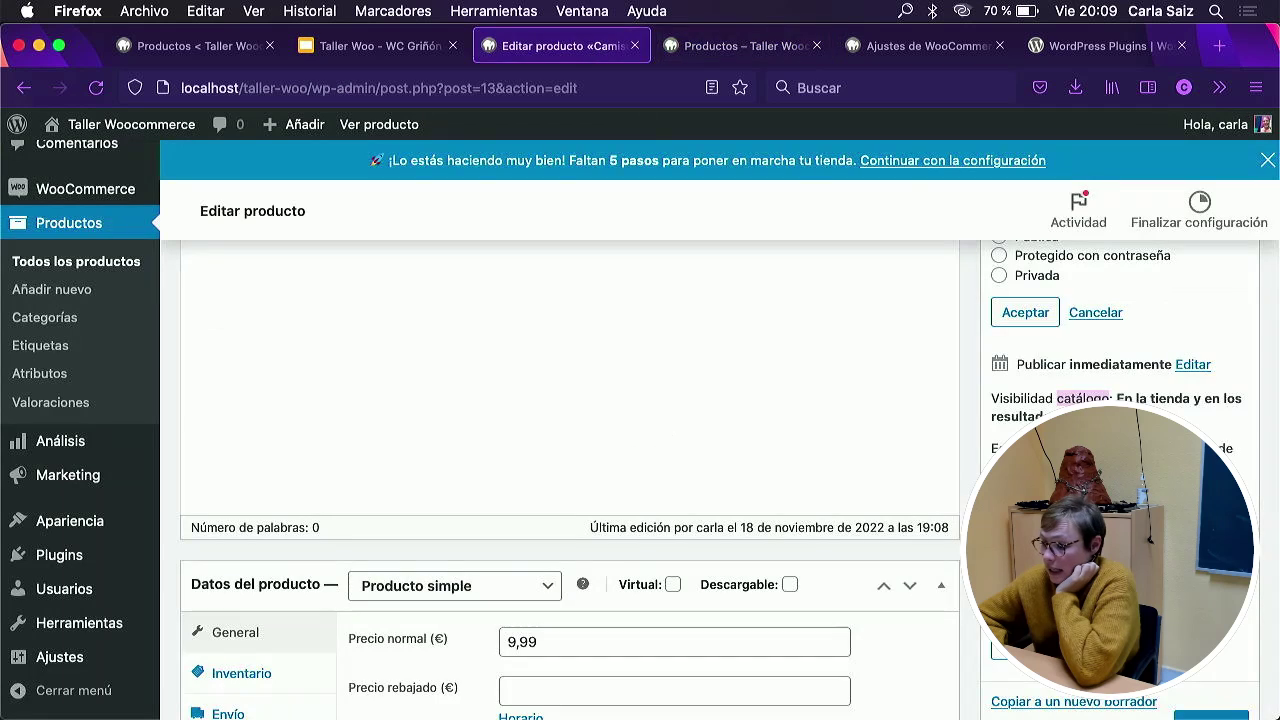
{"action": "left_click", "coordinate": [750, 46]}
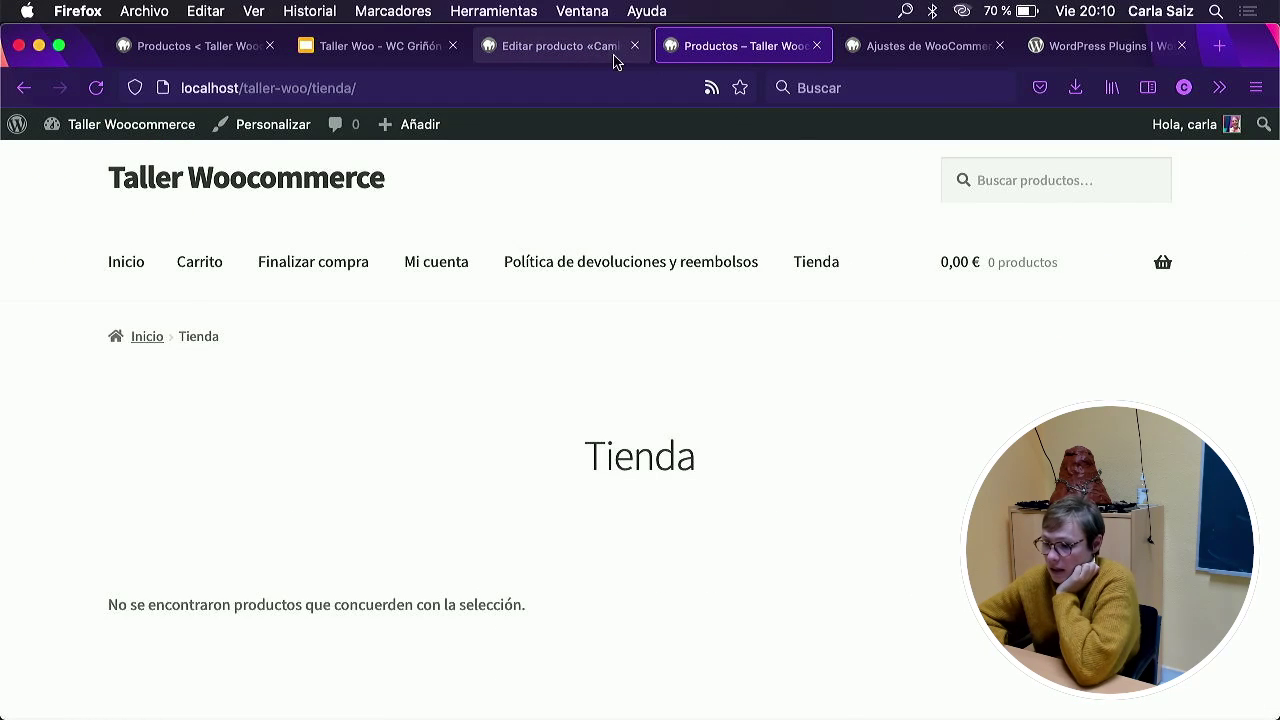
{"action": "left_click", "coordinate": [565, 46]}
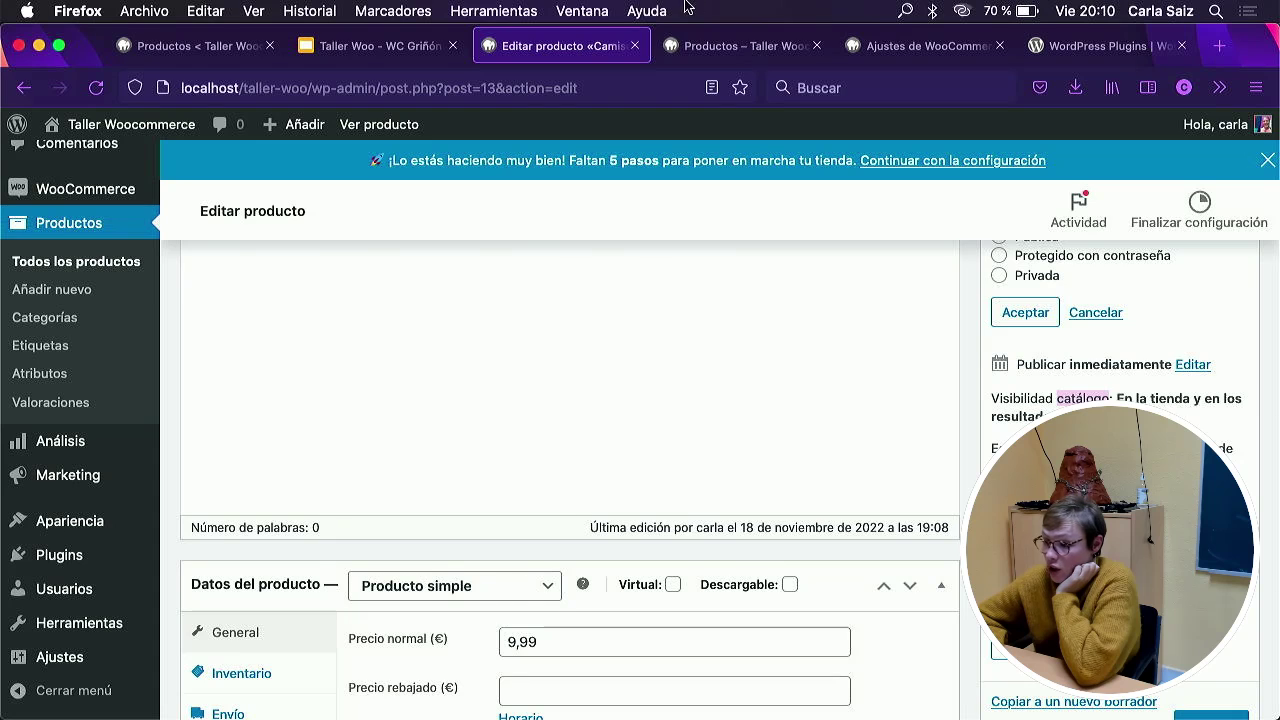
{"action": "left_click", "coordinate": [706, 45]}
{"action": "mouse_move", "coordinate": [992, 272]}
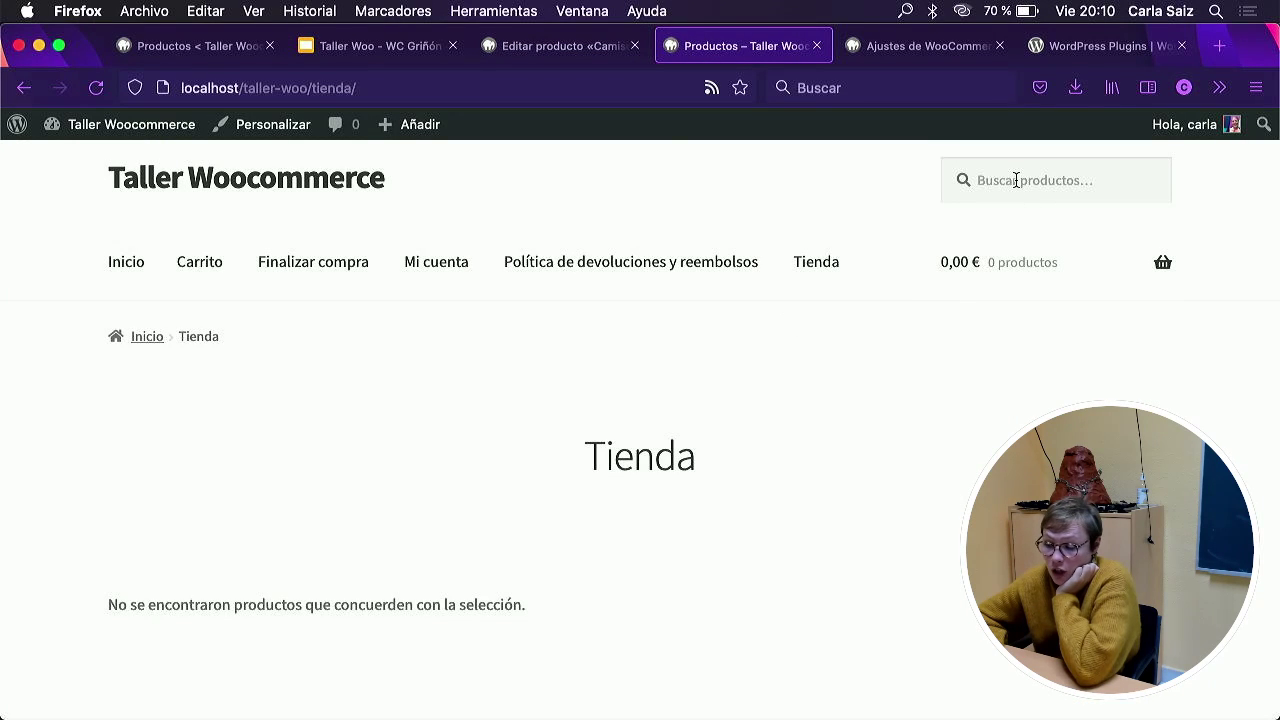
{"action": "left_click", "coordinate": [588, 55]}
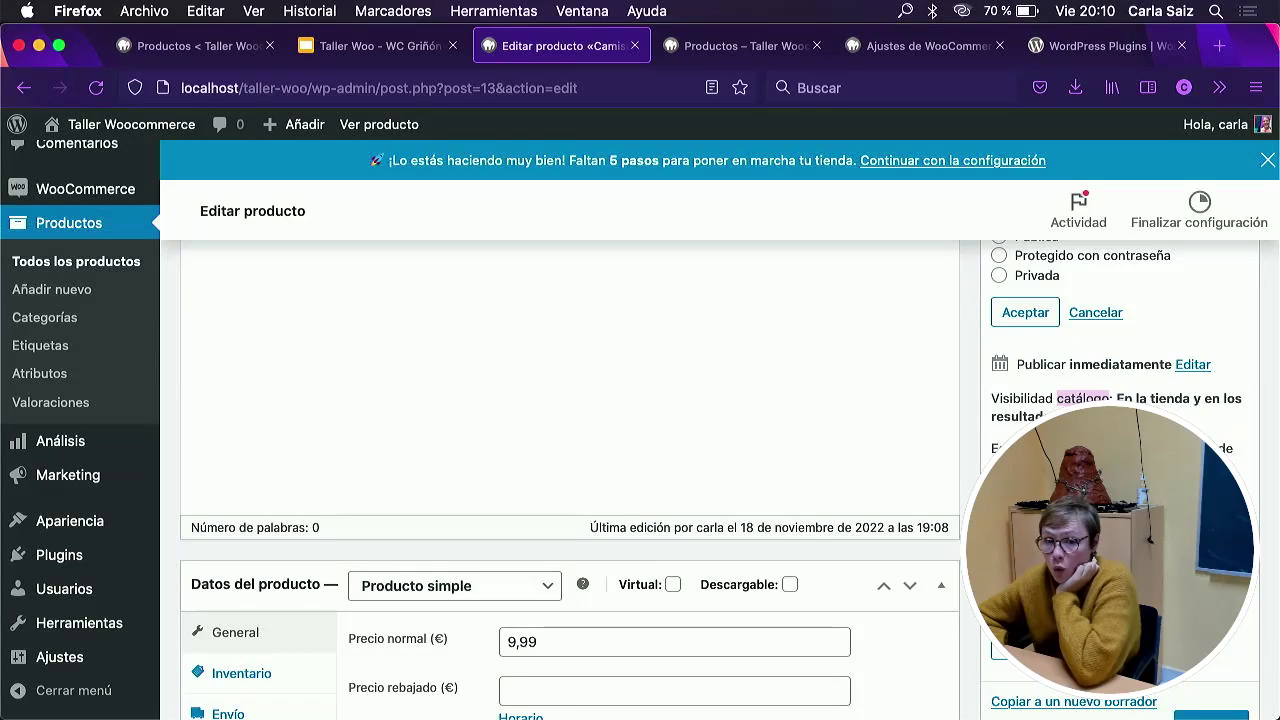
Check the public shop page and examine the product's visibility and catalogue visibility options in its publishing settings.
{"action": "left_click", "coordinate": [790, 45]}
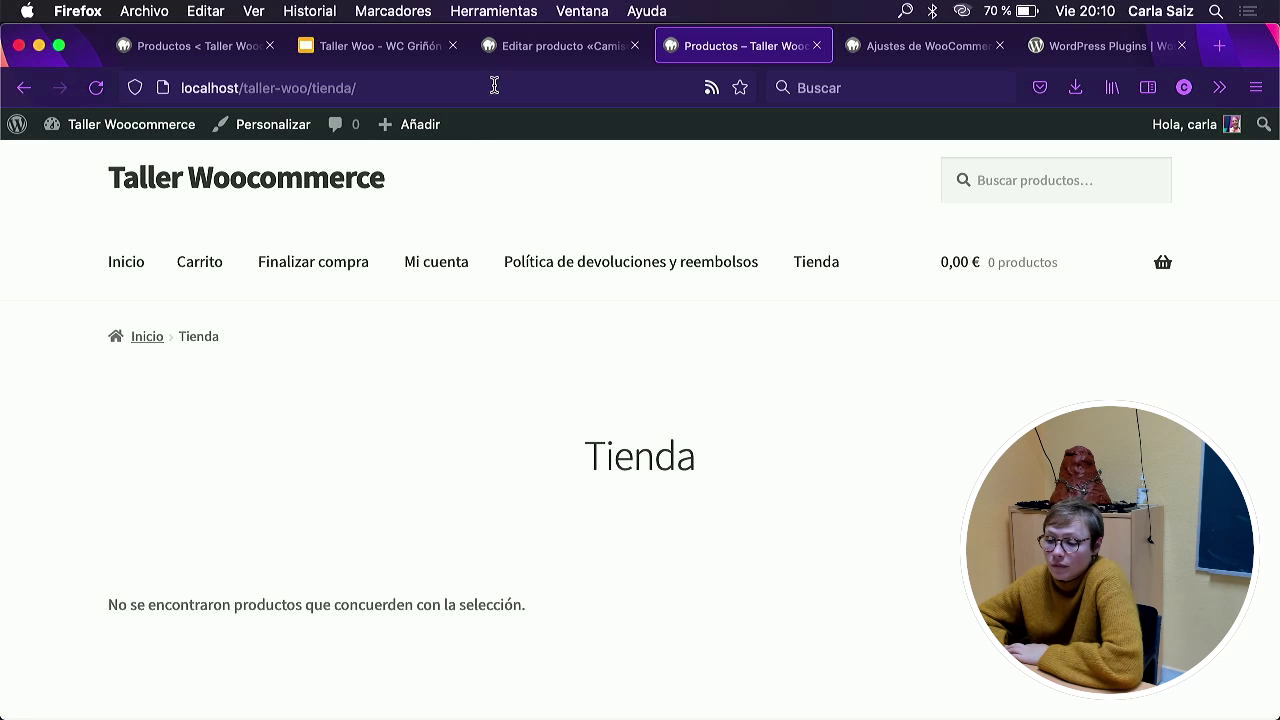
{"action": "left_click", "coordinate": [505, 46]}
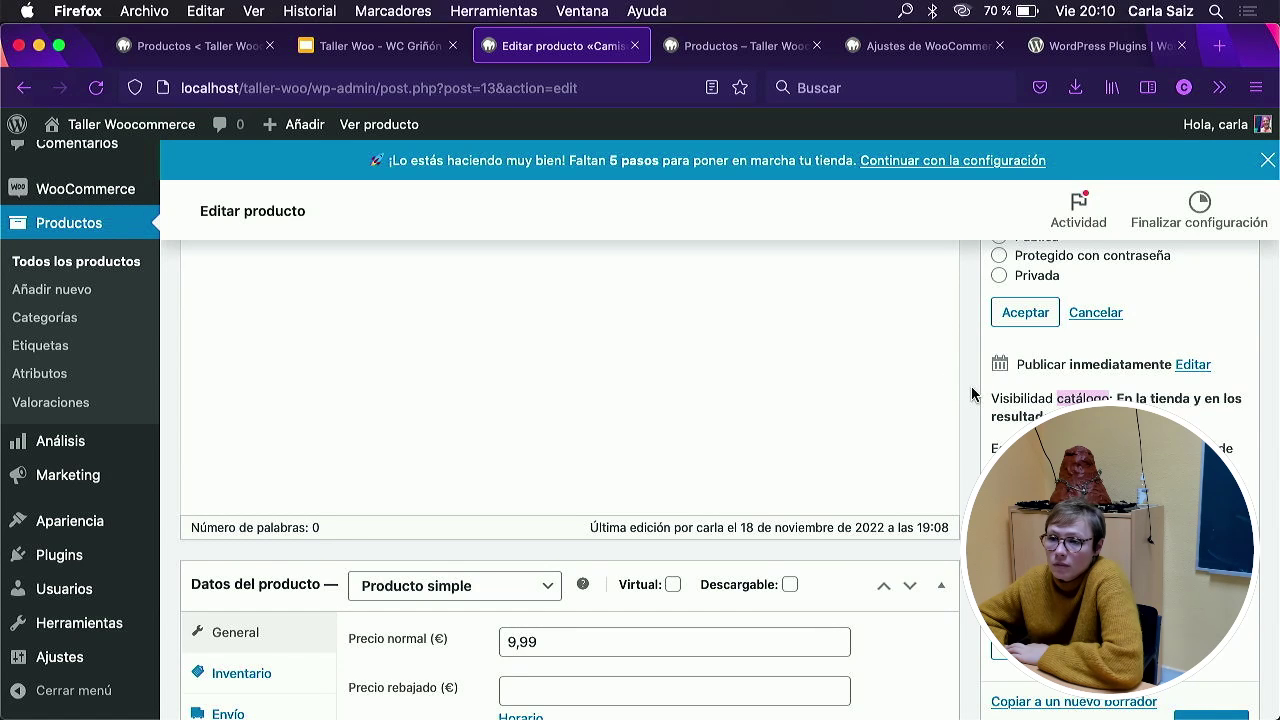
{"action": "scroll", "coordinate": [972, 393], "scroll_direction": "down", "scroll_amount": 3}
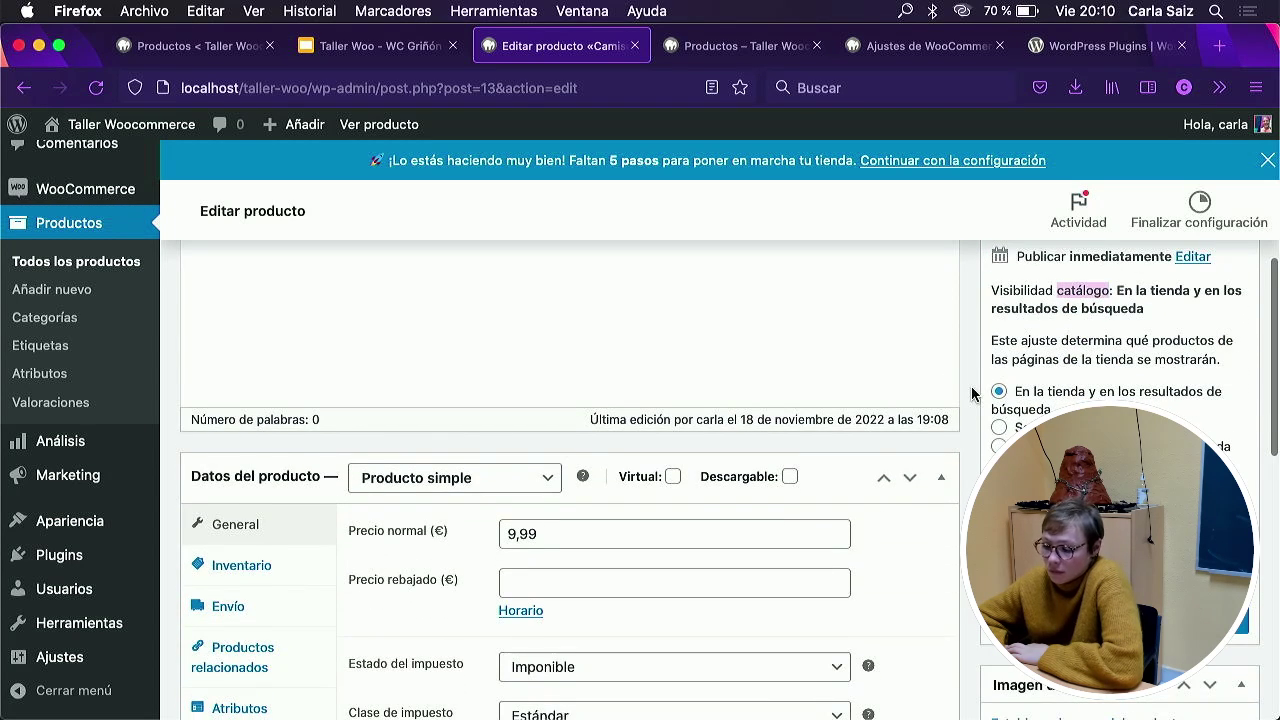
{"action": "scroll", "coordinate": [972, 393], "scroll_direction": "up", "scroll_amount": 1}
{"action": "scroll", "coordinate": [972, 393], "scroll_direction": "down", "scroll_amount": 1}
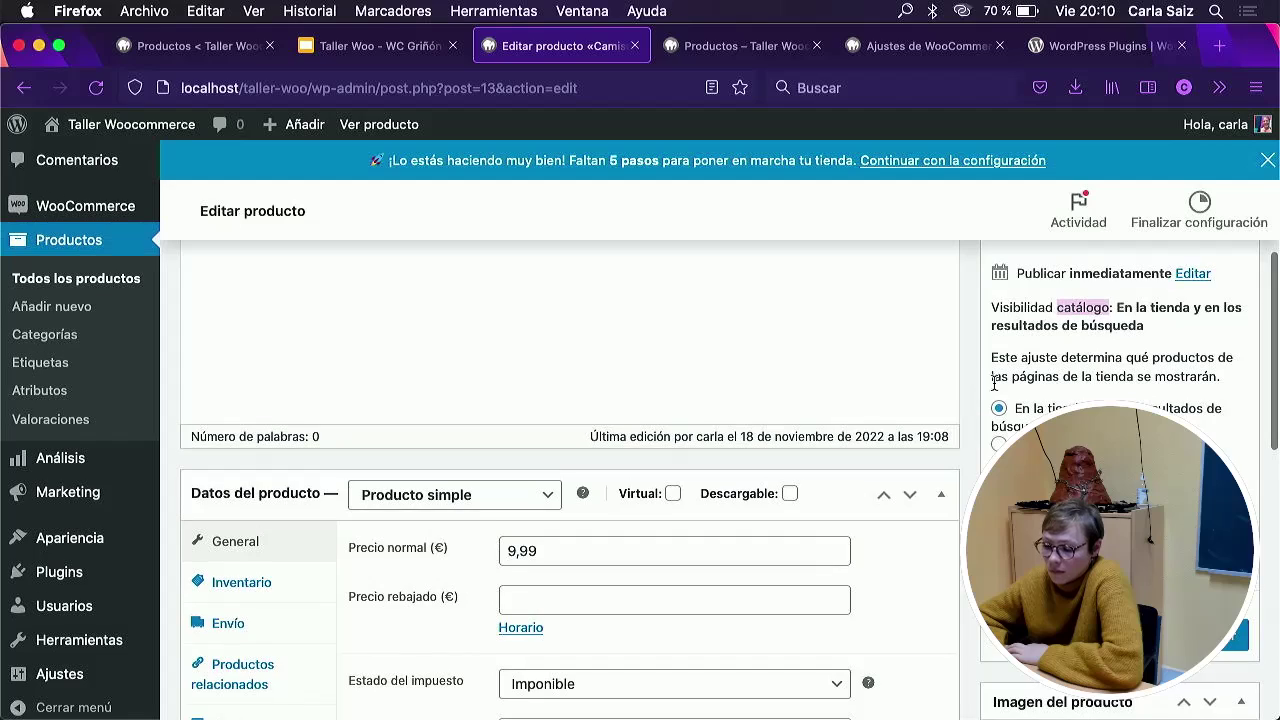
{"action": "scroll", "coordinate": [993, 384], "scroll_direction": "up", "scroll_amount": 2}
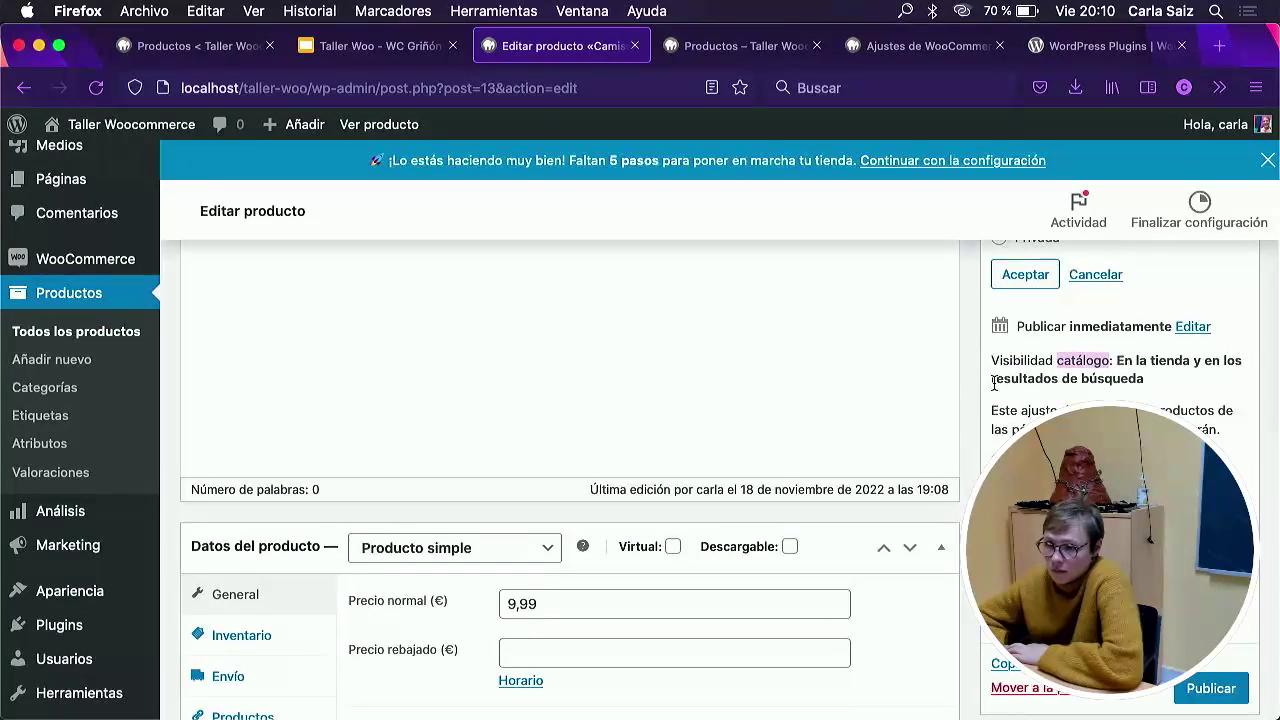
{"action": "scroll", "coordinate": [995, 386], "scroll_direction": "down", "scroll_amount": 2}
{"action": "scroll", "coordinate": [997, 390], "scroll_direction": "up", "scroll_amount": 3}
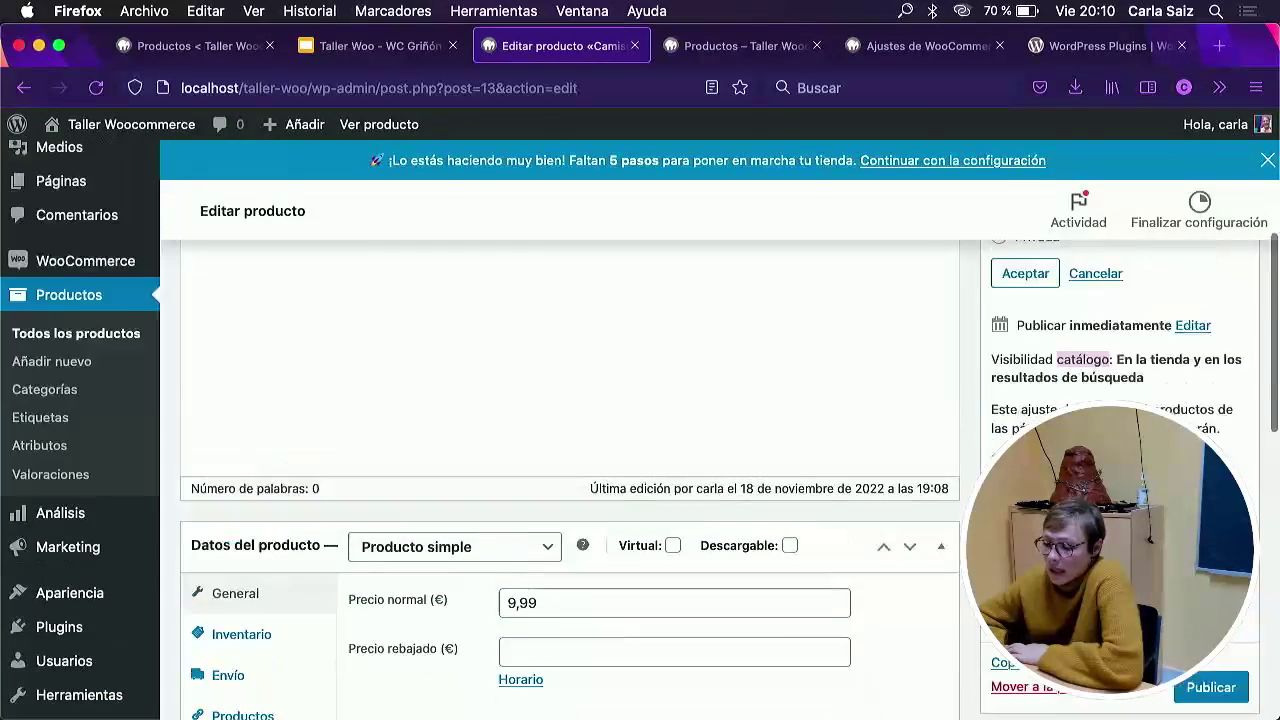
{"action": "scroll", "coordinate": [997, 390], "scroll_direction": "up", "scroll_amount": 4}
{"action": "scroll", "coordinate": [997, 390], "scroll_direction": "down", "scroll_amount": 7}
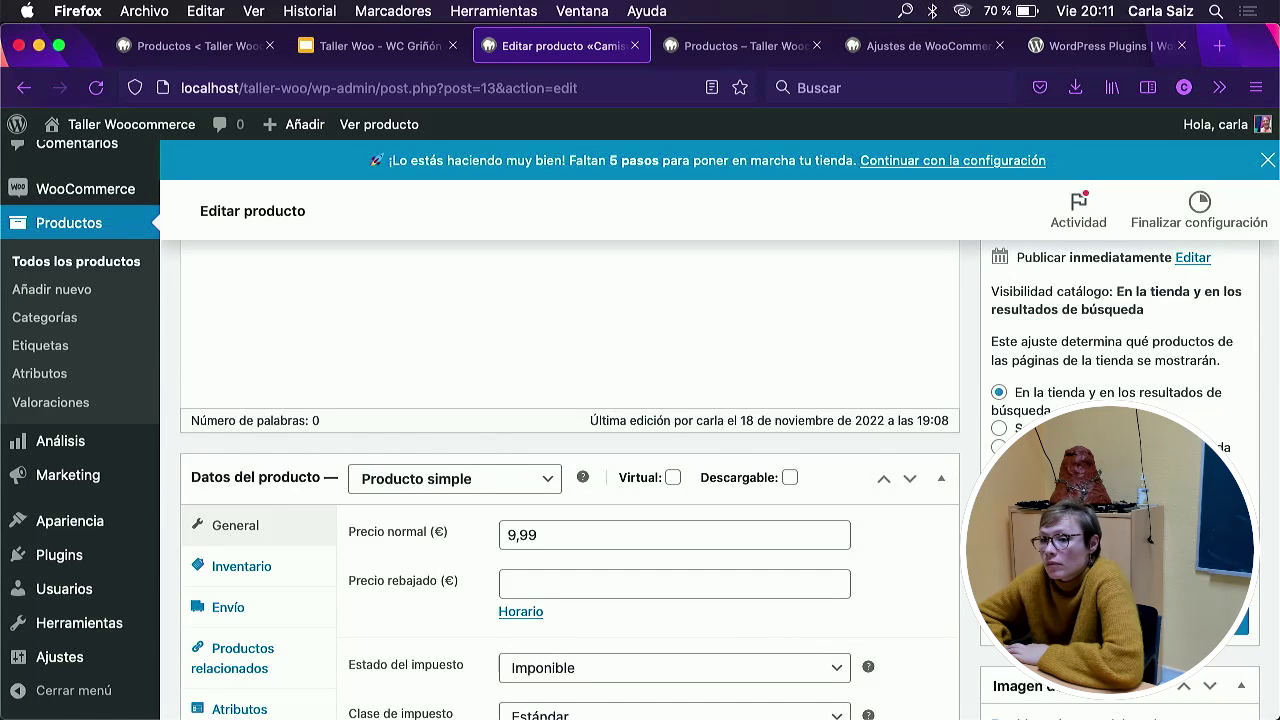
{"action": "scroll", "coordinate": [640, 430], "scroll_direction": "up", "scroll_amount": 1}
{"action": "scroll", "coordinate": [640, 430], "scroll_direction": "up", "scroll_amount": 3}
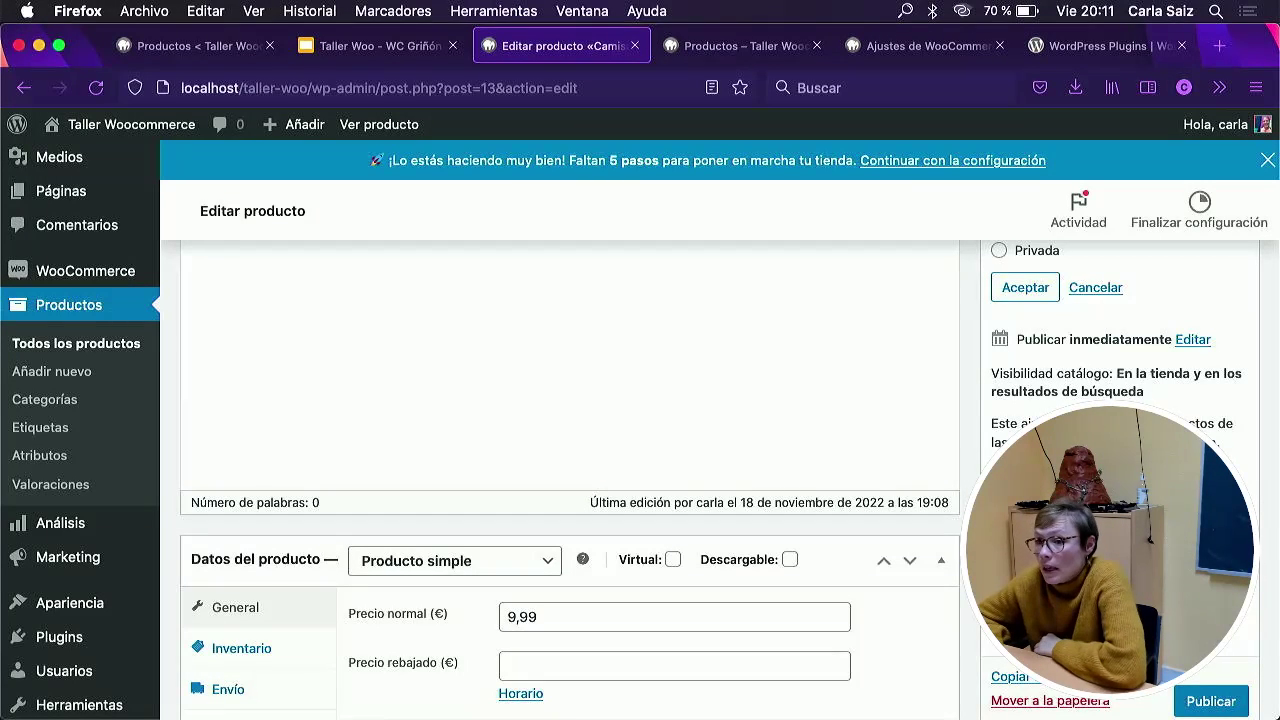
{"action": "scroll", "coordinate": [640, 433], "scroll_direction": "up", "scroll_amount": 2}
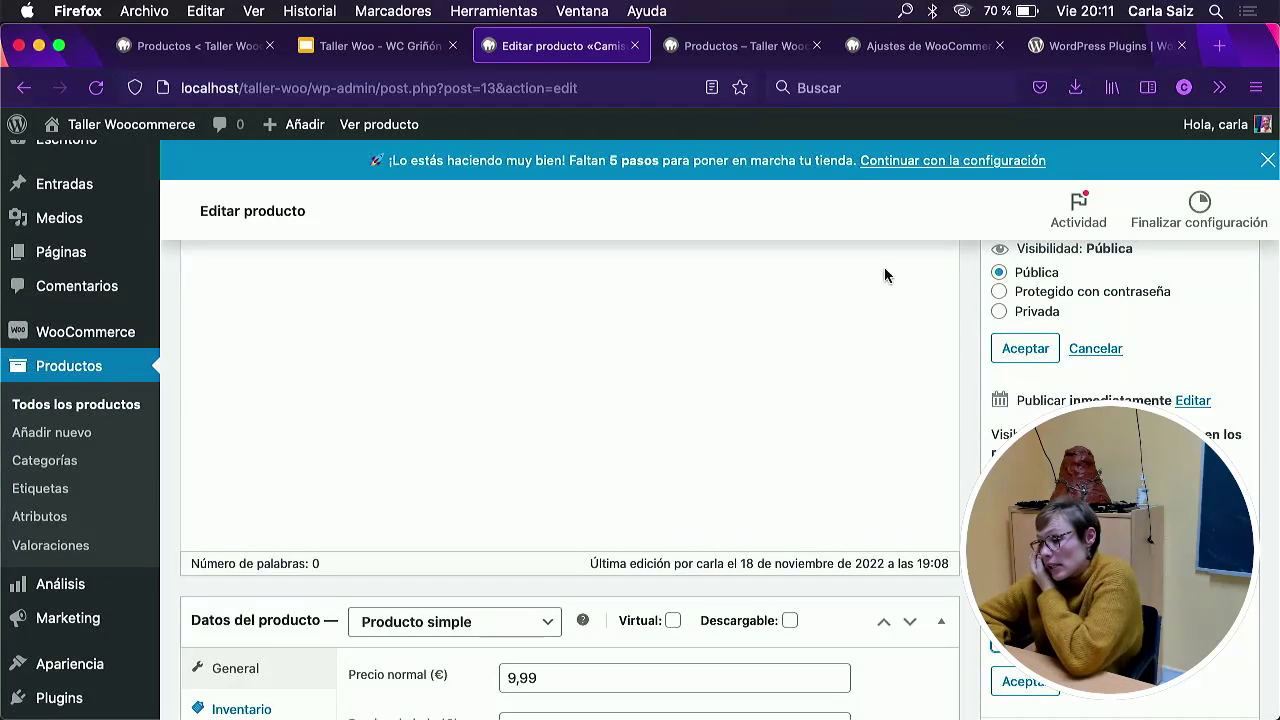
Revisit the shop page and review the product's catalogue visibility, featured-product option and general product data.
{"action": "left_click", "coordinate": [880, 55]}
{"action": "left_click", "coordinate": [737, 52]}
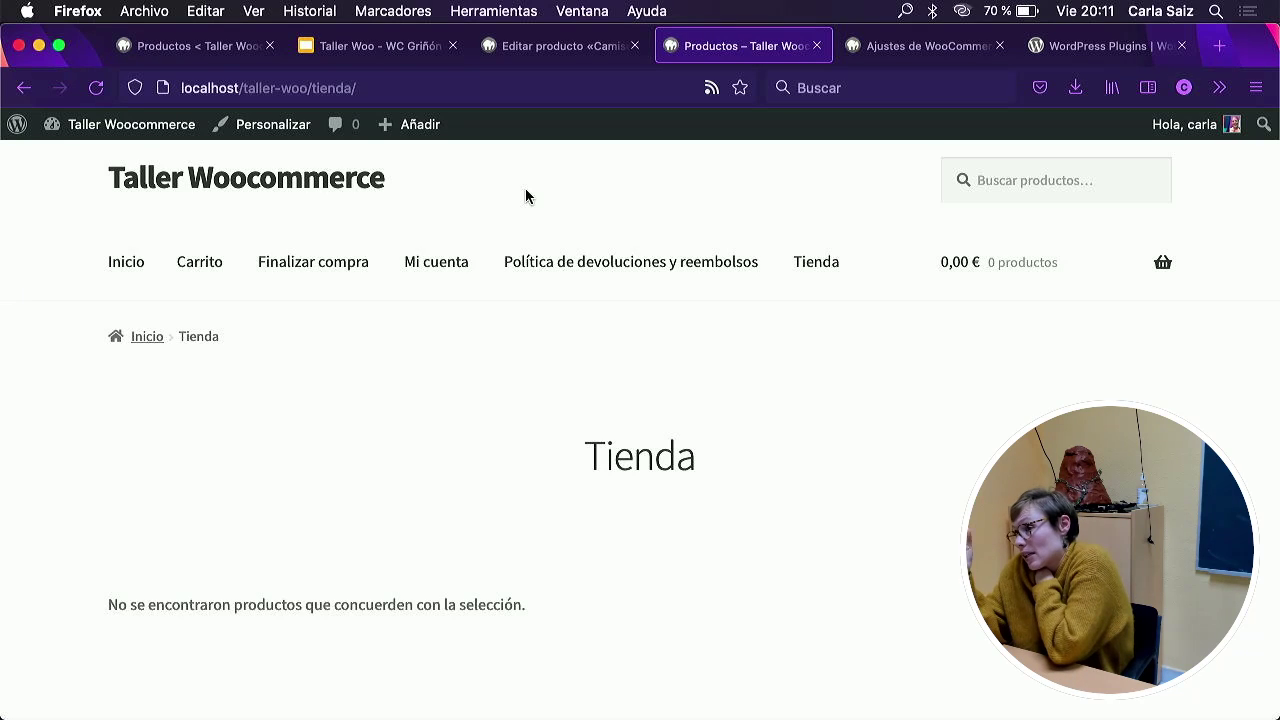
{"action": "left_click", "coordinate": [560, 45]}
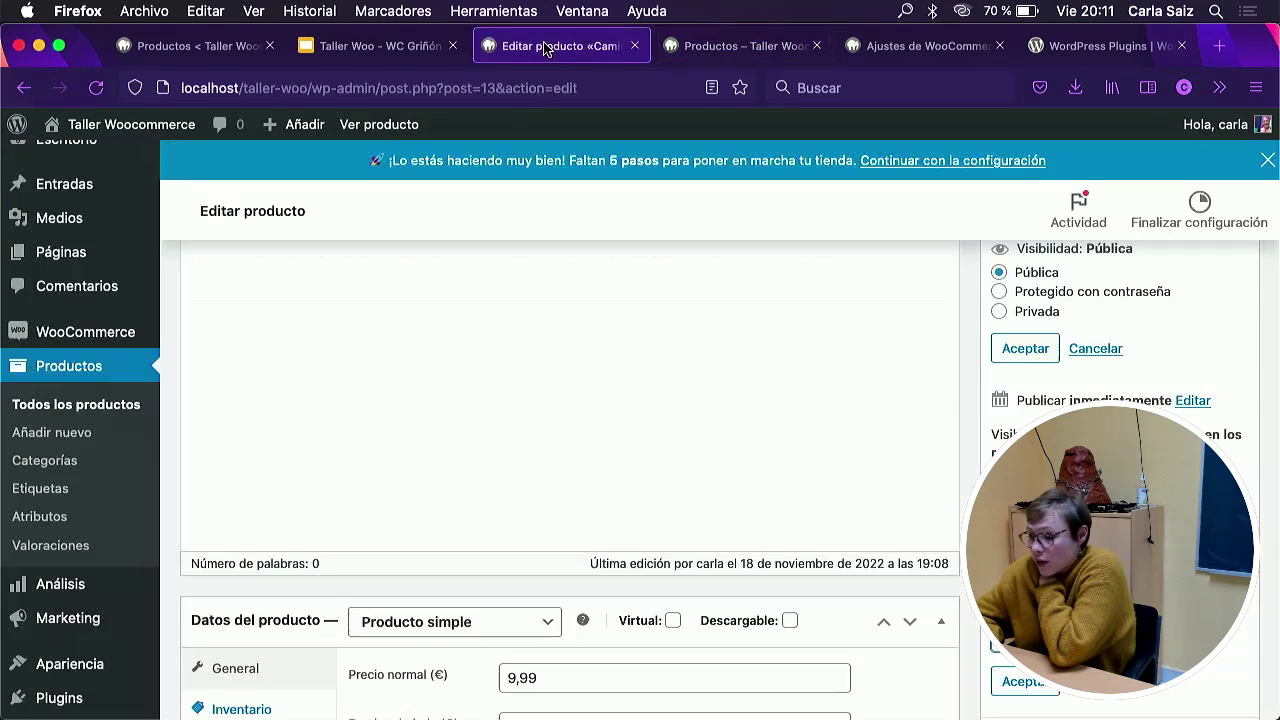
{"action": "scroll", "coordinate": [570, 430], "scroll_direction": "down", "scroll_amount": 2}
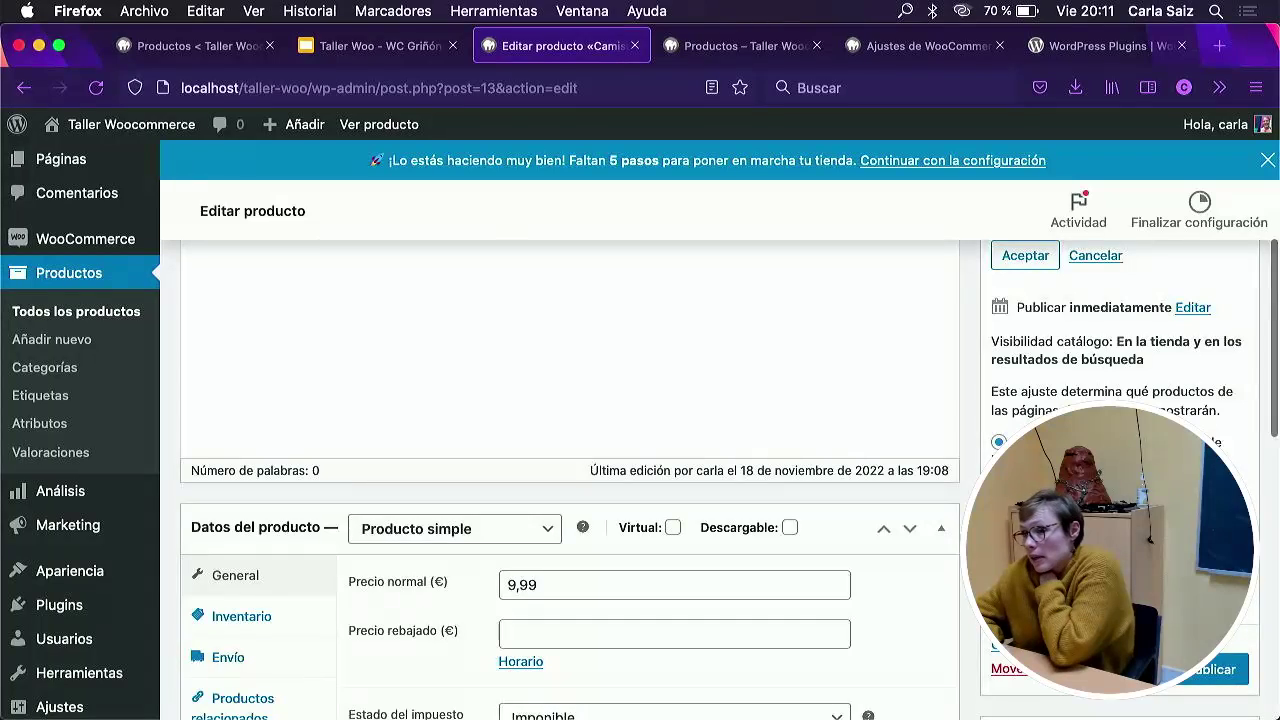
{"action": "scroll", "coordinate": [570, 450], "scroll_direction": "down", "scroll_amount": 2}
{"action": "scroll", "coordinate": [570, 450], "scroll_direction": "down", "scroll_amount": 1}
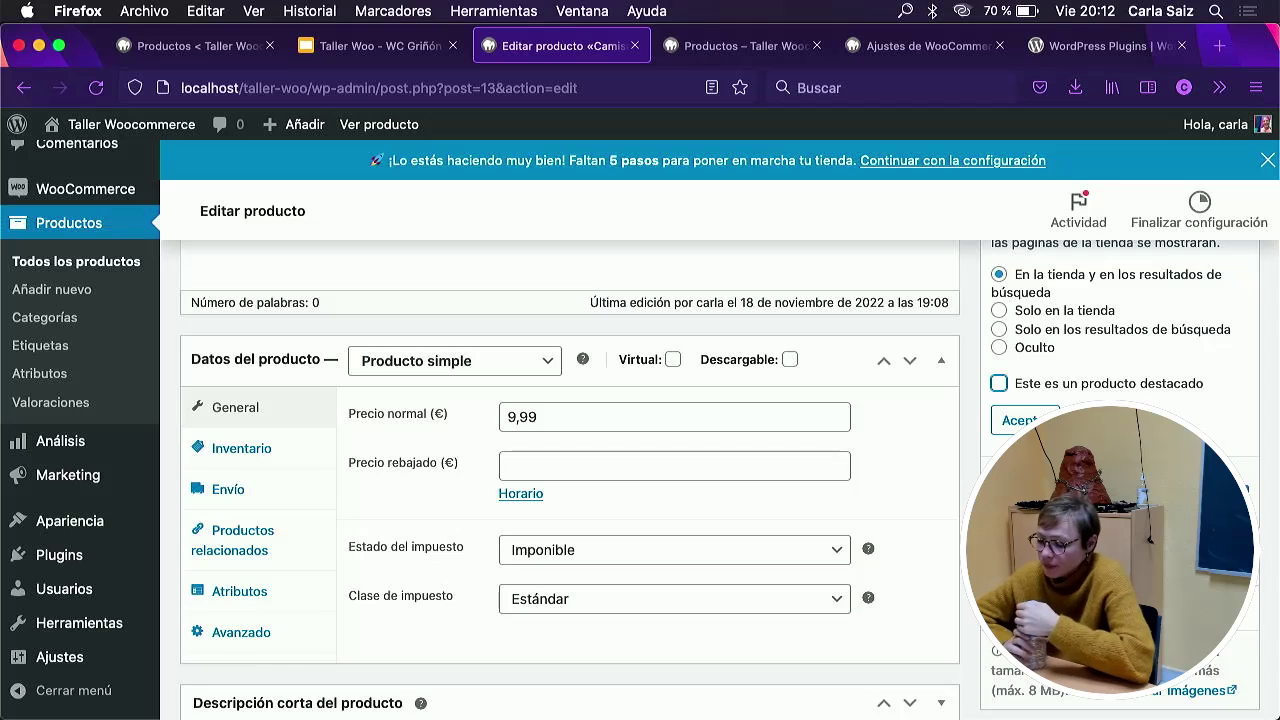
{"action": "scroll", "coordinate": [1060, 380], "scroll_direction": "down", "scroll_amount": 5}
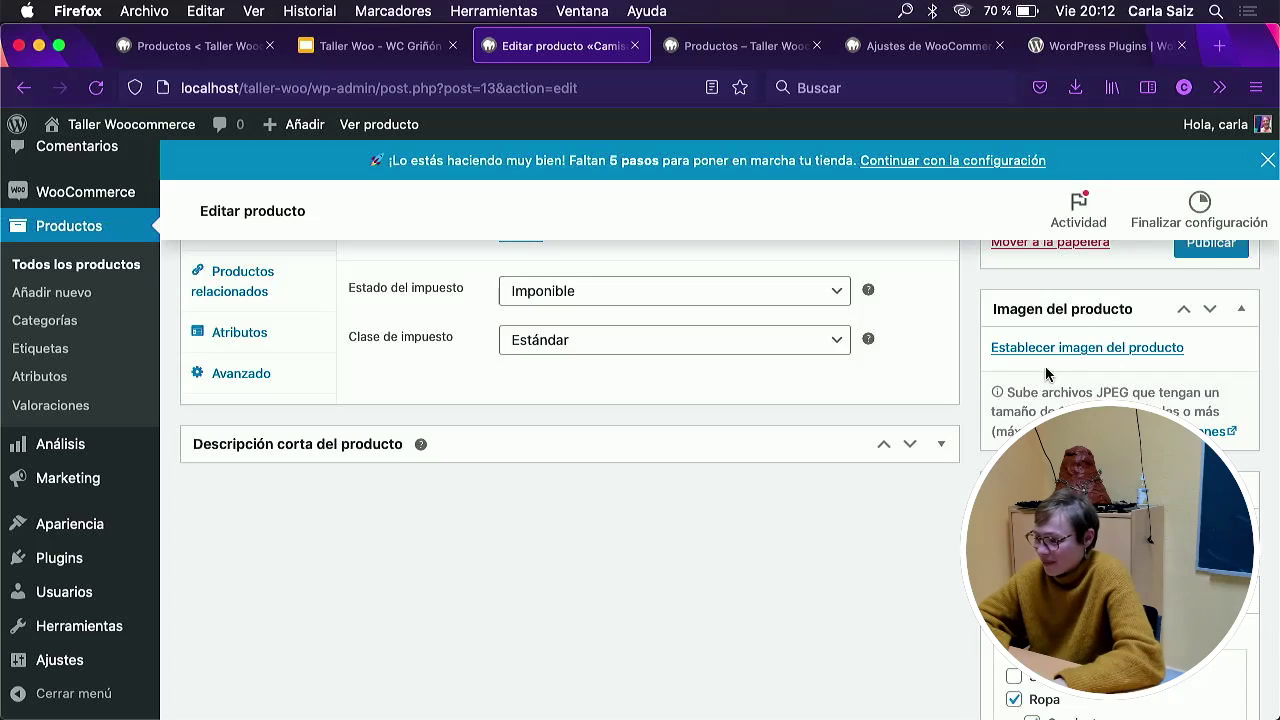
{"action": "scroll", "coordinate": [1052, 370], "scroll_direction": "up", "scroll_amount": 1}
{"action": "left_click", "coordinate": [1060, 400]}
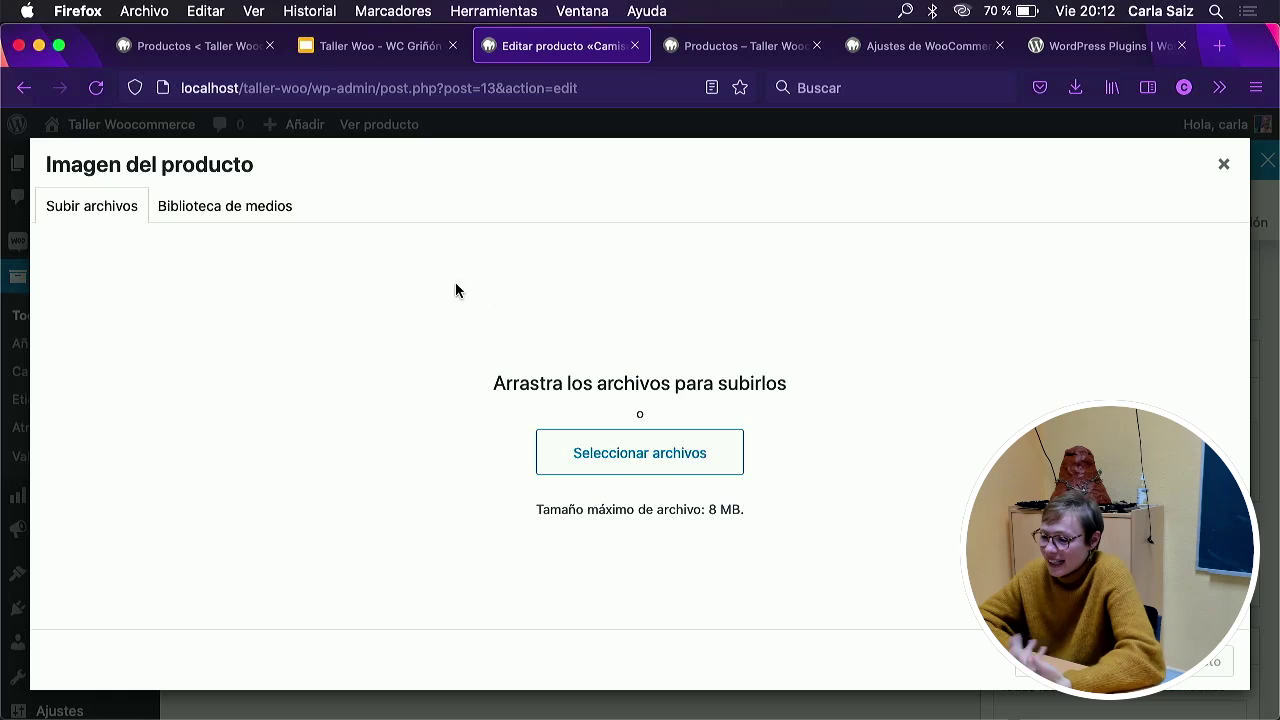
{"action": "left_click", "coordinate": [766, 47]}
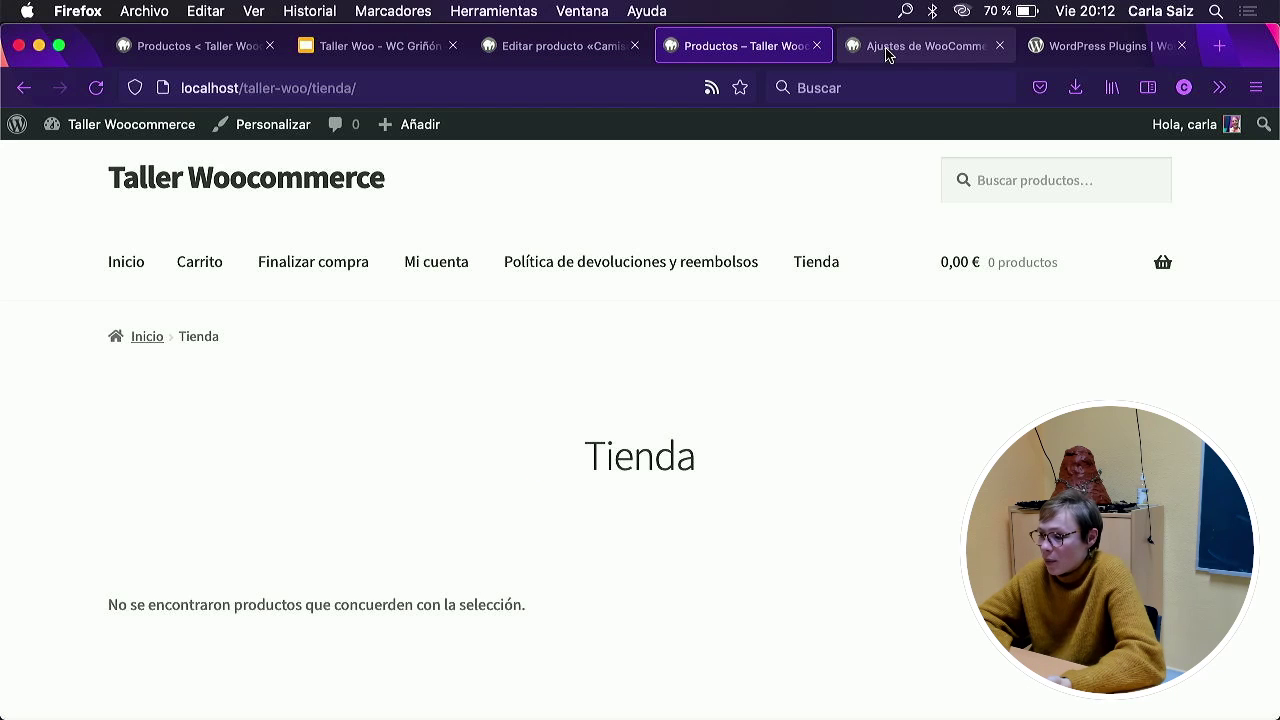
{"action": "left_click", "coordinate": [525, 47]}
{"action": "left_click", "coordinate": [1223, 164]}
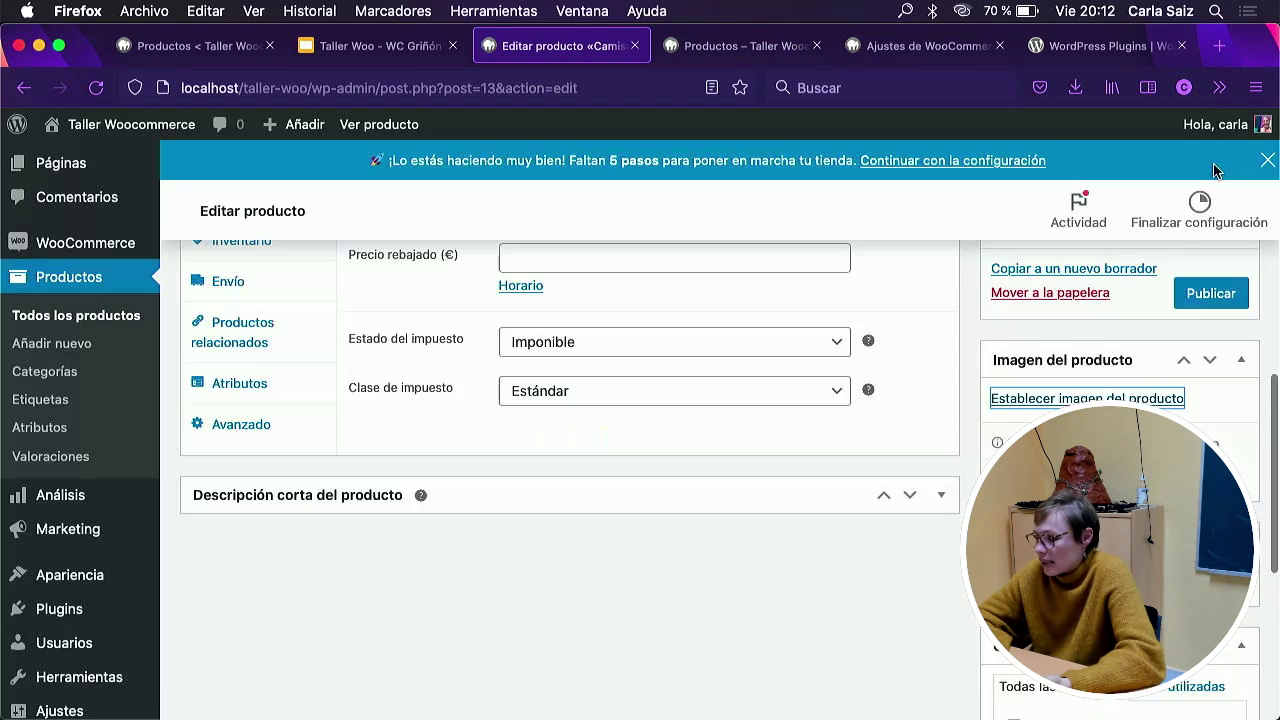
Preview the product Camiseta WC Griñon 2022 and view its image, price, stock and category details.
{"action": "scroll", "coordinate": [1100, 350], "scroll_direction": "up", "scroll_amount": 10}
{"action": "left_click", "coordinate": [1225, 392]}
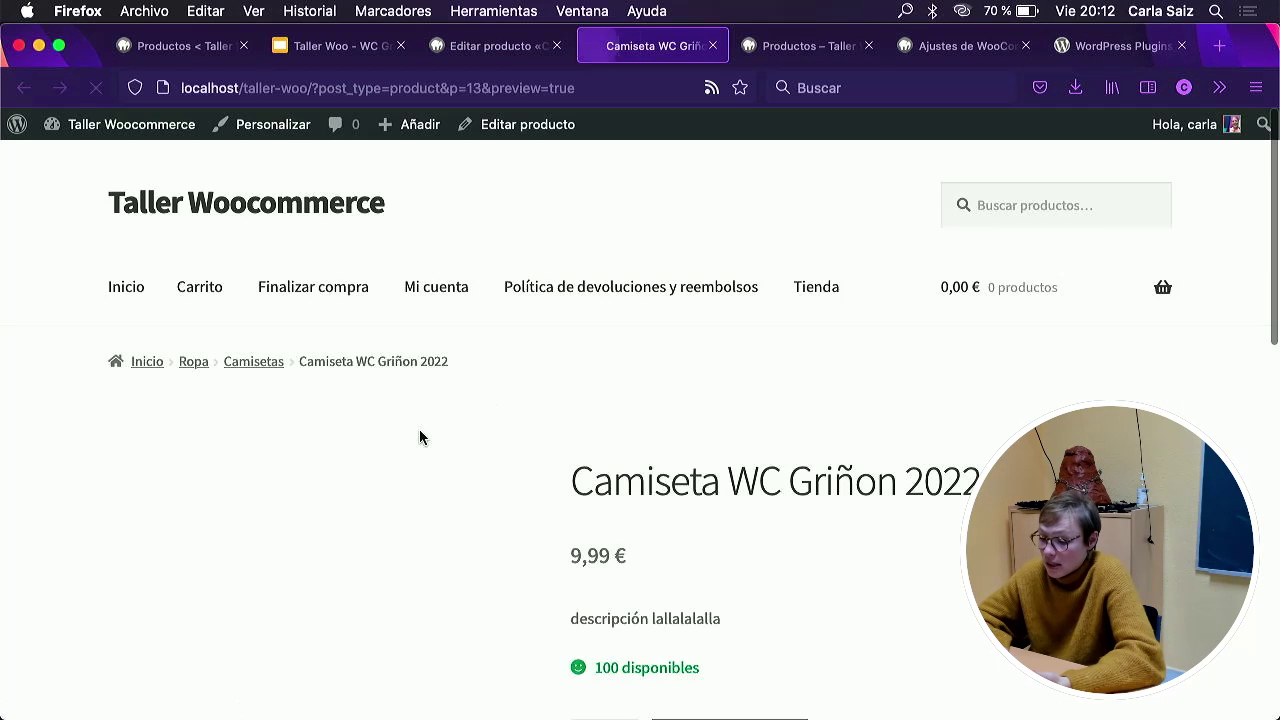
{"action": "scroll", "coordinate": [420, 436], "scroll_direction": "down", "scroll_amount": 3}
{"action": "scroll", "coordinate": [415, 501], "scroll_direction": "down", "scroll_amount": 3}
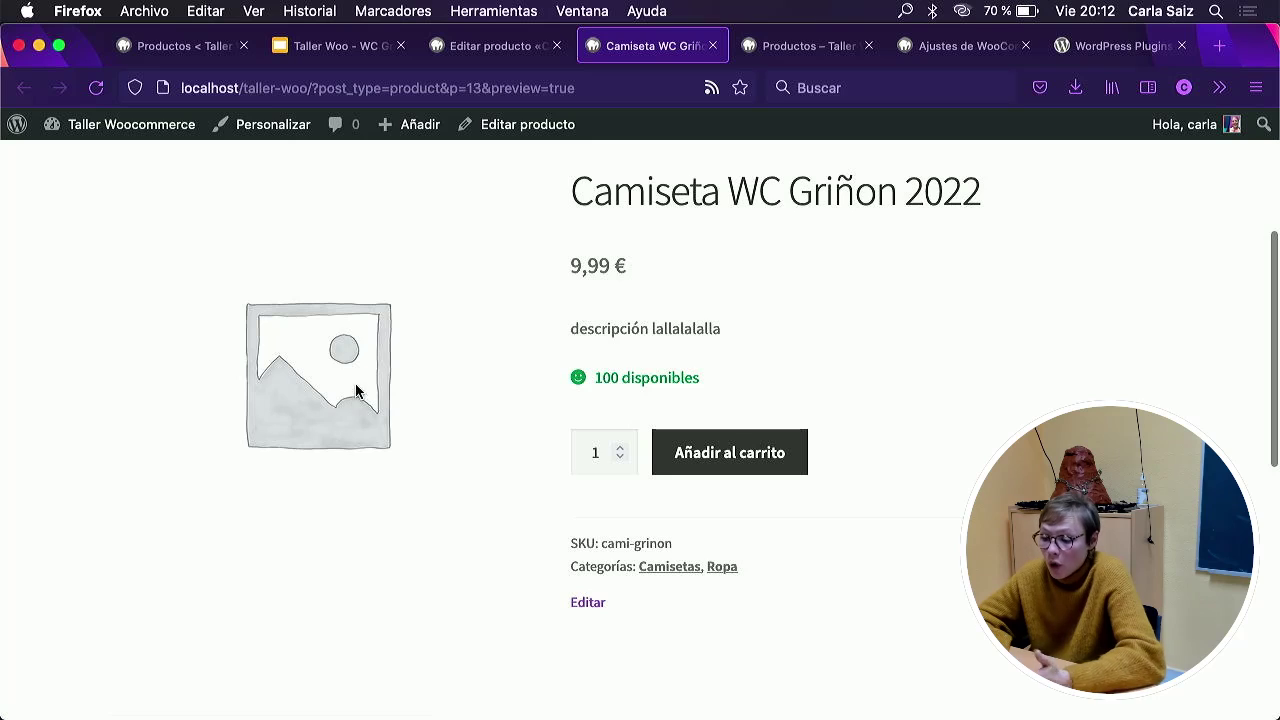
Compare the product image, gallery and category settings in the product editor with the product preview.
{"action": "left_click", "coordinate": [505, 46]}
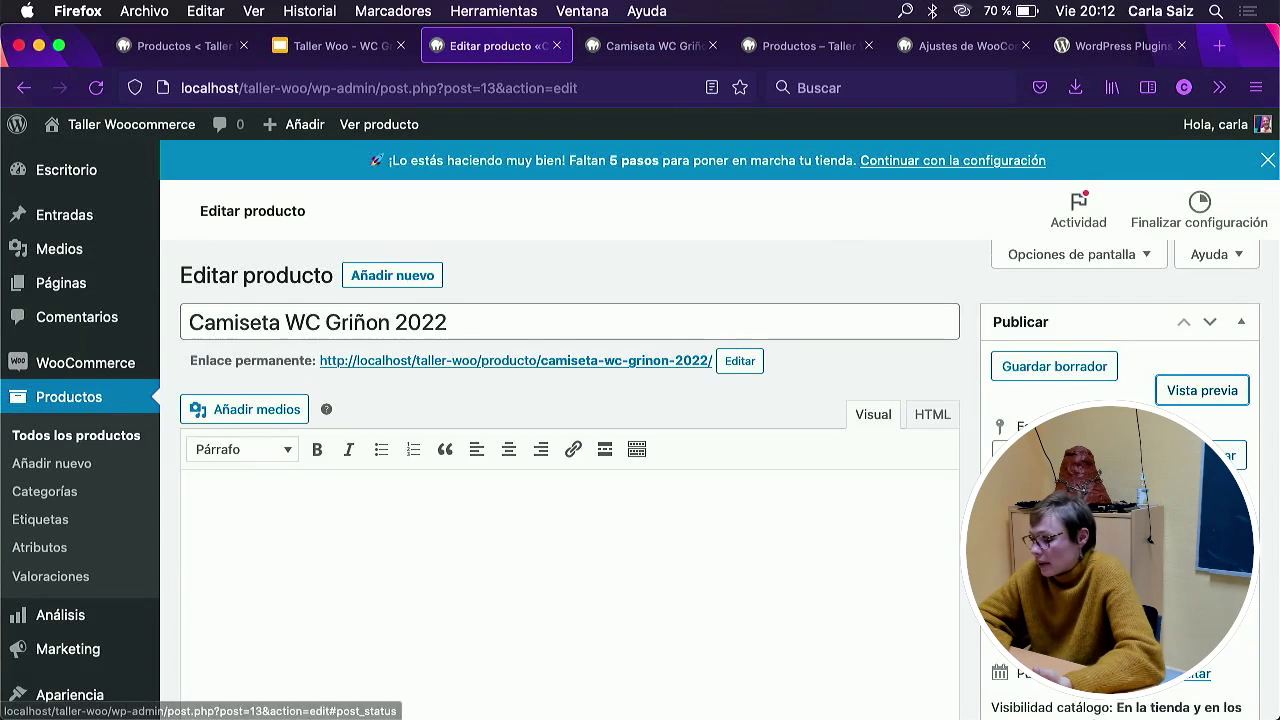
{"action": "scroll", "coordinate": [570, 480], "scroll_direction": "down", "scroll_amount": 10}
{"action": "scroll", "coordinate": [570, 450], "scroll_direction": "down", "scroll_amount": 2}
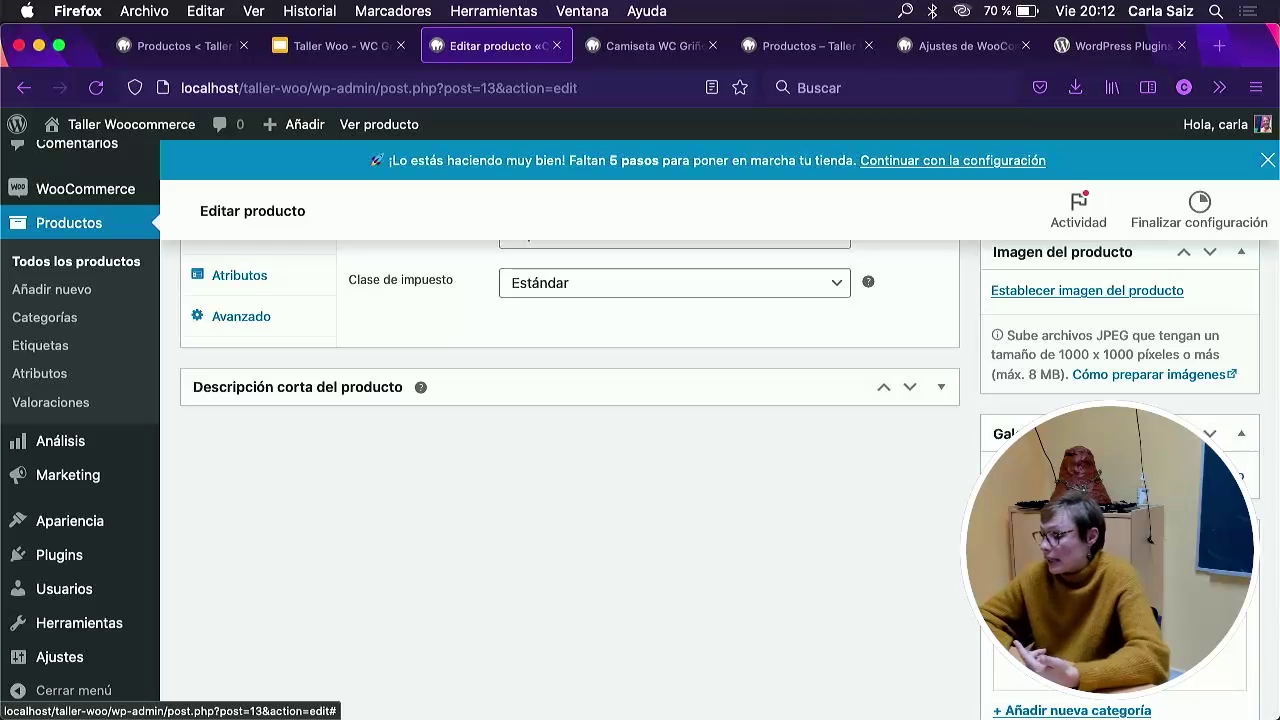
{"action": "left_click", "coordinate": [640, 46]}
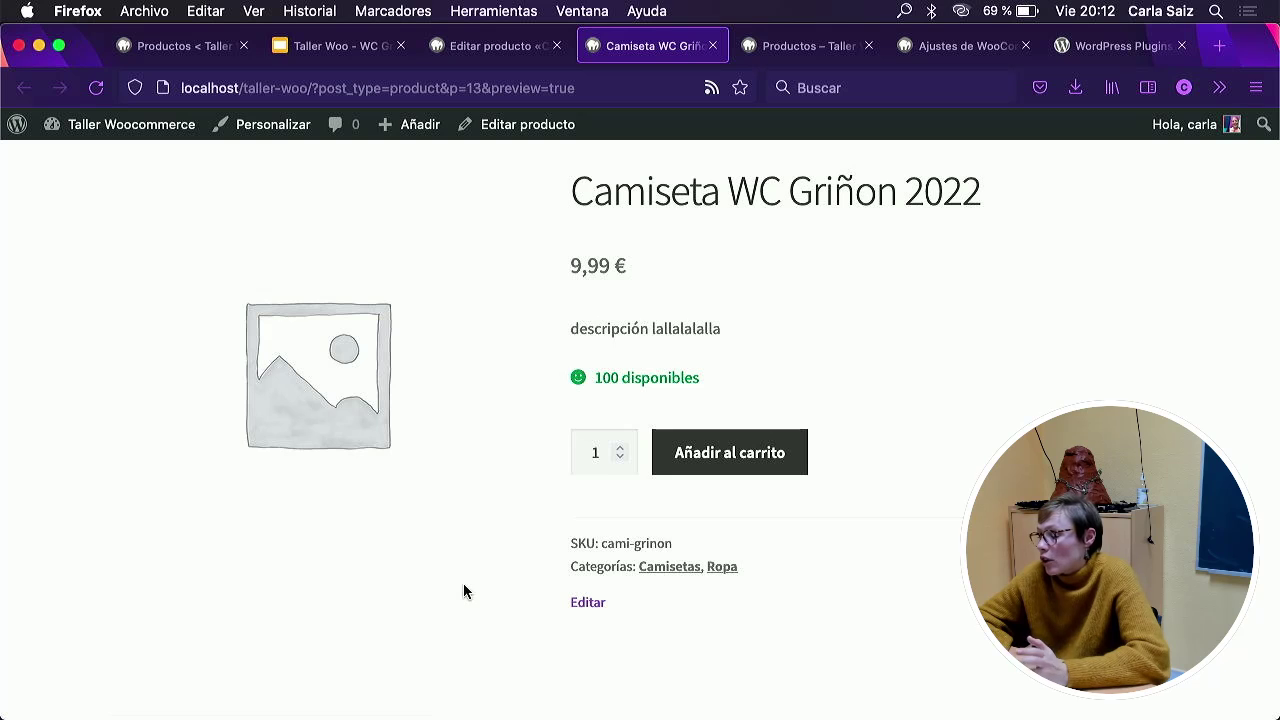
{"action": "left_click", "coordinate": [500, 48]}
{"action": "scroll", "coordinate": [1060, 366], "scroll_direction": "down", "scroll_amount": 3}
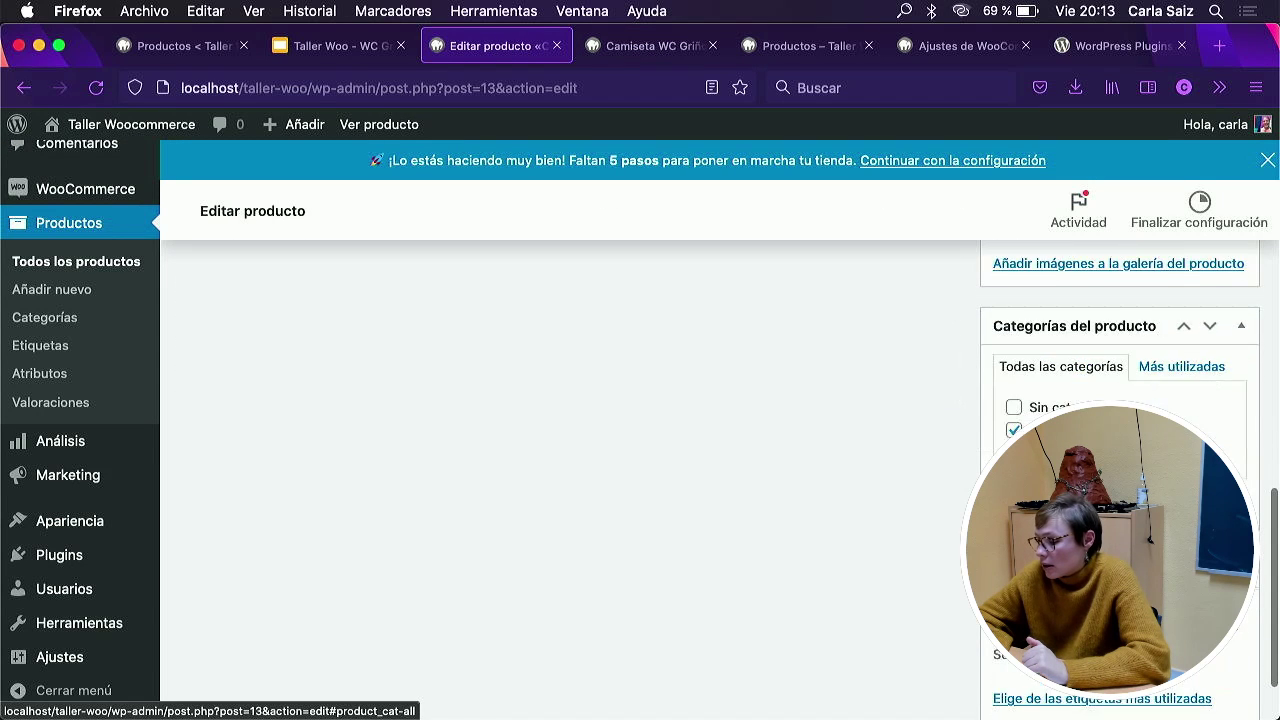
{"action": "scroll", "coordinate": [960, 453], "scroll_direction": "up", "scroll_amount": 5}
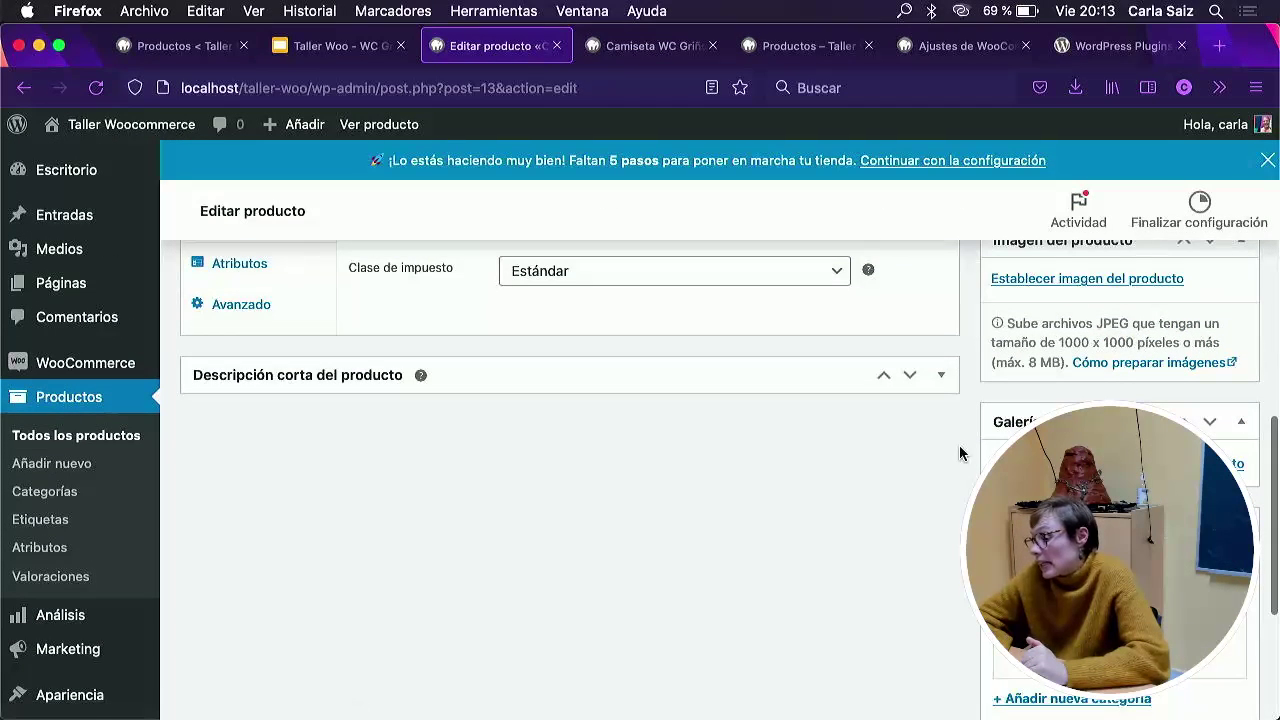
{"action": "scroll", "coordinate": [1022, 327], "scroll_direction": "up", "scroll_amount": 2}
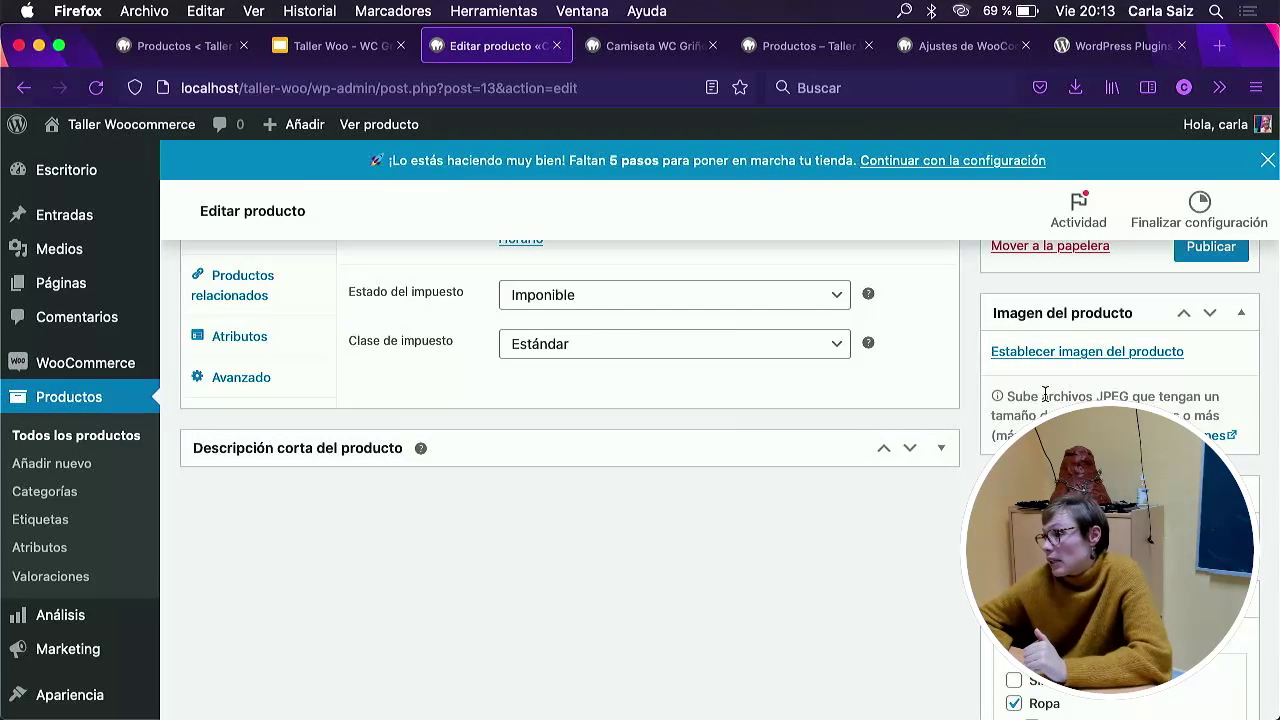
Review the product preview and highlight the short description below the price.
{"action": "left_click", "coordinate": [646, 45]}
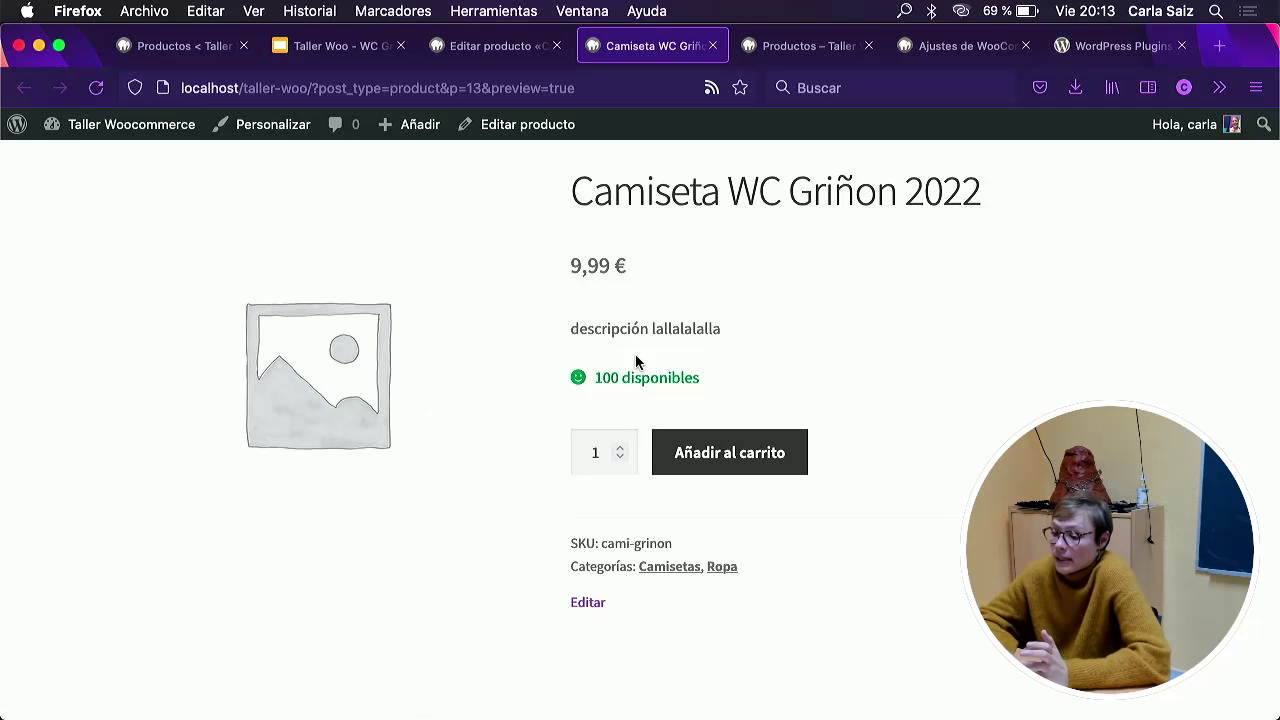
{"action": "scroll", "coordinate": [686, 365], "scroll_direction": "up", "scroll_amount": 1}
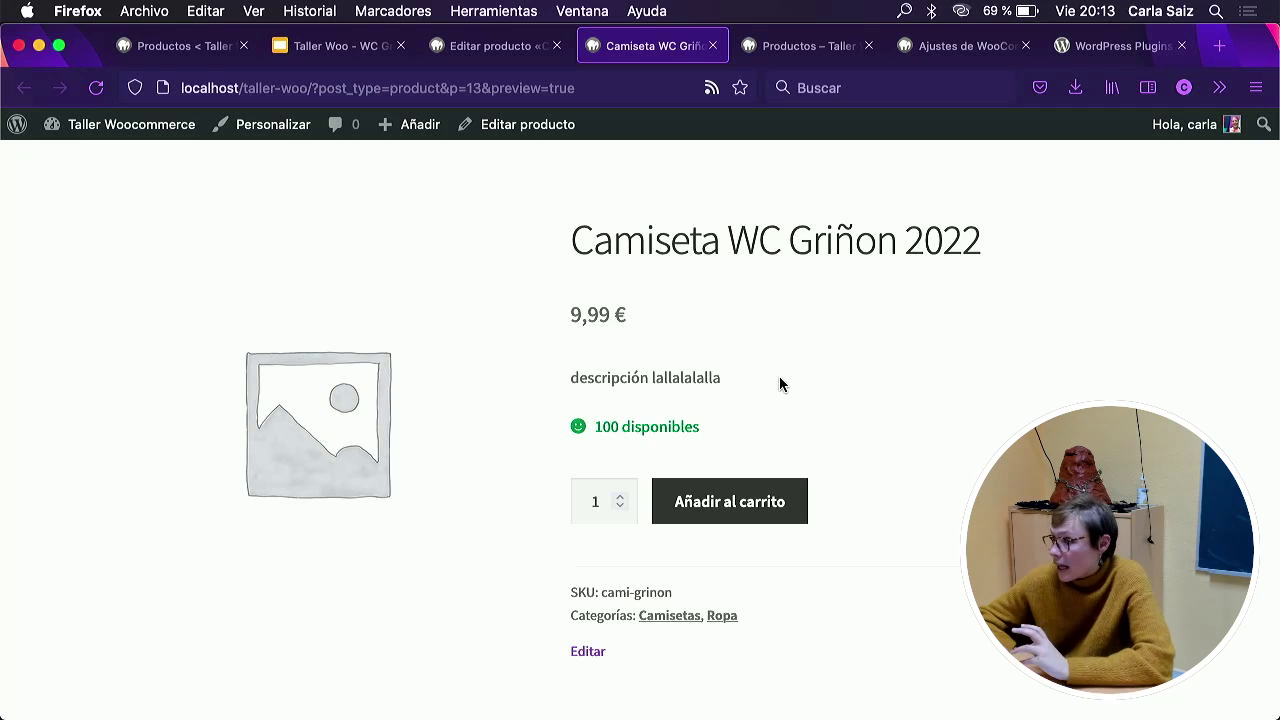
{"action": "triple_click", "coordinate": [649, 378]}
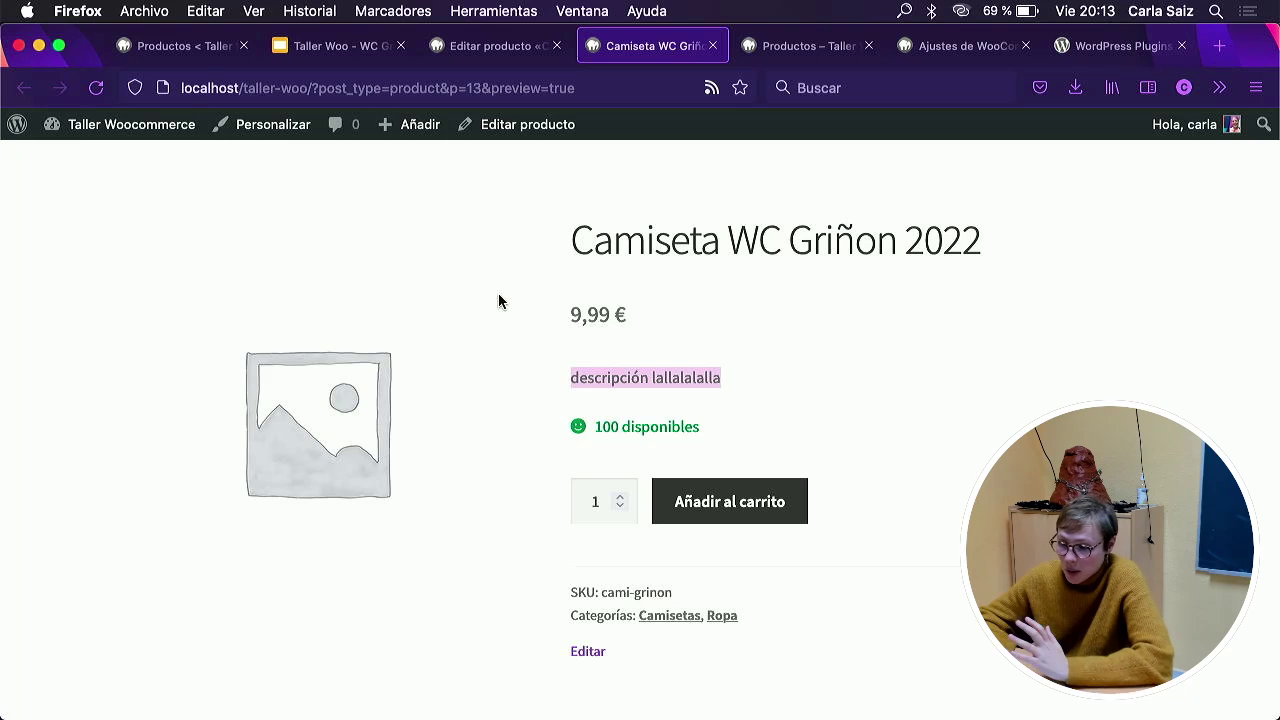
Examine the gallery, category and tag sections of the product editor and return to the product data.
{"action": "left_click", "coordinate": [500, 46]}
{"action": "scroll", "coordinate": [925, 486], "scroll_direction": "down", "scroll_amount": 3}
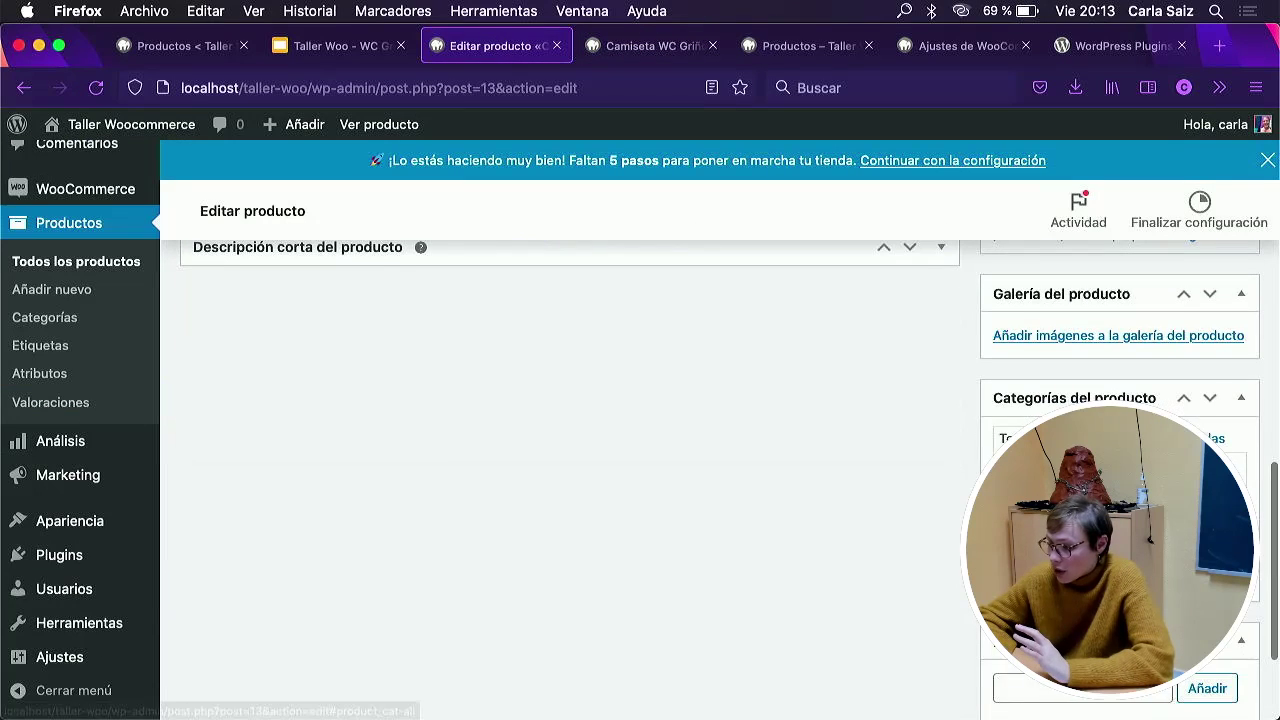
{"action": "scroll", "coordinate": [1050, 480], "scroll_direction": "down", "scroll_amount": 2}
{"action": "scroll", "coordinate": [1050, 480], "scroll_direction": "up", "scroll_amount": 3}
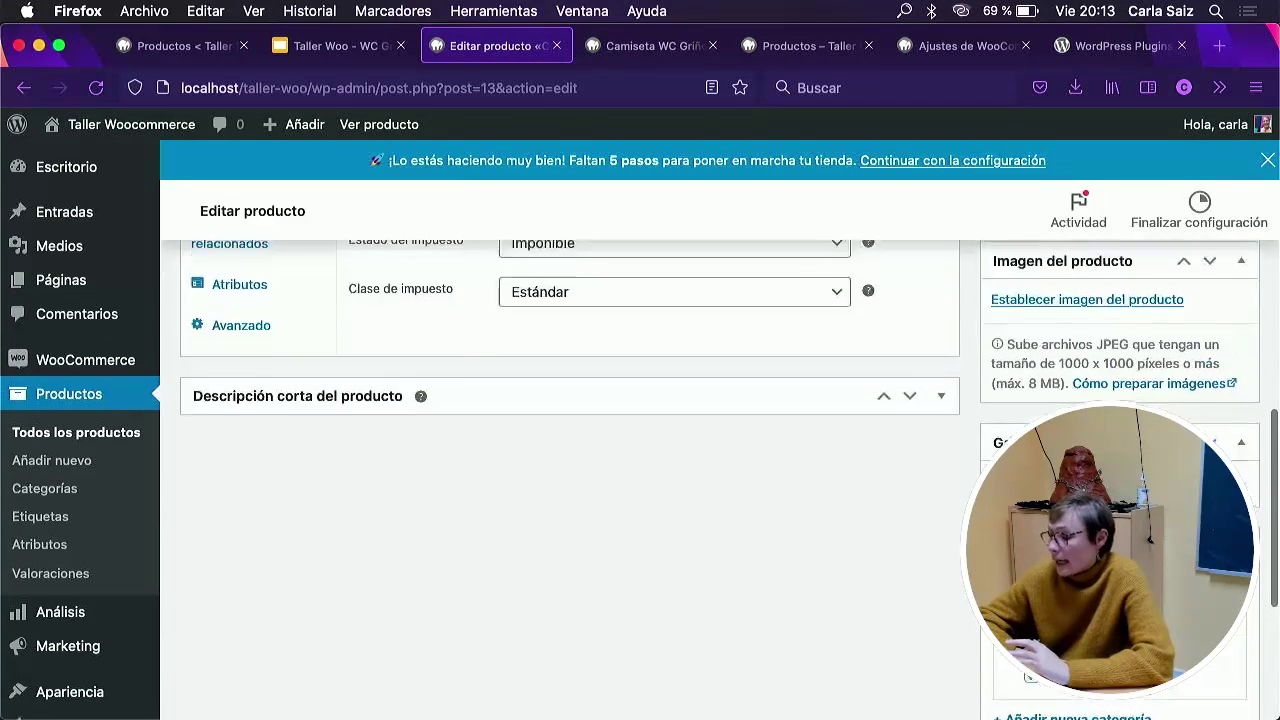
{"action": "scroll", "coordinate": [1050, 480], "scroll_direction": "down", "scroll_amount": 2}
{"action": "scroll", "coordinate": [1050, 480], "scroll_direction": "down", "scroll_amount": 2}
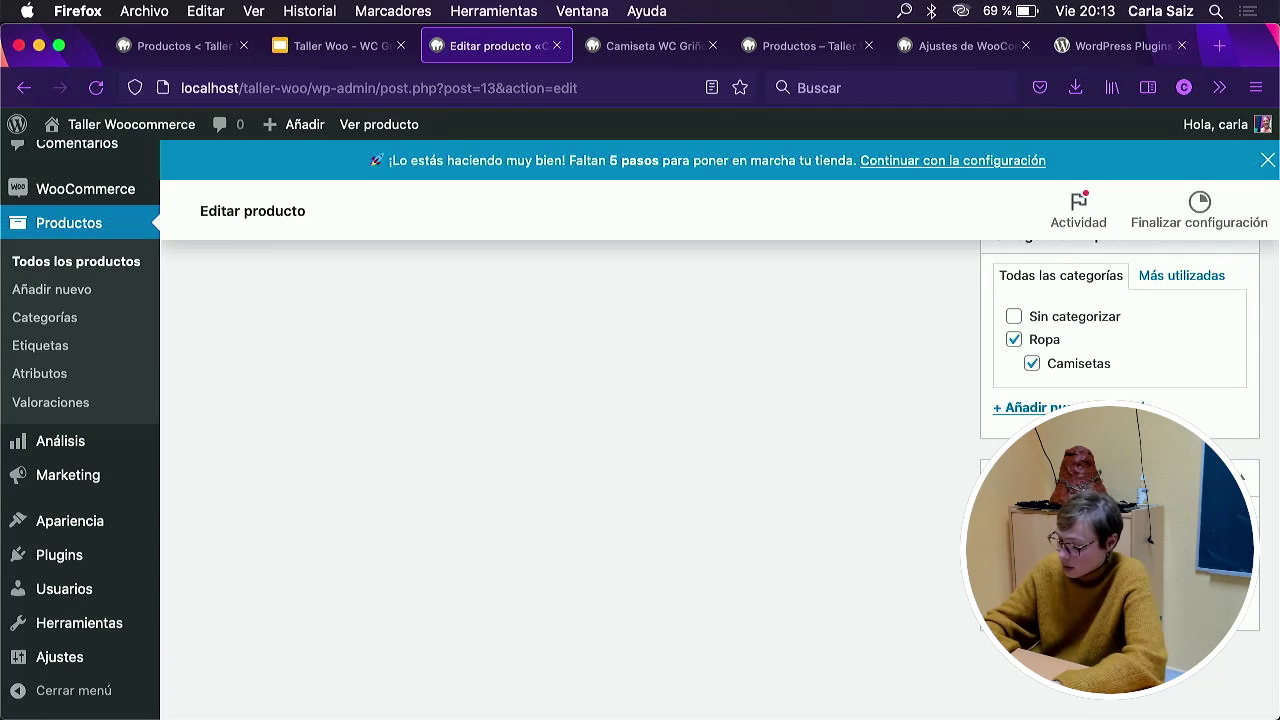
{"action": "scroll", "coordinate": [831, 546], "scroll_direction": "down", "scroll_amount": 1}
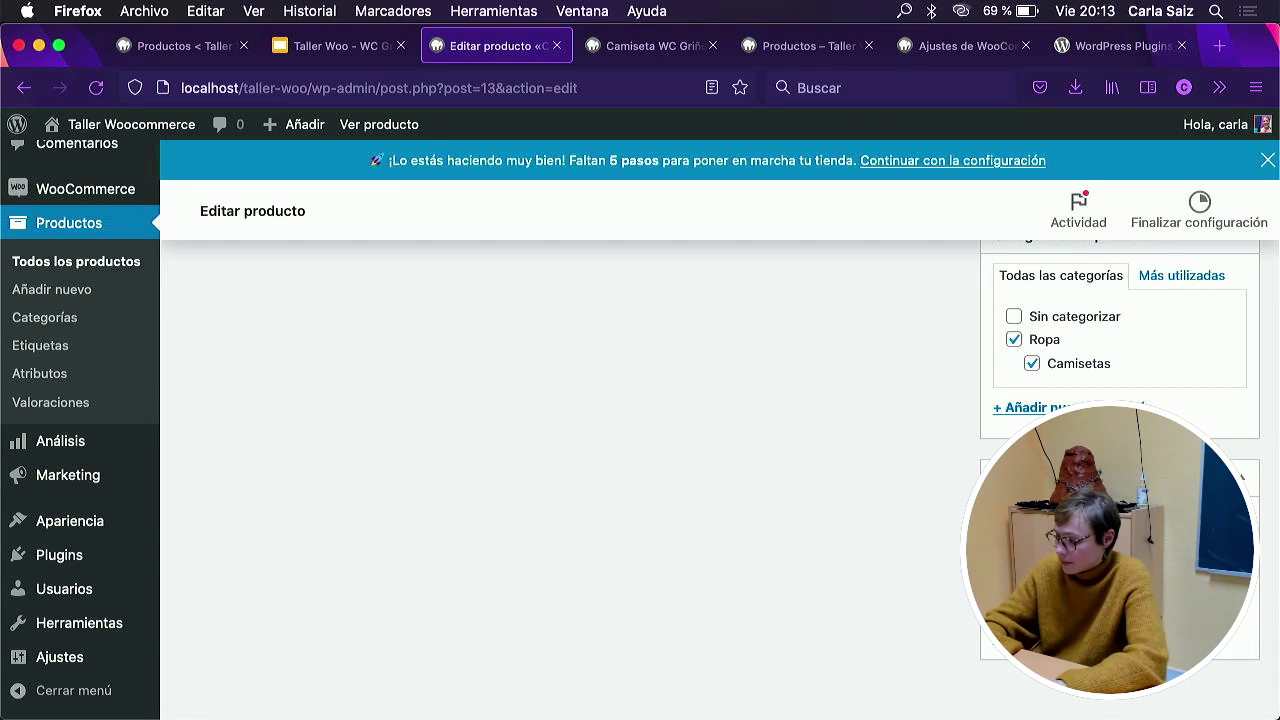
{"action": "scroll", "coordinate": [640, 430], "scroll_direction": "down", "scroll_amount": 2}
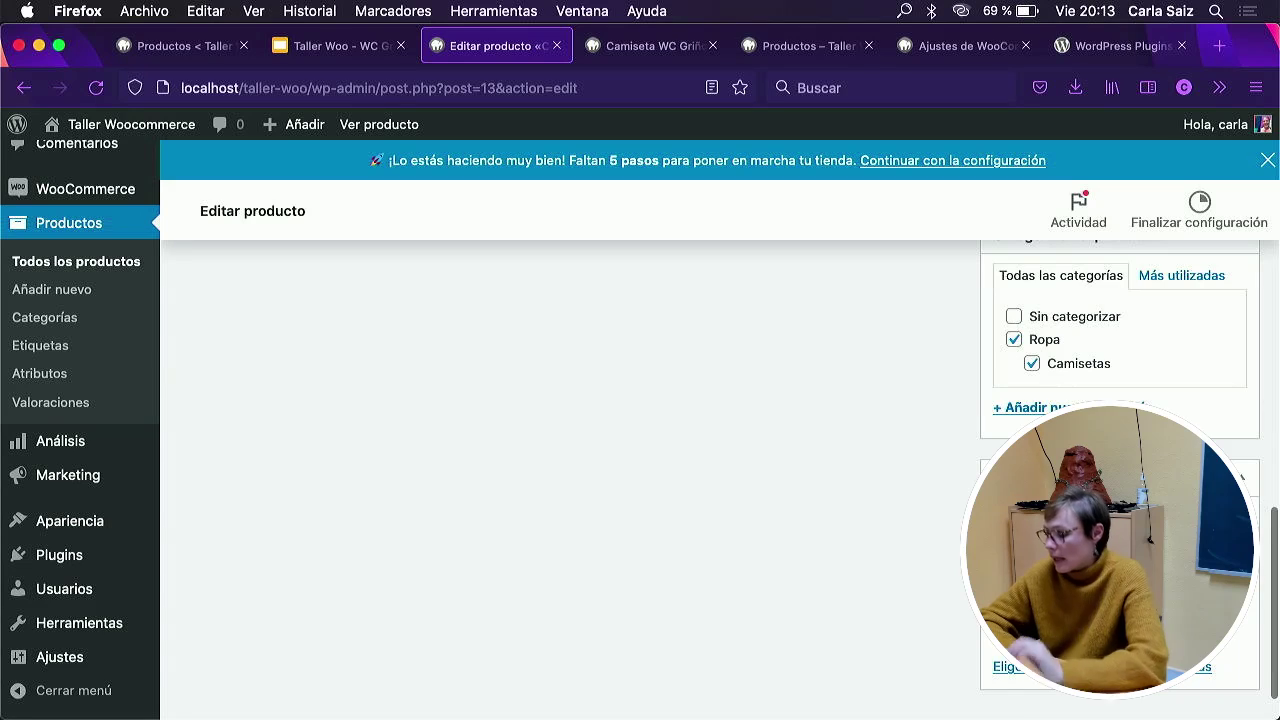
{"action": "scroll", "coordinate": [942, 544], "scroll_direction": "up", "scroll_amount": 1}
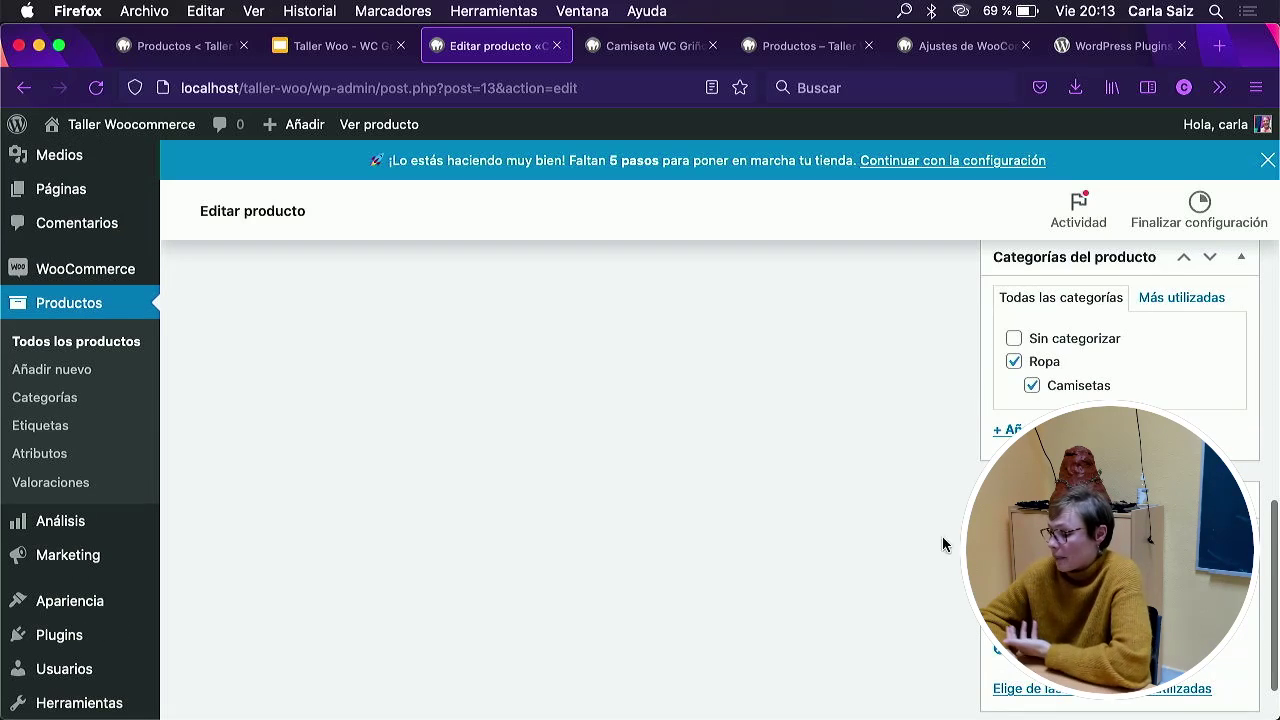
{"action": "scroll", "coordinate": [619, 432], "scroll_direction": "up", "scroll_amount": 10}
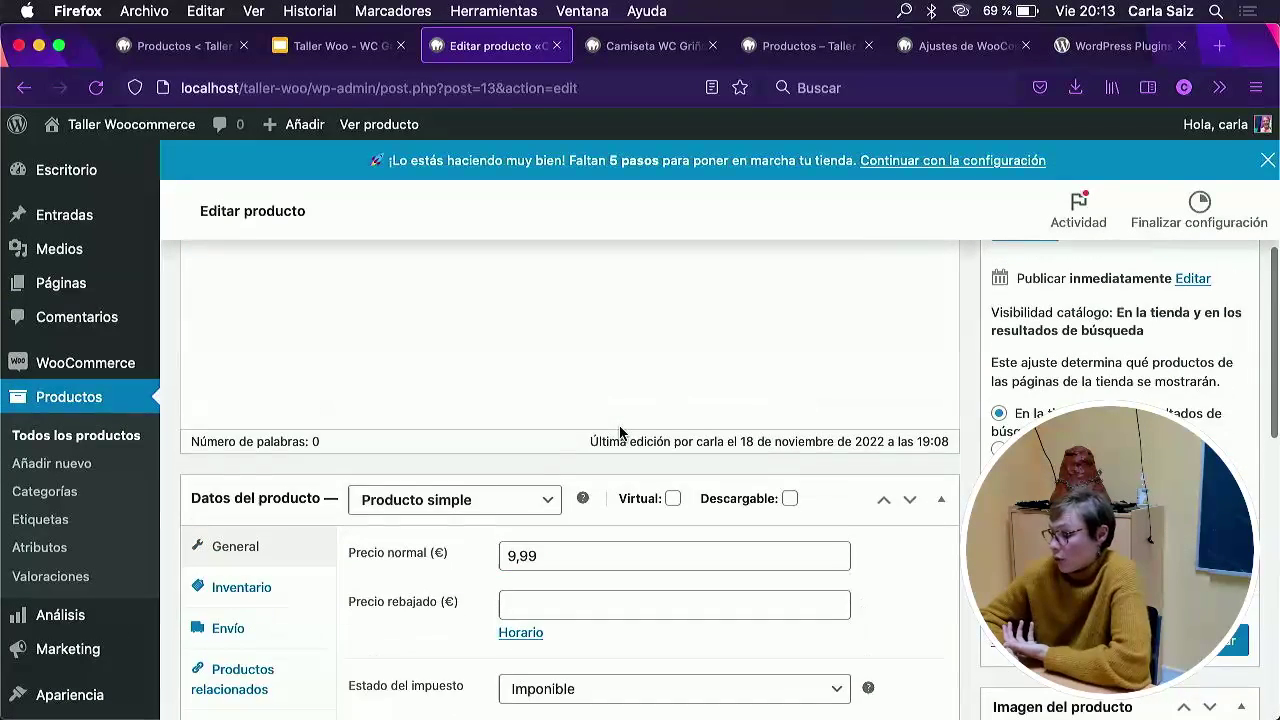
Publish the product Camiseta WC Griñon 2022.
{"action": "scroll", "coordinate": [620, 429], "scroll_direction": "up", "scroll_amount": 2}
{"action": "scroll", "coordinate": [620, 429], "scroll_direction": "down", "scroll_amount": 4}
{"action": "left_click", "coordinate": [1060, 515]}
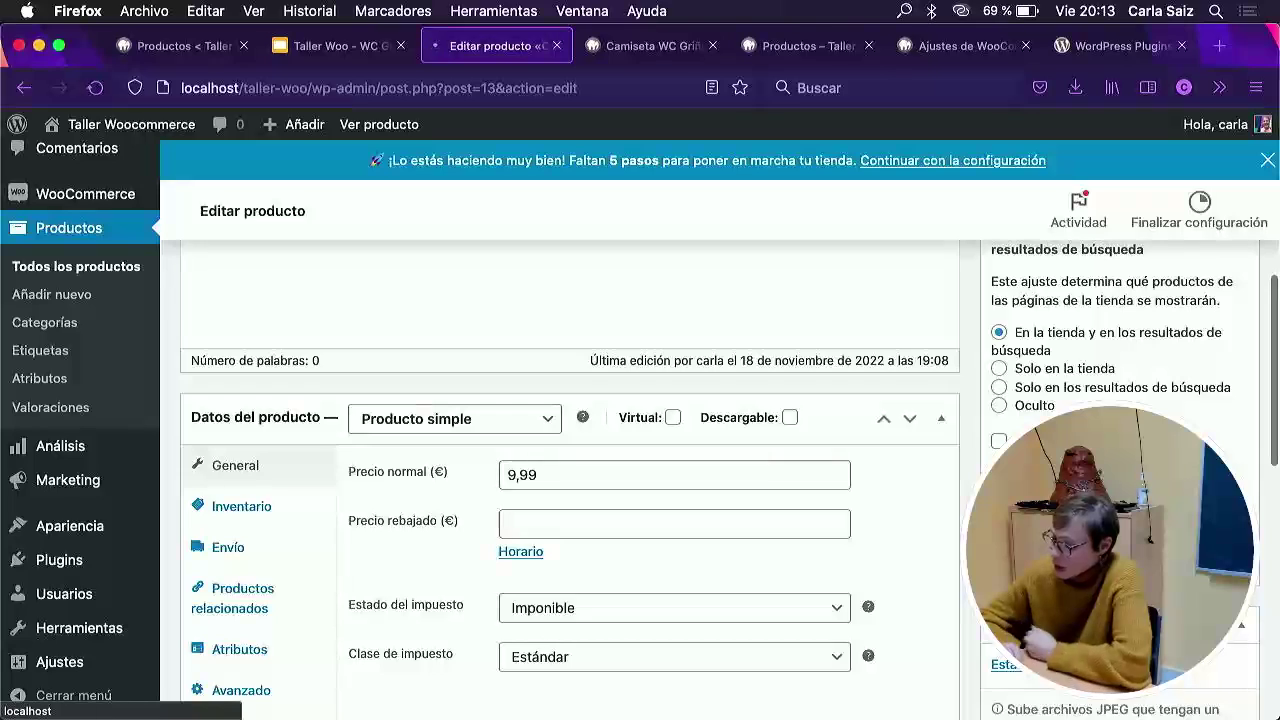
{"action": "scroll", "coordinate": [877, 345], "scroll_direction": "up", "scroll_amount": 5}
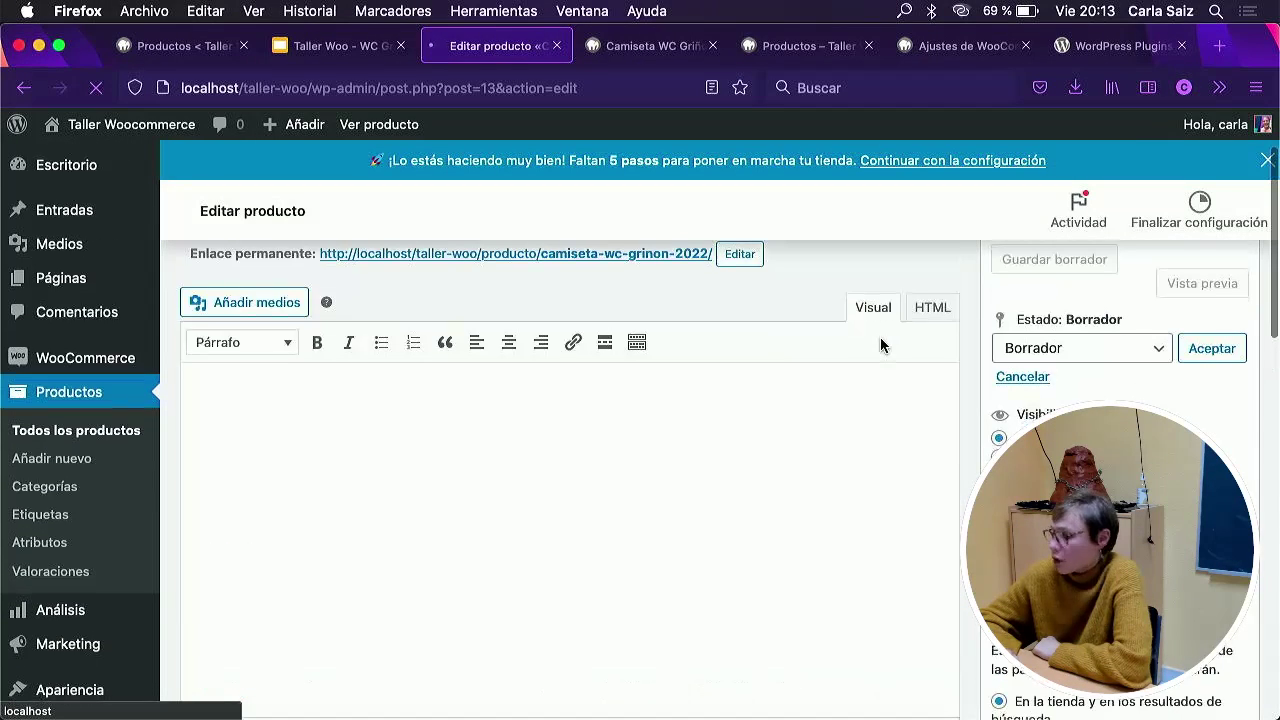
{"action": "left_click", "coordinate": [1150, 395]}
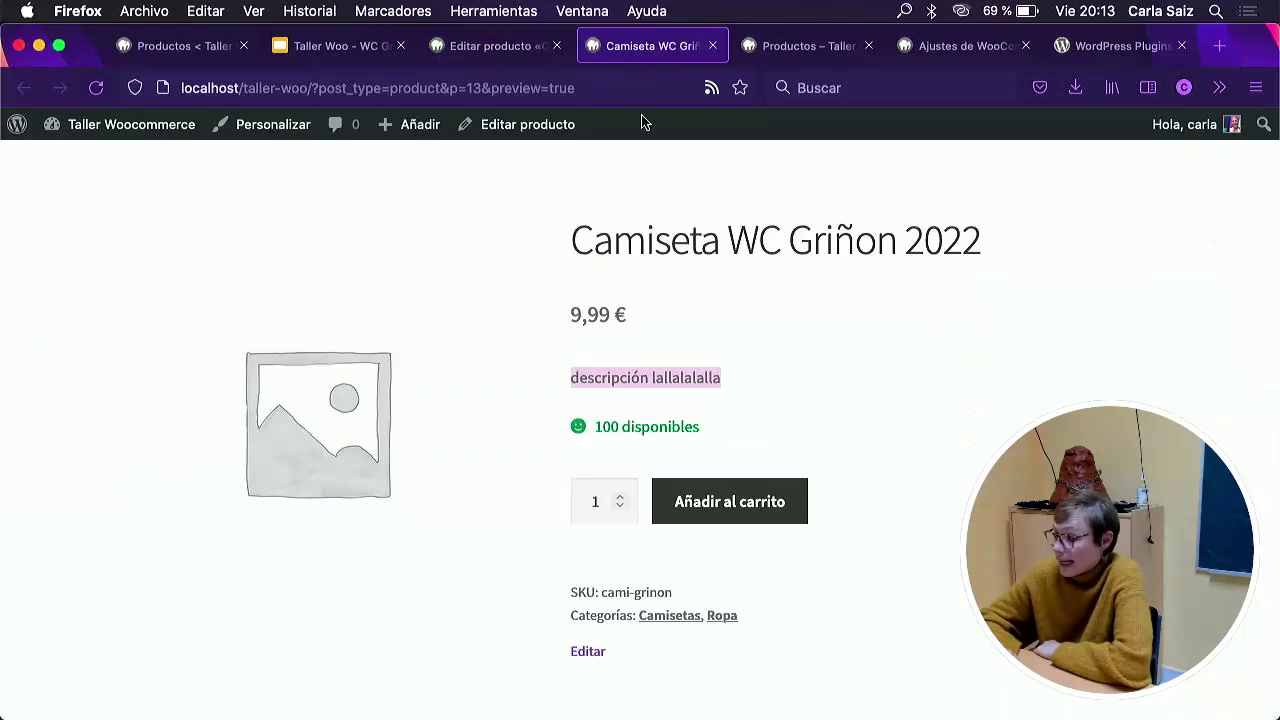
Open the store's Tienda page from the product preview and view the listing of Camiseta WC Griñon 2022.
{"action": "scroll", "coordinate": [1019, 368], "scroll_direction": "down", "scroll_amount": 1}
{"action": "left_click", "coordinate": [815, 290]}
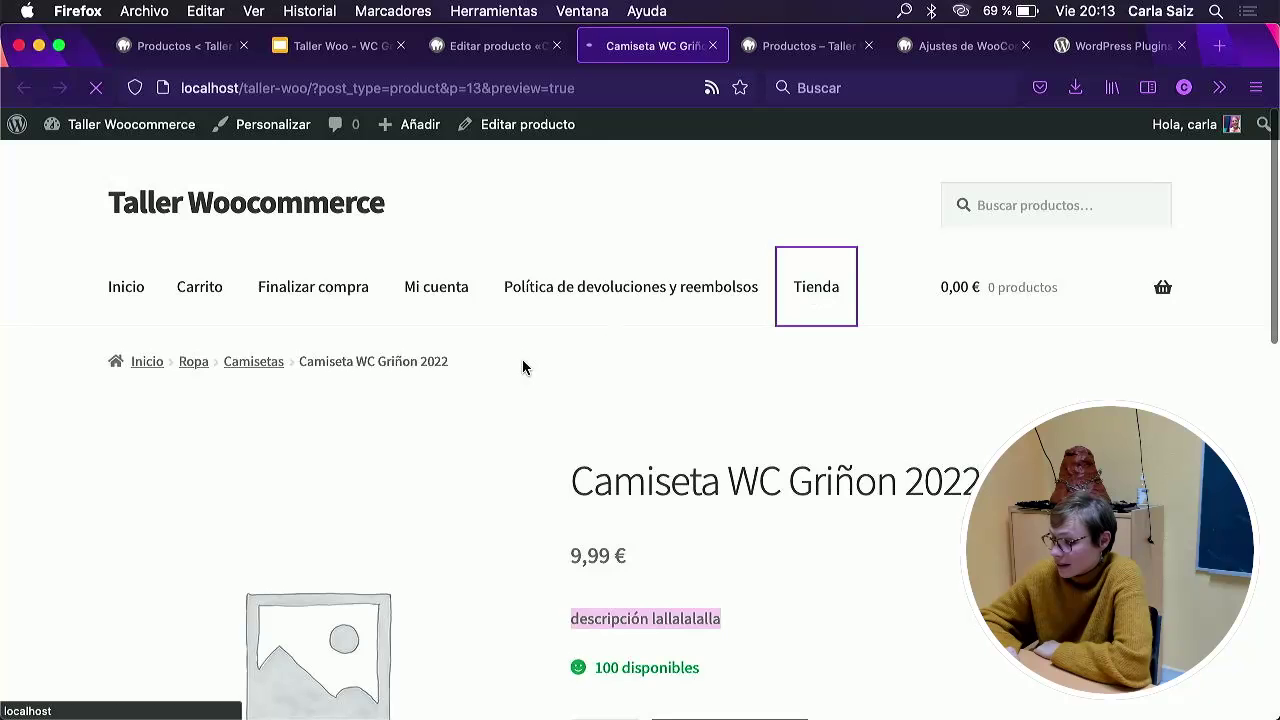
{"action": "scroll", "coordinate": [522, 367], "scroll_direction": "down", "scroll_amount": 5}
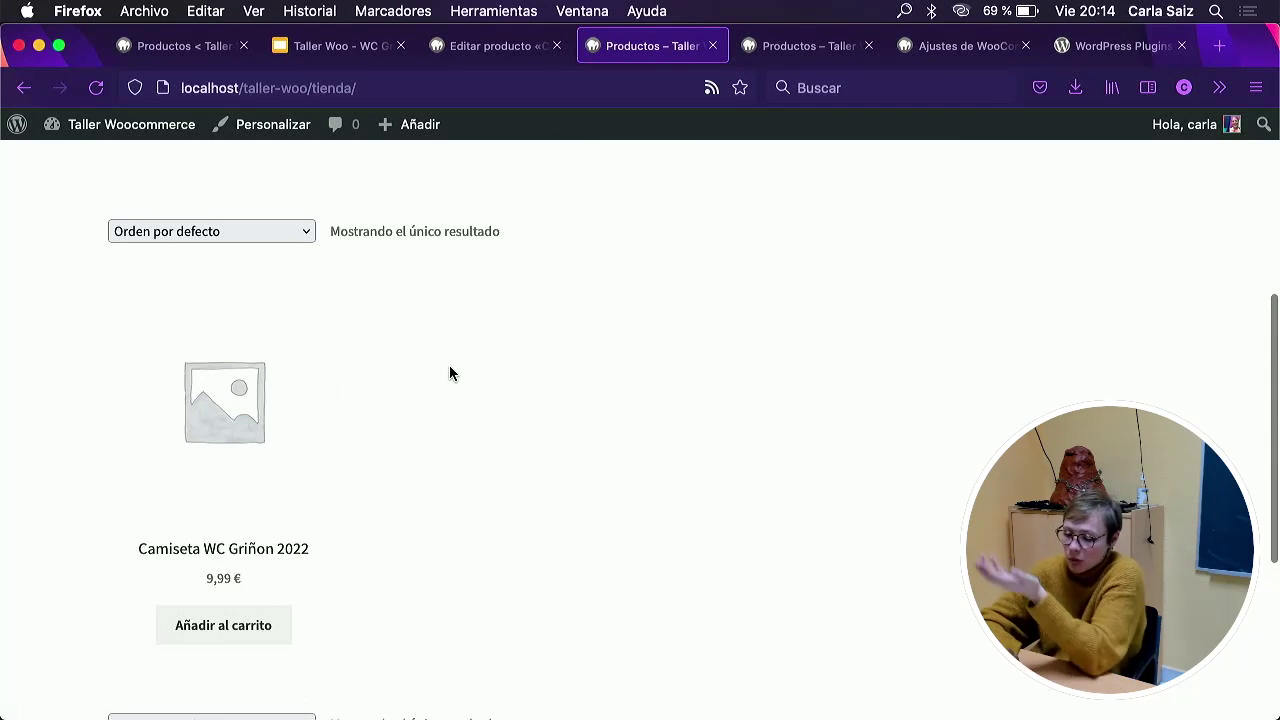
{"action": "scroll", "coordinate": [344, 418], "scroll_direction": "down", "scroll_amount": 1}
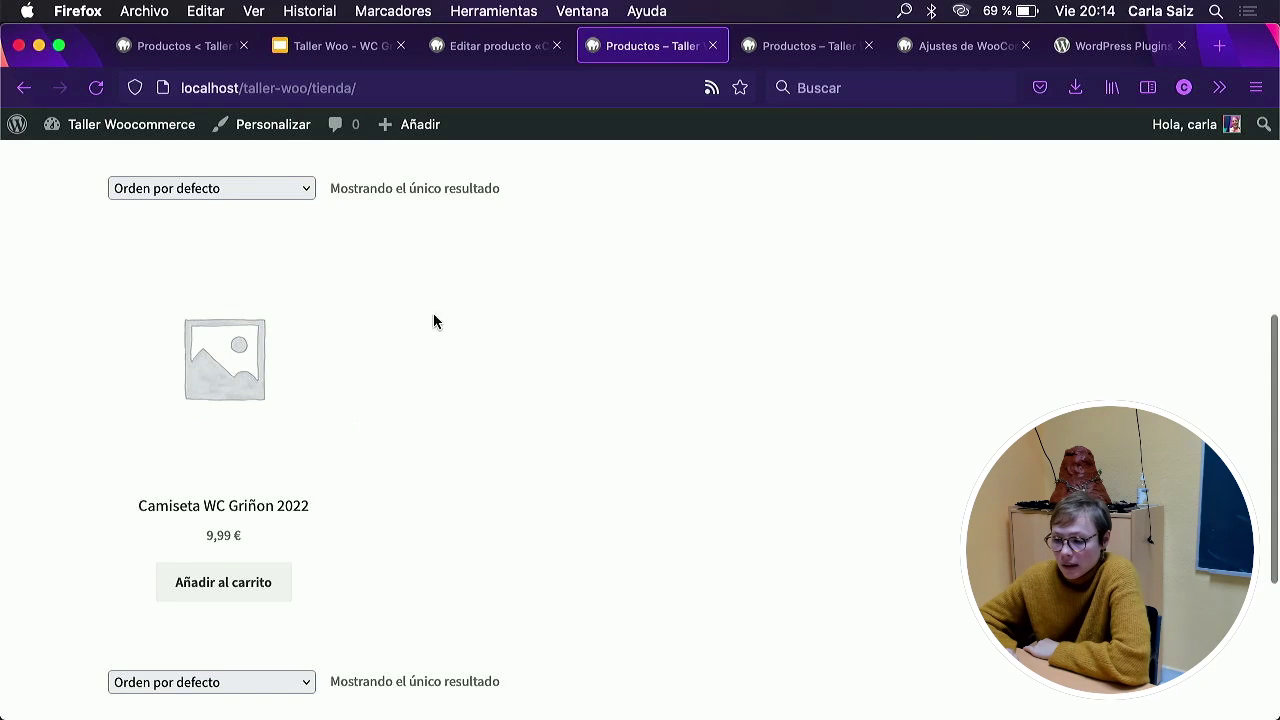
Return to the product editor, open the list of all products and review the row of Camiseta WC Griñon 2022.
{"action": "left_click", "coordinate": [493, 44]}
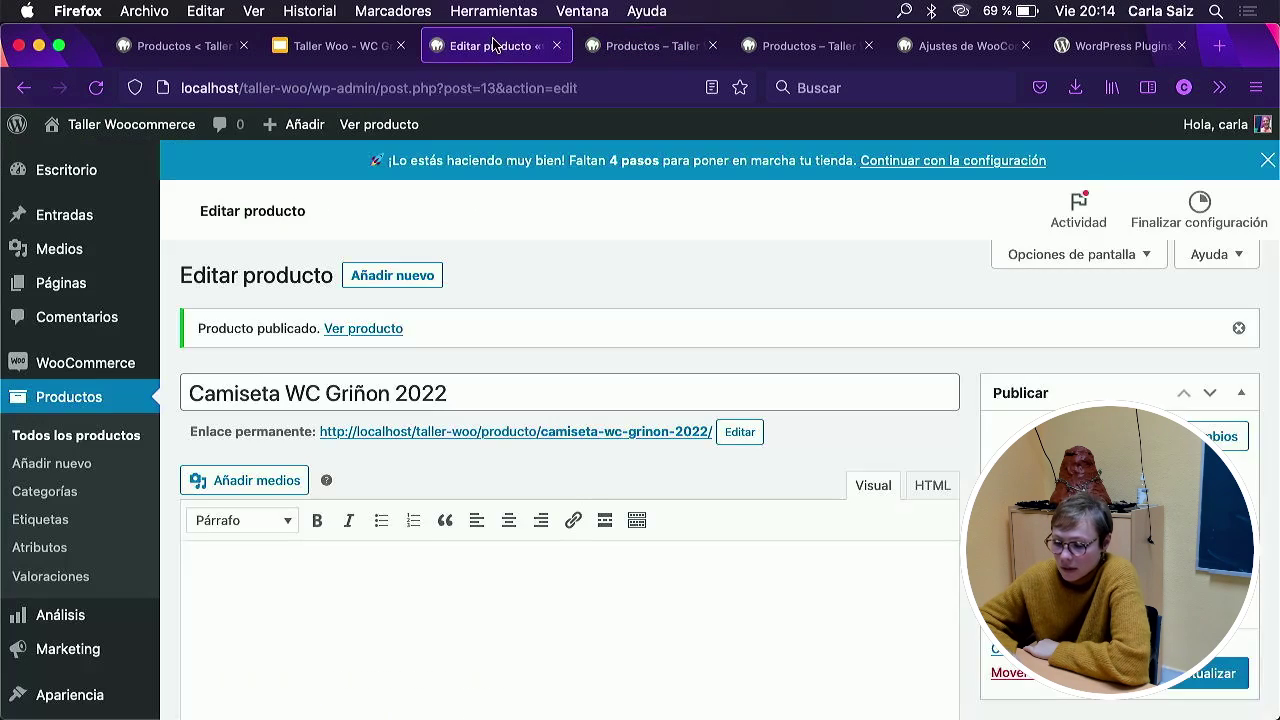
{"action": "scroll", "coordinate": [409, 480], "scroll_direction": "down", "scroll_amount": 1}
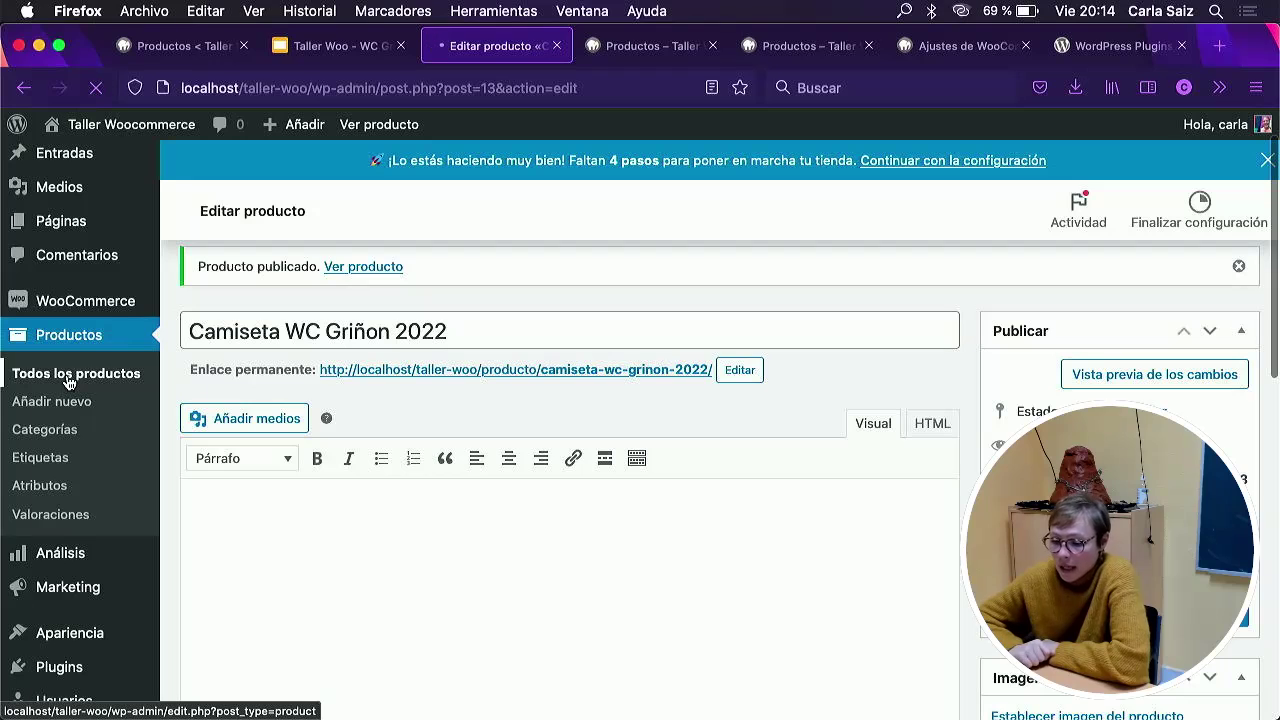
{"action": "left_click", "coordinate": [69, 381]}
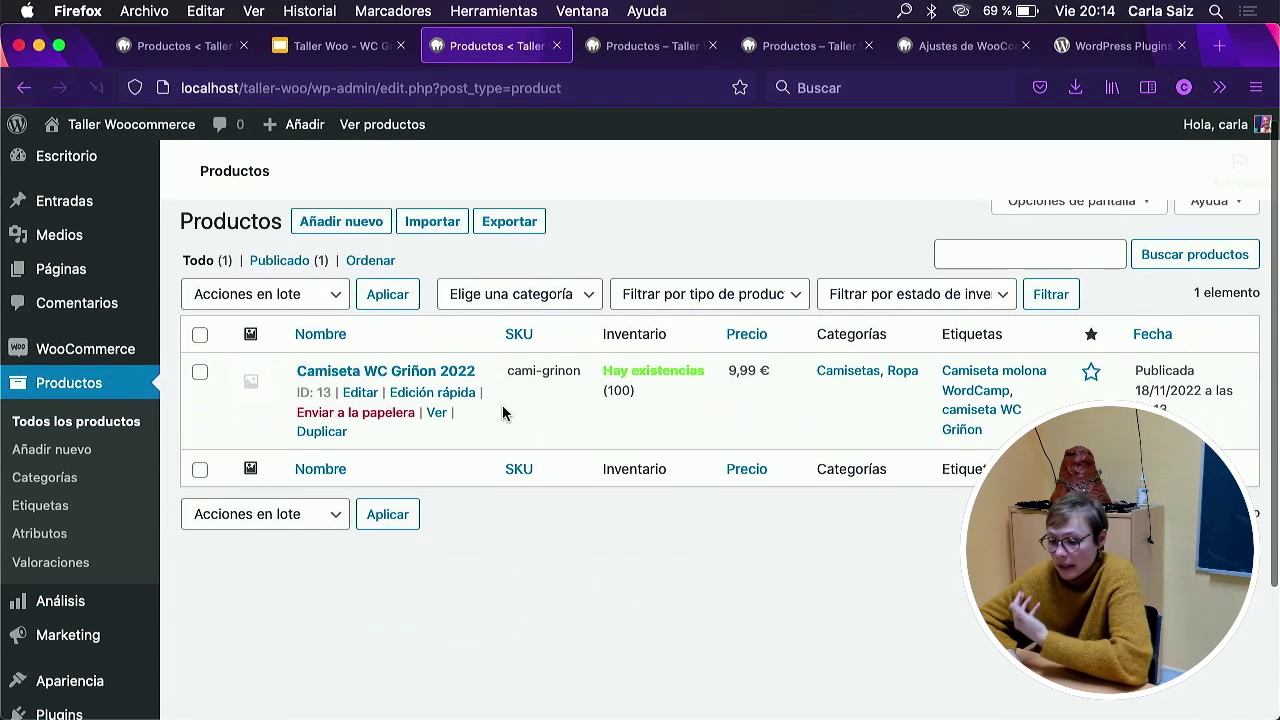
{"action": "scroll", "coordinate": [420, 509], "scroll_direction": "down", "scroll_amount": 1}
{"action": "scroll", "coordinate": [580, 555], "scroll_direction": "up", "scroll_amount": 1}
{"action": "mouse_move", "coordinate": [771, 424]}
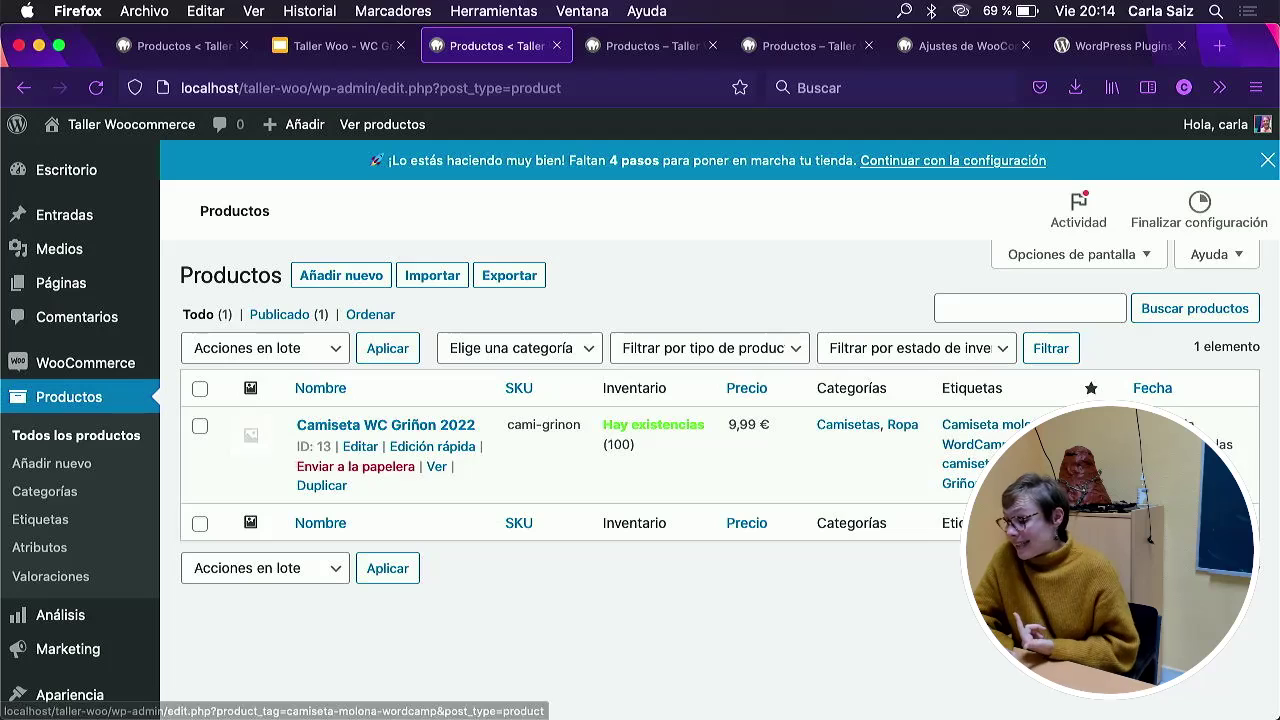
{"action": "left_click", "coordinate": [1091, 425]}
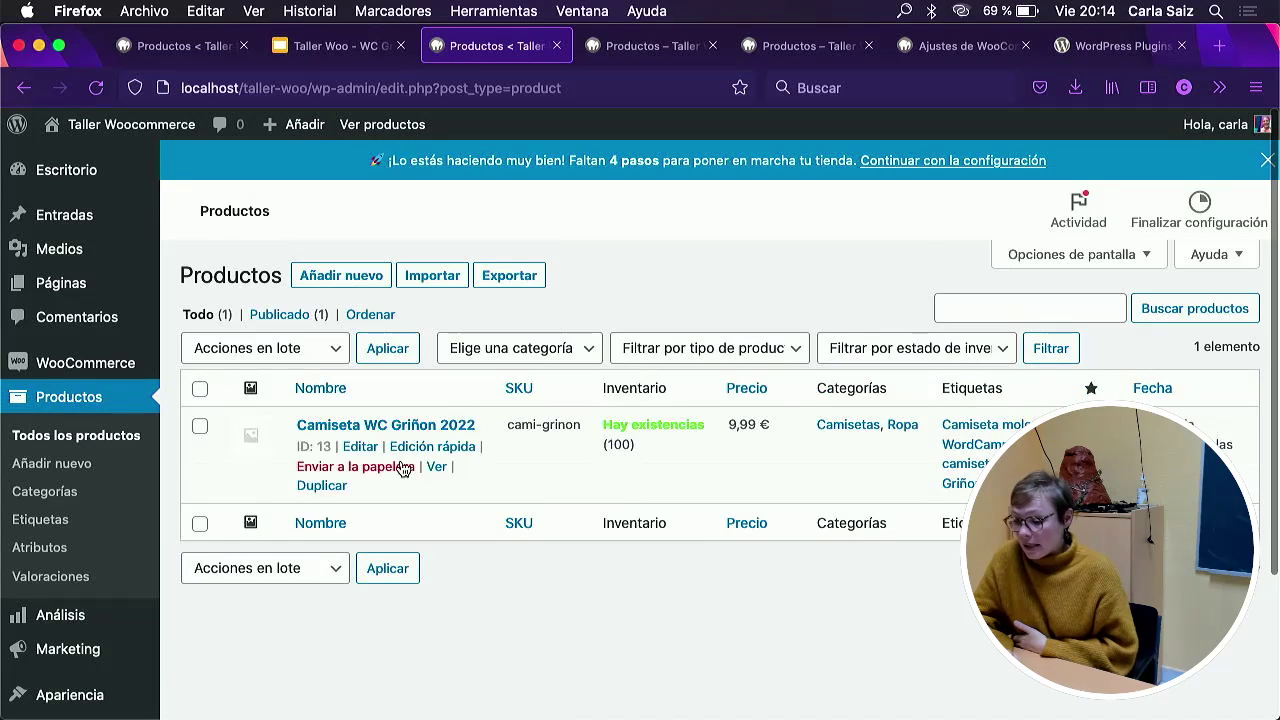
Review the quick edit fields of Camiseta WC Griñon 2022 and close them without saving.
{"action": "left_click", "coordinate": [440, 447]}
{"action": "scroll", "coordinate": [570, 503], "scroll_direction": "down", "scroll_amount": 3}
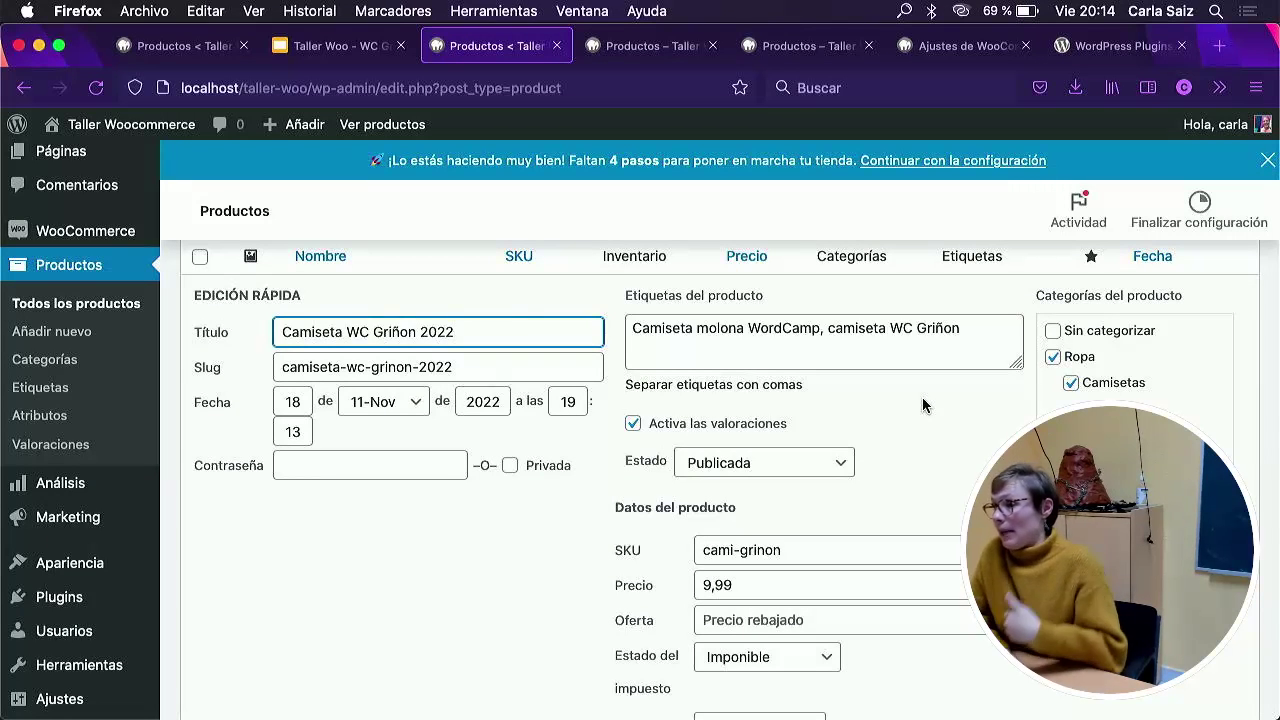
{"action": "scroll", "coordinate": [310, 544], "scroll_direction": "down", "scroll_amount": 10}
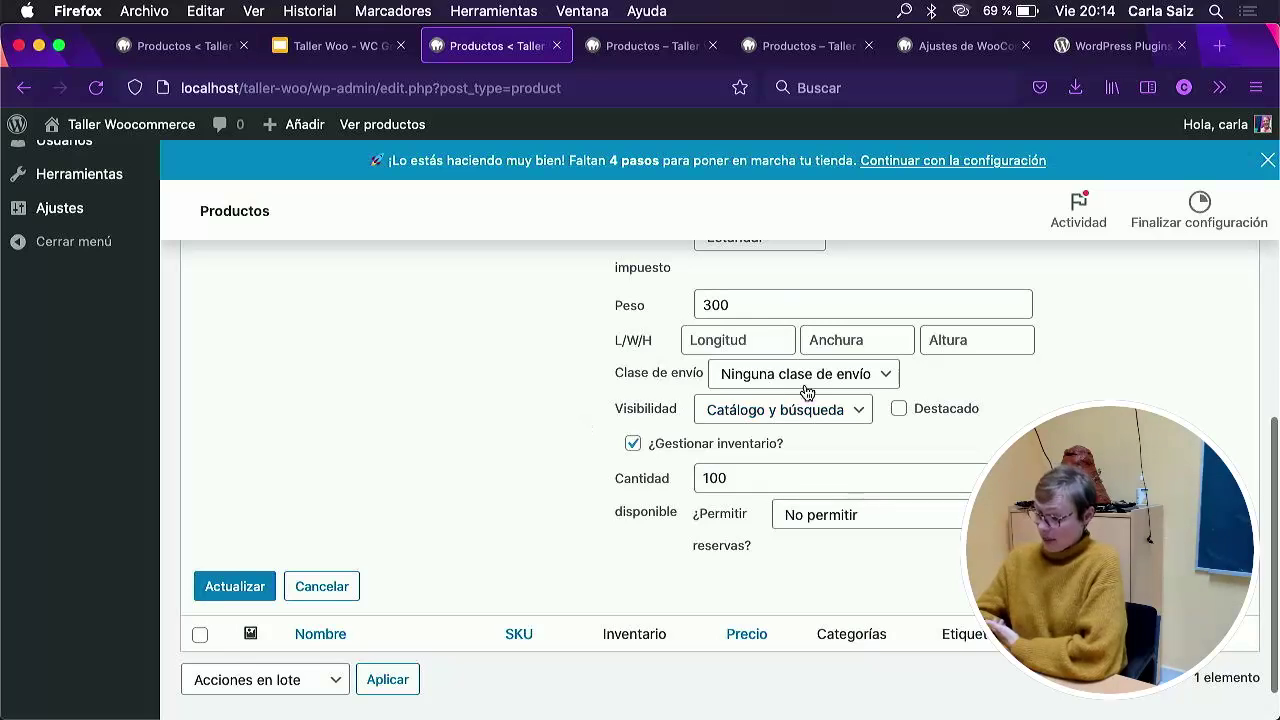
{"action": "left_click", "coordinate": [318, 586]}
{"action": "scroll", "coordinate": [400, 460], "scroll_direction": "up", "scroll_amount": 2}
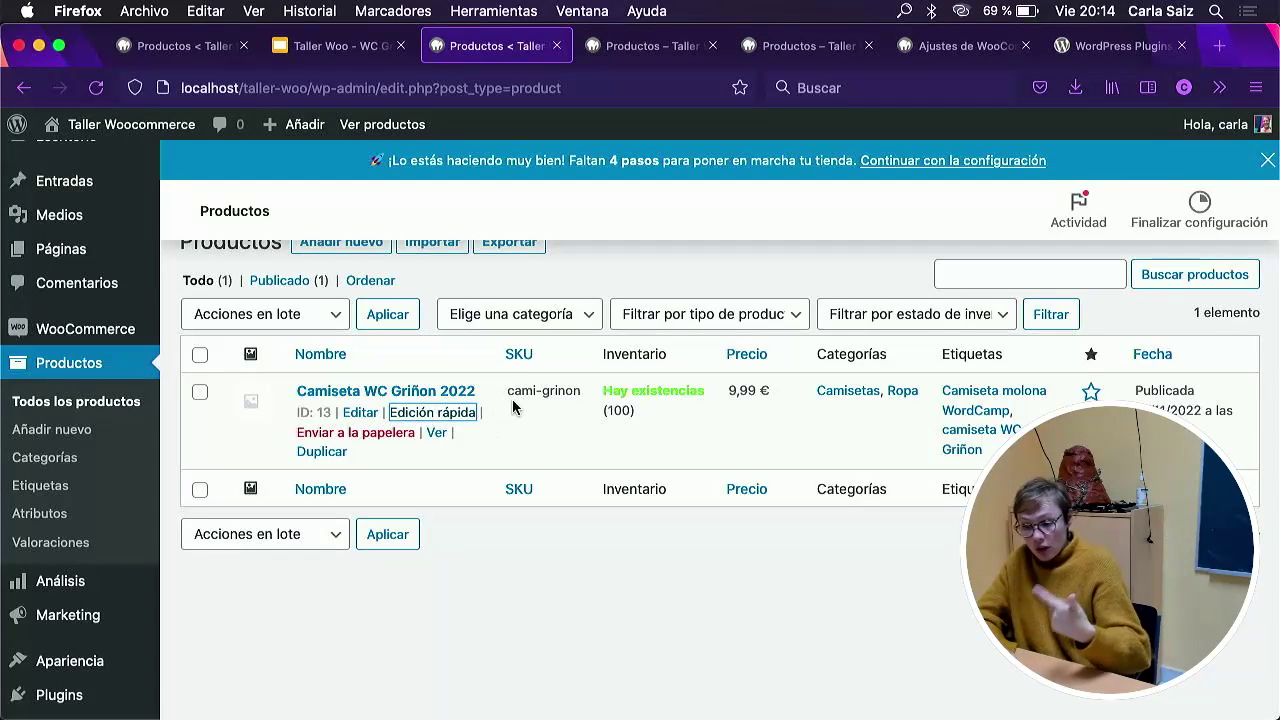
Duplicate Camiseta WC Griñon 2022 and return to the list of all products to view the copy.
{"action": "left_click", "coordinate": [322, 452]}
{"action": "scroll", "coordinate": [396, 428], "scroll_direction": "down", "scroll_amount": 1}
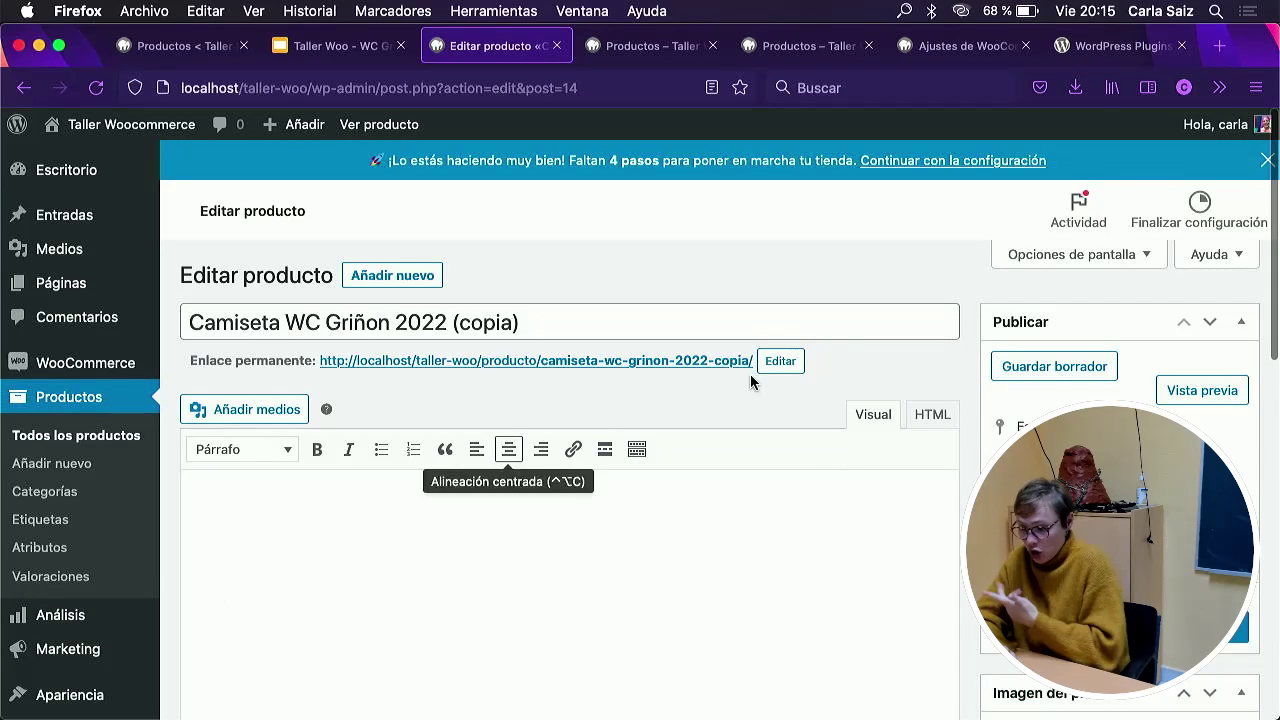
{"action": "left_click", "coordinate": [106, 437]}
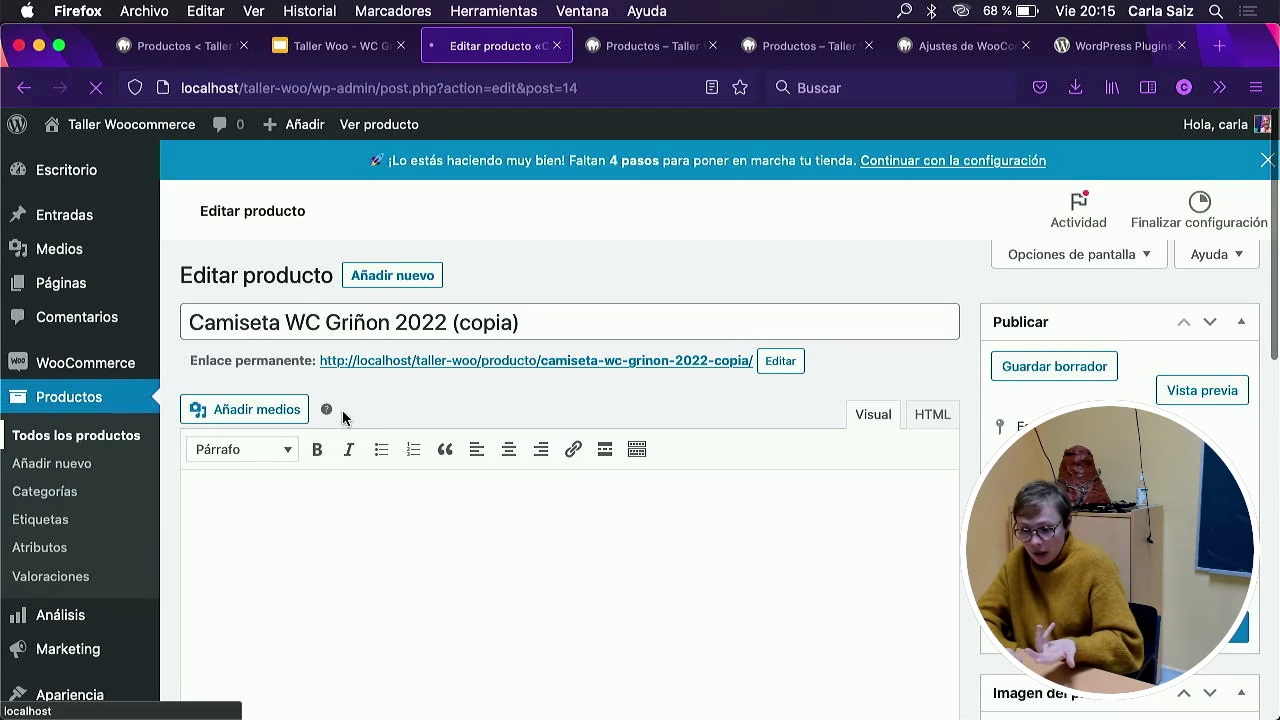
{"action": "scroll", "coordinate": [400, 420], "scroll_direction": "down", "scroll_amount": 2}
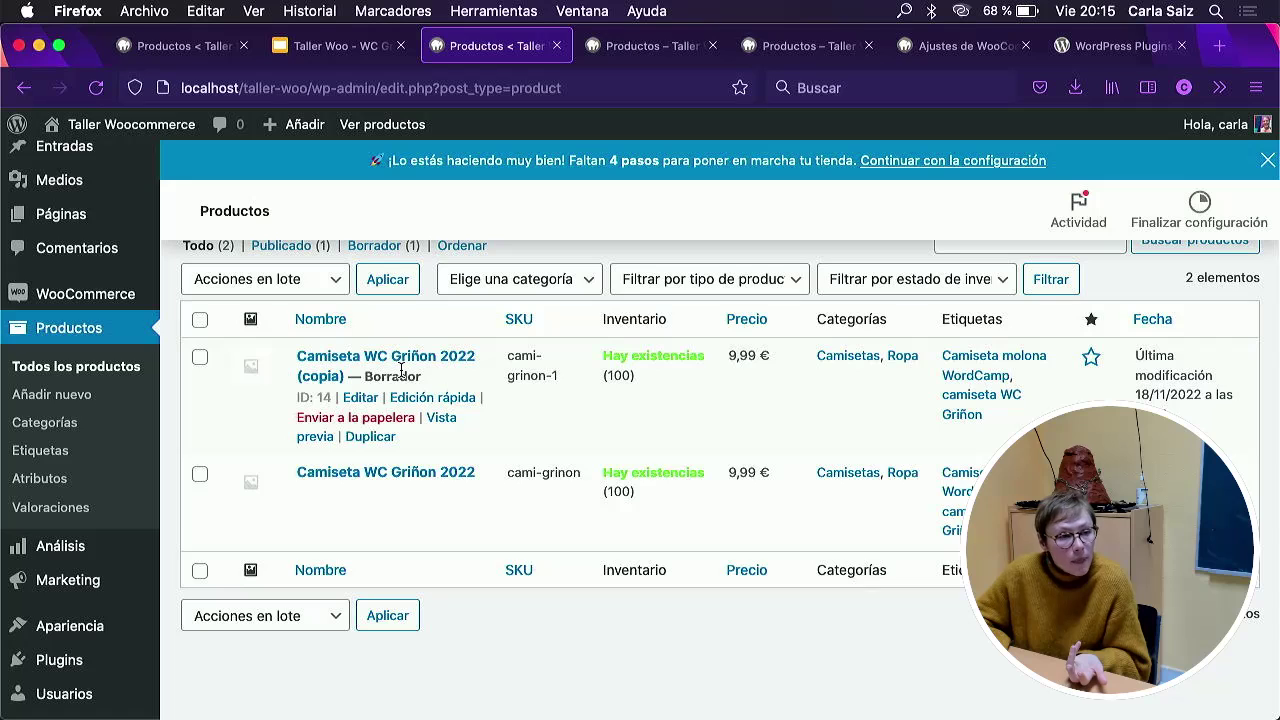
{"action": "scroll", "coordinate": [401, 370], "scroll_direction": "up", "scroll_amount": 2}
Start a new product and title it "Sudadera WordCamp Griñon".
{"action": "left_click", "coordinate": [338, 286]}
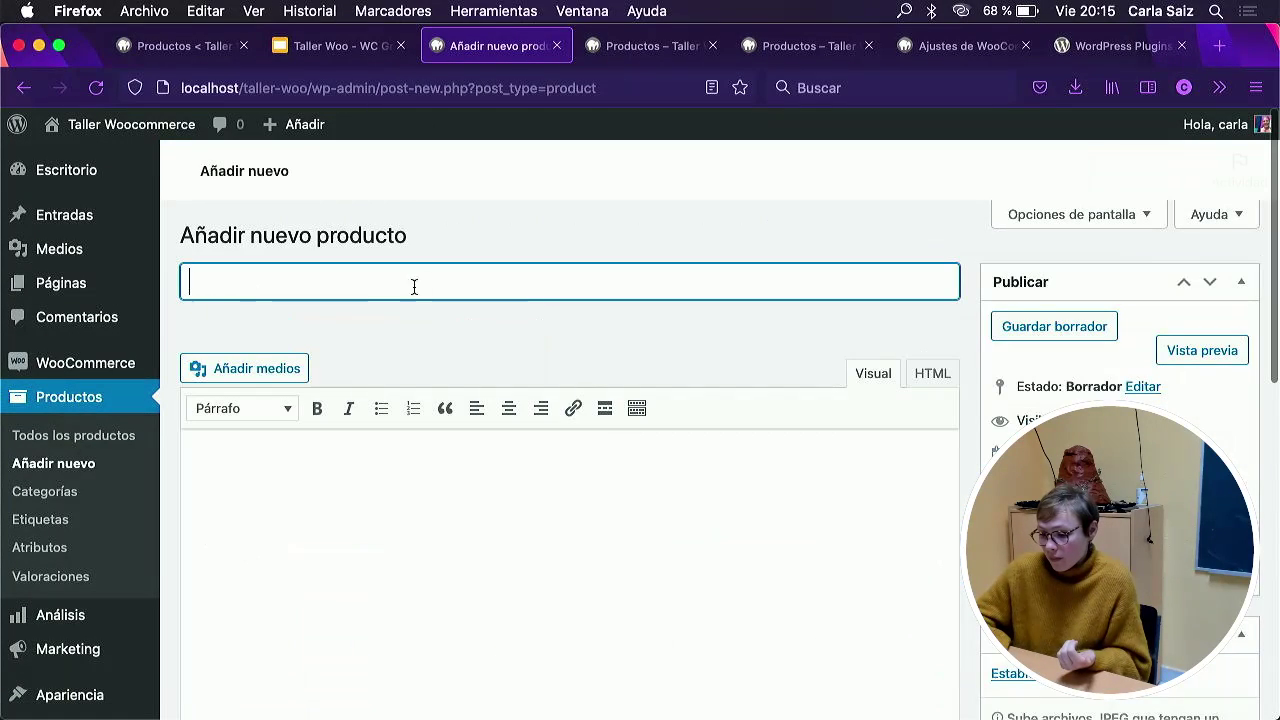
{"action": "type", "text": "Ca"}
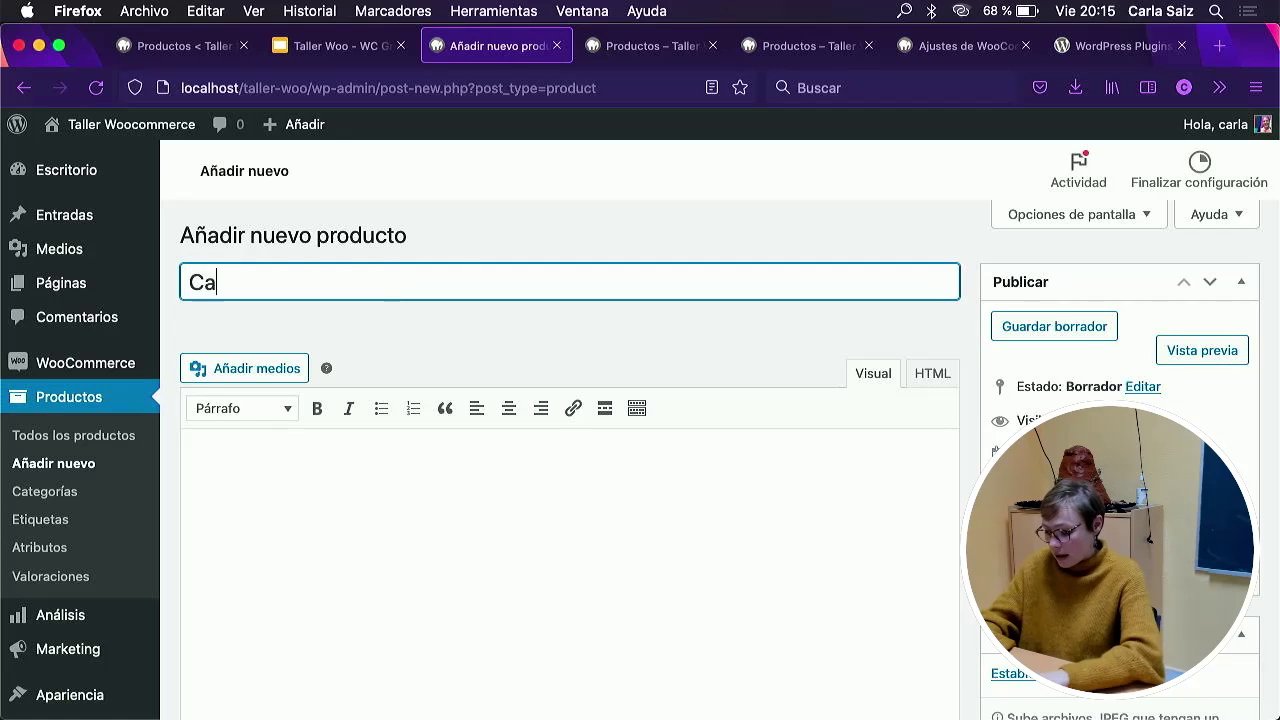
{"action": "type", "text": "miseta"}
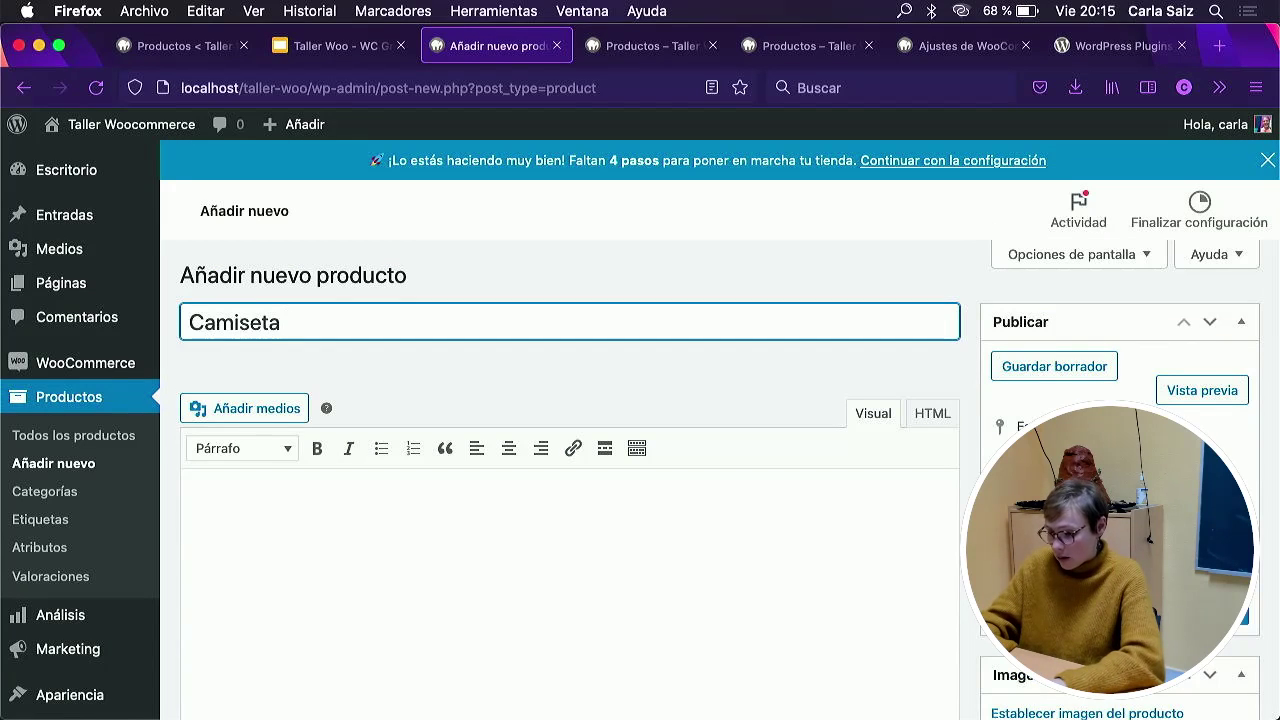
{"action": "key", "text": "BackSpace"}
{"action": "key", "text": "BackSpace"}
{"action": "key", "text": "BackSpace"}
{"action": "key", "text": "BackSpace"}
{"action": "key", "text": "BackSpace"}
{"action": "key", "text": "BackSpace"}
{"action": "key", "text": "BackSpace"}
{"action": "key", "text": "BackSpace"}
{"action": "key", "text": "BackSpace"}
{"action": "type", "text": "Sudad"}
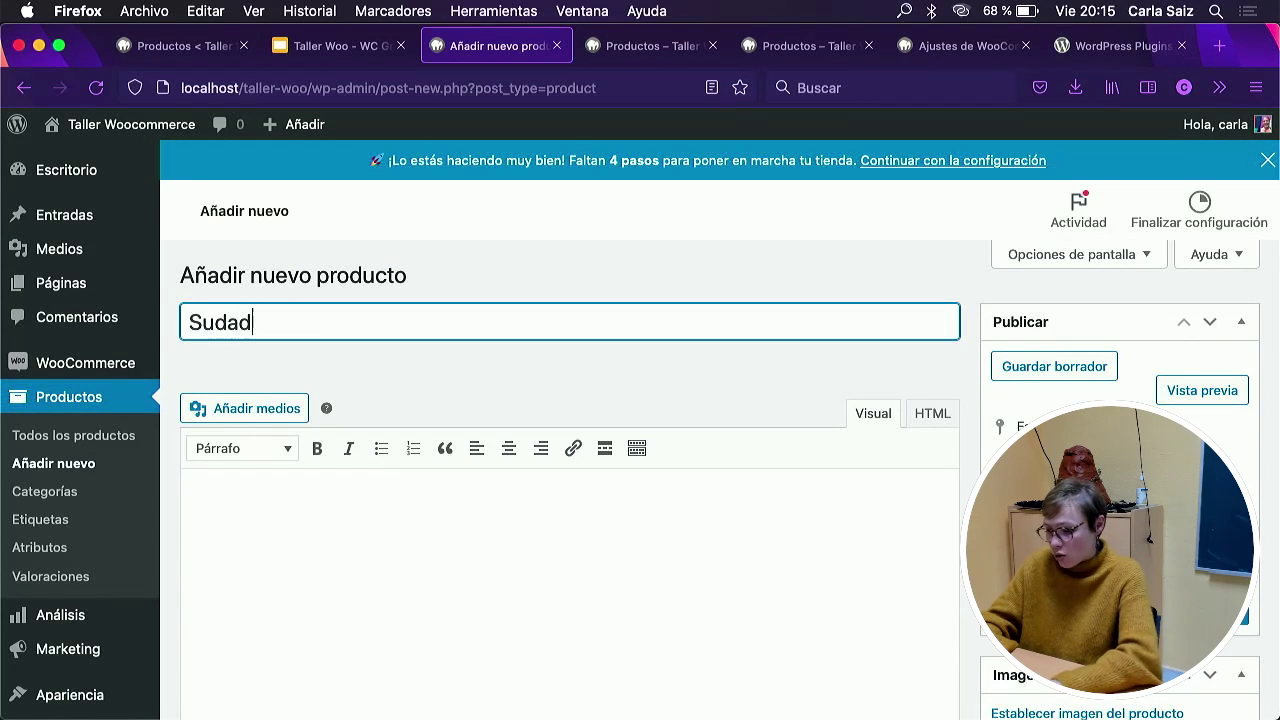
{"action": "type", "text": "era WordCamp Gr"}
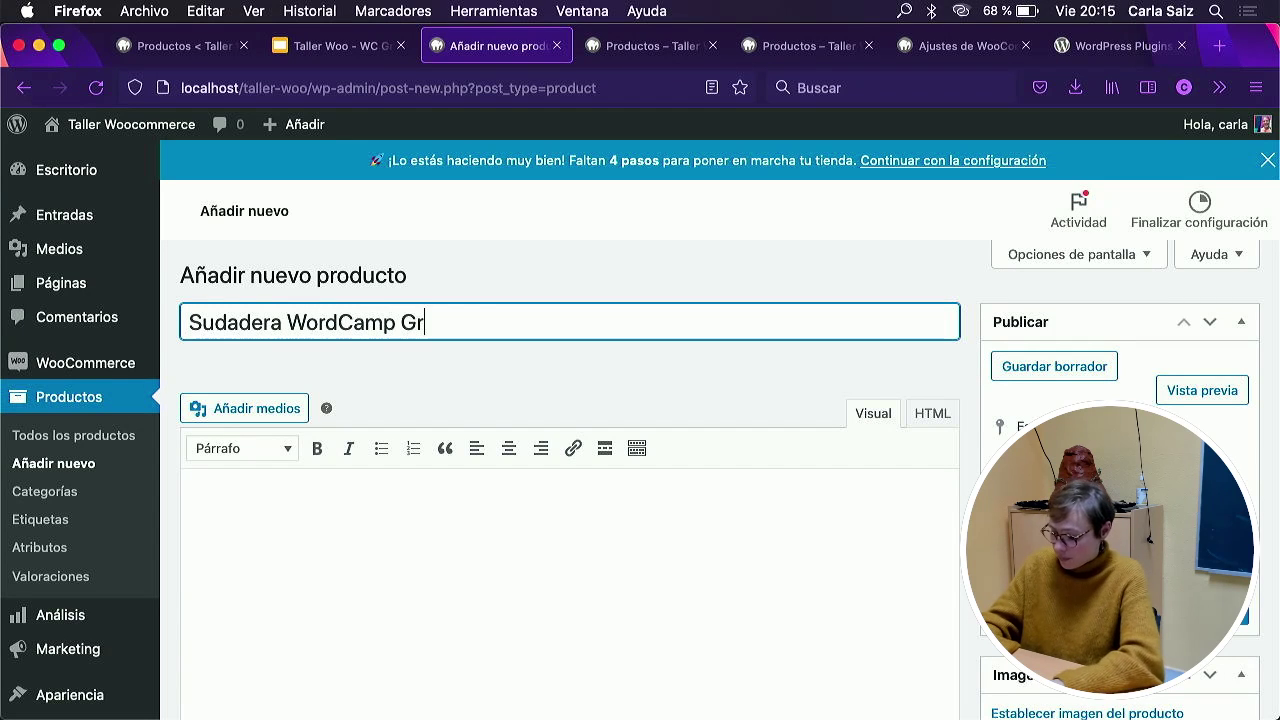
{"action": "type", "text": "iñon"}
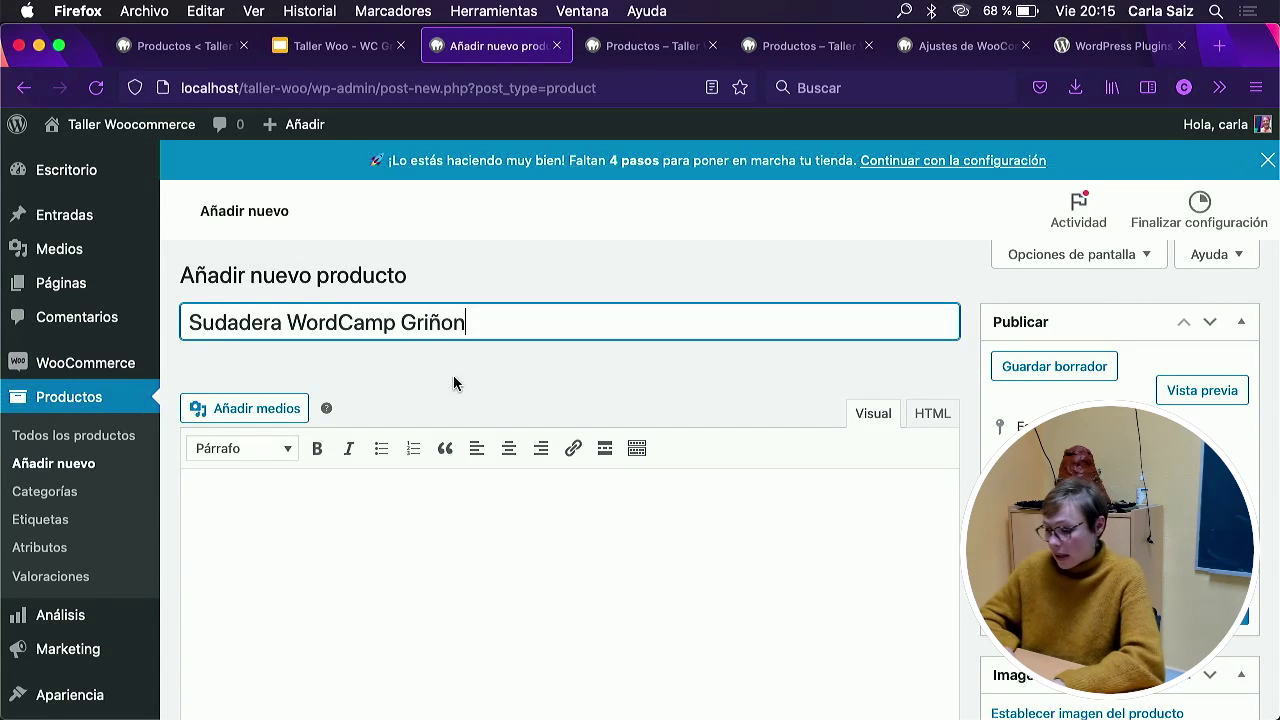
Expand the new product's short description and enter the placeholder text "afjkhdkjvjksdvkjsdnkv".
{"action": "scroll", "coordinate": [457, 380], "scroll_direction": "down", "scroll_amount": 10}
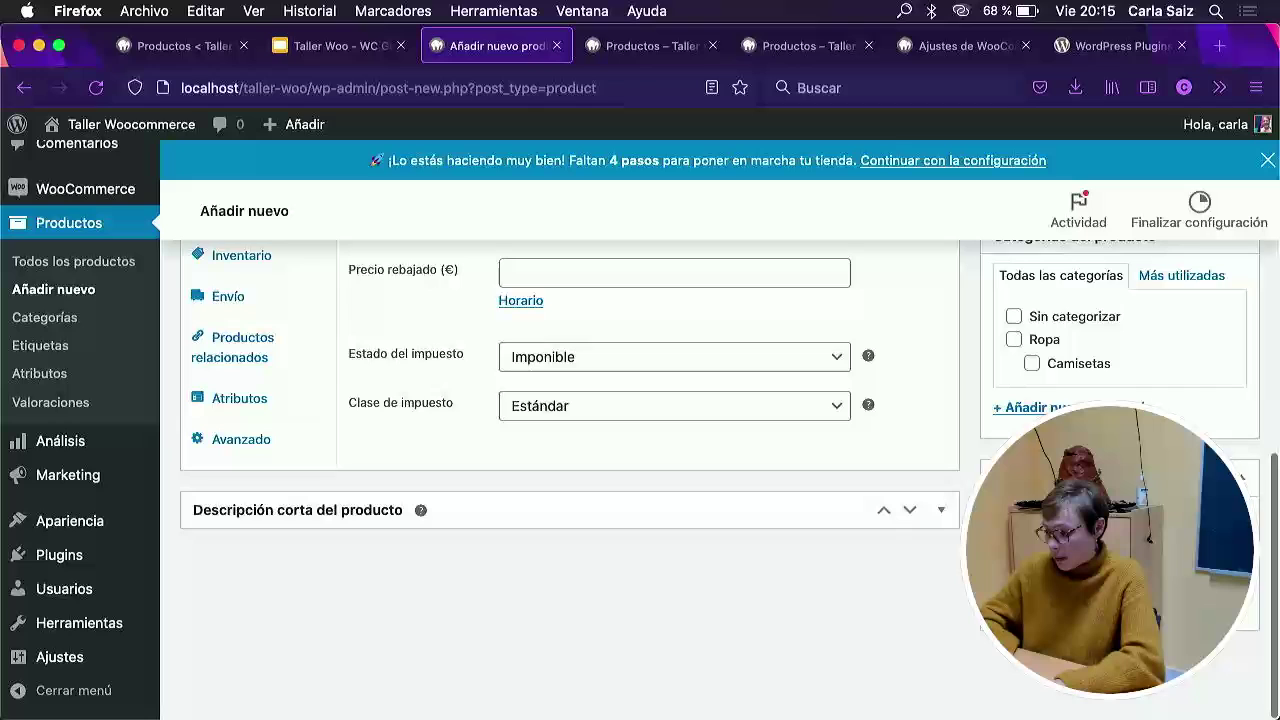
{"action": "left_click", "coordinate": [938, 512]}
{"action": "left_click", "coordinate": [560, 645]}
{"action": "type", "text": "afjkhdkjvjksdvkjsdnkv"}
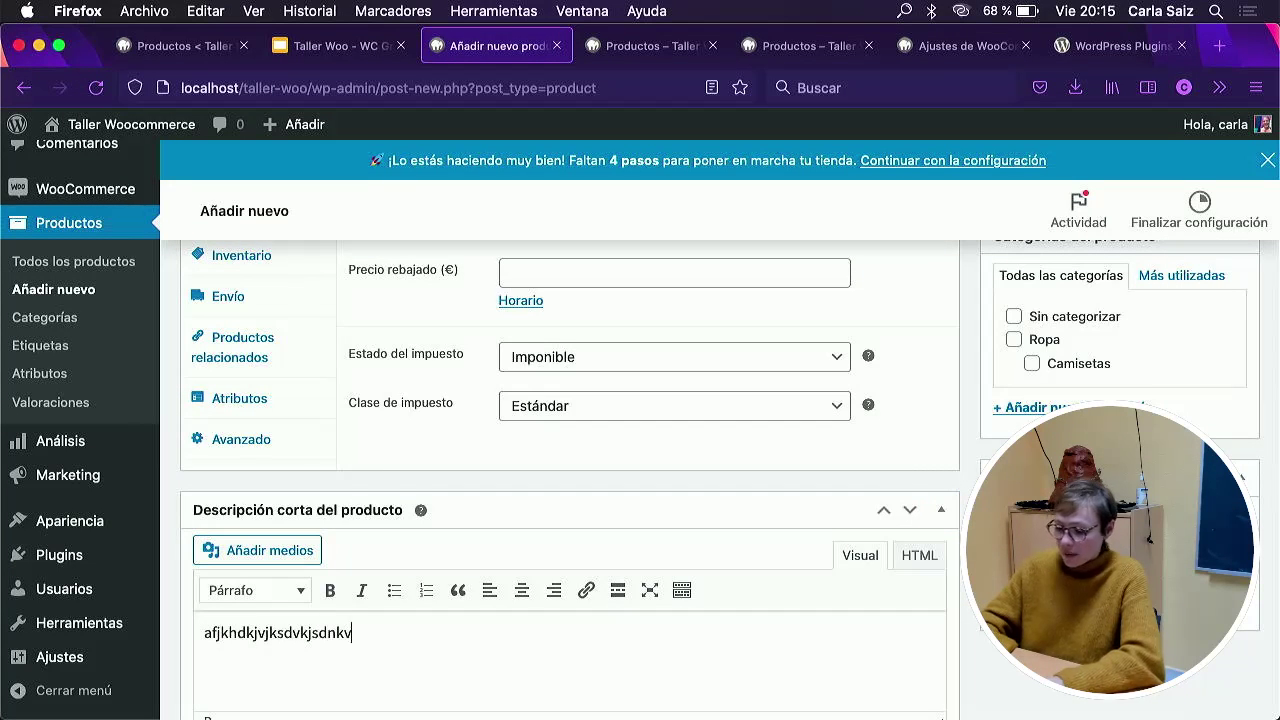
{"action": "scroll", "coordinate": [600, 560], "scroll_direction": "down", "scroll_amount": 2}
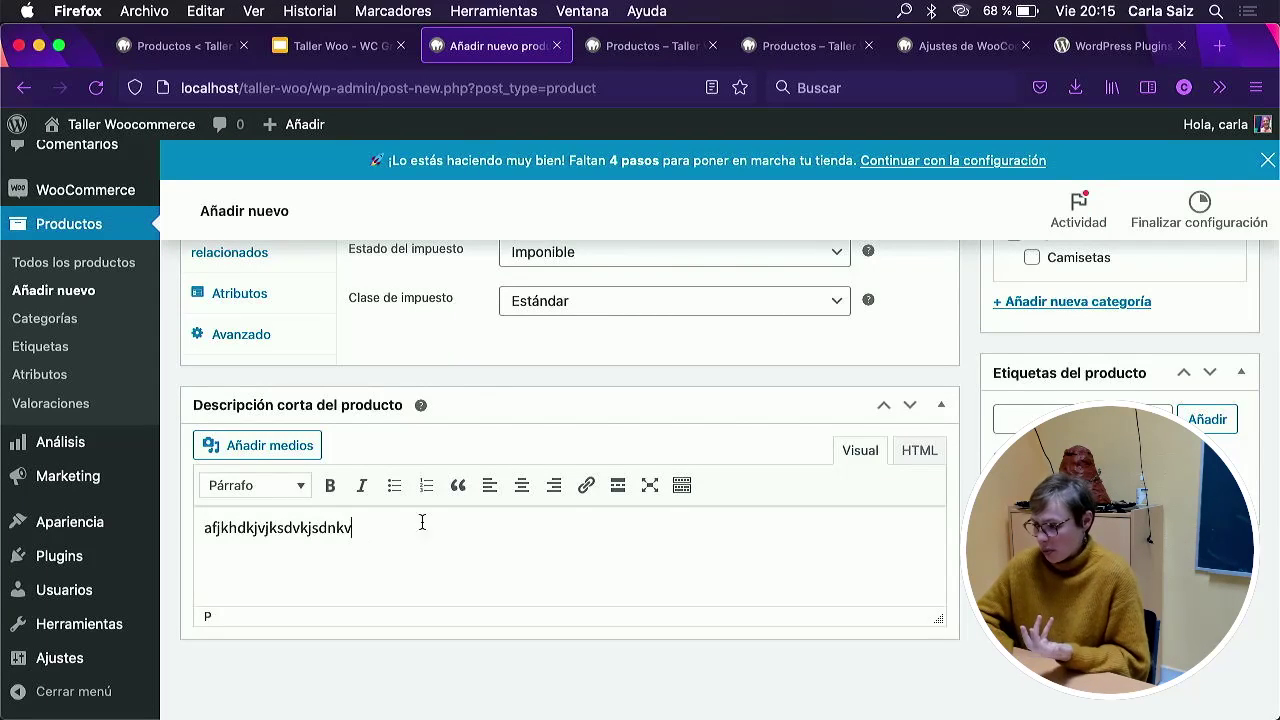
Set the new product's type to Producto variable.
{"action": "scroll", "coordinate": [481, 390], "scroll_direction": "up", "scroll_amount": 8}
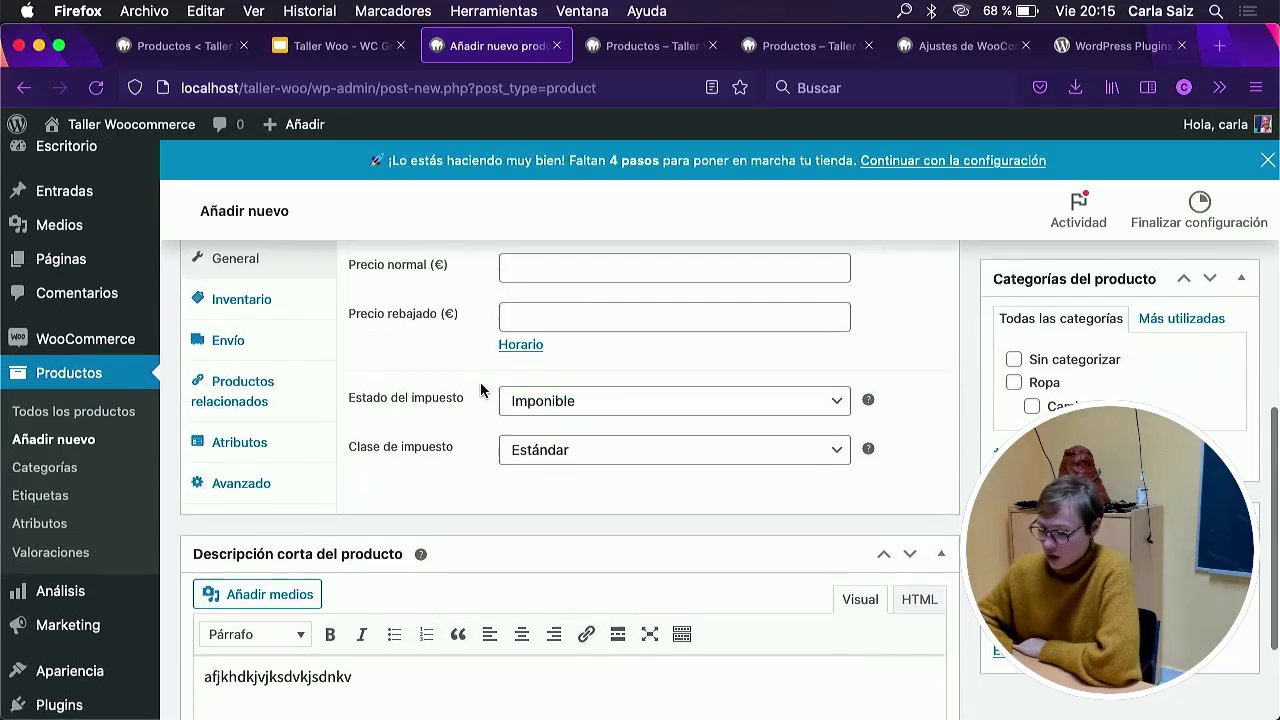
{"action": "scroll", "coordinate": [481, 390], "scroll_direction": "down", "scroll_amount": 4}
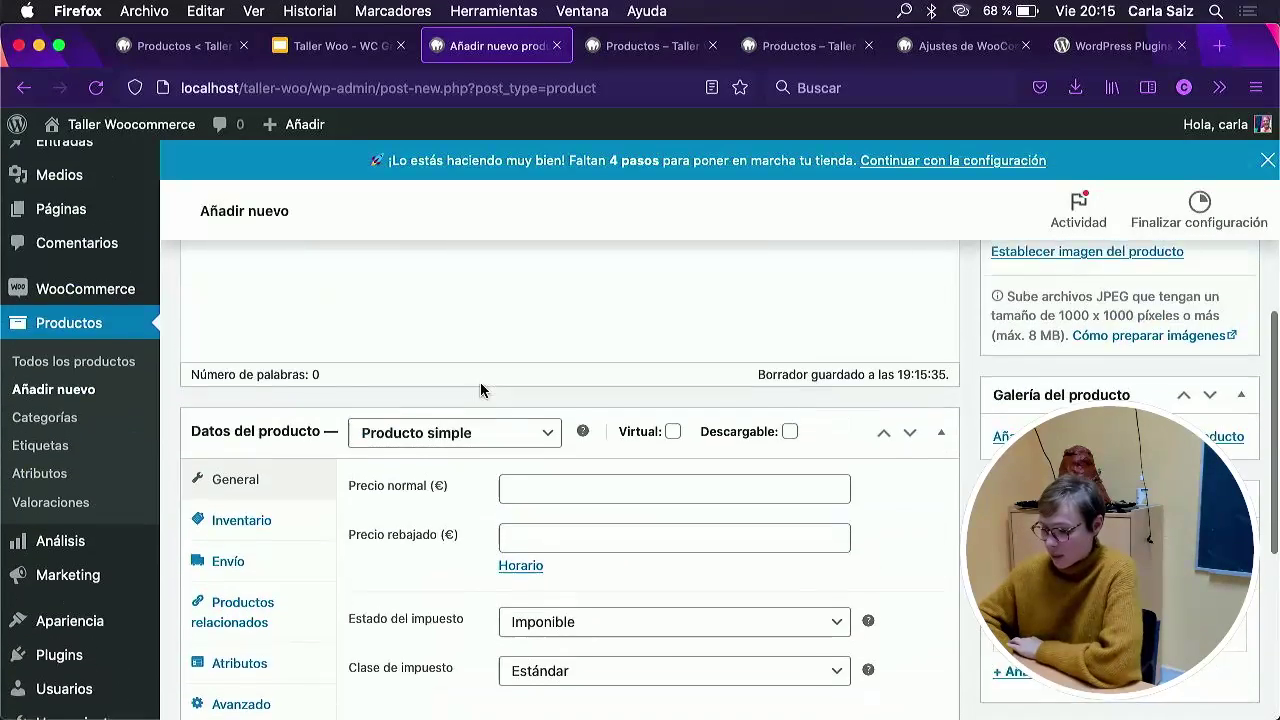
{"action": "left_click", "coordinate": [456, 316]}
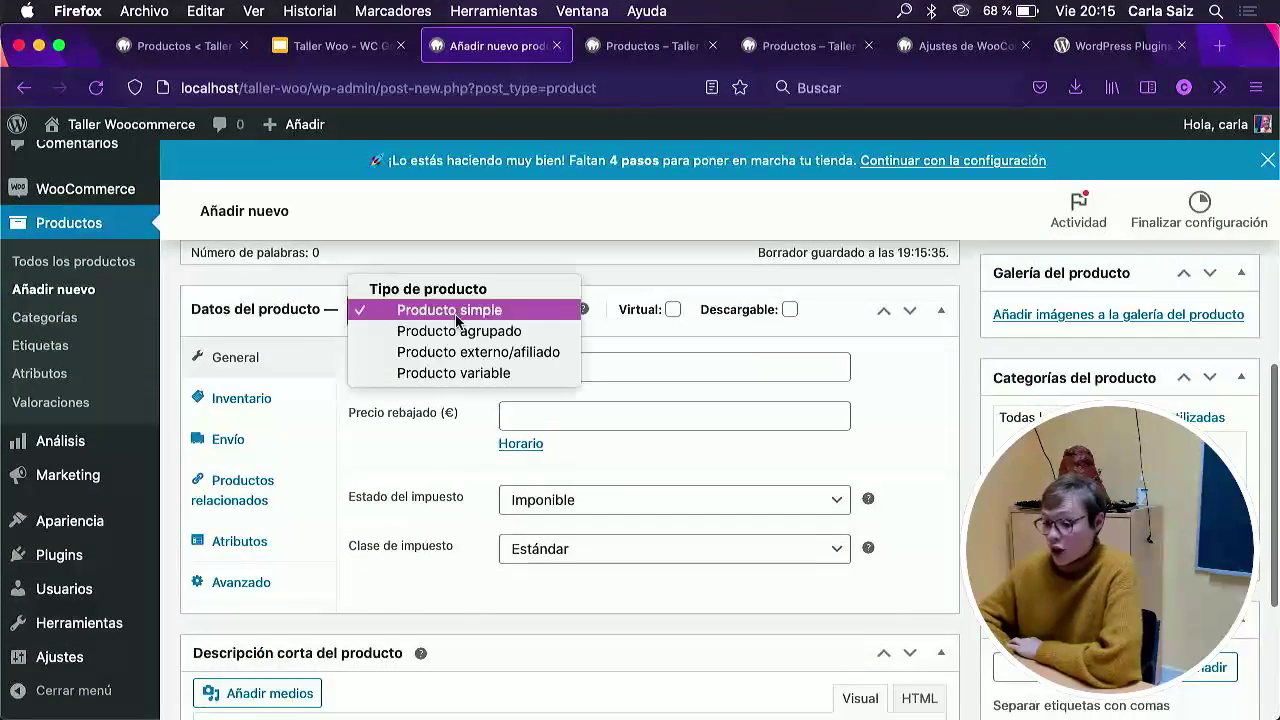
{"action": "left_click", "coordinate": [453, 373]}
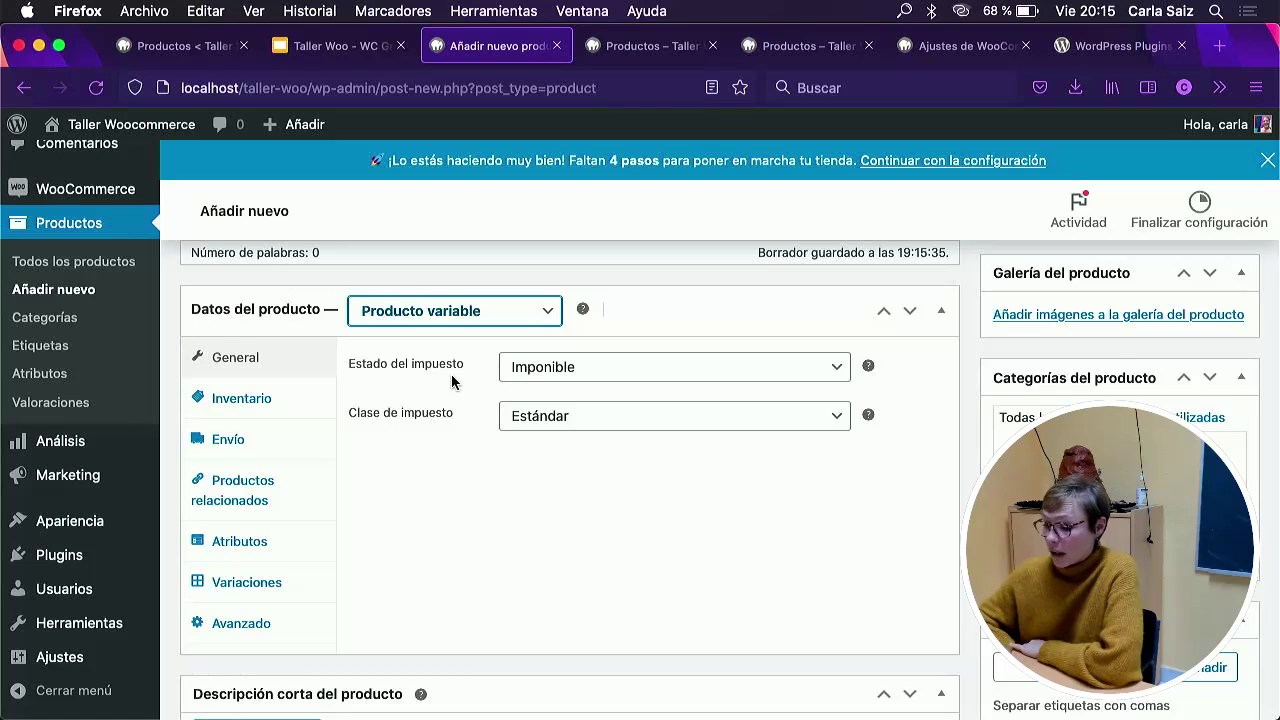
Switch the product type to Producto simple and back to Producto variable to compare their data options.
{"action": "left_click", "coordinate": [449, 314]}
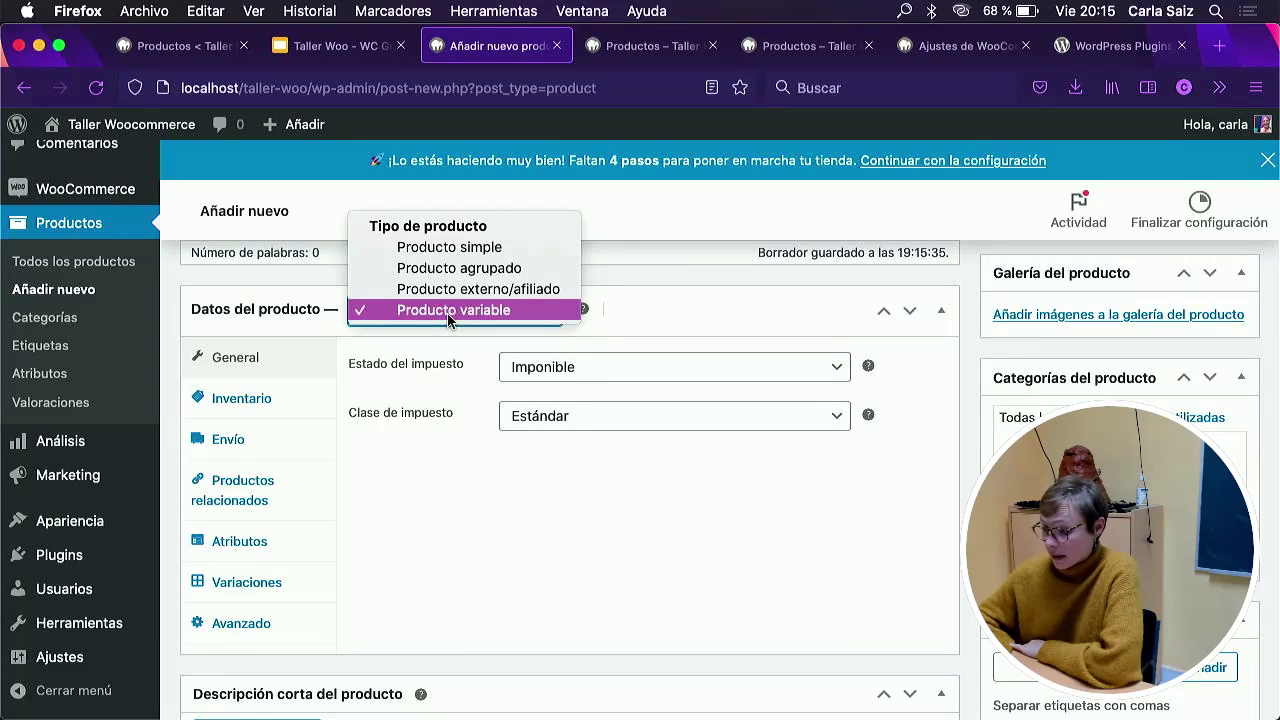
{"action": "left_click", "coordinate": [449, 312]}
{"action": "left_click", "coordinate": [449, 312]}
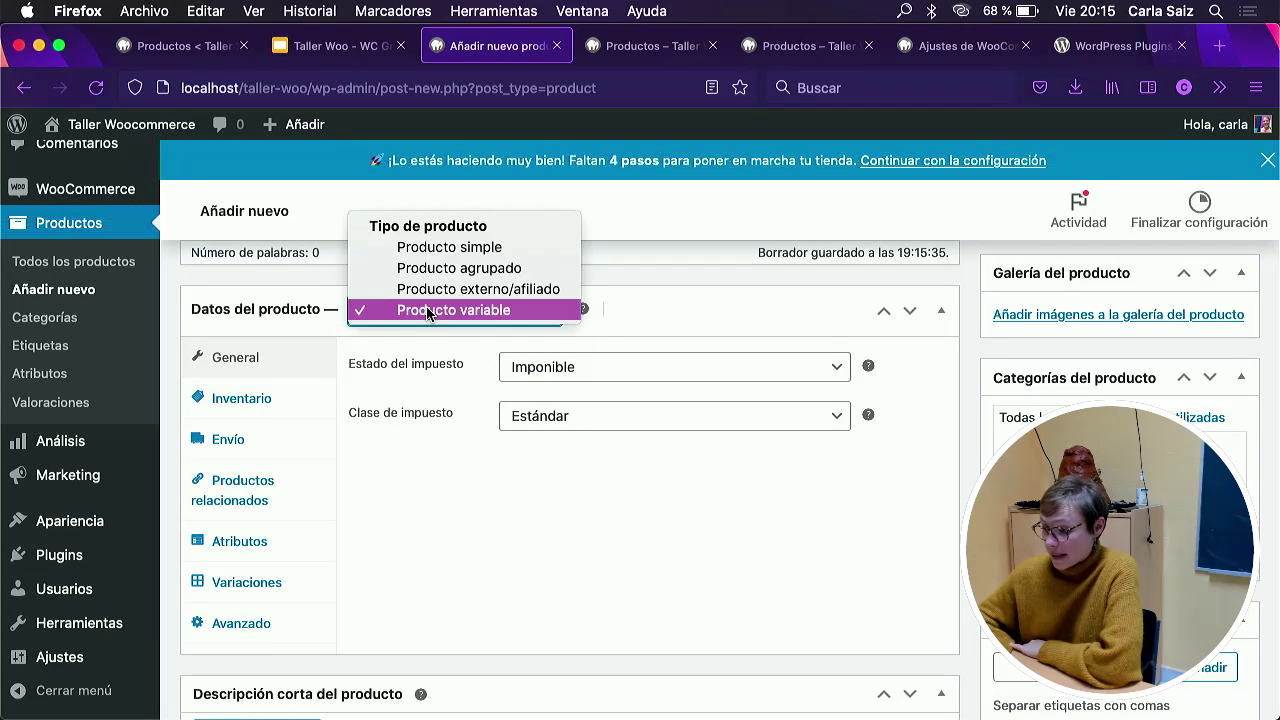
{"action": "left_click", "coordinate": [449, 254]}
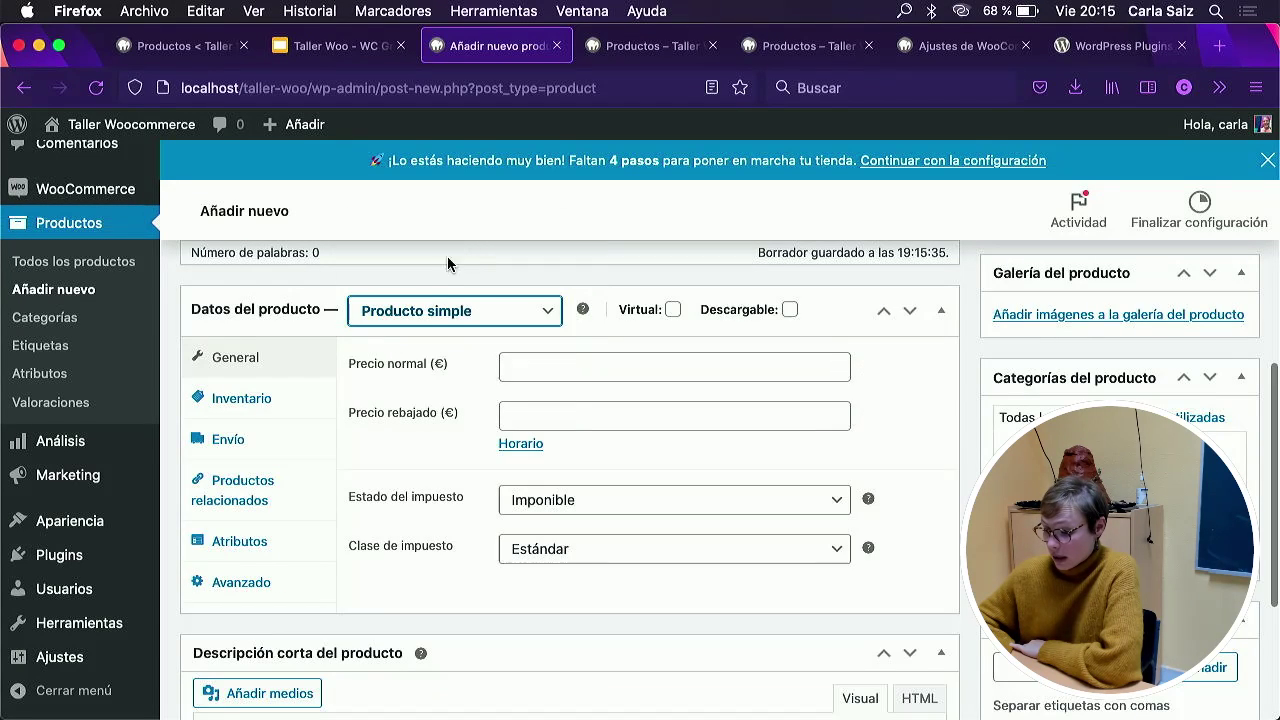
{"action": "left_click", "coordinate": [436, 310]}
{"action": "left_click", "coordinate": [436, 375]}
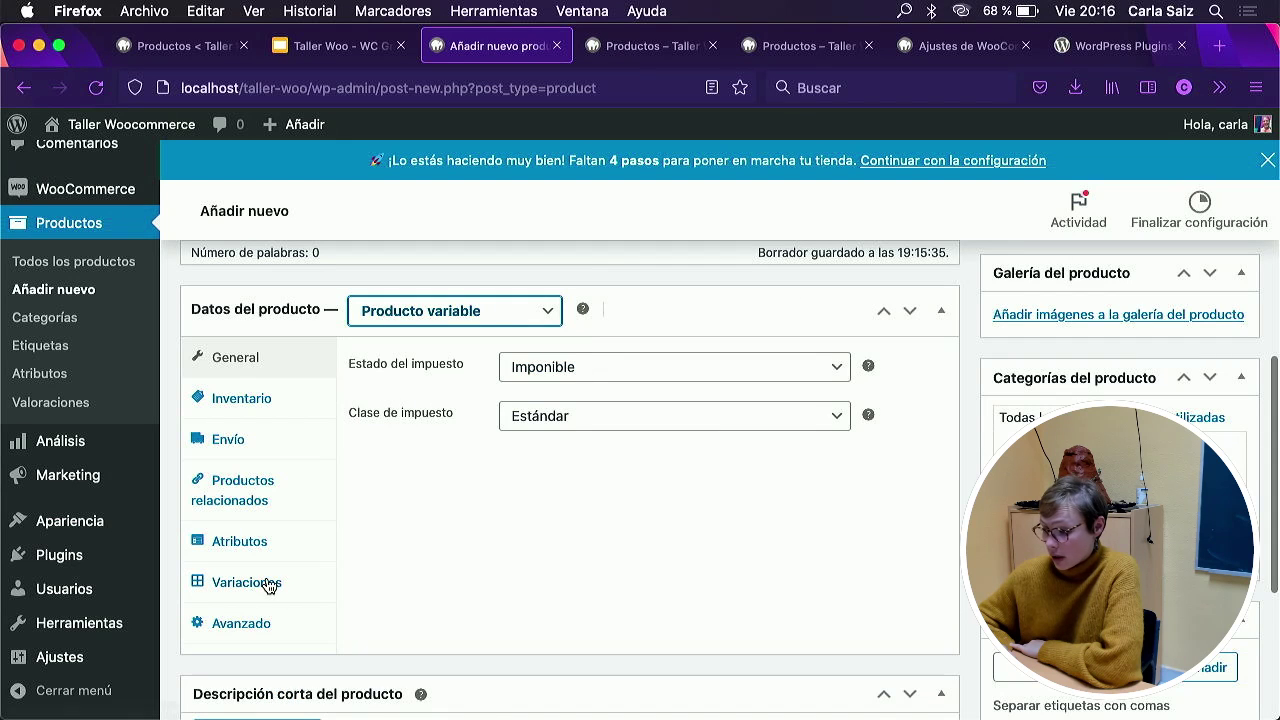
Try the product types Producto agrupado and Producto simple, and return the type to Producto variable.
{"action": "left_click", "coordinate": [478, 314]}
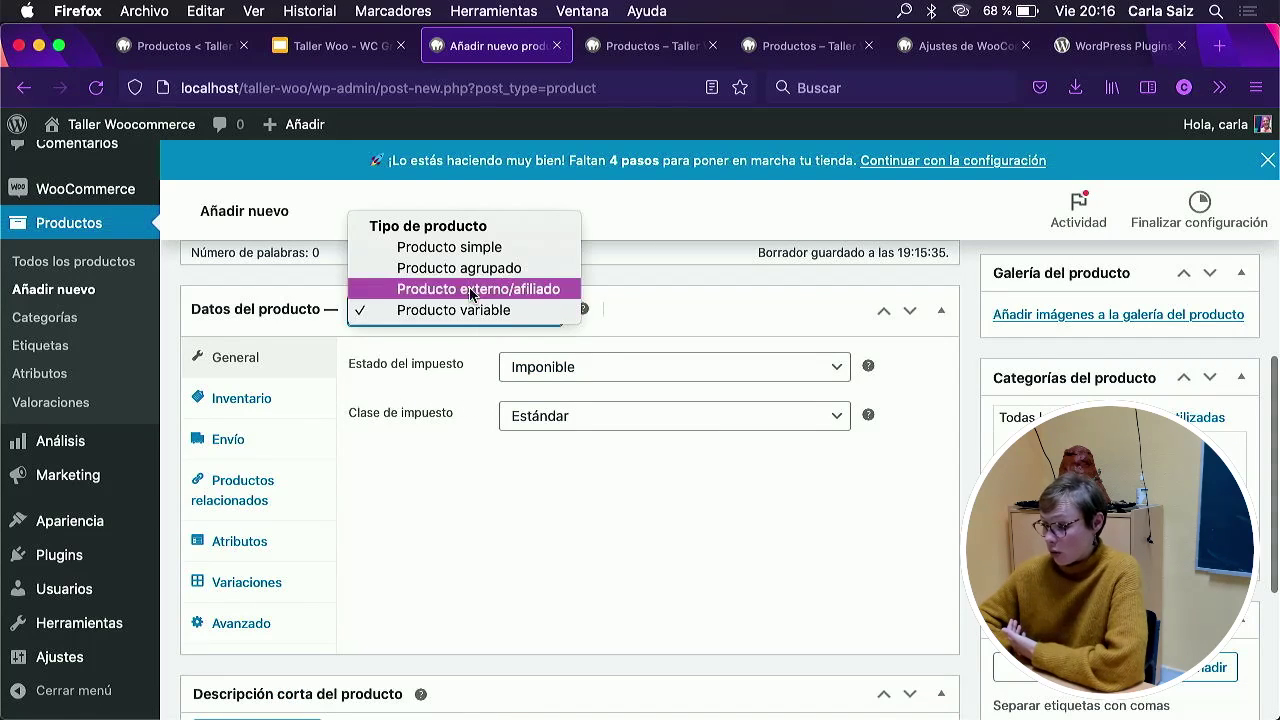
{"action": "left_click", "coordinate": [470, 268]}
{"action": "left_click", "coordinate": [466, 315]}
{"action": "left_click", "coordinate": [472, 302]}
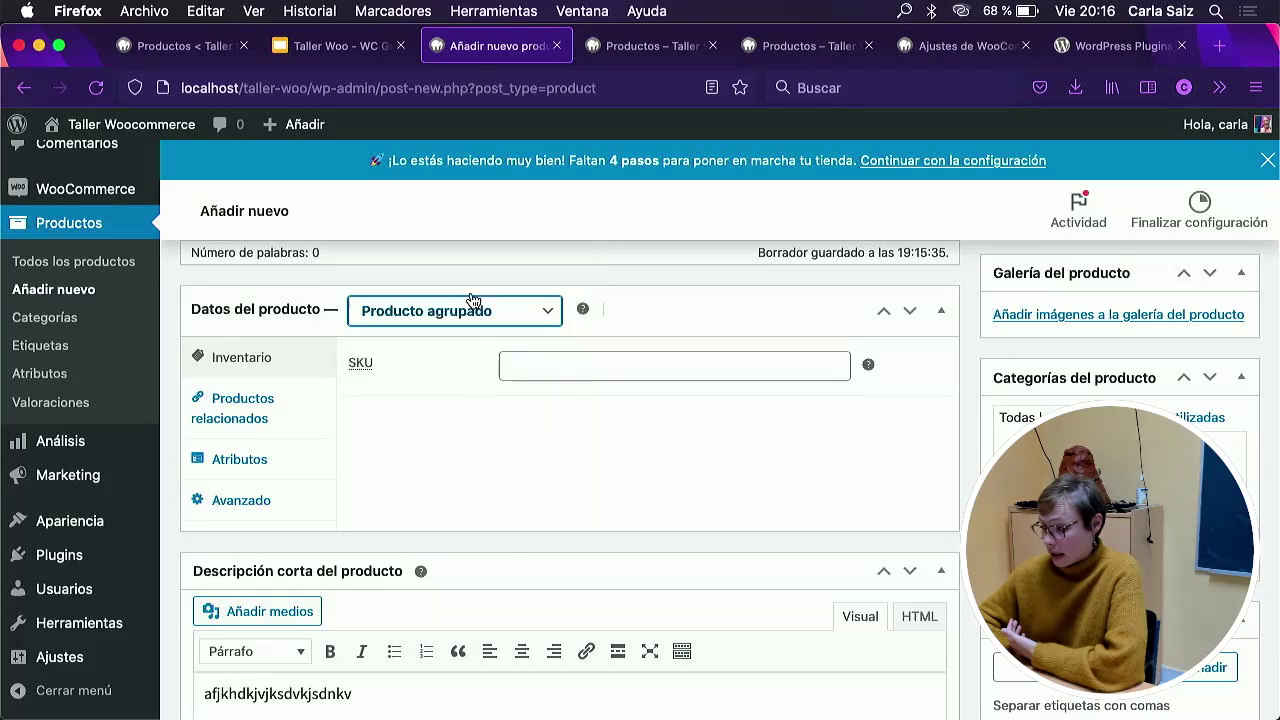
{"action": "key", "text": "Up"}
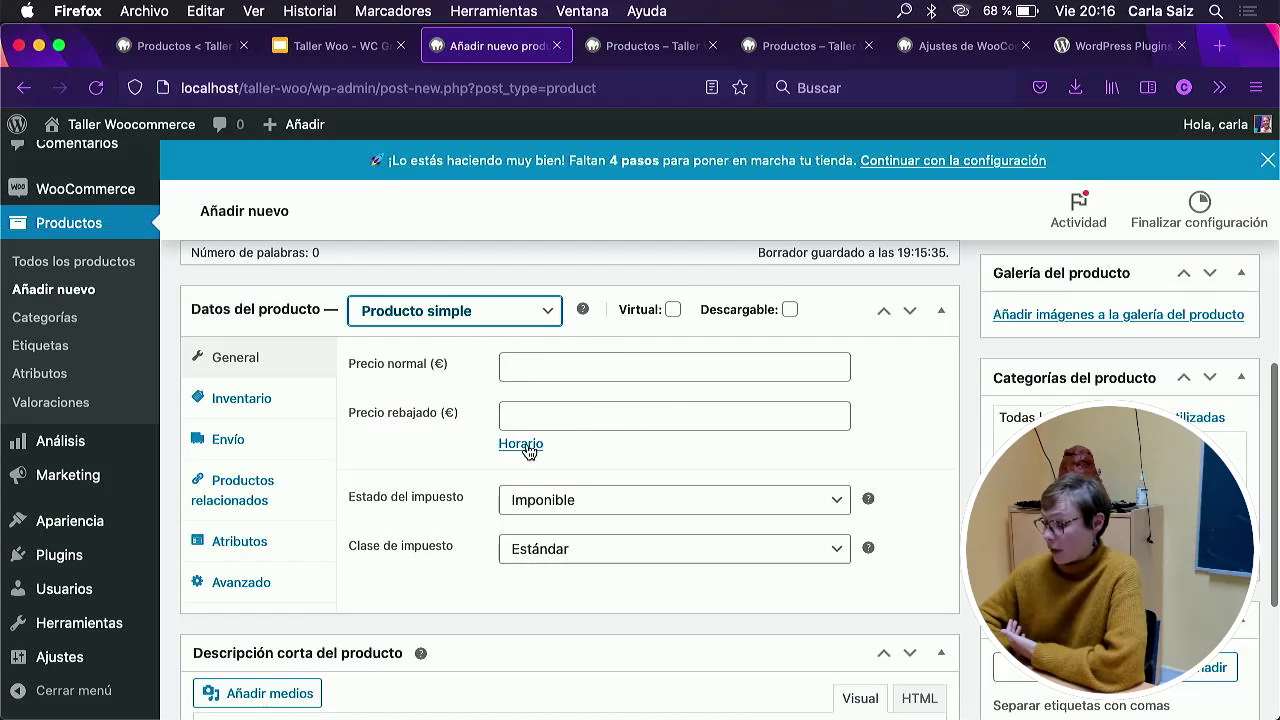
{"action": "left_click", "coordinate": [474, 309]}
{"action": "key", "text": "Escape"}
{"action": "key", "text": "Down"}
{"action": "key", "text": "Down"}
{"action": "key", "text": "Down"}
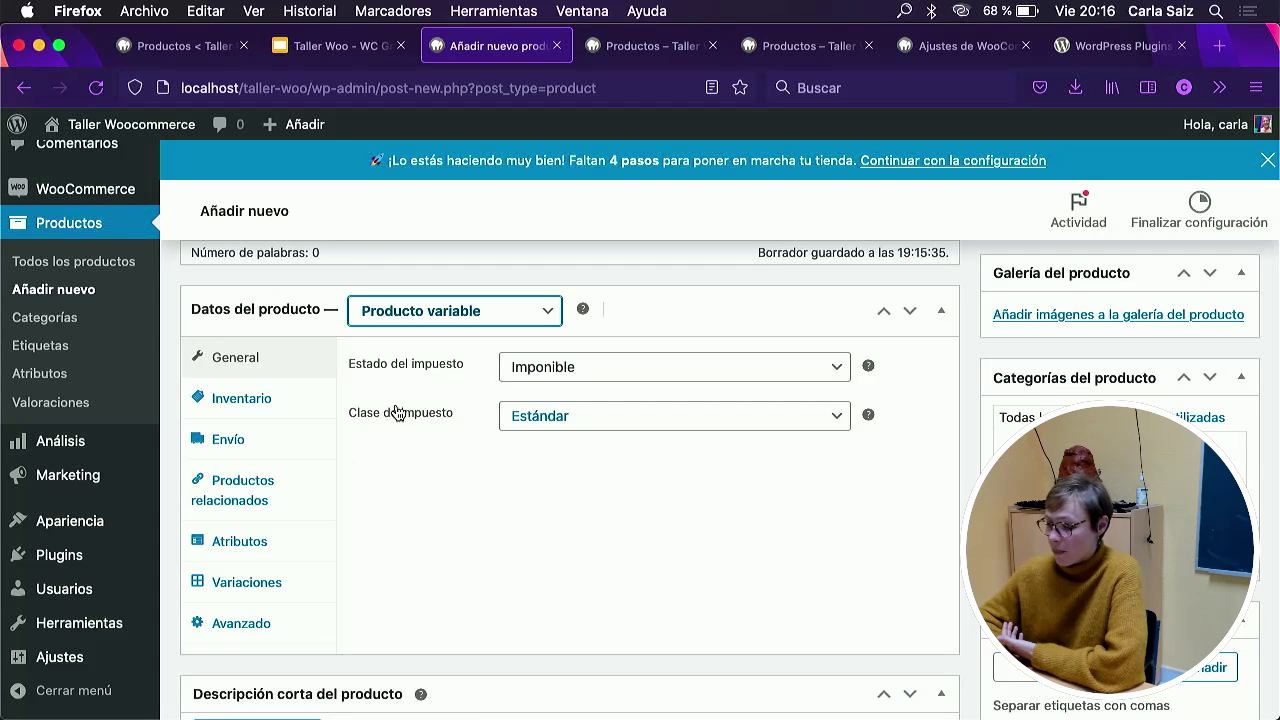
Set the product's inventory SKU to suda-wcgrinon.
{"action": "left_click", "coordinate": [289, 401]}
{"action": "left_click", "coordinate": [571, 367]}
{"action": "type", "text": "su"}
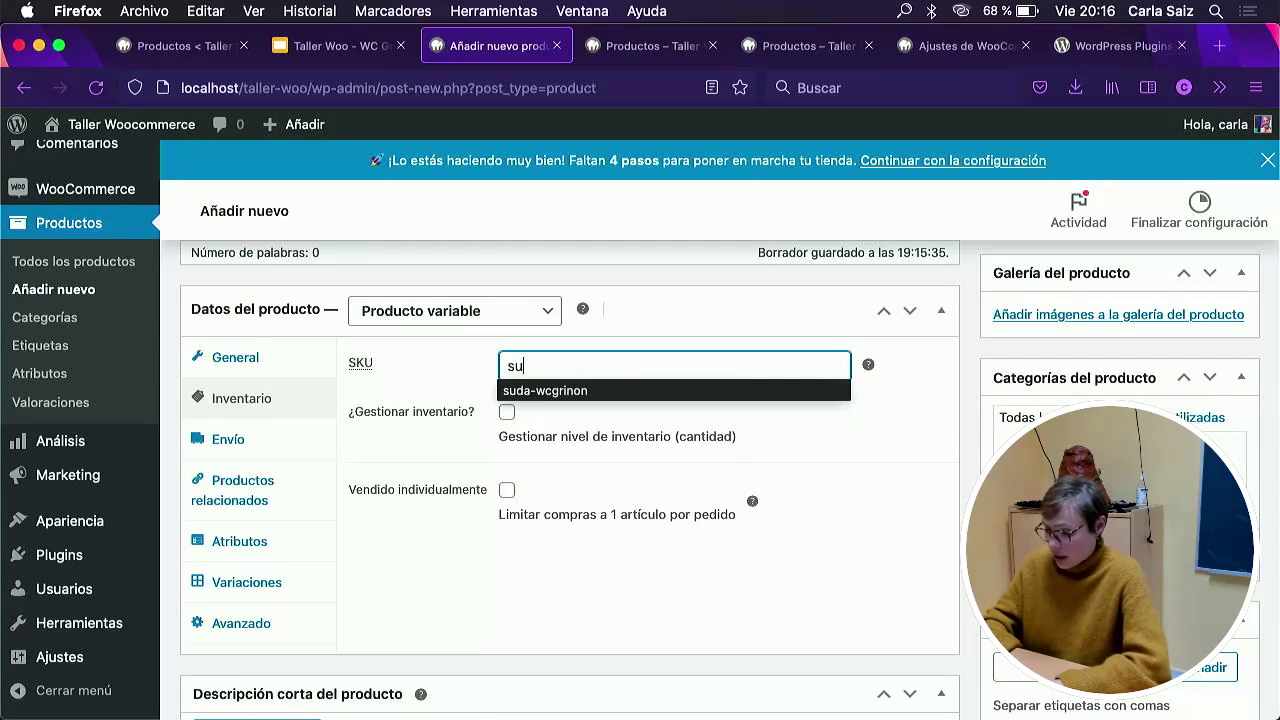
{"action": "left_click", "coordinate": [585, 388]}
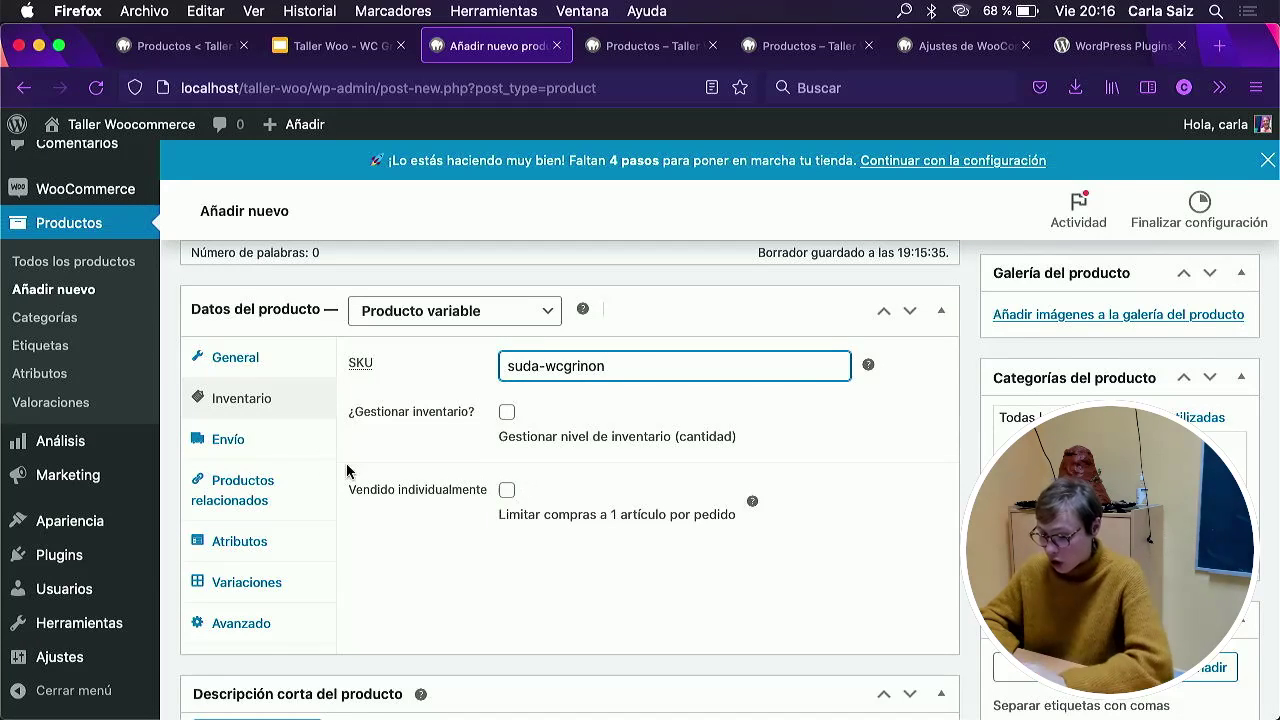
Set the product's shipping weight to 500 g.
{"action": "left_click", "coordinate": [278, 448]}
{"action": "left_click", "coordinate": [552, 367]}
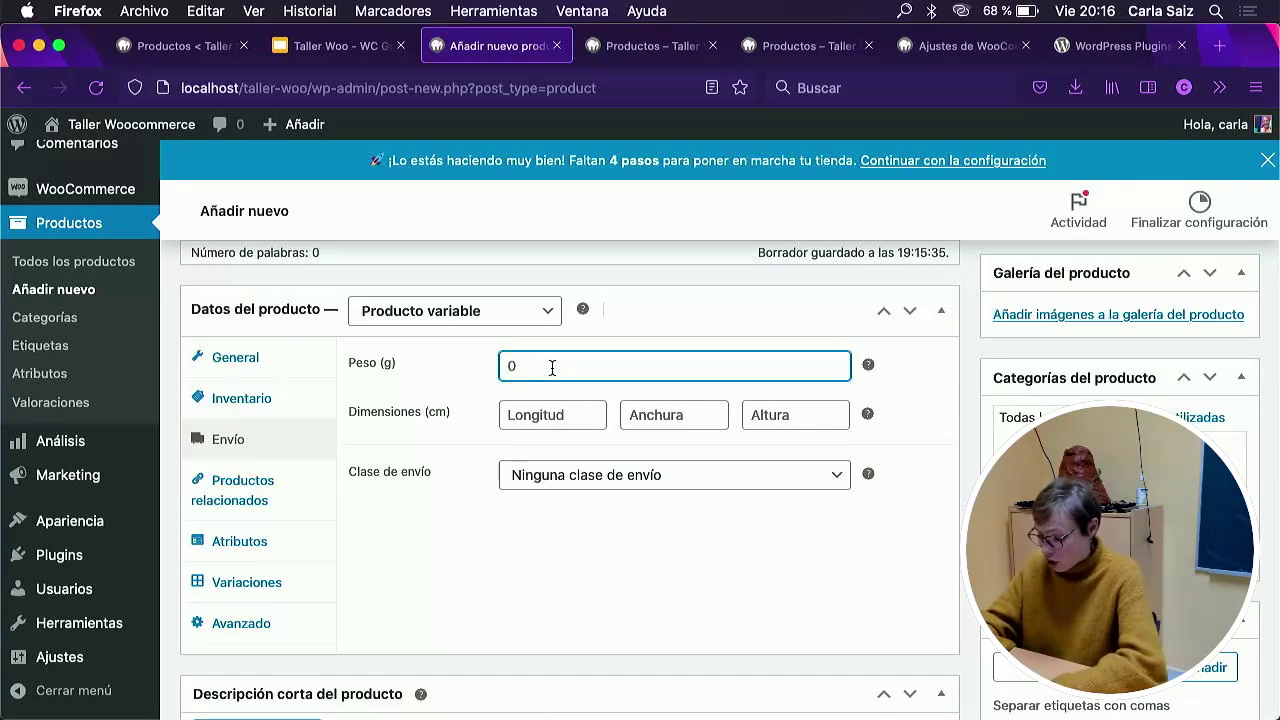
{"action": "left_click", "coordinate": [552, 418]}
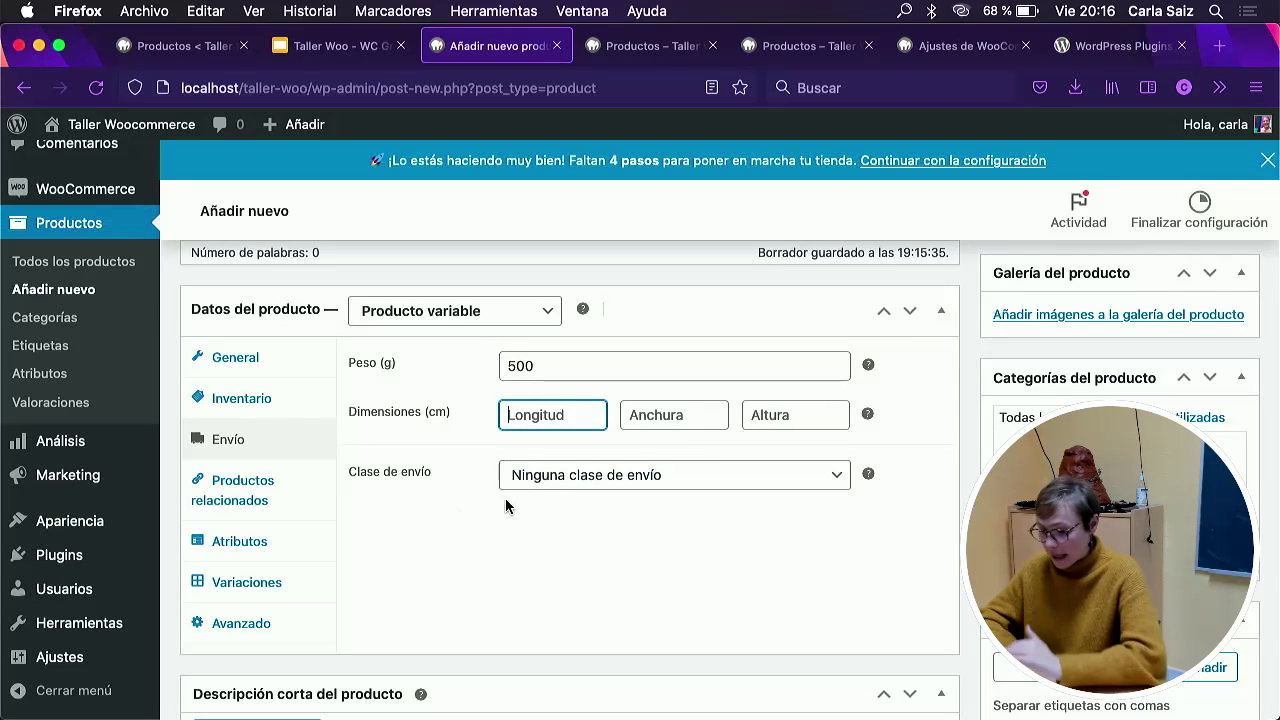
Add Camiseta WC Griñon 2022 as an upsell (Ventas dirigidas) among the related products.
{"action": "left_click", "coordinate": [296, 509]}
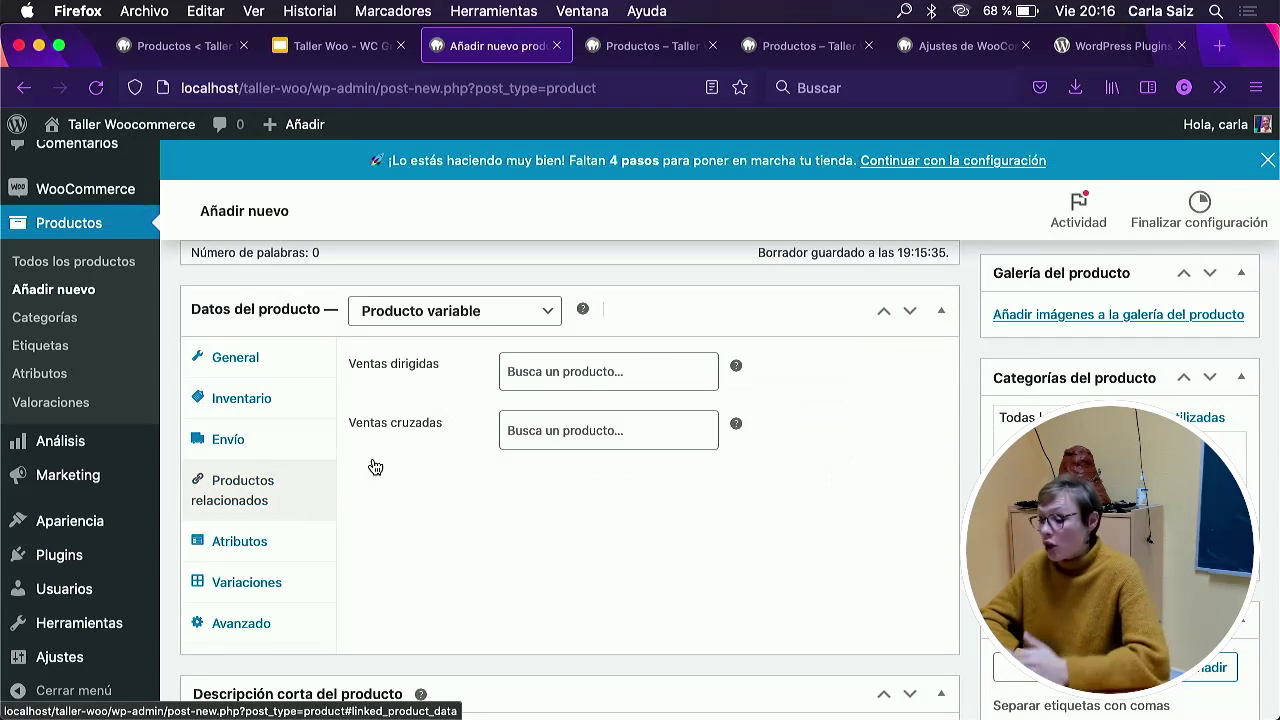
{"action": "left_click", "coordinate": [589, 369]}
{"action": "type", "text": "camise"}
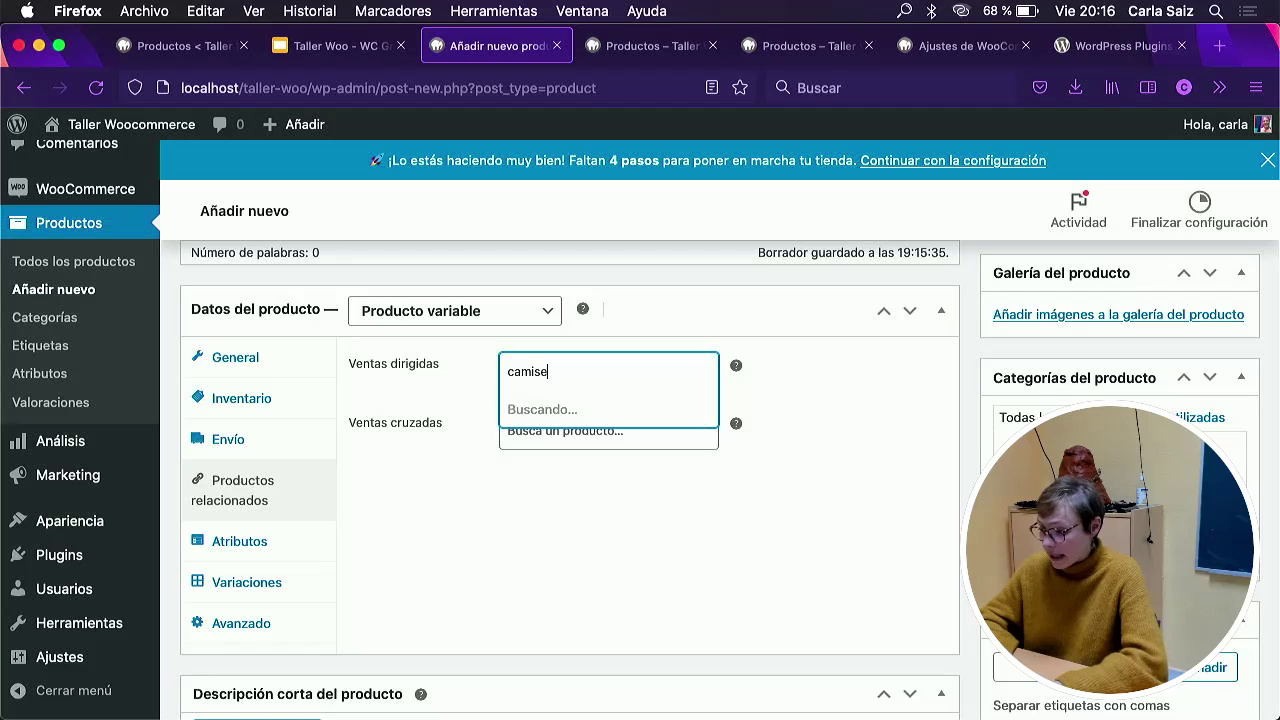
{"action": "left_click", "coordinate": [594, 419]}
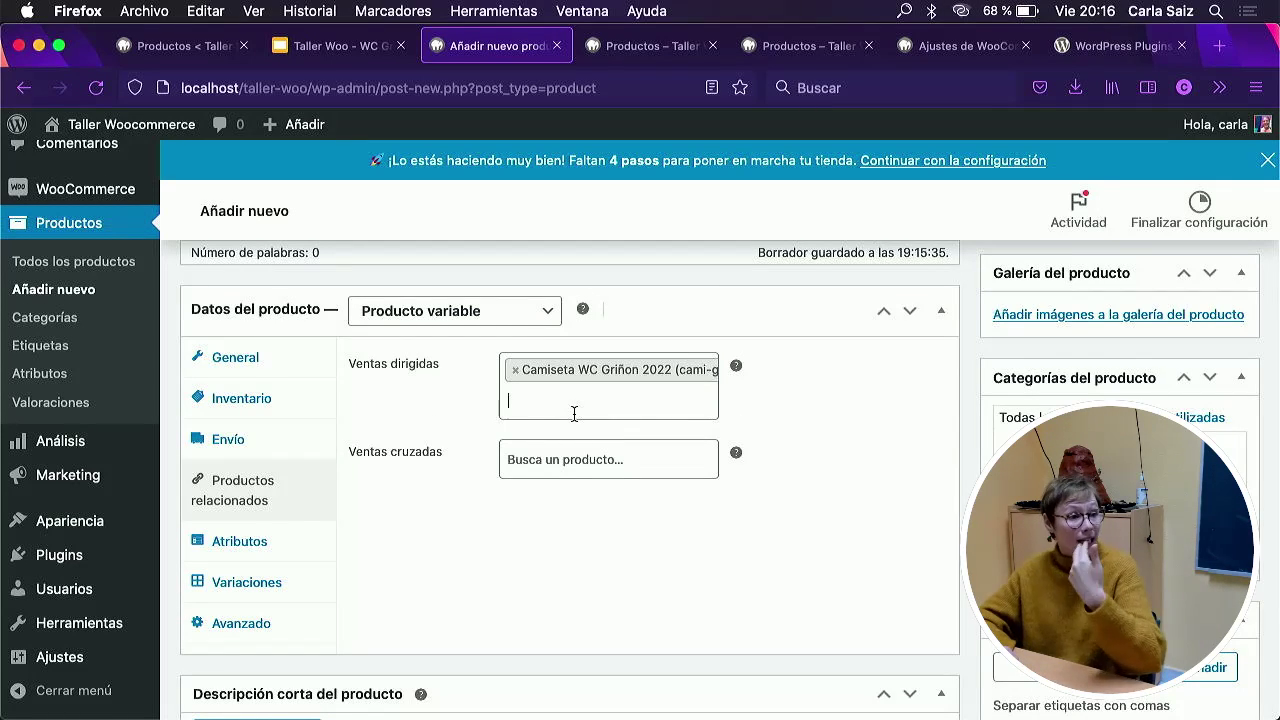
{"action": "left_click", "coordinate": [417, 521]}
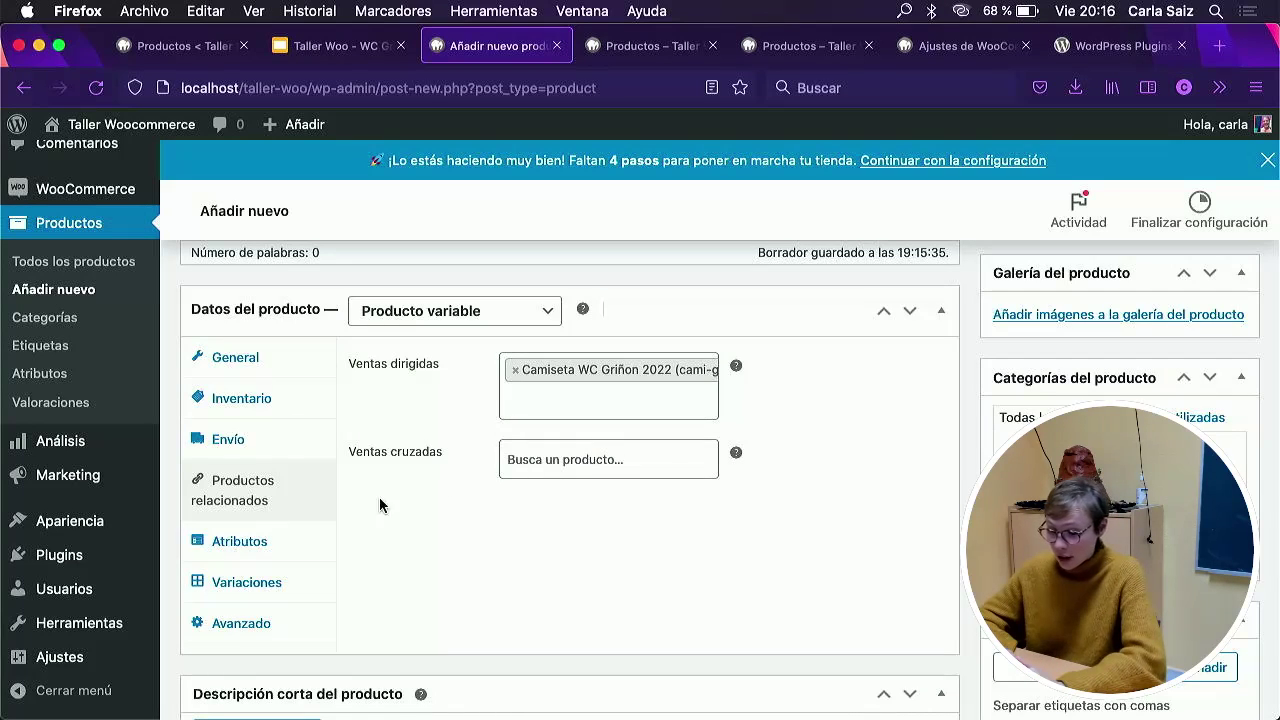
Add a custom product attribute named Tallas with the values "S | M | L | XL | XXL".
{"action": "left_click", "coordinate": [278, 541]}
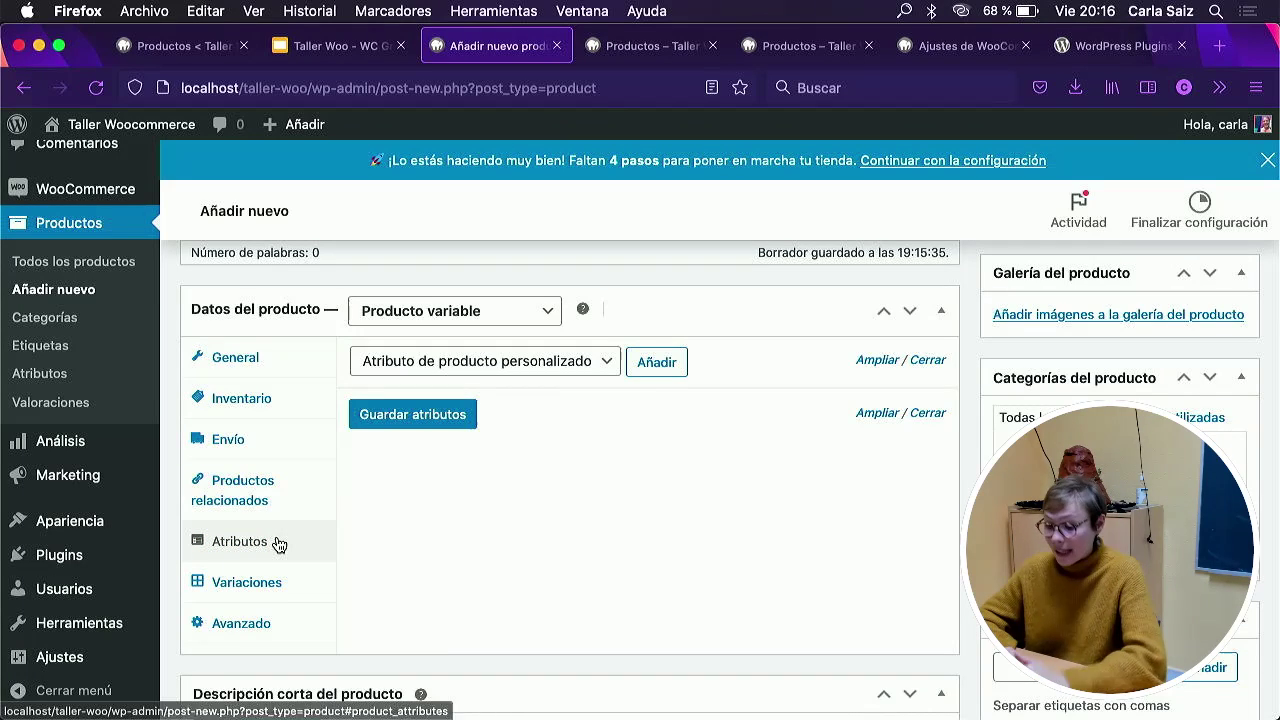
{"action": "left_click", "coordinate": [675, 374]}
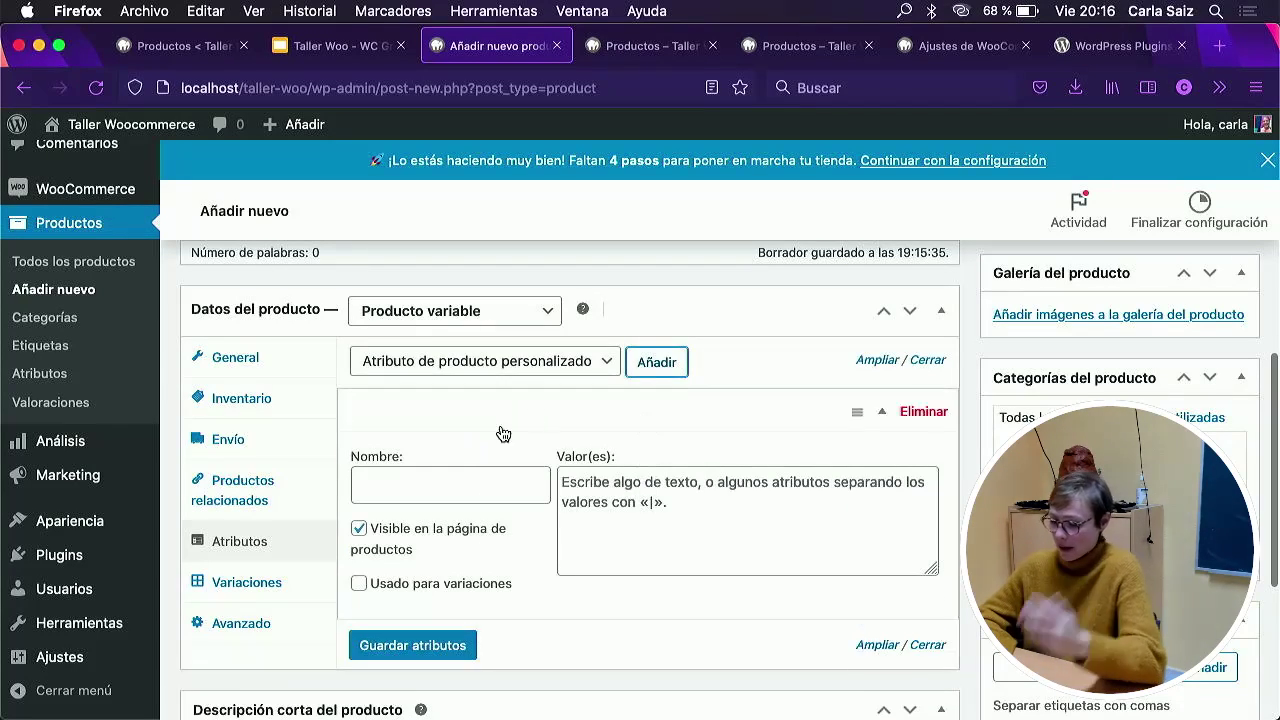
{"action": "left_click", "coordinate": [406, 486]}
{"action": "type", "text": "Tallas"}
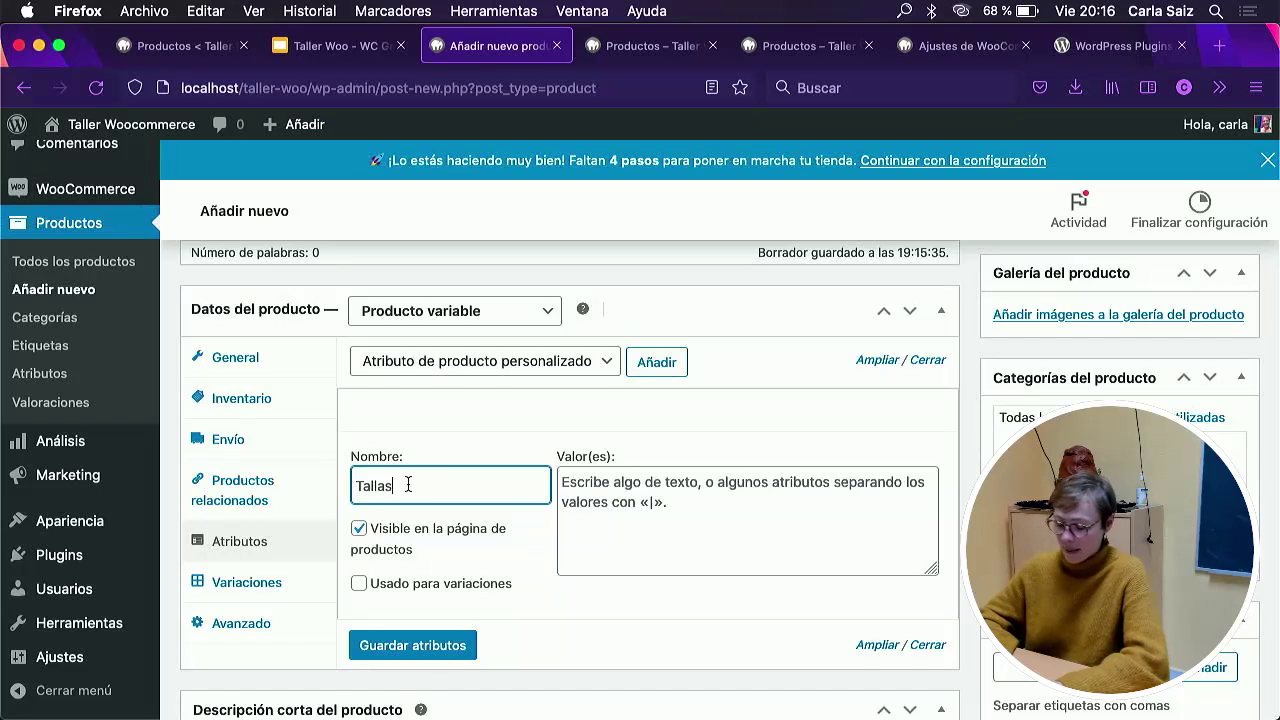
{"action": "left_click", "coordinate": [660, 496]}
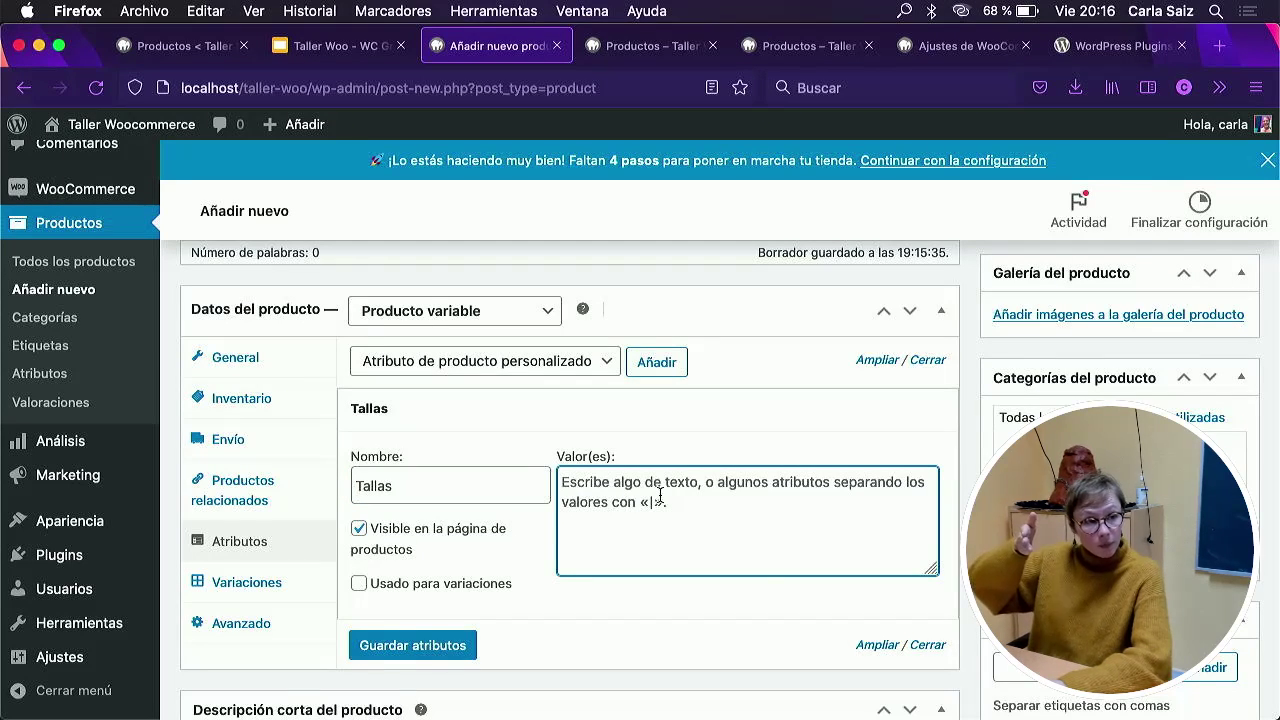
{"action": "type", "text": "S | M | L | XL | XXL"}
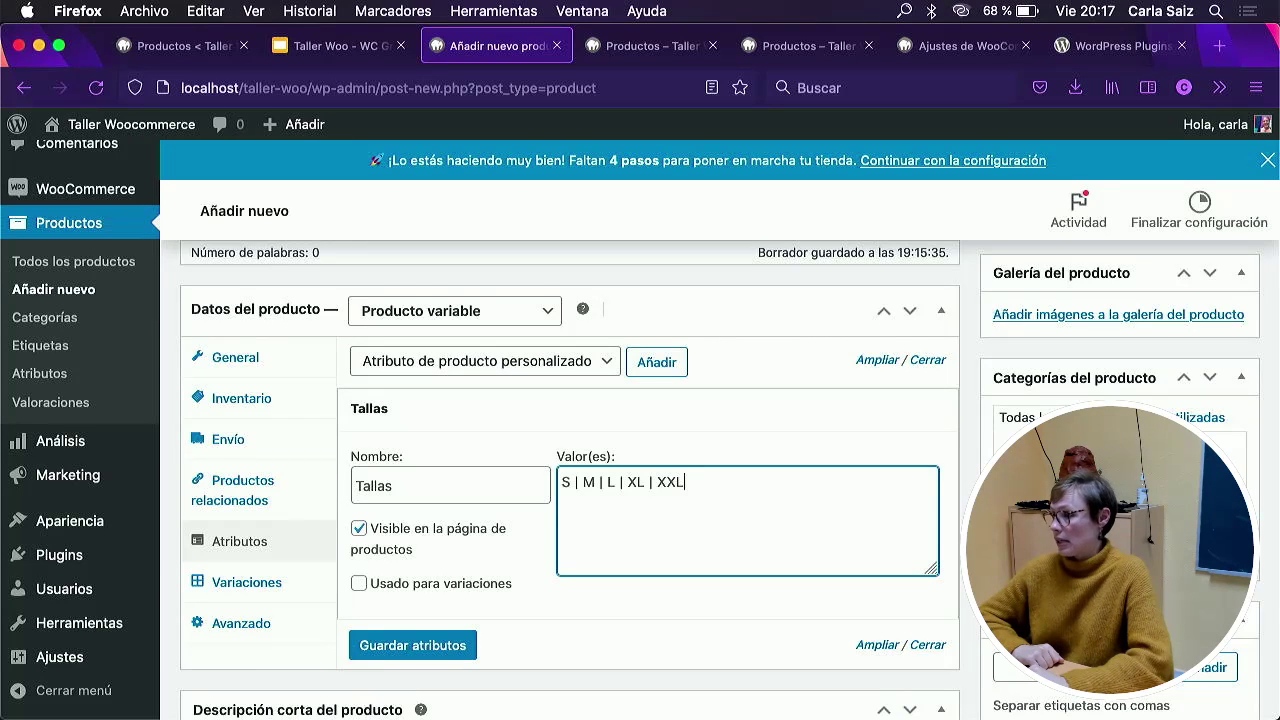
Hide the Tallas attribute from the product page, enable it for variations, and save the attributes.
{"action": "left_click", "coordinate": [360, 530]}
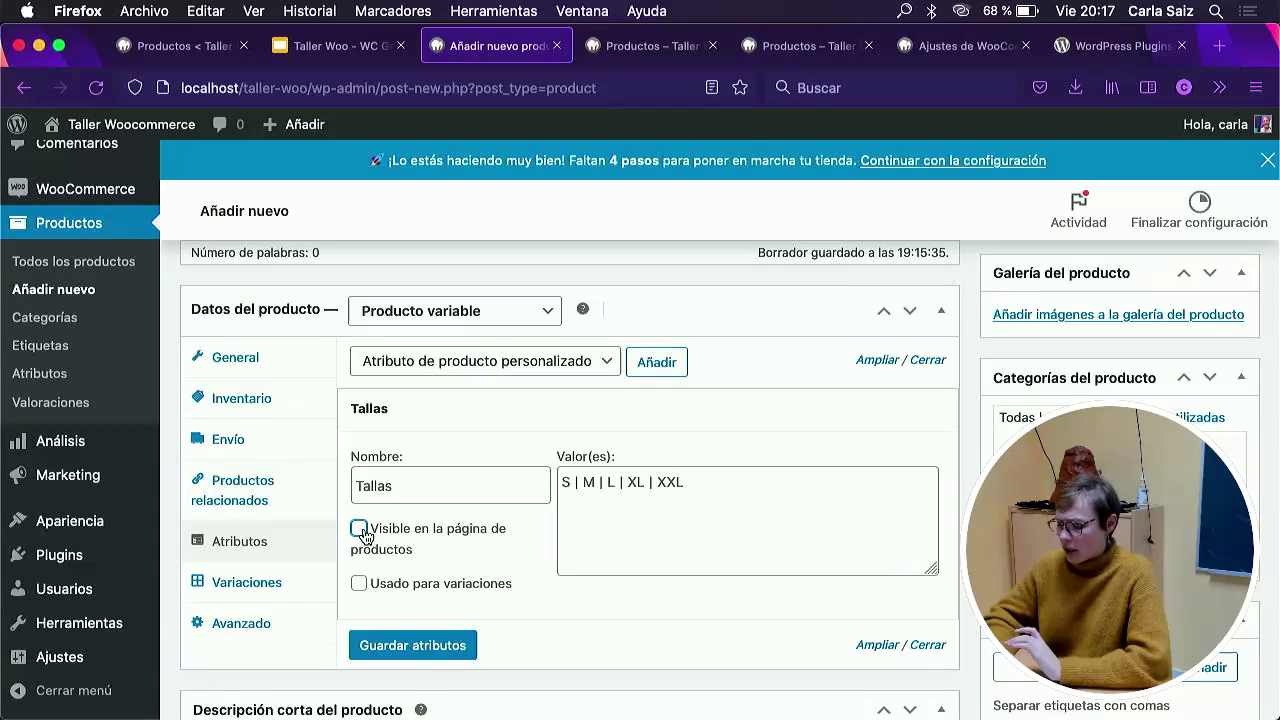
{"action": "left_click", "coordinate": [360, 586]}
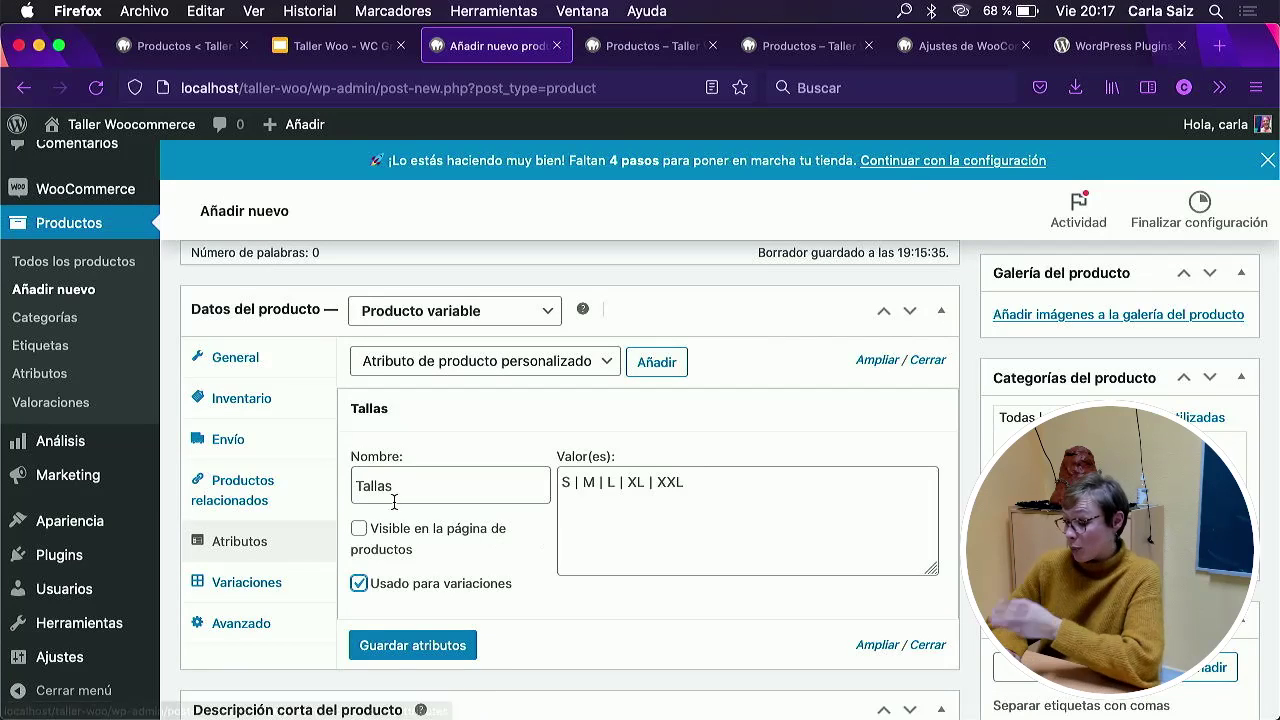
{"action": "left_click", "coordinate": [359, 528]}
{"action": "left_click", "coordinate": [359, 585]}
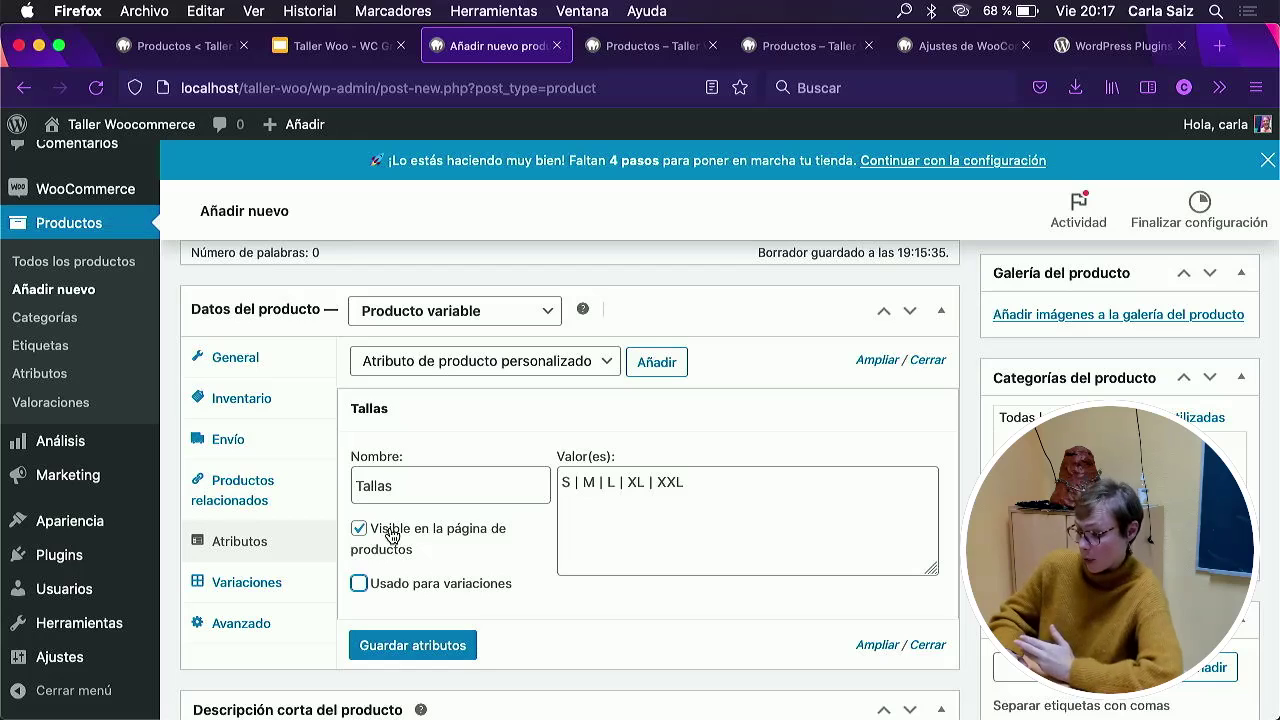
{"action": "left_click", "coordinate": [358, 528]}
{"action": "left_click", "coordinate": [359, 584]}
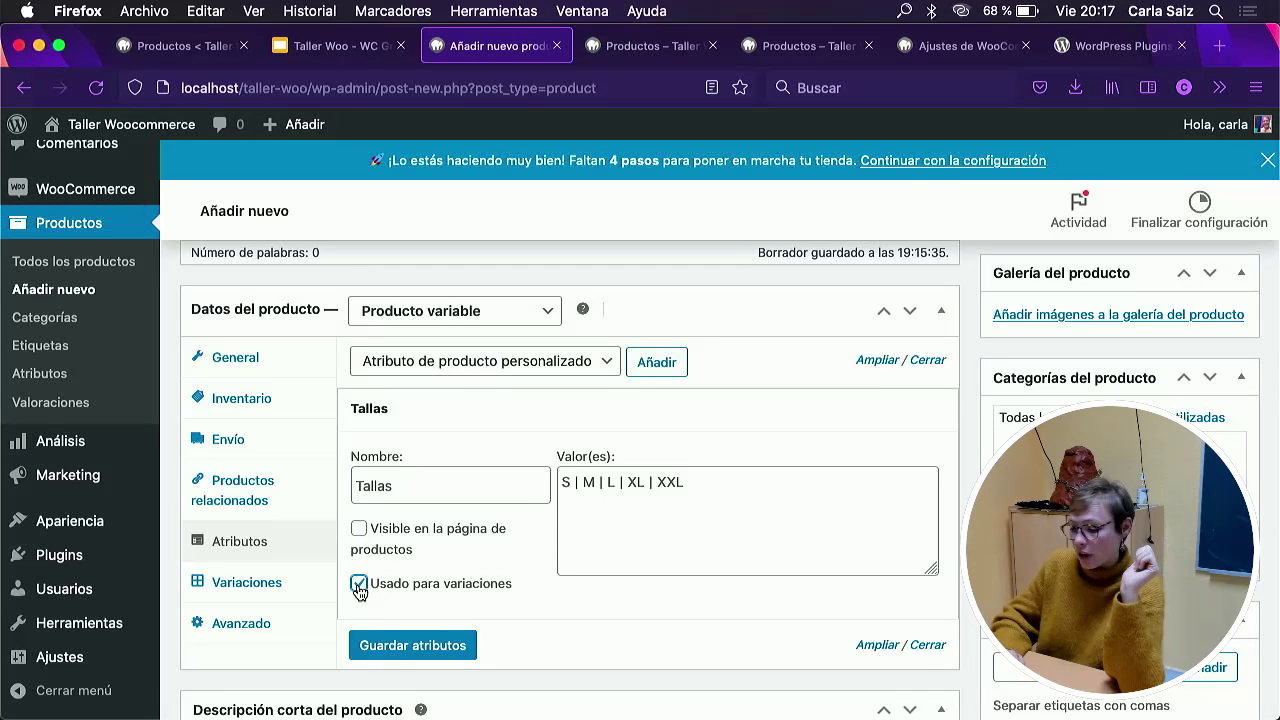
{"action": "left_click", "coordinate": [420, 645]}
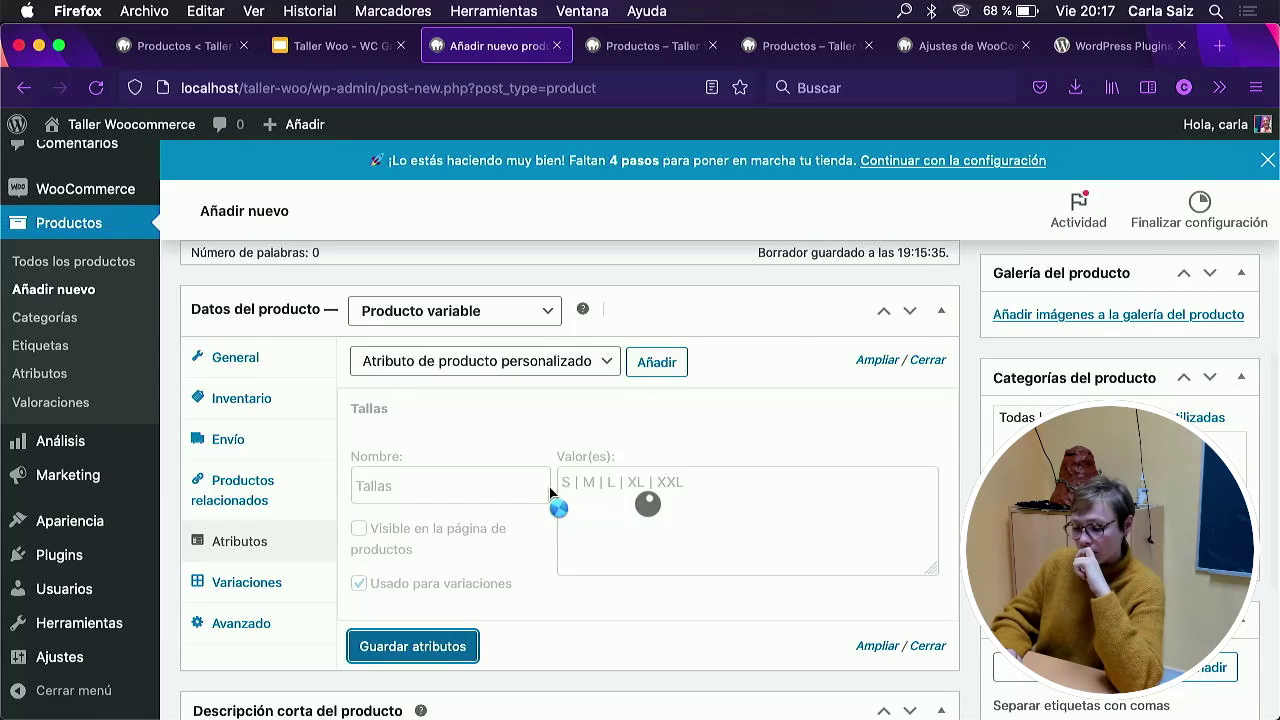
Add a second custom product attribute named Color with the values "Blanco | Negro | Verde".
{"action": "scroll", "coordinate": [564, 431], "scroll_direction": "down", "scroll_amount": 1}
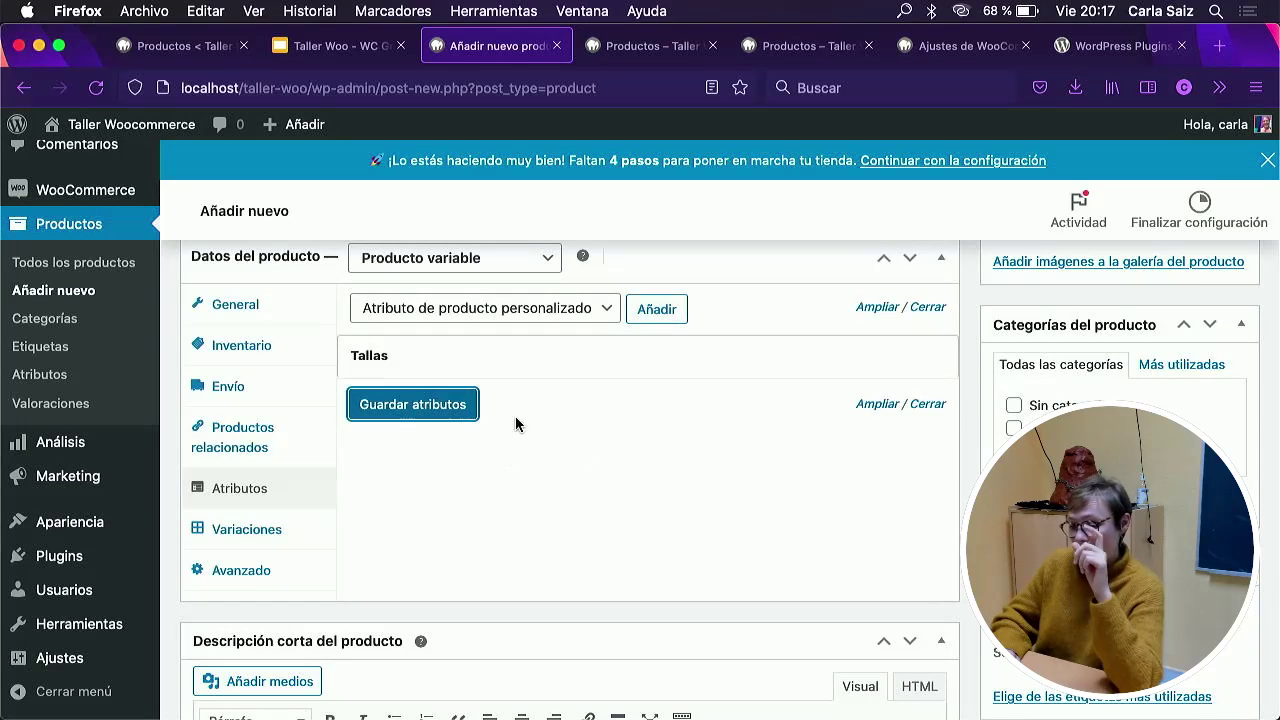
{"action": "scroll", "coordinate": [564, 378], "scroll_direction": "up", "scroll_amount": 1}
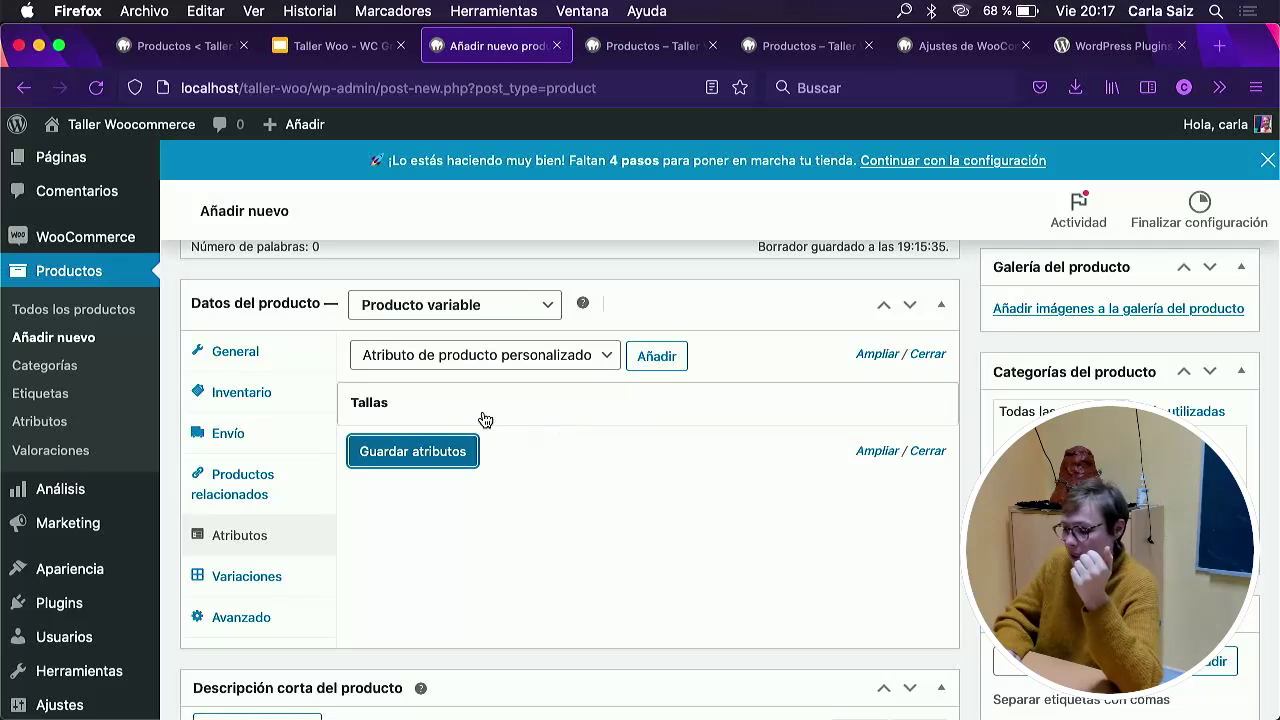
{"action": "left_click", "coordinate": [662, 356]}
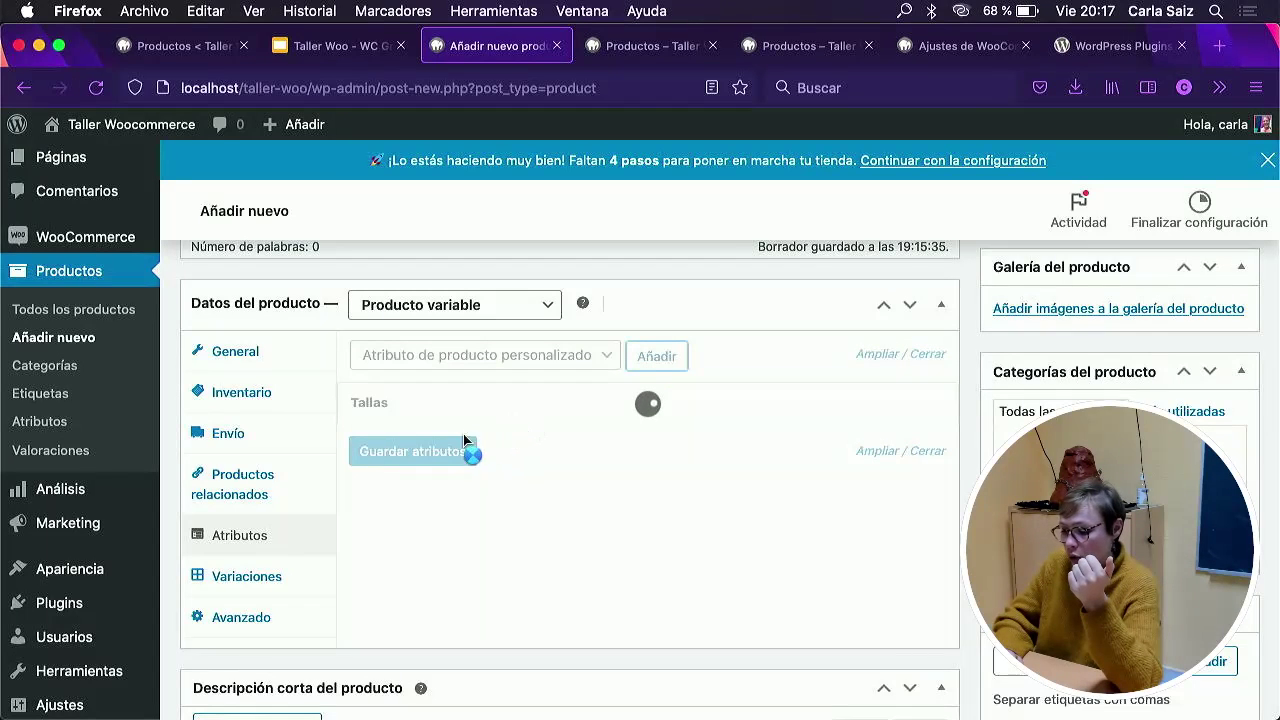
{"action": "left_click", "coordinate": [406, 522]}
{"action": "type", "text": "Color"}
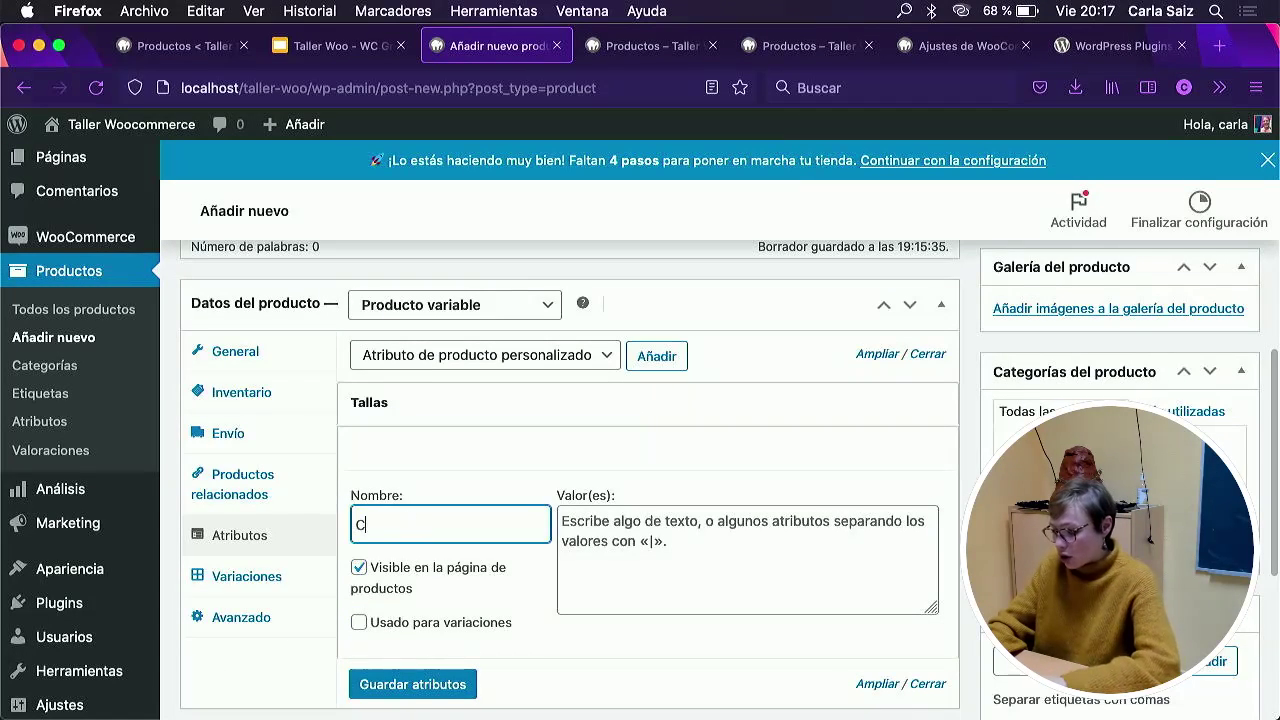
{"action": "left_click", "coordinate": [630, 523]}
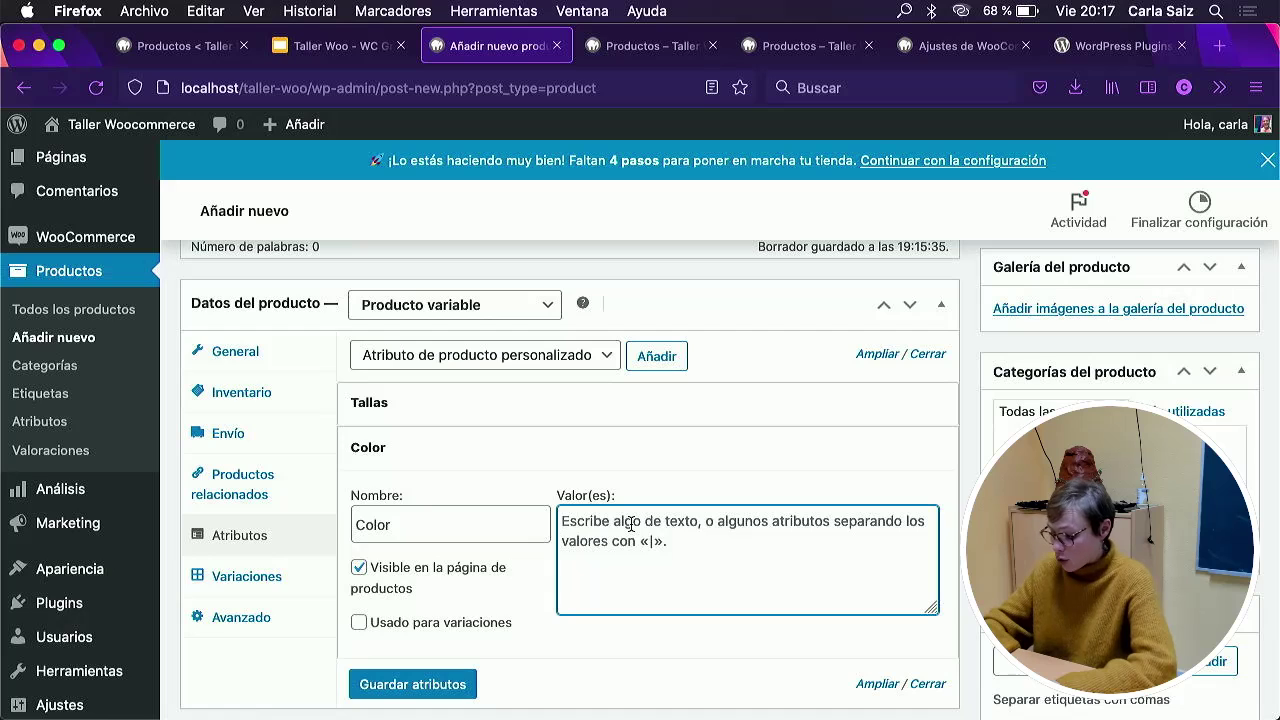
{"action": "type", "text": "Blanco |"}
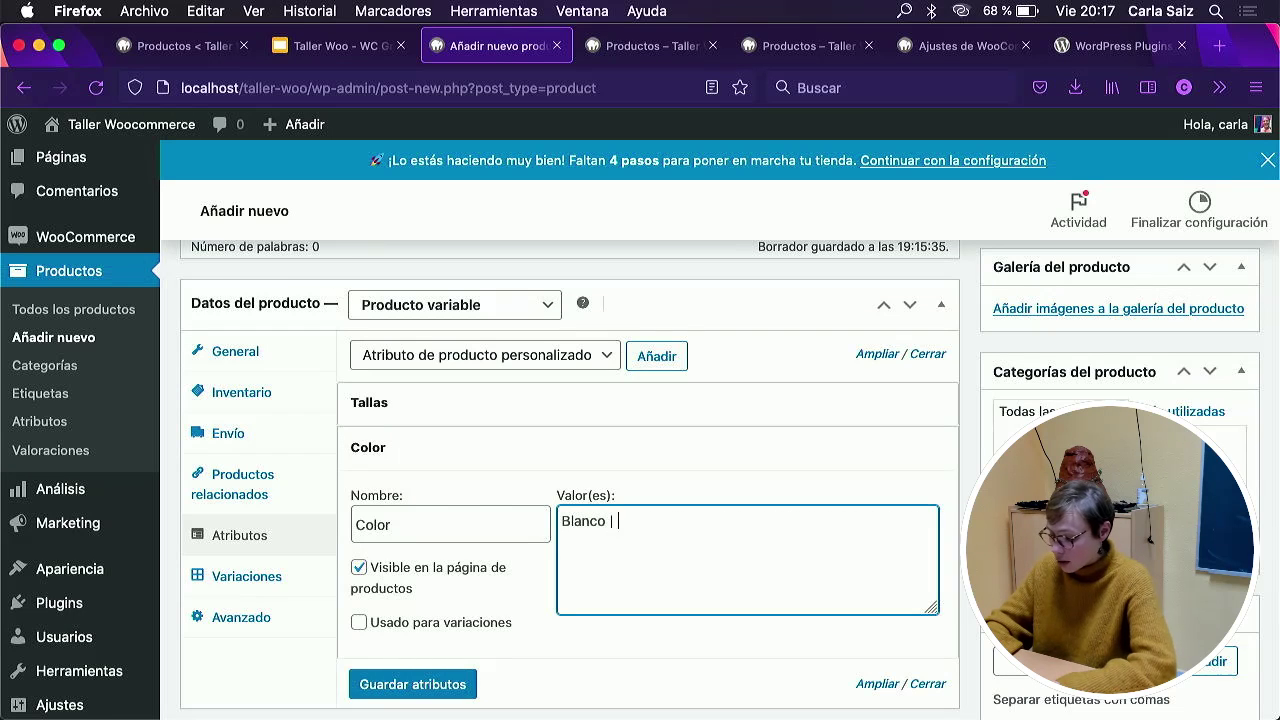
{"action": "type", "text": " Negro | Verde"}
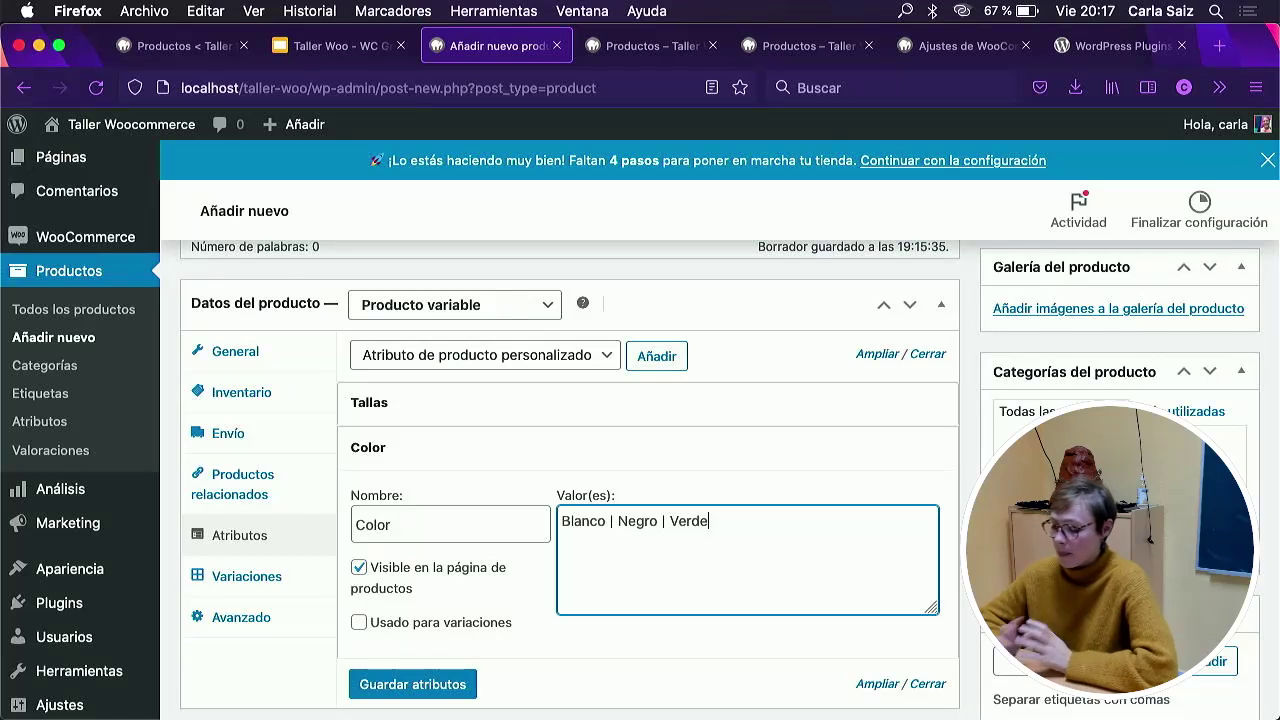
Hide the Color attribute from the product page, enable it for variations, and save the attributes.
{"action": "left_click", "coordinate": [359, 567]}
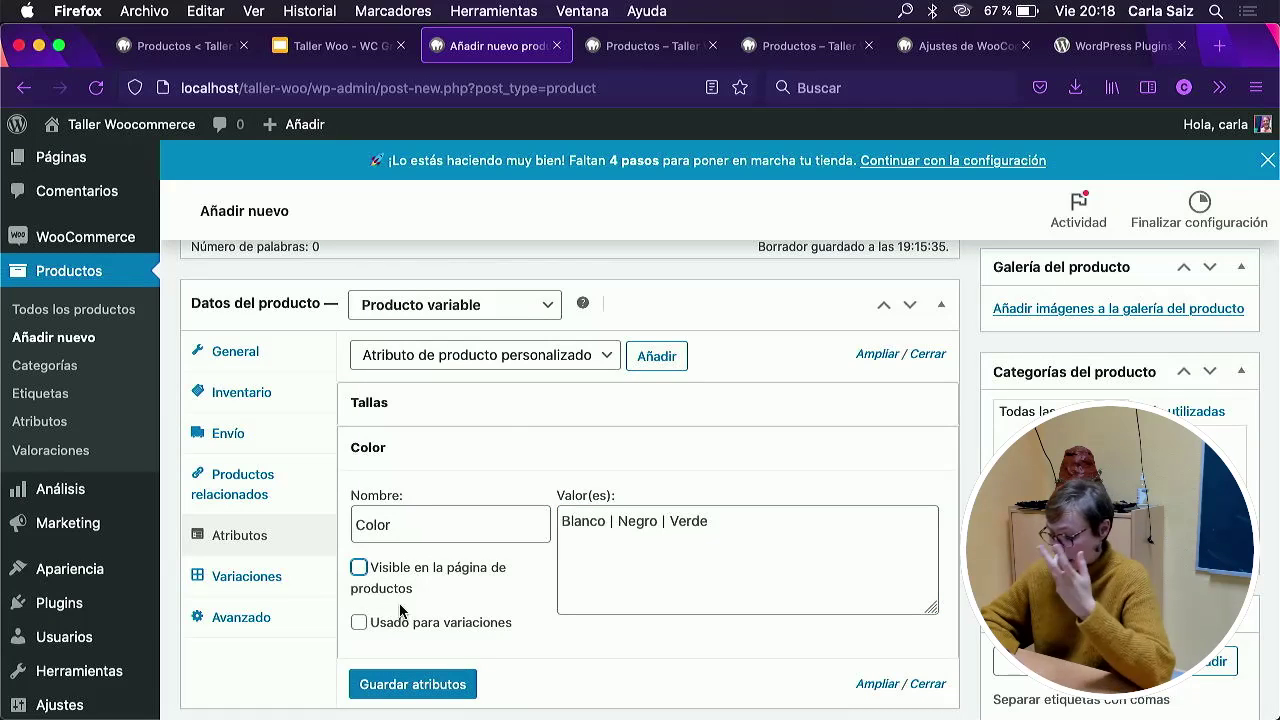
{"action": "left_click", "coordinate": [359, 622]}
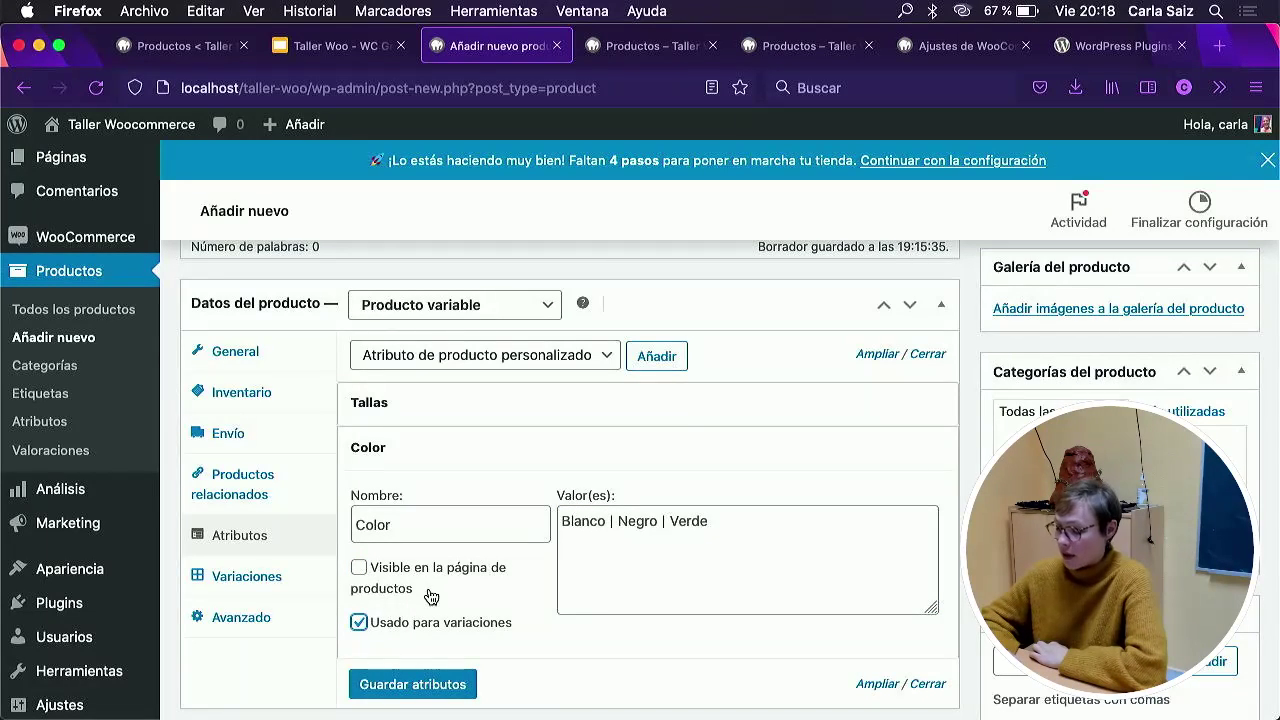
{"action": "left_click", "coordinate": [420, 685]}
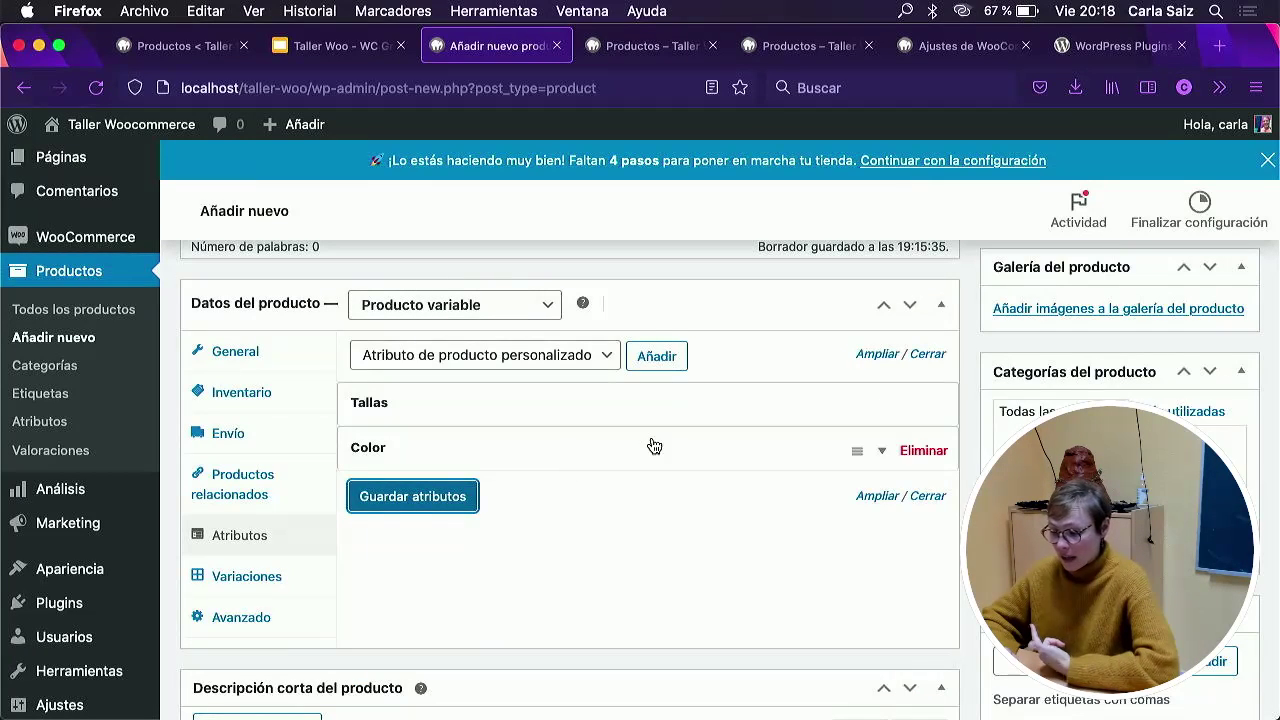
{"action": "left_click", "coordinate": [266, 586]}
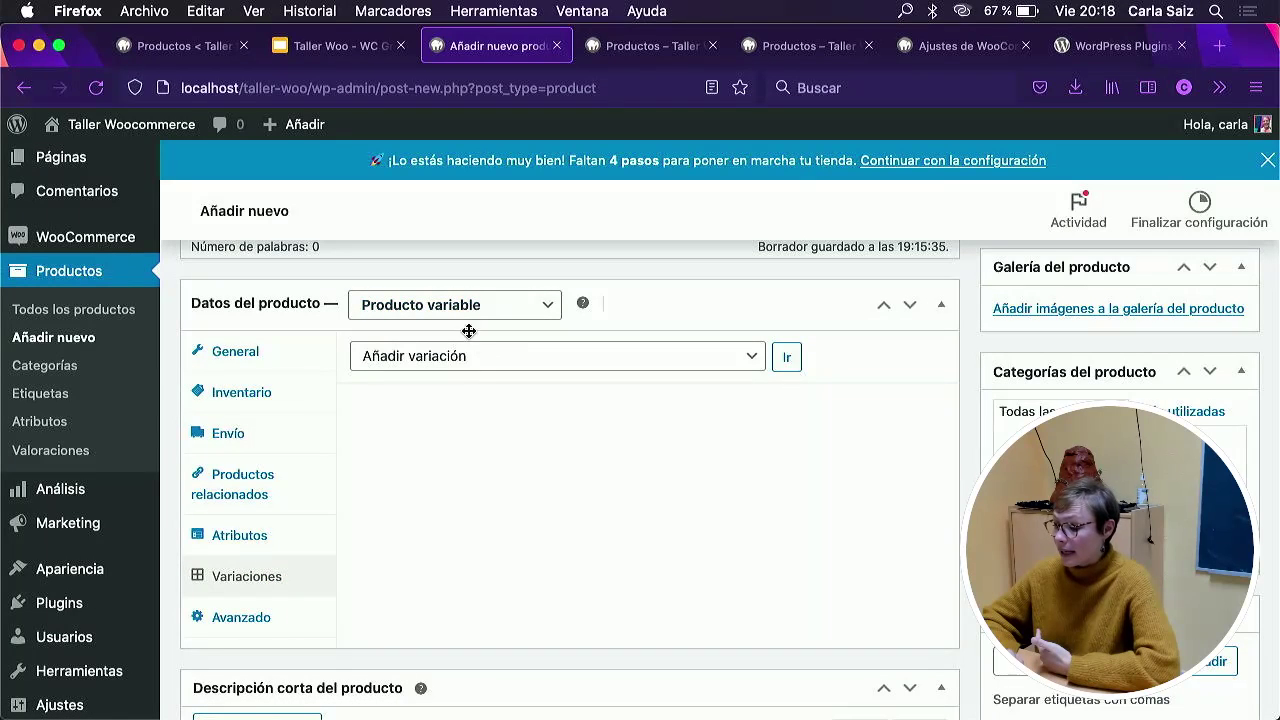
{"action": "left_click", "coordinate": [497, 356]}
{"action": "left_click", "coordinate": [497, 378]}
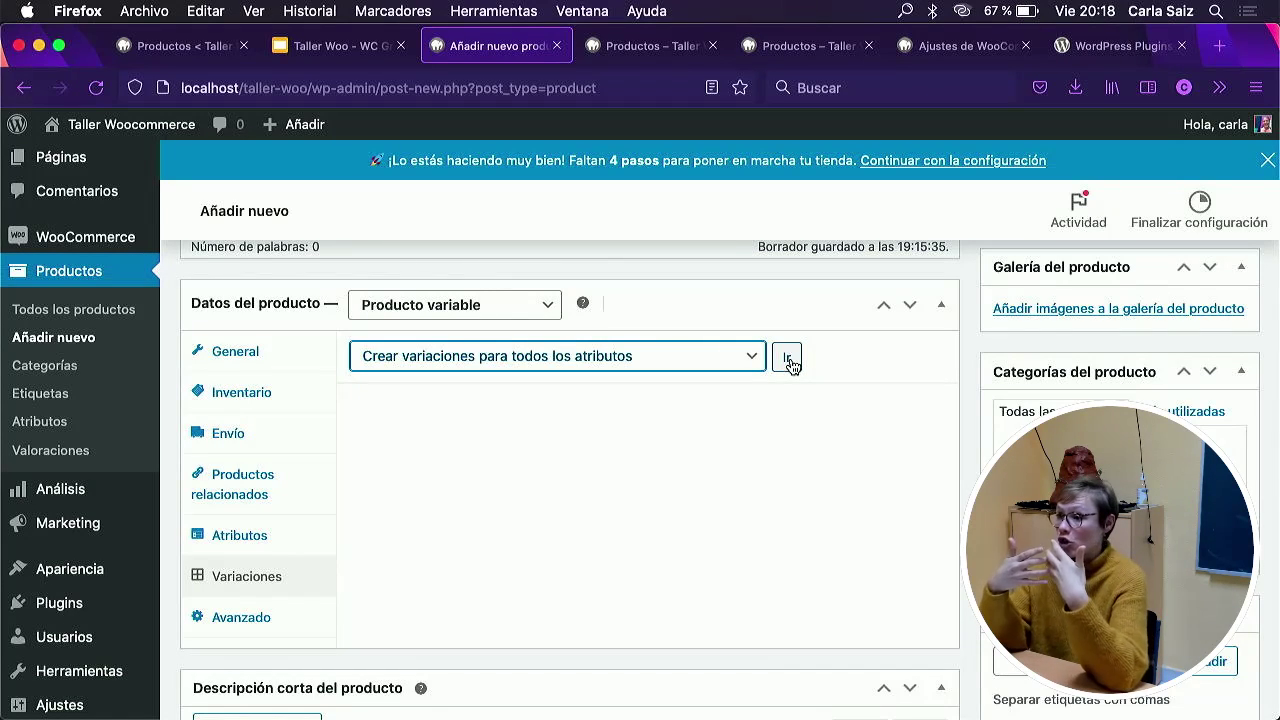
Expand the saved Tallas and Color attributes and review their values and variation settings.
{"action": "left_click", "coordinate": [299, 529]}
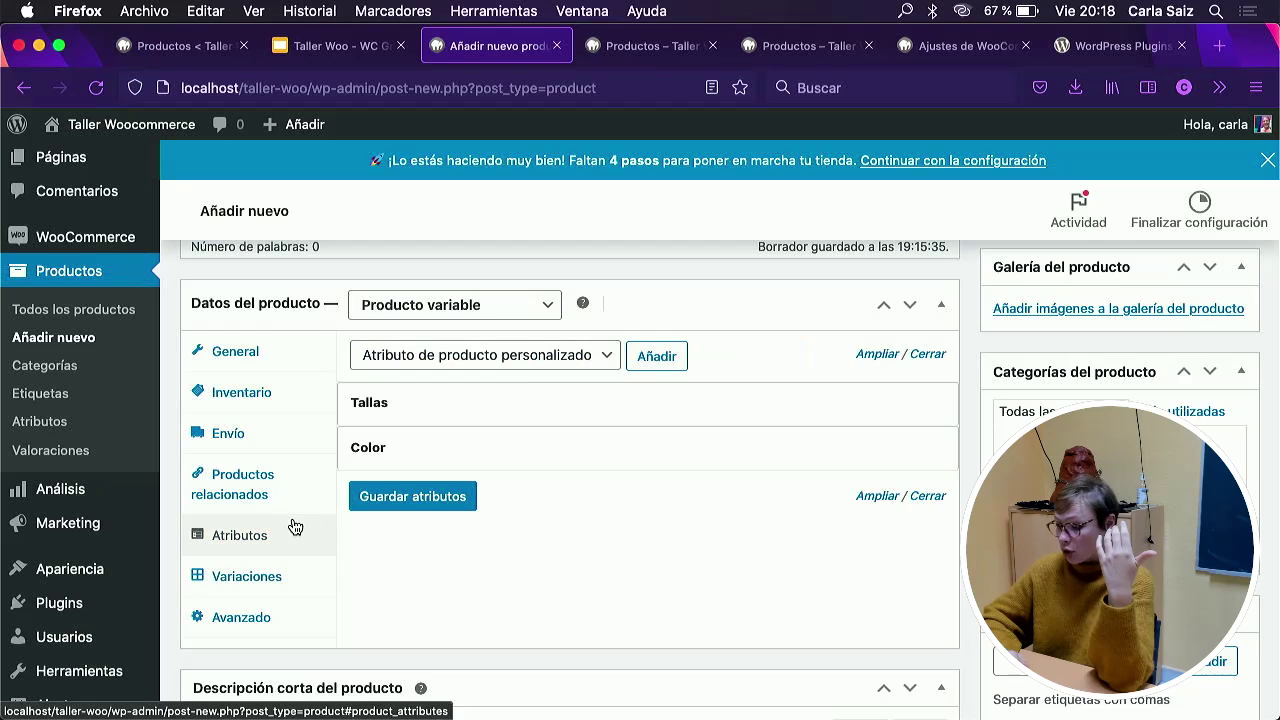
{"action": "left_click", "coordinate": [884, 405]}
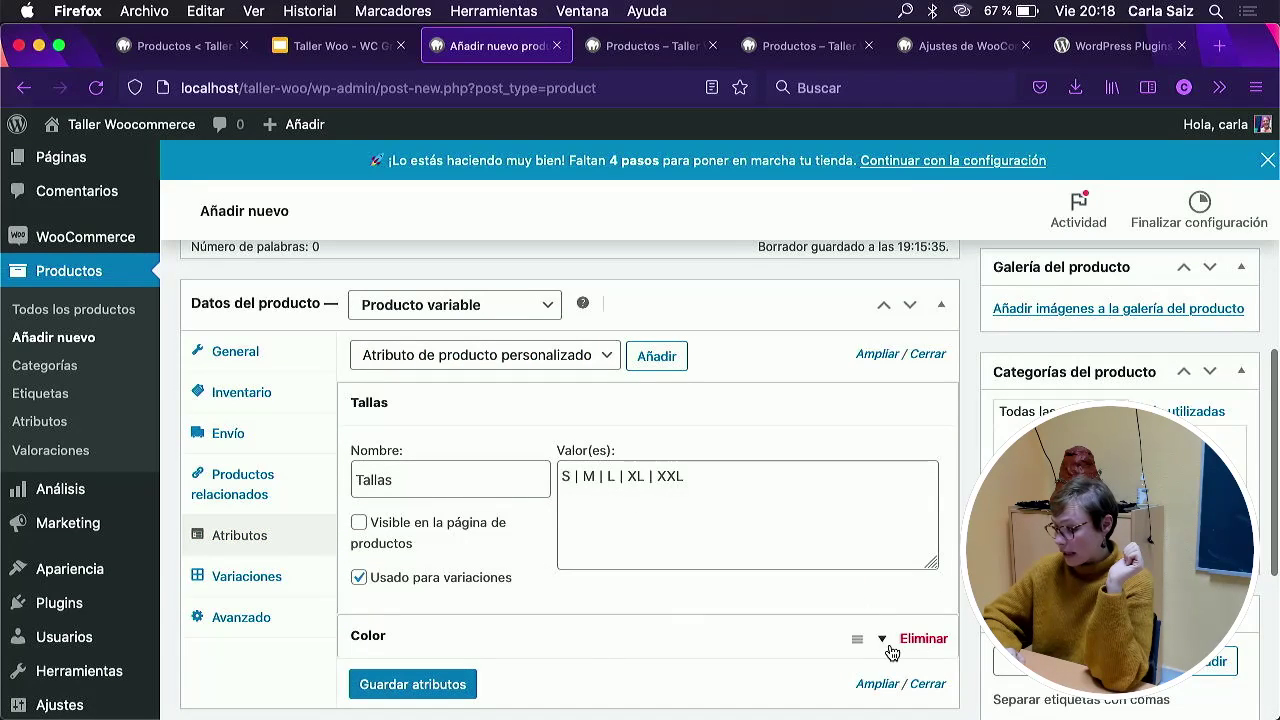
{"action": "left_click", "coordinate": [890, 649]}
{"action": "scroll", "coordinate": [715, 605], "scroll_direction": "down", "scroll_amount": 3}
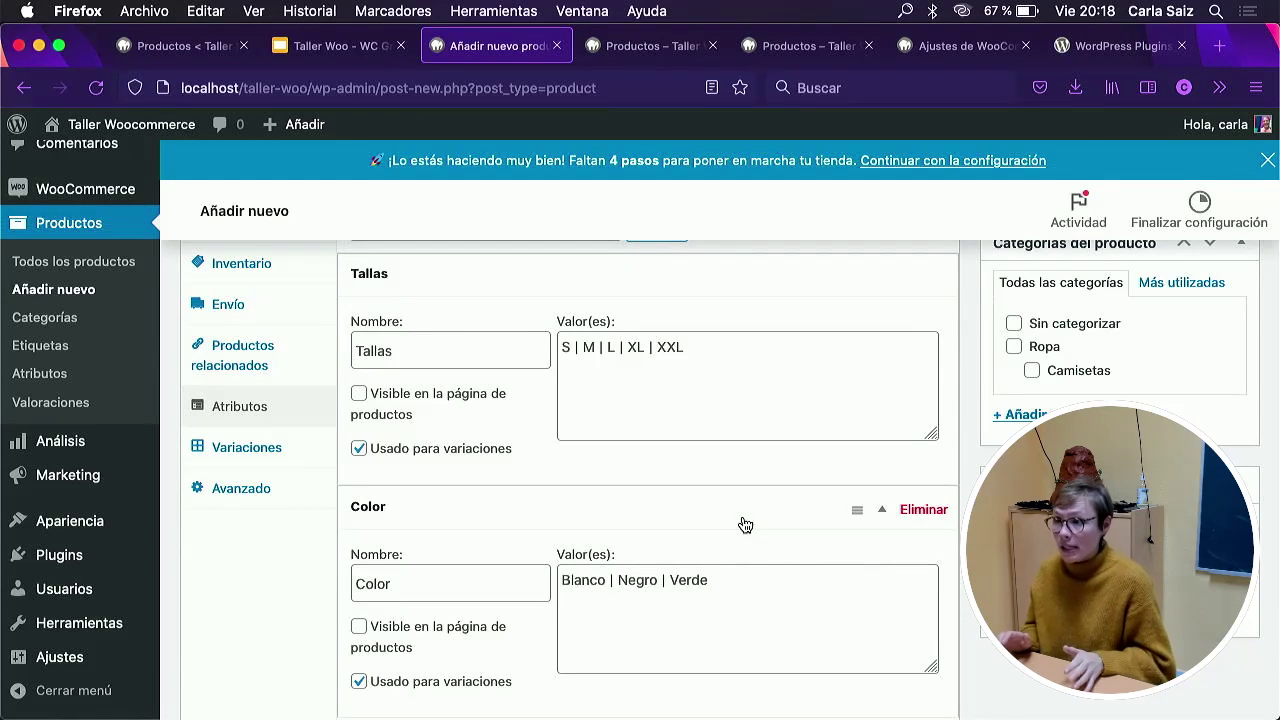
Add a single variation covering any Tallas and any Color, and cancel its pending changes.
{"action": "left_click", "coordinate": [277, 455]}
{"action": "scroll", "coordinate": [700, 455], "scroll_direction": "up", "scroll_amount": 3}
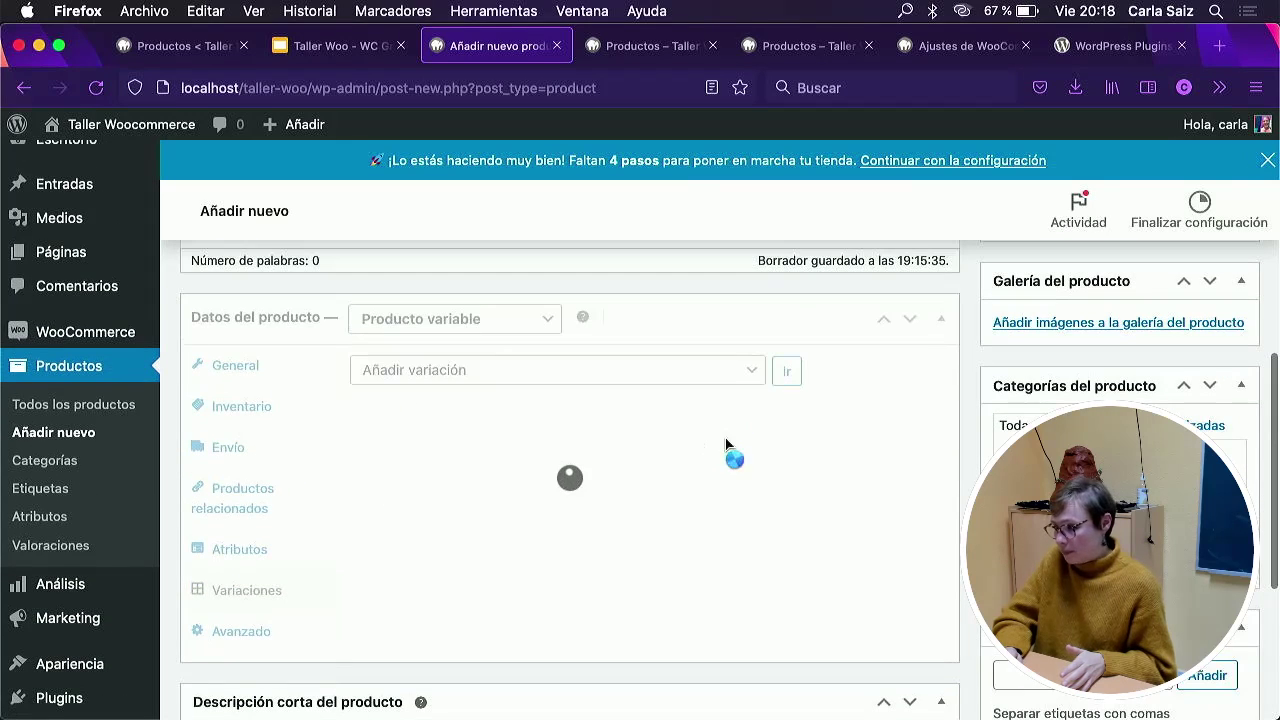
{"action": "left_click", "coordinate": [785, 372]}
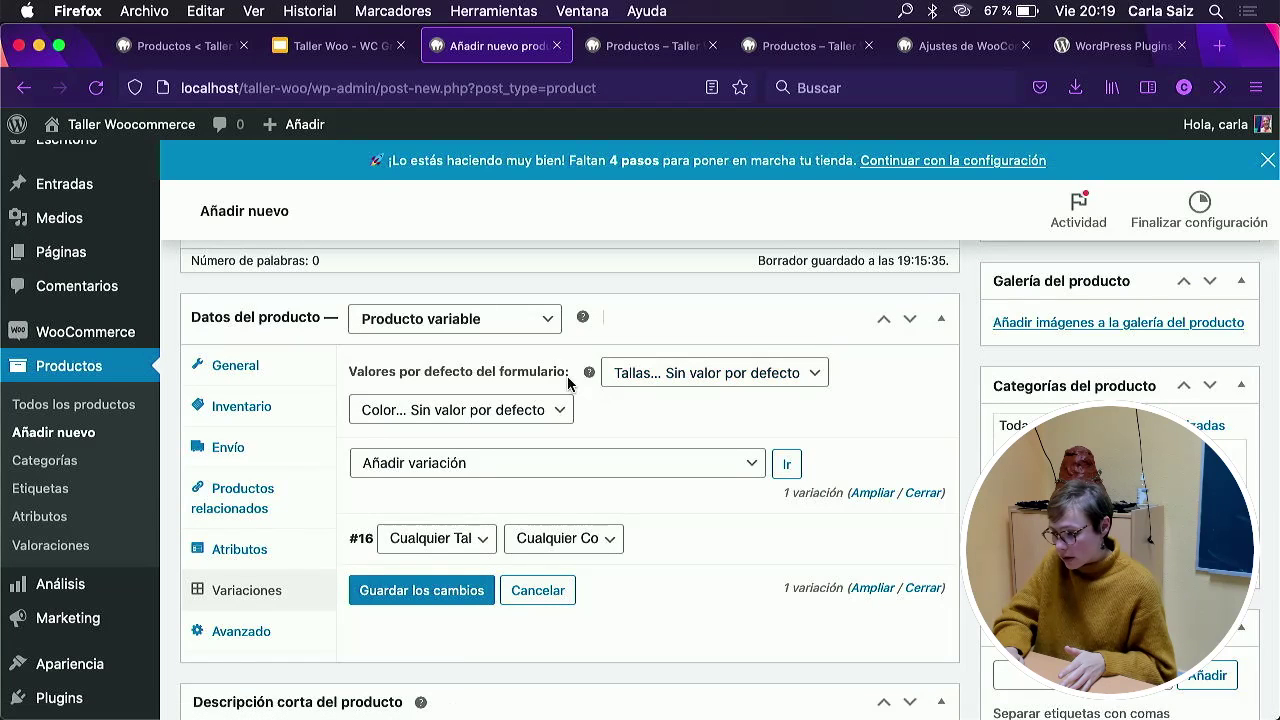
{"action": "left_click", "coordinate": [250, 560]}
{"action": "left_click", "coordinate": [245, 605]}
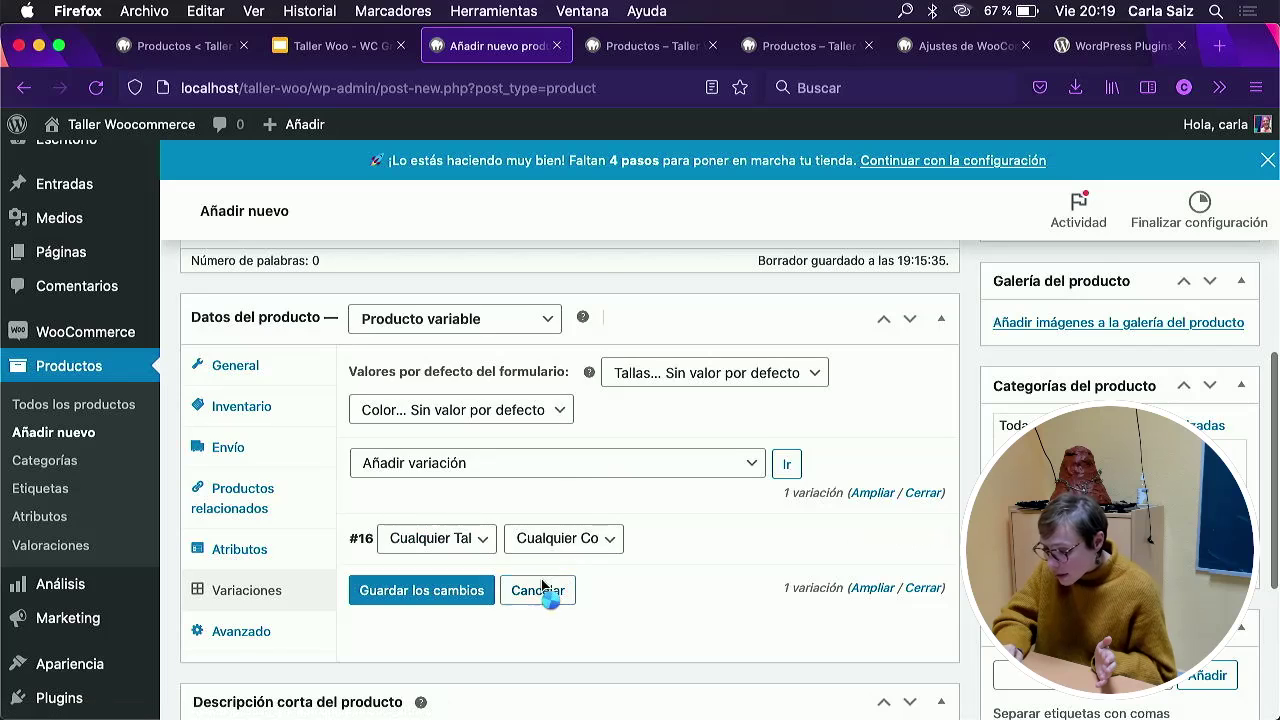
{"action": "left_click", "coordinate": [534, 590]}
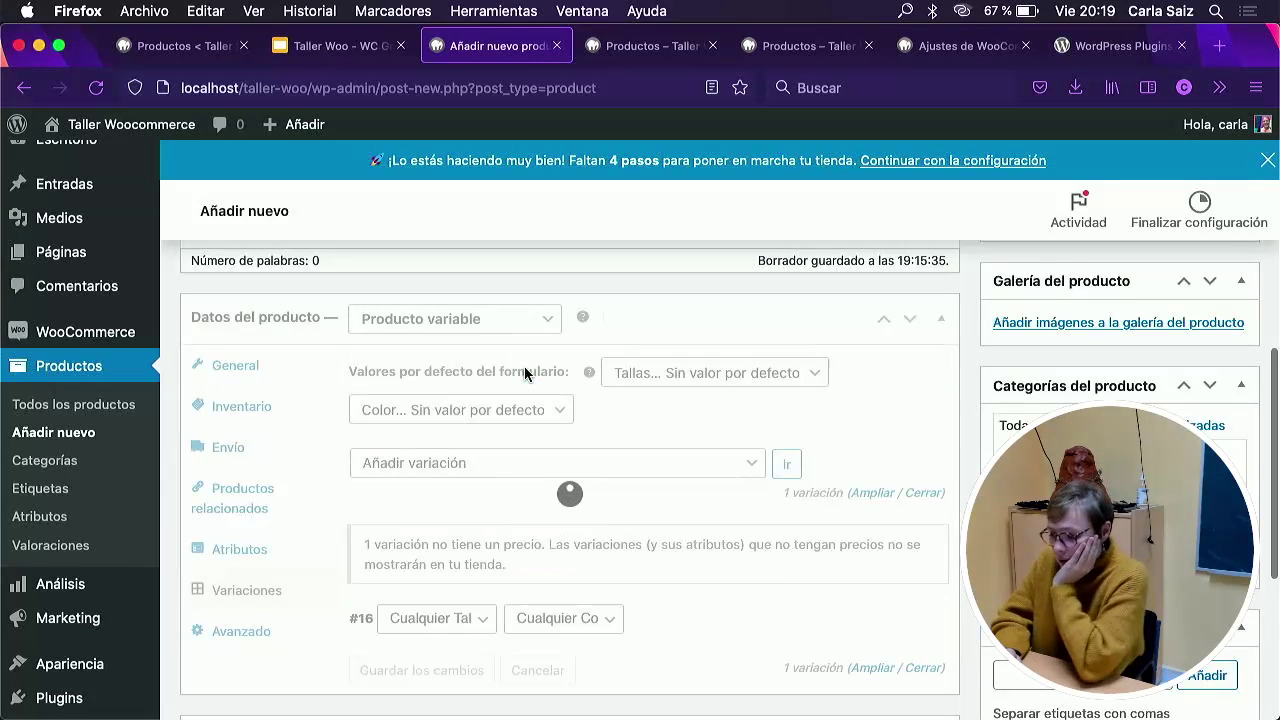
Delete all the product's existing variations with the bulk action Borrar todas las variaciones, accepting both warnings.
{"action": "left_click", "coordinate": [684, 378]}
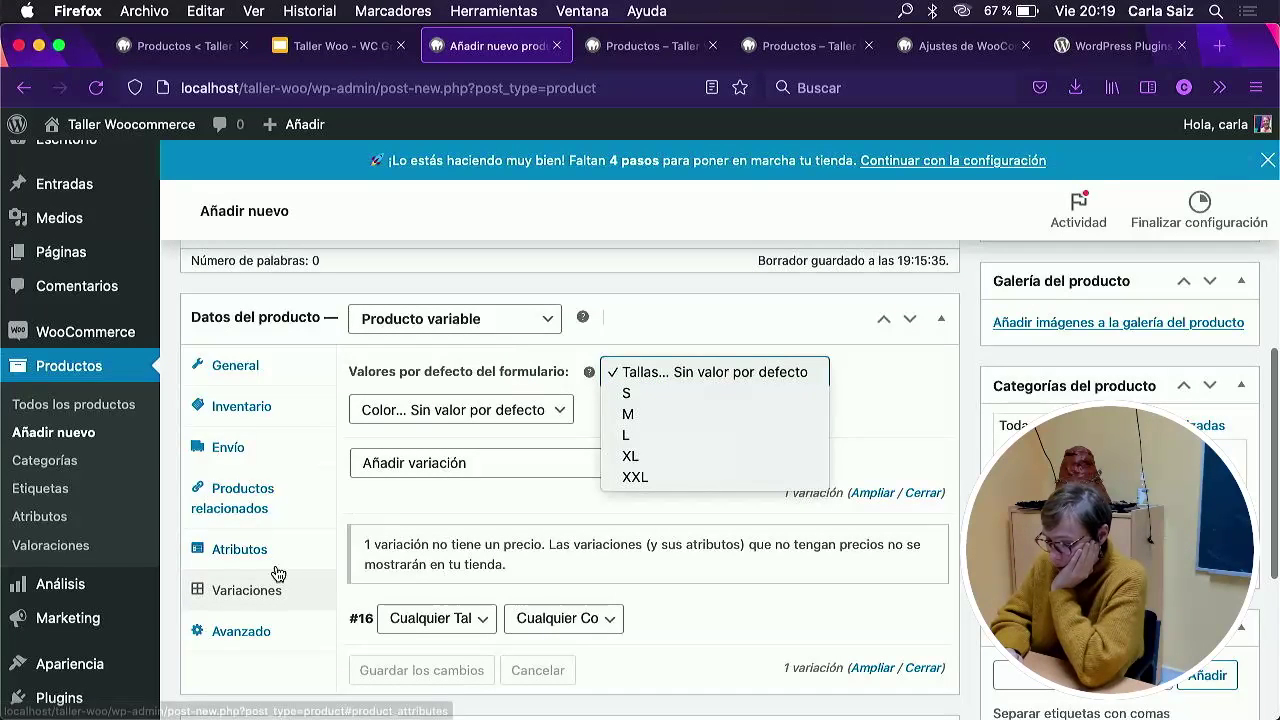
{"action": "left_click", "coordinate": [440, 513]}
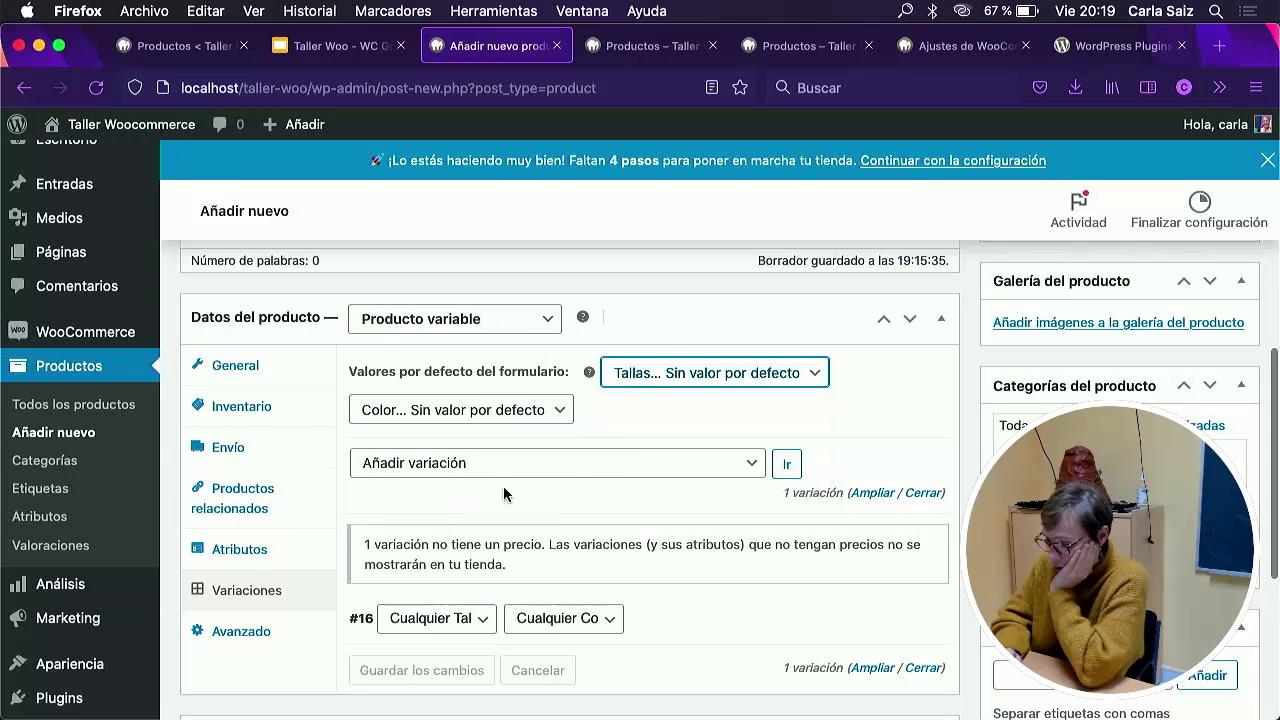
{"action": "left_click", "coordinate": [524, 464]}
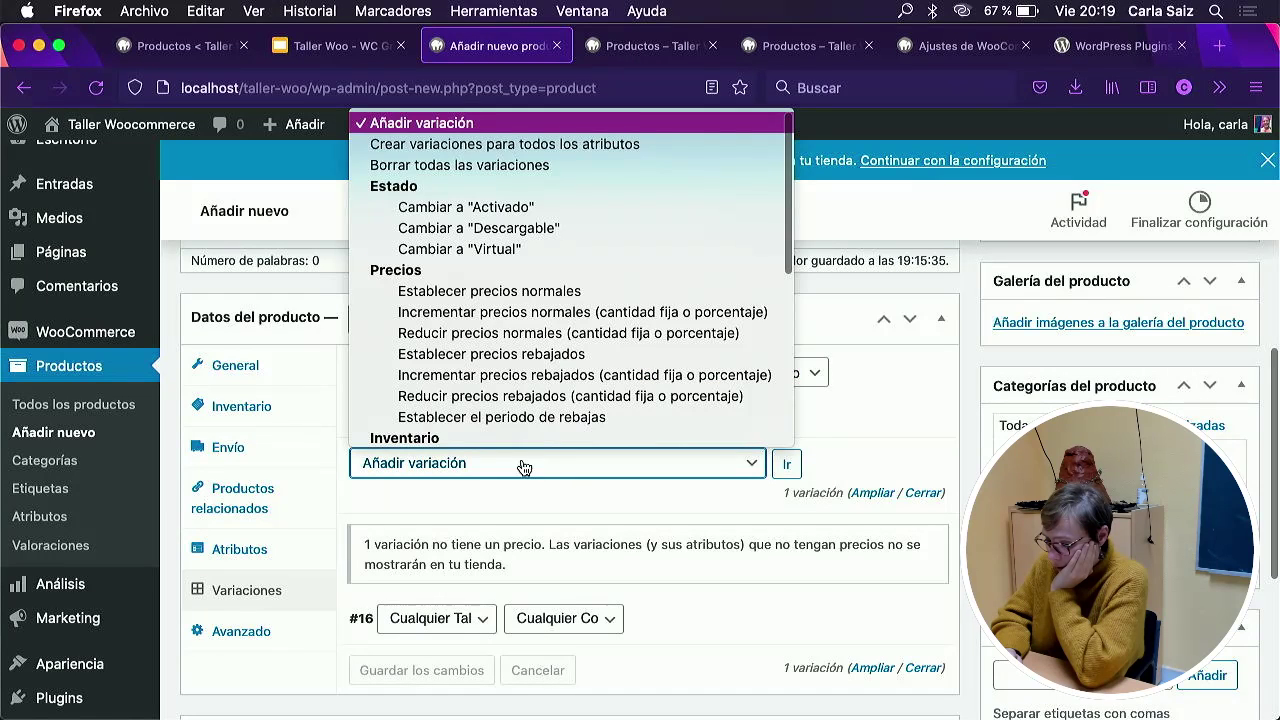
{"action": "left_click", "coordinate": [525, 166]}
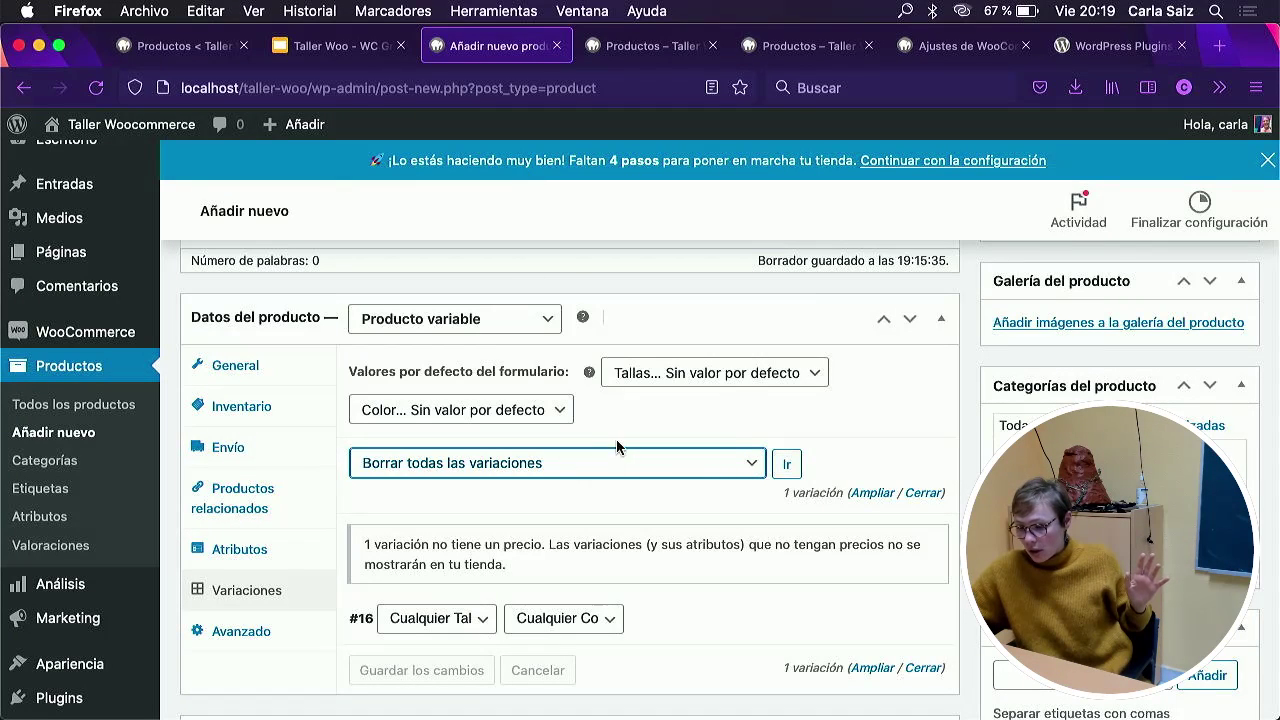
{"action": "left_click", "coordinate": [786, 463]}
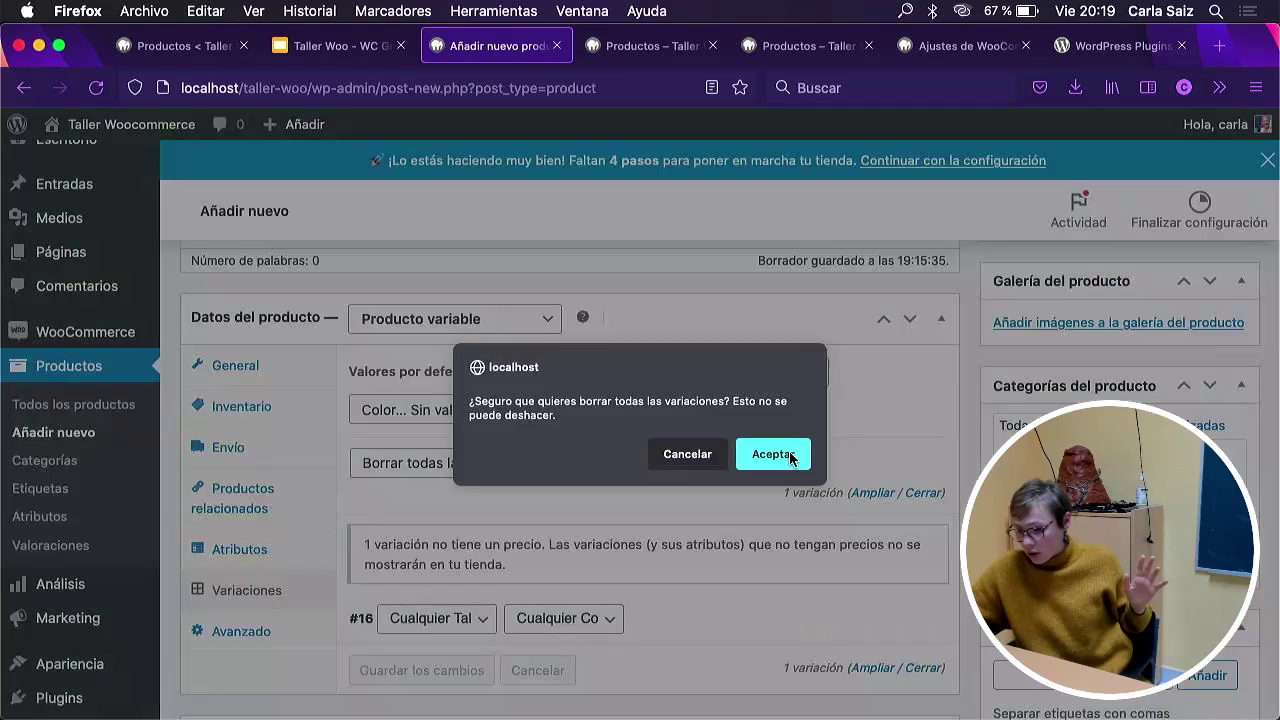
{"action": "left_click", "coordinate": [806, 468]}
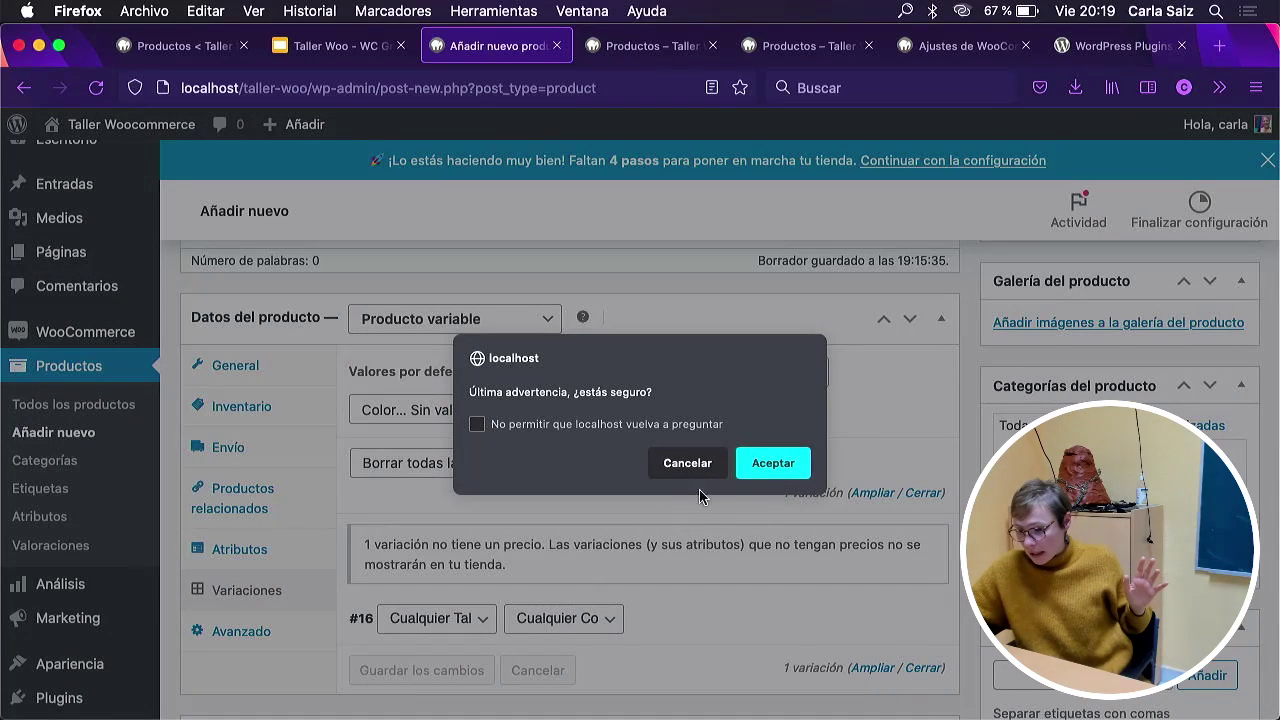
{"action": "left_click", "coordinate": [766, 464]}
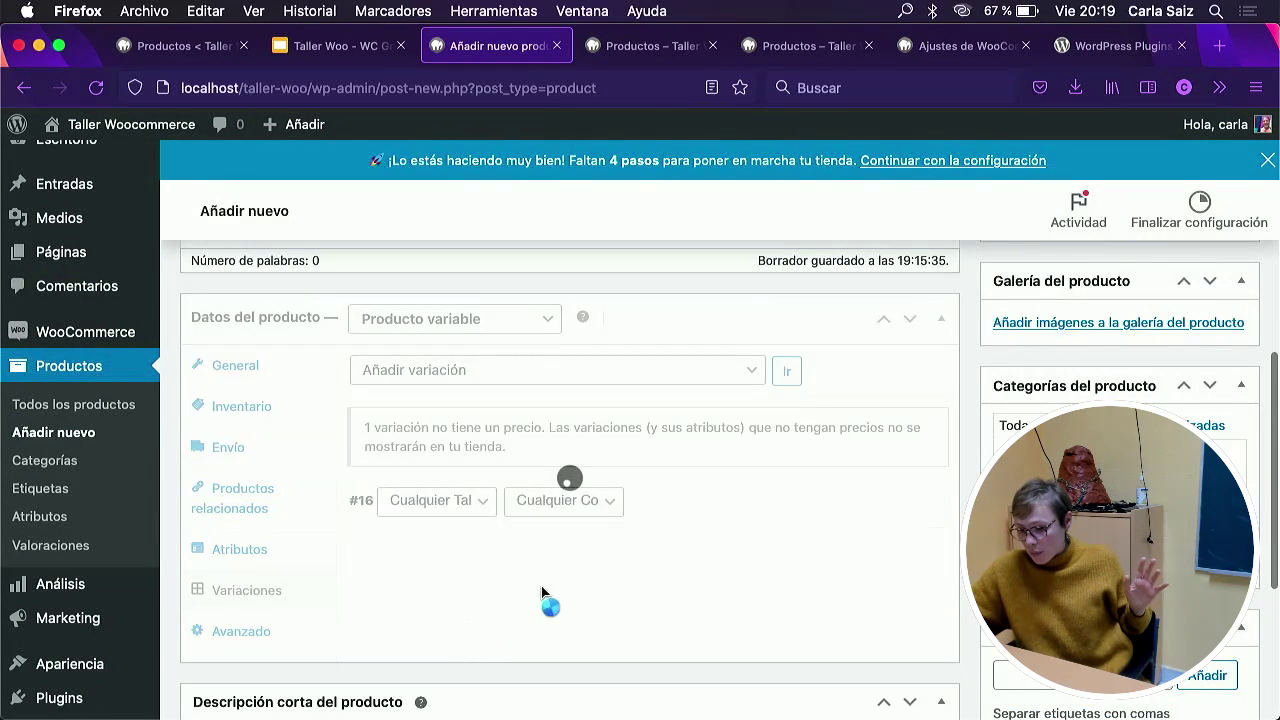
Generate variations for every combination of Tallas and Color with Crear variaciones para todos los atributos.
{"action": "left_click", "coordinate": [766, 376]}
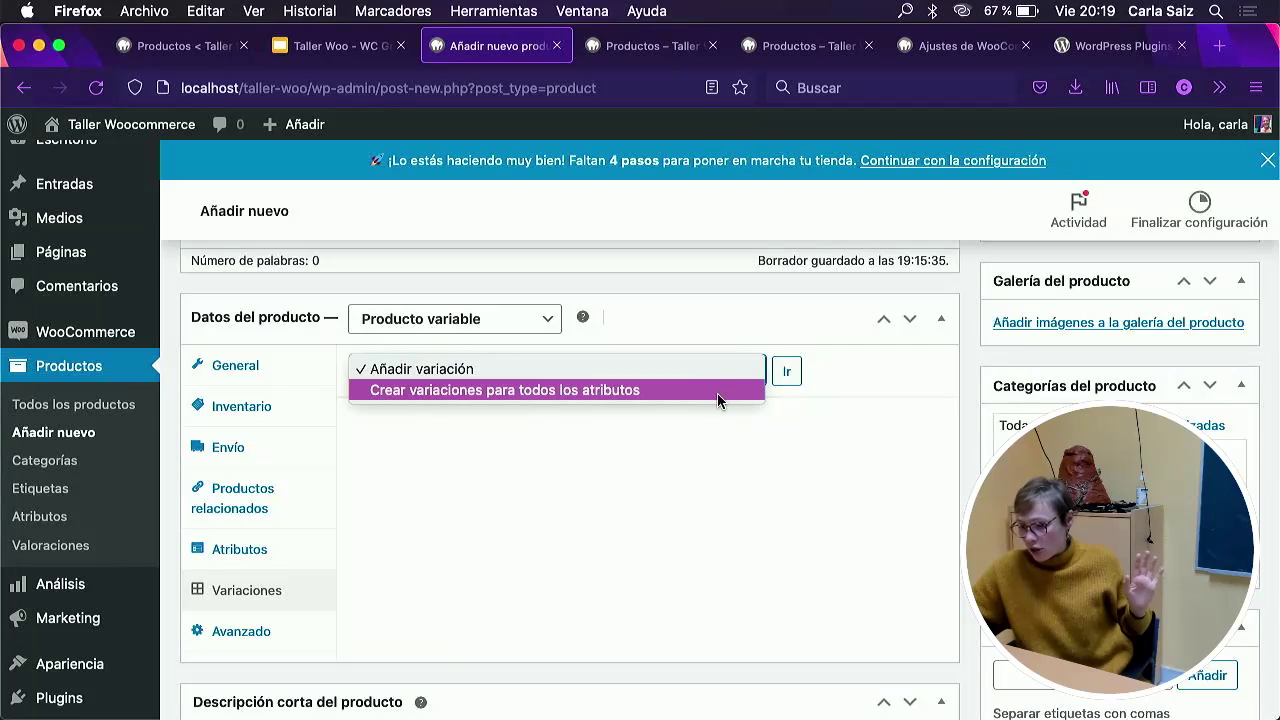
{"action": "left_click", "coordinate": [717, 395]}
{"action": "left_click", "coordinate": [782, 378]}
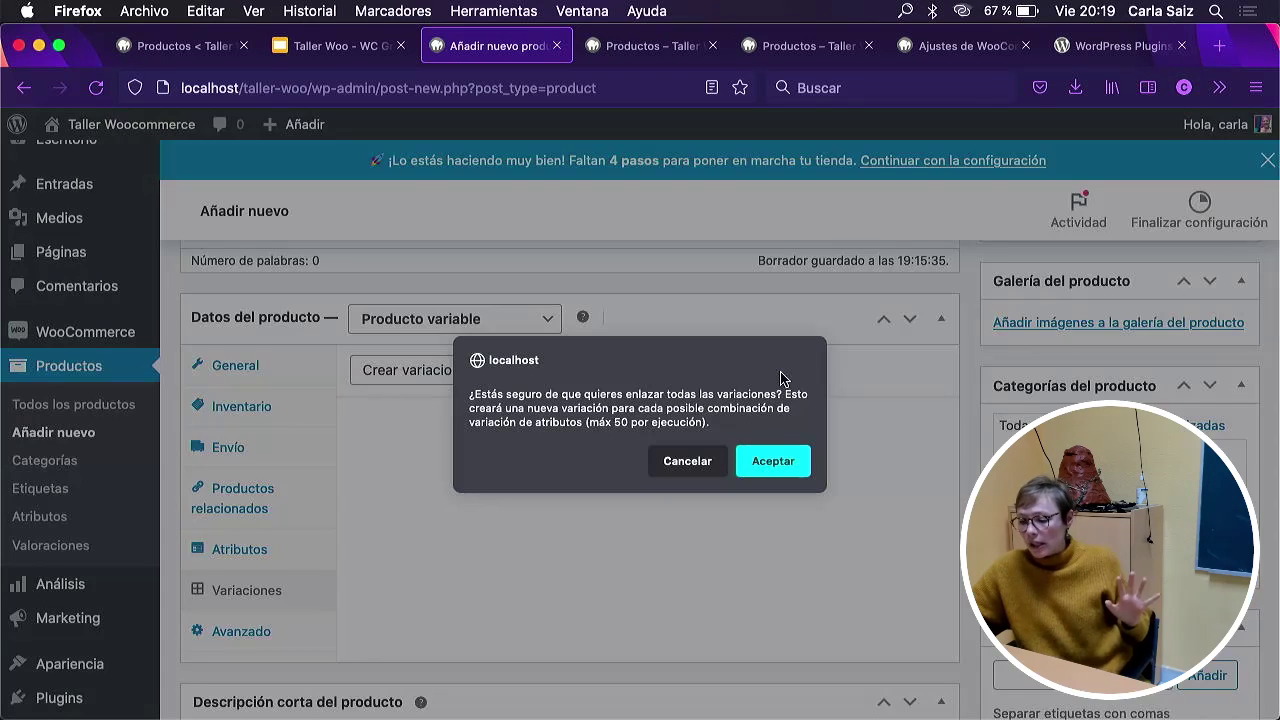
{"action": "left_click", "coordinate": [772, 462]}
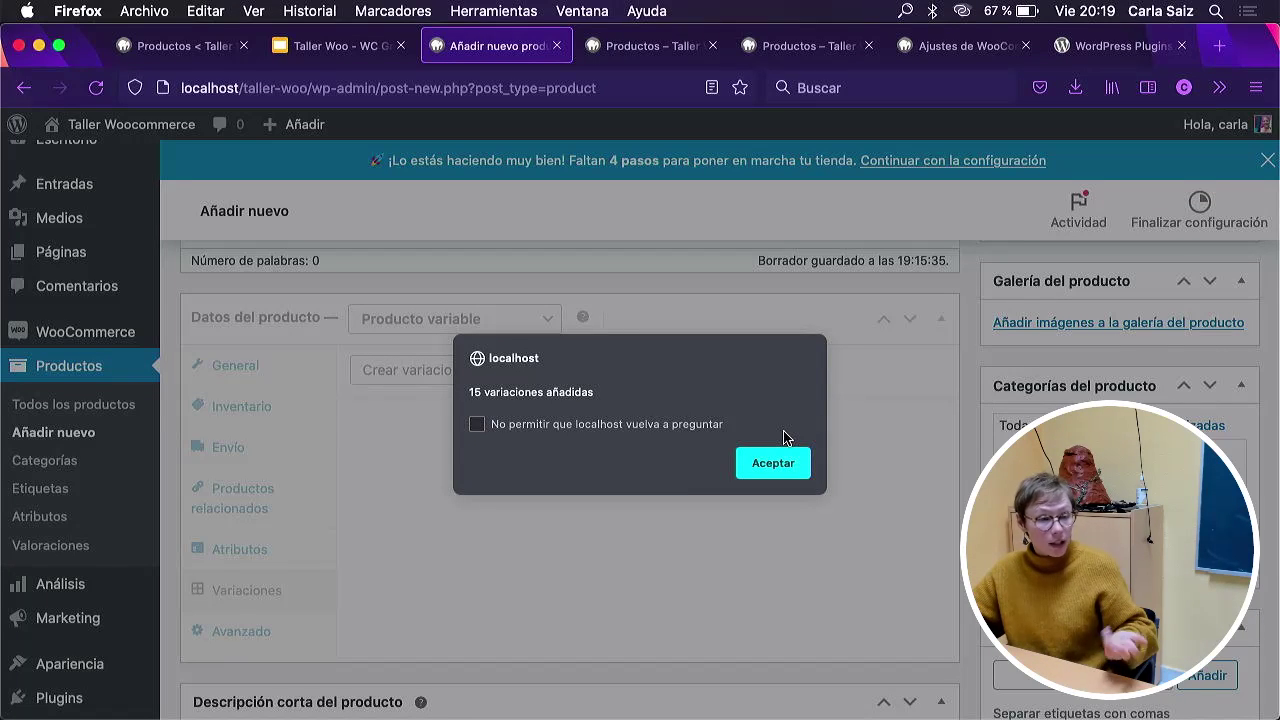
{"action": "left_click", "coordinate": [769, 455]}
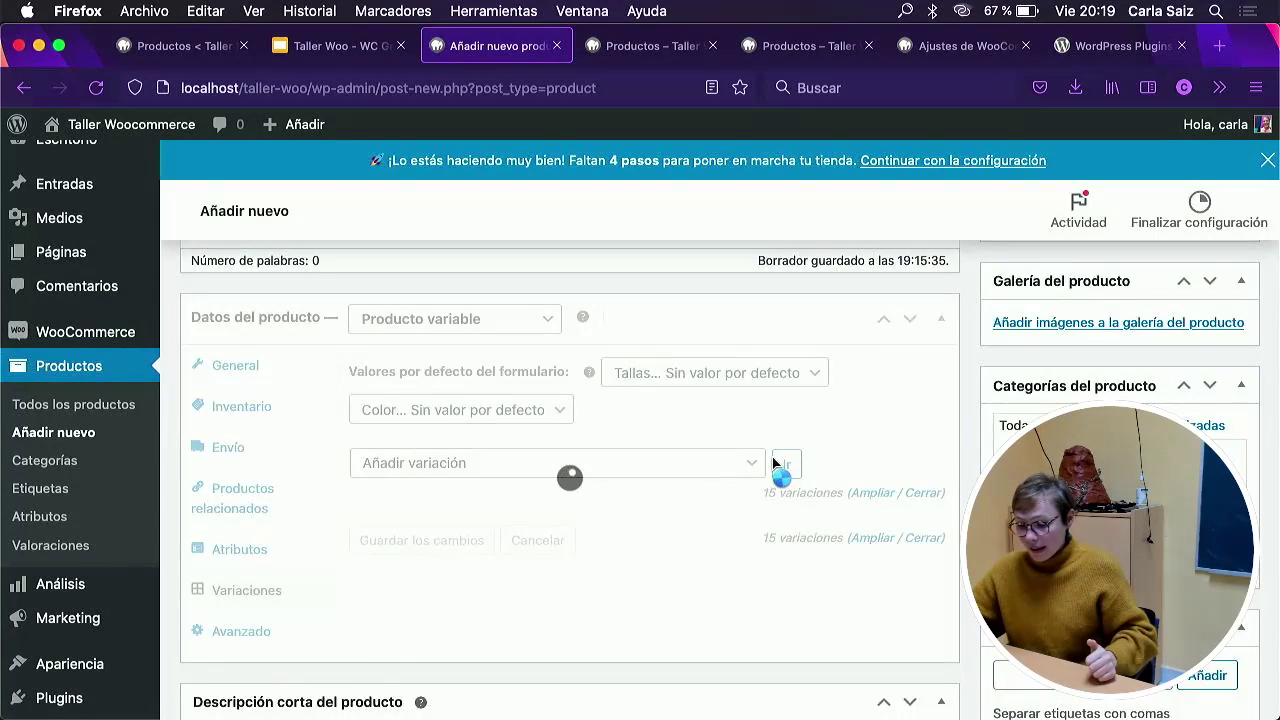
Review the generated variations list and expand the S / Blanco variation to examine its image, SKU, price and stock options.
{"action": "scroll", "coordinate": [773, 462], "scroll_direction": "down", "scroll_amount": 10}
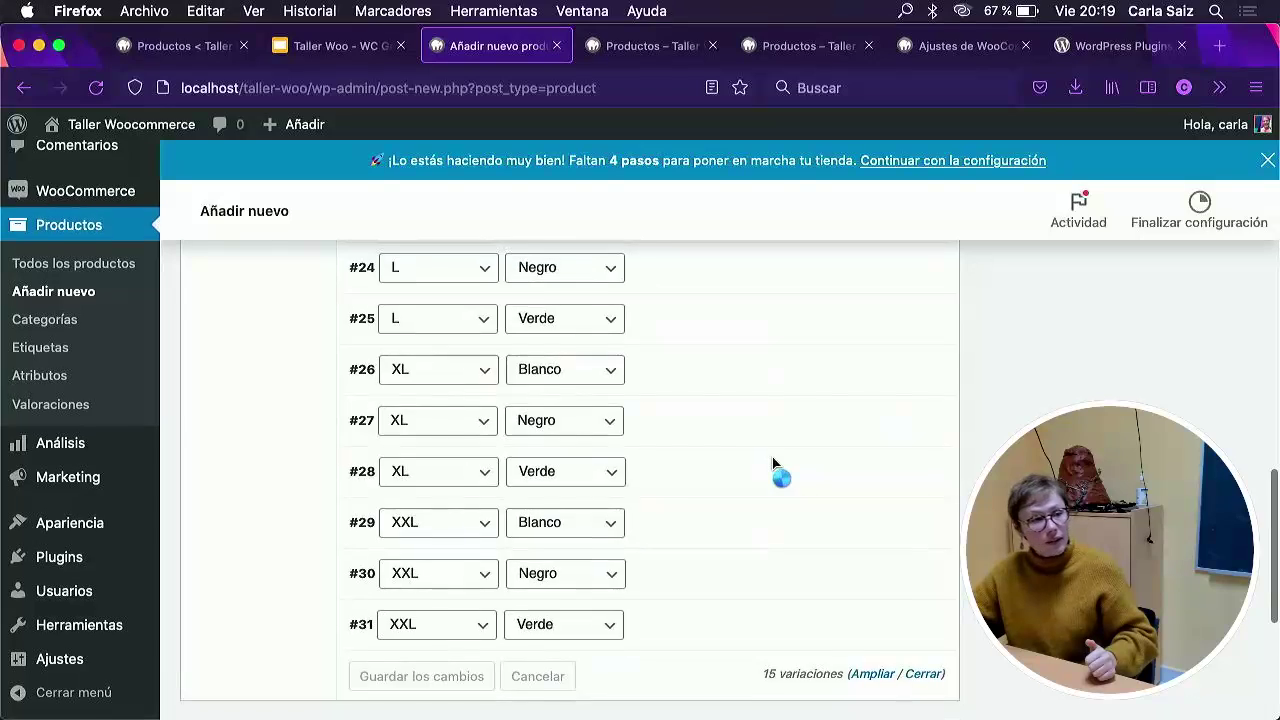
{"action": "scroll", "coordinate": [773, 462], "scroll_direction": "up", "scroll_amount": 10}
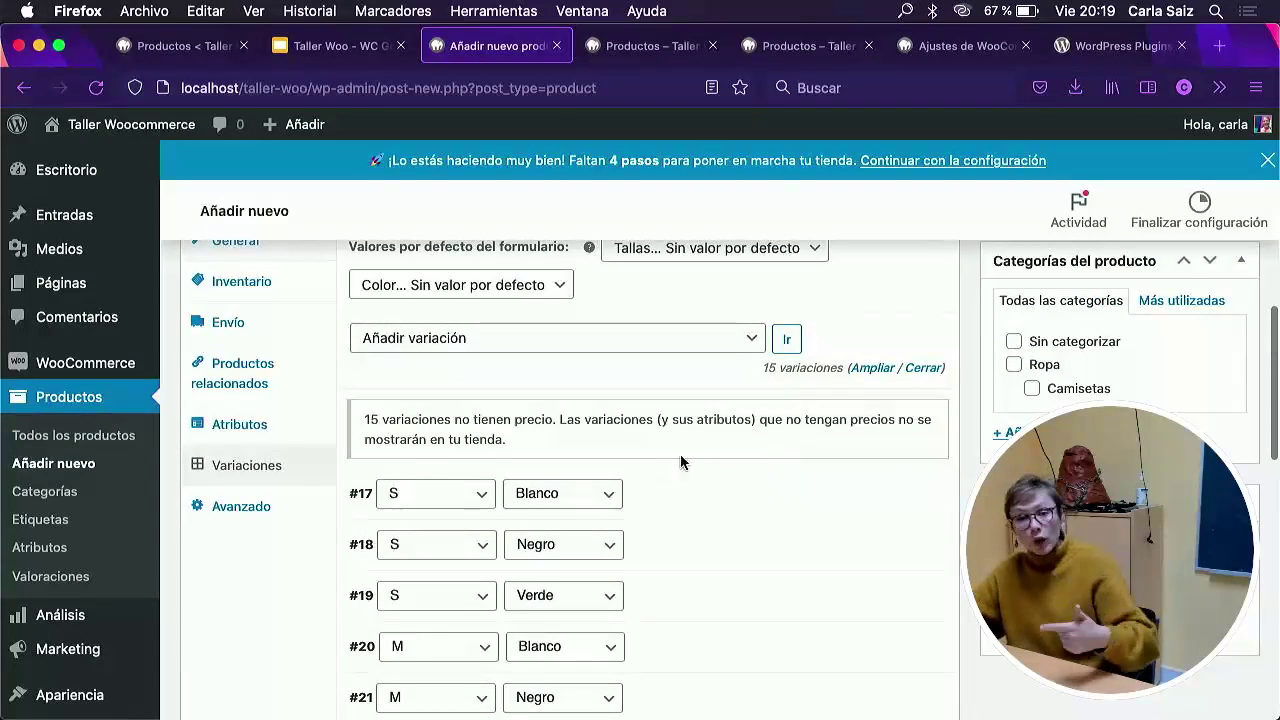
{"action": "scroll", "coordinate": [722, 426], "scroll_direction": "down", "scroll_amount": 1}
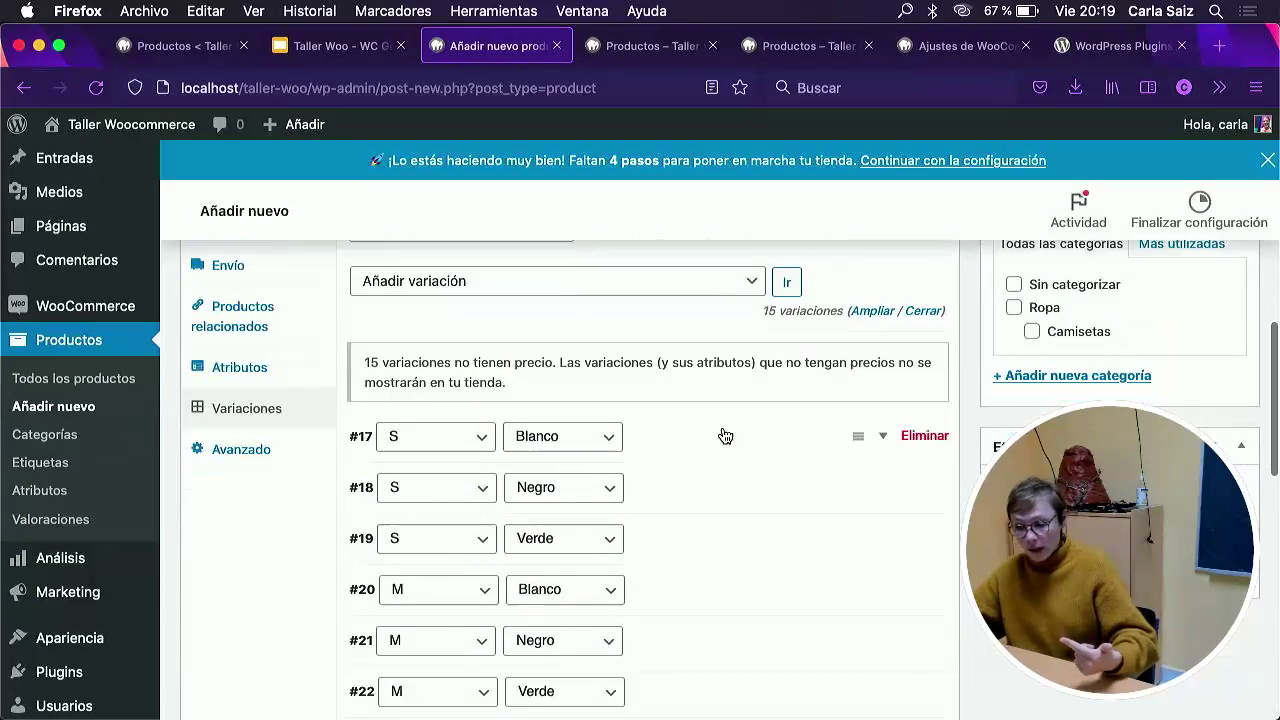
{"action": "left_click", "coordinate": [885, 437]}
{"action": "scroll", "coordinate": [689, 510], "scroll_direction": "down", "scroll_amount": 3}
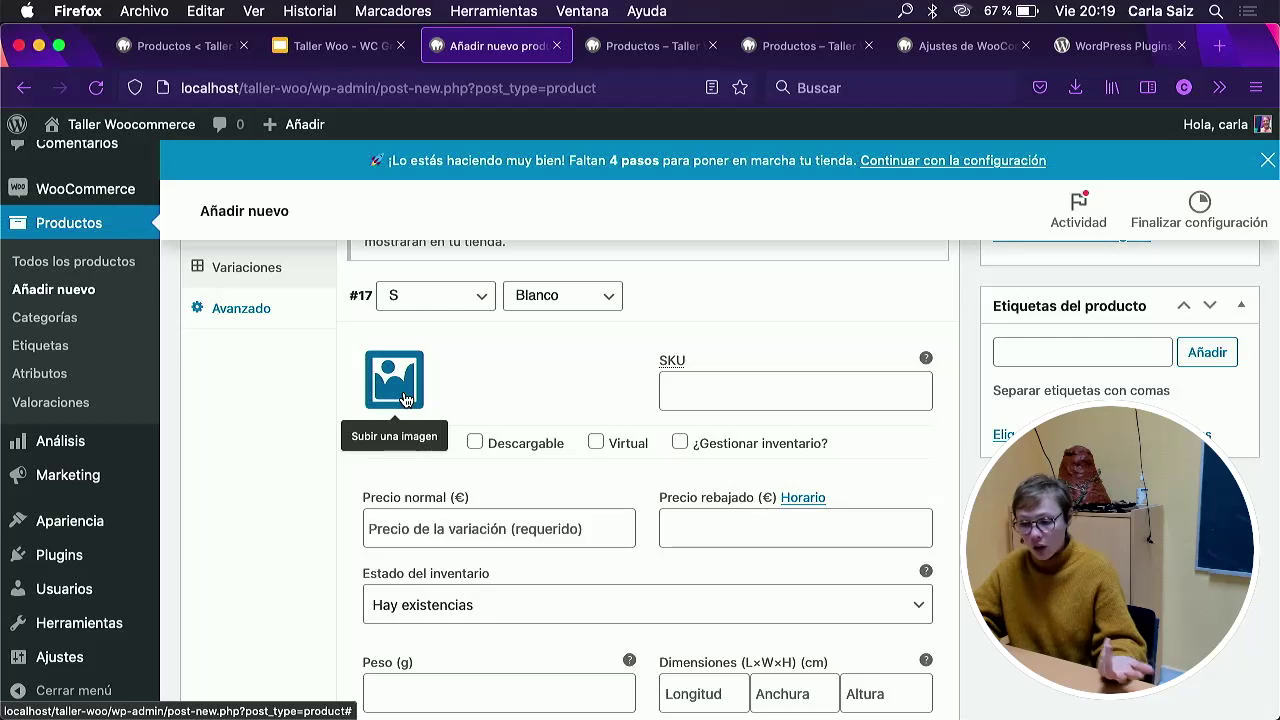
{"action": "left_click", "coordinate": [405, 400]}
{"action": "left_click", "coordinate": [1223, 164]}
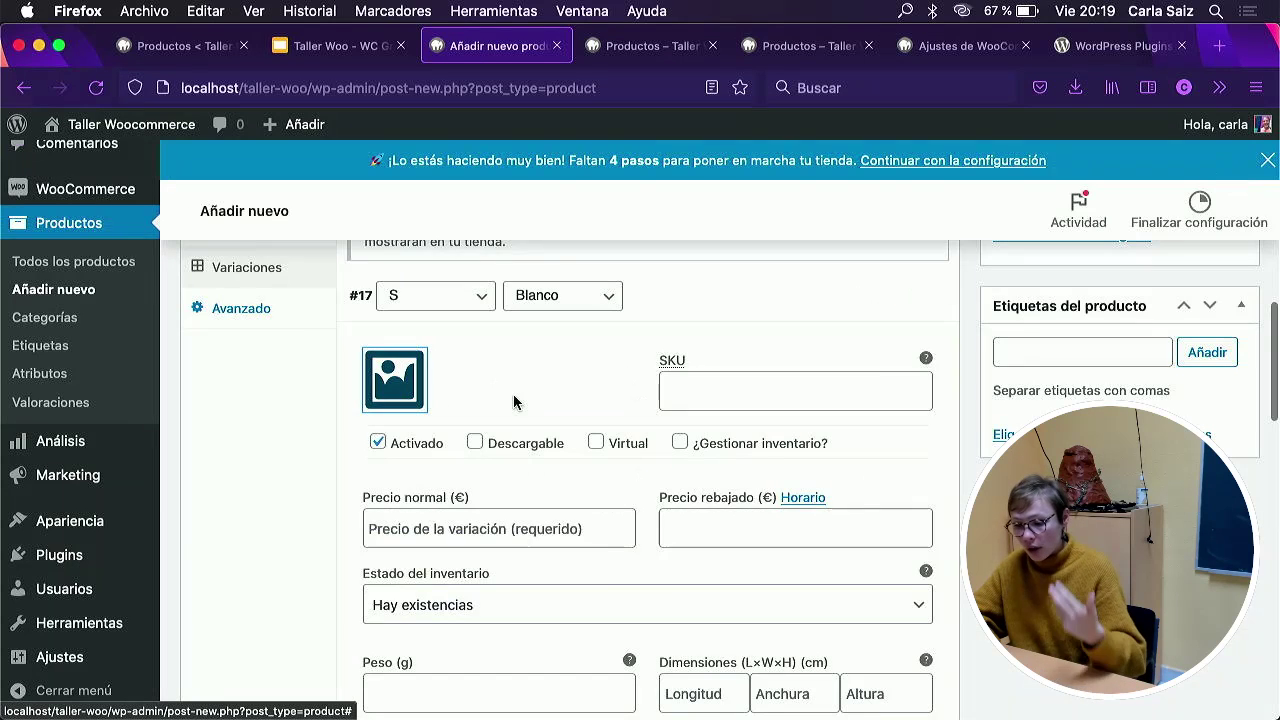
Set the SKU of the S / Blanco variation to suda-cami.
{"action": "left_click", "coordinate": [726, 394]}
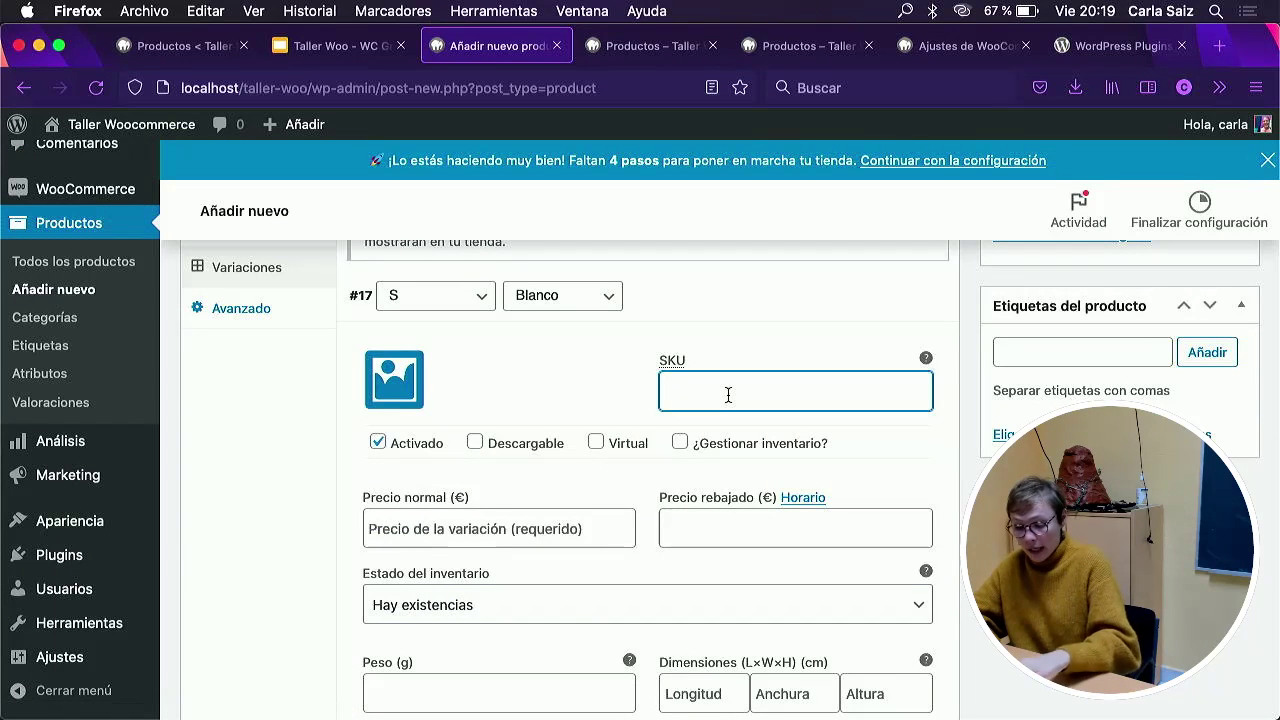
{"action": "type", "text": "su"}
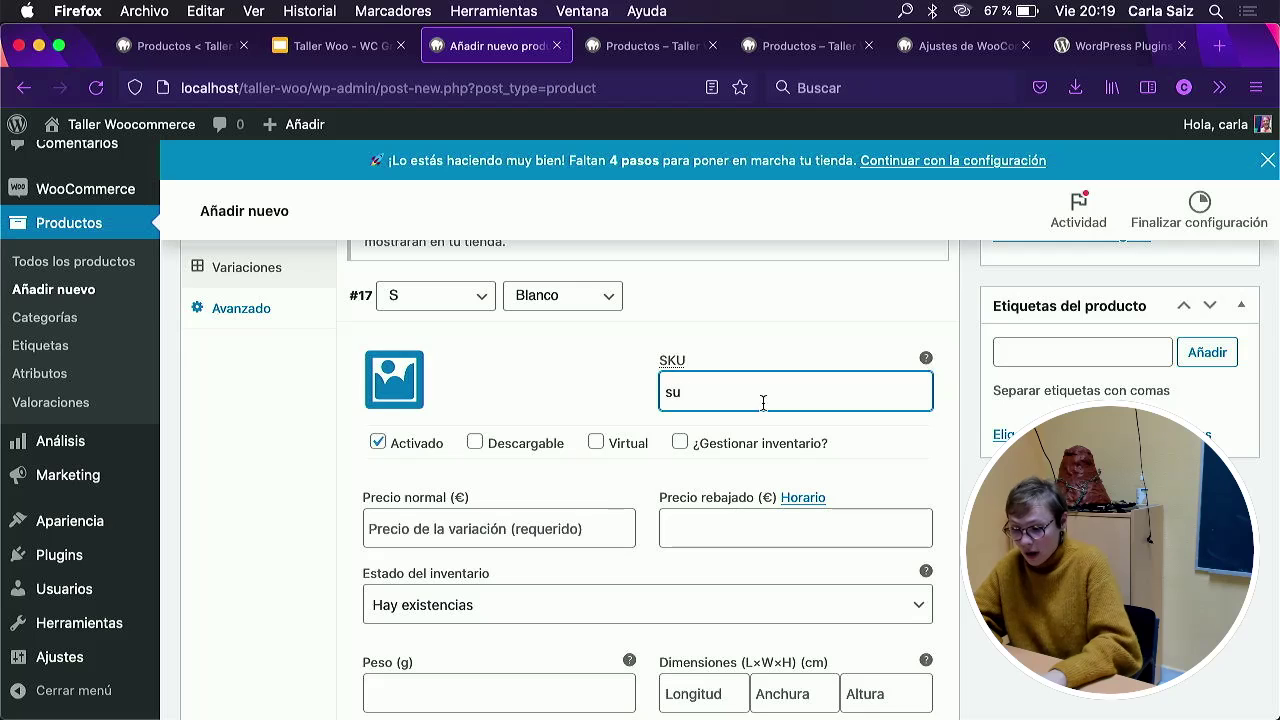
{"action": "type", "text": "da-cami"}
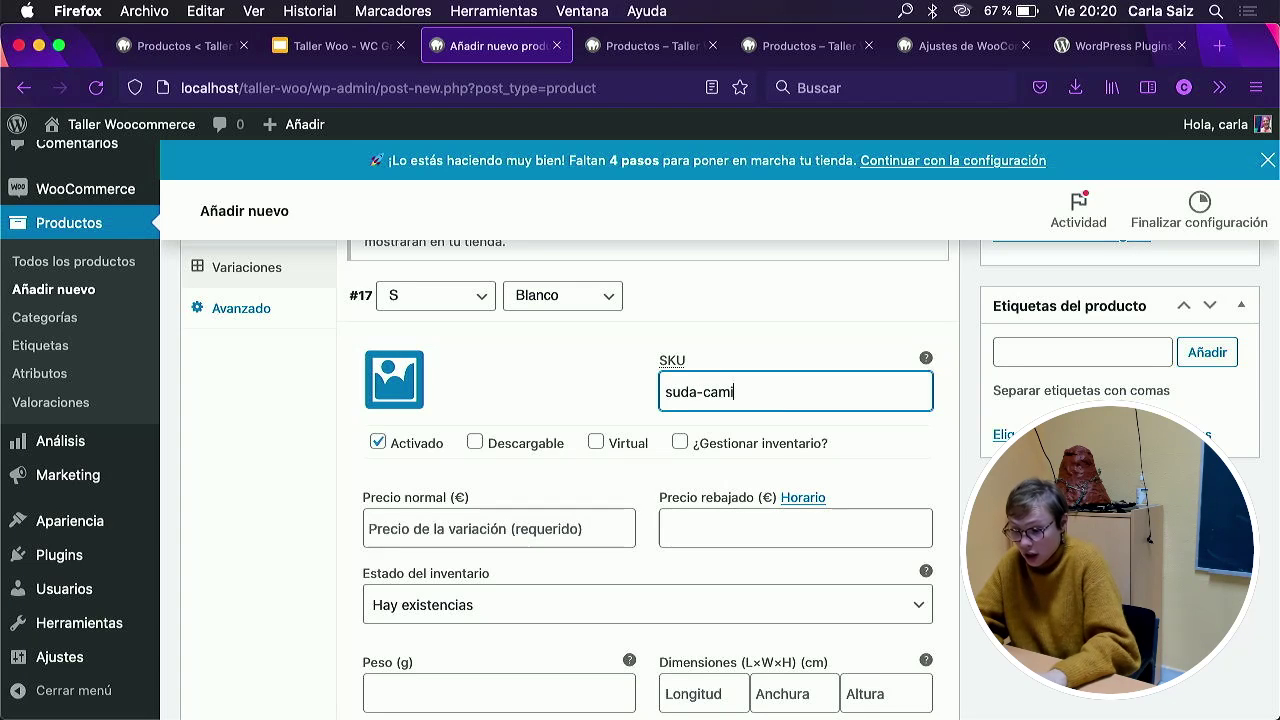
Check the product's General settings for a price, and set the S / Blanco variation's Precio normal to 14,99 €.
{"action": "scroll", "coordinate": [491, 443], "scroll_direction": "up", "scroll_amount": 5}
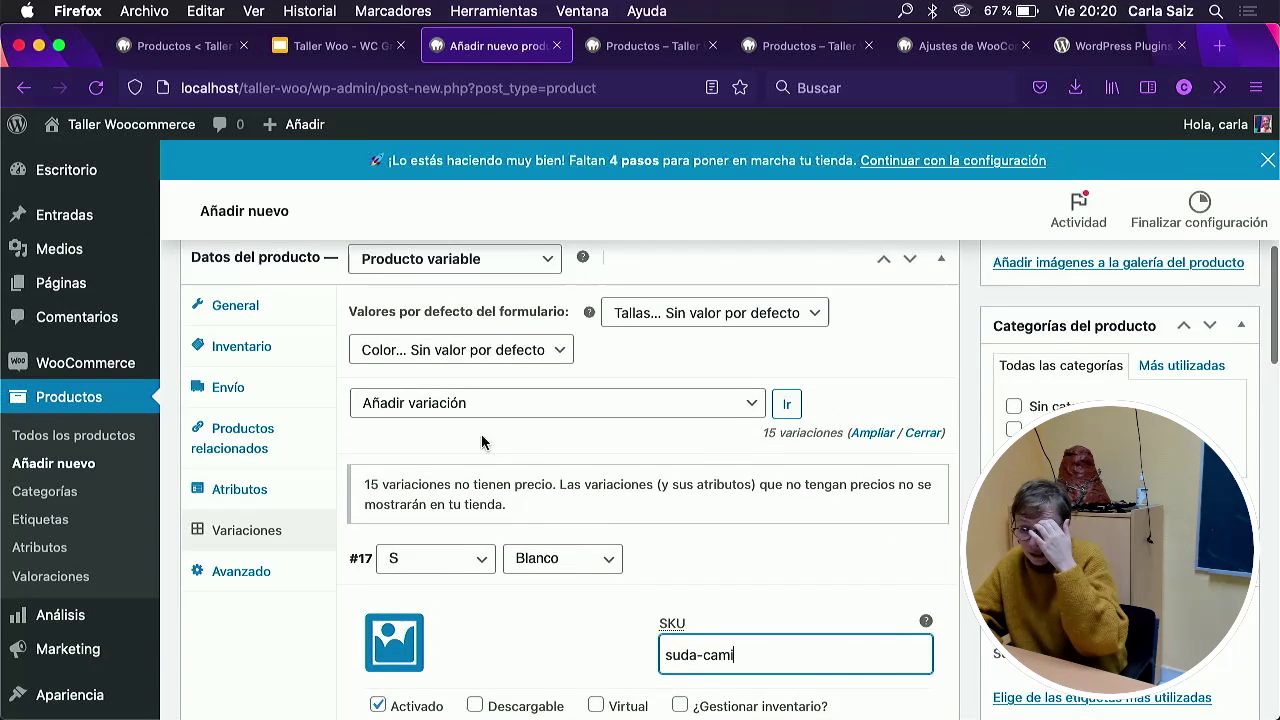
{"action": "left_click", "coordinate": [280, 322]}
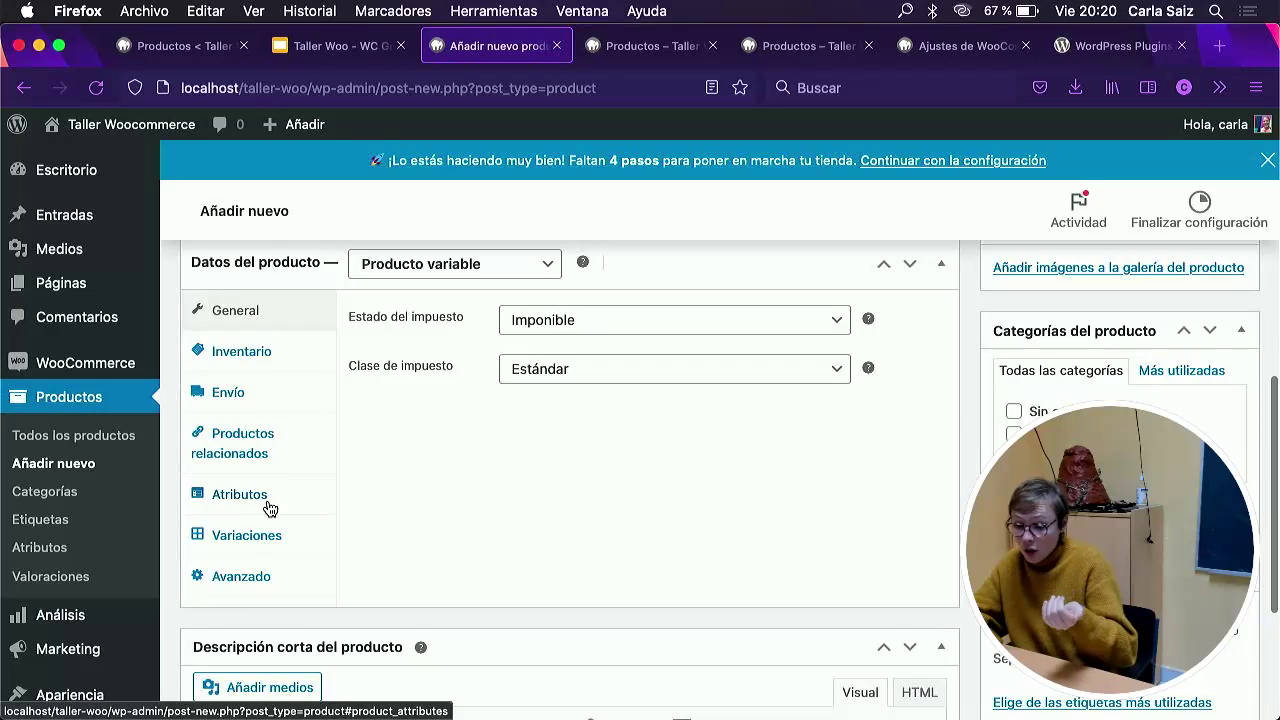
{"action": "left_click", "coordinate": [266, 540]}
{"action": "scroll", "coordinate": [600, 563], "scroll_direction": "down", "scroll_amount": 5}
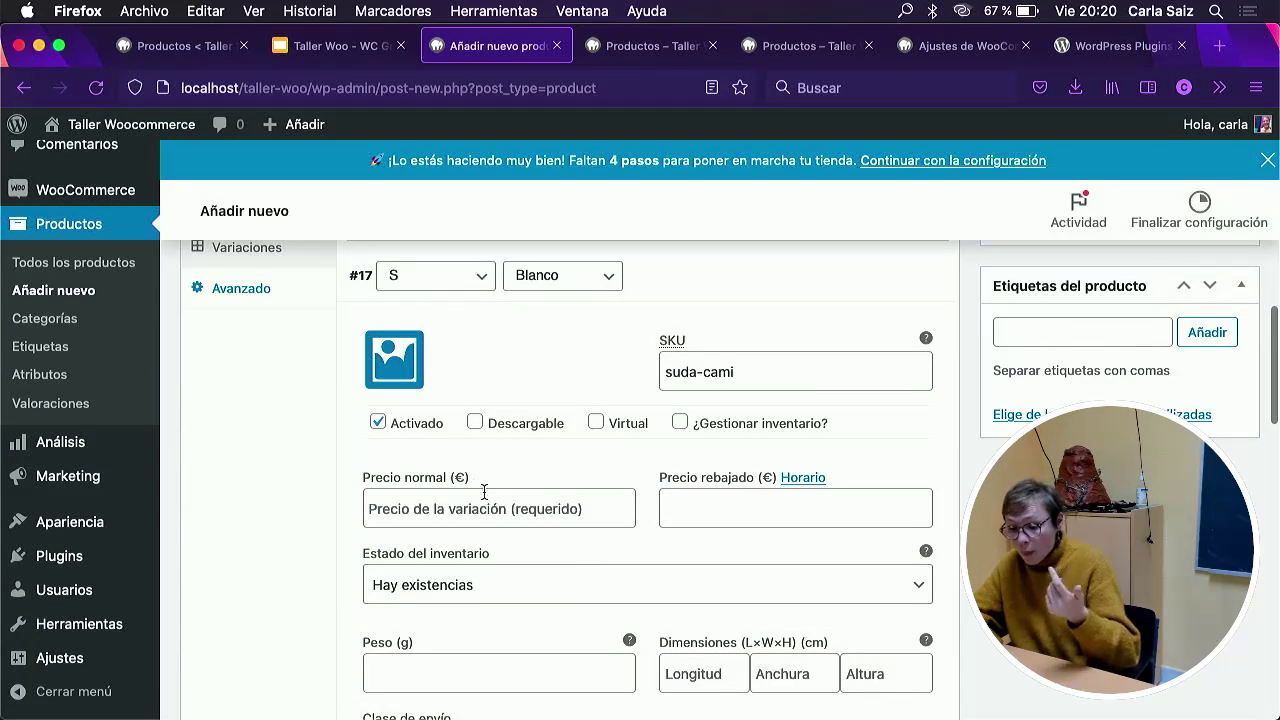
{"action": "left_click", "coordinate": [431, 476]}
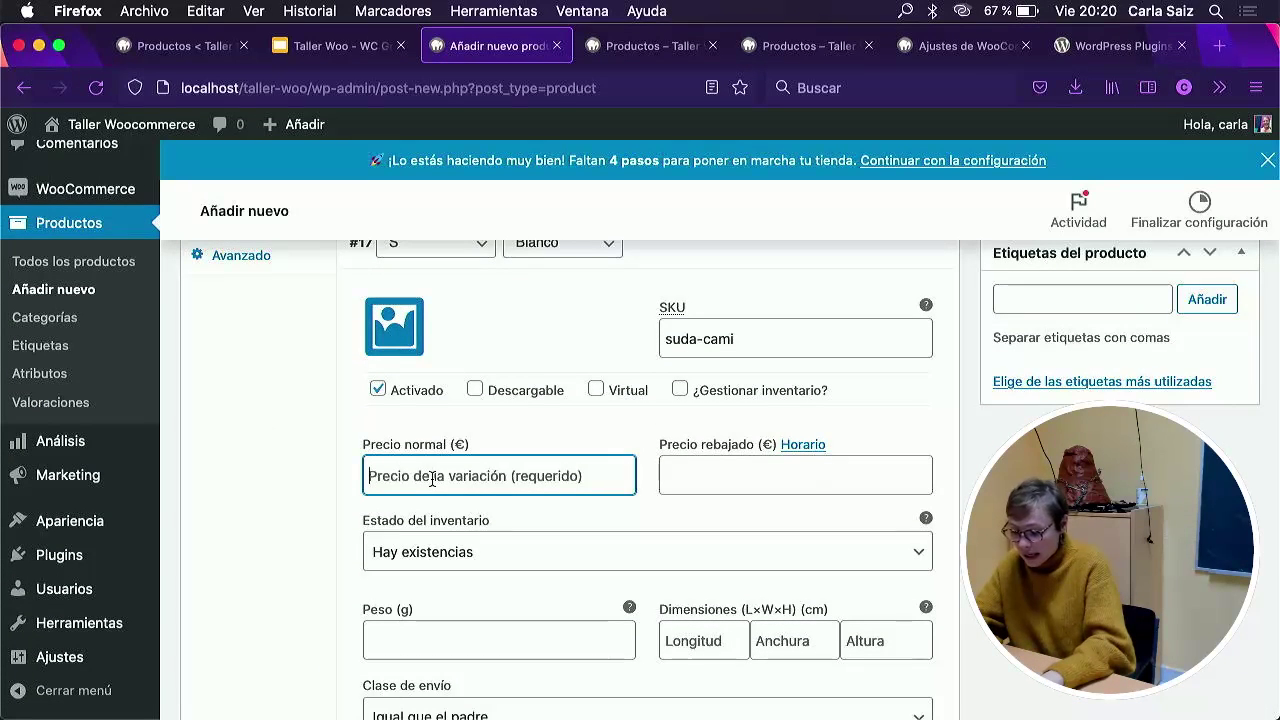
{"action": "type", "text": "14"}
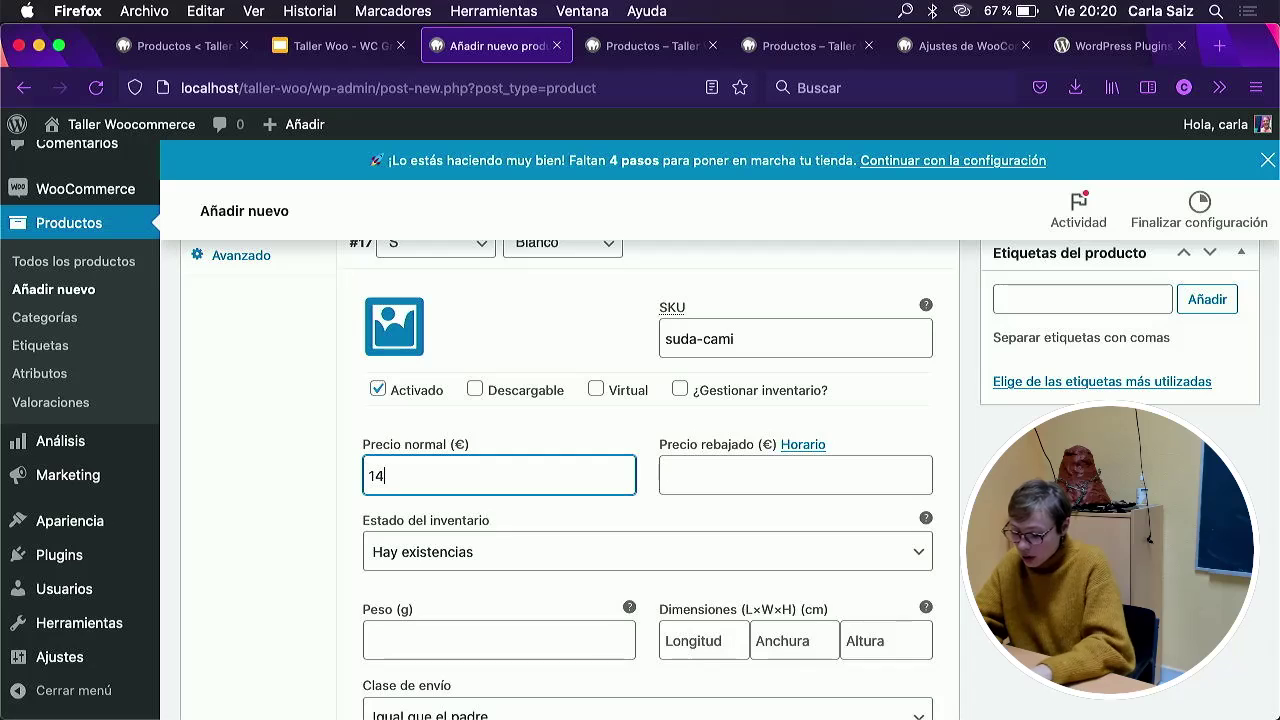
{"action": "type", "text": ",99"}
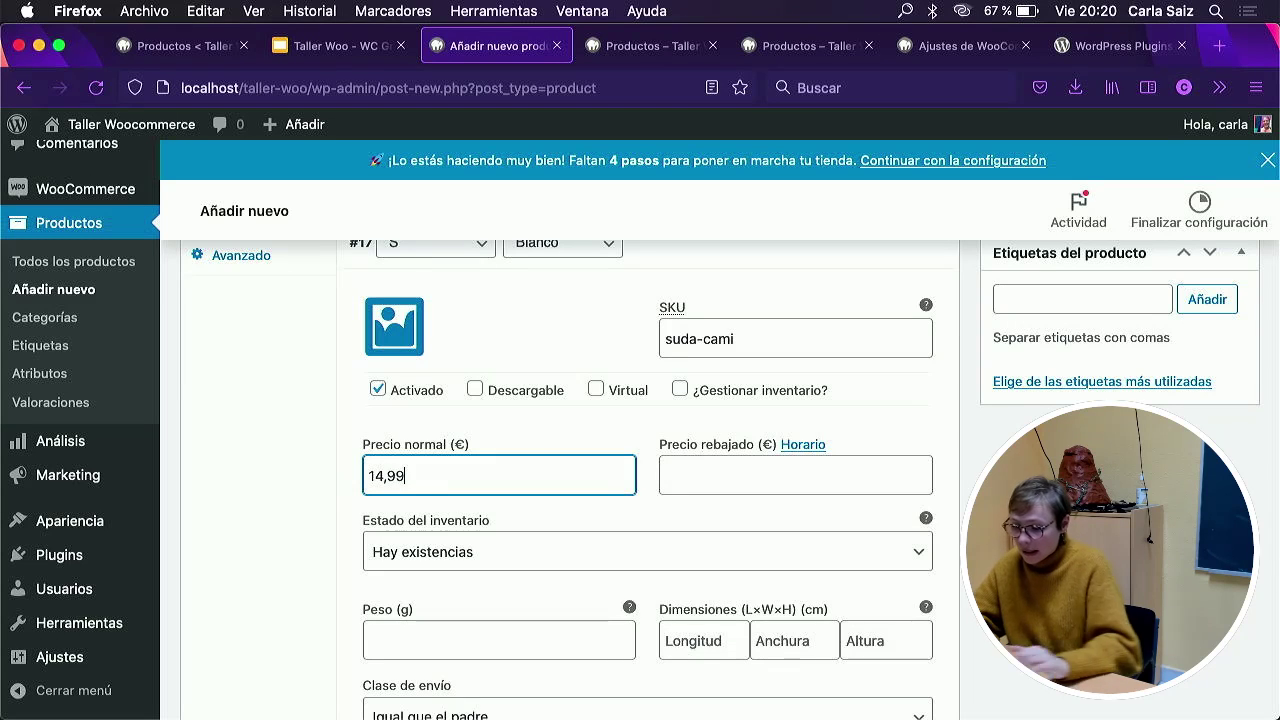
Enable inventory management for the S / Blanco variation and set its Cantidad del inventario to 10.
{"action": "scroll", "coordinate": [523, 471], "scroll_direction": "down", "scroll_amount": 2}
{"action": "scroll", "coordinate": [534, 449], "scroll_direction": "down", "scroll_amount": 2}
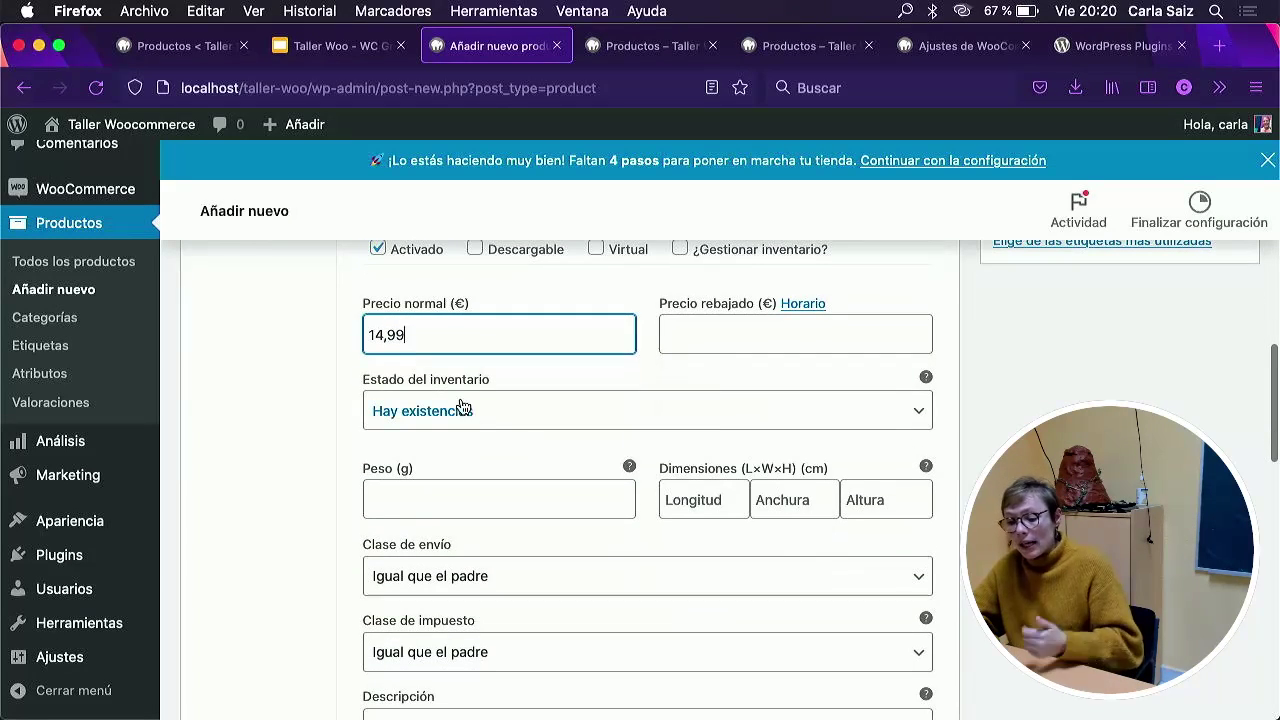
{"action": "left_click", "coordinate": [462, 407]}
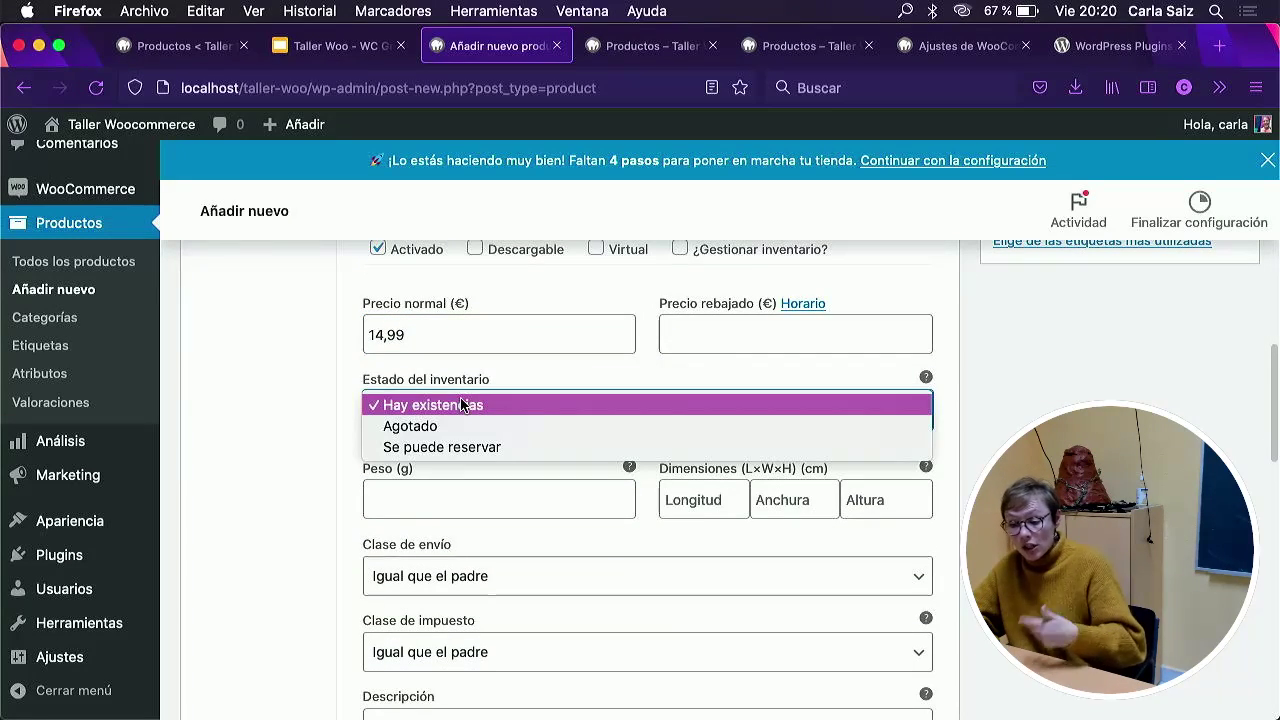
{"action": "left_click", "coordinate": [320, 449]}
{"action": "scroll", "coordinate": [457, 423], "scroll_direction": "up", "scroll_amount": 1}
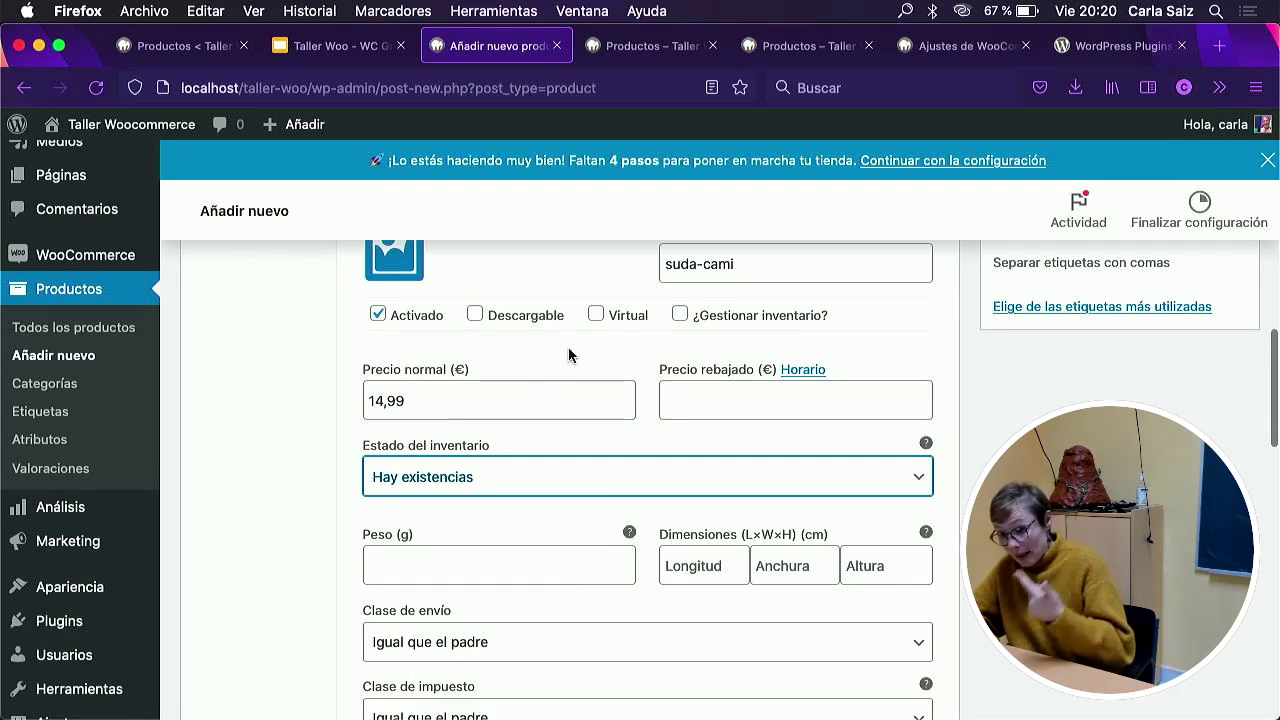
{"action": "left_click", "coordinate": [680, 314]}
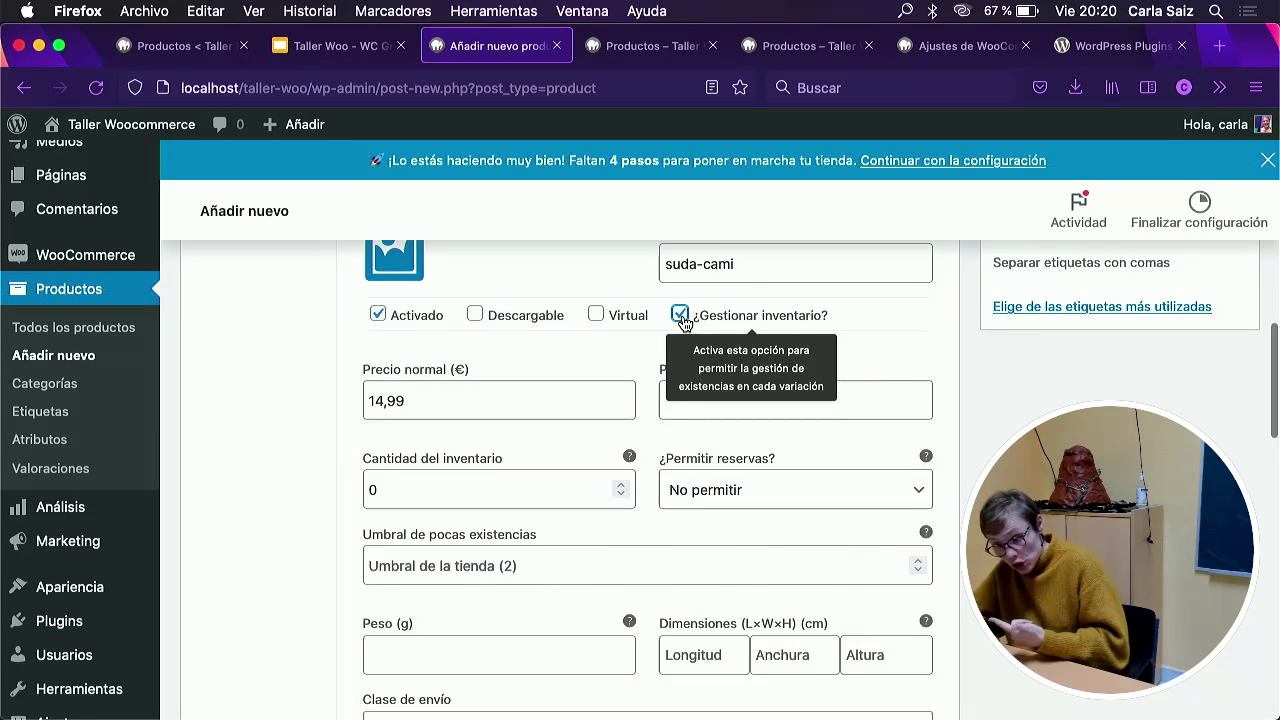
{"action": "left_click", "coordinate": [450, 460]}
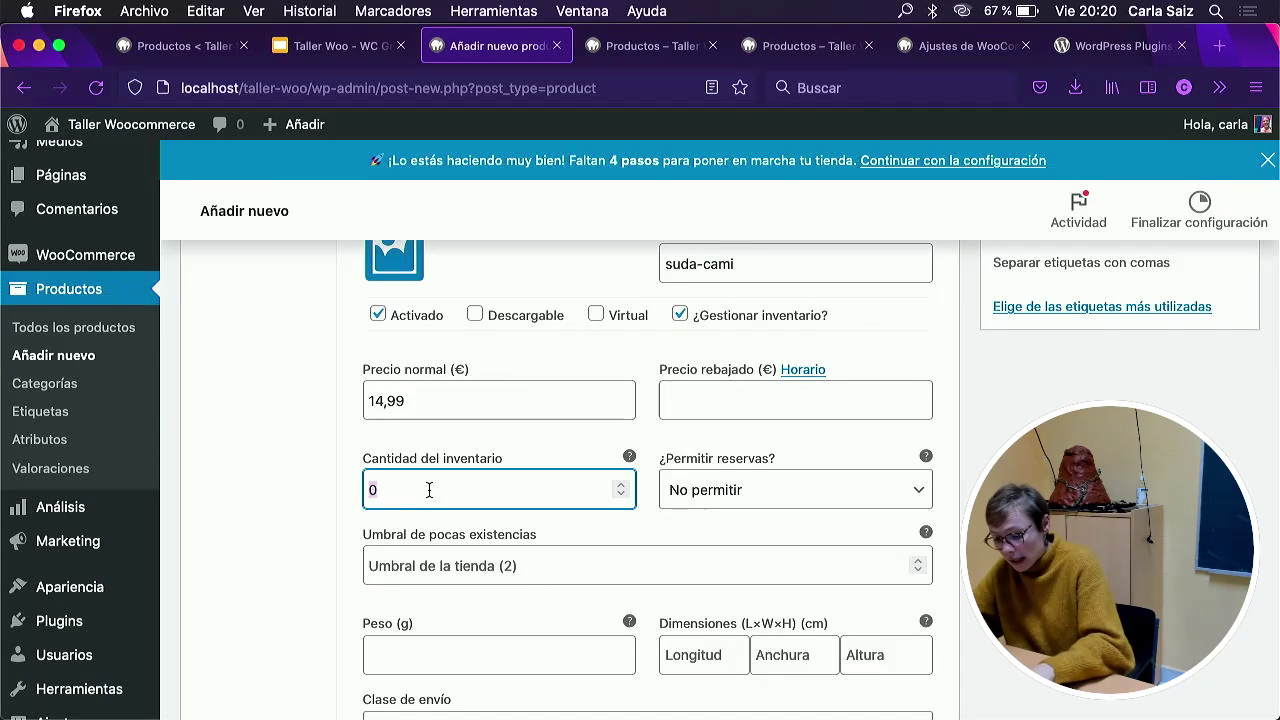
{"action": "type", "text": "10"}
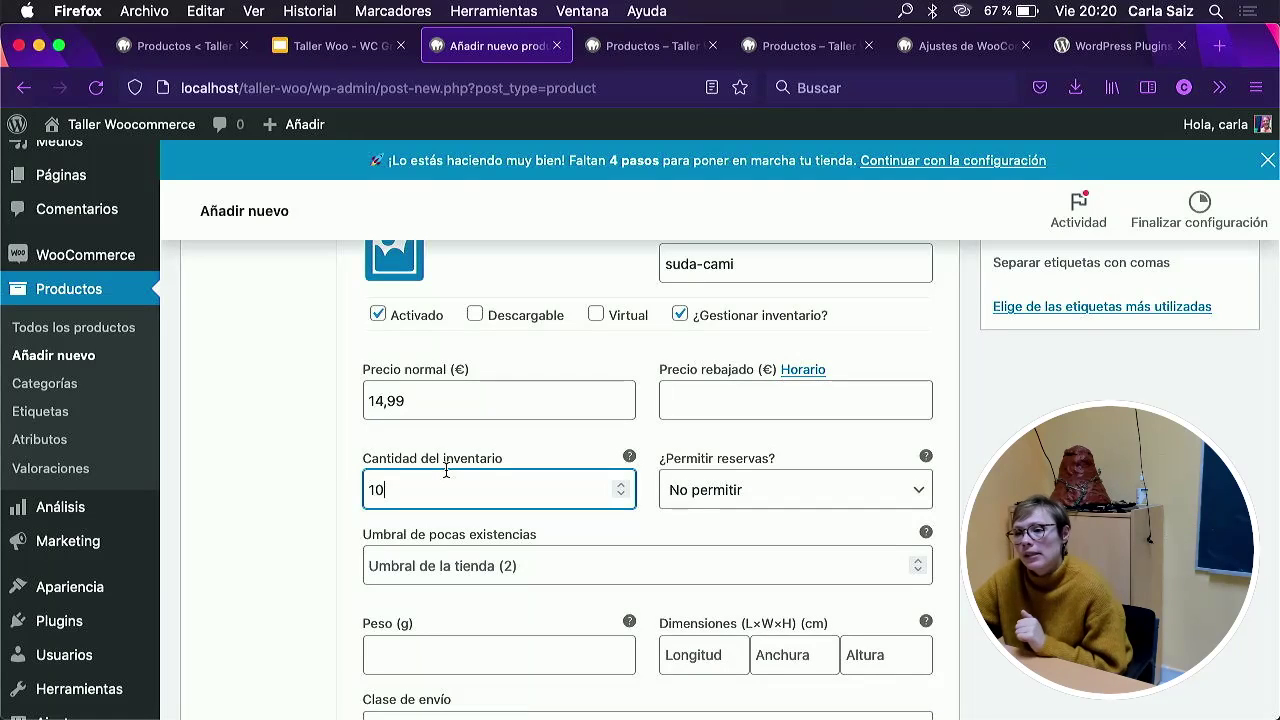
{"action": "left_click", "coordinate": [306, 481]}
Save the changes made to the product's variations.
{"action": "scroll", "coordinate": [498, 481], "scroll_direction": "down", "scroll_amount": 5}
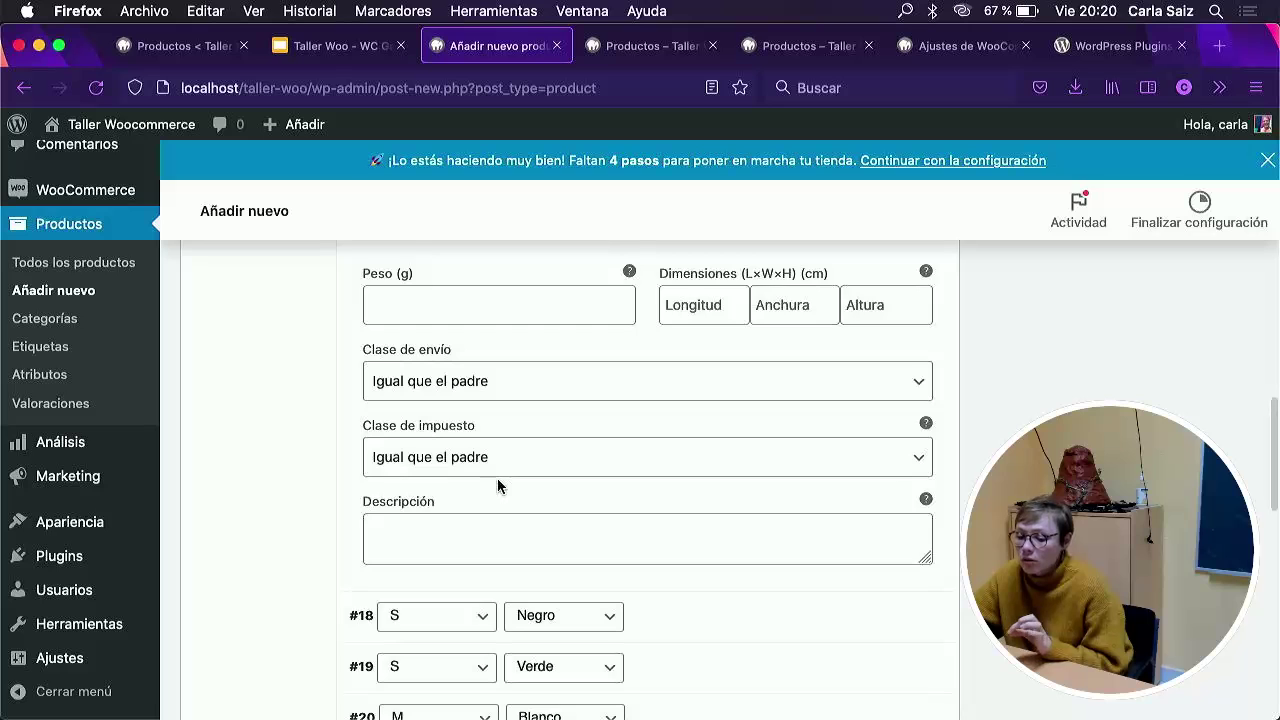
{"action": "scroll", "coordinate": [498, 486], "scroll_direction": "down", "scroll_amount": 3}
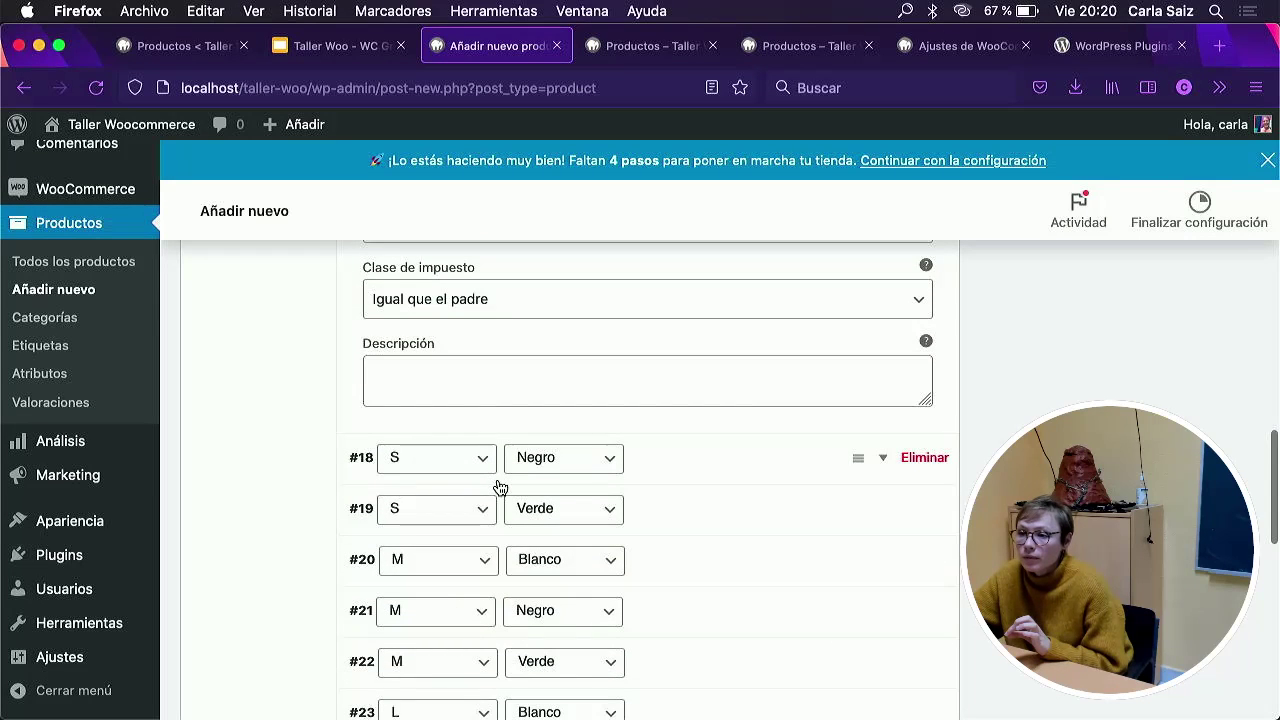
{"action": "scroll", "coordinate": [500, 487], "scroll_direction": "down", "scroll_amount": 10}
{"action": "scroll", "coordinate": [500, 487], "scroll_direction": "down", "scroll_amount": 2}
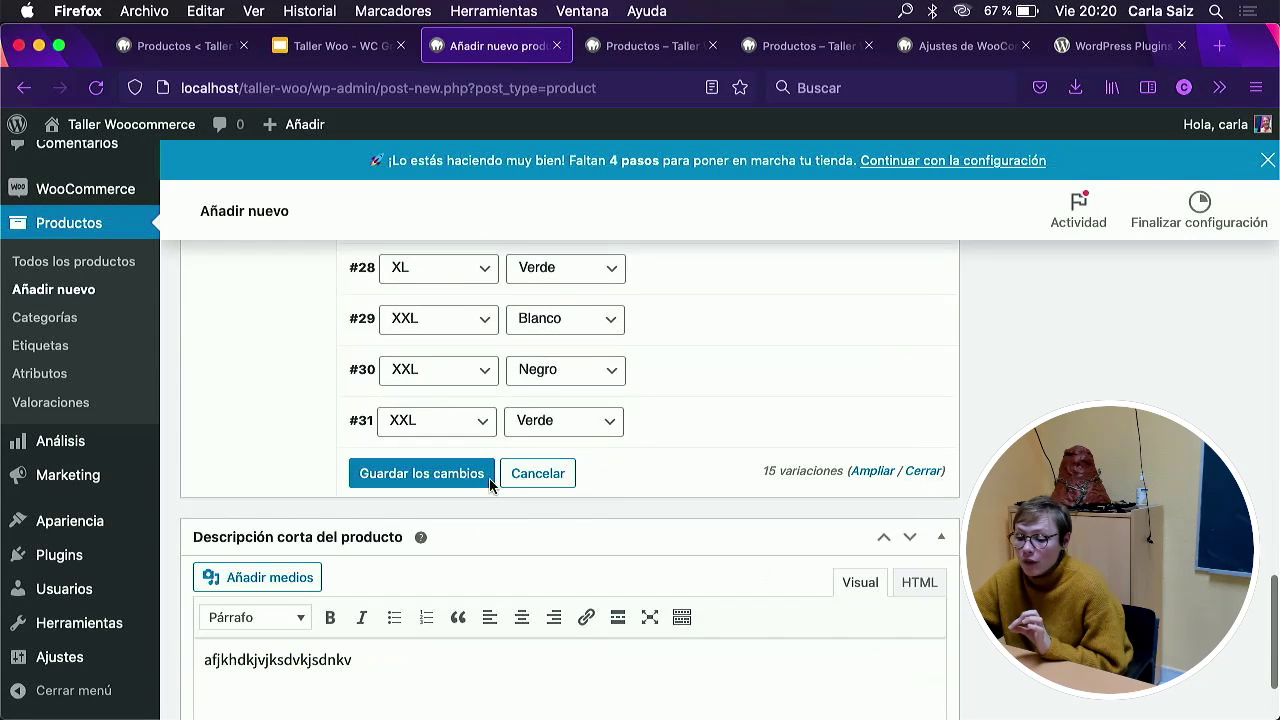
{"action": "left_click", "coordinate": [418, 470]}
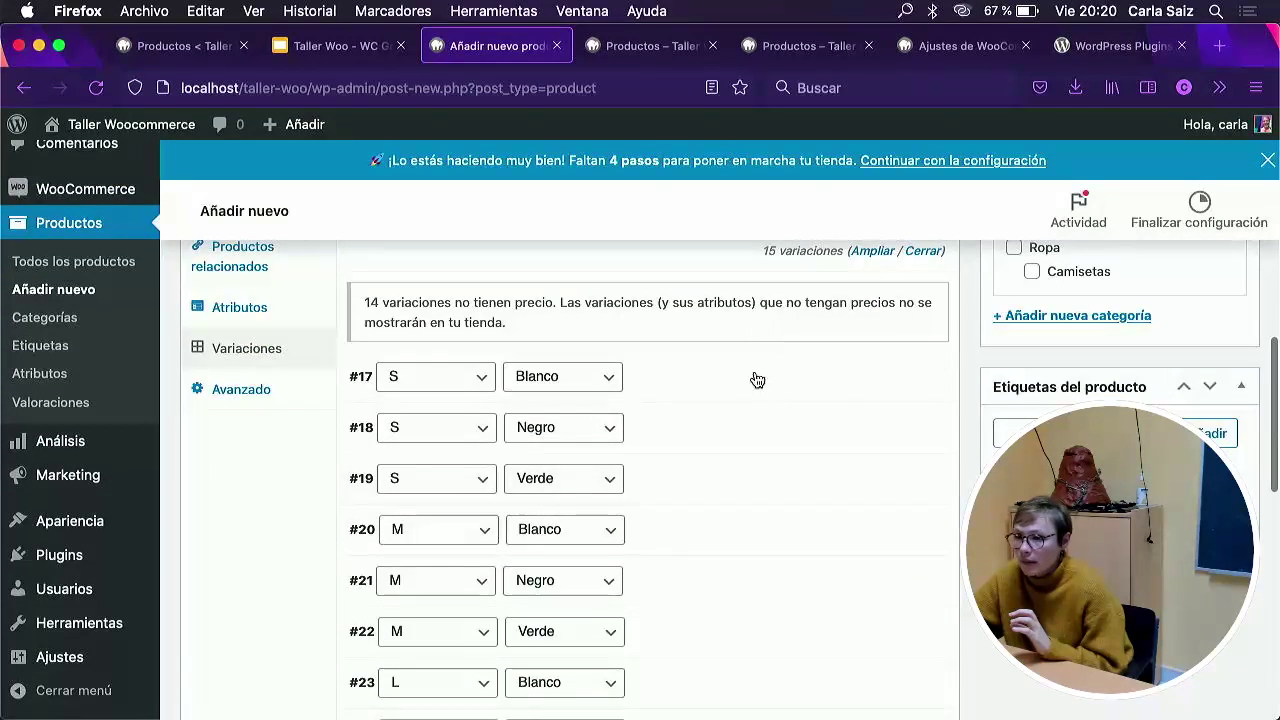
Expand the saved S / Blanco variation again and change its size from S to any Tallas value.
{"action": "scroll", "coordinate": [680, 437], "scroll_direction": "up", "scroll_amount": 1}
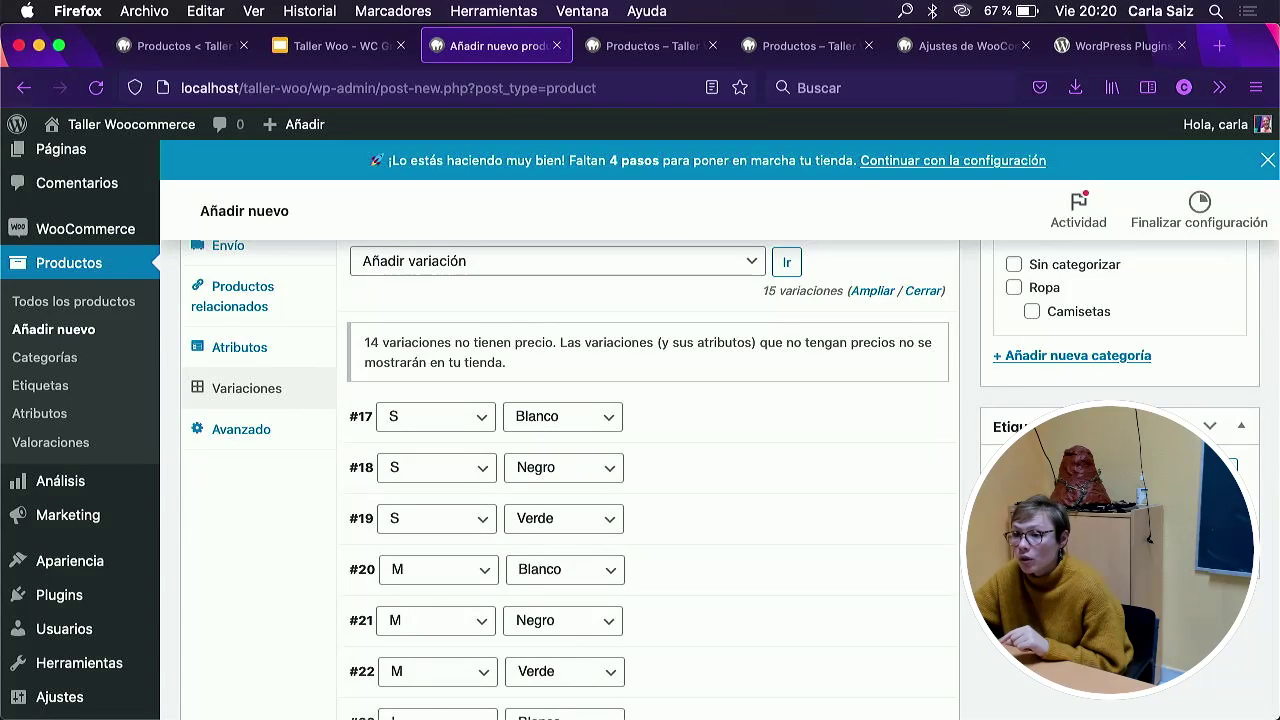
{"action": "left_click", "coordinate": [882, 420]}
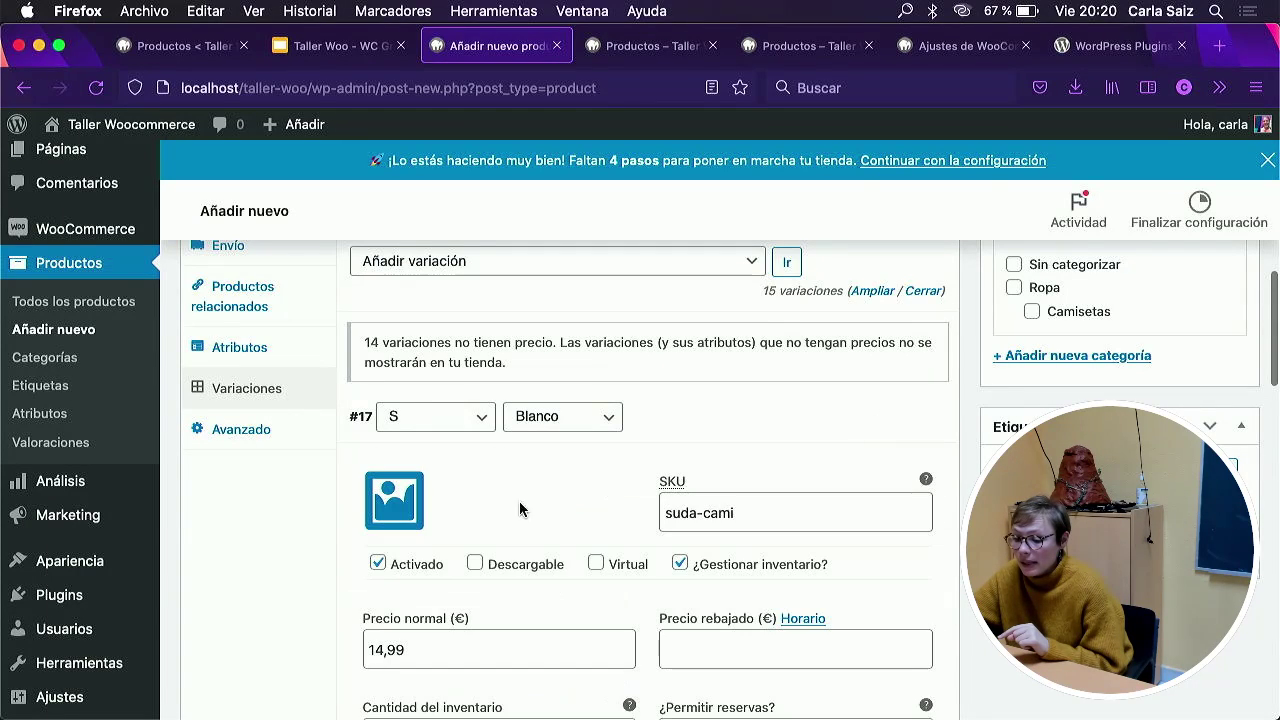
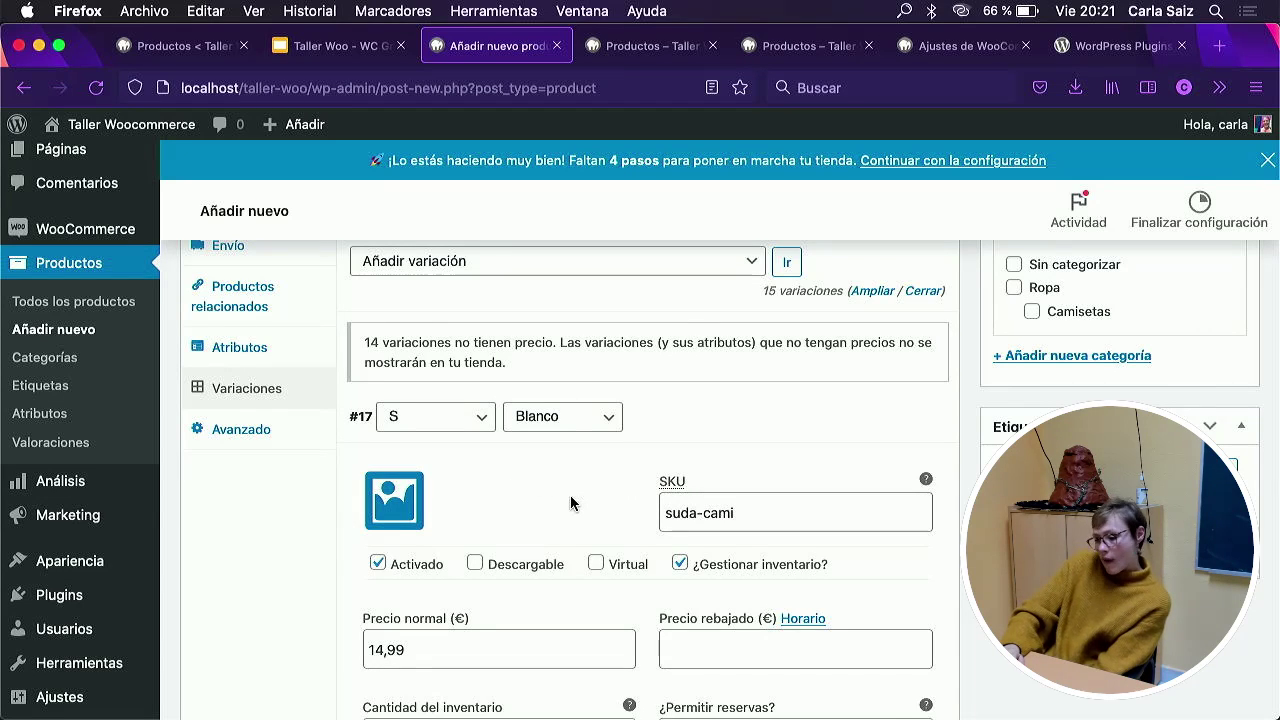
{"action": "scroll", "coordinate": [571, 497], "scroll_direction": "down", "scroll_amount": 1}
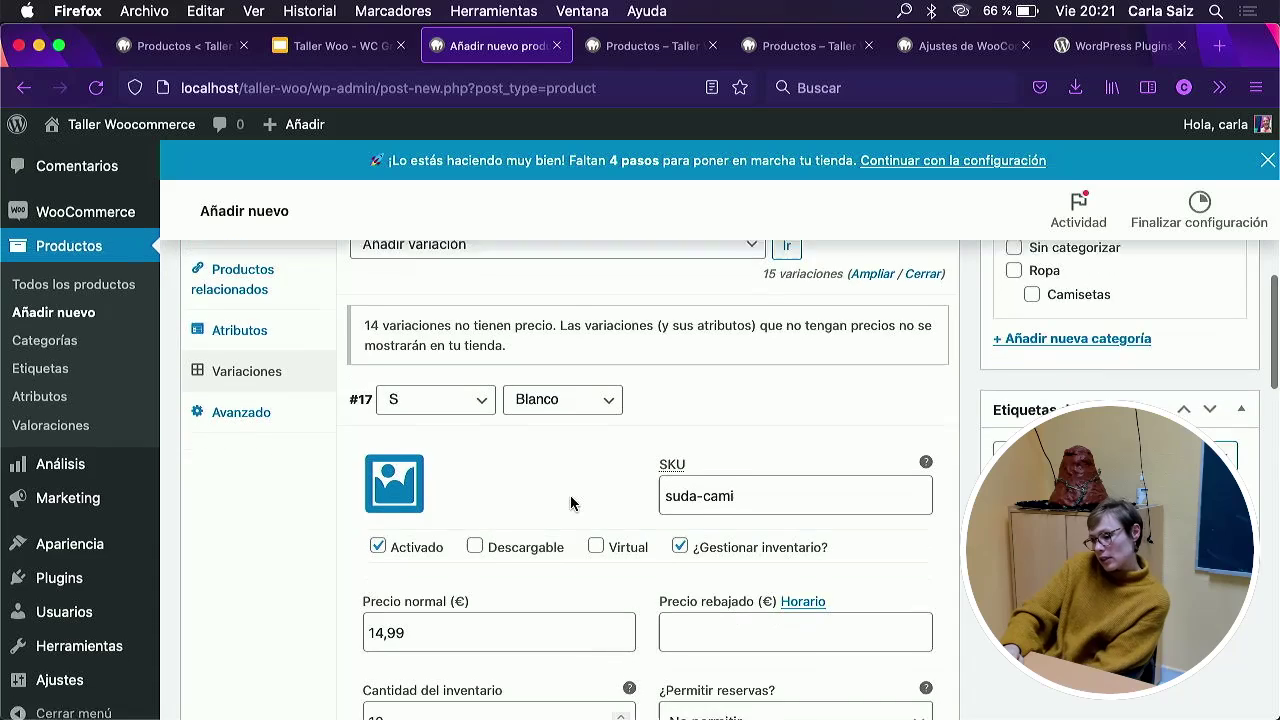
{"action": "scroll", "coordinate": [571, 503], "scroll_direction": "up", "scroll_amount": 3}
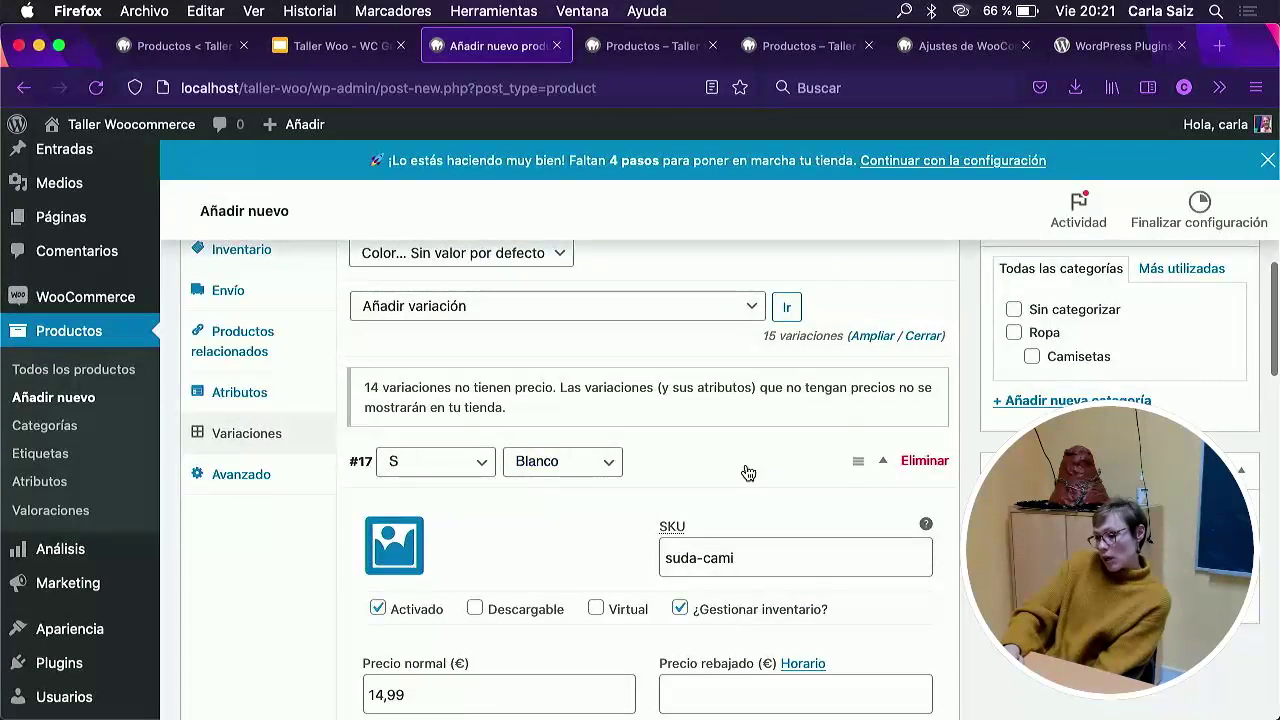
{"action": "scroll", "coordinate": [711, 456], "scroll_direction": "up", "scroll_amount": 5}
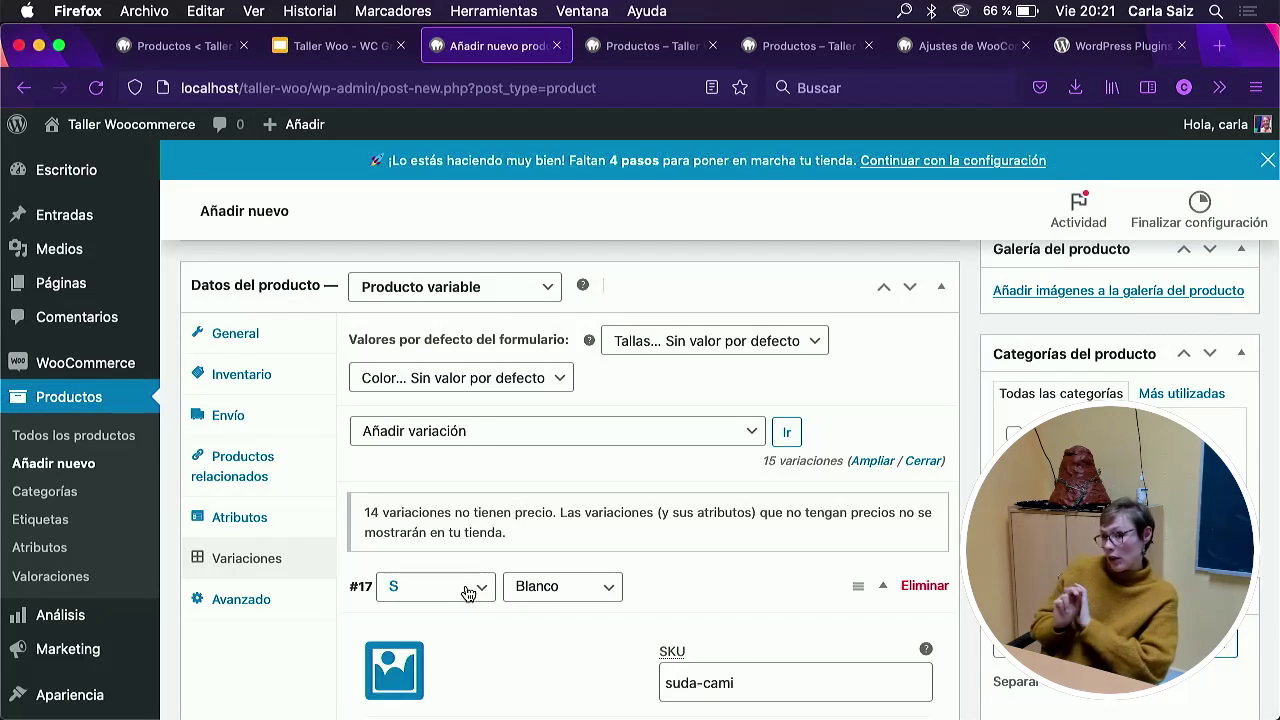
{"action": "scroll", "coordinate": [467, 592], "scroll_direction": "down", "scroll_amount": 2}
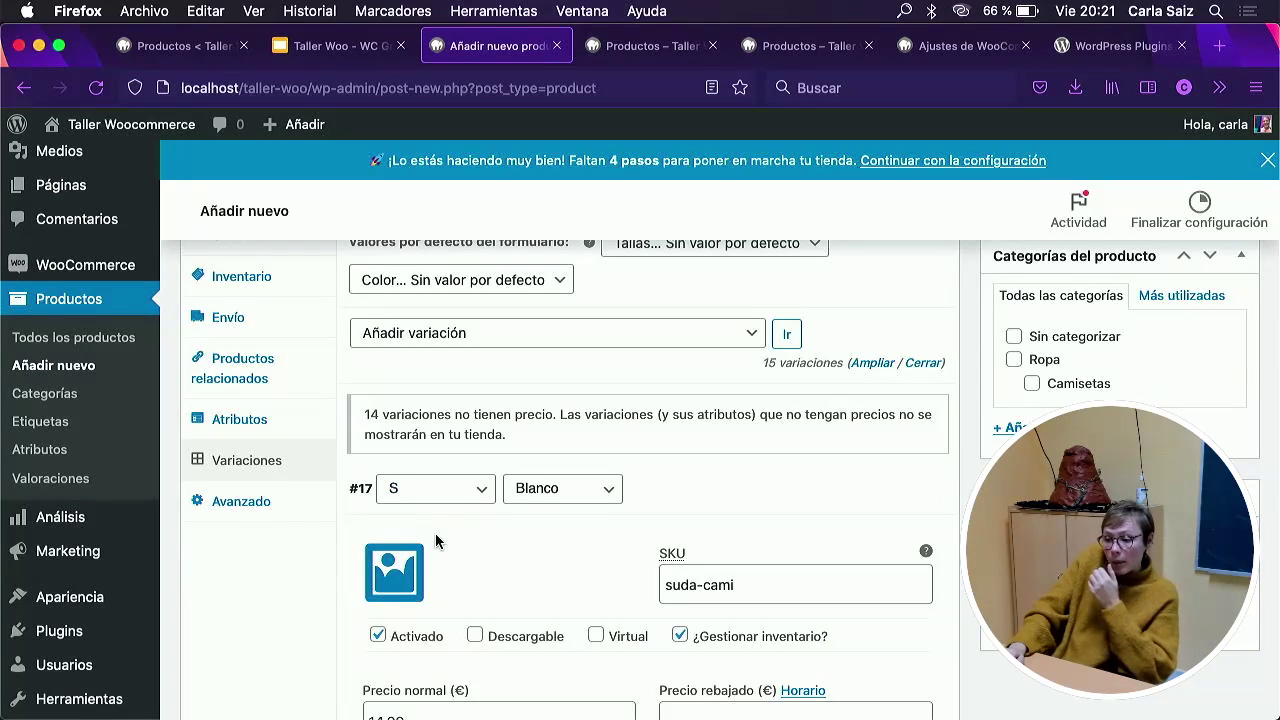
{"action": "left_click", "coordinate": [438, 489]}
{"action": "left_click", "coordinate": [443, 470]}
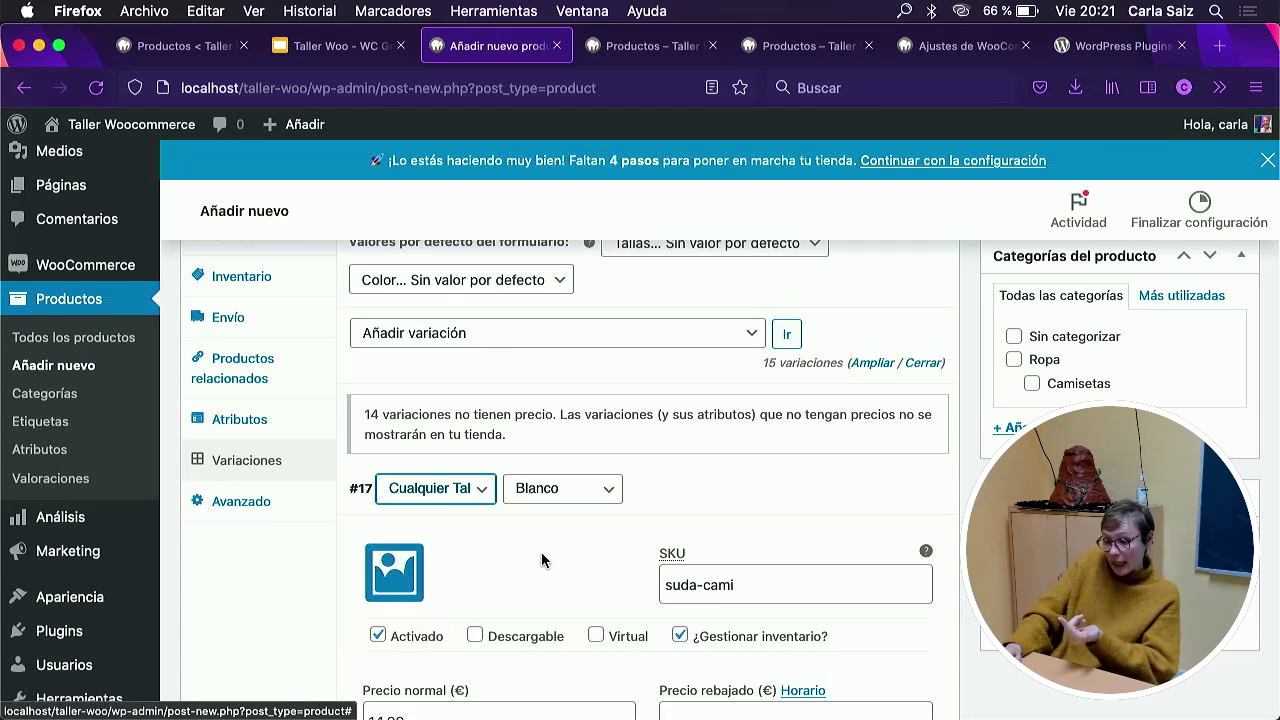
Review the Blanco variation's price and stock after its size change, and try to preview the product.
{"action": "scroll", "coordinate": [422, 555], "scroll_direction": "down", "scroll_amount": 3}
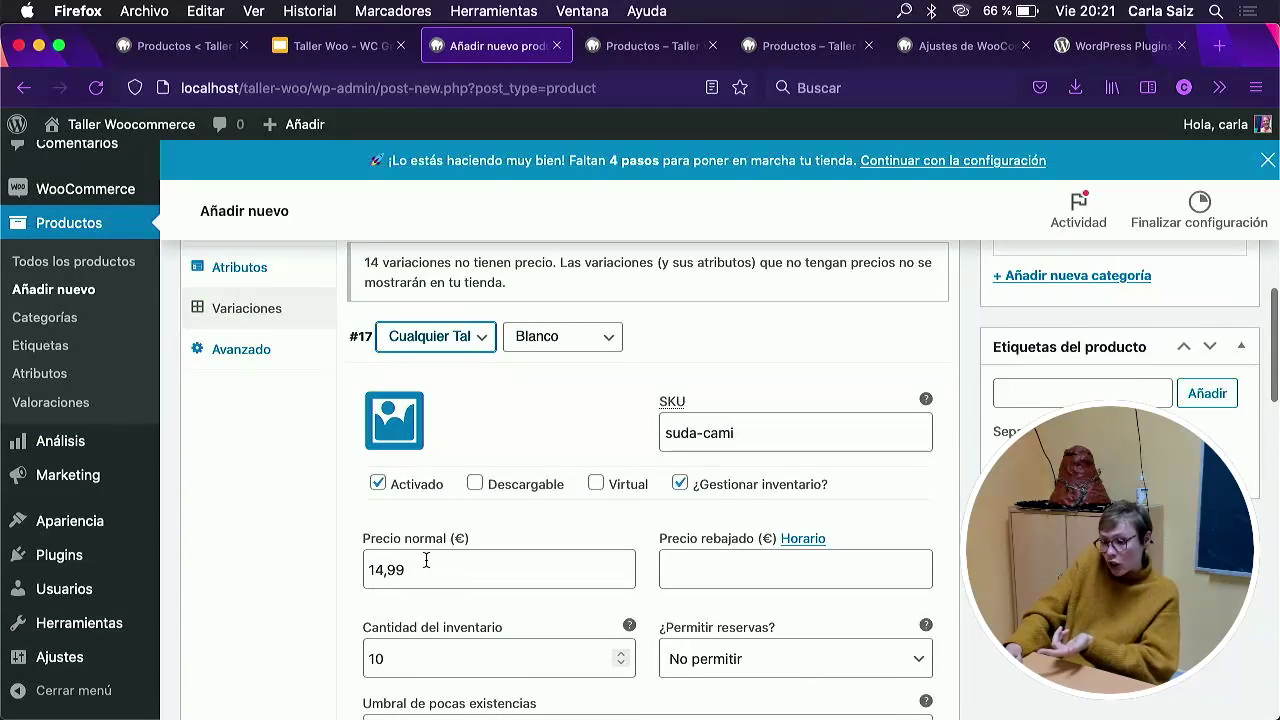
{"action": "scroll", "coordinate": [523, 541], "scroll_direction": "down", "scroll_amount": 1}
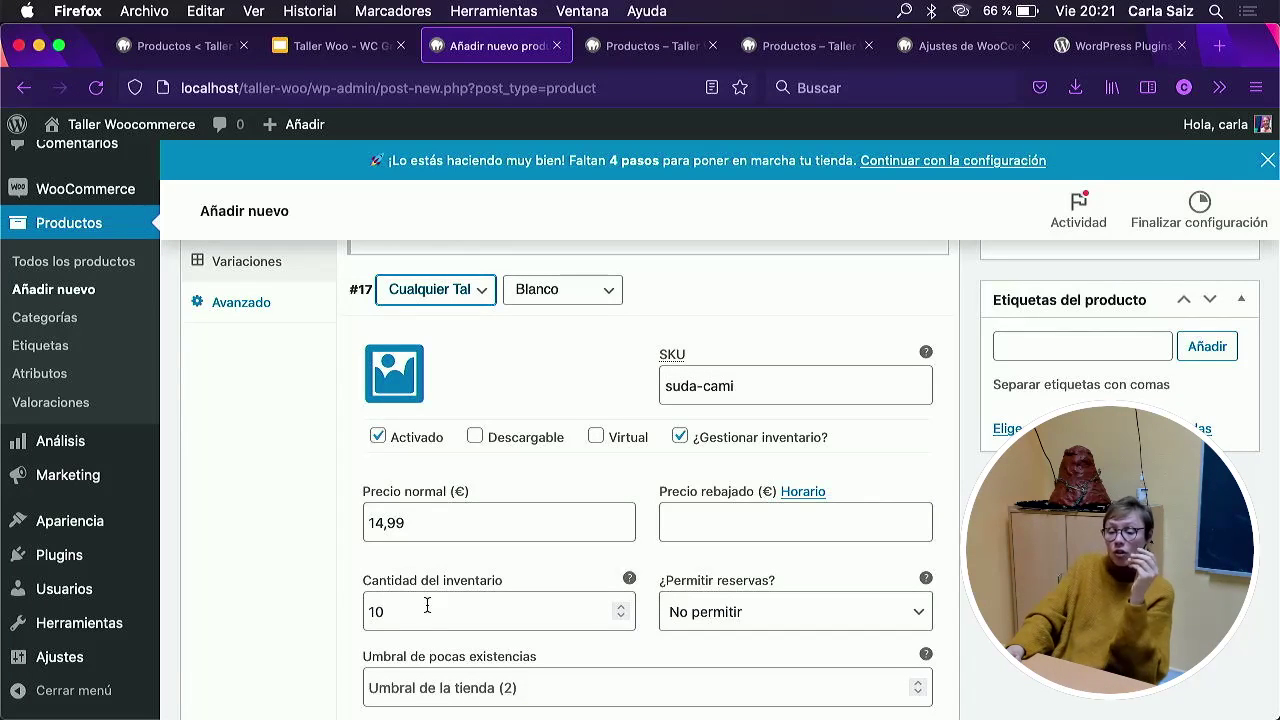
{"action": "scroll", "coordinate": [750, 507], "scroll_direction": "up", "scroll_amount": 15}
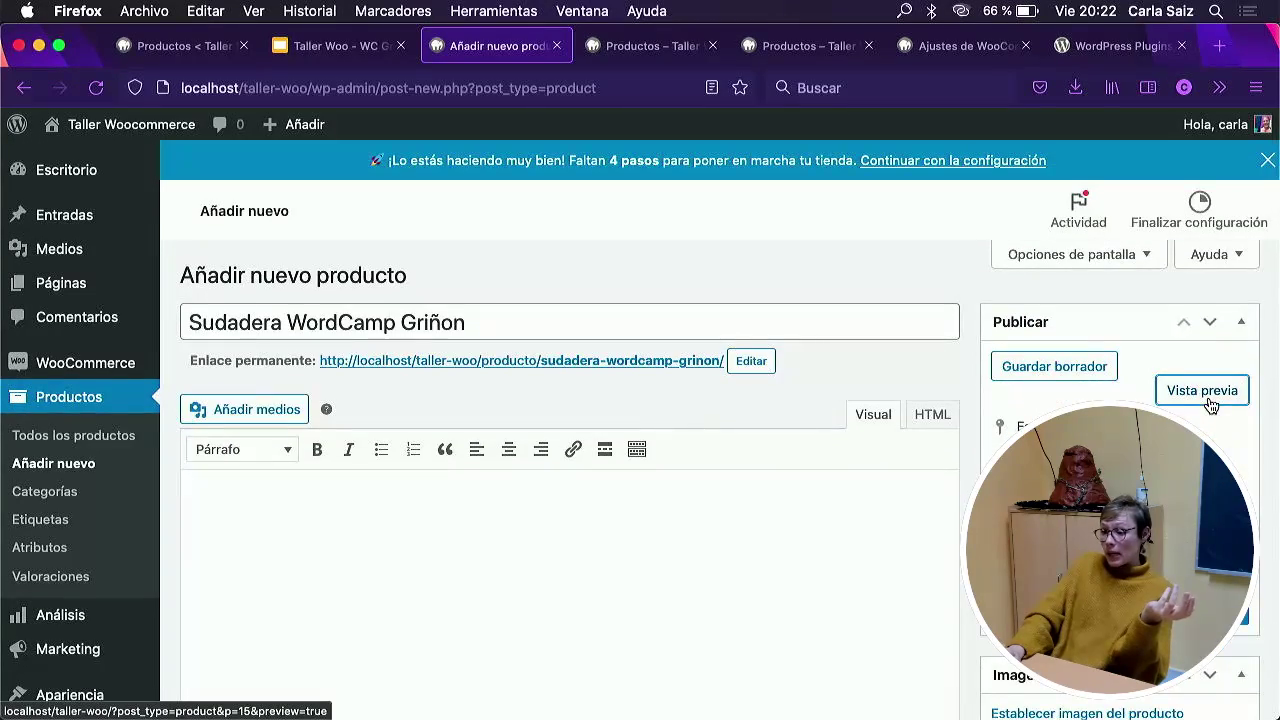
{"action": "left_click", "coordinate": [1207, 396]}
{"action": "left_click", "coordinate": [588, 455]}
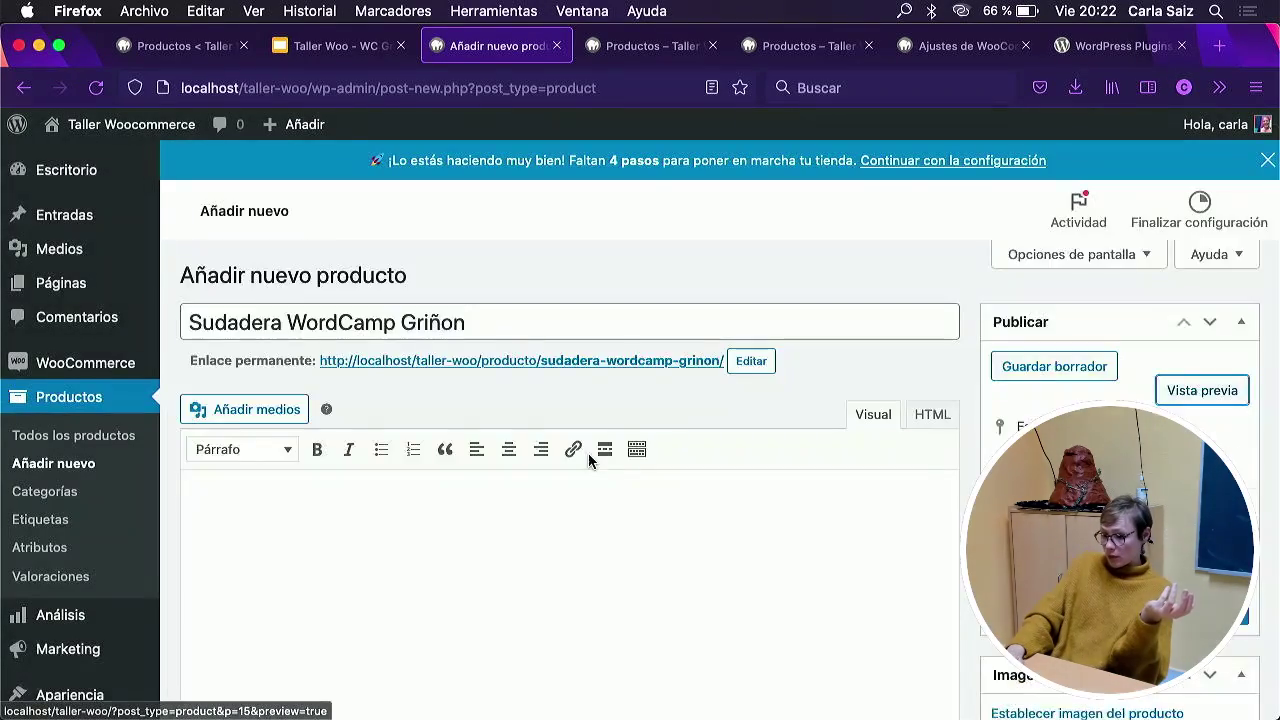
Return to the any-size Blanco variation, check its price, and open its Cantidad del inventario for editing.
{"action": "scroll", "coordinate": [588, 455], "scroll_direction": "down", "scroll_amount": 20}
{"action": "scroll", "coordinate": [588, 455], "scroll_direction": "up", "scroll_amount": 15}
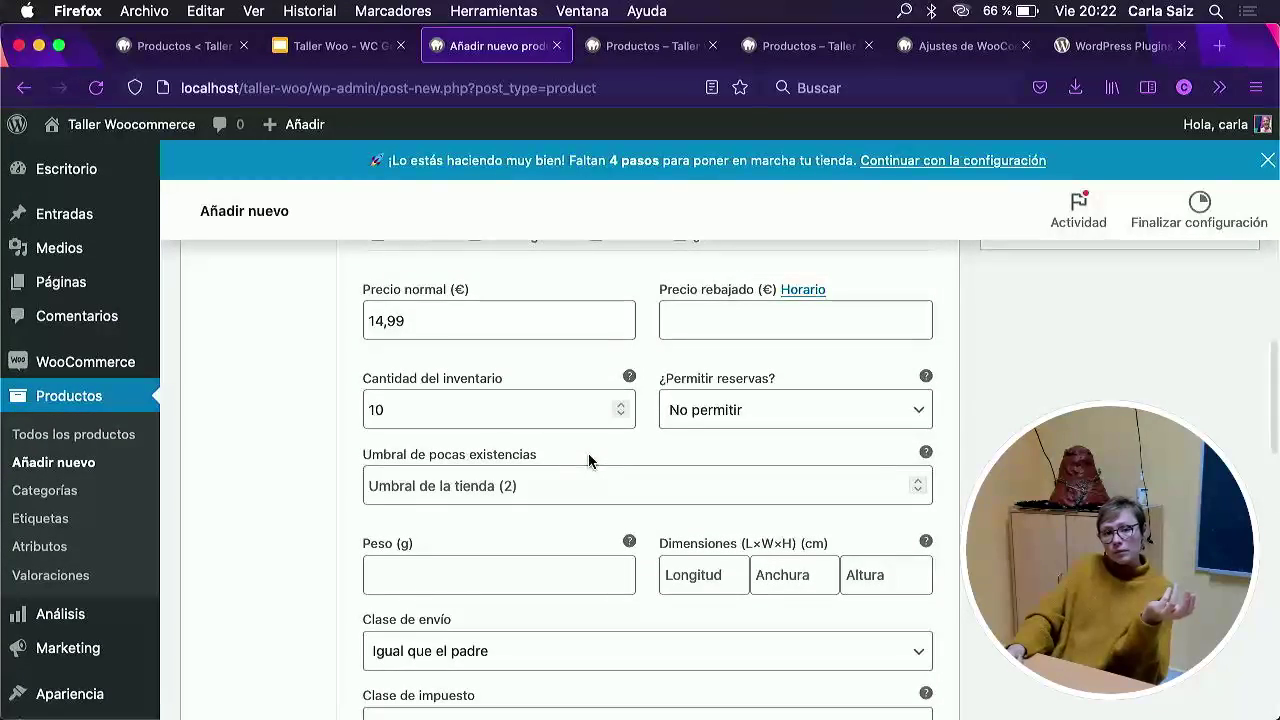
{"action": "scroll", "coordinate": [588, 460], "scroll_direction": "up", "scroll_amount": 5}
{"action": "scroll", "coordinate": [588, 458], "scroll_direction": "up", "scroll_amount": 2}
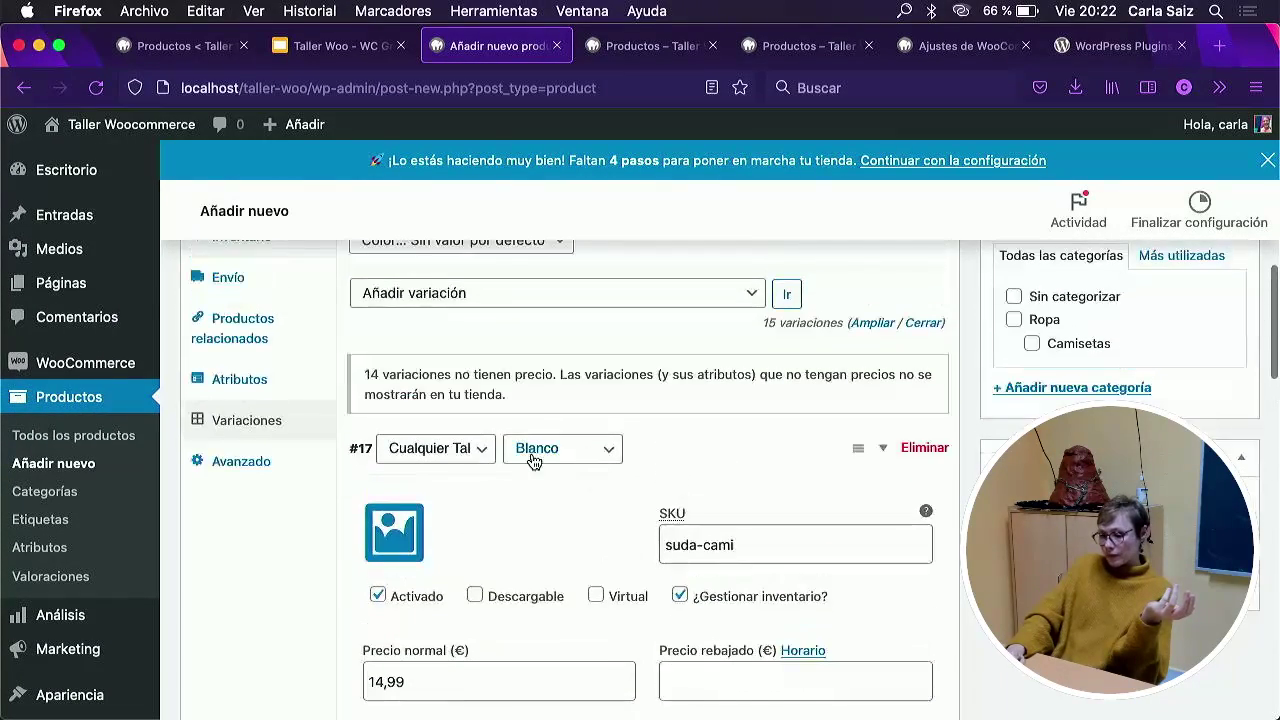
{"action": "scroll", "coordinate": [505, 498], "scroll_direction": "down", "scroll_amount": 3}
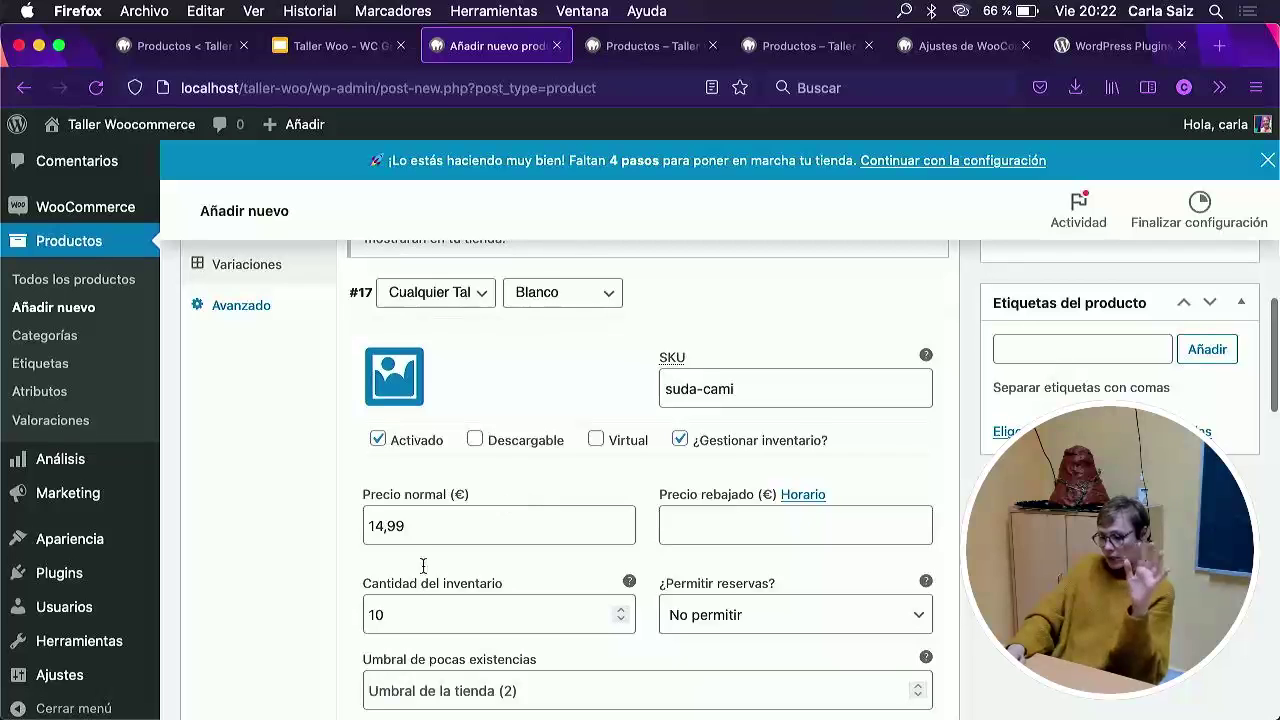
{"action": "left_click", "coordinate": [397, 614]}
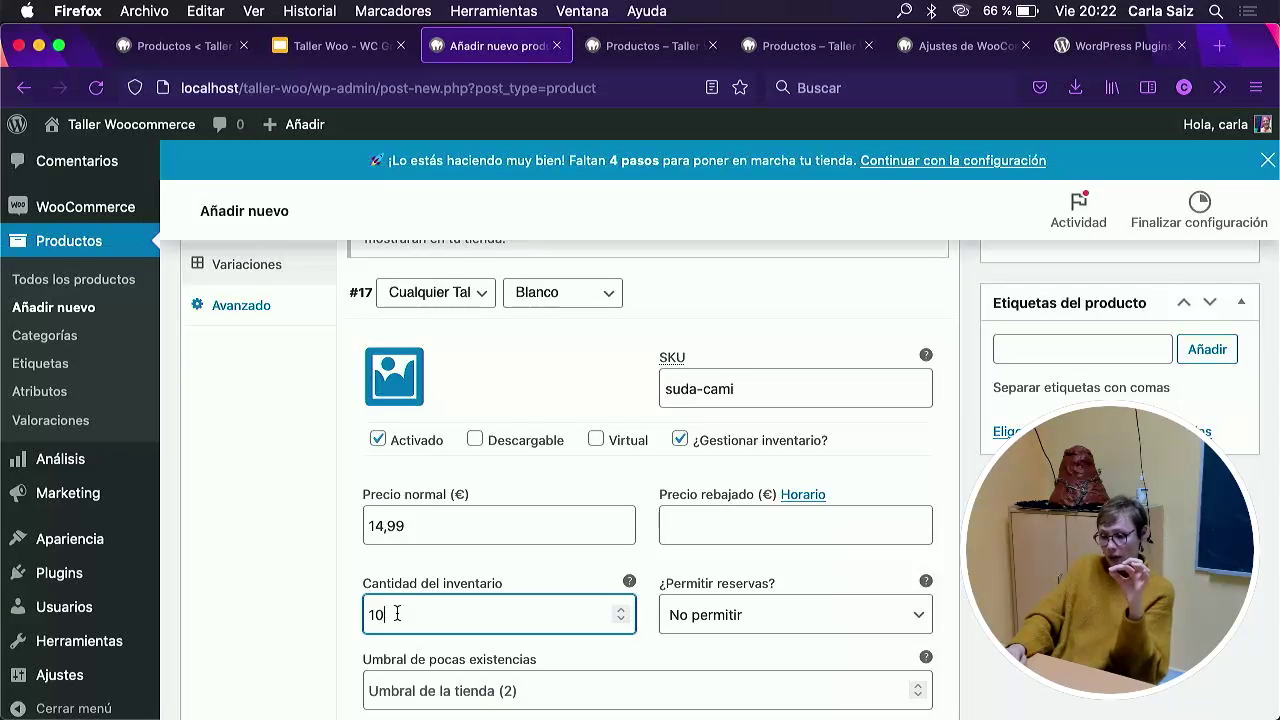
Set the size of the any-size Blanco variation back to S.
{"action": "left_click", "coordinate": [450, 302]}
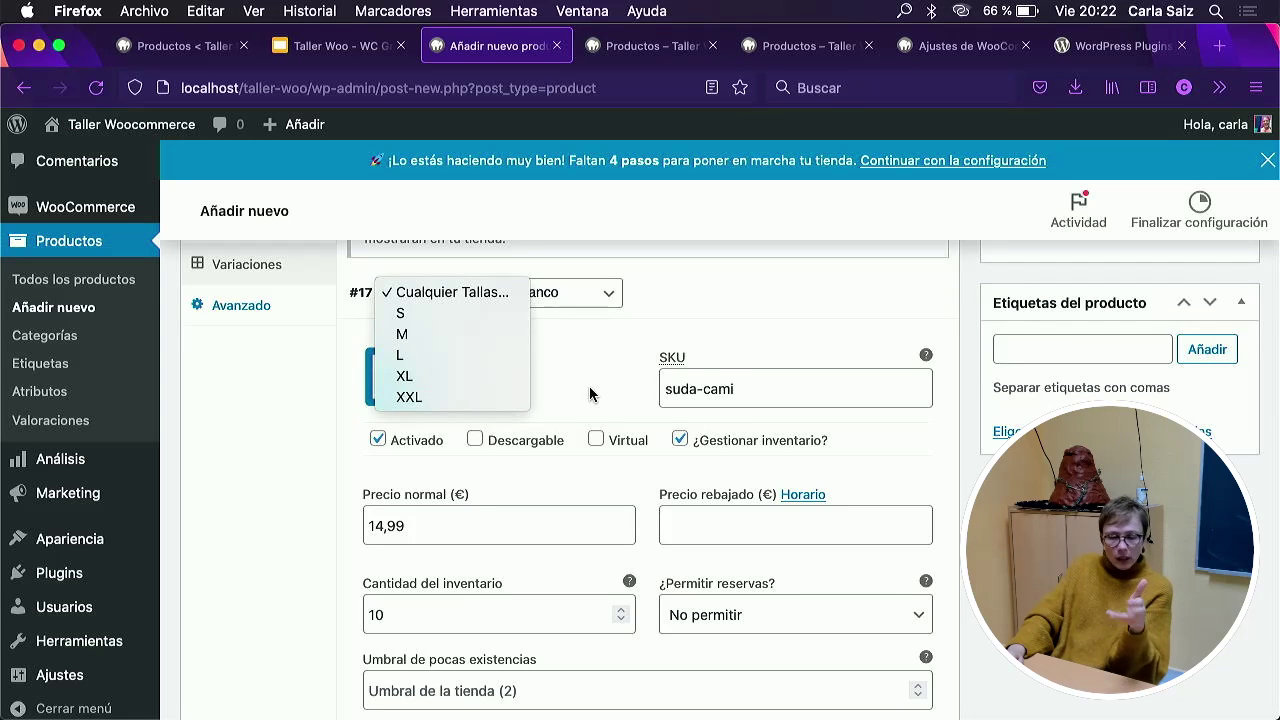
{"action": "left_click", "coordinate": [420, 293]}
{"action": "left_click", "coordinate": [420, 292]}
{"action": "left_click", "coordinate": [400, 313]}
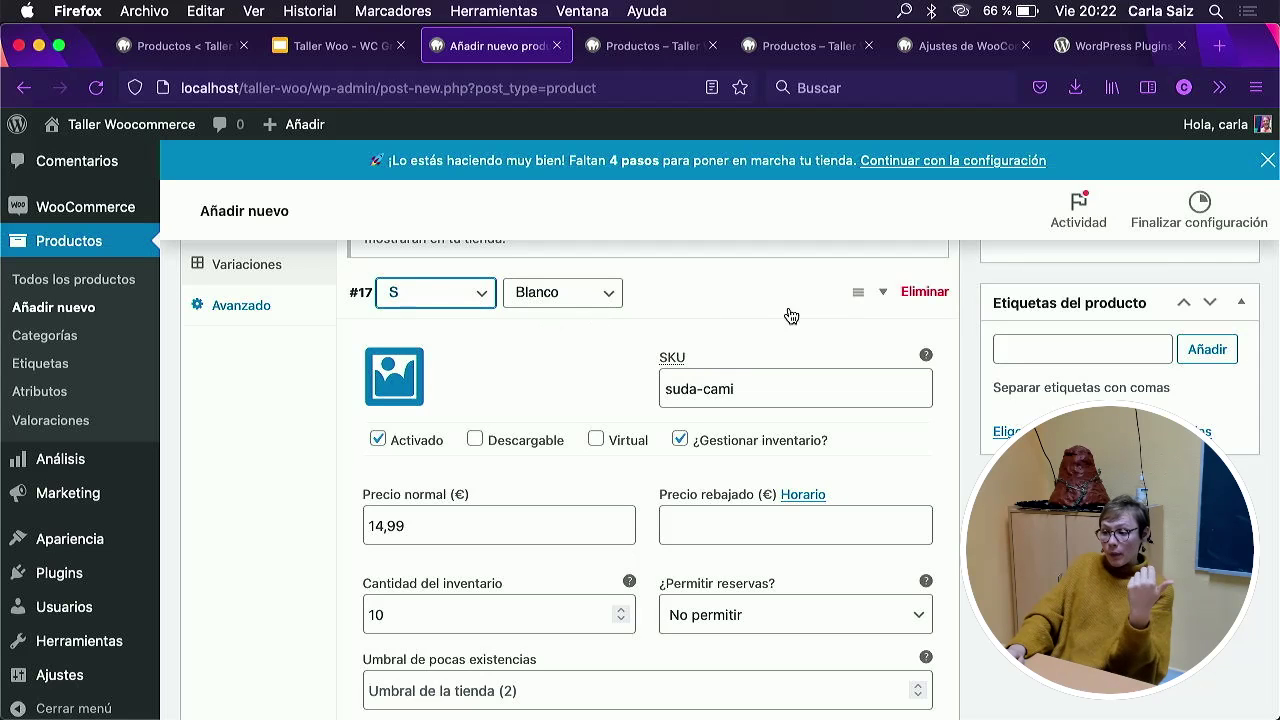
Collapse the S / Blanco variation and save the changes to the variations.
{"action": "scroll", "coordinate": [643, 449], "scroll_direction": "down", "scroll_amount": 6}
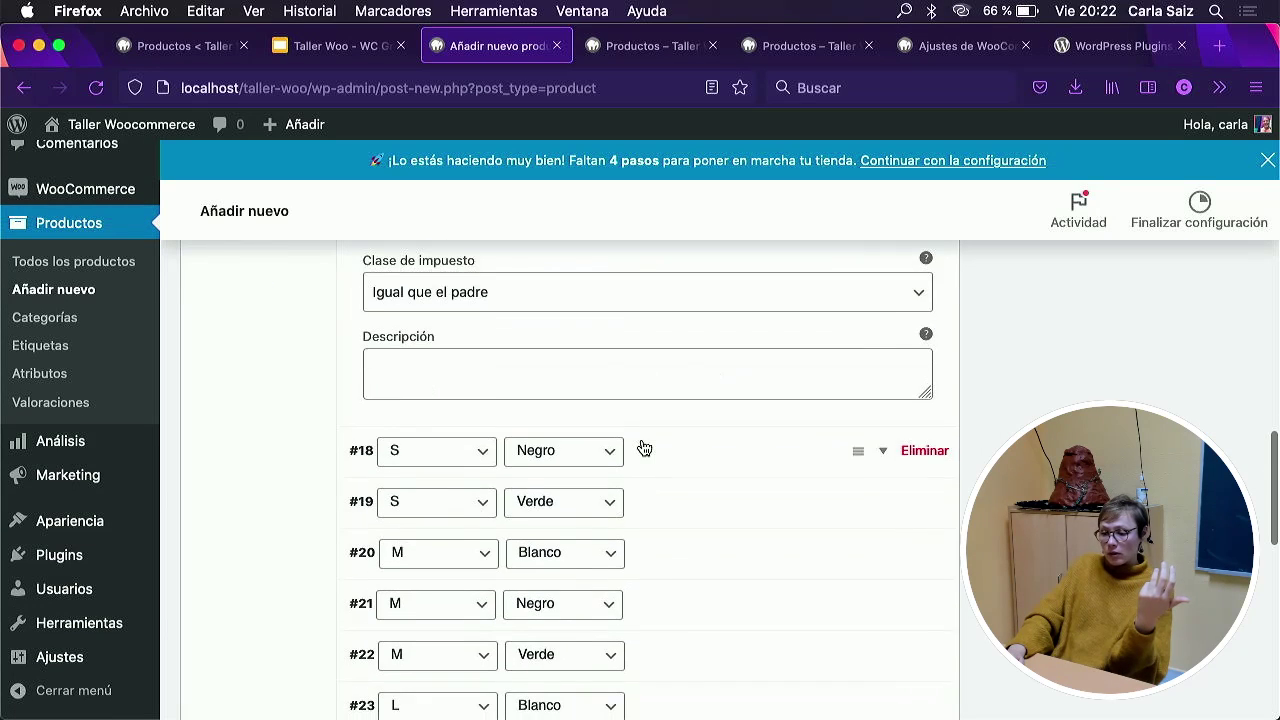
{"action": "scroll", "coordinate": [643, 443], "scroll_direction": "up", "scroll_amount": 8}
{"action": "scroll", "coordinate": [845, 499], "scroll_direction": "down", "scroll_amount": 3}
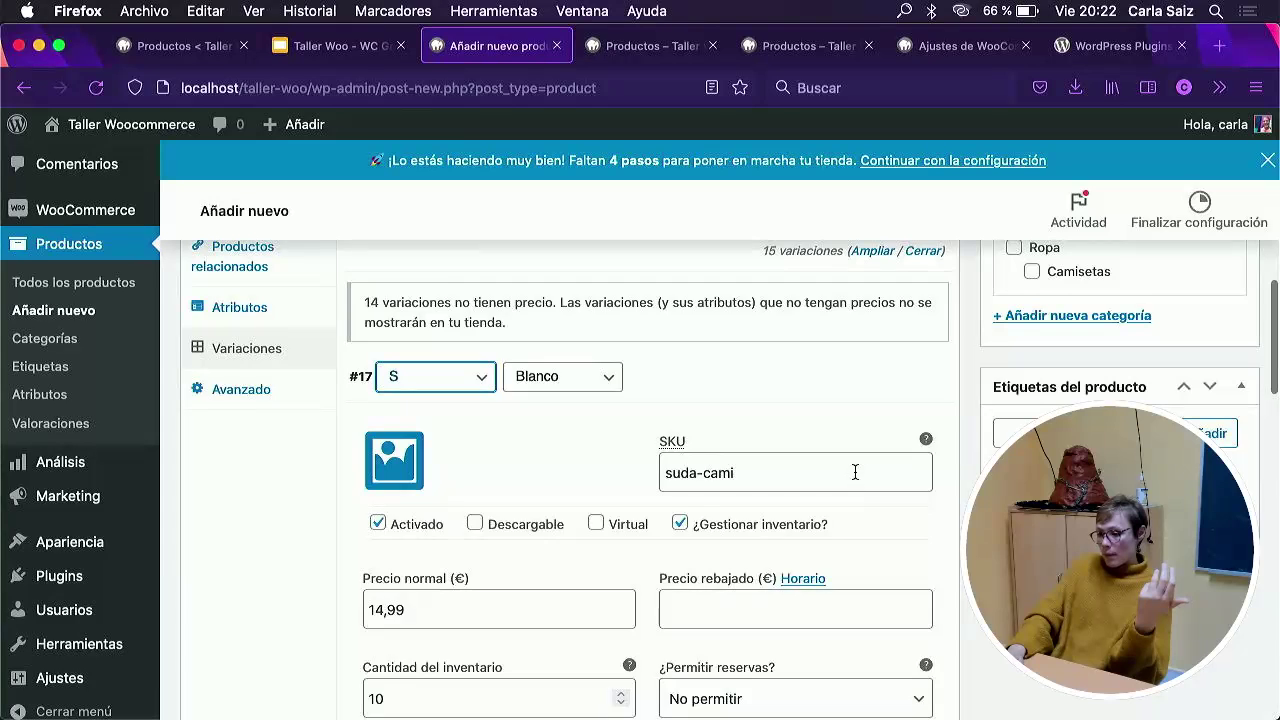
{"action": "scroll", "coordinate": [862, 464], "scroll_direction": "up", "scroll_amount": 1}
{"action": "left_click", "coordinate": [881, 429]}
{"action": "scroll", "coordinate": [820, 500], "scroll_direction": "down", "scroll_amount": 15}
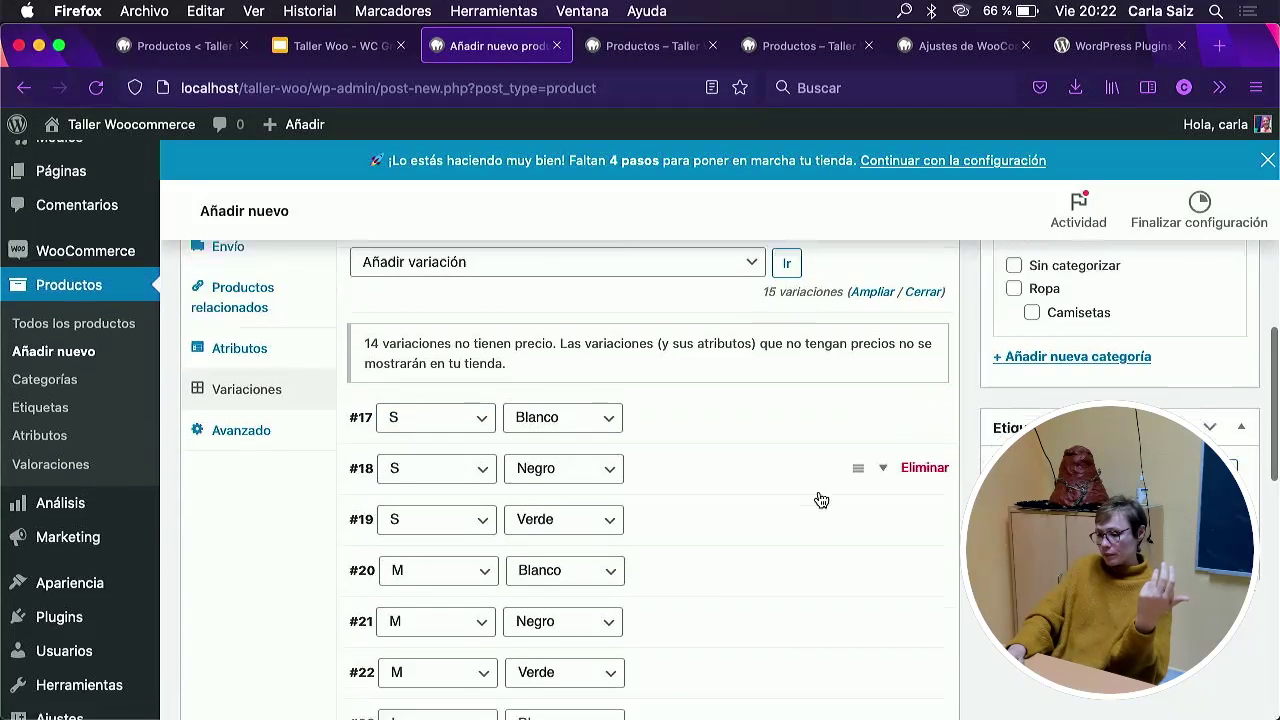
{"action": "left_click", "coordinate": [398, 432]}
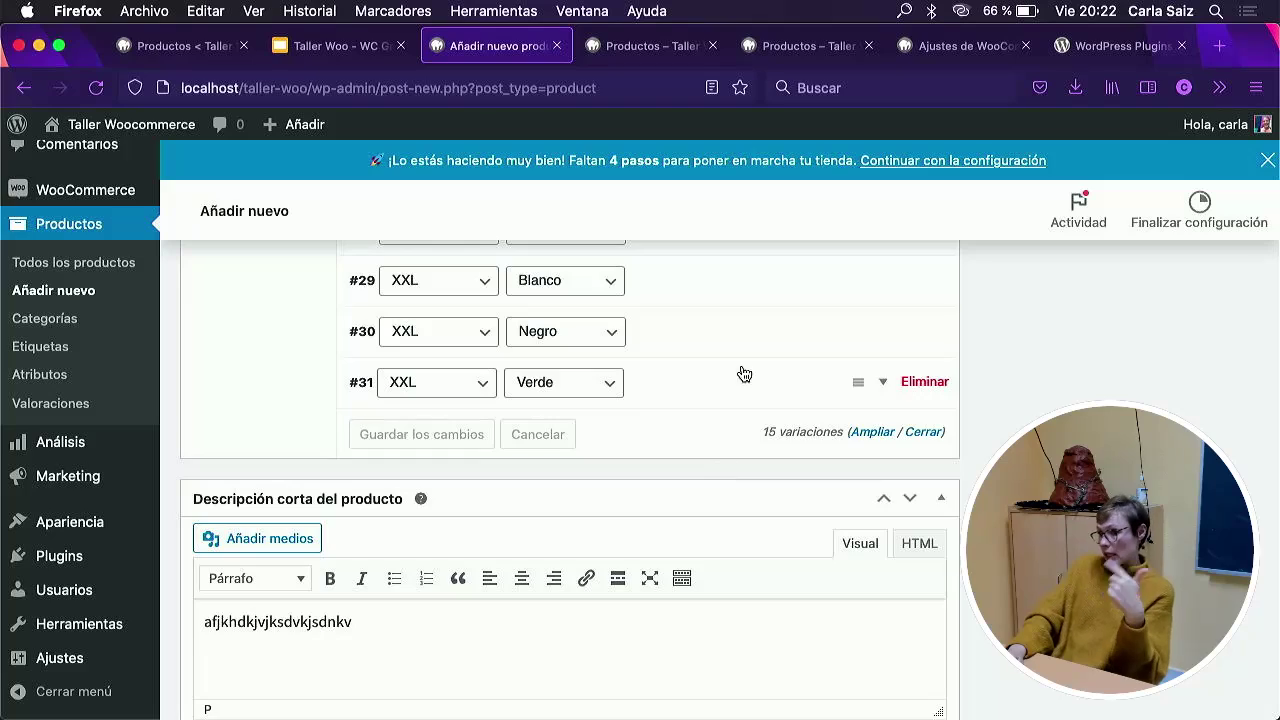
Preview the Sudadera WordCamp Griñon product page.
{"action": "scroll", "coordinate": [769, 403], "scroll_direction": "up", "scroll_amount": 2}
{"action": "scroll", "coordinate": [769, 403], "scroll_direction": "up", "scroll_amount": 8}
{"action": "scroll", "coordinate": [771, 400], "scroll_direction": "down", "scroll_amount": 1}
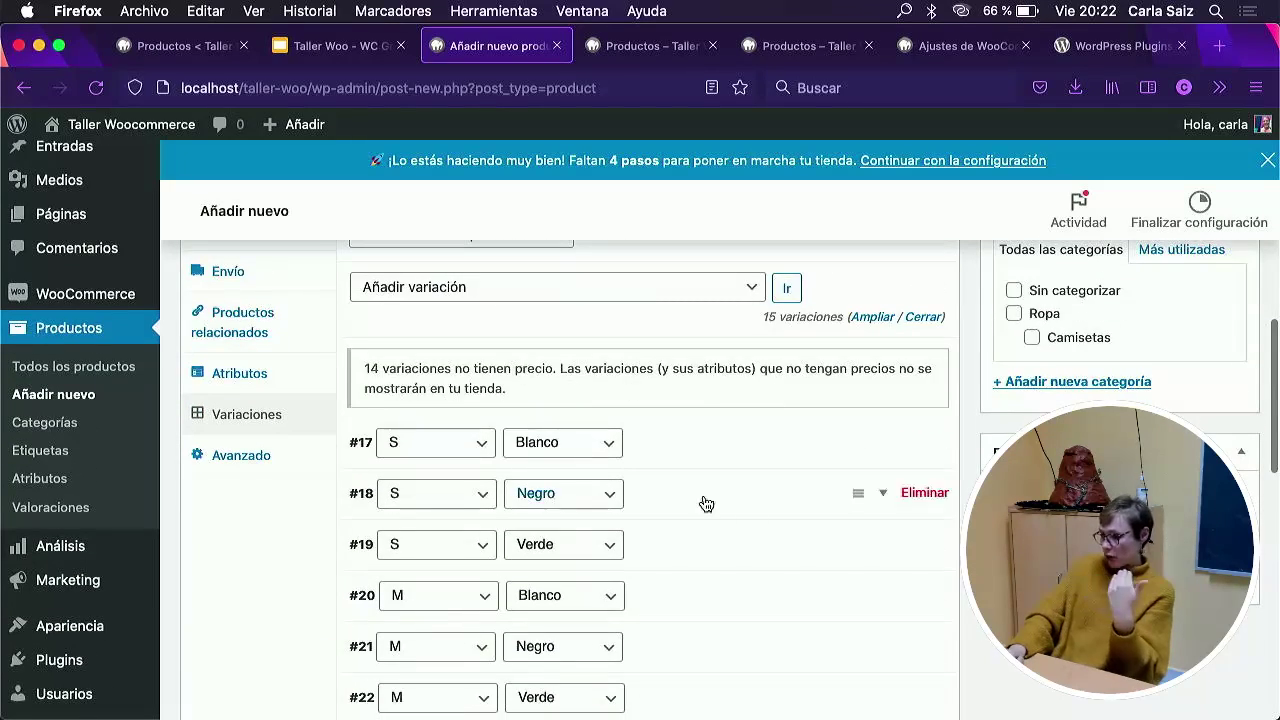
{"action": "scroll", "coordinate": [933, 393], "scroll_direction": "up", "scroll_amount": 15}
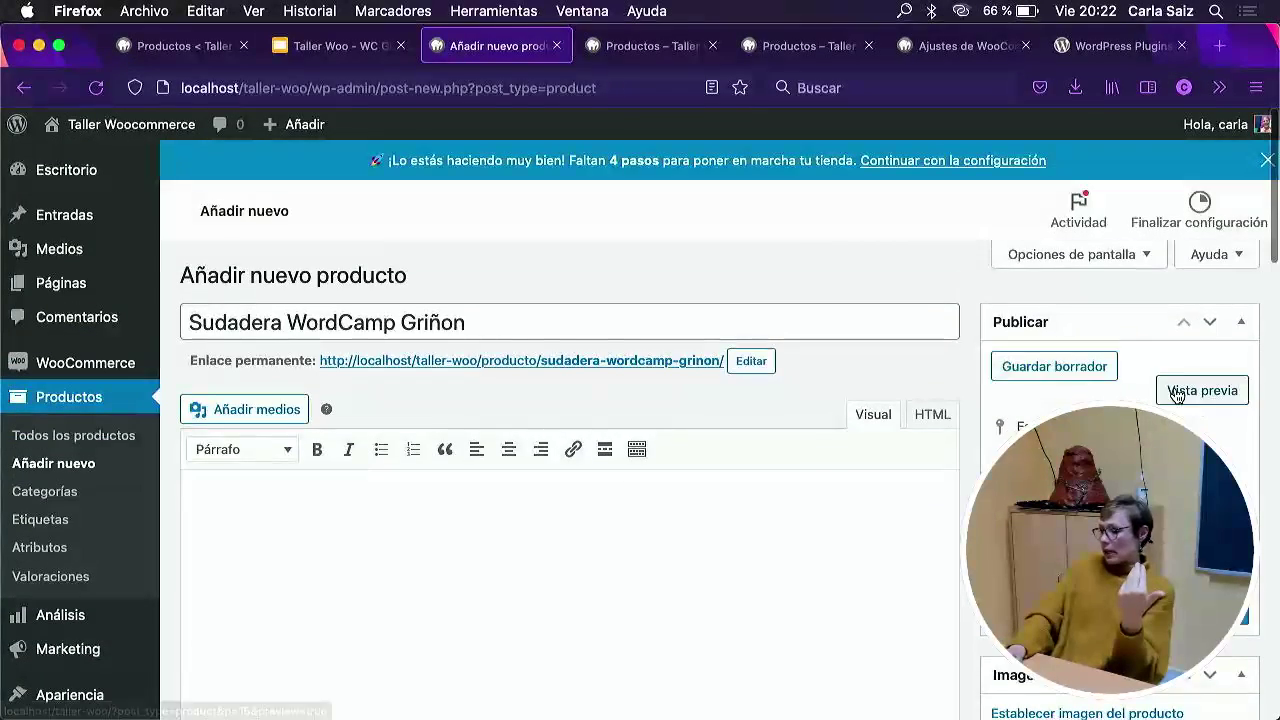
{"action": "left_click", "coordinate": [1180, 392]}
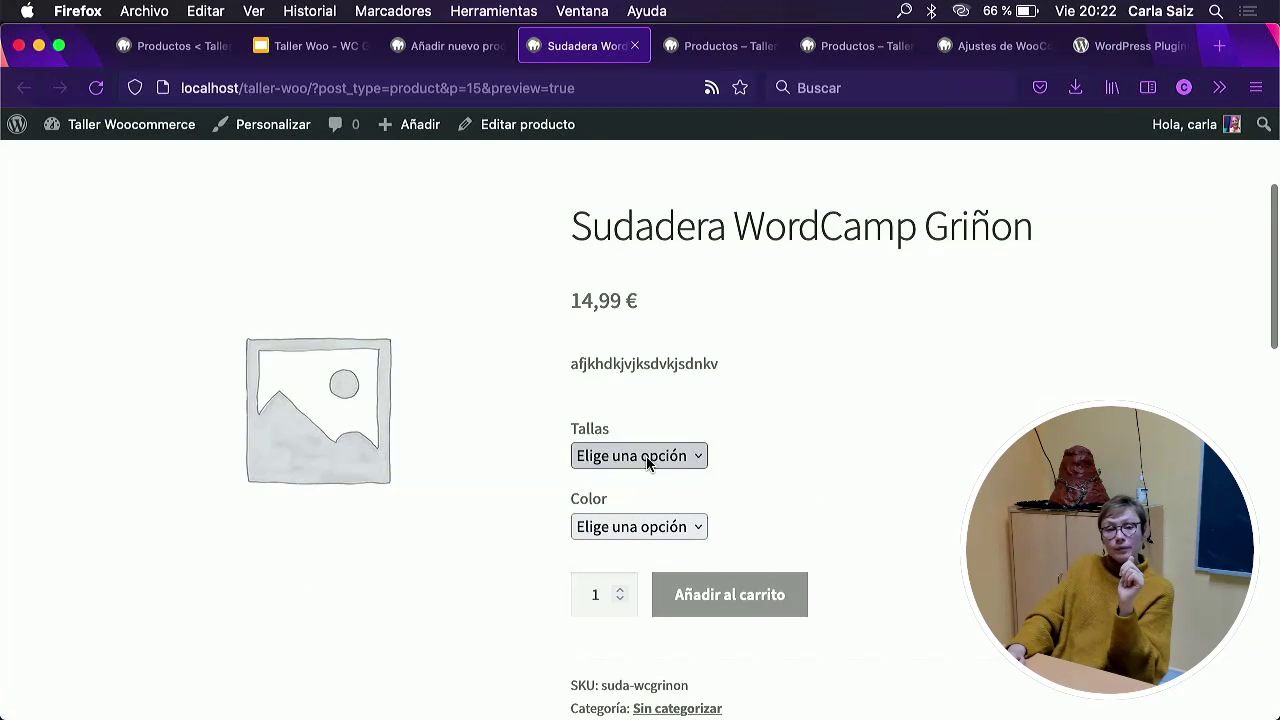
Examine which Tallas and Color options the product preview offers to customers.
{"action": "left_click", "coordinate": [646, 458]}
{"action": "left_click", "coordinate": [651, 505]}
{"action": "left_click", "coordinate": [644, 530]}
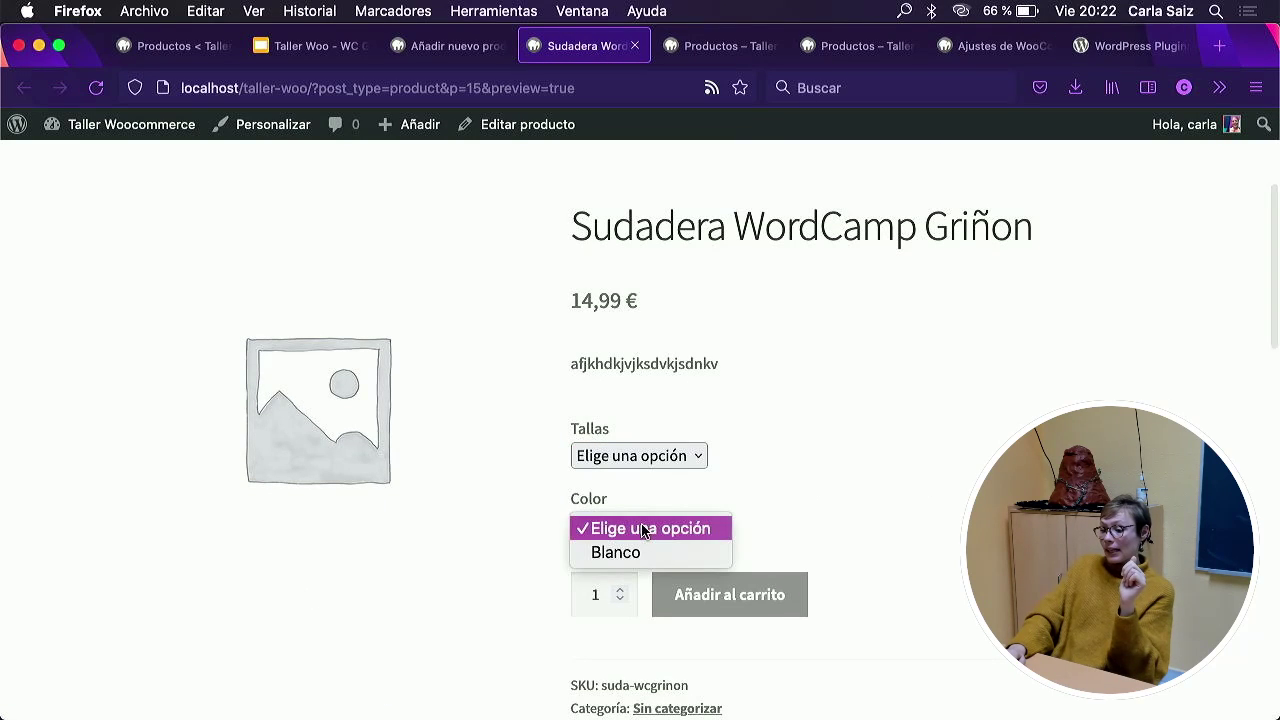
{"action": "left_click", "coordinate": [680, 463]}
{"action": "left_click", "coordinate": [680, 463]}
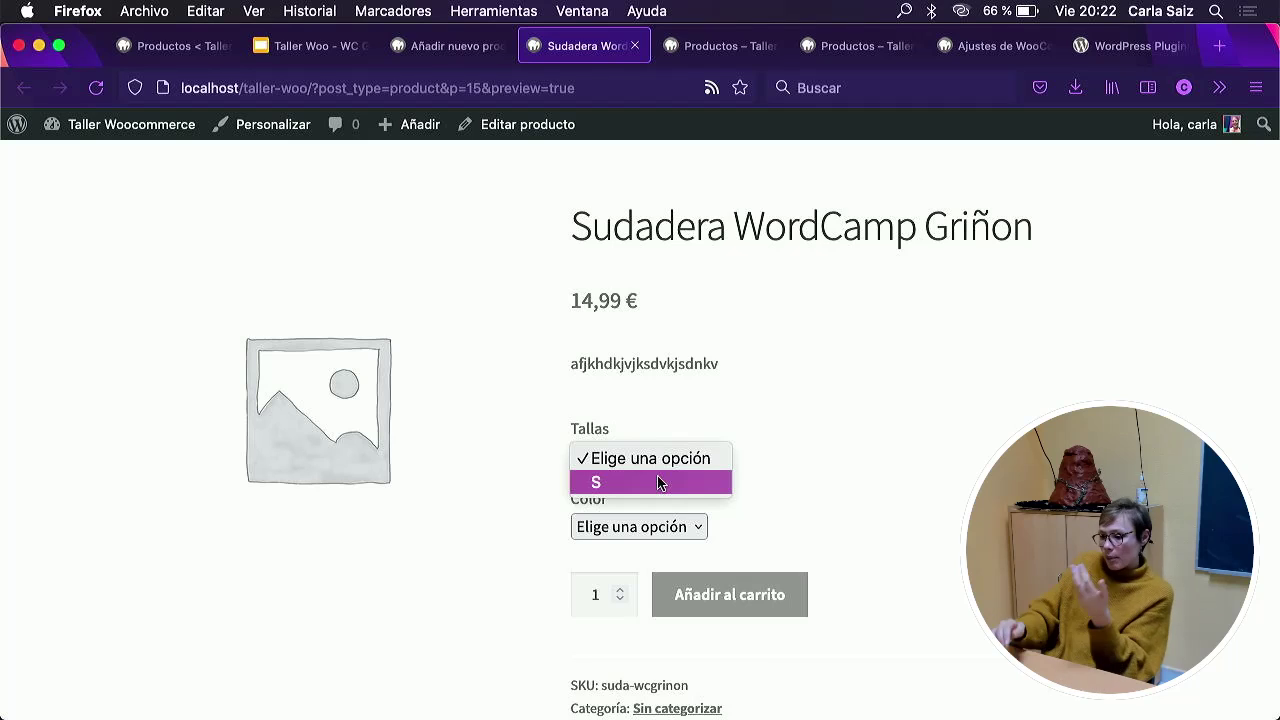
{"action": "left_click", "coordinate": [614, 526]}
{"action": "left_click", "coordinate": [614, 526]}
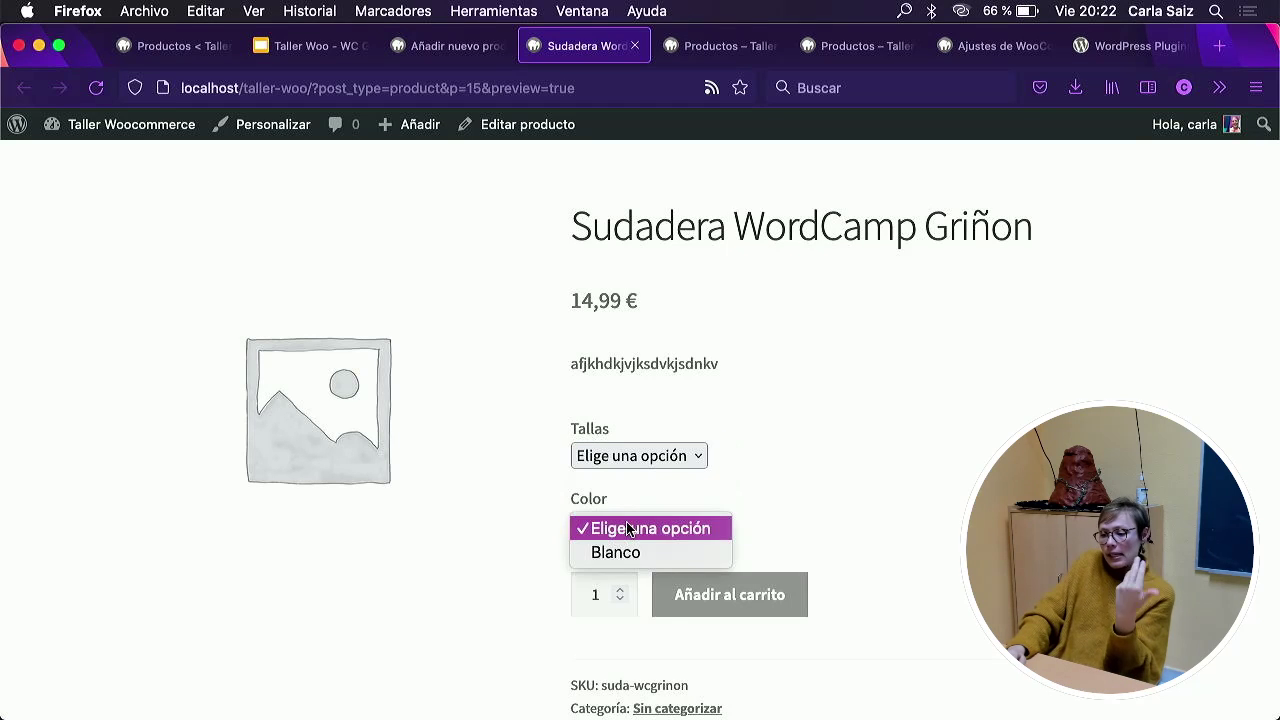
{"action": "left_click", "coordinate": [633, 455]}
{"action": "left_click", "coordinate": [633, 455]}
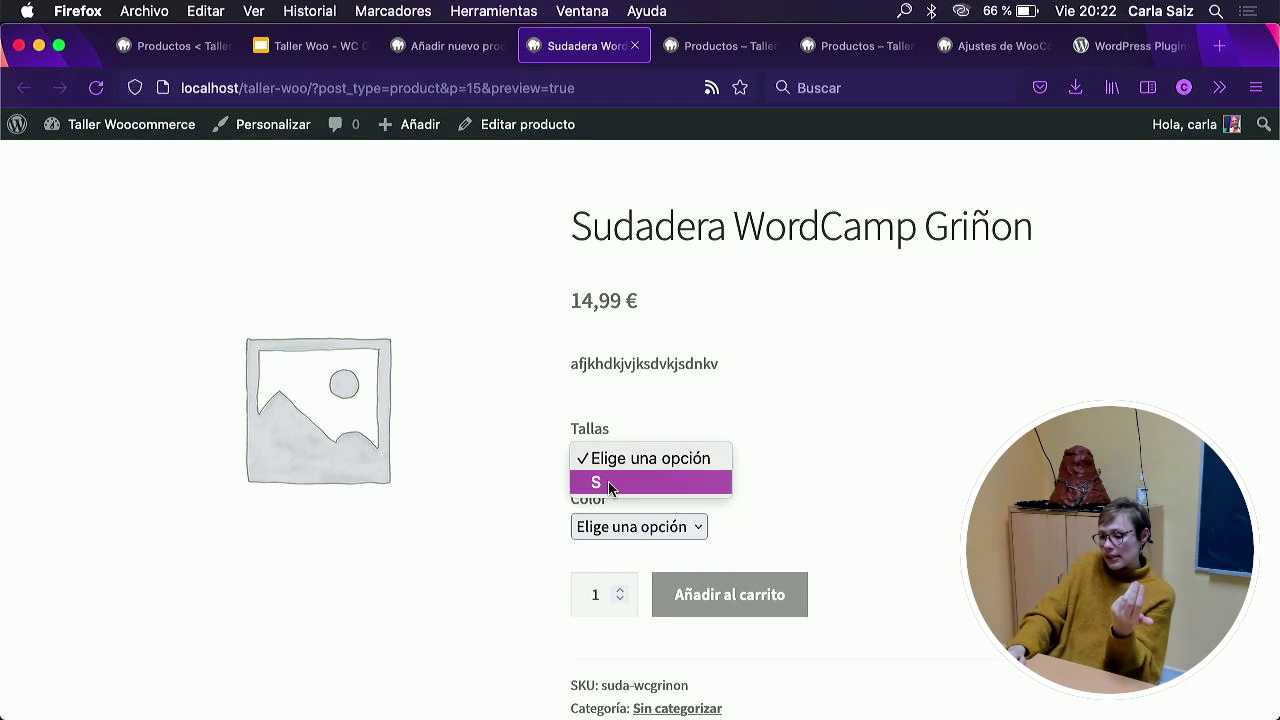
Choose size S and color Blanco in the preview and check the combination's price and availability.
{"action": "left_click", "coordinate": [610, 482]}
{"action": "left_click", "coordinate": [606, 530]}
{"action": "left_click", "coordinate": [604, 552]}
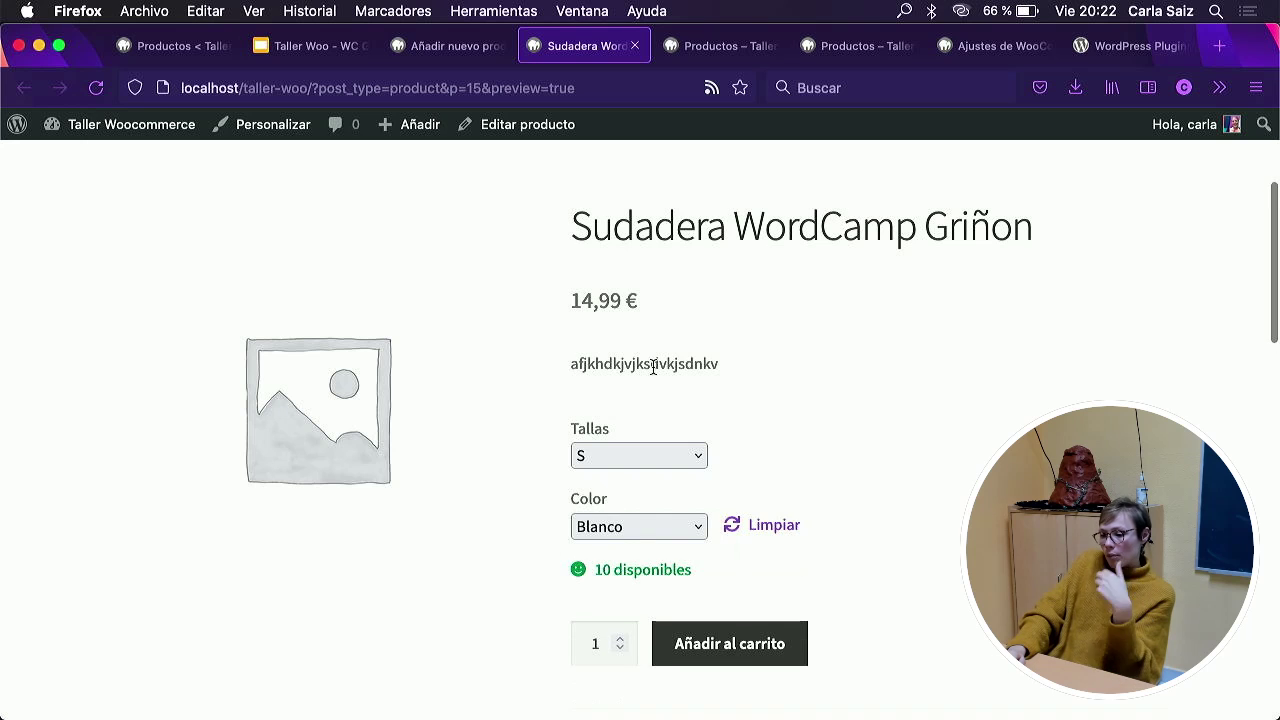
{"action": "left_click_drag", "start_coordinate": [572, 301], "coordinate": [636, 300]}
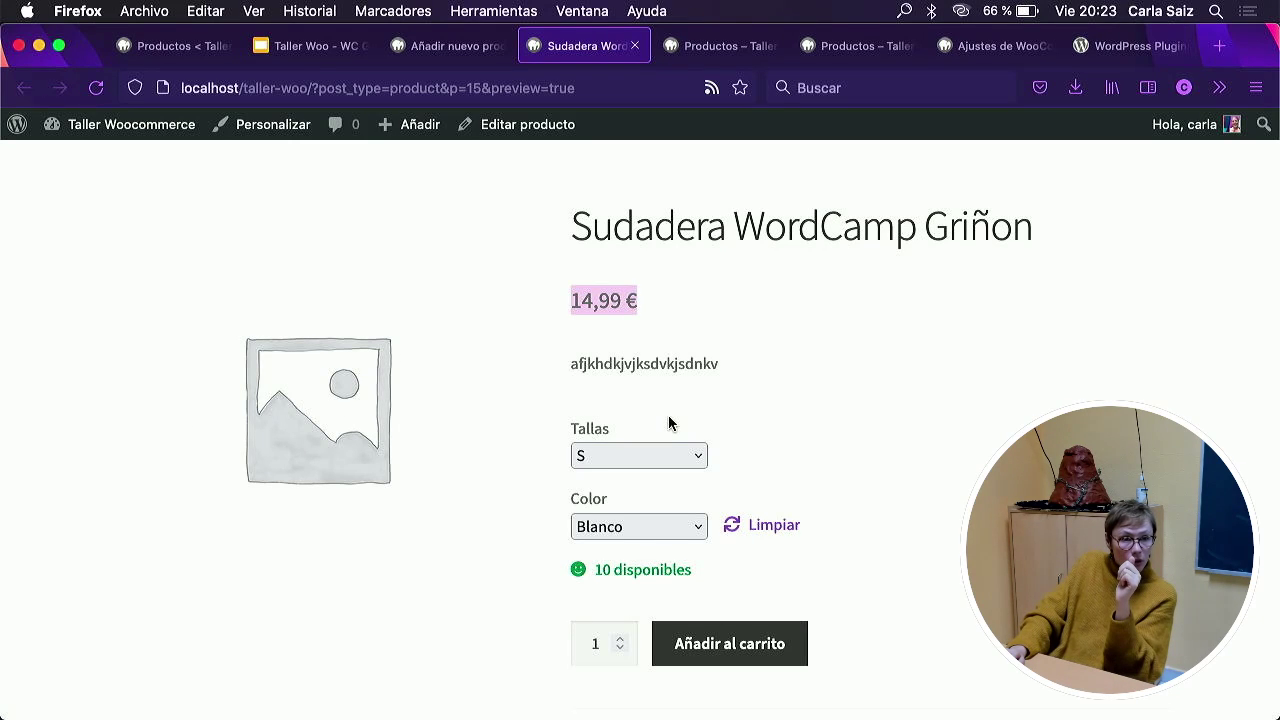
Return to the product editor and review the S / Blanco variation's SKU, price and stock settings.
{"action": "left_click", "coordinate": [445, 60]}
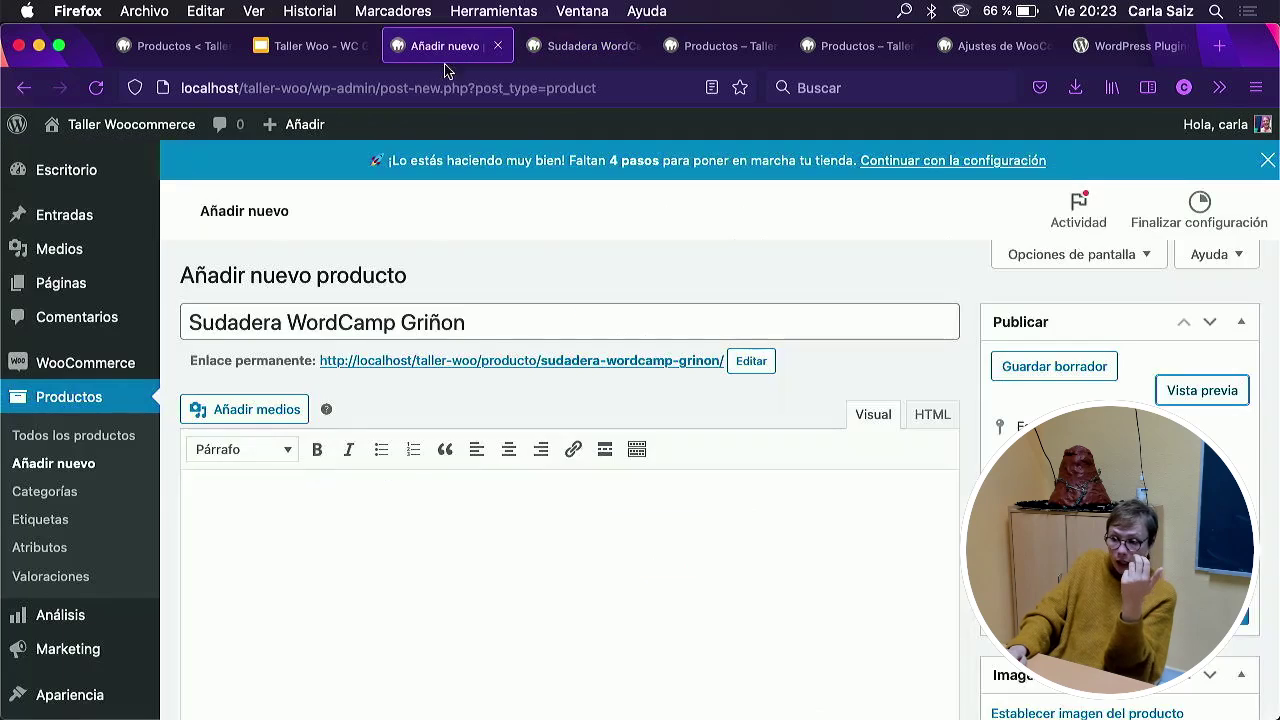
{"action": "scroll", "coordinate": [450, 445], "scroll_direction": "down", "scroll_amount": 15}
{"action": "scroll", "coordinate": [450, 445], "scroll_direction": "down", "scroll_amount": 3}
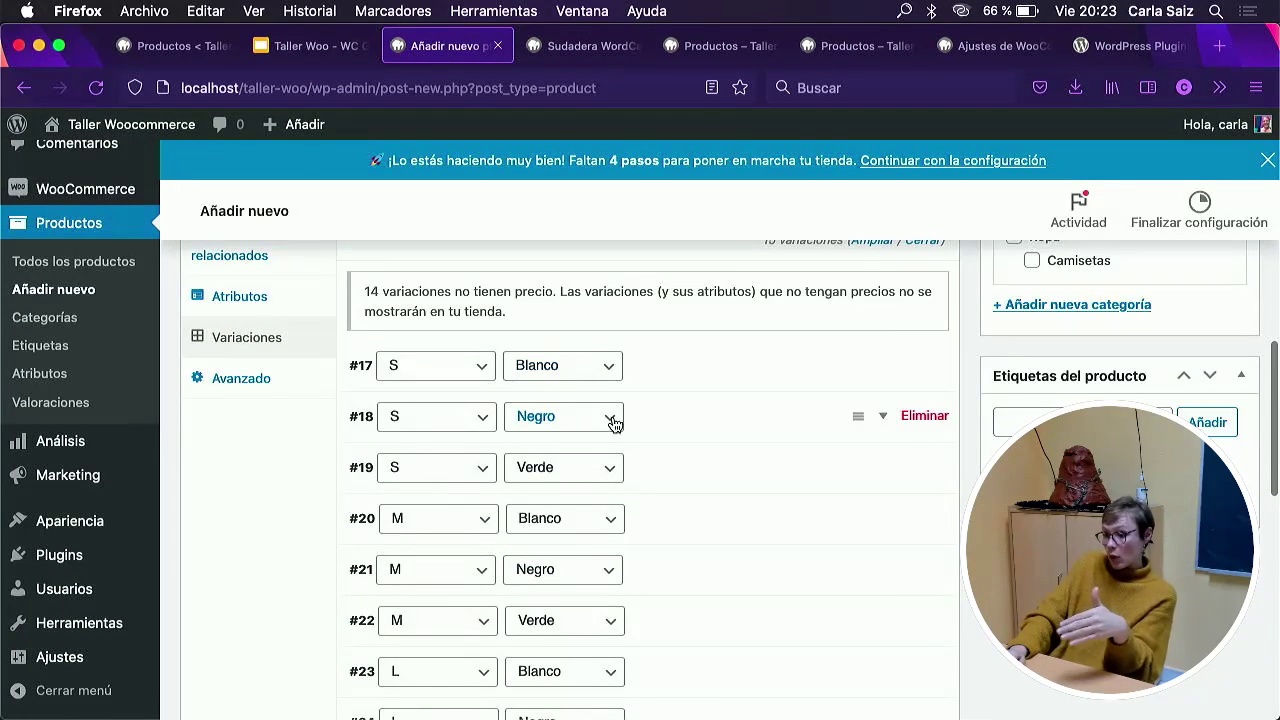
{"action": "scroll", "coordinate": [535, 388], "scroll_direction": "up", "scroll_amount": 1}
{"action": "scroll", "coordinate": [535, 388], "scroll_direction": "up", "scroll_amount": 1}
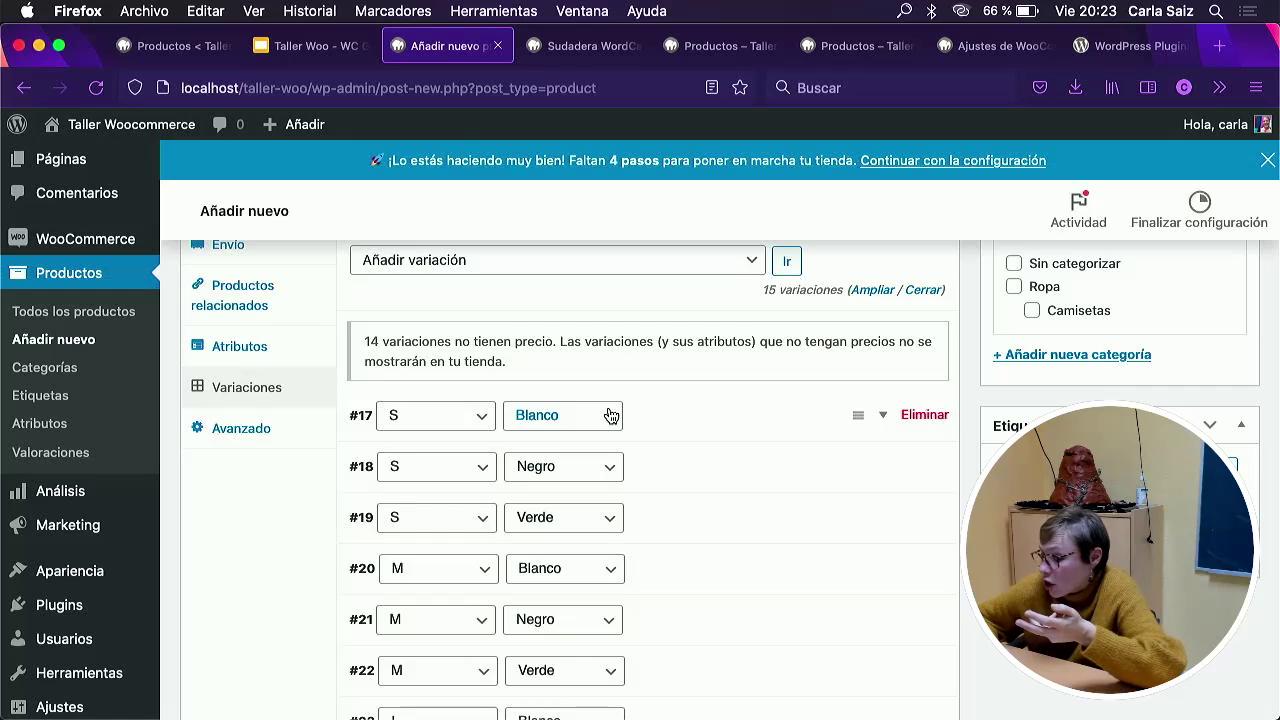
{"action": "left_click", "coordinate": [780, 415]}
{"action": "scroll", "coordinate": [556, 505], "scroll_direction": "down", "scroll_amount": 3}
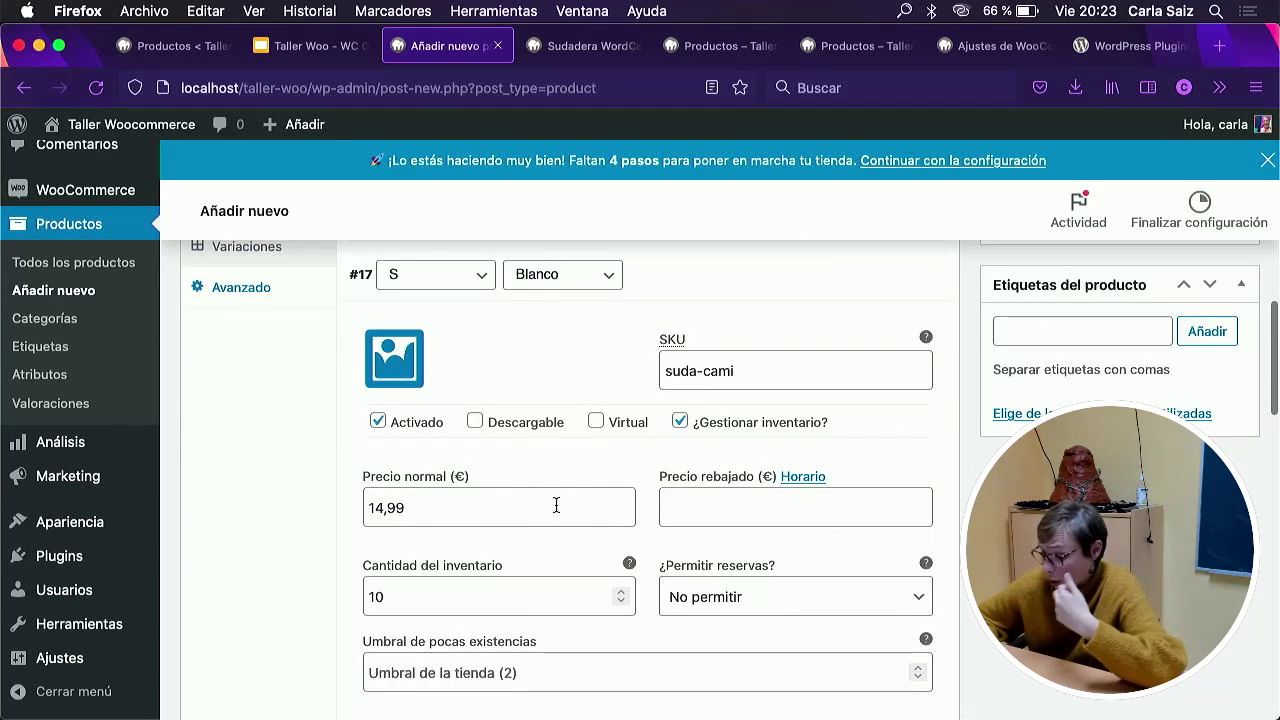
{"action": "scroll", "coordinate": [556, 505], "scroll_direction": "down", "scroll_amount": 1}
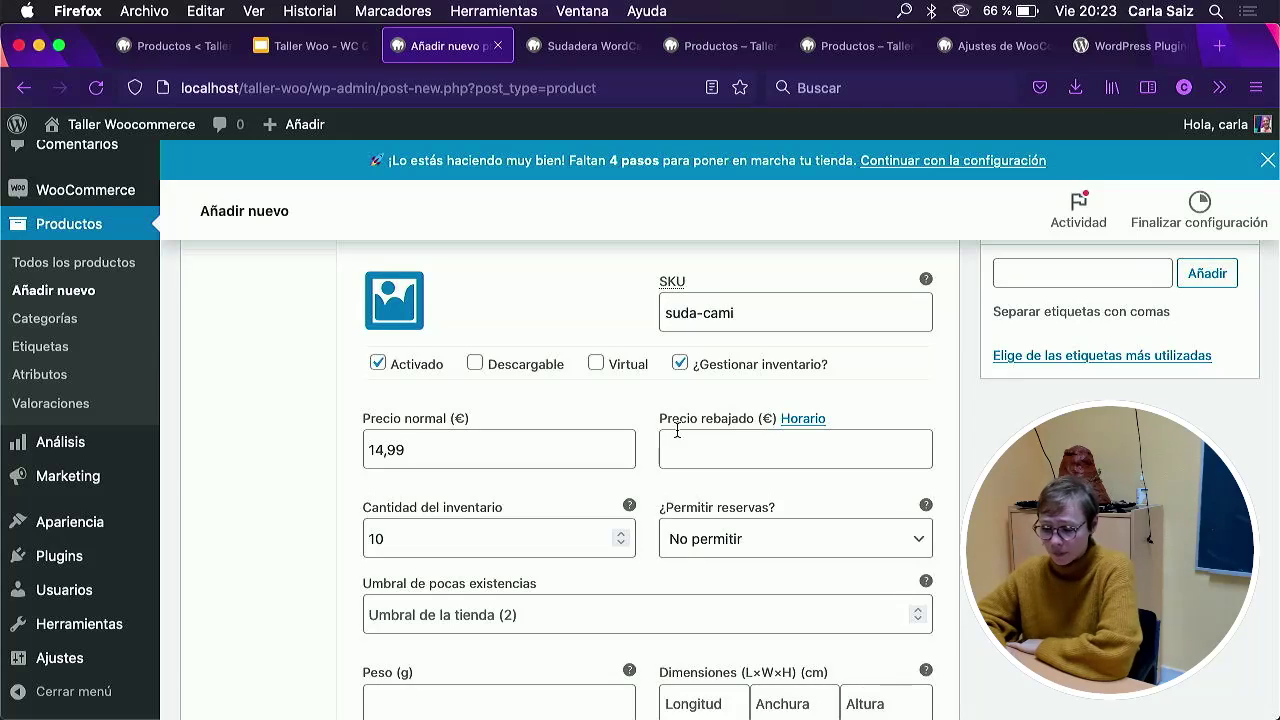
{"action": "scroll", "coordinate": [600, 445], "scroll_direction": "up", "scroll_amount": 1}
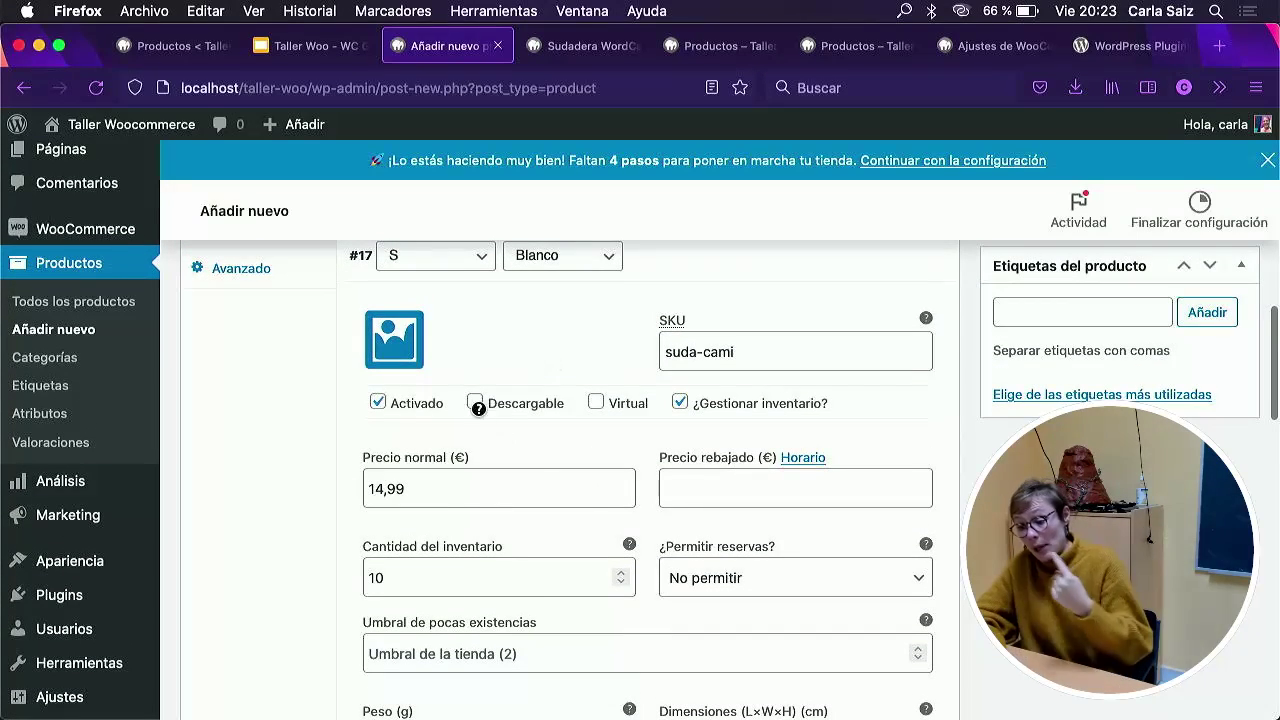
{"action": "scroll", "coordinate": [537, 400], "scroll_direction": "up", "scroll_amount": 1}
{"action": "scroll", "coordinate": [417, 403], "scroll_direction": "up", "scroll_amount": 8}
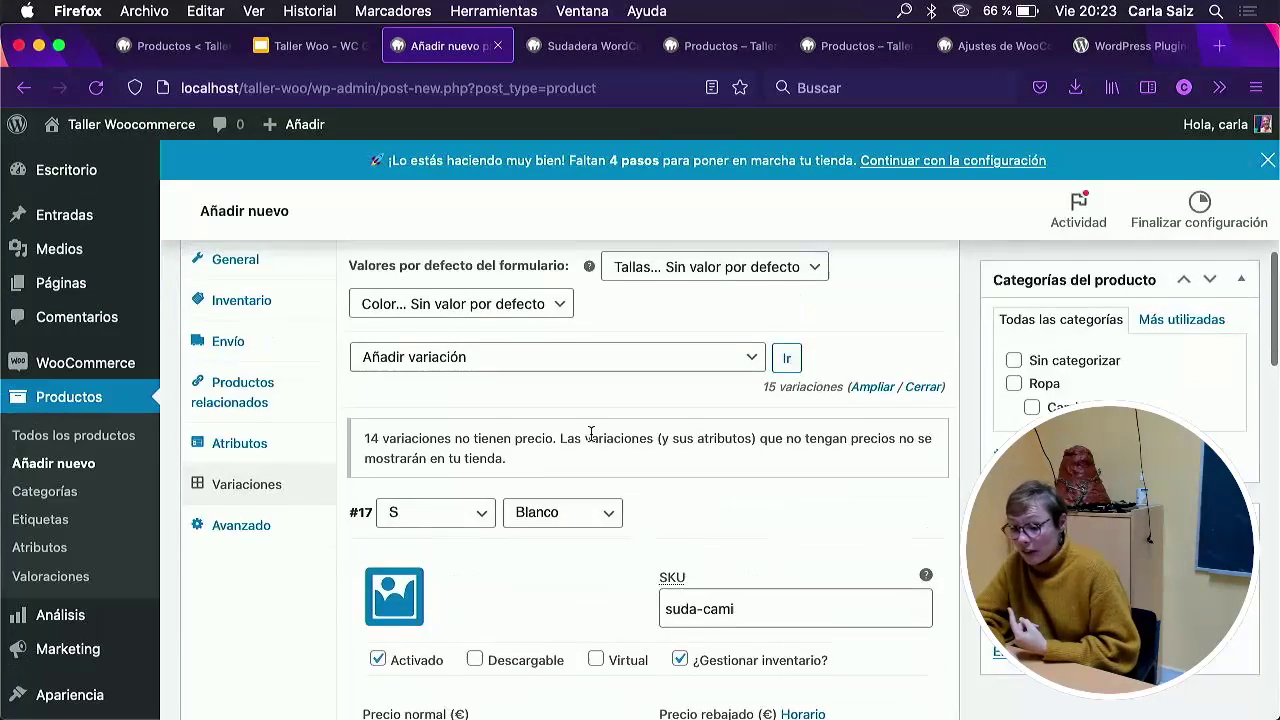
Check the General data of the variable product, and return to its variations.
{"action": "left_click", "coordinate": [240, 382]}
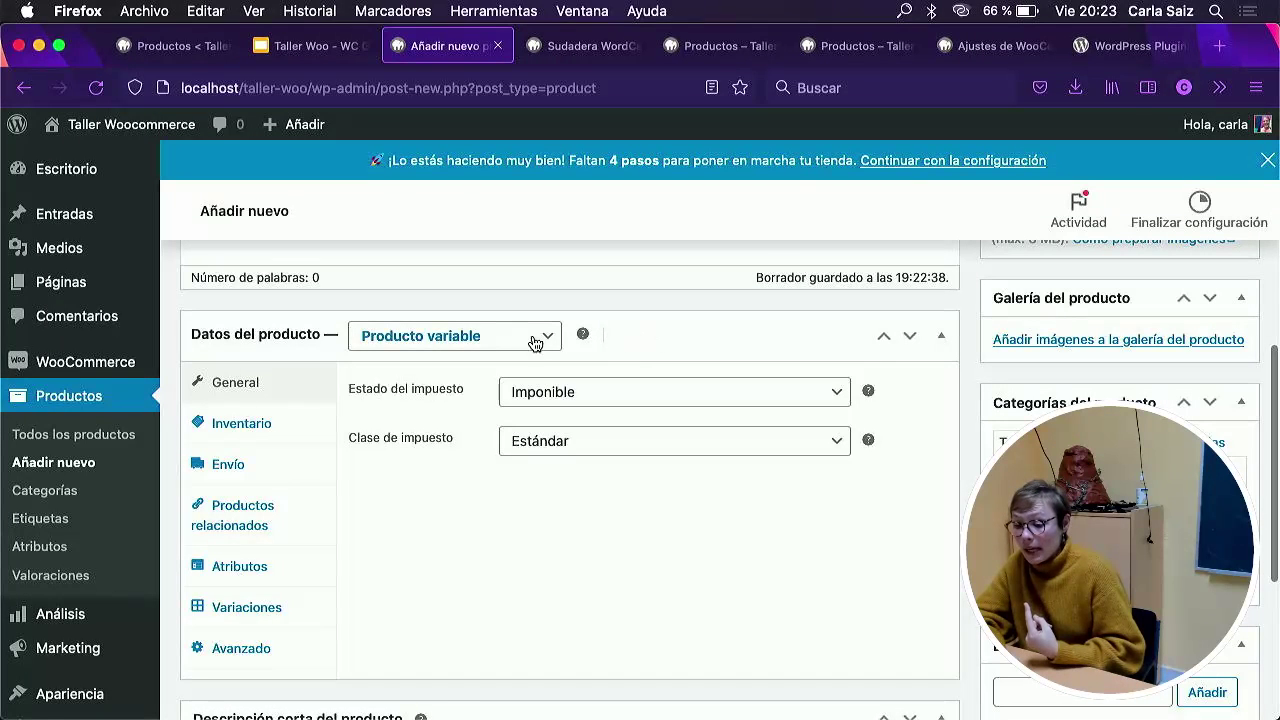
{"action": "left_click", "coordinate": [264, 604]}
{"action": "scroll", "coordinate": [486, 528], "scroll_direction": "down", "scroll_amount": 5}
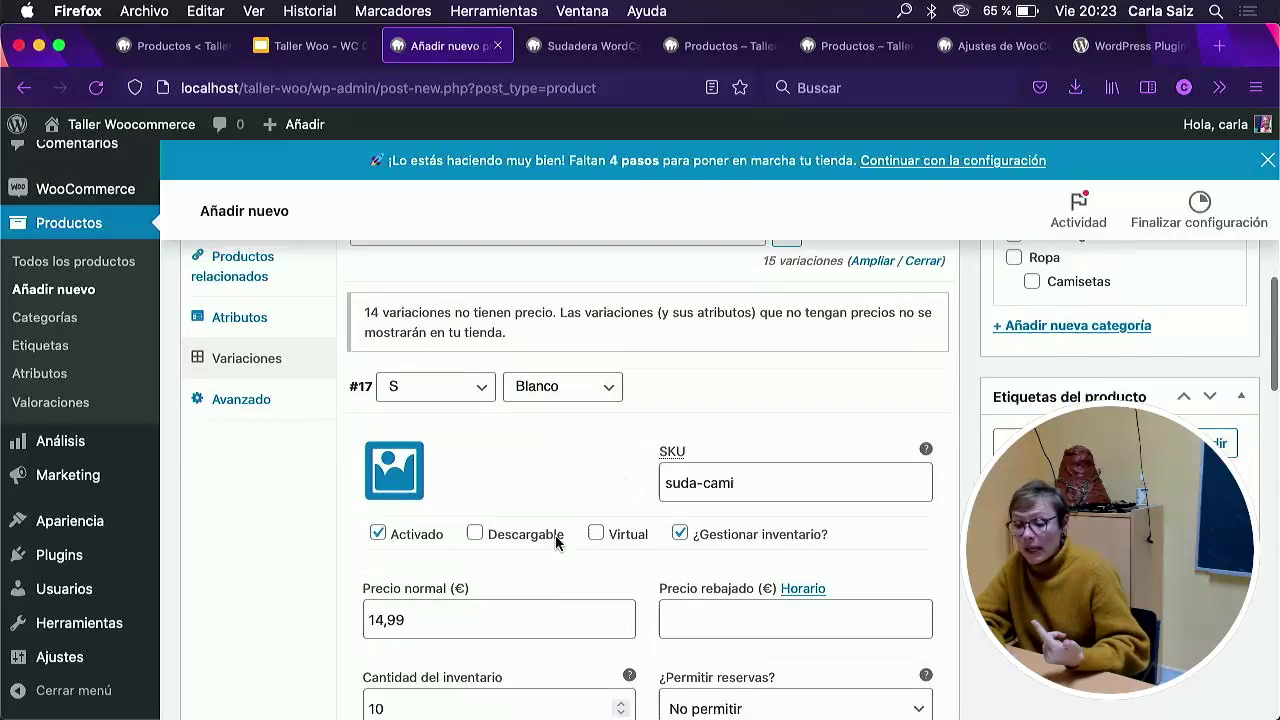
{"action": "scroll", "coordinate": [555, 535], "scroll_direction": "down", "scroll_amount": 1}
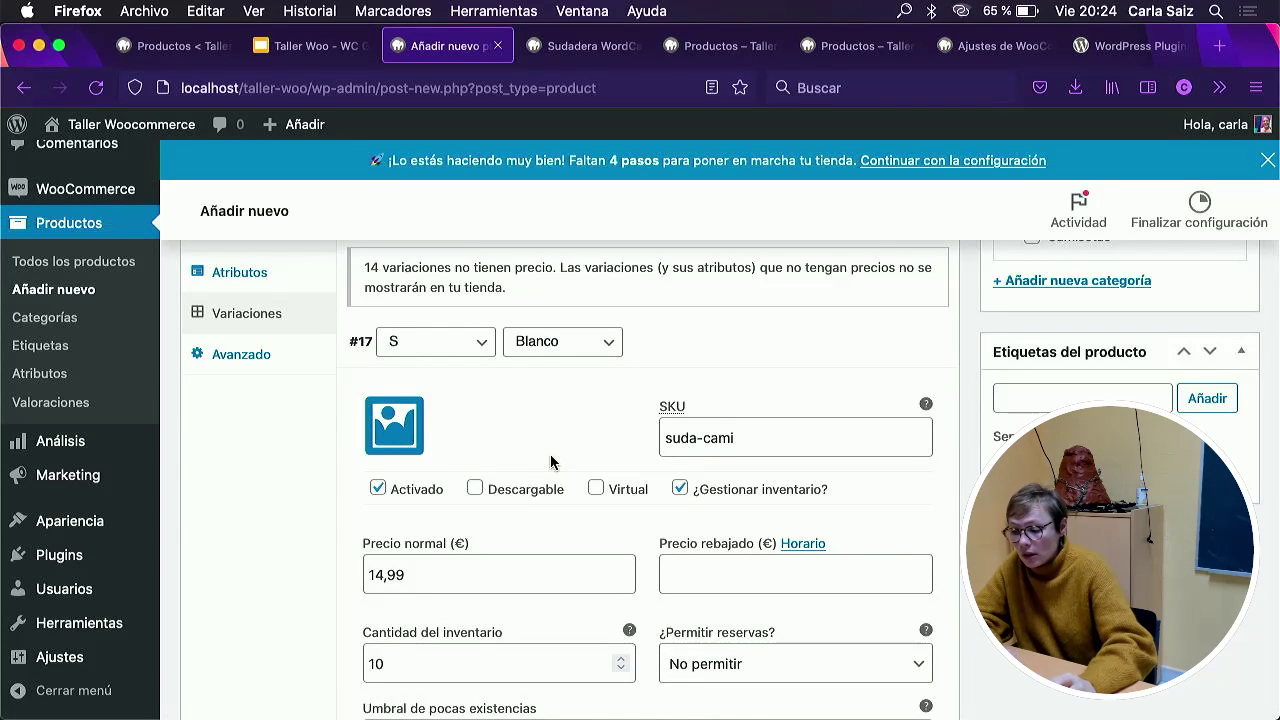
{"action": "scroll", "coordinate": [550, 462], "scroll_direction": "up", "scroll_amount": 3}
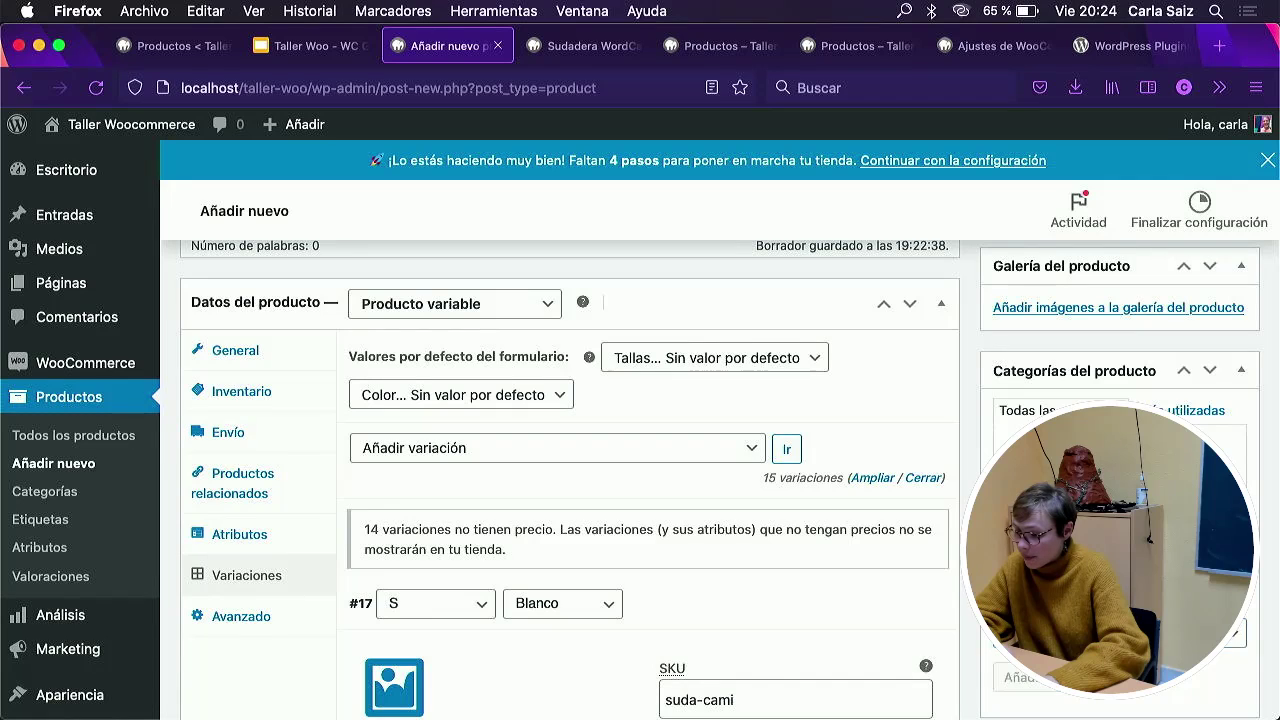
File the product under Ropa with a newly added category, and add the tag sudarera wc griñón.
{"action": "left_click", "coordinate": [1020, 677]}
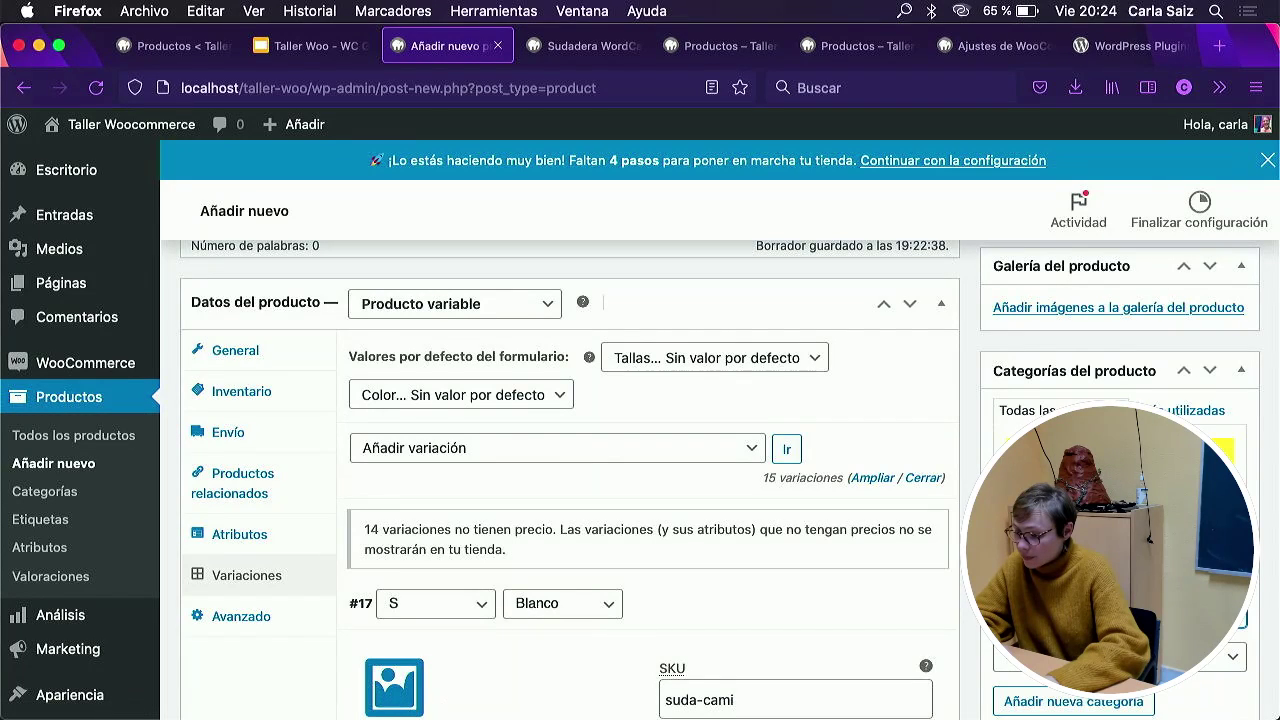
{"action": "scroll", "coordinate": [570, 480], "scroll_direction": "down", "scroll_amount": 7}
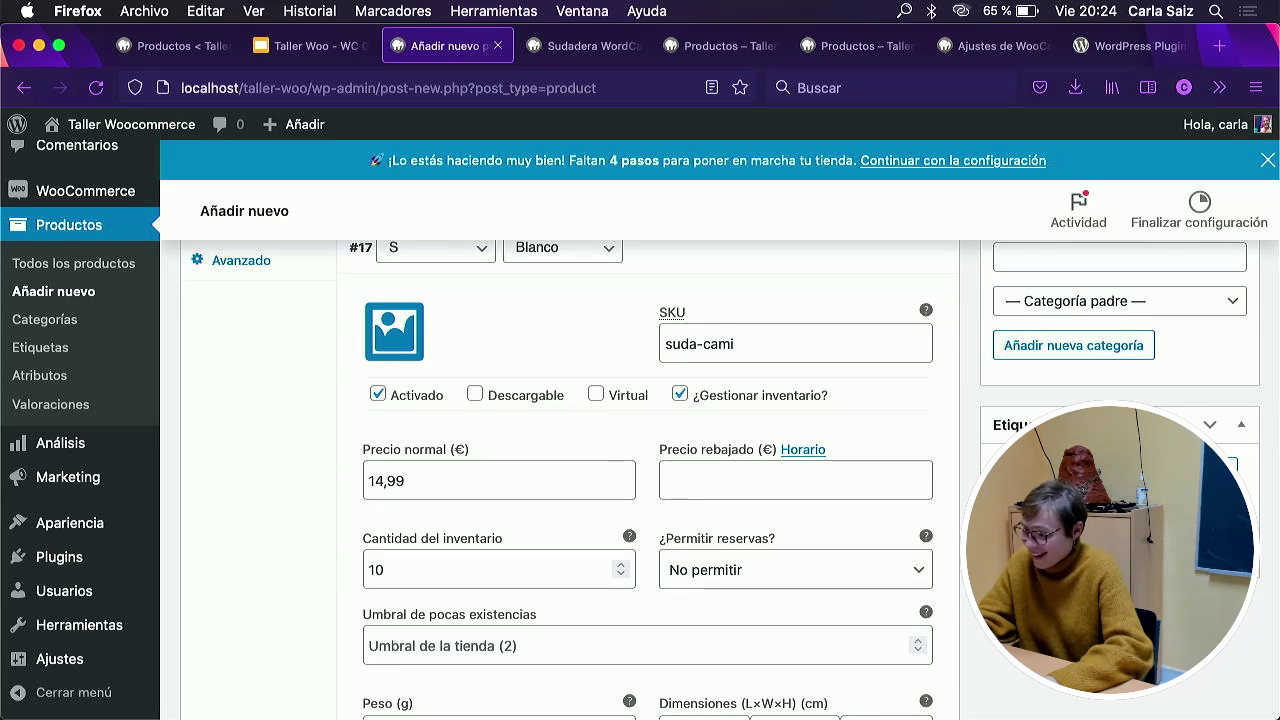
{"action": "scroll", "coordinate": [977, 474], "scroll_direction": "down", "scroll_amount": 15}
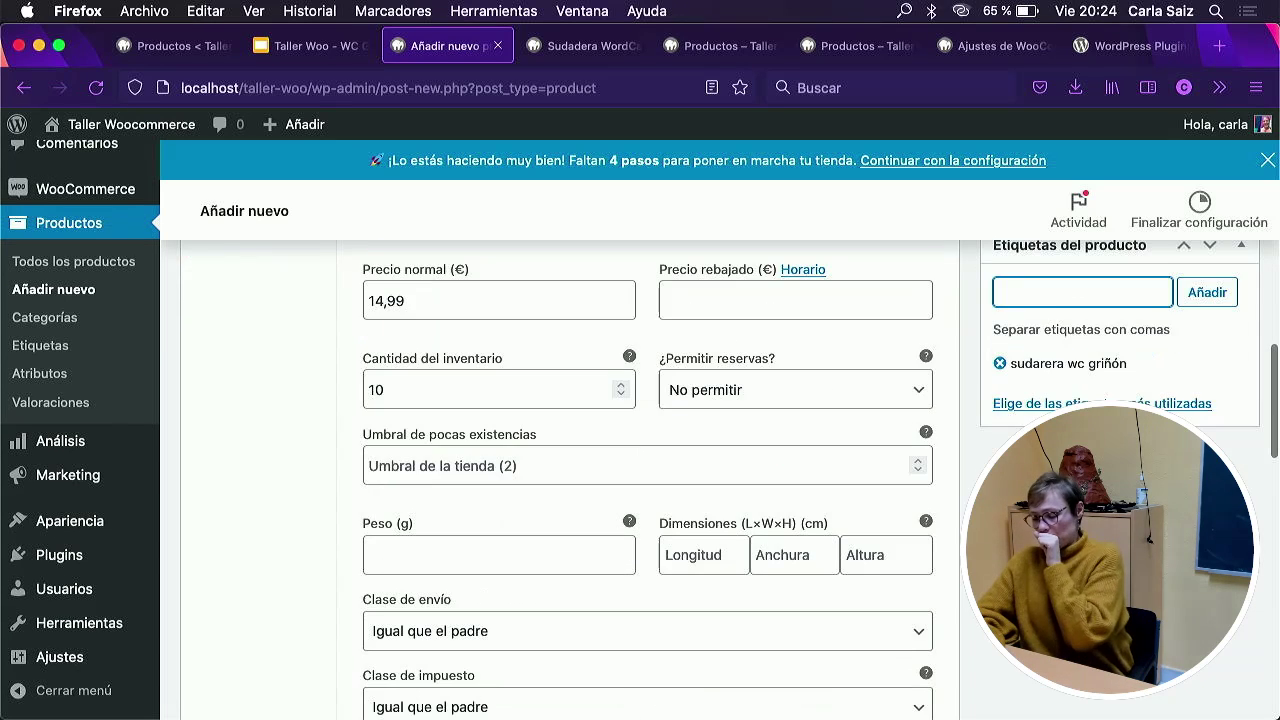
{"action": "scroll", "coordinate": [977, 474], "scroll_direction": "down", "scroll_amount": 5}
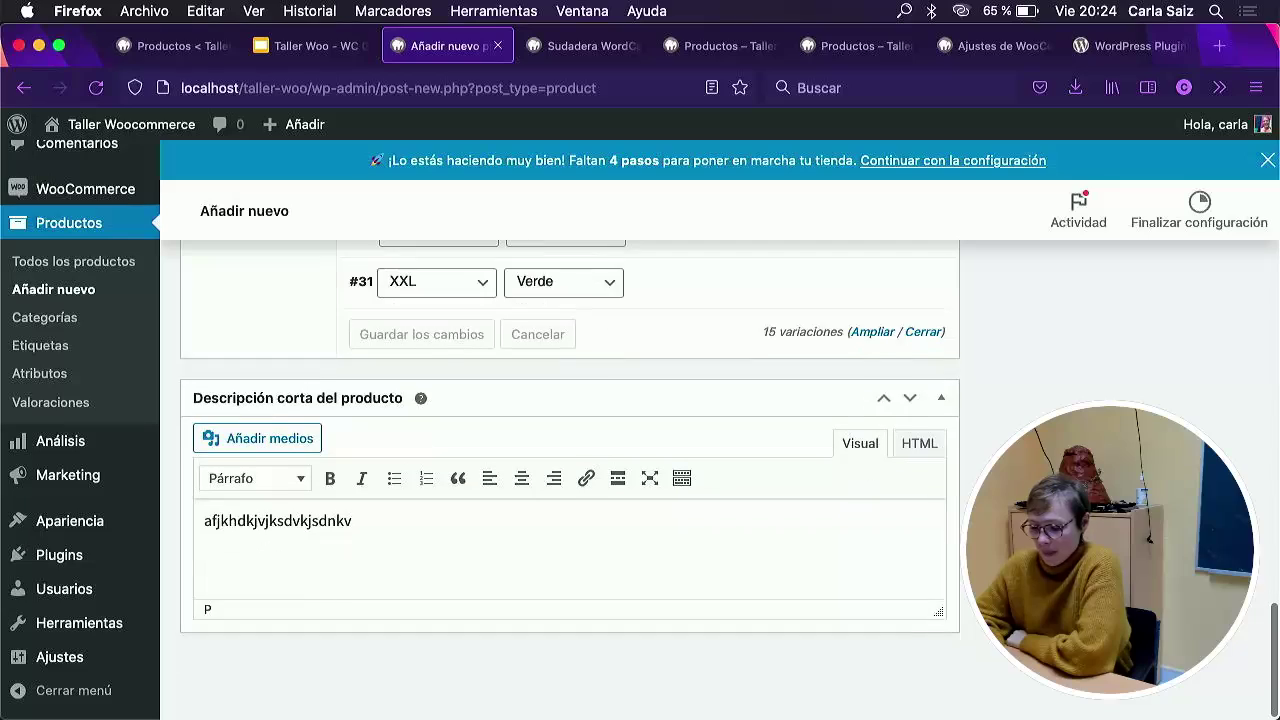
Check the Avanzado product data for the purchase note, menu order and reviews settings.
{"action": "scroll", "coordinate": [977, 474], "scroll_direction": "up", "scroll_amount": 12}
{"action": "scroll", "coordinate": [241, 613], "scroll_direction": "up", "scroll_amount": 10}
{"action": "scroll", "coordinate": [241, 613], "scroll_direction": "down", "scroll_amount": 10}
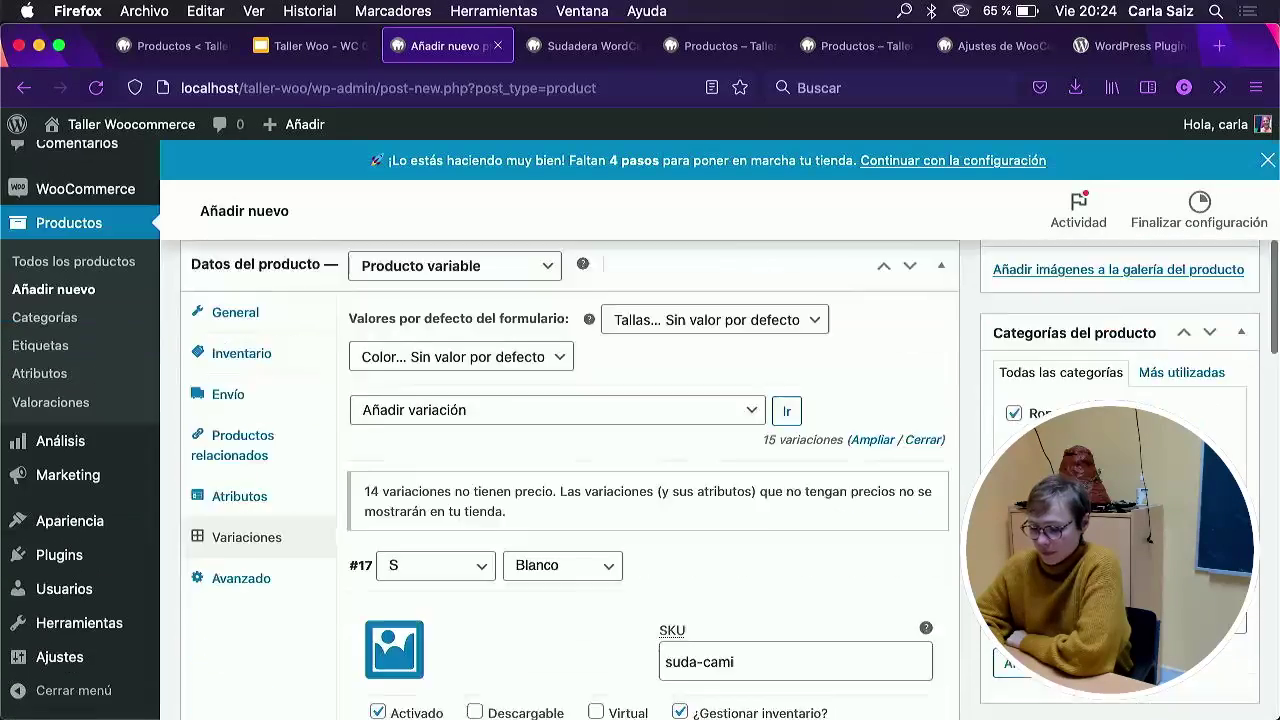
{"action": "left_click", "coordinate": [236, 573]}
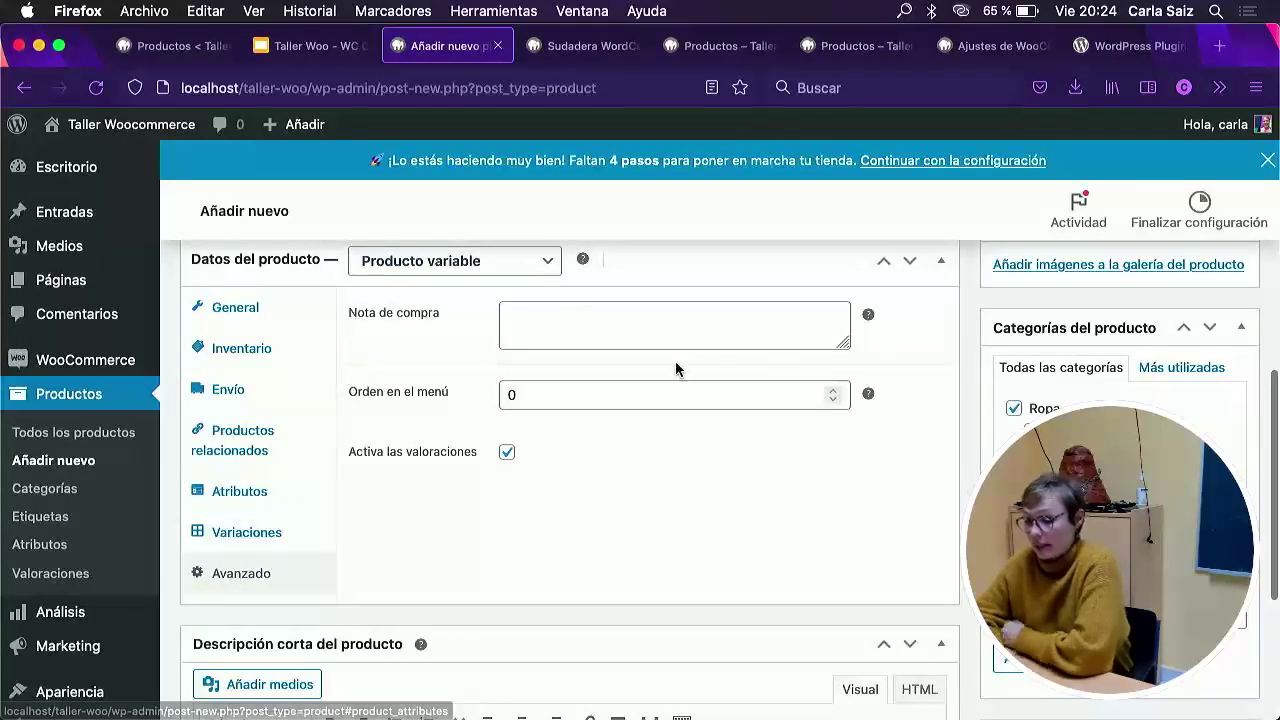
Save the product and return to its preview page.
{"action": "key", "text": "Home"}
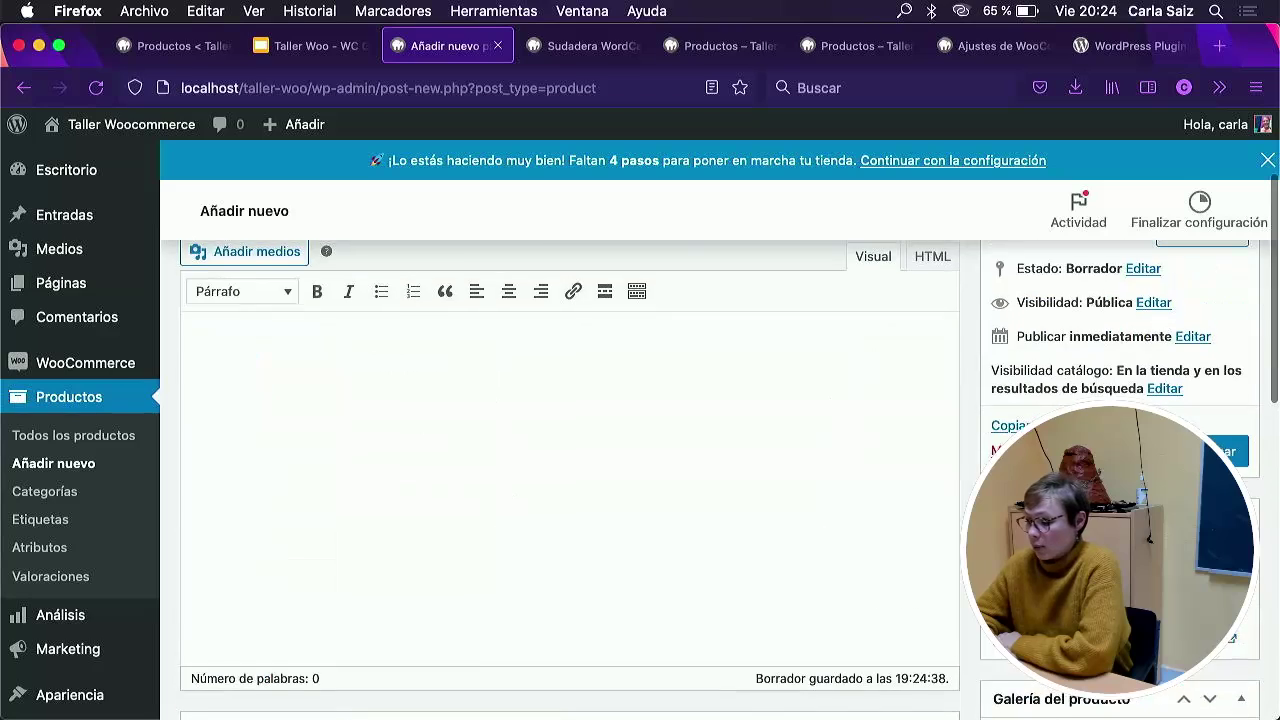
{"action": "key", "text": "super+r"}
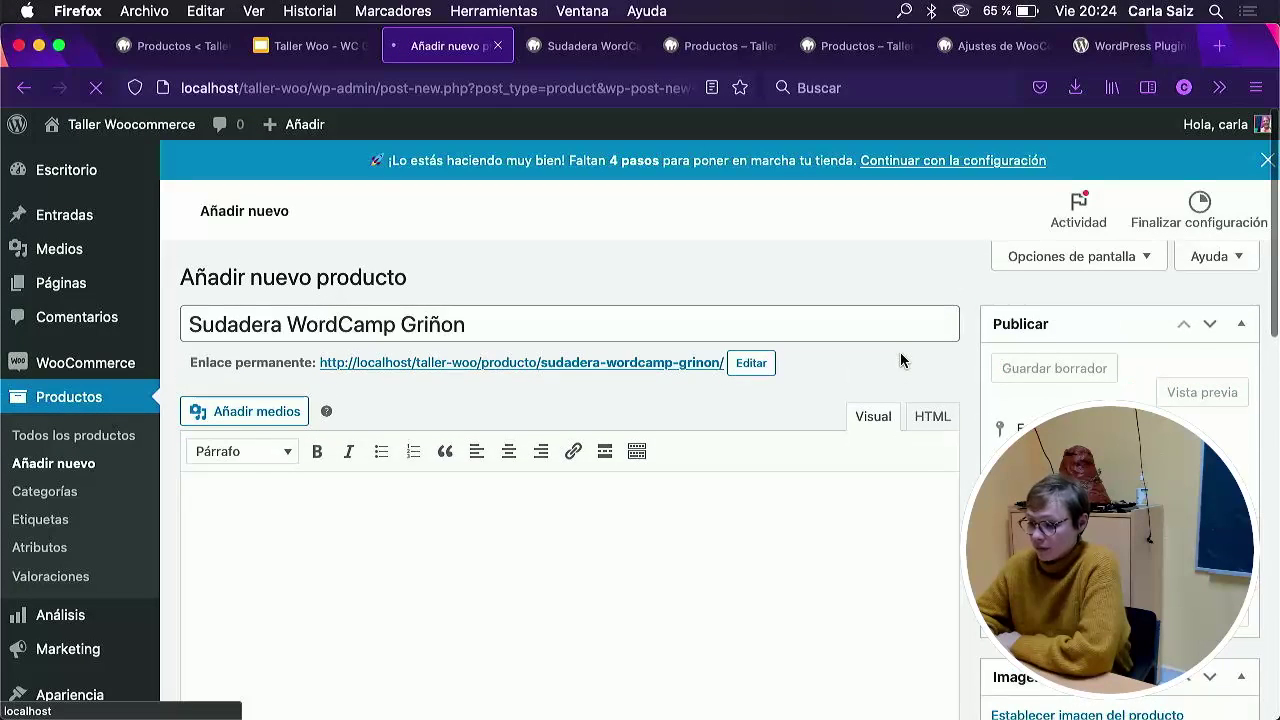
{"action": "left_click", "coordinate": [575, 46]}
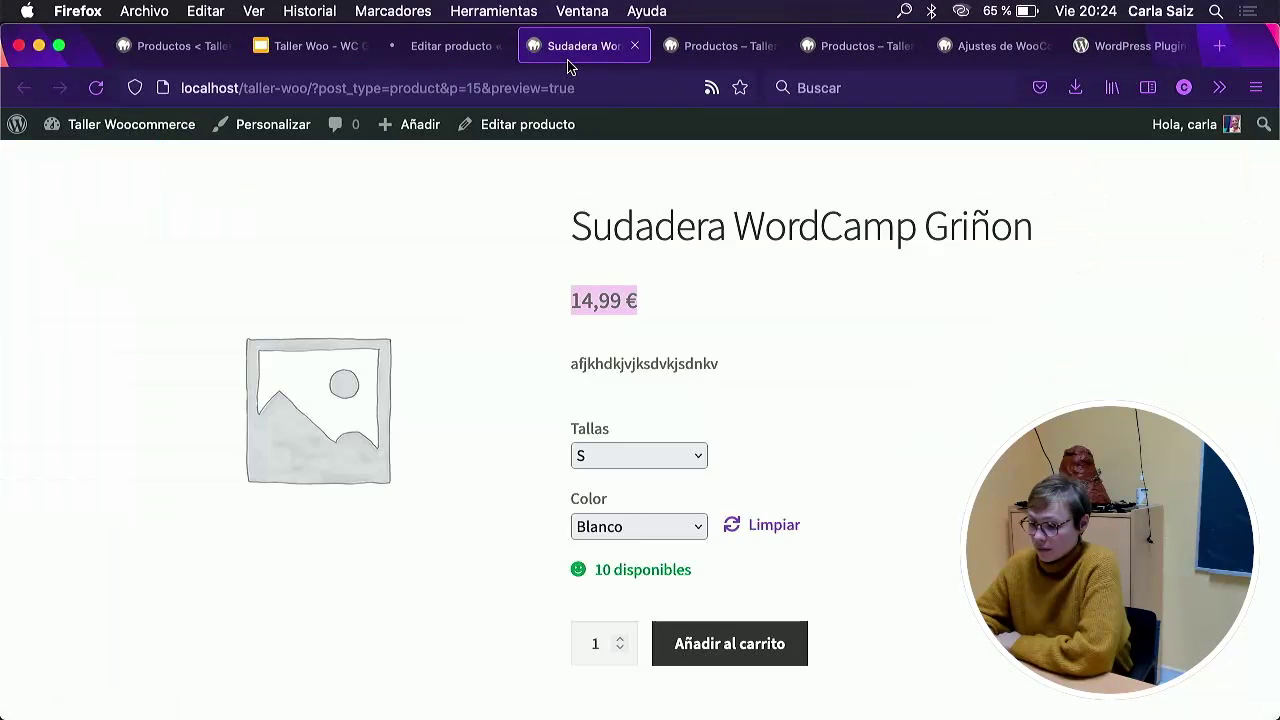
Open Sudadera WordCamp Griñon from the Tienda page and check which Tallas options customers can choose.
{"action": "scroll", "coordinate": [665, 329], "scroll_direction": "up", "scroll_amount": 3}
{"action": "left_click", "coordinate": [812, 288]}
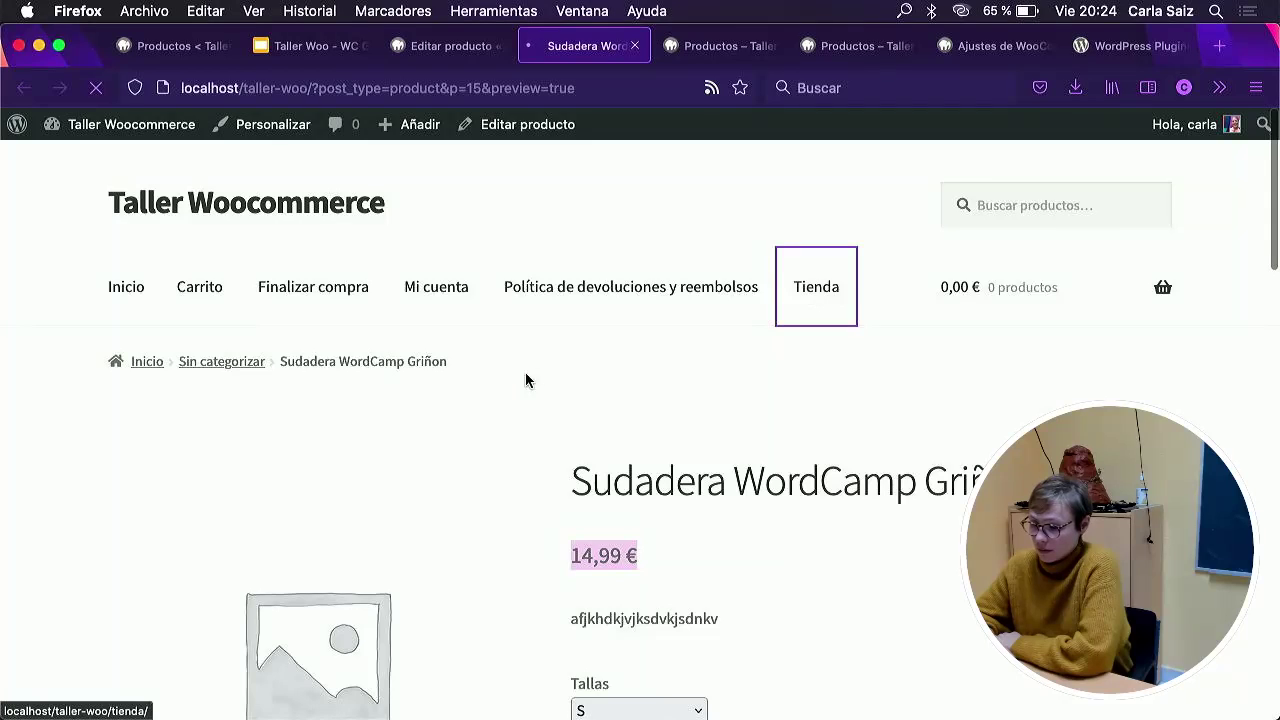
{"action": "scroll", "coordinate": [514, 411], "scroll_direction": "down", "scroll_amount": 4}
{"action": "scroll", "coordinate": [515, 414], "scroll_direction": "down", "scroll_amount": 2}
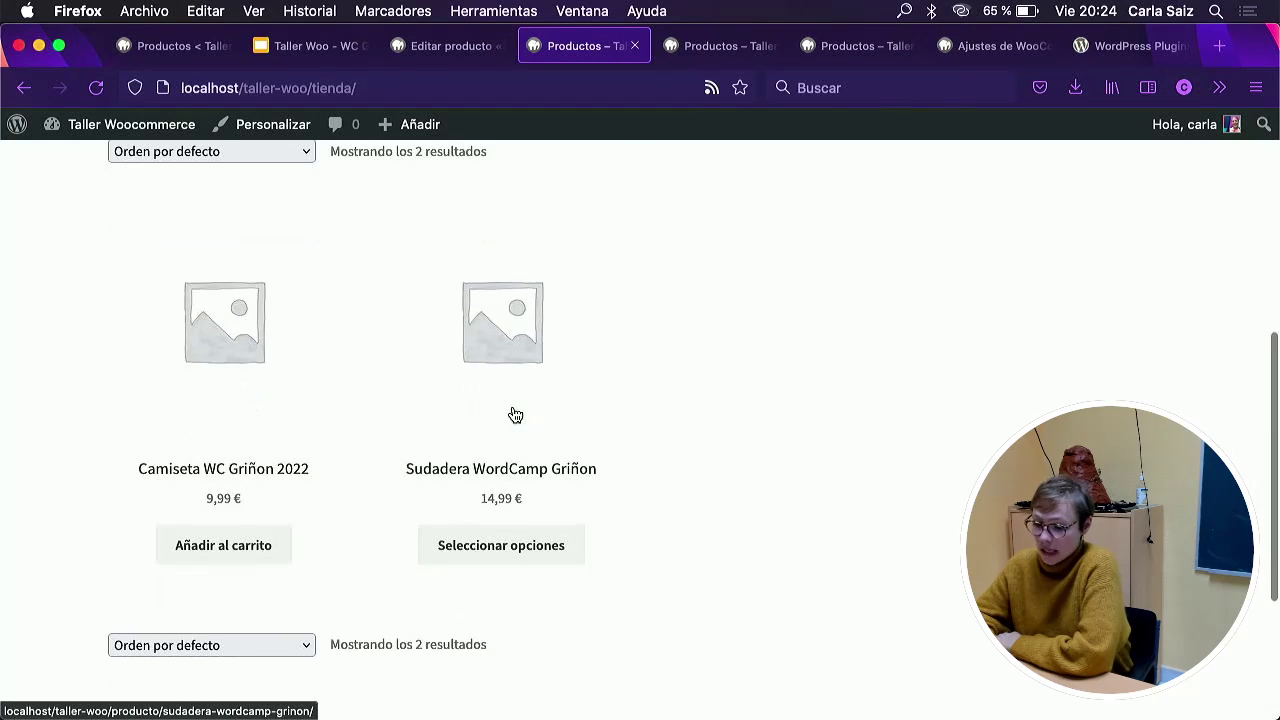
{"action": "left_click", "coordinate": [484, 321]}
{"action": "scroll", "coordinate": [890, 430], "scroll_direction": "down", "scroll_amount": 3}
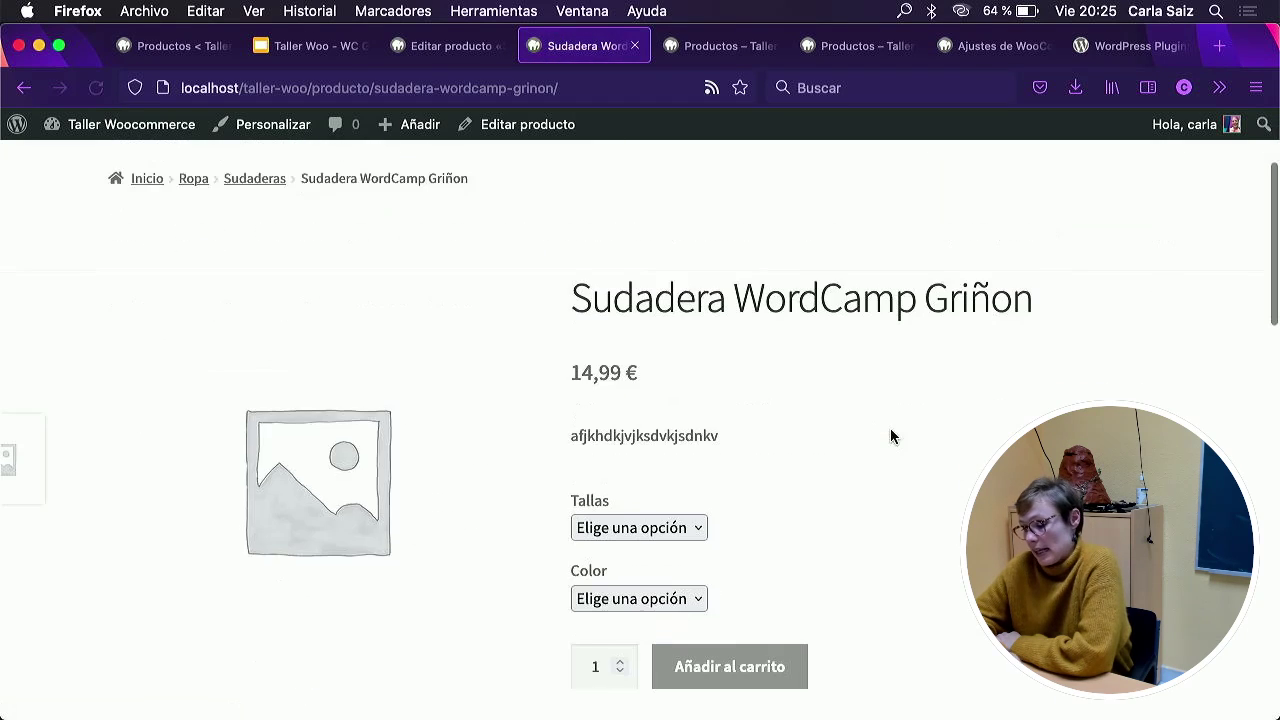
{"action": "left_click", "coordinate": [630, 527]}
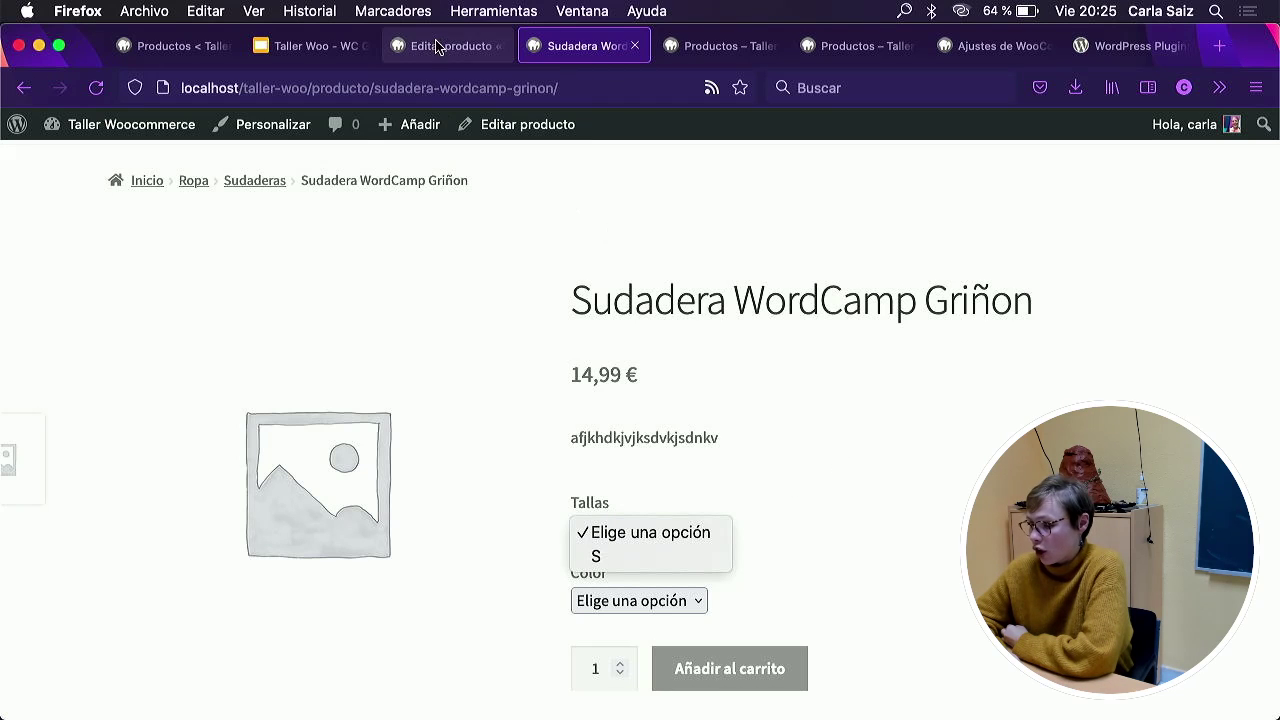
{"action": "left_click", "coordinate": [392, 406]}
{"action": "scroll", "coordinate": [392, 406], "scroll_direction": "down", "scroll_amount": 3}
Return to editing the hoodie product and check the Tallas attribute's values and its use for variations.
{"action": "left_click", "coordinate": [430, 45]}
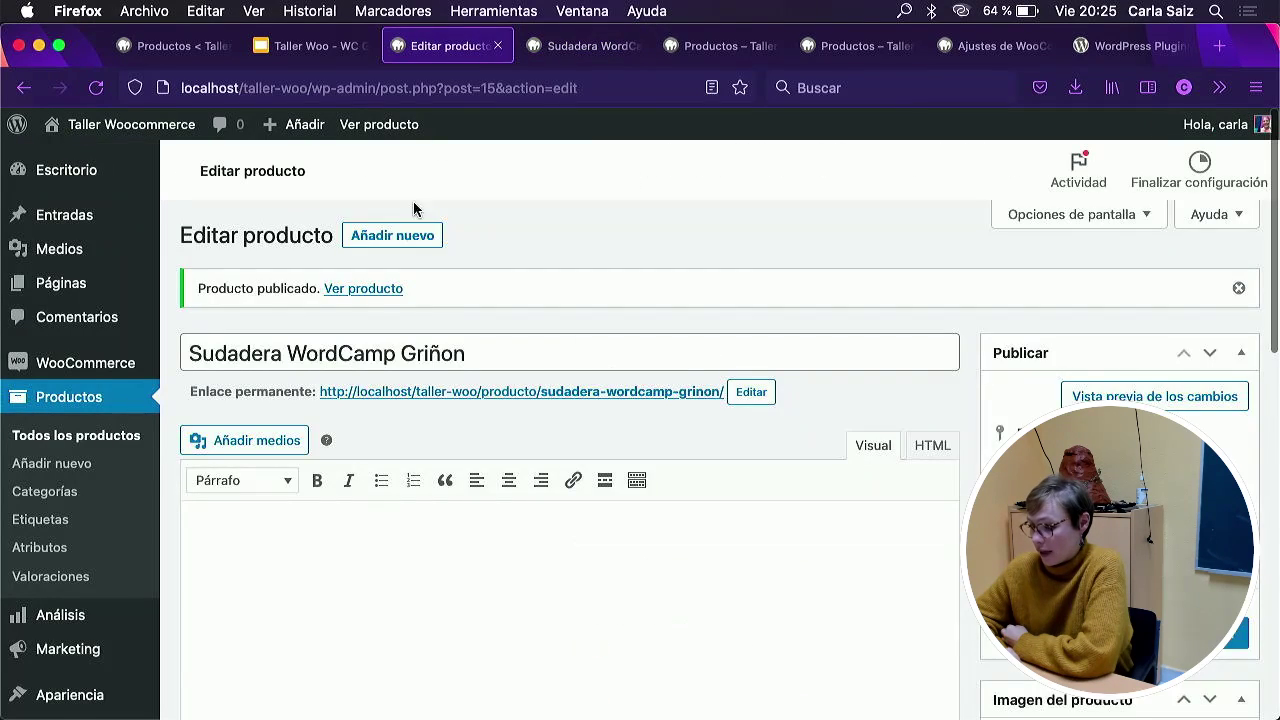
{"action": "scroll", "coordinate": [420, 306], "scroll_direction": "down", "scroll_amount": 5}
{"action": "scroll", "coordinate": [317, 446], "scroll_direction": "down", "scroll_amount": 3}
{"action": "left_click", "coordinate": [289, 466]}
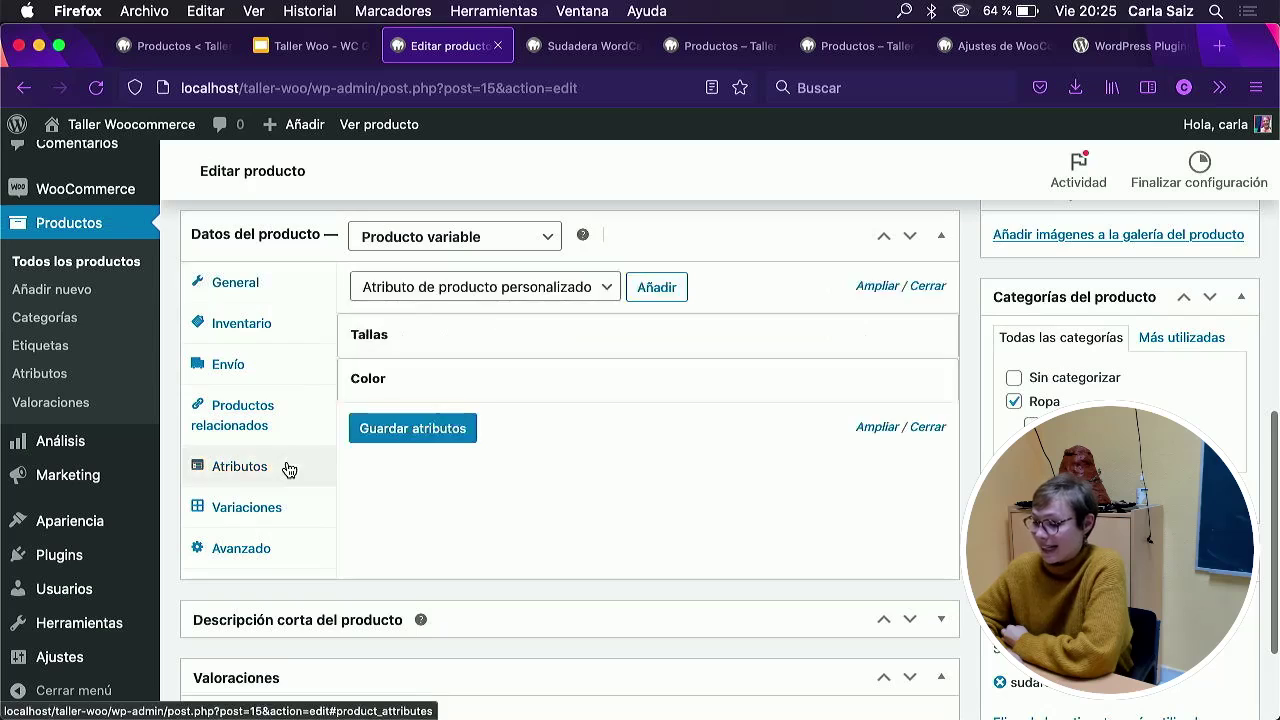
{"action": "left_click", "coordinate": [869, 368]}
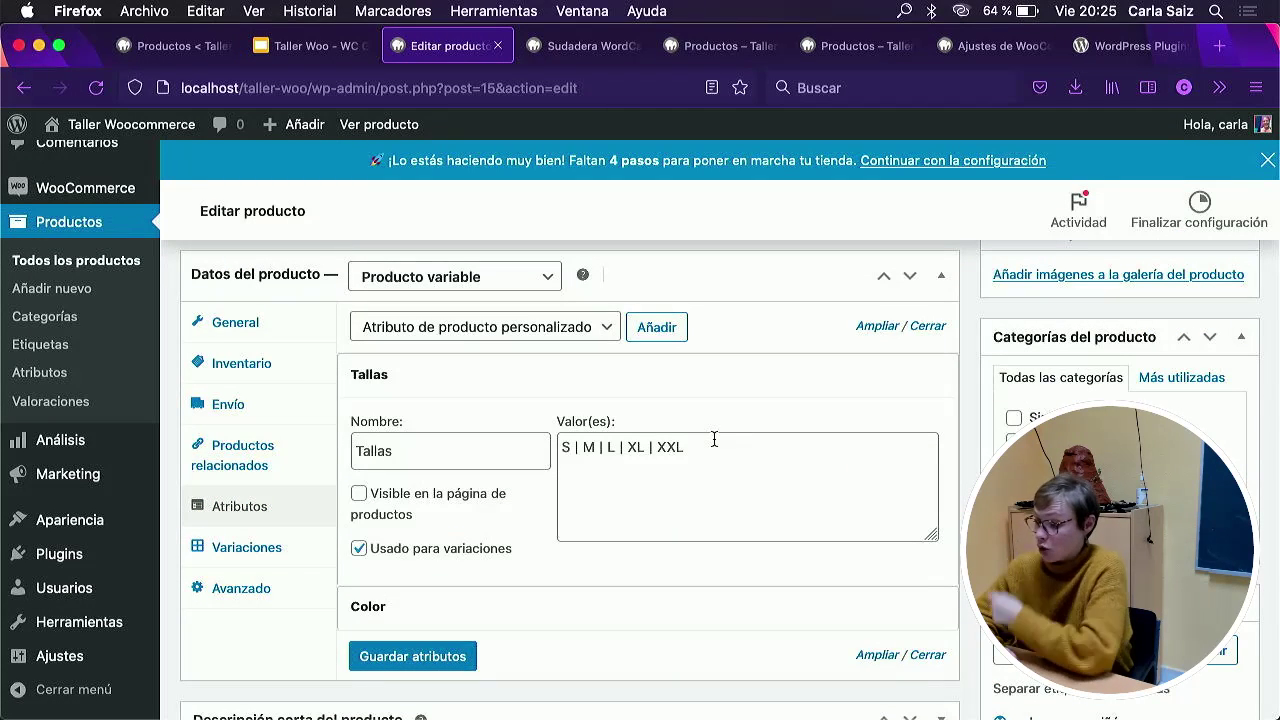
{"action": "double_click", "coordinate": [363, 552]}
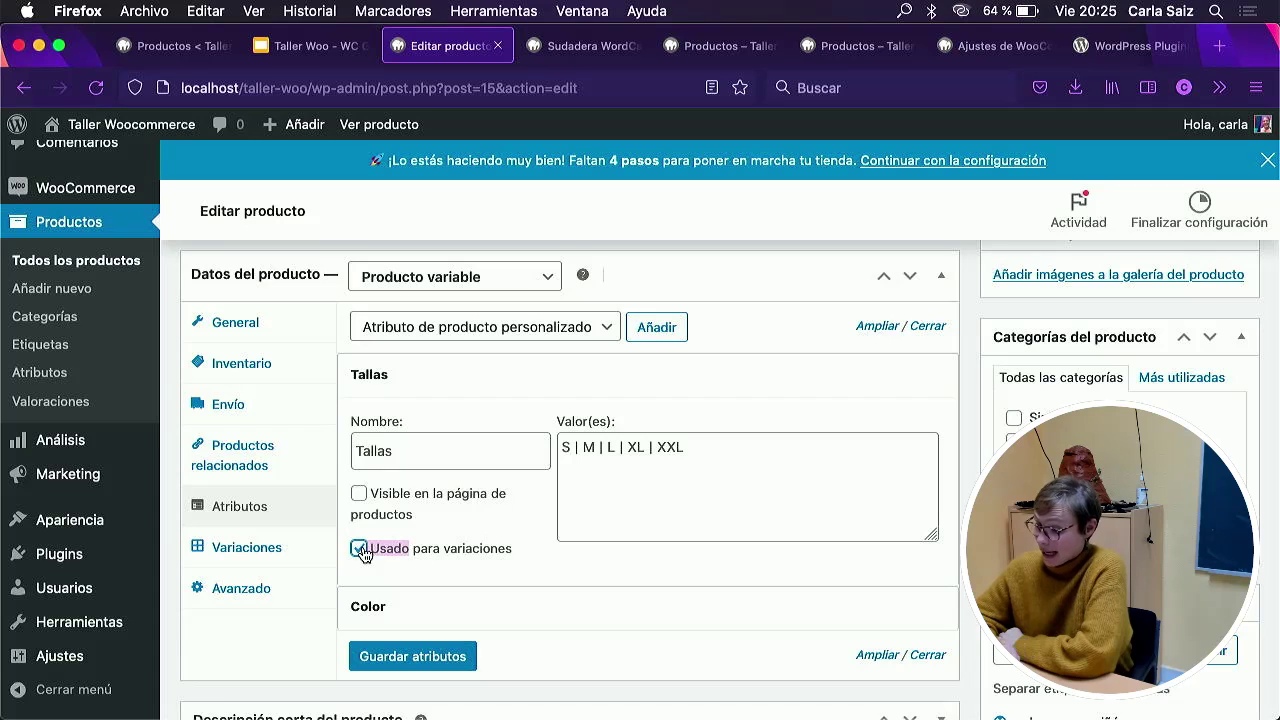
Review the bulk actions available for the hoodie's variations, covering status, prices, inventory and shipping, without applying any.
{"action": "left_click", "coordinate": [268, 556]}
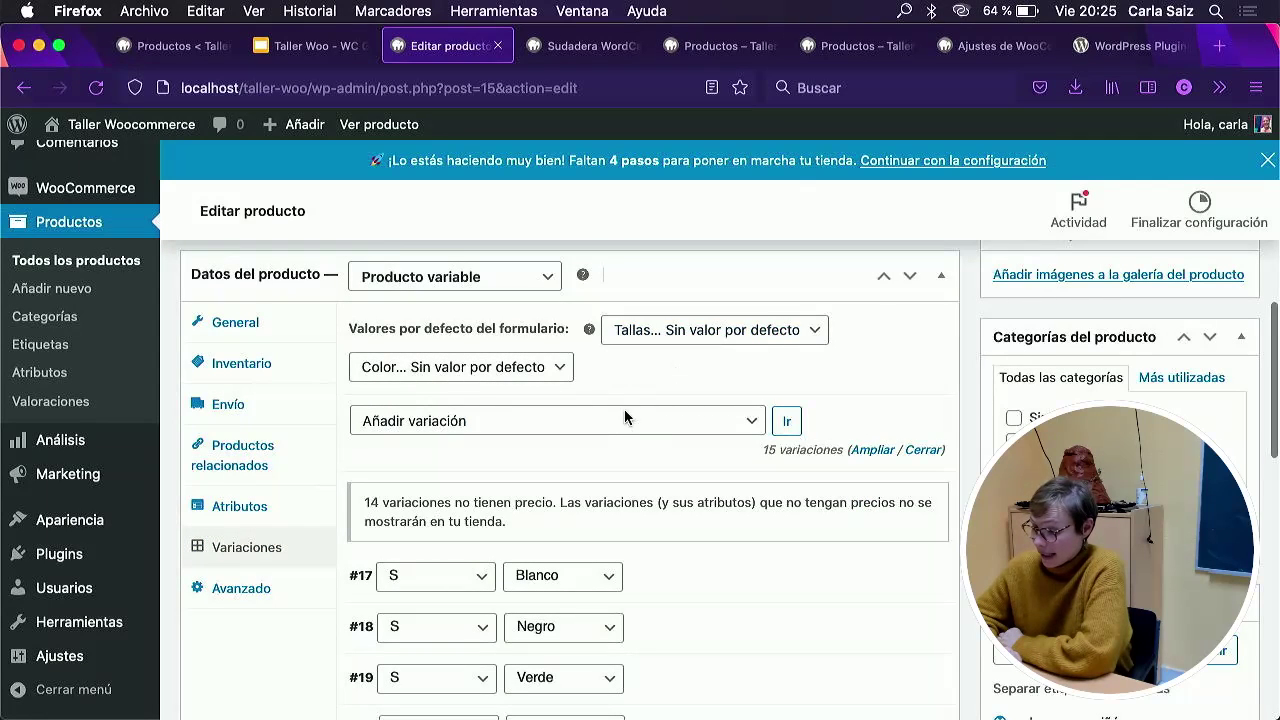
{"action": "left_click", "coordinate": [622, 430]}
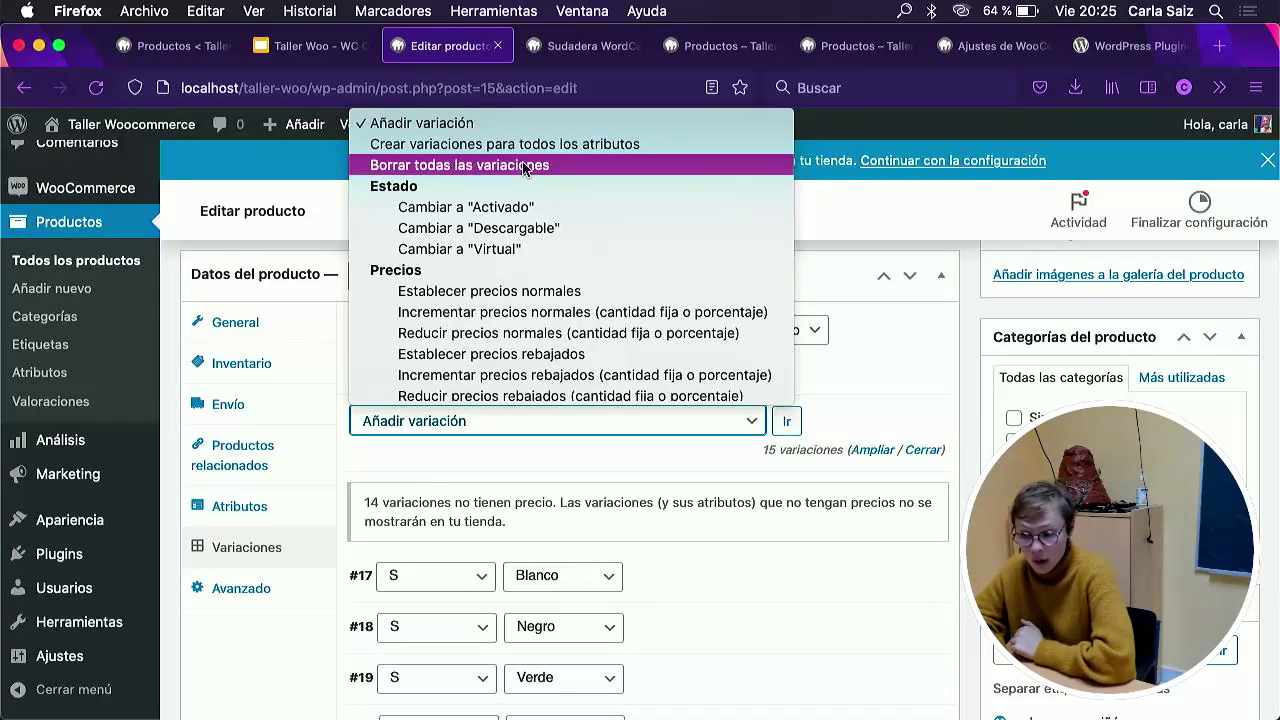
{"action": "scroll", "coordinate": [516, 340], "scroll_direction": "down", "scroll_amount": 4}
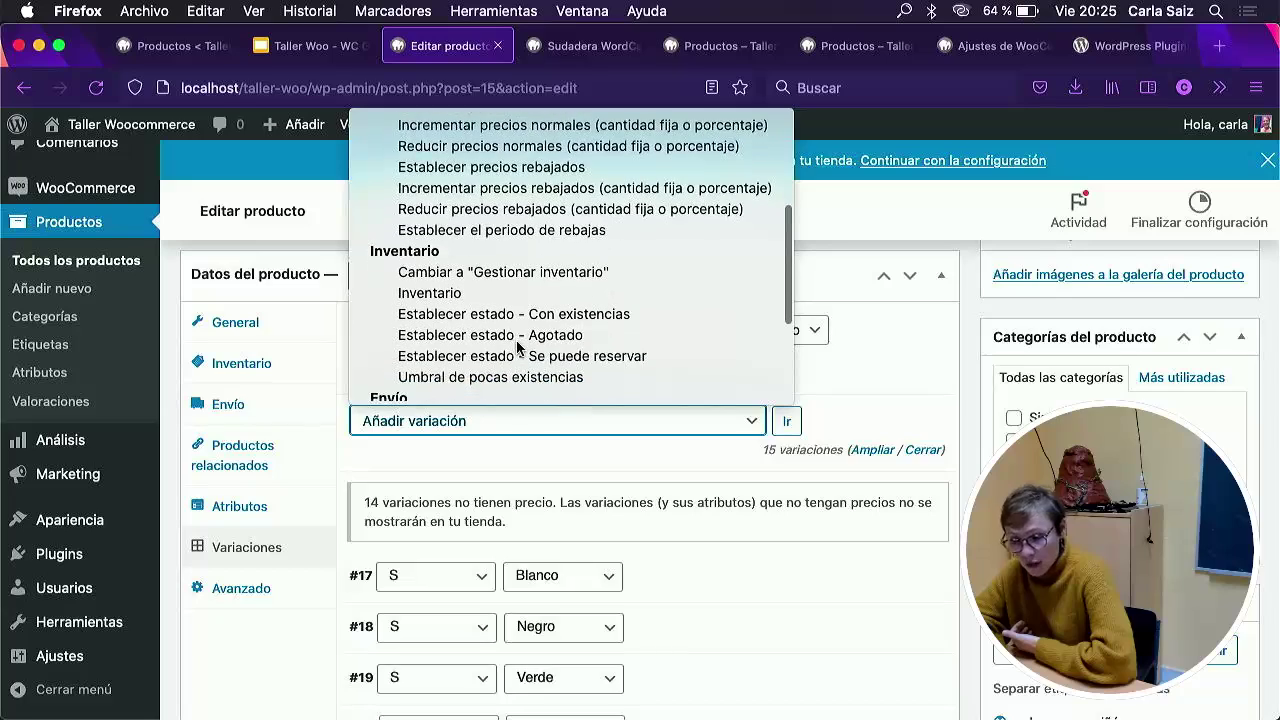
{"action": "scroll", "coordinate": [517, 344], "scroll_direction": "down", "scroll_amount": 3}
{"action": "scroll", "coordinate": [518, 347], "scroll_direction": "up", "scroll_amount": 2}
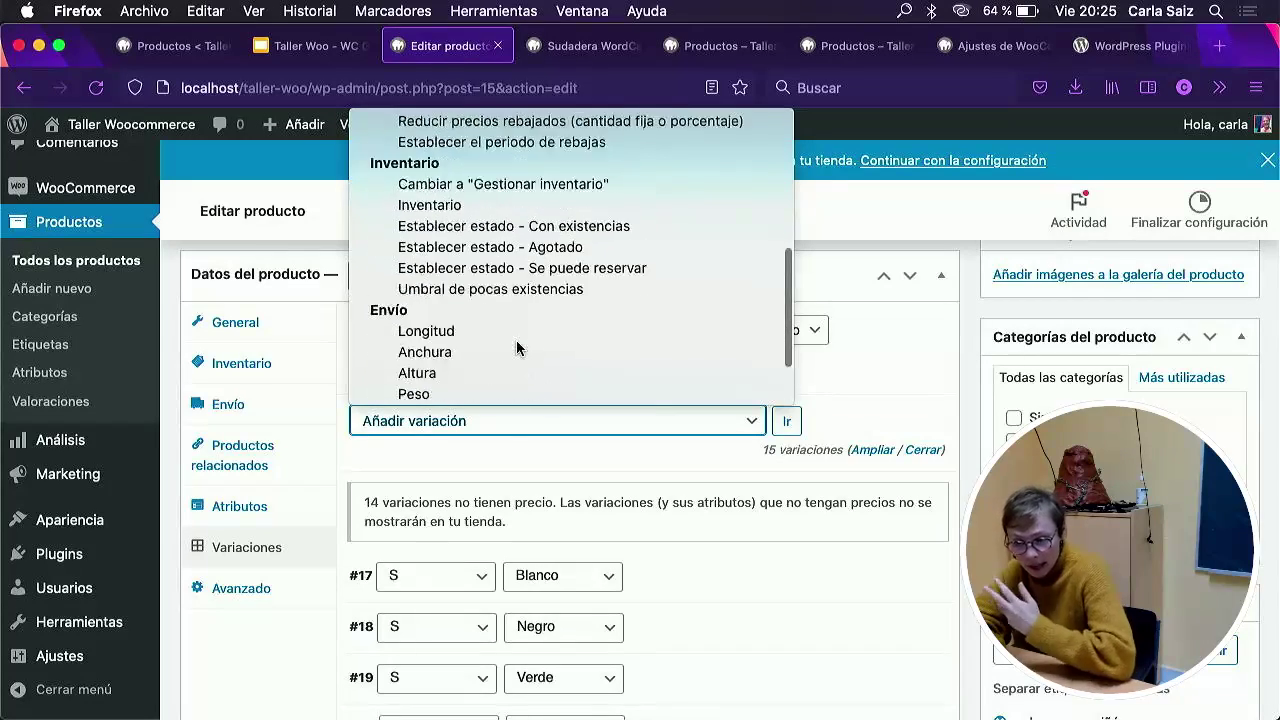
{"action": "scroll", "coordinate": [517, 347], "scroll_direction": "up", "scroll_amount": 2}
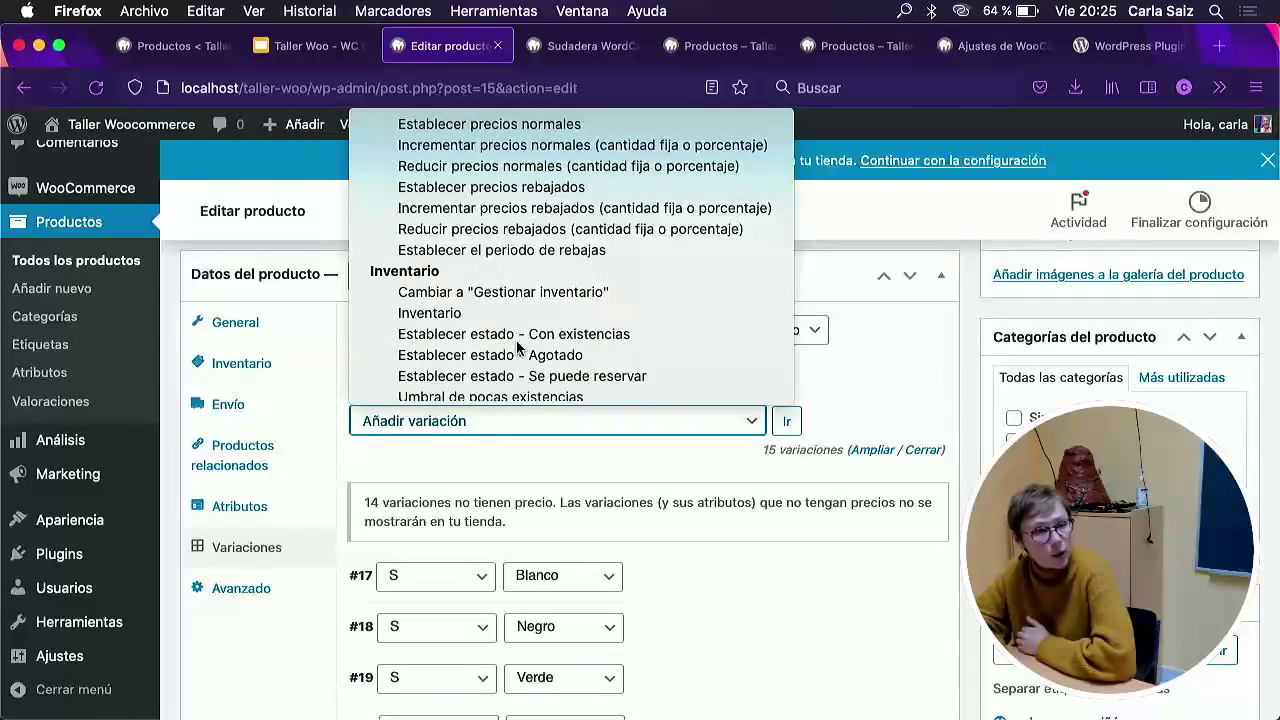
{"action": "scroll", "coordinate": [517, 347], "scroll_direction": "up", "scroll_amount": 3}
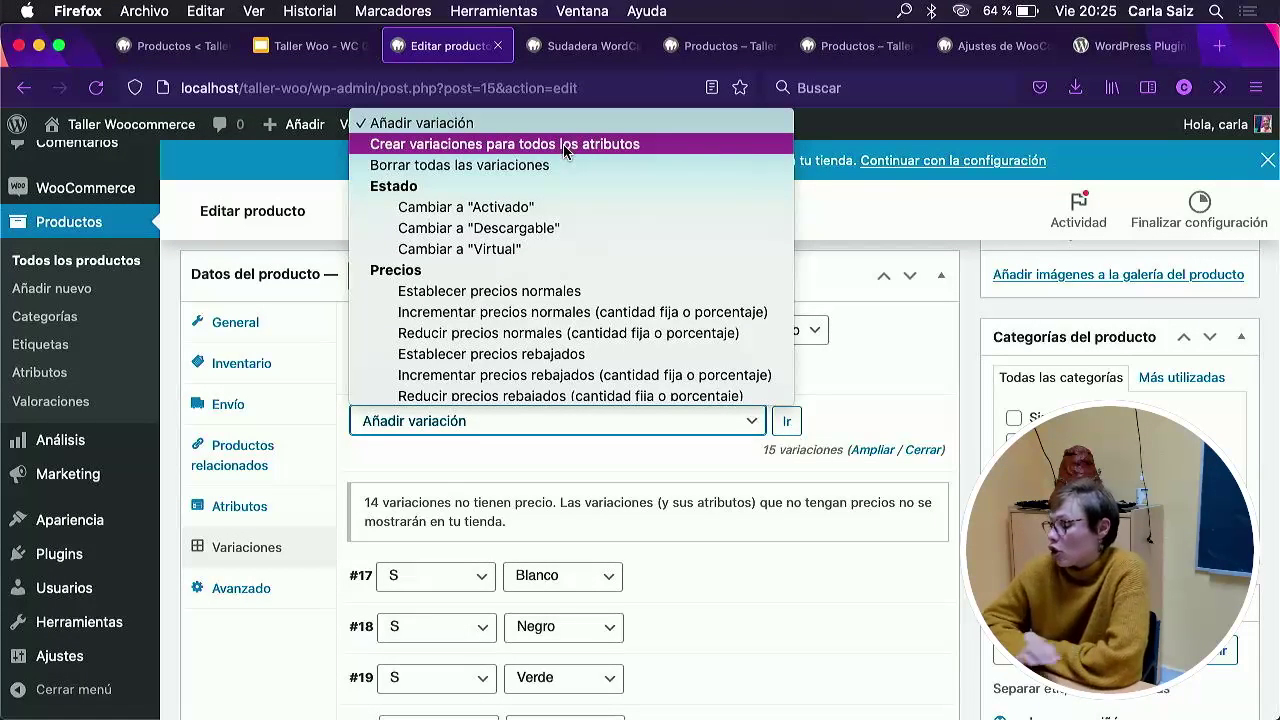
{"action": "left_click", "coordinate": [894, 348]}
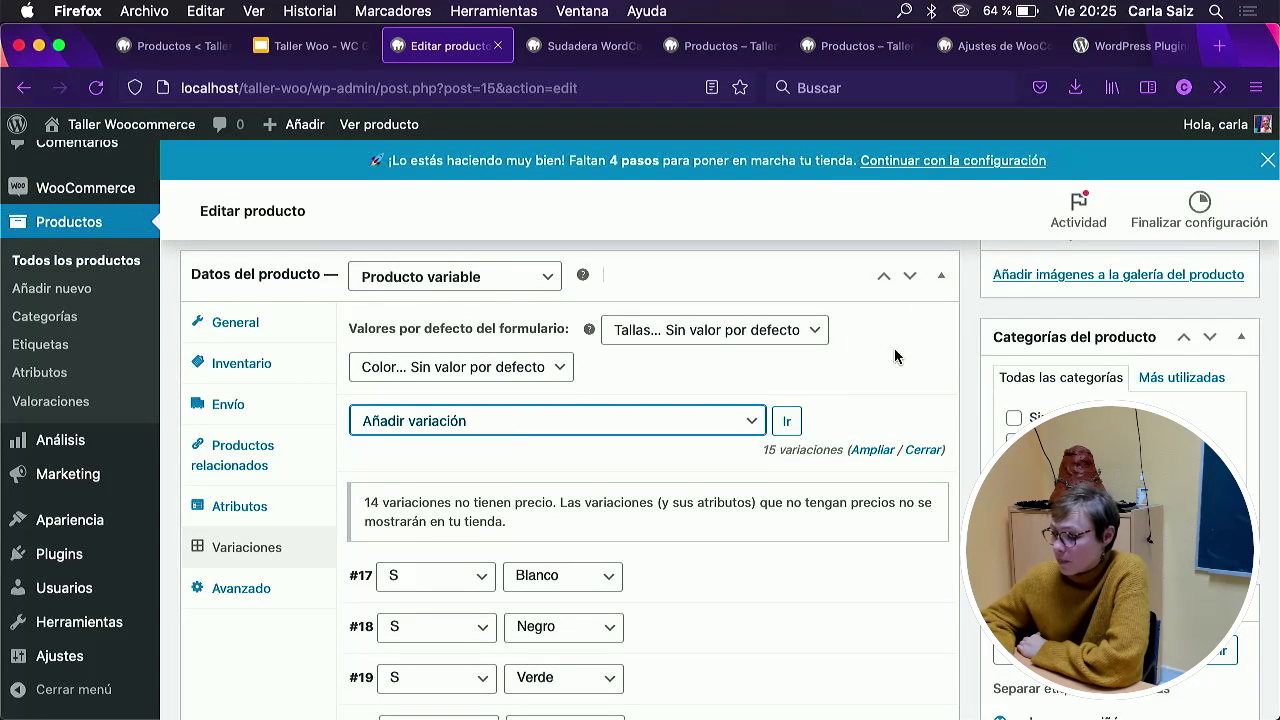
Start a new product and title it "Consultoría con" followed by the consultant's first name.
{"action": "scroll", "coordinate": [894, 348], "scroll_direction": "up", "scroll_amount": 10}
{"action": "left_click", "coordinate": [80, 462]}
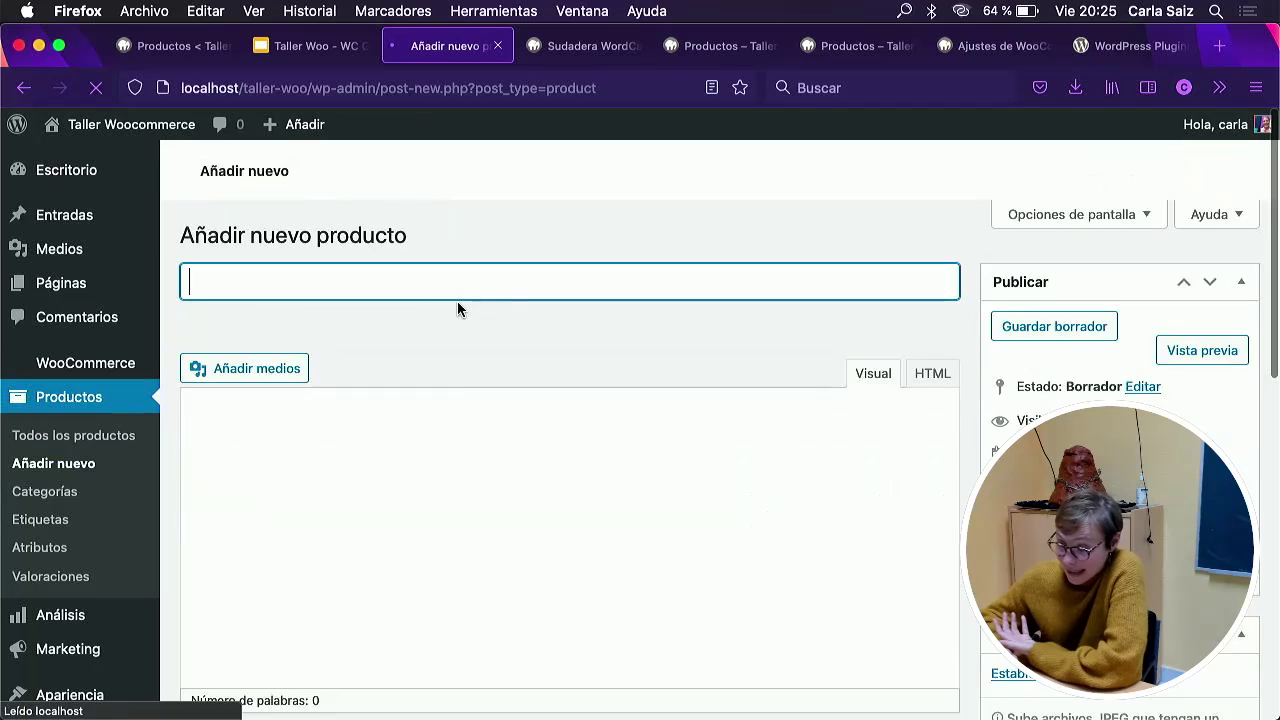
{"action": "type", "text": "COnsu"}
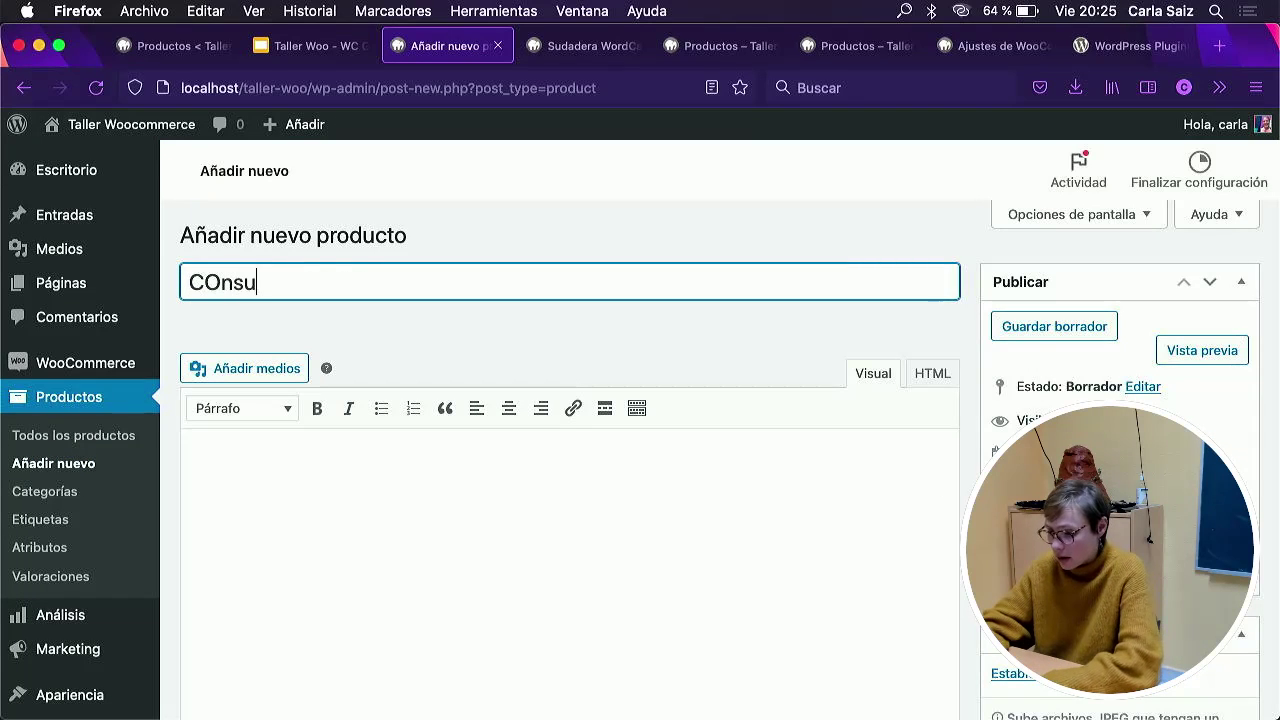
{"action": "key", "text": "BackSpace"}
{"action": "key", "text": "BackSpace"}
{"action": "key", "text": "BackSpace"}
{"action": "key", "text": "BackSpace"}
{"action": "type", "text": "onsu"}
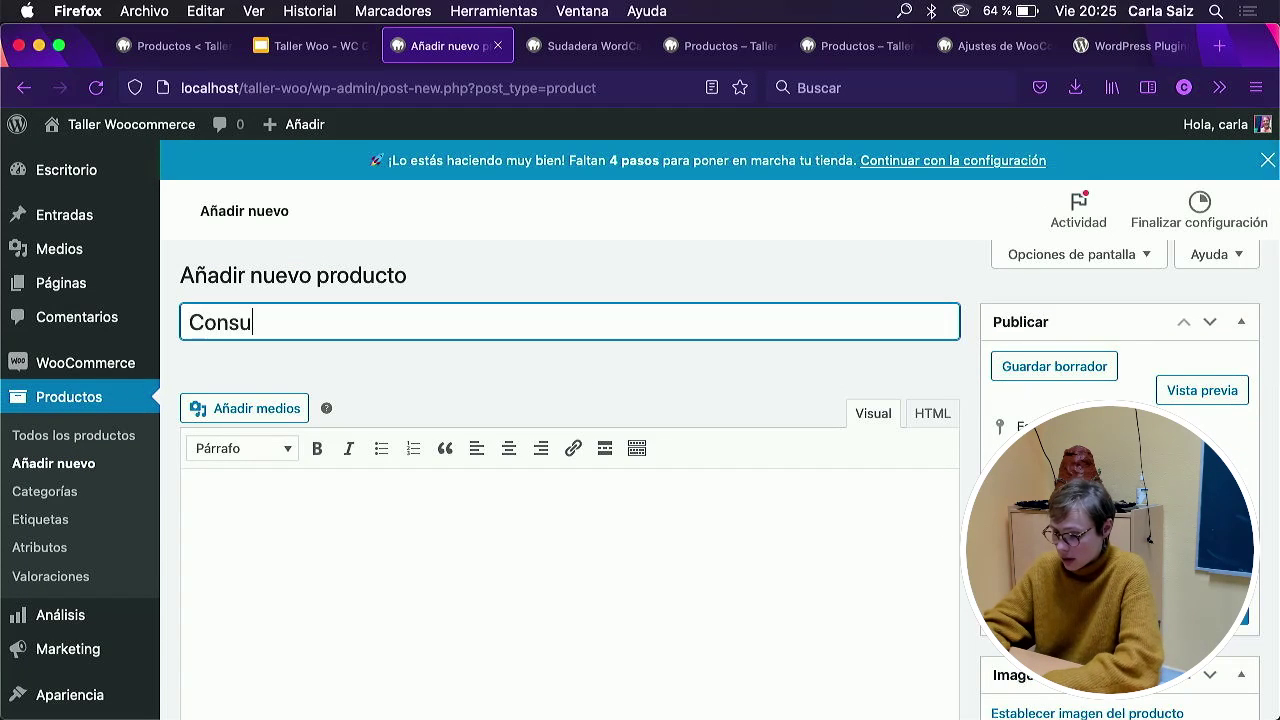
{"action": "type", "text": "ltoría con C"}
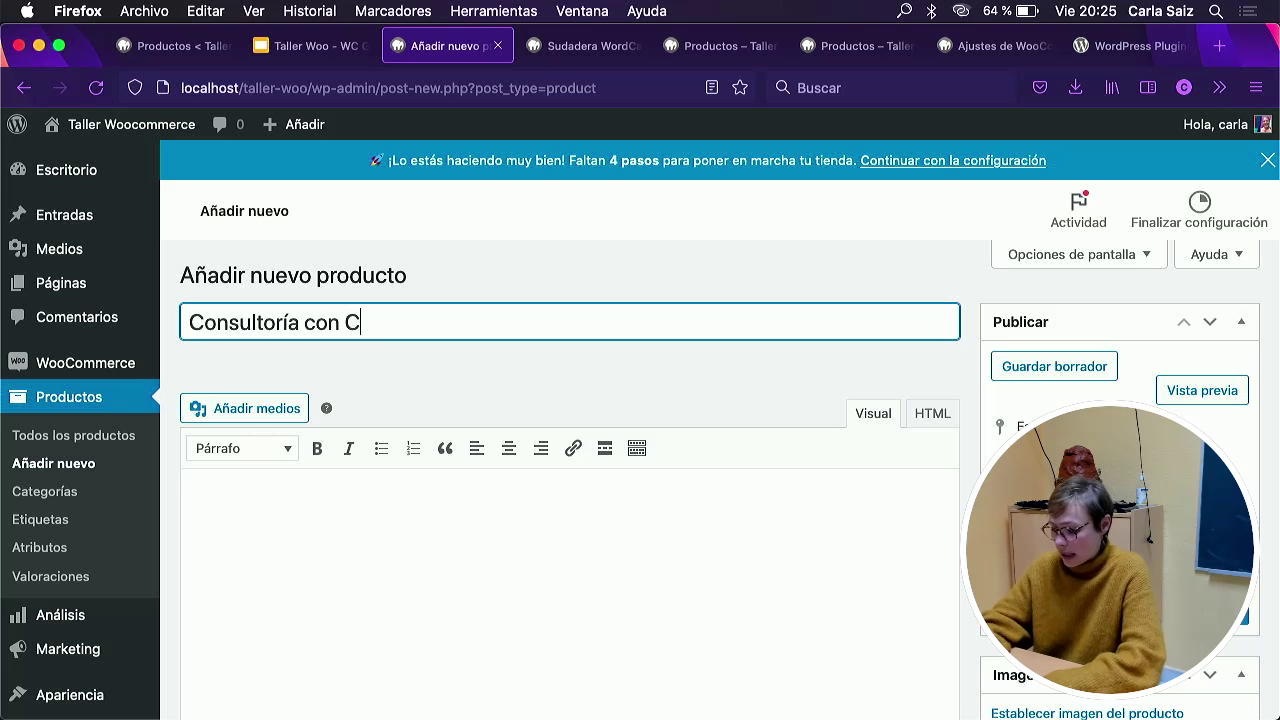
{"action": "type", "text": "arla"}
Expand the new product's short description and enter the placeholder text "afnds,vncsm,dnv".
{"action": "scroll", "coordinate": [510, 379], "scroll_direction": "down", "scroll_amount": 4}
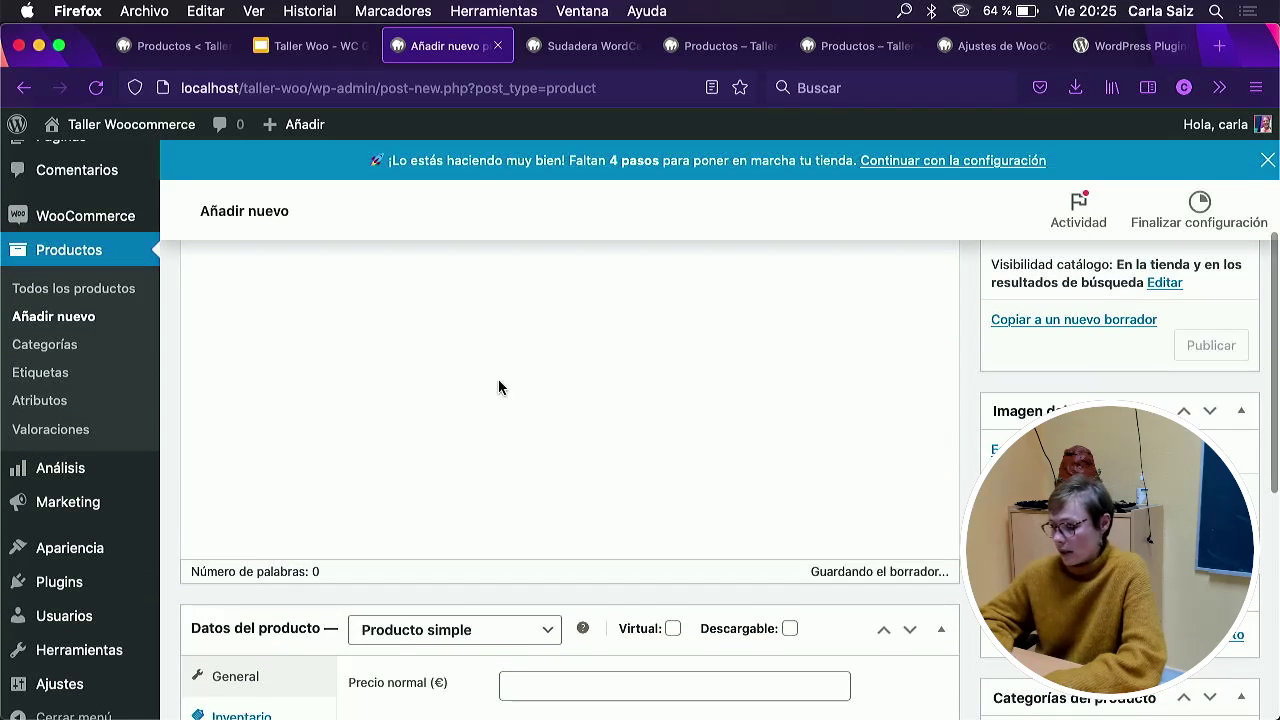
{"action": "right_click", "coordinate": [473, 381]}
{"action": "left_click", "coordinate": [450, 446]}
{"action": "scroll", "coordinate": [450, 446], "scroll_direction": "down", "scroll_amount": 10}
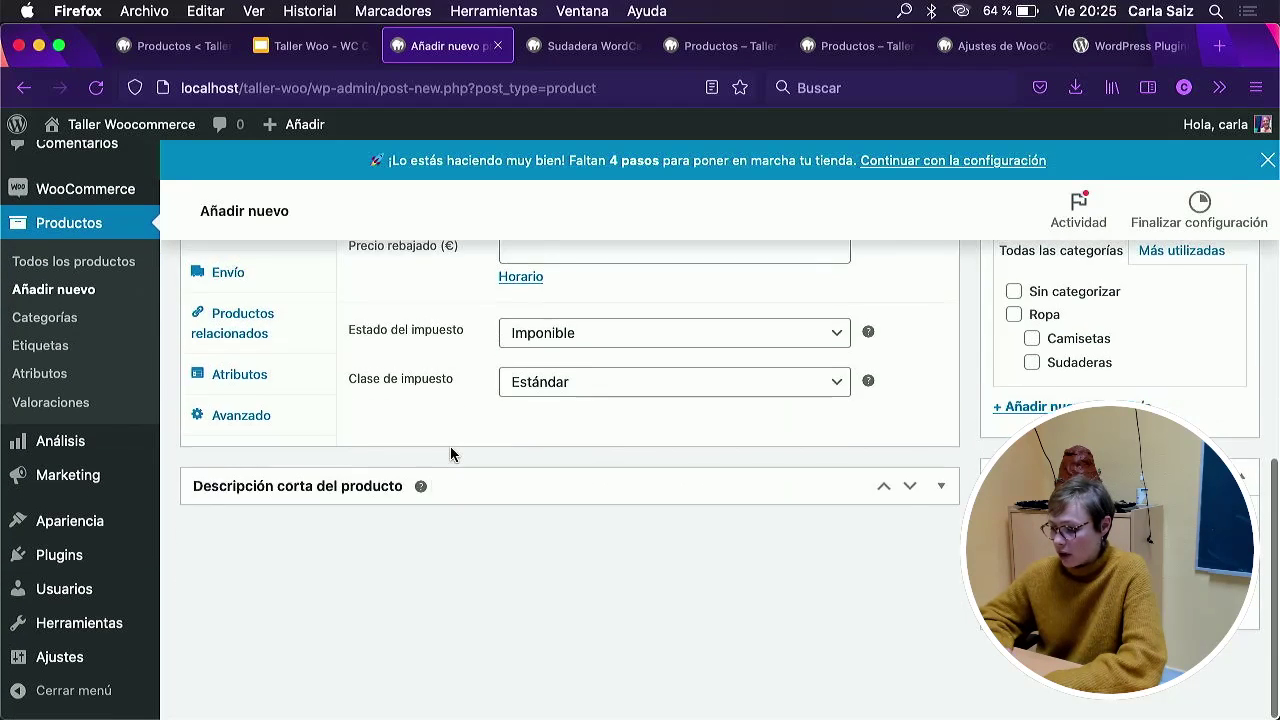
{"action": "left_click", "coordinate": [937, 487]}
{"action": "left_click", "coordinate": [529, 657]}
{"action": "type", "text": "afnds,vncsm,dnv"}
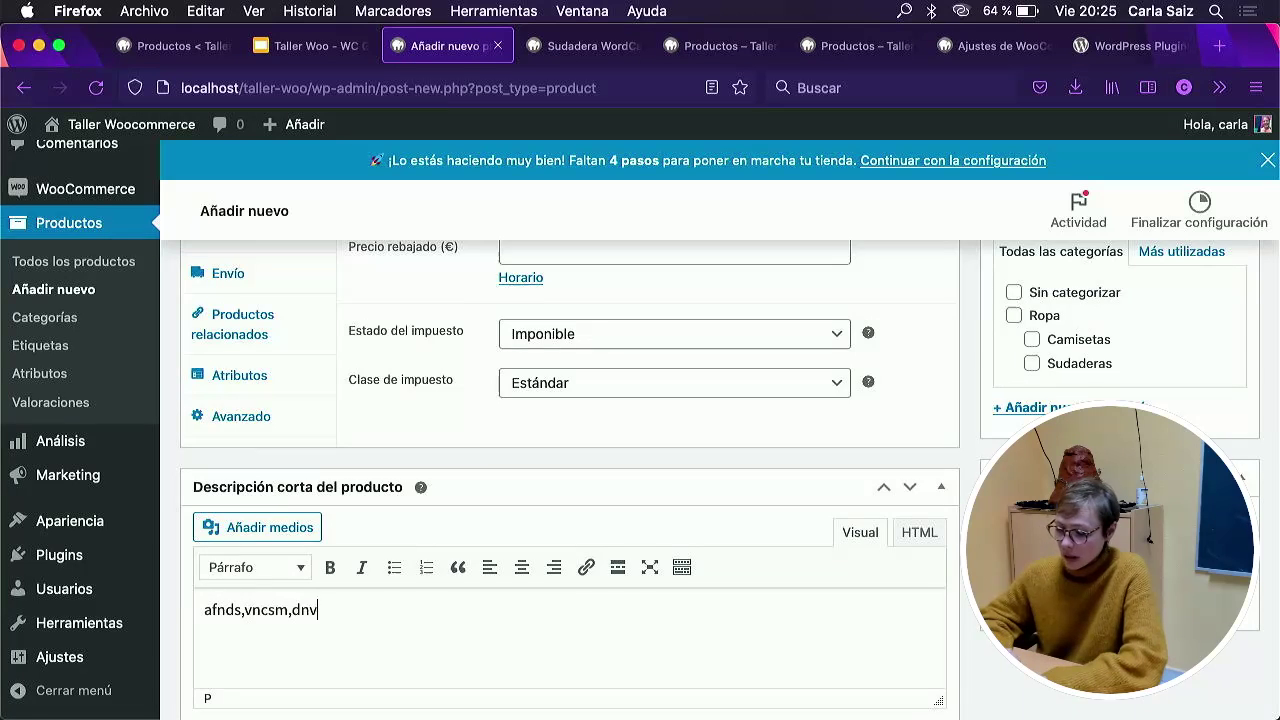
Keep the consultancy's product type as Producto simple and mark it as Virtual.
{"action": "scroll", "coordinate": [583, 606], "scroll_direction": "up", "scroll_amount": 5}
{"action": "left_click", "coordinate": [515, 458]}
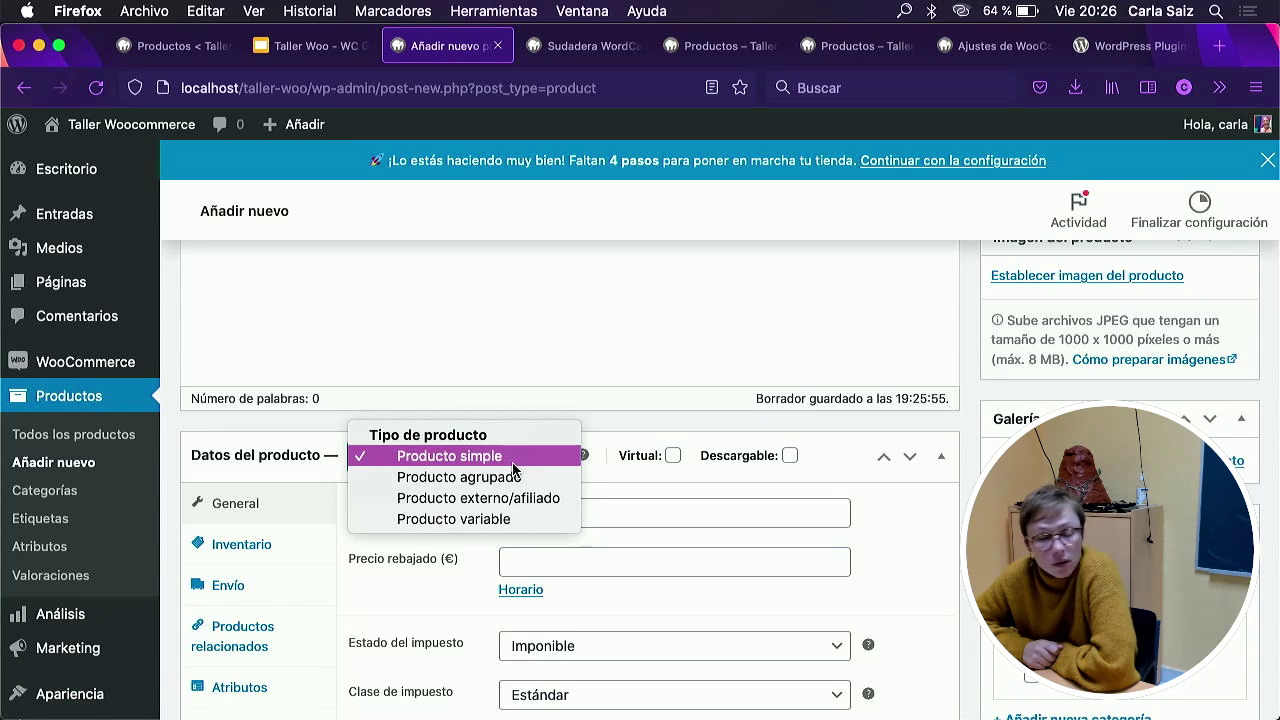
{"action": "left_click", "coordinate": [516, 458]}
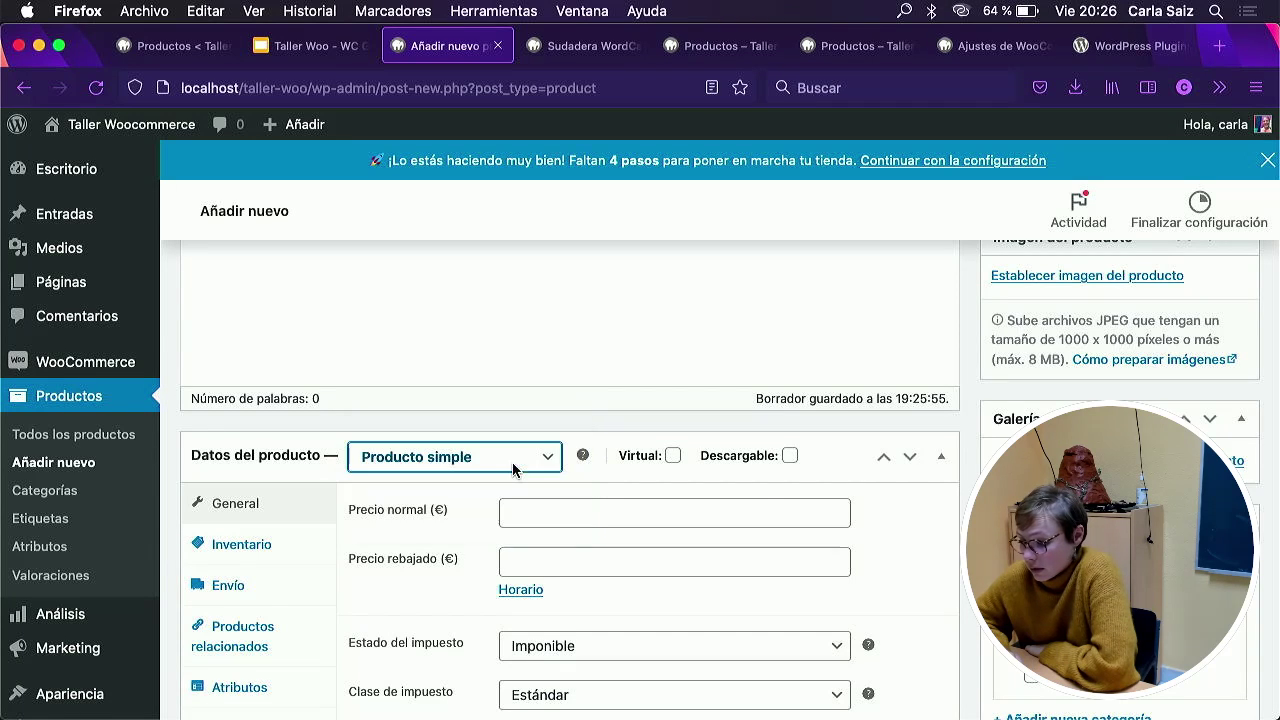
{"action": "left_click", "coordinate": [671, 453]}
{"action": "left_click", "coordinate": [672, 441]}
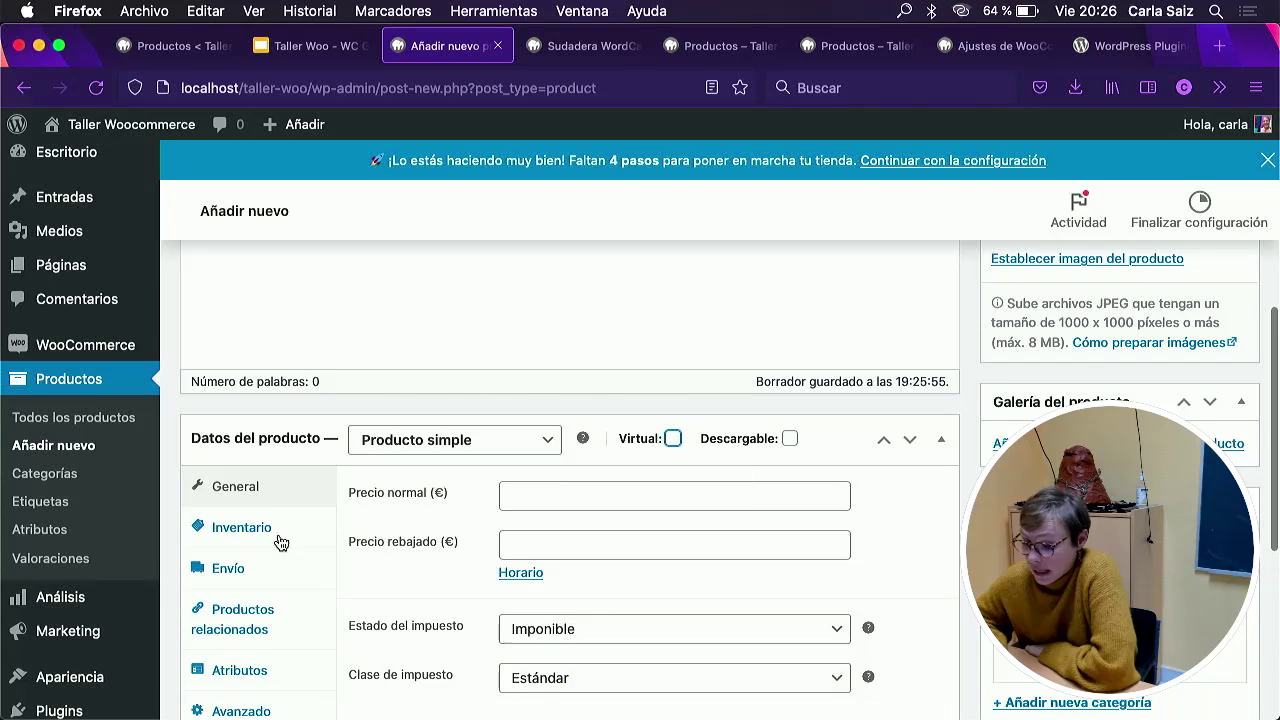
{"action": "left_click", "coordinate": [672, 438]}
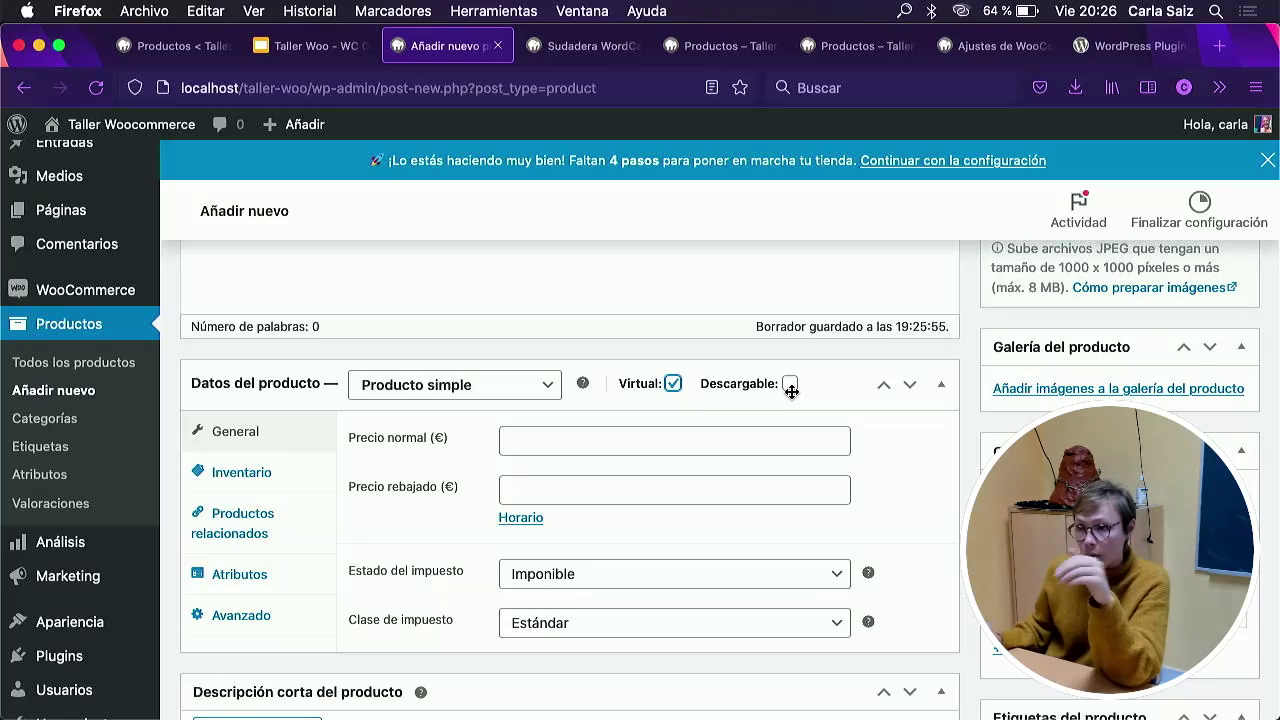
Mark the consultancy product as Descargable as well, keeping its product data expanded.
{"action": "left_click", "coordinate": [791, 391]}
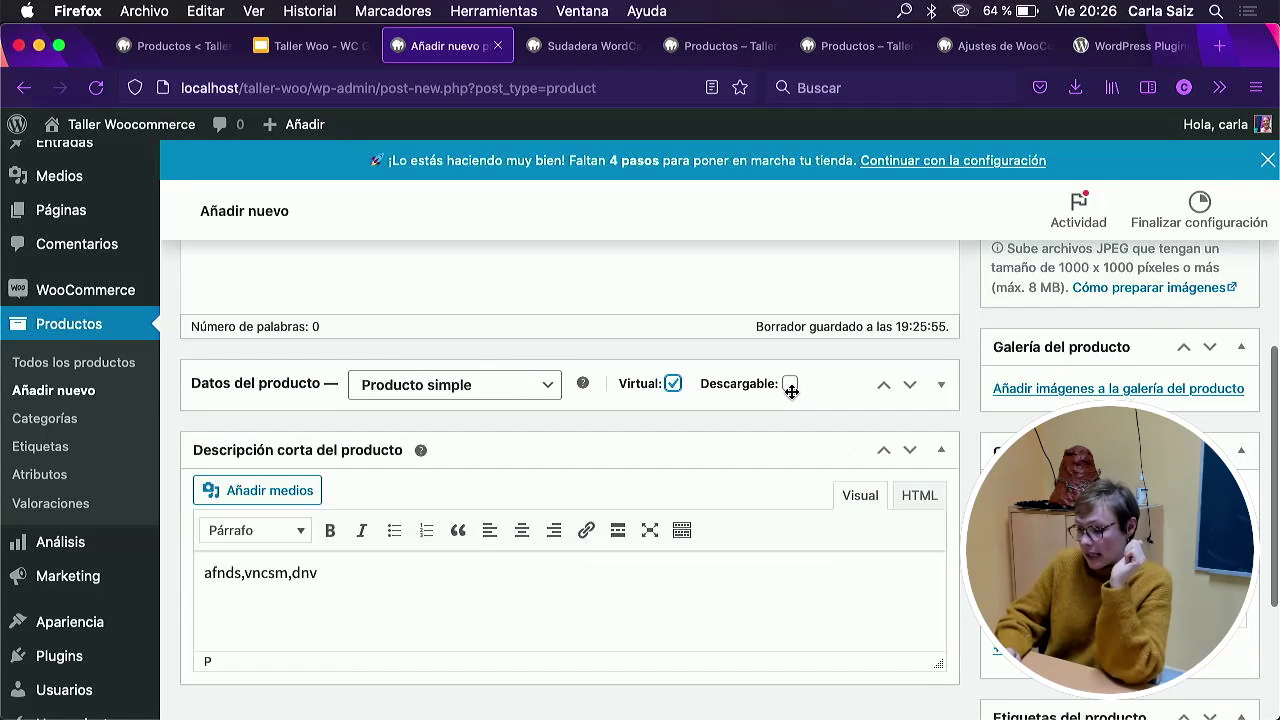
{"action": "left_click", "coordinate": [790, 386]}
{"action": "left_click", "coordinate": [940, 397]}
Add an entry named Dossier to the product's downloadable files.
{"action": "scroll", "coordinate": [940, 397], "scroll_direction": "down", "scroll_amount": 3}
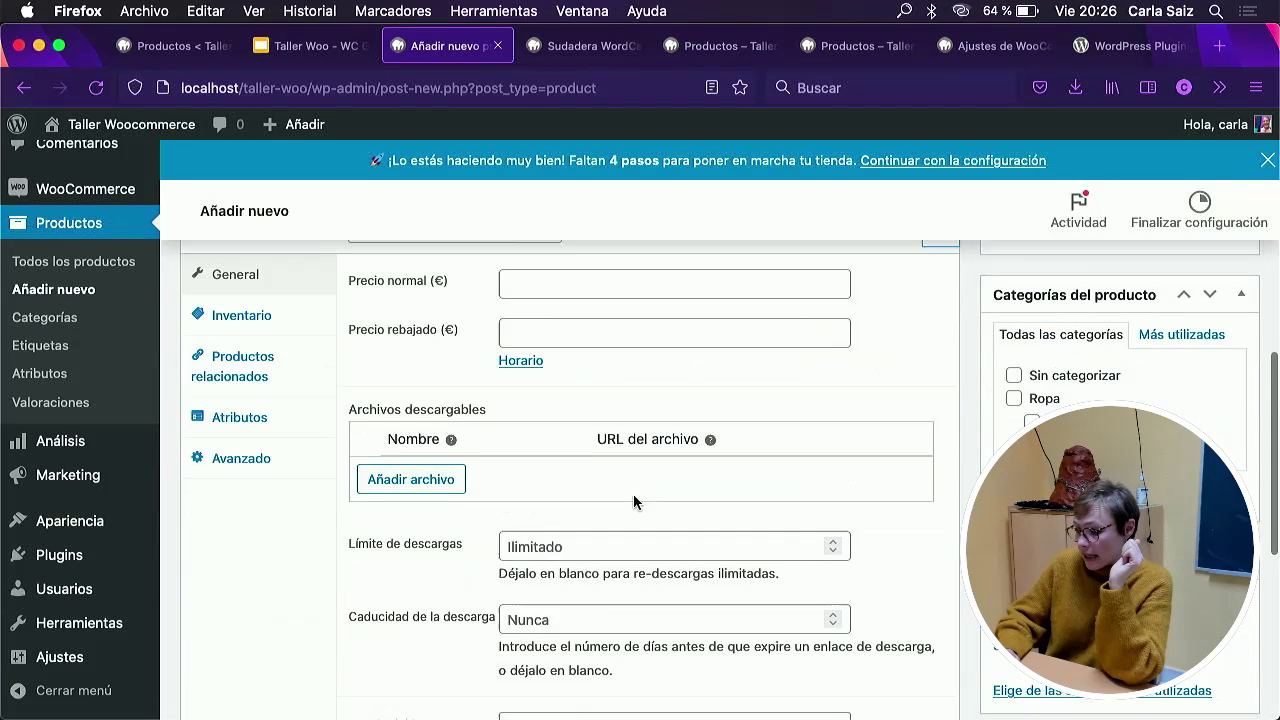
{"action": "left_click", "coordinate": [450, 470]}
{"action": "left_click", "coordinate": [535, 474]}
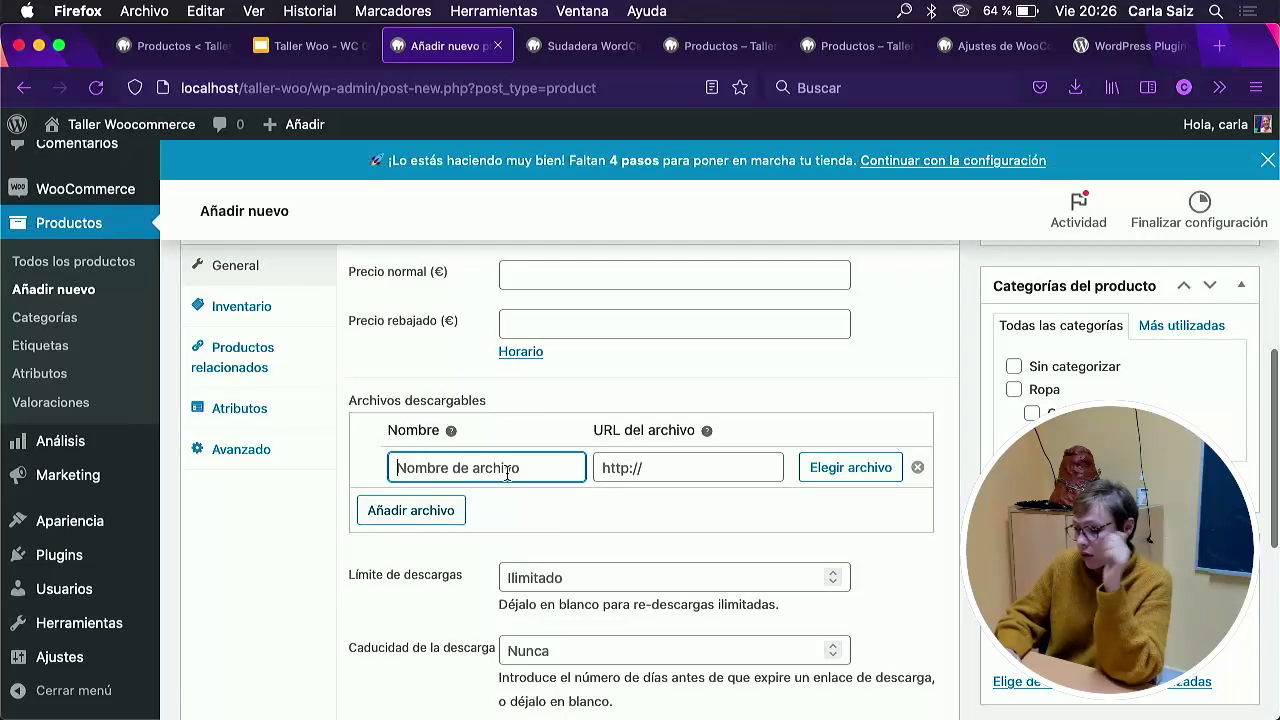
{"action": "type", "text": "jdhfjdhsf"}
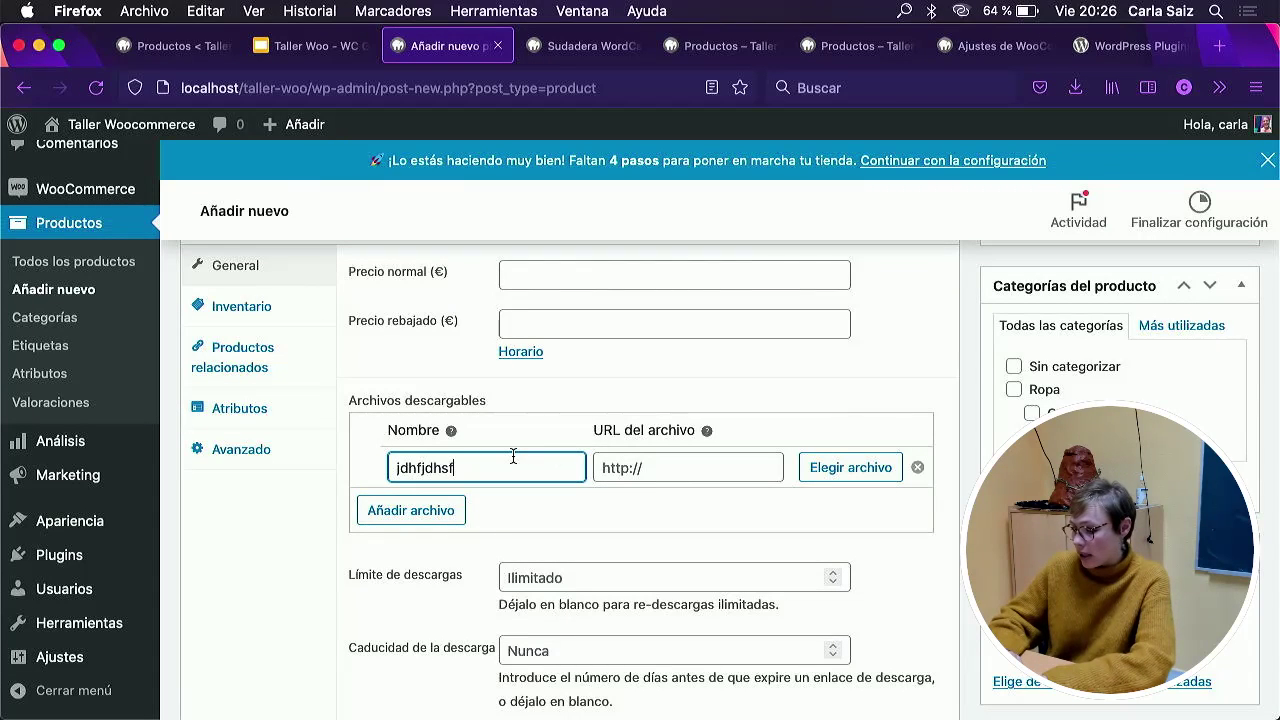
{"action": "key", "text": "super+a"}
{"action": "type", "text": "Dossier"}
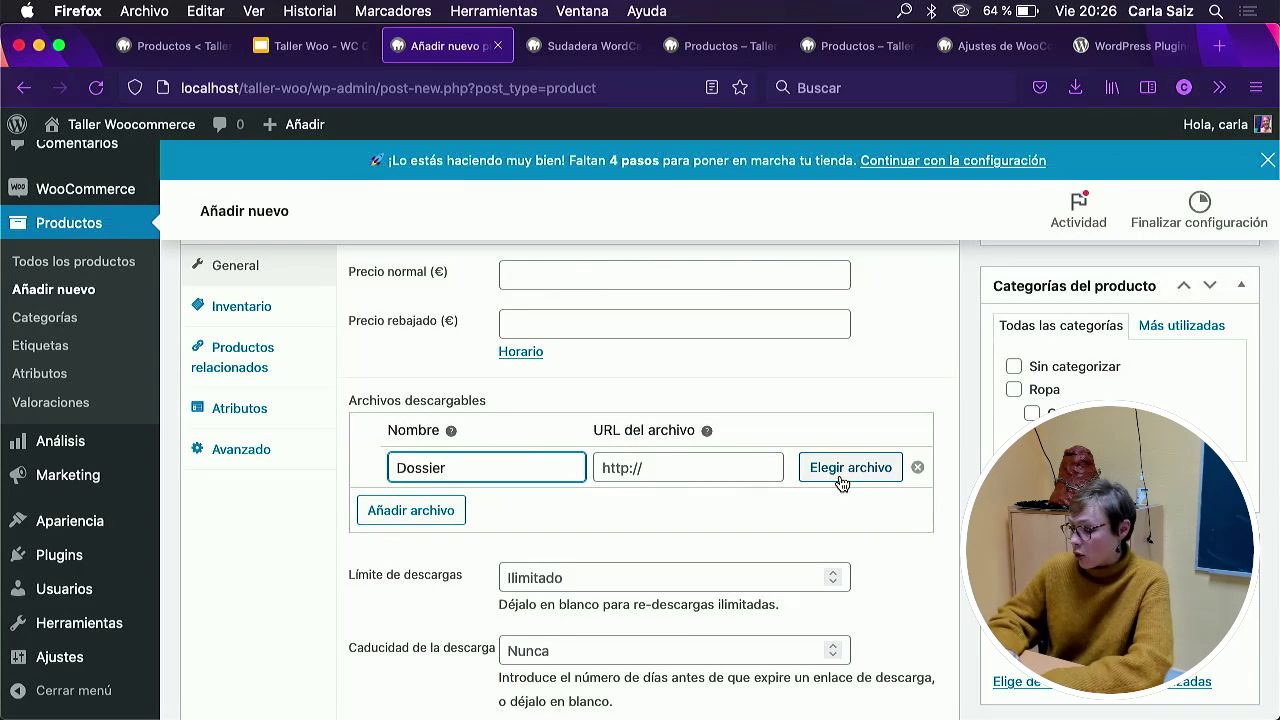
Look at the file chooser for Dossier without selecting a file, and add a second empty downloadable file entry.
{"action": "left_click", "coordinate": [850, 467]}
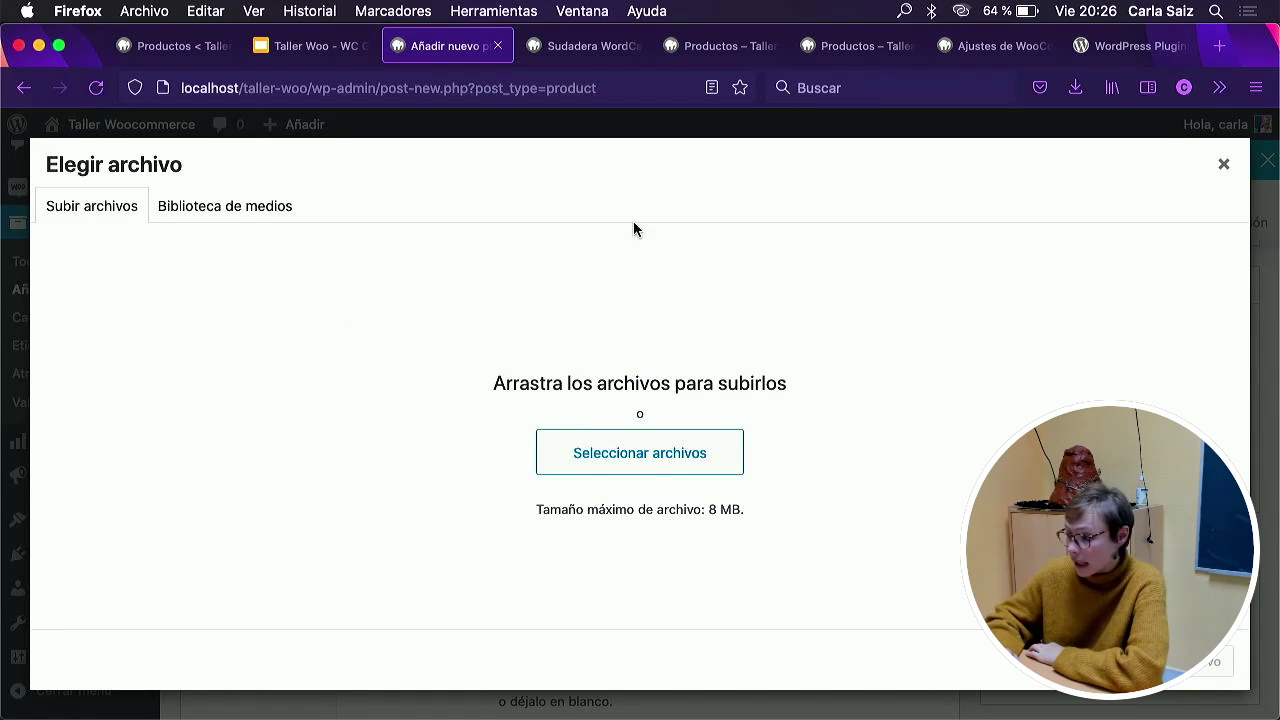
{"action": "left_click", "coordinate": [1224, 166]}
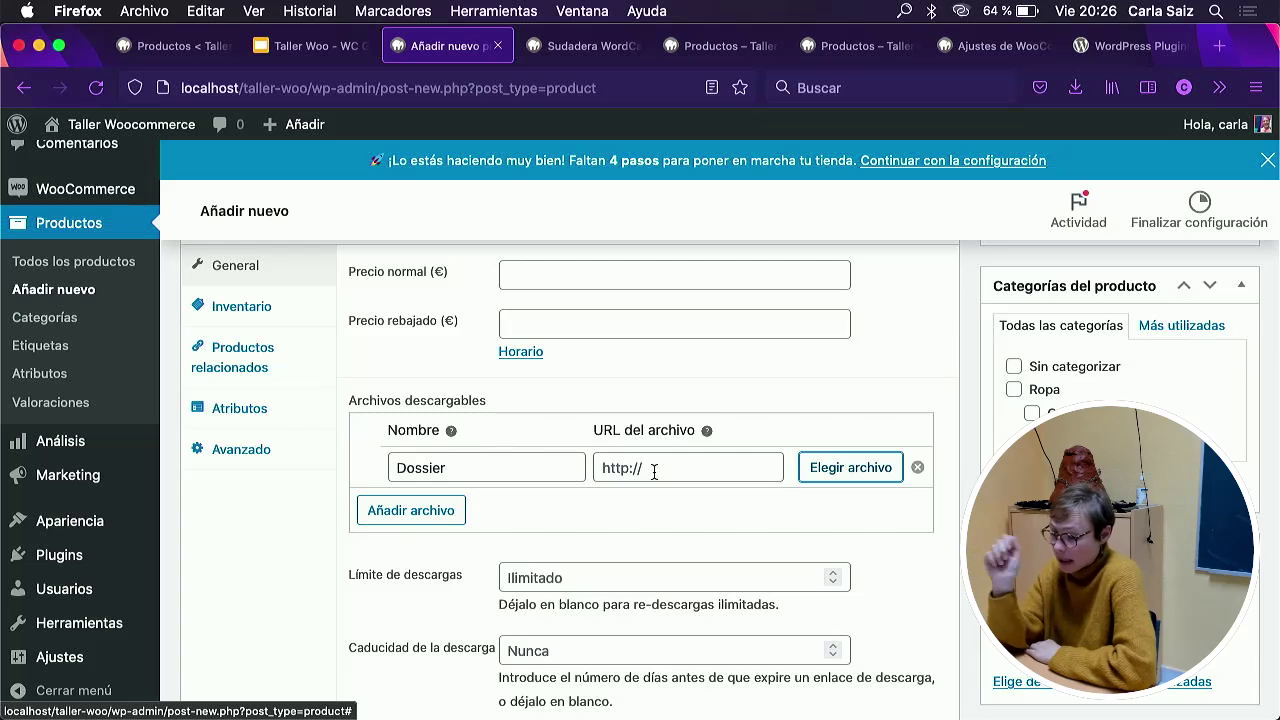
{"action": "left_click", "coordinate": [449, 518]}
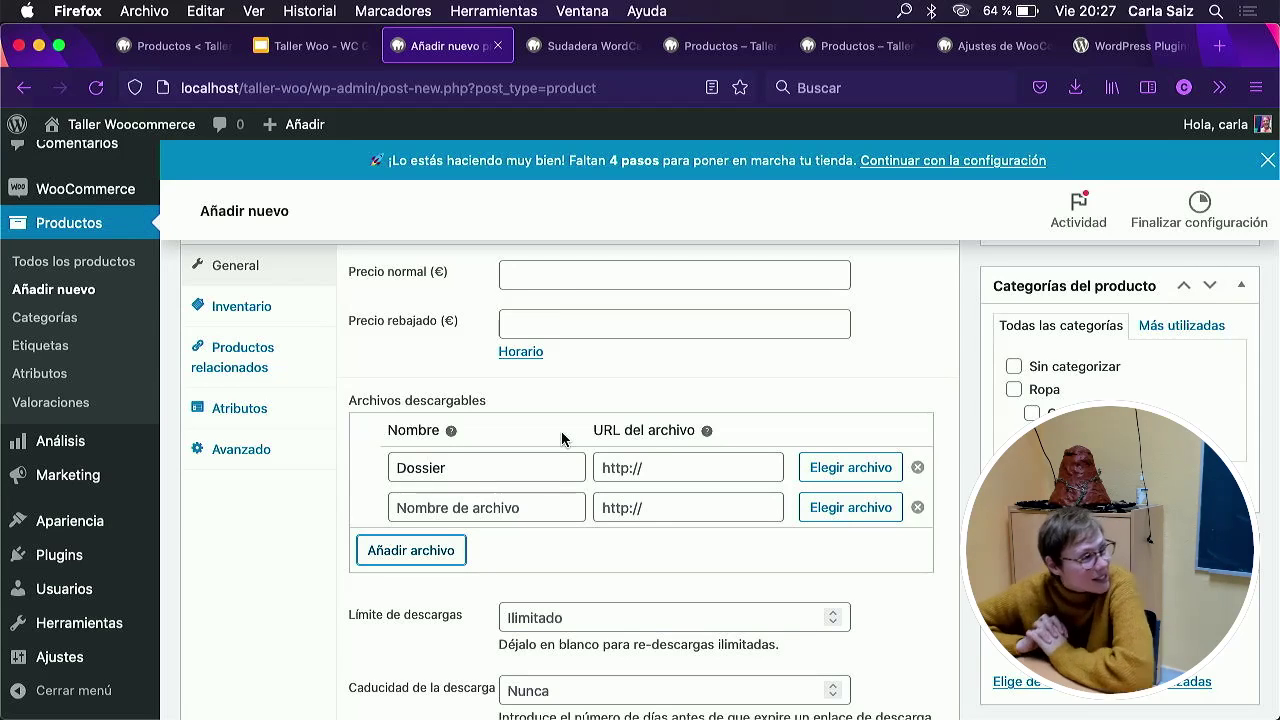
{"action": "scroll", "coordinate": [561, 431], "scroll_direction": "down", "scroll_amount": 5}
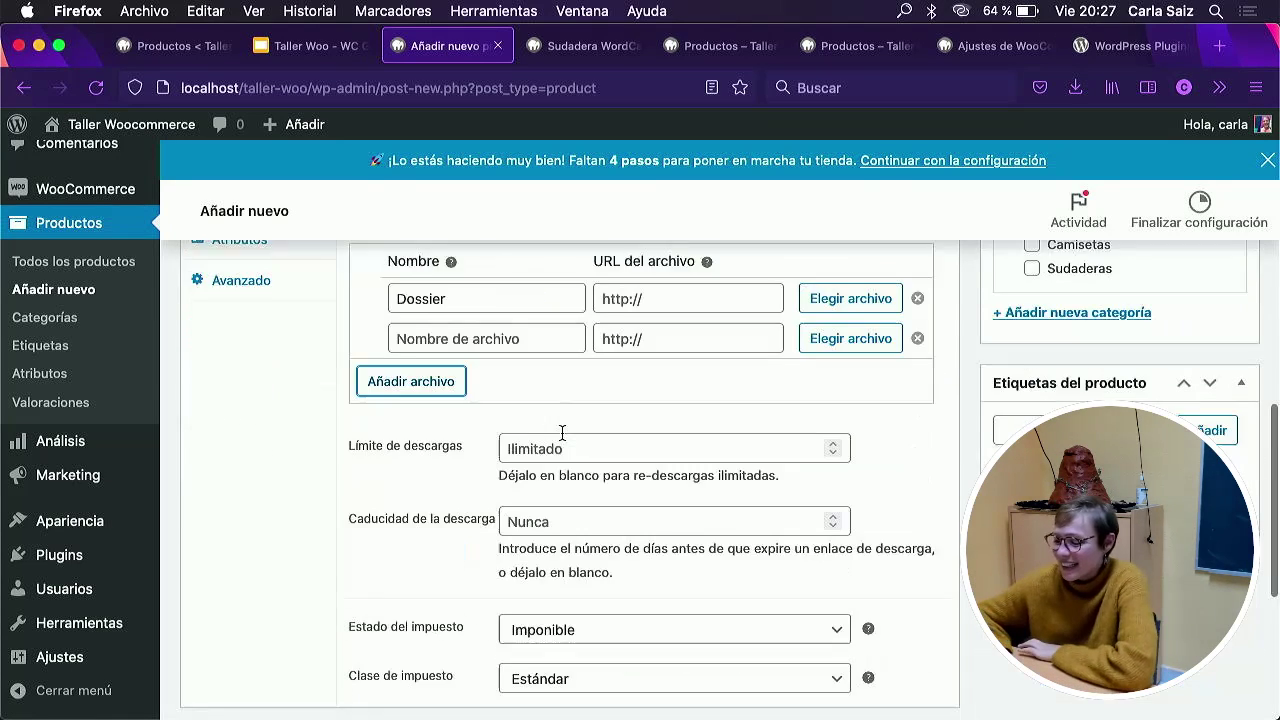
Review the consultancy product's price, Límite de descargas and Caducidad de la descarga fields without entering values.
{"action": "scroll", "coordinate": [562, 432], "scroll_direction": "up", "scroll_amount": 6}
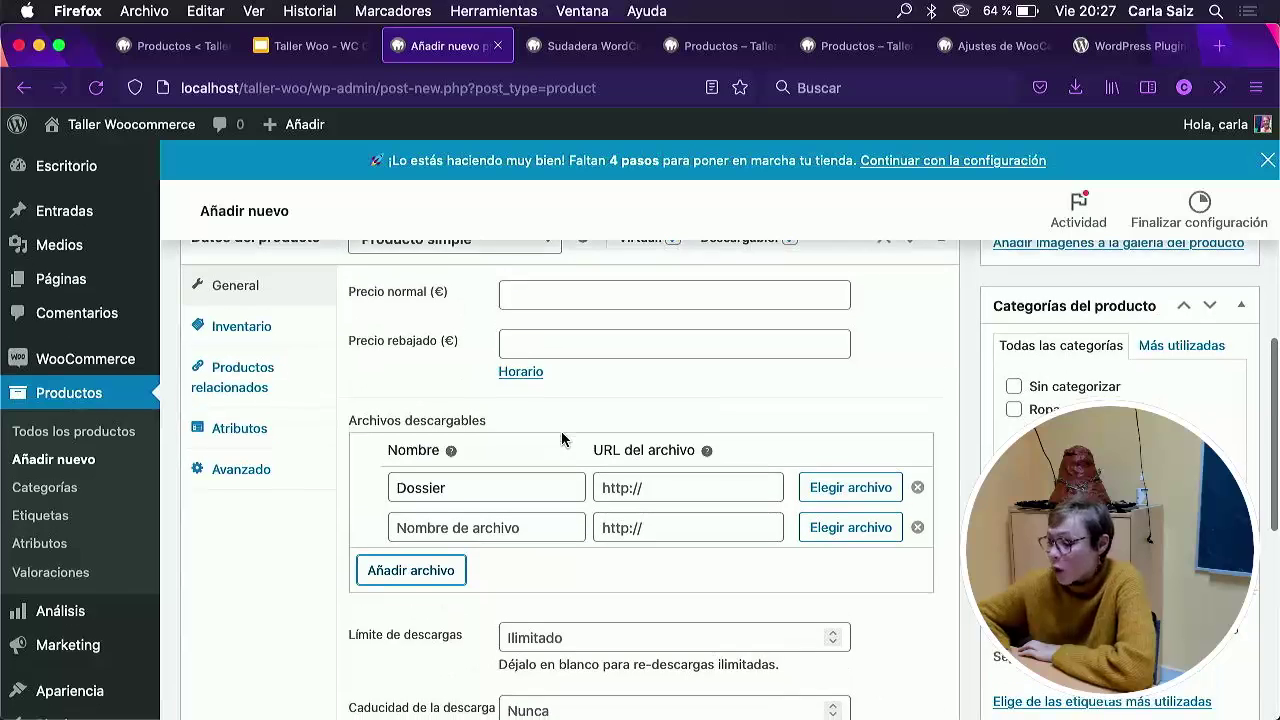
{"action": "scroll", "coordinate": [458, 493], "scroll_direction": "down", "scroll_amount": 1}
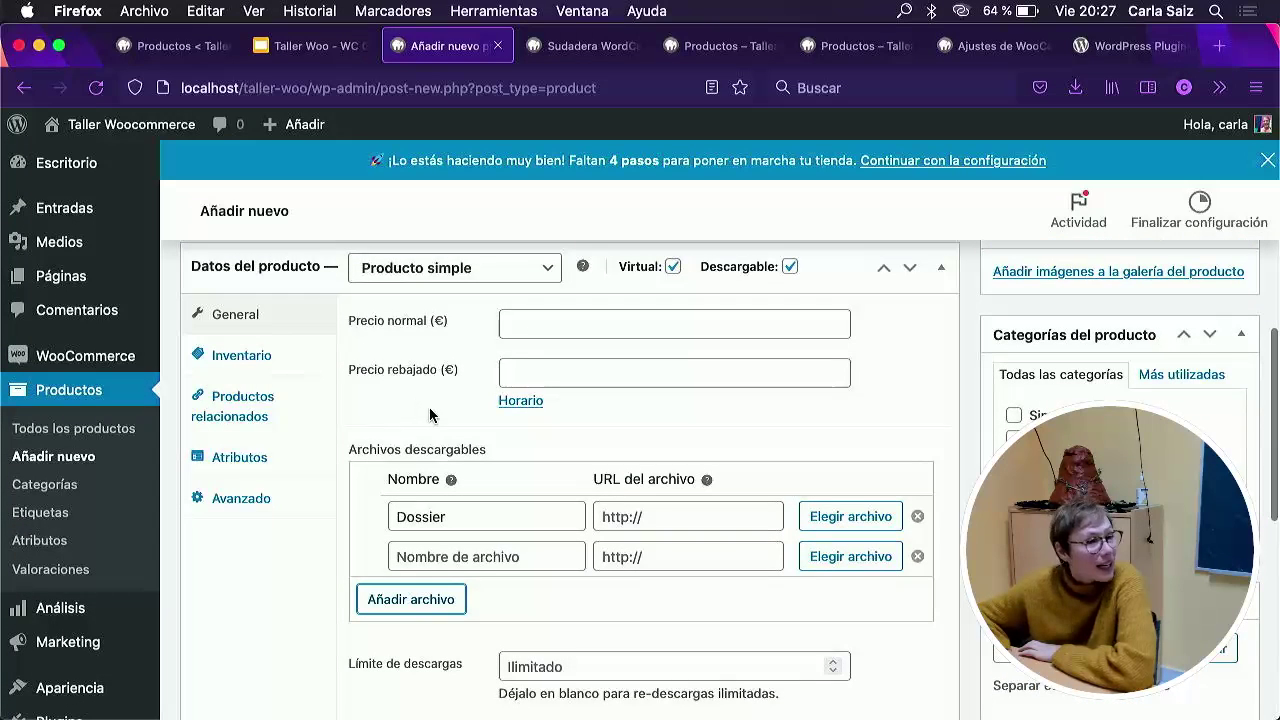
{"action": "left_click", "coordinate": [529, 326]}
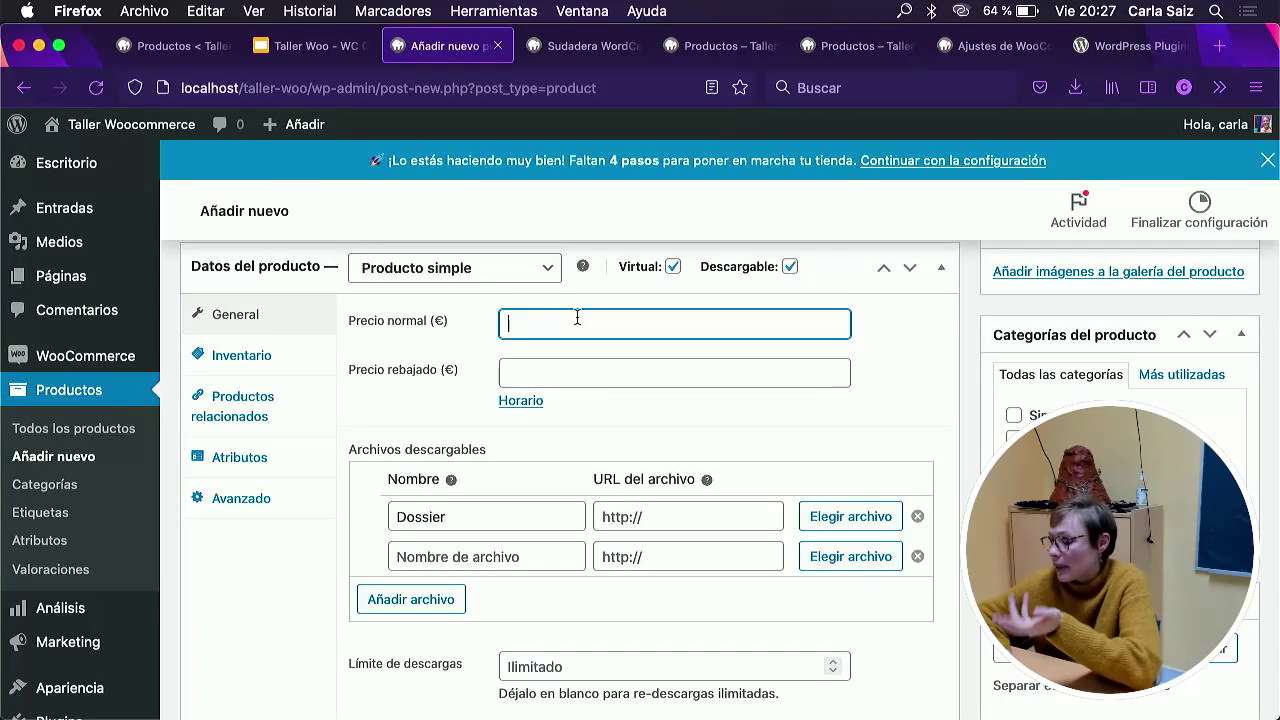
{"action": "scroll", "coordinate": [569, 408], "scroll_direction": "down", "scroll_amount": 5}
{"action": "scroll", "coordinate": [570, 410], "scroll_direction": "down", "scroll_amount": 1}
{"action": "left_click", "coordinate": [543, 395]}
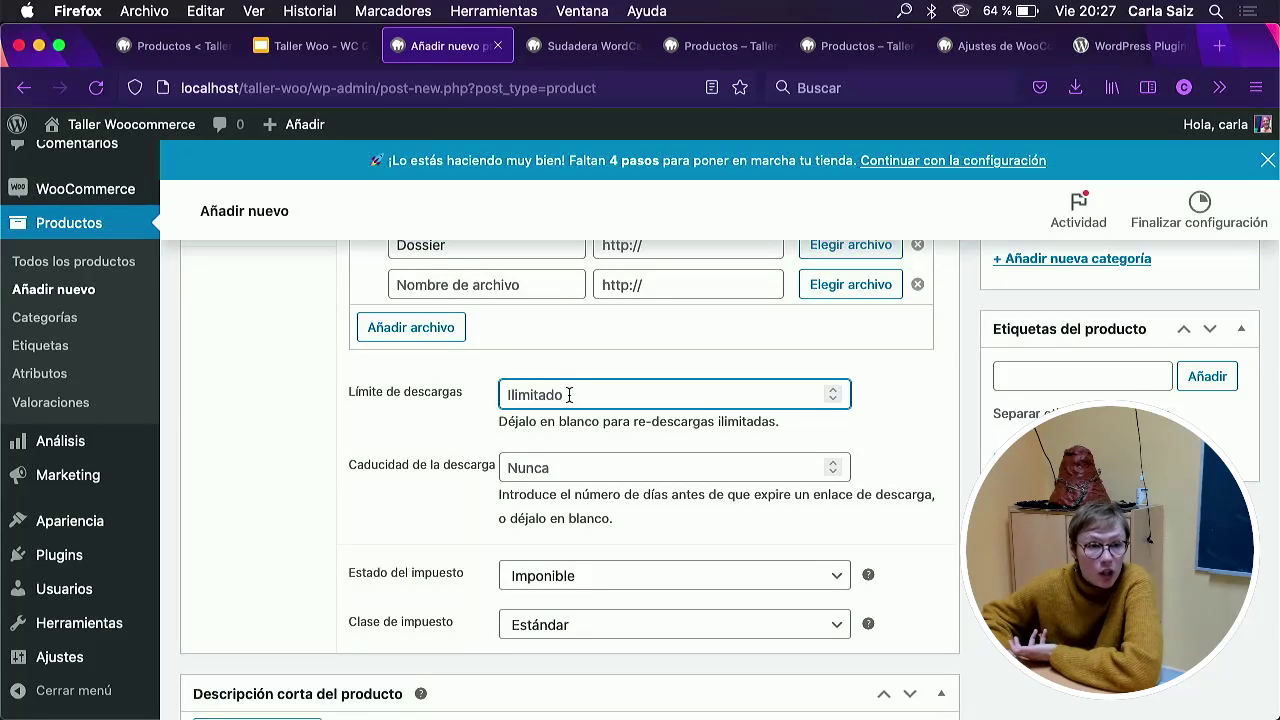
{"action": "scroll", "coordinate": [569, 395], "scroll_direction": "down", "scroll_amount": 1}
{"action": "left_click", "coordinate": [543, 442]}
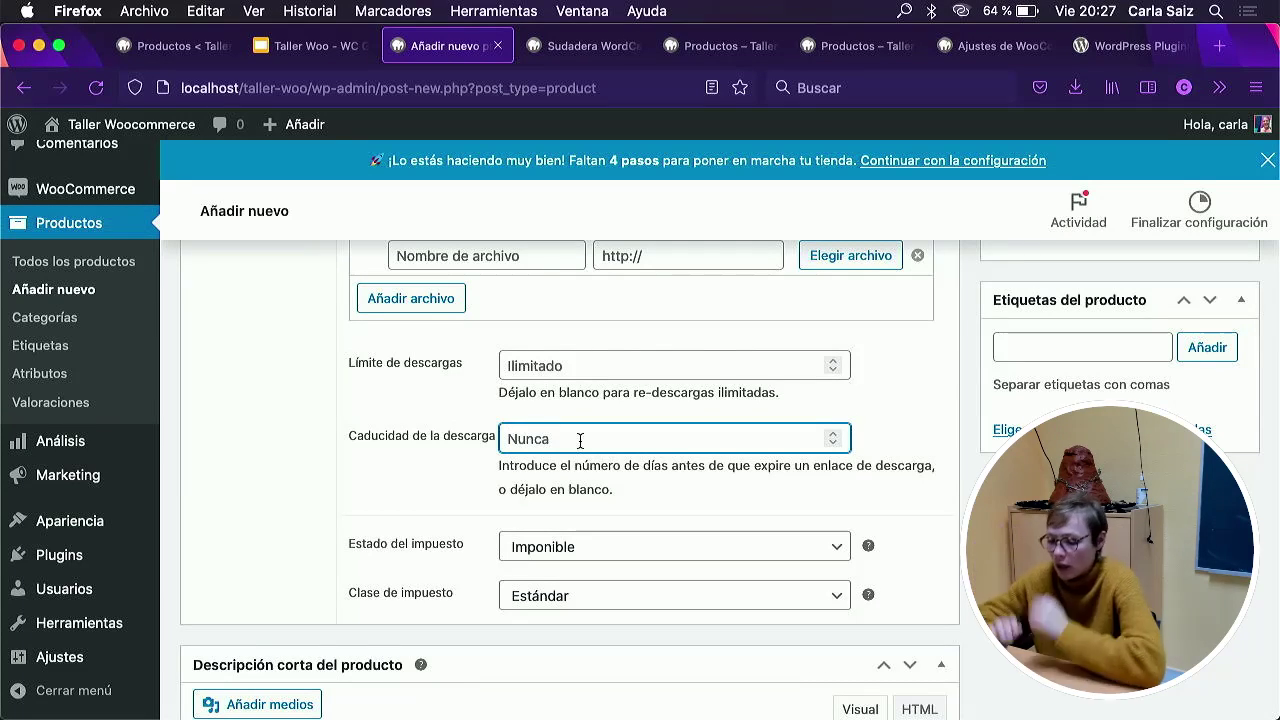
{"action": "scroll", "coordinate": [577, 440], "scroll_direction": "down", "scroll_amount": 1}
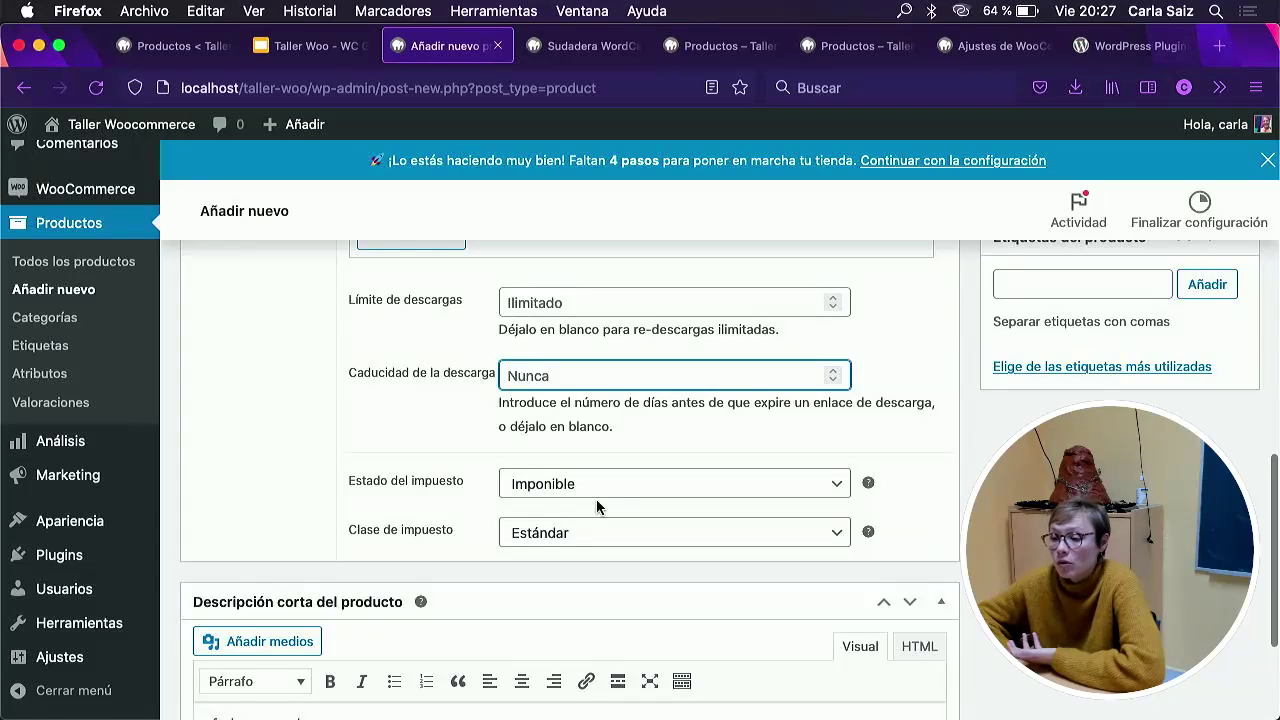
Look at the consultancy product's Atributos section and unmark the product as Descargable, keeping it Virtual.
{"action": "scroll", "coordinate": [590, 505], "scroll_direction": "up", "scroll_amount": 6}
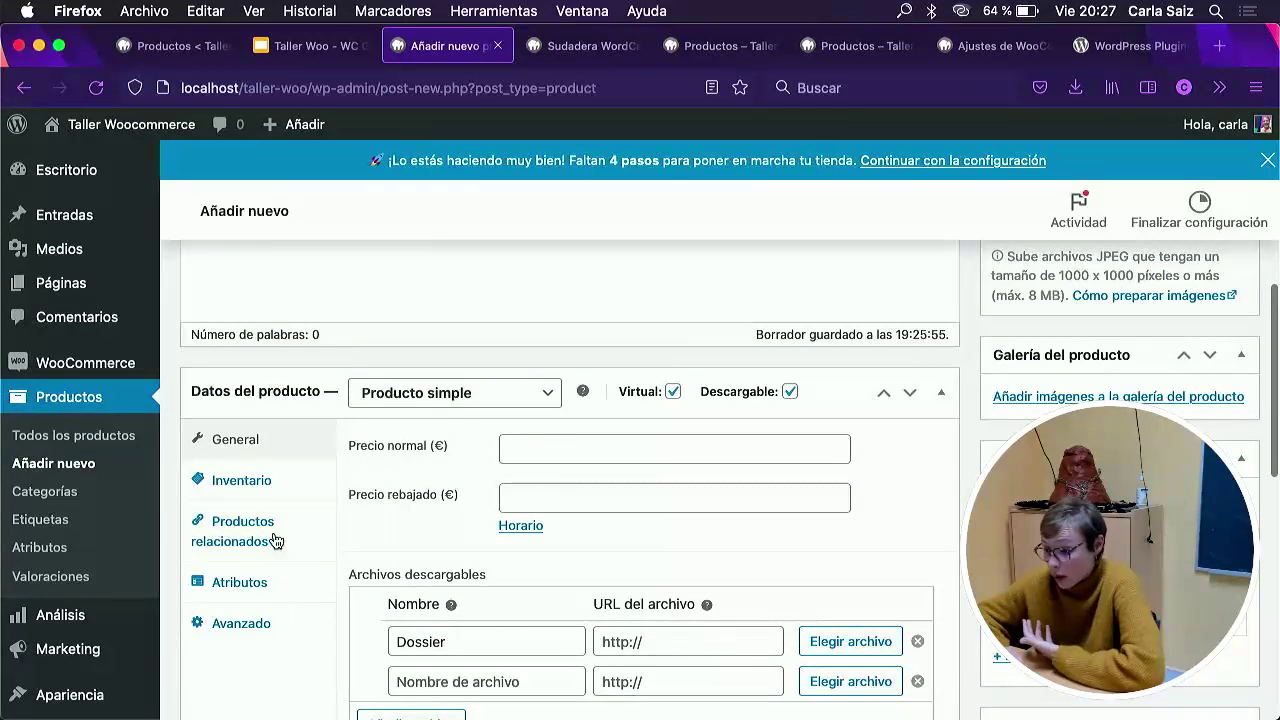
{"action": "left_click", "coordinate": [266, 598]}
{"action": "scroll", "coordinate": [546, 457], "scroll_direction": "down", "scroll_amount": 1}
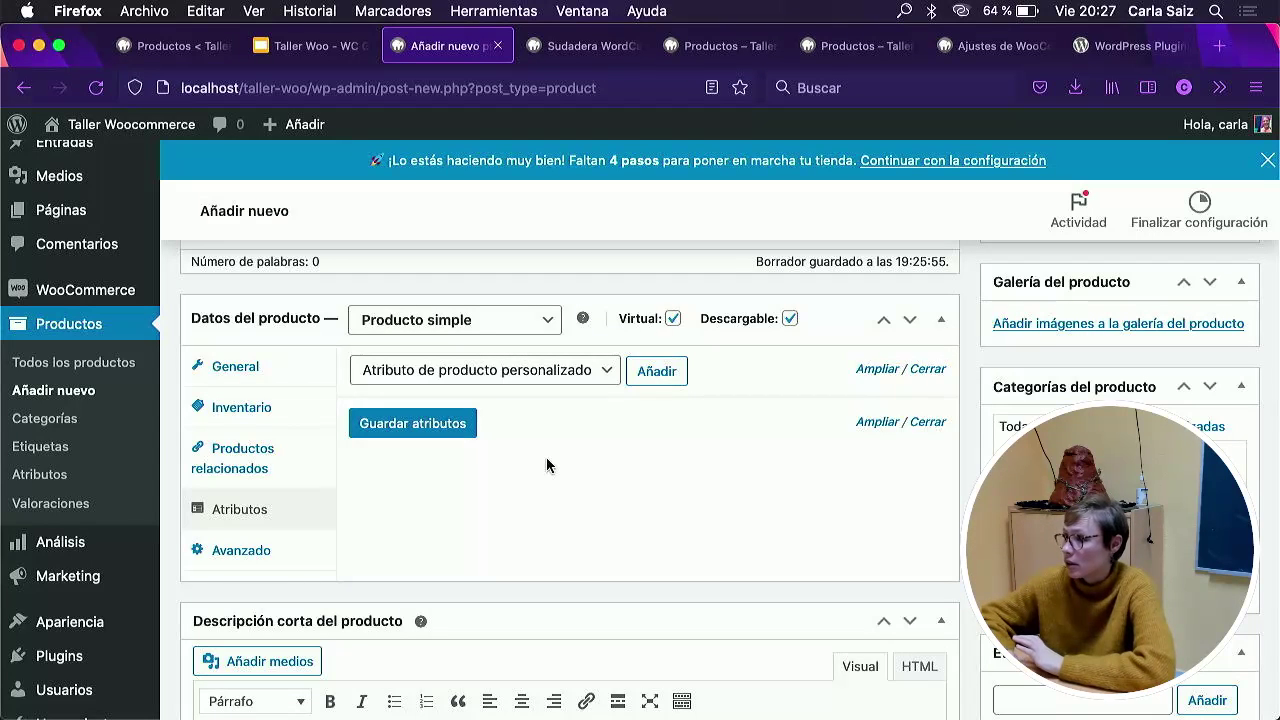
{"action": "scroll", "coordinate": [546, 457], "scroll_direction": "up", "scroll_amount": 2}
{"action": "left_click", "coordinate": [790, 466]}
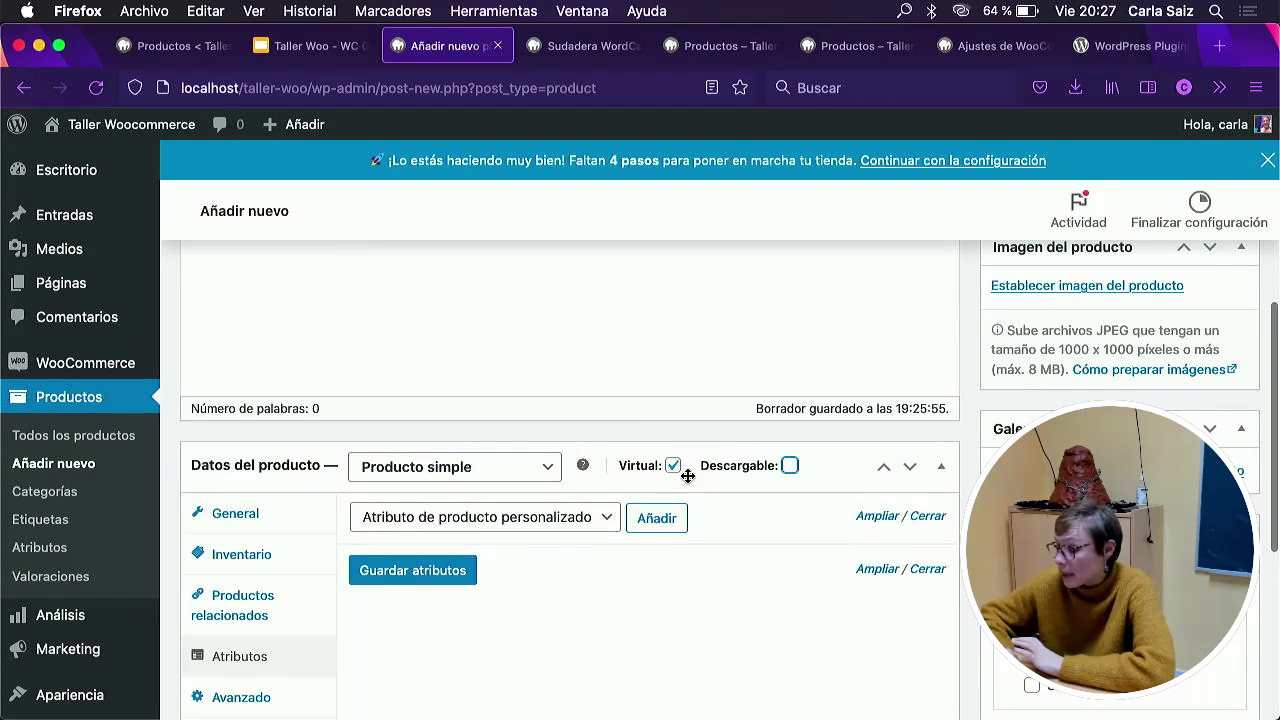
Set the consultancy product's Precio normal to 100 € in its general product data.
{"action": "left_click", "coordinate": [300, 519]}
{"action": "scroll", "coordinate": [585, 536], "scroll_direction": "down", "scroll_amount": 3}
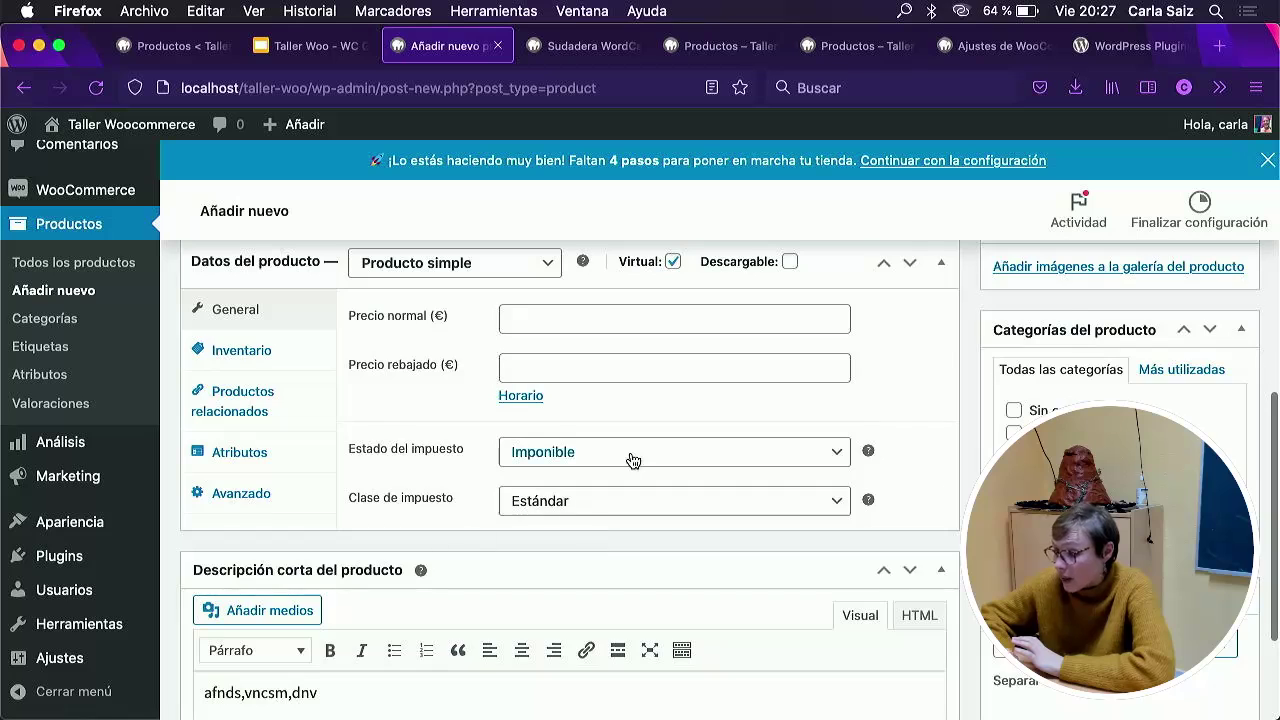
{"action": "scroll", "coordinate": [631, 459], "scroll_direction": "up", "scroll_amount": 1}
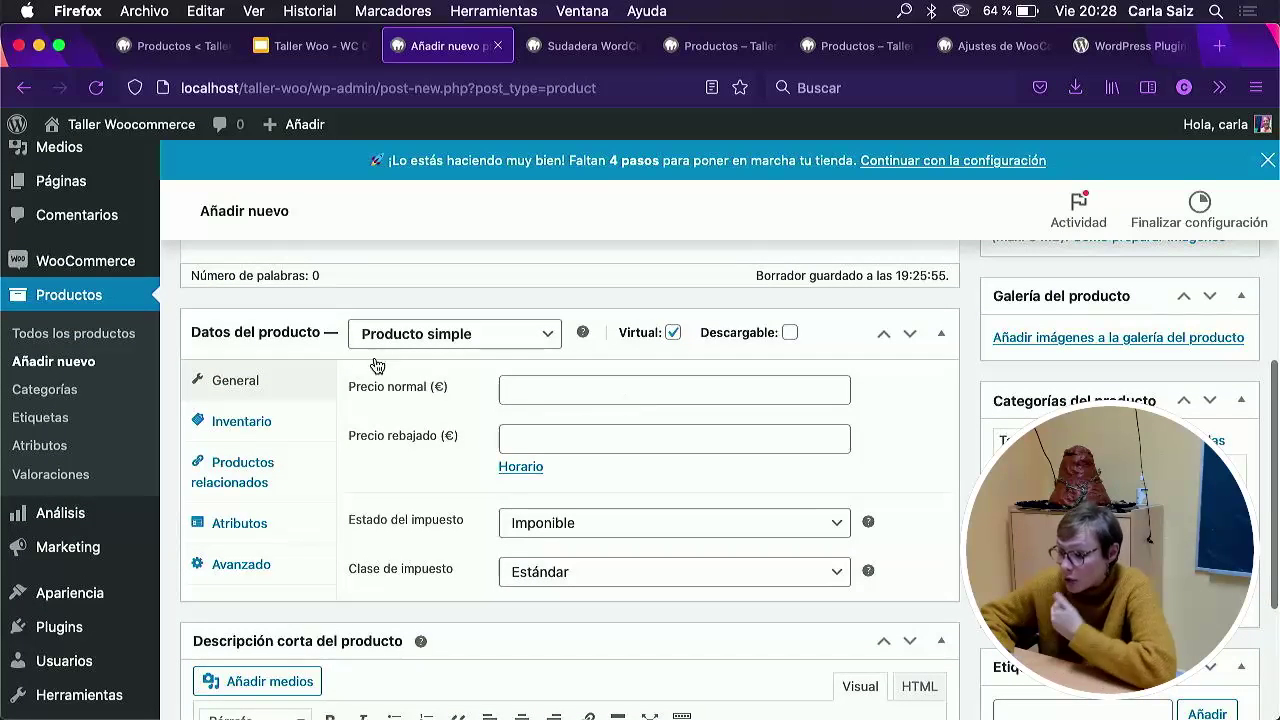
{"action": "left_click", "coordinate": [580, 389]}
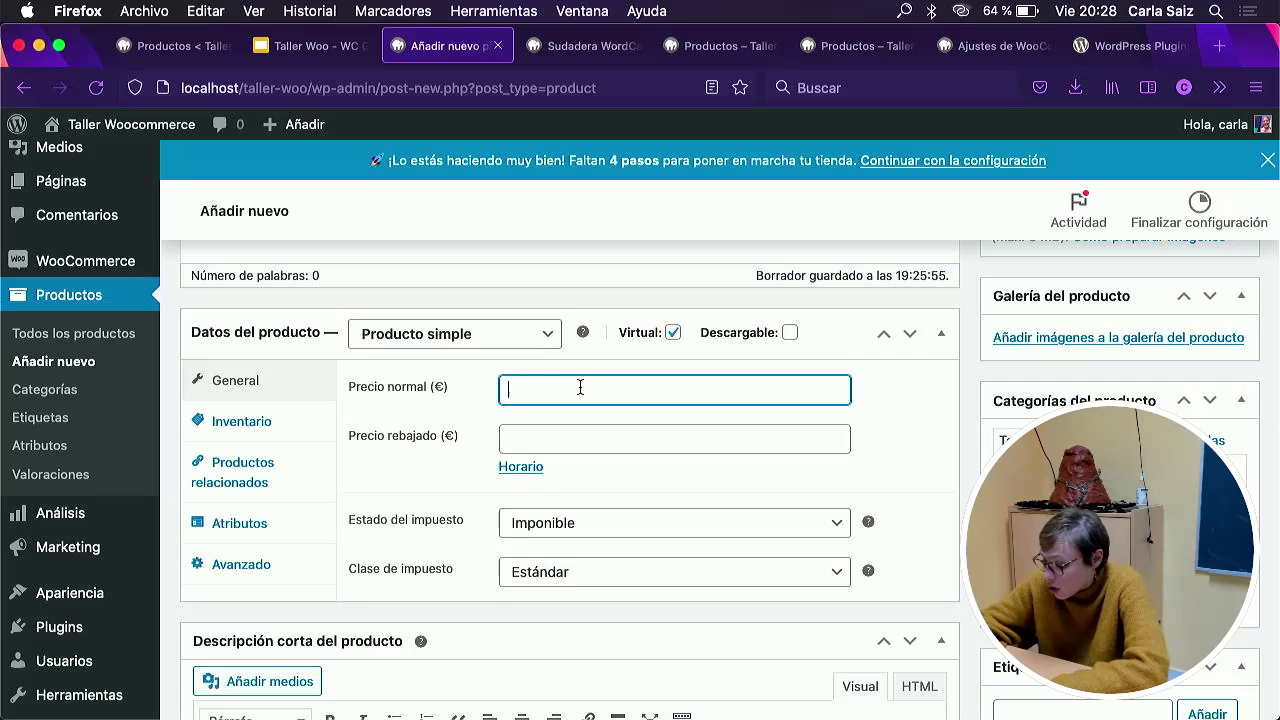
{"action": "type", "text": "100"}
{"action": "left_click", "coordinate": [443, 482]}
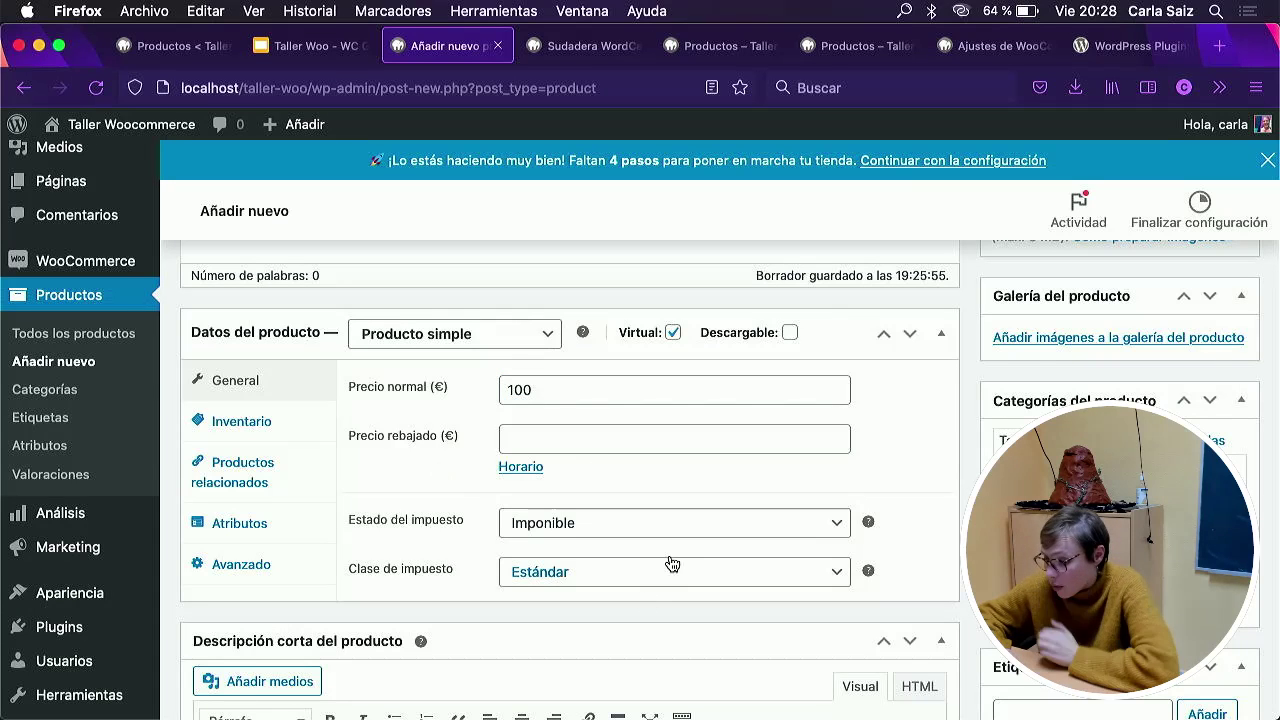
Publish the virtual consultancy product.
{"action": "scroll", "coordinate": [672, 564], "scroll_direction": "down", "scroll_amount": 1}
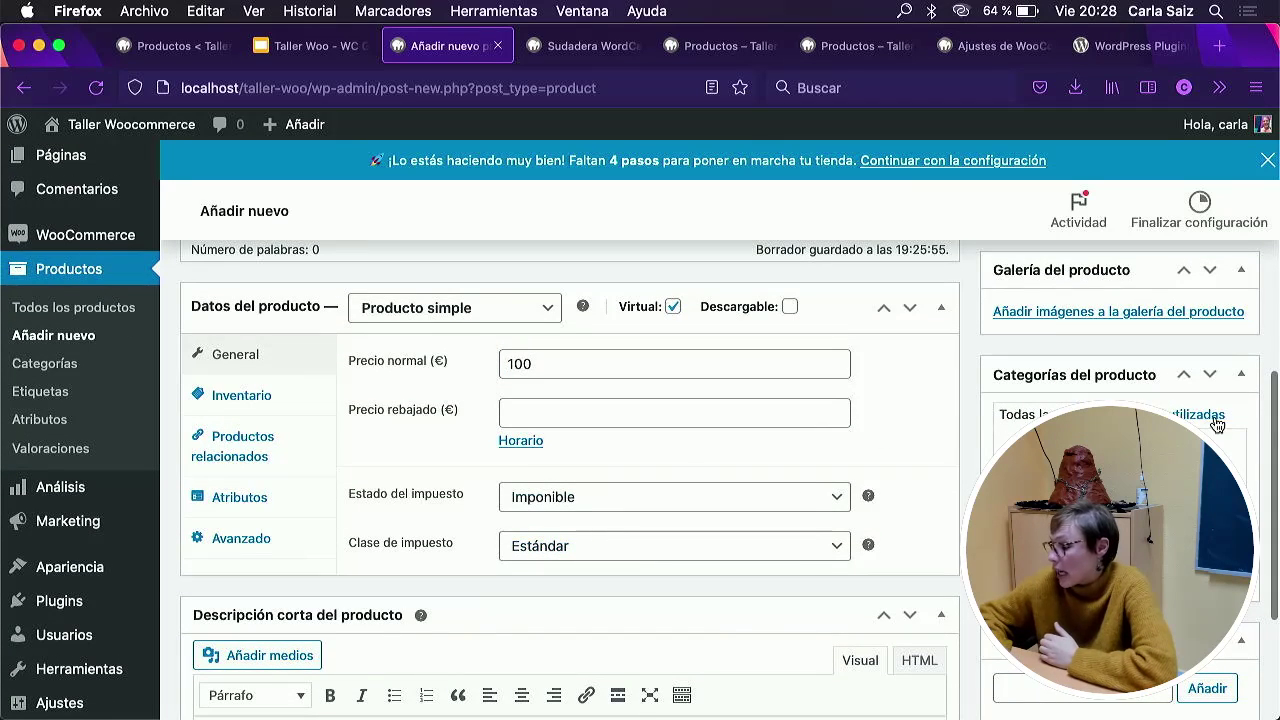
{"action": "scroll", "coordinate": [1216, 425], "scroll_direction": "down", "scroll_amount": 3}
{"action": "scroll", "coordinate": [1216, 425], "scroll_direction": "up", "scroll_amount": 6}
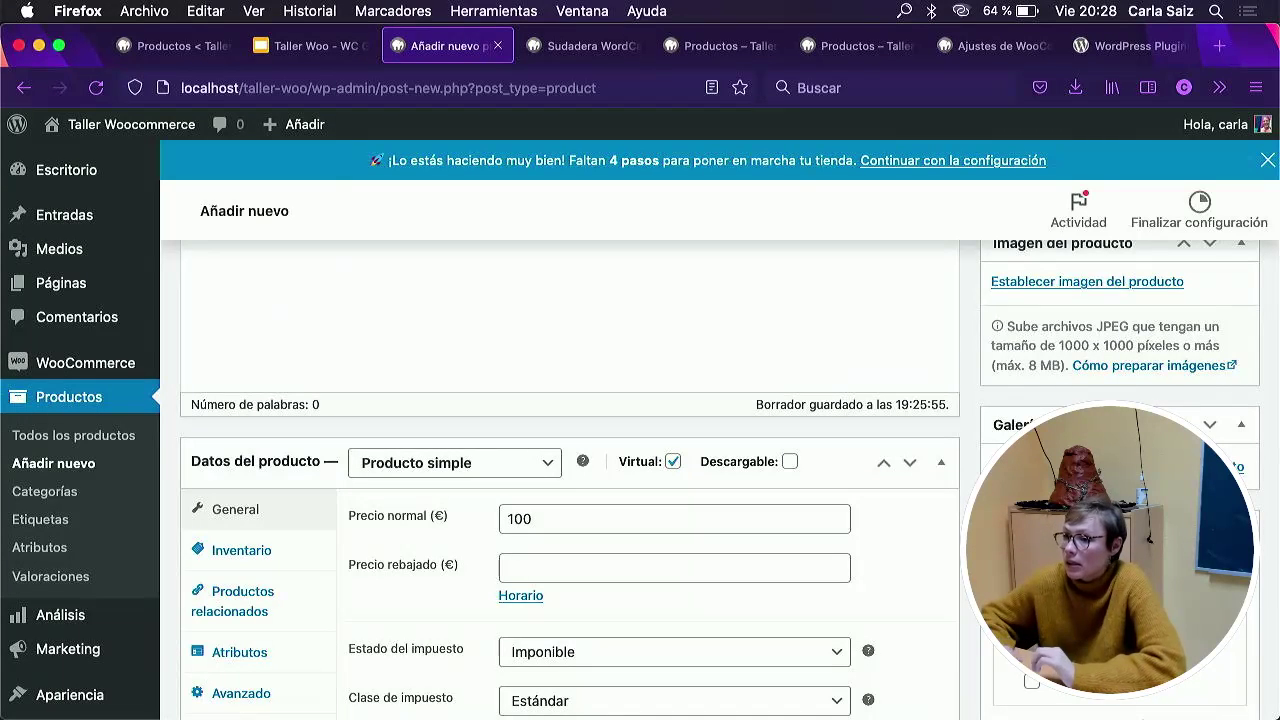
{"action": "key", "text": "Return"}
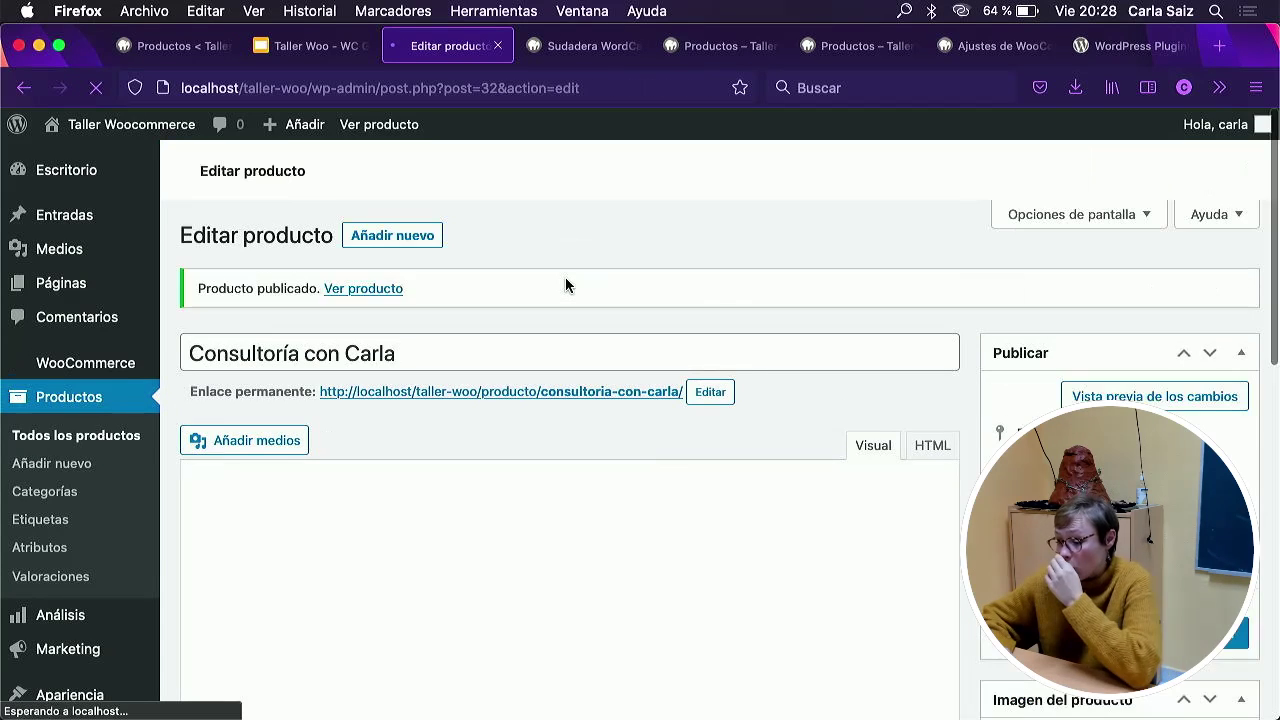
Add the consultancy product to the cart from the store's Tienda page and view the cart.
{"action": "left_click", "coordinate": [609, 50]}
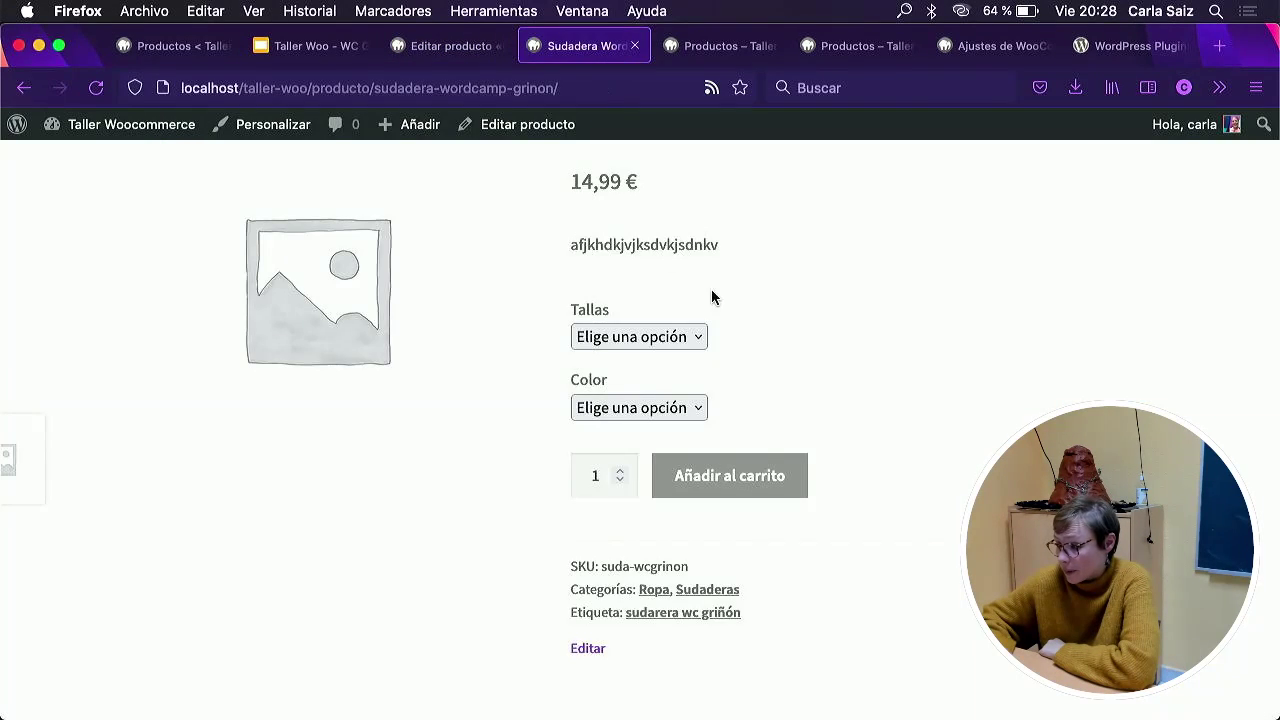
{"action": "scroll", "coordinate": [711, 297], "scroll_direction": "up", "scroll_amount": 5}
{"action": "left_click", "coordinate": [800, 291]}
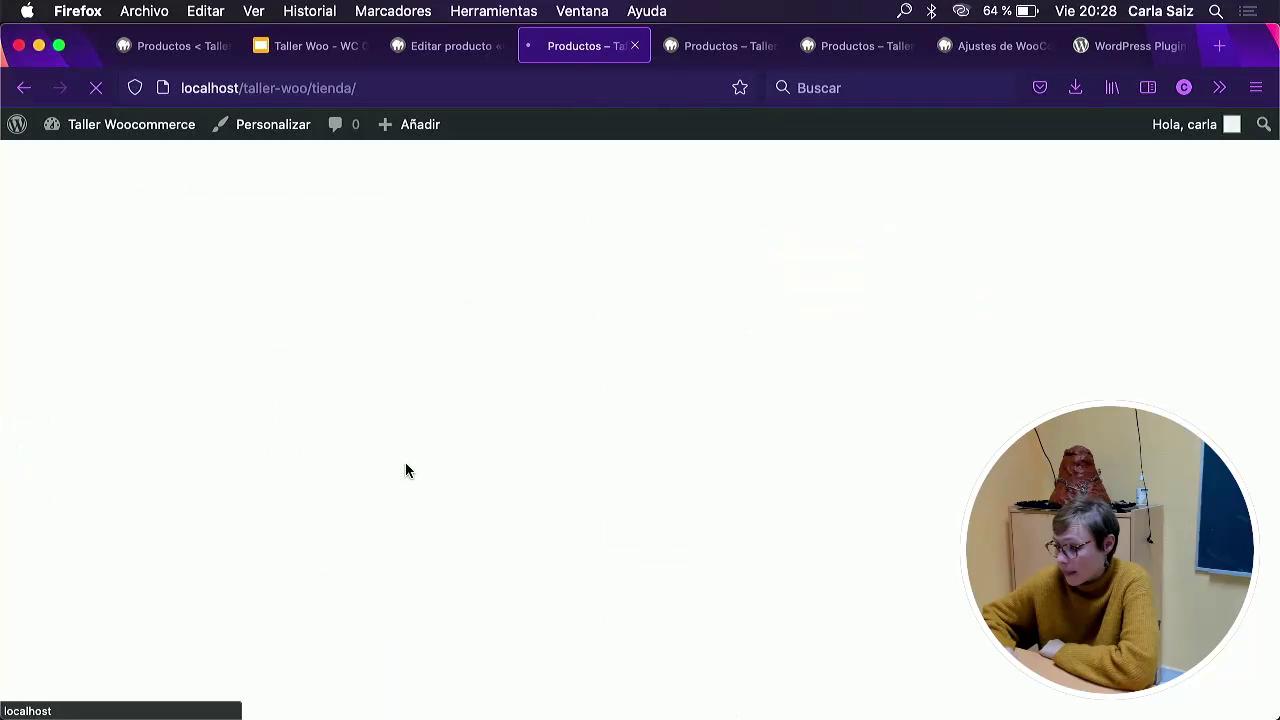
{"action": "scroll", "coordinate": [406, 468], "scroll_direction": "down", "scroll_amount": 5}
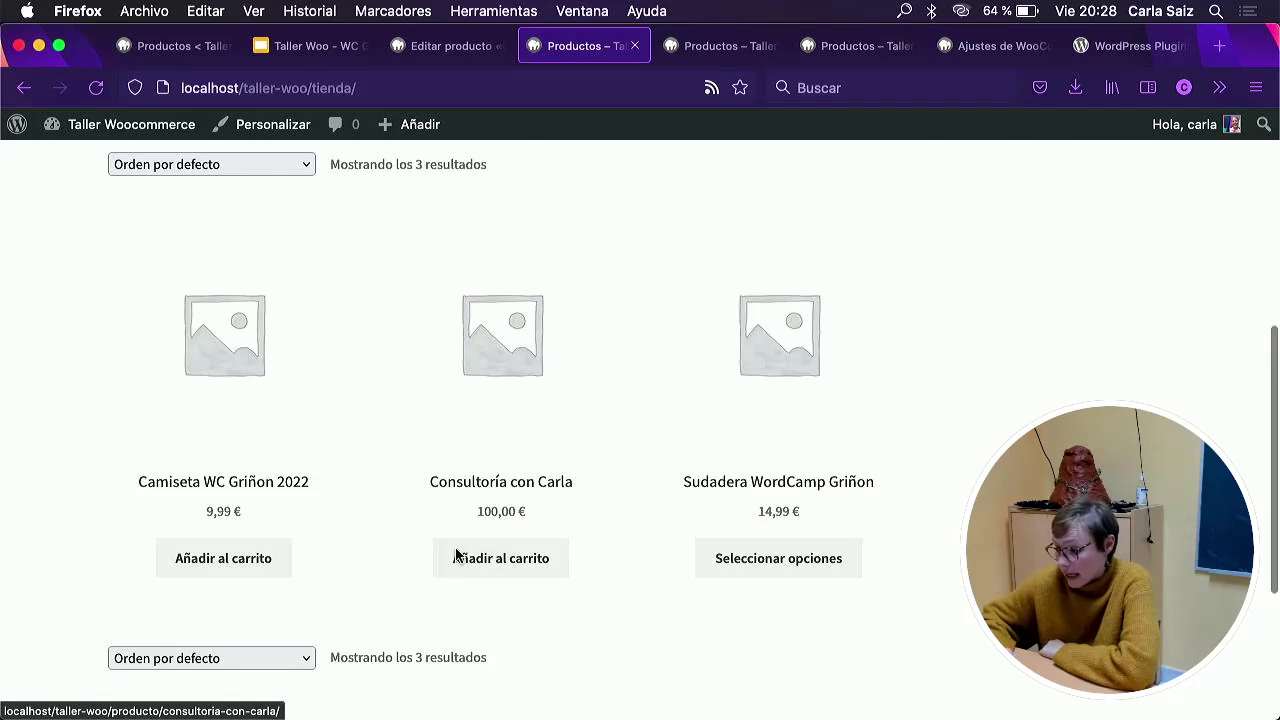
{"action": "left_click", "coordinate": [456, 556]}
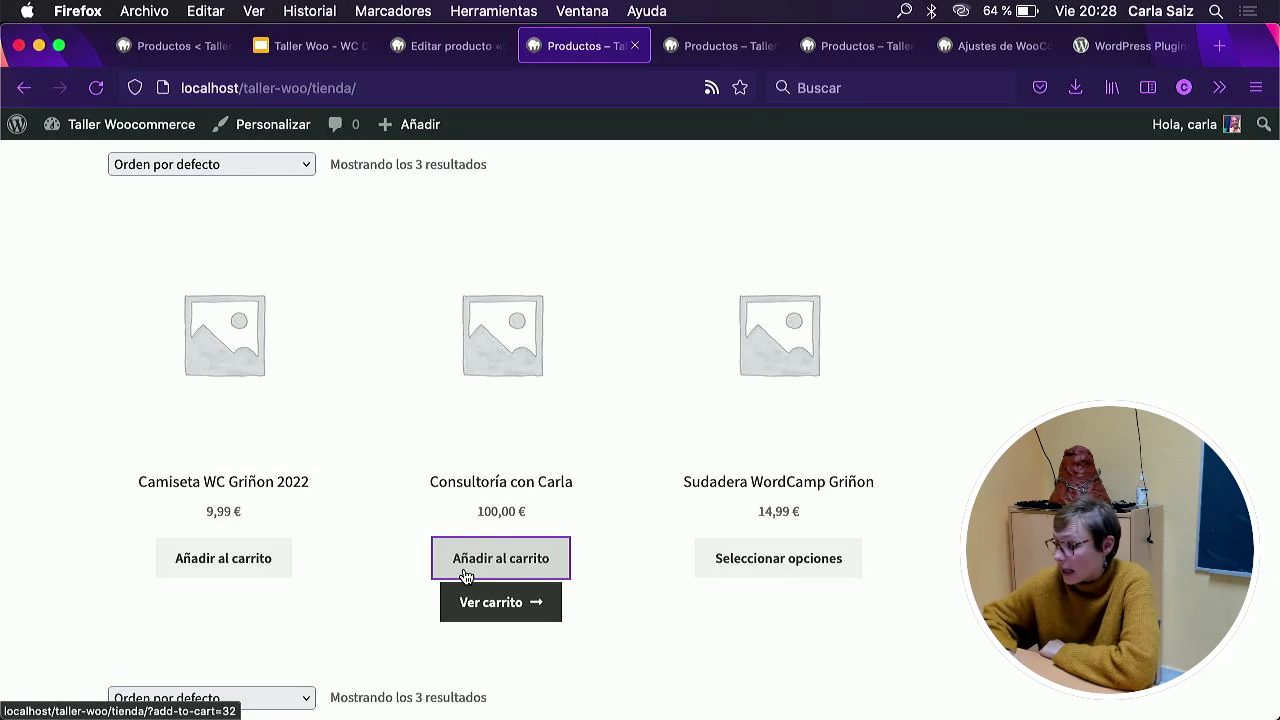
{"action": "scroll", "coordinate": [466, 590], "scroll_direction": "down", "scroll_amount": 1}
{"action": "left_click", "coordinate": [468, 612]}
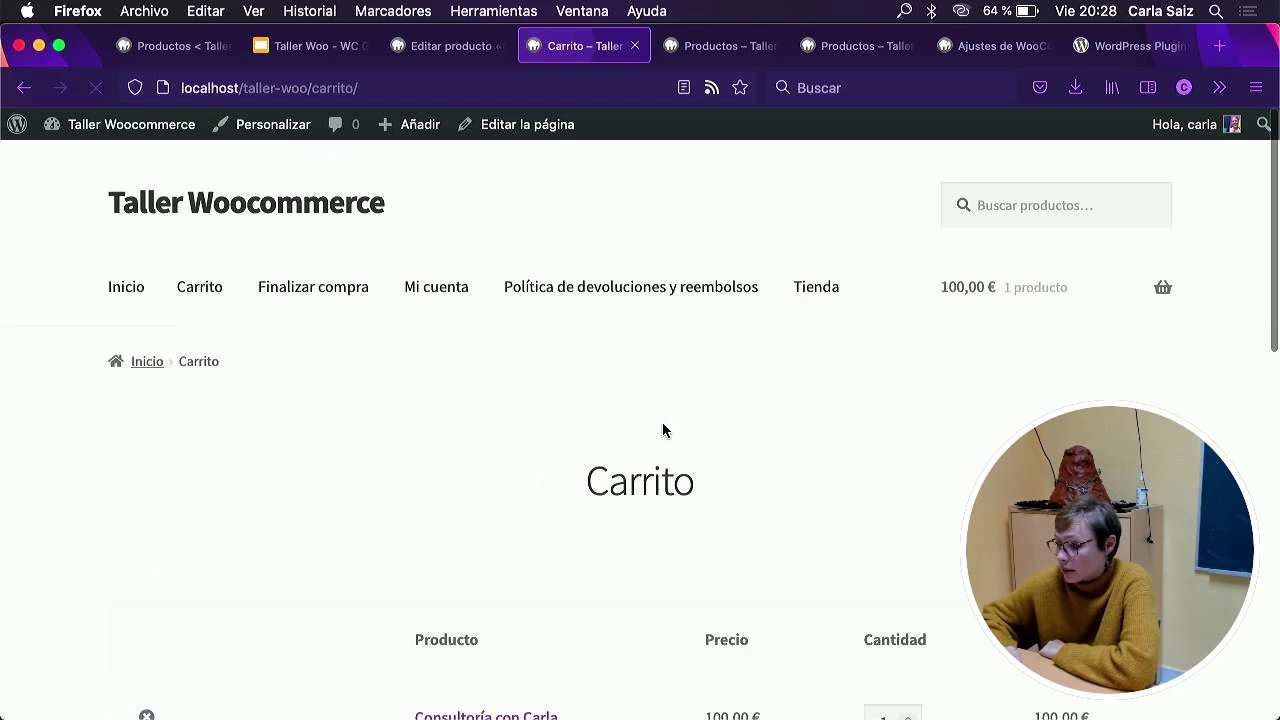
Check the cart's contents and totals, and proceed to checkout to examine the billing form and order summary.
{"action": "scroll", "coordinate": [662, 430], "scroll_direction": "down", "scroll_amount": 5}
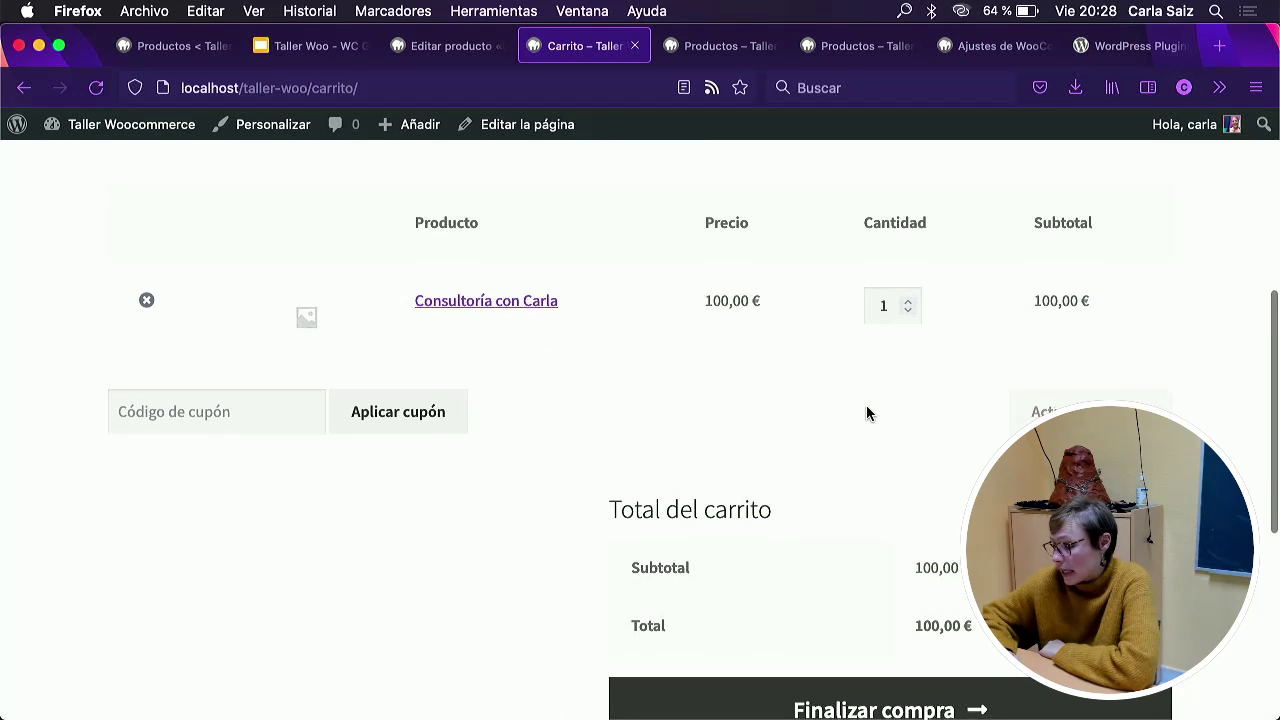
{"action": "scroll", "coordinate": [867, 413], "scroll_direction": "down", "scroll_amount": 1}
{"action": "left_click", "coordinate": [851, 663]}
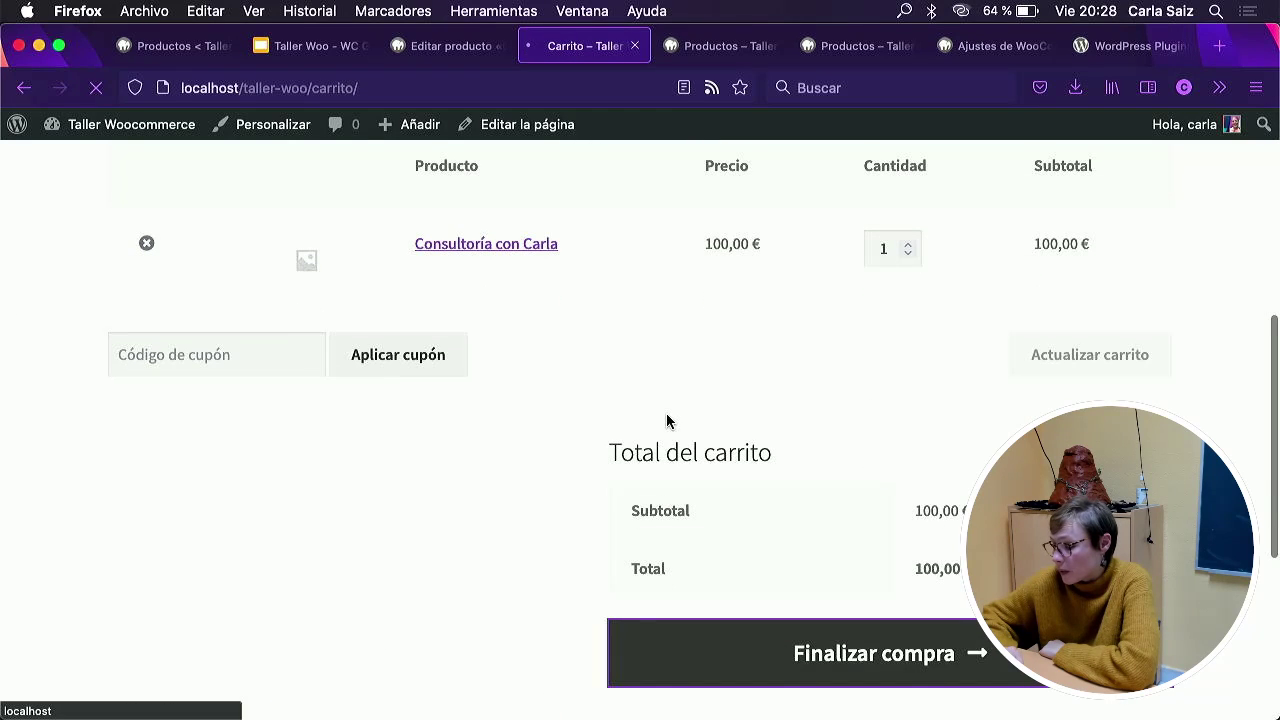
{"action": "scroll", "coordinate": [667, 421], "scroll_direction": "down", "scroll_amount": 5}
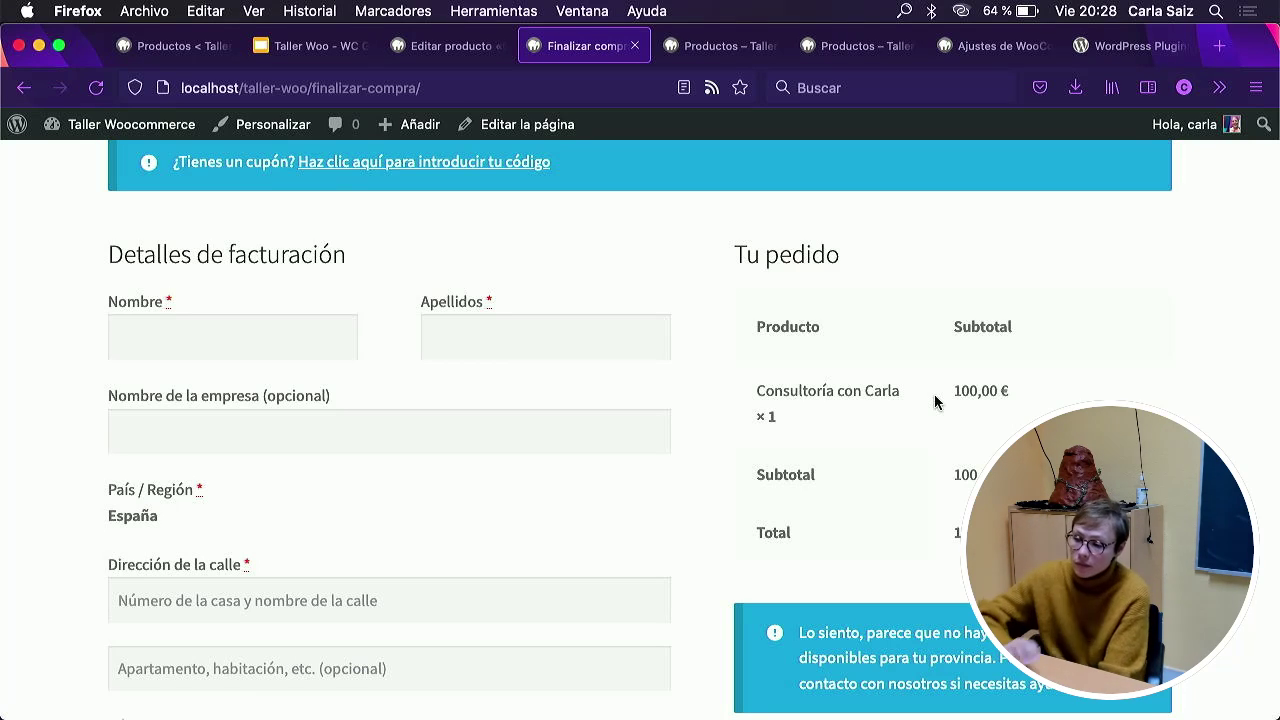
Switch to the Taller Woo - WC Griñón presentation in Google Slides and present from Productos Simples through Productos de Suscripción o pago recurrente.
{"action": "left_click", "coordinate": [322, 46]}
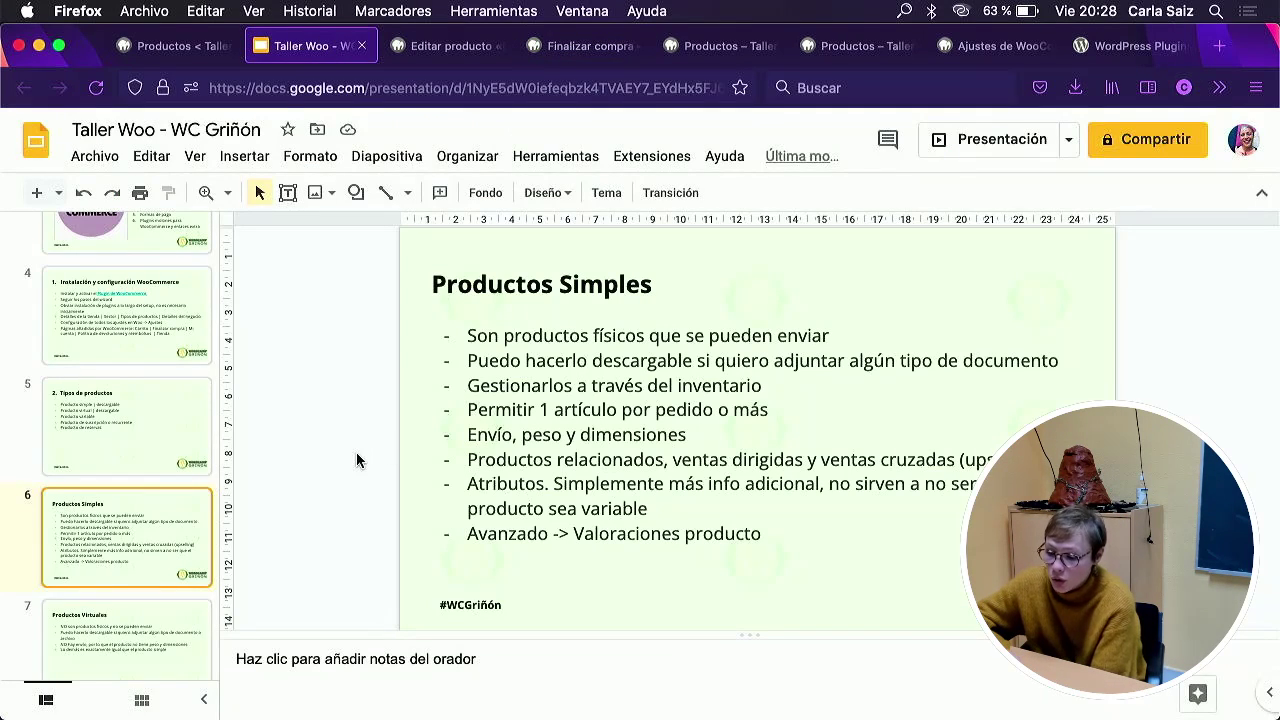
{"action": "scroll", "coordinate": [134, 600], "scroll_direction": "down", "scroll_amount": 5}
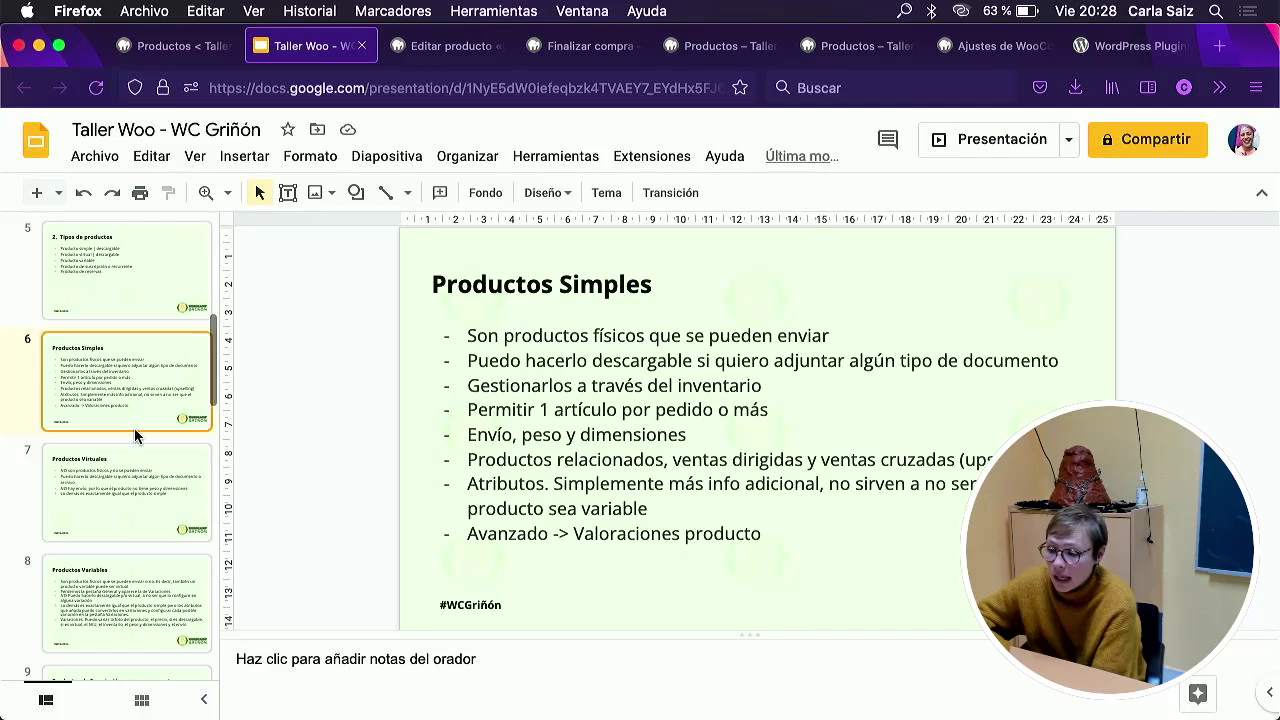
{"action": "left_click", "coordinate": [971, 139]}
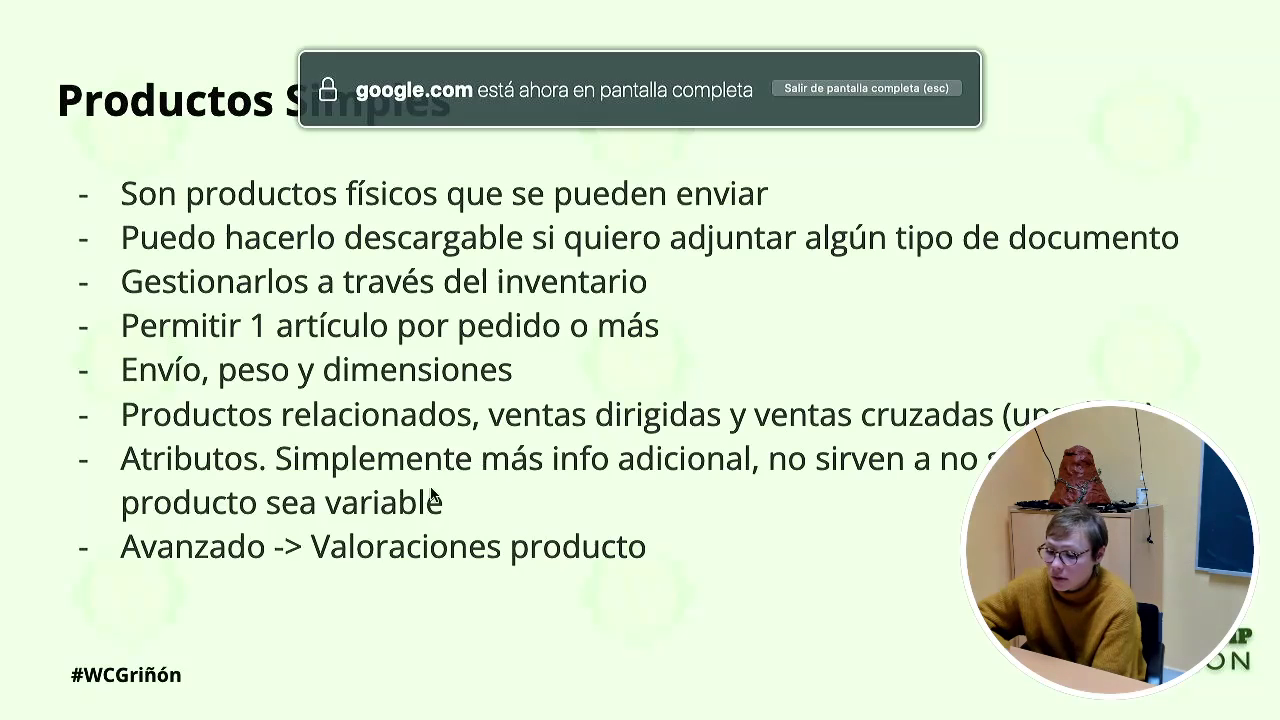
{"action": "key", "text": "Right"}
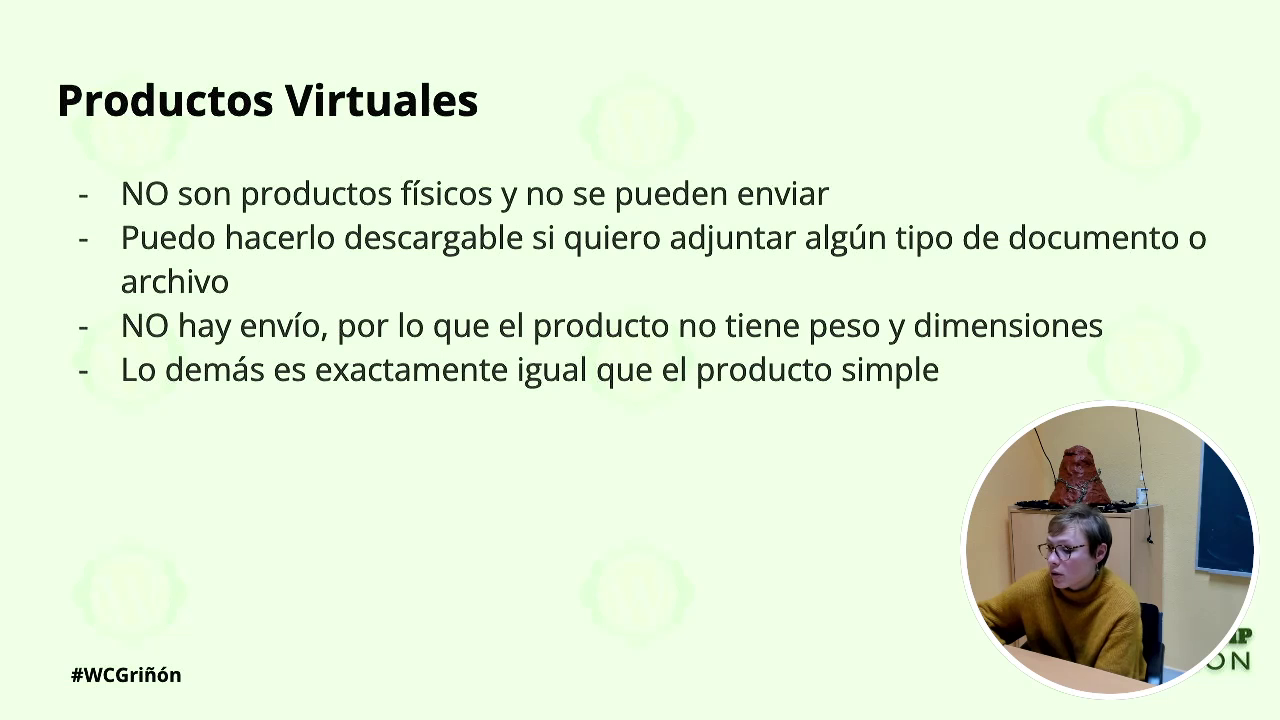
{"action": "key", "text": "Right"}
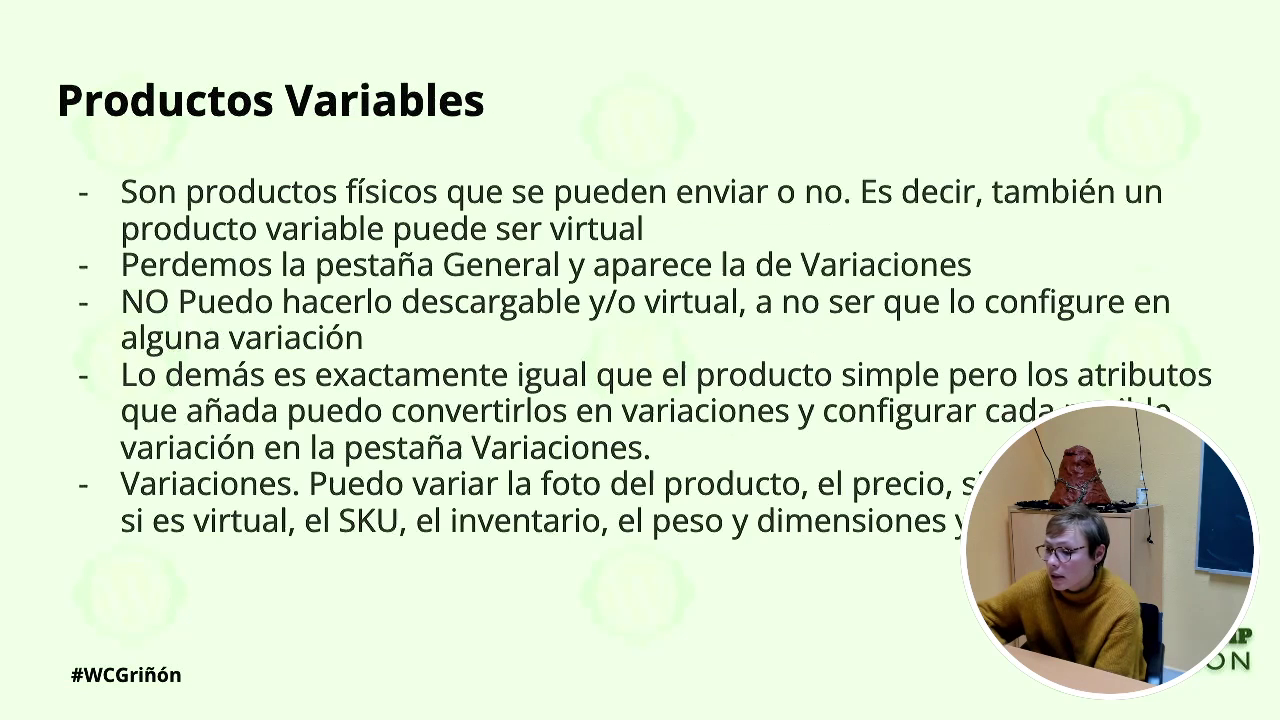
{"action": "key", "text": "Right"}
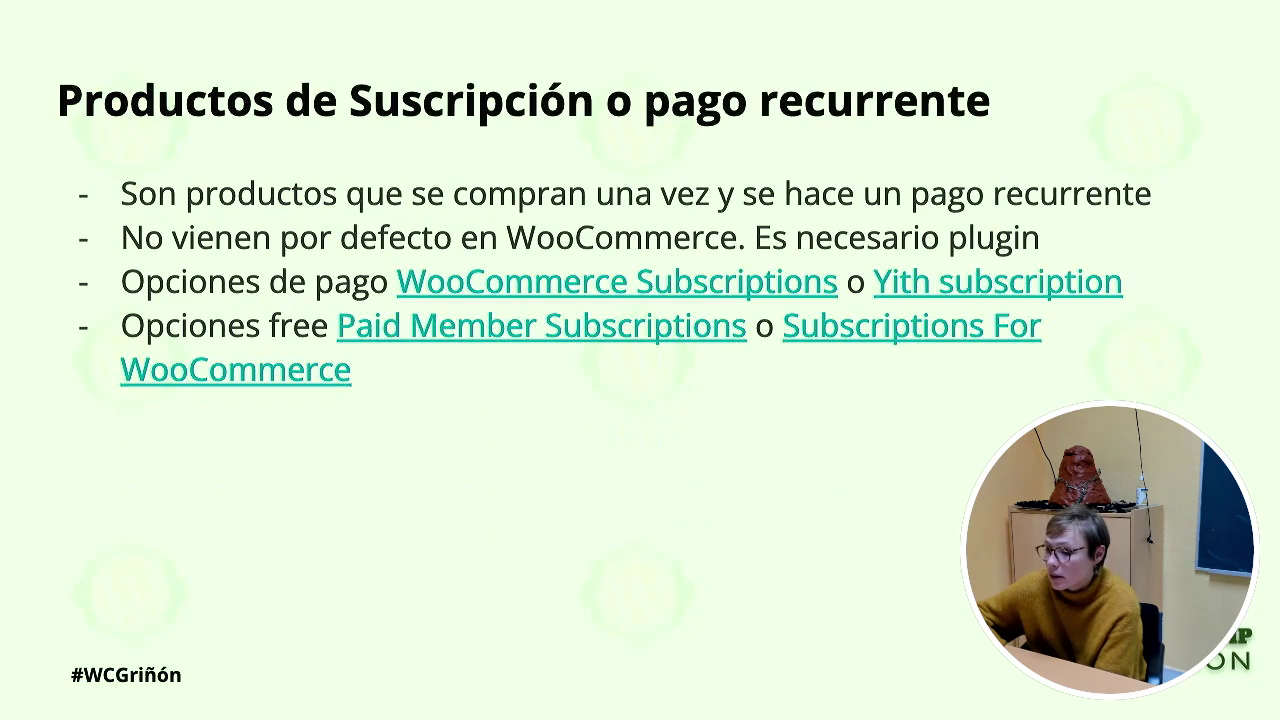
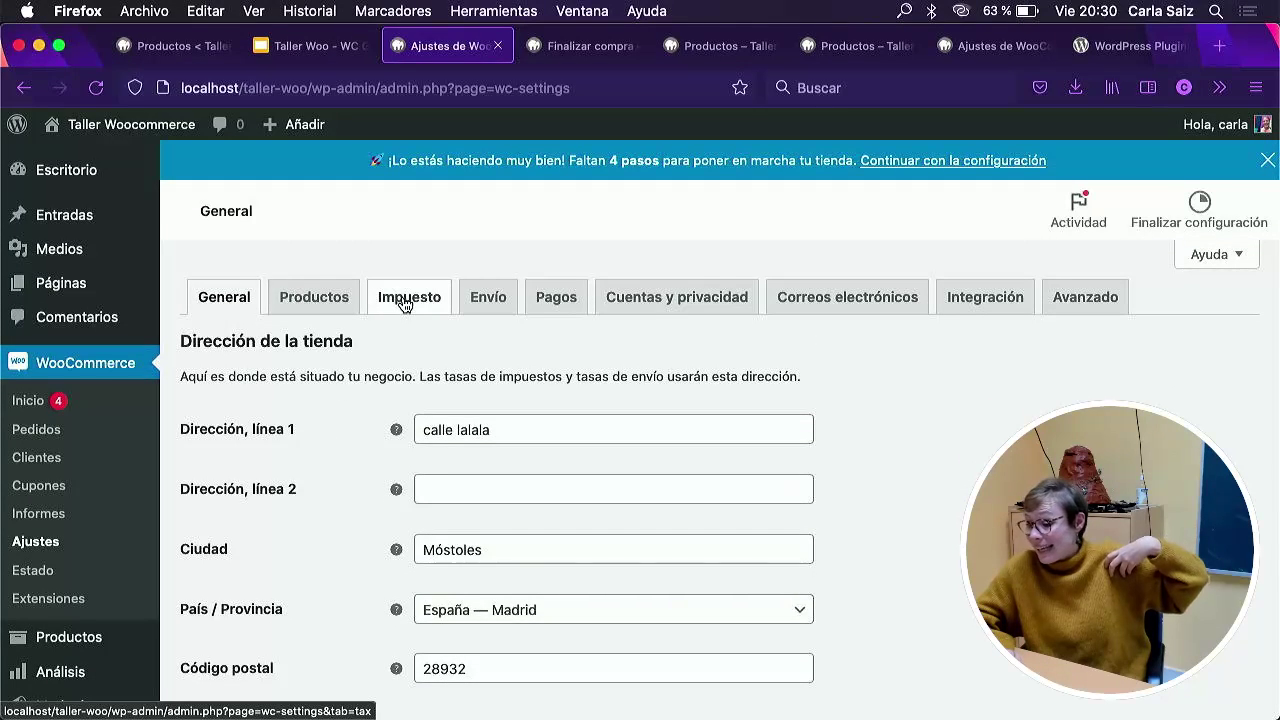
Examine the measurement and review options in WooCommerce's product settings, switching Activar valoraciones de producto off and on again.
{"action": "left_click", "coordinate": [306, 302]}
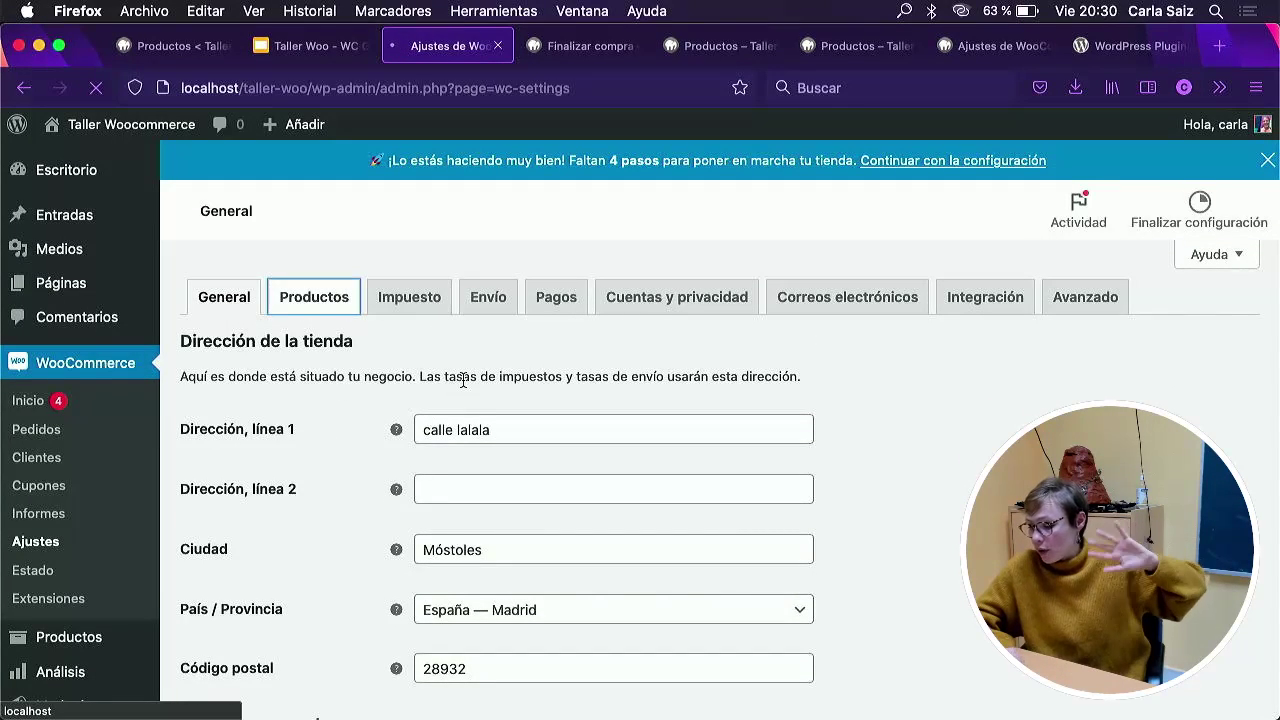
{"action": "scroll", "coordinate": [463, 380], "scroll_direction": "down", "scroll_amount": 3}
{"action": "scroll", "coordinate": [462, 380], "scroll_direction": "down", "scroll_amount": 6}
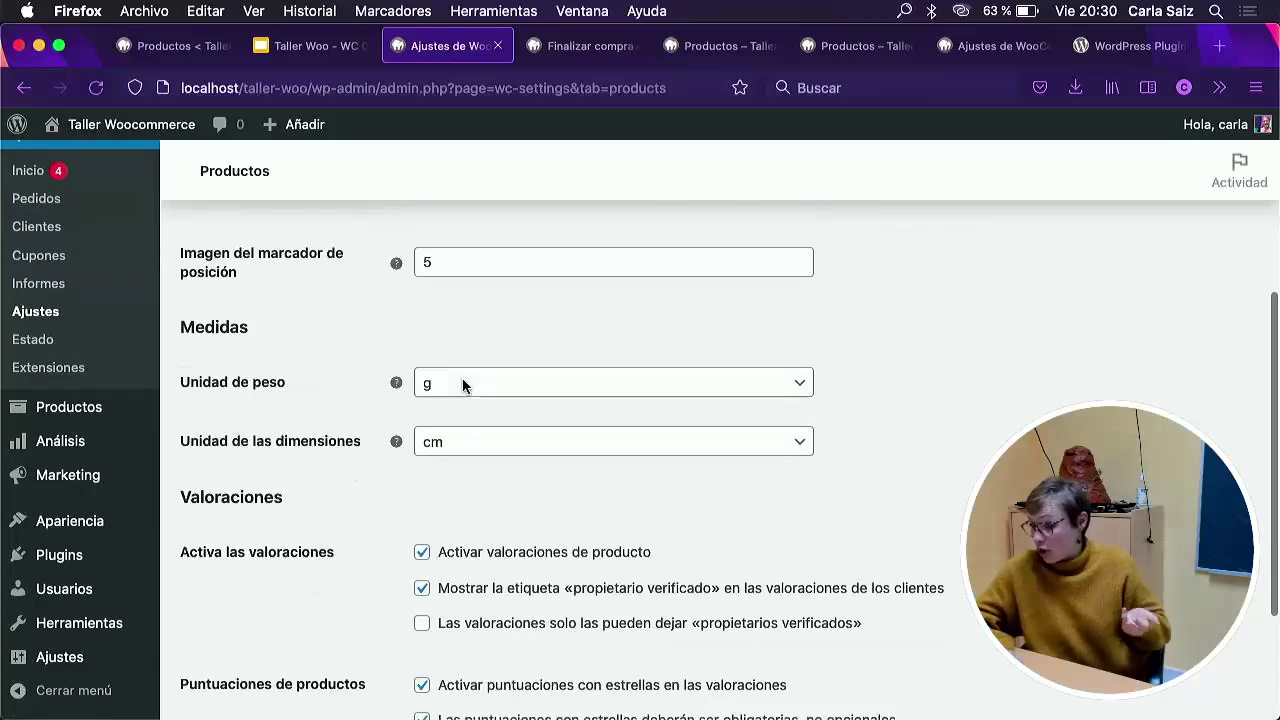
{"action": "scroll", "coordinate": [514, 463], "scroll_direction": "down", "scroll_amount": 4}
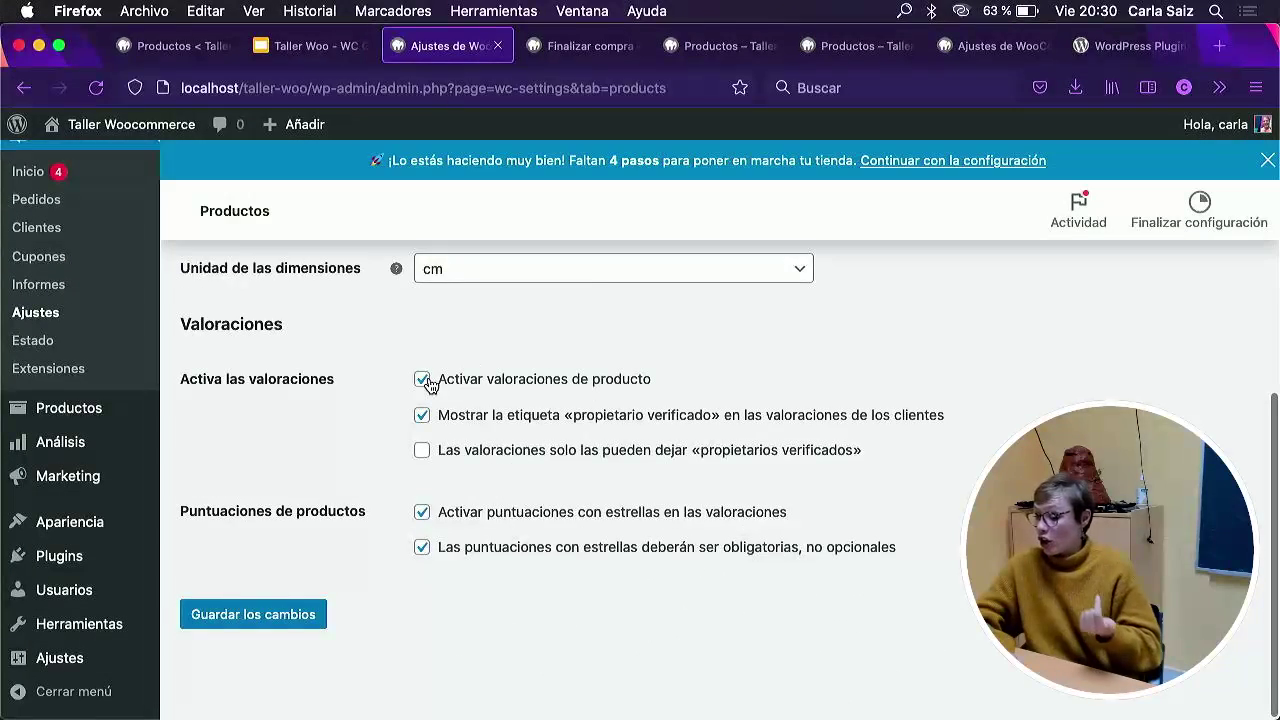
{"action": "scroll", "coordinate": [428, 385], "scroll_direction": "up", "scroll_amount": 1}
{"action": "left_click", "coordinate": [424, 421]}
{"action": "left_click", "coordinate": [424, 421]}
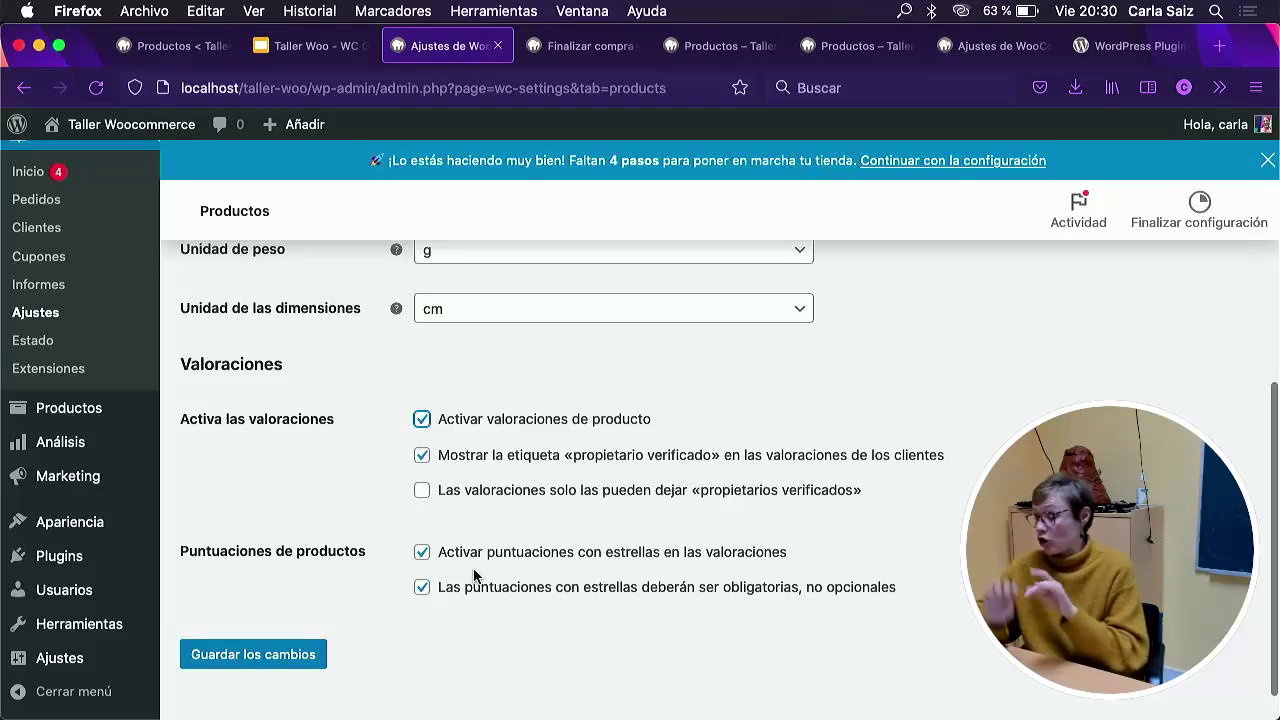
Leave the product settings without saving the changes and open the Impuesto settings.
{"action": "scroll", "coordinate": [473, 575], "scroll_direction": "up", "scroll_amount": 5}
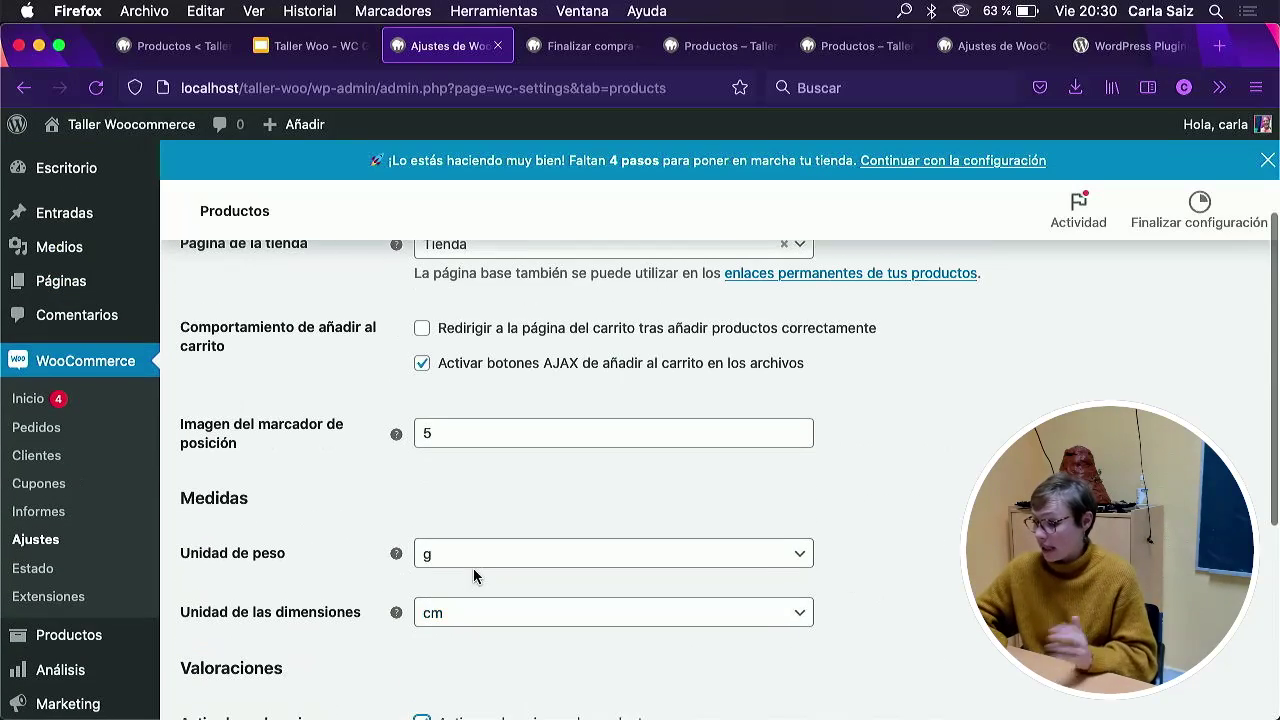
{"action": "scroll", "coordinate": [440, 450], "scroll_direction": "up", "scroll_amount": 3}
{"action": "left_click", "coordinate": [409, 300]}
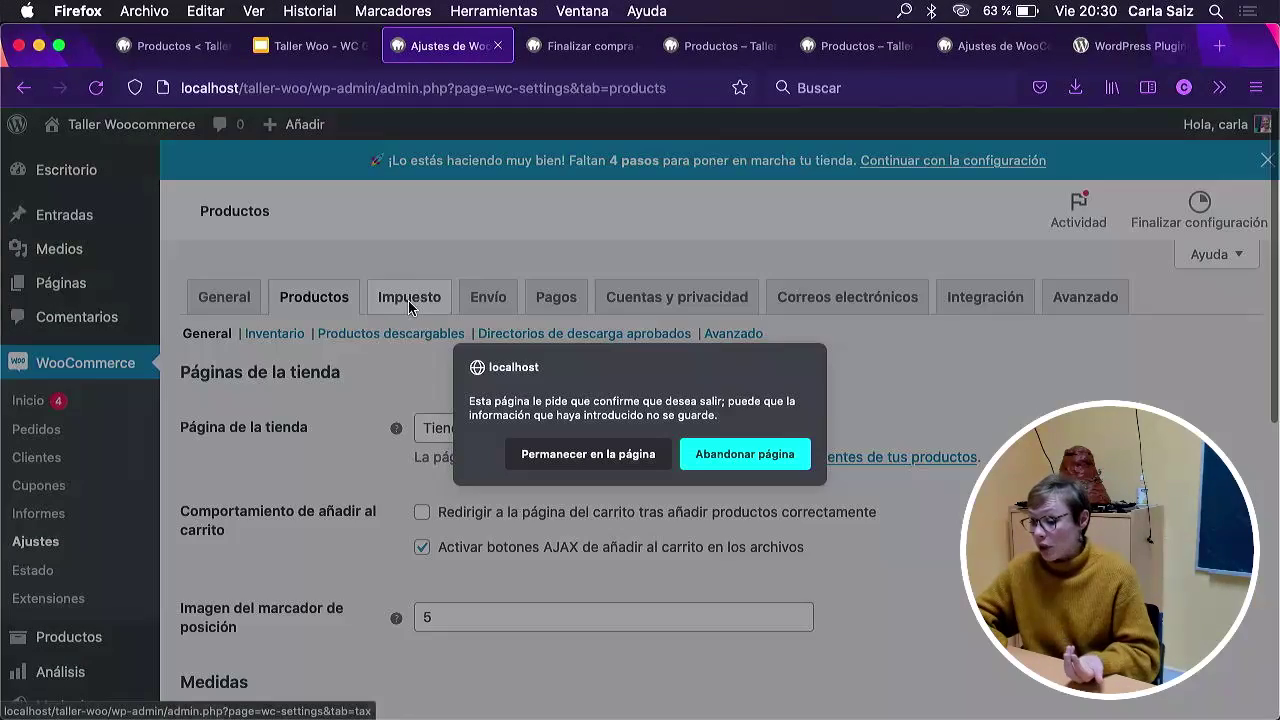
{"action": "left_click", "coordinate": [702, 458]}
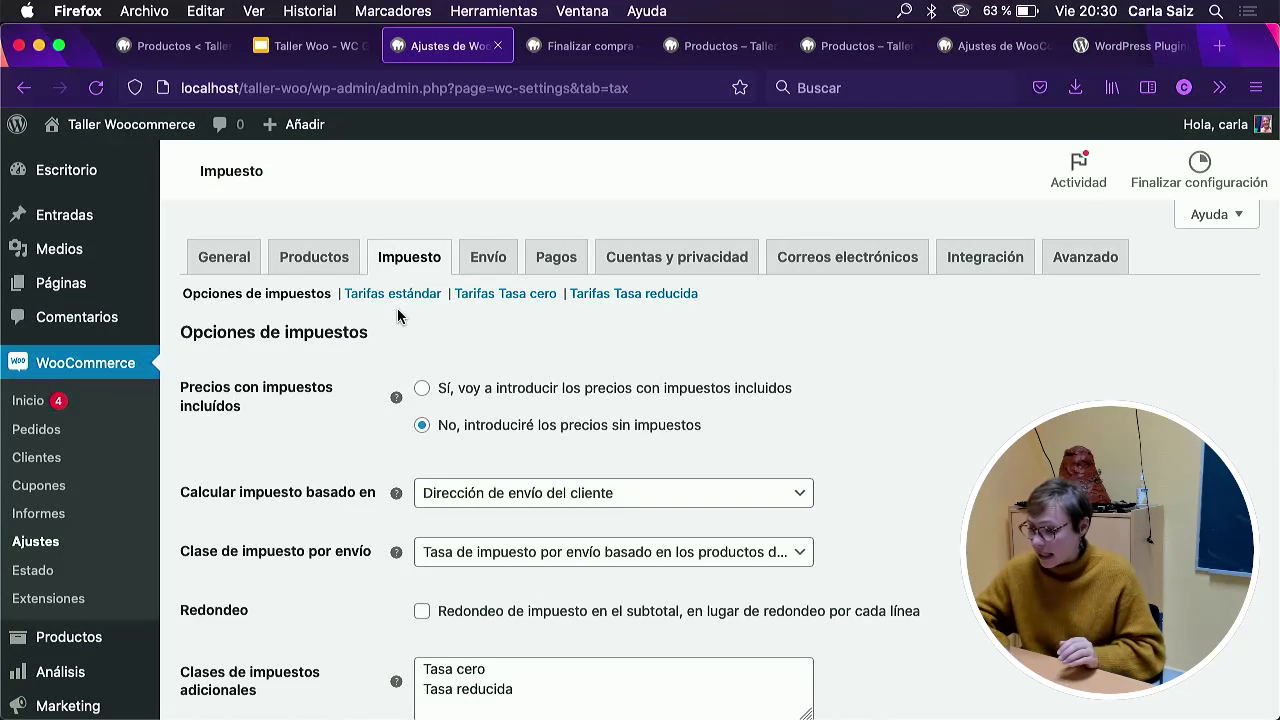
Set prices to be entered with taxes included and base the tax calculation on Dirección principal del negocio.
{"action": "scroll", "coordinate": [397, 316], "scroll_direction": "down", "scroll_amount": 2}
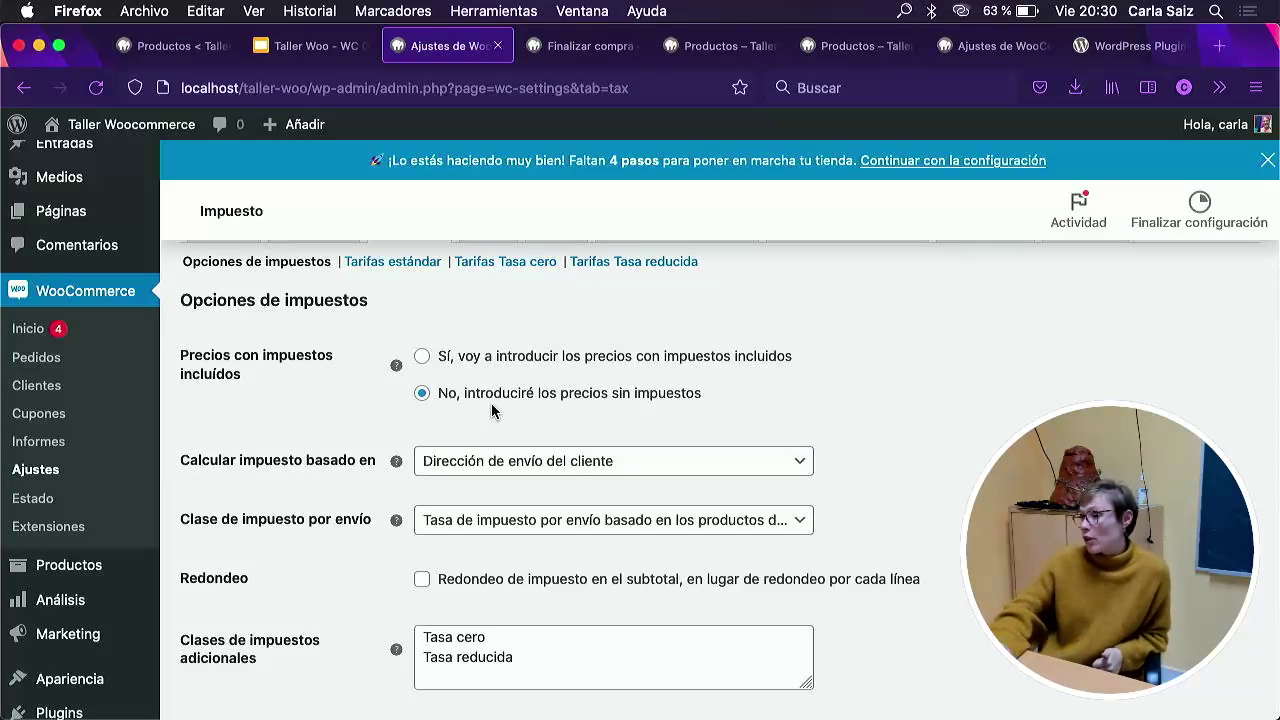
{"action": "left_click", "coordinate": [422, 356]}
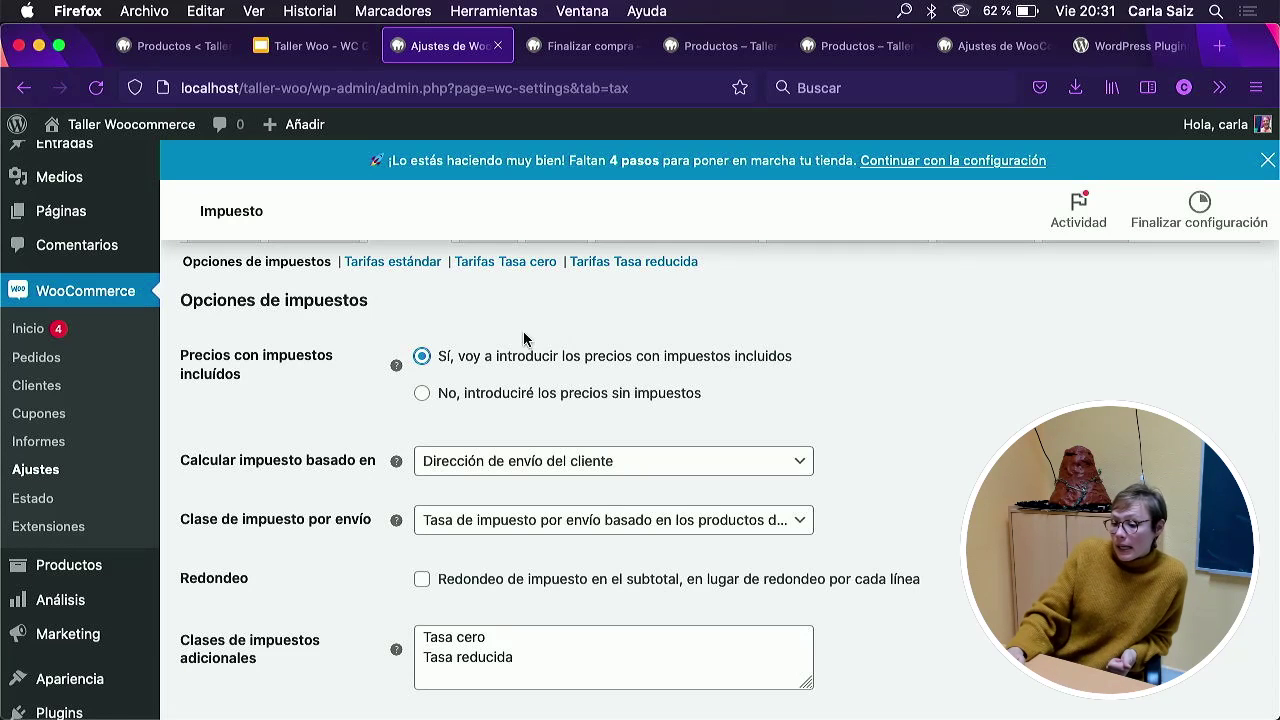
{"action": "left_click", "coordinate": [485, 472]}
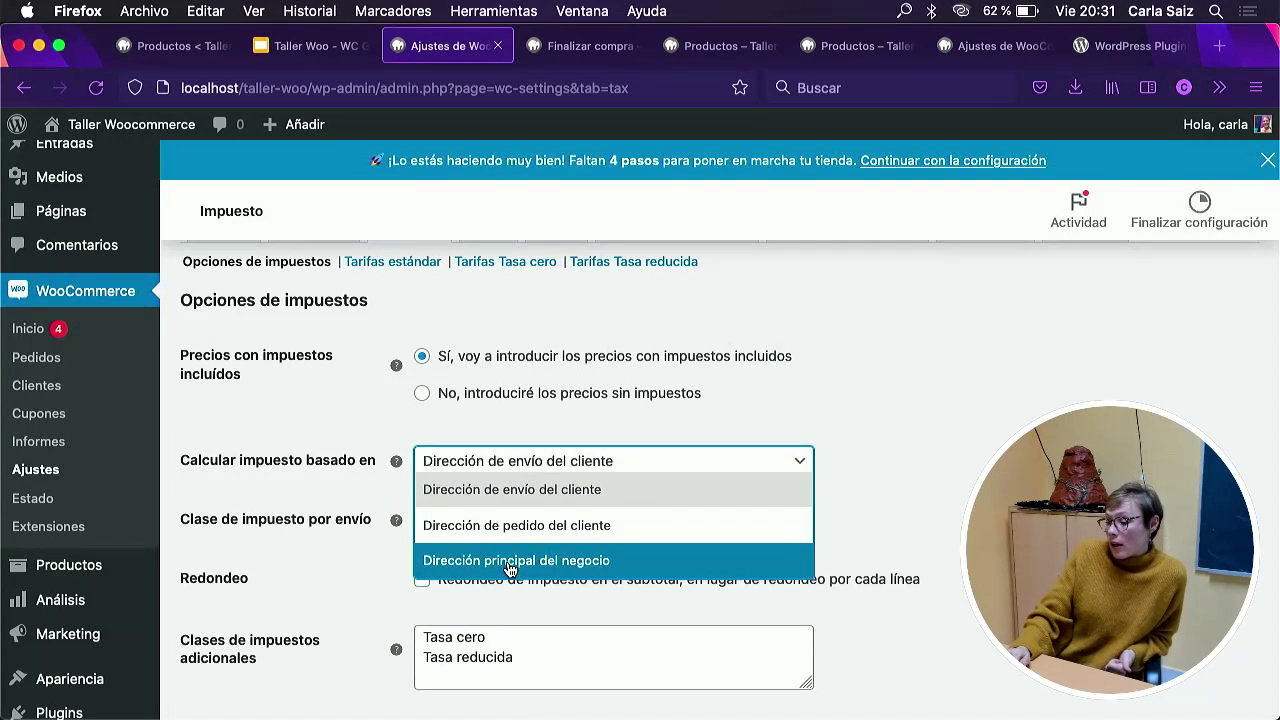
{"action": "left_click", "coordinate": [548, 562]}
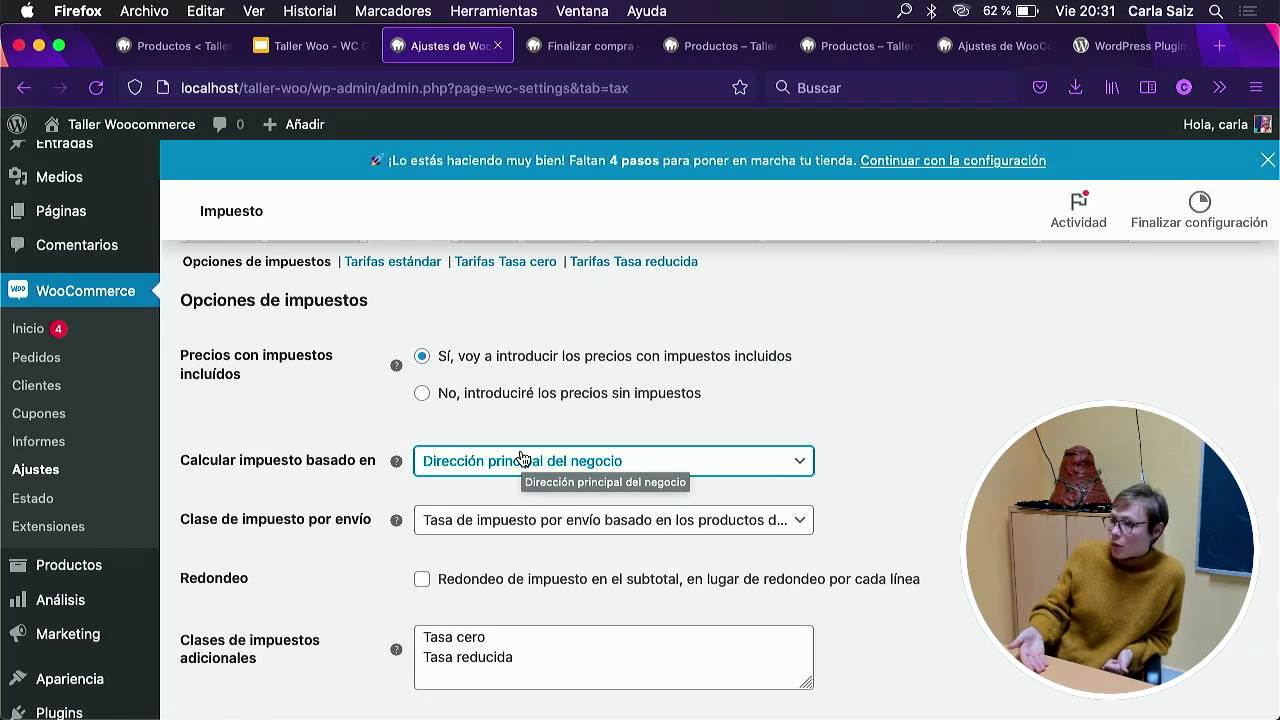
Examine the Clase de impuesto por envío options and the tax rate sections of the tax settings.
{"action": "left_click", "coordinate": [435, 519]}
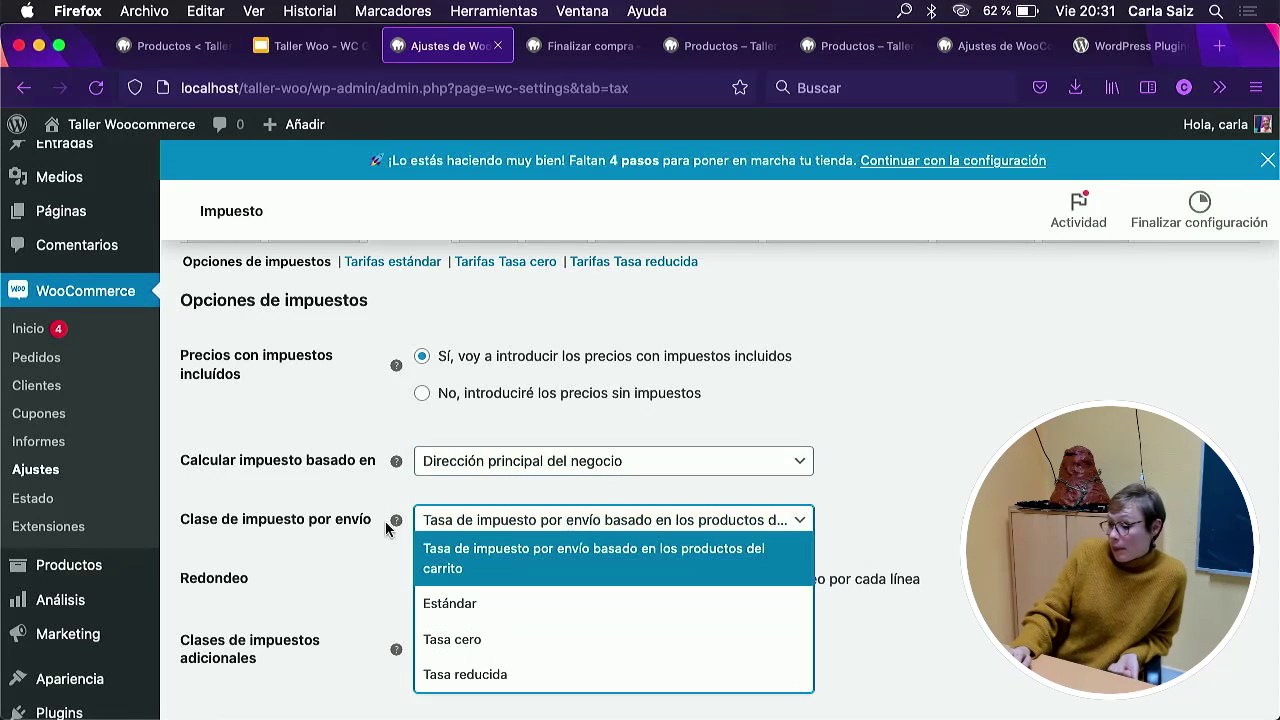
{"action": "scroll", "coordinate": [326, 576], "scroll_direction": "down", "scroll_amount": 2}
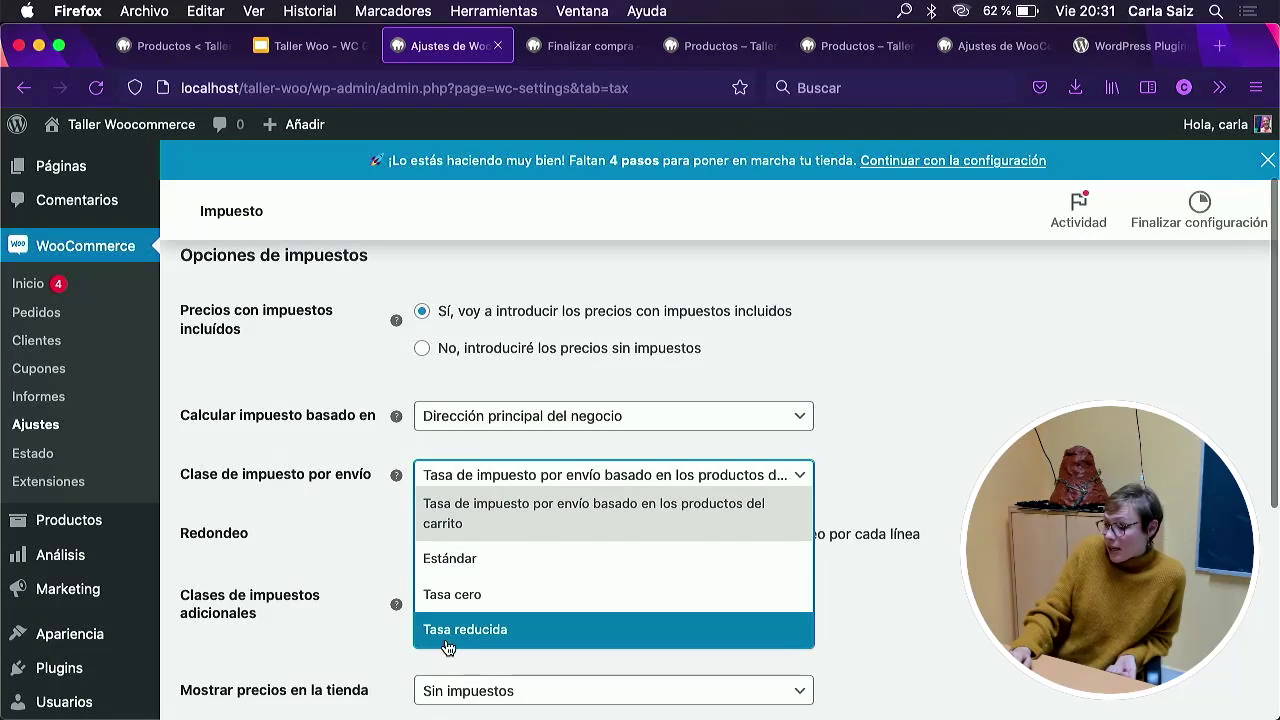
{"action": "left_click", "coordinate": [362, 538]}
{"action": "scroll", "coordinate": [362, 538], "scroll_direction": "up", "scroll_amount": 3}
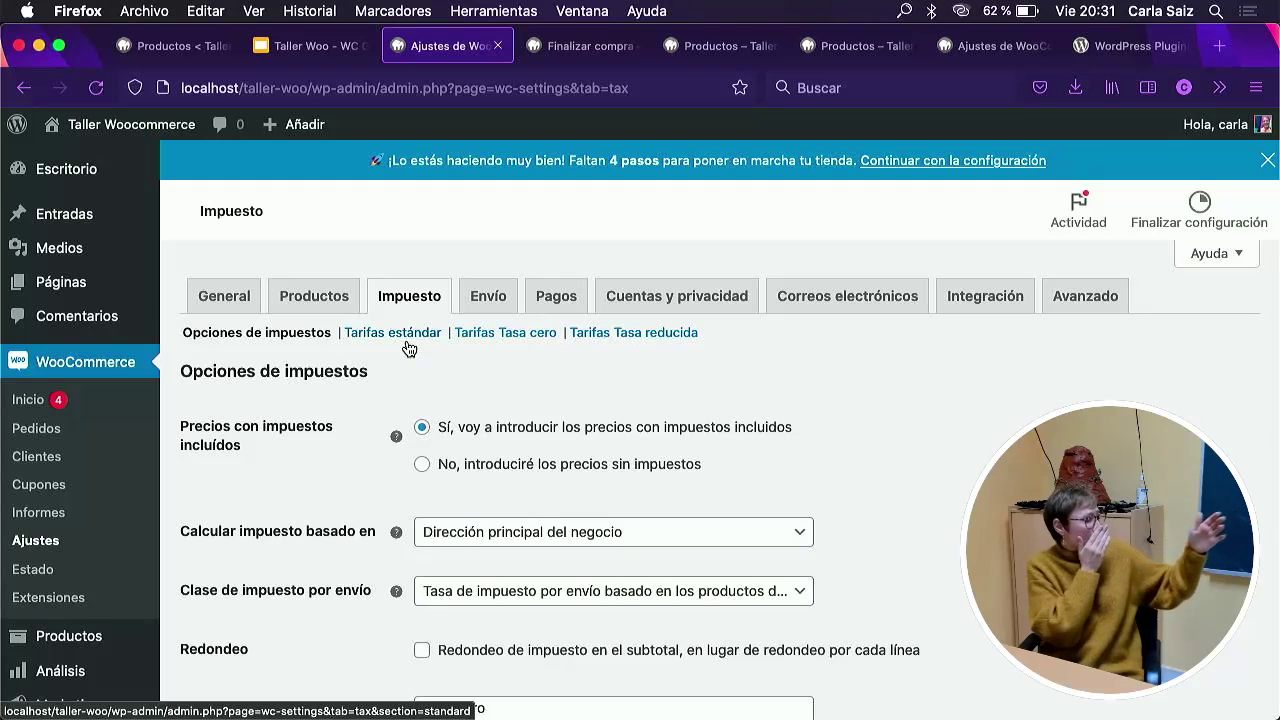
Remove Tasa cero and Tasa reducida from the additional tax classes.
{"action": "scroll", "coordinate": [409, 348], "scroll_direction": "down", "scroll_amount": 5}
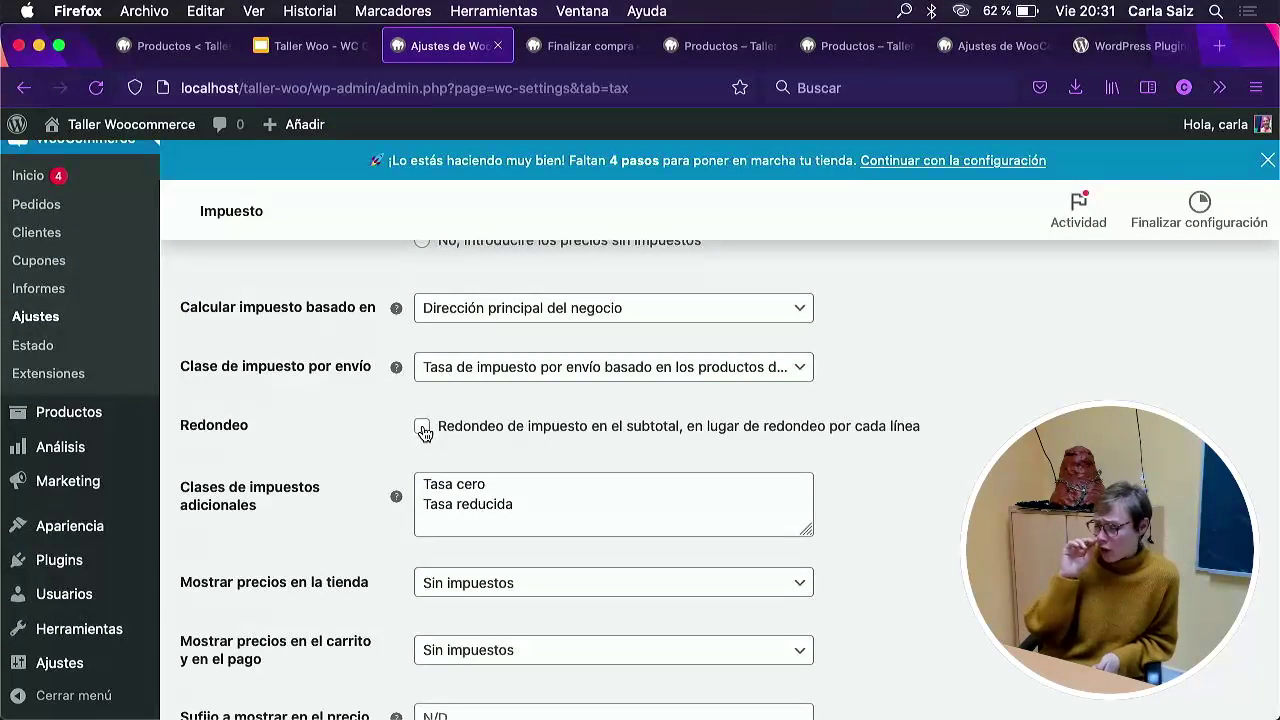
{"action": "left_click_drag", "start_coordinate": [537, 508], "coordinate": [380, 477]}
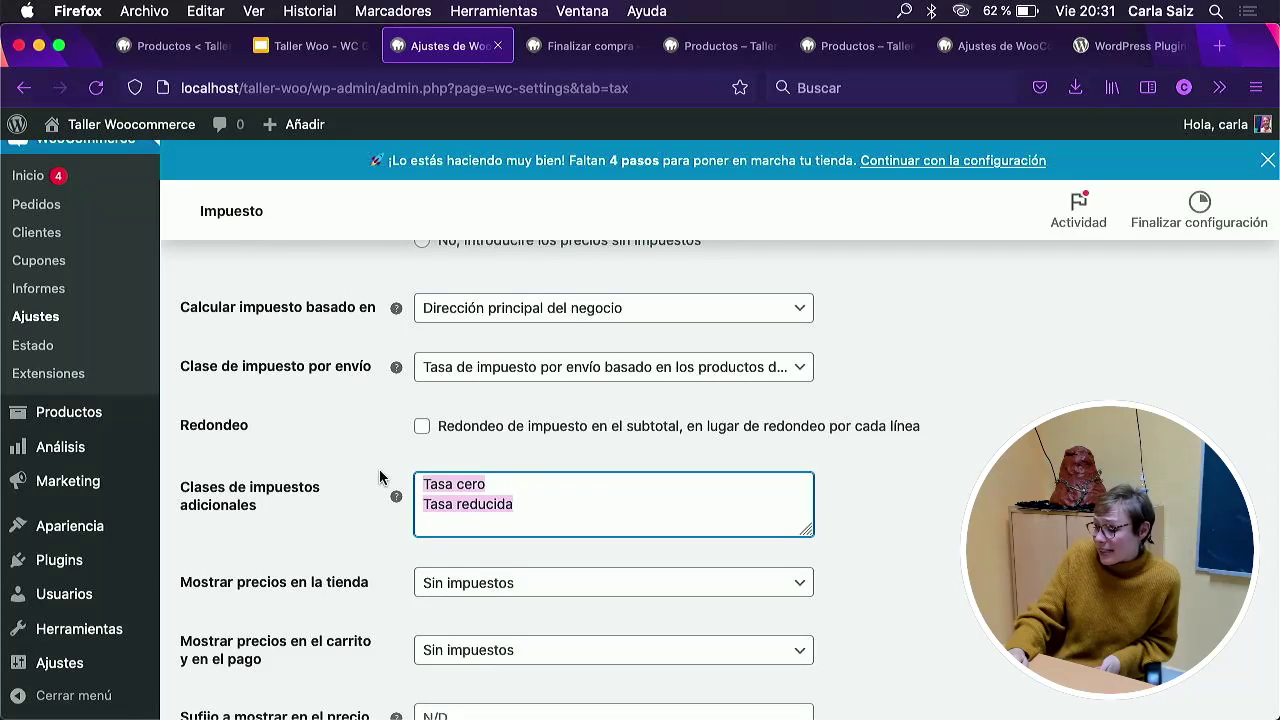
{"action": "scroll", "coordinate": [379, 477], "scroll_direction": "up", "scroll_amount": 1}
{"action": "key", "text": "BackSpace"}
{"action": "scroll", "coordinate": [357, 523], "scroll_direction": "up", "scroll_amount": 4}
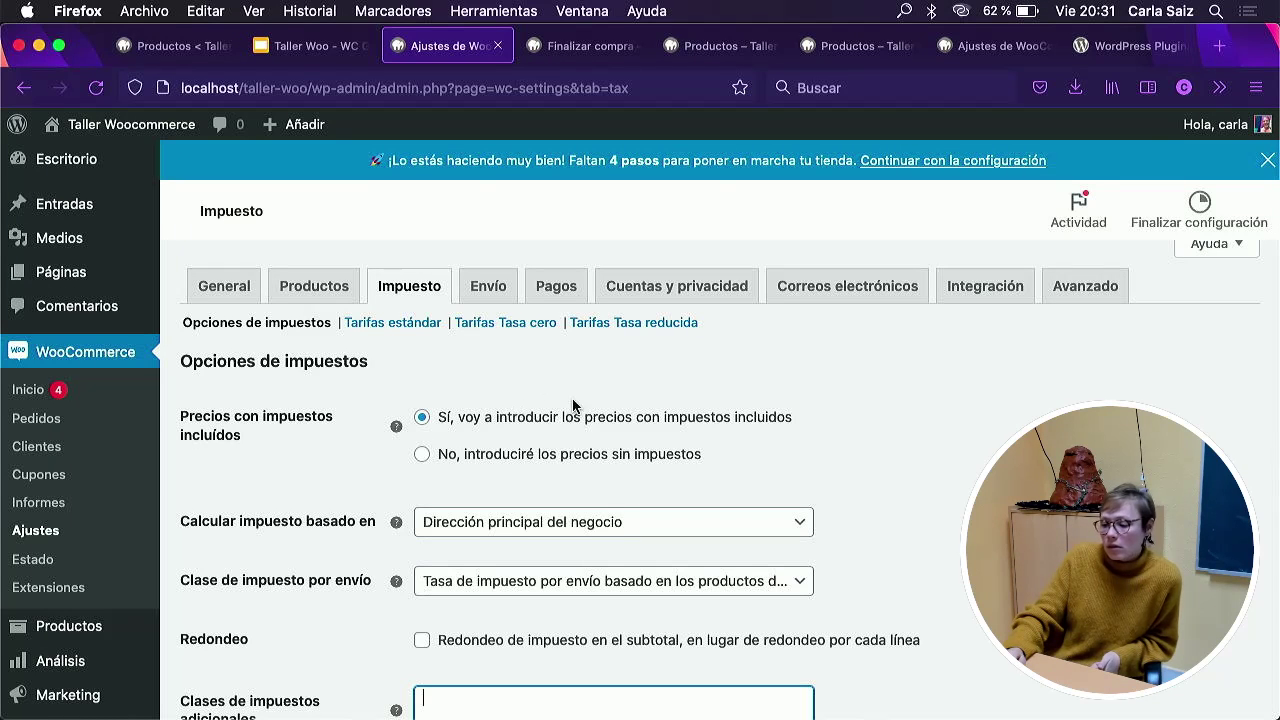
{"action": "left_click", "coordinate": [545, 380]}
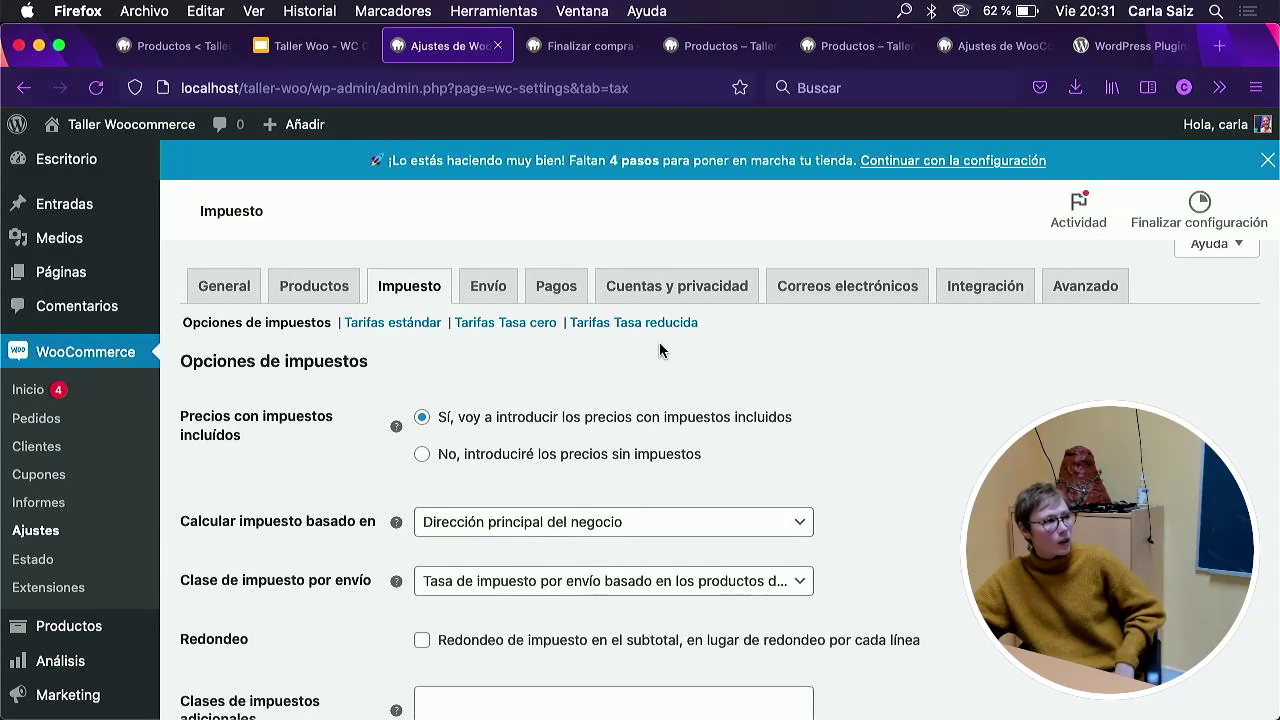
Review the remaining tax options for price display in the store and cart, price suffix and tax totals.
{"action": "scroll", "coordinate": [659, 350], "scroll_direction": "down", "scroll_amount": 3}
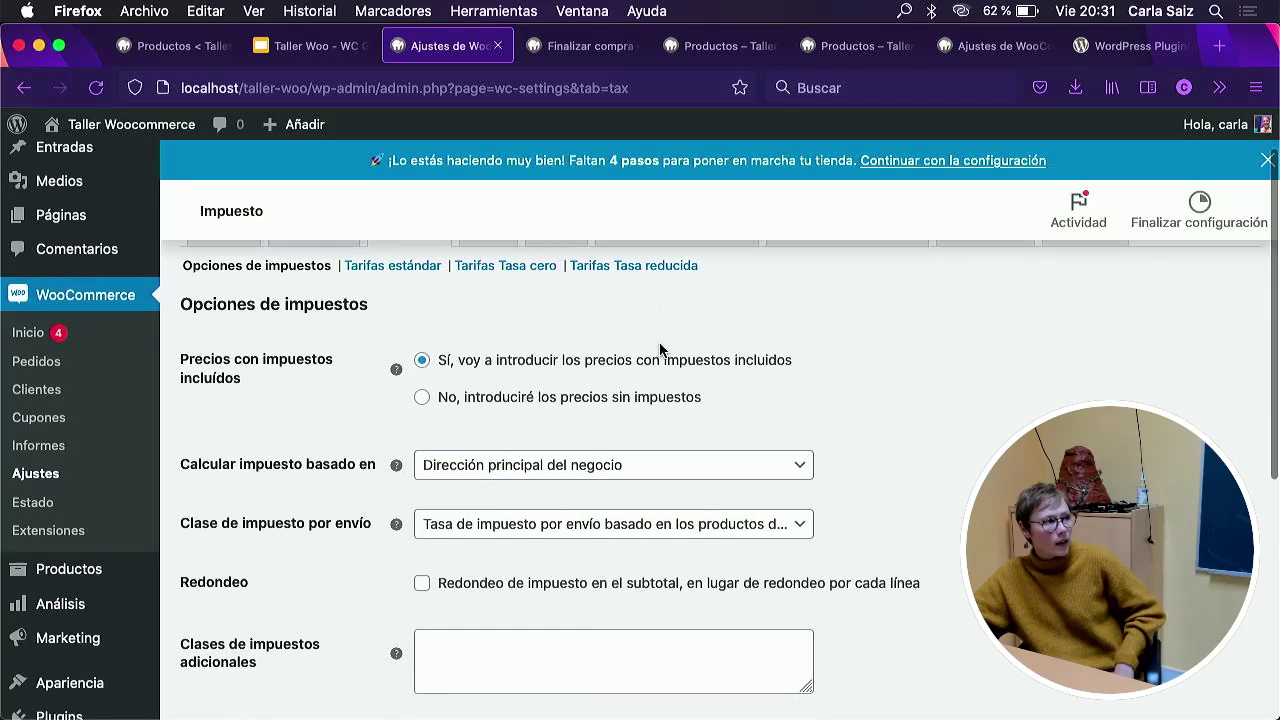
{"action": "scroll", "coordinate": [659, 350], "scroll_direction": "down", "scroll_amount": 6}
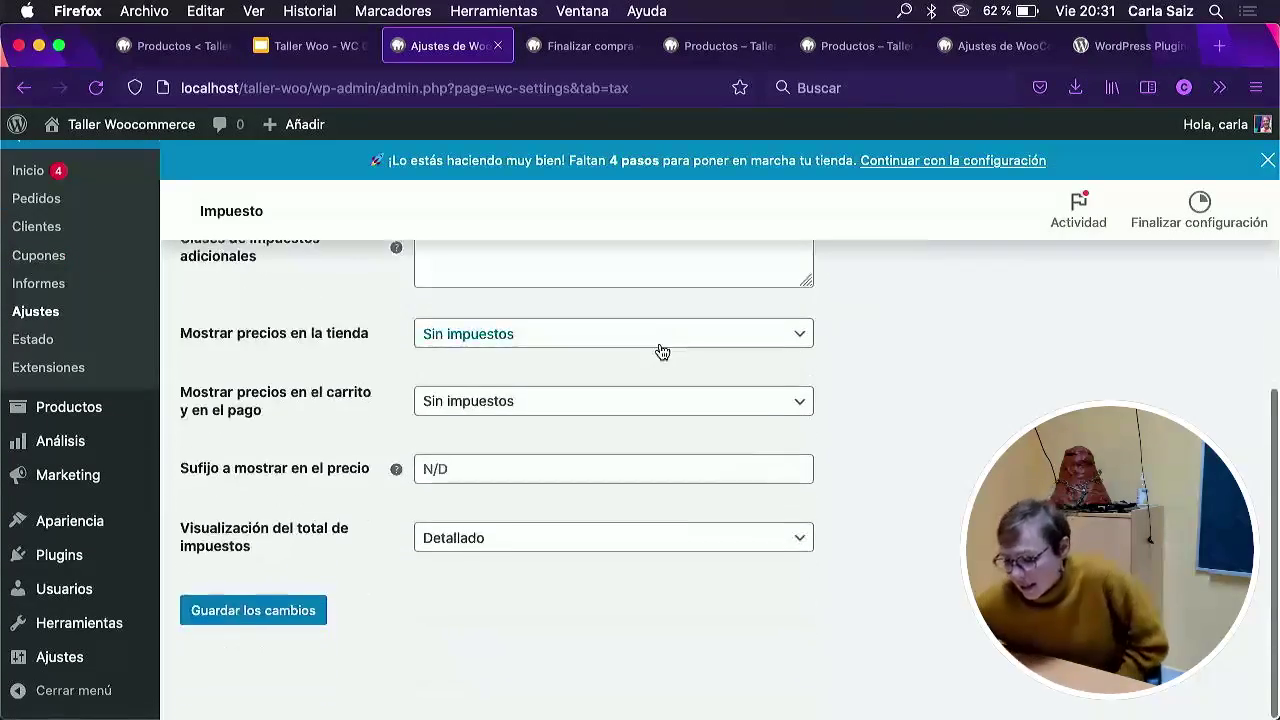
{"action": "scroll", "coordinate": [660, 345], "scroll_direction": "up", "scroll_amount": 6}
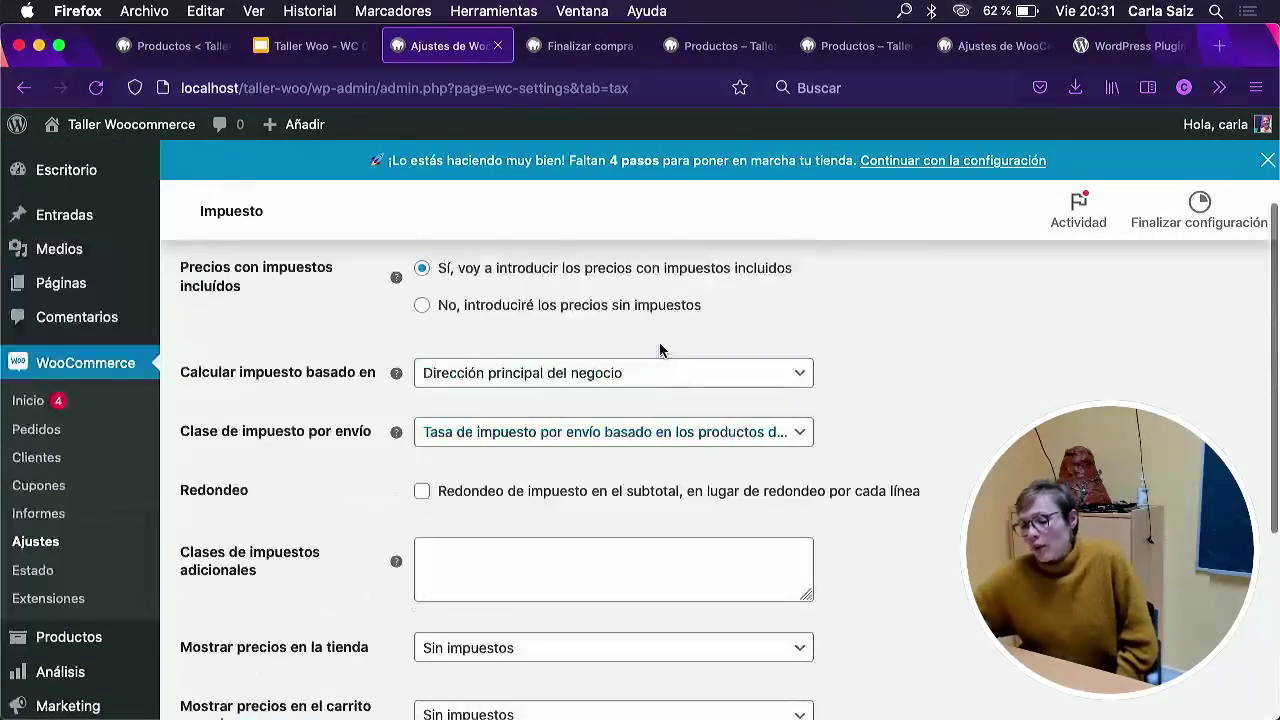
Switch to the Taller Woo - WC Griñón presentation in Google Slides and present the first Configuración IVA / Impuestos slide.
{"action": "left_click", "coordinate": [318, 55]}
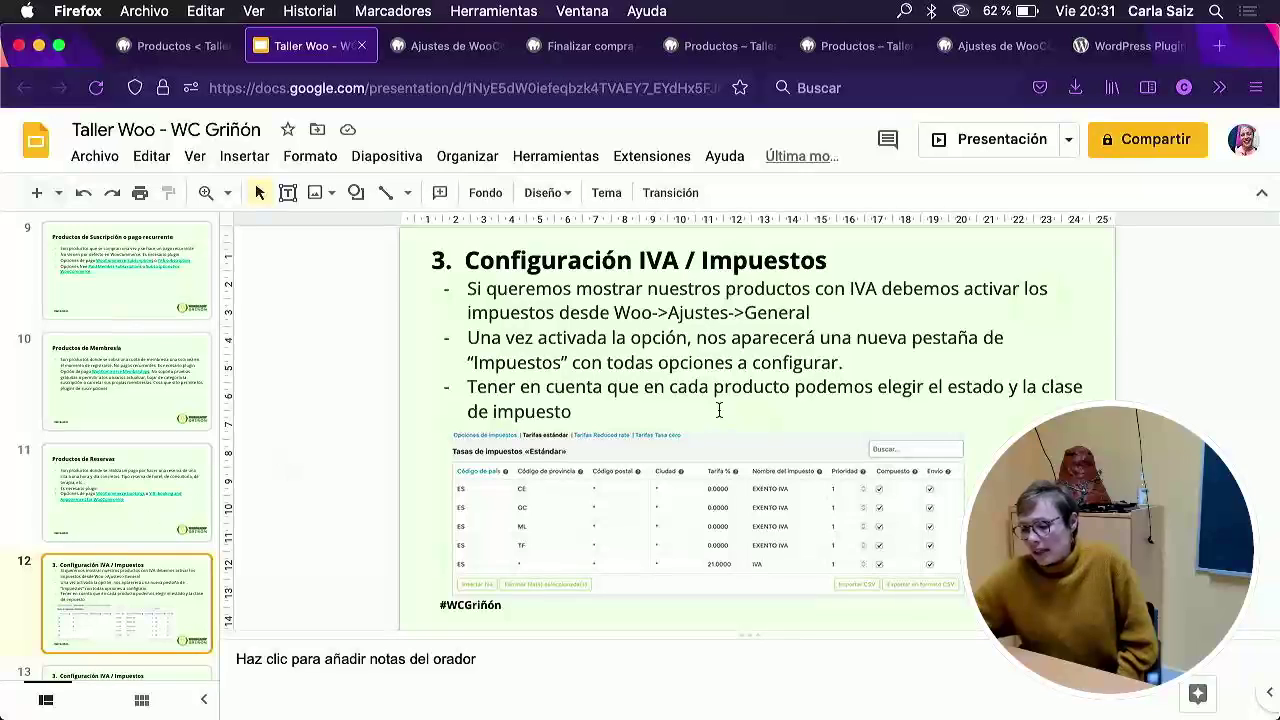
{"action": "left_click", "coordinate": [970, 145]}
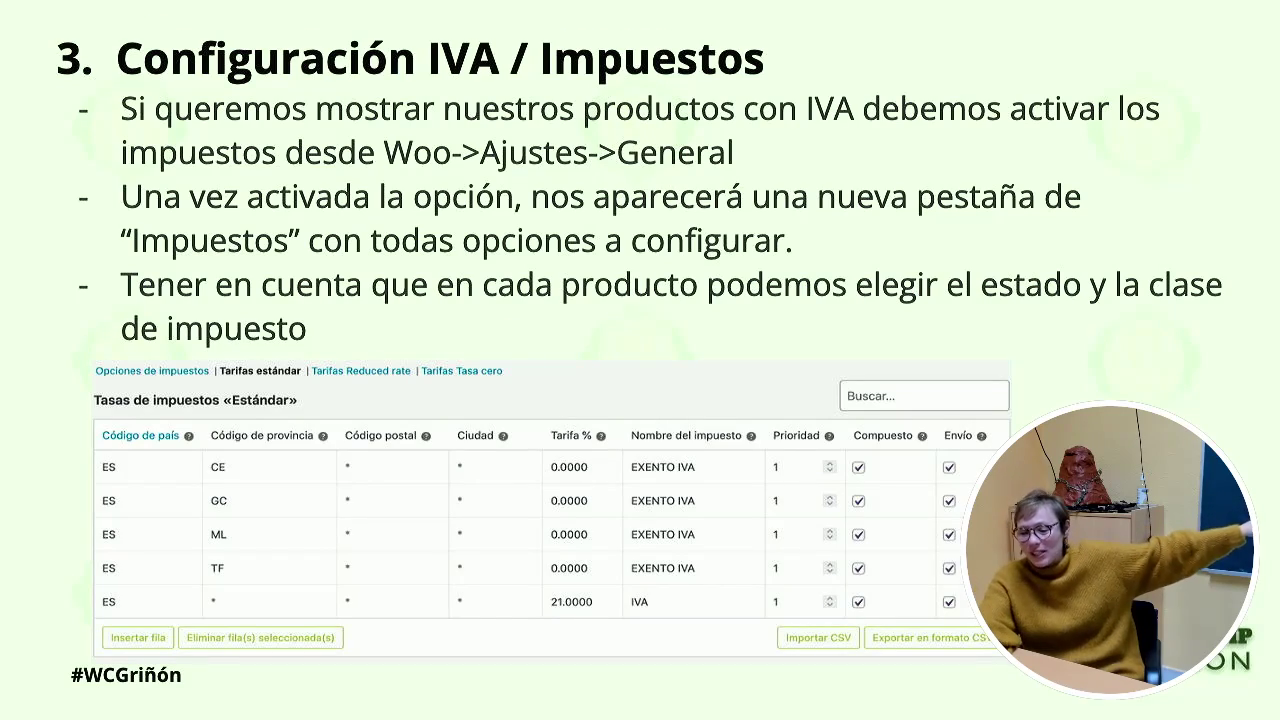
{"action": "key", "text": "Escape"}
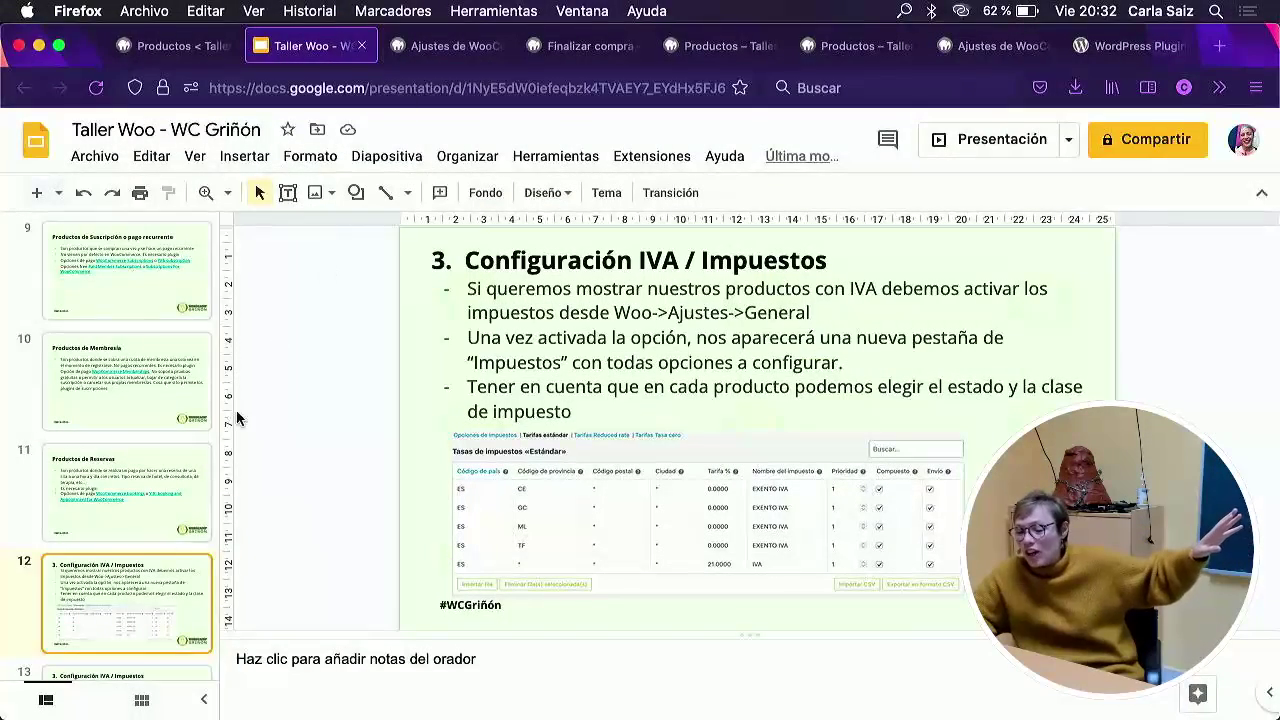
View slide 17, Enlaces extra y Plugins molones para WooCommerce, for the article on configuring taxes in detail.
{"action": "scroll", "coordinate": [164, 543], "scroll_direction": "down", "scroll_amount": 3}
{"action": "scroll", "coordinate": [164, 543], "scroll_direction": "down", "scroll_amount": 5}
{"action": "left_click", "coordinate": [120, 415]}
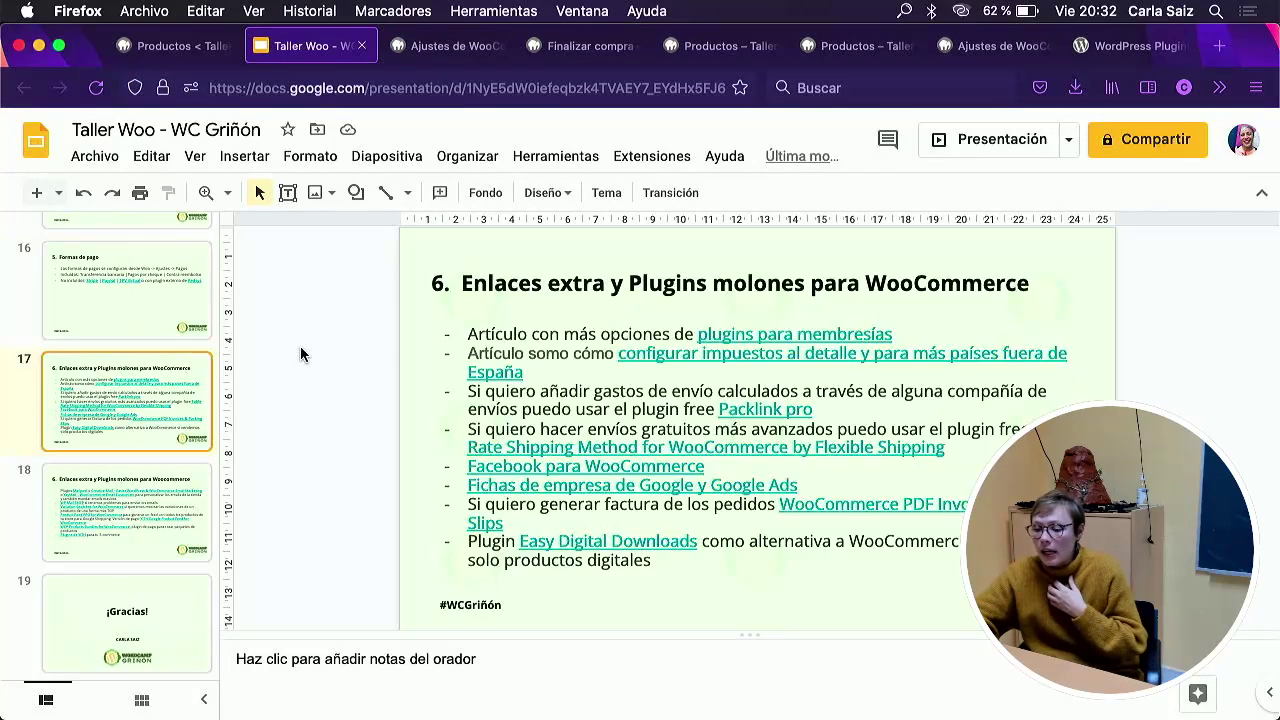
{"action": "key", "text": "Down"}
{"action": "key", "text": "Up"}
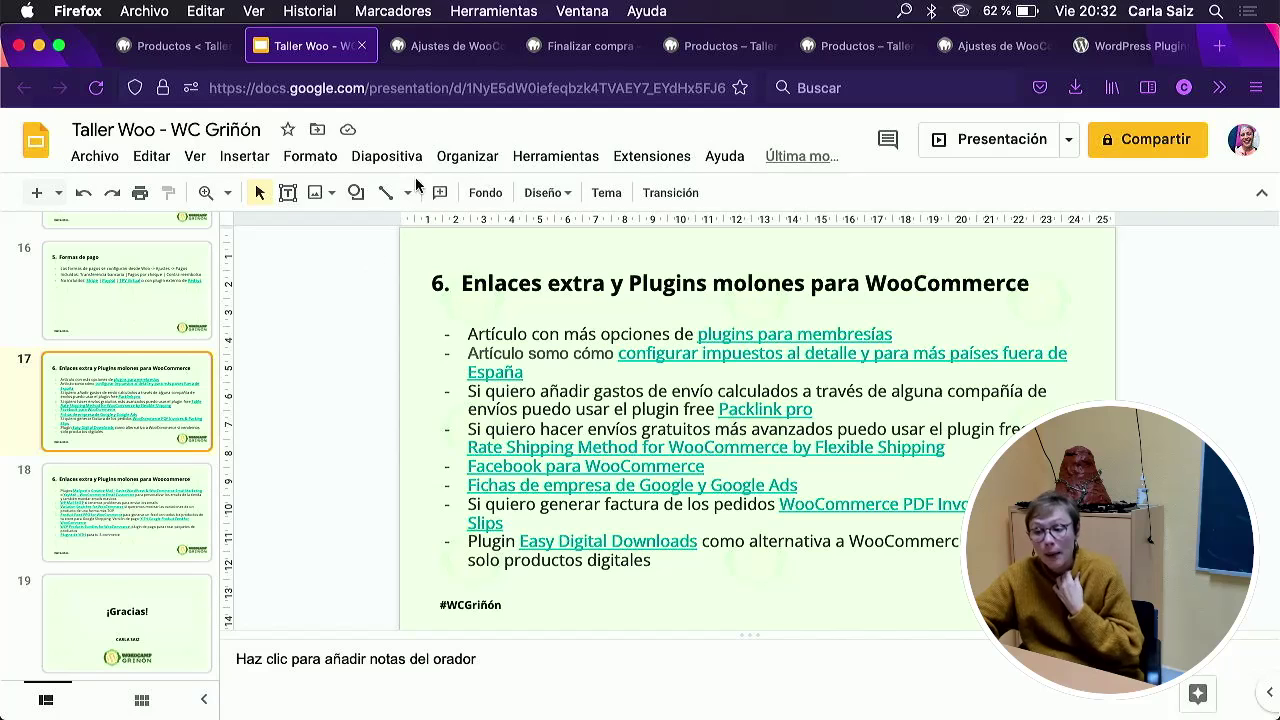
Switch back to the WooCommerce tax settings, abandon the unsaved options, open Tarifas estándar and insert an empty rate row.
{"action": "left_click", "coordinate": [447, 46]}
{"action": "scroll", "coordinate": [371, 320], "scroll_direction": "up", "scroll_amount": 3}
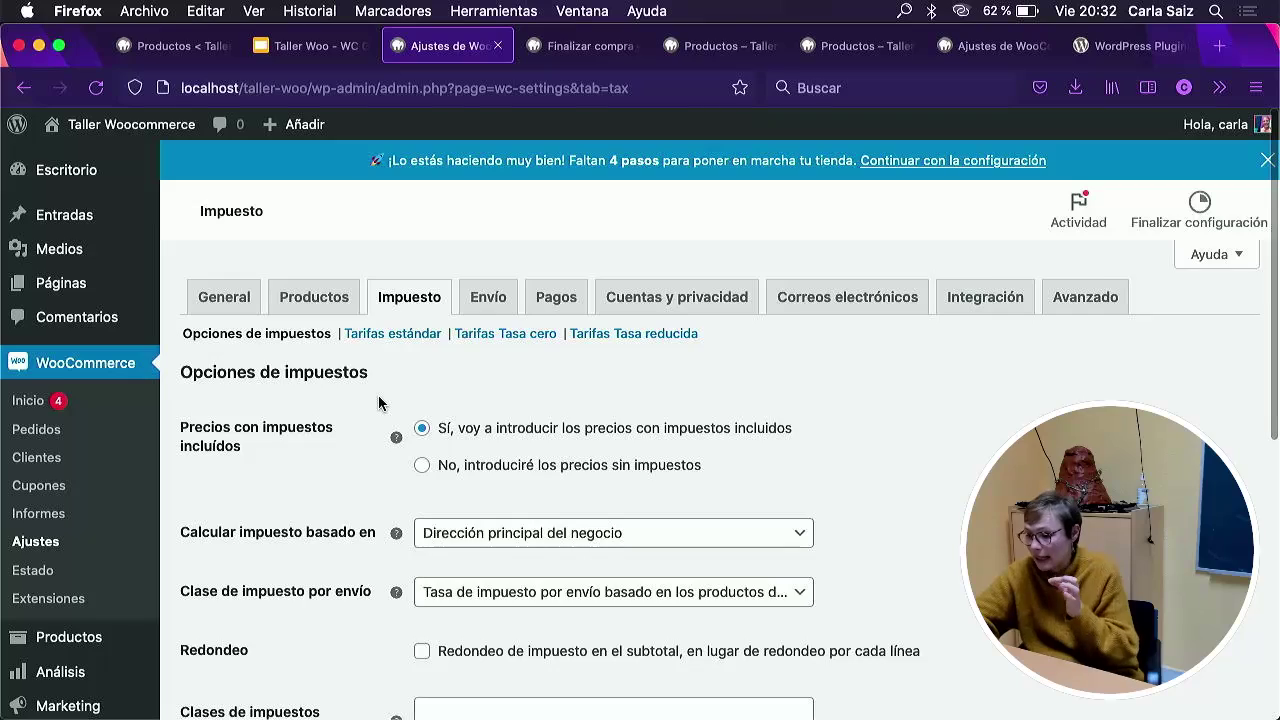
{"action": "scroll", "coordinate": [380, 415], "scroll_direction": "down", "scroll_amount": 1}
{"action": "left_click", "coordinate": [392, 284]}
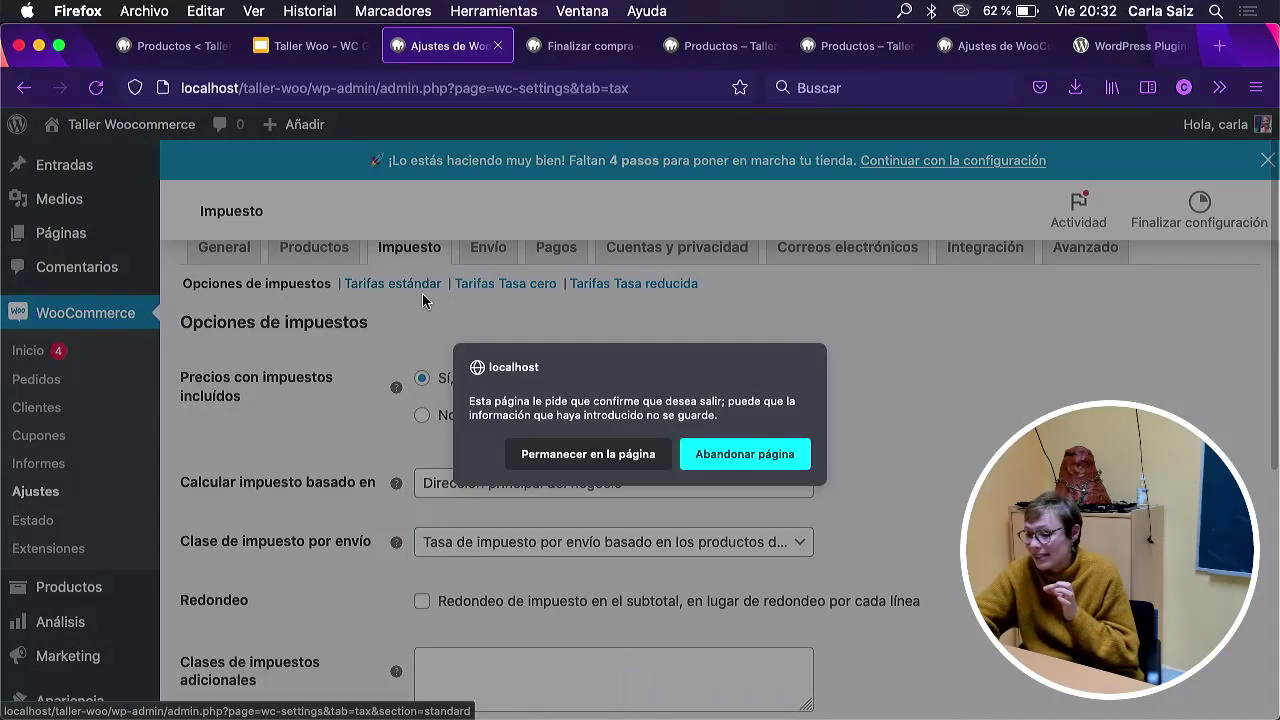
{"action": "key", "text": "Escape"}
{"action": "left_click", "coordinate": [414, 285]}
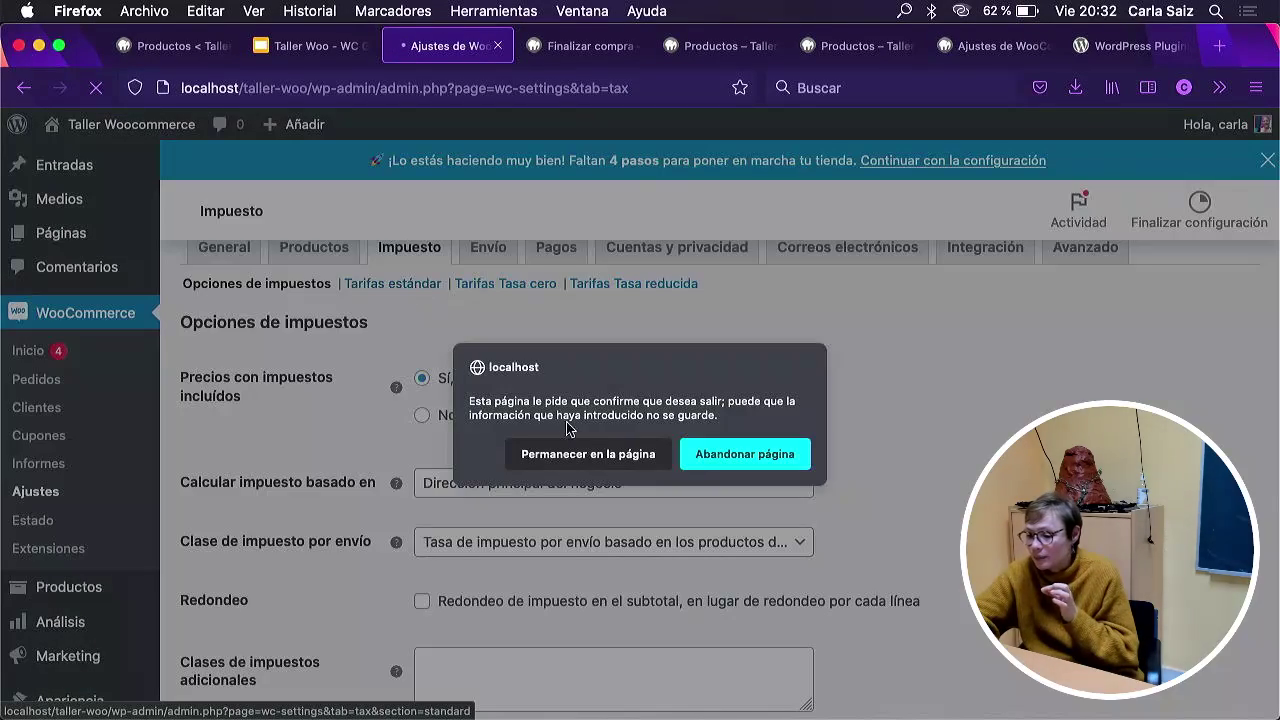
{"action": "left_click", "coordinate": [703, 459]}
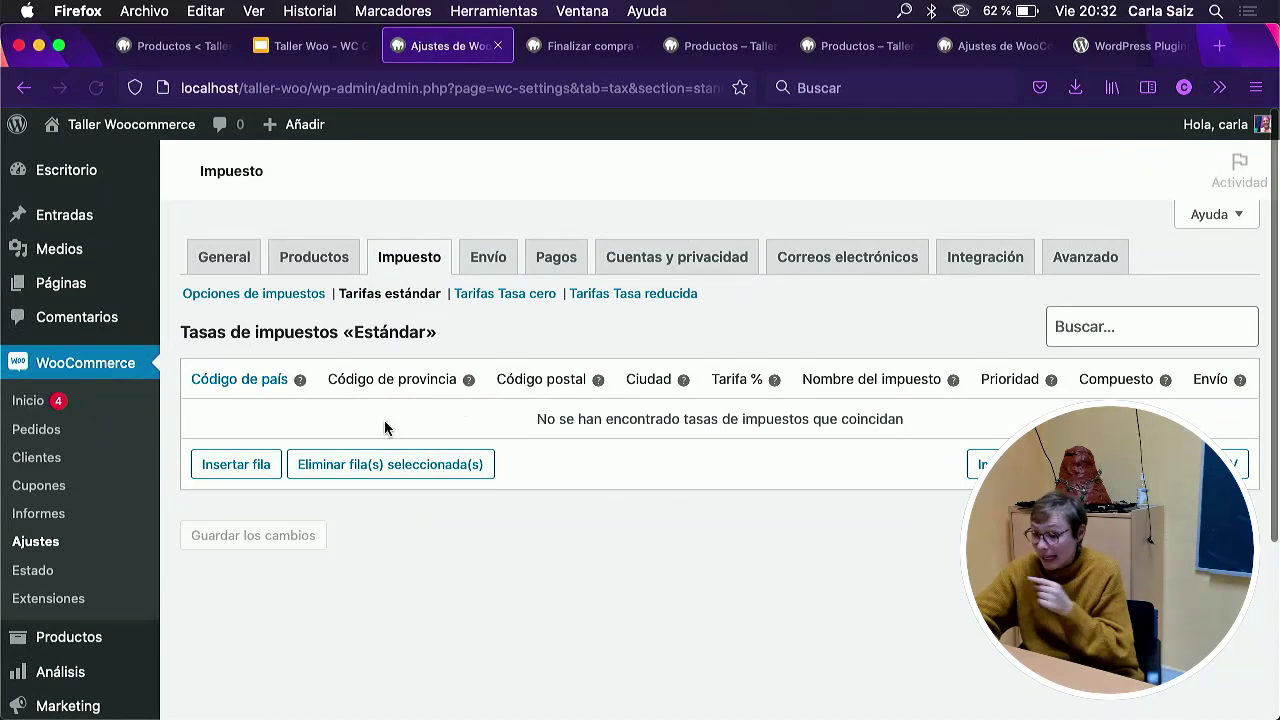
{"action": "left_click", "coordinate": [237, 470]}
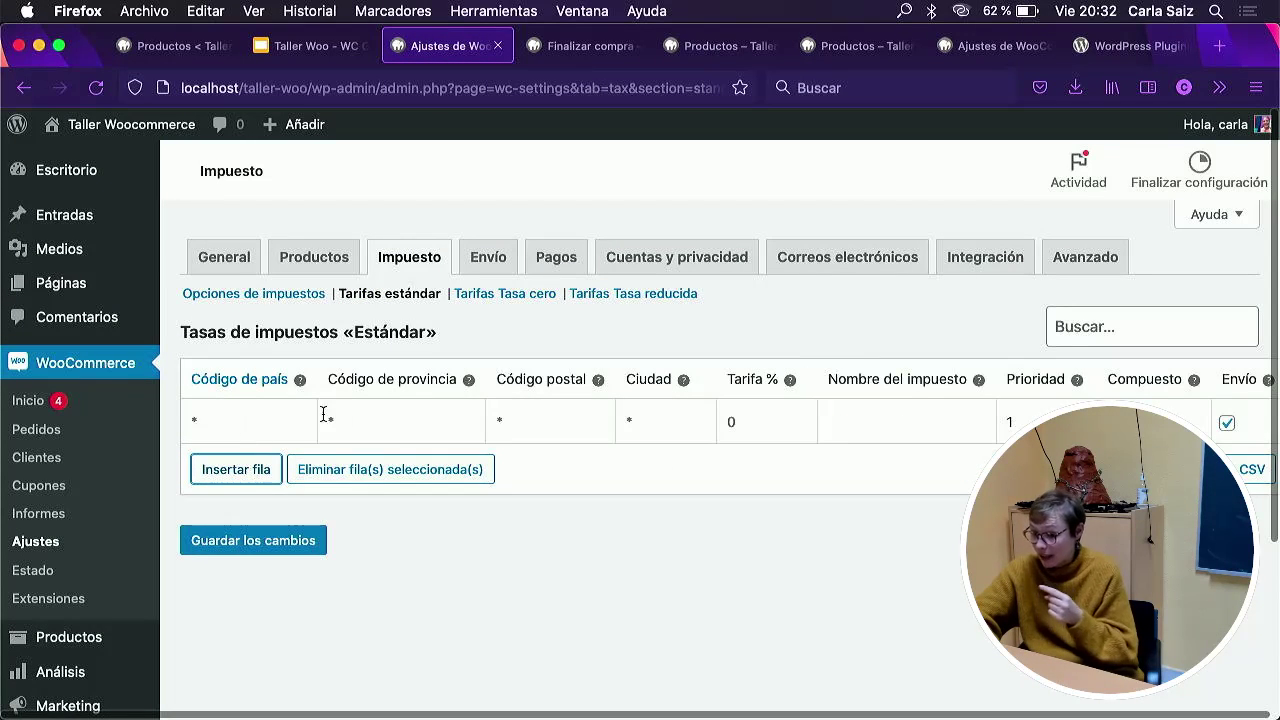
Return to slide 12 in Google Slides and present its example table of standard tax rates.
{"action": "left_click", "coordinate": [305, 46]}
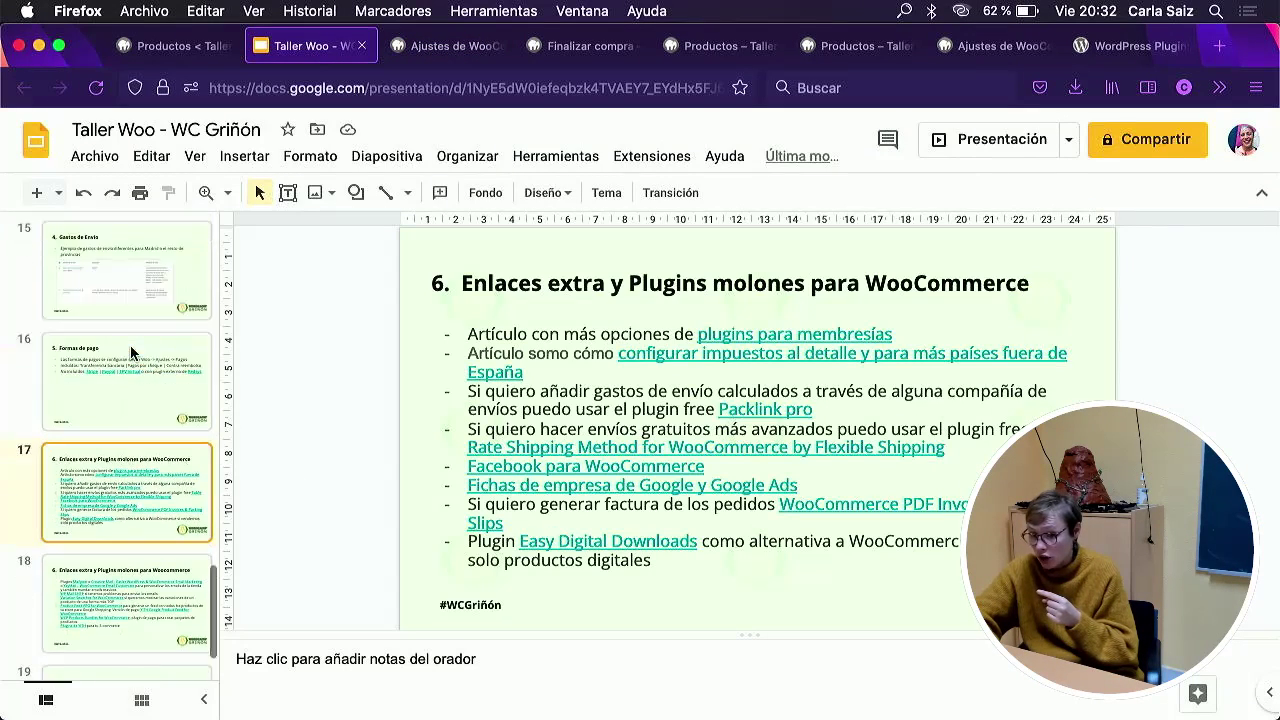
{"action": "scroll", "coordinate": [130, 352], "scroll_direction": "up", "scroll_amount": 5}
{"action": "left_click", "coordinate": [136, 502]}
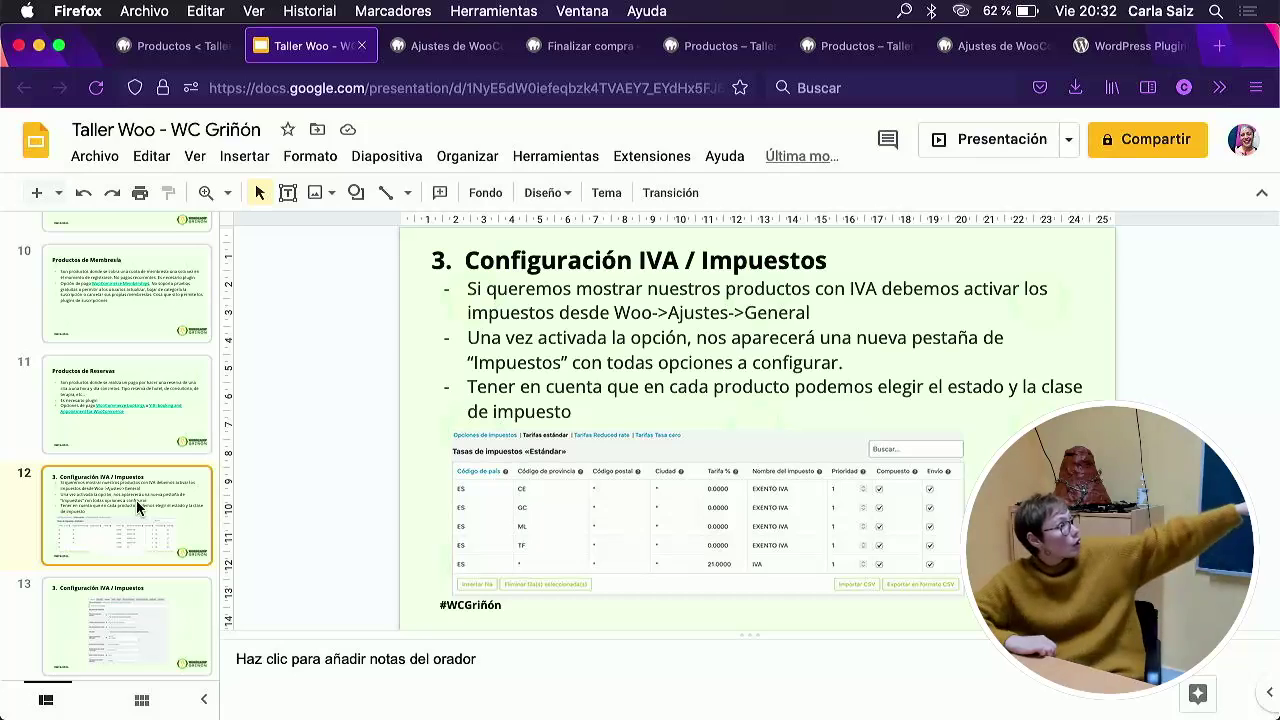
{"action": "left_click", "coordinate": [953, 153]}
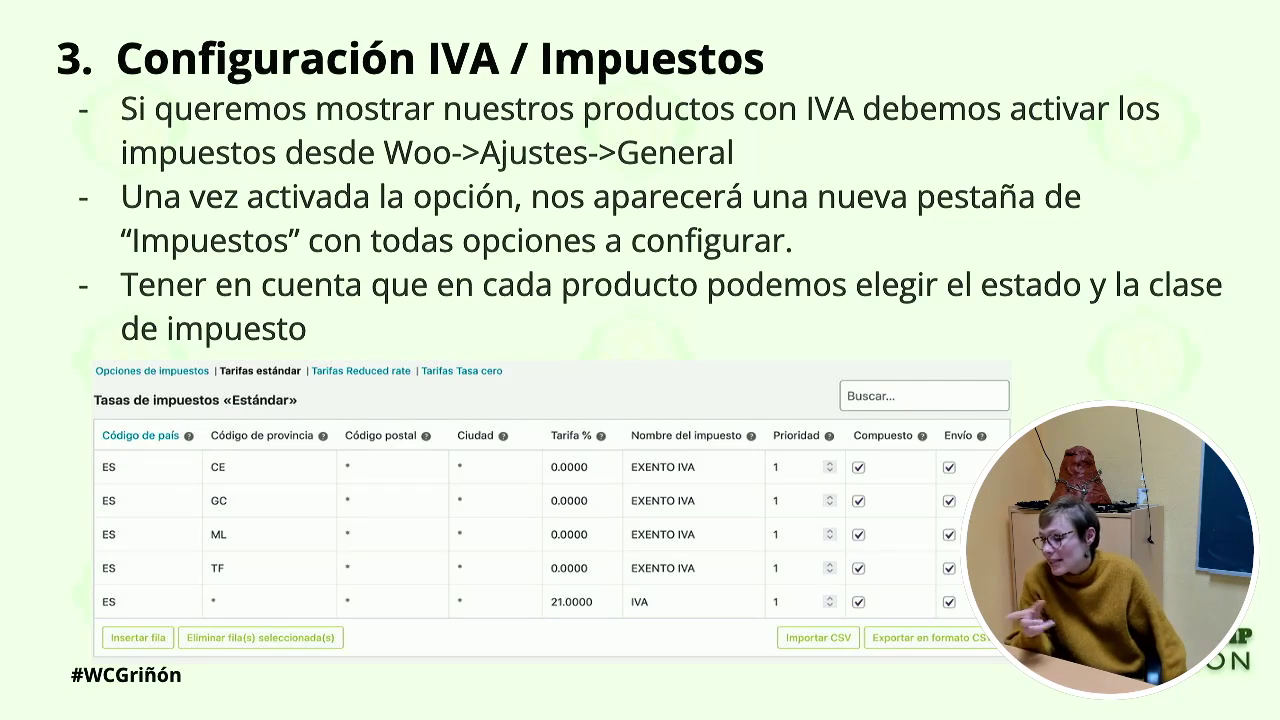
{"action": "key", "text": "Escape"}
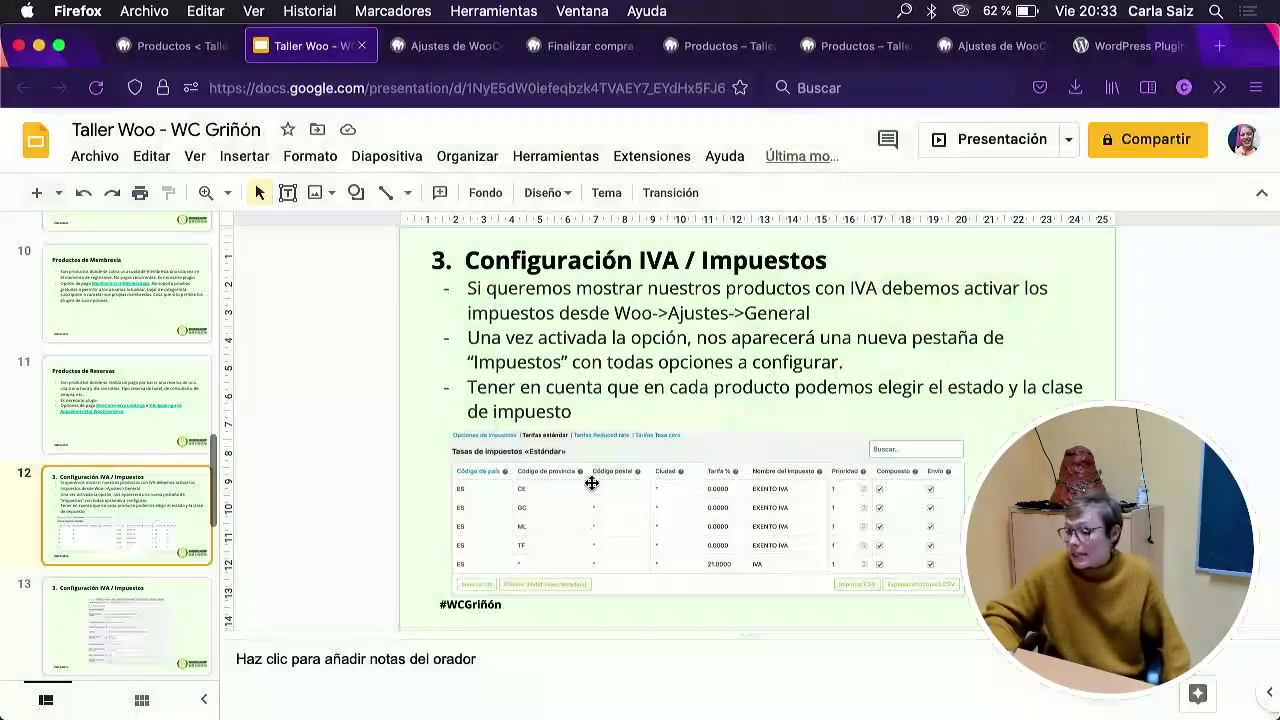
Switch to the WooCommerce tax settings, discard the unsaved standard rate row and open Tarifas Tasa cero.
{"action": "left_click", "coordinate": [458, 46]}
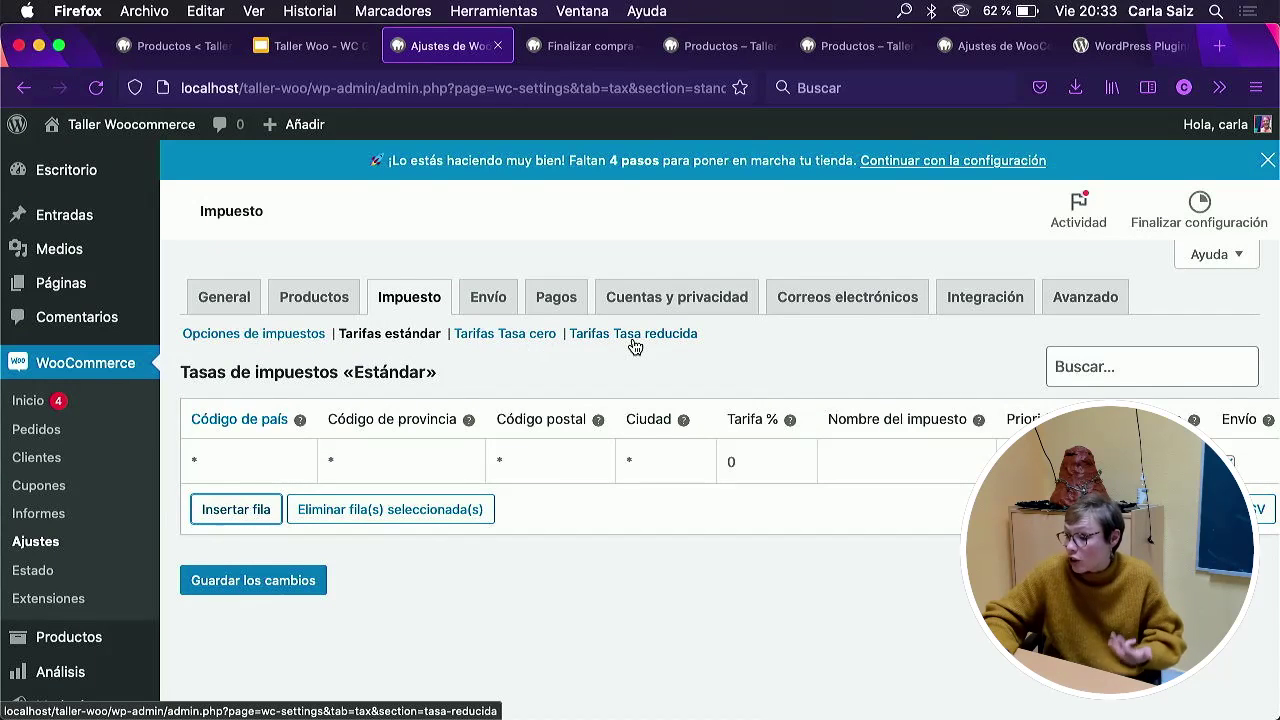
{"action": "left_click", "coordinate": [527, 335]}
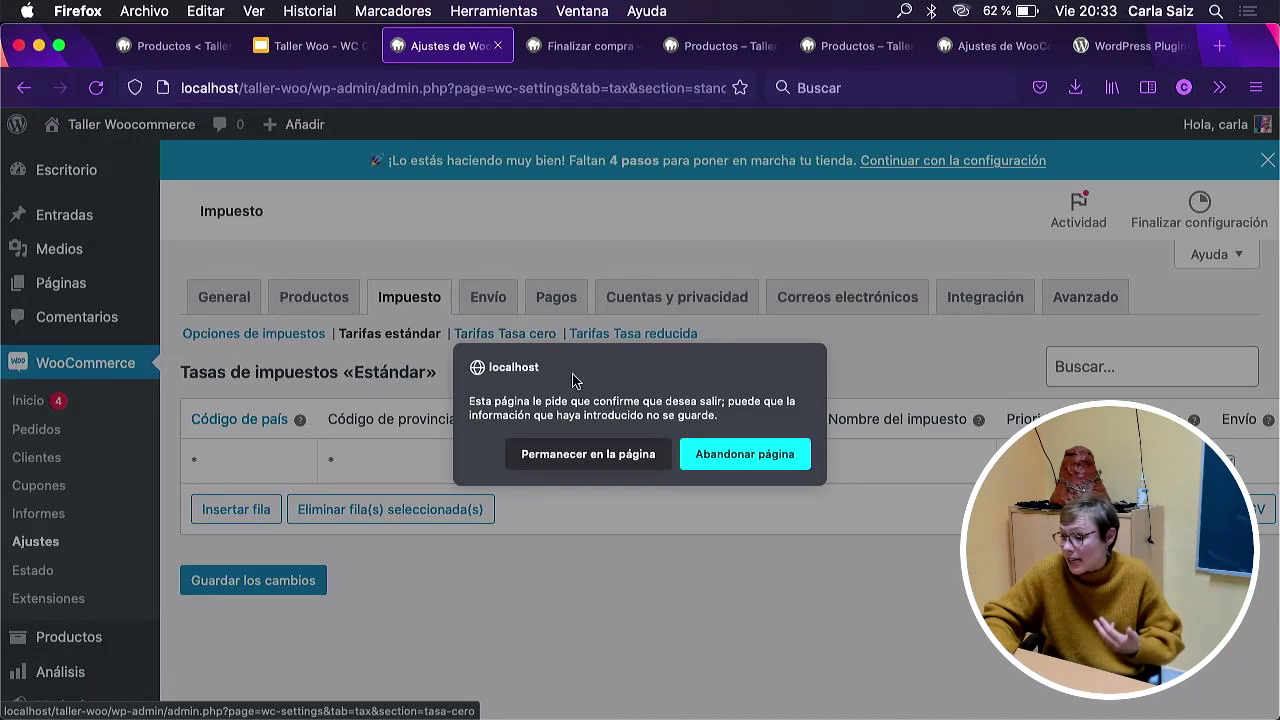
{"action": "left_click", "coordinate": [629, 455]}
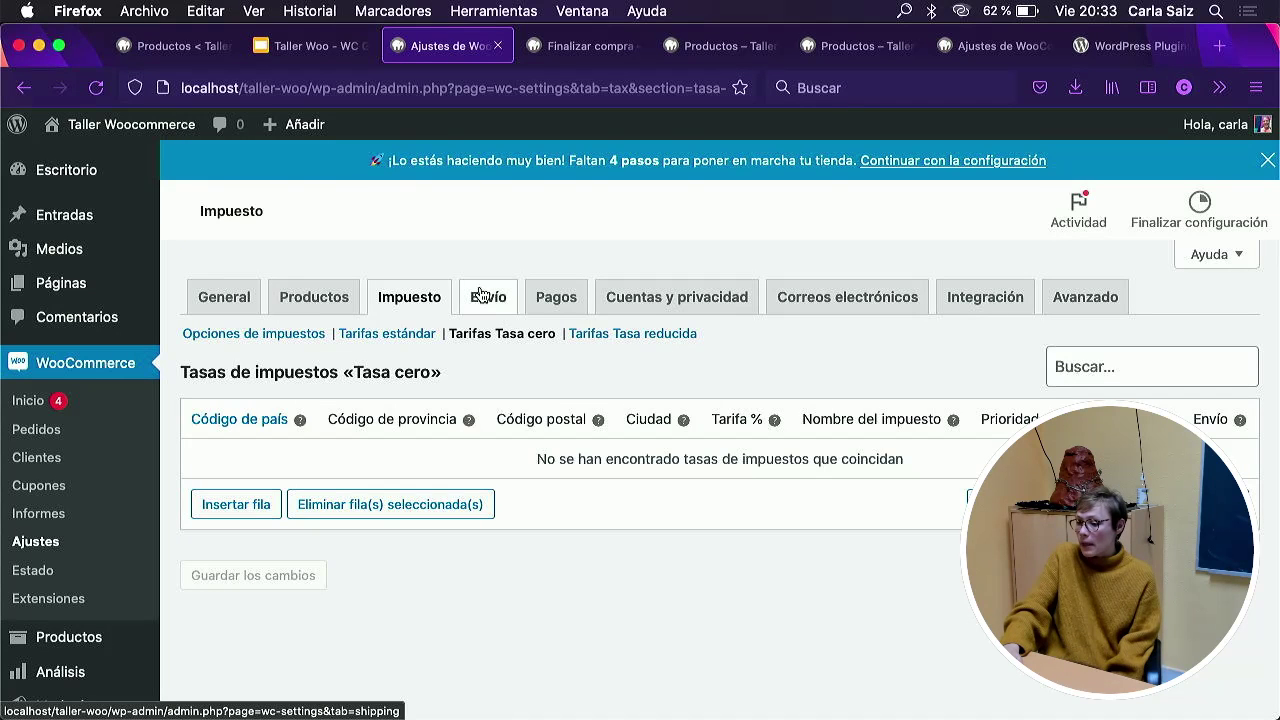
Present slide 13 on tax options and the Gastos de Envío slide in Google Slides, and switch back to the WooCommerce settings.
{"action": "left_click", "coordinate": [305, 45]}
{"action": "scroll", "coordinate": [115, 513], "scroll_direction": "down", "scroll_amount": 2}
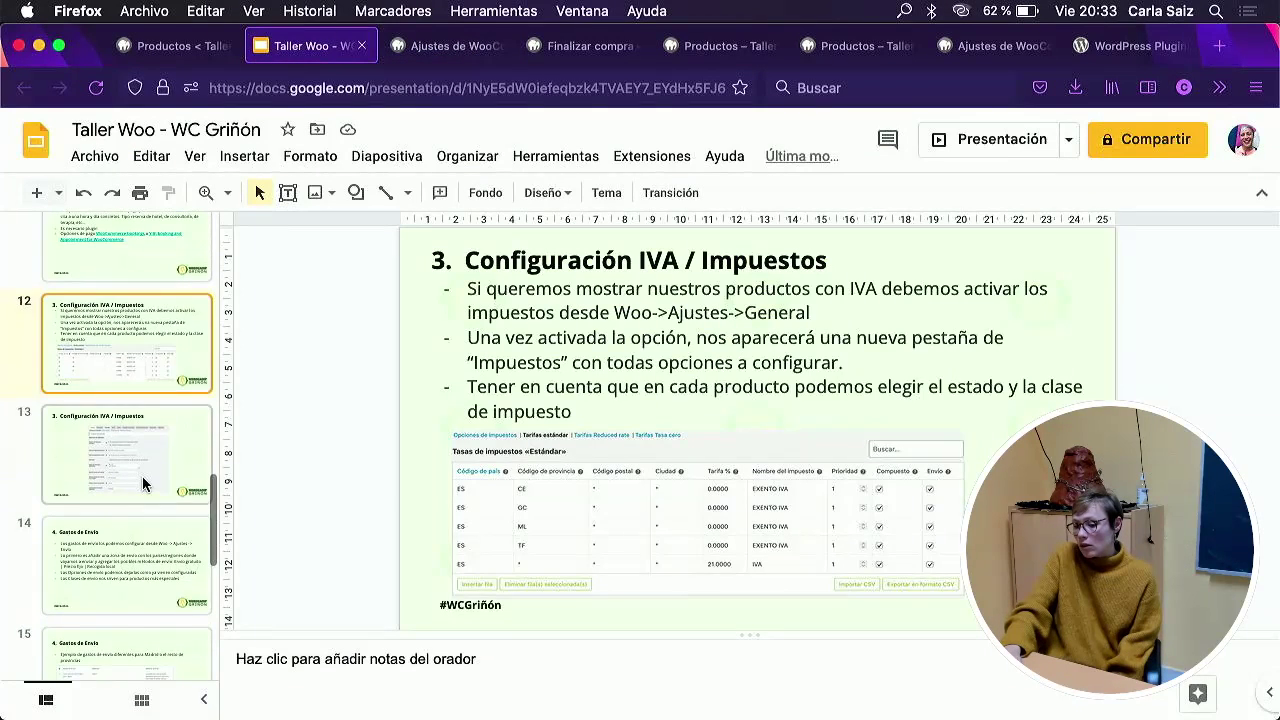
{"action": "left_click", "coordinate": [120, 440]}
{"action": "left_click", "coordinate": [991, 153]}
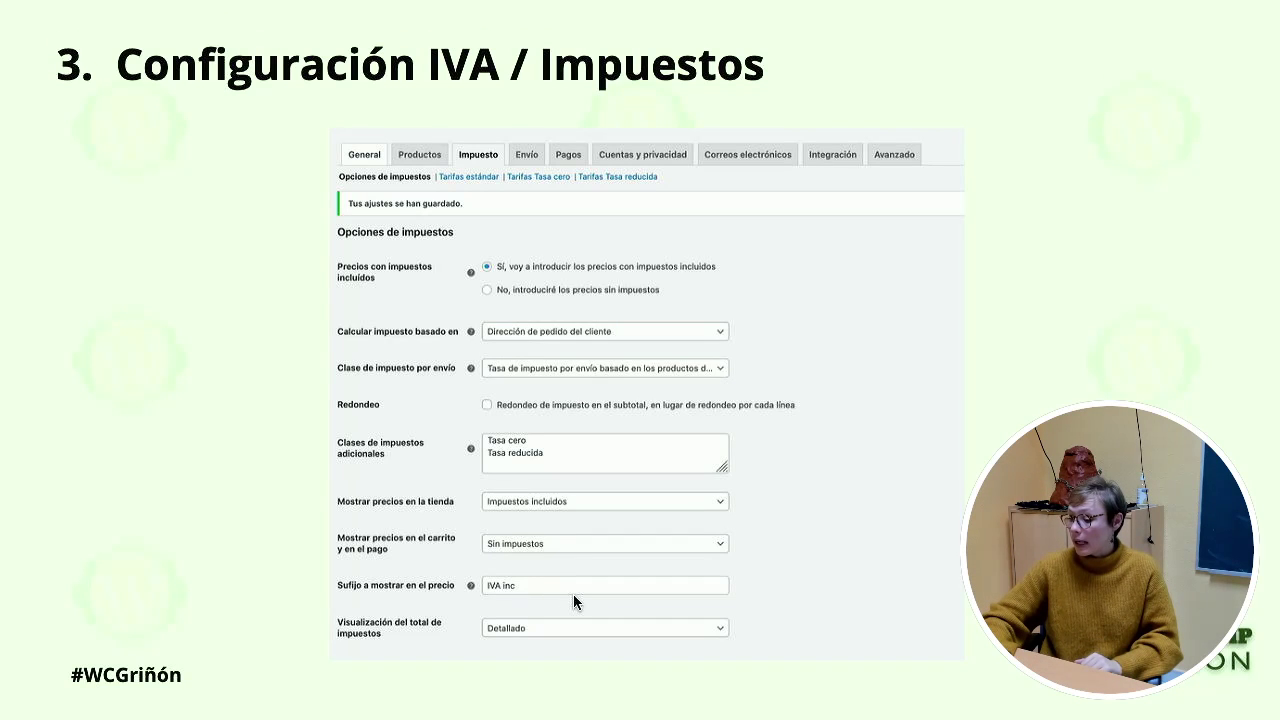
{"action": "key", "text": "Right"}
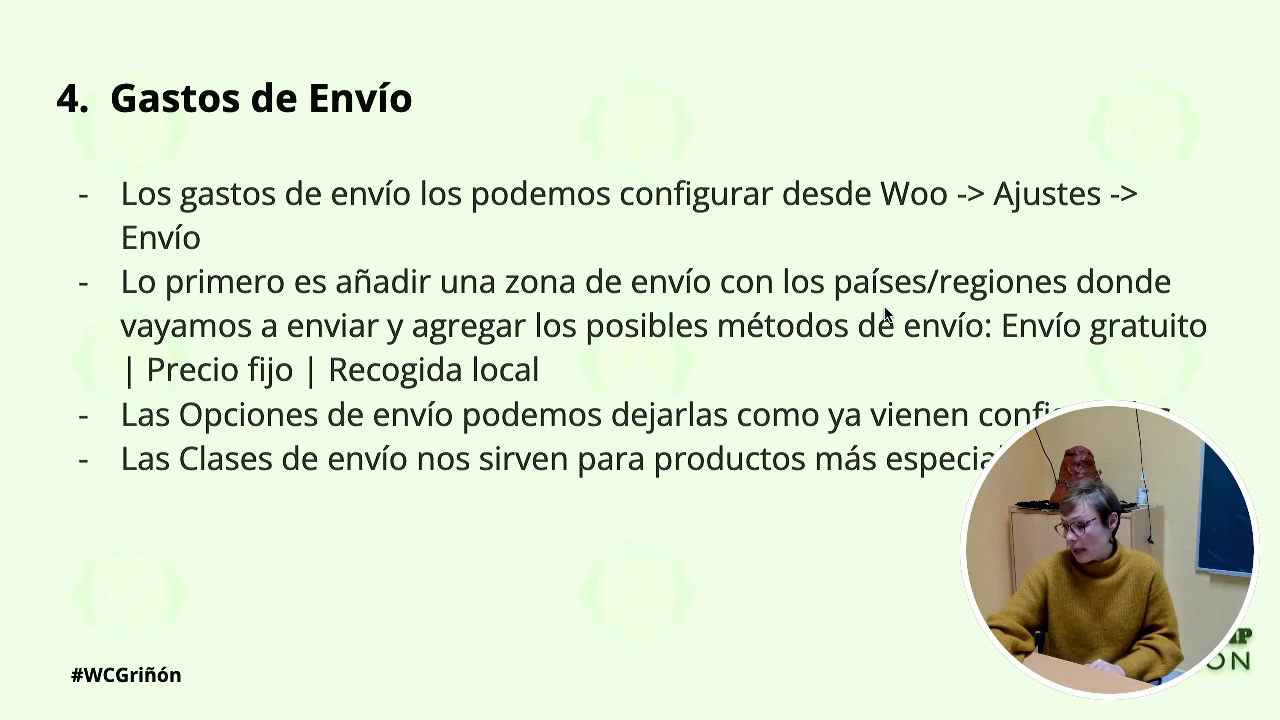
{"action": "key", "text": "Escape"}
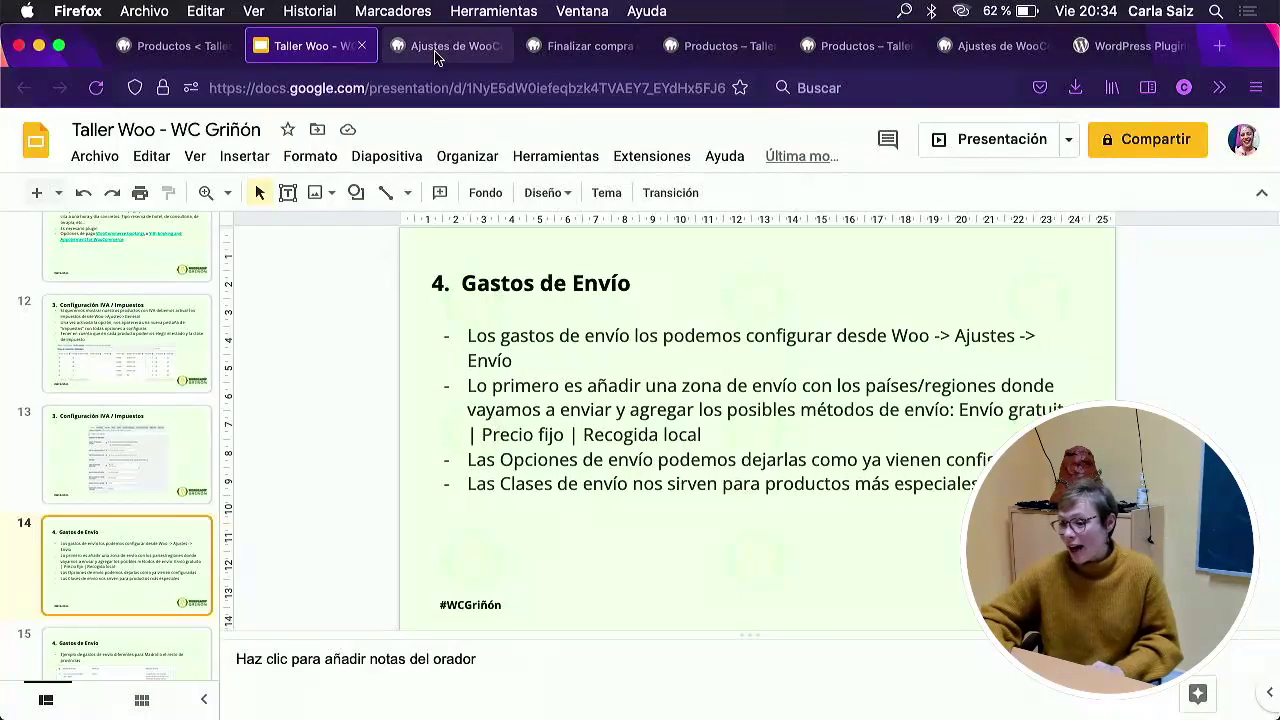
{"action": "left_click", "coordinate": [435, 57]}
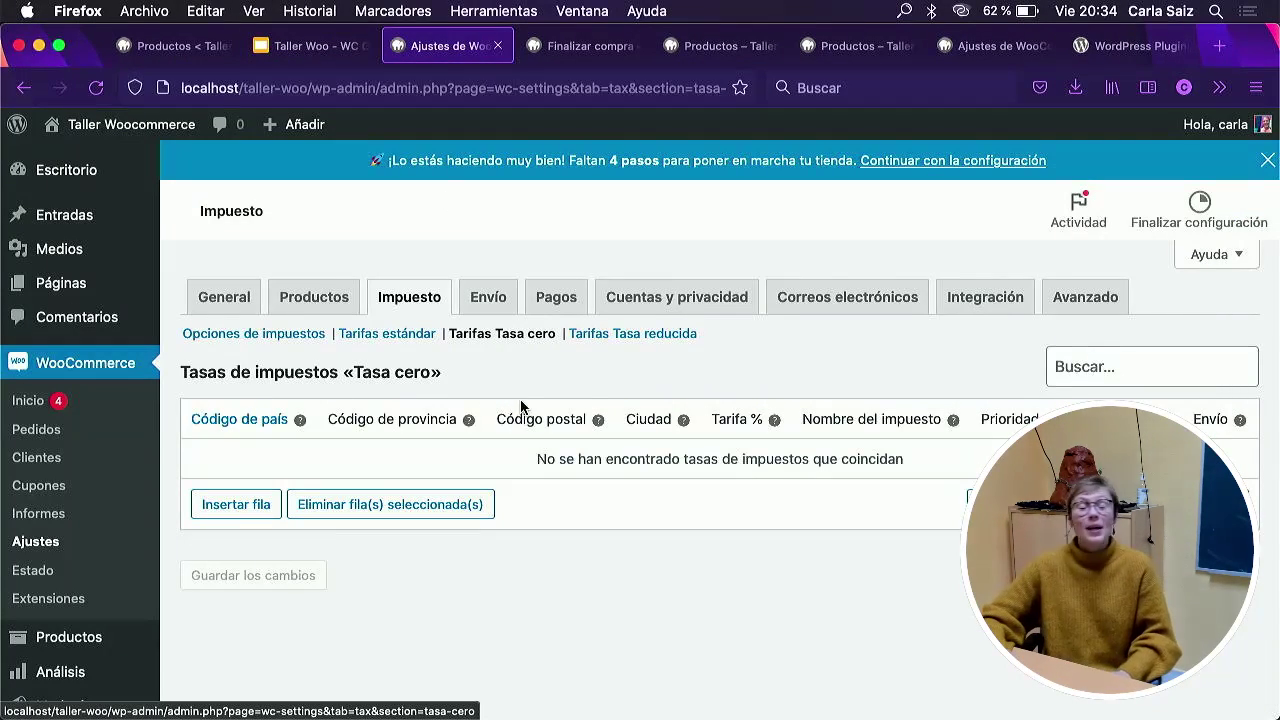